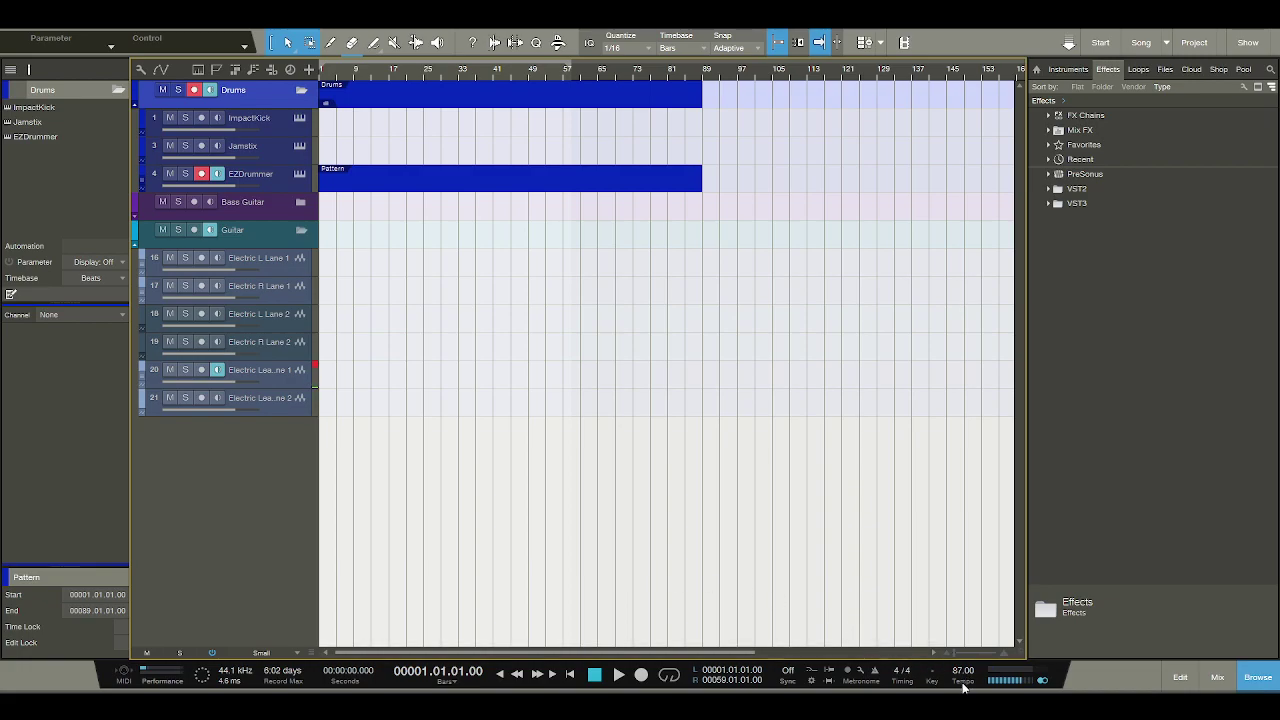
# Set the song tempo to 81 BPM.
pyautogui.scroll(-6, 963, 671)
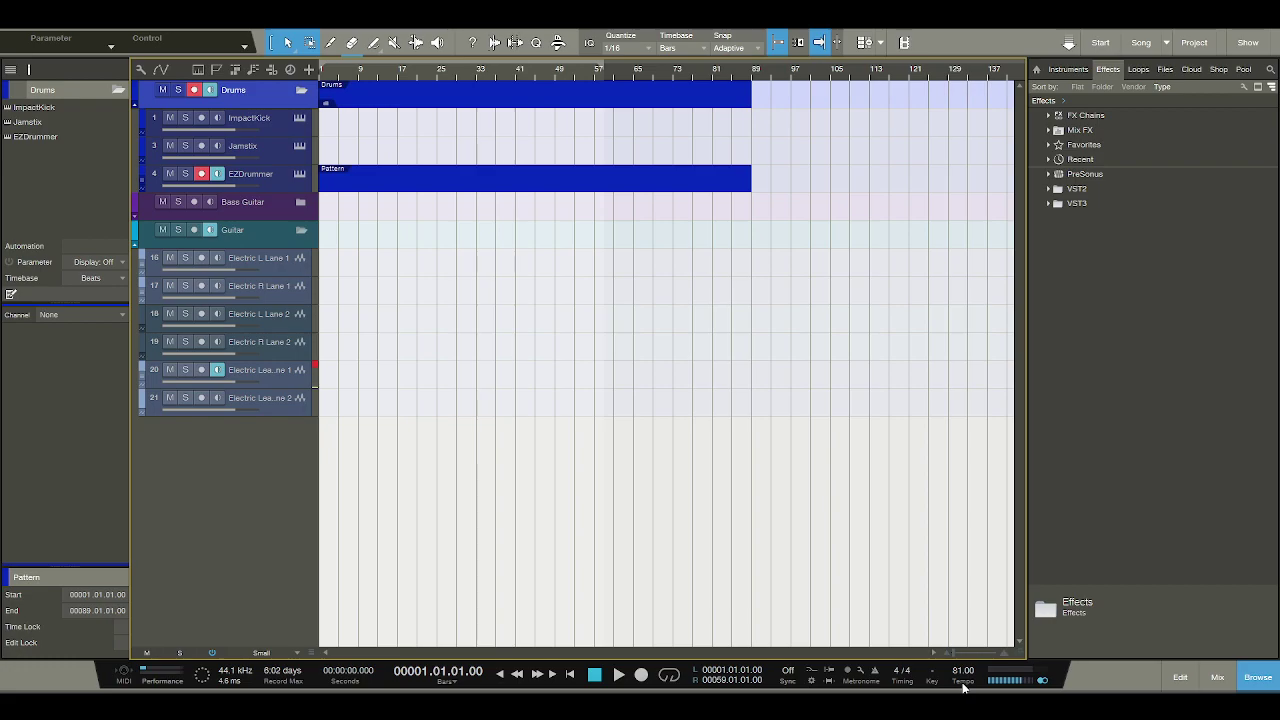
pyautogui.scroll(-2, 963, 686)
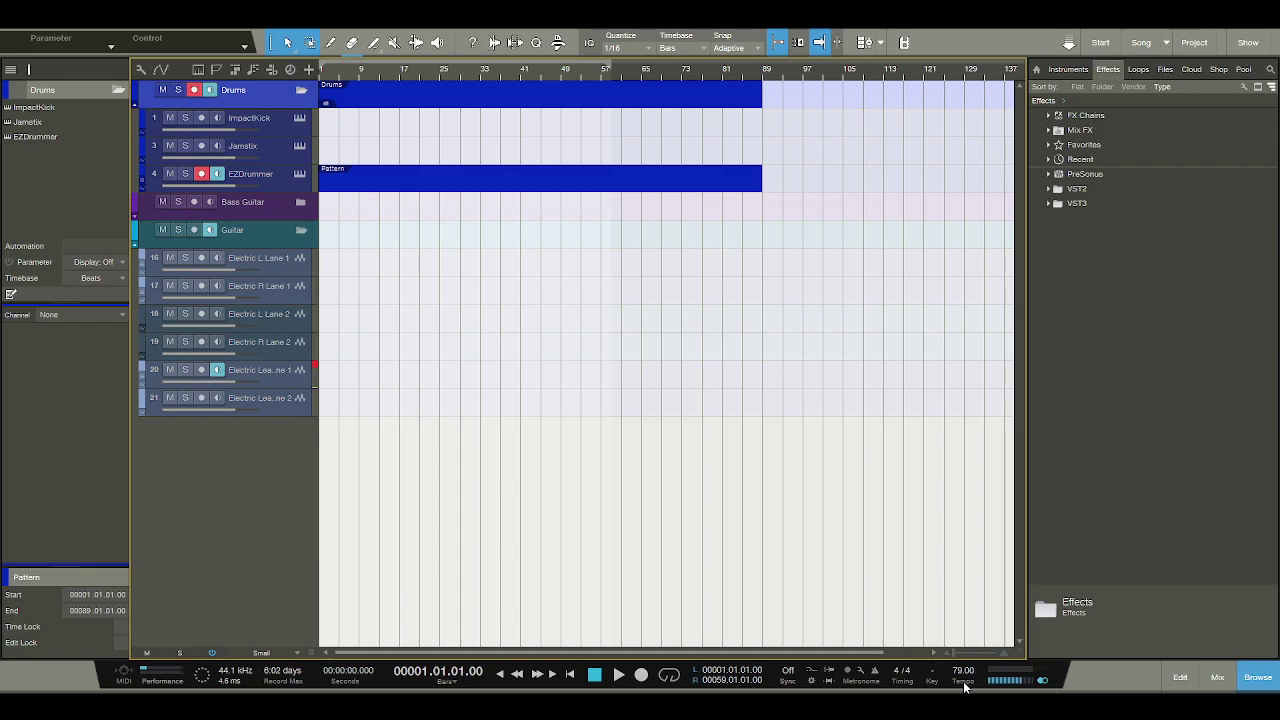
pyautogui.scroll(2, 965, 686)
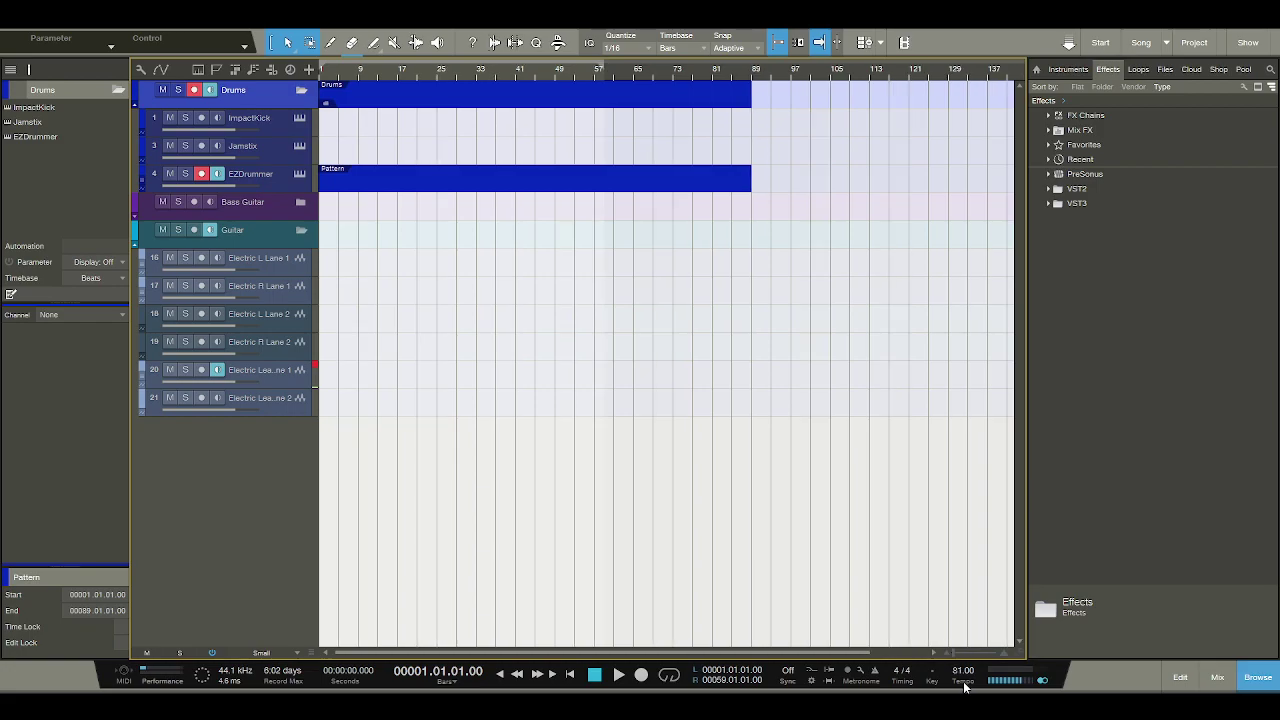
# Program the EZDrummer pattern with Kick on steps 1 and 9 and Snare Center on steps 5 and 13, and audition it.
pyautogui.doubleClick(440, 186)
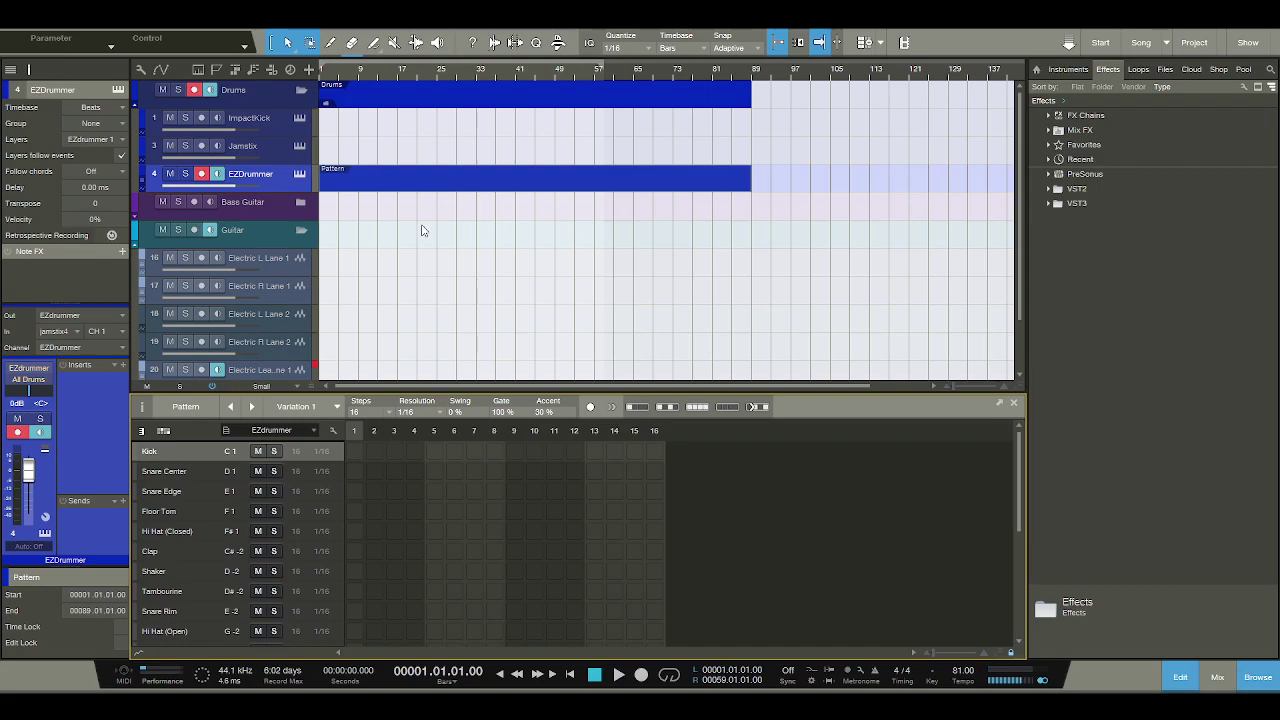
pyautogui.click(354, 451)
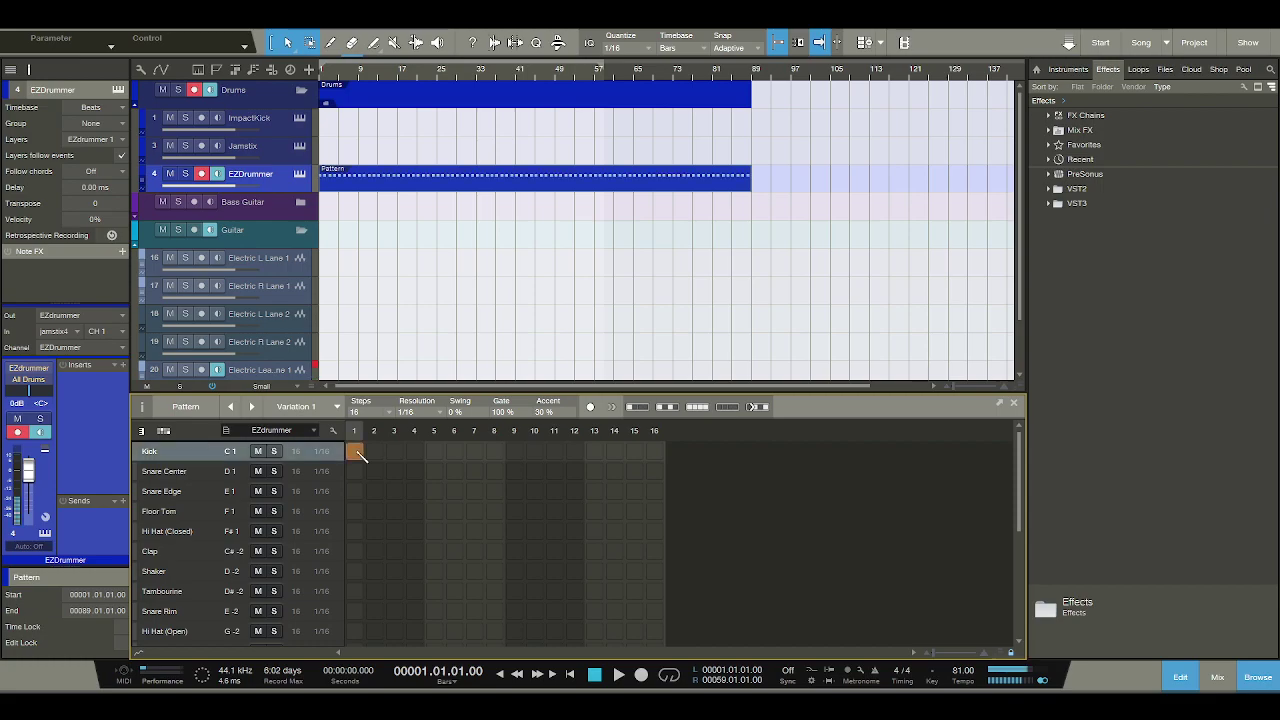
pyautogui.click(434, 471)
pyautogui.click(514, 451)
pyautogui.click(594, 471)
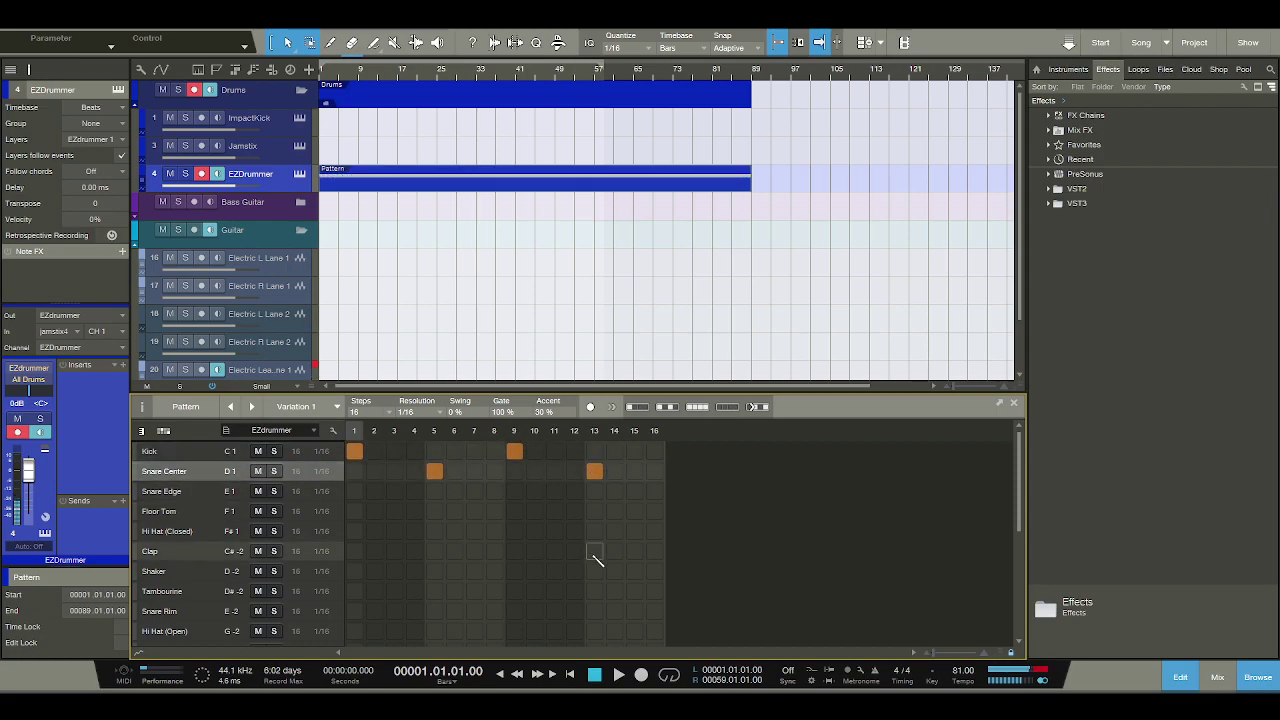
pyautogui.click(618, 675)
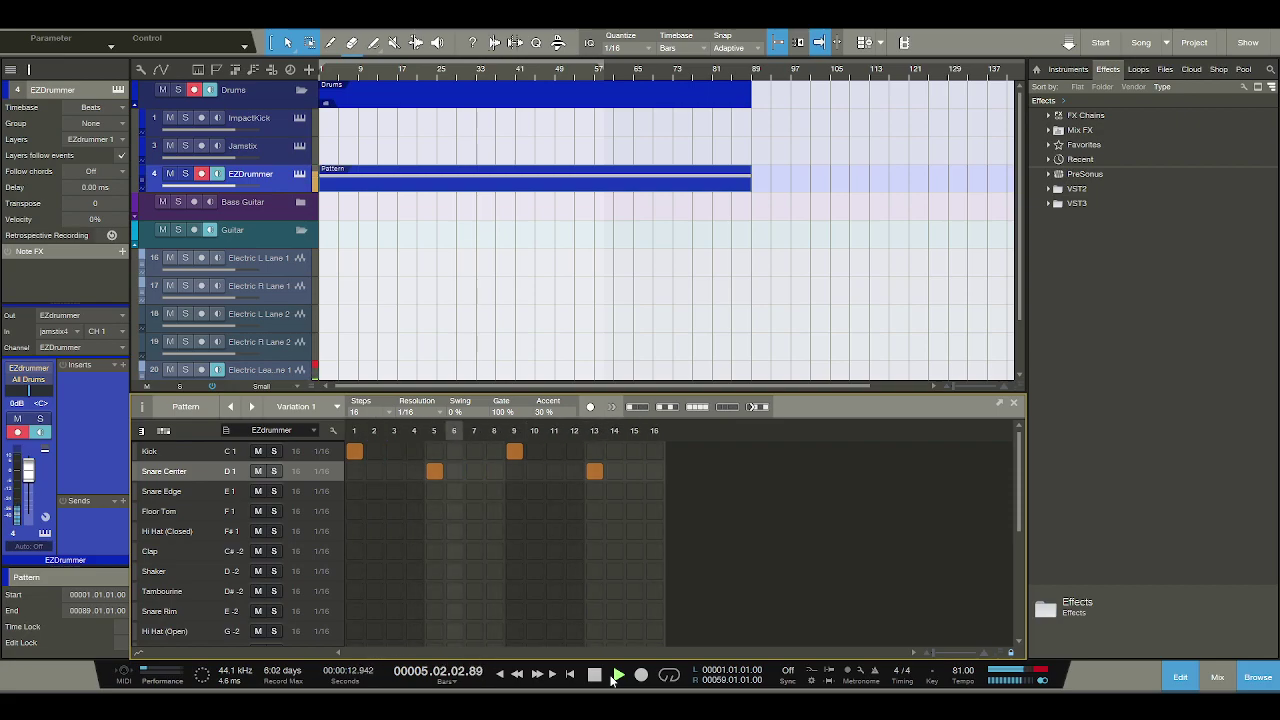
pyautogui.click(594, 675)
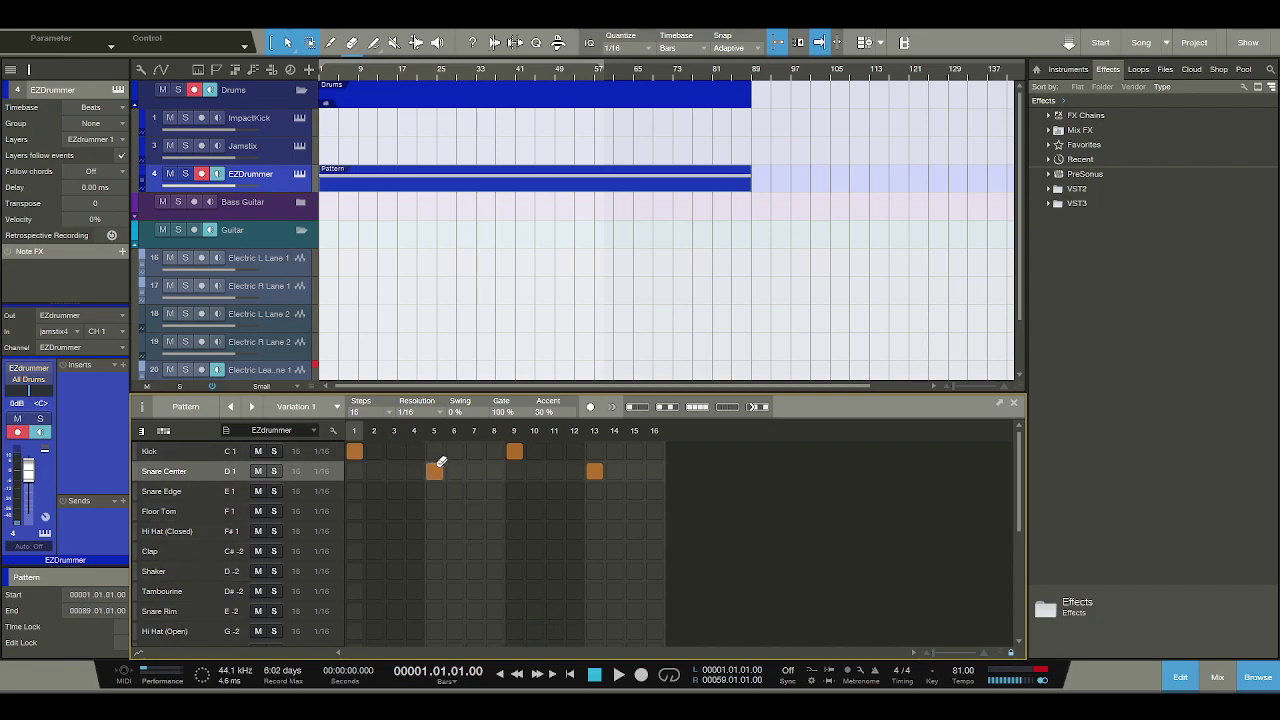
# Move the second kick from step 9 to step 8, add another on step 11, and audition the pattern.
pyautogui.click(514, 451)
pyautogui.click(494, 452)
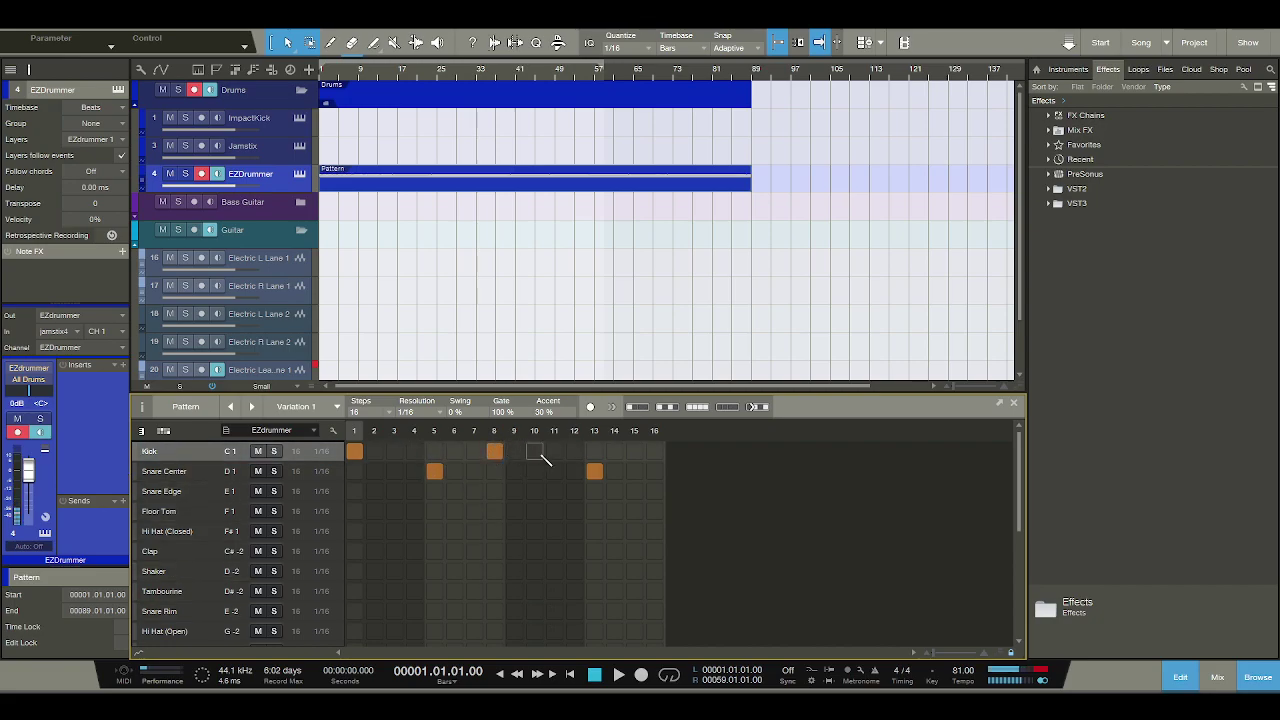
pyautogui.click(554, 451)
pyautogui.click(617, 675)
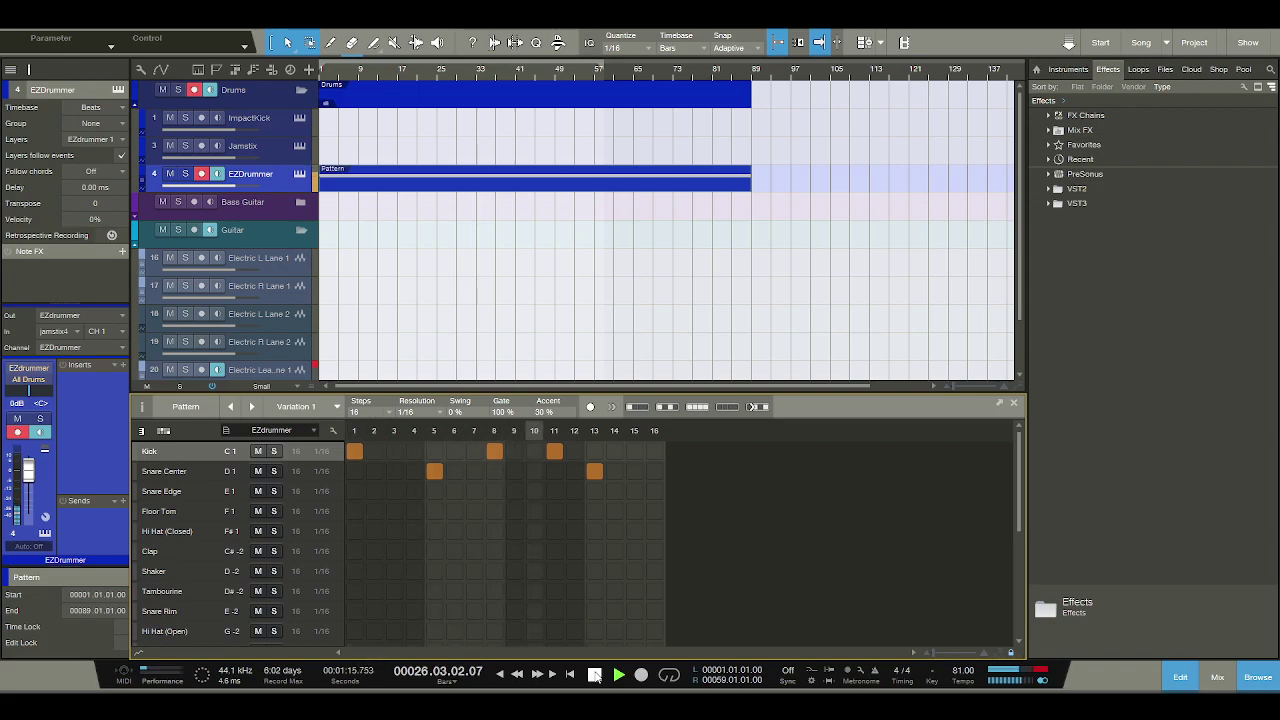
pyautogui.click(594, 675)
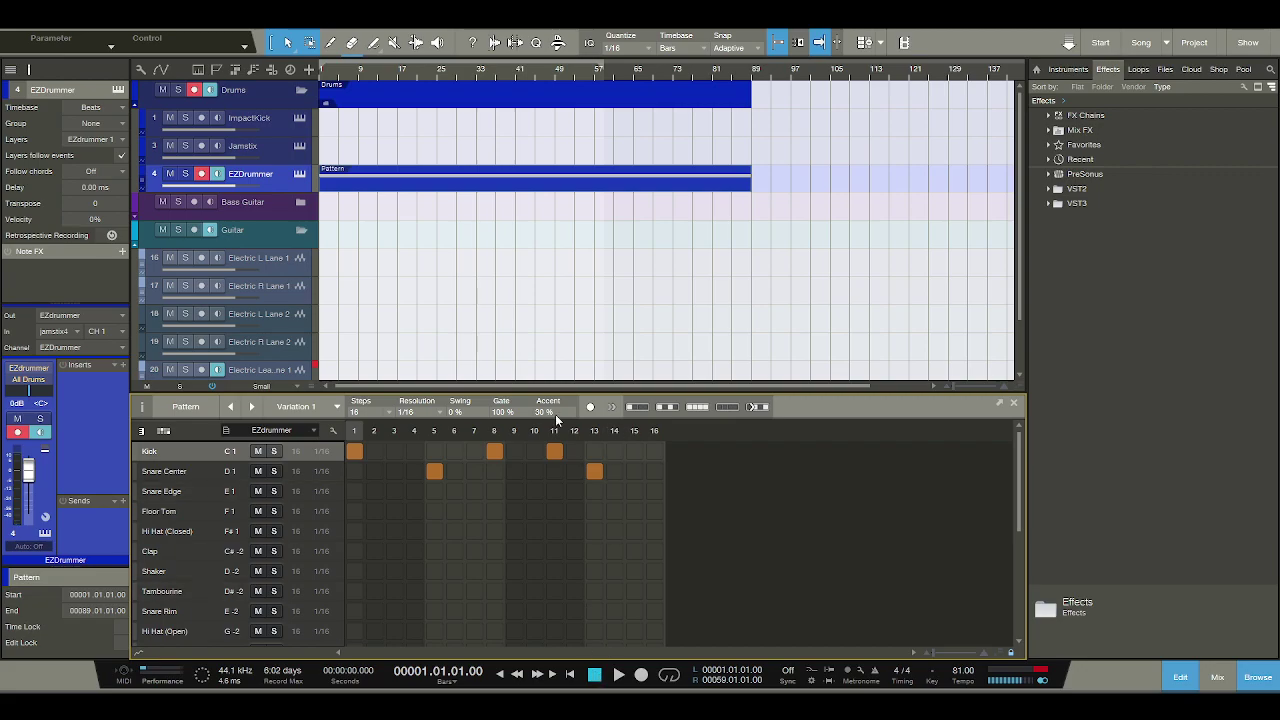
# Turn off input monitoring on the first electric lead track and arm Electric L Lane 1 for recording.
pyautogui.scroll(-2, 410, 350)
pyautogui.click(213, 309)
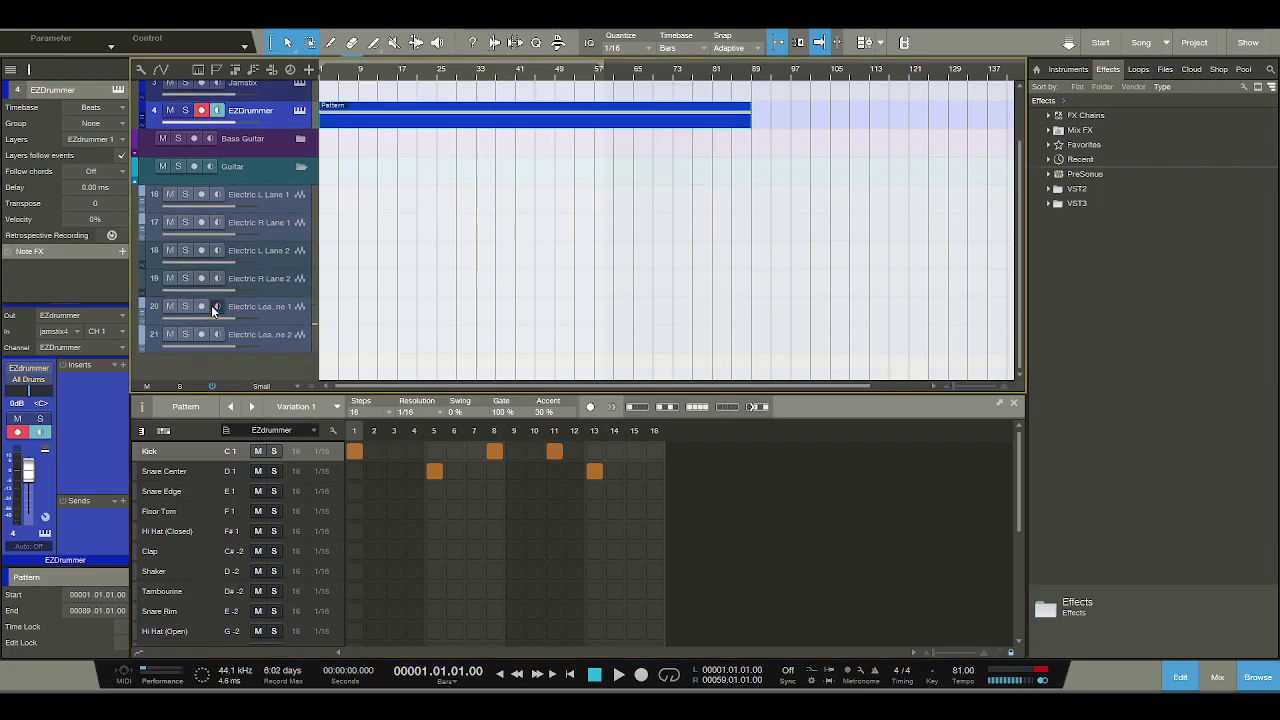
pyautogui.click(203, 195)
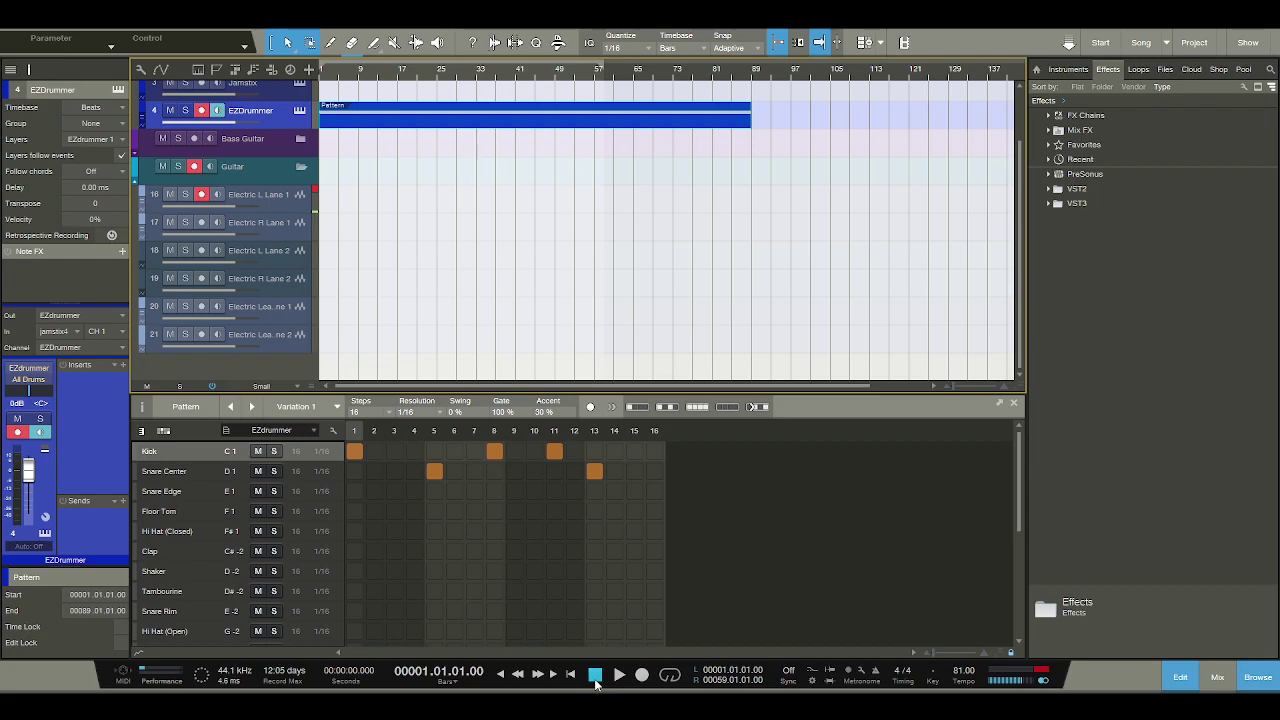
pyautogui.click(641, 675)
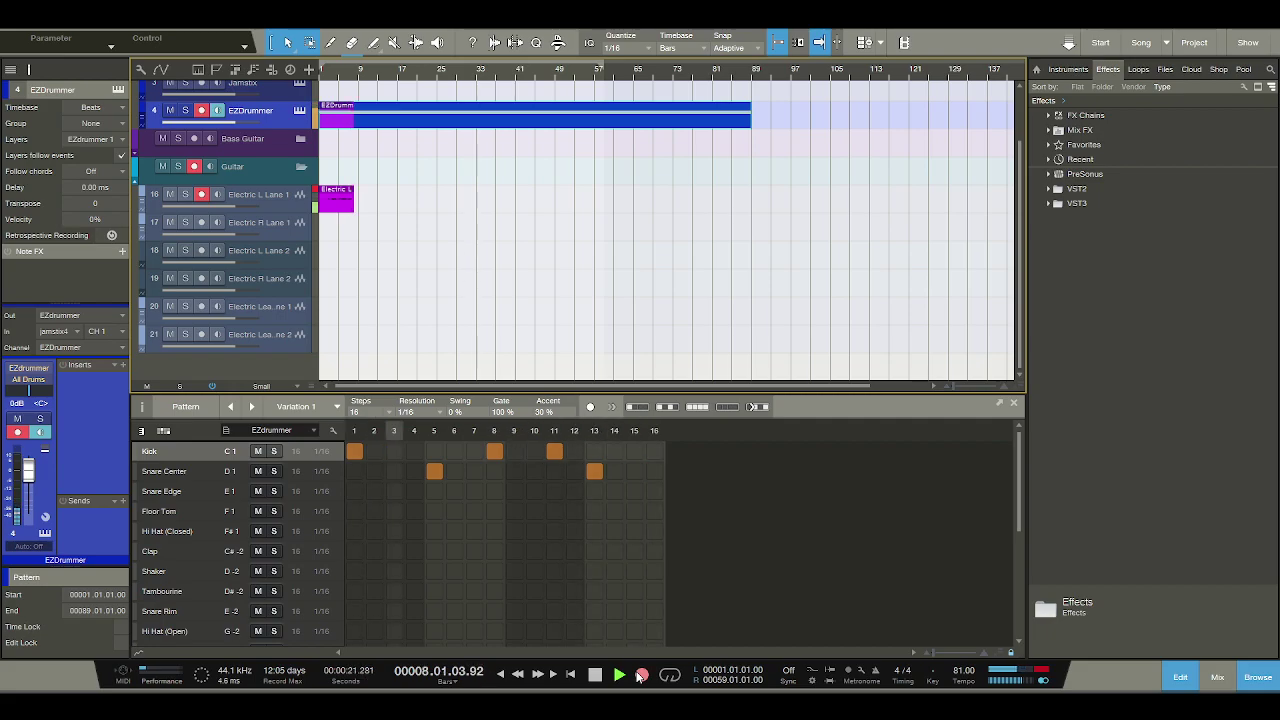
pyautogui.click(641, 676)
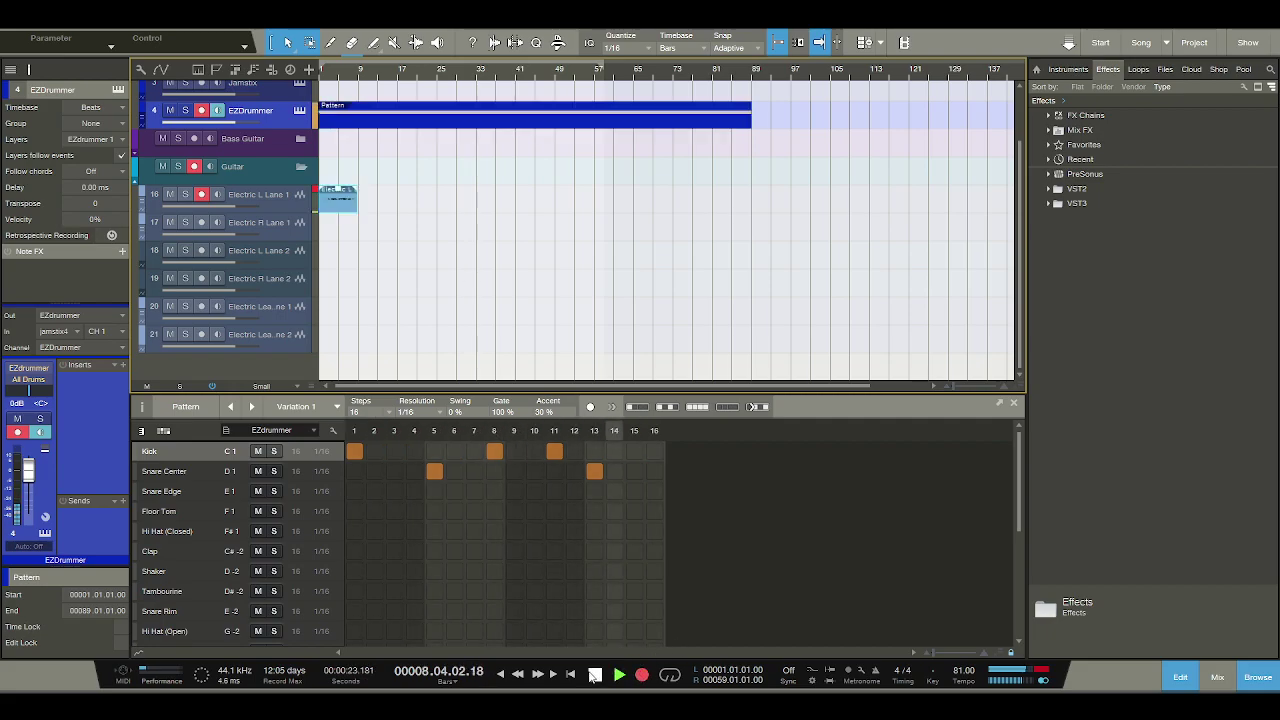
pyautogui.press('space')
pyautogui.press('space')
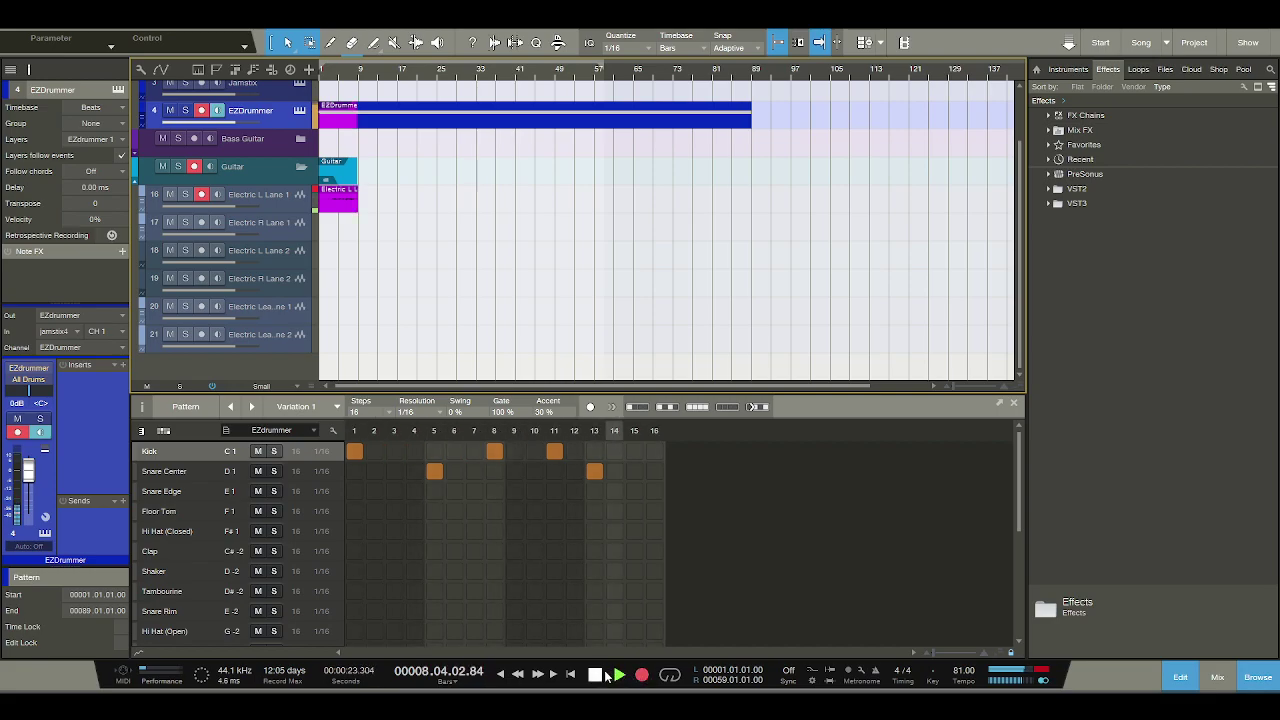
pyautogui.click(599, 676)
# Record a guitar take on Electric L Lane 1 from bar 1 to about bar 43, and switch record arming to Electric R Lane 1.
pyautogui.click(641, 676)
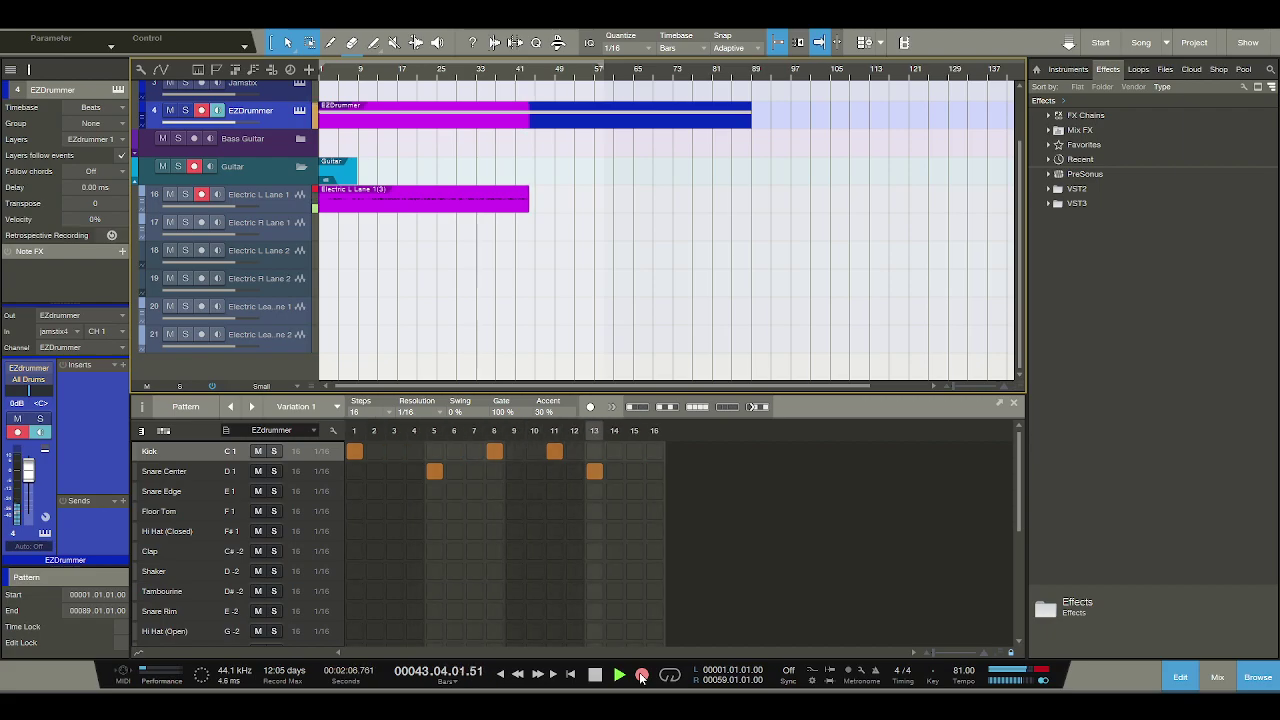
pyautogui.press('space')
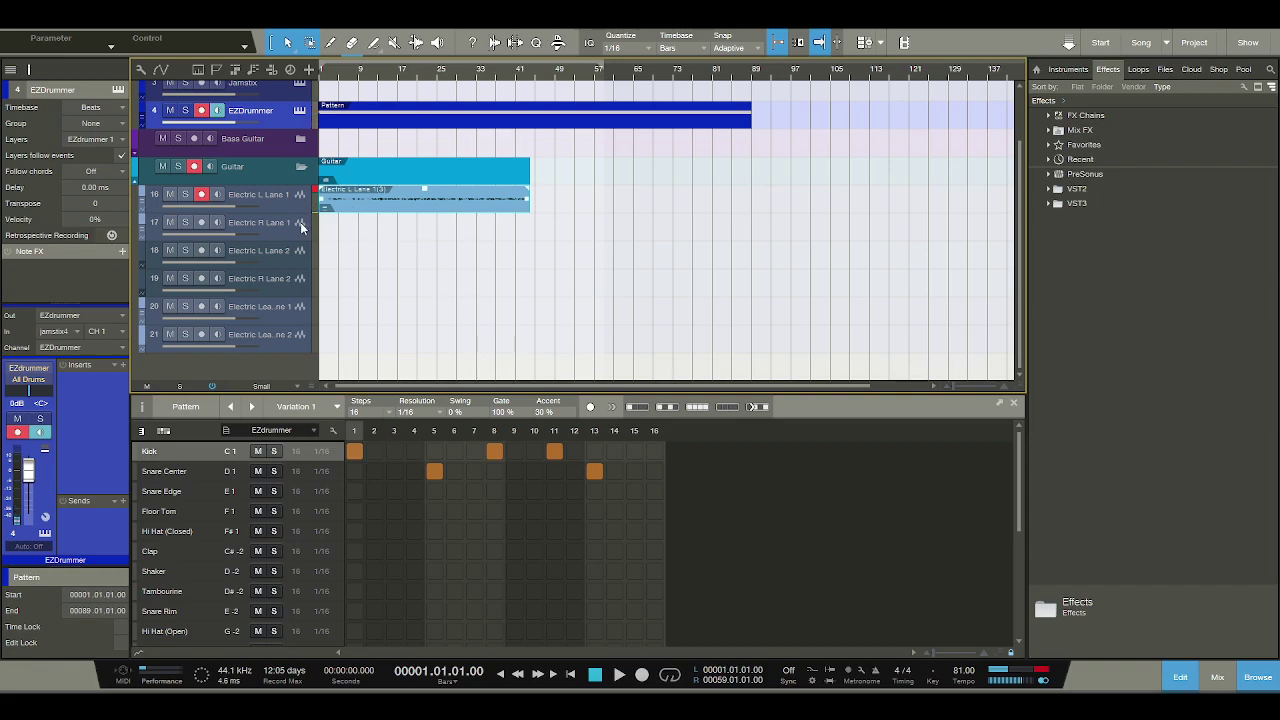
pyautogui.click(204, 222)
pyautogui.click(207, 195)
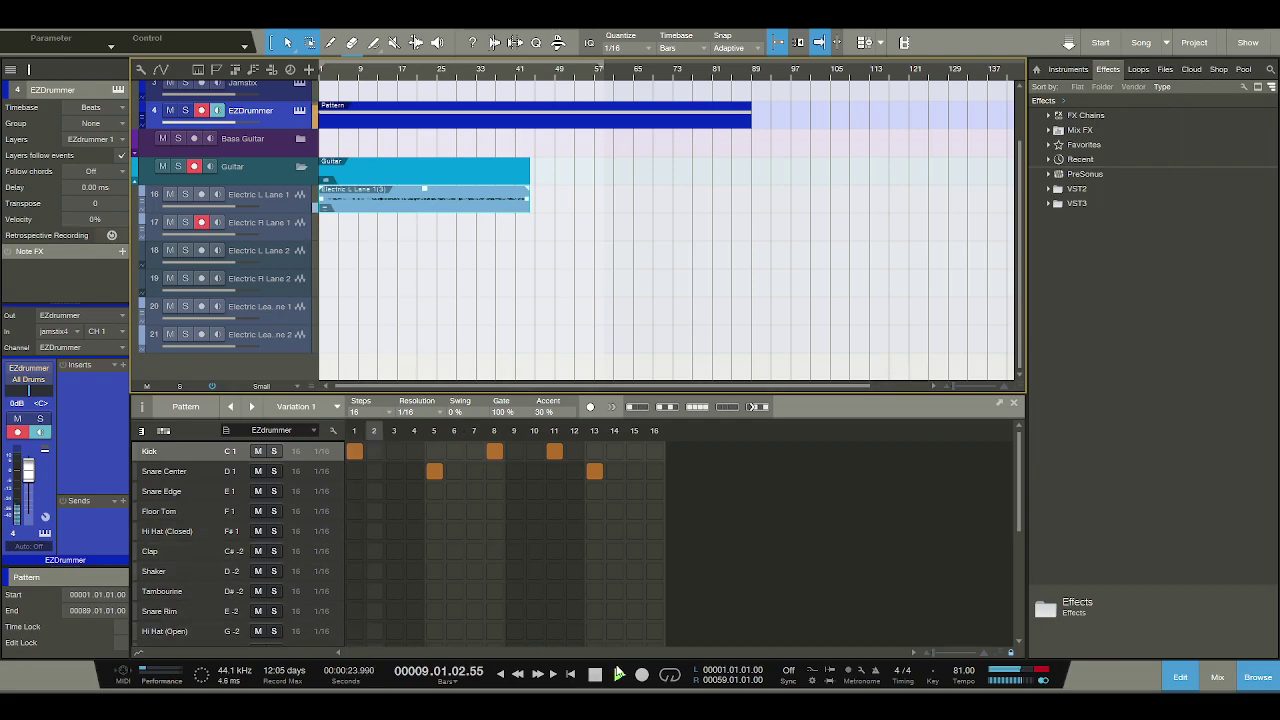
pyautogui.click(642, 674)
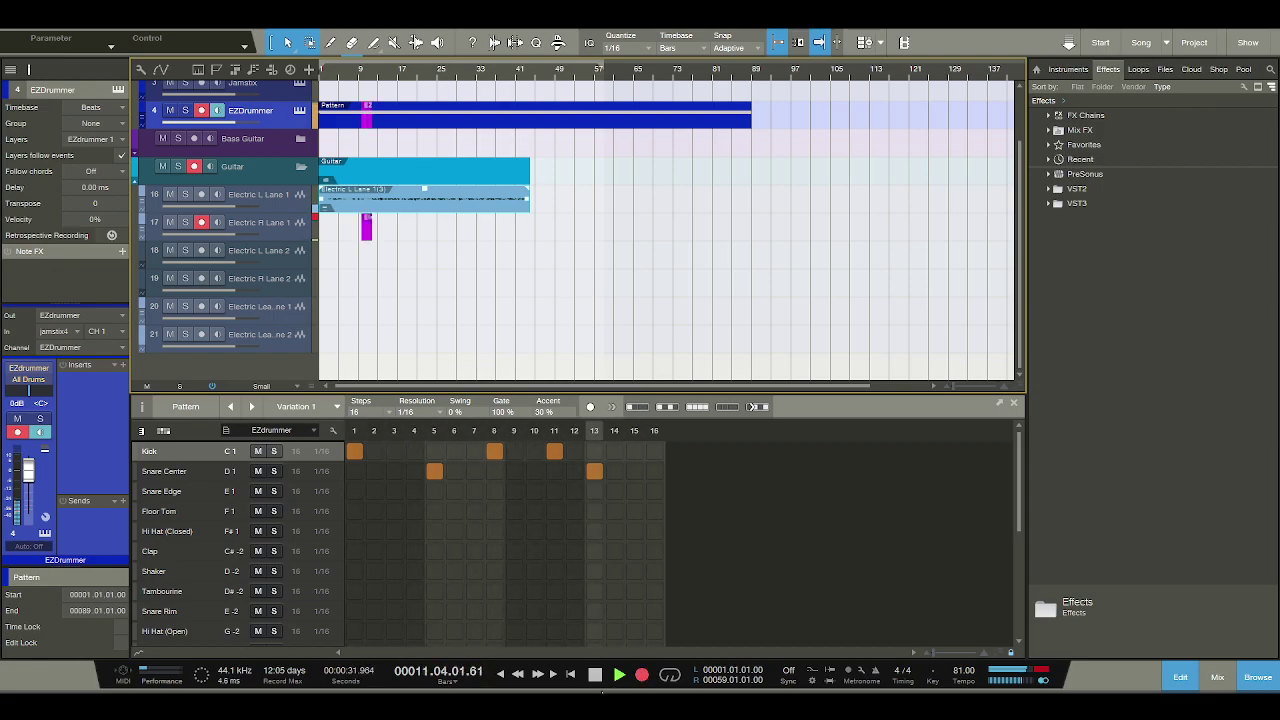
pyautogui.click(595, 675)
pyautogui.click(595, 675)
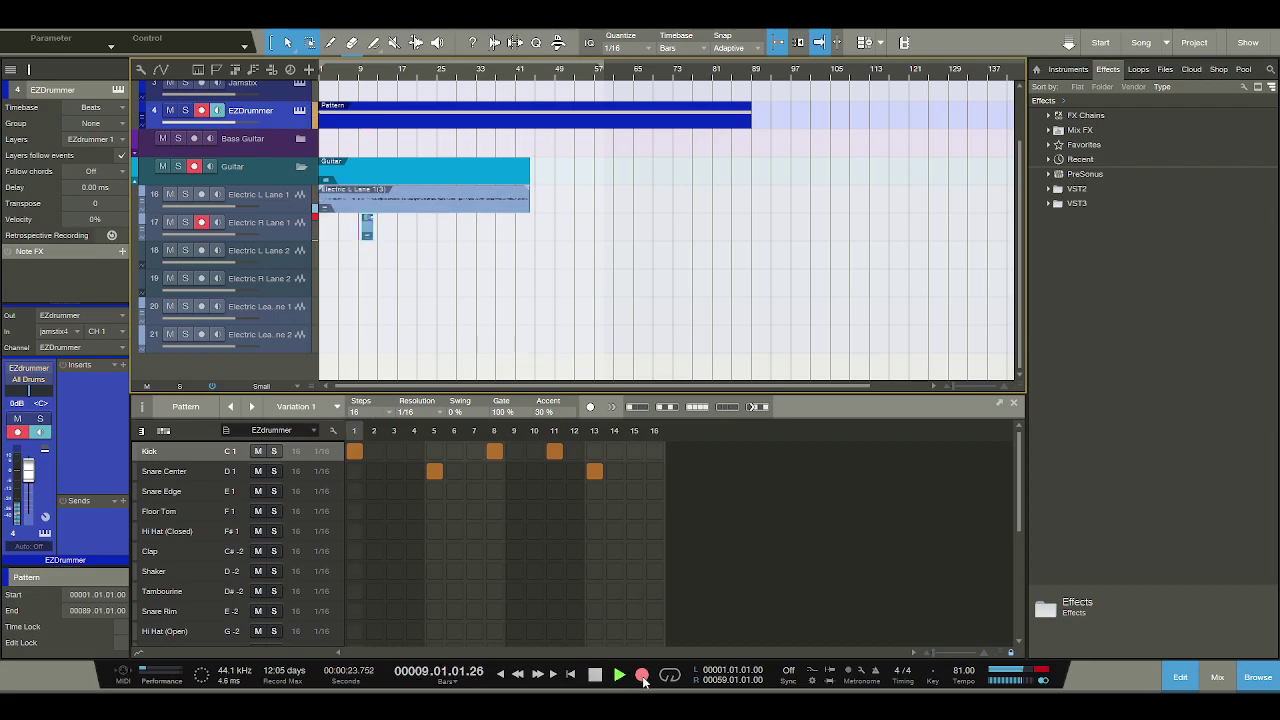
pyautogui.click(642, 676)
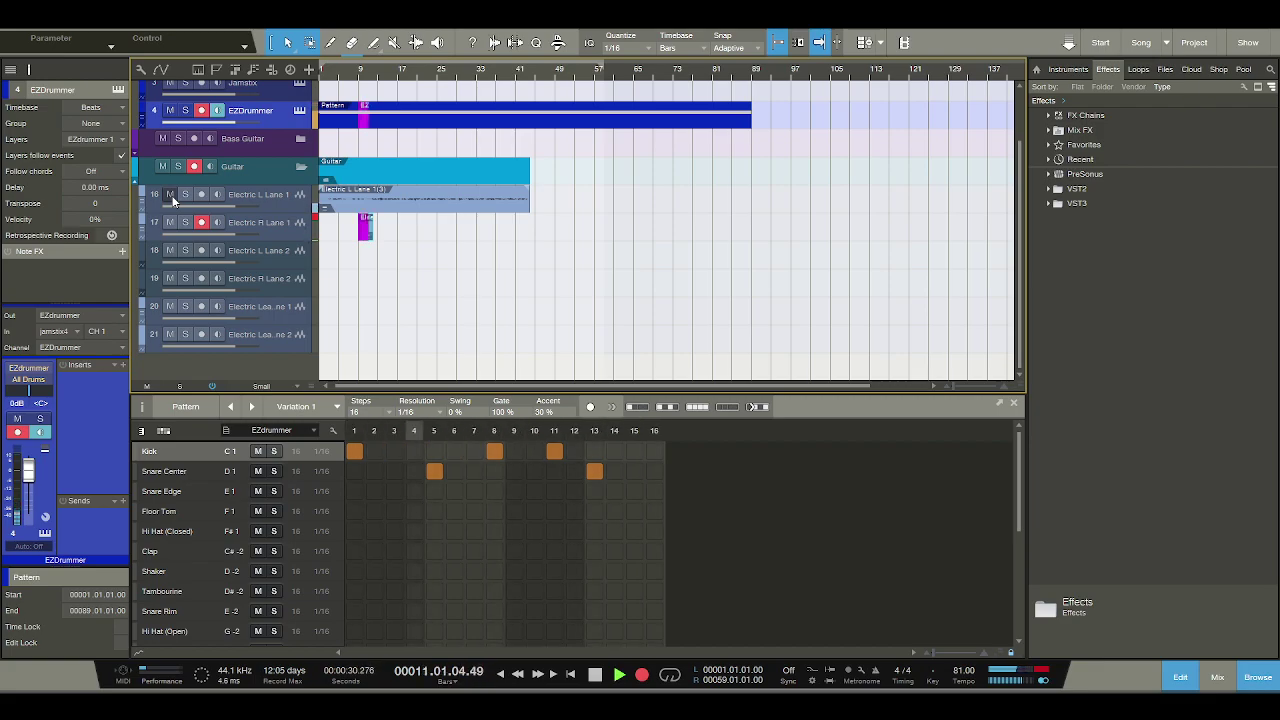
pyautogui.click(594, 675)
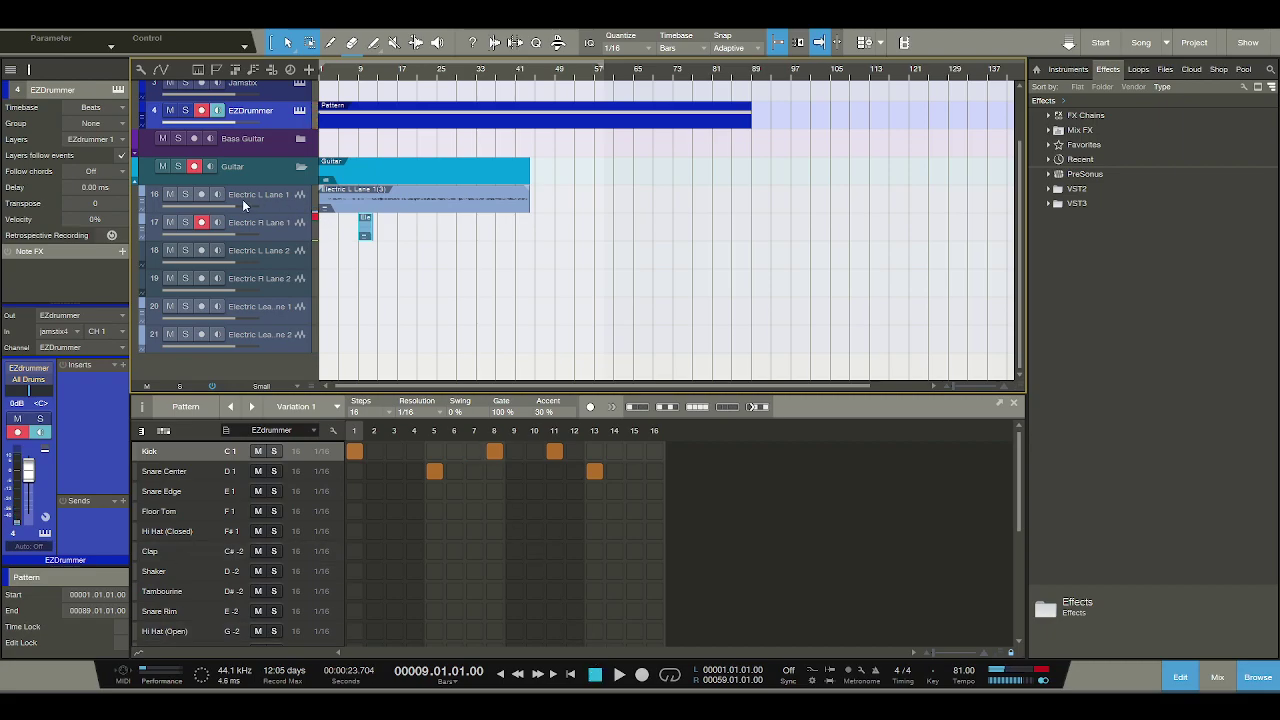
# Mute Electric L Lane 1, record Electric R Lane 1 from bar 9 to about bar 45, and play the result back from bar 9.
pyautogui.click(172, 197)
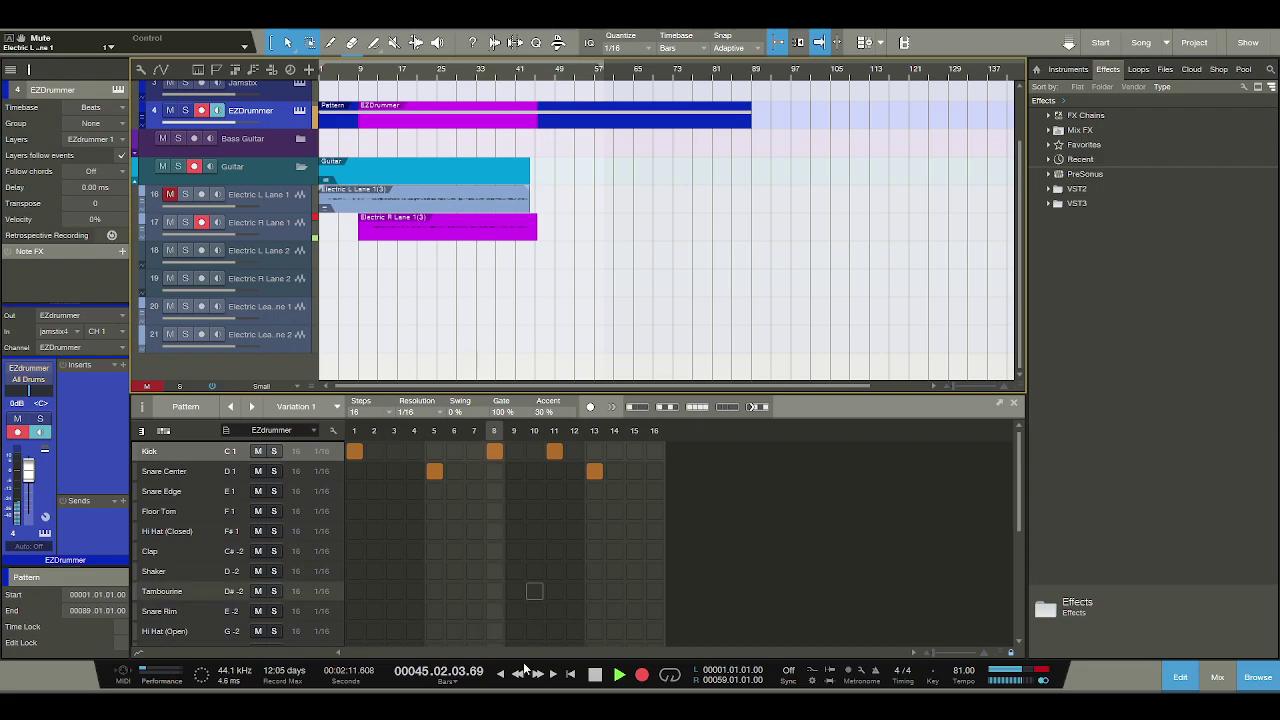
pyautogui.click(594, 675)
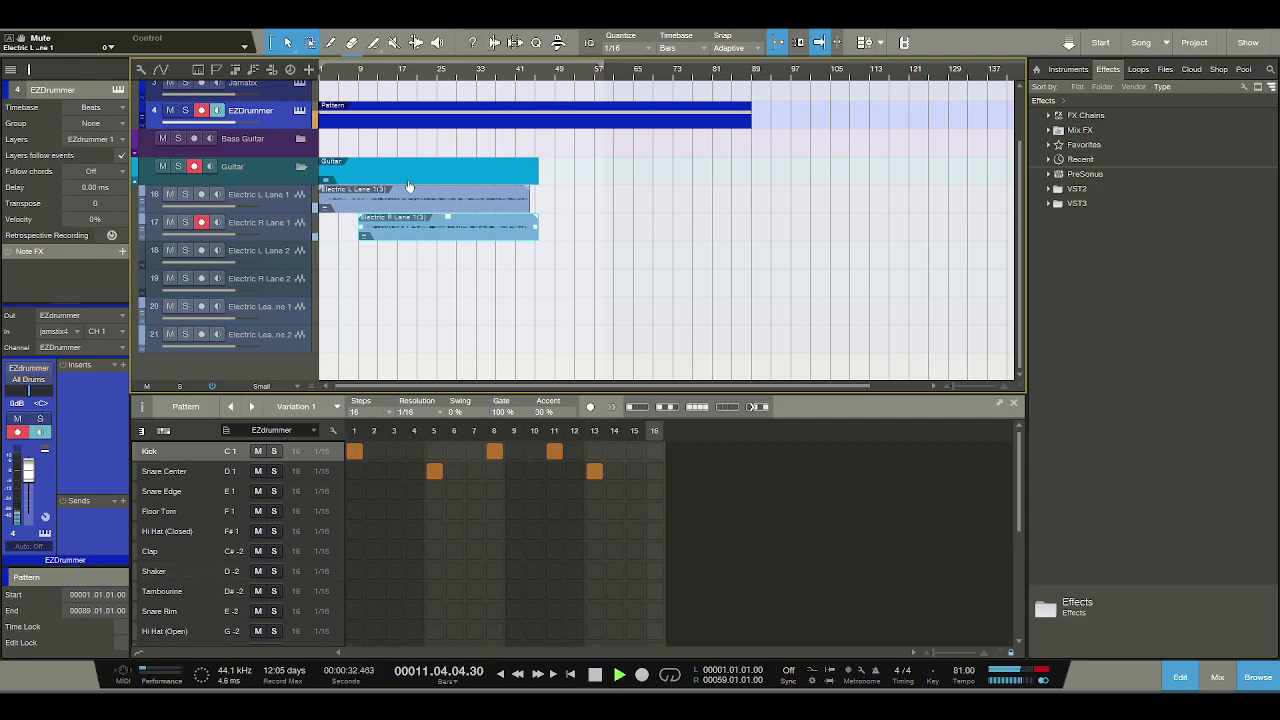
pyautogui.click(362, 74)
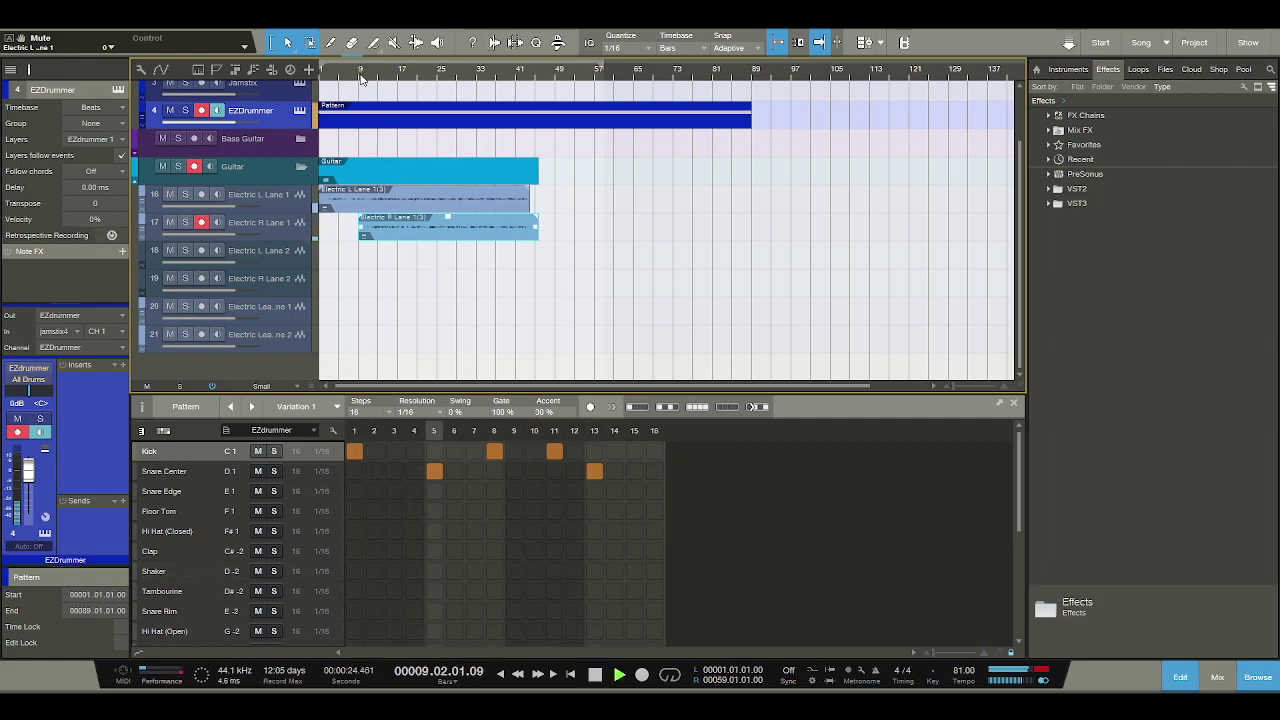
# Trim the starts of the Electric L Lane 1 and Electric R Lane 1 clips to bar 11 and play back from just before that bar.
pyautogui.press('e')
pyautogui.press('w')
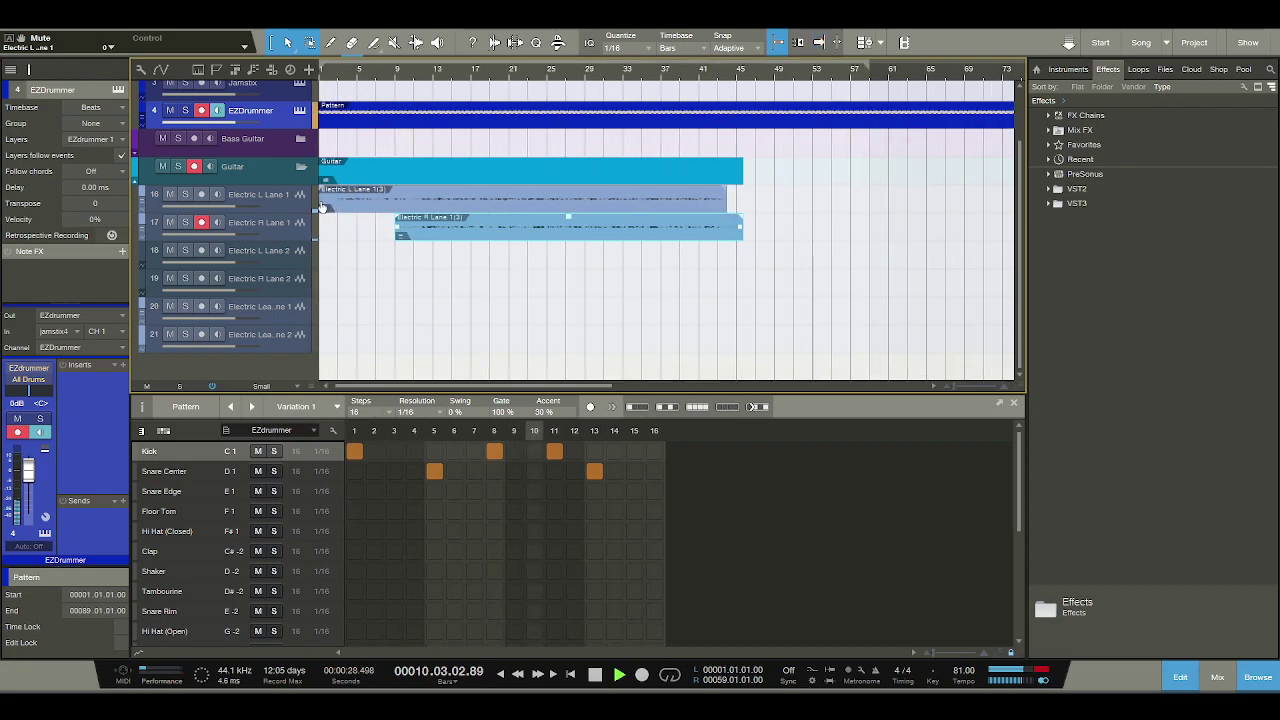
pyautogui.moveTo(324, 206); pyautogui.dragTo(399, 219)
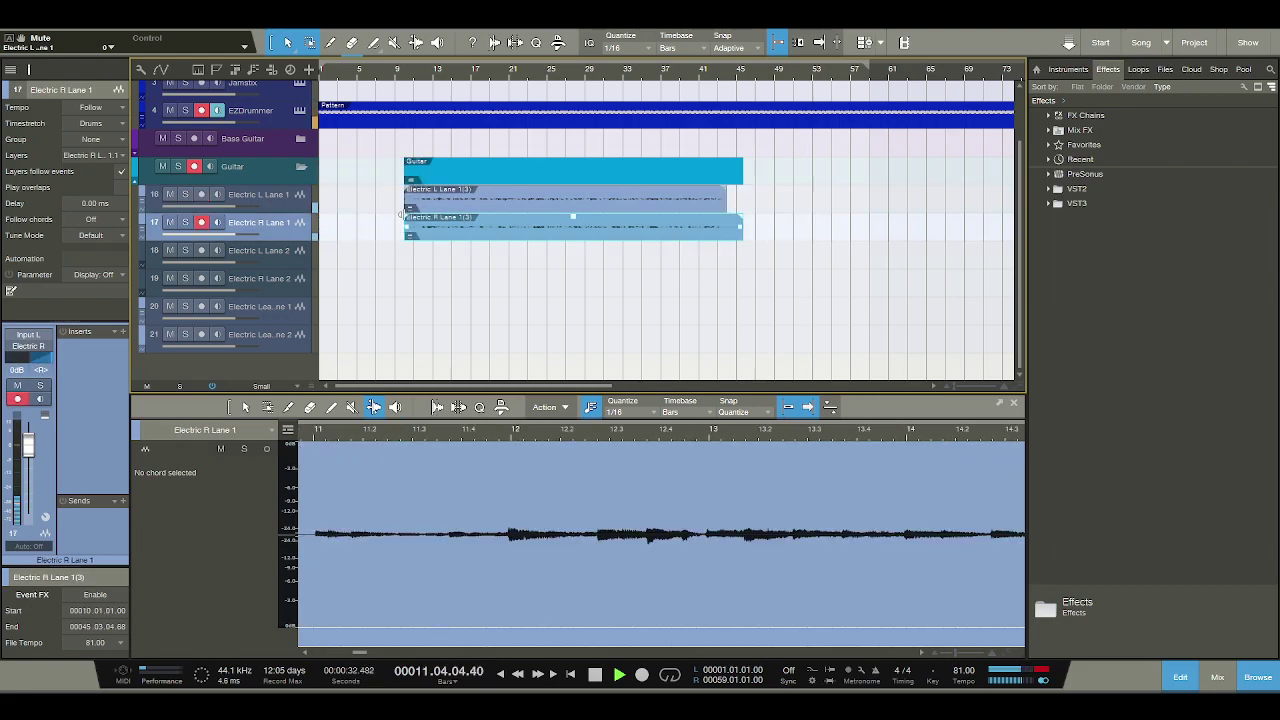
pyautogui.moveTo(408, 85); pyautogui.dragTo(422, 120)
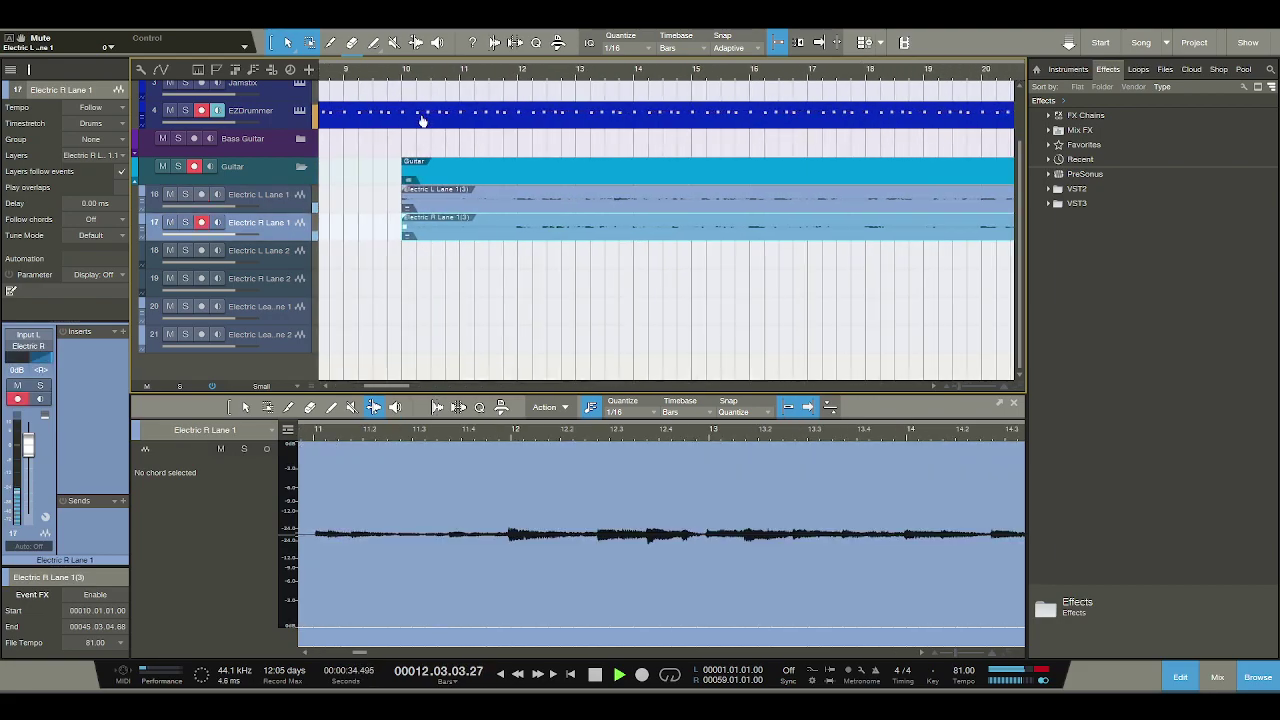
pyautogui.moveTo(397, 197); pyautogui.dragTo(453, 198)
pyautogui.moveTo(398, 233); pyautogui.dragTo(460, 231)
pyautogui.click(455, 76)
pyautogui.click(452, 77)
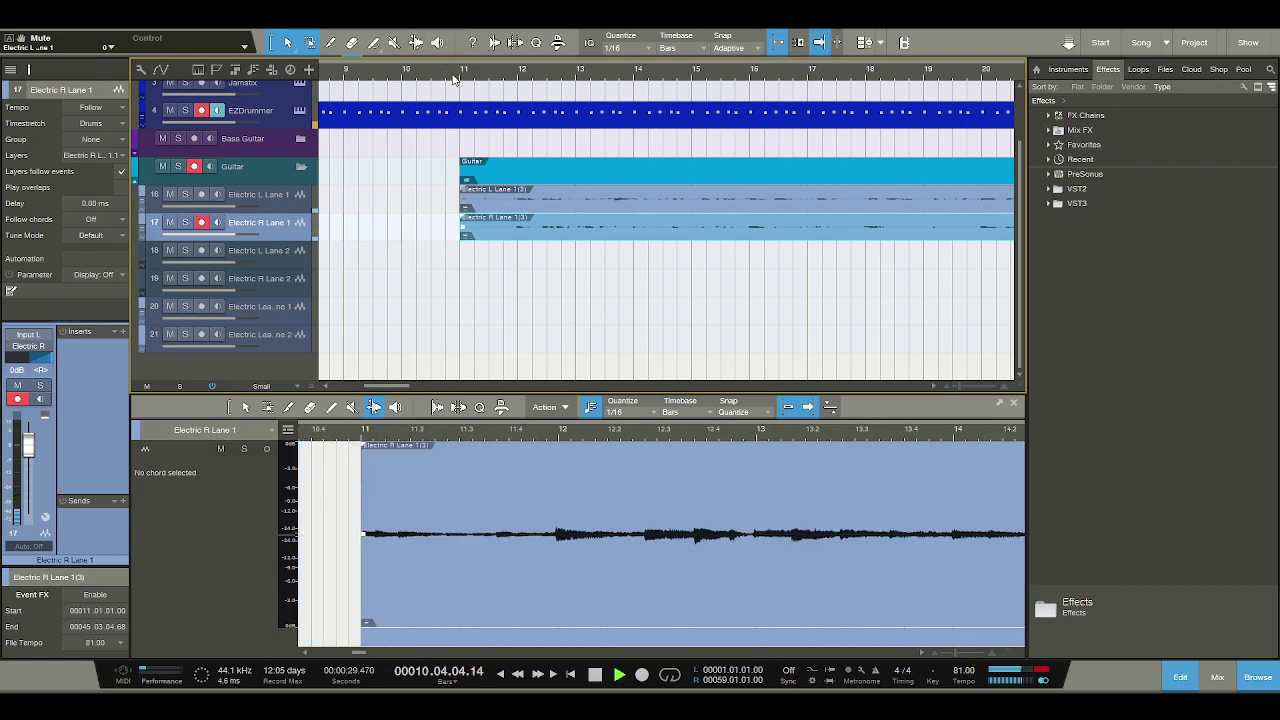
# Trim the ends of the Electric L Lane 1 and Electric R Lane 1 clips to bar 43.
pyautogui.press('w')
pyautogui.press('w')
pyautogui.press('w')
pyautogui.press('w')
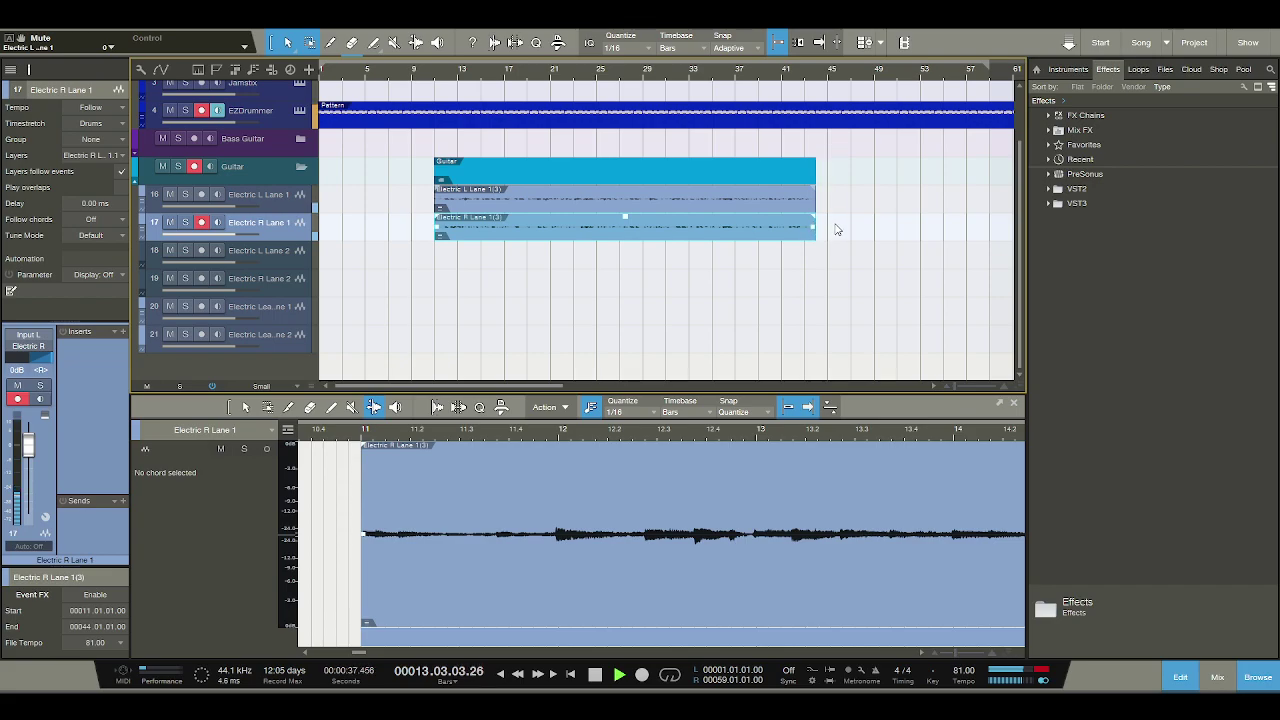
pyautogui.click(485, 200)
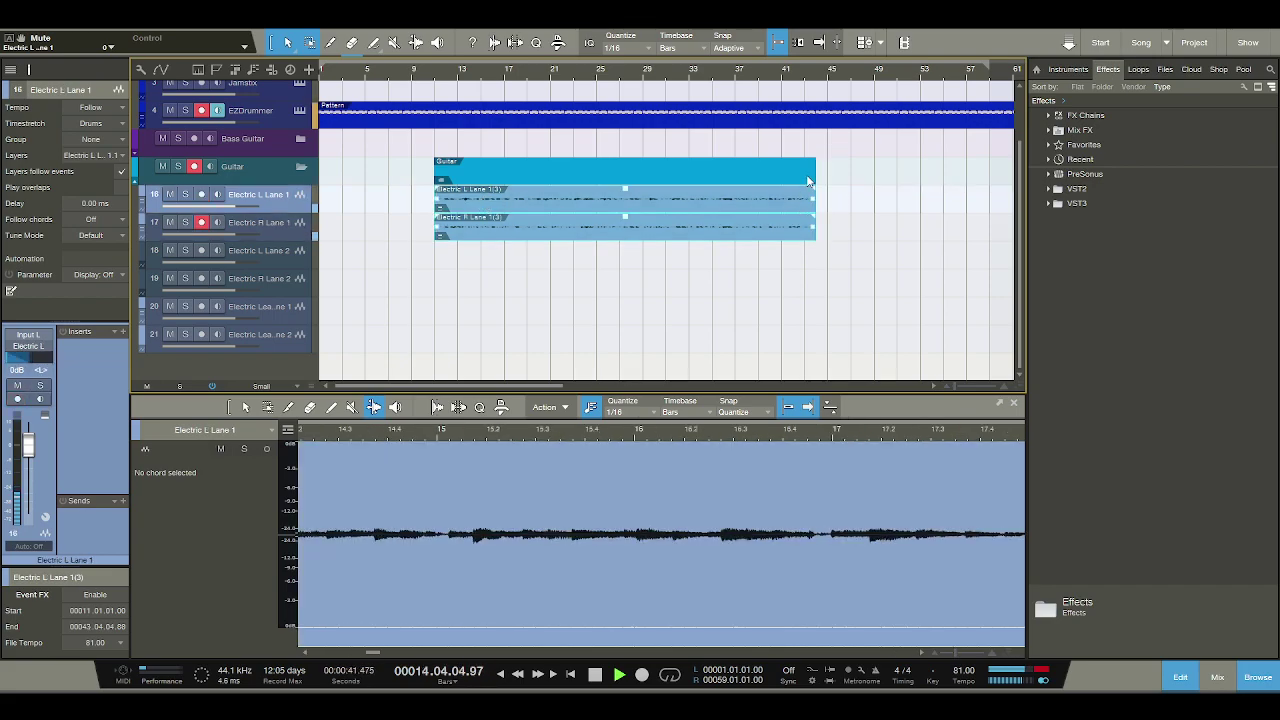
pyautogui.moveTo(820, 234); pyautogui.dragTo(808, 234)
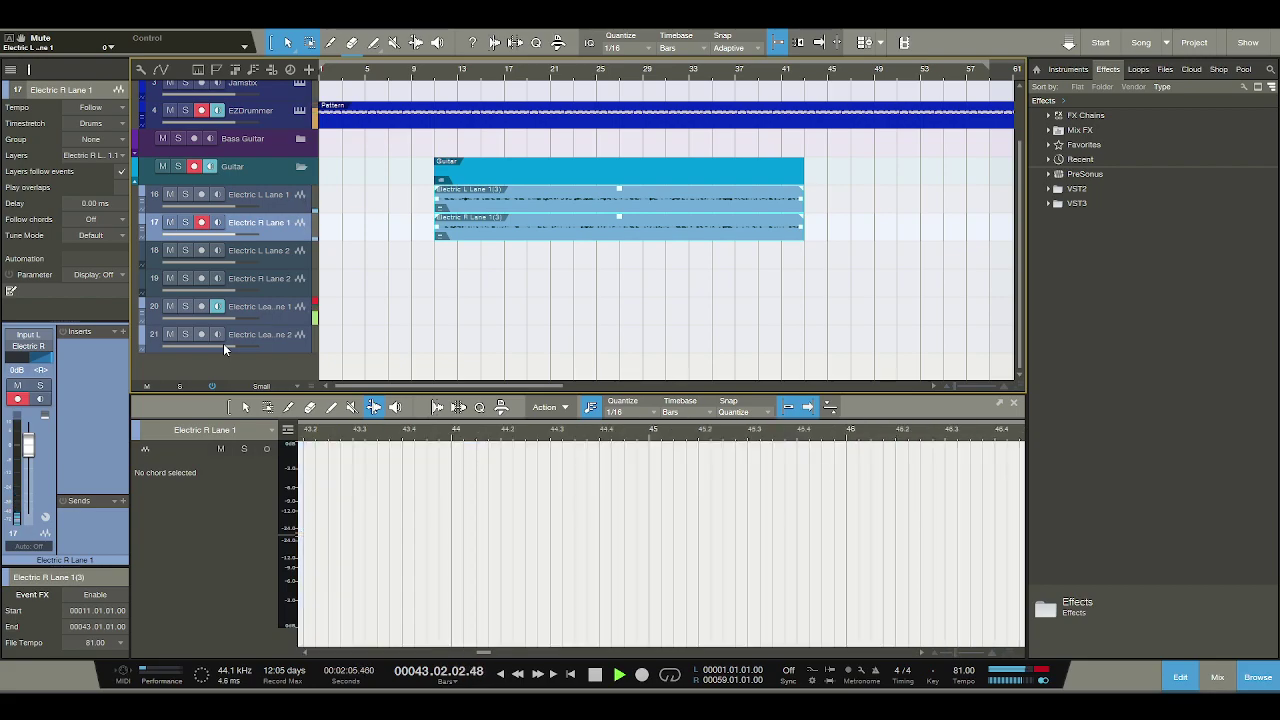
# Stop playback, move the Electric L Lane 1 and Electric R Lane 1 clips to bar 3, and turn off monitoring on Electric Lead Lane 1.
pyautogui.click(594, 676)
pyautogui.click(440, 202)
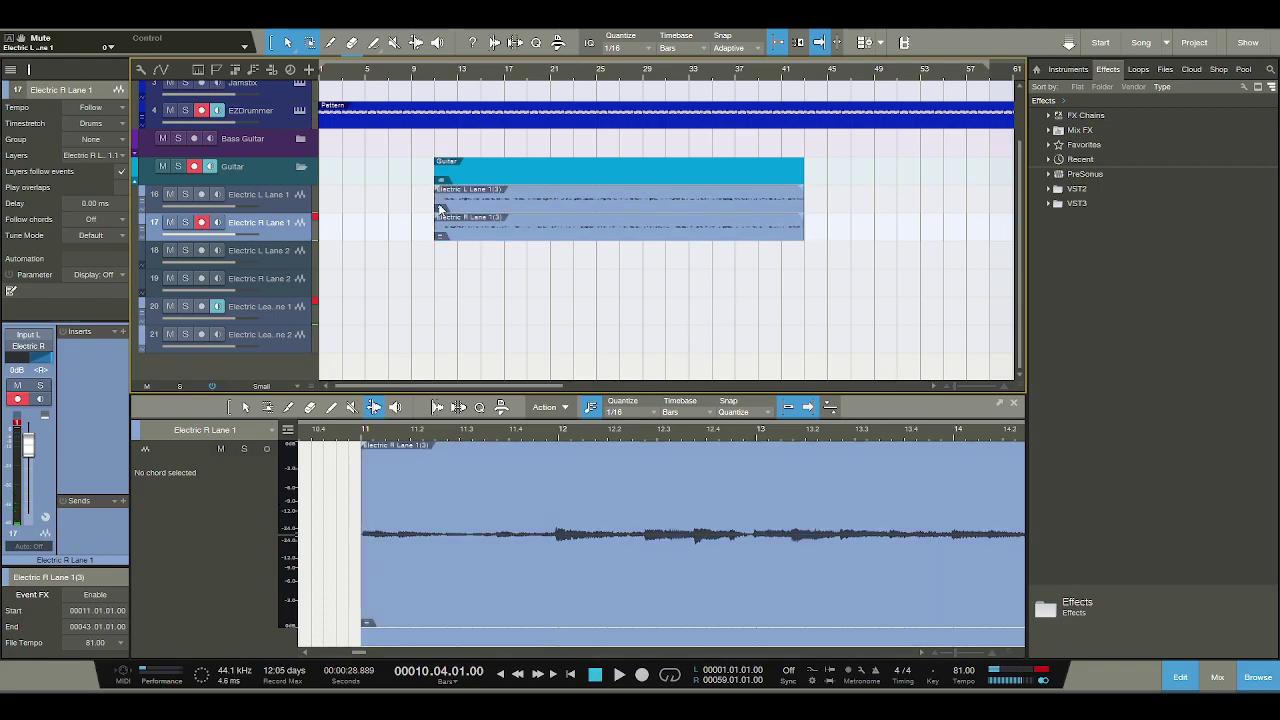
pyautogui.press('f')
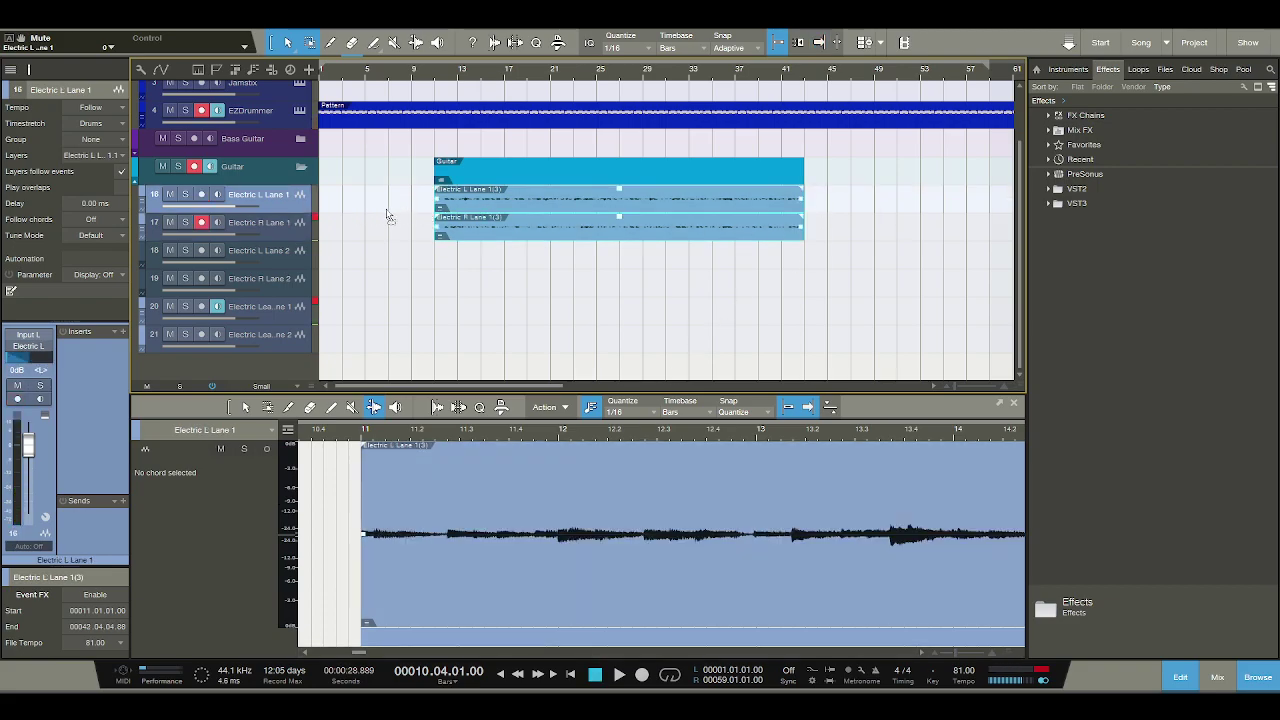
pyautogui.hotkey('ctrl', 'z')
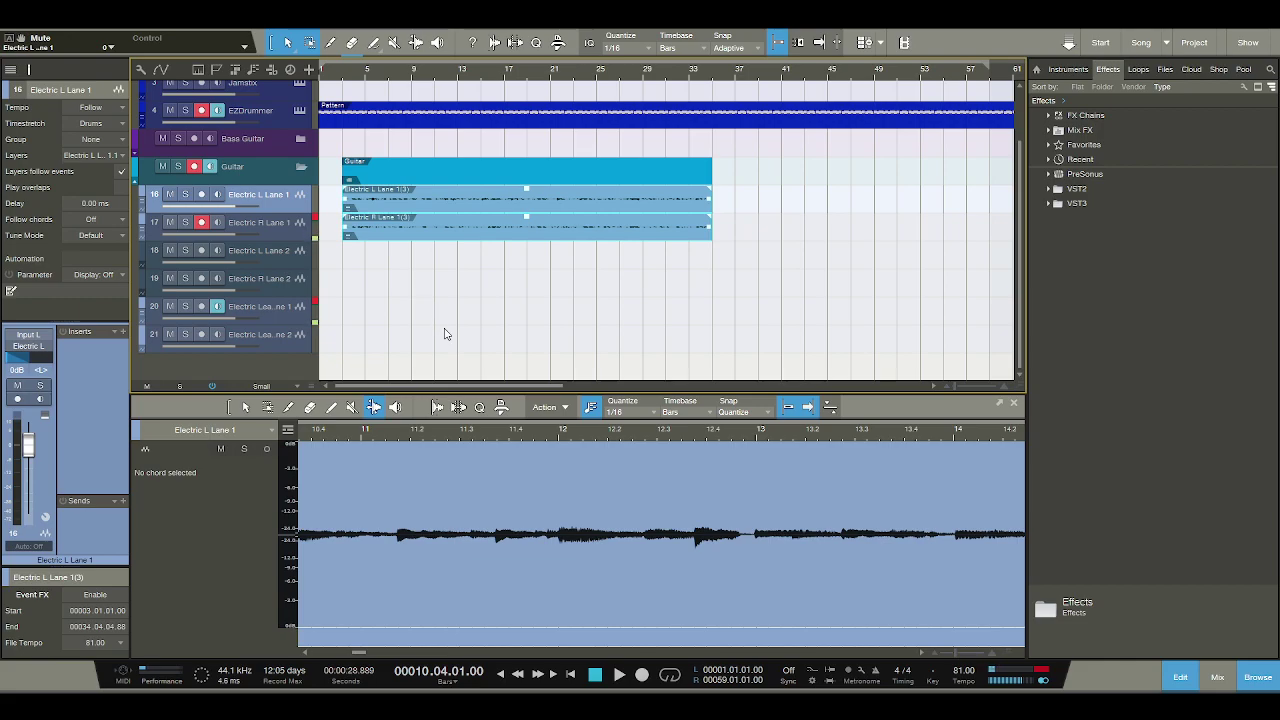
pyautogui.click(217, 306)
pyautogui.scroll(-2, 340, 80)
pyautogui.scroll(1, 340, 80)
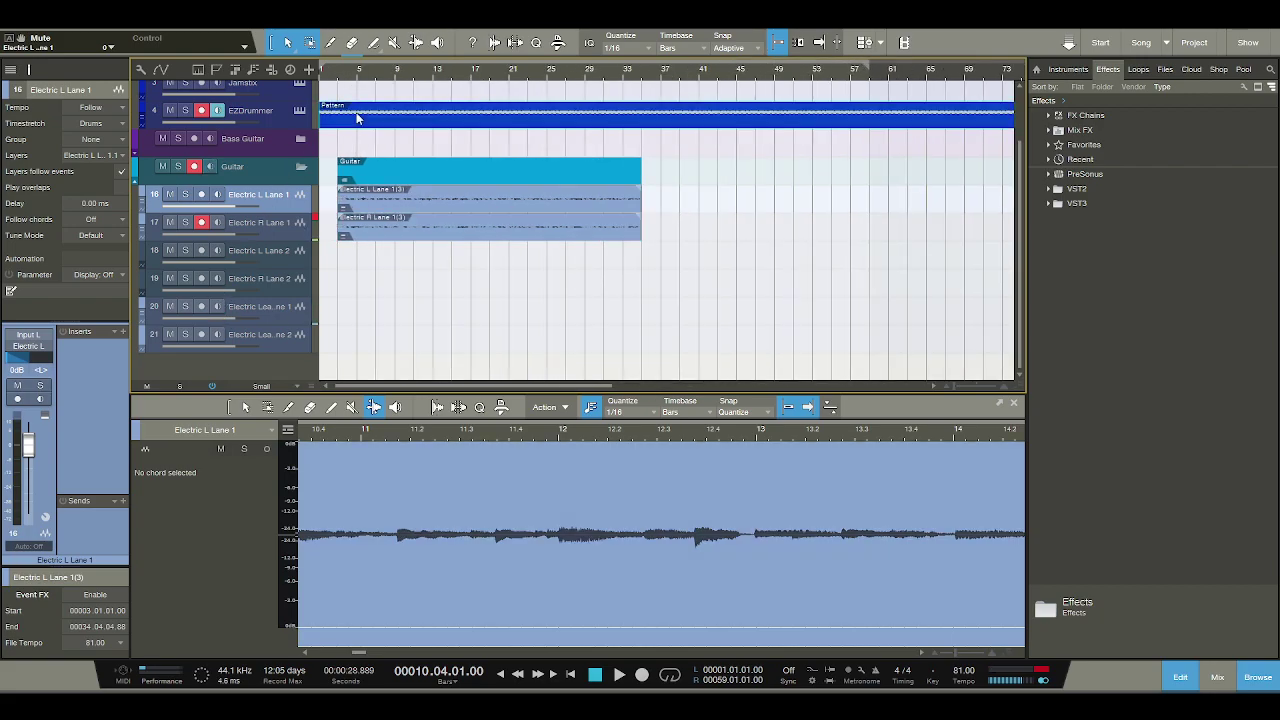
# Add closed hi-hat hits on steps 1, 5, 9 and 13 of the EZDrummer pattern and start playback.
pyautogui.click(358, 118)
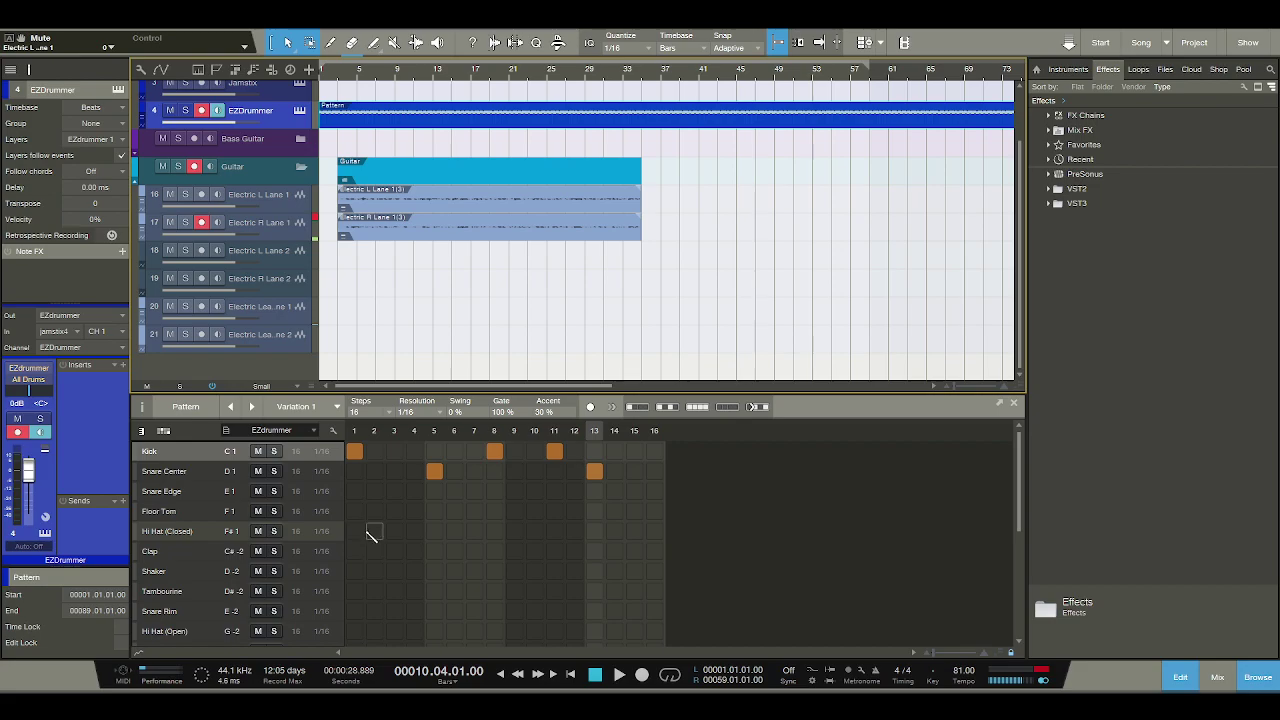
pyautogui.click(356, 532)
pyautogui.click(434, 531)
pyautogui.click(514, 531)
pyautogui.click(594, 531)
pyautogui.press('space')
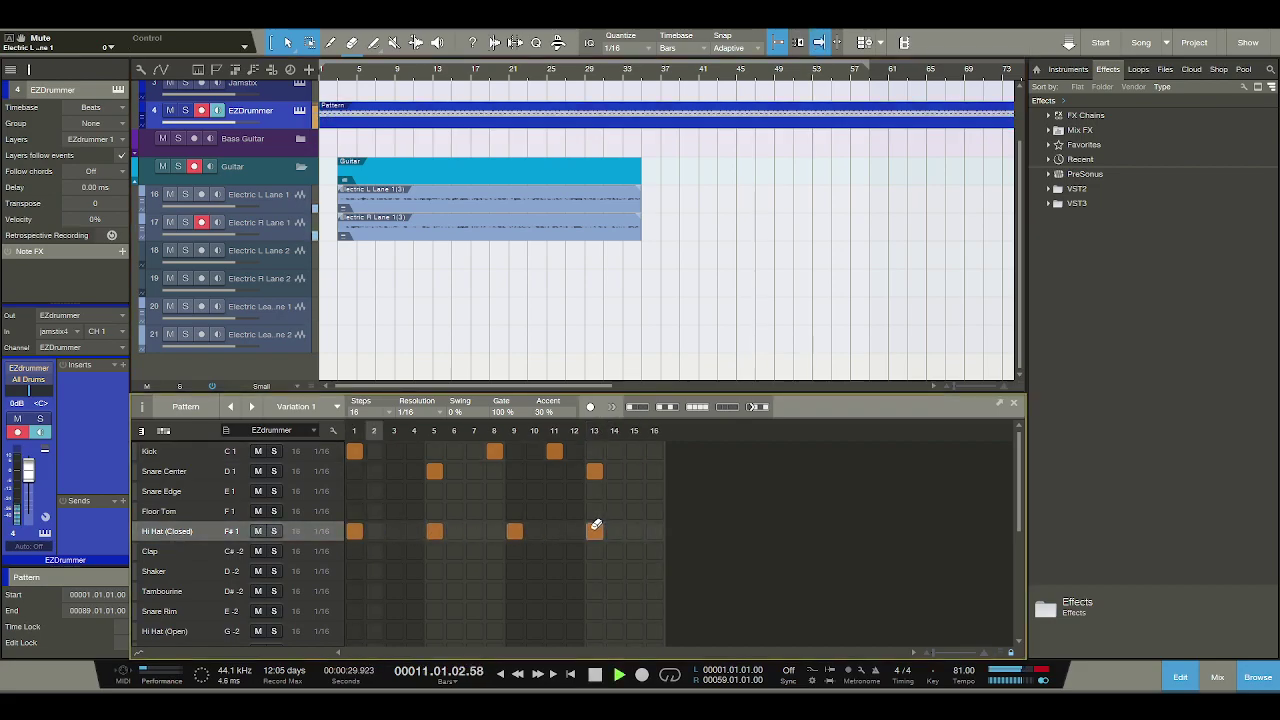
# Try closed hi-hat hits on other steps during playback, keeping an extra one on step 11.
pyautogui.click(474, 531)
pyautogui.click(478, 531)
pyautogui.click(554, 531)
pyautogui.click(554, 531)
pyautogui.click(574, 531)
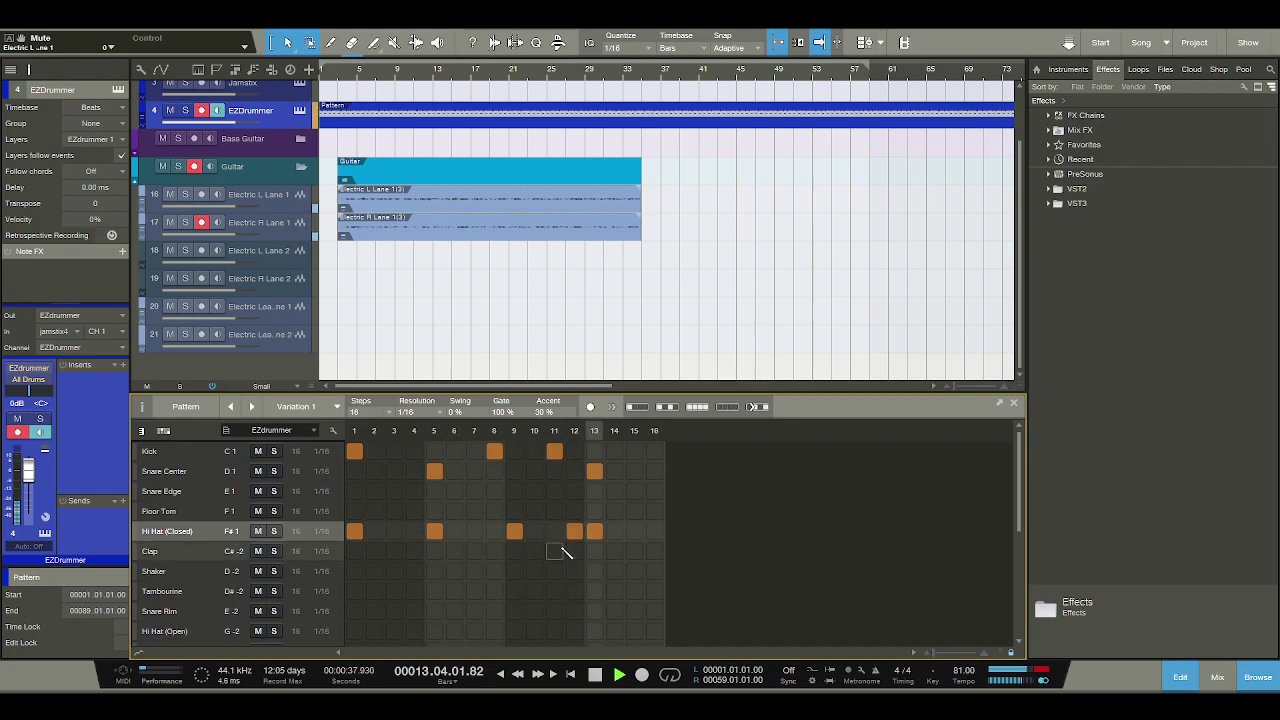
pyautogui.click(576, 532)
pyautogui.click(555, 531)
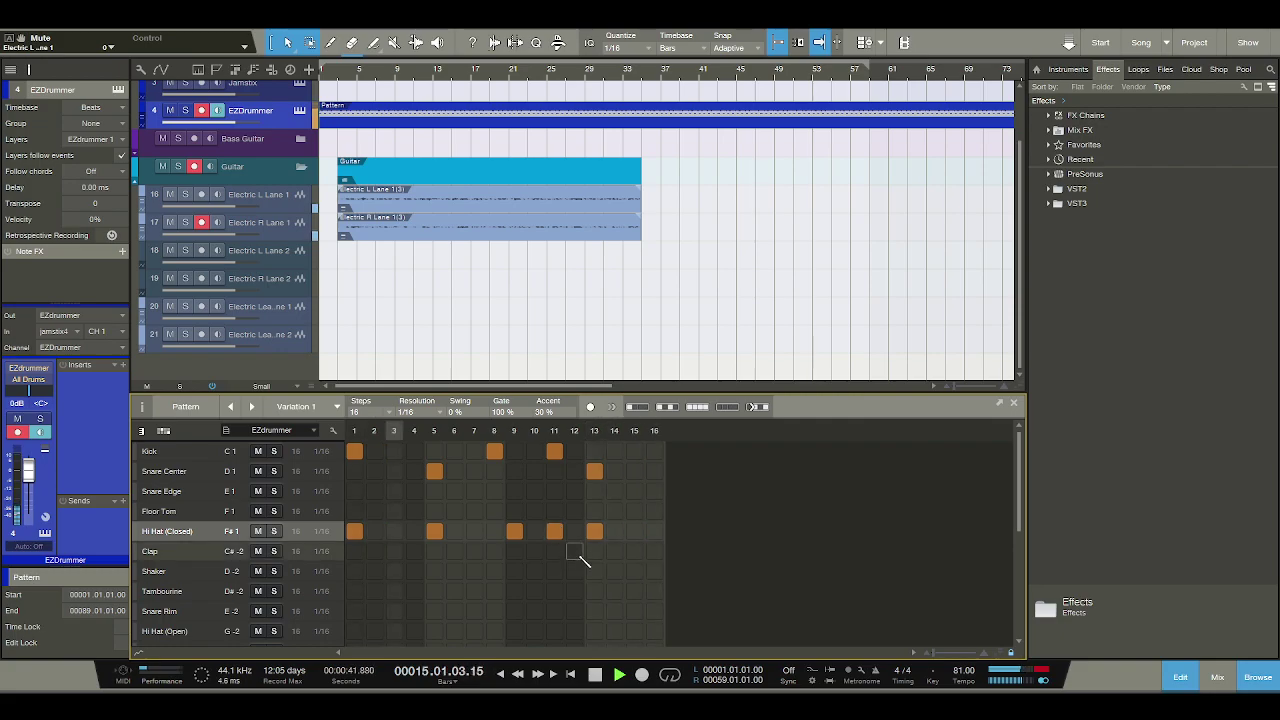
# Try open hi-hat and snare rim hits on step 14, and fill the shaker row with hits on every second step.
pyautogui.click(614, 630)
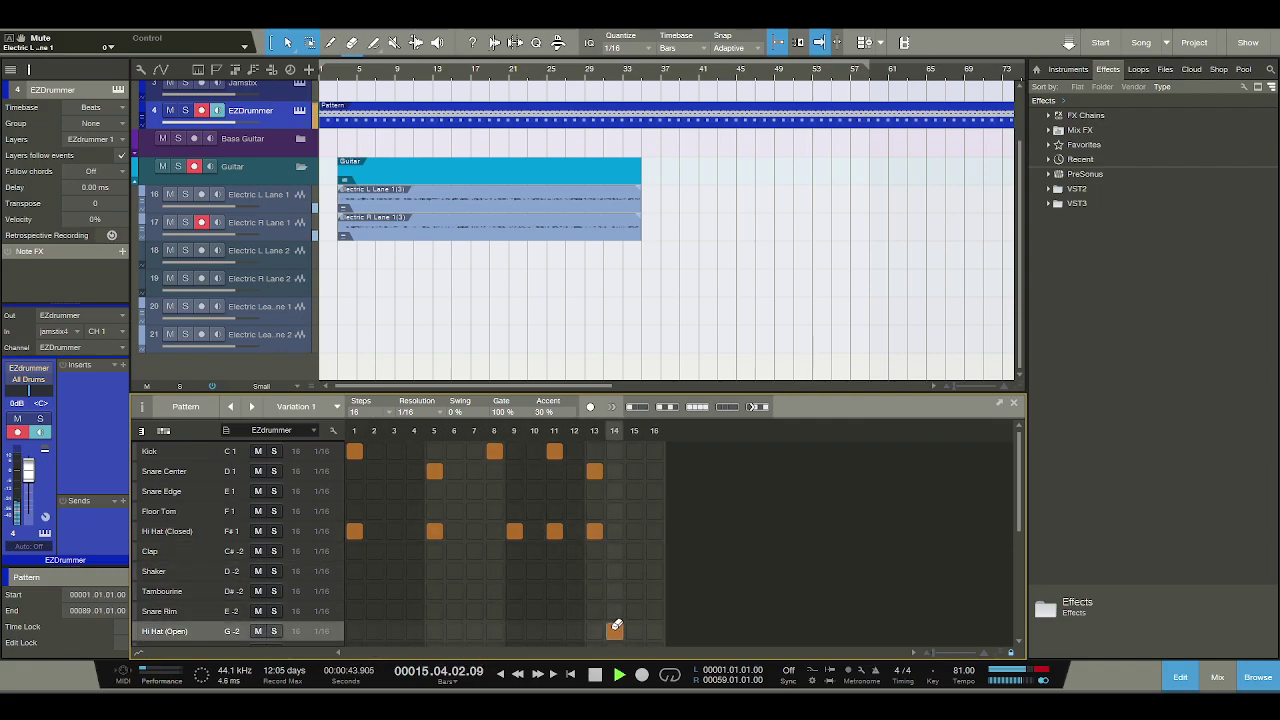
pyautogui.click(614, 630)
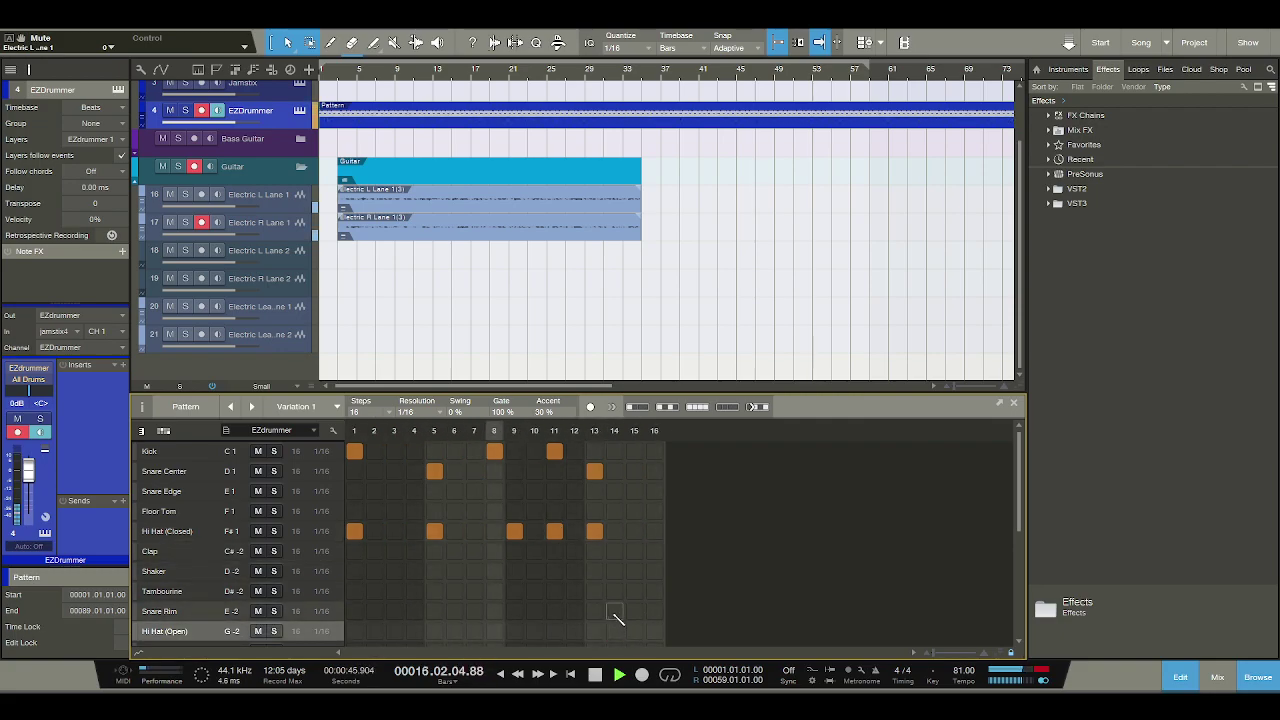
pyautogui.click(614, 610)
pyautogui.click(614, 610)
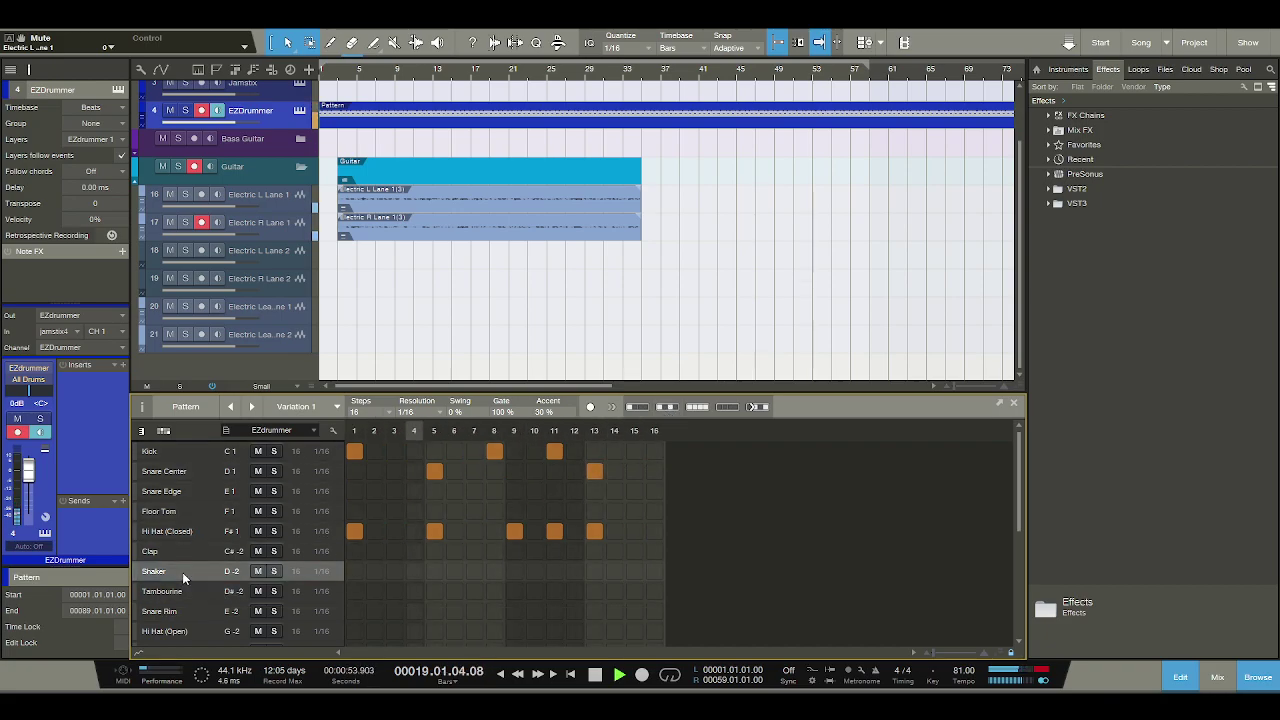
pyautogui.click(670, 408)
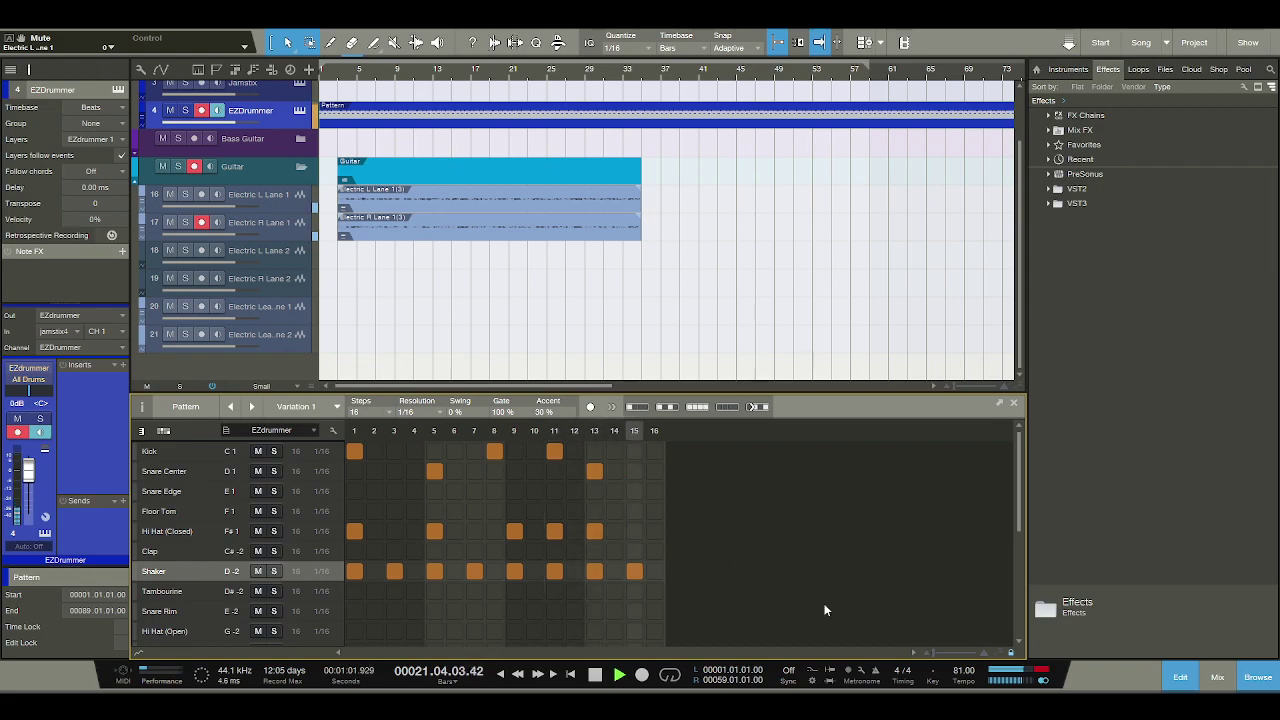
# Raise the Rhythm Guitar bus volume to +6.0 dB in the mixer, and close the mixer.
pyautogui.click(1217, 677)
pyautogui.moveTo(447, 651); pyautogui.dragTo(747, 657)
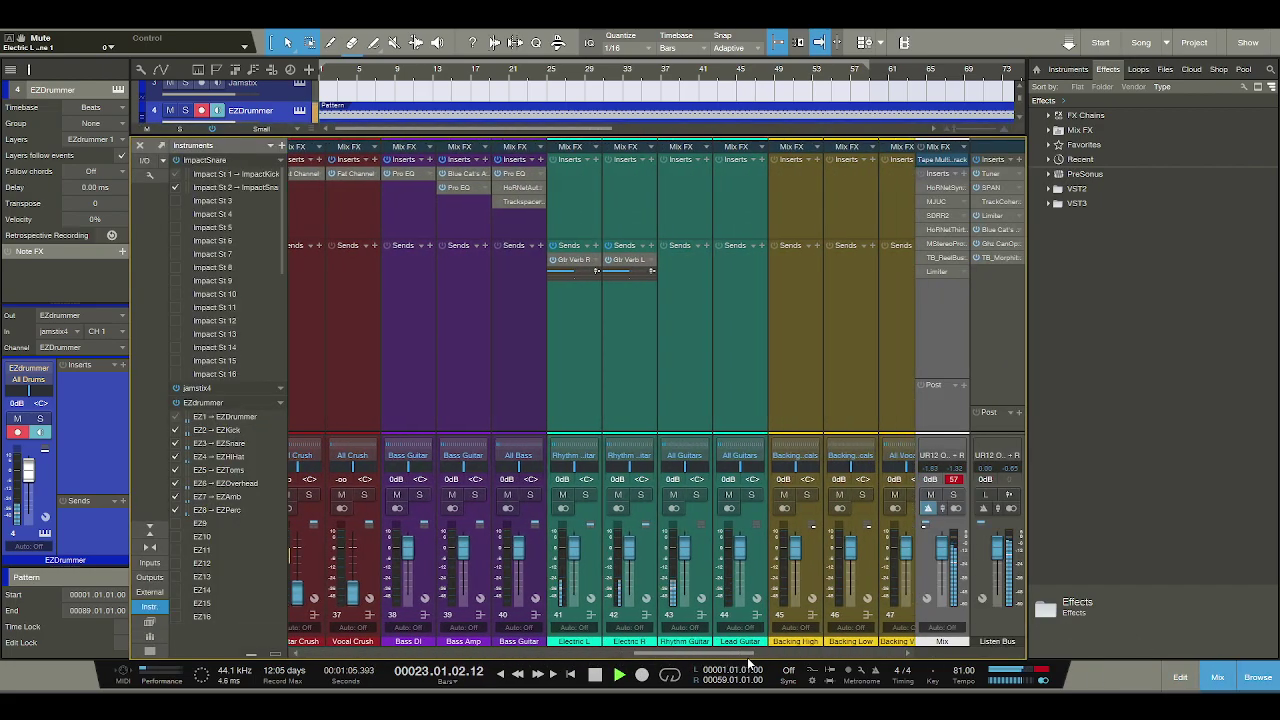
pyautogui.click(678, 425)
pyautogui.moveTo(682, 552); pyautogui.dragTo(684, 549)
pyautogui.moveTo(672, 490); pyautogui.dragTo(672, 486)
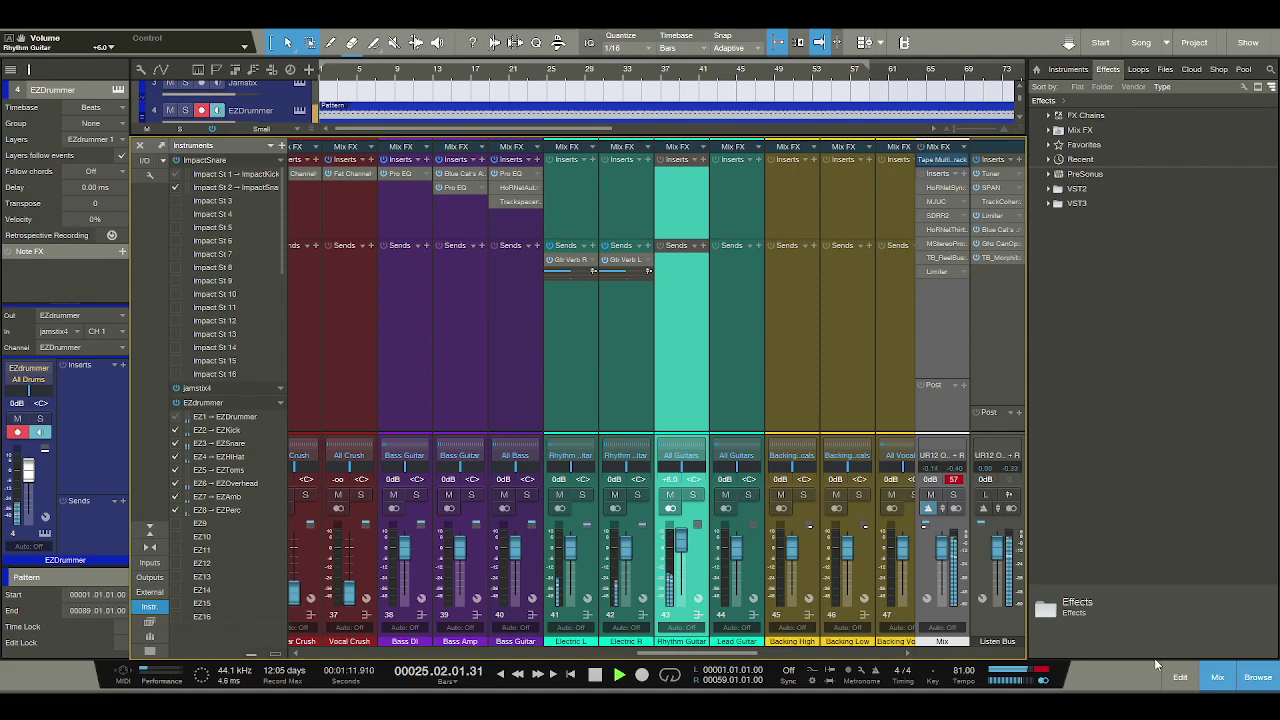
pyautogui.click(1213, 678)
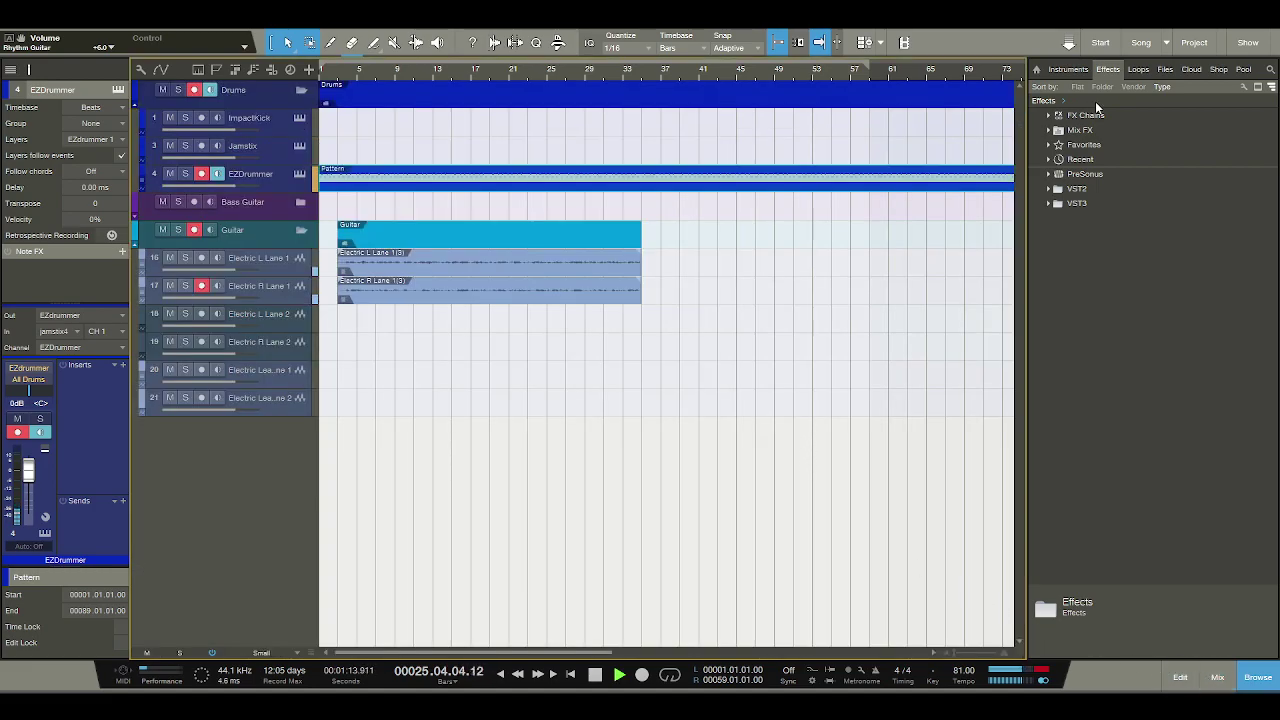
# Look through the available virtual instruments for one to add to the song, stopping playback along the way.
pyautogui.click(1086, 72)
pyautogui.scroll(-5, 1110, 313)
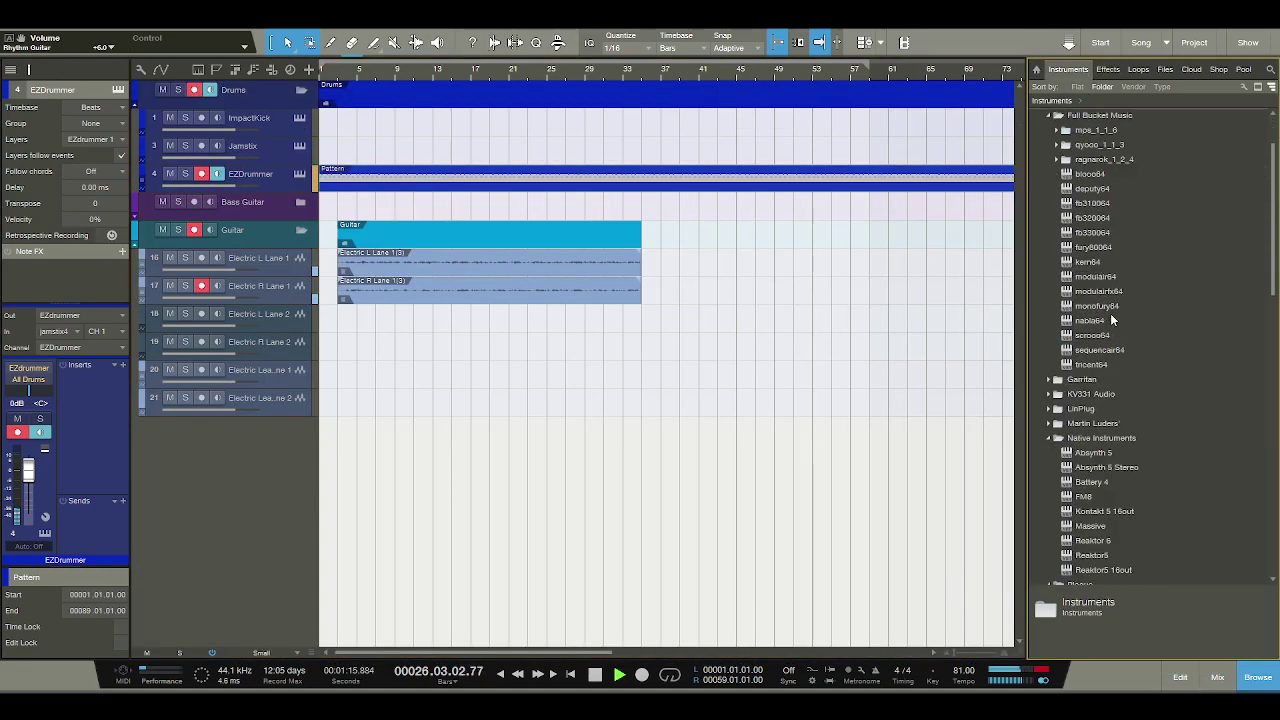
pyautogui.scroll(-15, 1110, 312)
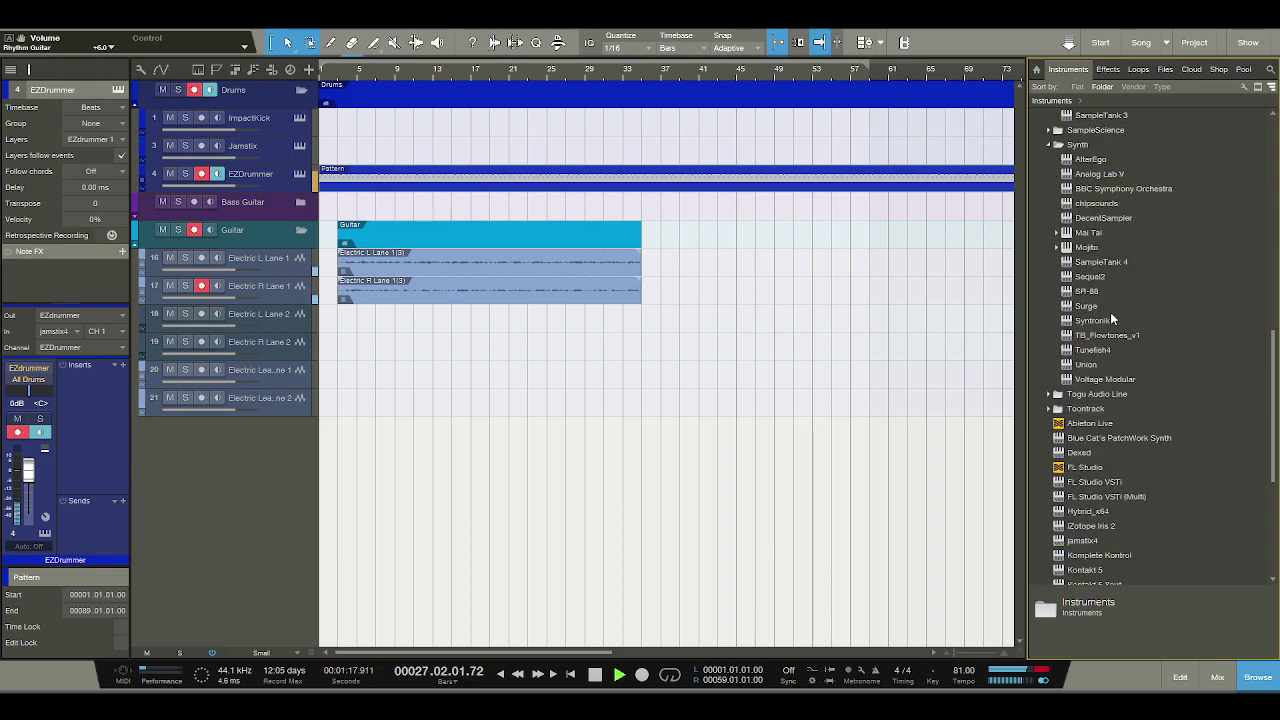
pyautogui.scroll(-5, 1110, 312)
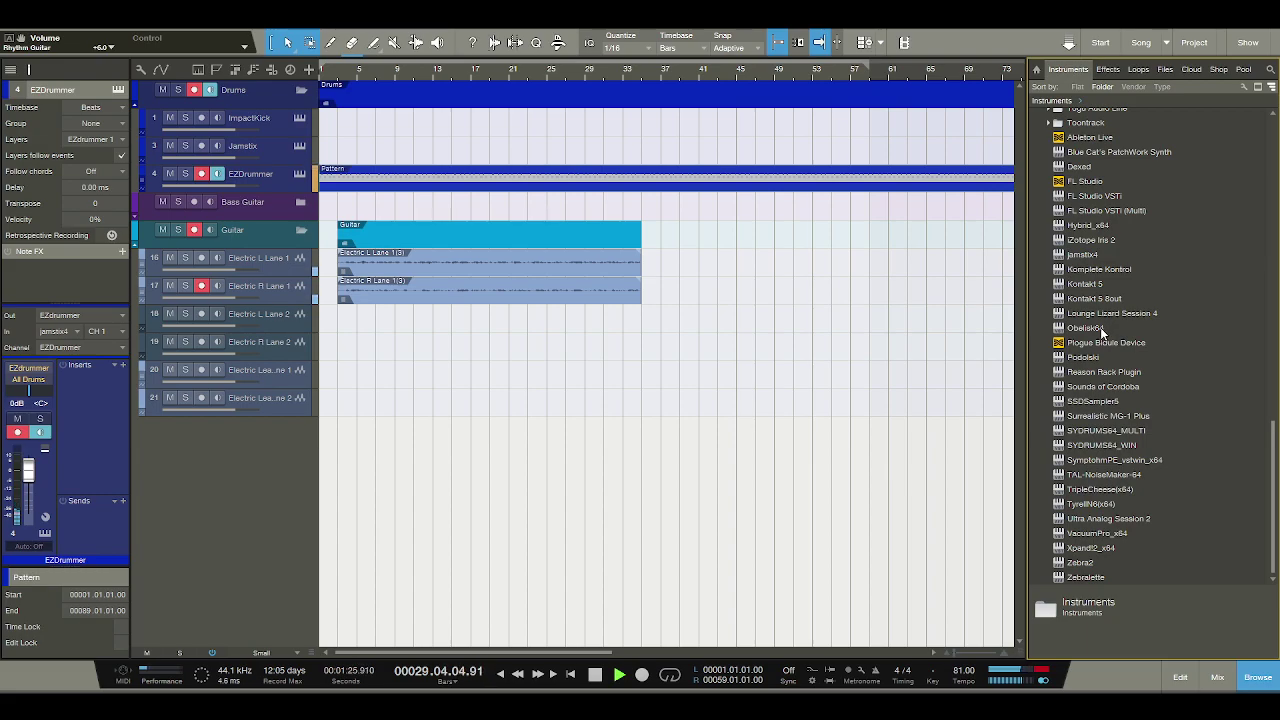
pyautogui.scroll(5, 1101, 331)
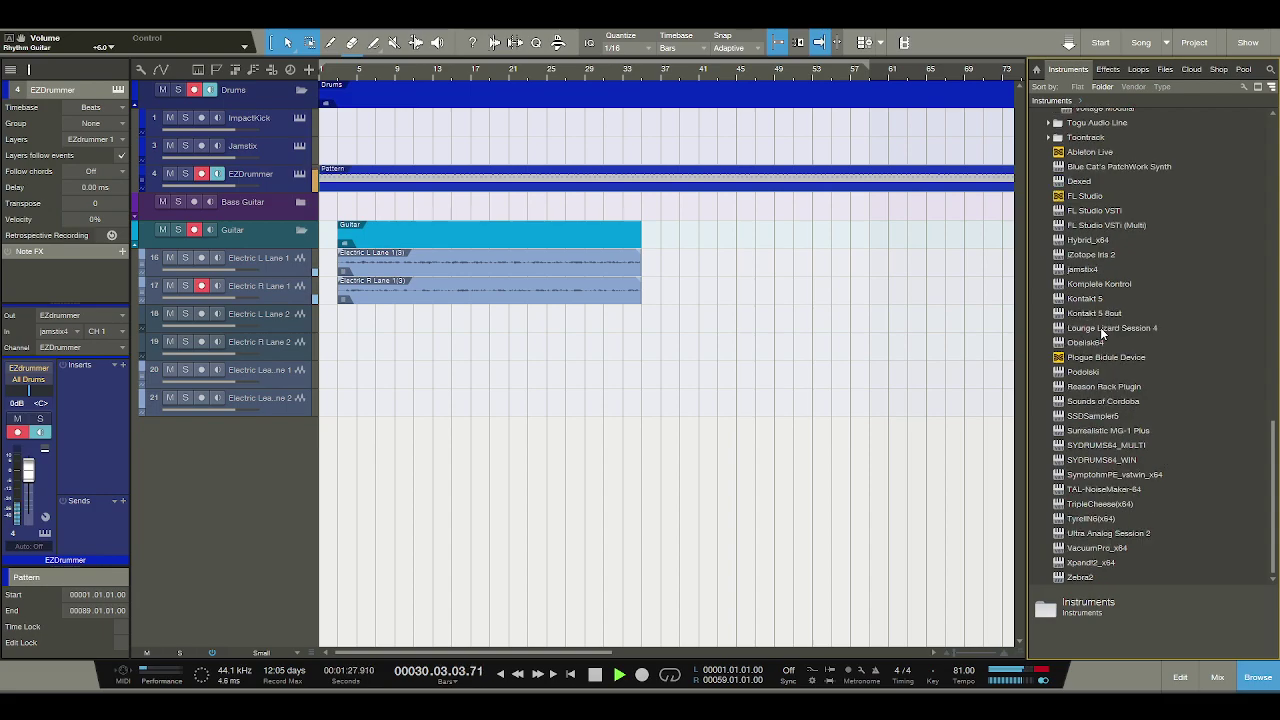
pyautogui.scroll(9, 1101, 331)
pyautogui.scroll(4, 1101, 333)
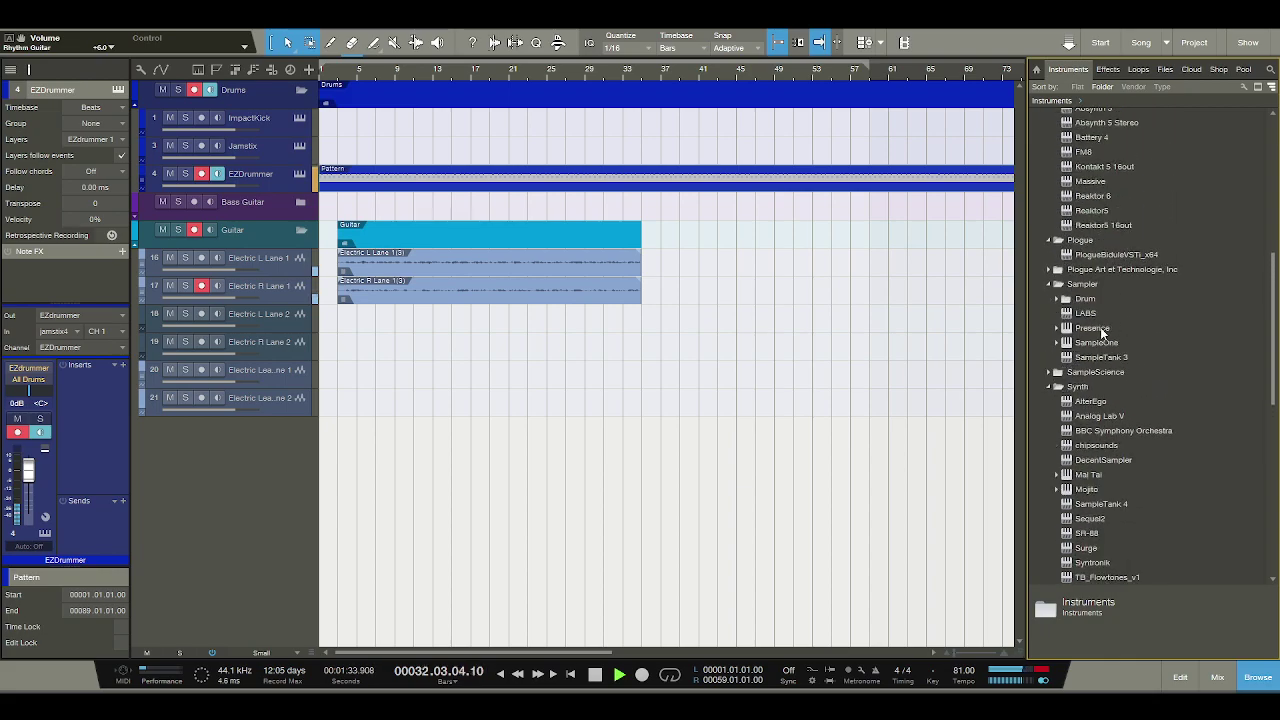
pyautogui.scroll(3, 1101, 333)
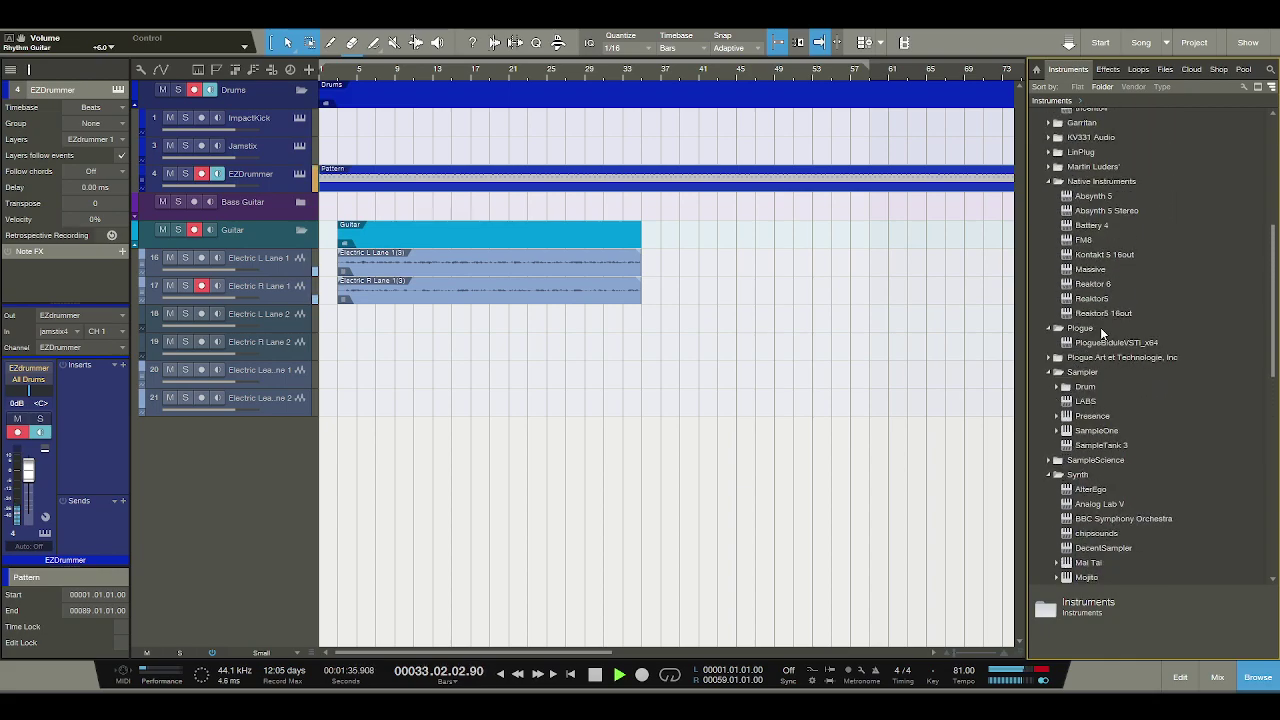
pyautogui.scroll(2, 1101, 333)
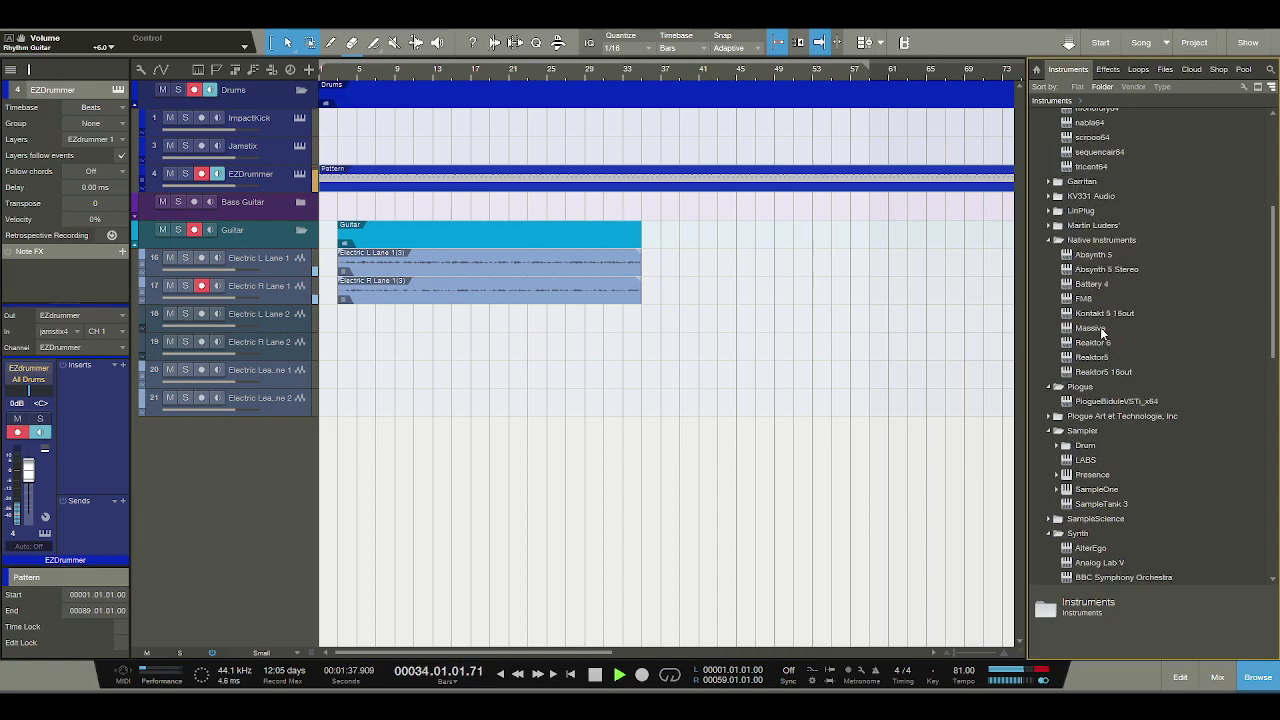
pyautogui.scroll(-3, 1100, 327)
pyautogui.press('space')
pyautogui.scroll(5, 1143, 404)
pyautogui.scroll(3, 1138, 410)
pyautogui.scroll(-4, 1138, 410)
pyautogui.scroll(-15, 1138, 410)
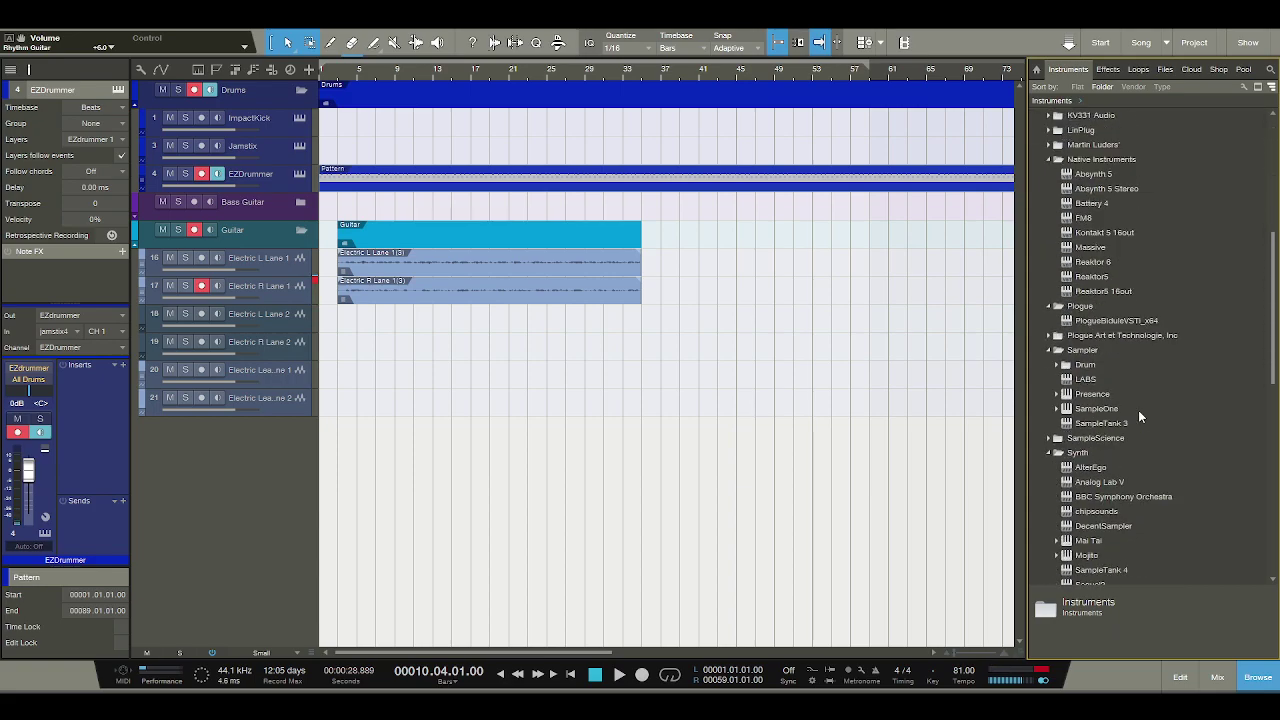
pyautogui.scroll(-8, 1139, 412)
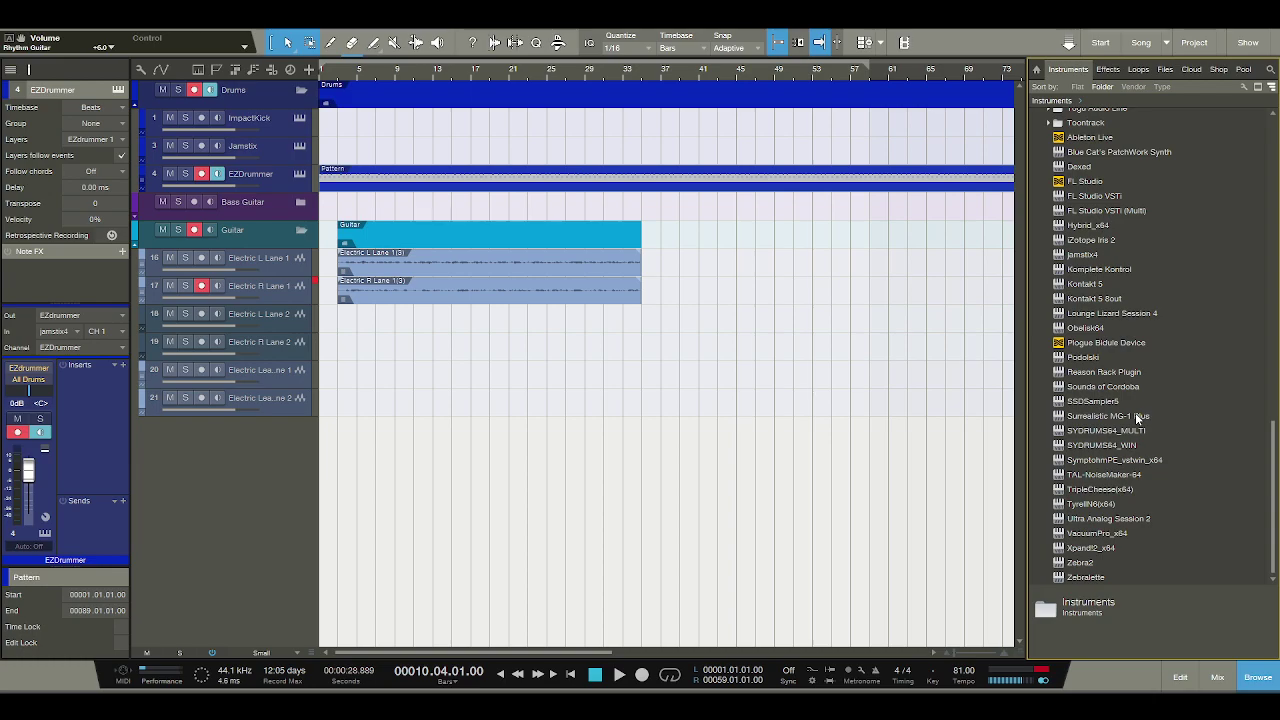
pyautogui.scroll(7, 1135, 412)
pyautogui.scroll(10, 1135, 412)
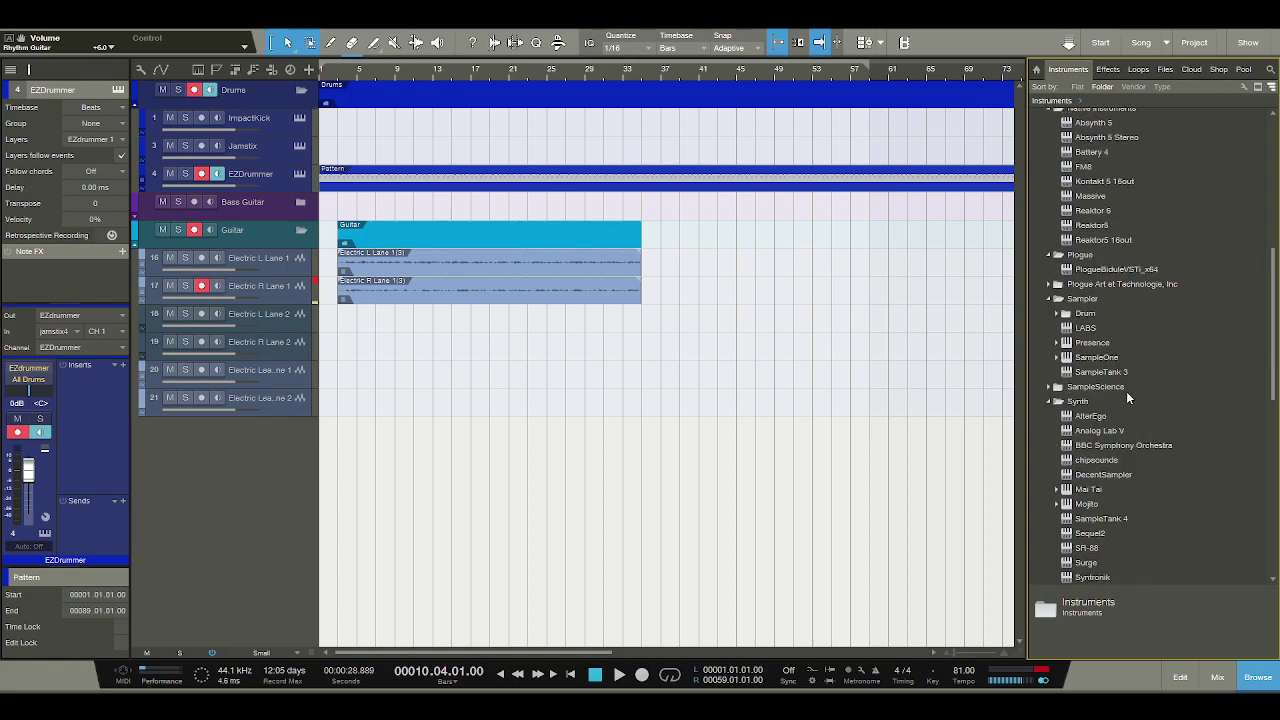
# Add a Presence instrument track, audition its sounds, and load the Rhodes Full Chorus preset.
pyautogui.click(1082, 345)
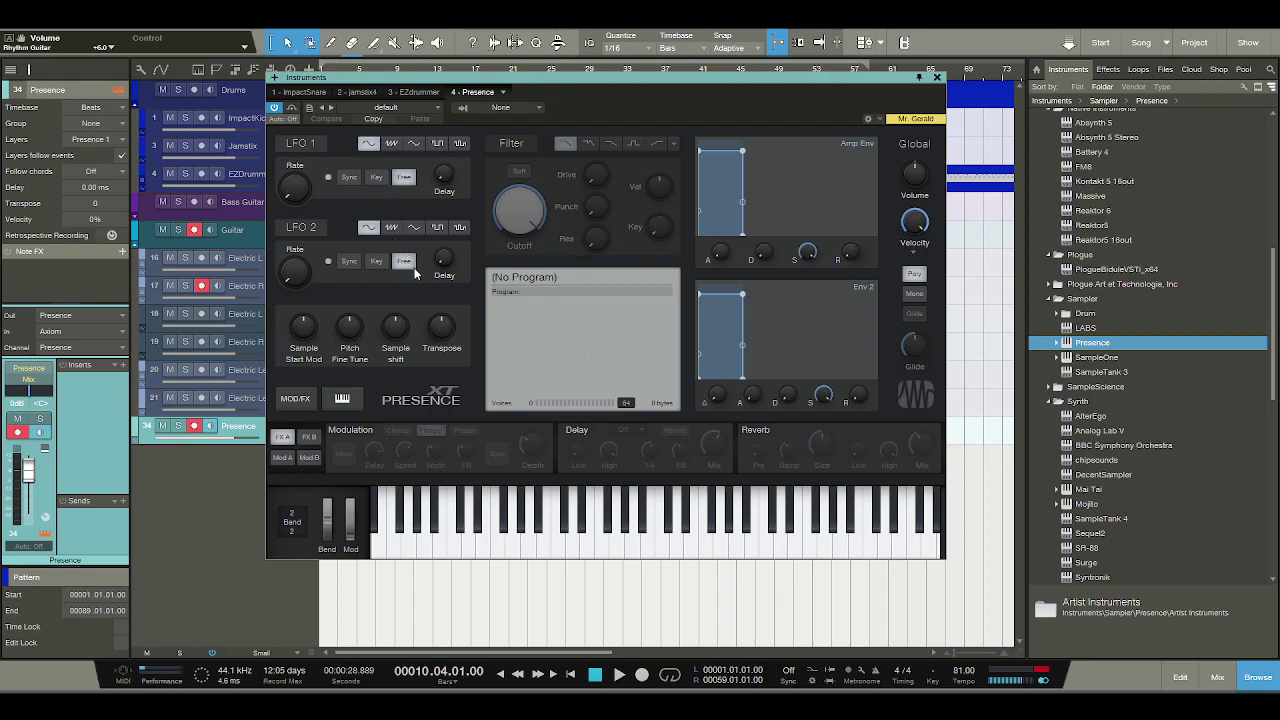
pyautogui.click(545, 545)
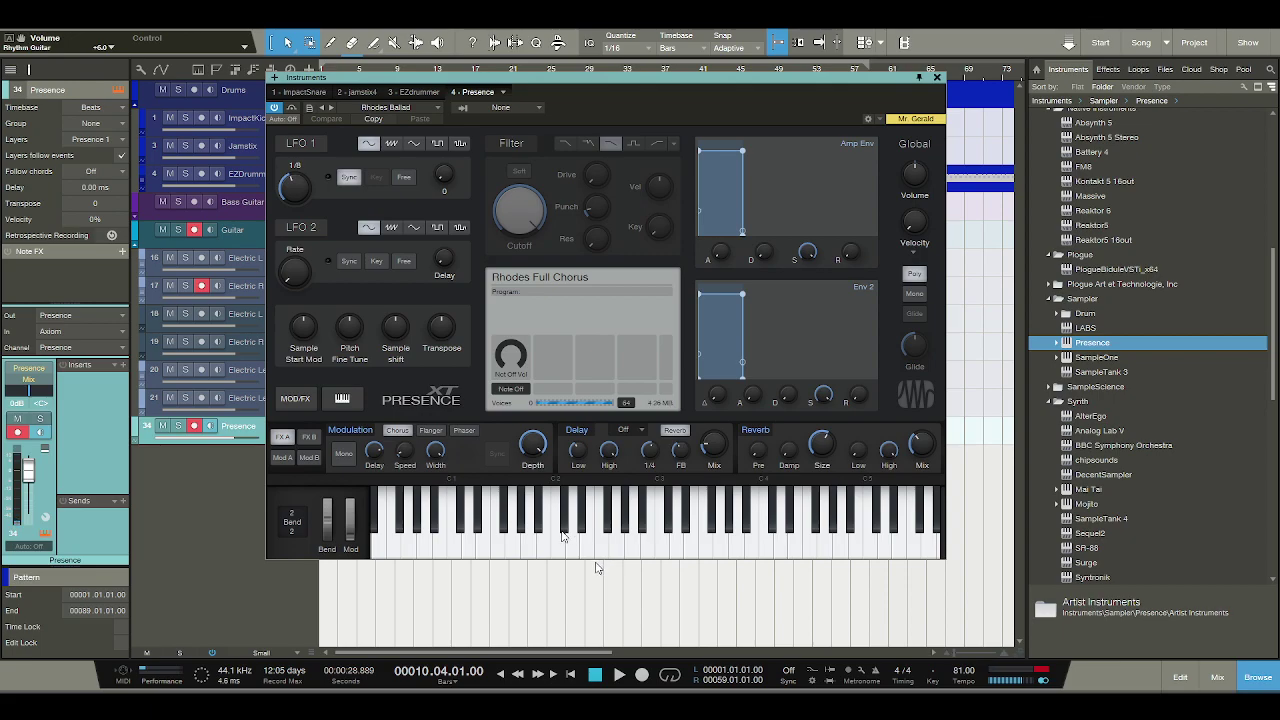
pyautogui.click(562, 537)
pyautogui.click(596, 545)
pyautogui.click(572, 545)
pyautogui.click(620, 551)
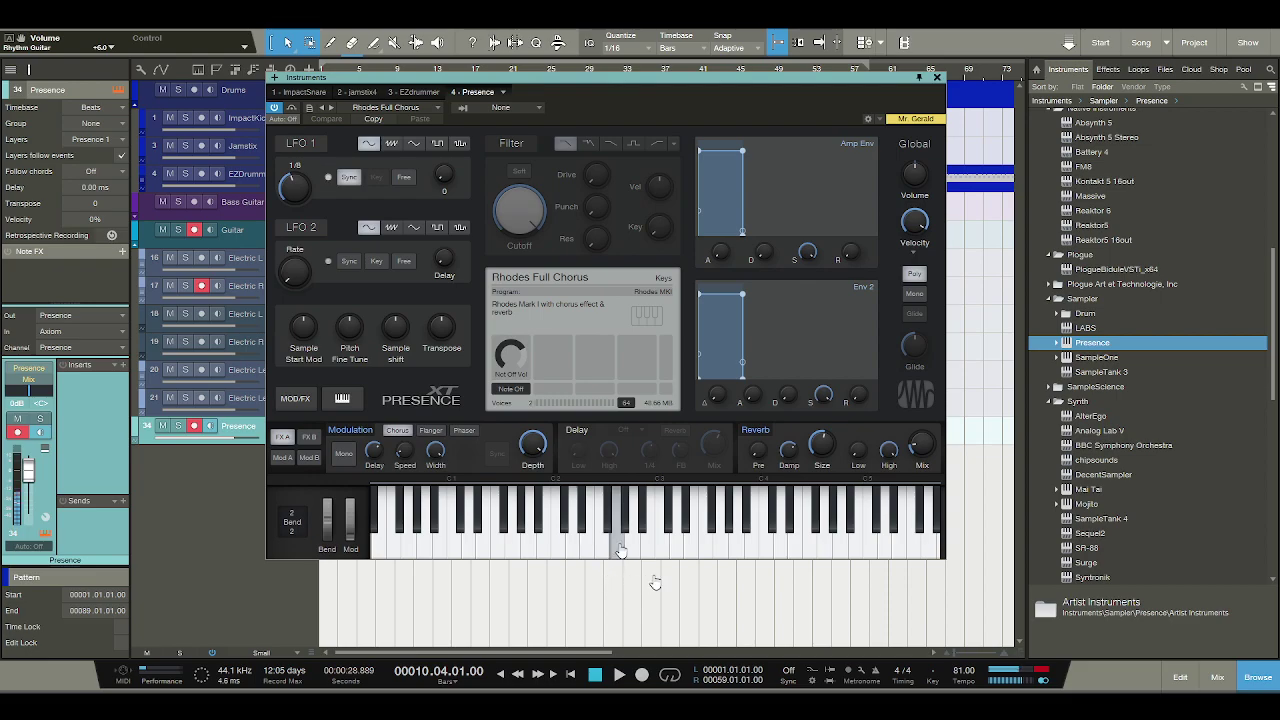
pyautogui.click(640, 548)
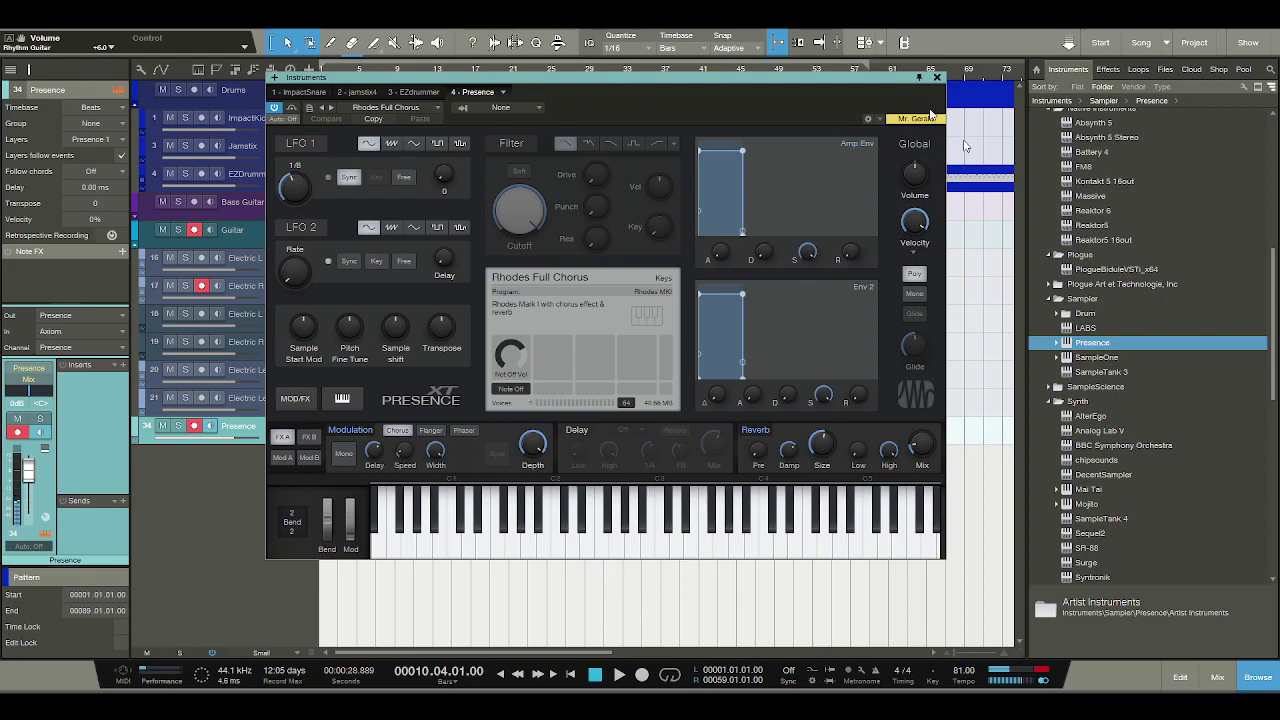
pyautogui.click(970, 114)
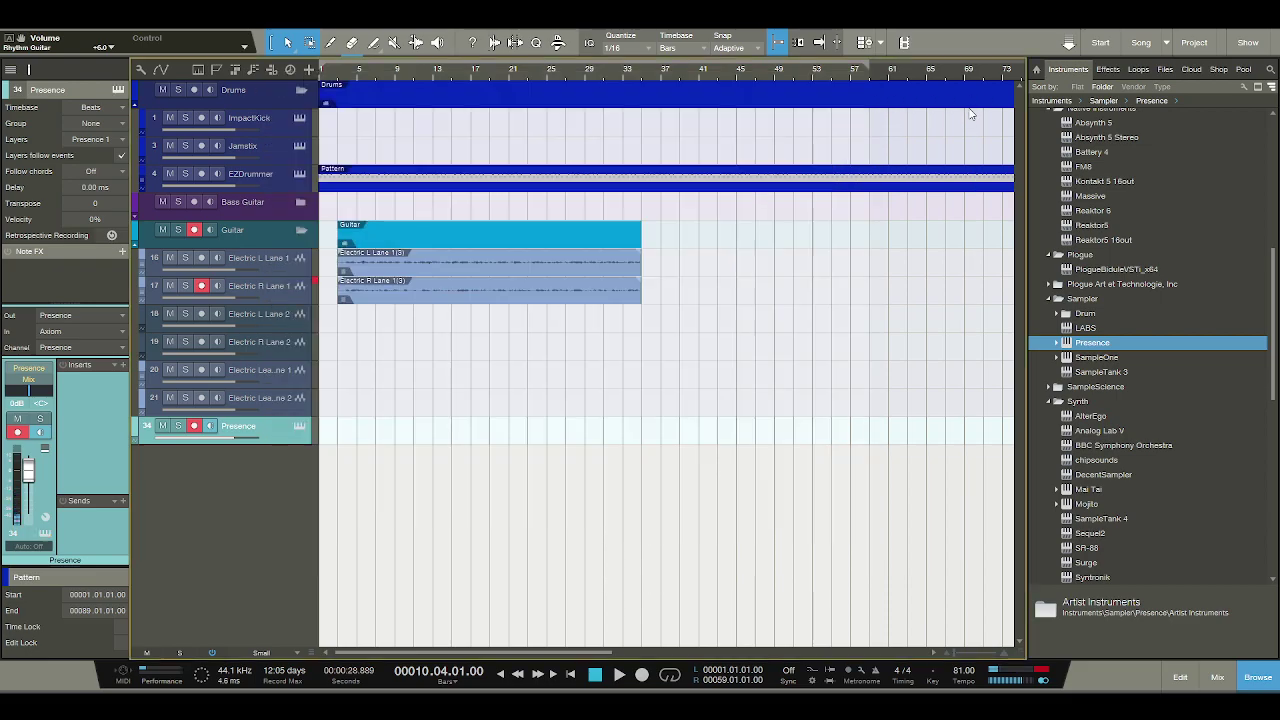
# Create an empty part on the Presence track, move its start to bar 3, and open it for note editing.
pyautogui.doubleClick(350, 443)
pyautogui.moveTo(381, 449); pyautogui.dragTo(382, 446)
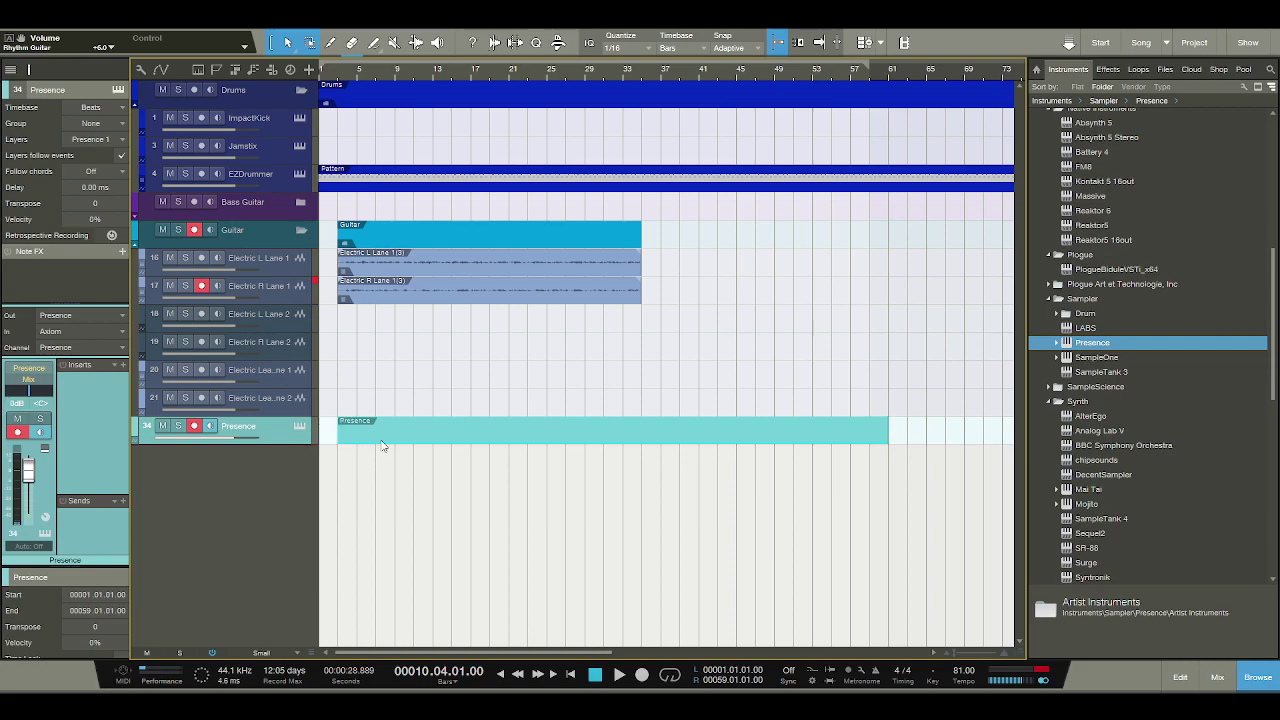
pyautogui.doubleClick(372, 443)
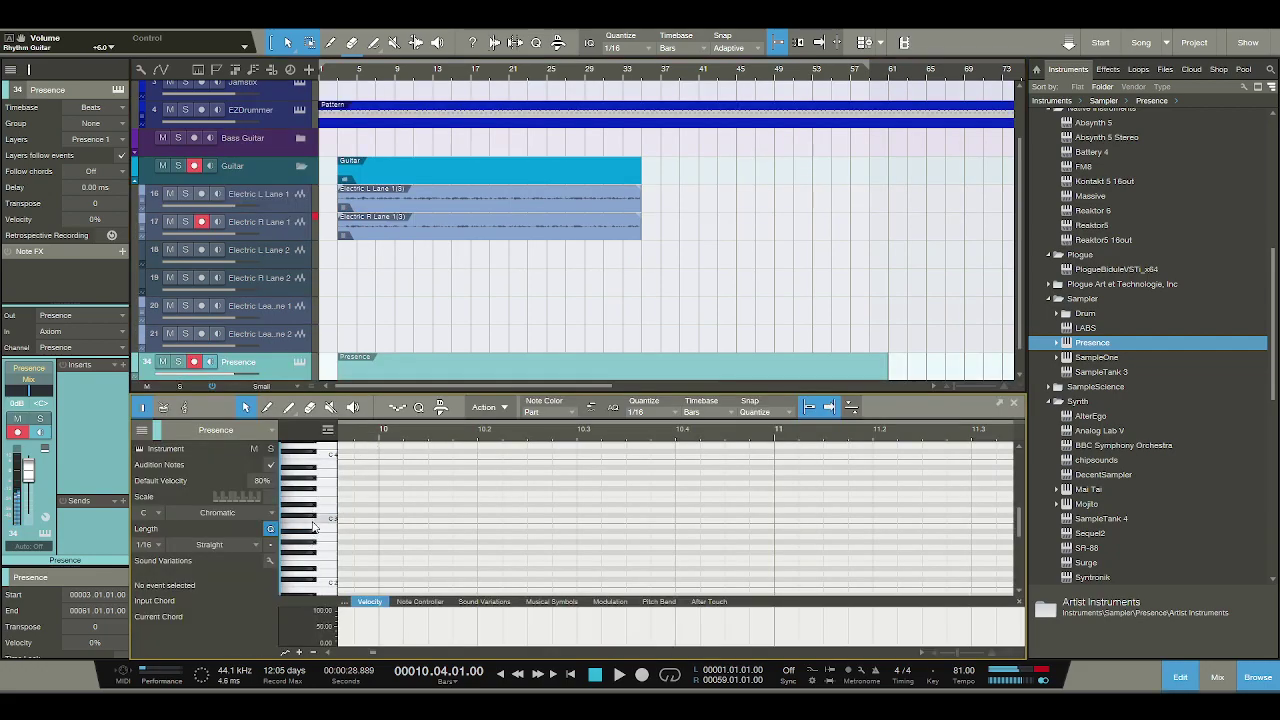
# Audition low notes of the Presence sound on the note editor's piano keys.
pyautogui.scroll(-2, 313, 530)
pyautogui.click(313, 531)
pyautogui.click(312, 537)
pyautogui.click(311, 542)
pyautogui.click(310, 545)
pyautogui.click(310, 545)
pyautogui.click(310, 540)
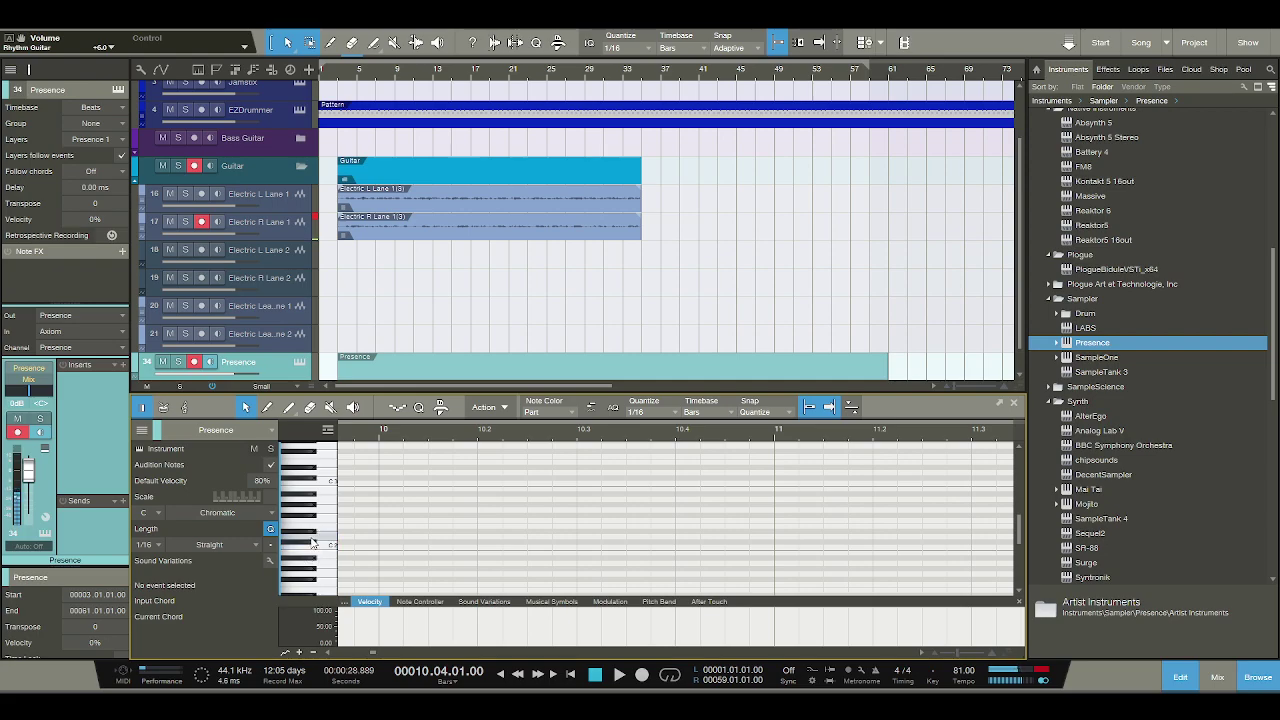
# Shorten the Presence part to end at bar 11 and play the song from bar 8.
pyautogui.moveTo(371, 434); pyautogui.dragTo(490, 434)
pyautogui.moveTo(871, 359); pyautogui.dragTo(416, 369)
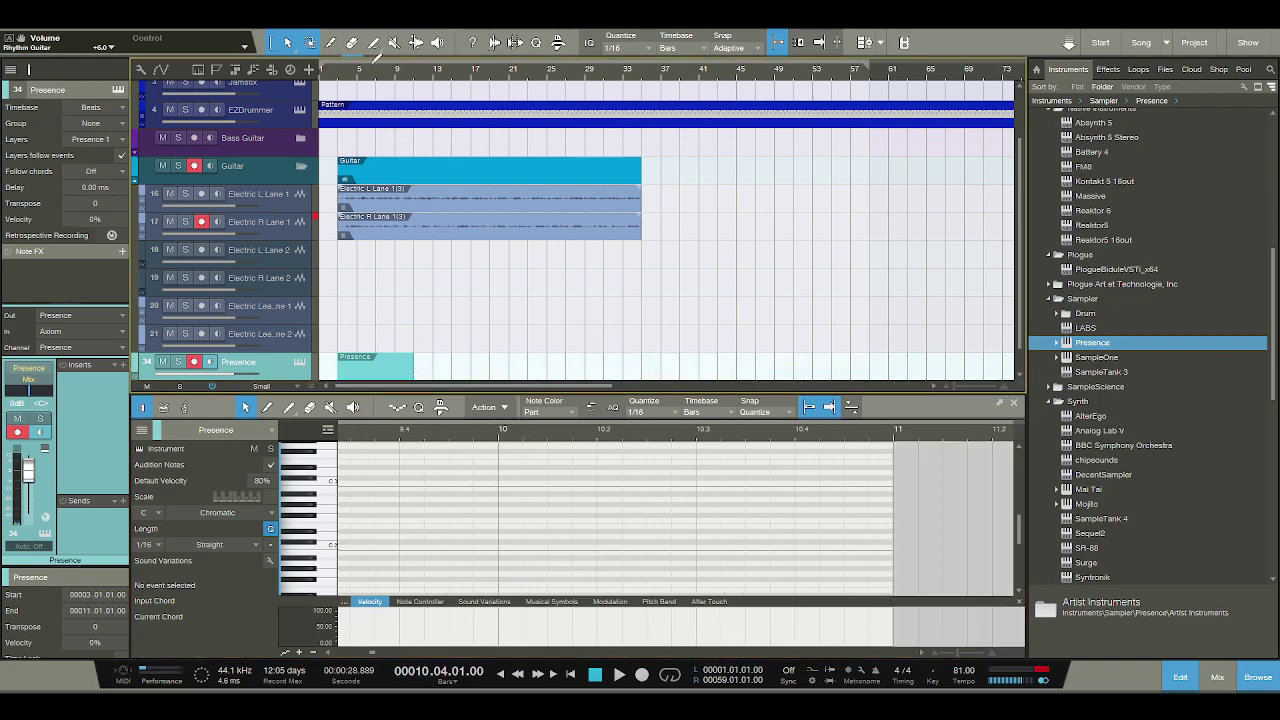
pyautogui.click(387, 80)
pyautogui.press('space')
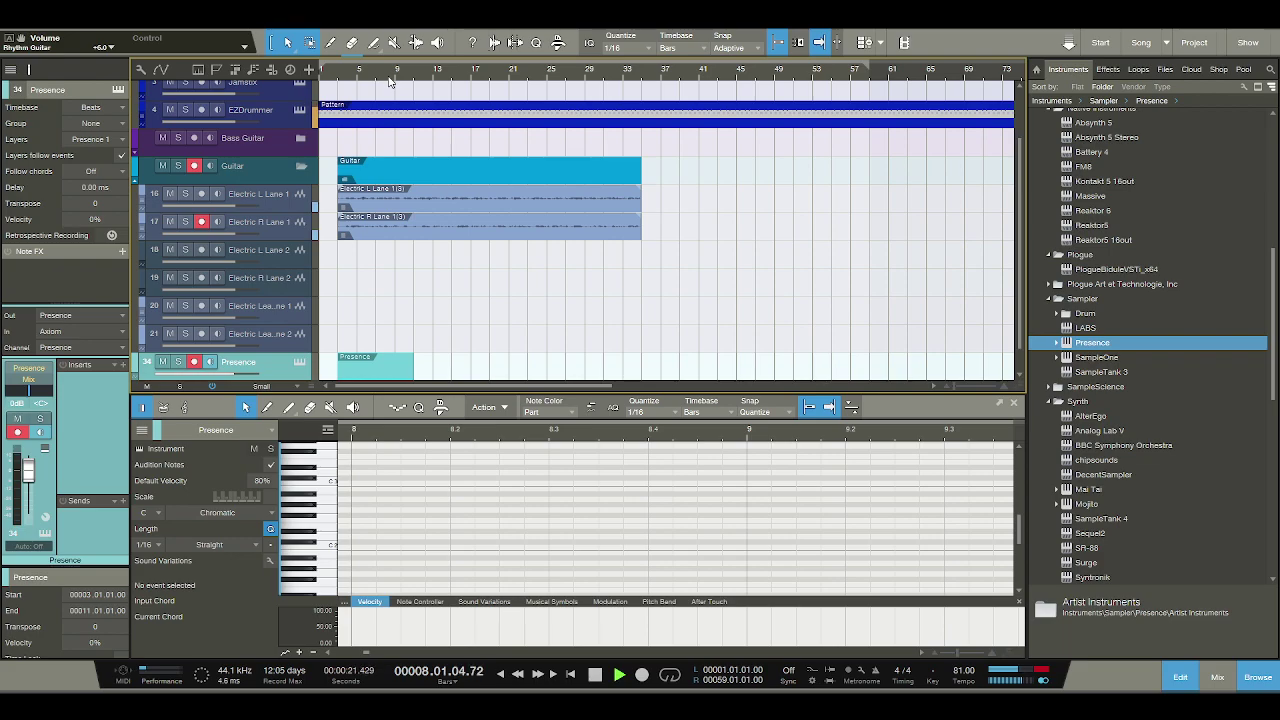
# Set the loop range from bar 3 to bar 11, turn looping on, and stop playback.
pyautogui.moveTo(865, 66); pyautogui.dragTo(417, 68)
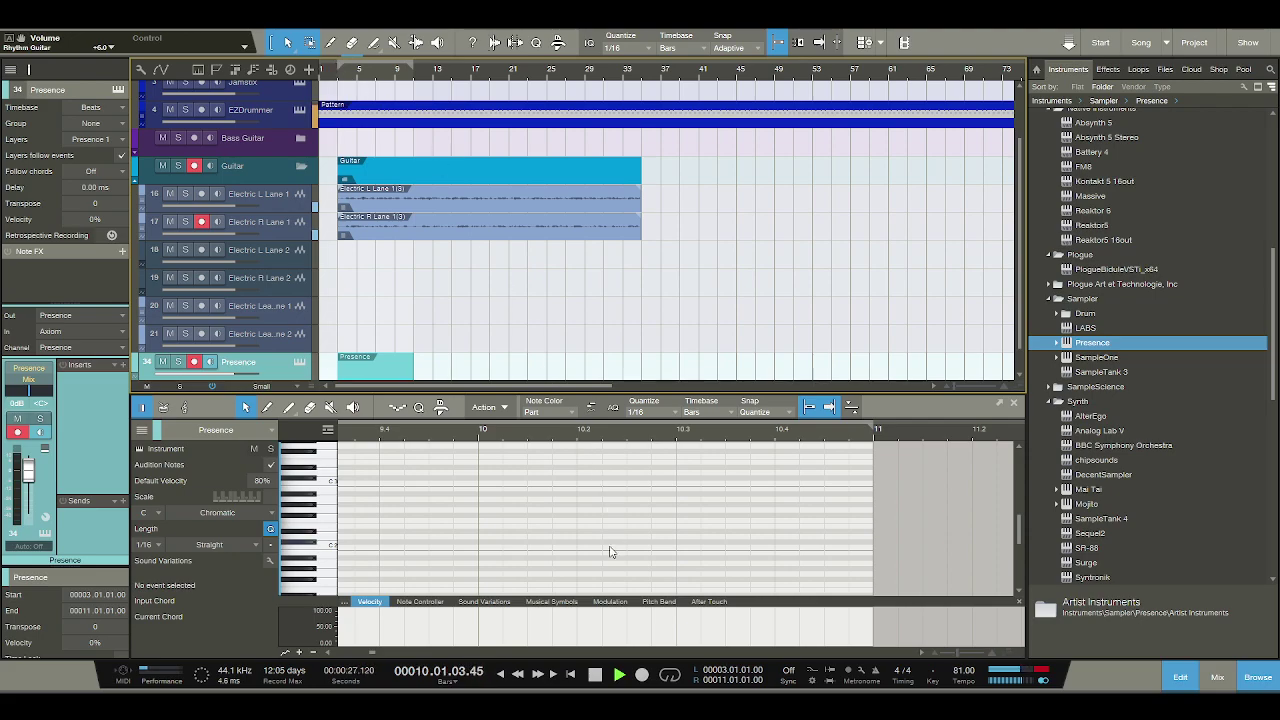
pyautogui.click(669, 674)
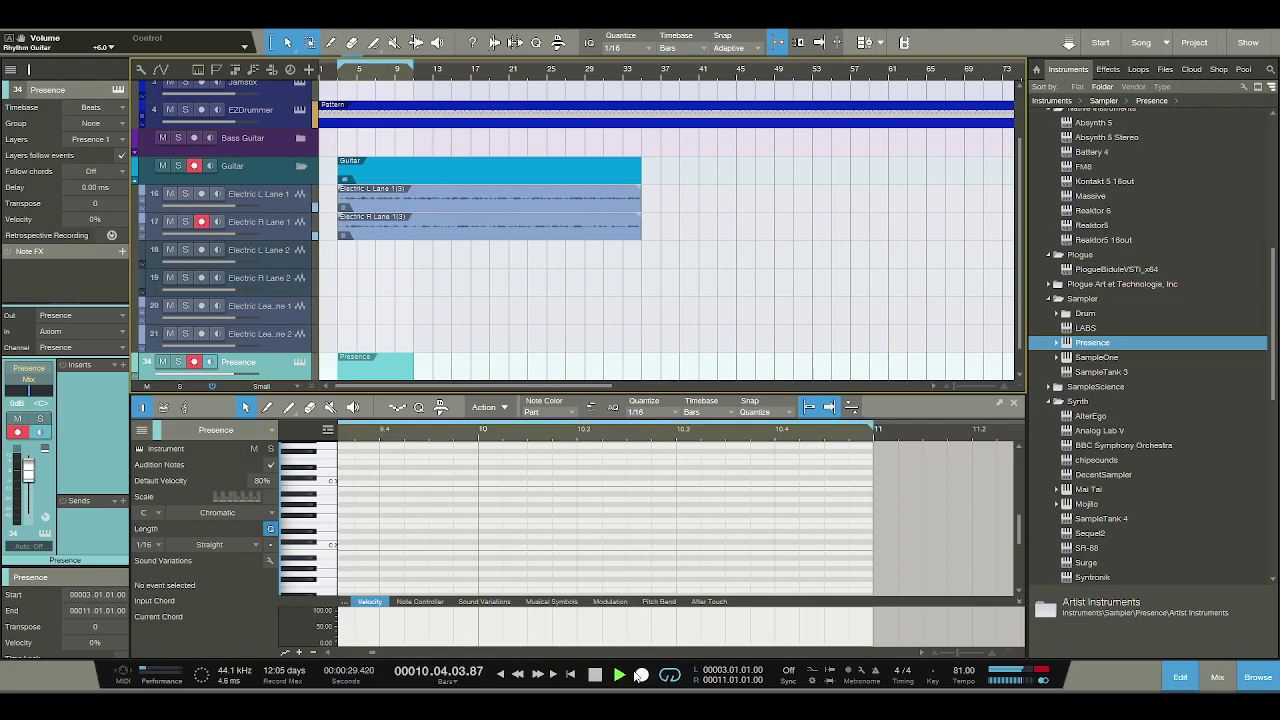
pyautogui.click(595, 674)
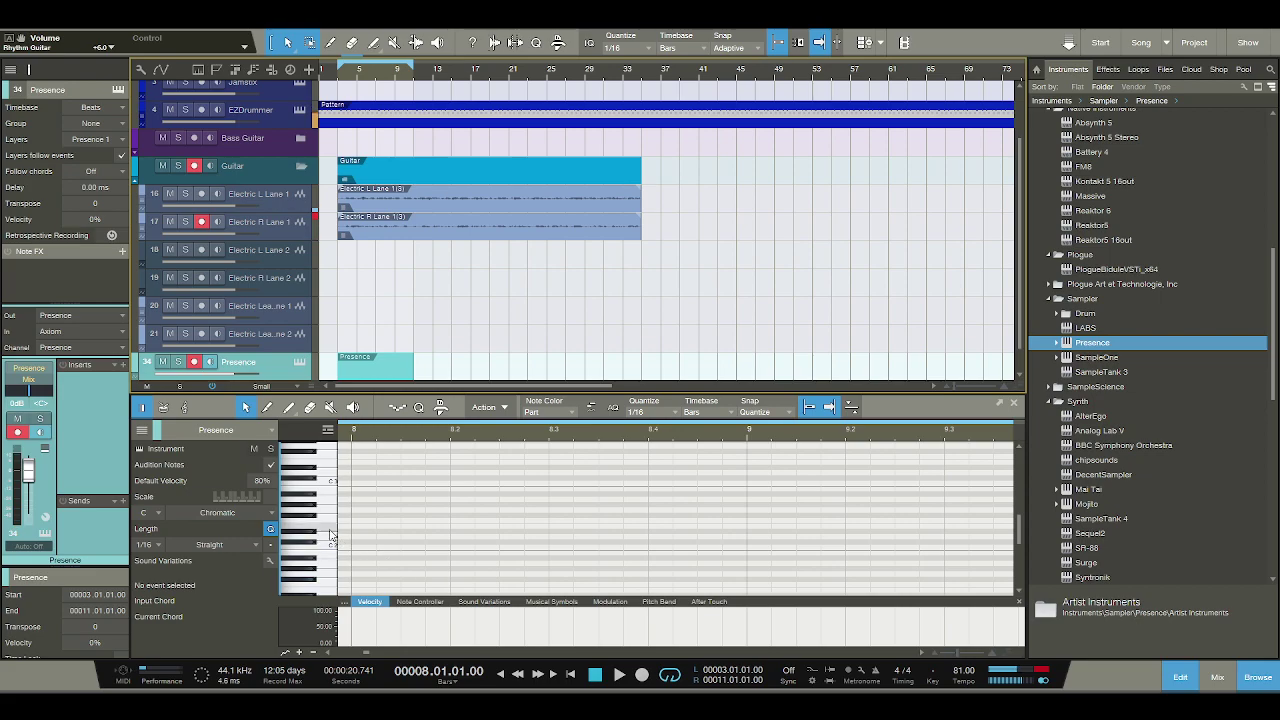
# Draw a one-bar C#2 note at the start of bar 3 in the Presence part.
pyautogui.moveTo(371, 435)
pyautogui.mouseDown()
pyautogui.moveTo(622, 388)
pyautogui.moveTo(658, 402)
pyautogui.mouseUp()
pyautogui.moveTo(395, 437); pyautogui.dragTo(414, 444)
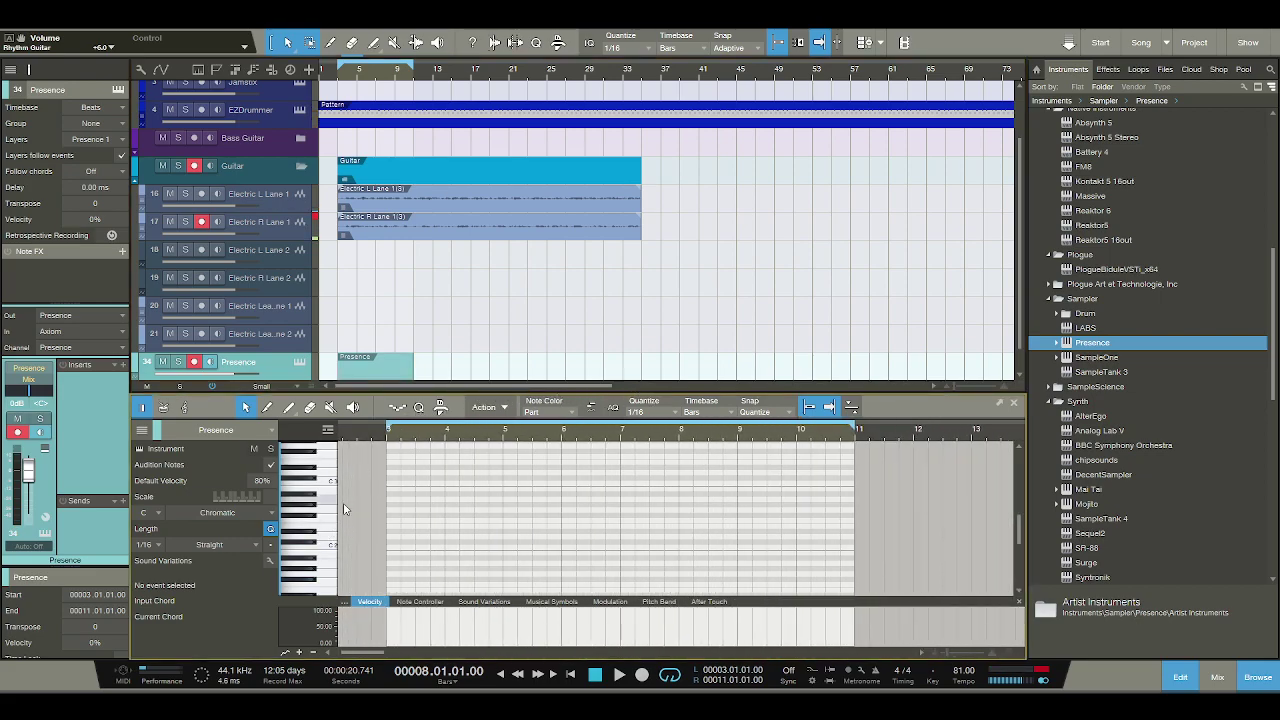
pyautogui.click(390, 545)
pyautogui.moveTo(390, 543); pyautogui.dragTo(443, 542)
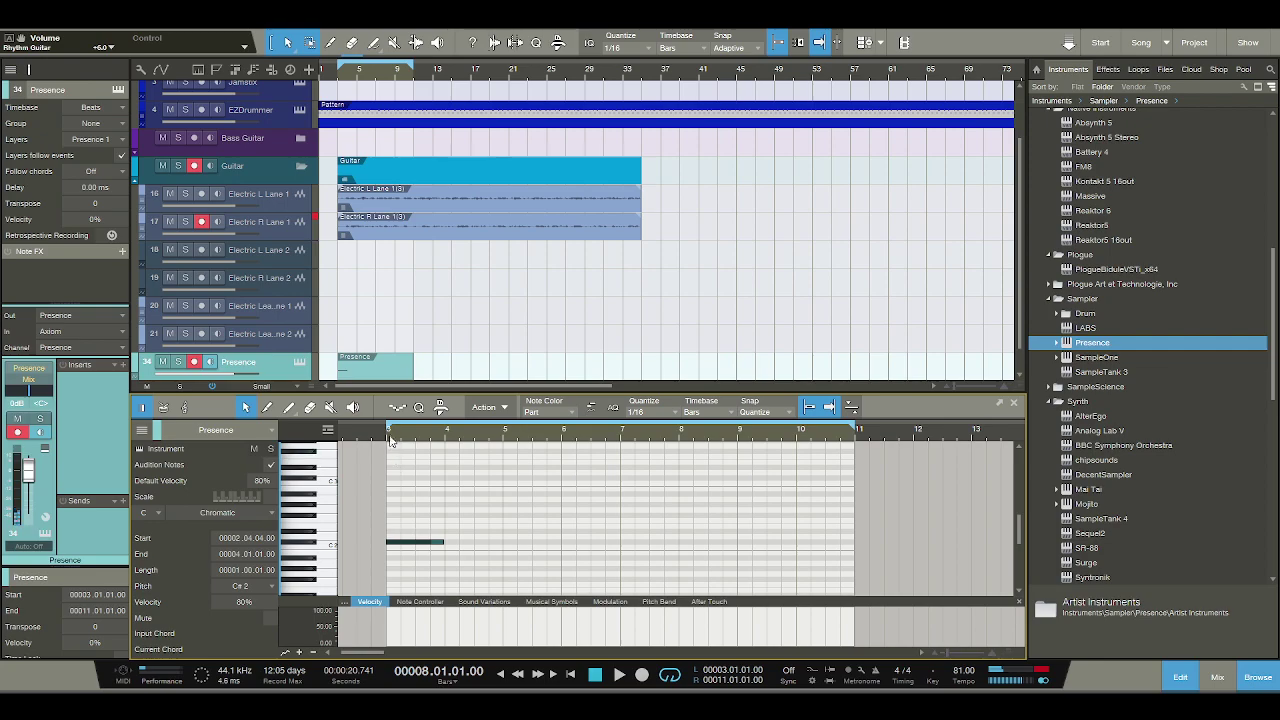
# Audition low keys, add a one-bar G#1 note below the C#2 at bar 3, and play the part from bar 3.
pyautogui.scroll(2, 396, 448)
pyautogui.click(305, 565)
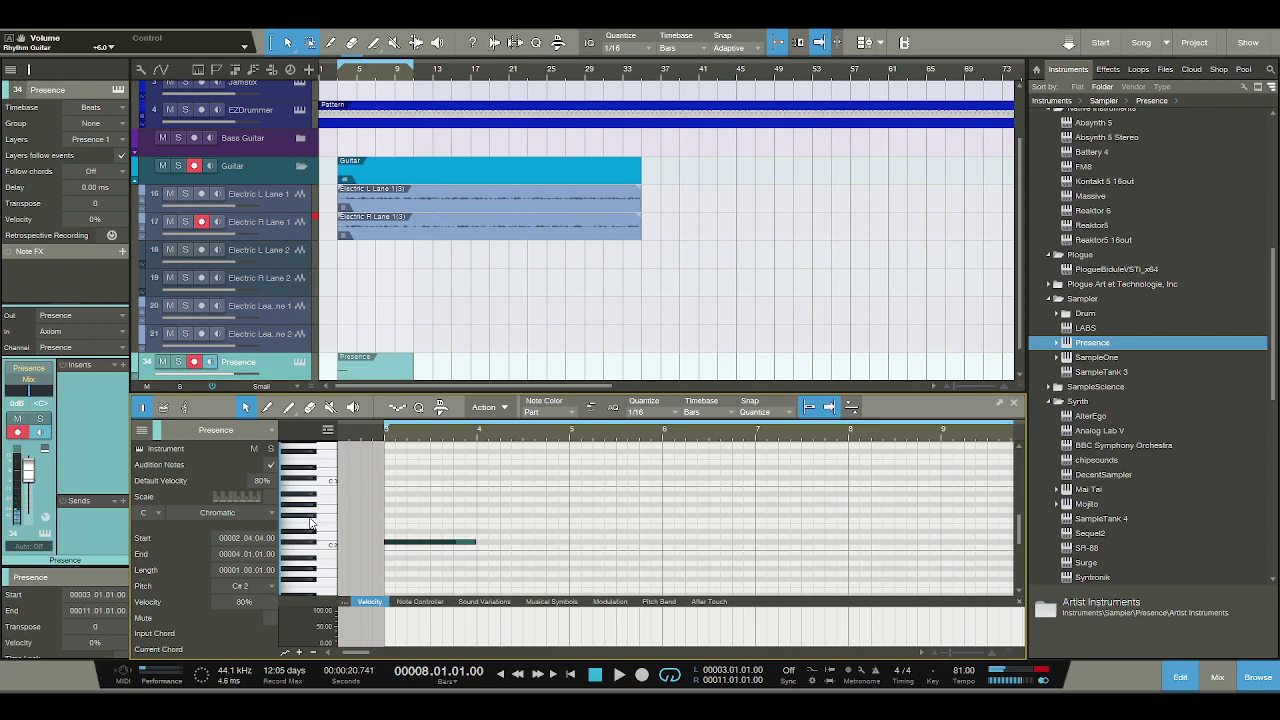
pyautogui.scroll(-1, 315, 538)
pyautogui.click(310, 546)
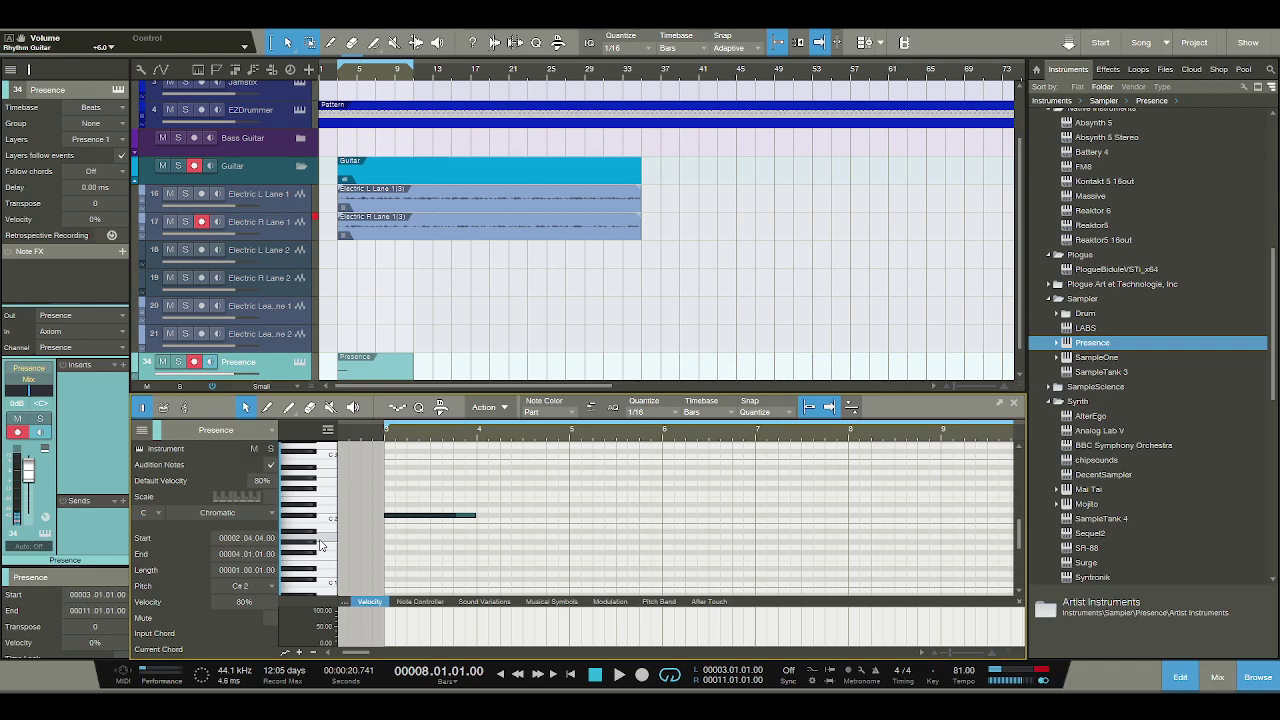
pyautogui.click(310, 585)
pyautogui.click(387, 545)
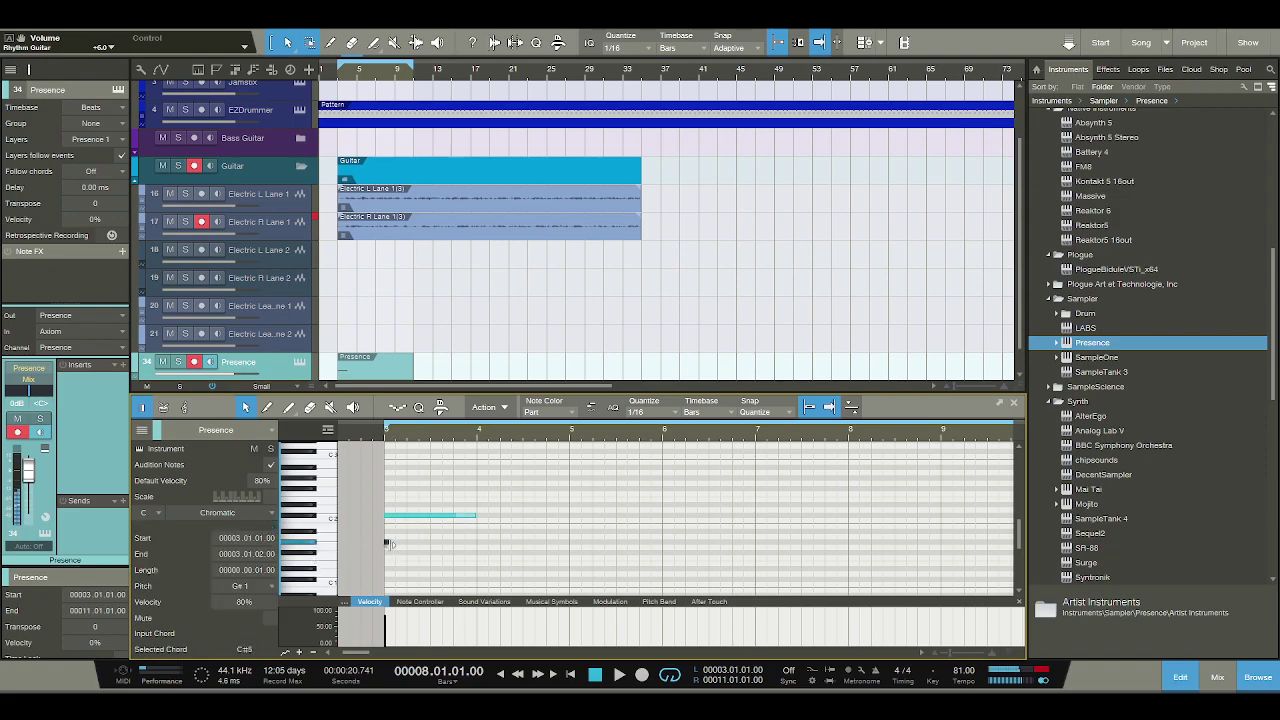
pyautogui.moveTo(389, 545); pyautogui.dragTo(476, 544)
pyautogui.press('space')
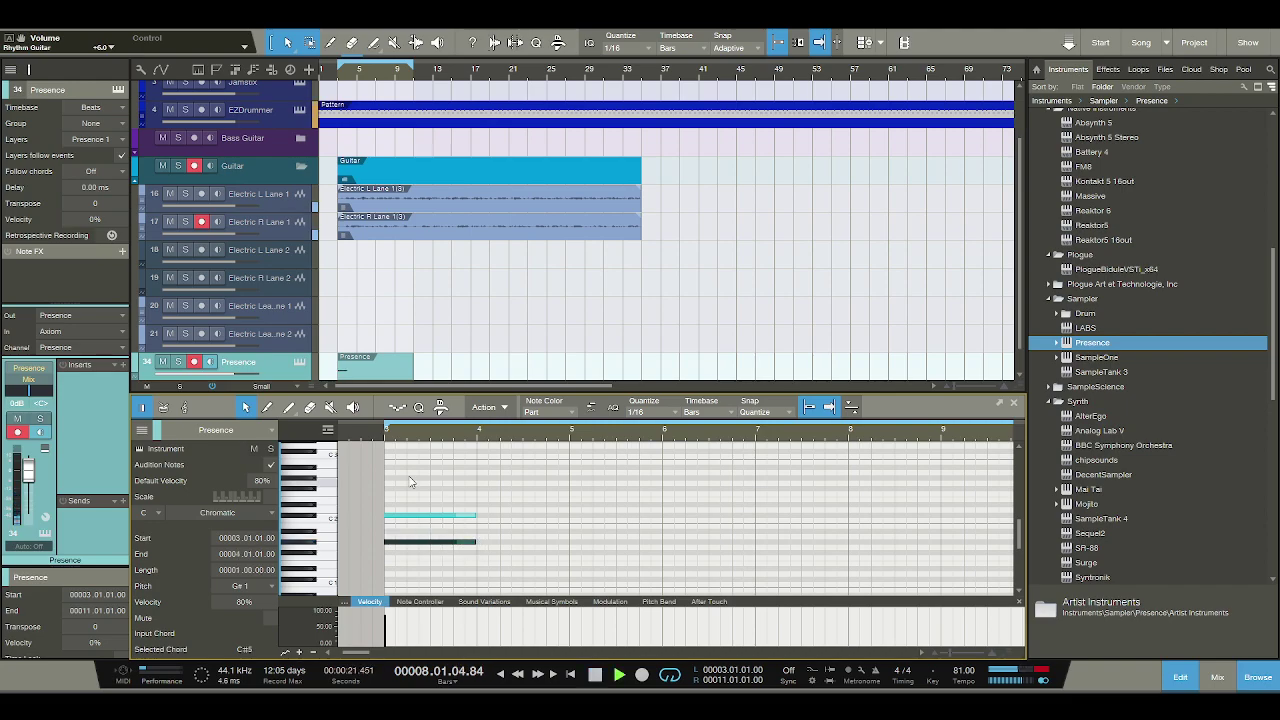
pyautogui.click(387, 432)
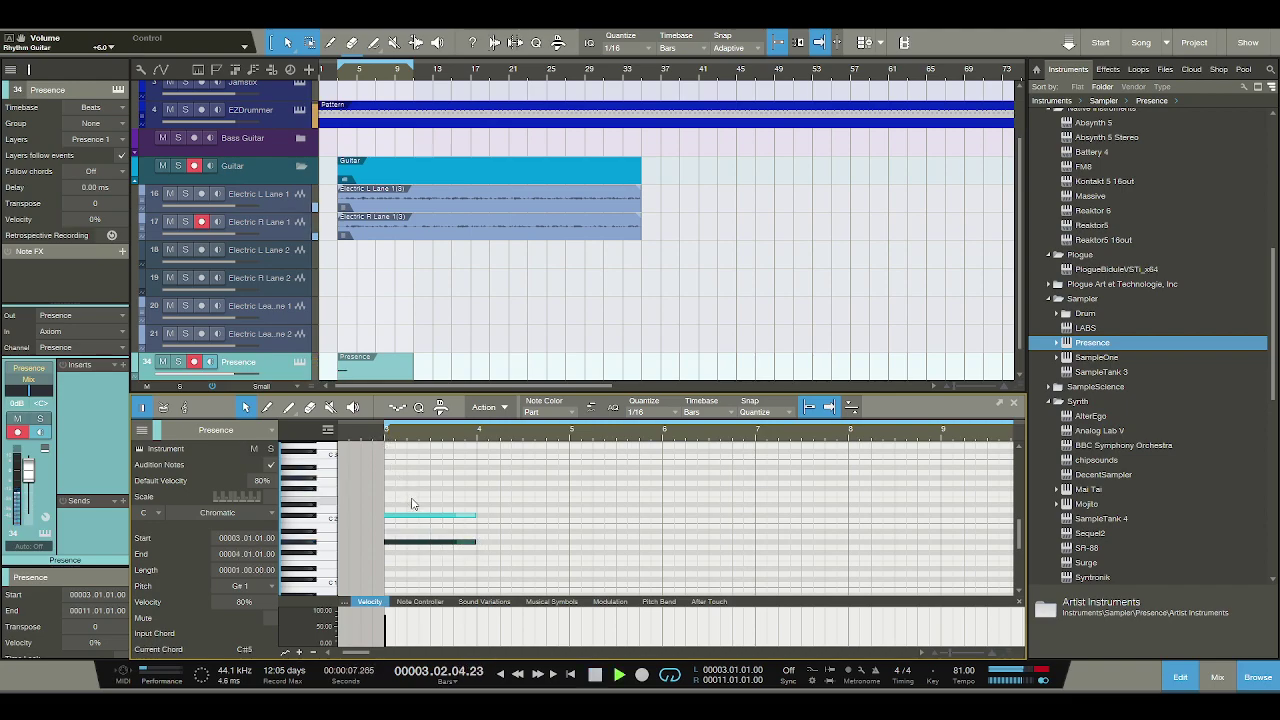
pyautogui.press('space')
# Add one-bar F#1 and F#2 notes at bar 4 and play the part from bar 3.
pyautogui.click(478, 548)
pyautogui.moveTo(479, 553); pyautogui.dragTo(568, 555)
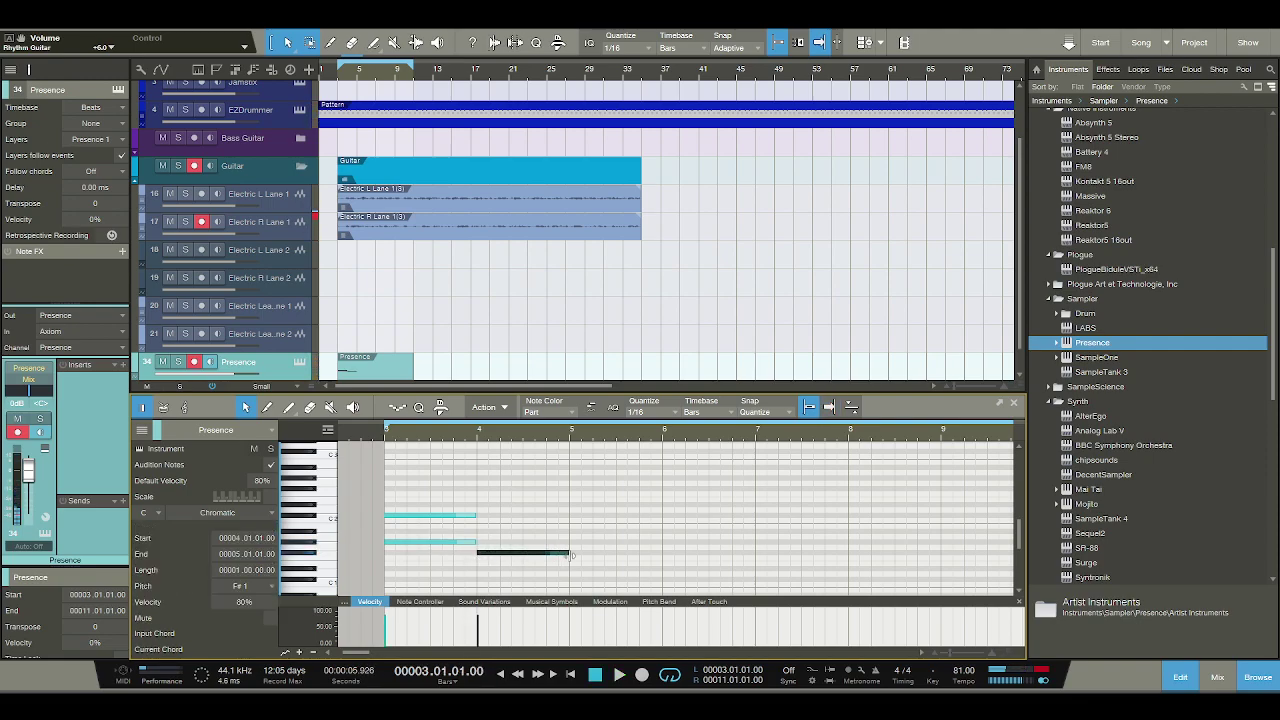
pyautogui.click(479, 501)
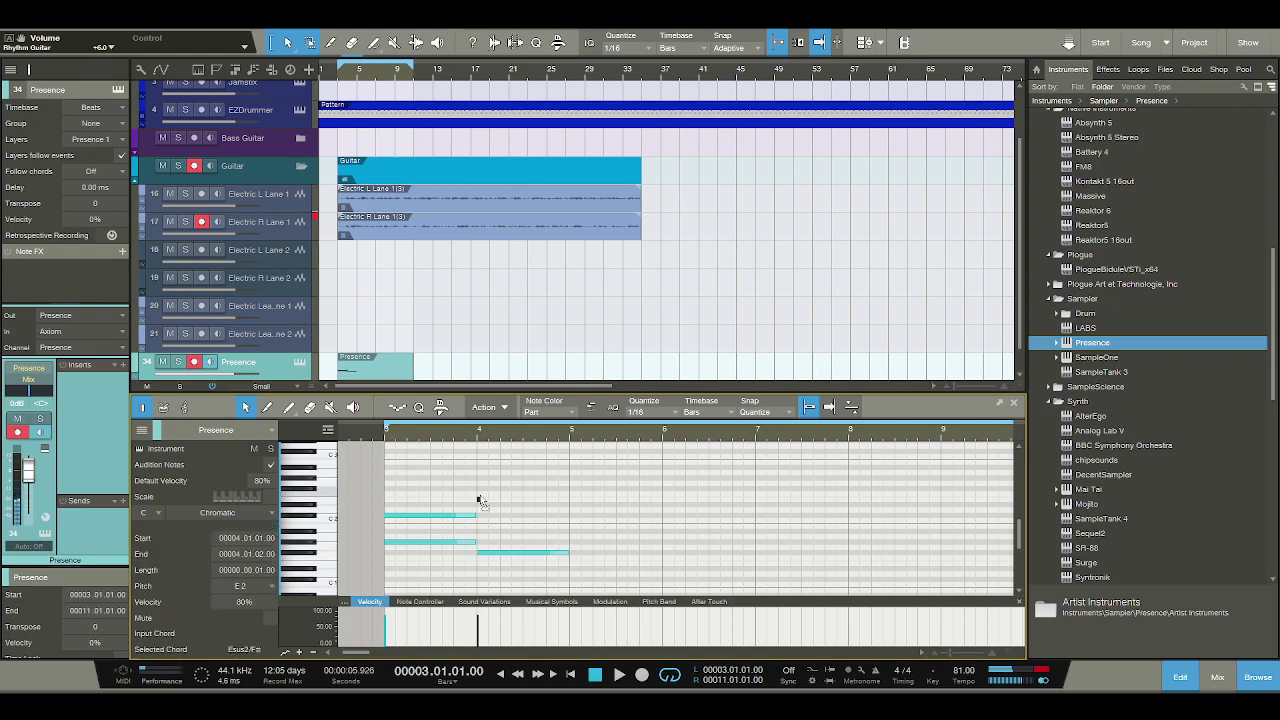
pyautogui.moveTo(479, 501); pyautogui.dragTo(574, 497)
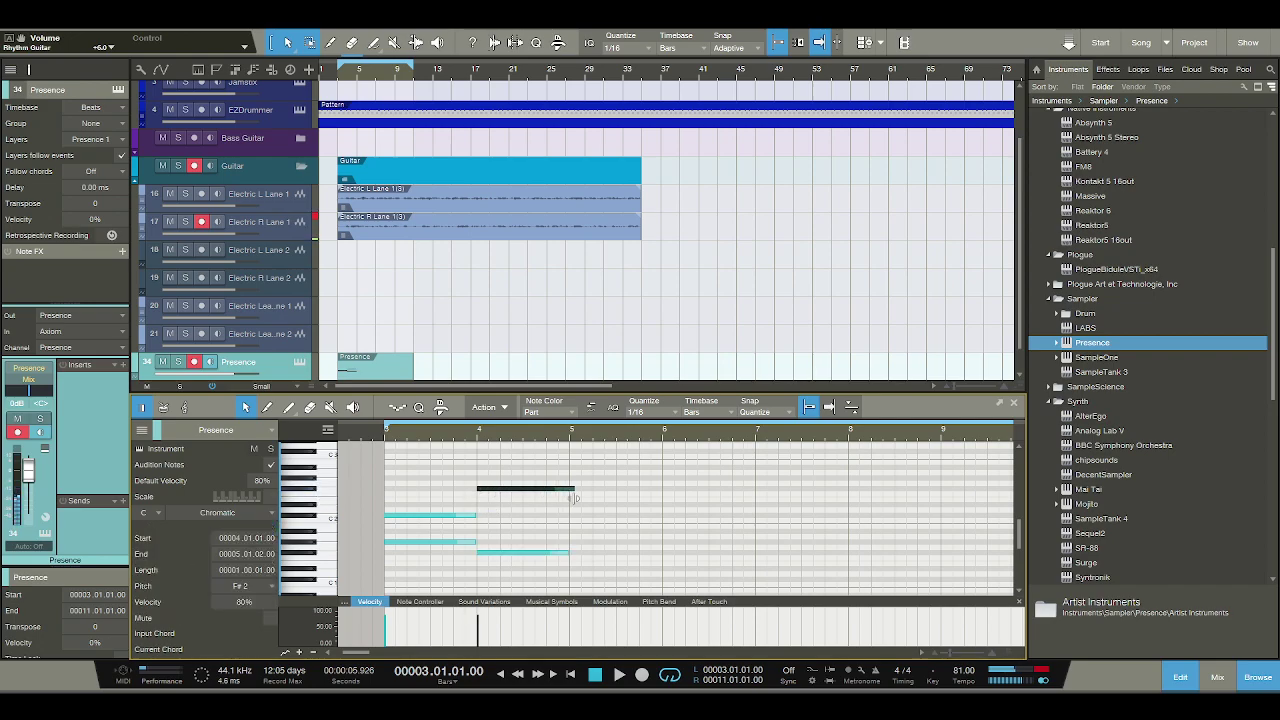
pyautogui.press('space')
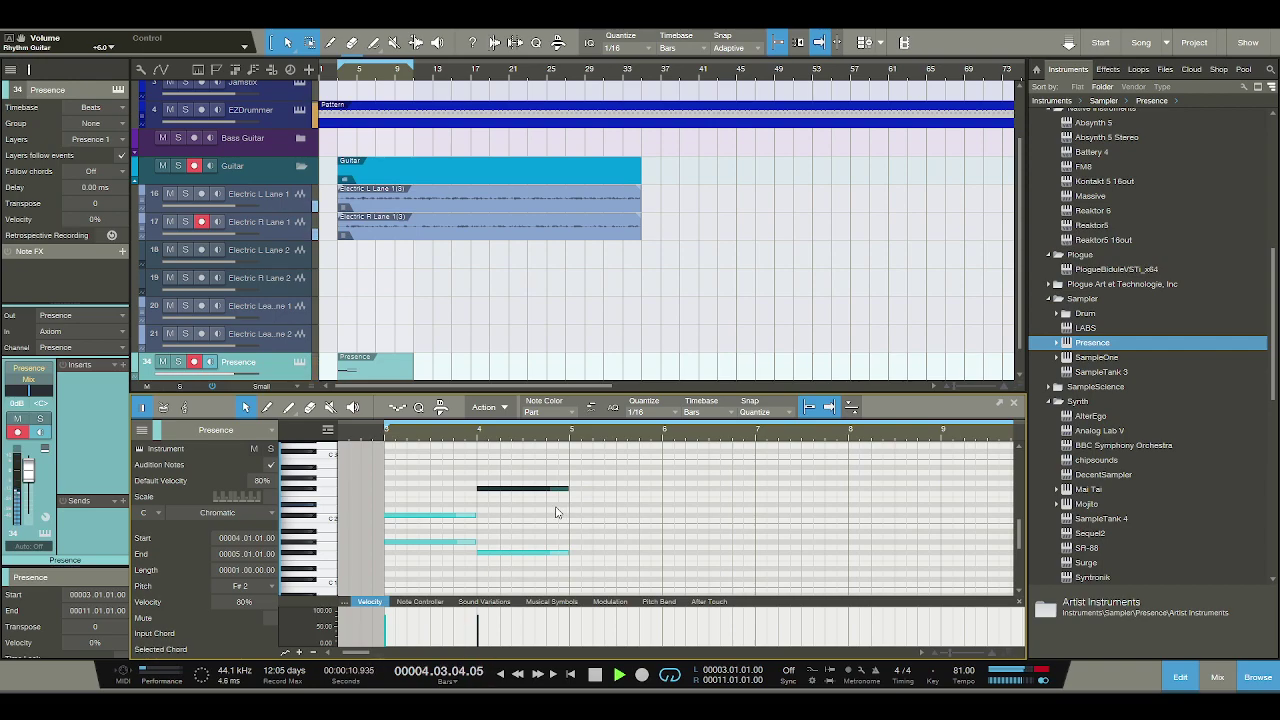
pyautogui.press('space')
pyautogui.press('space')
pyautogui.press('space')
# Shorten the two bar 3 notes to one beat, add a one-beat C#3 above them, and play the chord.
pyautogui.moveTo(474, 517); pyautogui.dragTo(406, 547)
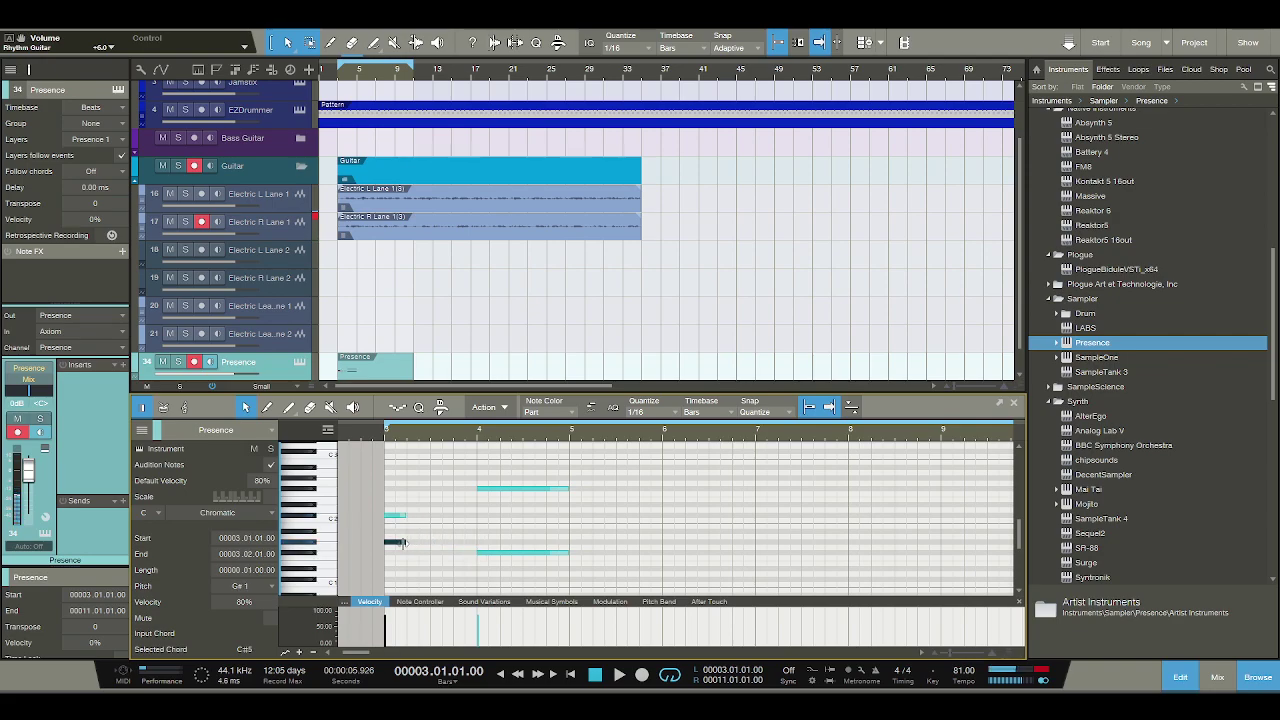
pyautogui.scroll(3, 410, 545)
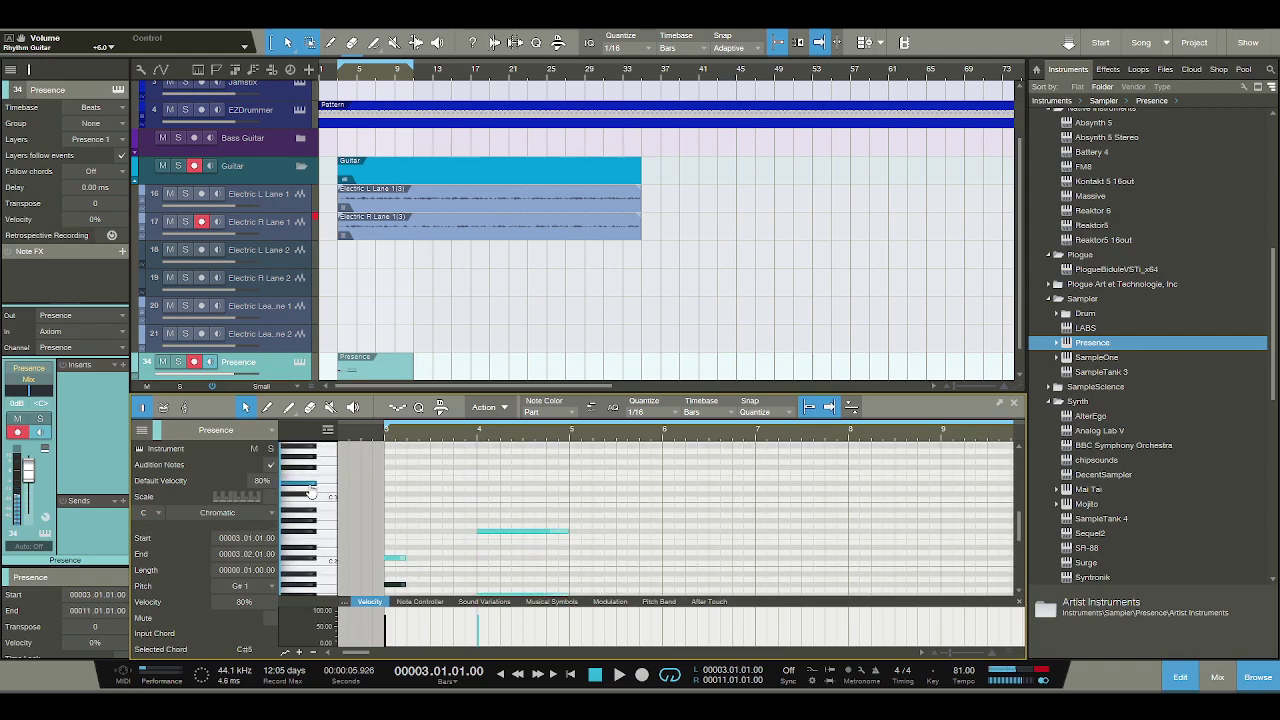
pyautogui.click(388, 496)
pyautogui.press('space')
pyautogui.press('space')
# Draw sixteenth notes G#2, C#3, E3 and D#3 in sequence from position 3.2.4 and play the melody.
pyautogui.click(426, 510)
pyautogui.moveTo(426, 512); pyautogui.dragTo(425, 518)
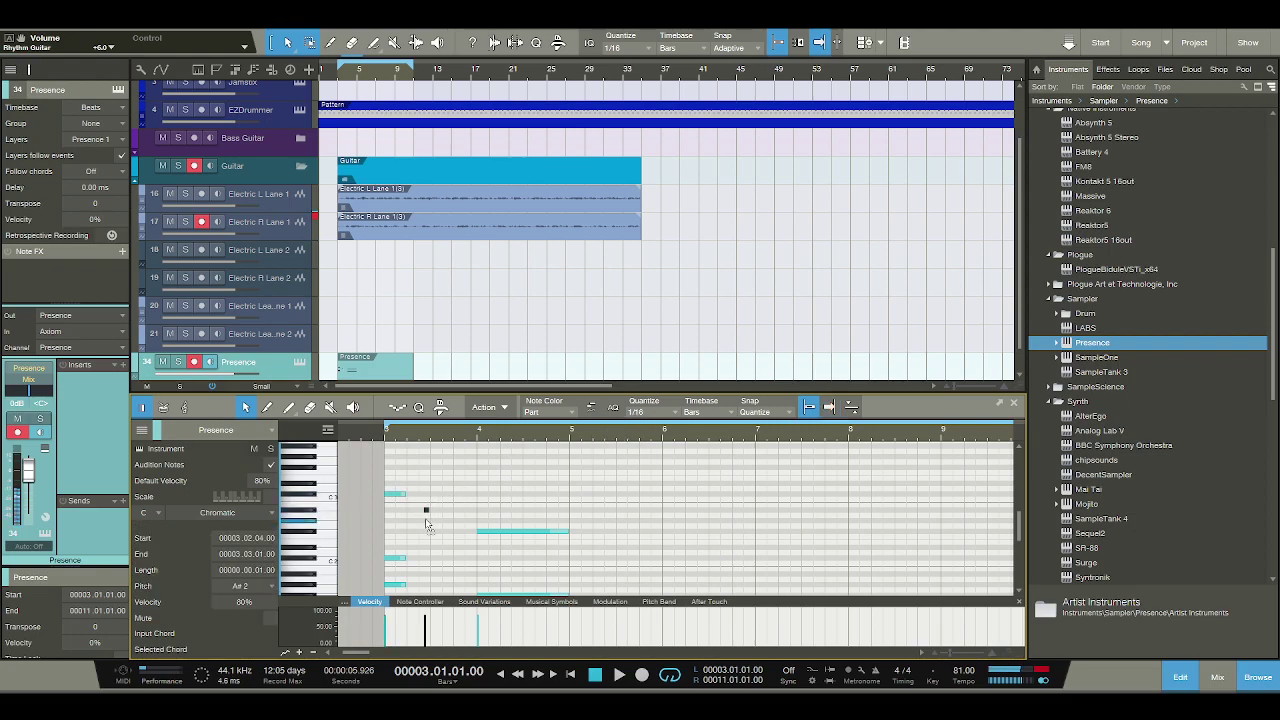
pyautogui.click(437, 495)
pyautogui.moveTo(437, 497)
pyautogui.mouseDown()
pyautogui.moveTo(434, 480)
pyautogui.moveTo(446, 491)
pyautogui.mouseUp()
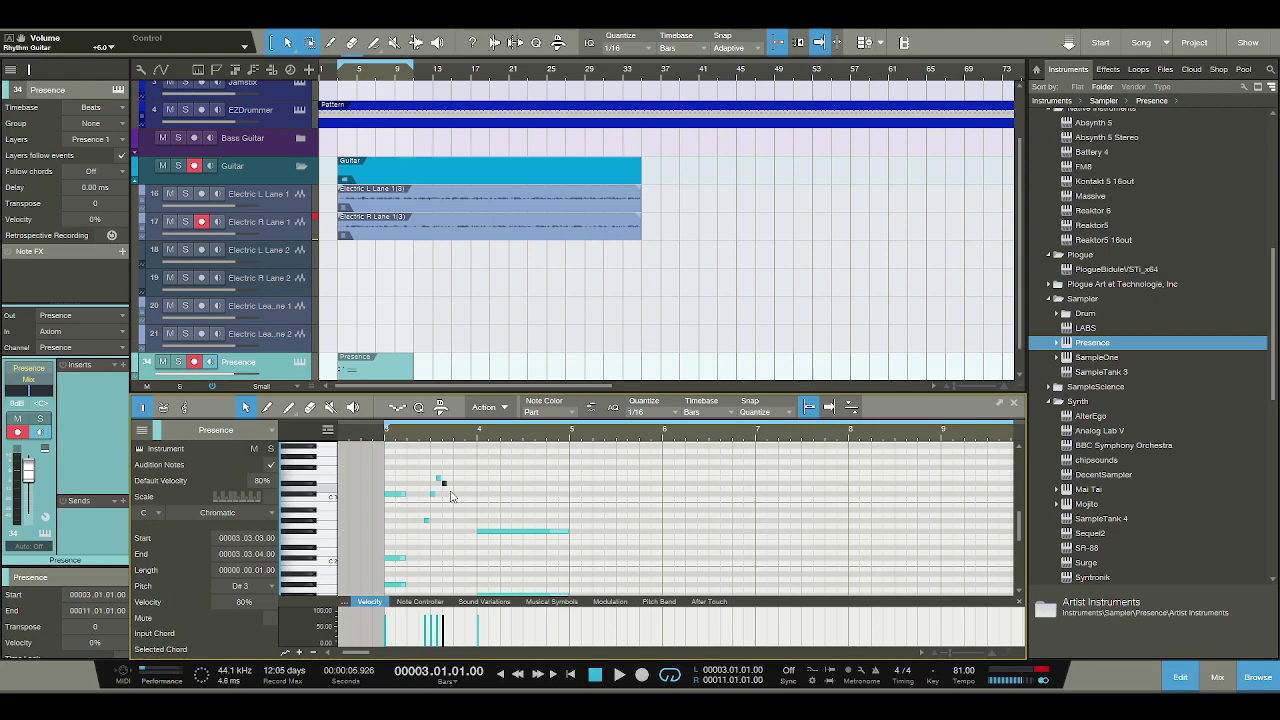
pyautogui.press('space')
pyautogui.press('space')
# Continue the melody from position 3.3.4 with sixteenths C#3, B2 and G#2 and an eighth-note B2, then play it back.
pyautogui.click(452, 500)
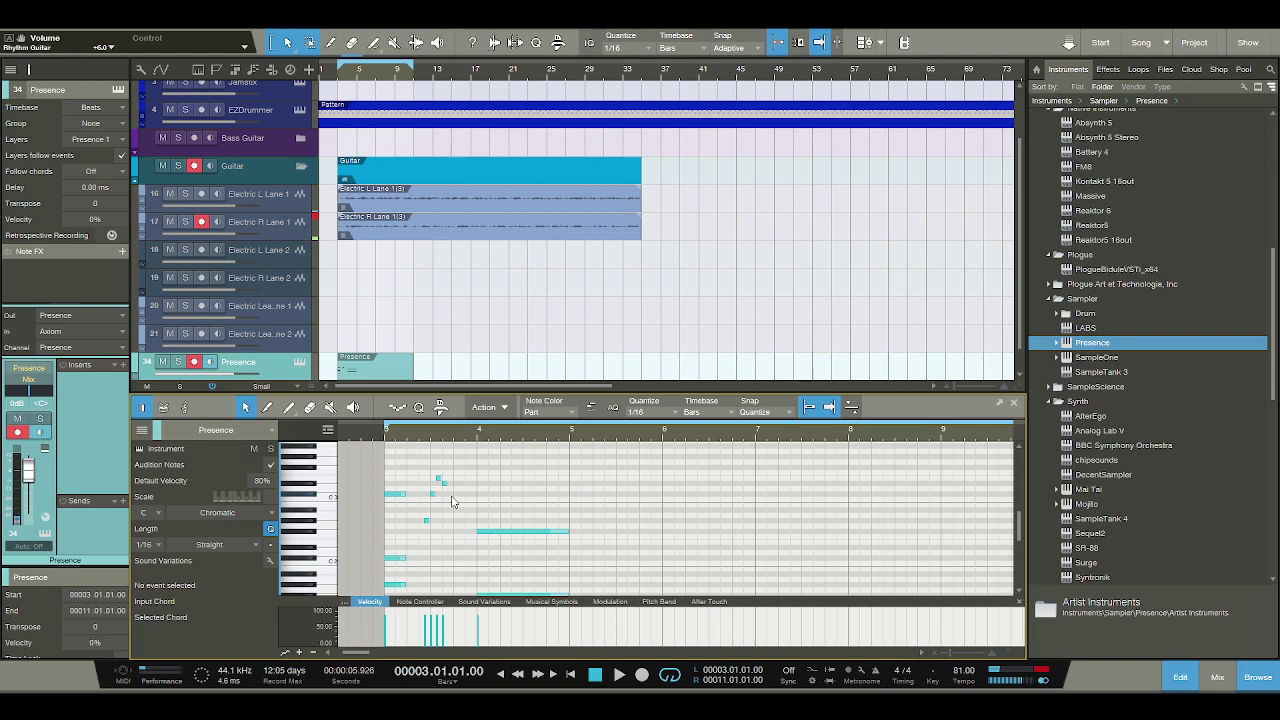
pyautogui.click(450, 494)
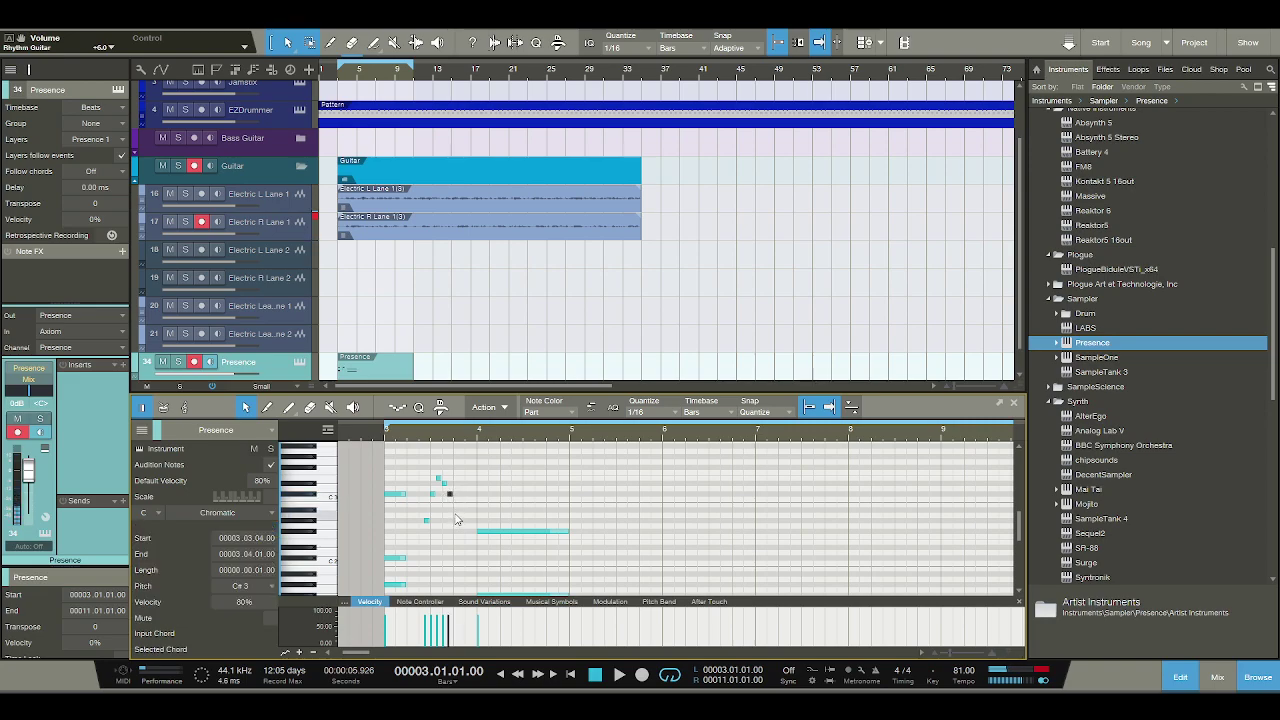
pyautogui.click(455, 505)
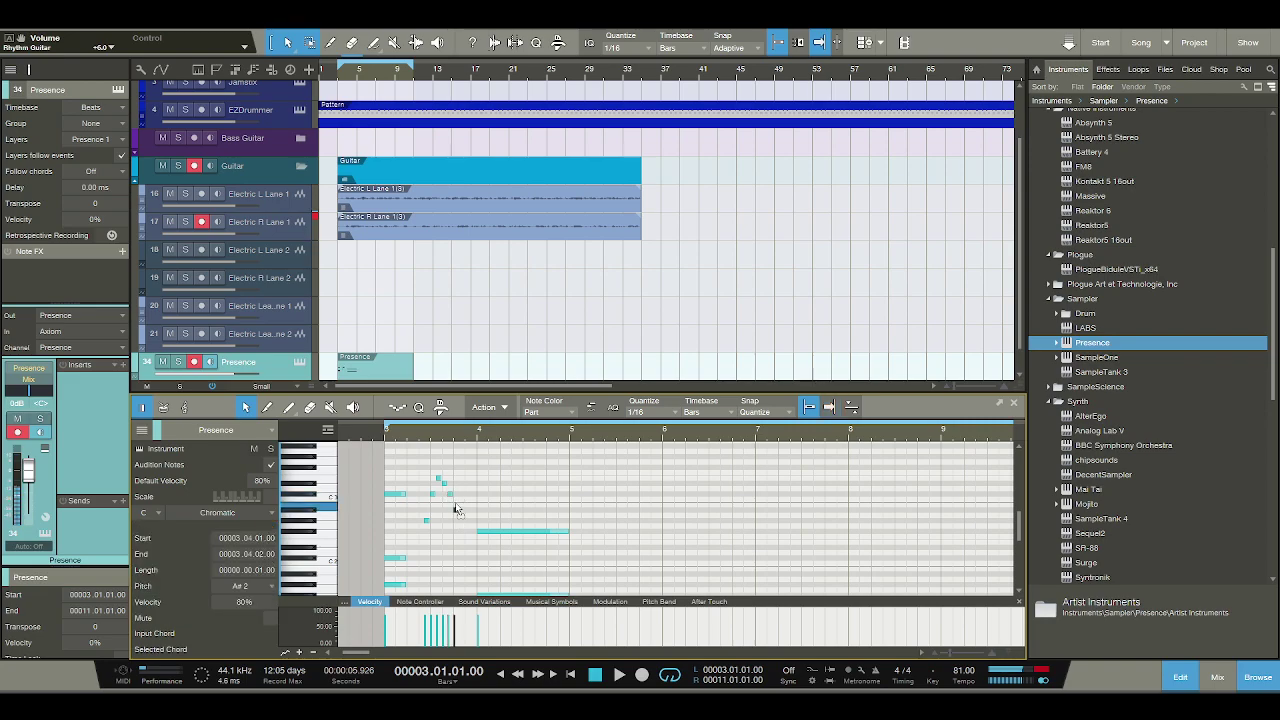
pyautogui.click(464, 521)
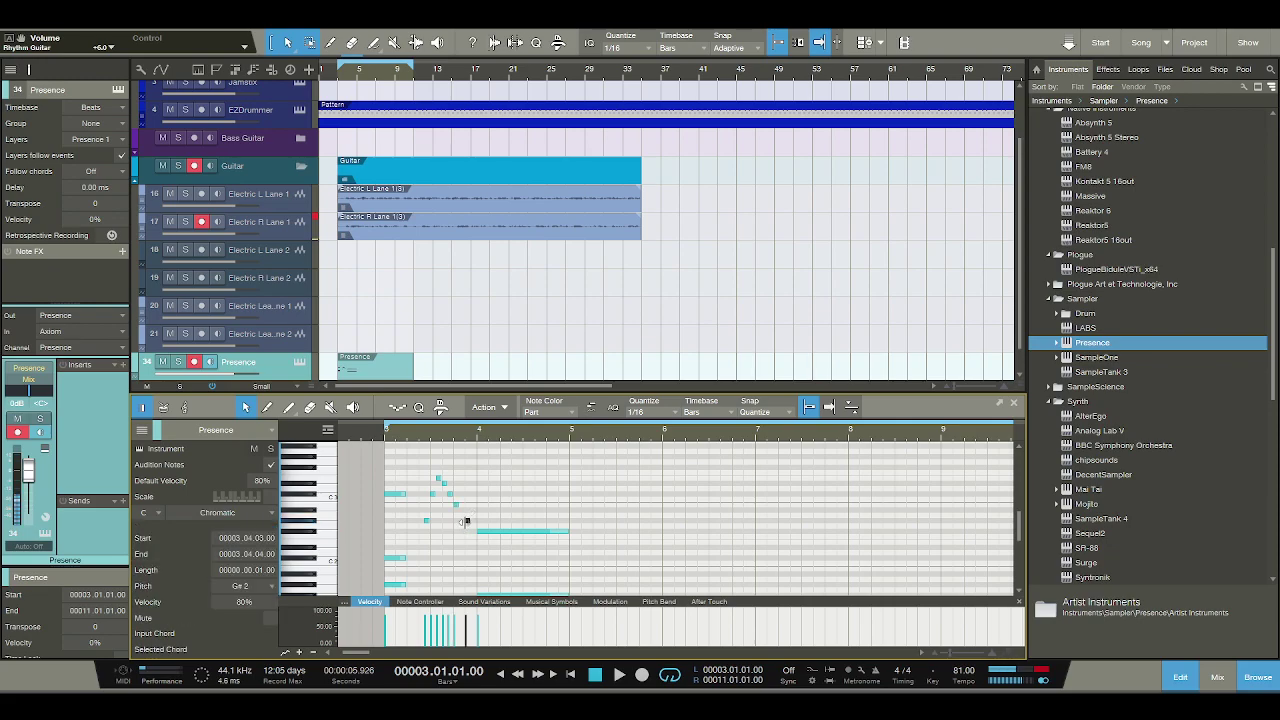
pyautogui.moveTo(464, 521); pyautogui.dragTo(474, 510)
pyautogui.press('space')
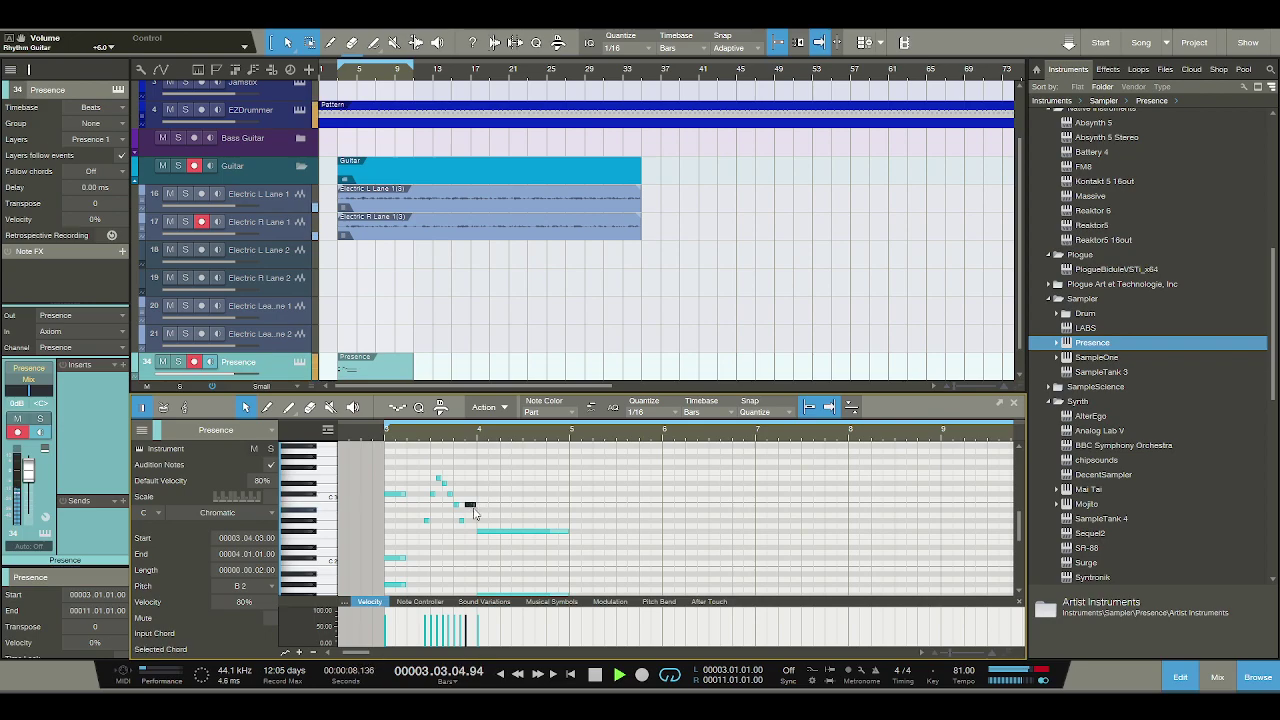
pyautogui.press('space')
# Add a one-bar A#2 note at the start of bar 4 above the F#2.
pyautogui.click(488, 531)
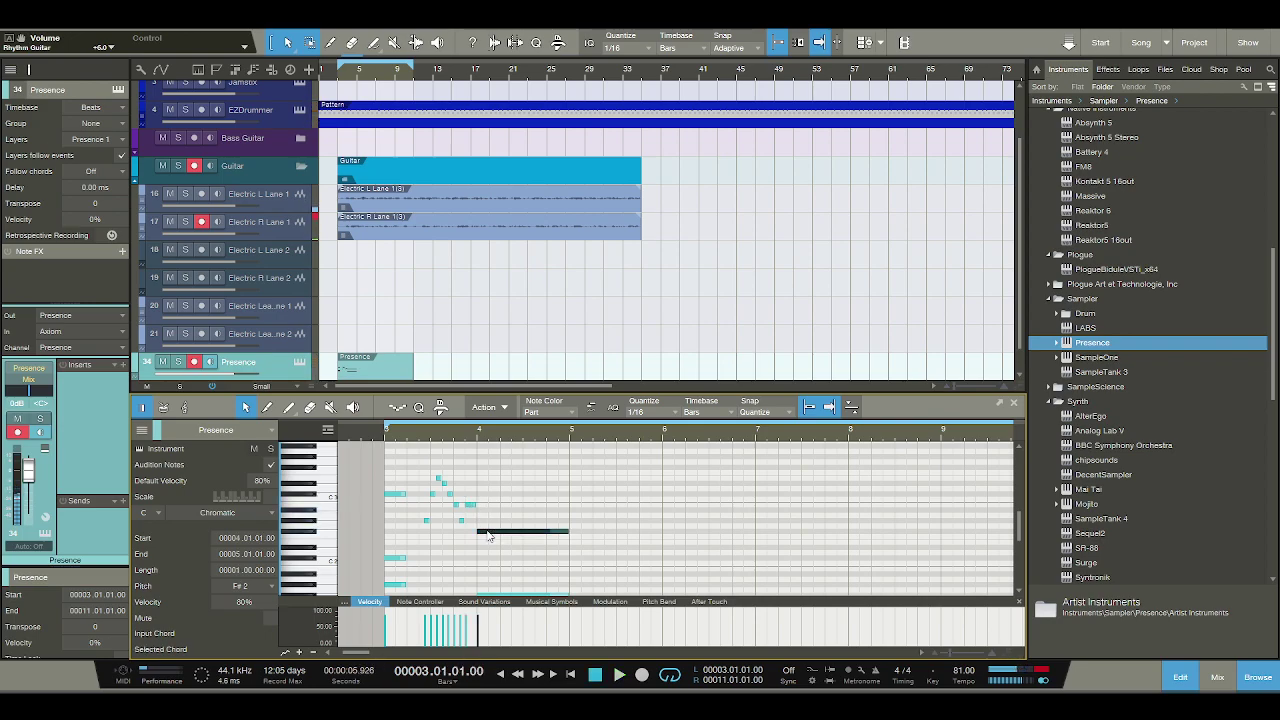
pyautogui.click(471, 506)
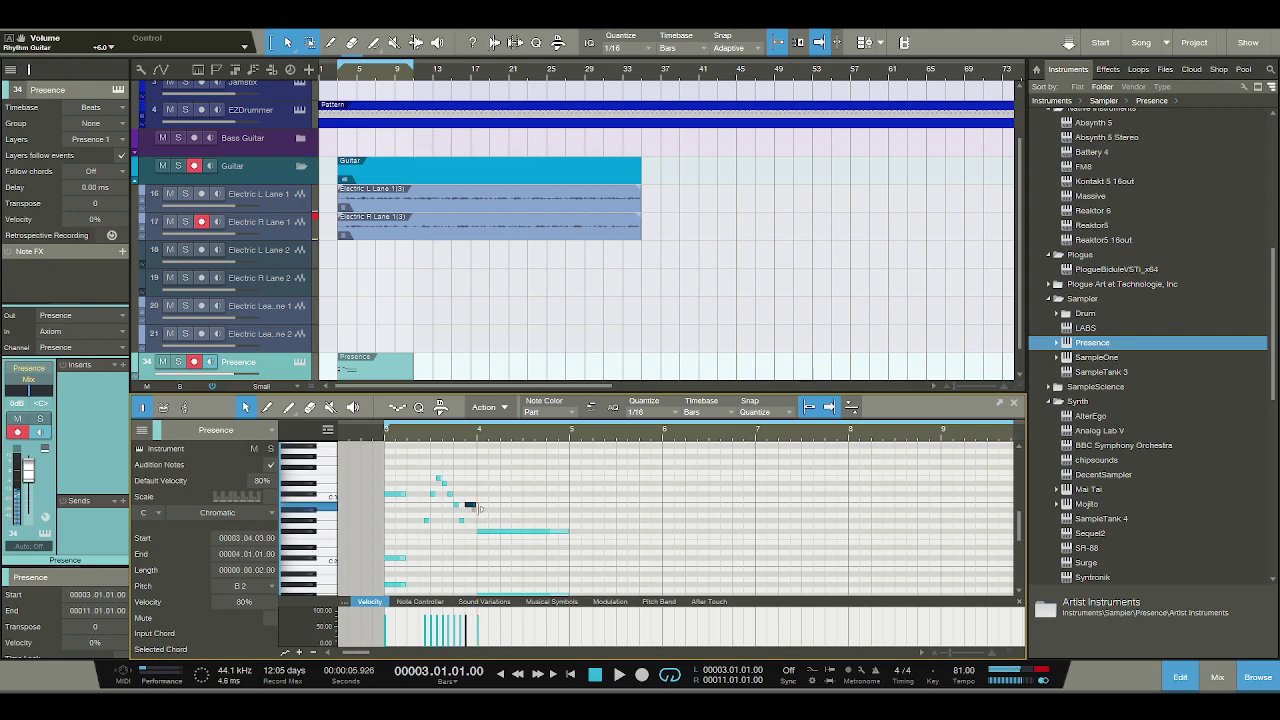
pyautogui.moveTo(478, 510); pyautogui.dragTo(565, 510)
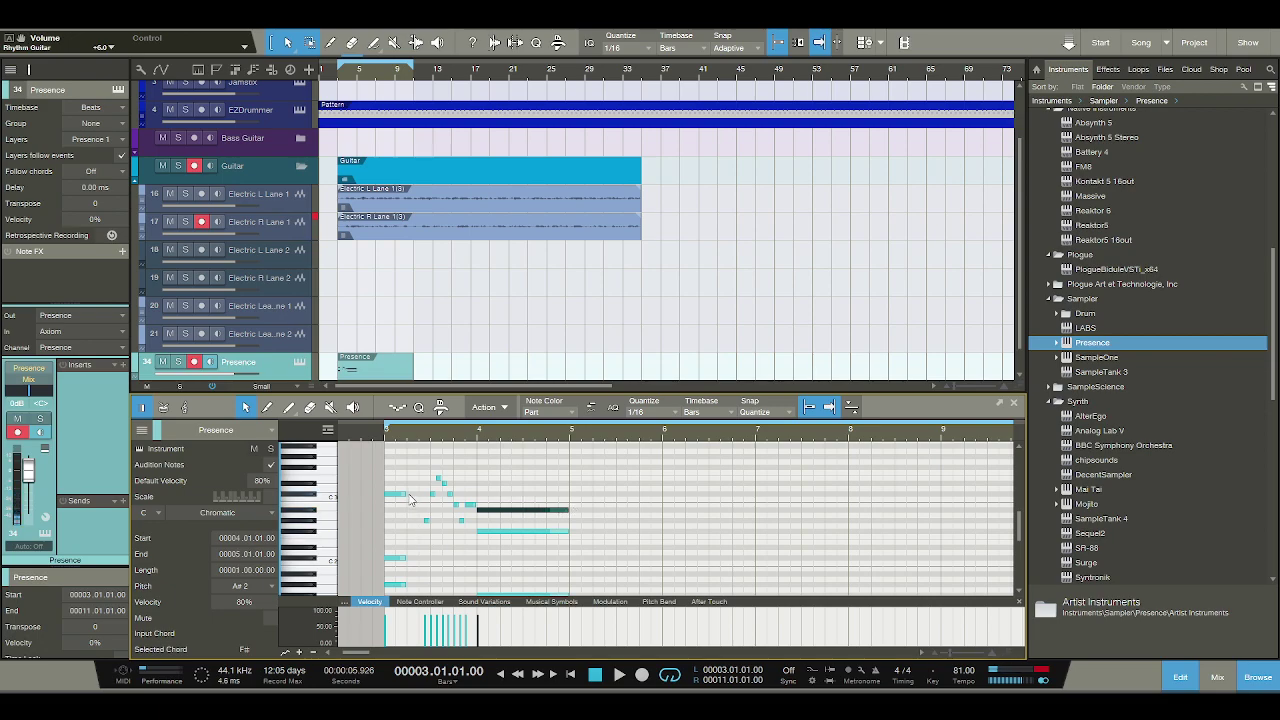
# Set the chord notes at bars 3 and 4 to a length of one and a half beats, checking them in playback.
pyautogui.moveTo(387, 495); pyautogui.dragTo(418, 496)
pyautogui.moveTo(403, 558); pyautogui.dragTo(420, 585)
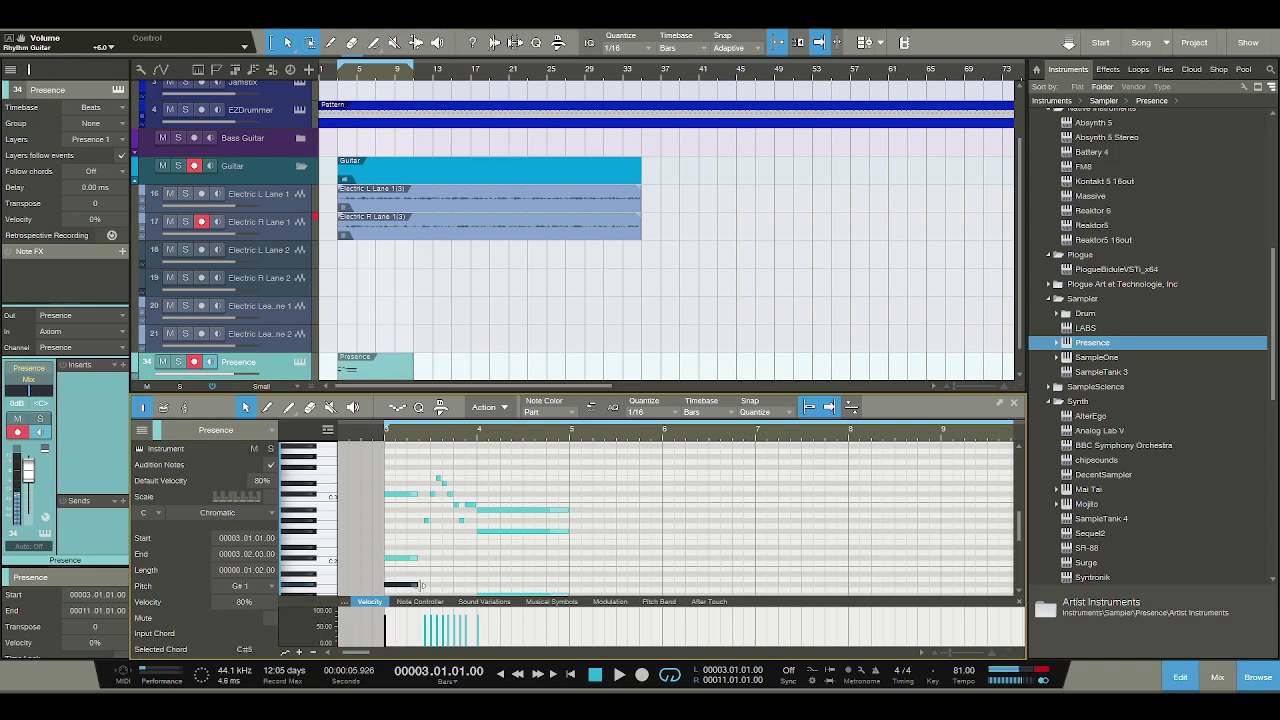
pyautogui.press('space')
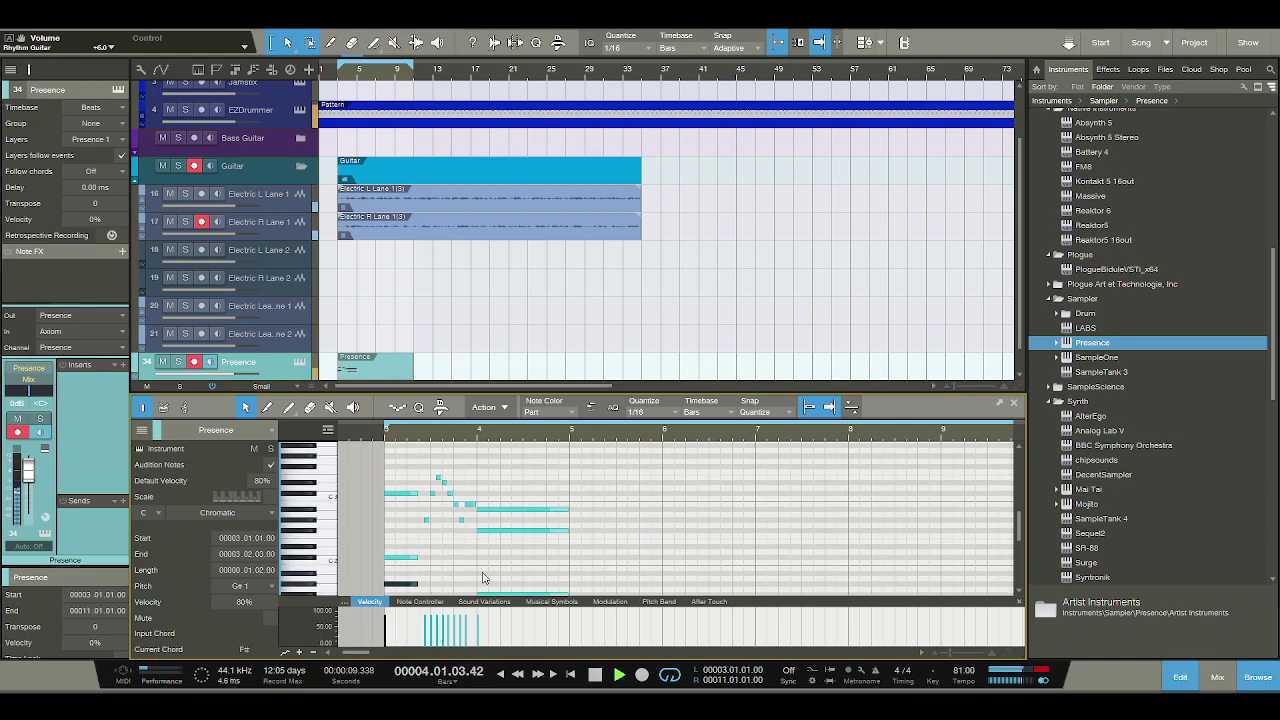
pyautogui.press('space')
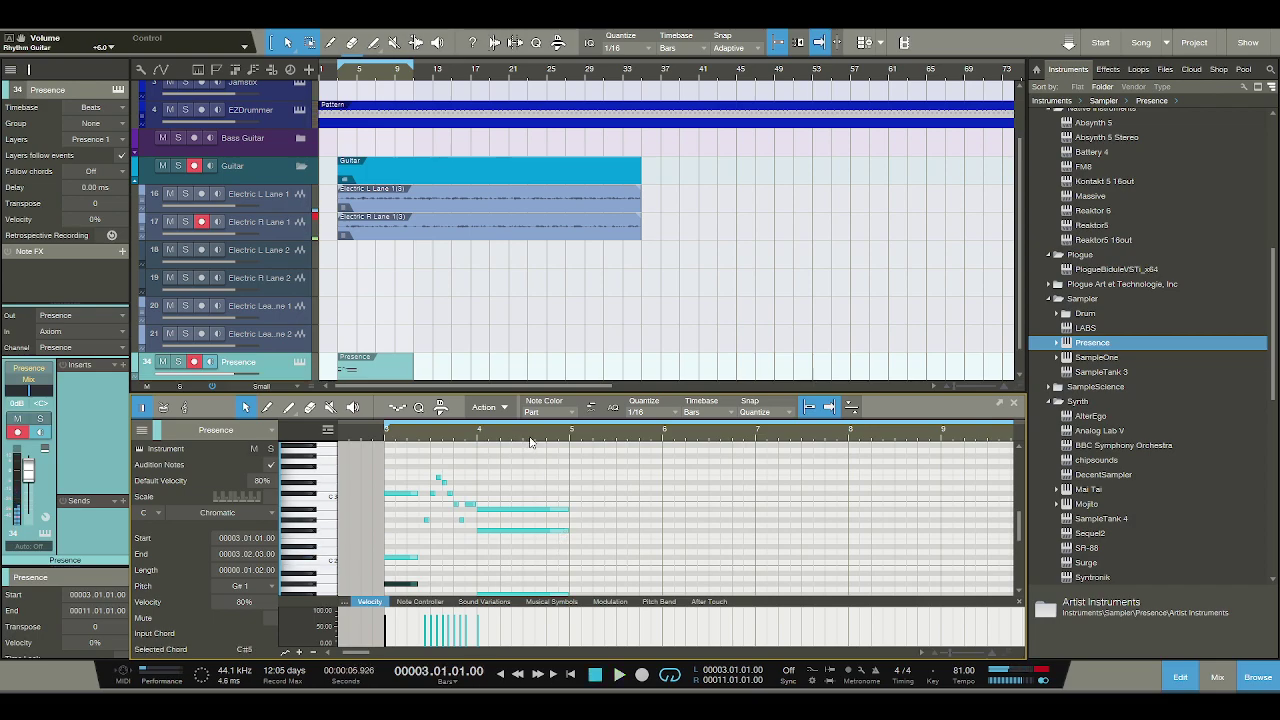
pyautogui.scroll(-1, 530, 443)
pyautogui.moveTo(531, 596); pyautogui.dragTo(514, 500)
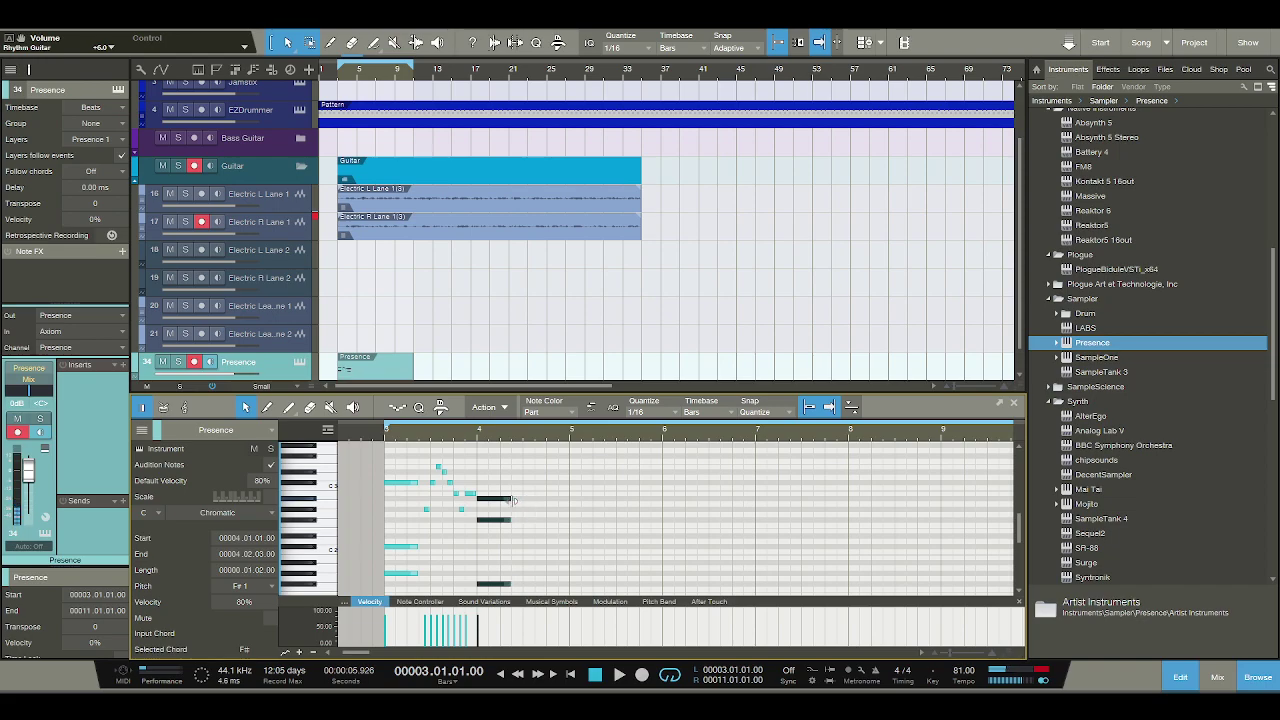
# Raise the C#2 note of the bar 3 chord to F2 and listen to the change.
pyautogui.click(400, 545)
pyautogui.moveTo(400, 540); pyautogui.dragTo(418, 527)
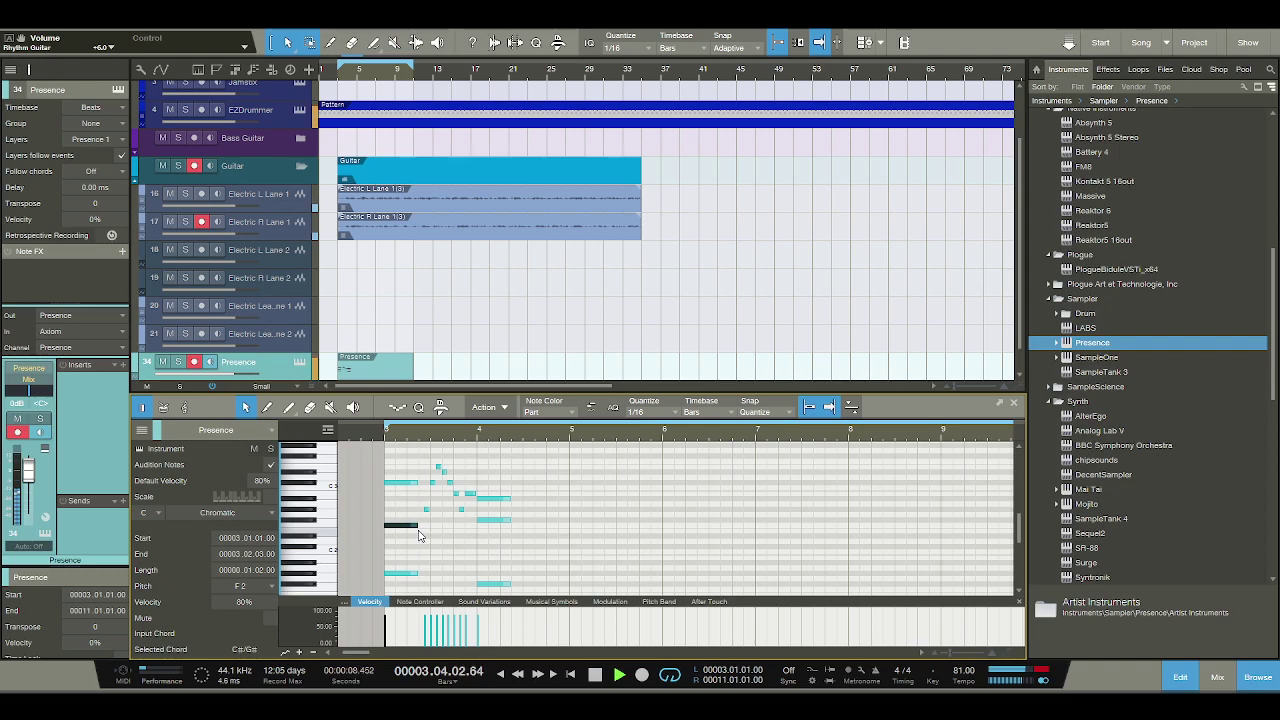
pyautogui.press('space')
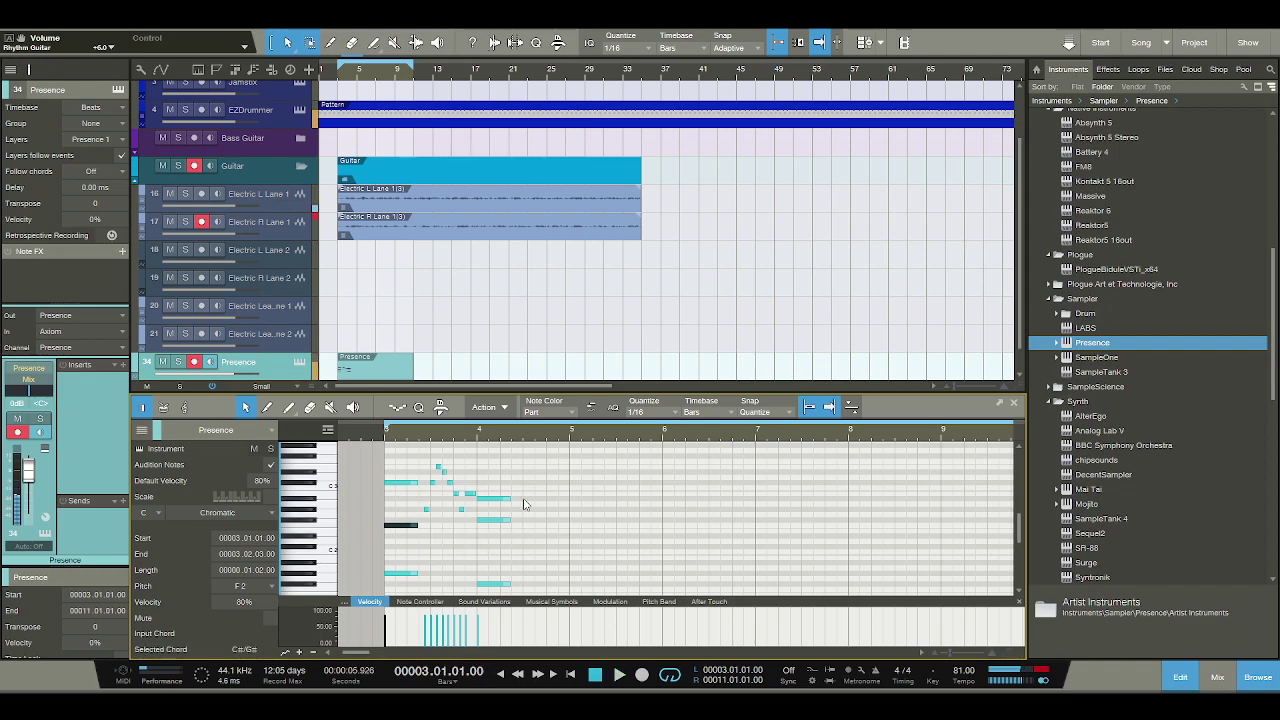
# Start a bar 4 melody with sixteenths E3 at 4.3.1 and C#3 at 4.3.2, then play it back.
pyautogui.scroll(3, 534, 450)
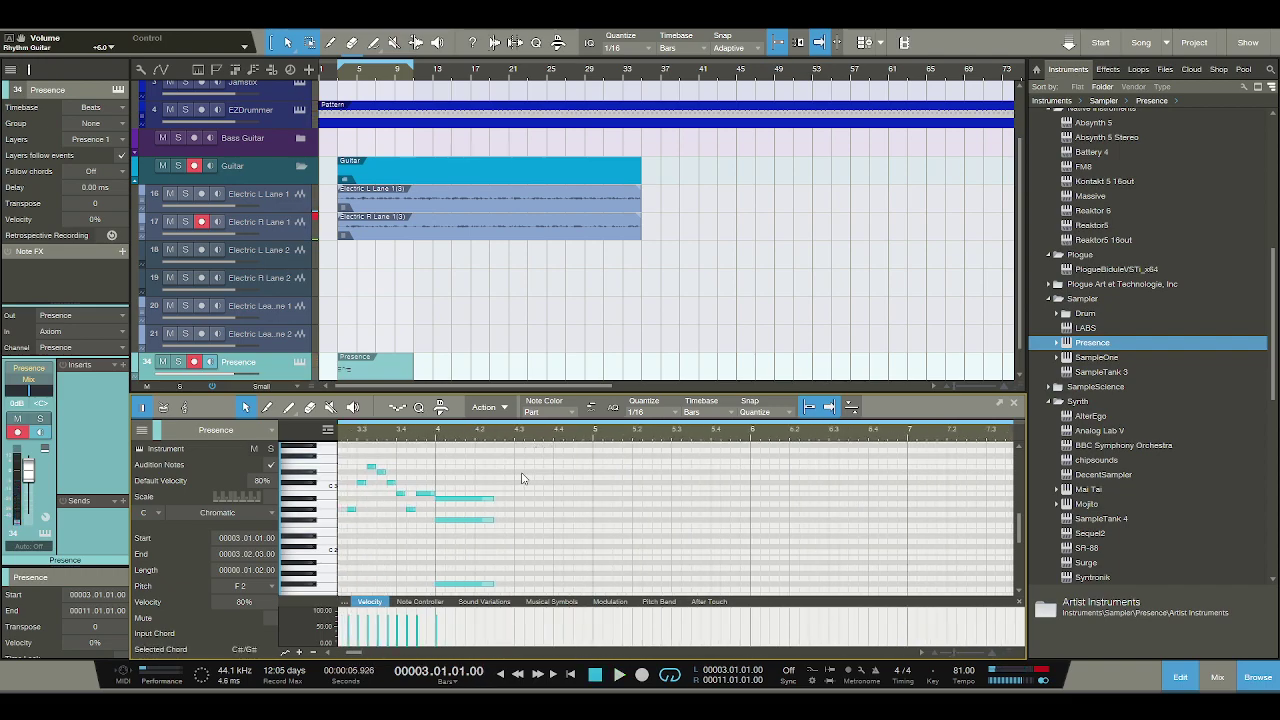
pyautogui.click(517, 474)
pyautogui.moveTo(517, 471); pyautogui.dragTo(519, 467)
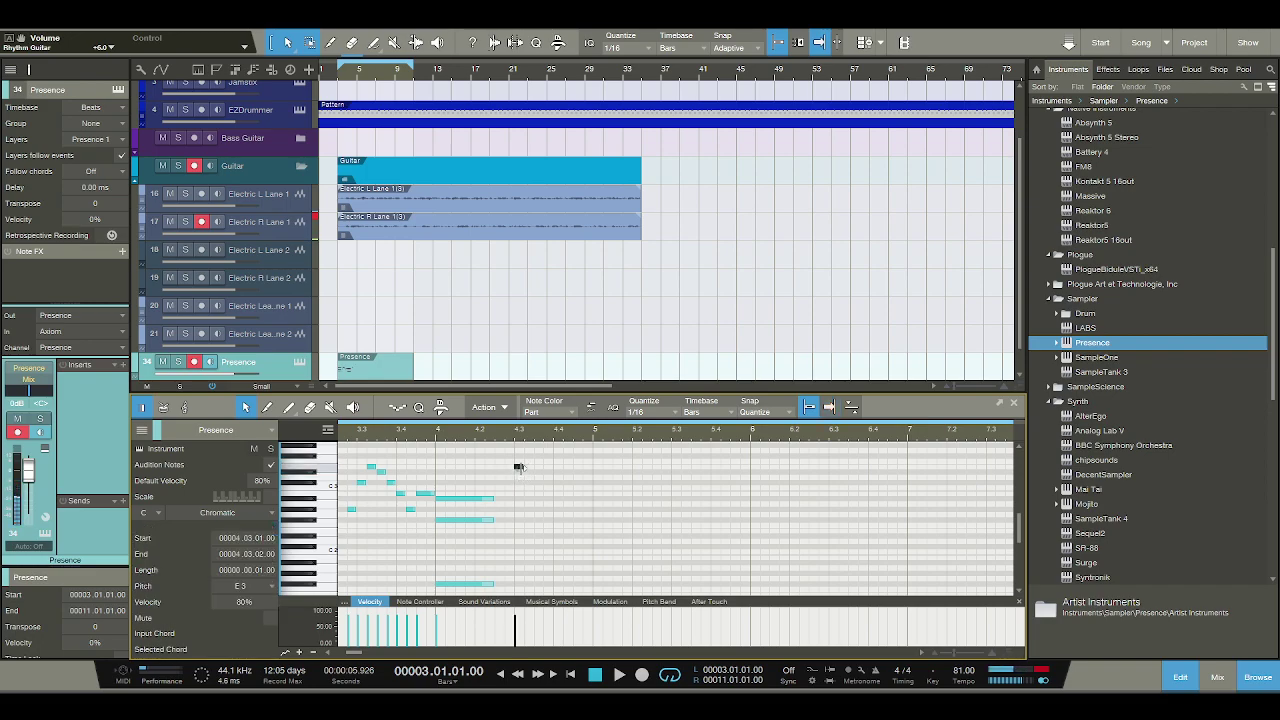
pyautogui.click(527, 477)
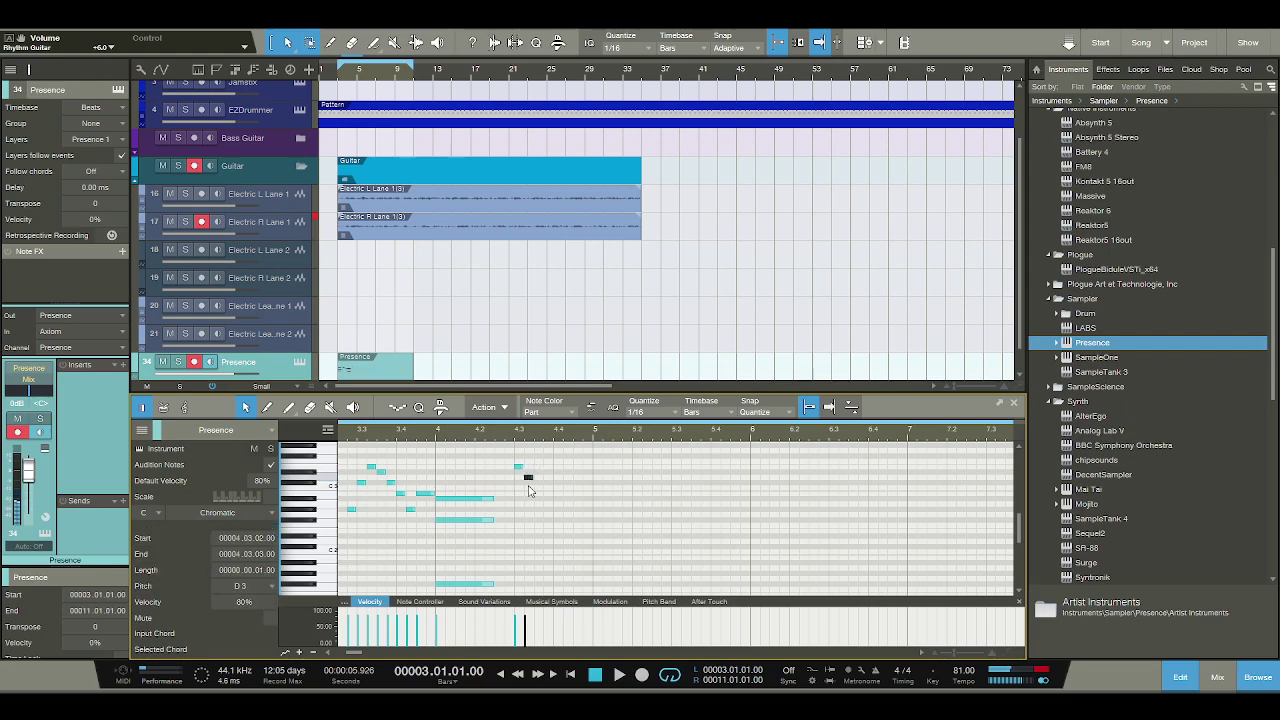
pyautogui.moveTo(531, 484); pyautogui.dragTo(532, 490)
pyautogui.press('space')
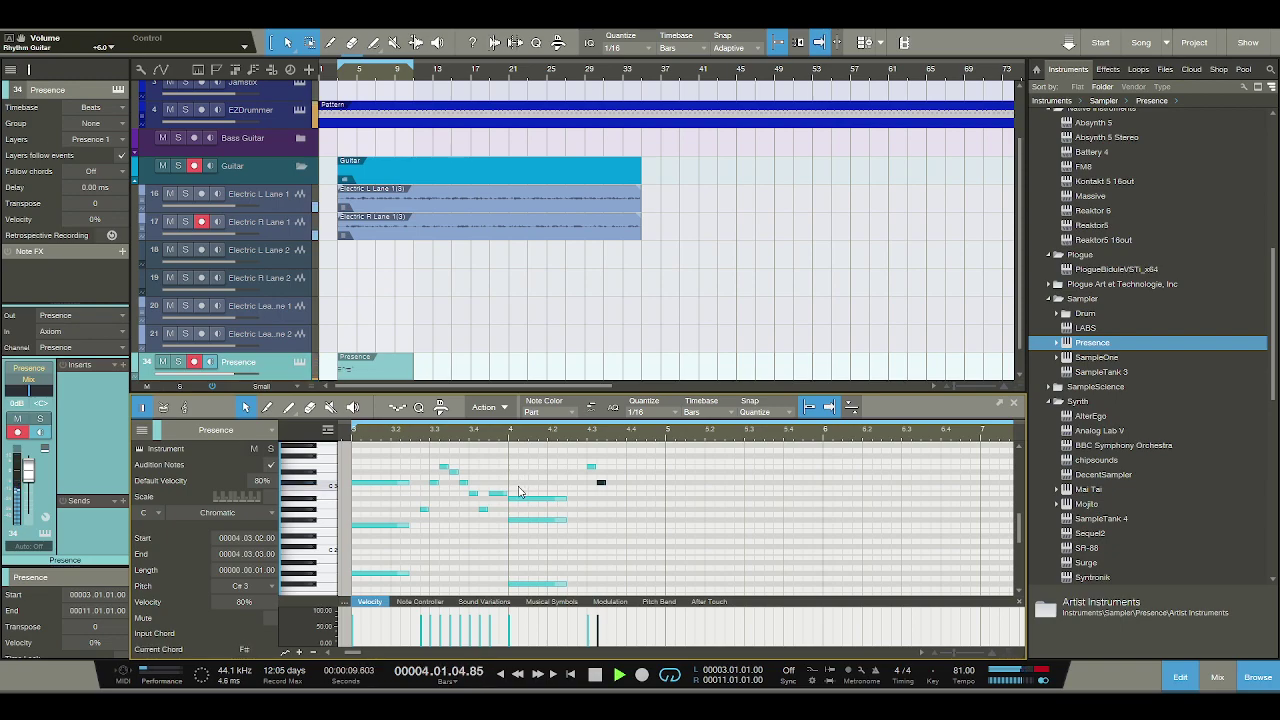
pyautogui.press('space')
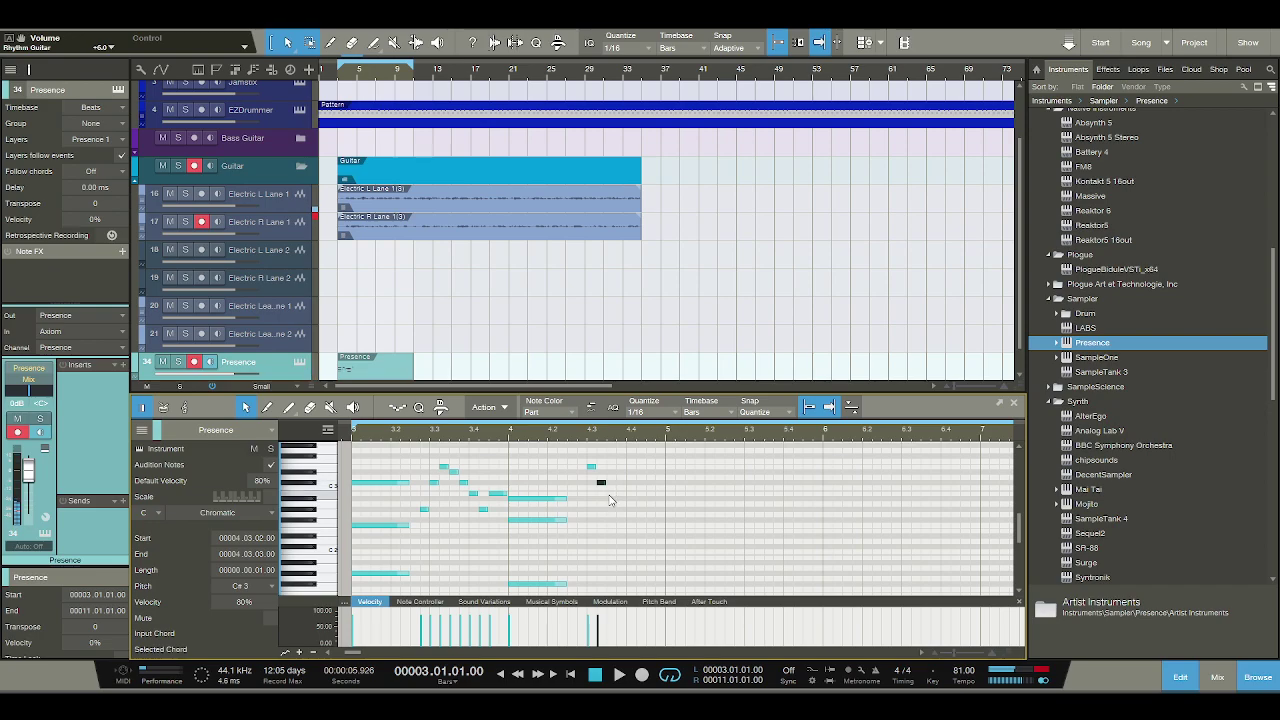
# Continue the melody from position 4.3.3 with sixteenths E3, C#3, G#3 and E3 and an eighth-note F#3, then play it back.
pyautogui.click(612, 502)
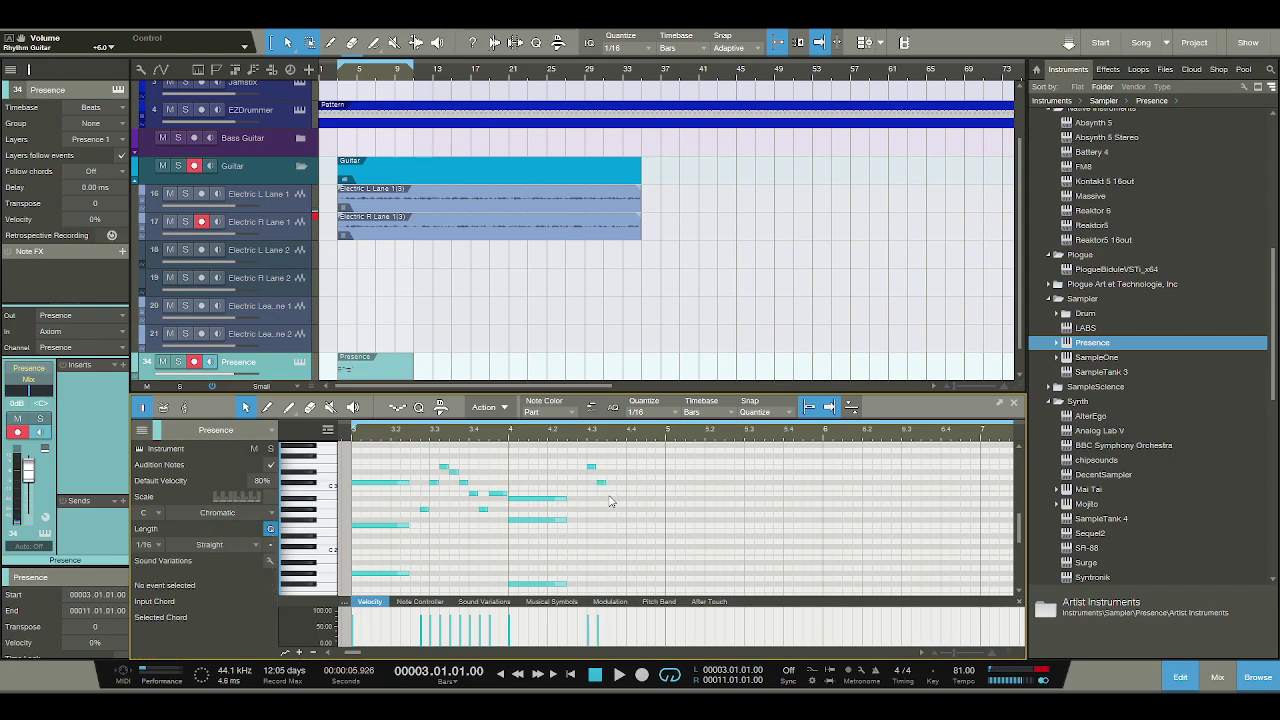
pyautogui.click(609, 466)
pyautogui.click(620, 482)
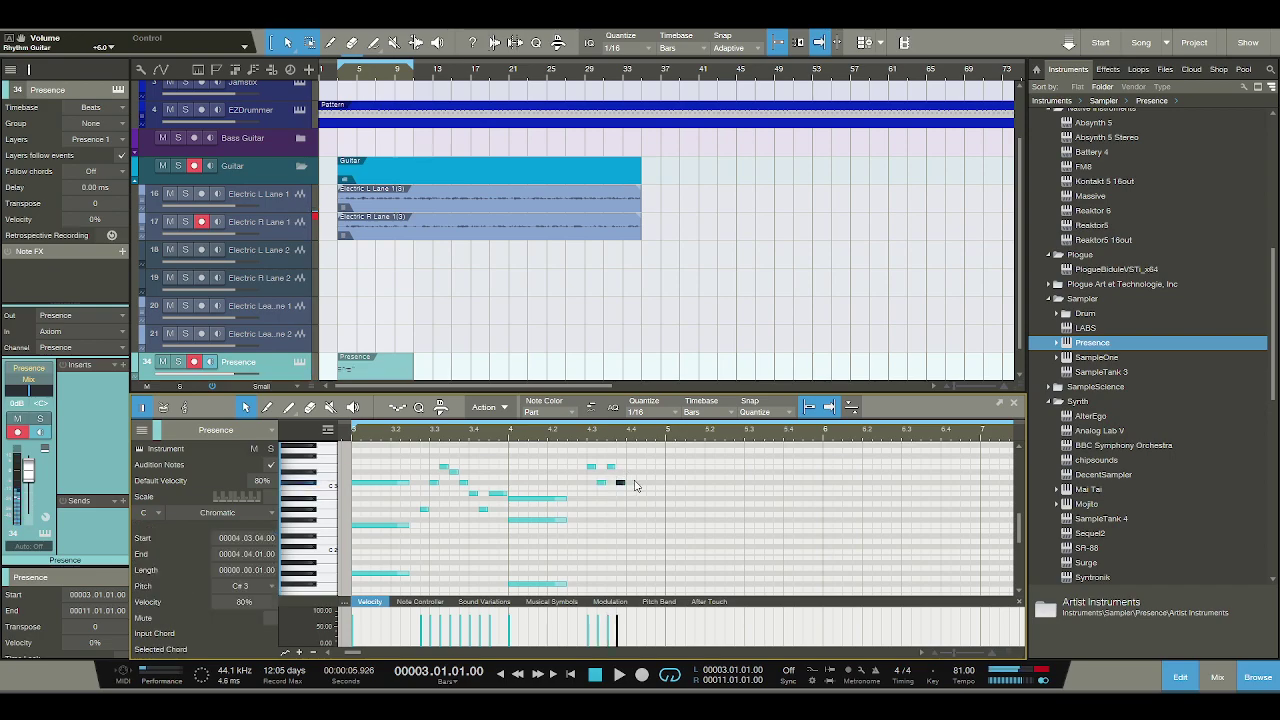
pyautogui.scroll(1, 622, 482)
pyautogui.click(630, 468)
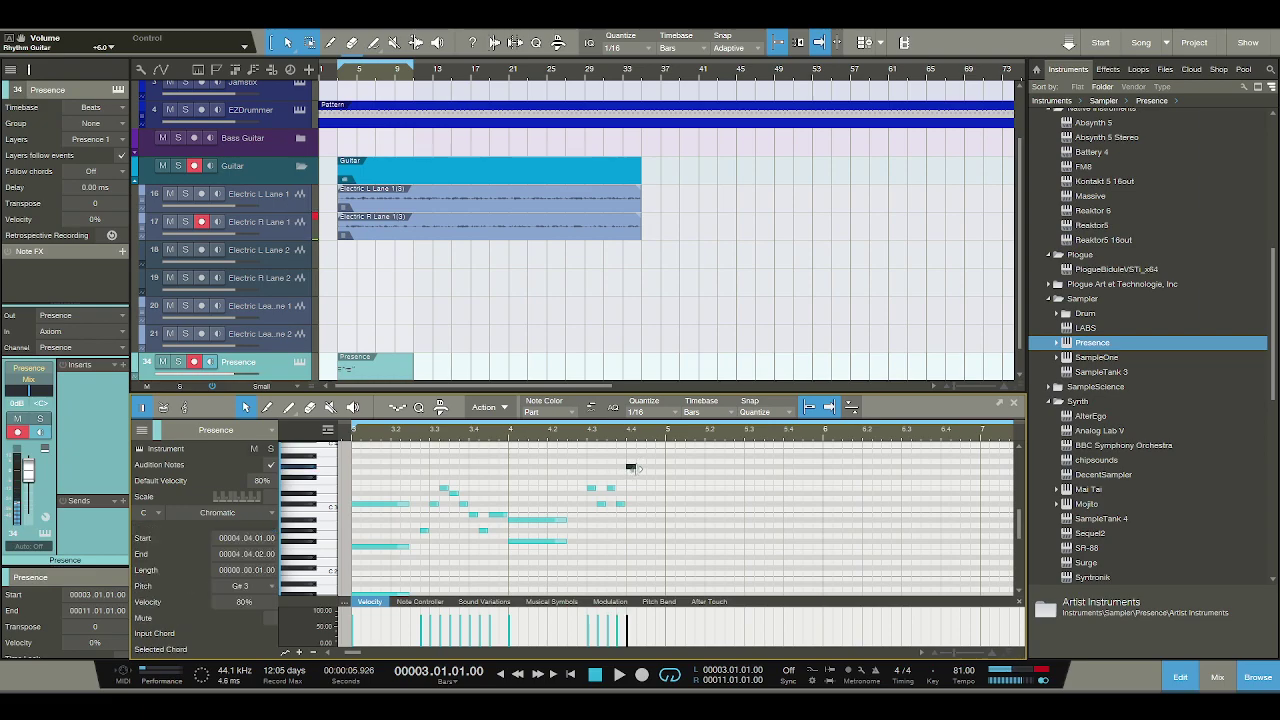
pyautogui.click(639, 478)
pyautogui.moveTo(640, 480); pyautogui.dragTo(643, 490)
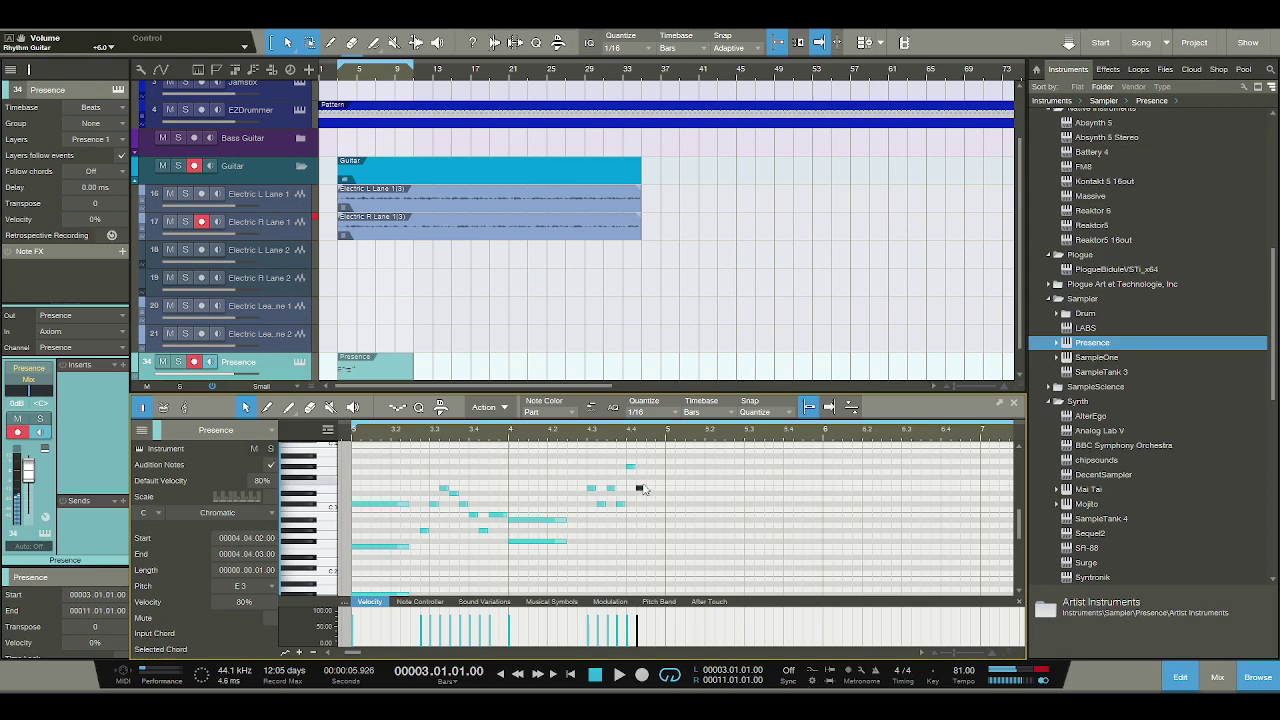
pyautogui.click(648, 468)
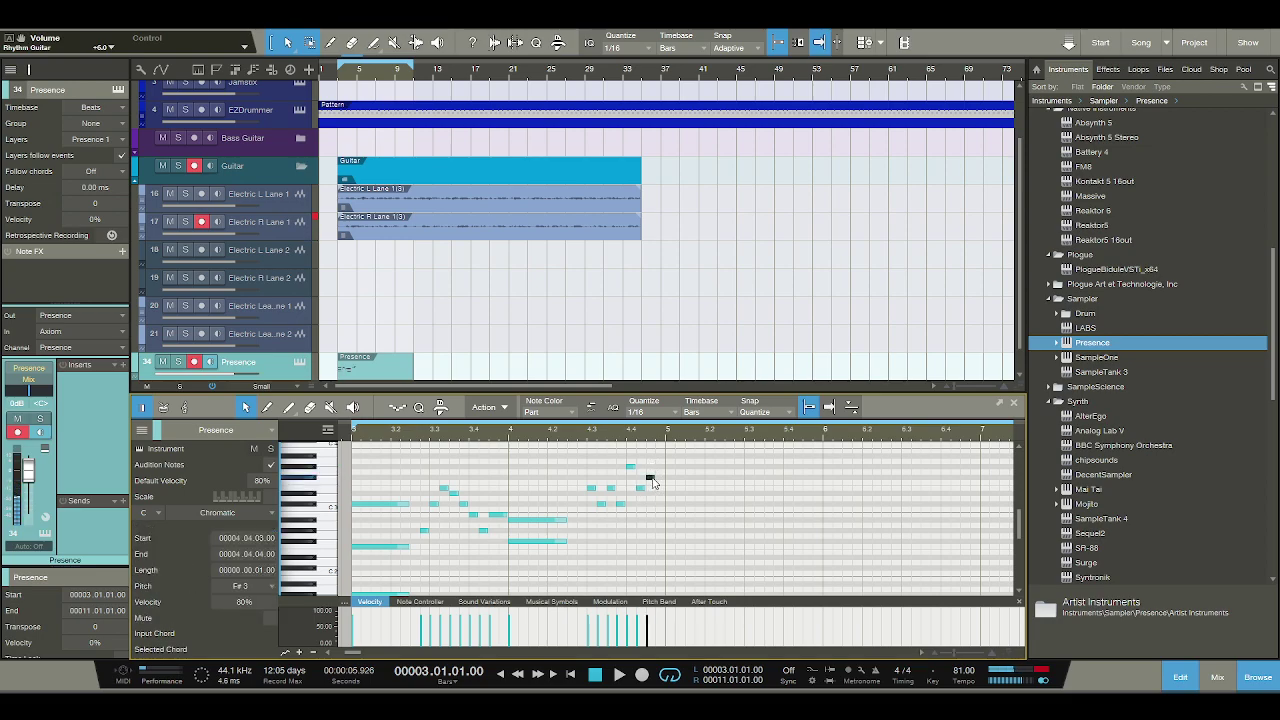
pyautogui.press('space')
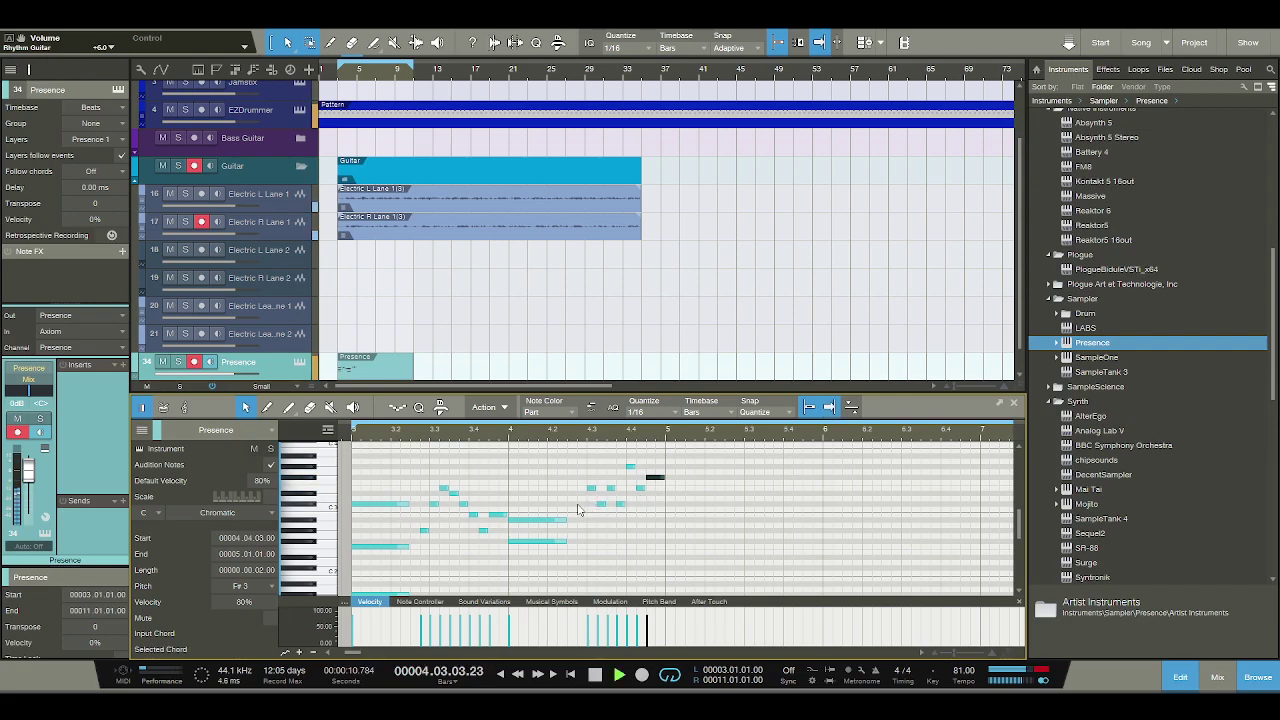
pyautogui.press('space')
# Lengthen the G#3 at 4.4.1 to an eighth note and remove the E3 at 4.4.2.
pyautogui.click(637, 466)
pyautogui.click(641, 489)
pyautogui.press('Right')
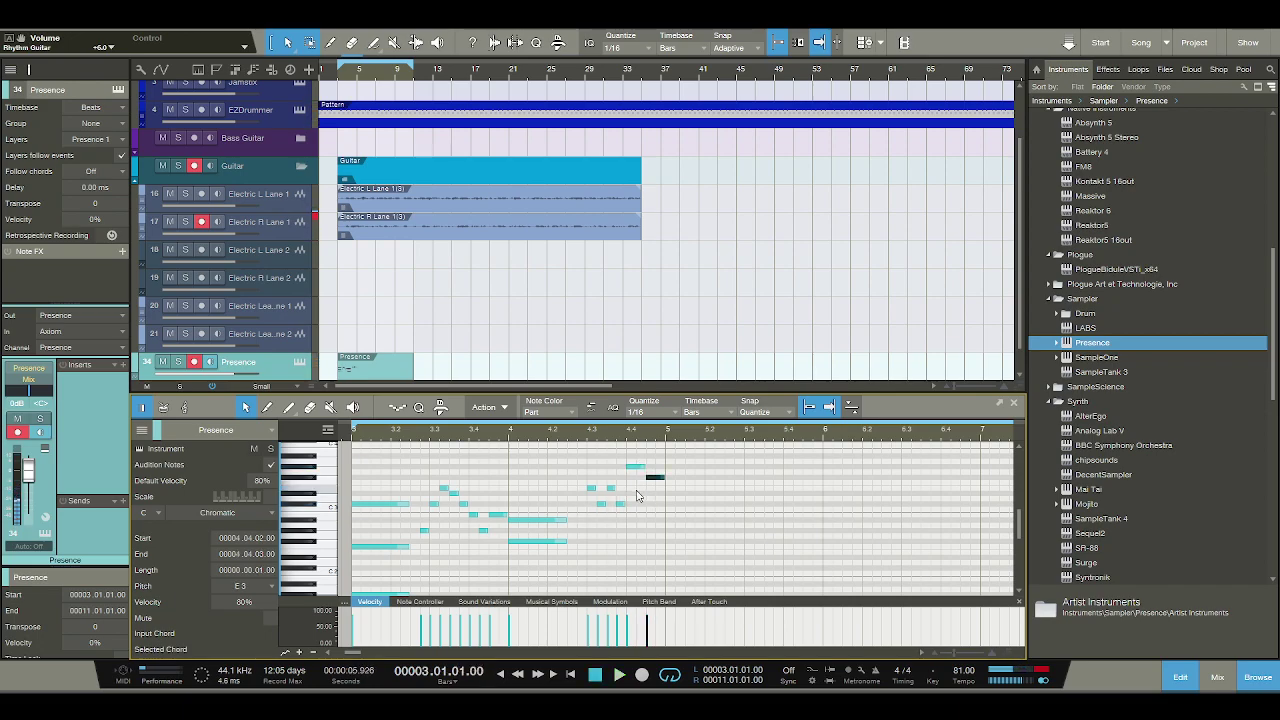
# Add eighth-note harmonies B3 and A#3 above the G#3 and F#3 in the last beat of bar 4 and listen to them.
pyautogui.scroll(1, 600, 485)
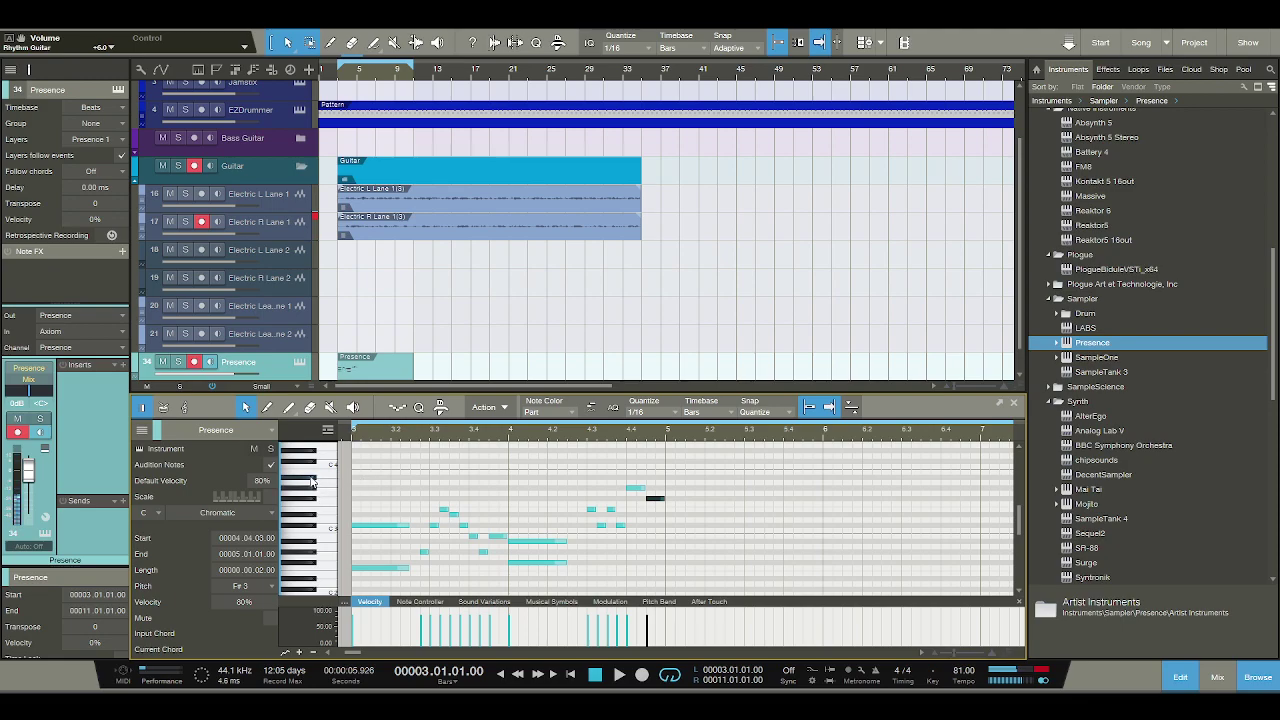
pyautogui.click(630, 486)
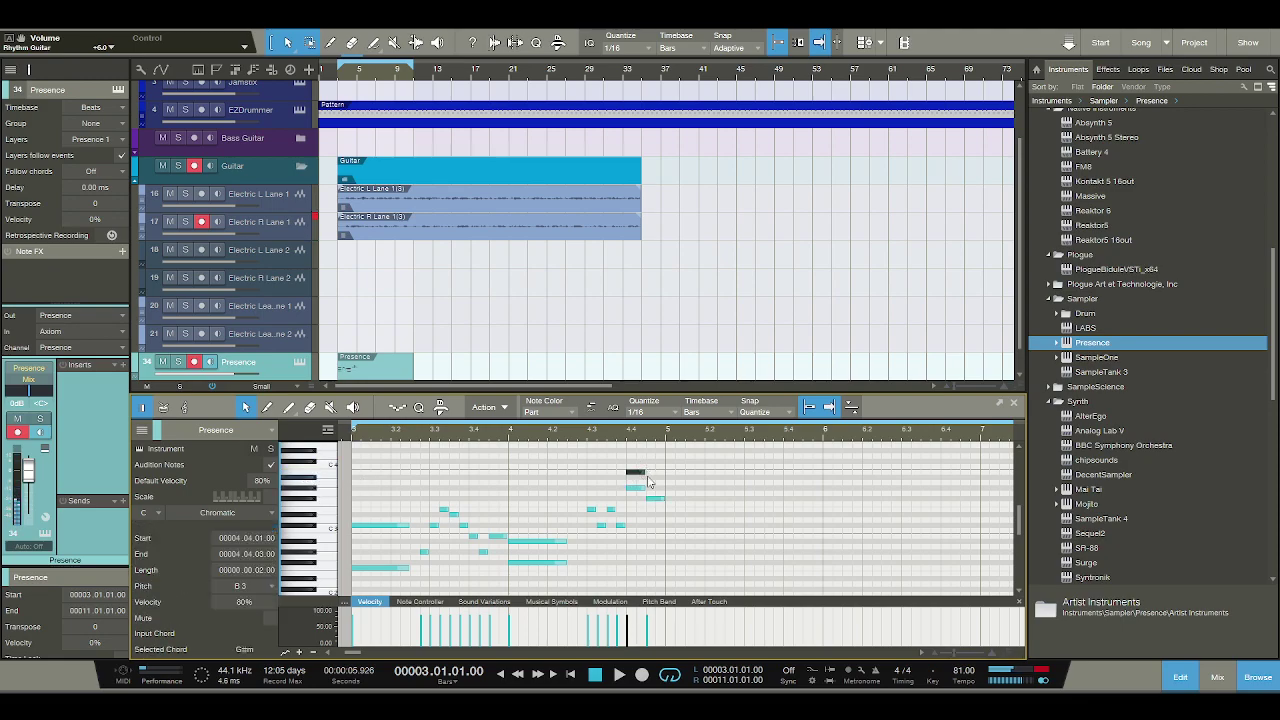
pyautogui.press('Right')
pyautogui.click(632, 474)
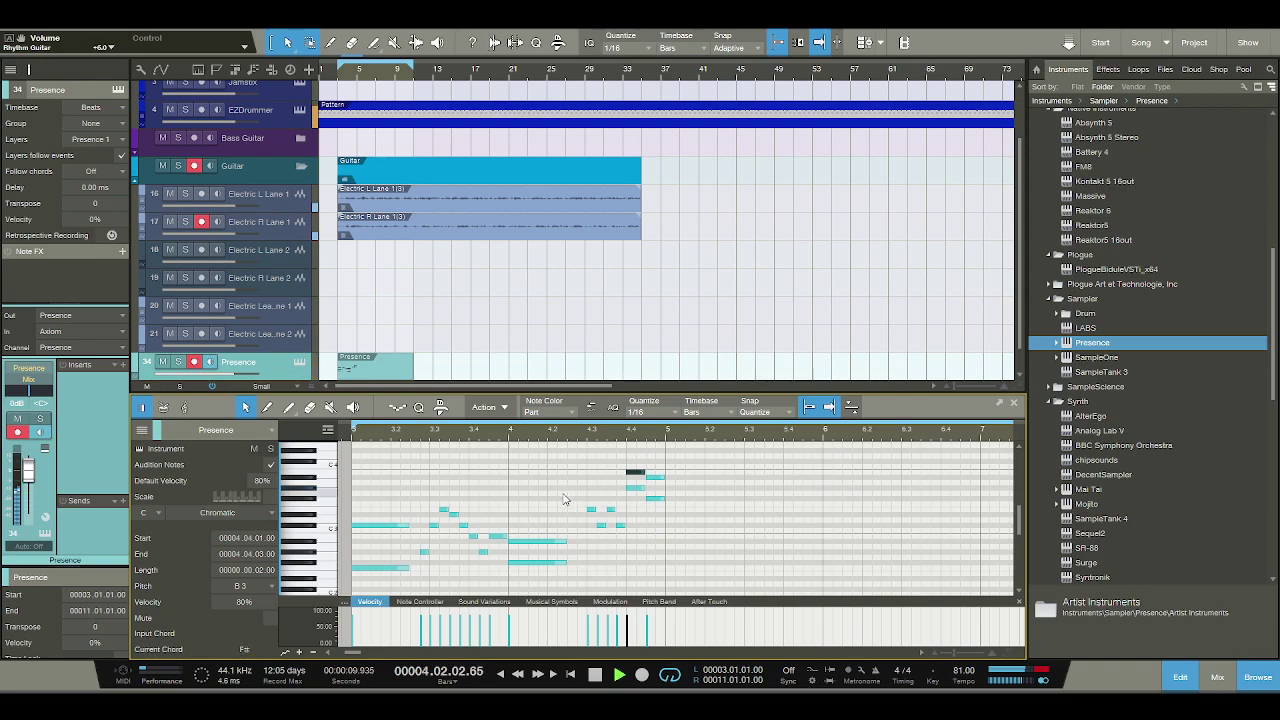
pyautogui.press('space')
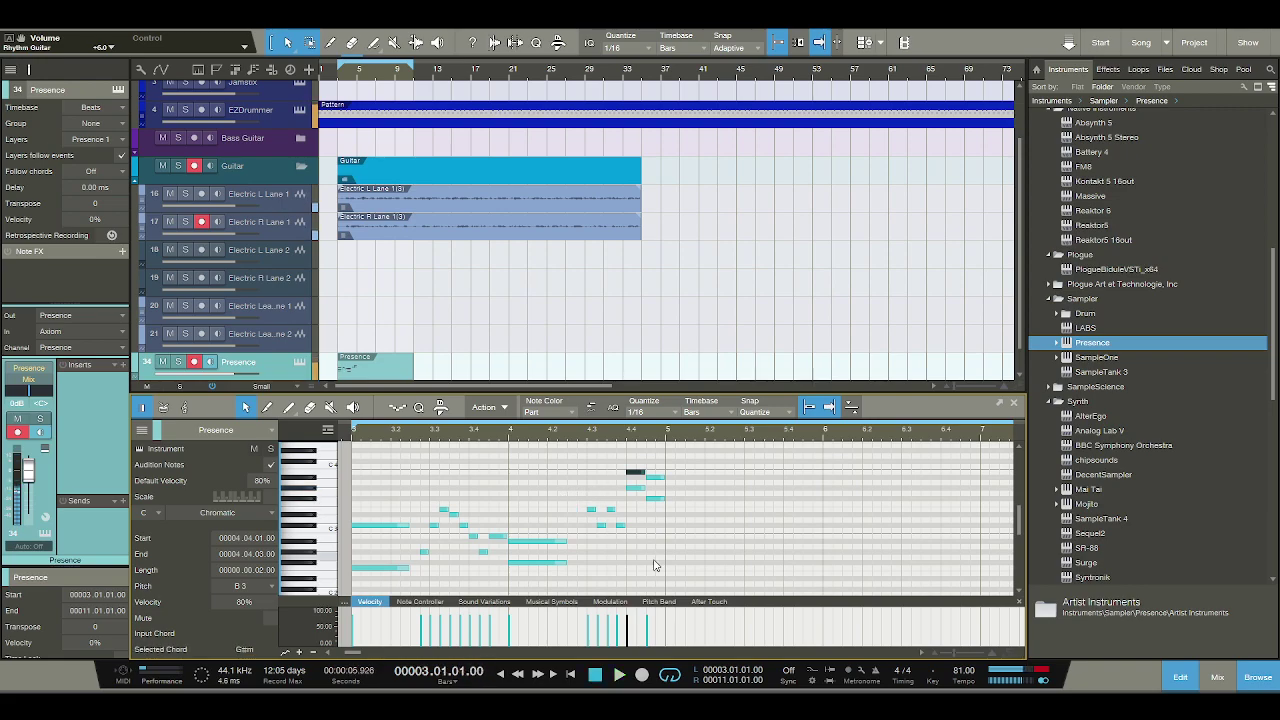
# Add an E3 note at the start of bar 5, one and a half beats long.
pyautogui.scroll(-1, 673, 521)
pyautogui.scroll(-2, 673, 521)
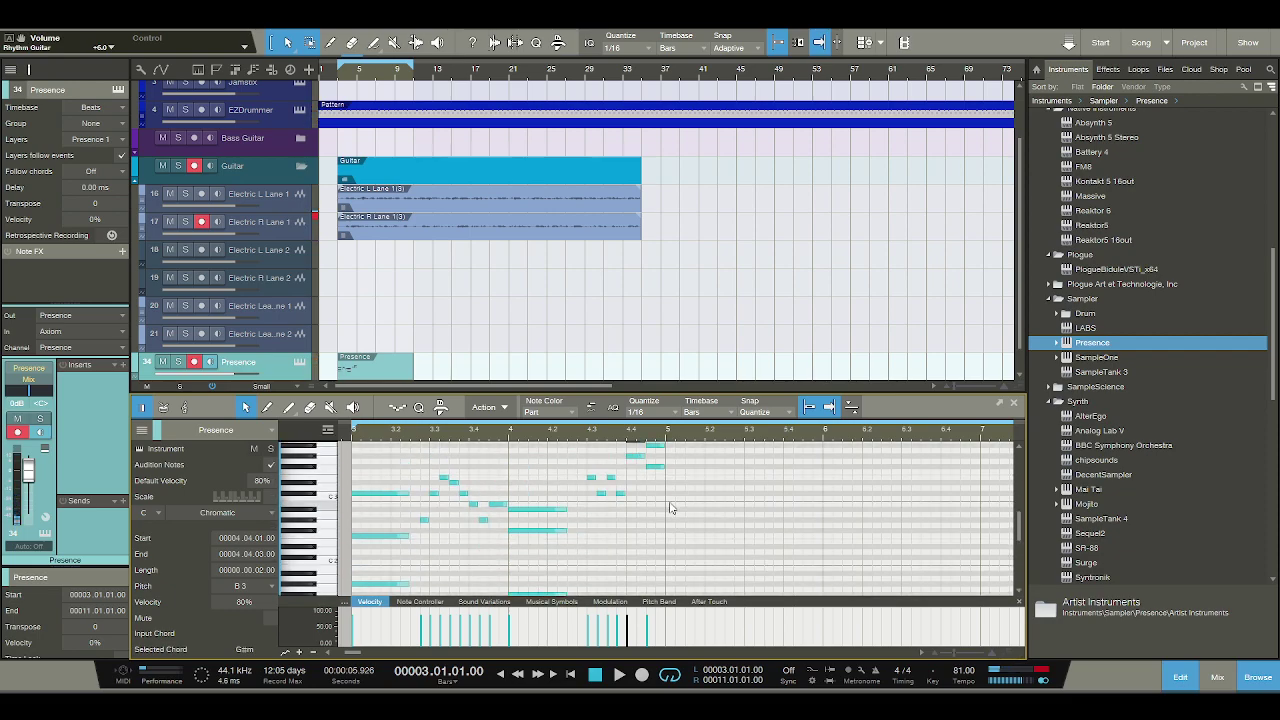
pyautogui.click(670, 494)
pyautogui.moveTo(670, 496); pyautogui.dragTo(725, 477)
# Try low B1 and A#1 notes at the start of bar 5 beneath the E3.
pyautogui.scroll(-2, 677, 517)
pyautogui.click(669, 535)
pyautogui.click(669, 536)
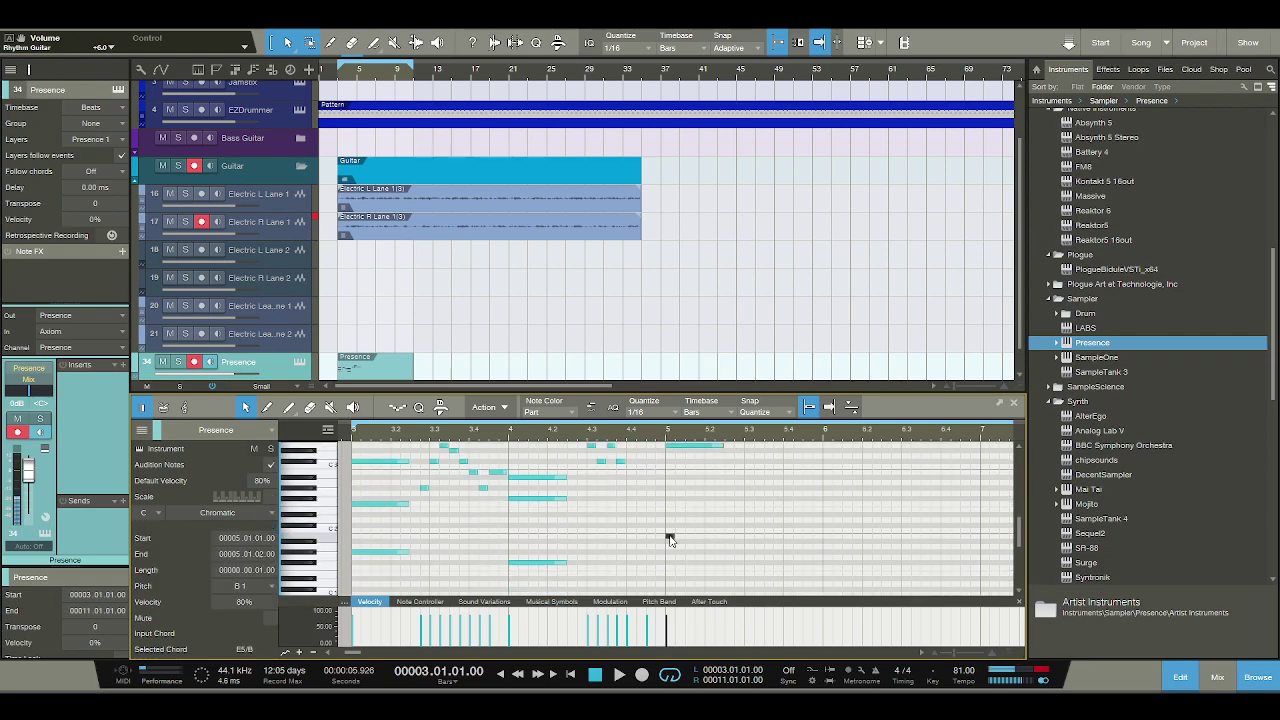
pyautogui.moveTo(672, 548); pyautogui.dragTo(671, 545)
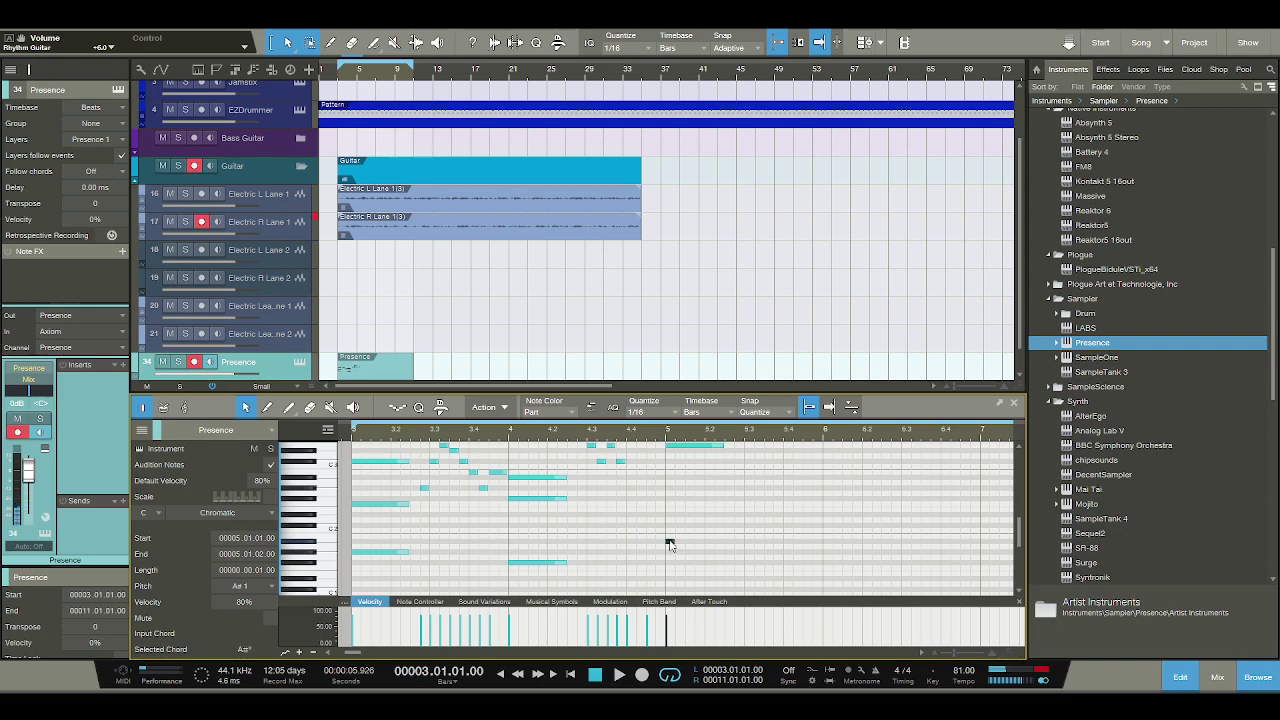
pyautogui.click(665, 545)
pyautogui.click(670, 541)
pyautogui.hotkey('ctrl', 'z')
# Play the part back and add a one-and-a-half-beat G#3 above the E3 at the start of bar 5.
pyautogui.scroll(2, 676, 545)
pyautogui.scroll(1, 676, 545)
pyautogui.press('space')
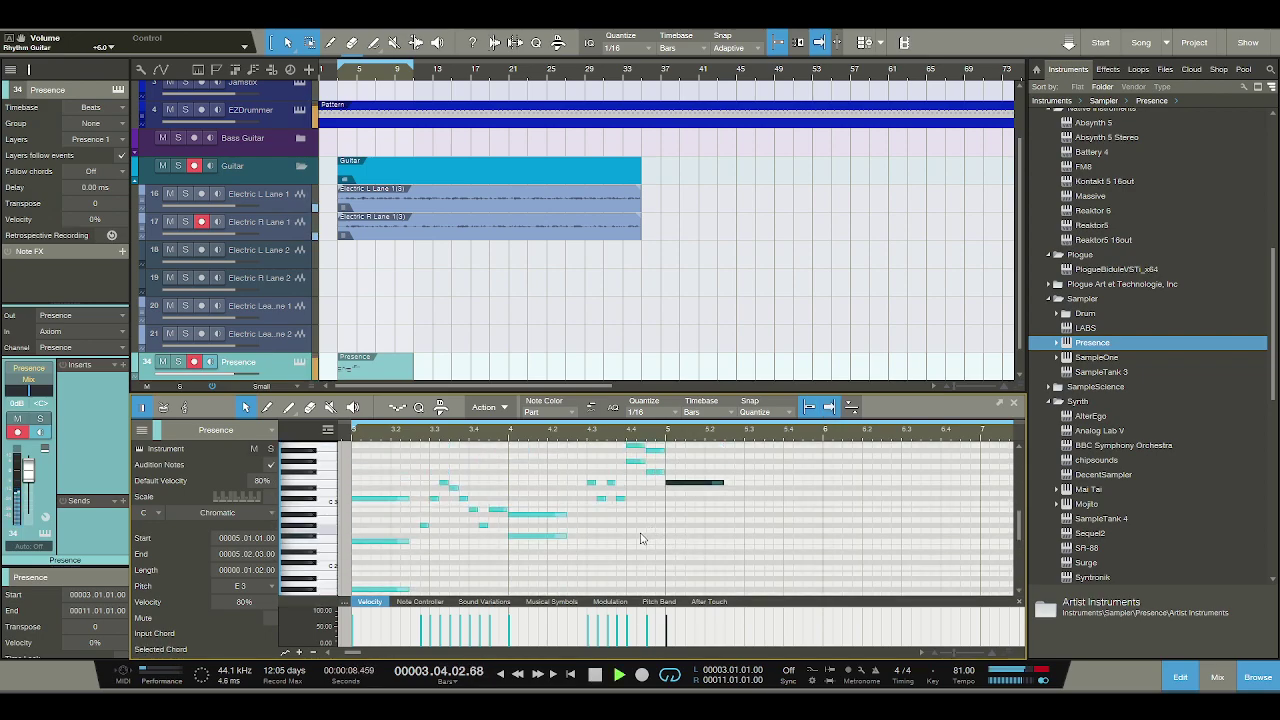
pyautogui.scroll(2, 640, 538)
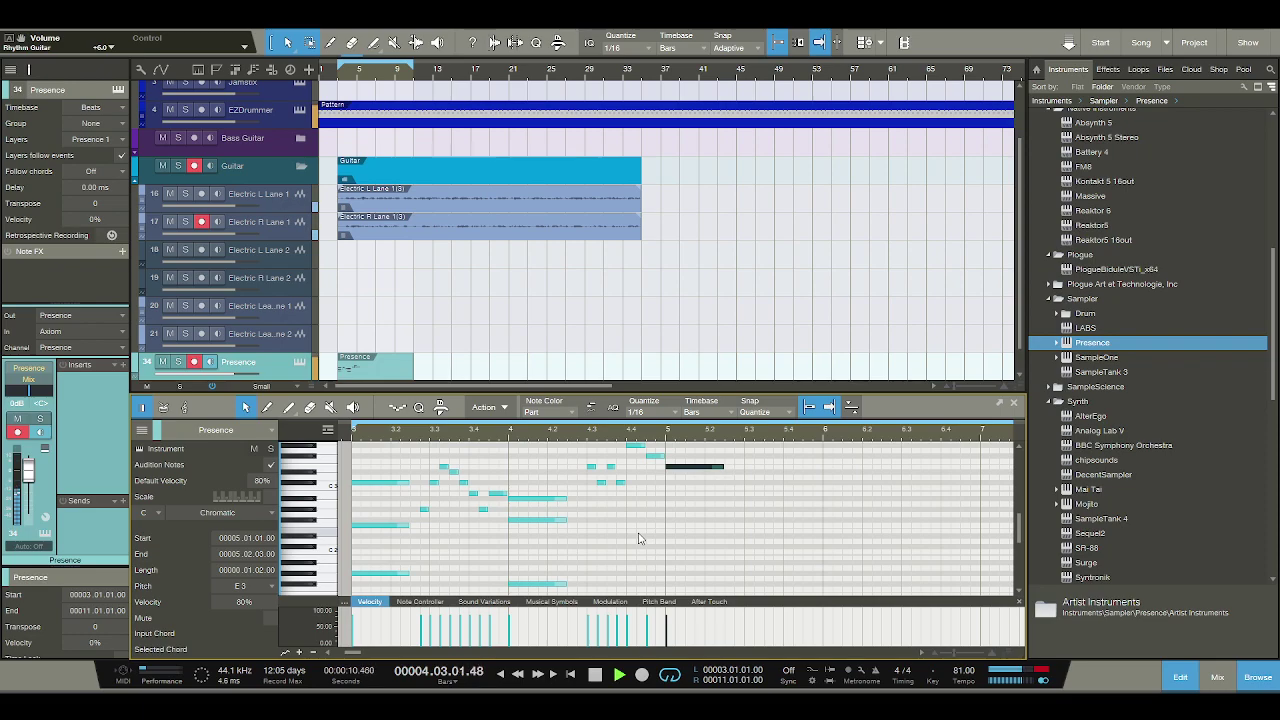
pyautogui.press('space')
pyautogui.click(669, 478)
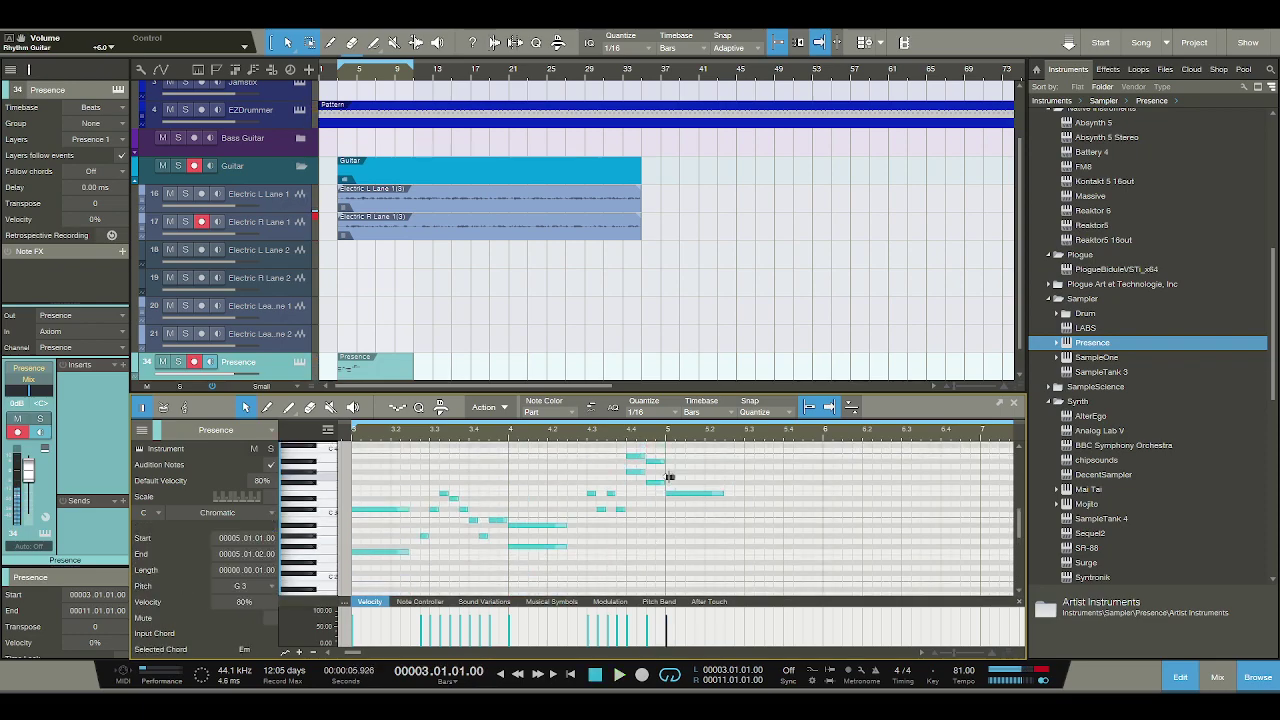
pyautogui.moveTo(670, 481); pyautogui.dragTo(724, 472)
# Add a C#2 bass note of one and a half beats to the bar 5 chord and play it back.
pyautogui.scroll(-2, 692, 506)
pyautogui.scroll(-2, 692, 506)
pyautogui.click(669, 541)
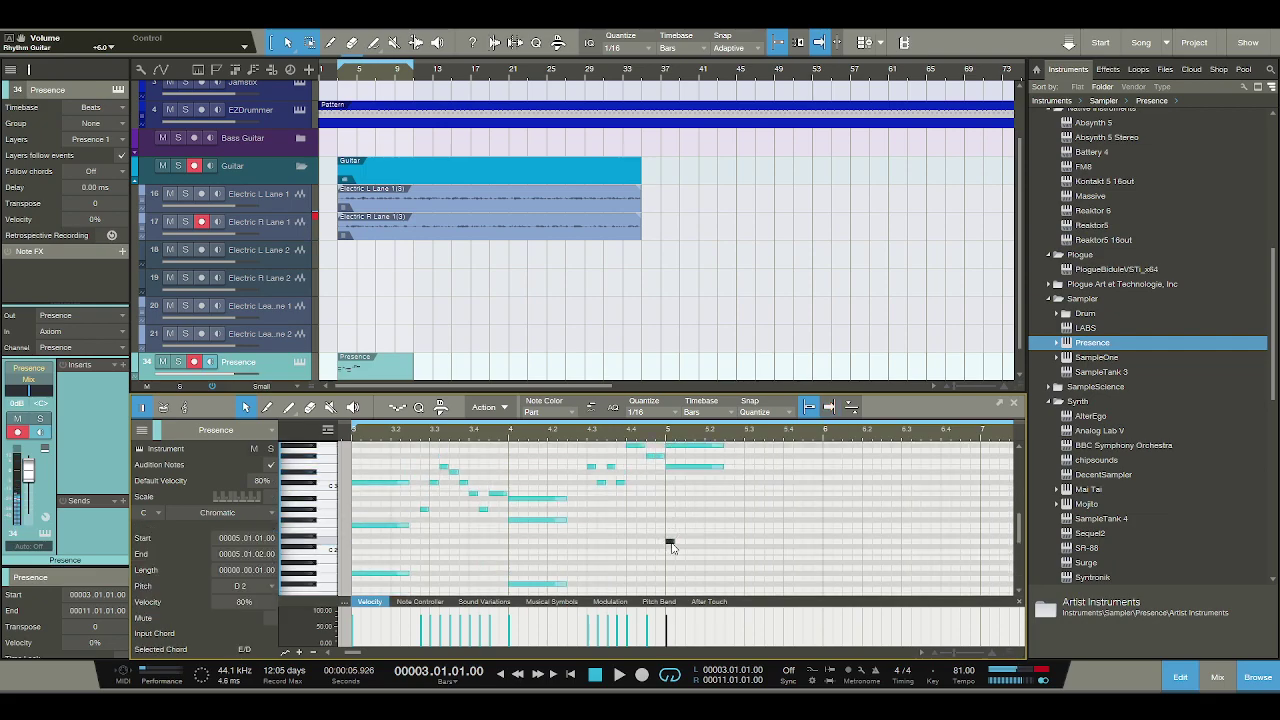
pyautogui.moveTo(673, 555); pyautogui.dragTo(714, 546)
pyautogui.press('space')
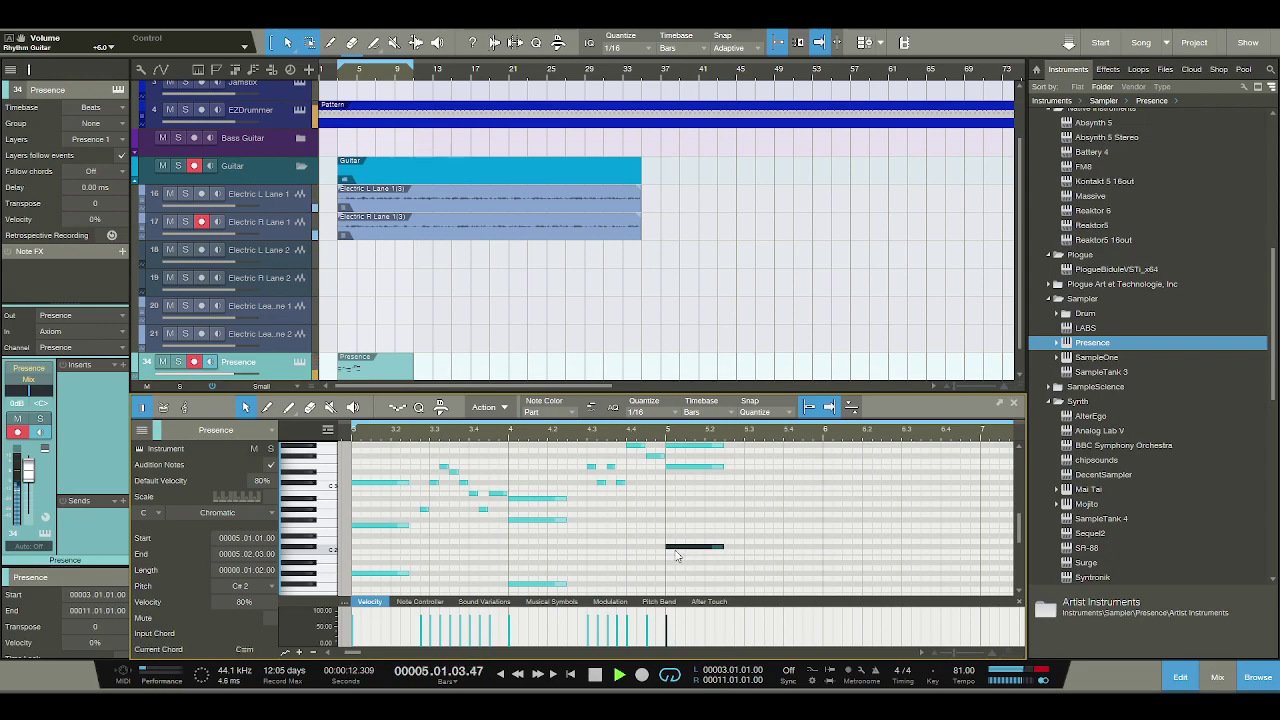
pyautogui.press('space')
# Add a G#2 note of one and a half beats to the bar 5 chord and listen to the passage.
pyautogui.click(668, 524)
pyautogui.moveTo(668, 524); pyautogui.dragTo(723, 510)
pyautogui.press('space')
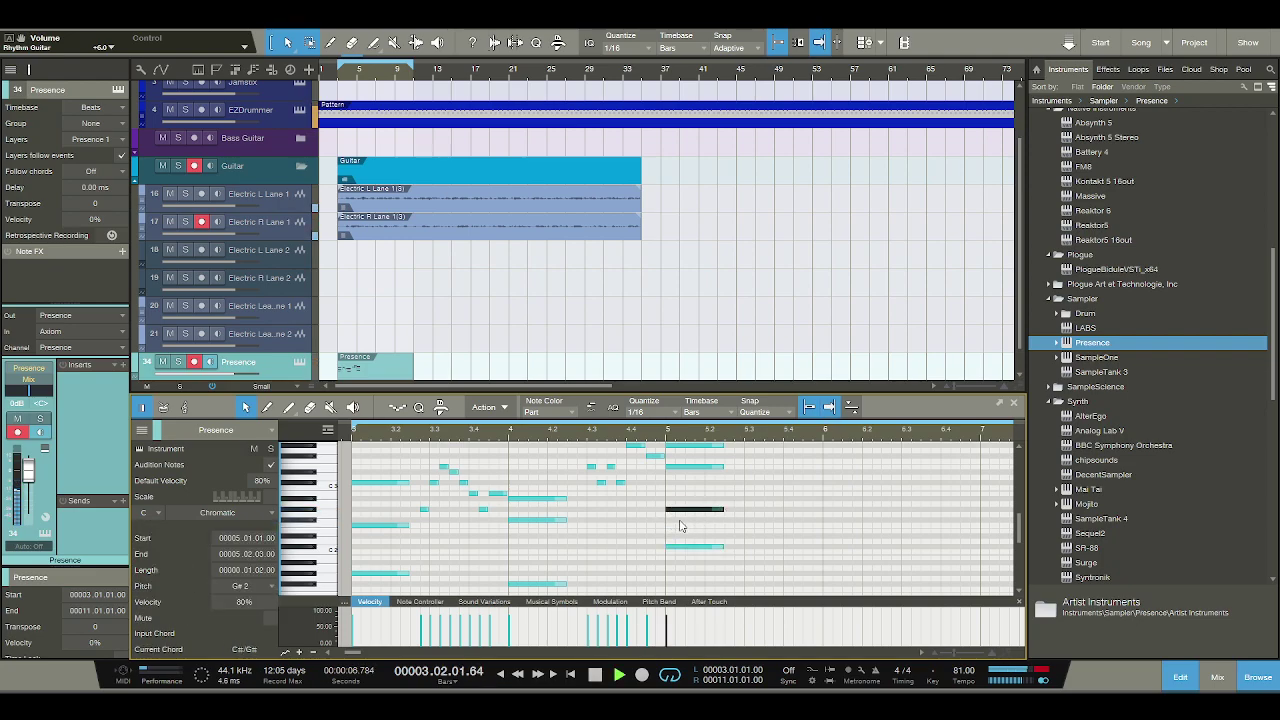
pyautogui.scroll(1, 665, 530)
pyautogui.scroll(1, 665, 530)
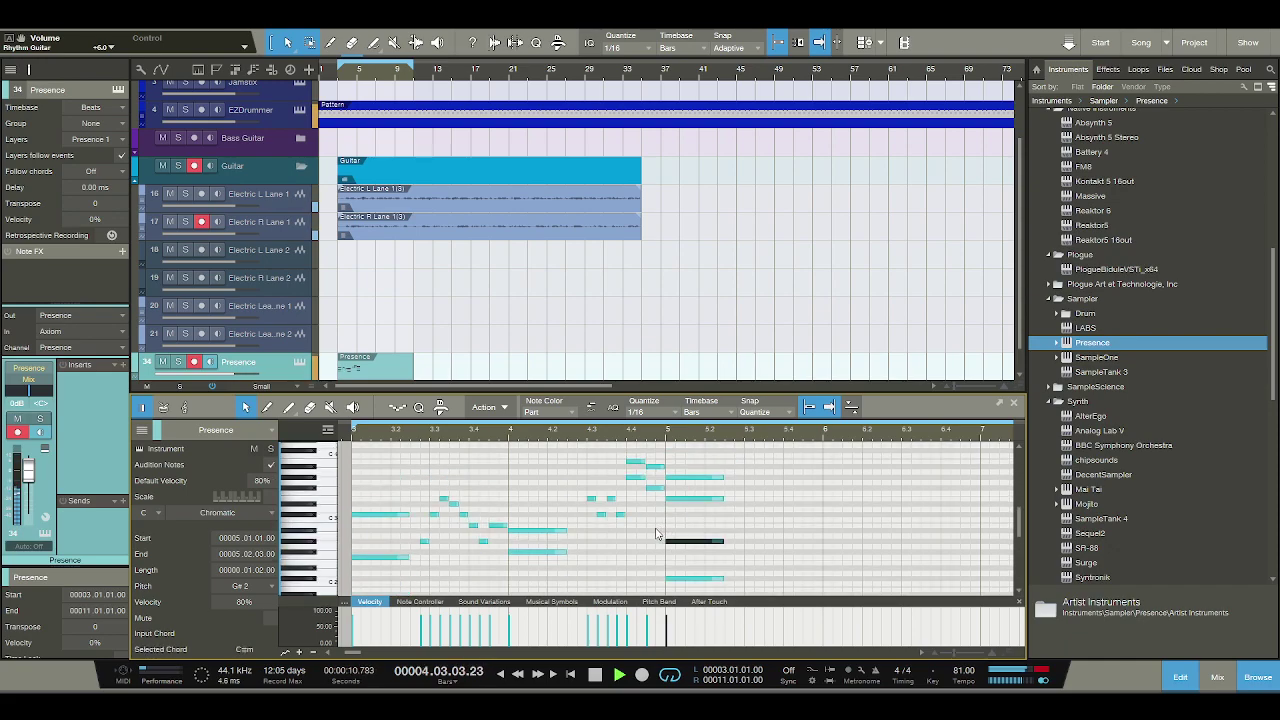
pyautogui.press('space')
pyautogui.scroll(-2, 714, 534)
pyautogui.scroll(1, 730, 532)
pyautogui.scroll(1, 733, 533)
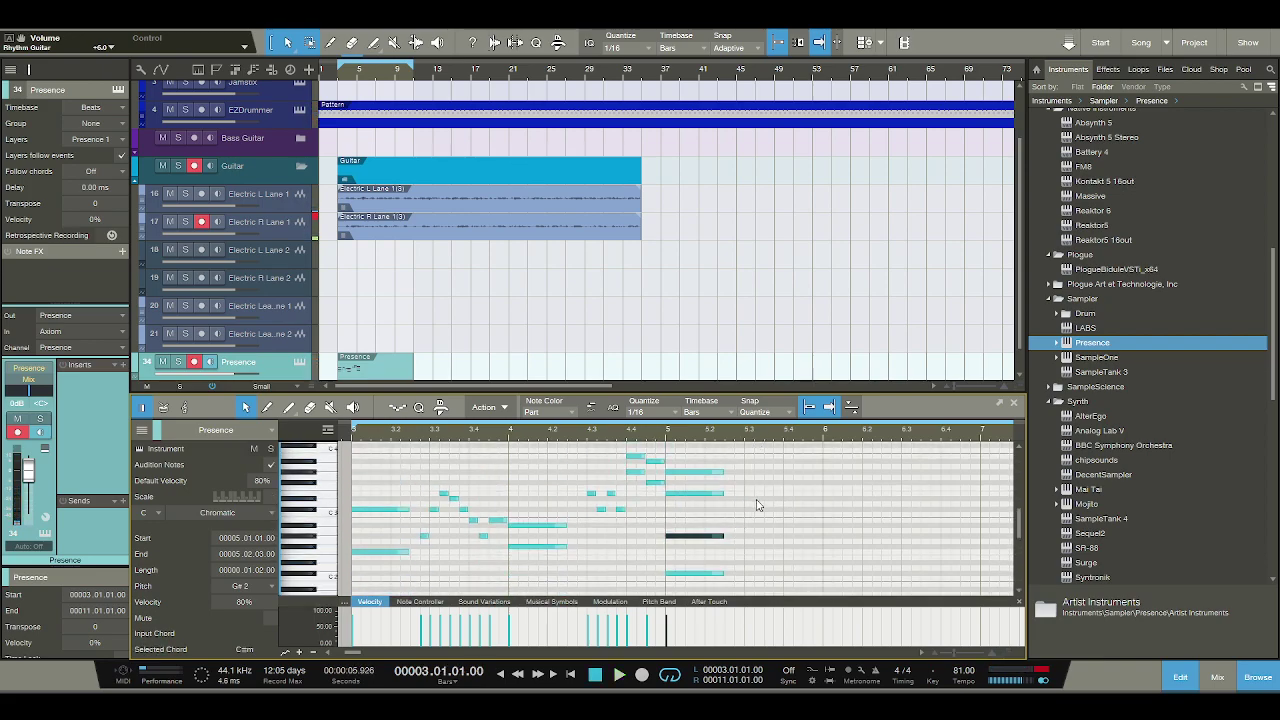
# Enter a rising melody of sixteenths from position 5.3.1: G#2, B2, D#3 and F#3.
pyautogui.click(749, 534)
pyautogui.click(748, 531)
pyautogui.click(756, 521)
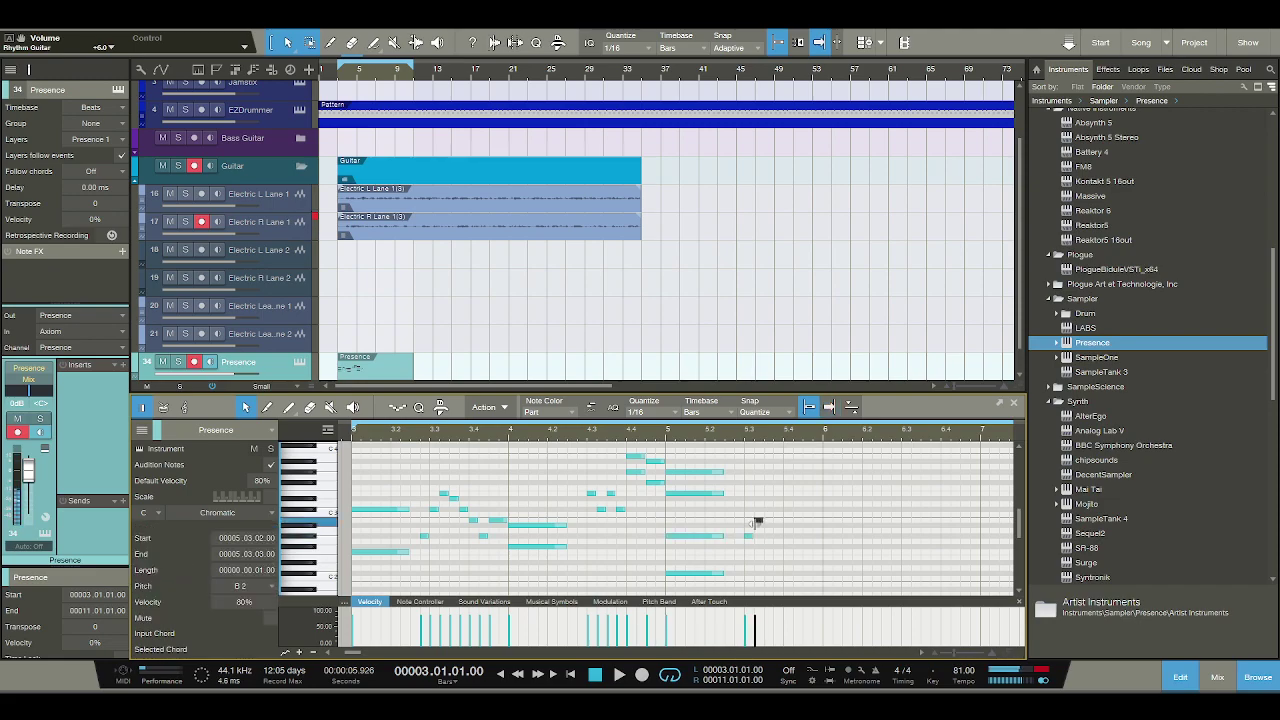
pyautogui.click(768, 501)
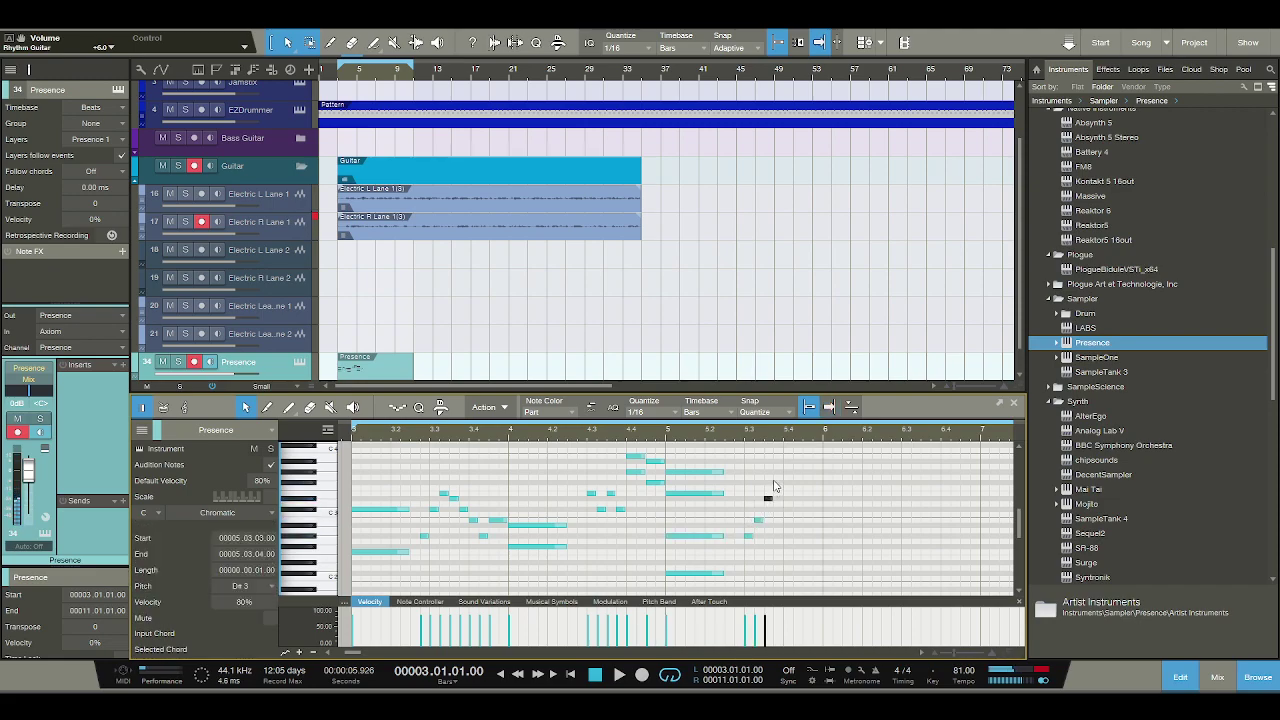
pyautogui.click(778, 482)
# Finish the bar 5 melody from position 5.4.1 with sixteenths B3 and G#3 and an eighth-note F#3.
pyautogui.click(787, 463)
pyautogui.moveTo(789, 463); pyautogui.dragTo(789, 457)
pyautogui.click(797, 472)
pyautogui.click(807, 484)
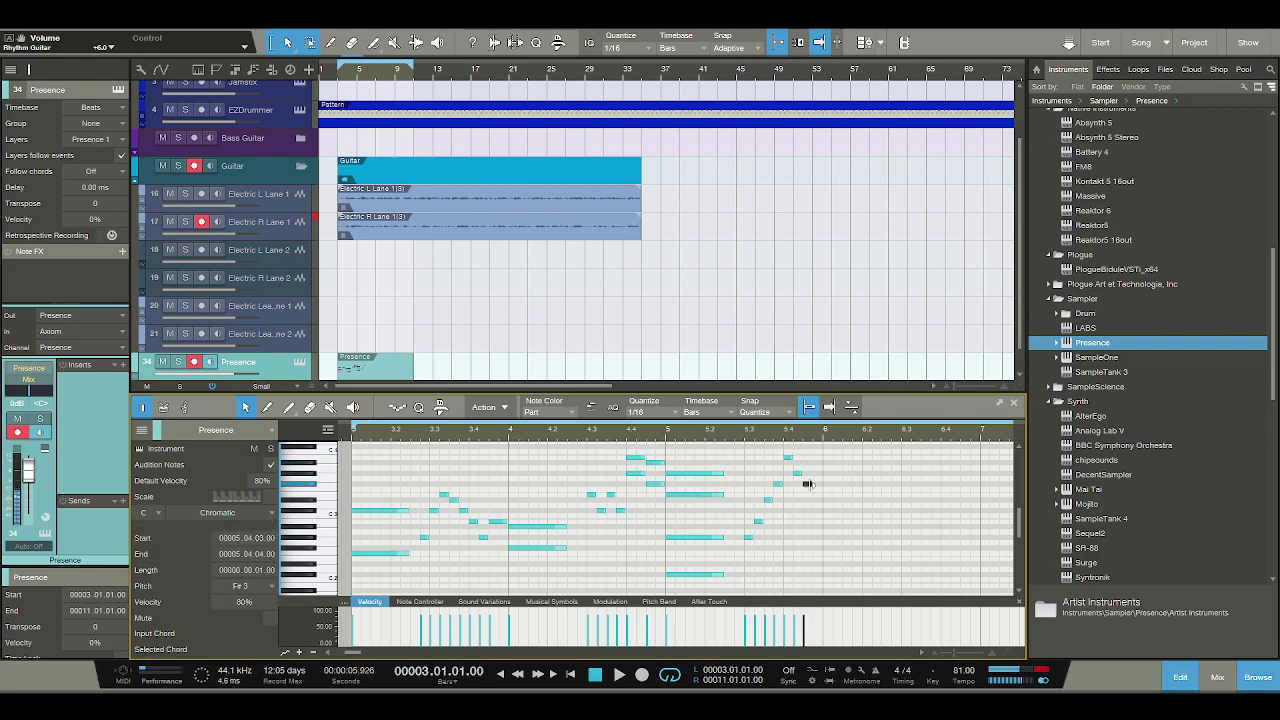
pyautogui.moveTo(815, 484); pyautogui.dragTo(824, 484)
# Play the part back through bar 5 and check the C#2 and G#2 notes of its chord.
pyautogui.press('space')
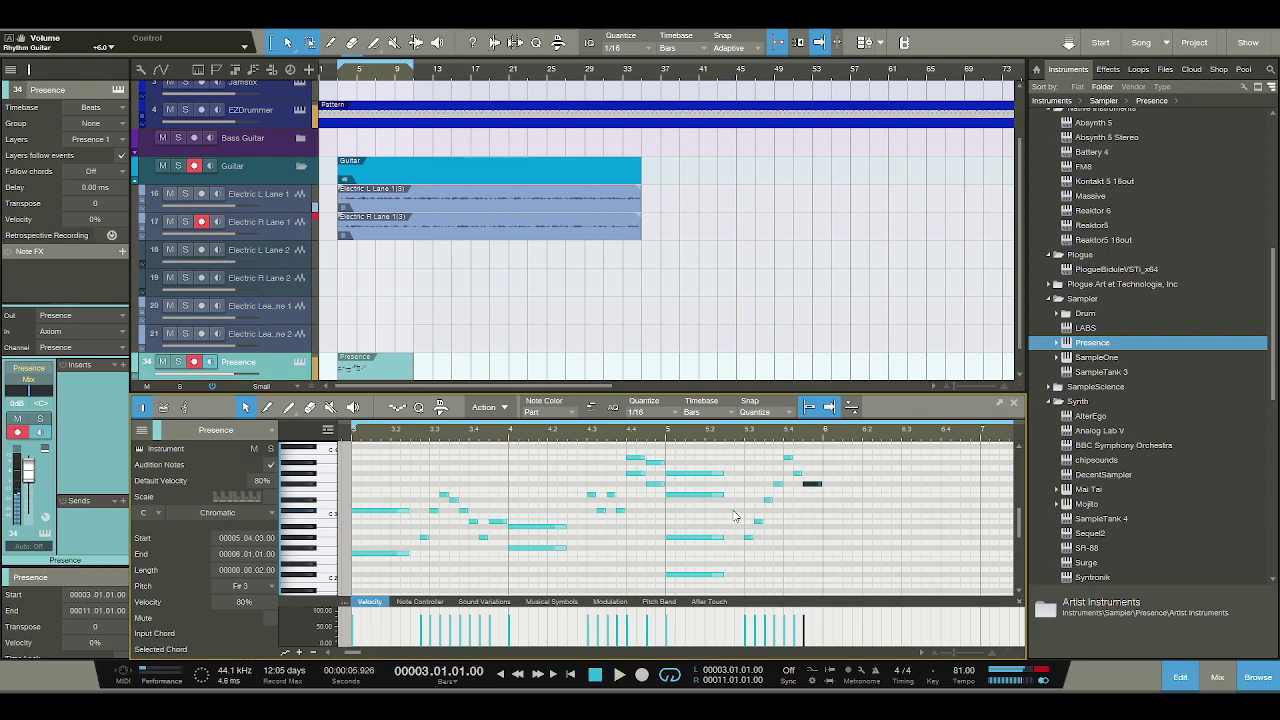
pyautogui.scroll(-3, 735, 516)
pyautogui.press('space')
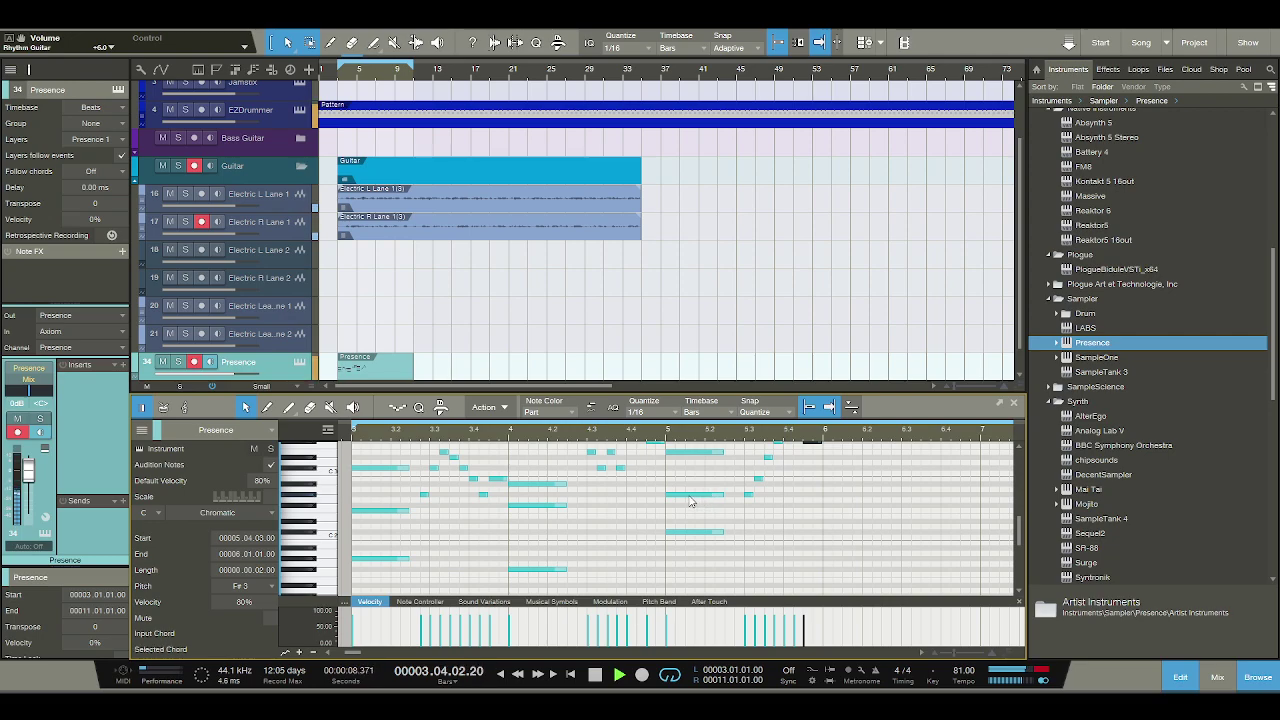
pyautogui.scroll(3, 630, 515)
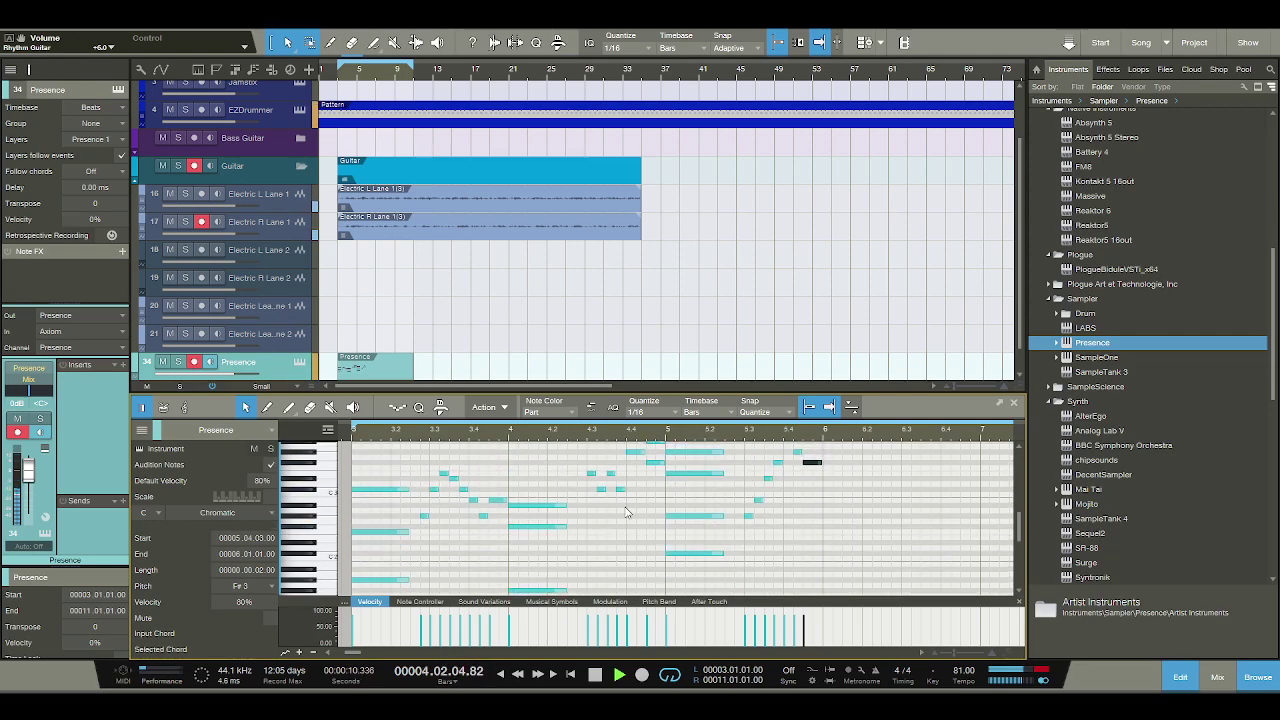
pyautogui.scroll(1, 638, 524)
pyautogui.scroll(-4, 641, 527)
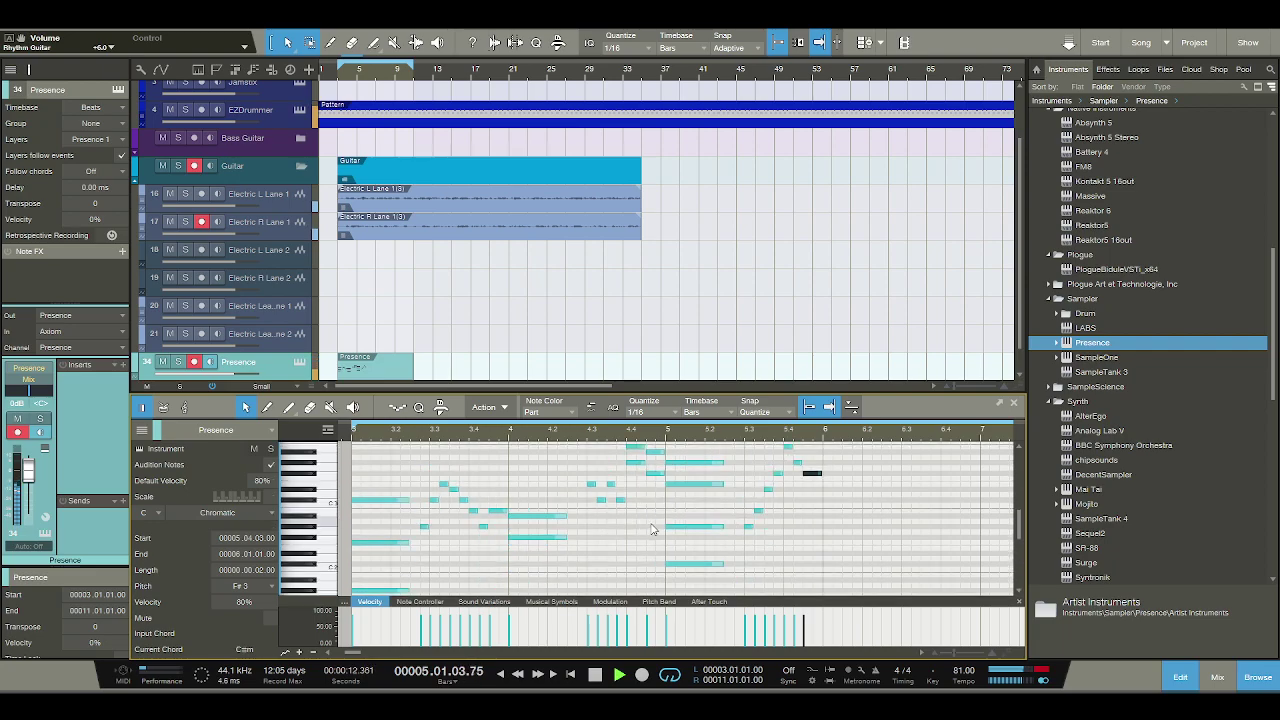
pyautogui.press('space')
pyautogui.click(680, 542)
pyautogui.click(680, 507)
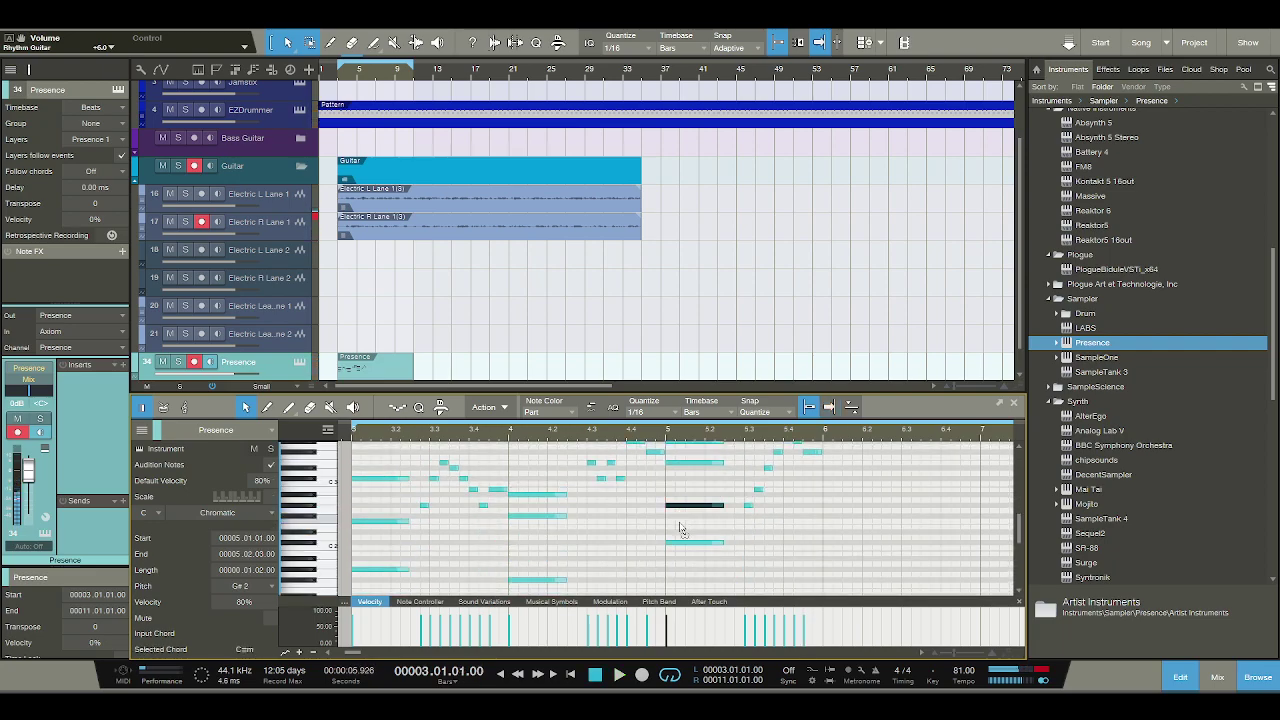
# Lower the G#2 note of the bar 5 chord to E2 and play the passage back.
pyautogui.press('Down')
pyautogui.press('Down')
pyautogui.press('Down')
pyautogui.press('Down')
pyautogui.press('space')
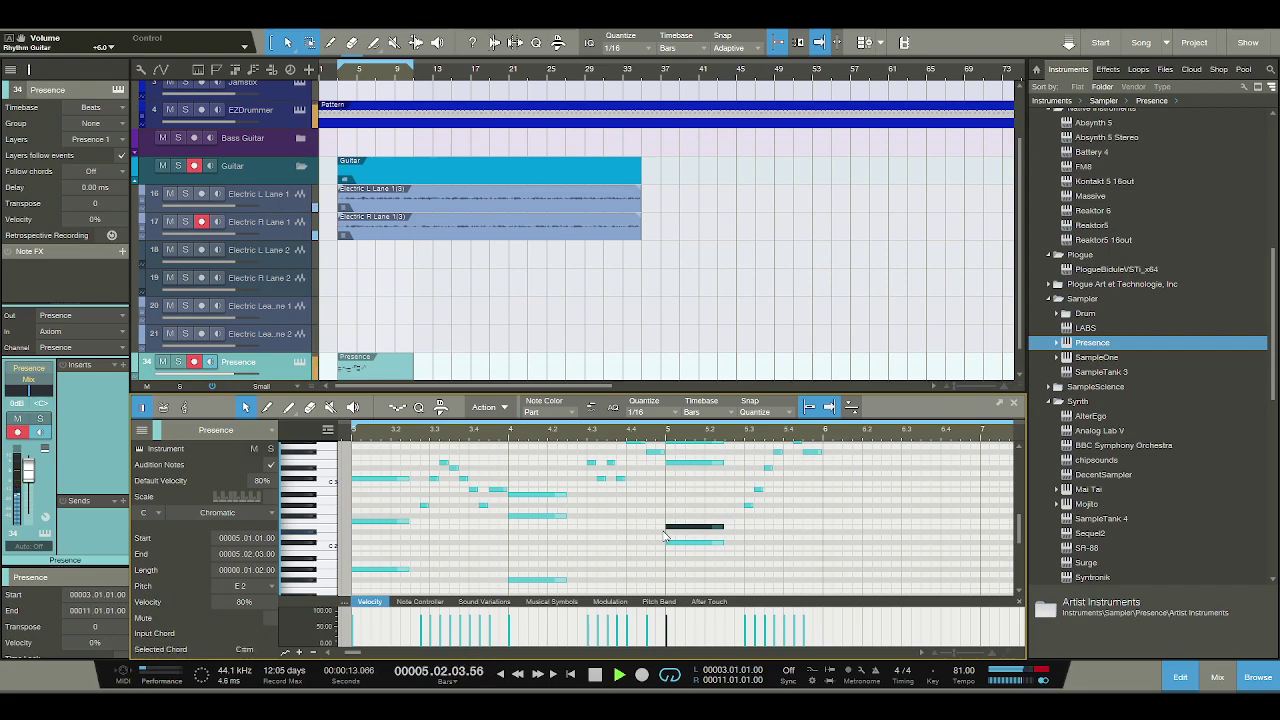
pyautogui.scroll(3, 720, 530)
pyautogui.press('space')
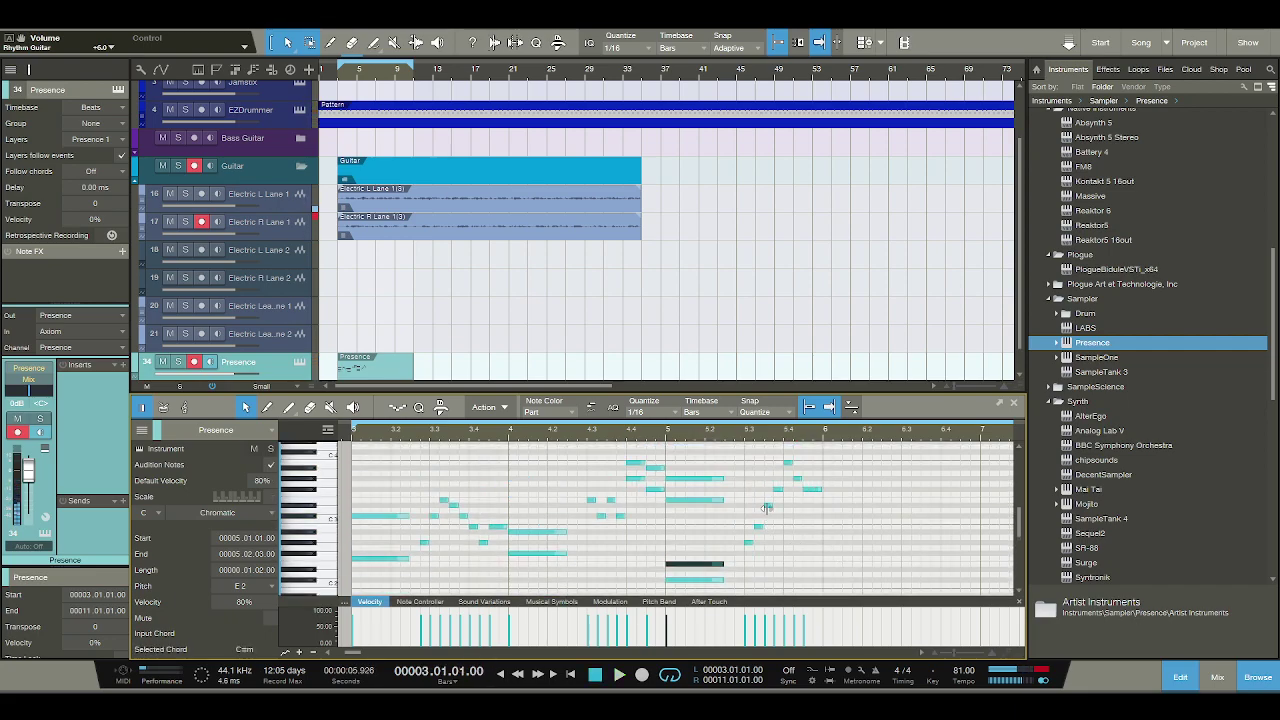
# Rework the bar 5 melody with sixteenths C#3, D#3, B3 and G#3 from 5.3.3 and an eighth-note F#3 at 5.4.3, and listen to it.
pyautogui.click(768, 514)
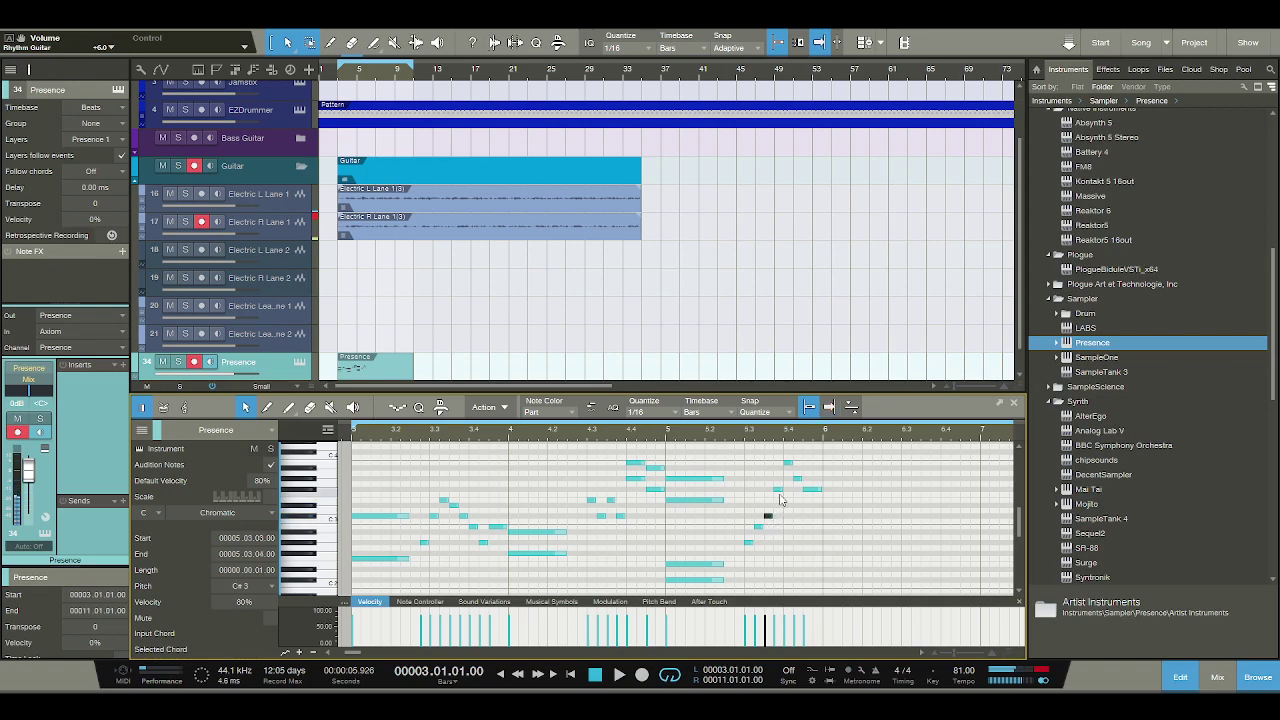
pyautogui.moveTo(779, 502); pyautogui.dragTo(778, 506)
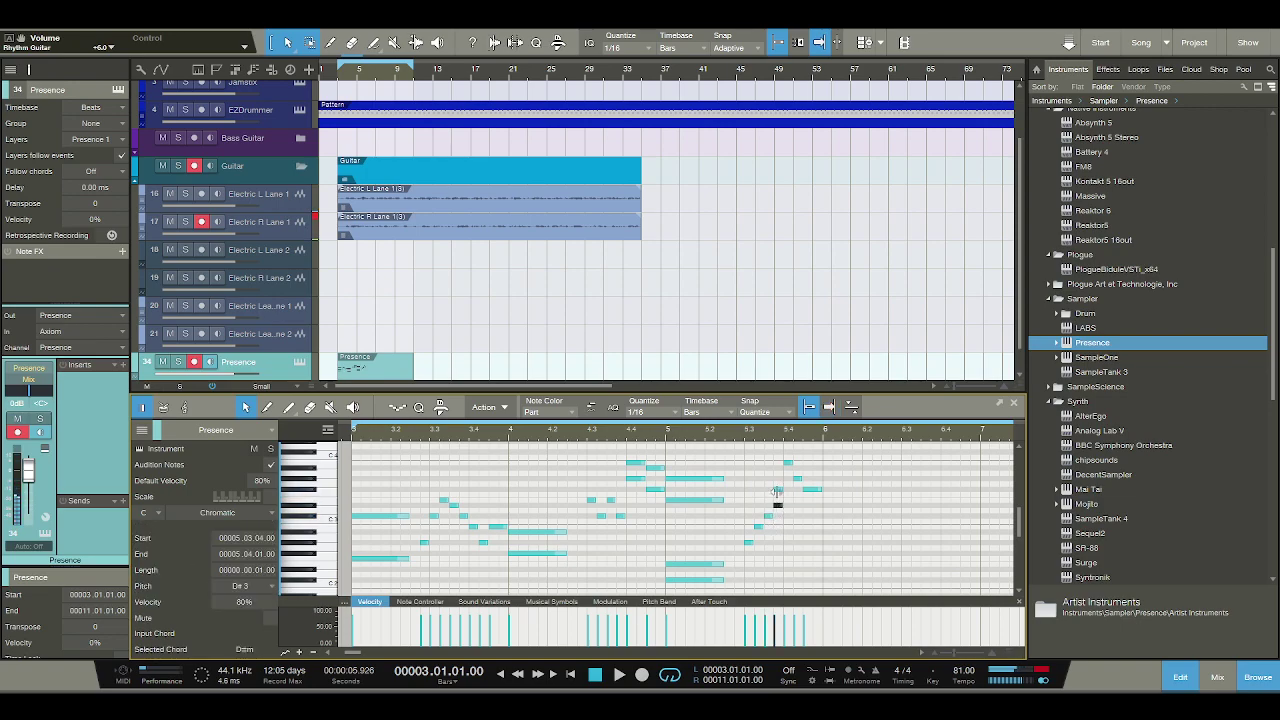
pyautogui.click(792, 480)
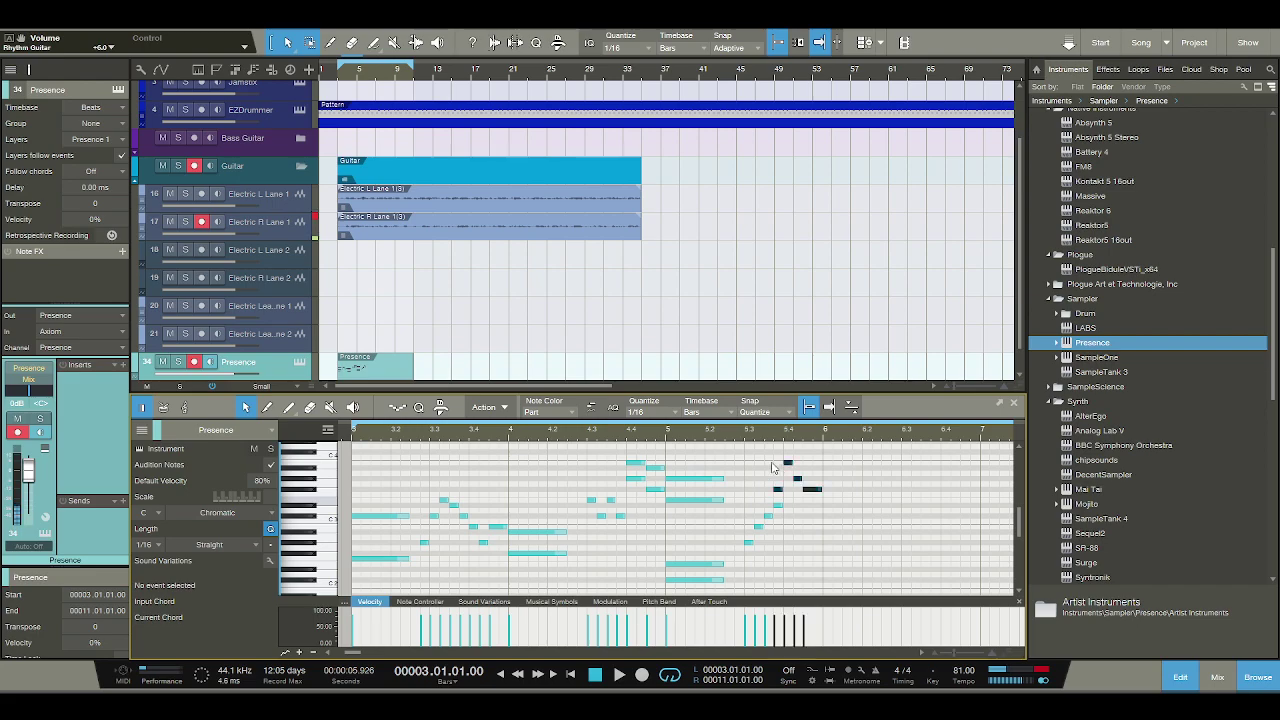
pyautogui.hotkey('ctrl', 'z')
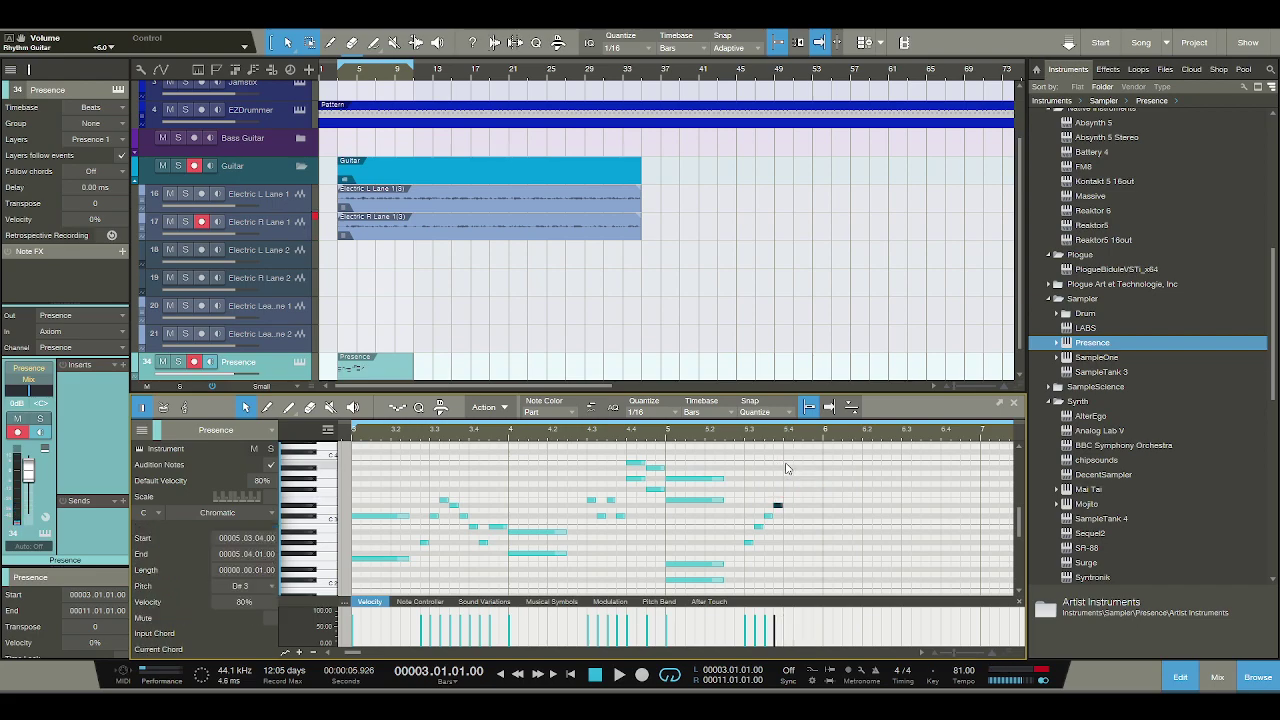
pyautogui.doubleClick(787, 464)
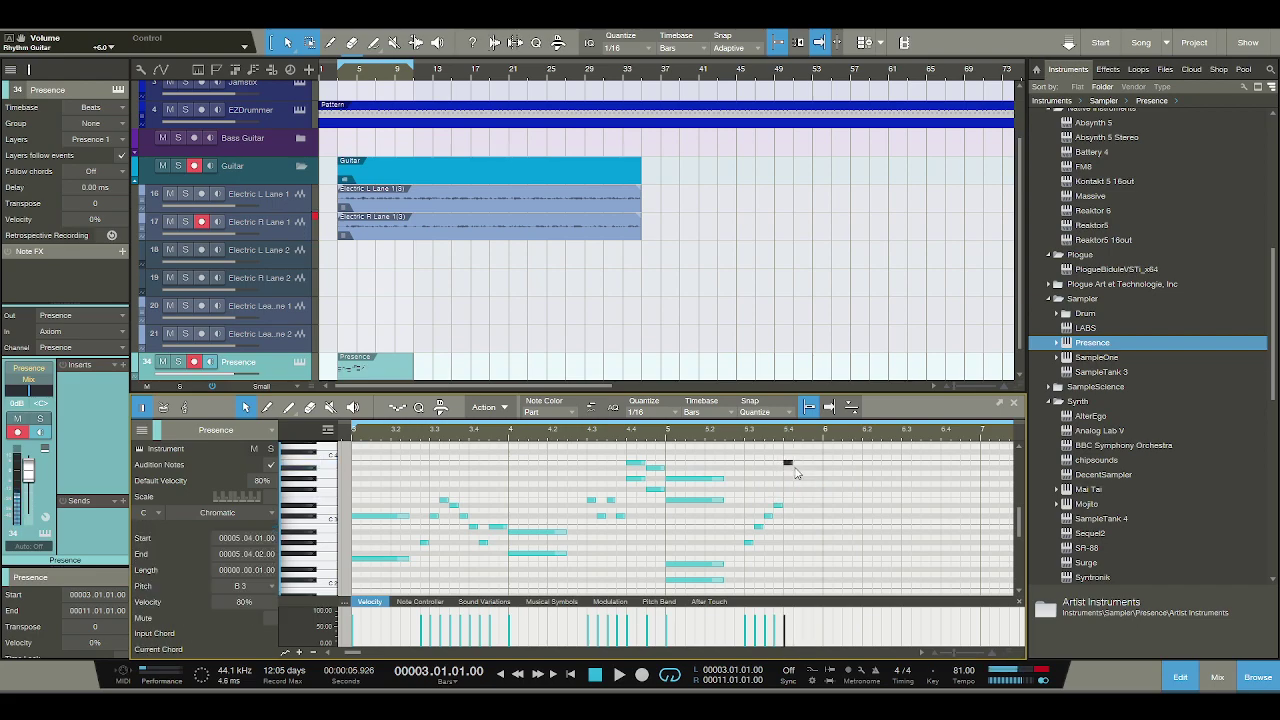
pyautogui.doubleClick(796, 479)
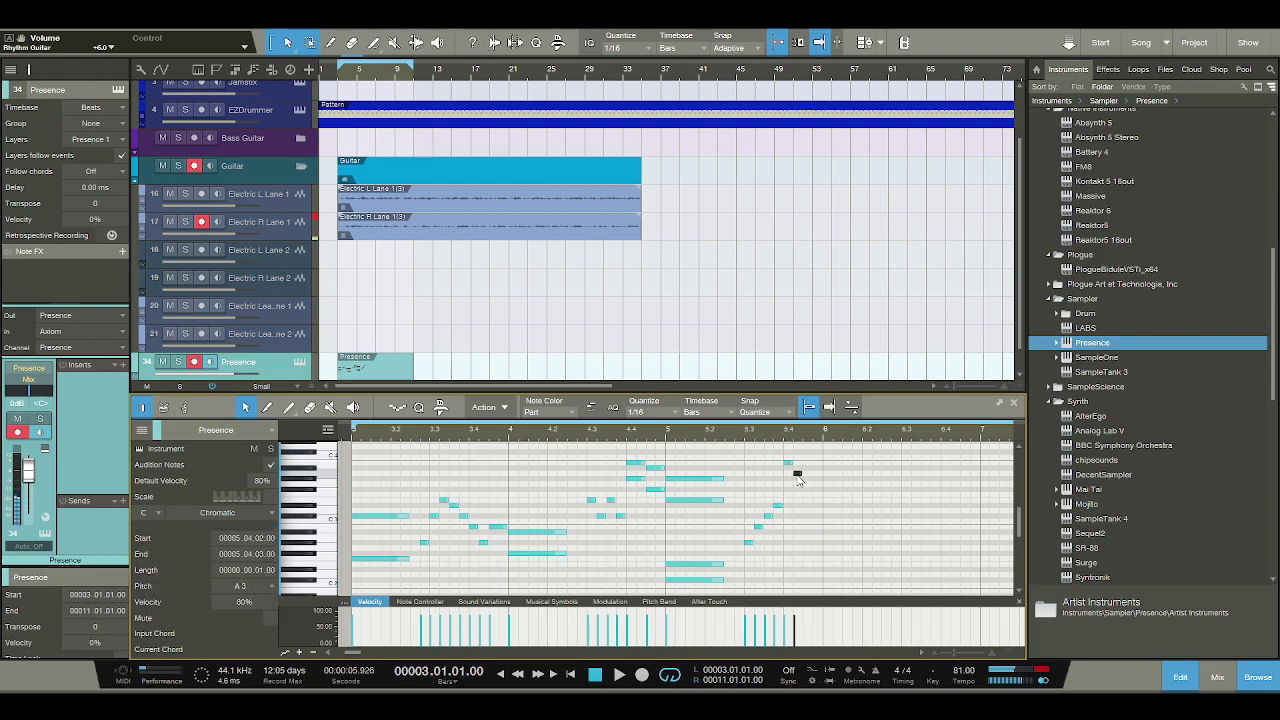
pyautogui.doubleClick(806, 491)
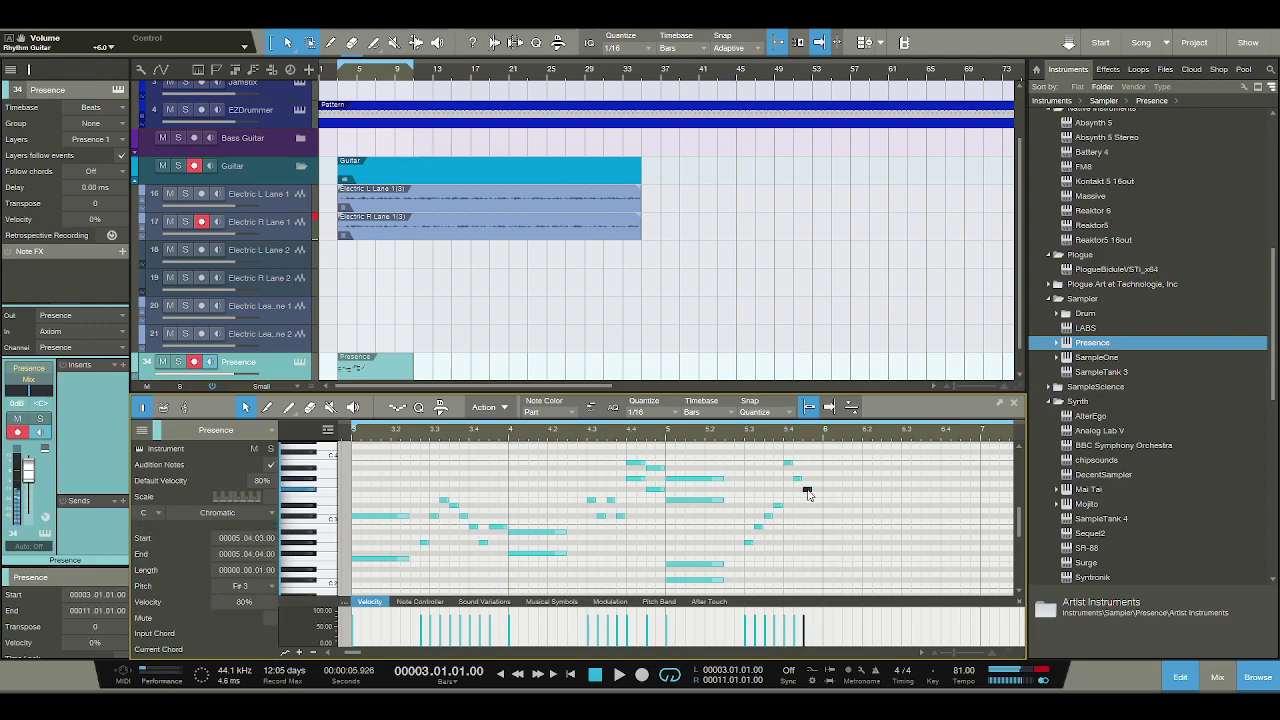
pyautogui.press('space')
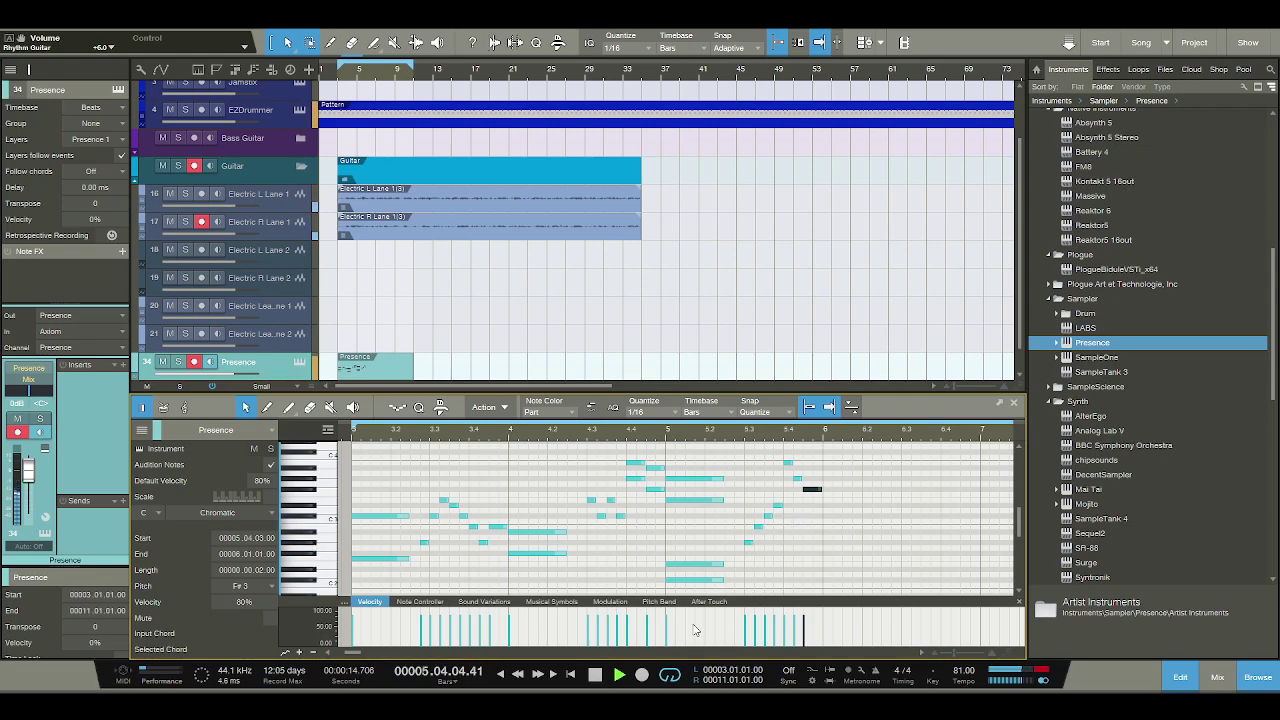
pyautogui.press('space')
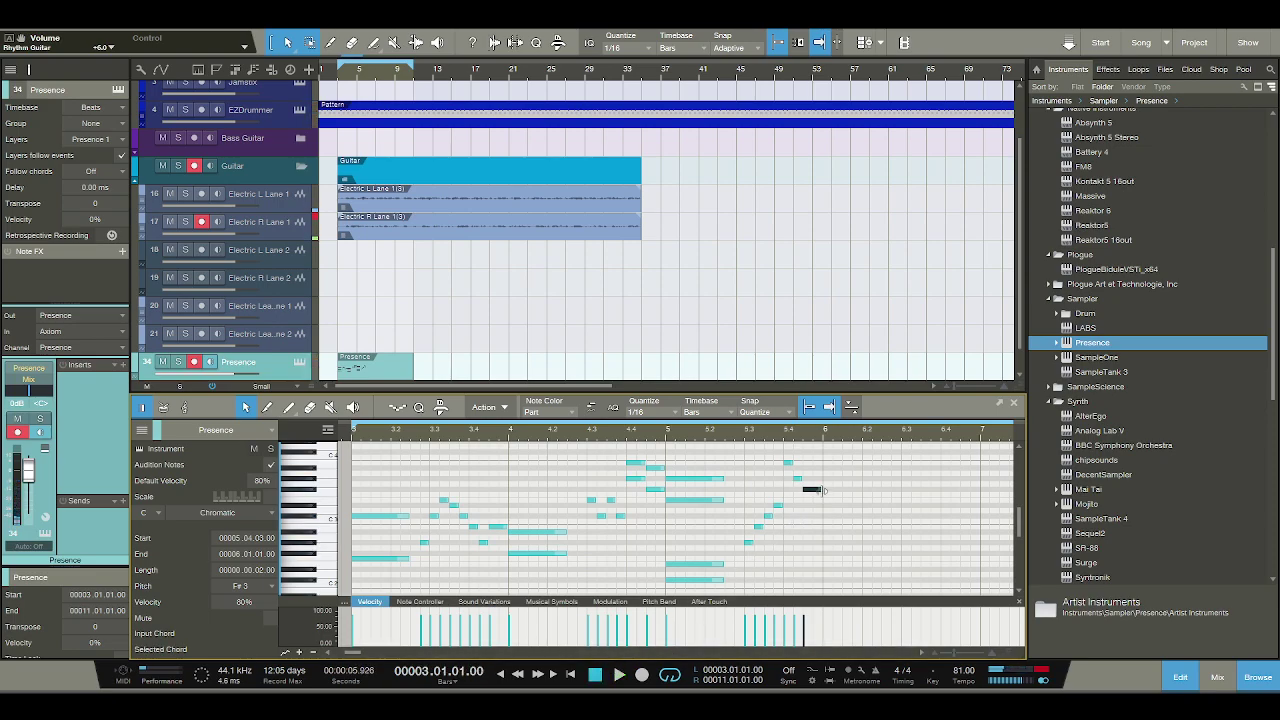
# Delete all melody notes following the bar 5 chord and play the passage back.
pyautogui.click(762, 535)
pyautogui.moveTo(786, 499); pyautogui.dragTo(749, 543)
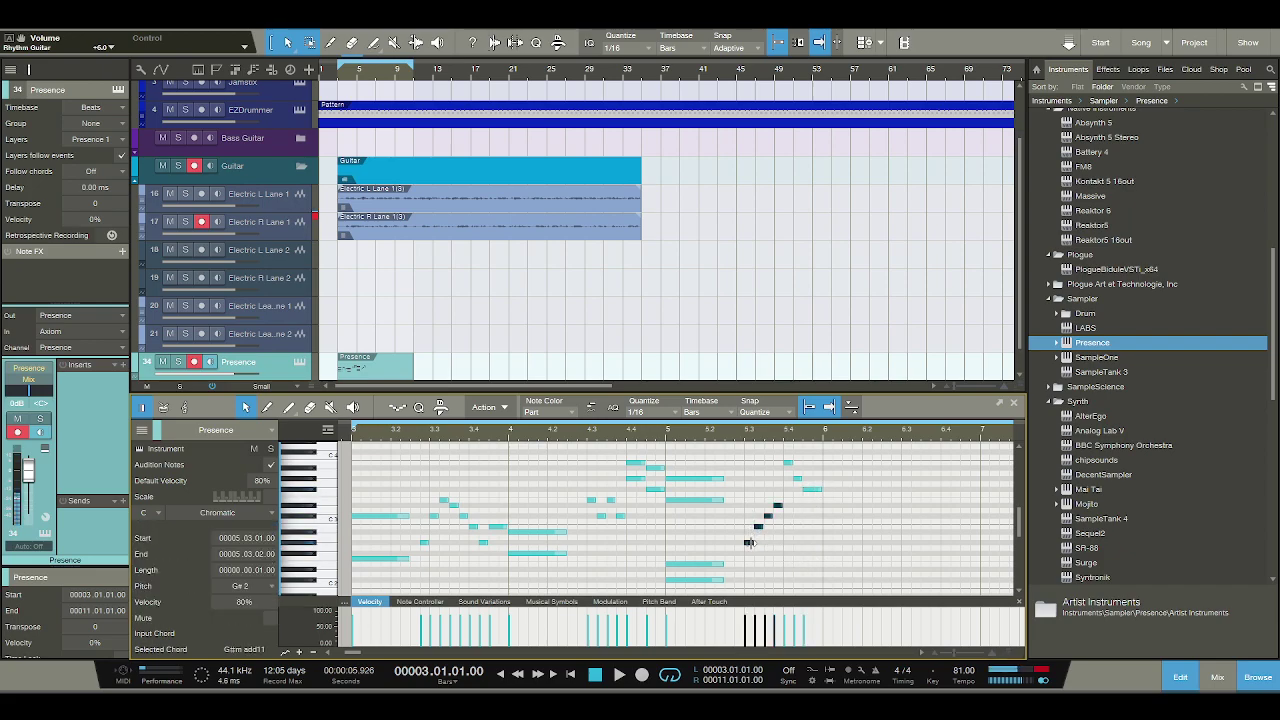
pyautogui.press('Delete')
pyautogui.moveTo(822, 500); pyautogui.dragTo(786, 461)
pyautogui.press('Delete')
pyautogui.click(715, 478)
pyautogui.press('space')
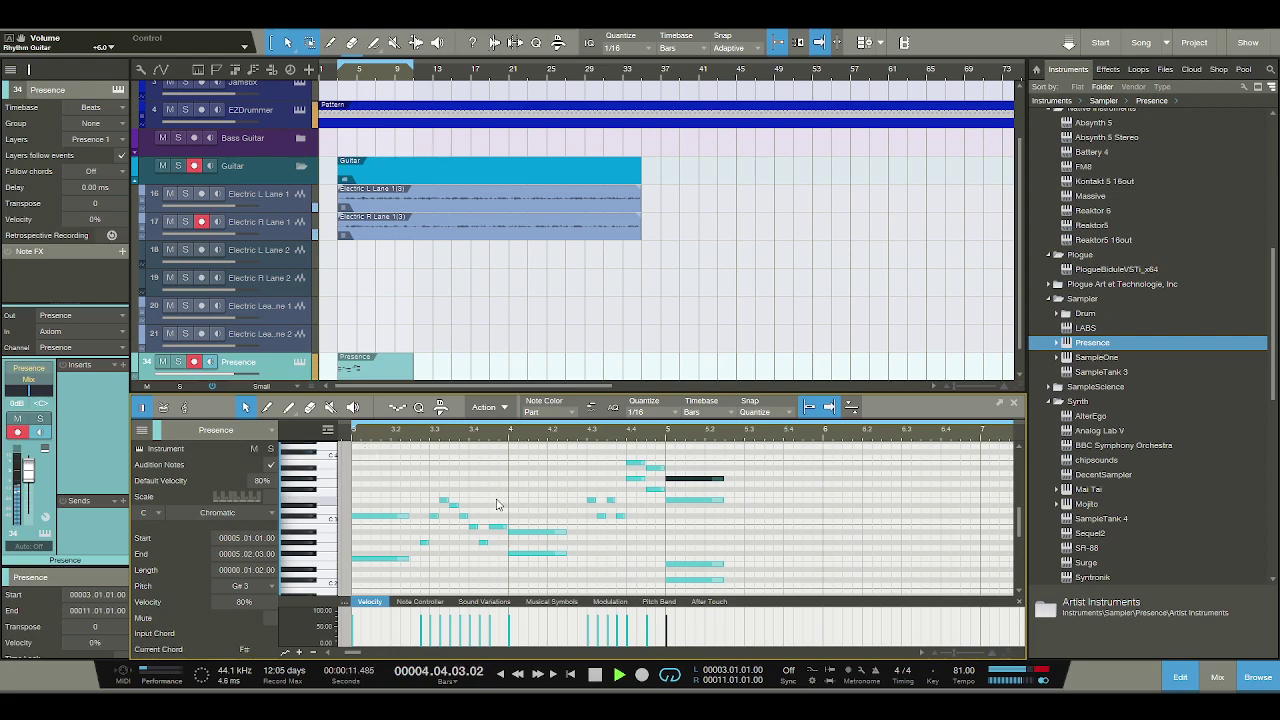
pyautogui.press('space')
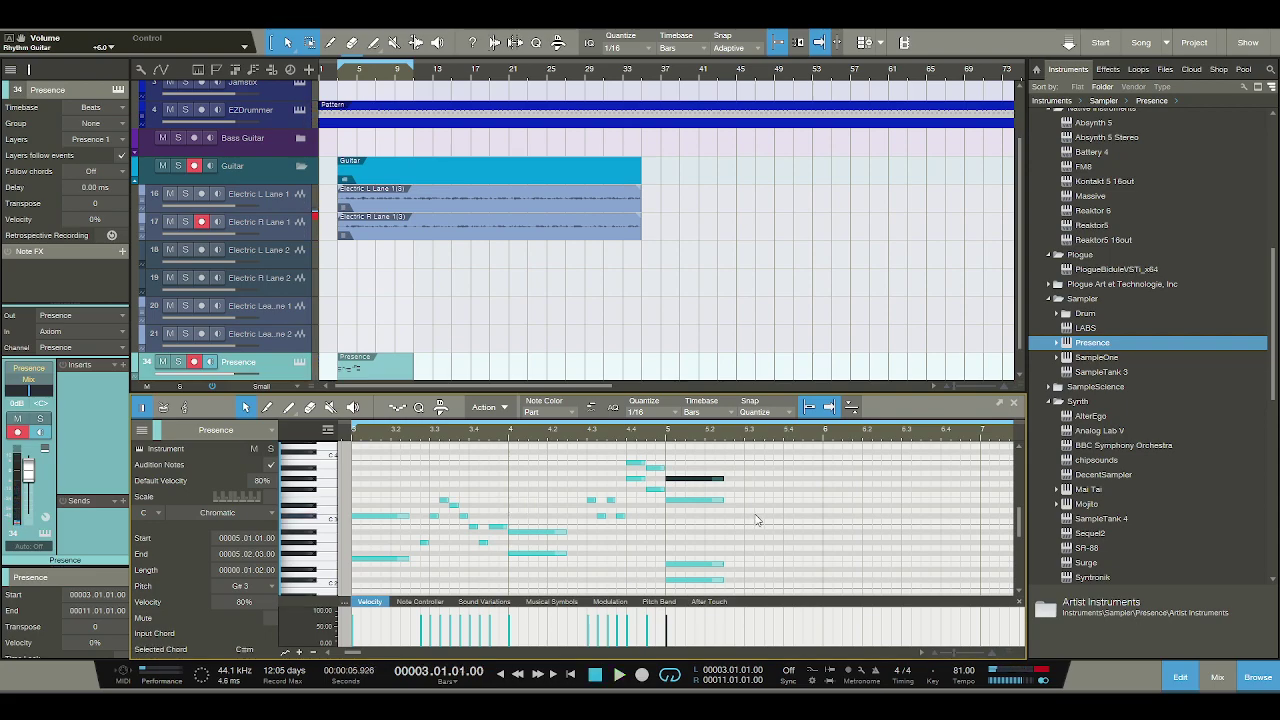
pyautogui.press('space')
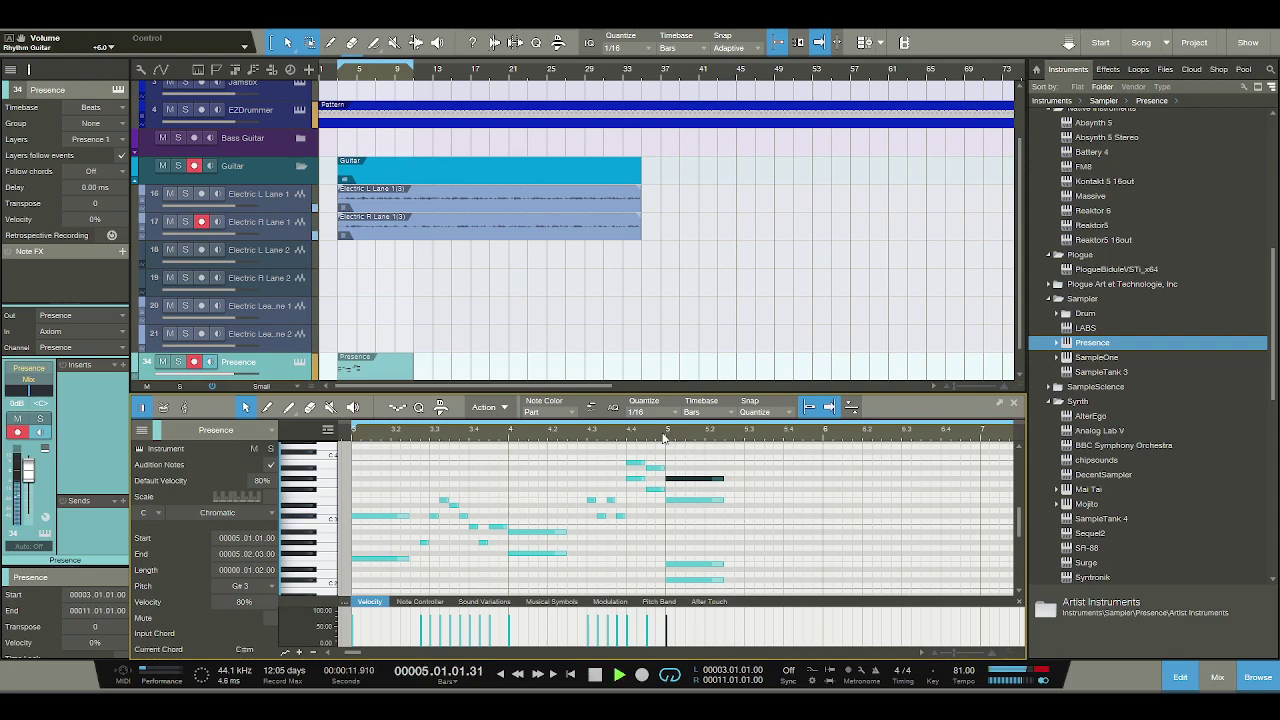
pyautogui.press('space')
# Enter a B3 sixteenth at position 5.3.1 with an F#3 sixteenth leading into it at 5.2.4.
pyautogui.scroll(3, 752, 500)
pyautogui.click(746, 512)
pyautogui.click(748, 513)
pyautogui.moveTo(748, 511); pyautogui.dragTo(748, 500)
pyautogui.click(745, 521)
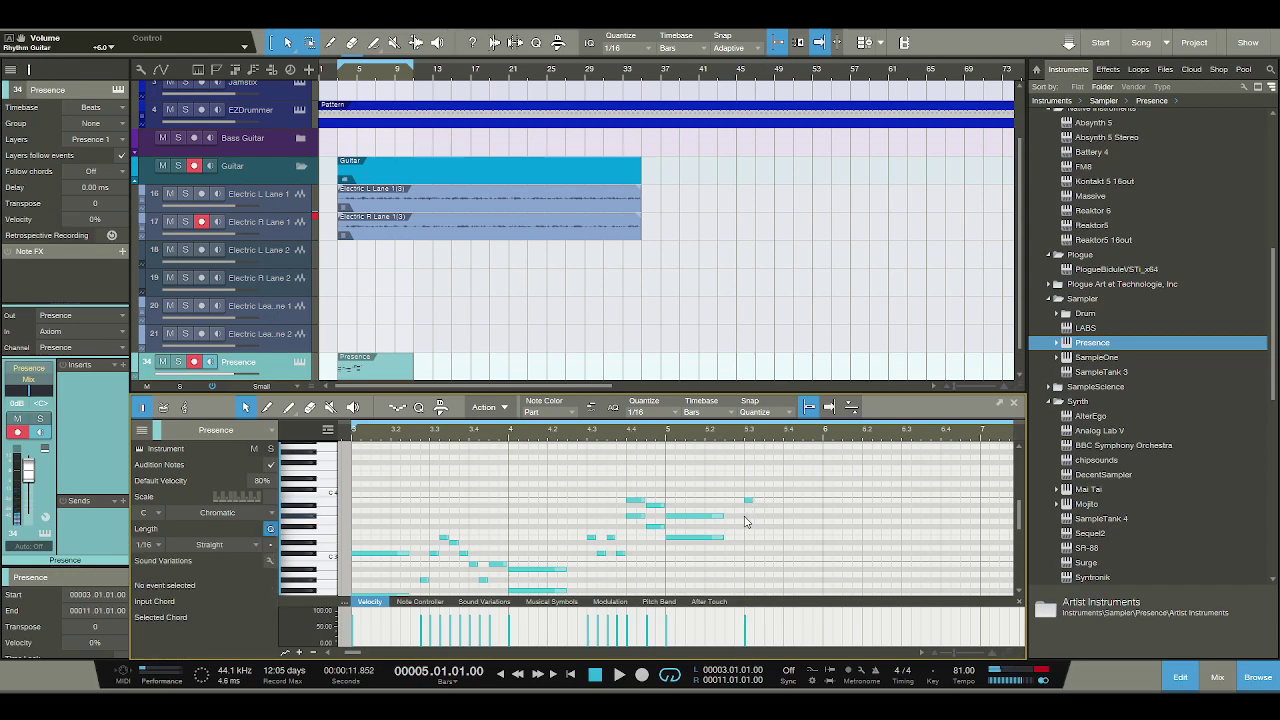
pyautogui.click(746, 516)
pyautogui.hotkey('alt', 'Down')
pyautogui.hotkey('alt', 'Down')
pyautogui.hotkey('alt', 'Left')
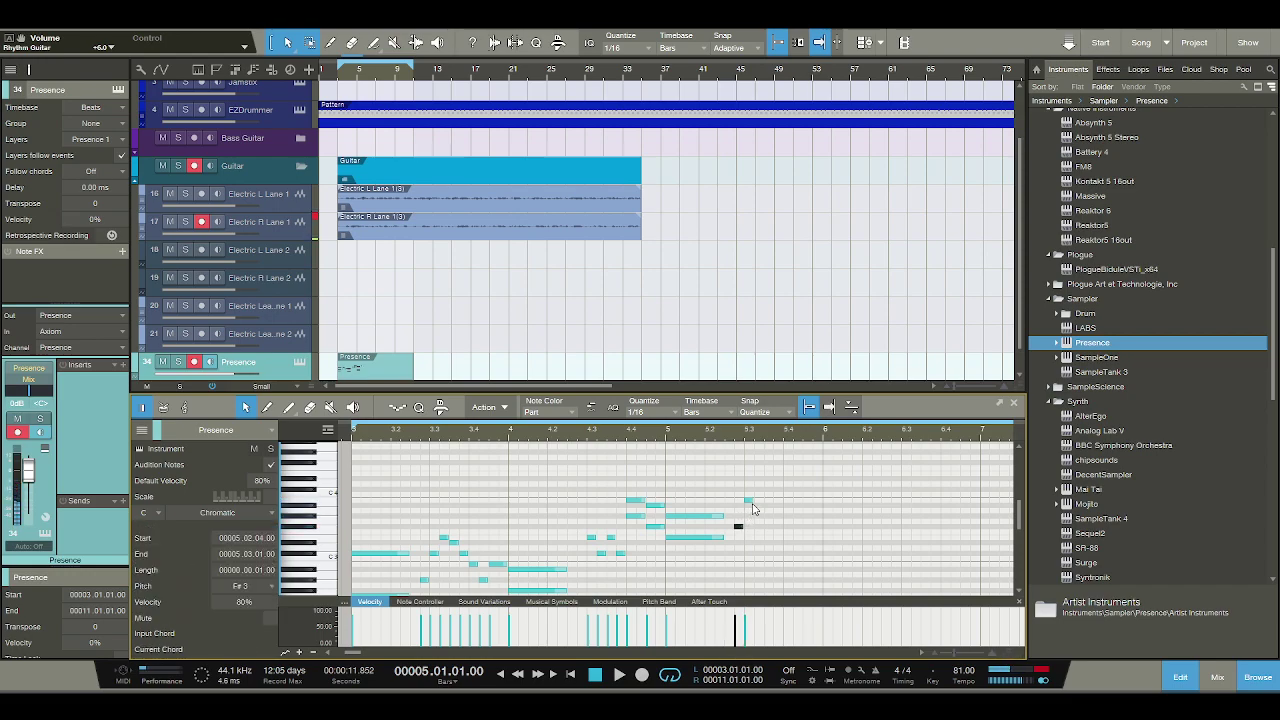
# Add a B3 of three sixteenths at 5.3.2 and a one-beat A#3 at 5.4.1, and listen to the phrase.
pyautogui.moveTo(757, 500); pyautogui.dragTo(770, 500)
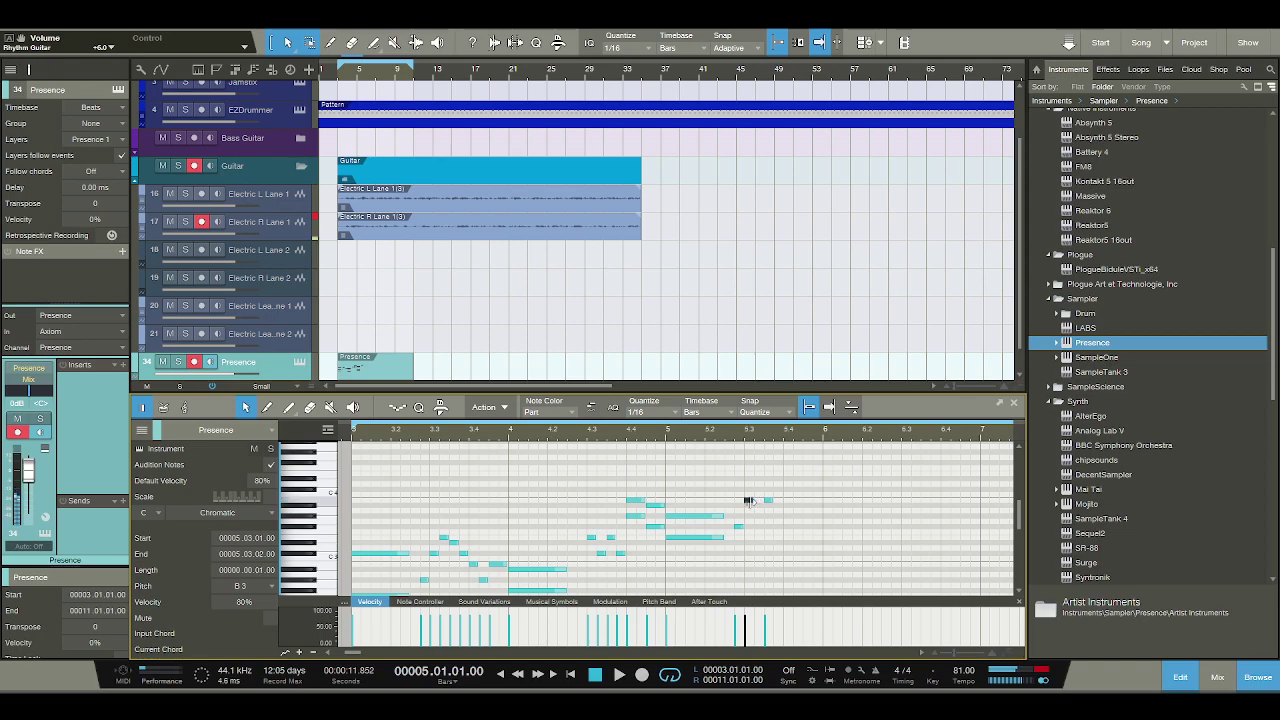
pyautogui.moveTo(766, 500); pyautogui.dragTo(760, 500)
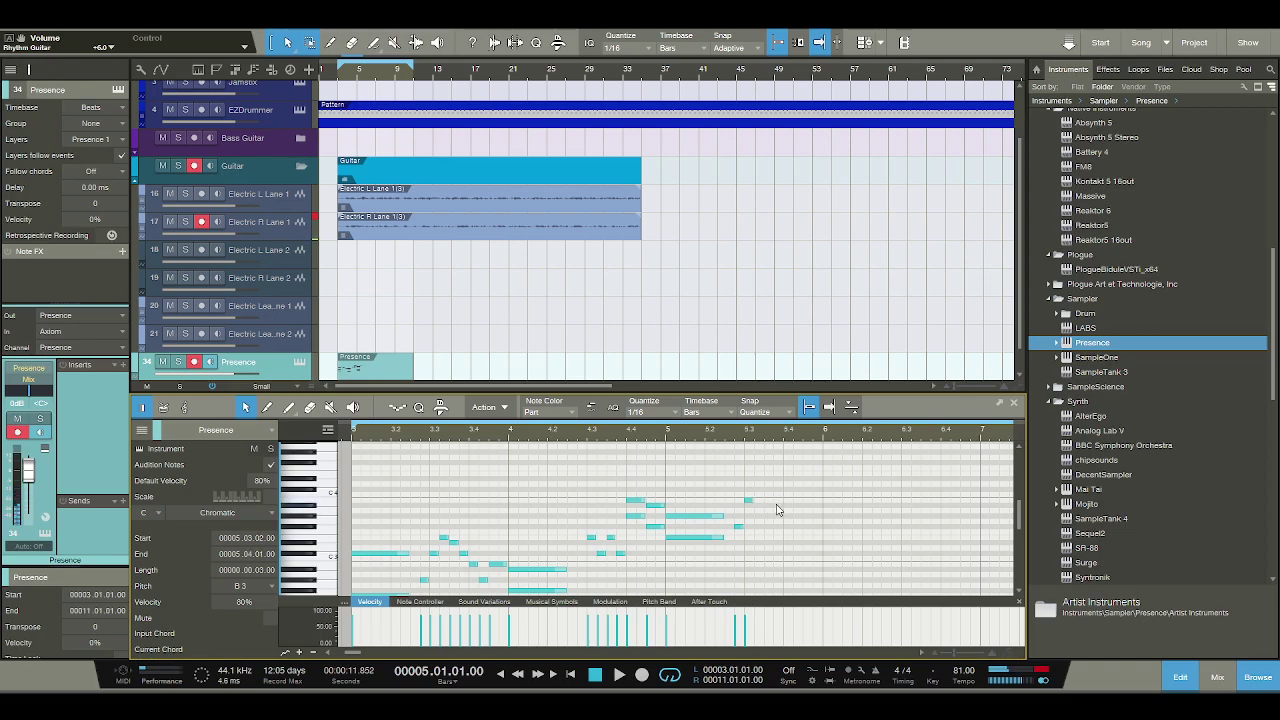
pyautogui.moveTo(757, 502); pyautogui.dragTo(818, 506)
pyautogui.press('space')
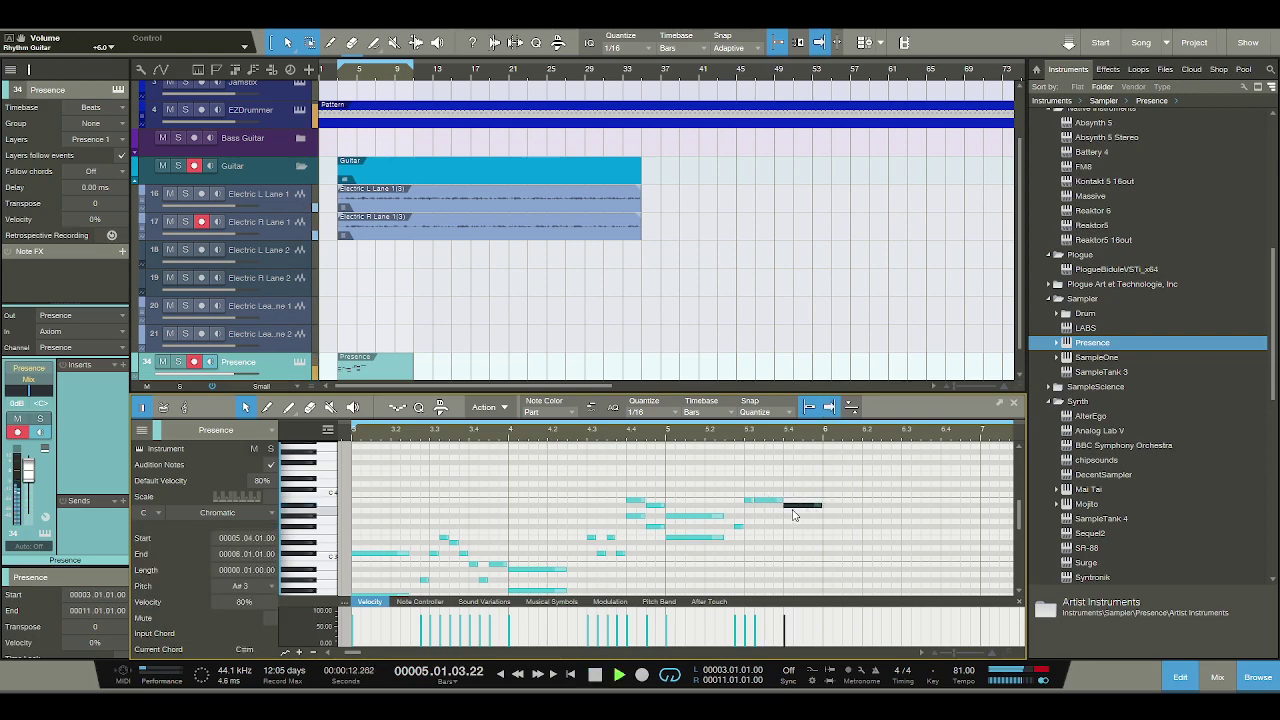
pyautogui.press('space')
# Lower the one-beat note at 5.4.1 by two semitones to G#3, playing bar 5 to check each pitch.
pyautogui.press('Down')
pyautogui.press('space')
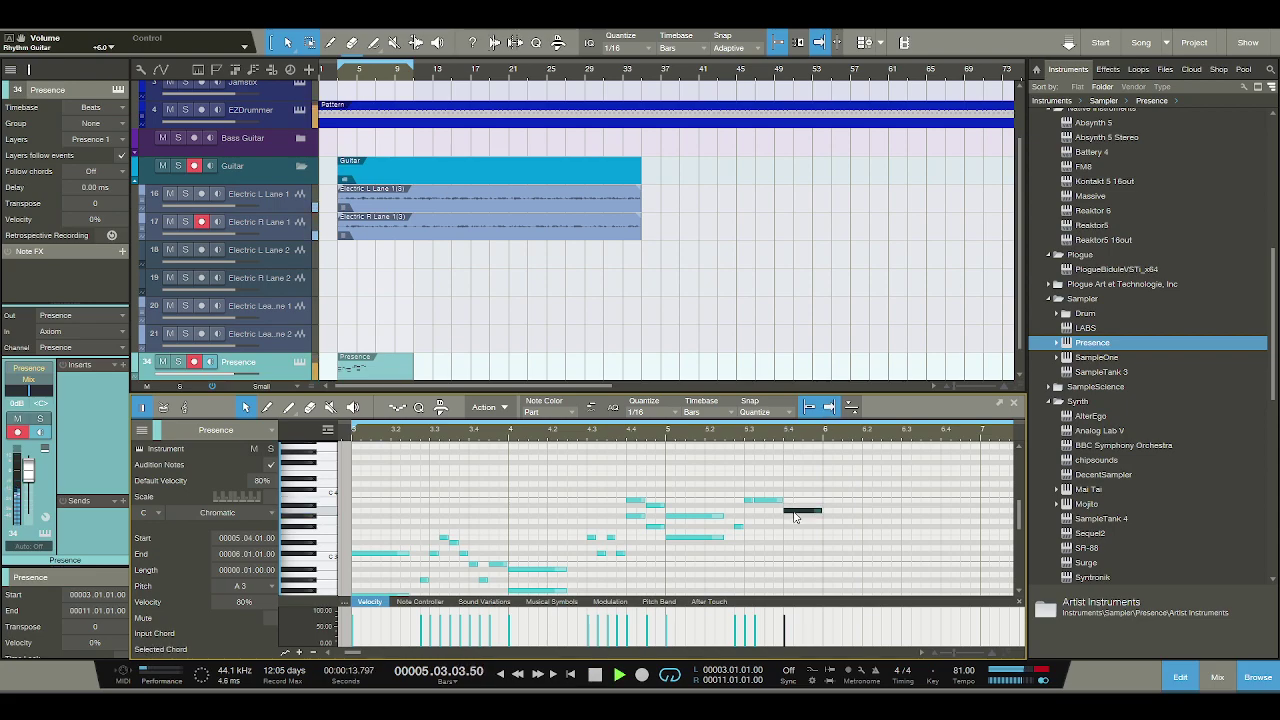
pyautogui.press('space')
pyautogui.press('Down')
pyautogui.press('space')
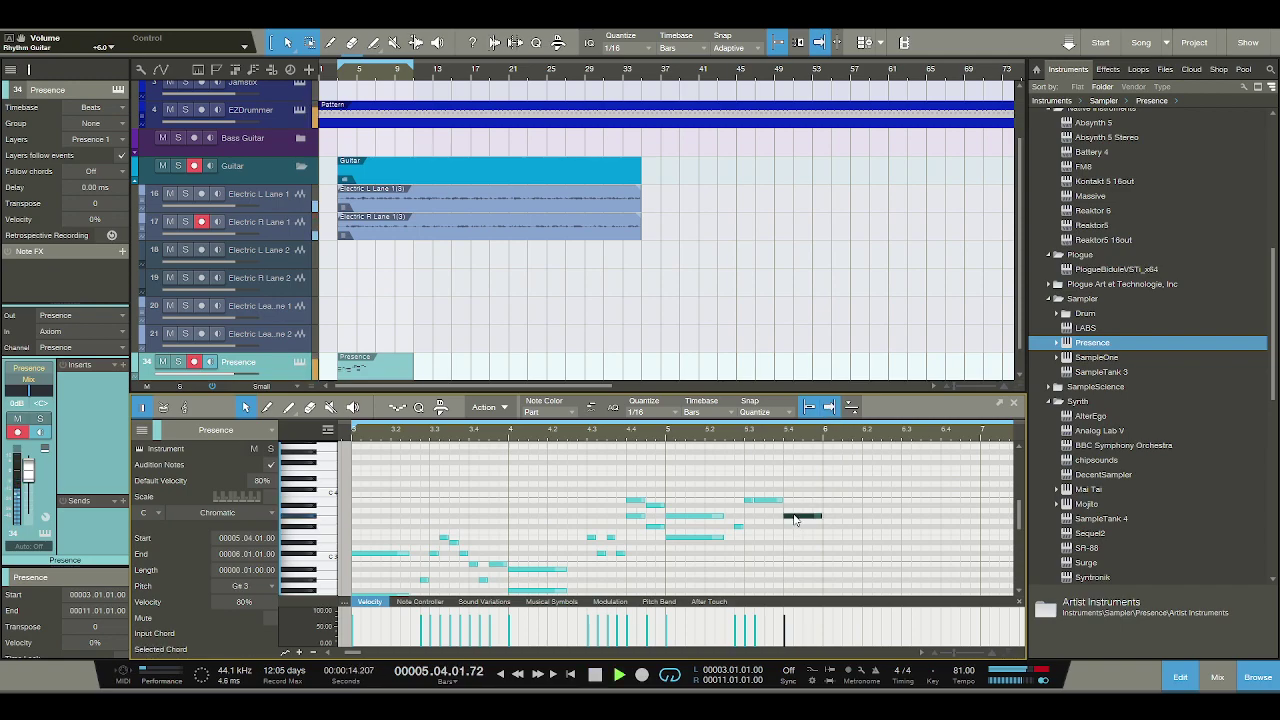
pyautogui.press('space')
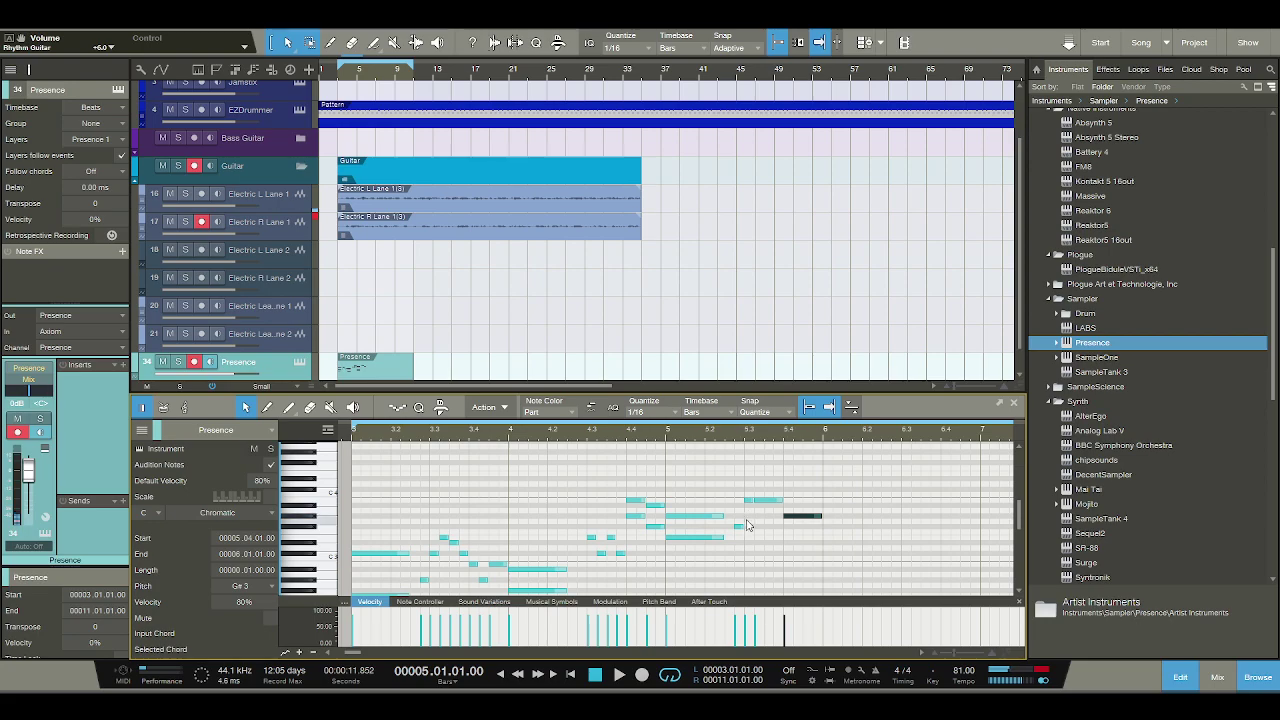
pyautogui.press('space')
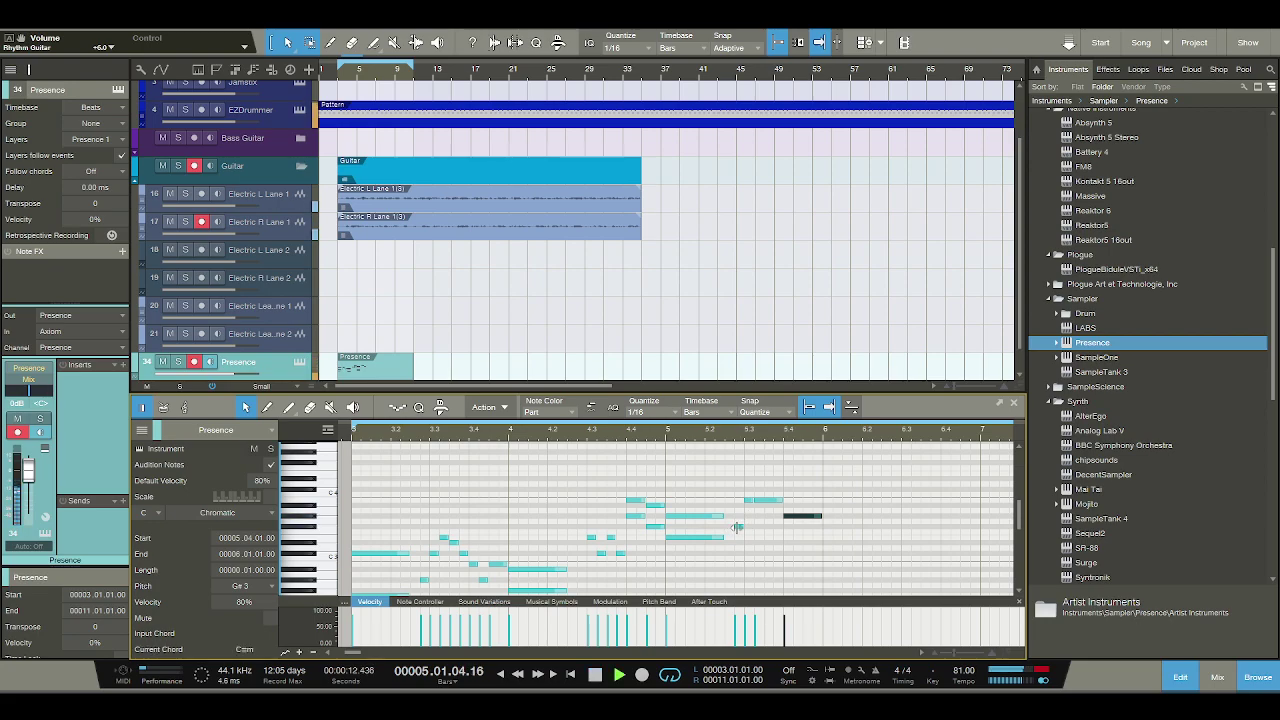
pyautogui.press('space')
# Replace the sixteenths at 5.2.4 and 5.3.1 with an ascending 1/32-note run of E3, G#3 and C#4 from 5.2.4.
pyautogui.click(761, 500)
pyautogui.keyDown('ctrl'); pyautogui.scroll(2, 755, 445); pyautogui.keyUp('ctrl')
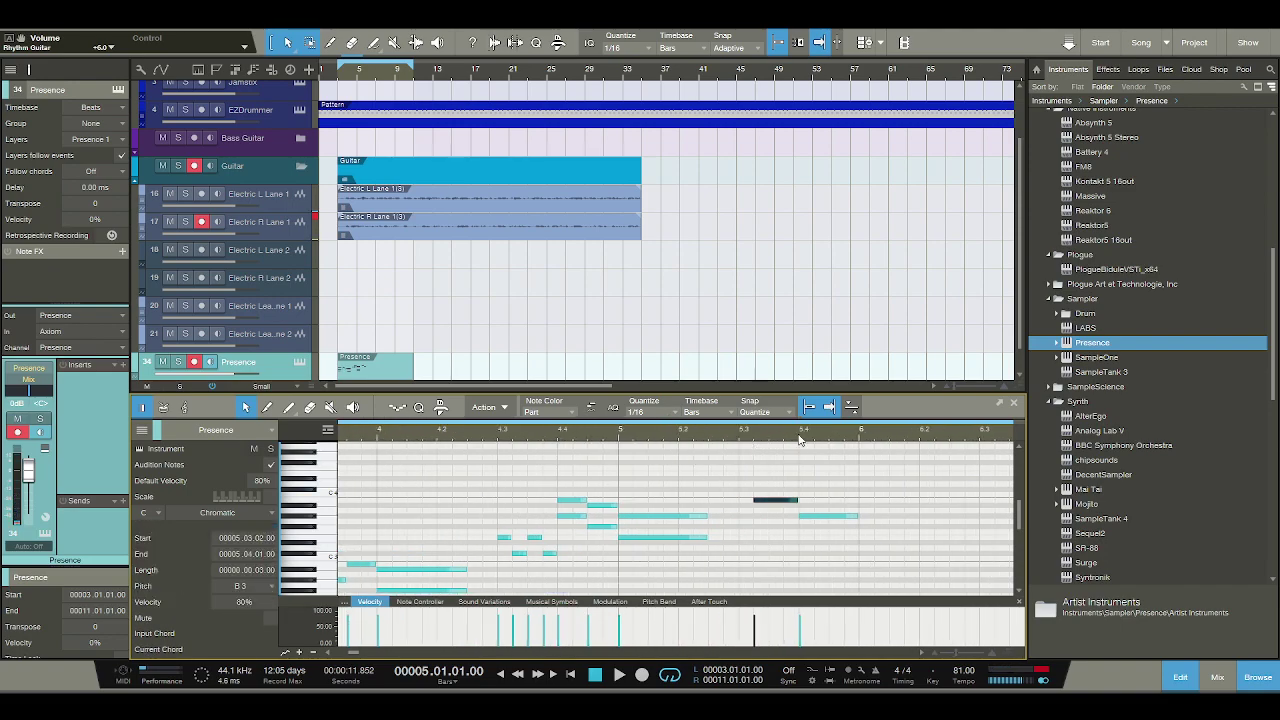
pyautogui.click(726, 537)
pyautogui.click(734, 515)
pyautogui.moveTo(739, 502); pyautogui.dragTo(741, 489)
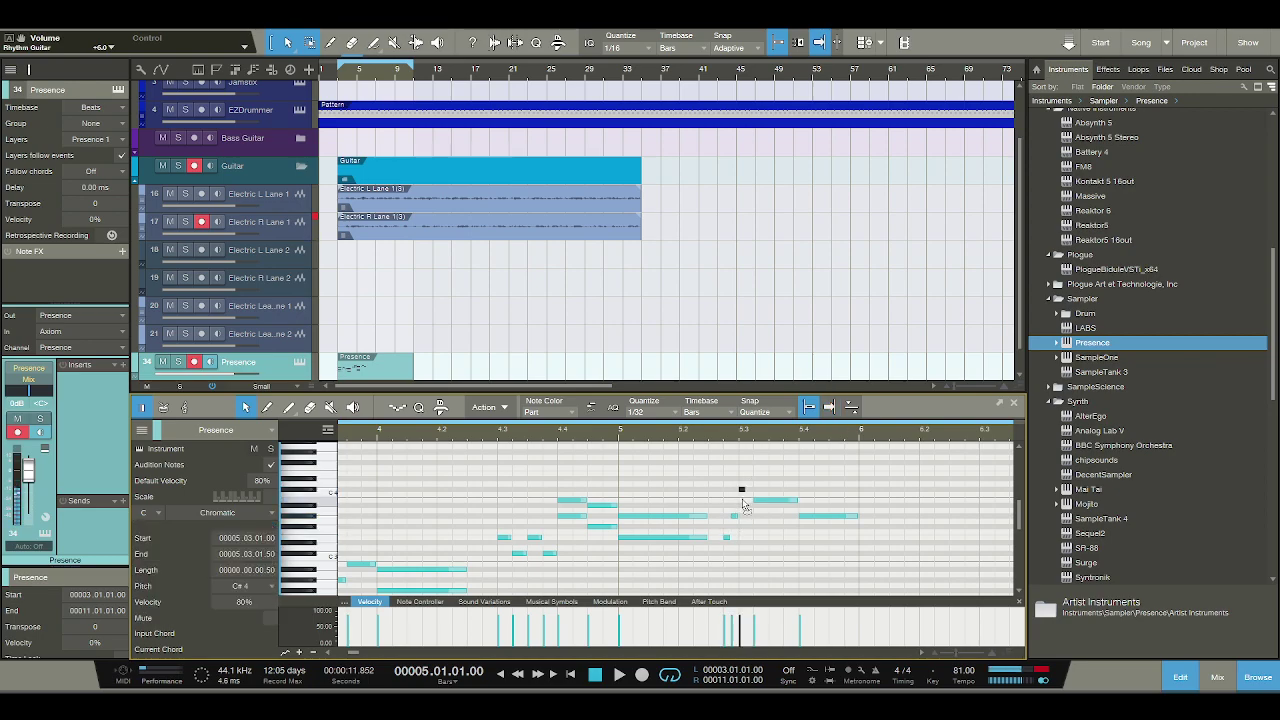
# Replace the C#4 by making the B3 note run from 5.3.1 to 5.3.4, and play back the phrase.
pyautogui.click(750, 502)
pyautogui.moveTo(750, 502); pyautogui.dragTo(738, 501)
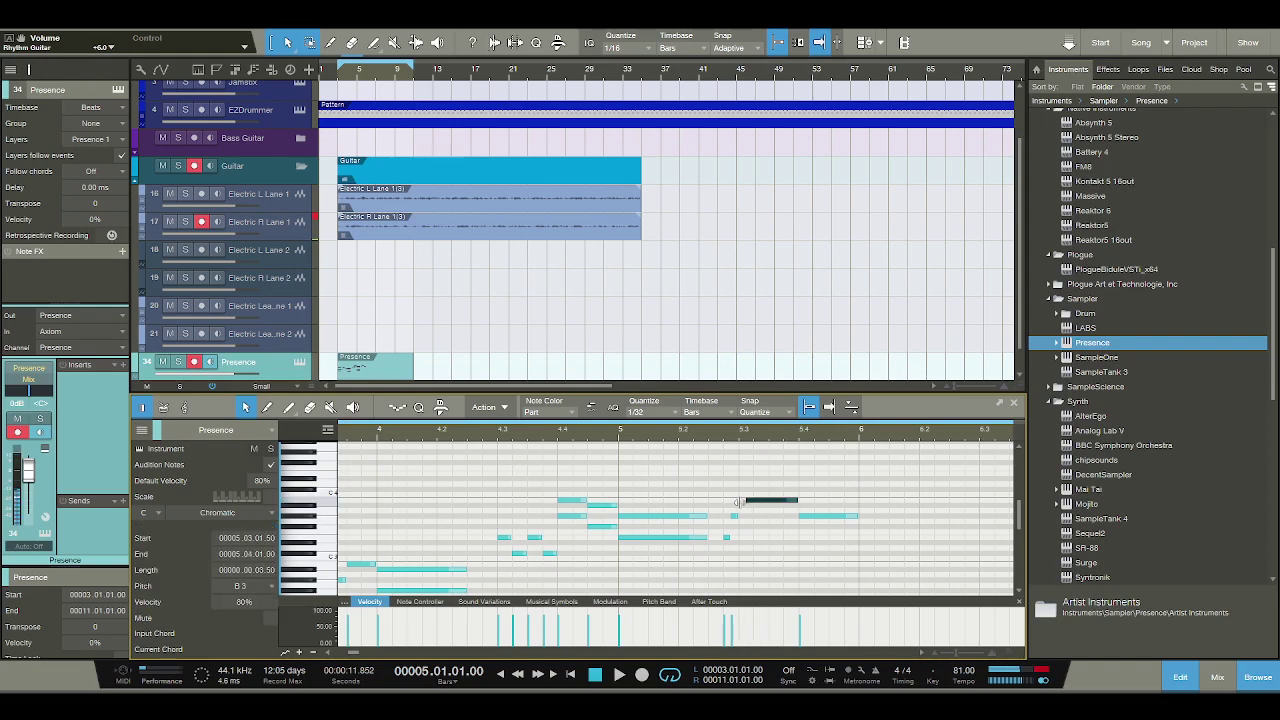
pyautogui.press('space')
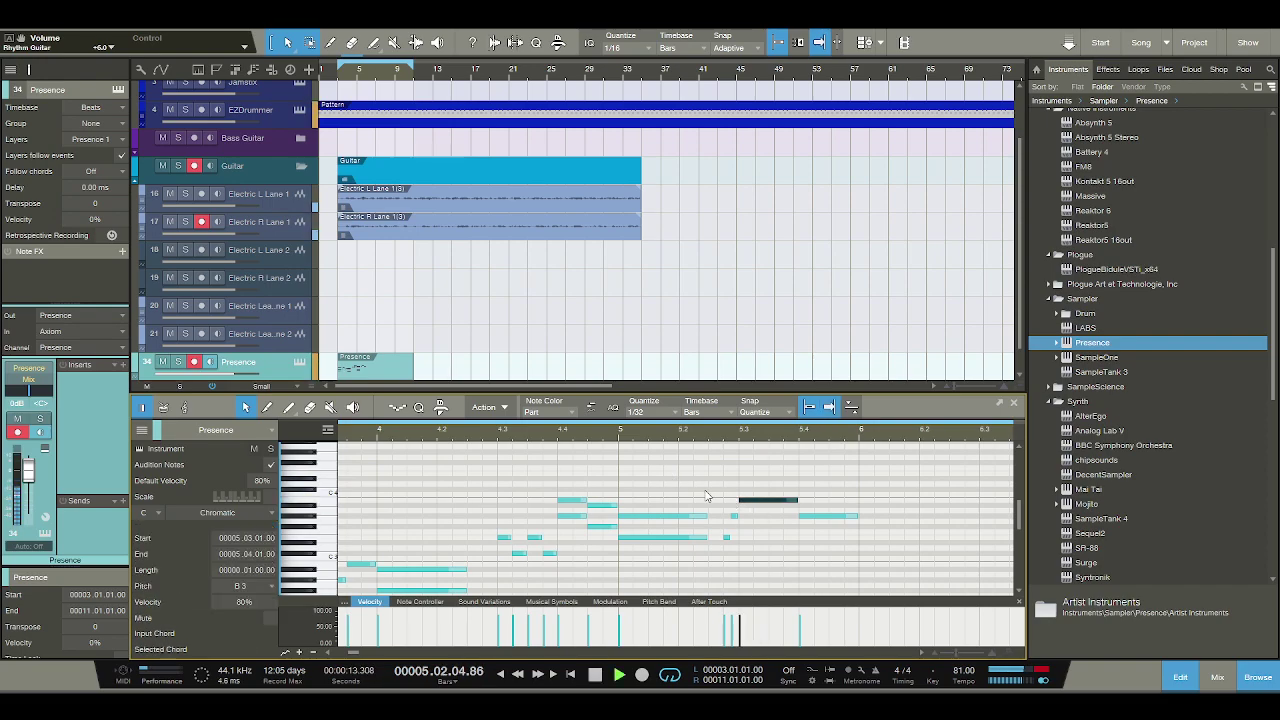
pyautogui.press('space')
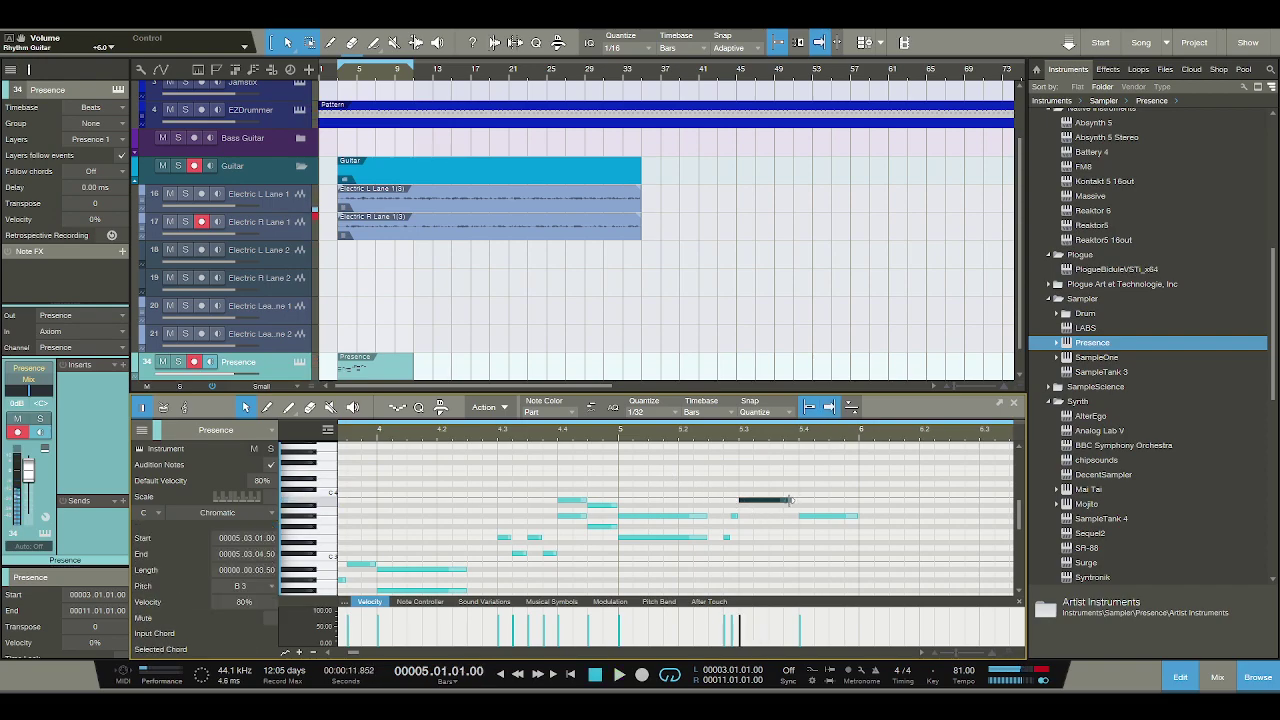
# Add 1/32 notes C#3 and E3 from position 5.3.4, leading into the G#3, and play bar 5 back.
pyautogui.doubleClick(786, 553)
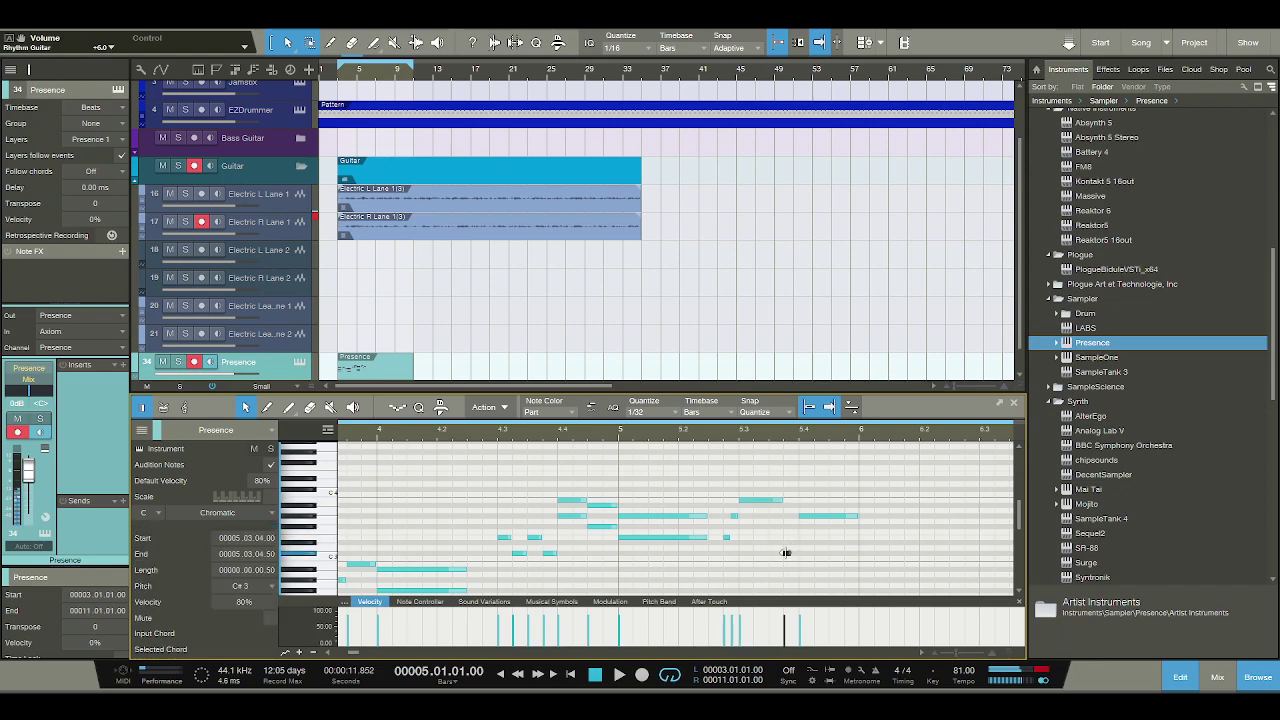
pyautogui.doubleClick(796, 540)
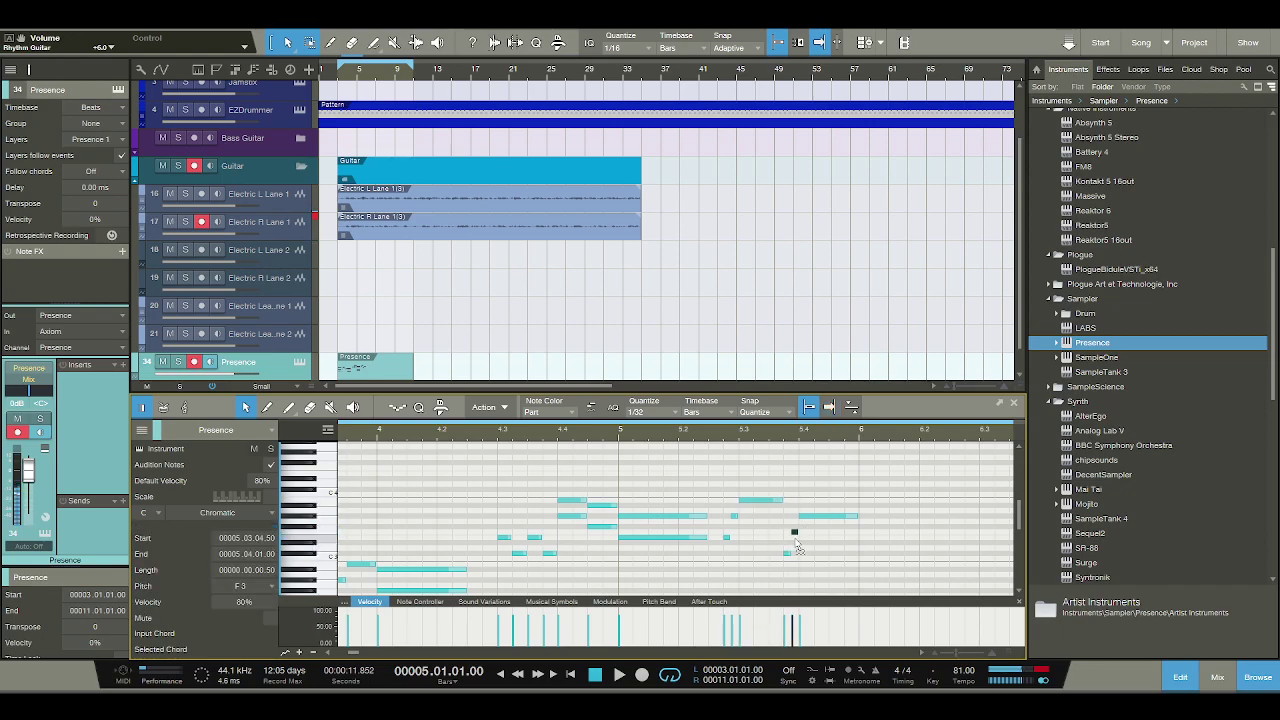
pyautogui.press('space')
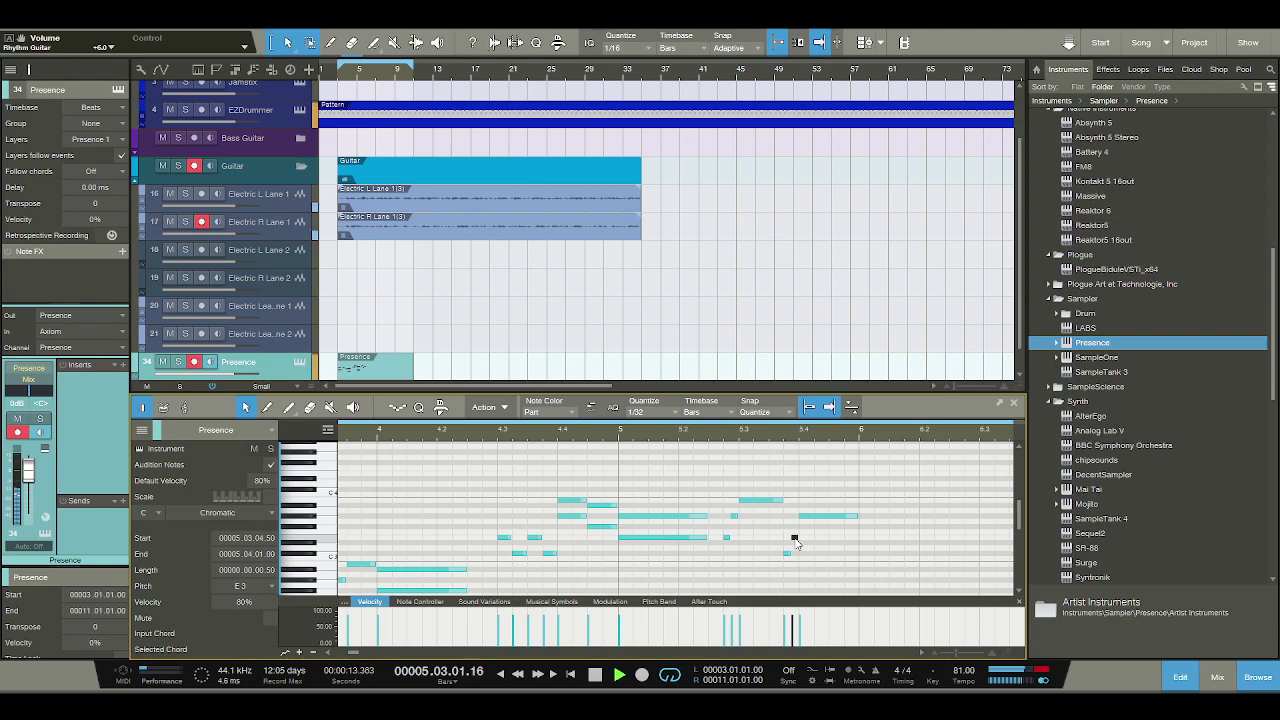
pyautogui.press('space')
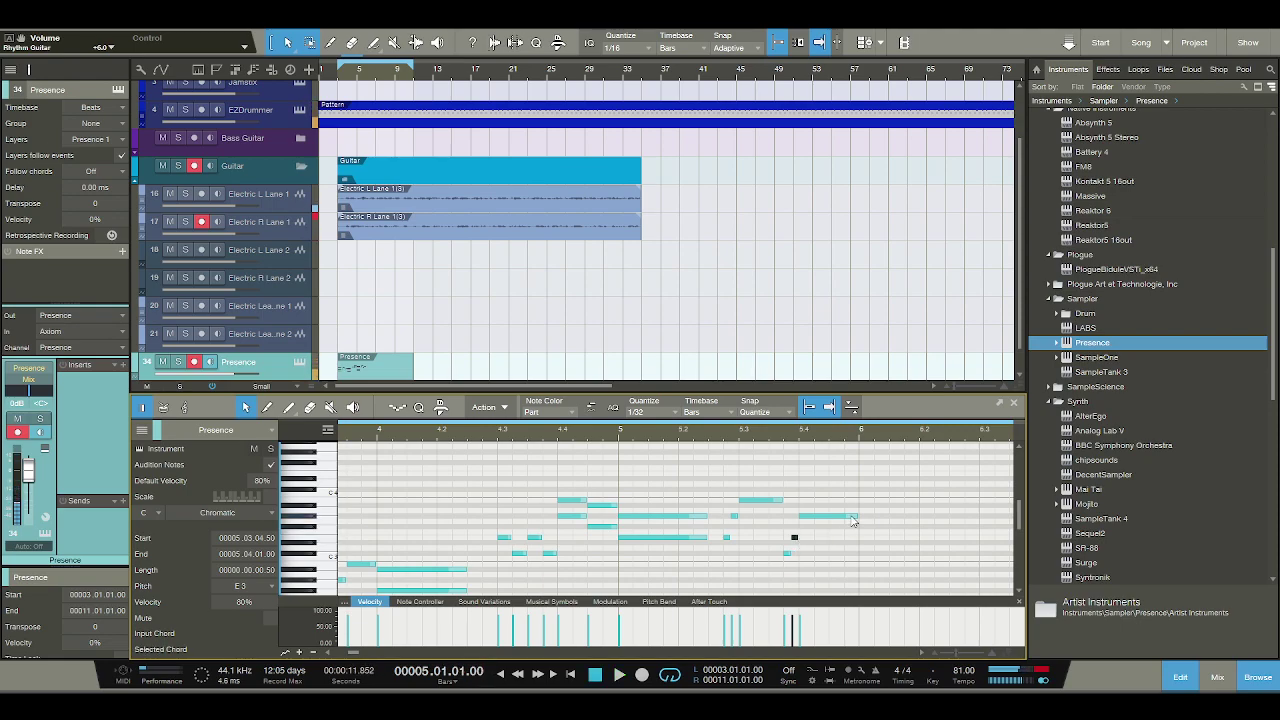
pyautogui.moveTo(879, 432); pyautogui.dragTo(786, 432)
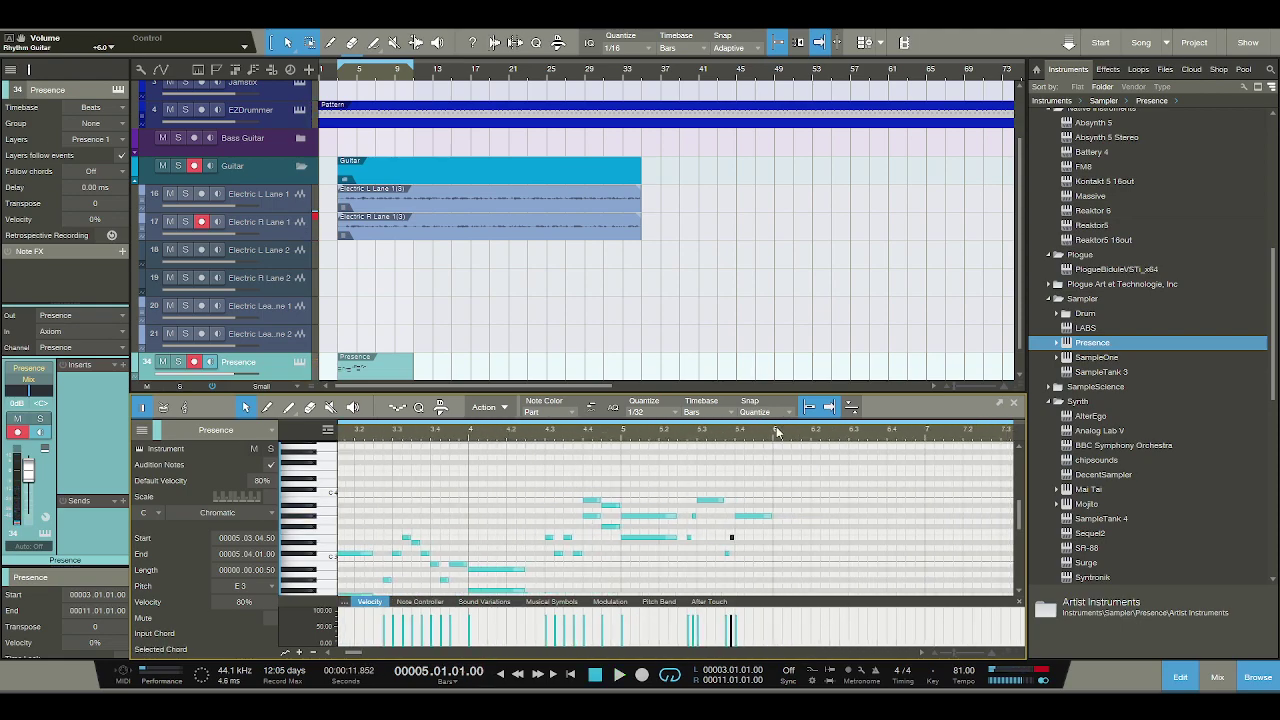
pyautogui.hscroll(-2, 363, 440)
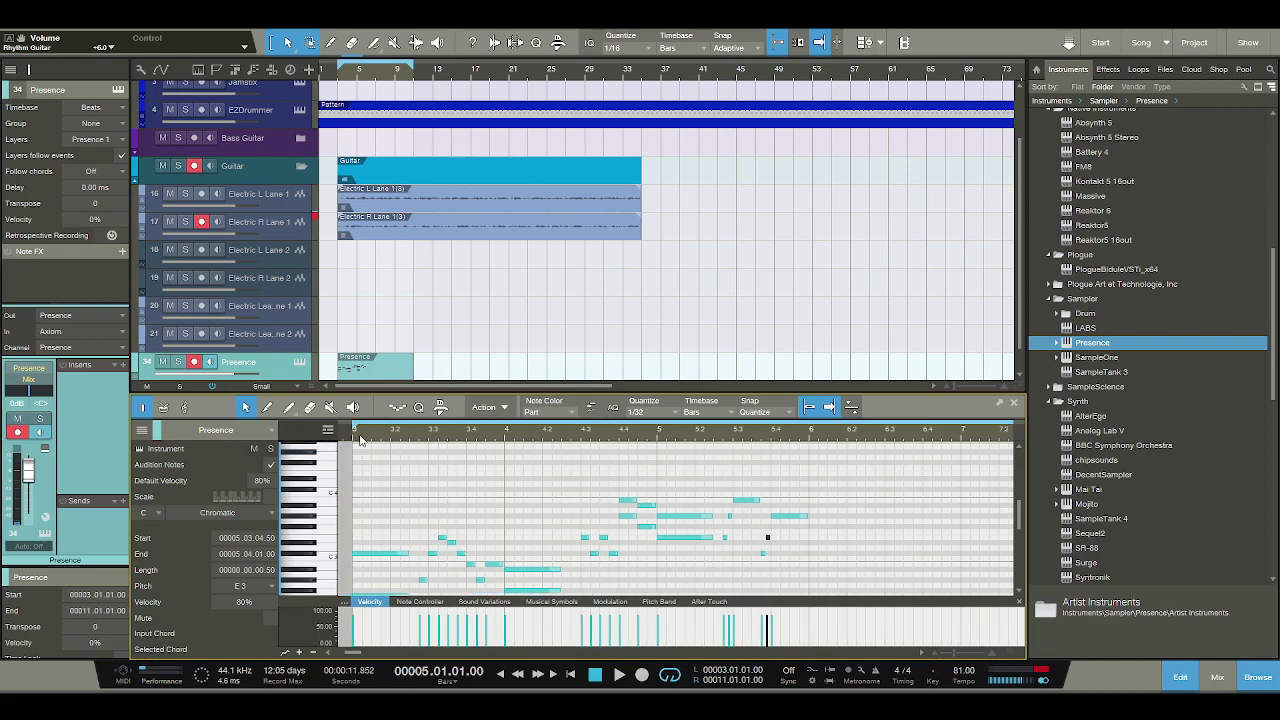
# Play back the phrase, and draw an F#3, F#2 and C#2 chord at 6.1.1 with each note ending at 6.2.3.
pyautogui.press('space')
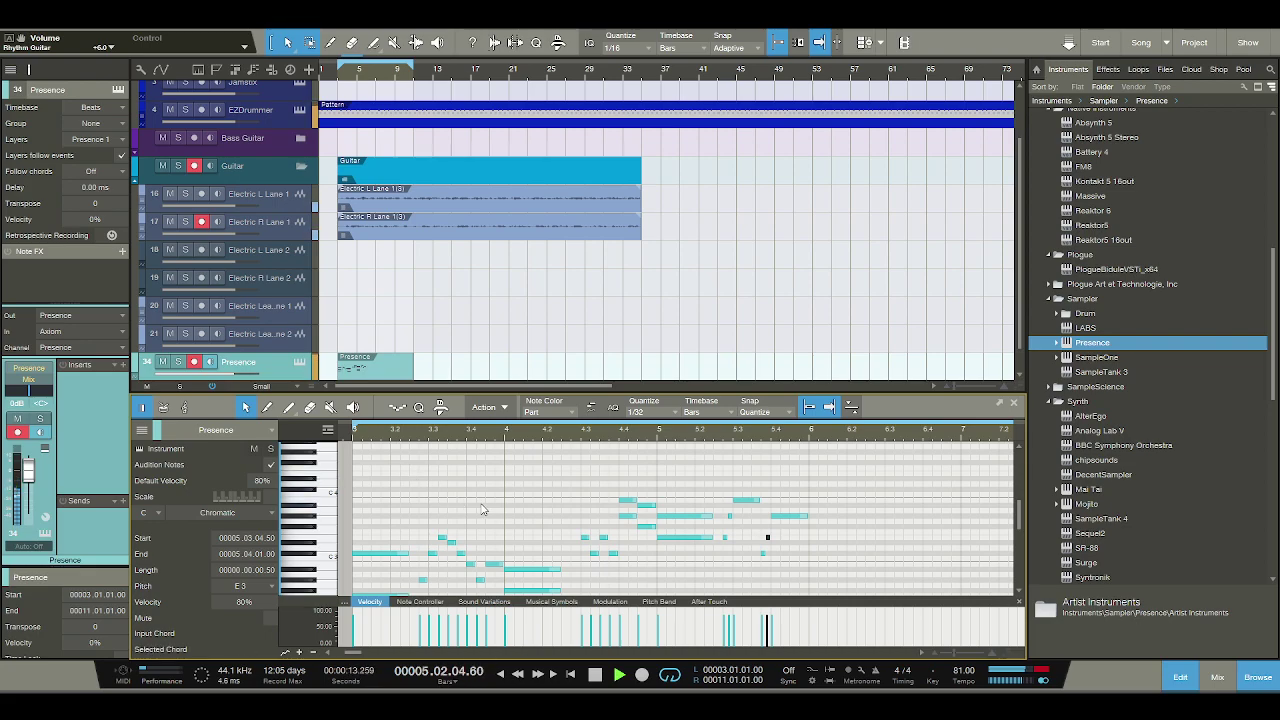
pyautogui.click(595, 674)
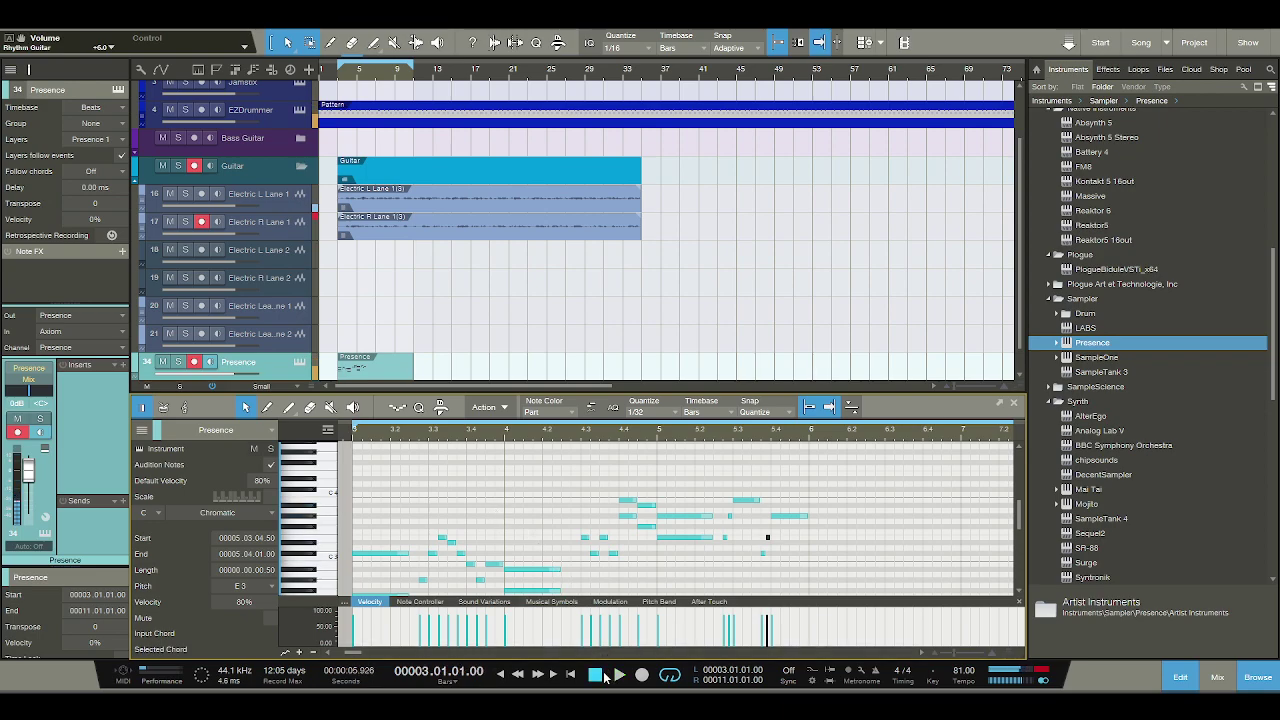
pyautogui.moveTo(846, 436); pyautogui.dragTo(641, 432)
pyautogui.moveTo(866, 438)
pyautogui.mouseDown()
pyautogui.moveTo(805, 522)
pyautogui.moveTo(896, 530)
pyautogui.mouseUp()
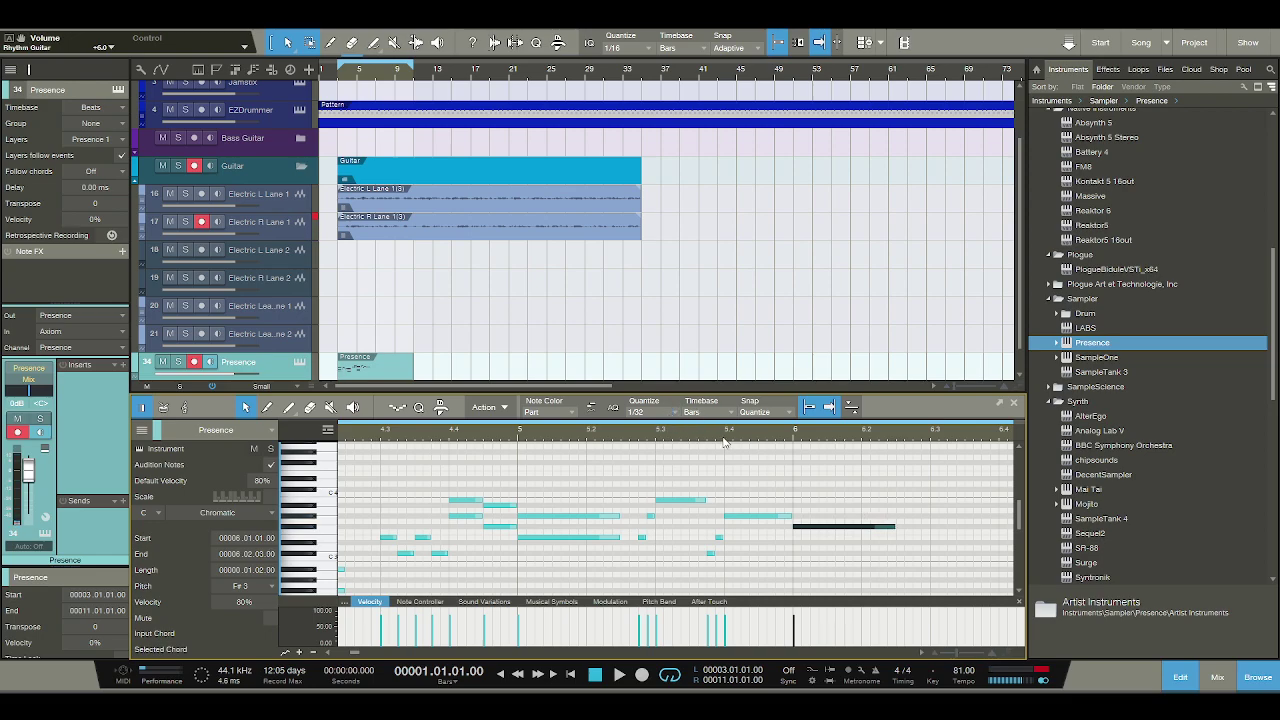
pyautogui.scroll(-2, 800, 548)
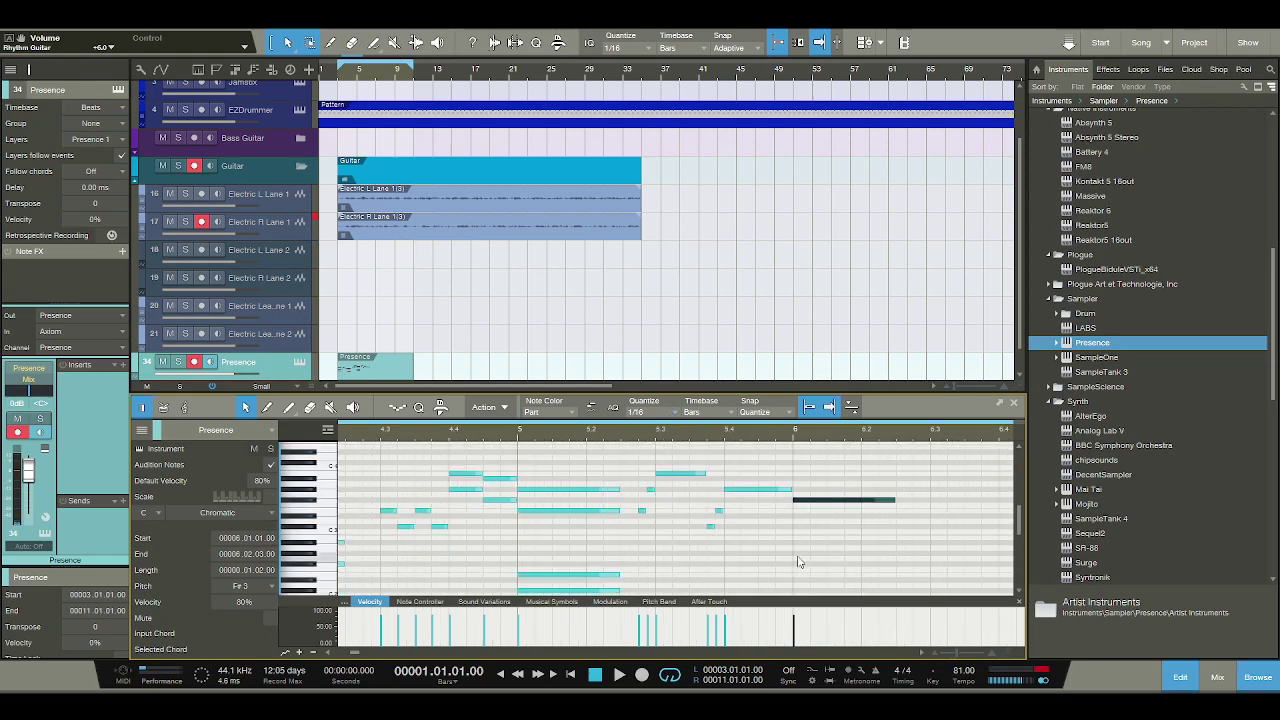
pyautogui.moveTo(800, 550)
pyautogui.mouseDown()
pyautogui.moveTo(808, 566)
pyautogui.moveTo(898, 565)
pyautogui.mouseUp()
pyautogui.scroll(-4, 880, 540)
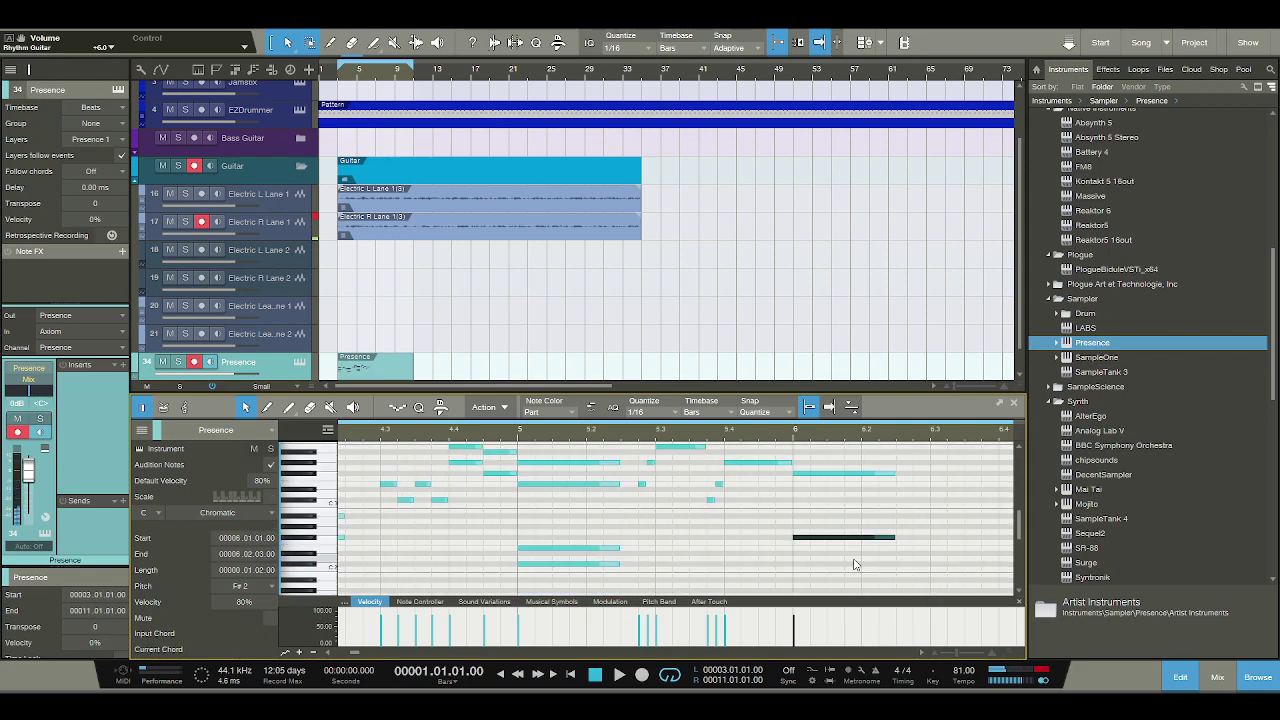
pyautogui.click(800, 550)
pyautogui.moveTo(800, 550); pyautogui.dragTo(897, 538)
pyautogui.scroll(3, 856, 551)
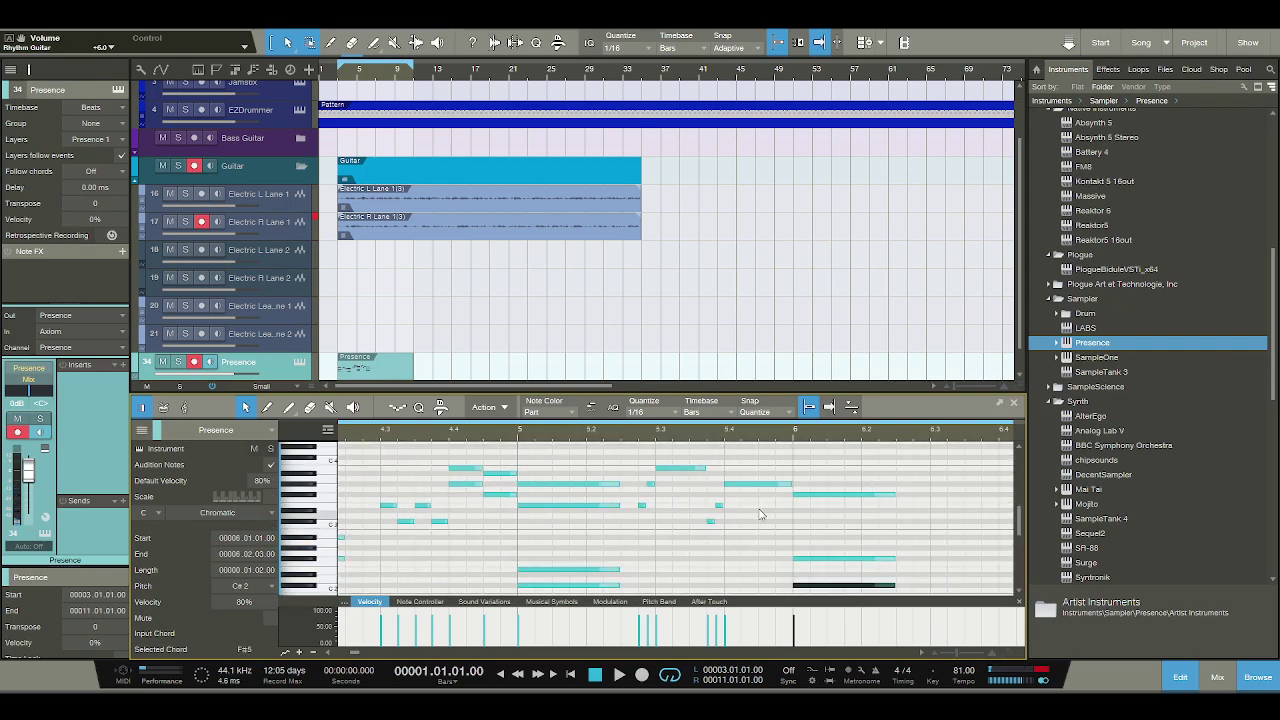
# Raise the F#2 in the chord at 6.1.1 by four semitones to A#2, playing the chord before and after.
pyautogui.press('space')
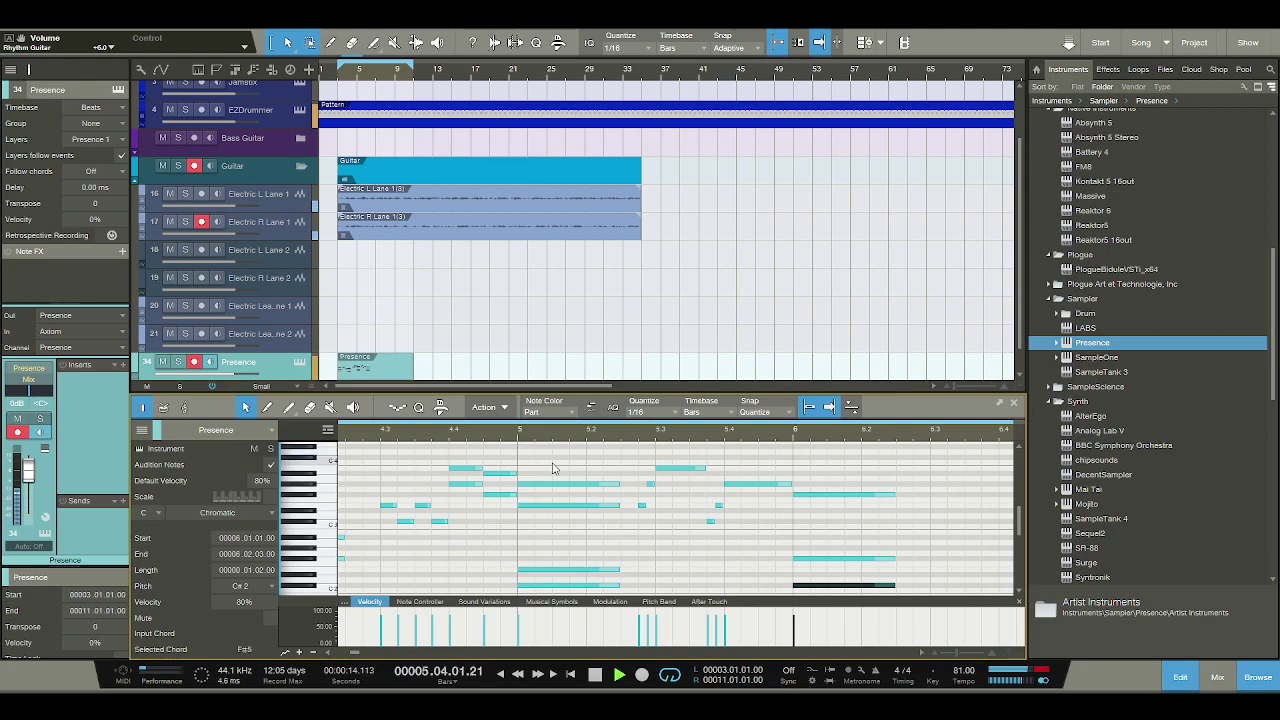
pyautogui.press('space')
pyautogui.click(815, 558)
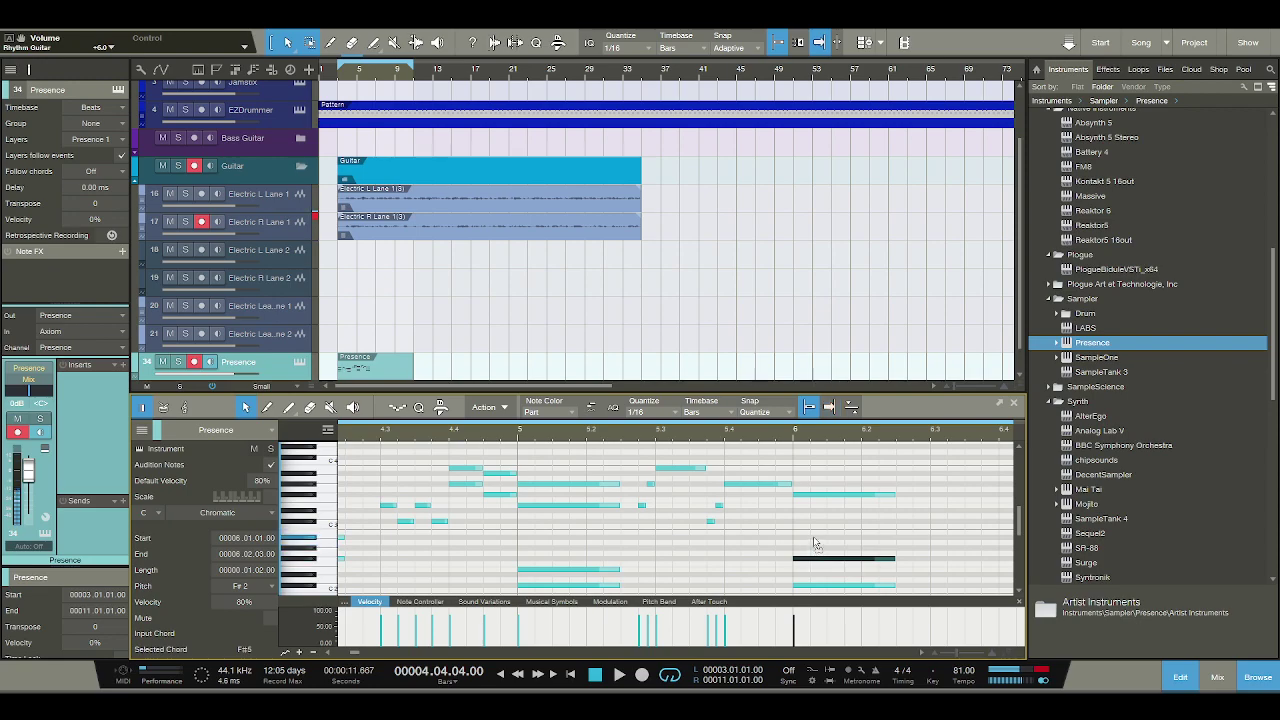
pyautogui.press('Up')
pyautogui.press('Up')
pyautogui.press('Up')
pyautogui.press('Up')
pyautogui.press('space')
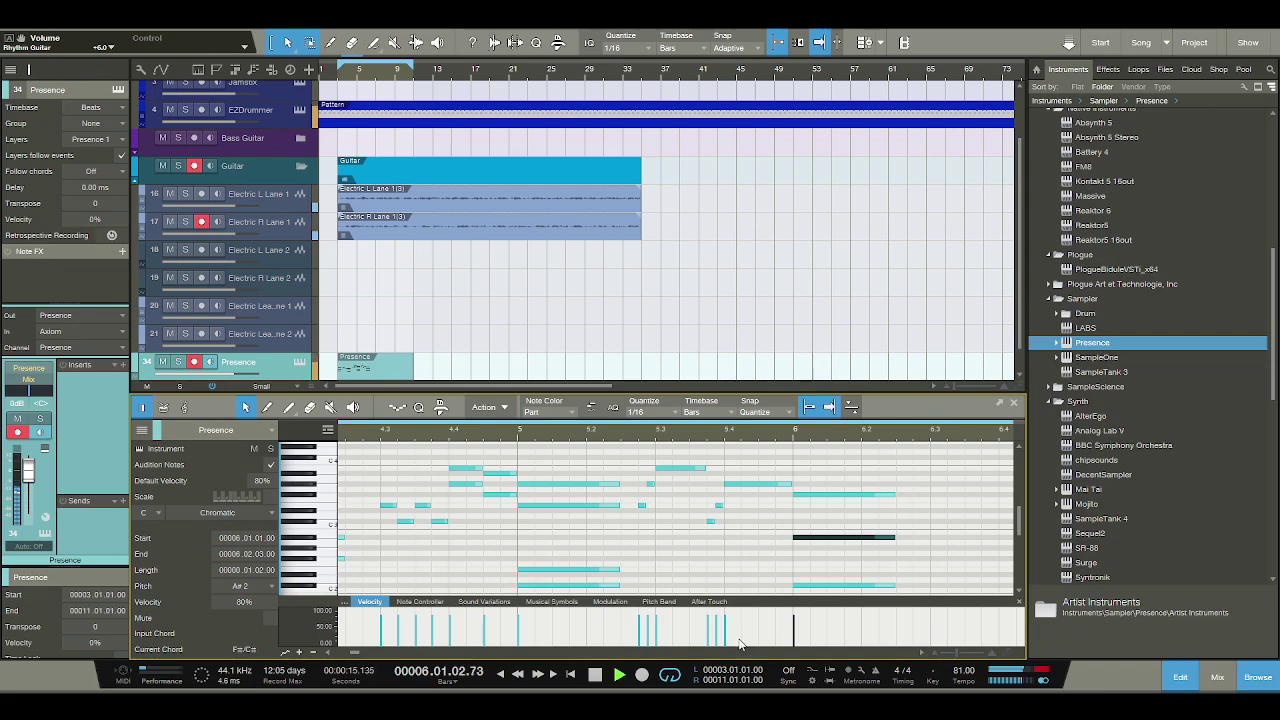
pyautogui.click(596, 675)
# Raise the middle note of the chord at 6.1.1 to B2 and play the chord back.
pyautogui.moveTo(823, 540); pyautogui.dragTo(820, 537)
pyautogui.press('space')
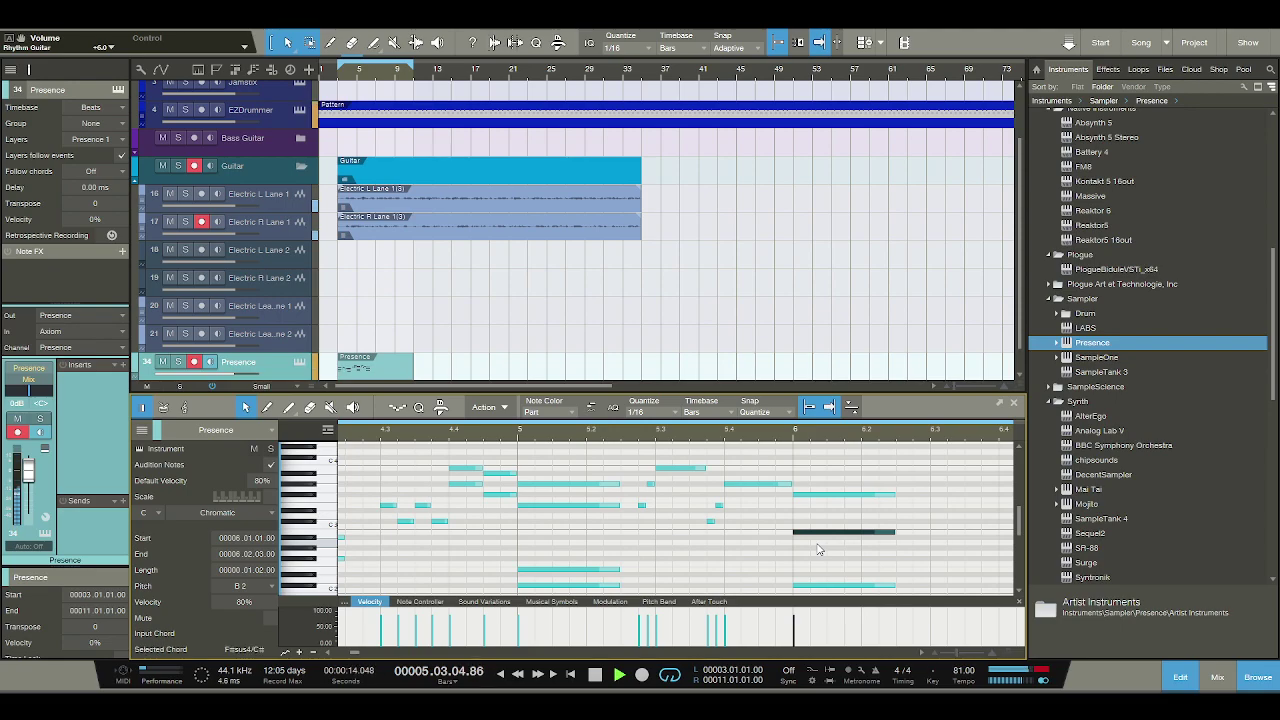
pyautogui.press('space')
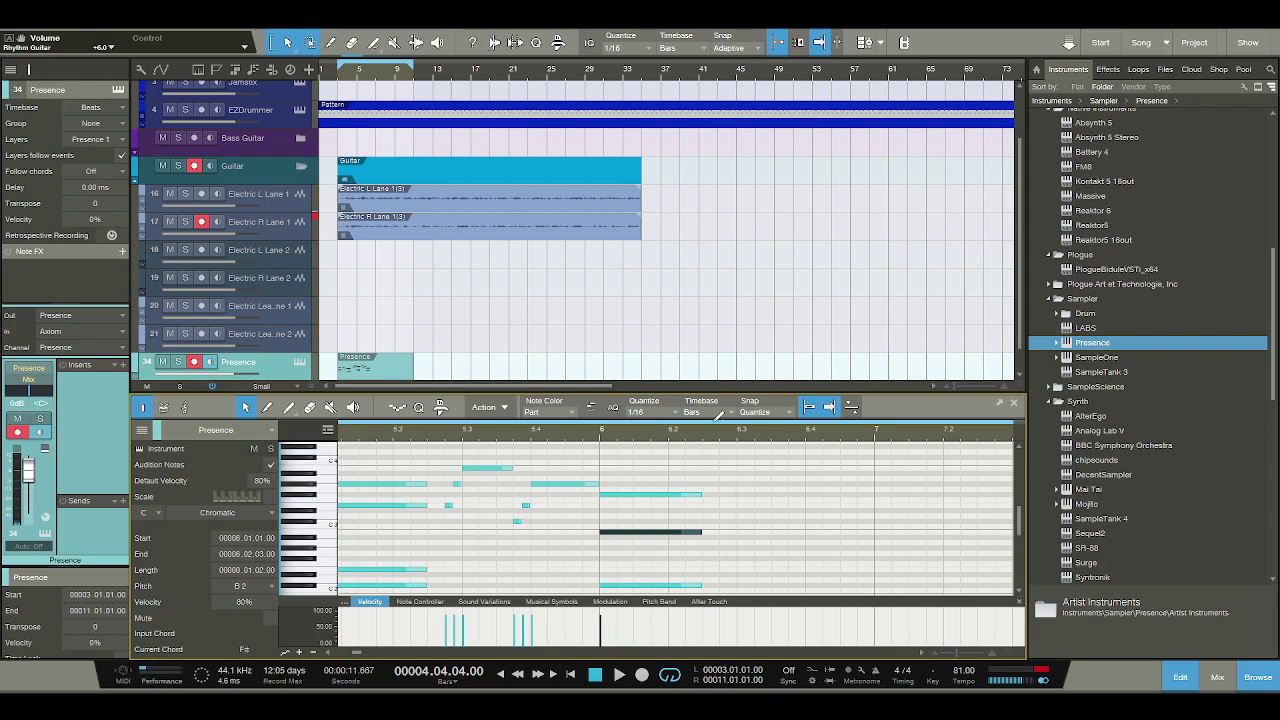
# Try a descending run with 1/32 notes B3 and G#3 from 6.2.4 into a longer F#3 at 6.3.1.
pyautogui.hotkey('alt', 'Down')
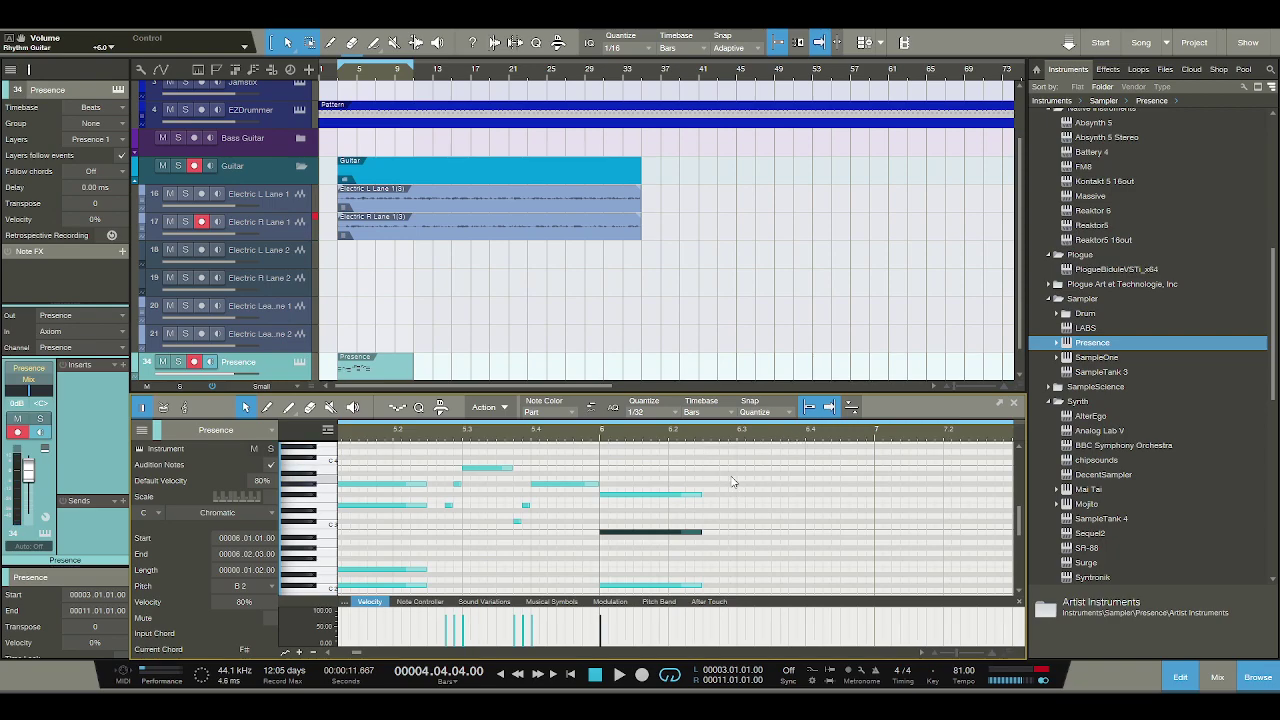
pyautogui.click(722, 470)
pyautogui.click(731, 484)
pyautogui.click(739, 495)
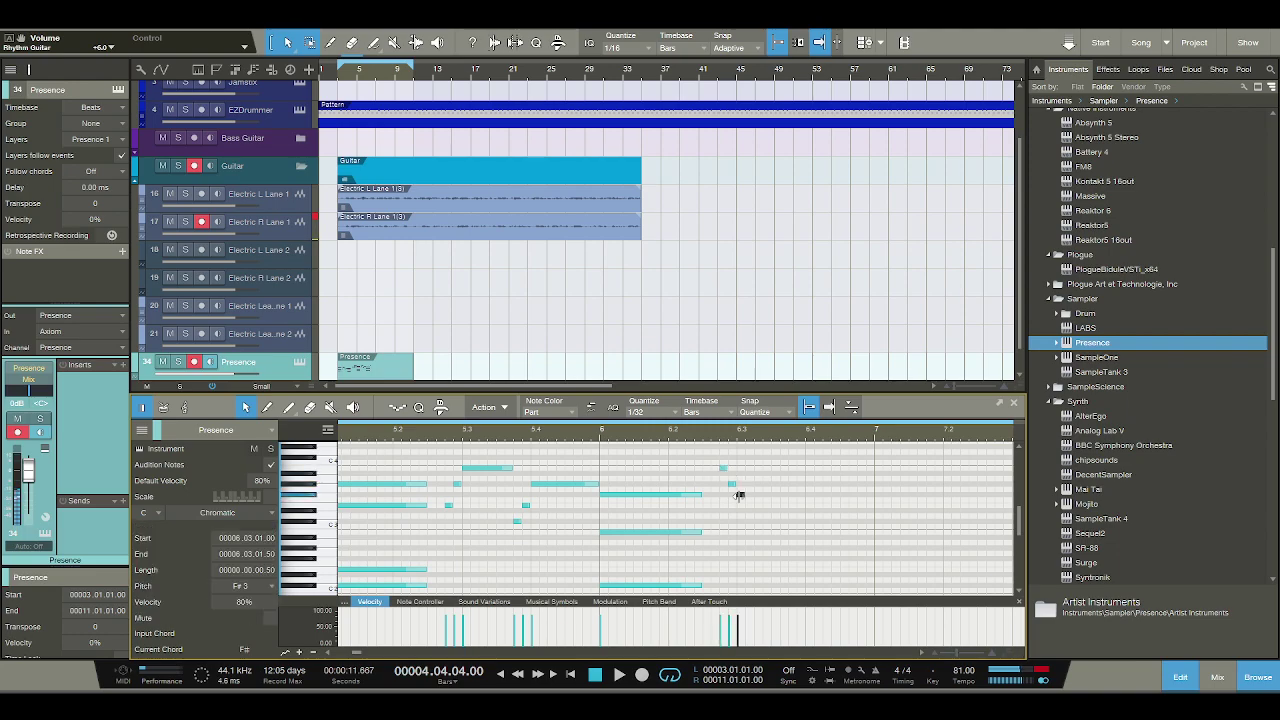
pyautogui.moveTo(741, 495); pyautogui.dragTo(773, 495)
# Play back the B3, G#3 and F#3 run near 6.3 and delete its three notes.
pyautogui.click(591, 438)
pyautogui.press('space')
pyautogui.press('space')
pyautogui.click(770, 505)
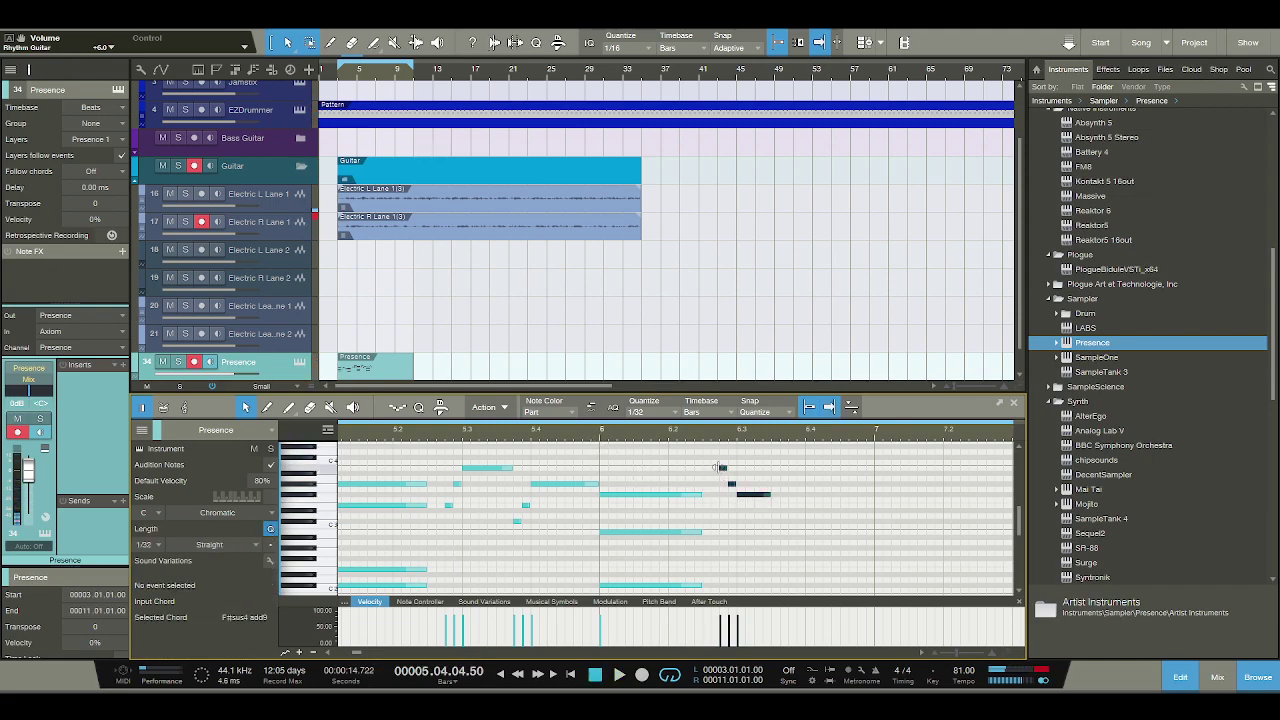
pyautogui.click(650, 494)
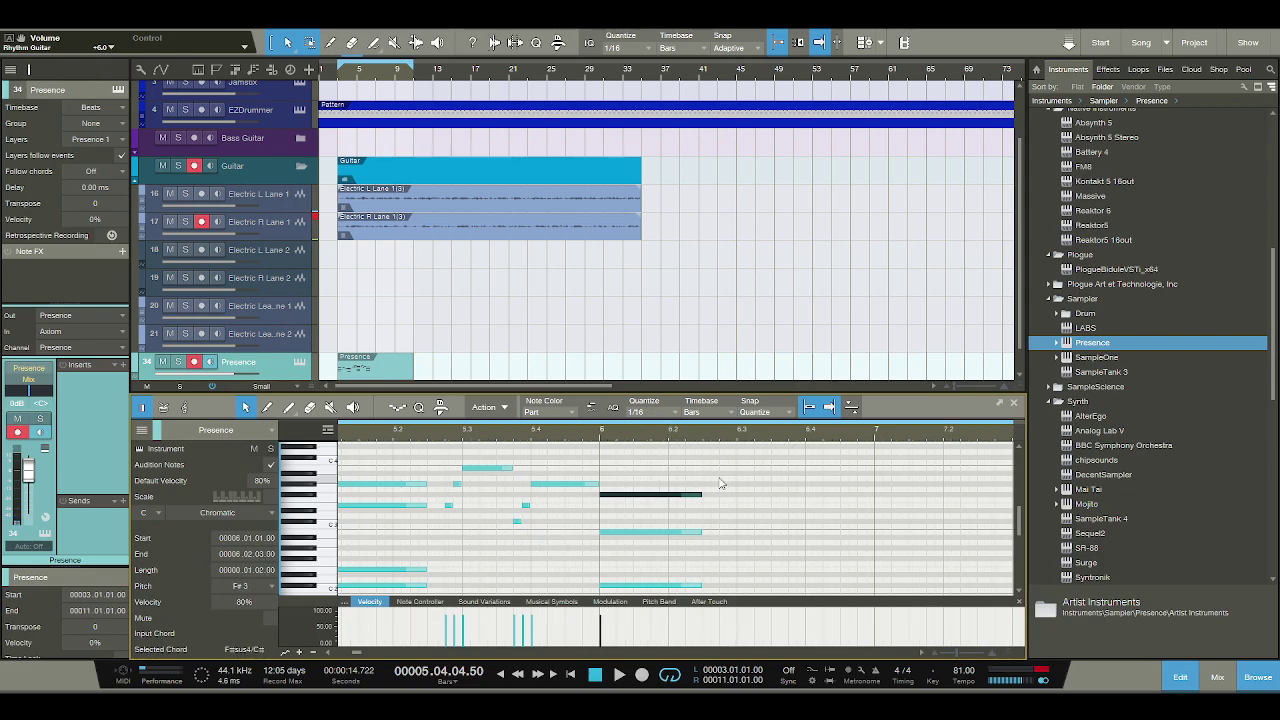
# Play the part back, and draw a second chord of F#3, A#2 and F#2 from 6.3.3 to 7.1.1 on the 1/16 grid.
pyautogui.moveTo(740, 430); pyautogui.dragTo(673, 412)
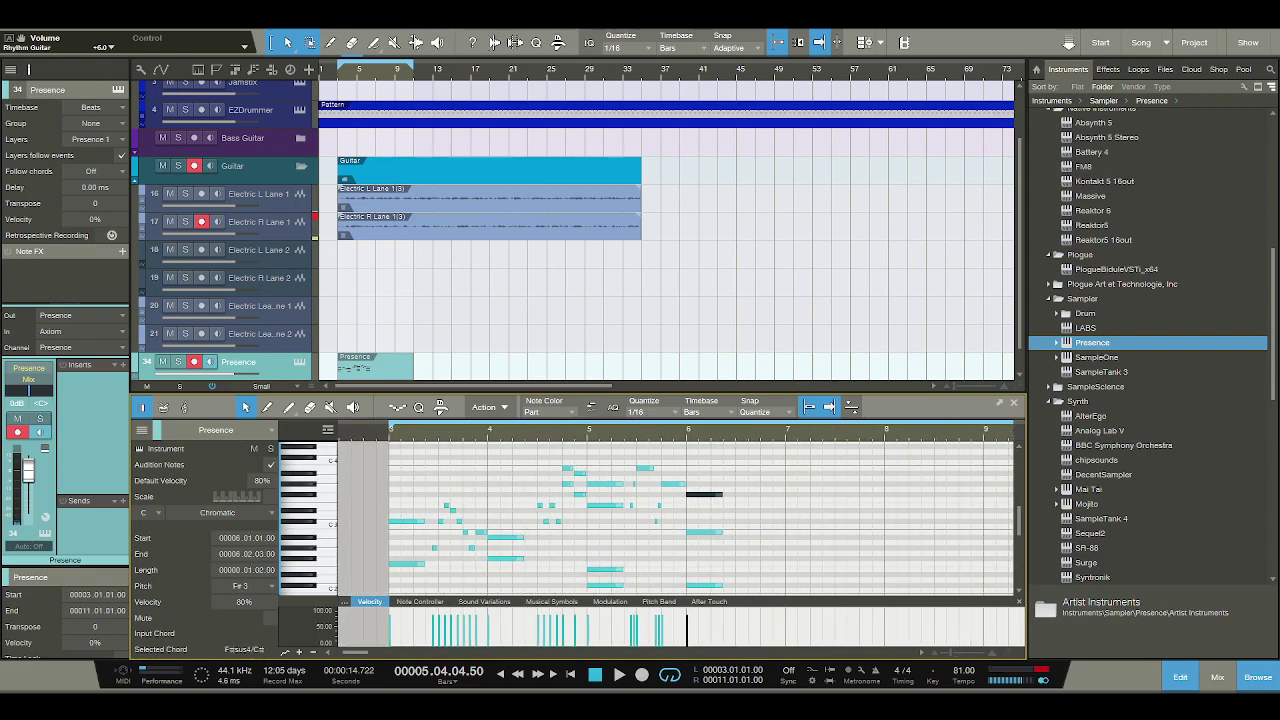
pyautogui.click(594, 674)
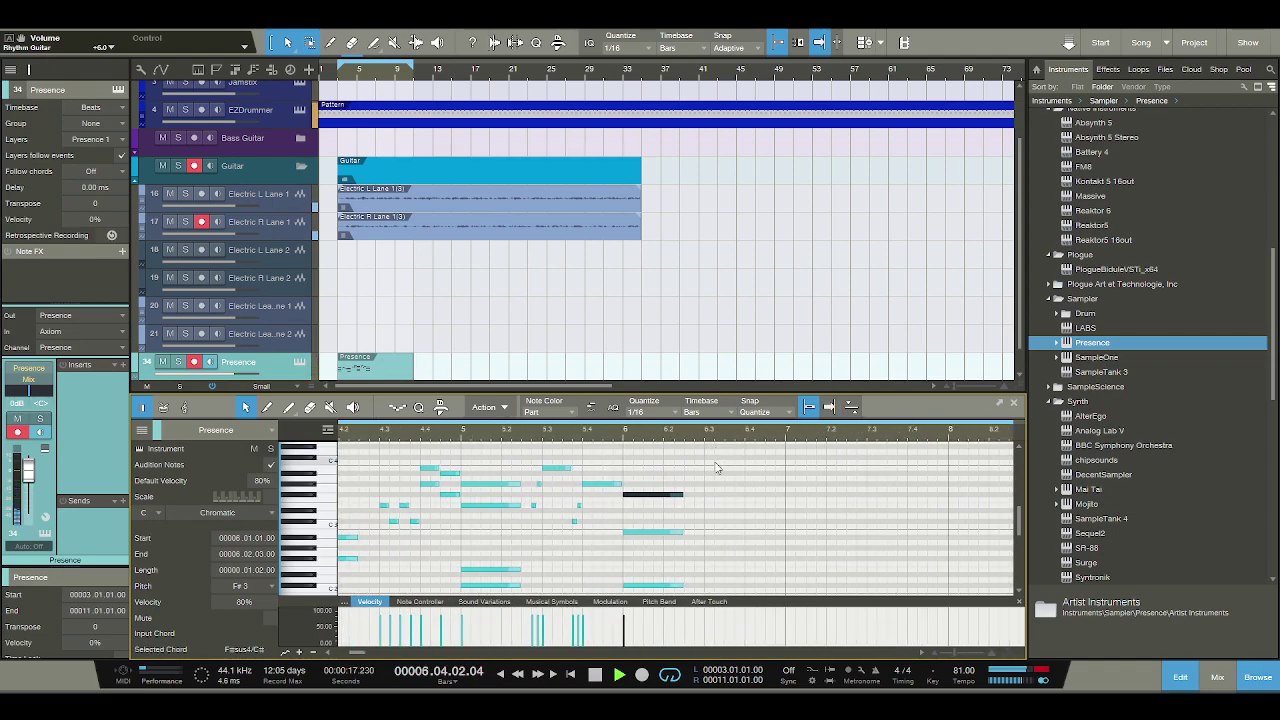
pyautogui.click(595, 677)
pyautogui.click(728, 500)
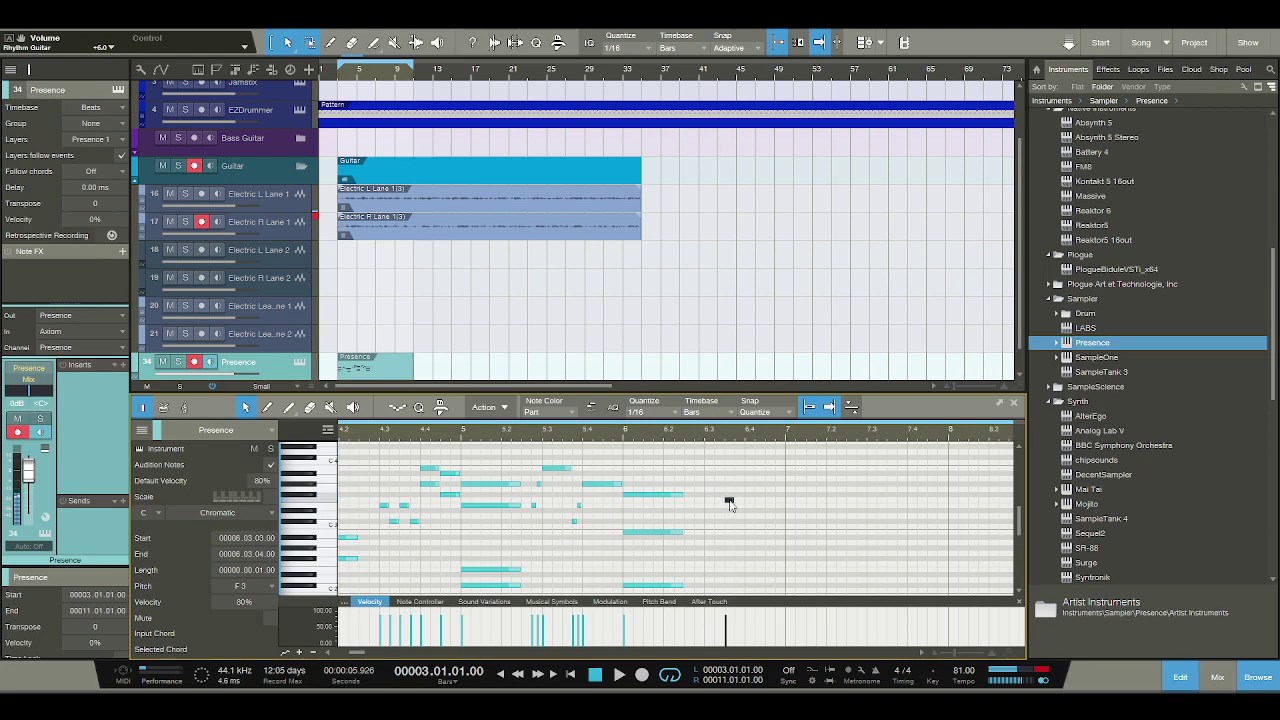
pyautogui.moveTo(733, 494); pyautogui.dragTo(786, 495)
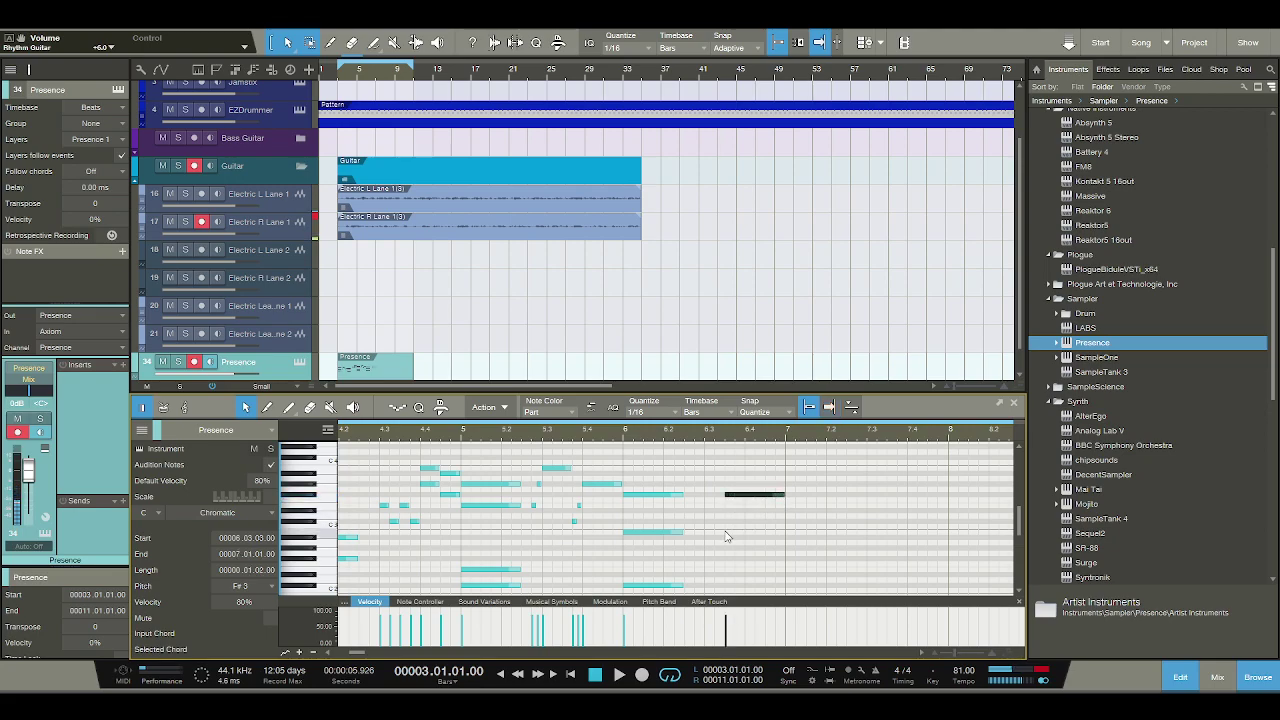
pyautogui.moveTo(730, 537); pyautogui.dragTo(787, 541)
pyautogui.click(730, 587)
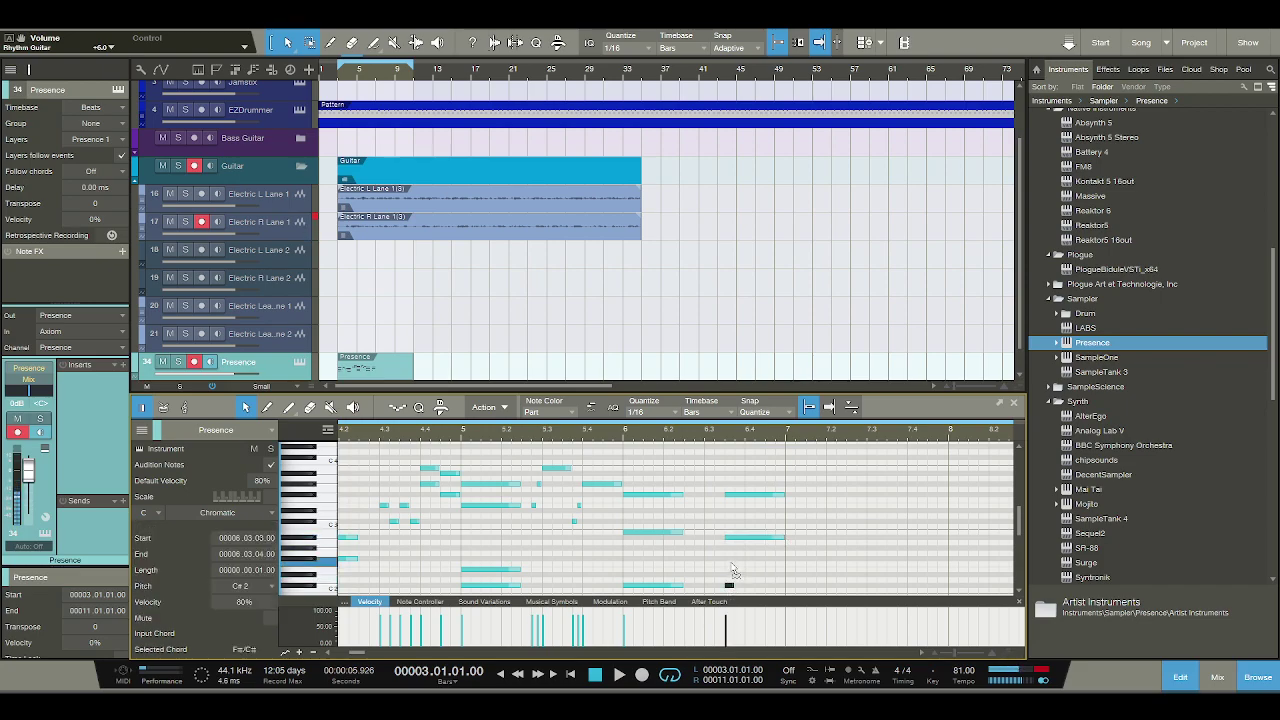
pyautogui.moveTo(733, 558); pyautogui.dragTo(787, 558)
# Move the F#3, A#2 and F#2 chord earlier to start at 6.3.1, playing bar 6 before and after.
pyautogui.press('space')
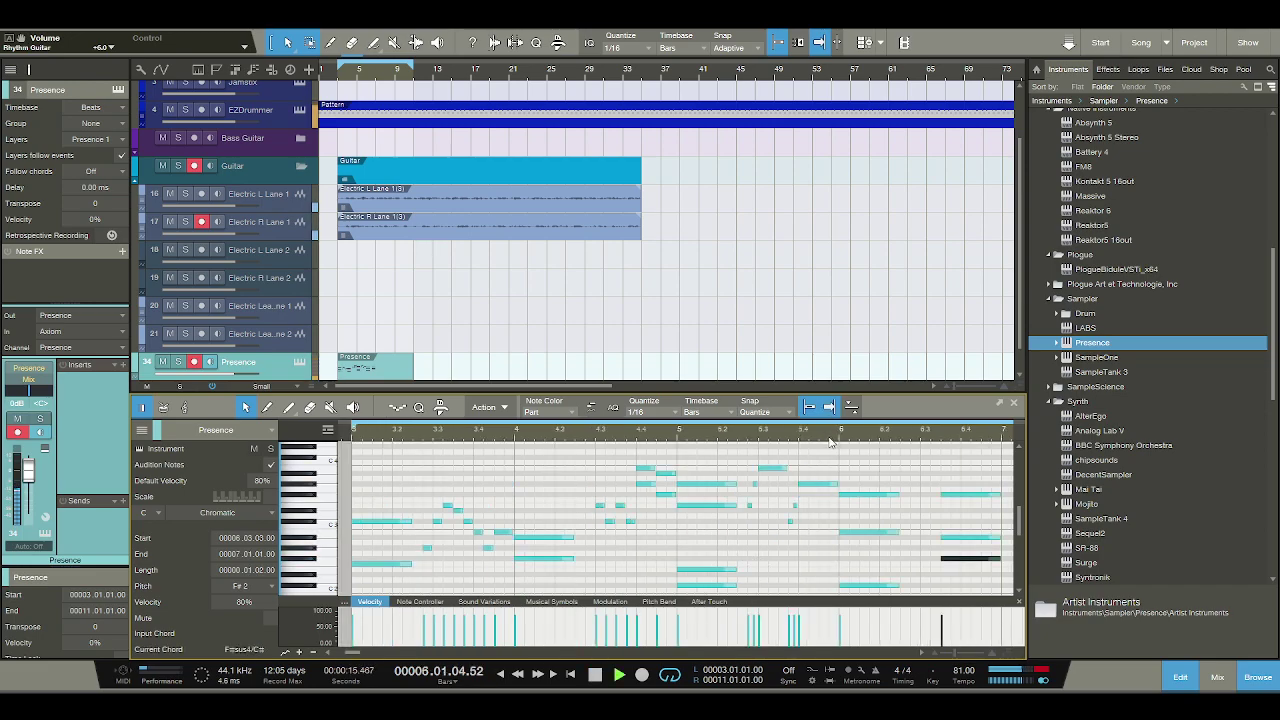
pyautogui.press('space')
pyautogui.moveTo(957, 496); pyautogui.dragTo(936, 494)
pyautogui.click(940, 538)
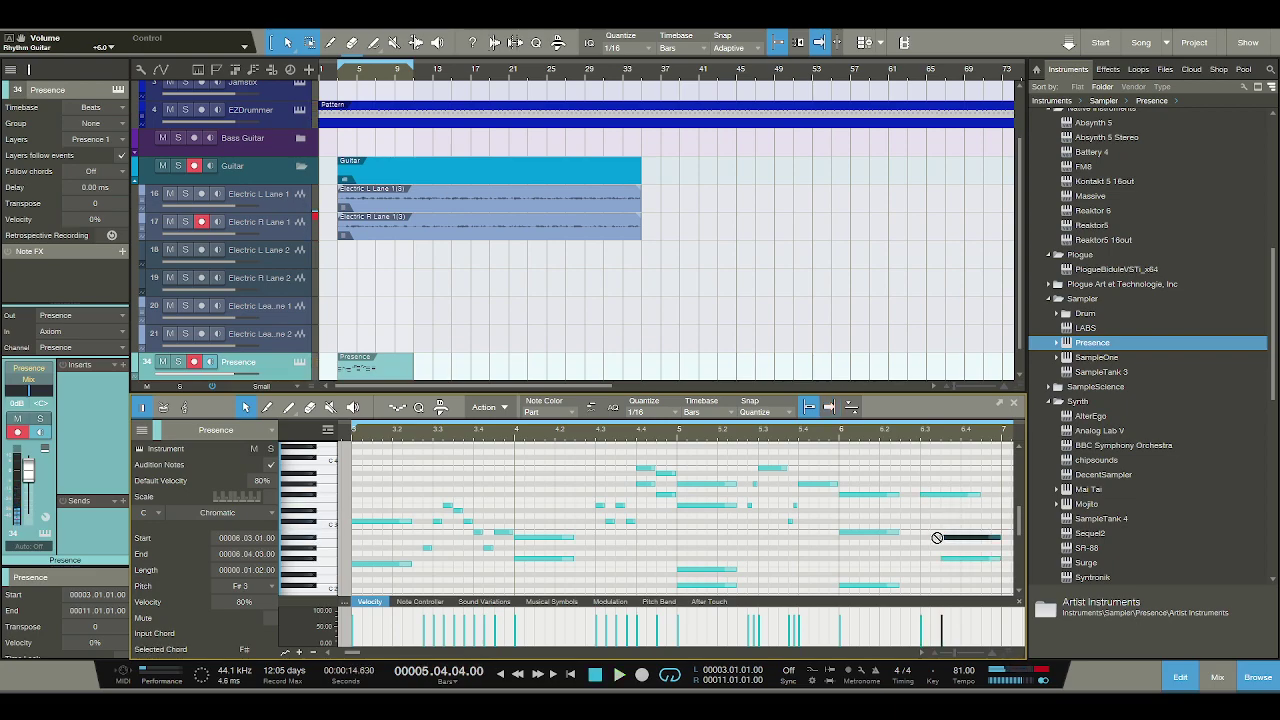
pyautogui.moveTo(939, 538); pyautogui.dragTo(926, 565)
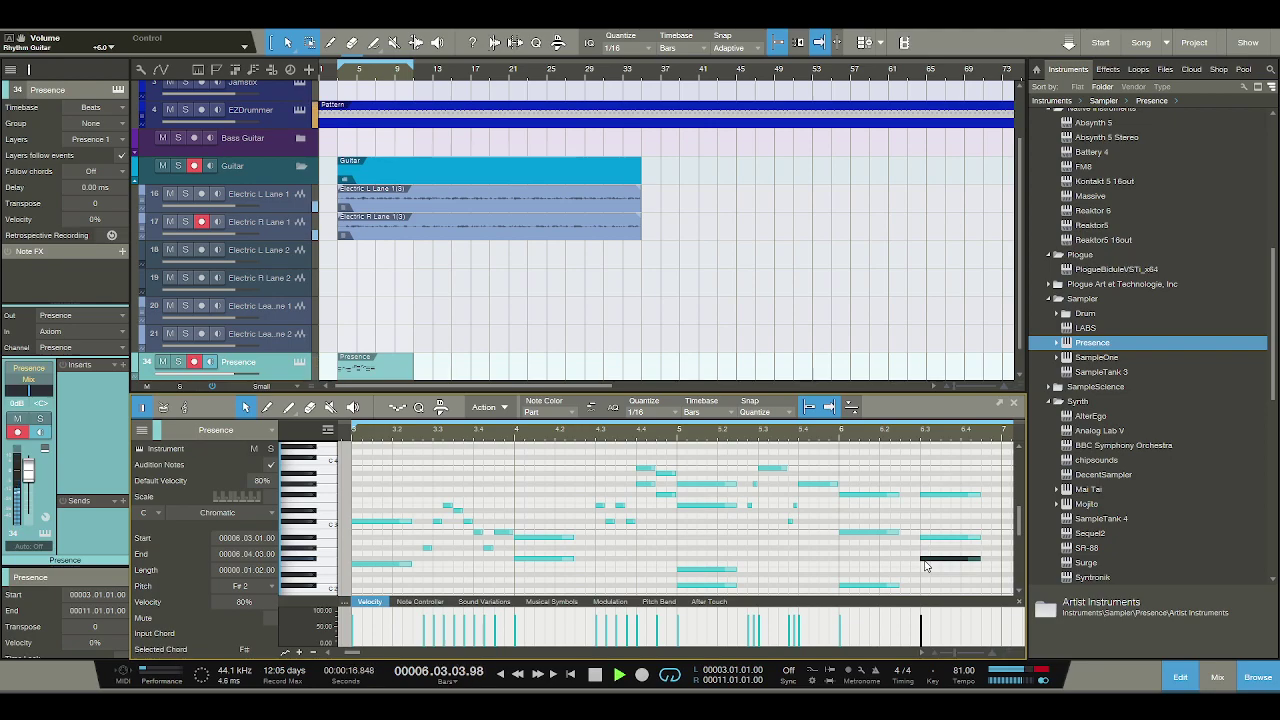
pyautogui.press('space')
# Try a descending 1/32-note run of B3, A#3, G#3 and F#3 from 6.2.3 into the chord at 6.3.1.
pyautogui.press('e')
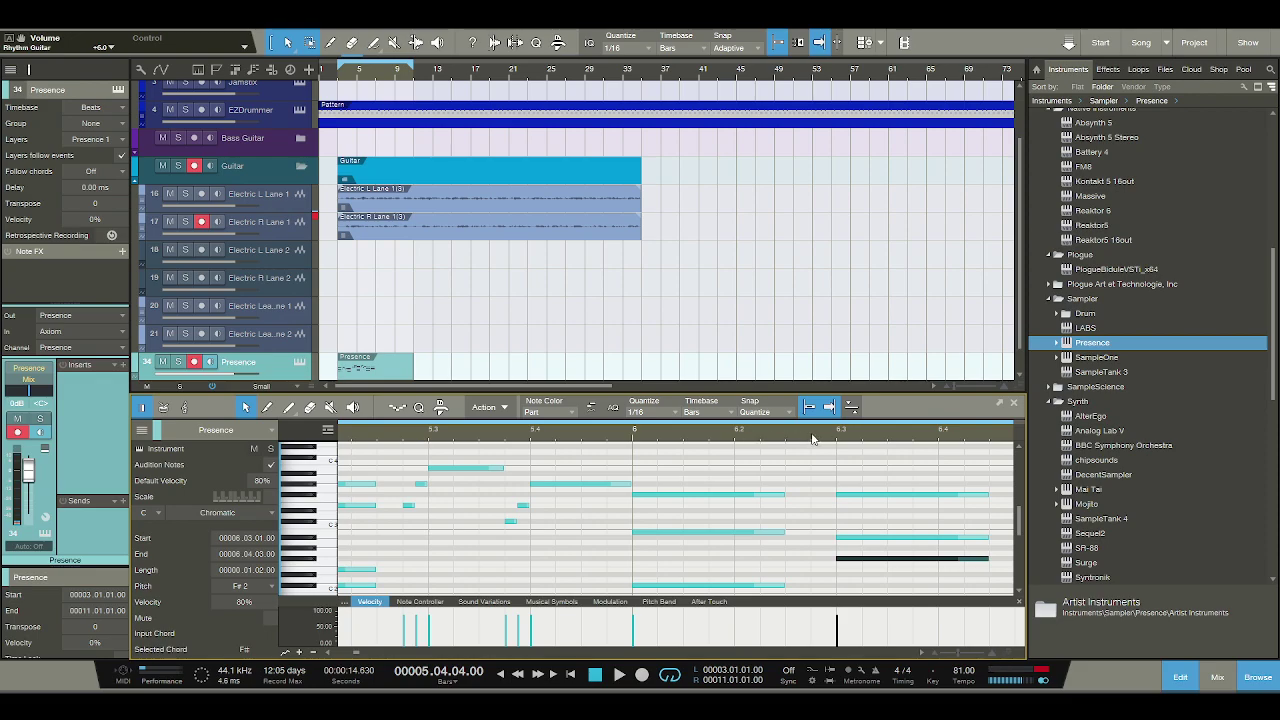
pyautogui.scroll(1, 802, 497)
pyautogui.scroll(-1, 790, 515)
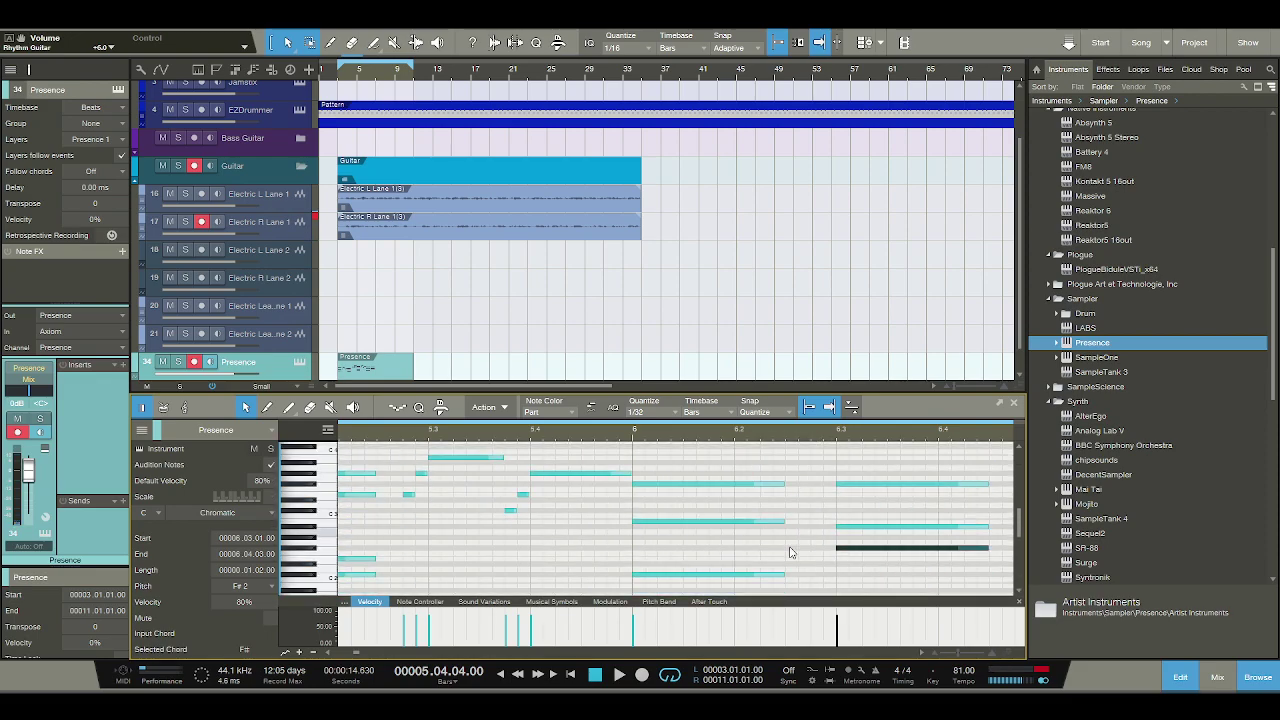
pyautogui.scroll(1, 790, 533)
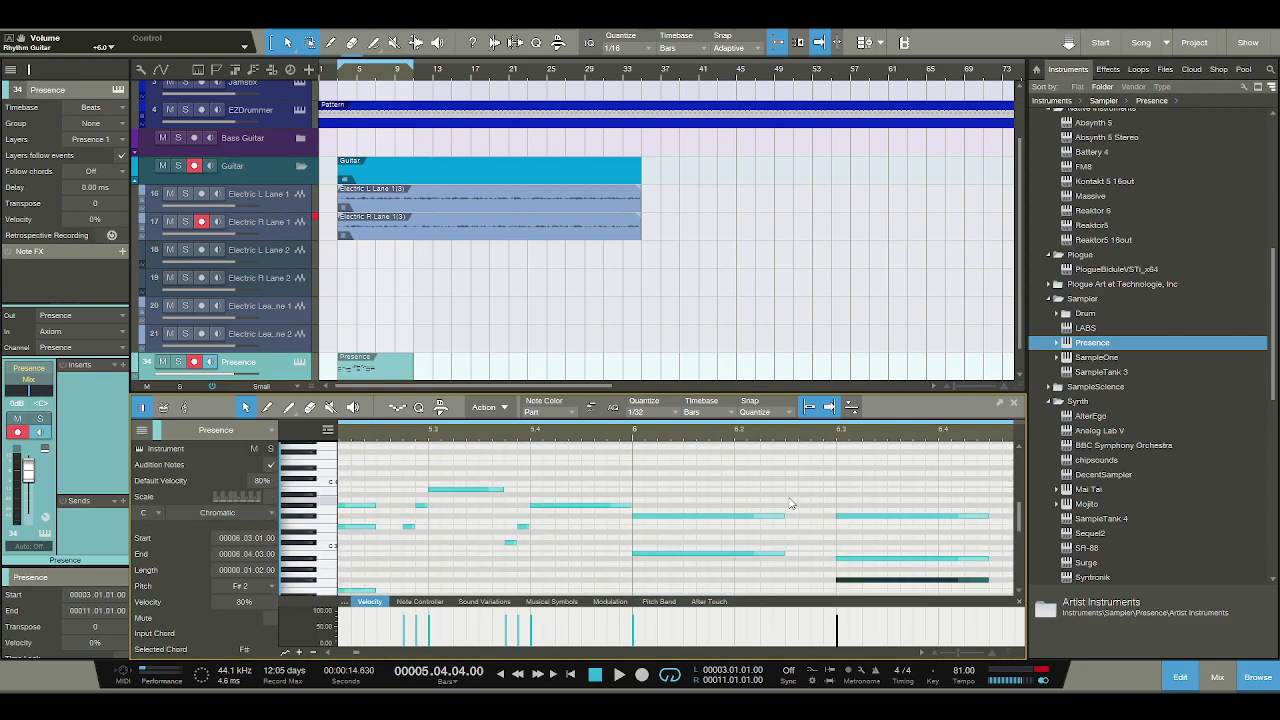
pyautogui.click(790, 480)
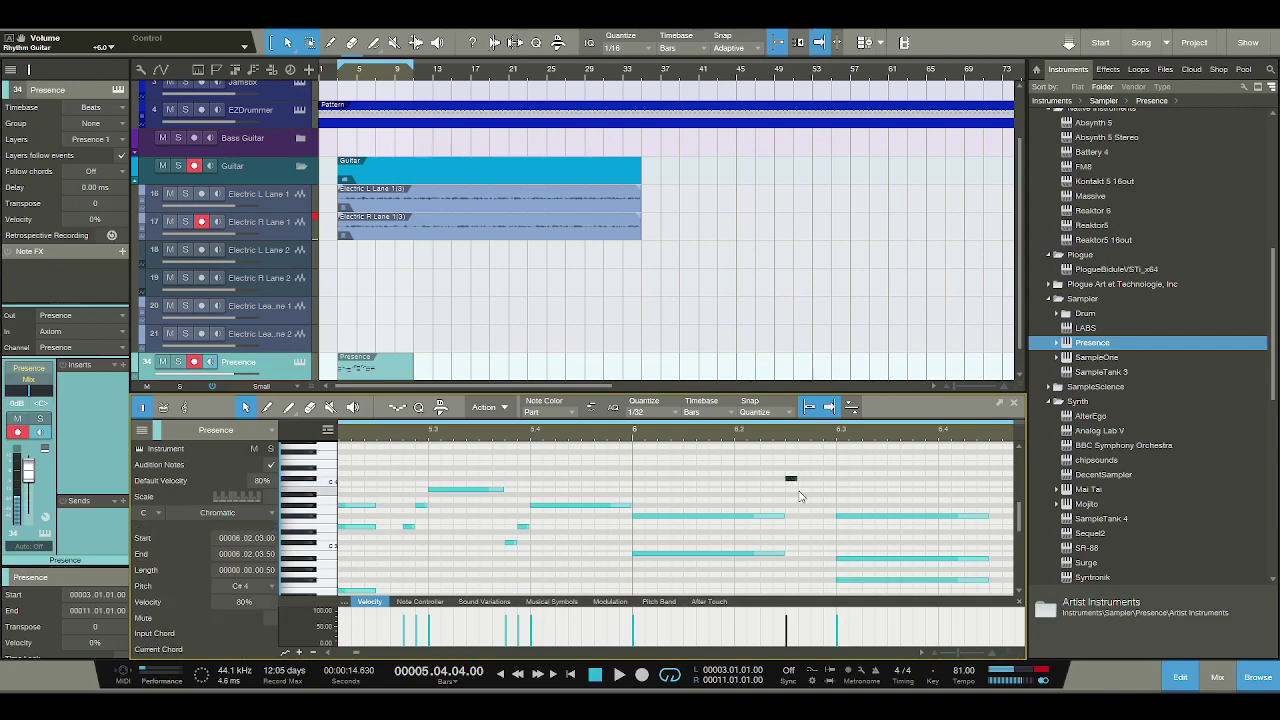
pyautogui.click(792, 489)
pyautogui.click(803, 494)
pyautogui.click(815, 505)
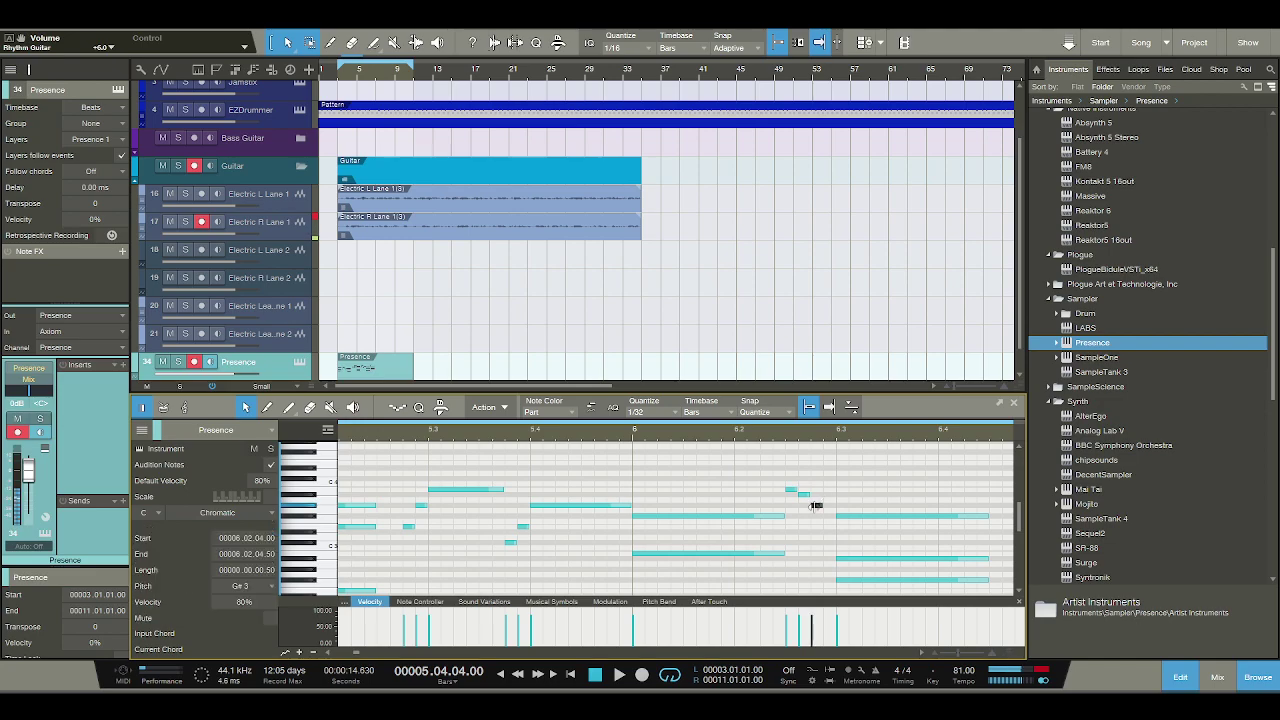
pyautogui.click(828, 516)
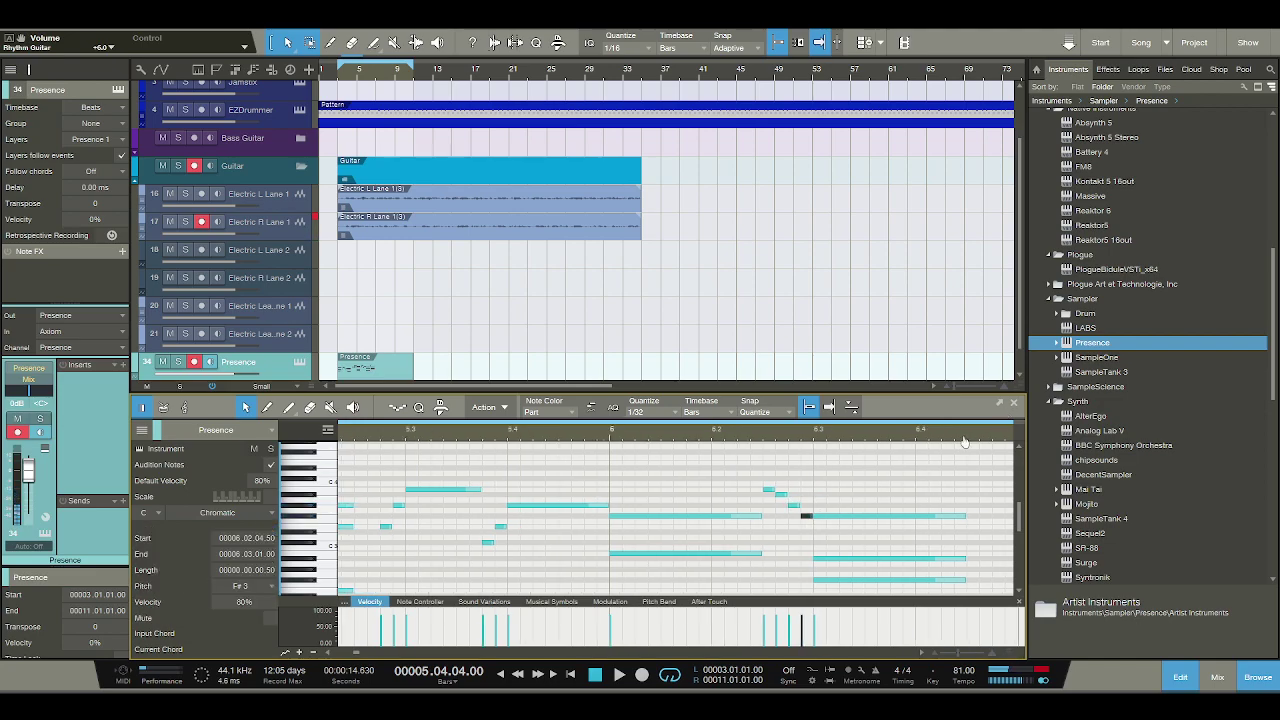
# Play back the four-note descending run between the bar 6 chords and delete it.
pyautogui.hscroll(5, 838, 522)
pyautogui.press('space')
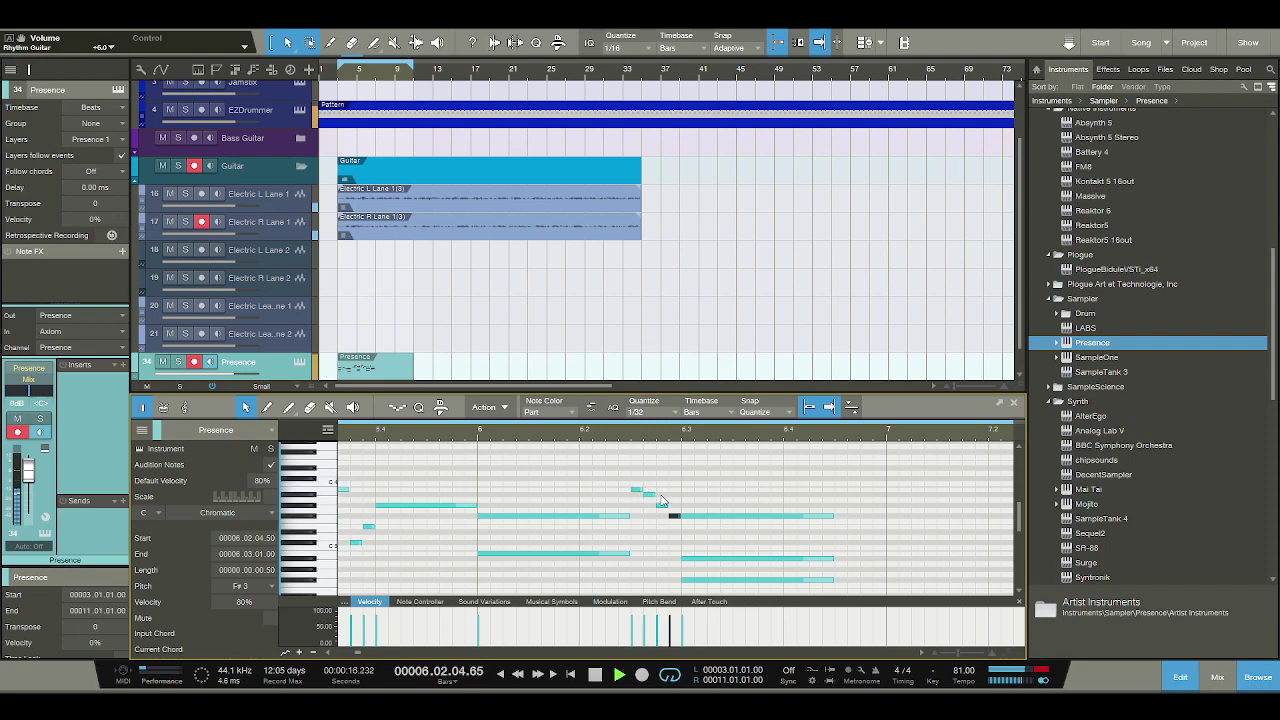
pyautogui.press('space')
pyautogui.moveTo(678, 540); pyautogui.dragTo(628, 482)
pyautogui.press('Delete')
# Play back bar 6 and lengthen all notes of both its chords to two beats each.
pyautogui.press('space')
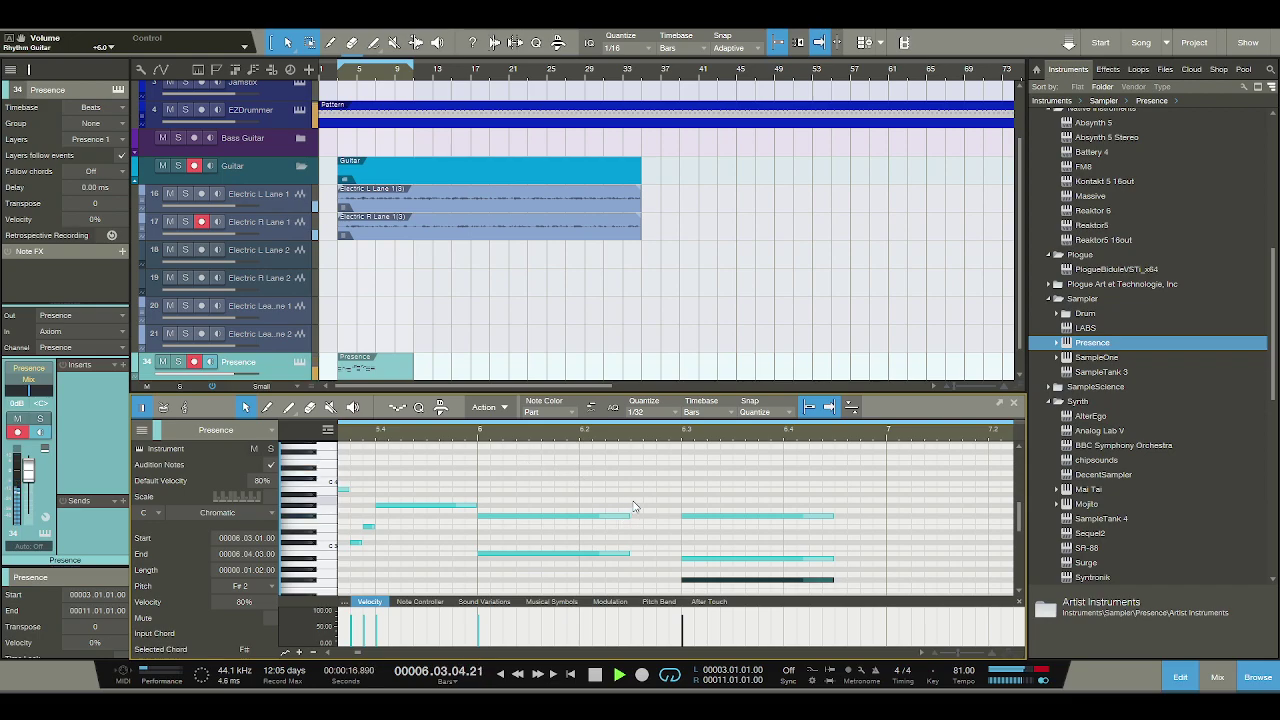
pyautogui.moveTo(682, 430); pyautogui.dragTo(673, 410)
pyautogui.press('space')
pyautogui.scroll(2, 710, 573)
pyautogui.moveTo(710, 573); pyautogui.dragTo(669, 481)
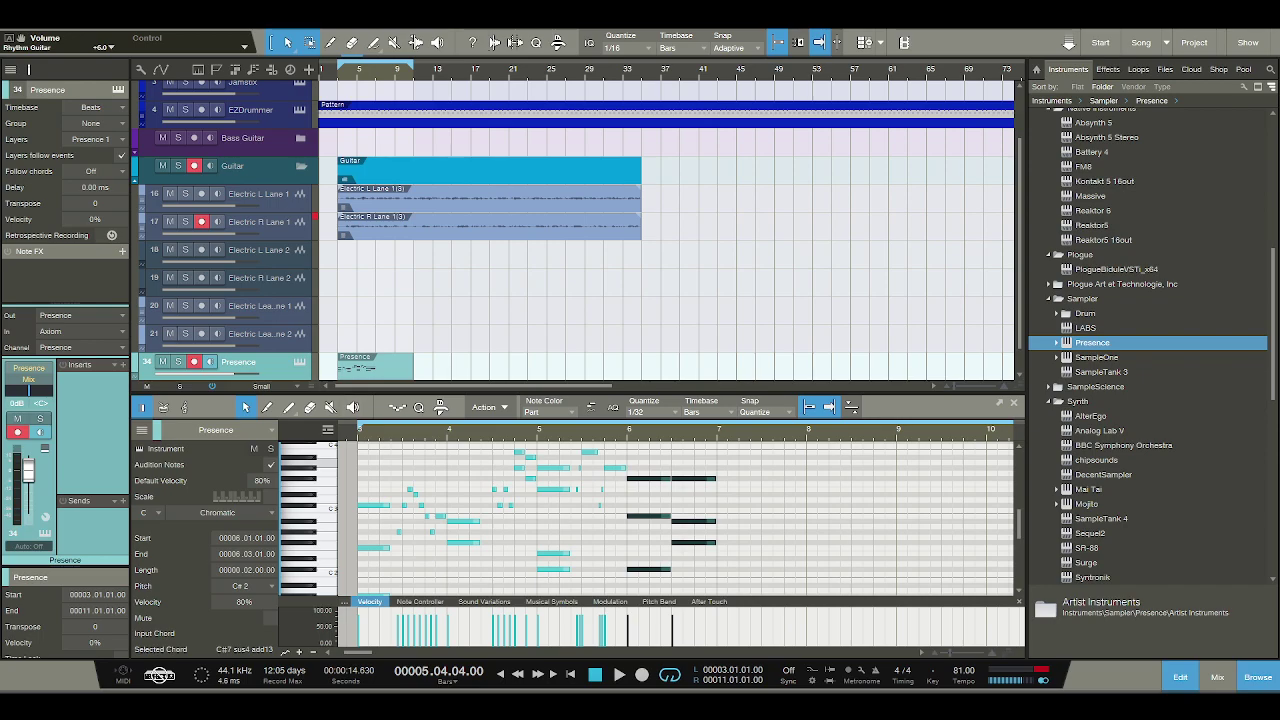
# Play the Presence part back from the start of bar 3 through the bar 6 chords.
pyautogui.press('Home')
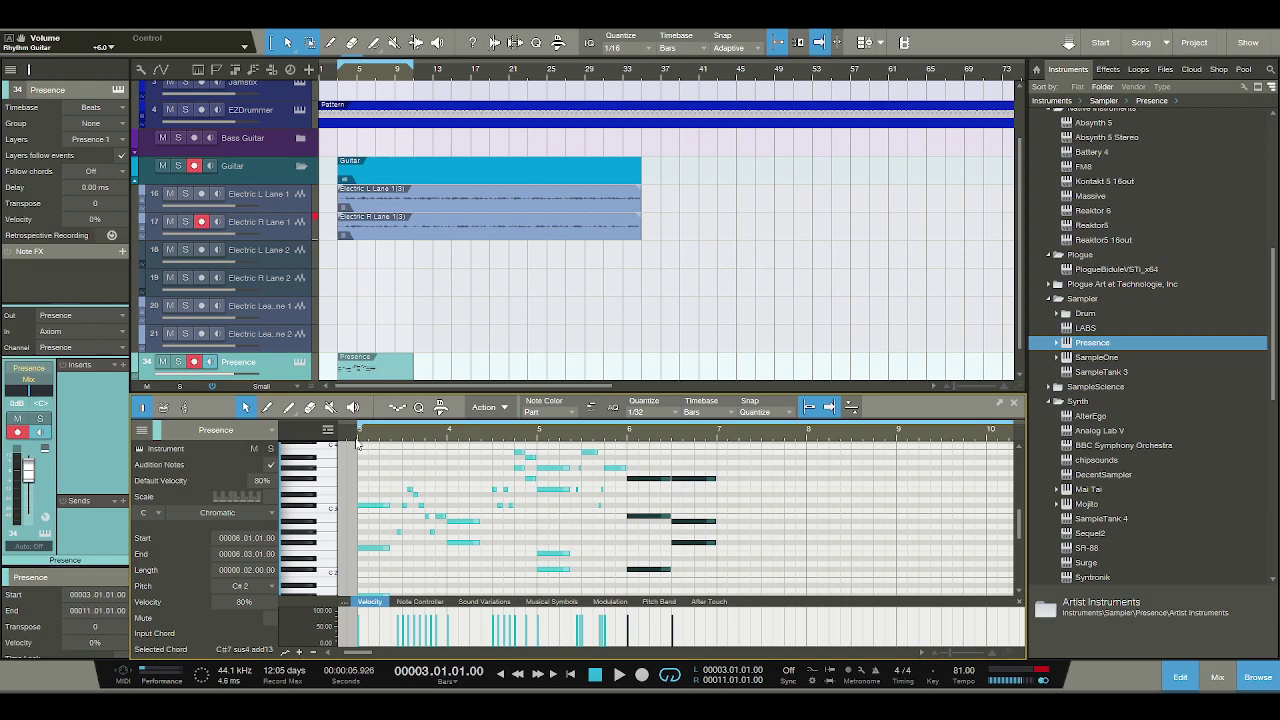
pyautogui.press('space')
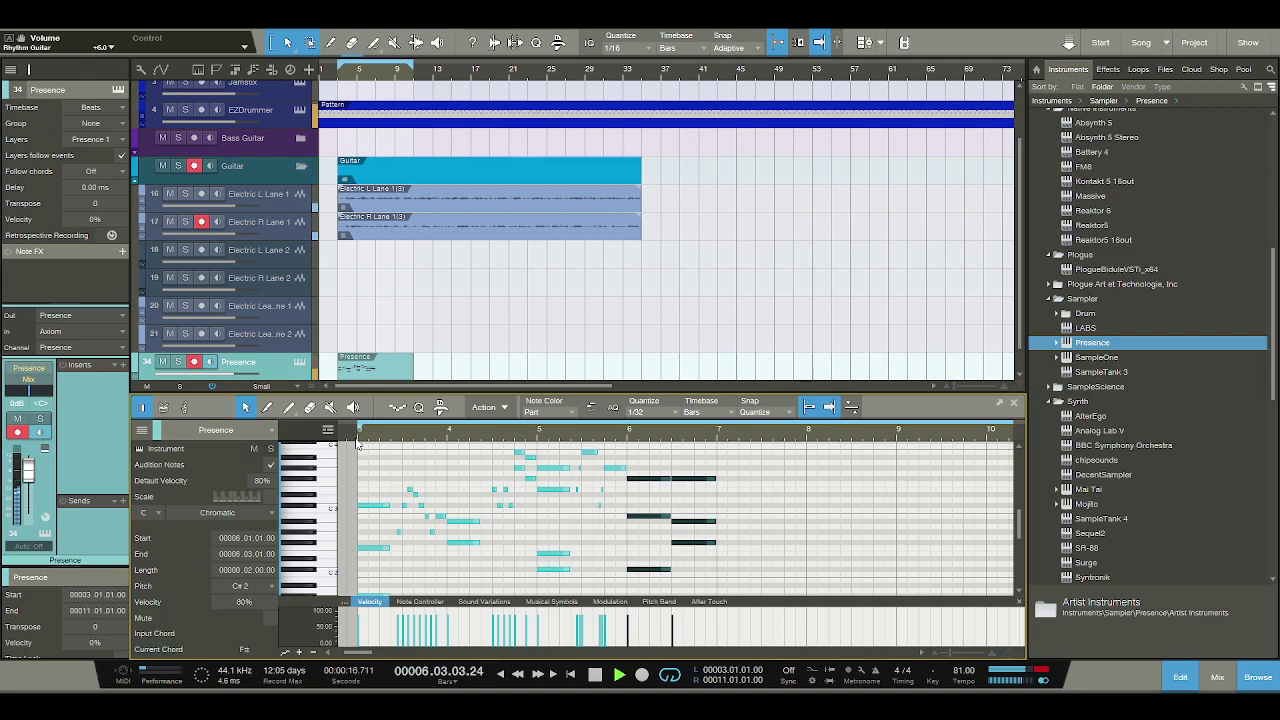
pyautogui.click(595, 674)
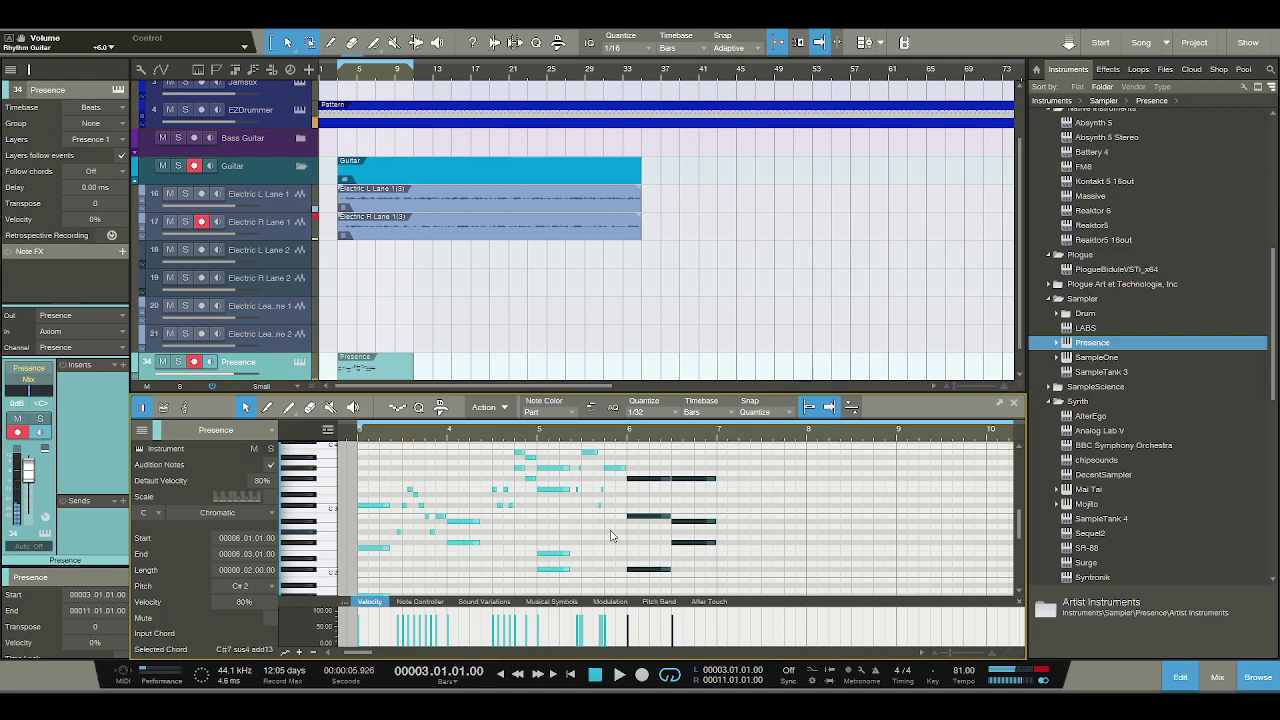
# Duplicate the Presence notes of bars 3 to 6 into bars 7 to 10.
pyautogui.scroll(-3, 612, 434)
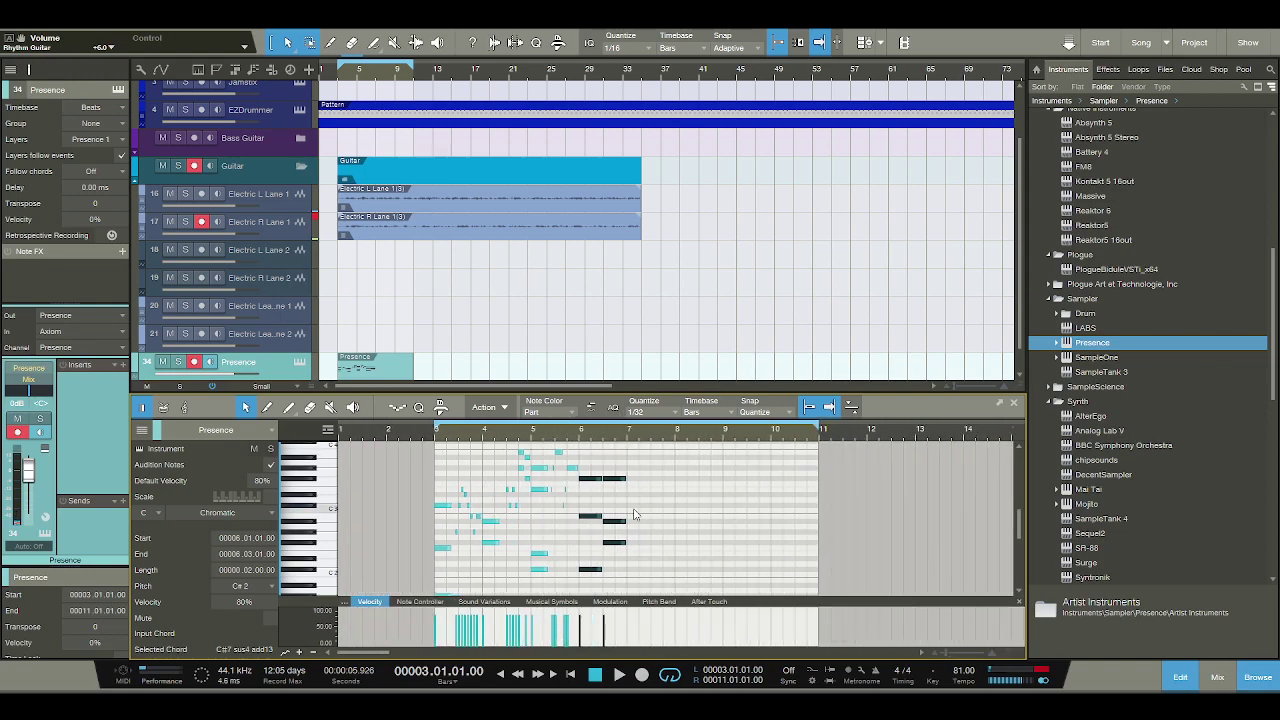
pyautogui.scroll(-2, 632, 575)
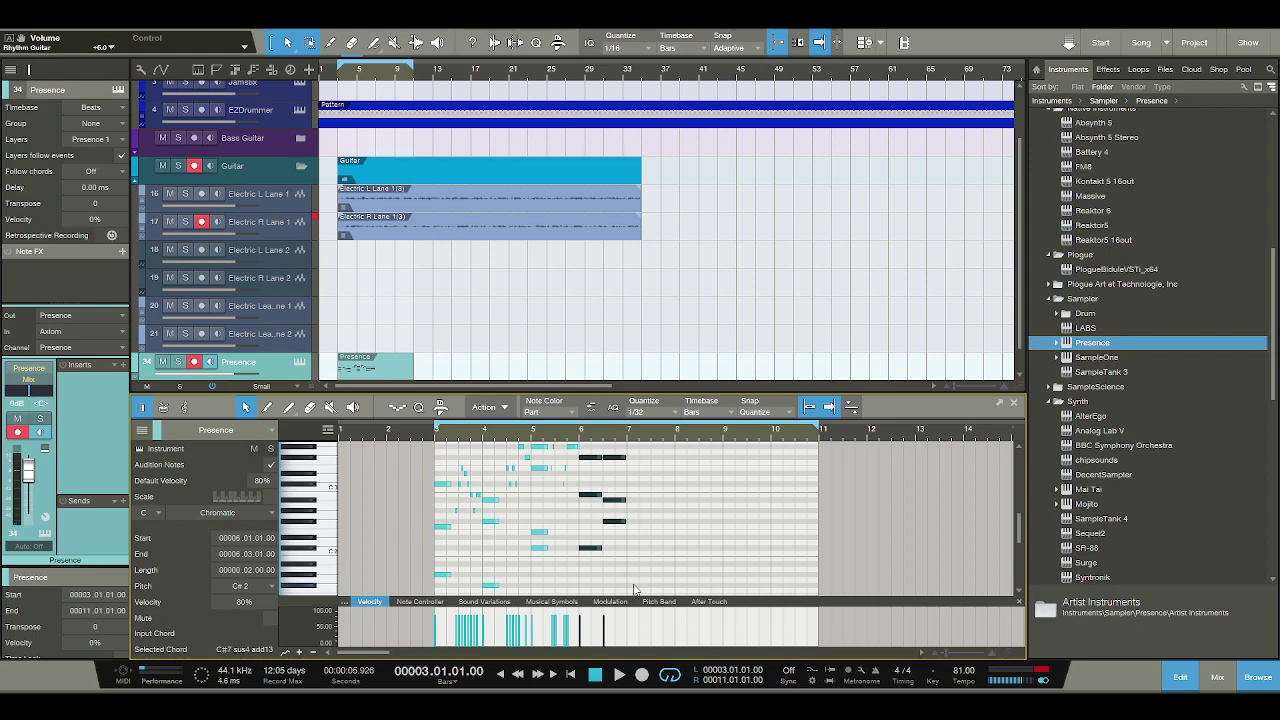
pyautogui.scroll(-1, 632, 510)
pyautogui.scroll(1, 632, 513)
pyautogui.moveTo(738, 398); pyautogui.dragTo(738, 306)
pyautogui.click(636, 572)
pyautogui.hotkey('ctrl', 'v')
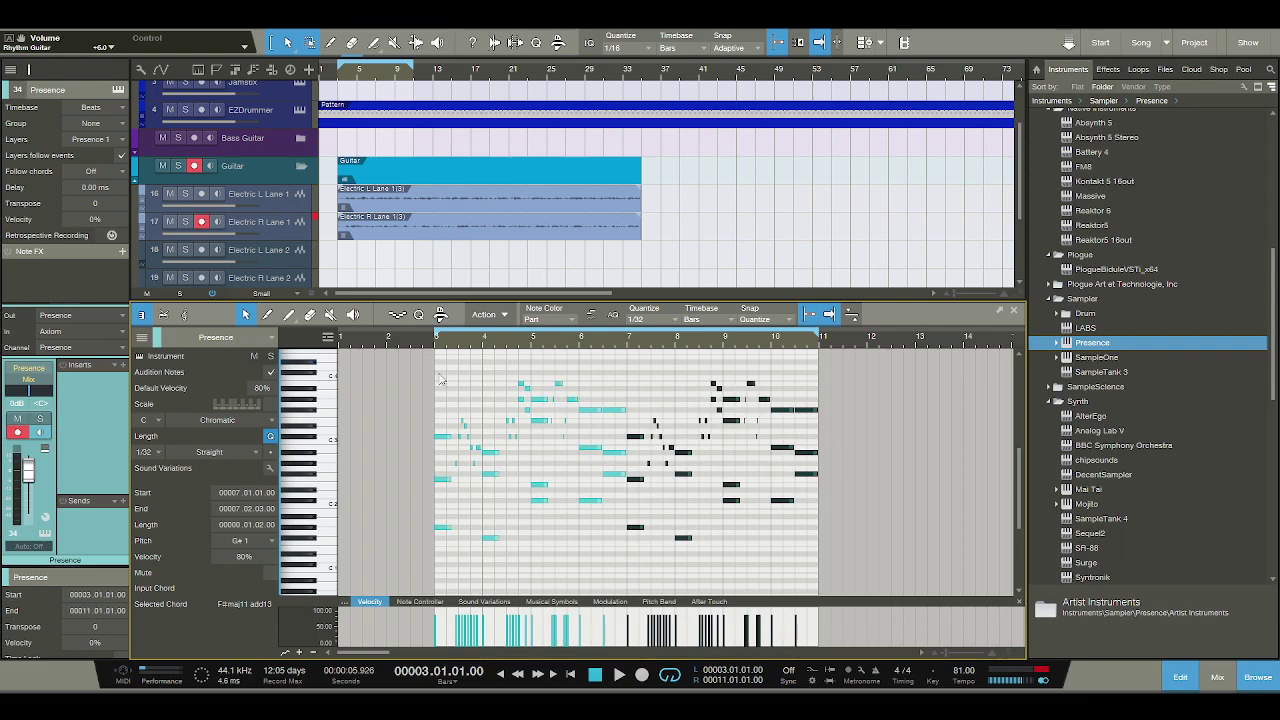
# Play the extended Presence part with the song from bar 3 into bar 10.
pyautogui.press('space')
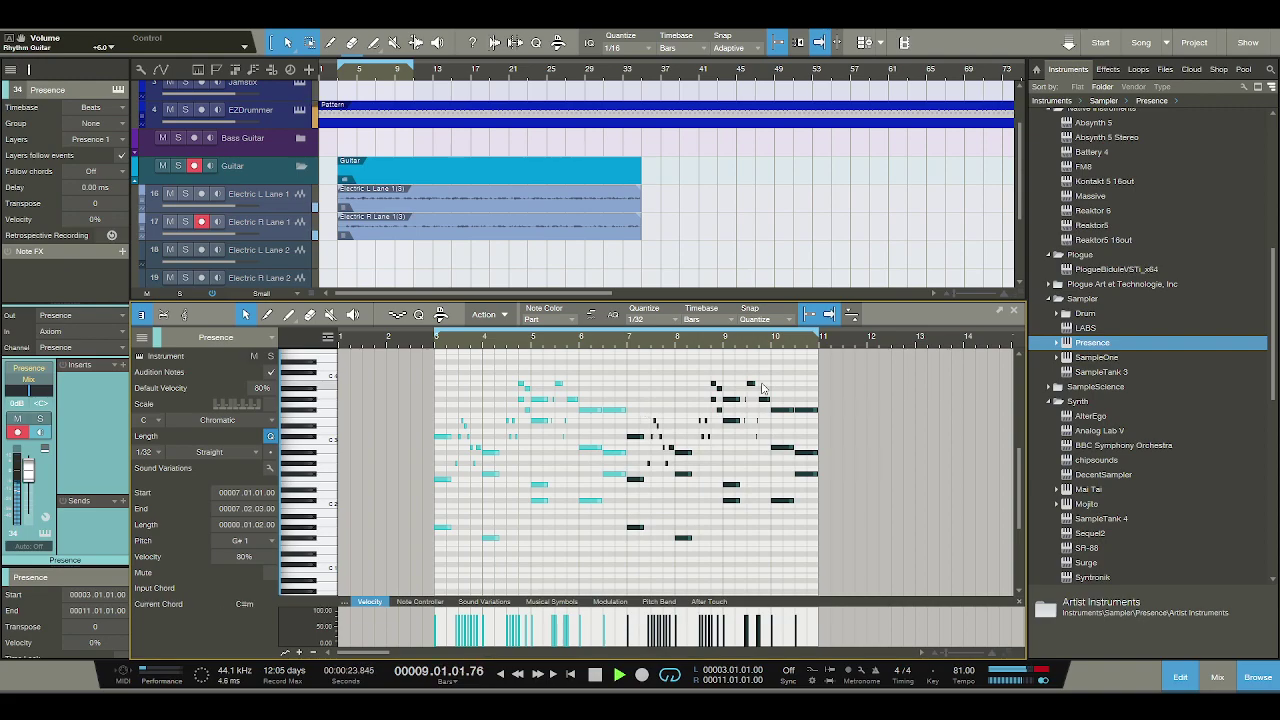
pyautogui.press('e')
pyautogui.press('e')
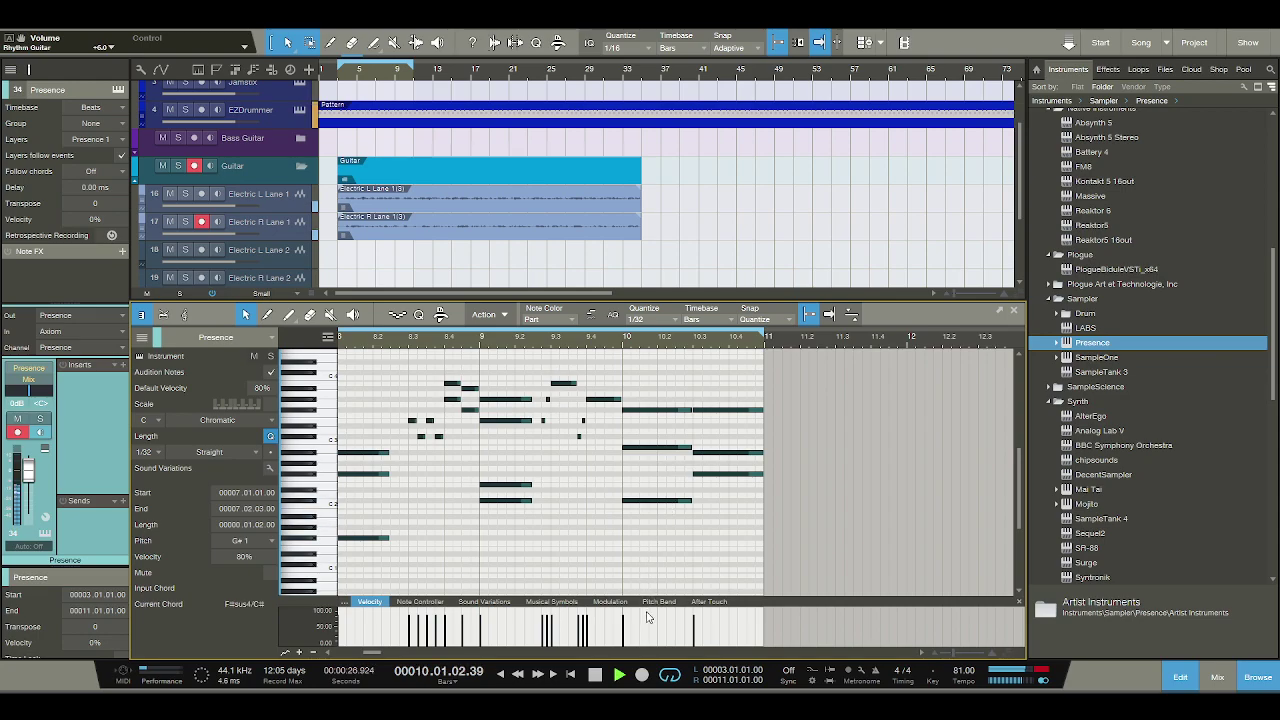
pyautogui.click(597, 675)
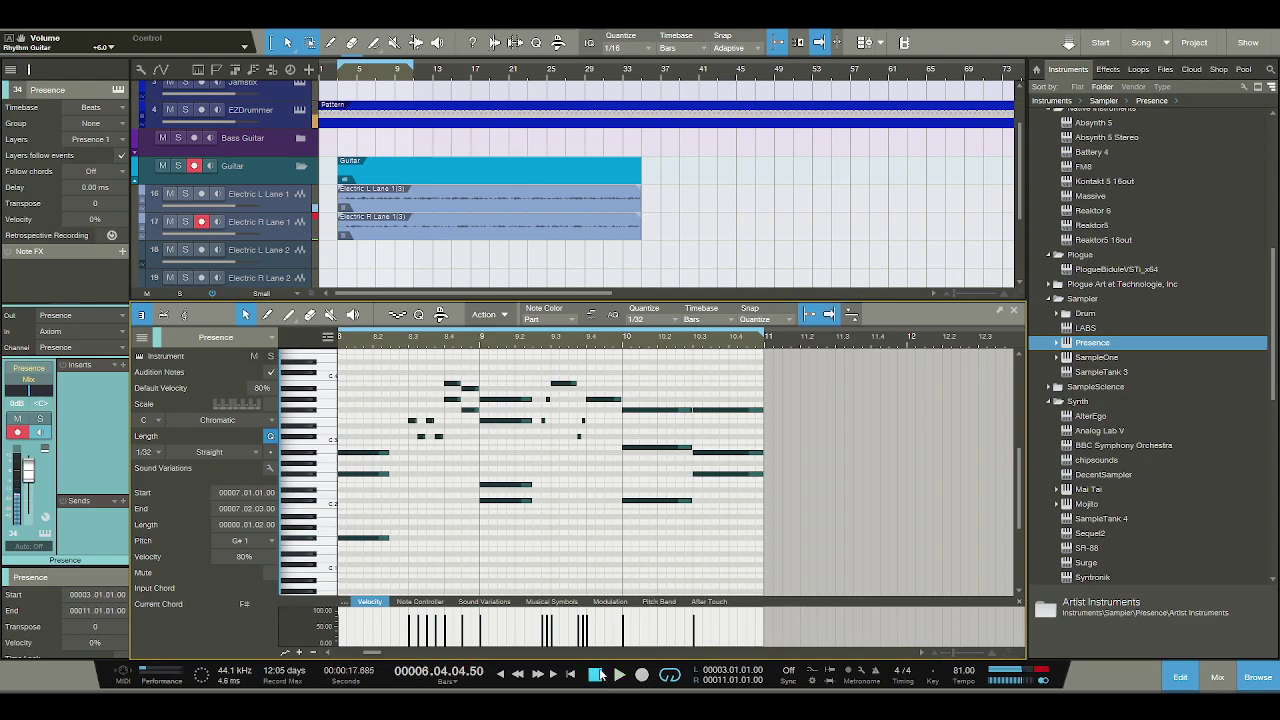
# Solo the Electric L Lane 1 and Electric R Lane 1 tracks and play them back from bar 10.
pyautogui.click(626, 349)
pyautogui.scroll(2, 208, 177)
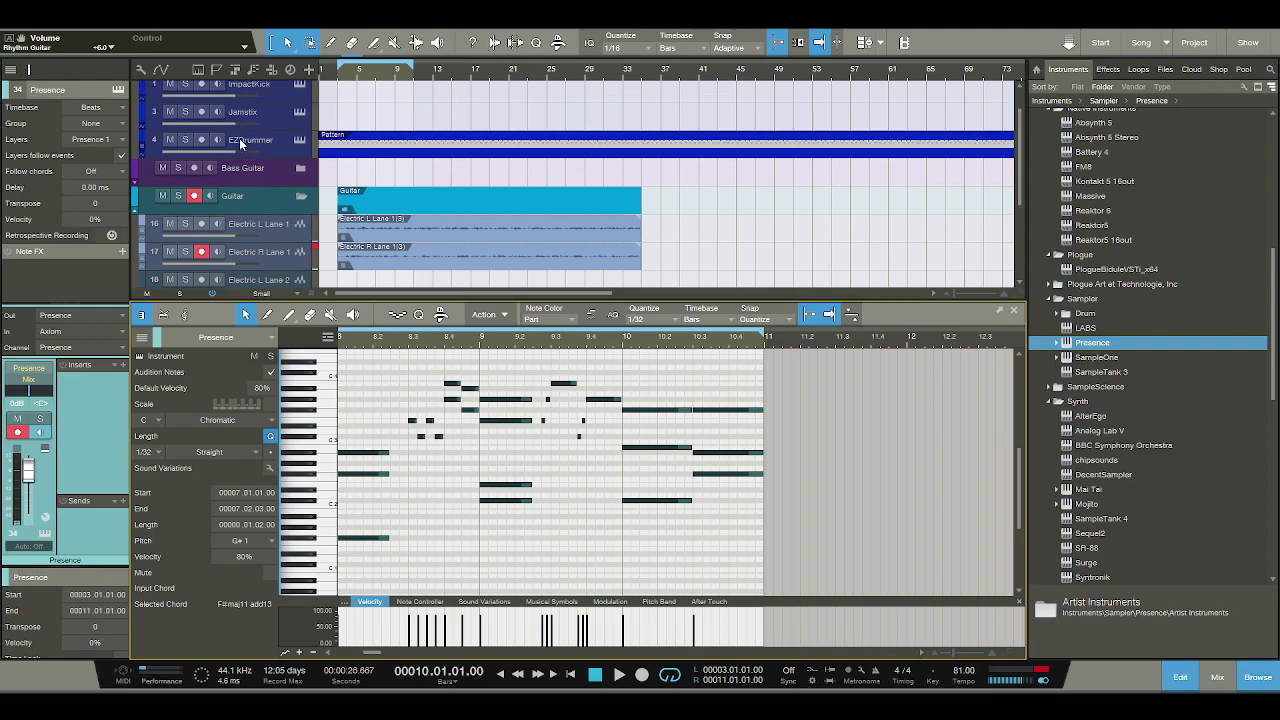
pyautogui.scroll(-1, 208, 177)
pyautogui.click(185, 193)
pyautogui.click(185, 221)
pyautogui.press('space')
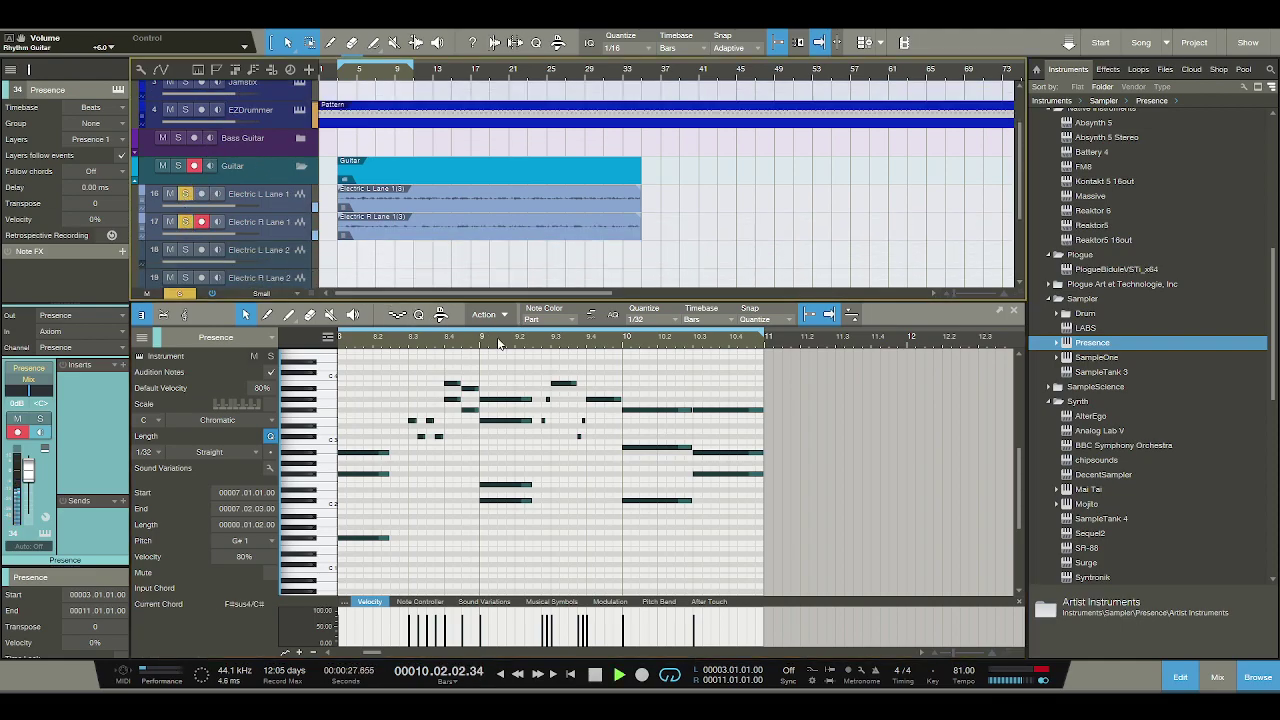
pyautogui.press('space')
# Solo the Presence track along with the guitars and play back from bar 10.
pyautogui.click(680, 411)
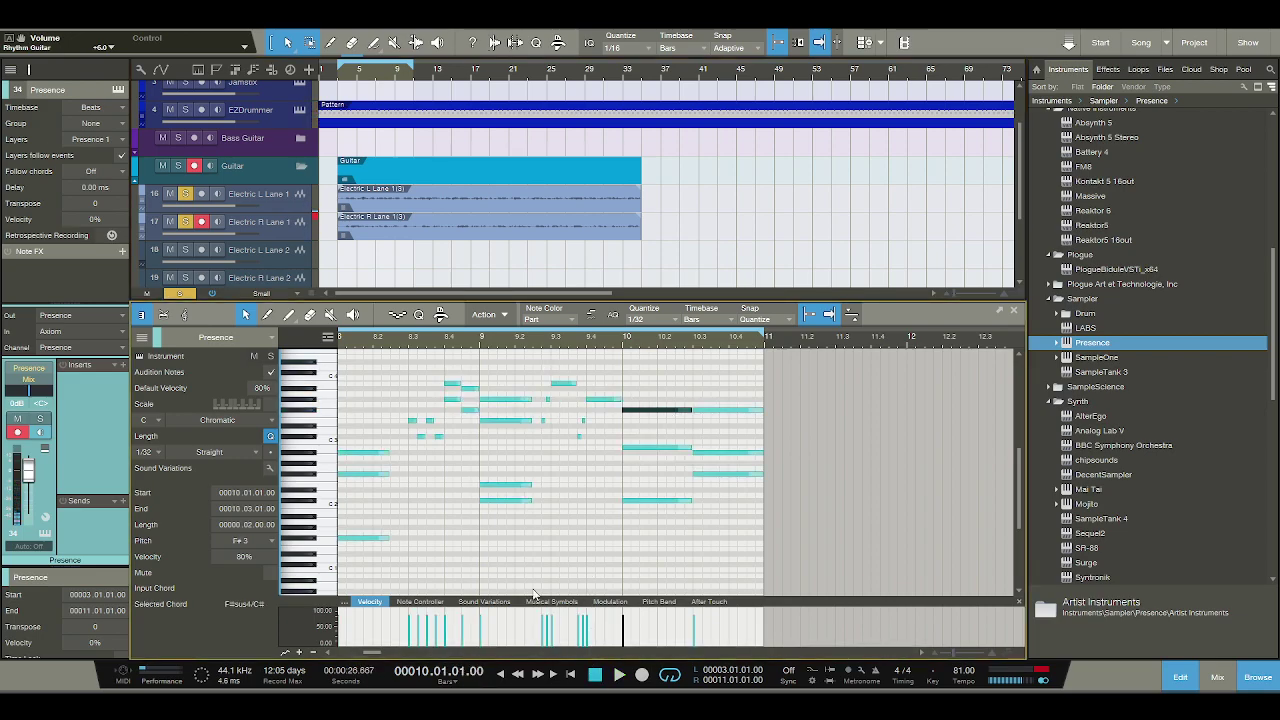
pyautogui.scroll(-4, 200, 275)
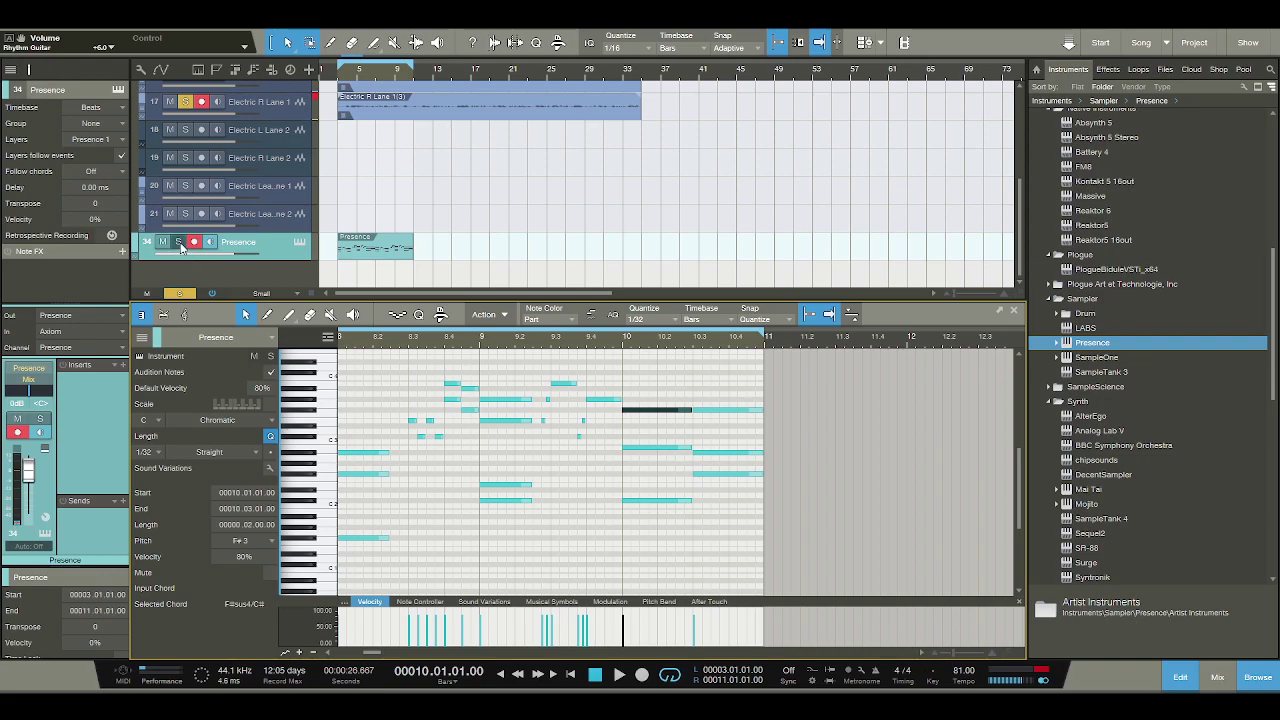
pyautogui.click(179, 242)
pyautogui.press('space')
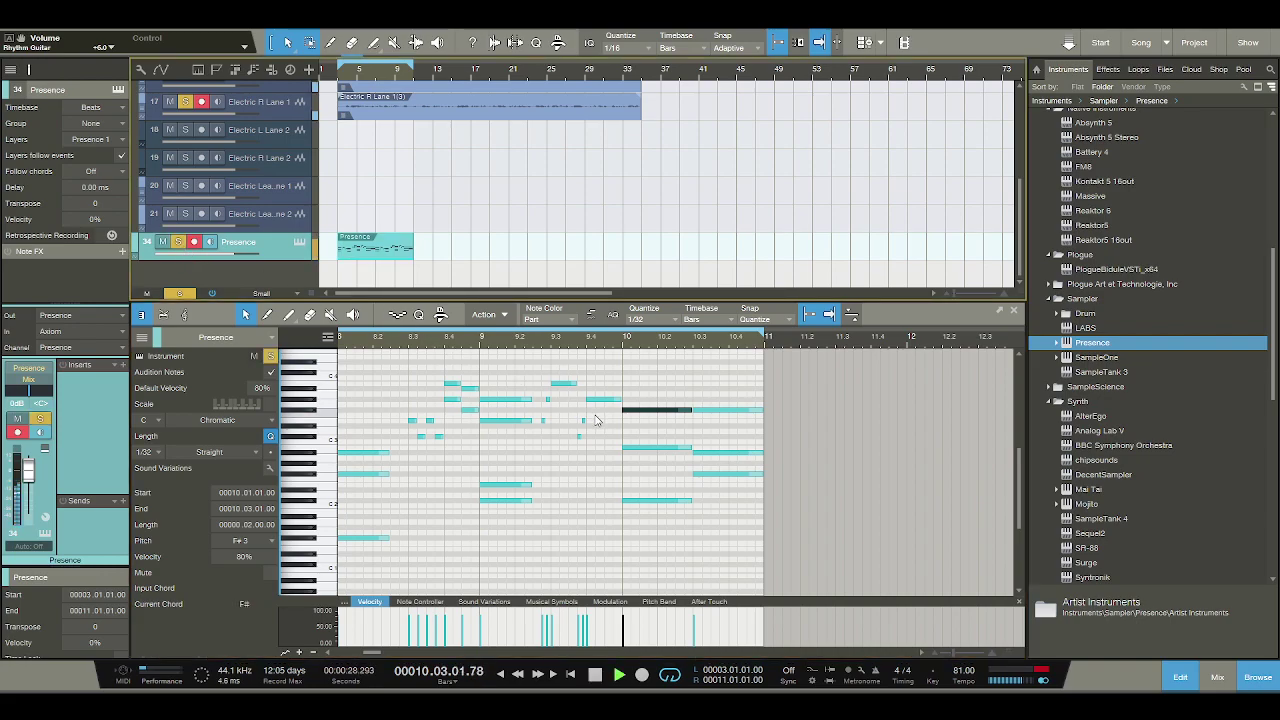
pyautogui.press('space')
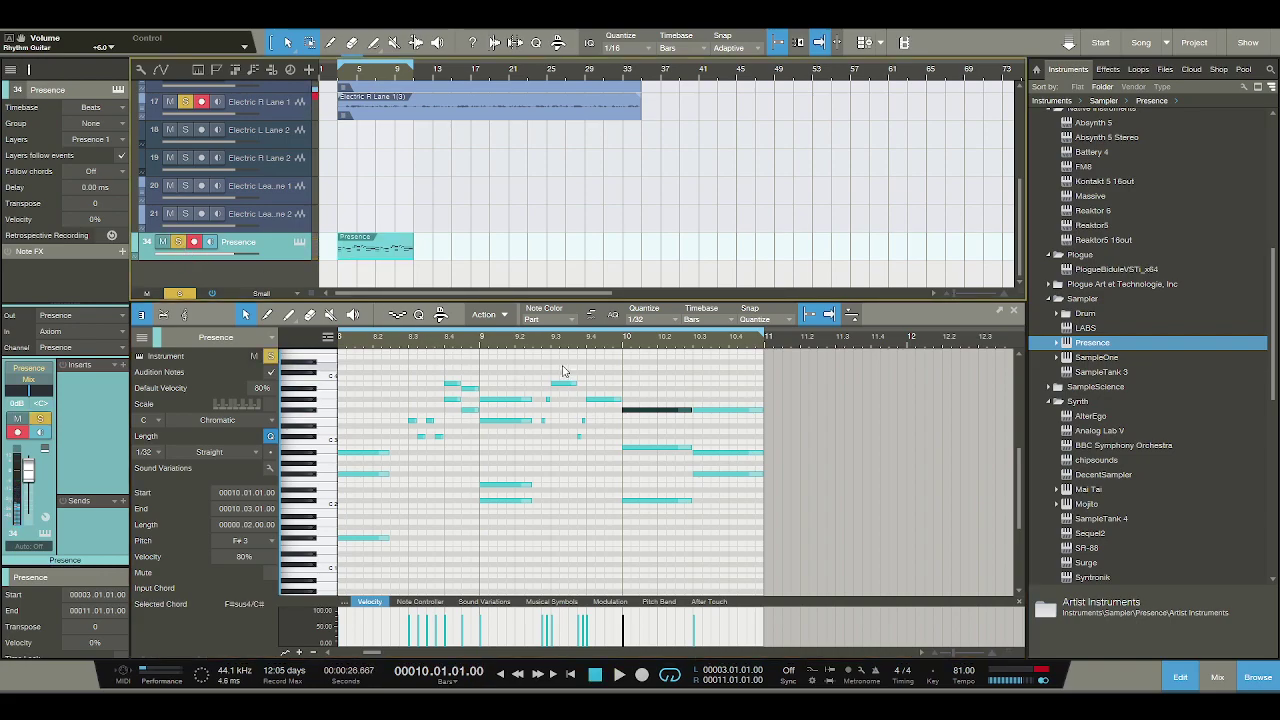
# Play the soloed Presence and guitar tracks together from 5.4.4, just before bar 6.
pyautogui.press('w')
pyautogui.press('w')
pyautogui.press('w')
pyautogui.click(428, 344)
pyautogui.click(425, 344)
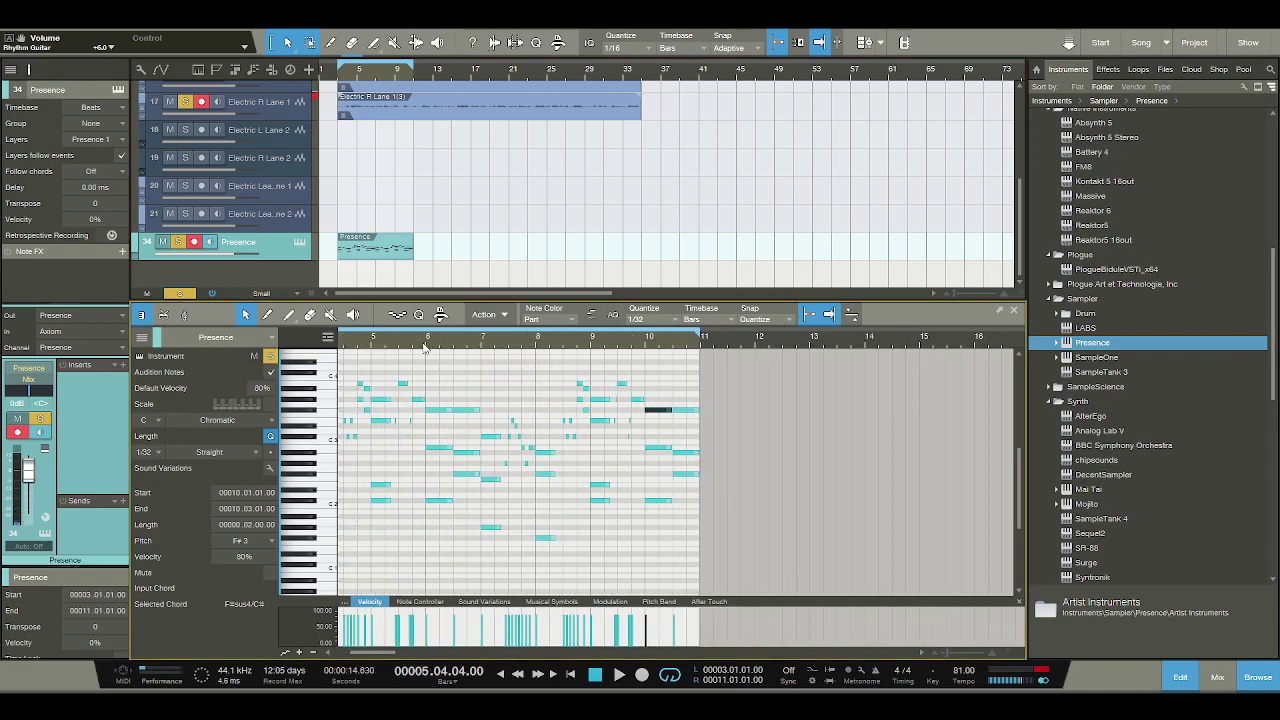
pyautogui.press('space')
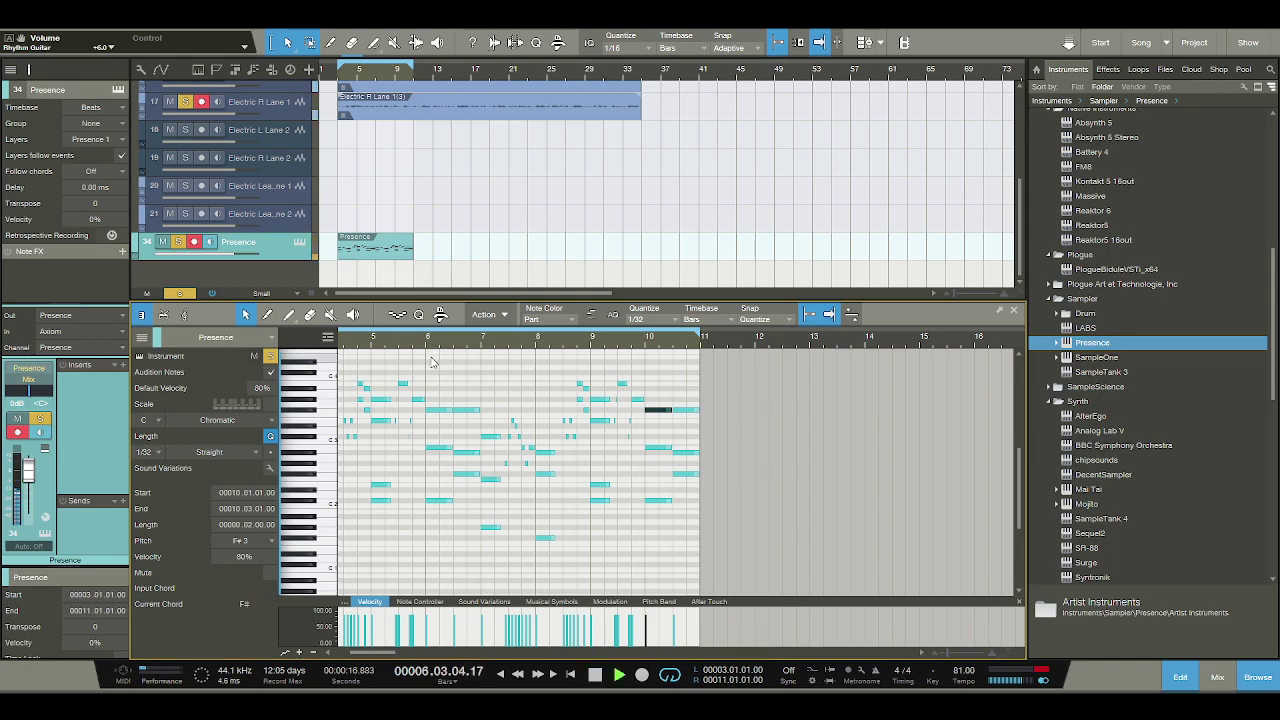
pyautogui.press('space')
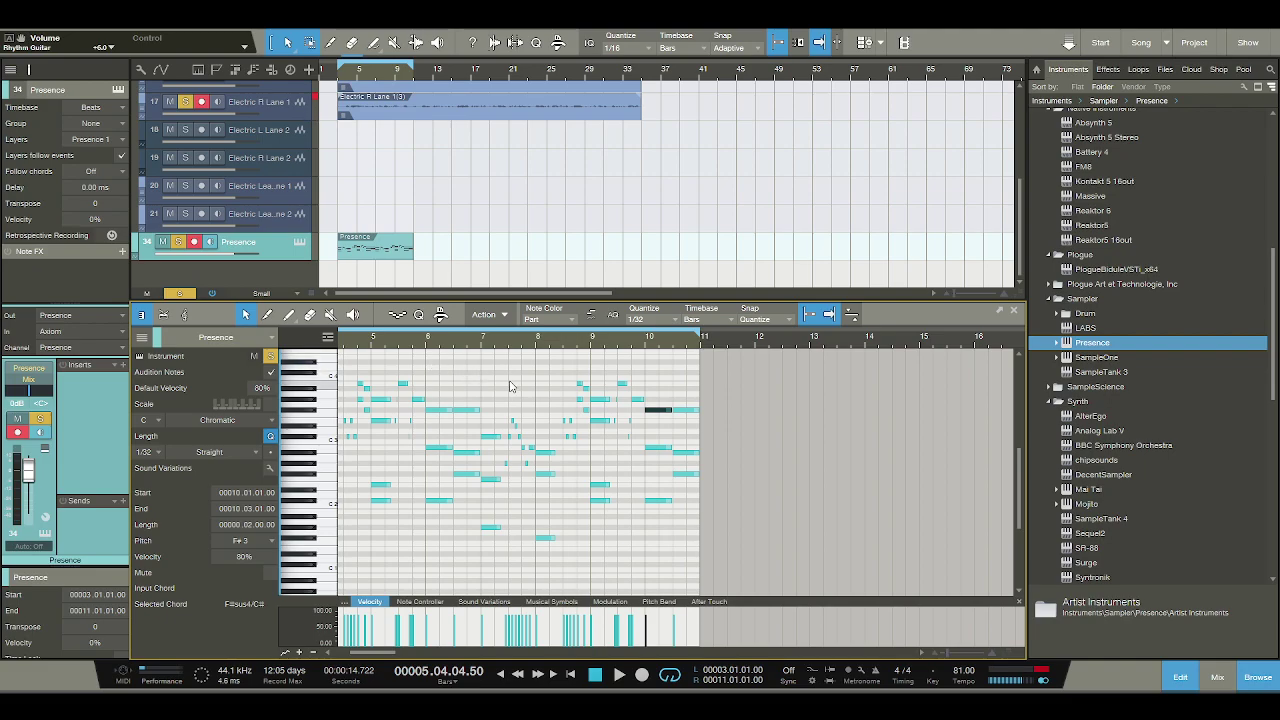
pyautogui.press('space')
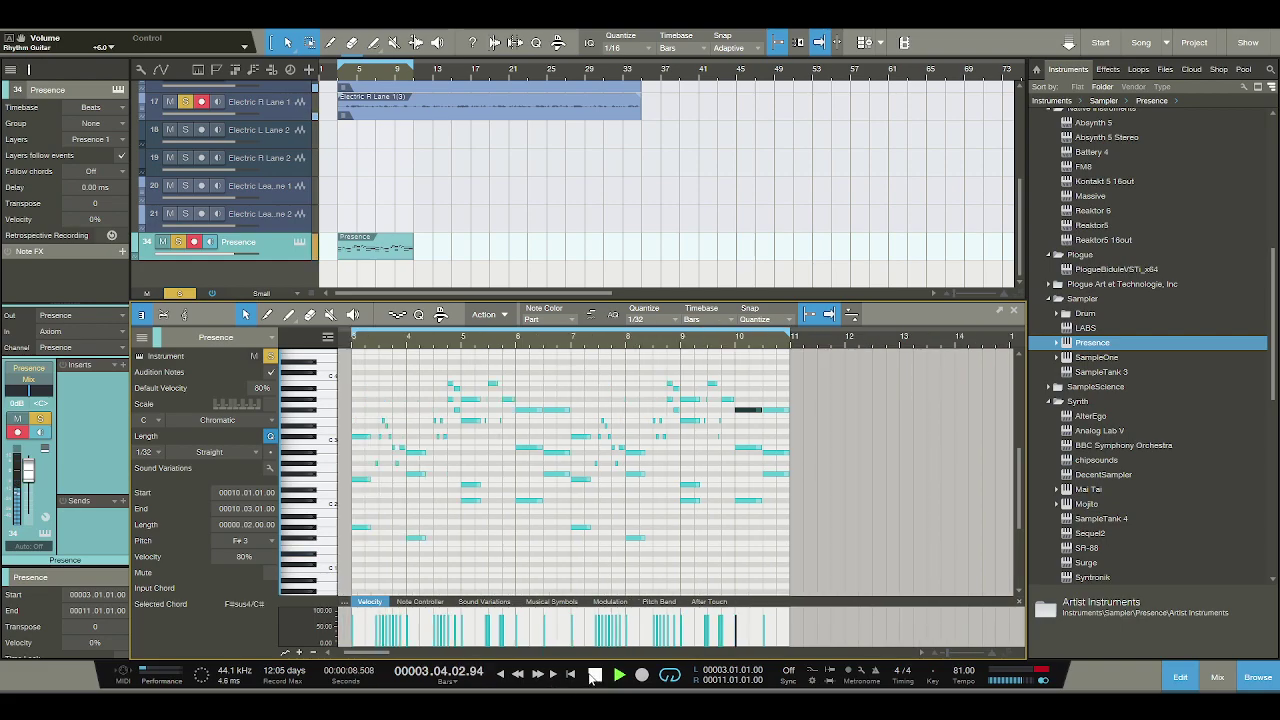
# Stop playback and clear the solos on the Presence, Electric L Lane 1 and Electric R Lane 1 tracks.
pyautogui.click(594, 676)
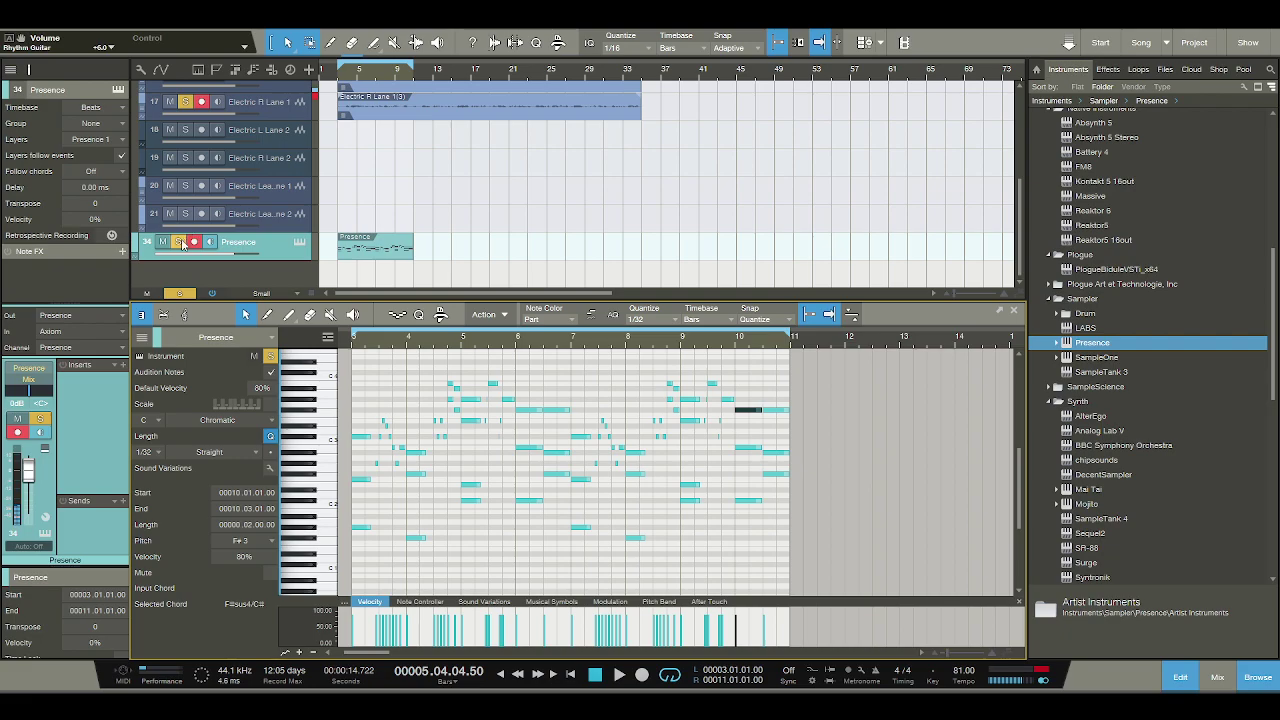
pyautogui.scroll(4, 183, 244)
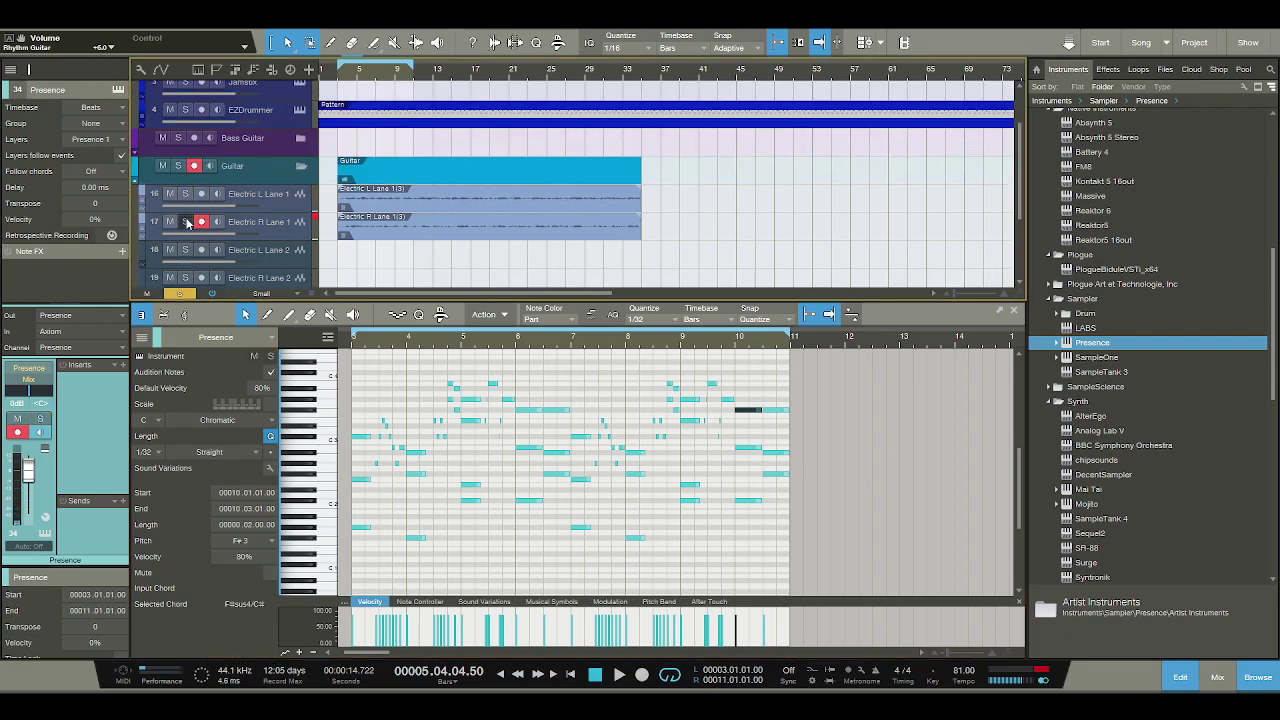
pyautogui.scroll(-4, 186, 222)
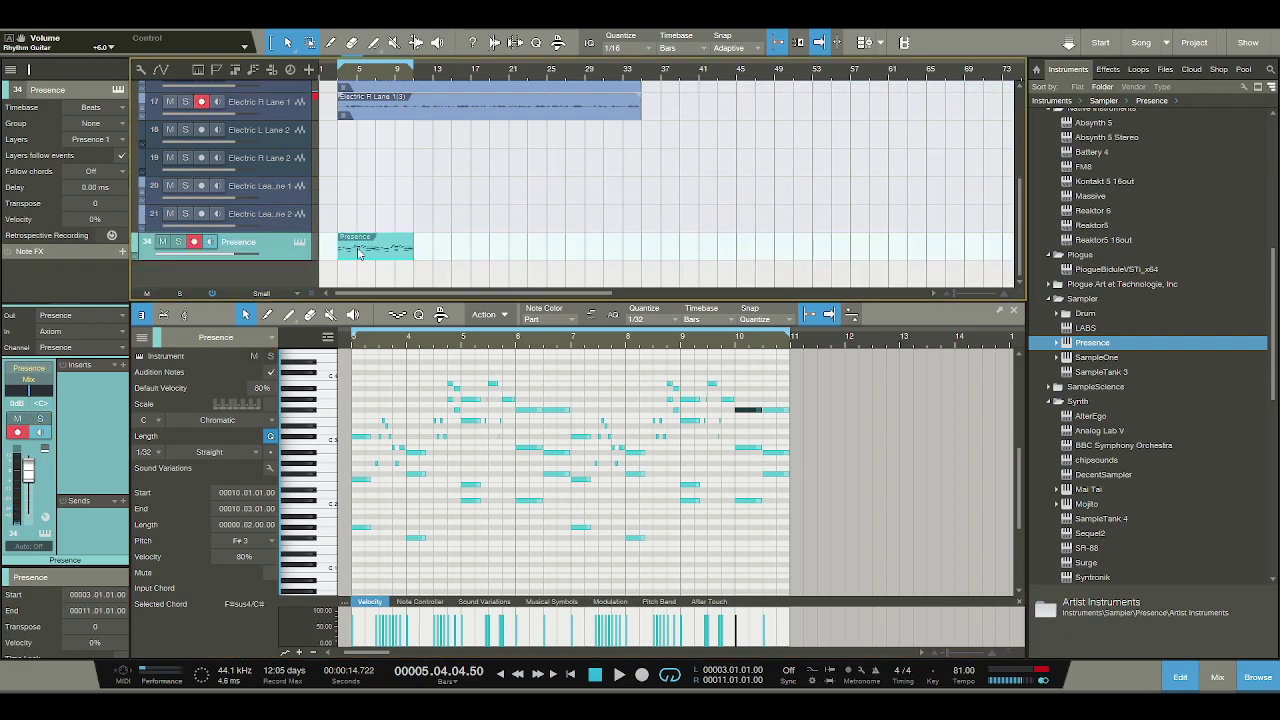
# Search the instruments for "labs" and add LABS on a new track below Presence.
pyautogui.scroll(5, 1170, 392)
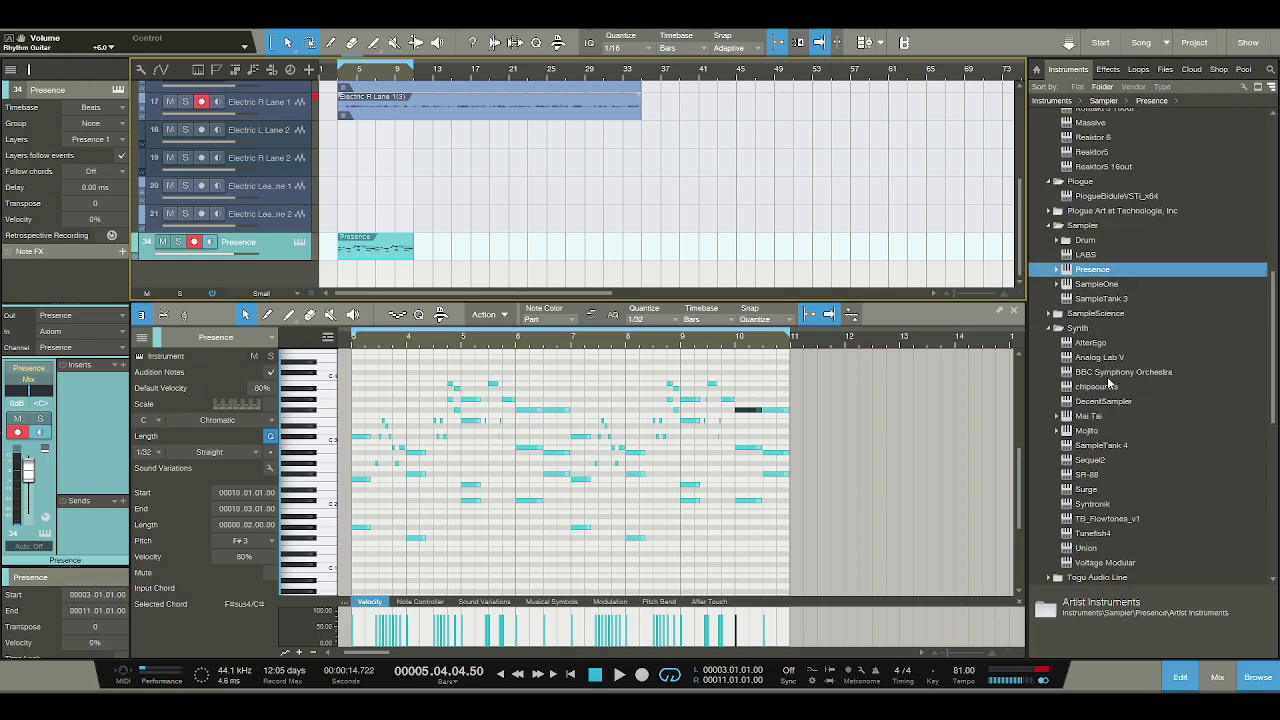
pyautogui.scroll(1, 1108, 383)
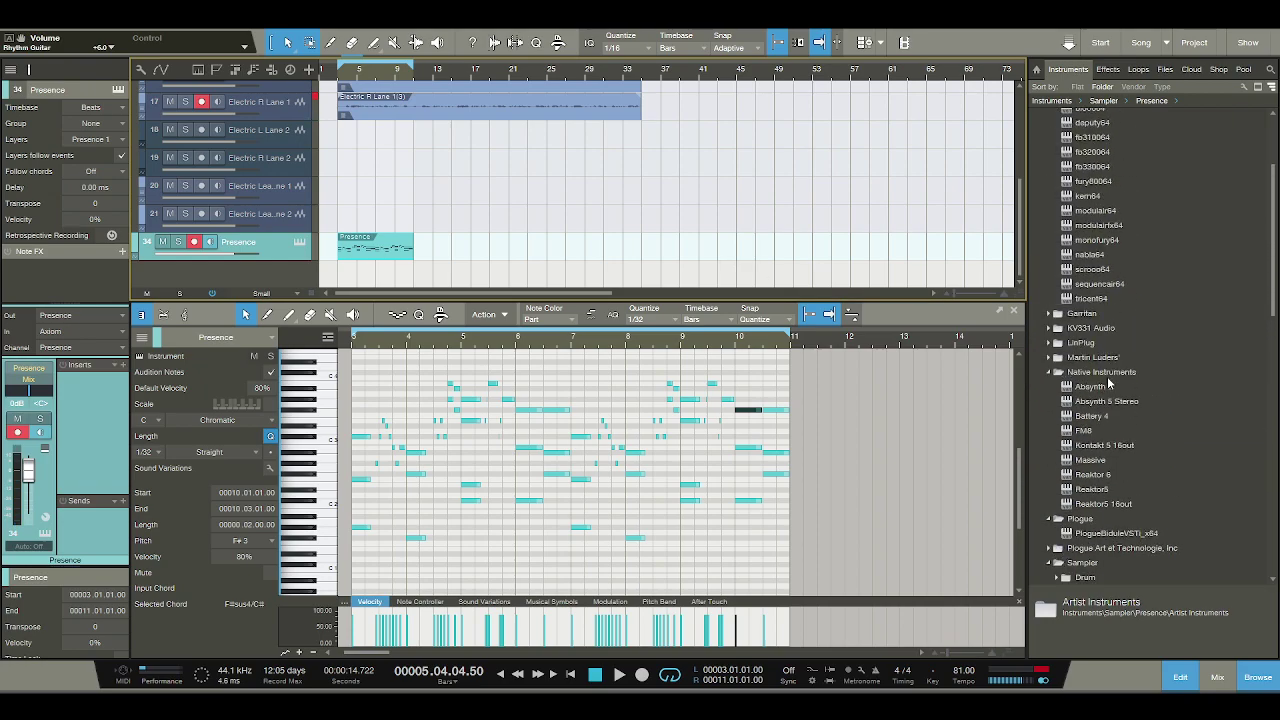
pyautogui.scroll(-8, 1108, 383)
pyautogui.scroll(-12, 1108, 383)
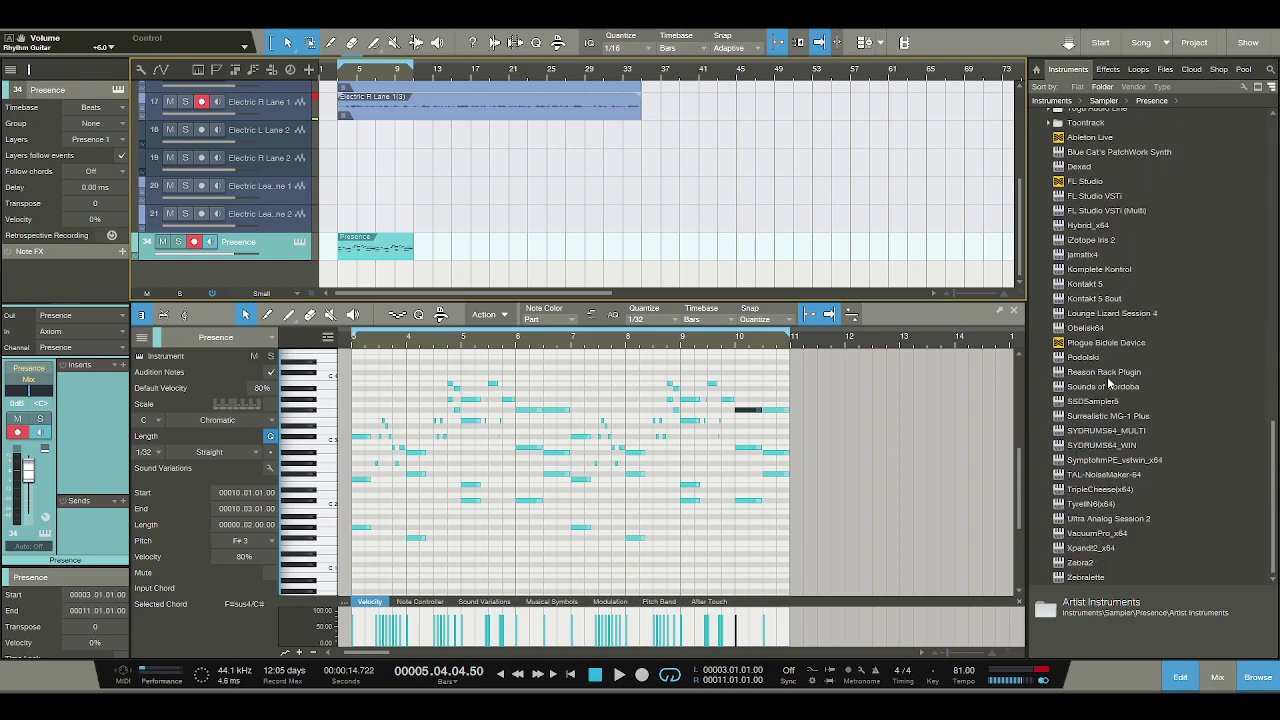
pyautogui.scroll(5, 1108, 383)
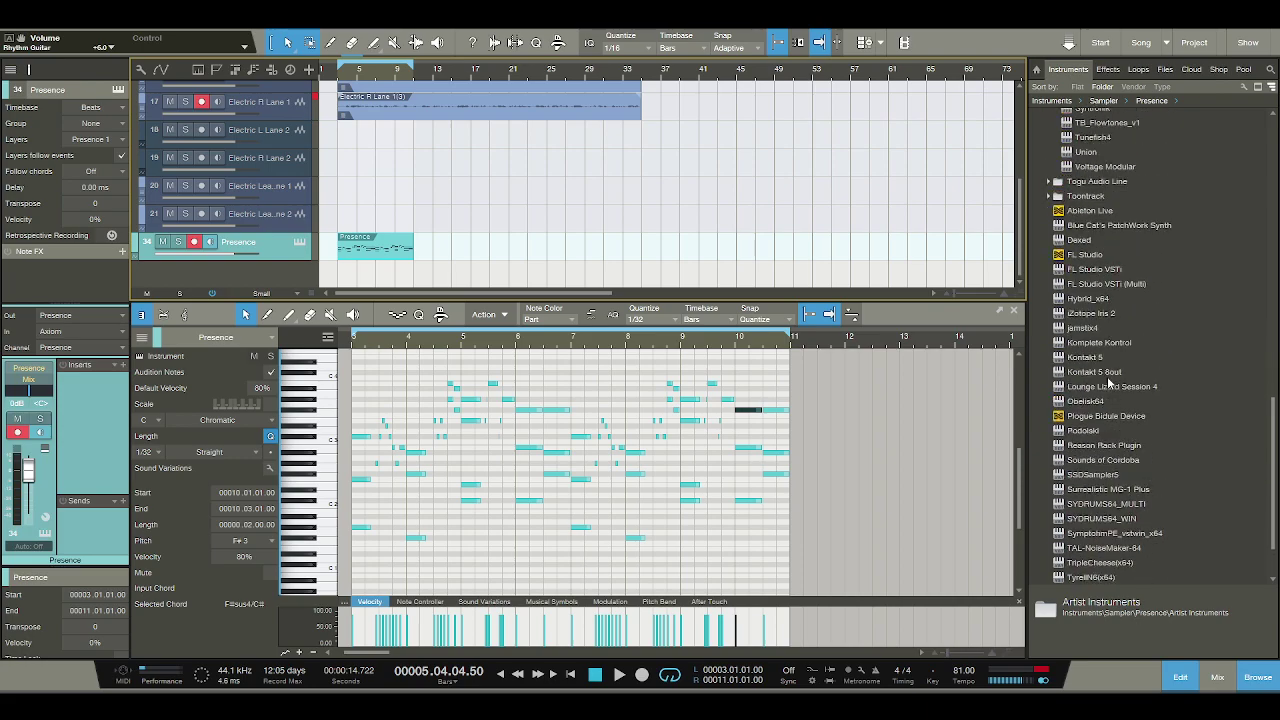
pyautogui.click(1269, 70)
pyautogui.write('labs')
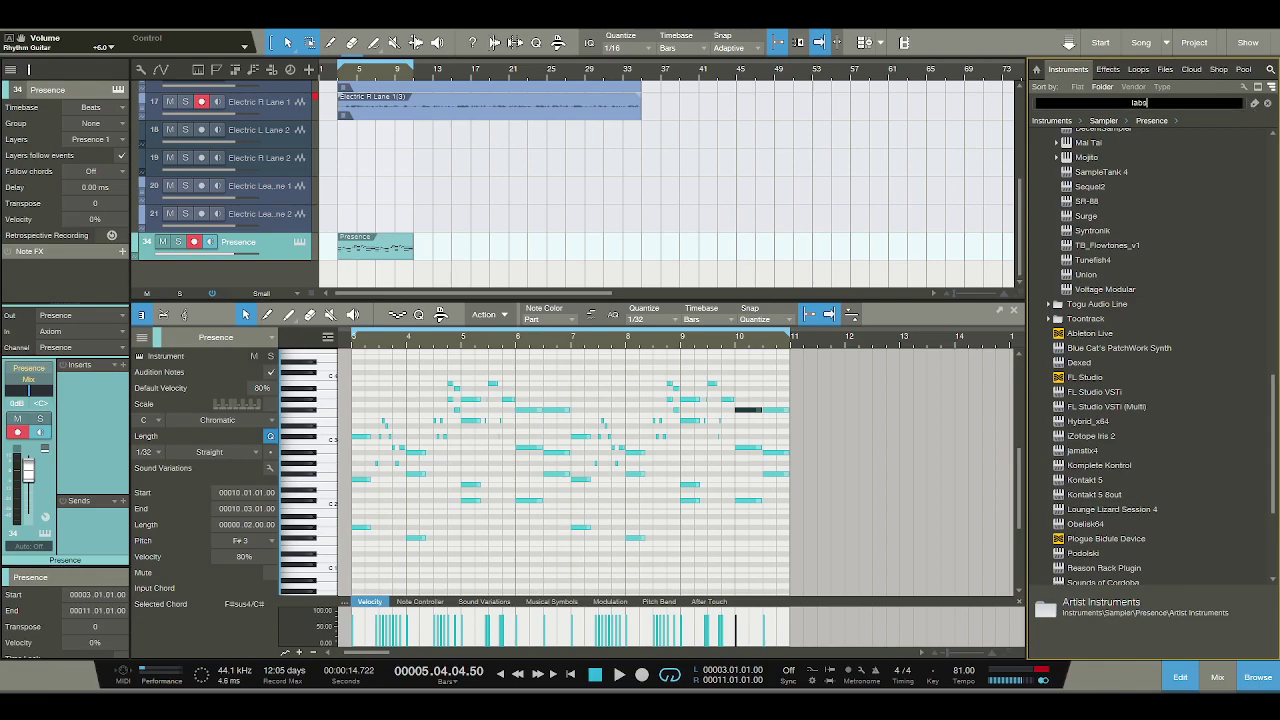
pyautogui.moveTo(1072, 152); pyautogui.dragTo(270, 268)
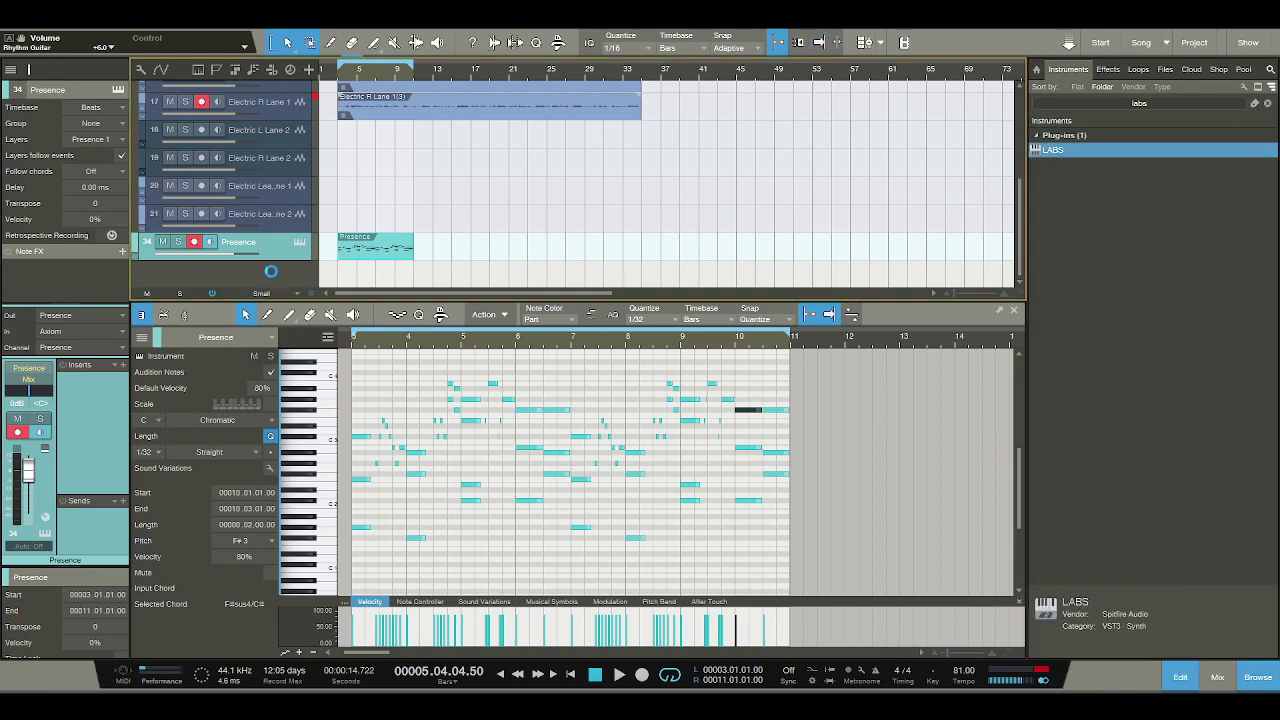
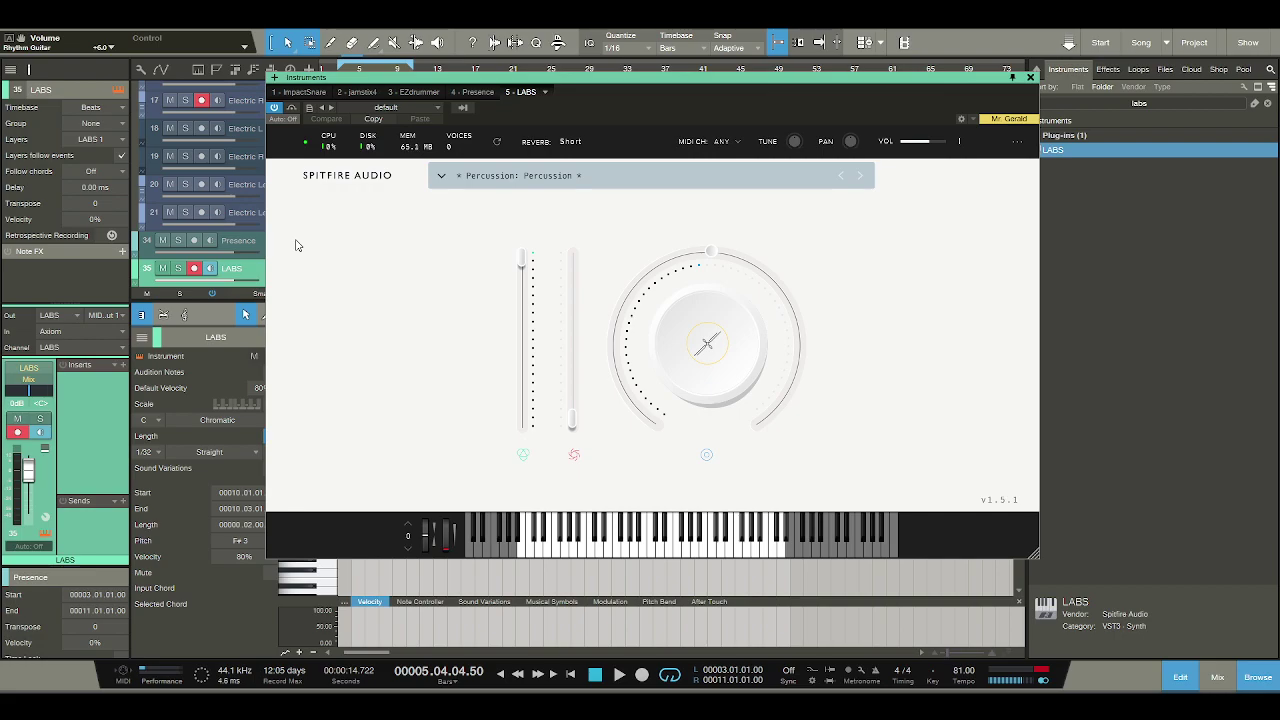
# Load the Organic Textures preset Wind & Birdsong from the Experimental category in LABS.
pyautogui.click(441, 175)
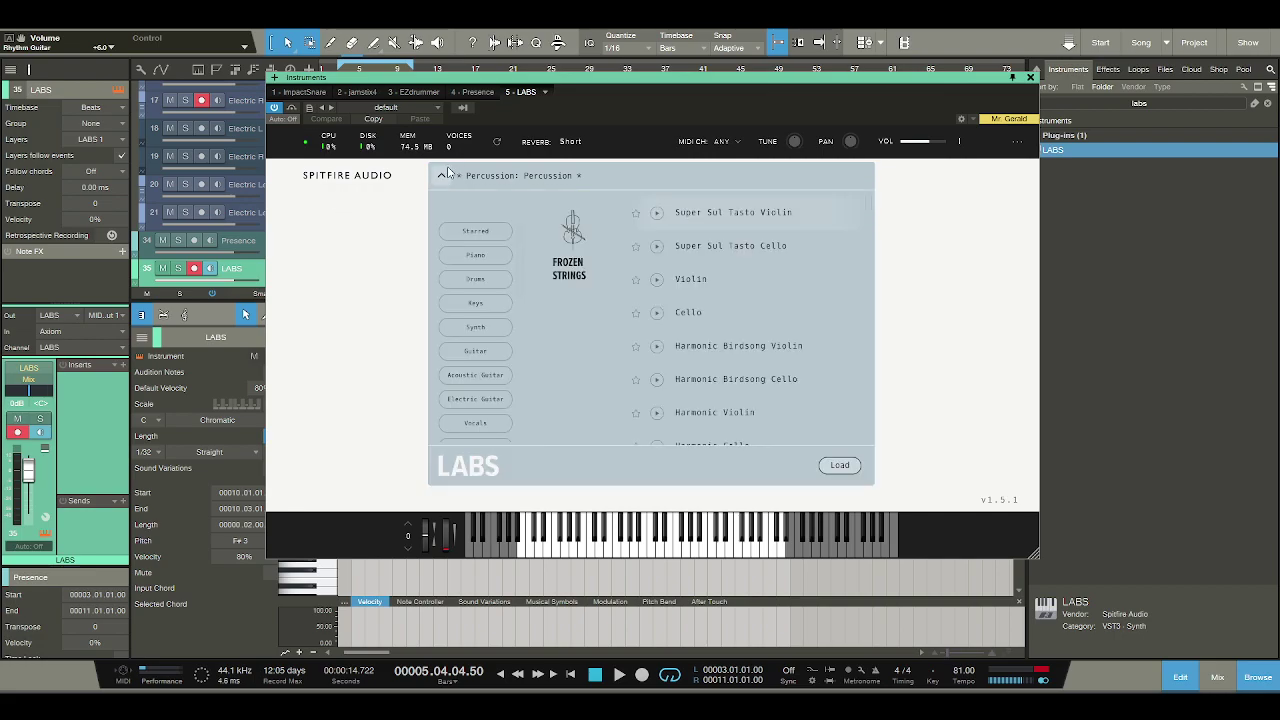
pyautogui.scroll(-5, 484, 264)
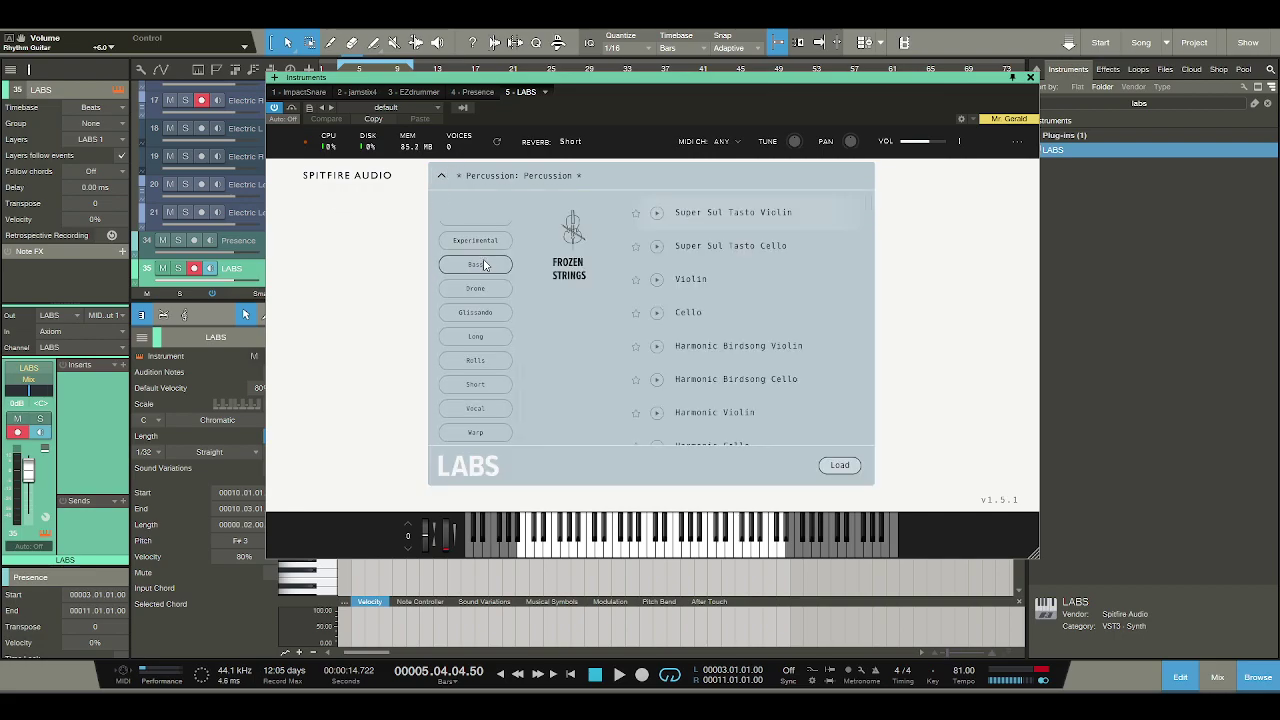
pyautogui.scroll(5, 484, 264)
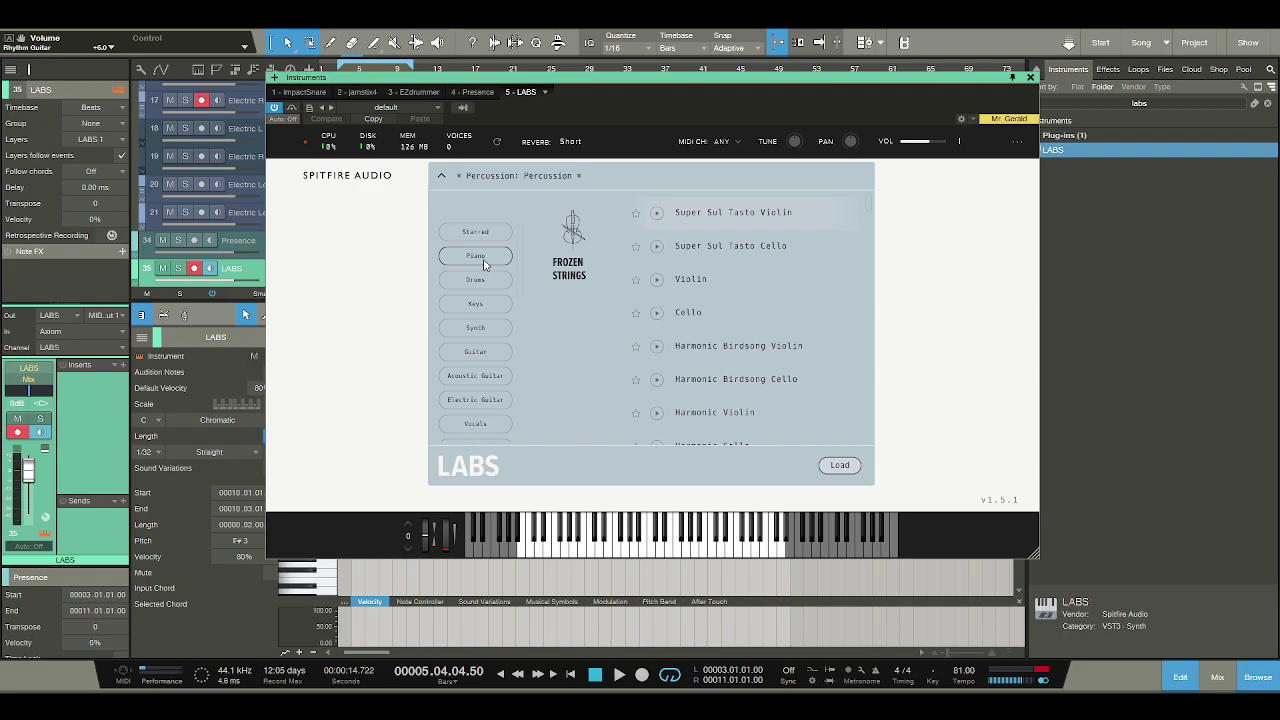
pyautogui.scroll(-5, 484, 264)
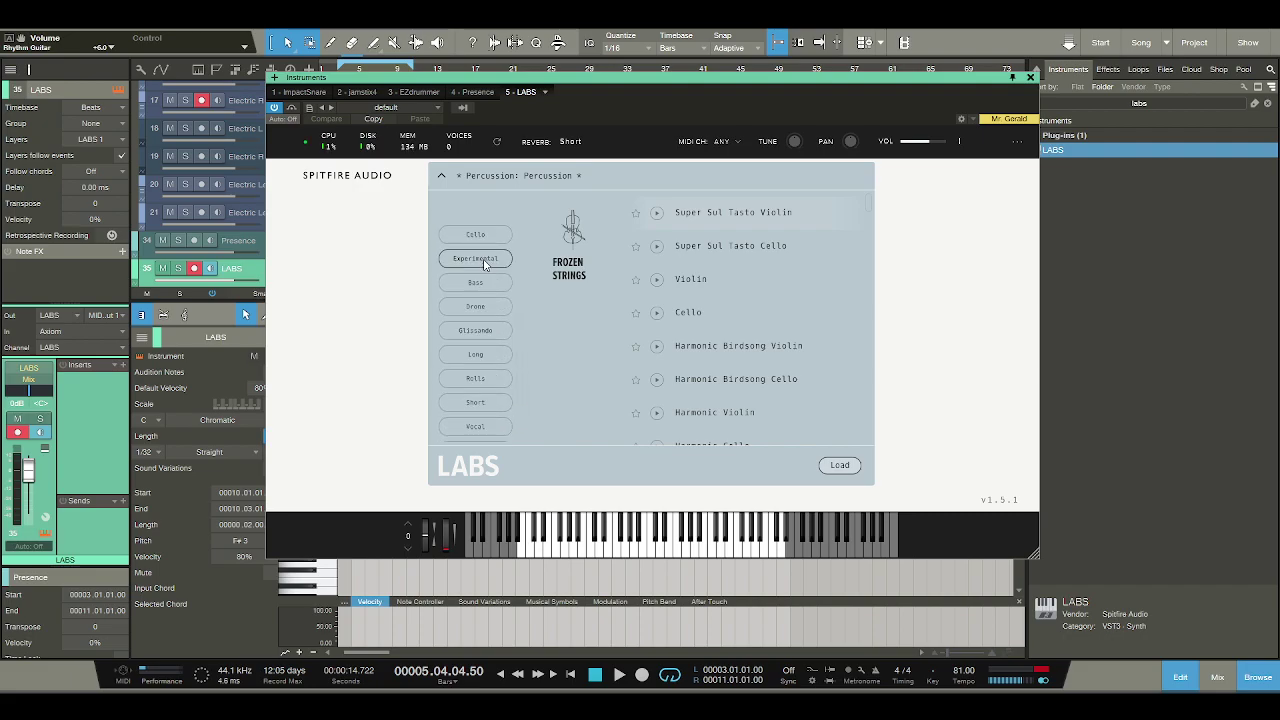
pyautogui.scroll(-4, 484, 264)
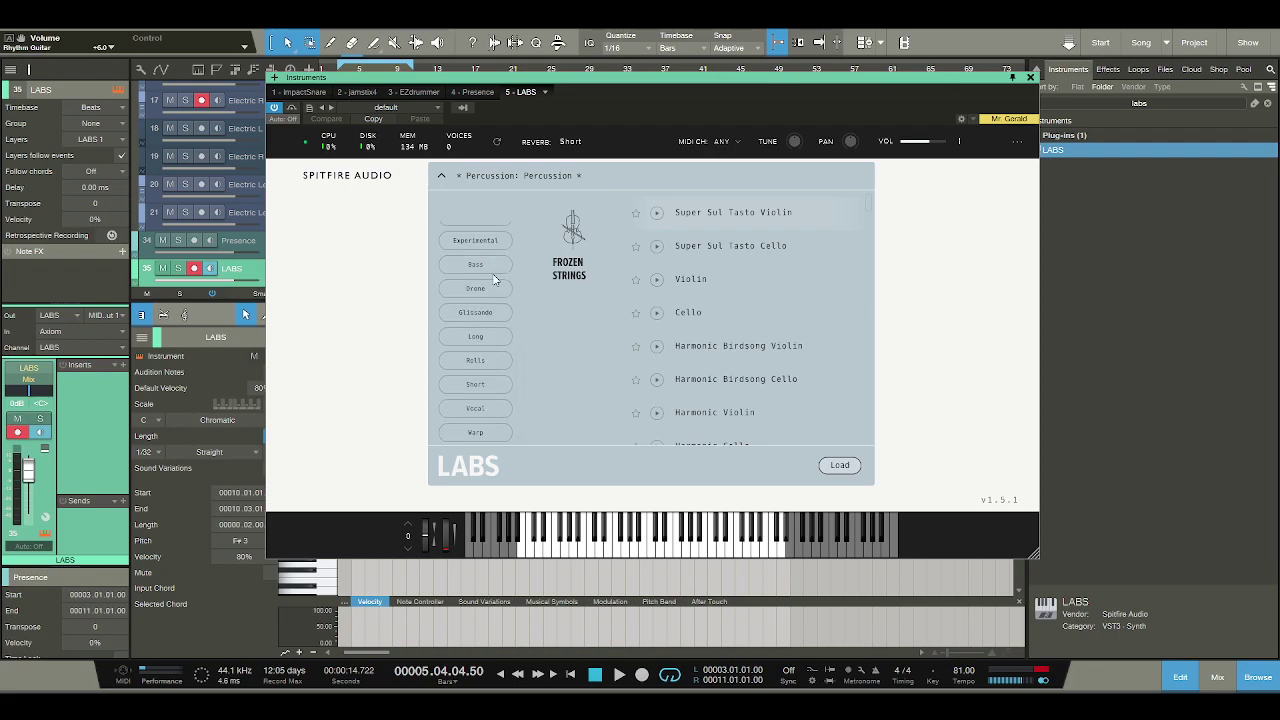
pyautogui.click(484, 241)
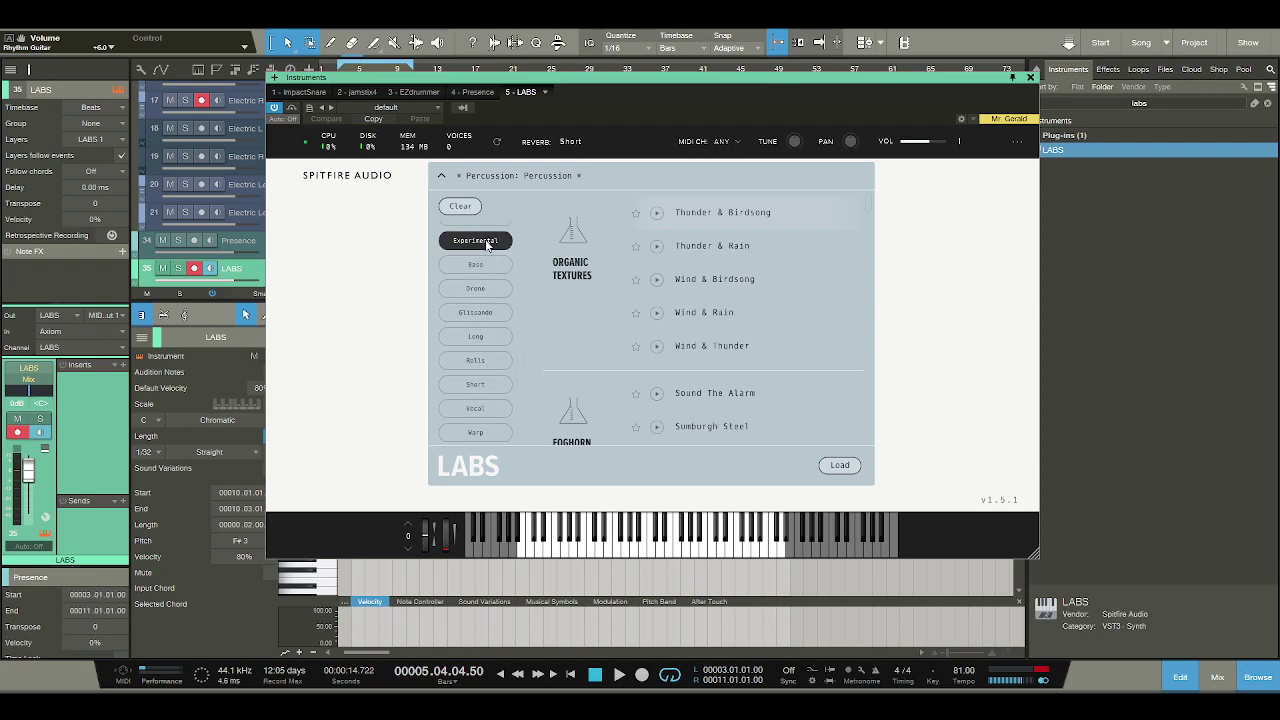
pyautogui.doubleClick(697, 286)
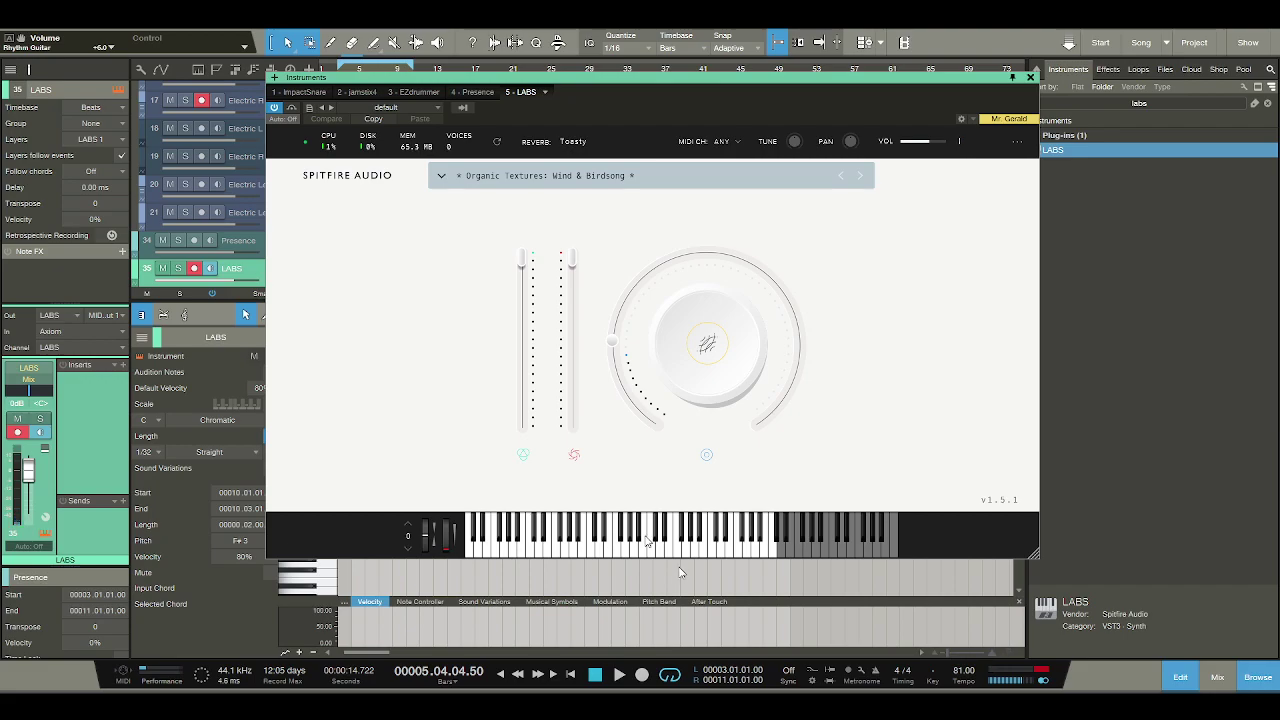
# Create a LABS part from bar 3 to bar 11 and draw a C#3 note from bar 3 to 5.4.4.
pyautogui.click(1030, 78)
pyautogui.doubleClick(375, 272)
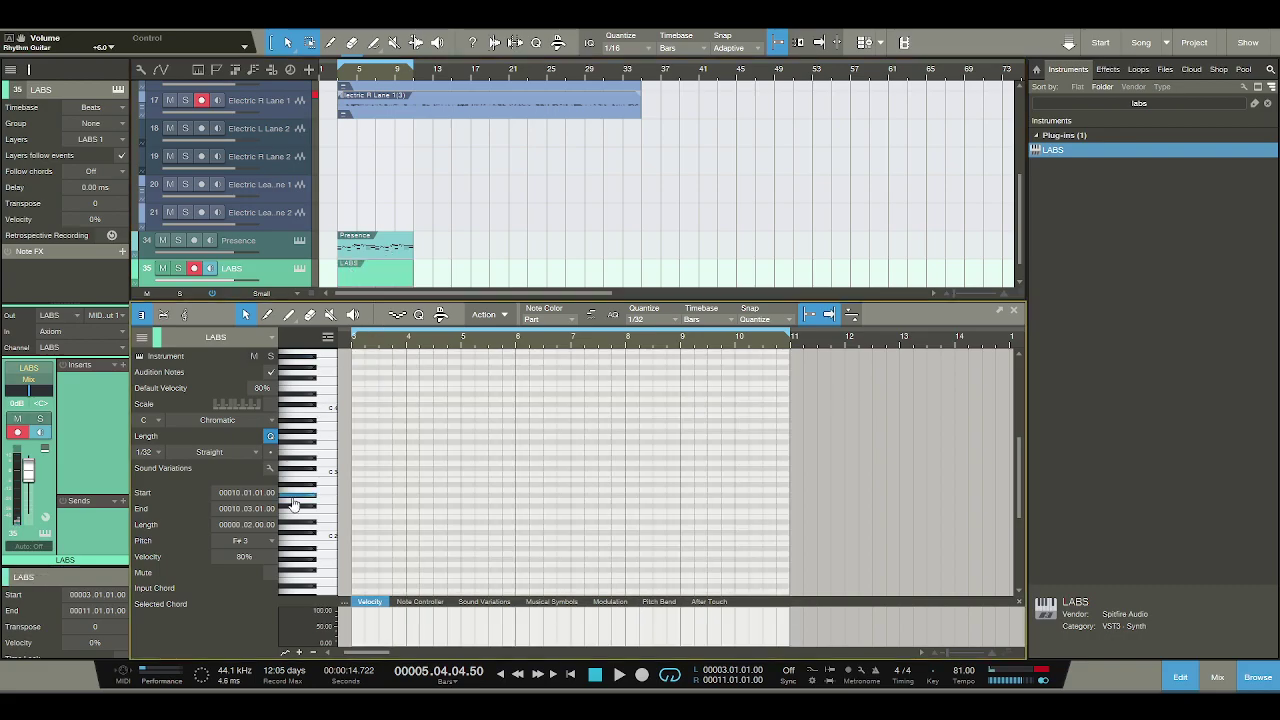
pyautogui.click(354, 471)
pyautogui.moveTo(354, 471); pyautogui.dragTo(511, 470)
# Shorten the loop range to run from bar 3 to bar 7.
pyautogui.moveTo(414, 63); pyautogui.dragTo(377, 65)
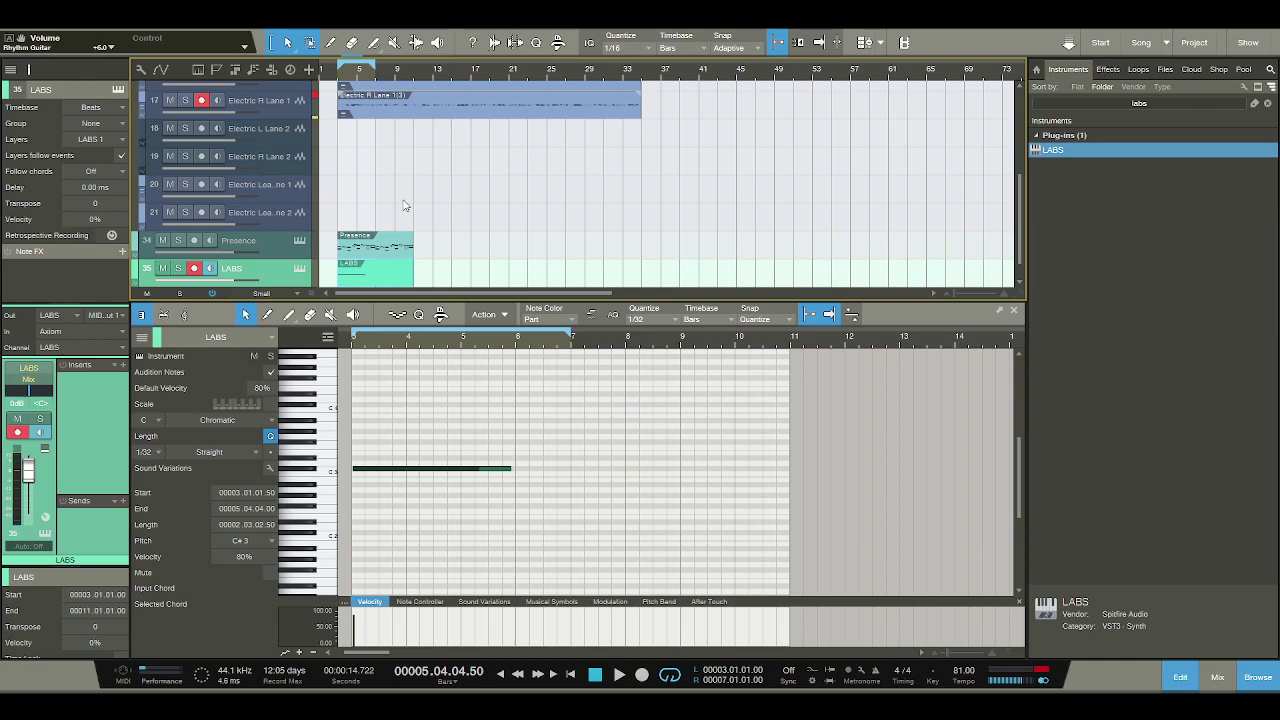
# Trim the Presence and LABS parts to end at bar 7 and duplicate the Presence part from bar 7 to 11.
pyautogui.moveTo(410, 245)
pyautogui.mouseDown()
pyautogui.moveTo(377, 248)
pyautogui.moveTo(375, 272)
pyautogui.mouseUp()
pyautogui.hotkey('ctrl', 'd')
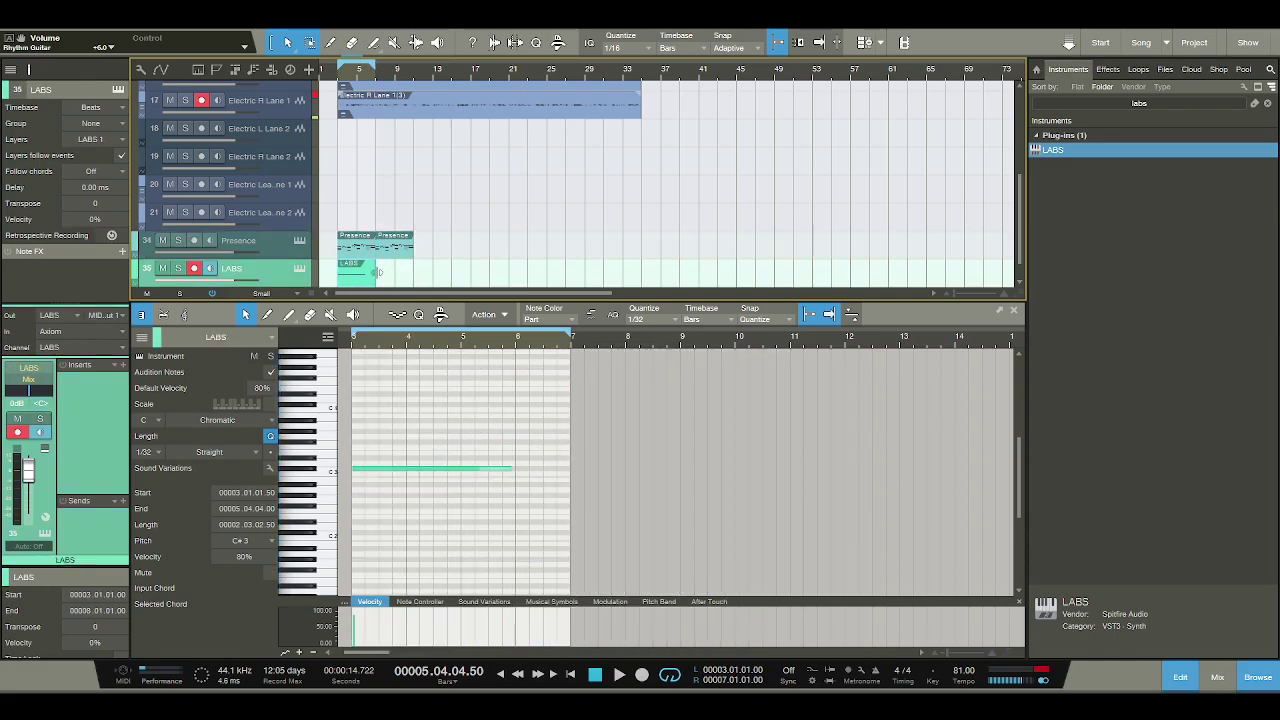
# Stretch the C#3 LABS note so it spans exactly from bar 3 to bar 7, and play it back in the loop.
pyautogui.moveTo(355, 470); pyautogui.dragTo(571, 469)
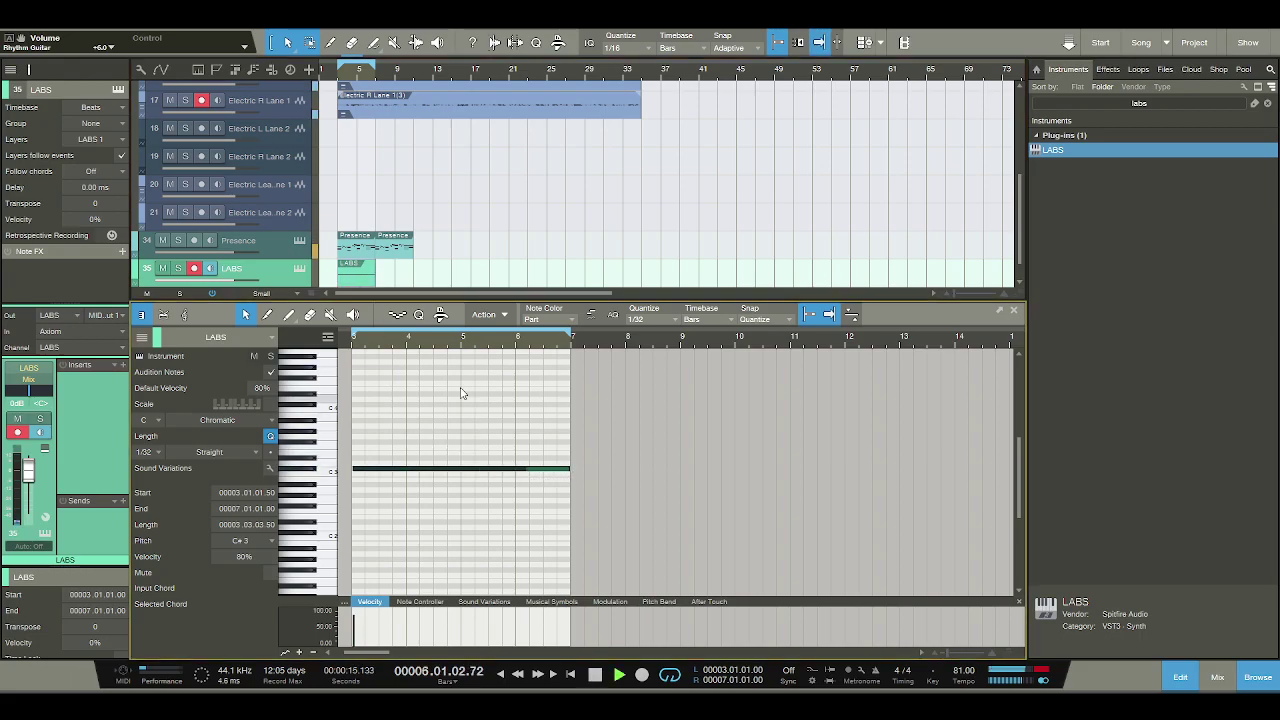
pyautogui.moveTo(406, 340); pyautogui.dragTo(492, 328)
pyautogui.moveTo(782, 470); pyautogui.dragTo(785, 470)
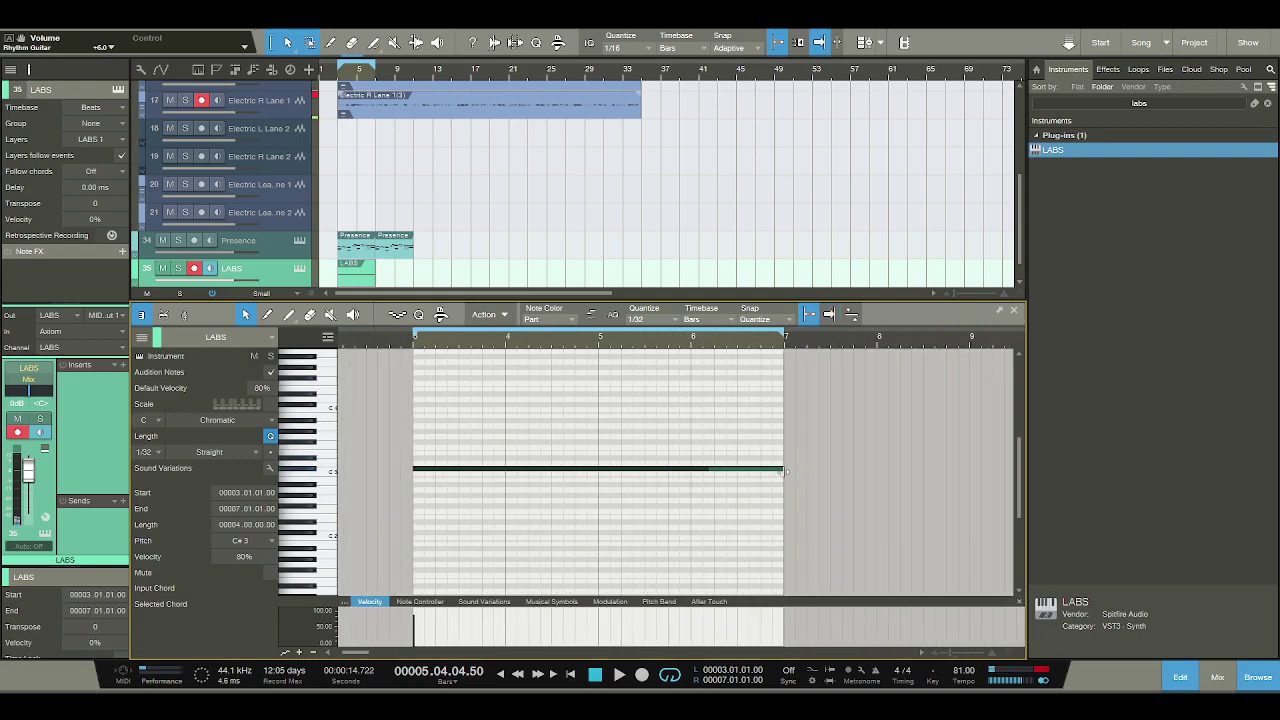
pyautogui.press('space')
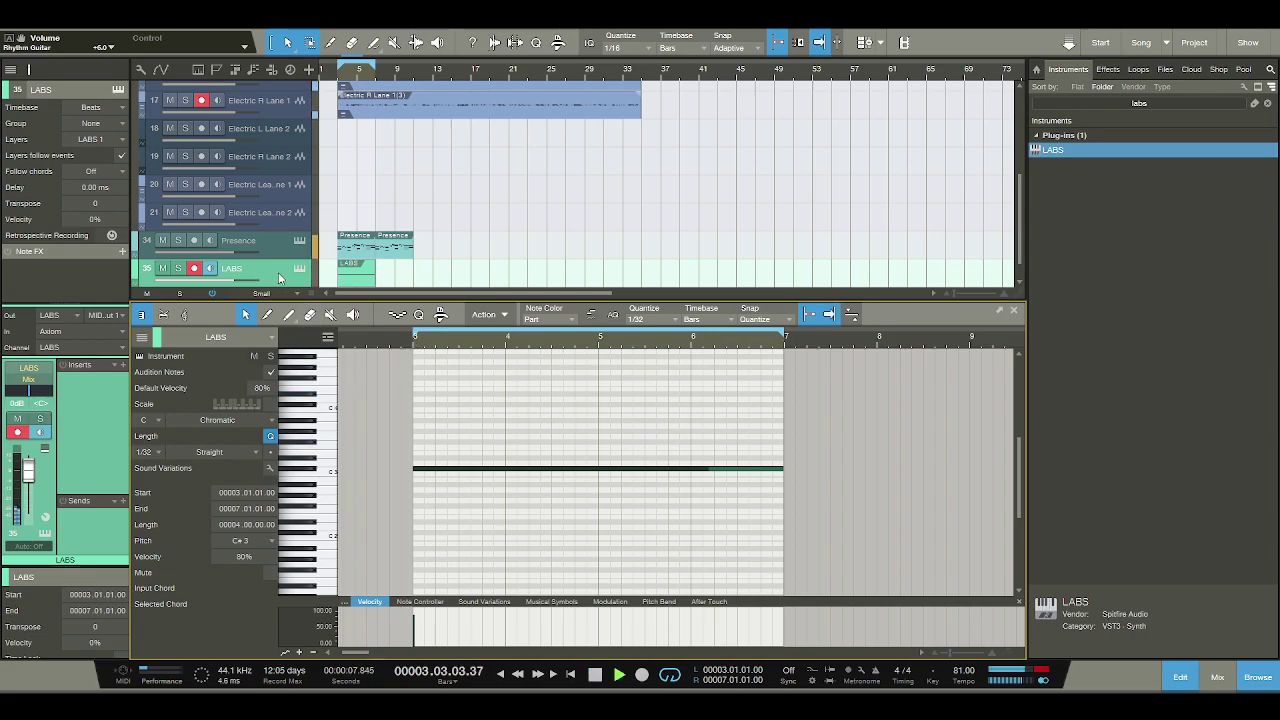
pyautogui.click(335, 77)
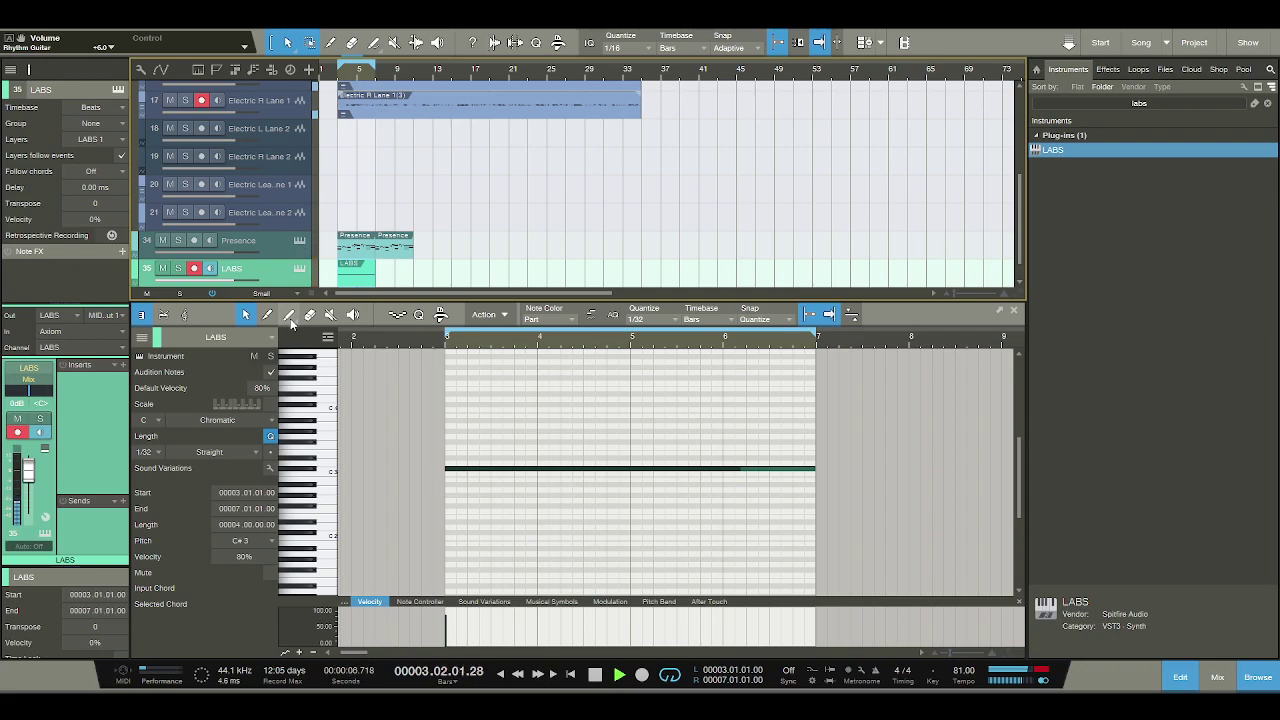
# Solo the LABS and Presence tracks together, listen to the loop, and stop playback.
pyautogui.click(179, 268)
pyautogui.click(180, 242)
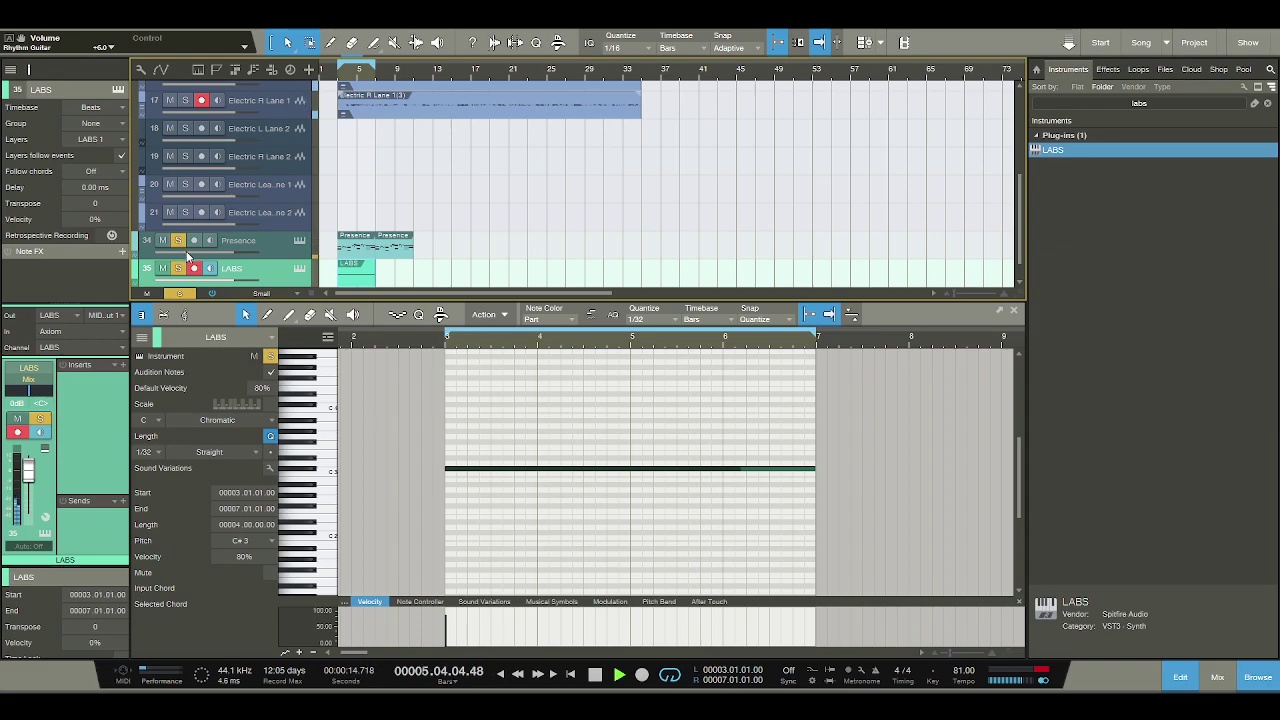
pyautogui.scroll(-1, 460, 500)
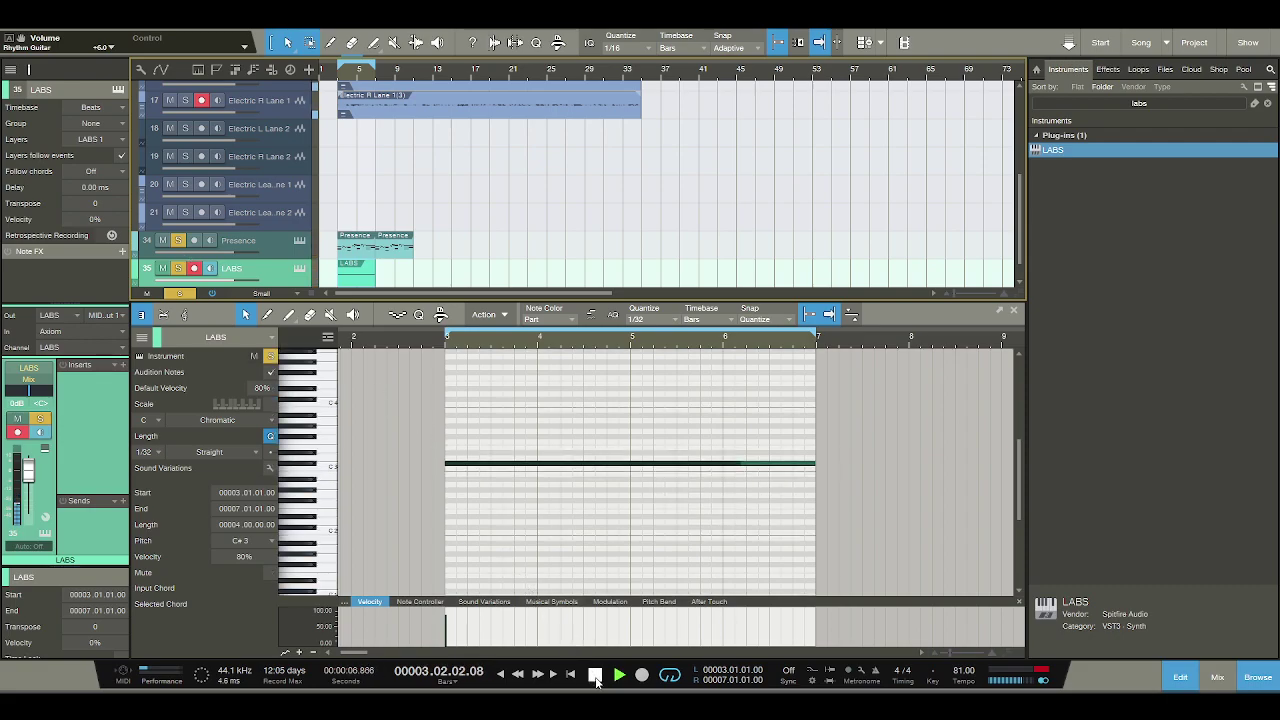
pyautogui.click(595, 677)
# Try a G#2 note from bar 3 to bar 7 beneath the C#3 note in the LABS part and play it back.
pyautogui.click(304, 495)
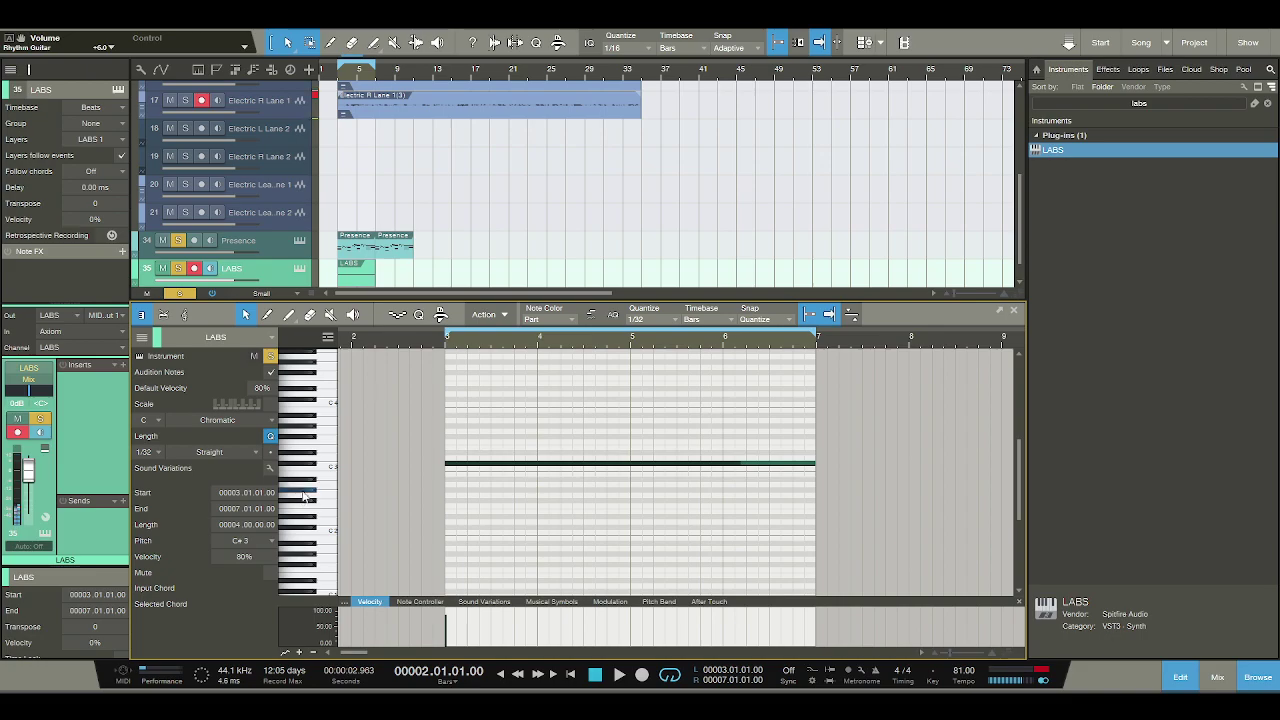
pyautogui.doubleClick(447, 492)
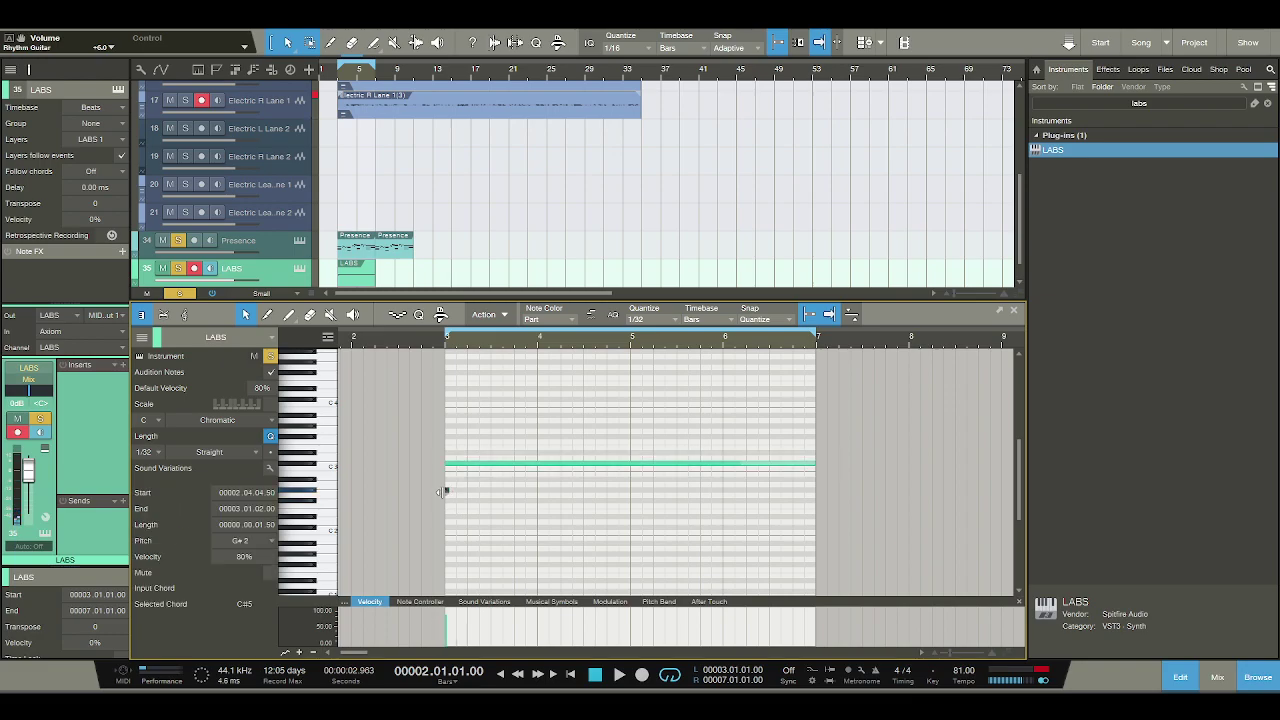
pyautogui.moveTo(449, 491); pyautogui.dragTo(818, 493)
pyautogui.click(443, 345)
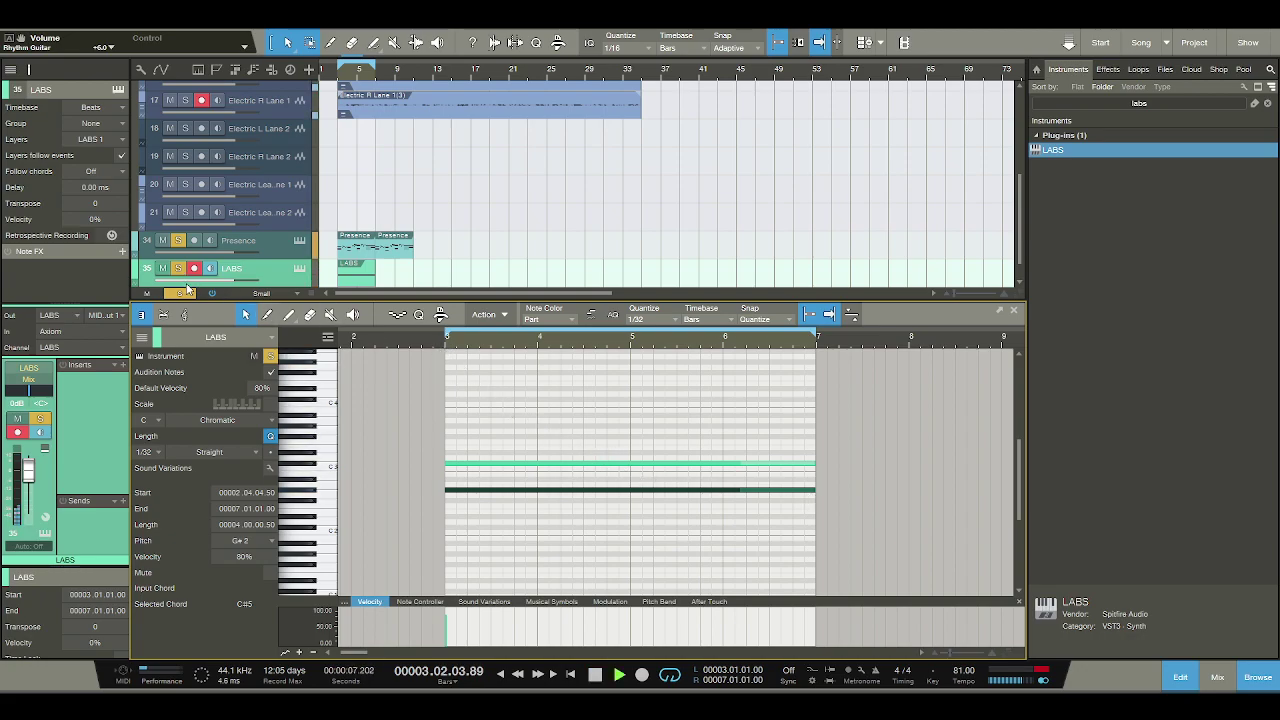
pyautogui.click(596, 674)
pyautogui.moveTo(603, 488); pyautogui.dragTo(600, 463)
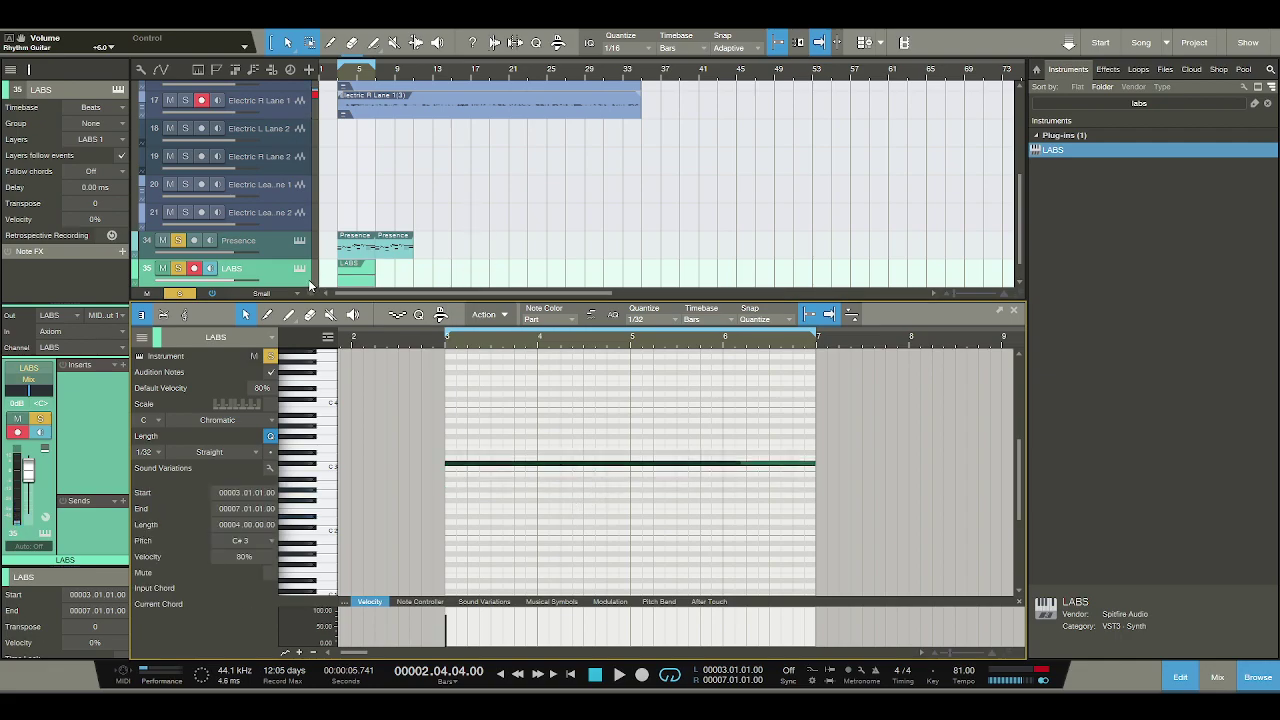
# Clear the instrument search and add TripleCheese(x64) on a new track below LABS.
pyautogui.scroll(-1, 309, 280)
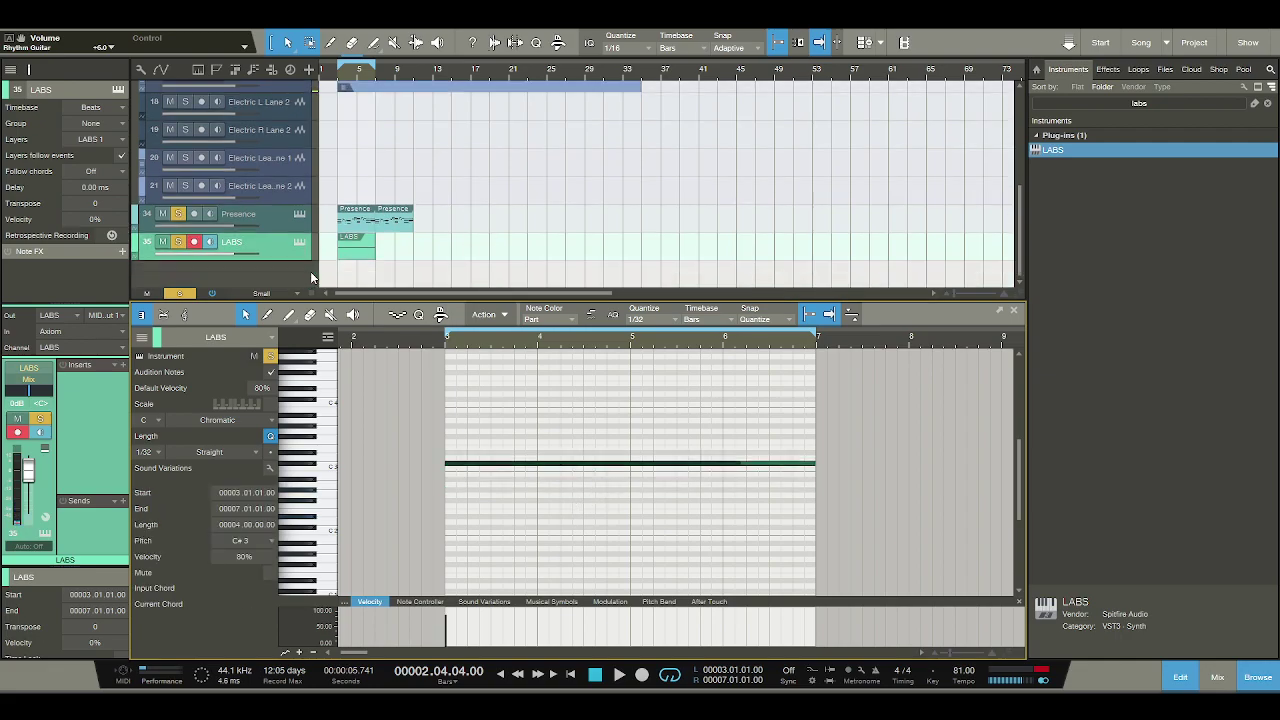
pyautogui.click(1141, 104)
pyautogui.press('BackSpace')
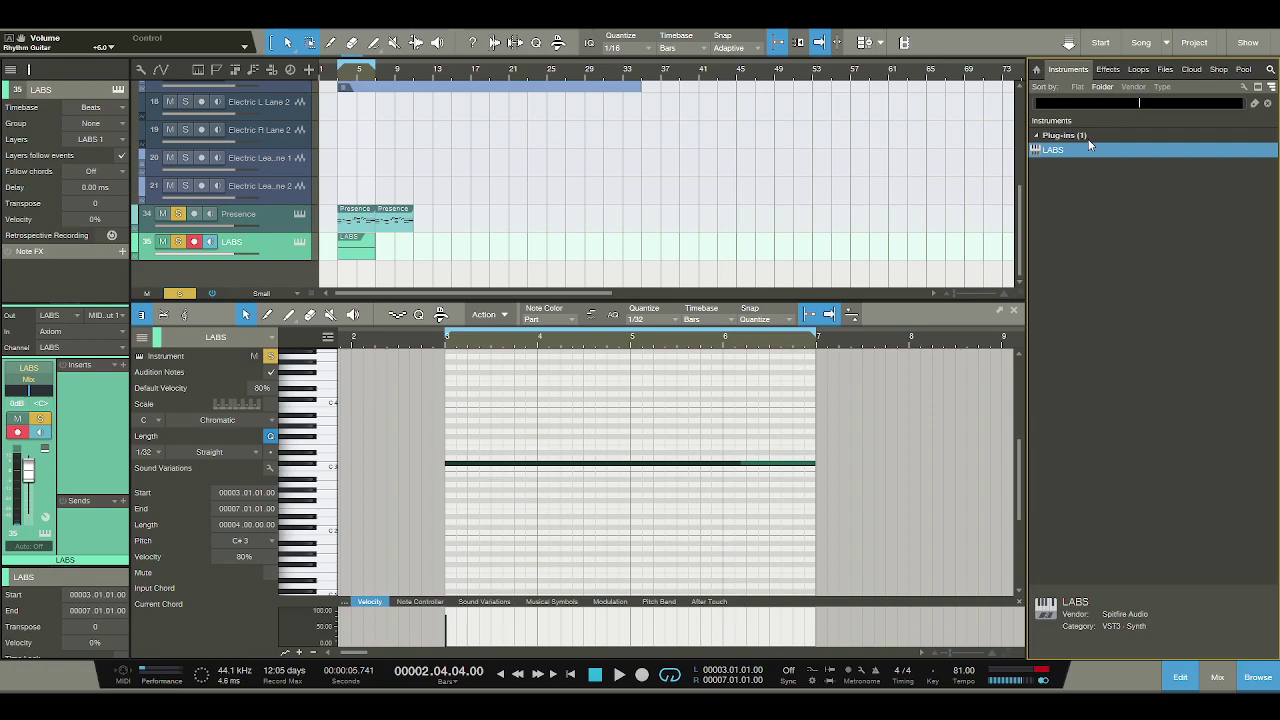
pyautogui.scroll(-10, 1097, 145)
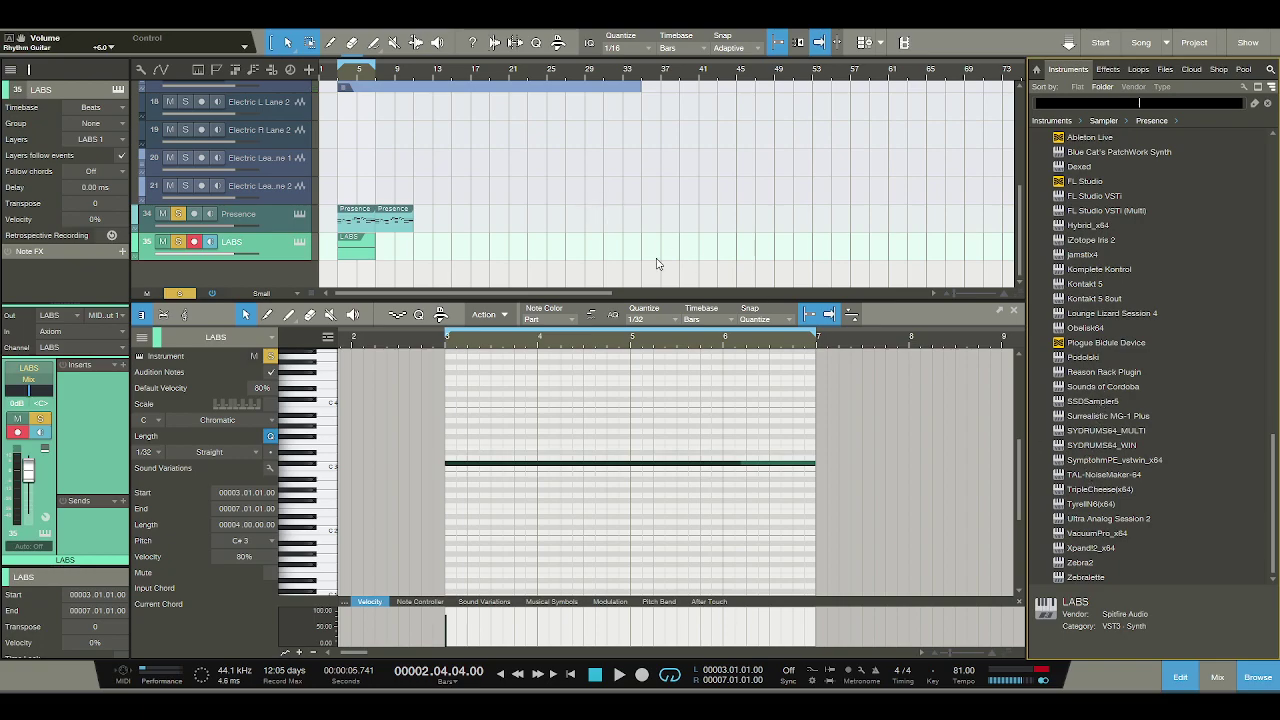
pyautogui.moveTo(1106, 494); pyautogui.dragTo(290, 282)
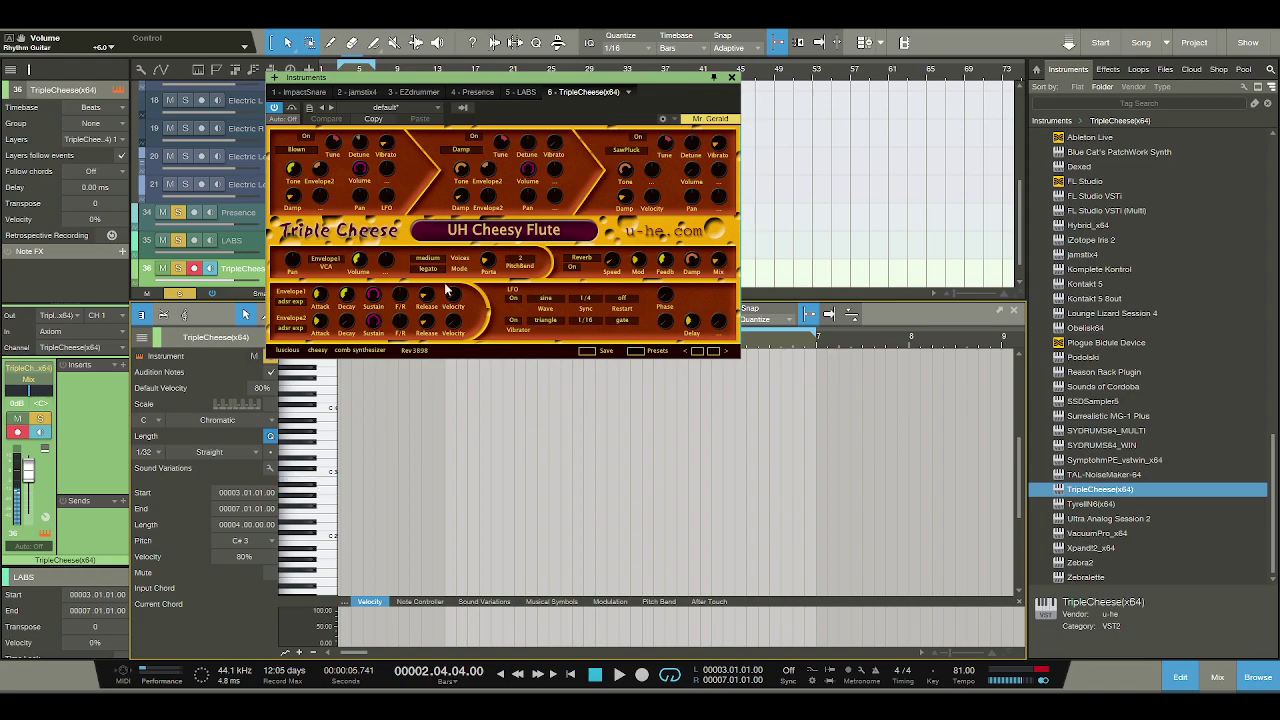
# Audition TripleCheese presets such as UH Cheesy Sax, UH Nervously Melting and UH Squary Crumble with notes around C3.
pyautogui.click(322, 465)
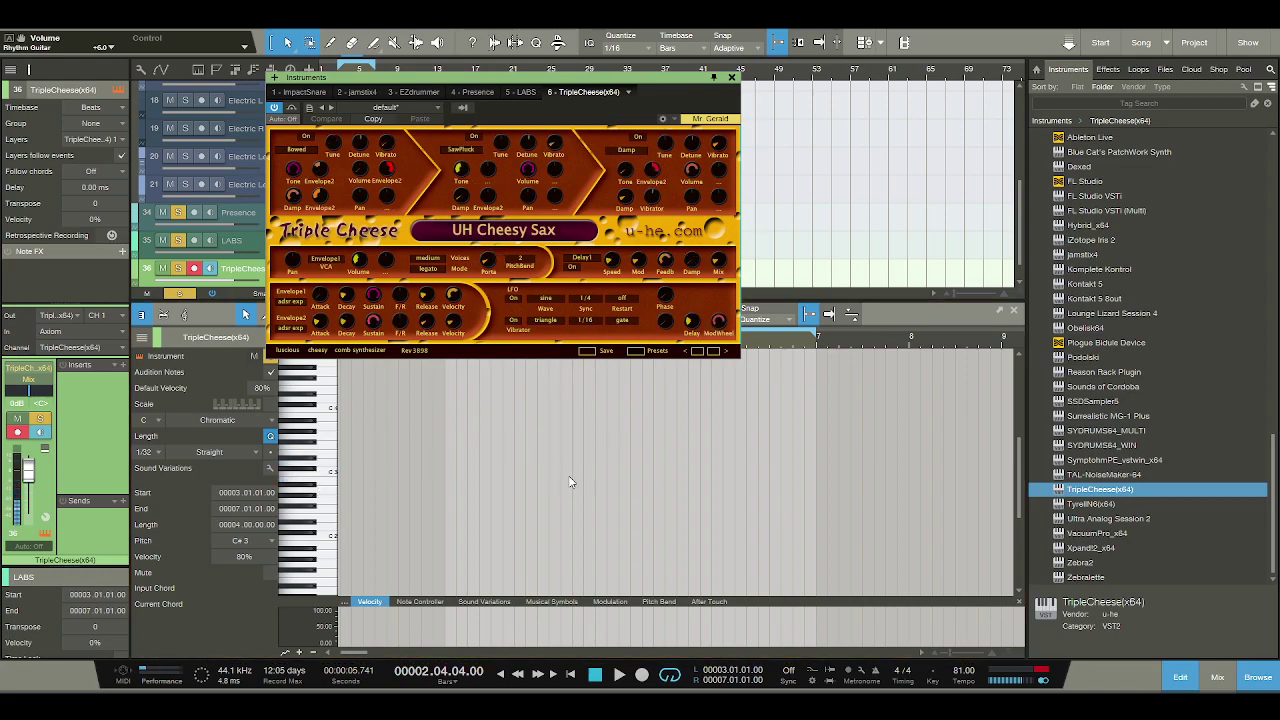
pyautogui.click(324, 472)
pyautogui.click(324, 470)
pyautogui.click(324, 450)
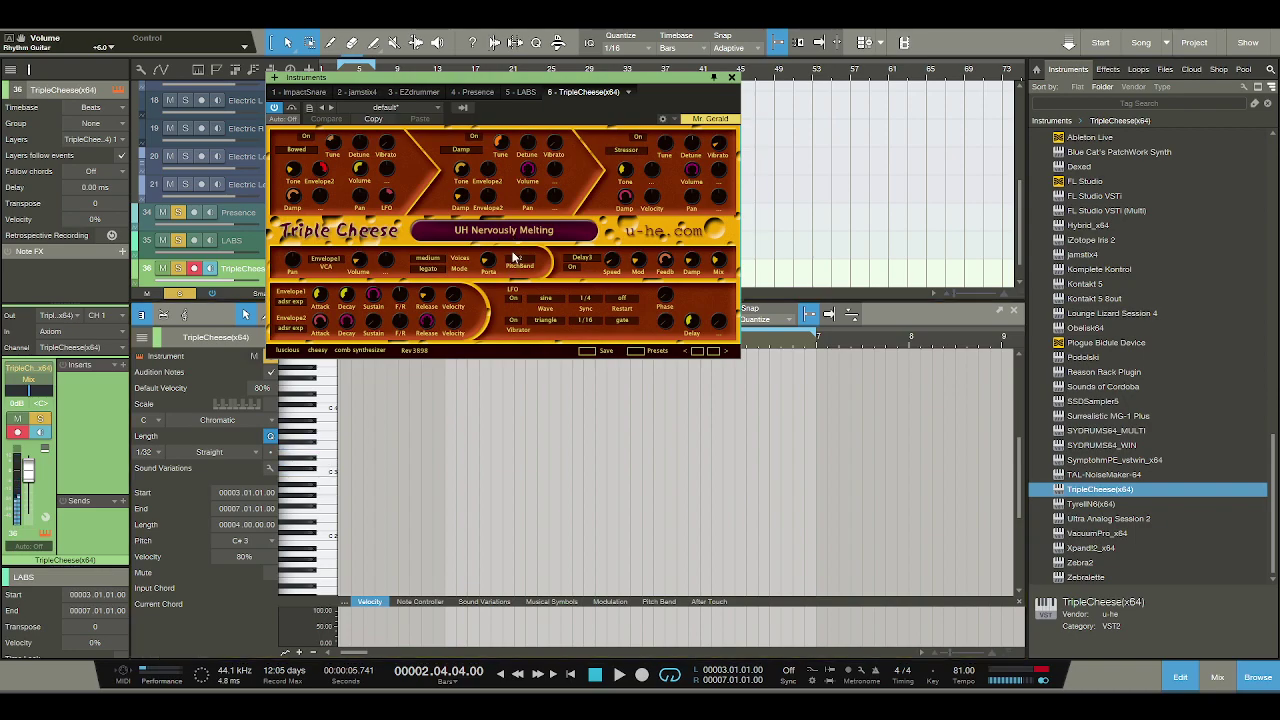
pyautogui.click(324, 479)
pyautogui.click(324, 485)
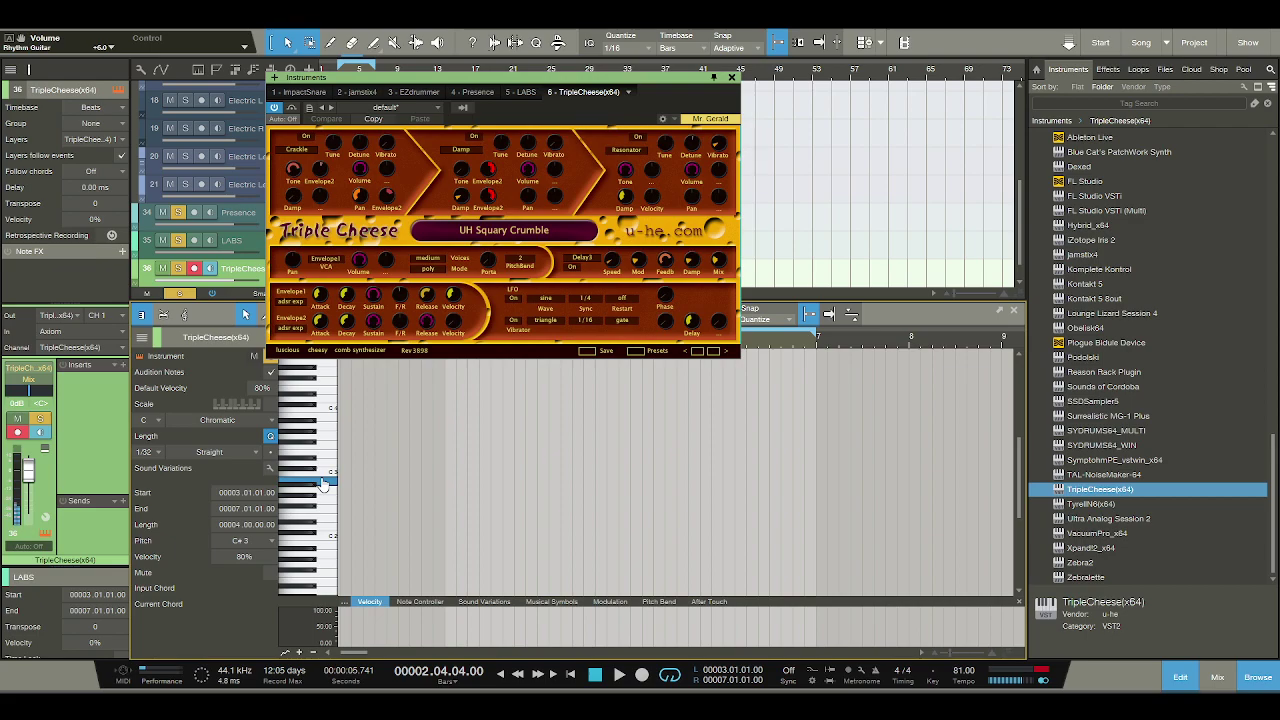
pyautogui.click(324, 470)
# Choose the TripleCheese preset UH That Cheesy Jazz, audition it on several ascending notes, and close the instrument window.
pyautogui.click(332, 485)
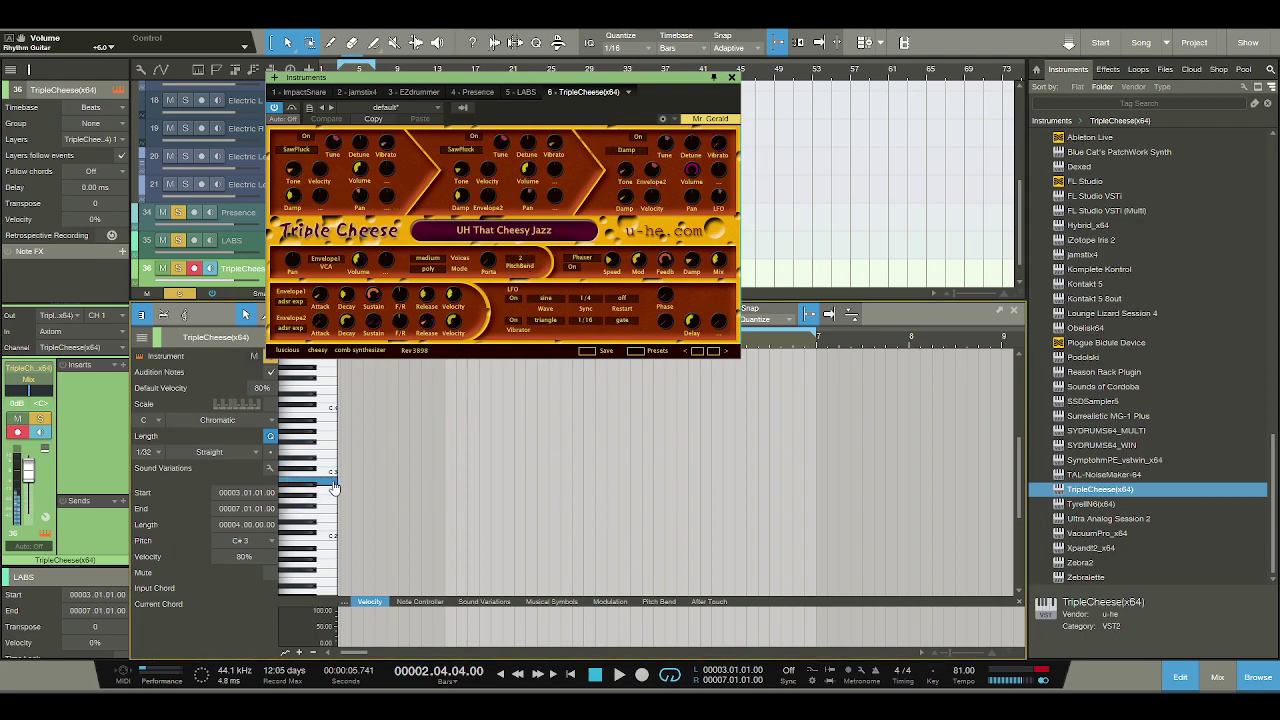
pyautogui.click(333, 479)
pyautogui.click(330, 472)
pyautogui.click(328, 465)
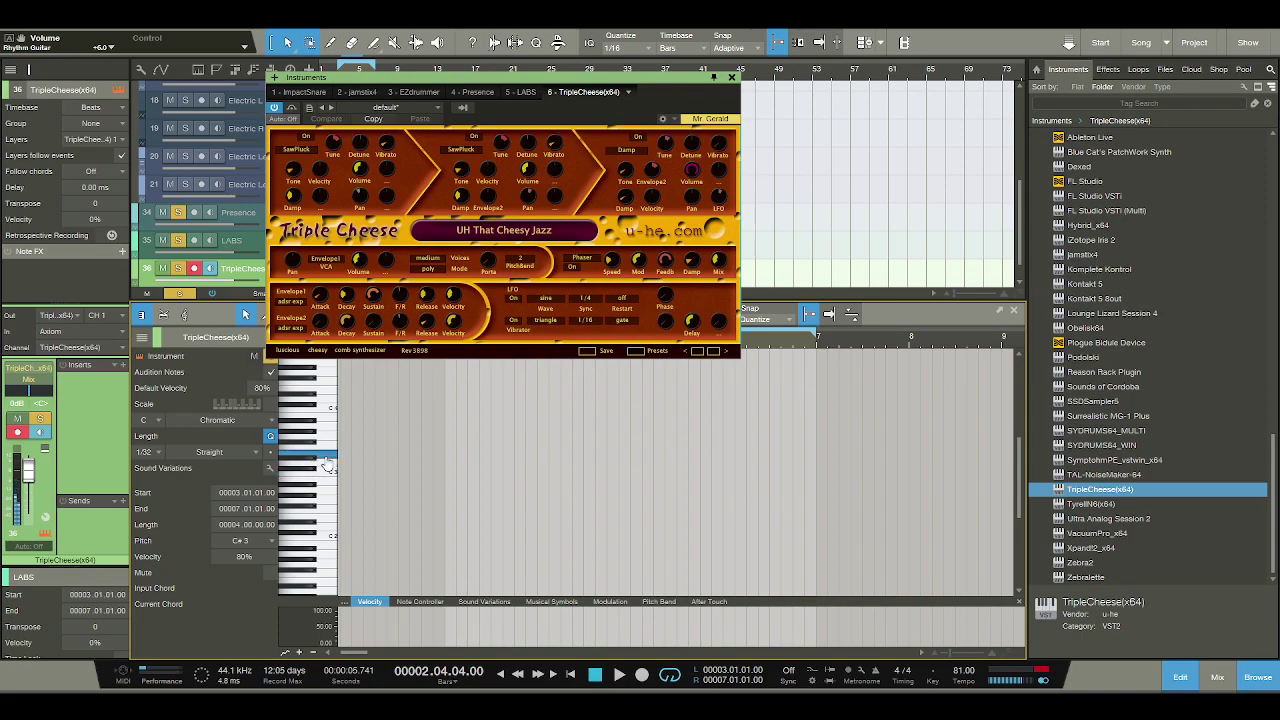
pyautogui.click(327, 458)
pyautogui.click(326, 451)
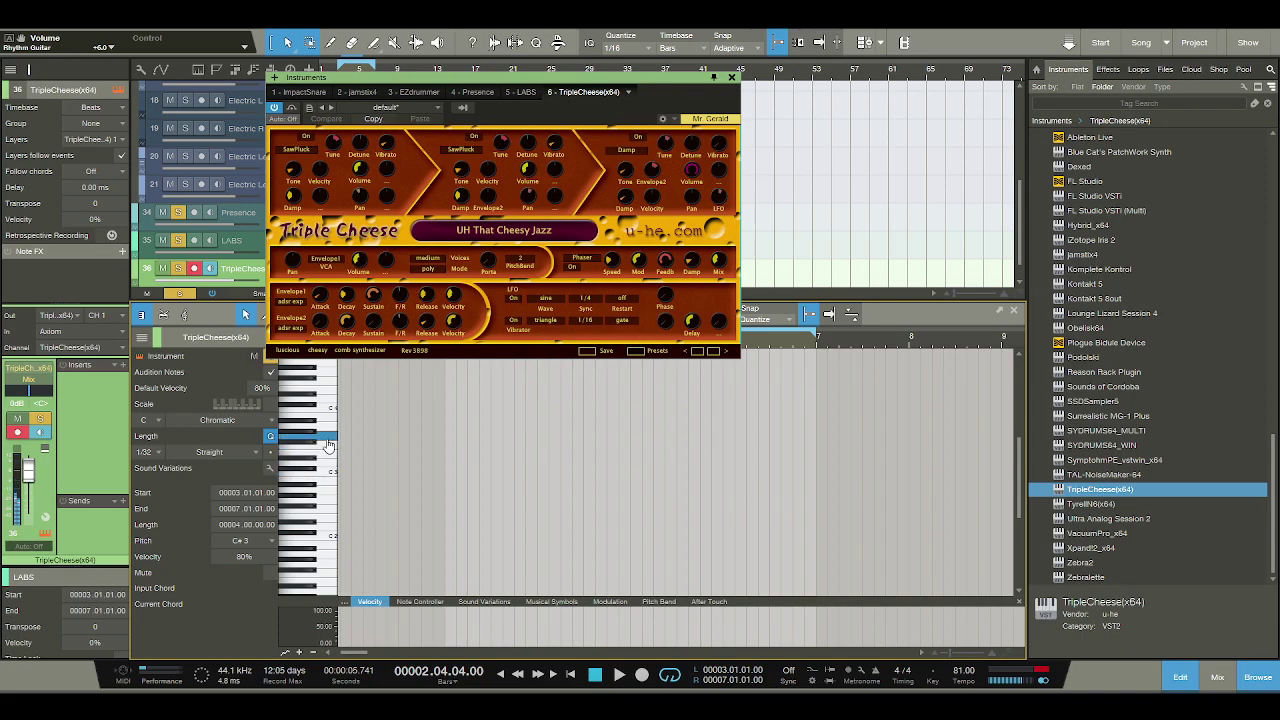
pyautogui.click(732, 77)
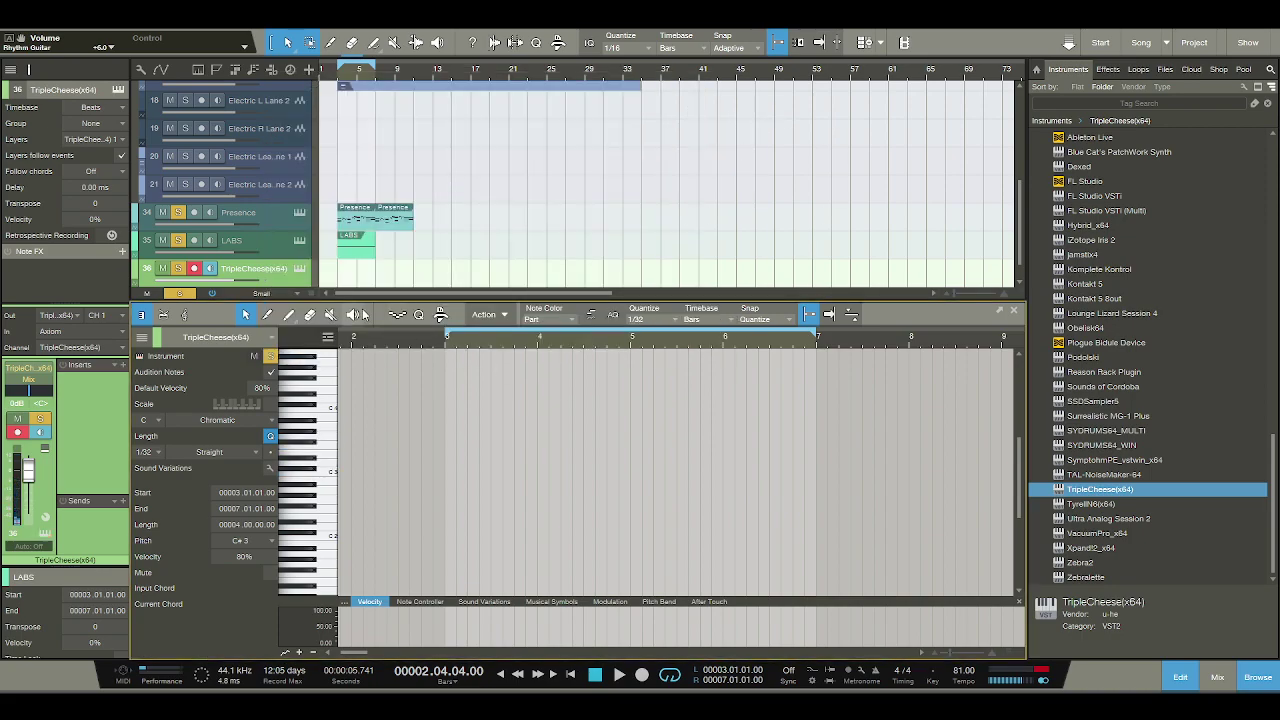
# Create an empty TripleCheese part from bar 3 to bar 7 and sound a test note.
pyautogui.doubleClick(340, 278)
pyautogui.click(322, 450)
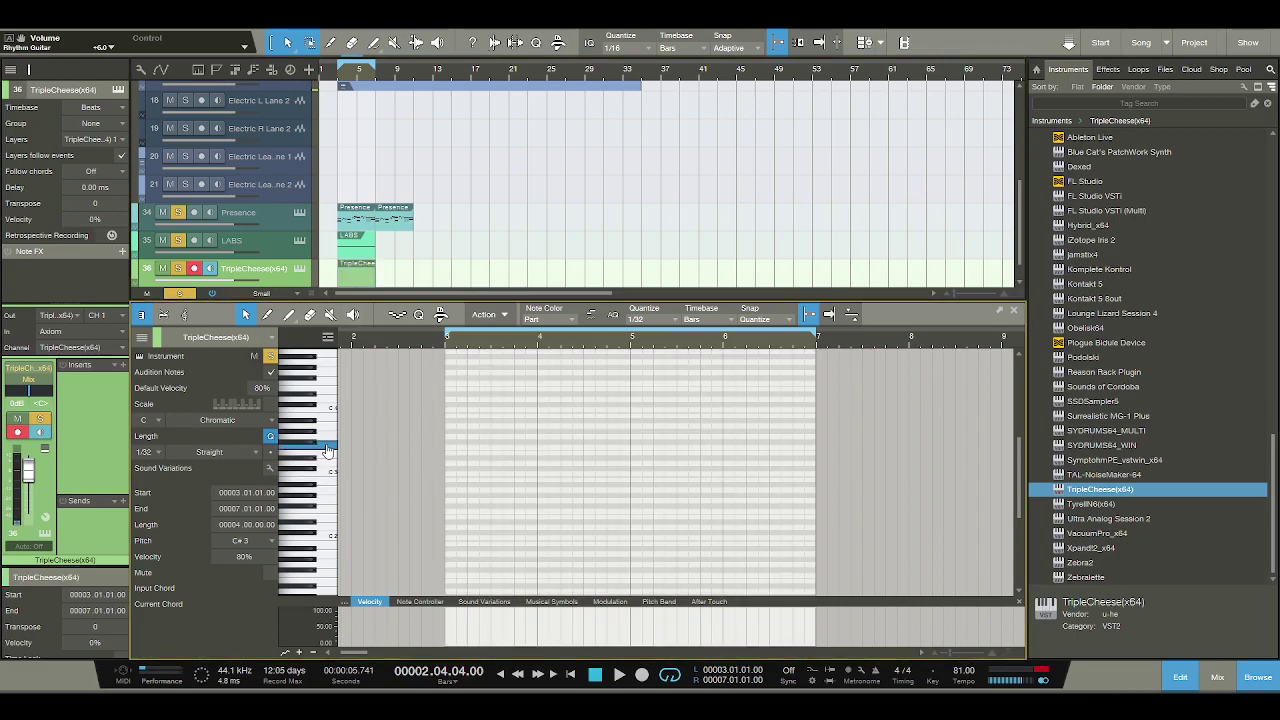
# Mute the Presence track and clear the solo on Presence, LABS and TripleCheese while the loop plays.
pyautogui.click(163, 213)
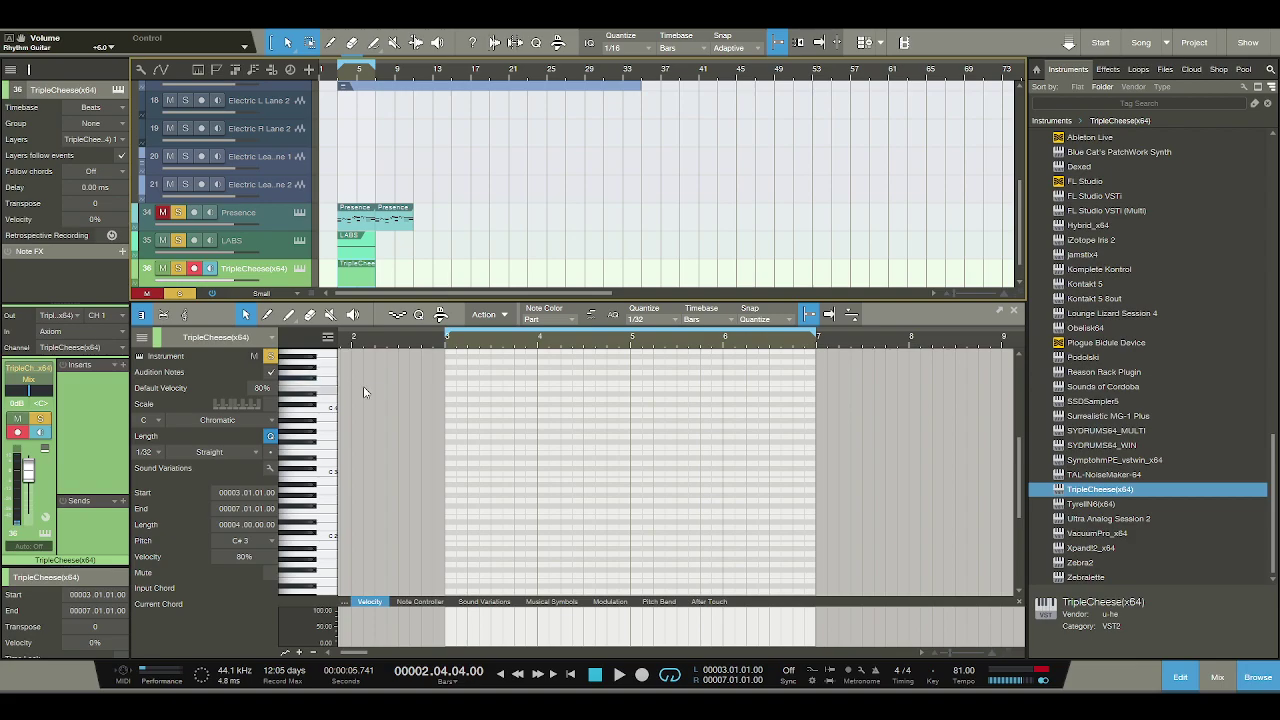
pyautogui.press('f')
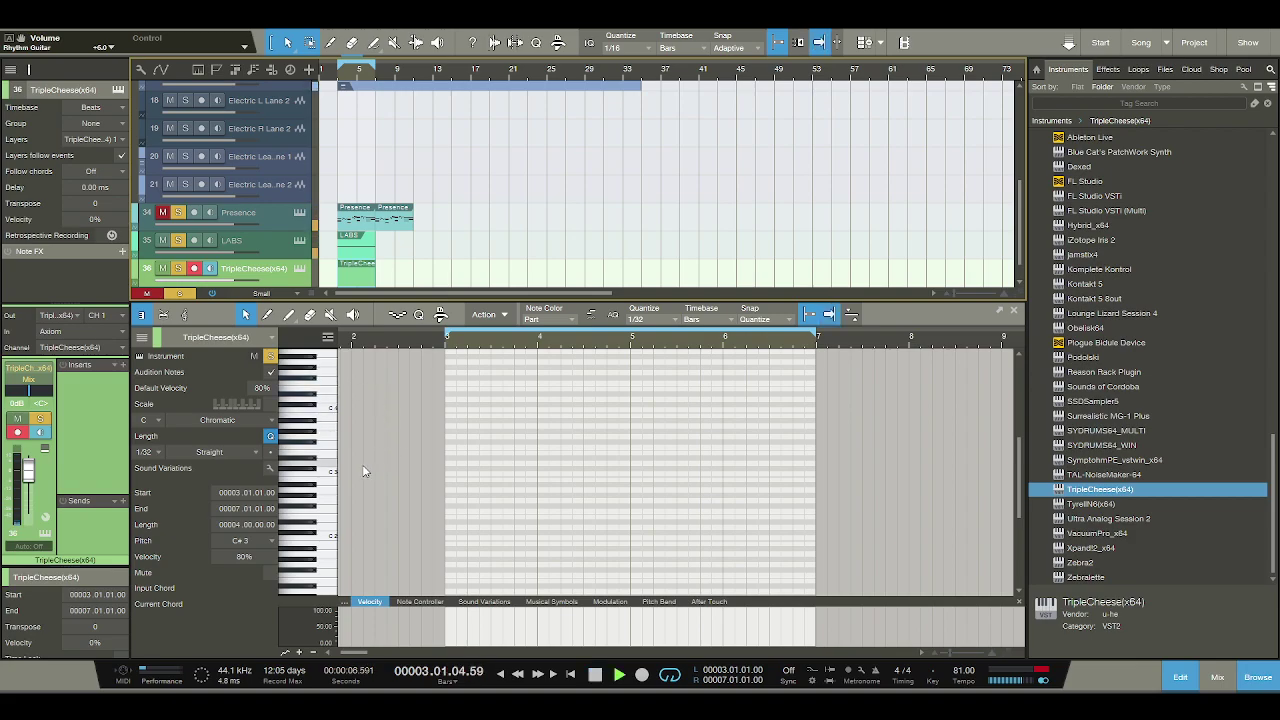
pyautogui.click(178, 213)
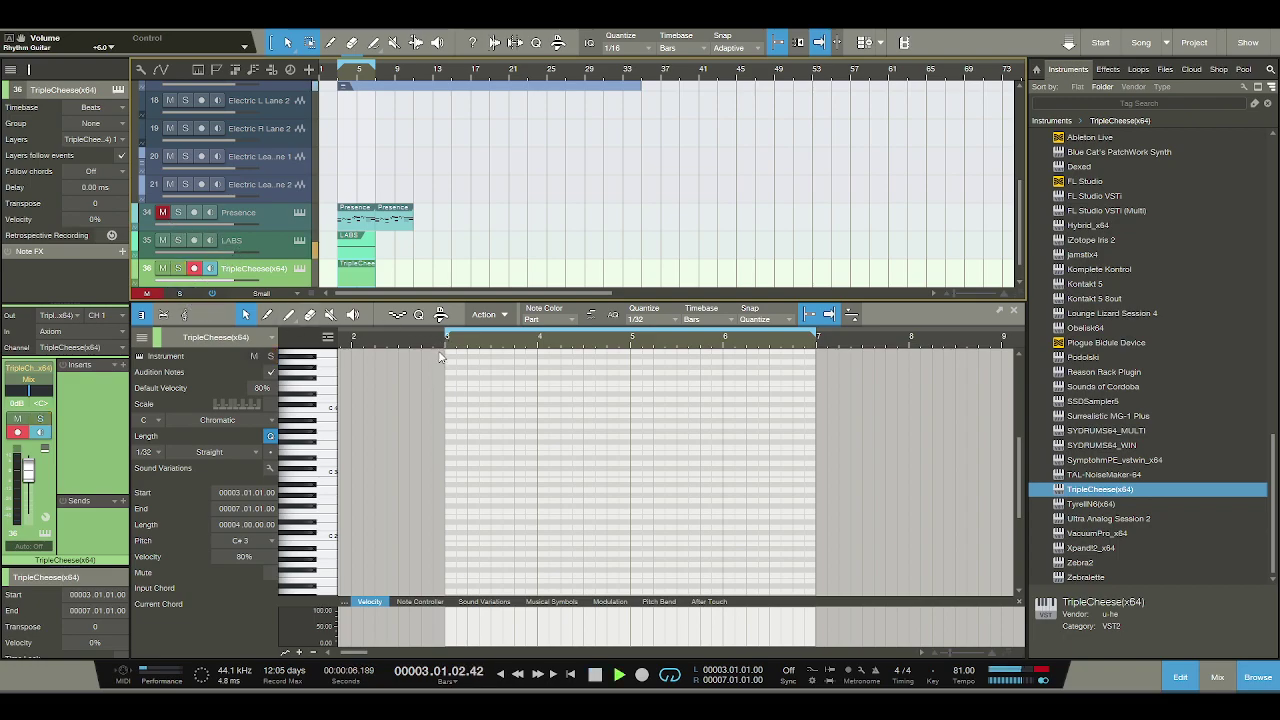
# Replay the opening of bar 3 to find the pitch and timing for a TripleCheese melody.
pyautogui.click(327, 456)
pyautogui.press('space')
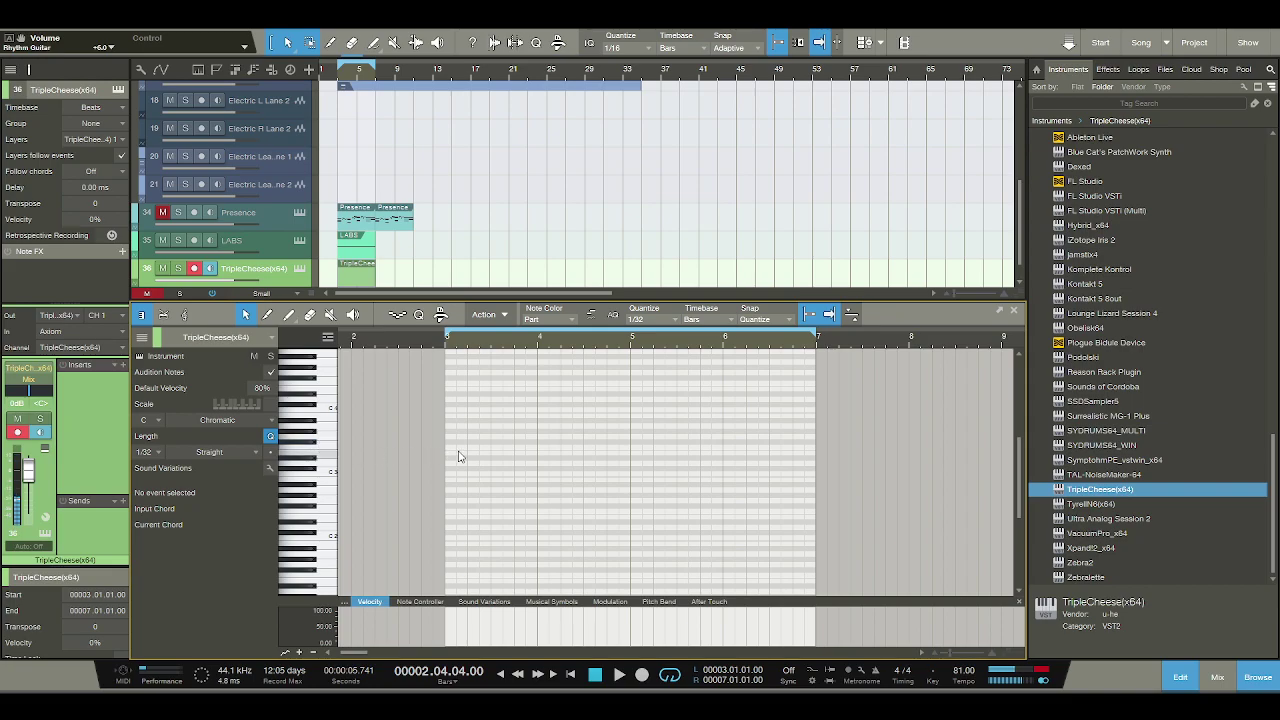
pyautogui.scroll(2, 465, 362)
pyautogui.scroll(1, 465, 362)
pyautogui.press('space')
pyautogui.press('space')
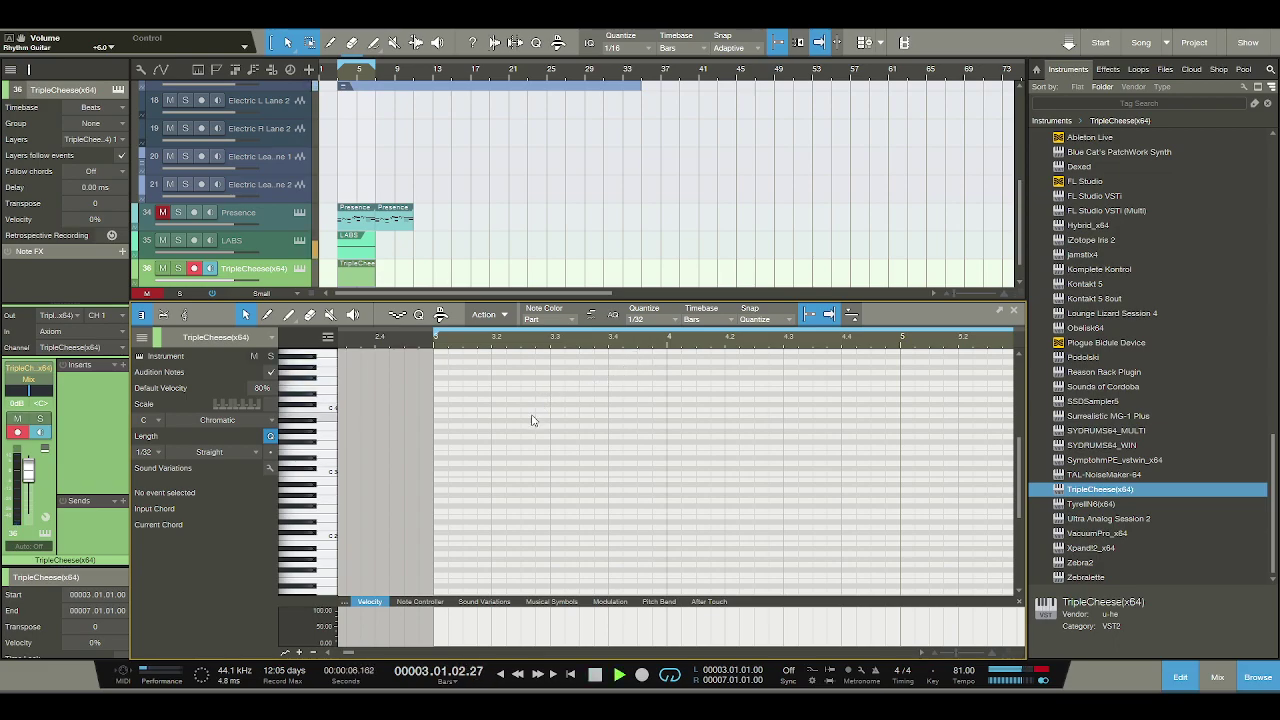
pyautogui.press('space')
pyautogui.press('space')
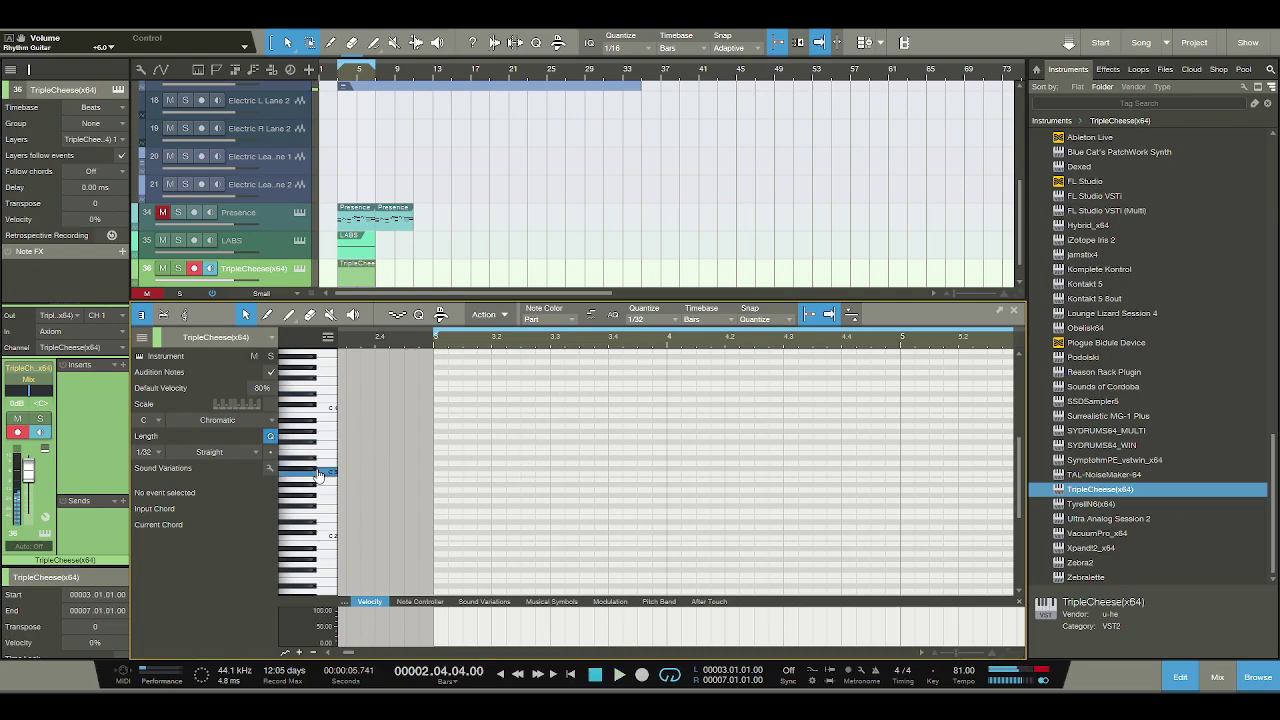
# Place consecutive 1/32 notes C#3 and E3 leading up to beat 3 of bar 3 in the TripleCheese part, and play them back.
pyautogui.click(522, 470)
pyautogui.click(540, 470)
pyautogui.click(546, 444)
pyautogui.press('Down')
pyautogui.press('Down')
pyautogui.press('space')
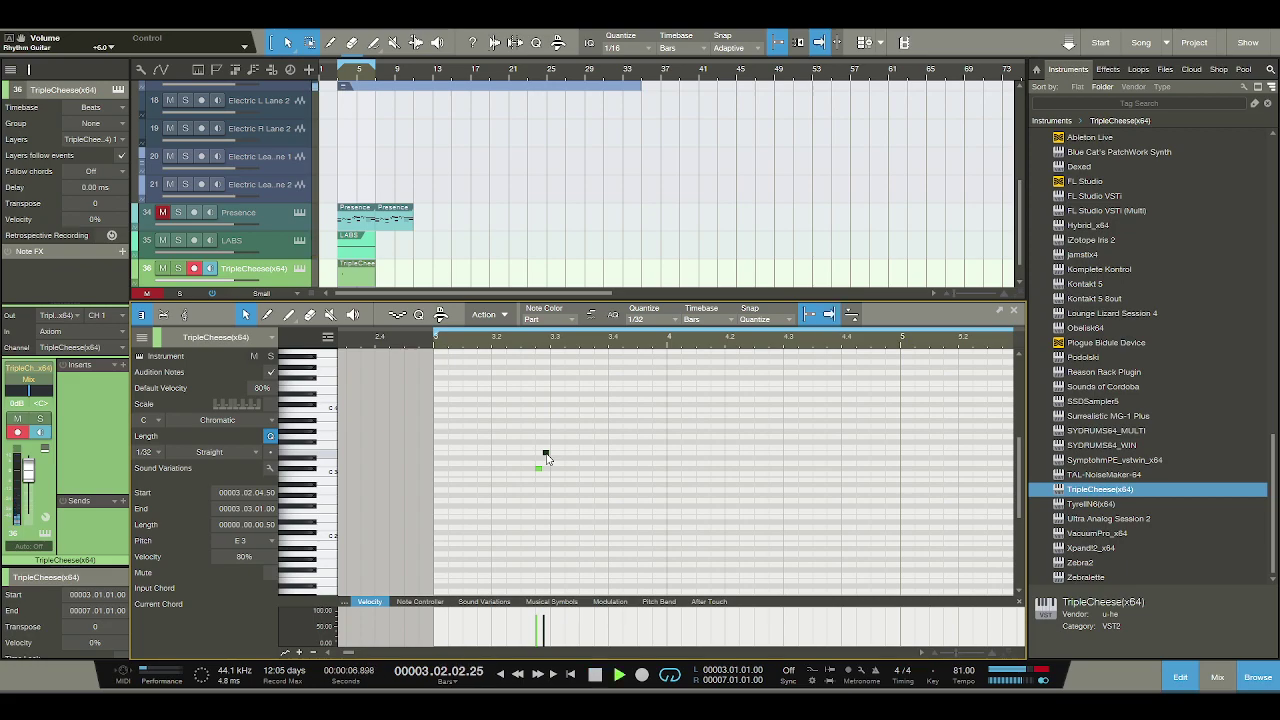
pyautogui.press('space')
# Add a G#3 note at beat 3 of bar 3 after the E3 note, shorten it to end at 3.3.2, and play it back.
pyautogui.moveTo(546, 455); pyautogui.dragTo(555, 435)
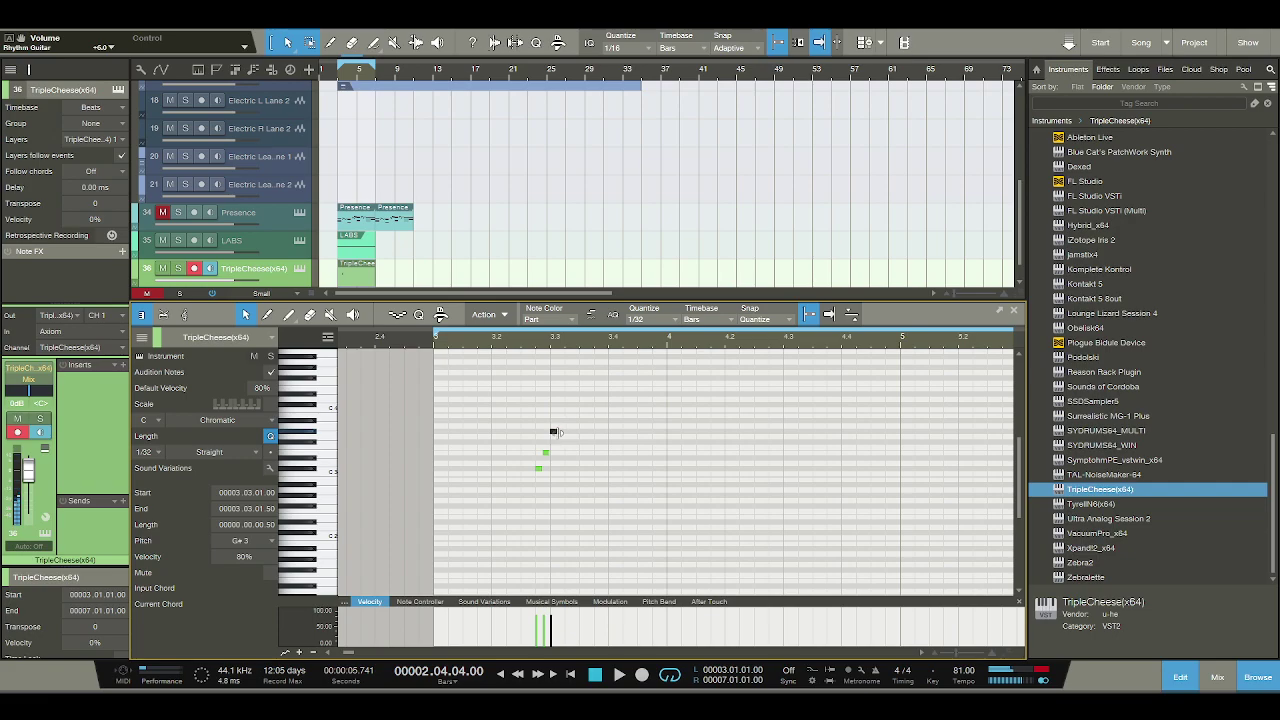
pyautogui.press('space')
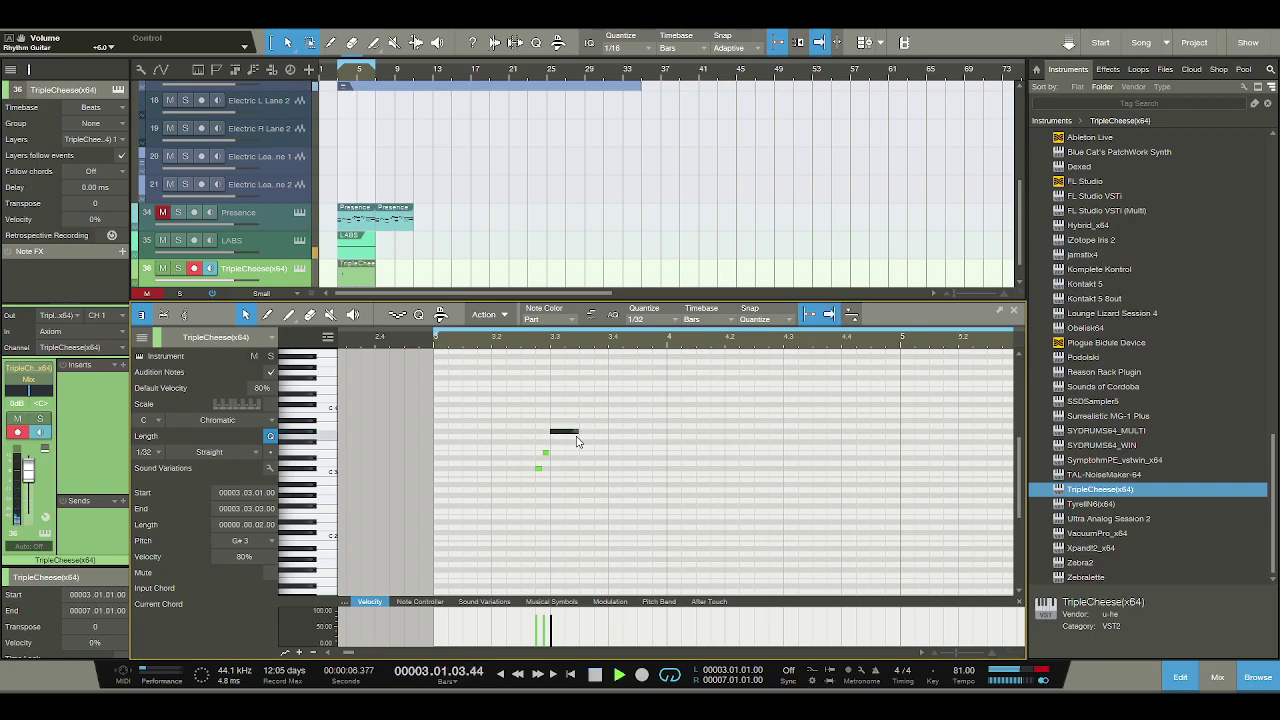
pyautogui.press('space')
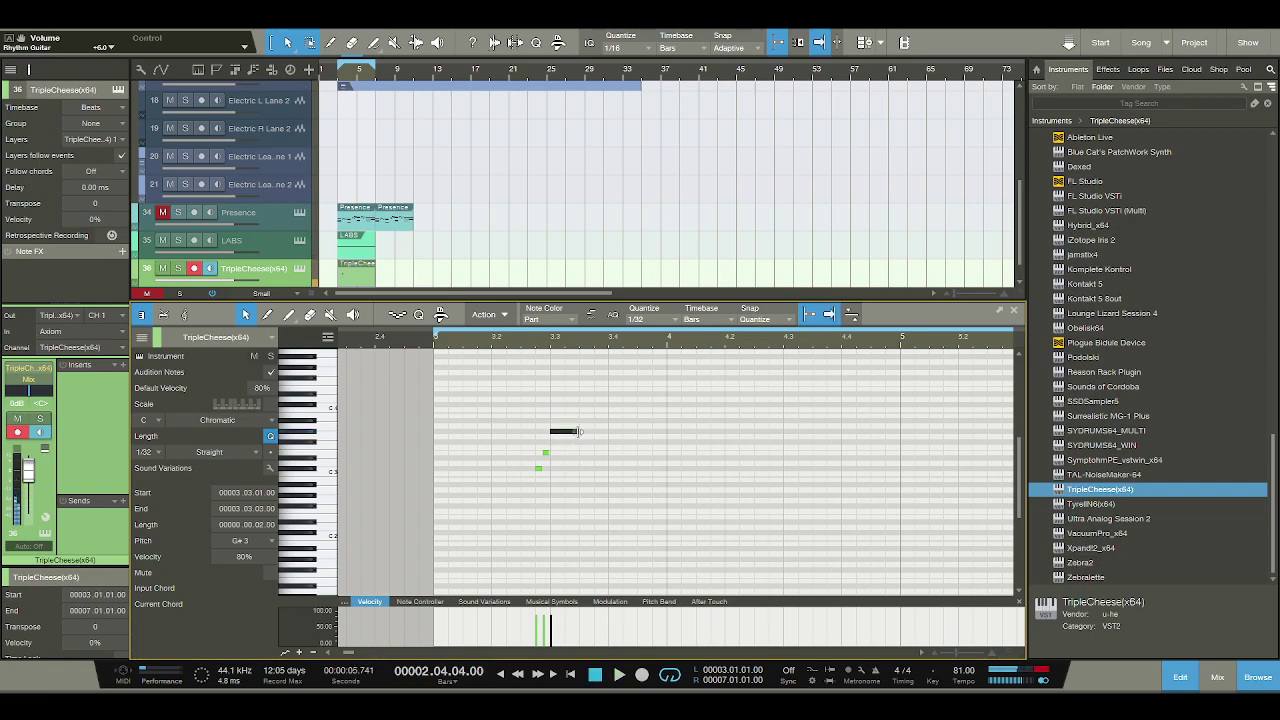
pyautogui.moveTo(578, 431); pyautogui.dragTo(568, 431)
pyautogui.press('space')
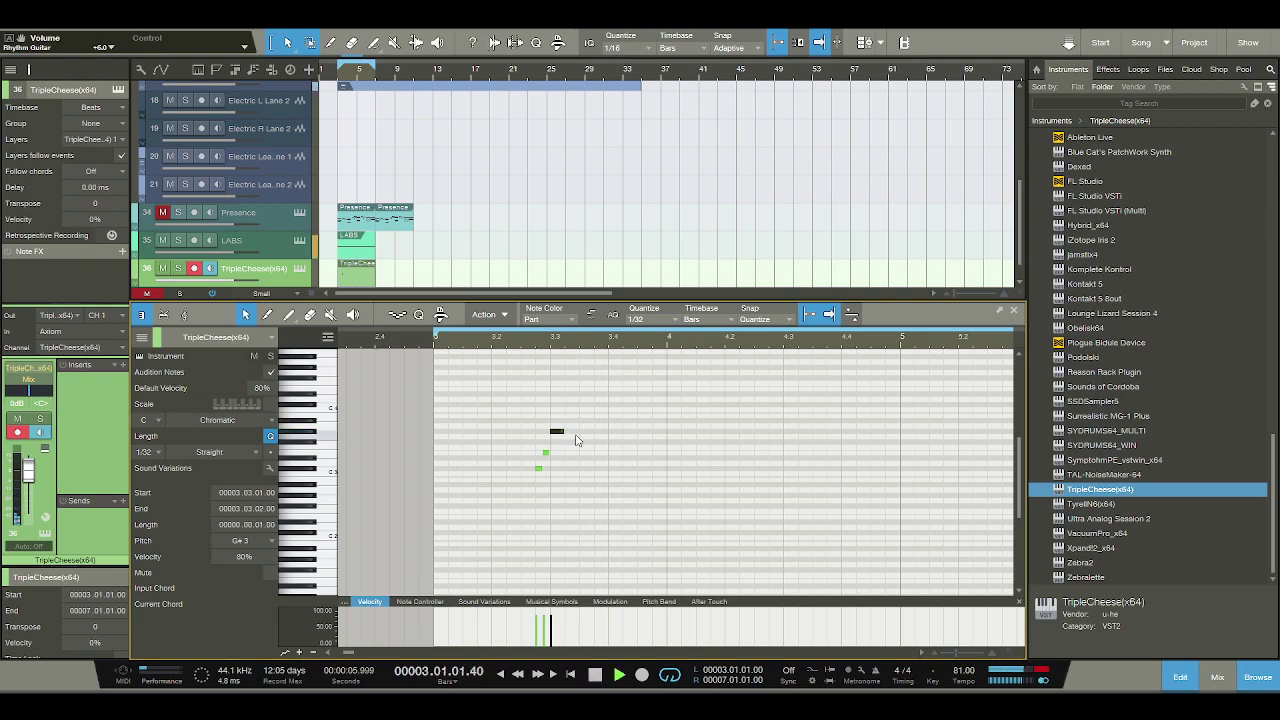
pyautogui.press('space')
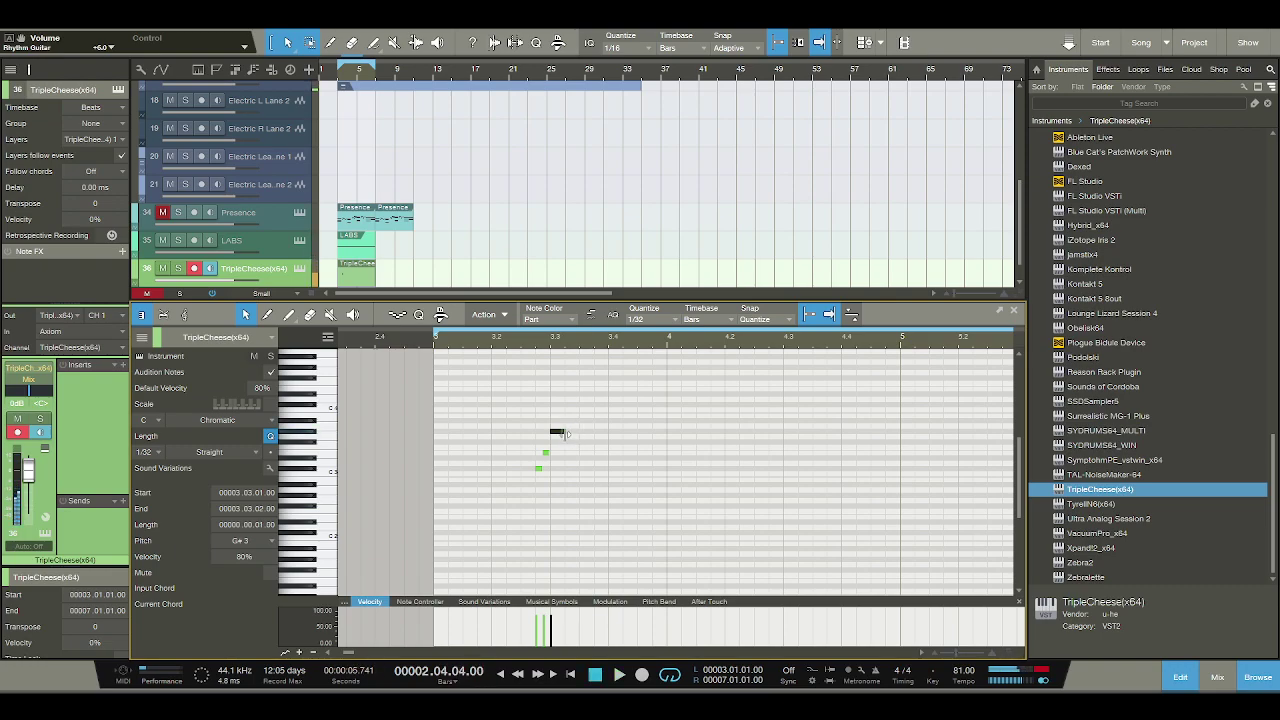
# Try a 1/32 F#3 note at 3.3.2.50 after the G#3 note, and play the phrase back.
pyautogui.click(575, 446)
pyautogui.click(575, 444)
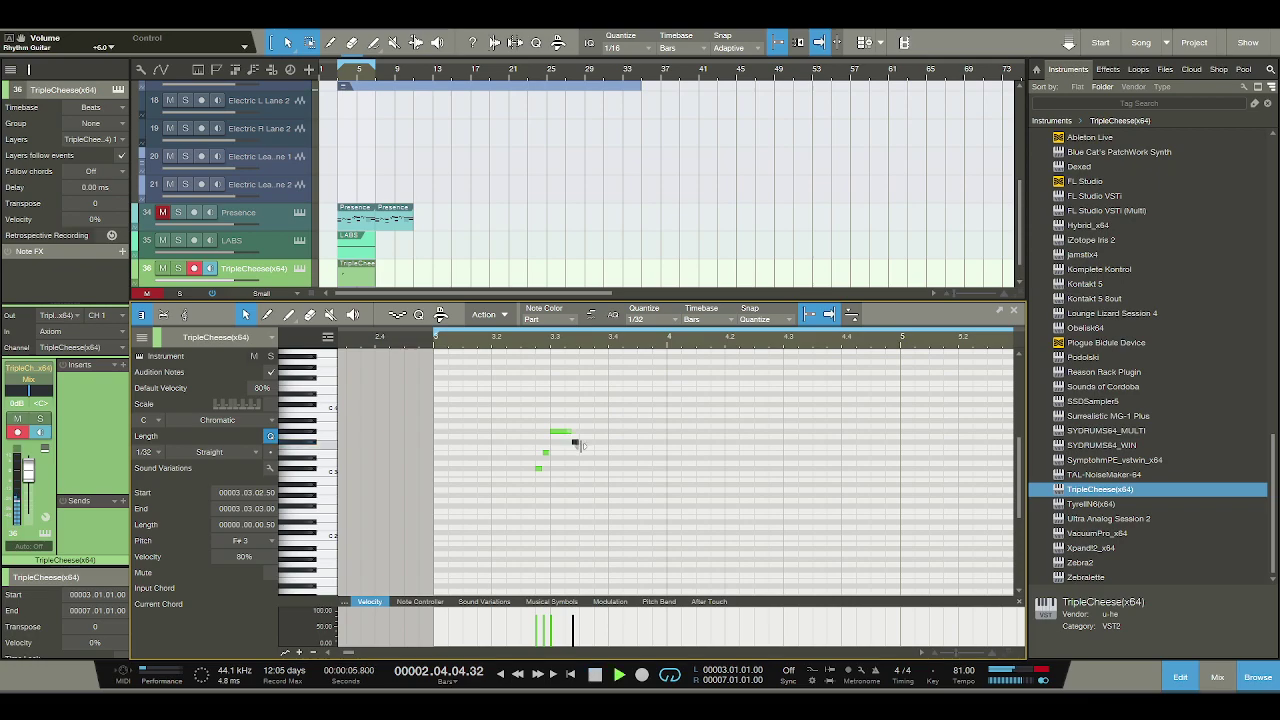
pyautogui.press('space')
pyautogui.press('Left')
pyautogui.press('space')
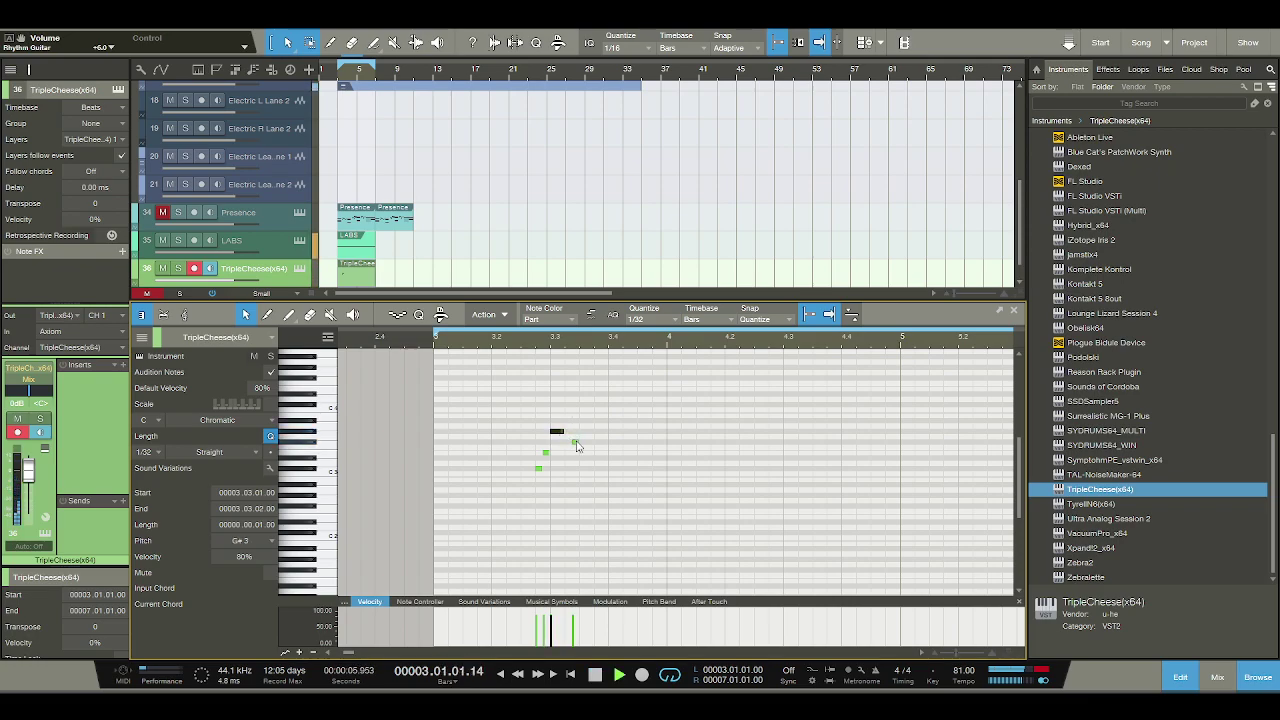
pyautogui.press('space')
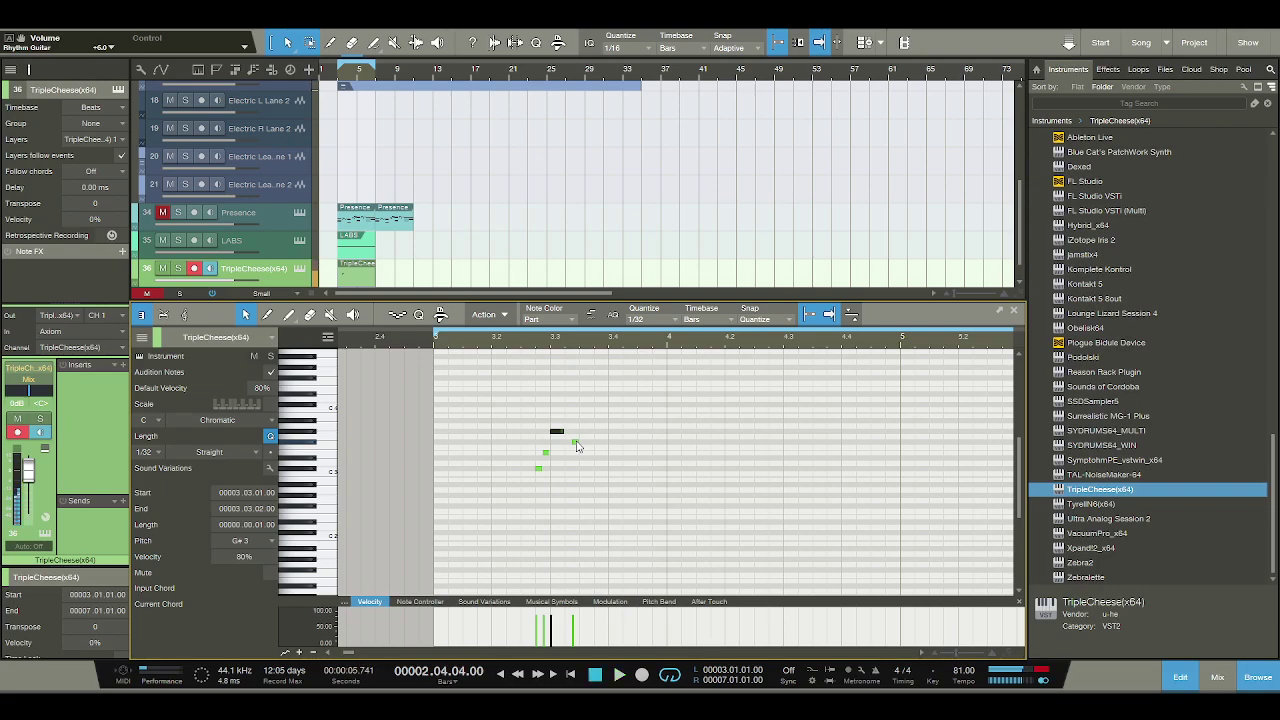
# Extend the G#3 note to 3.3.3, follow it with an F#3 note from 3.3.3 to 3.4.1, and play the phrase.
pyautogui.press('space')
pyautogui.moveTo(563, 433); pyautogui.dragTo(578, 436)
pyautogui.press('space')
pyautogui.click(588, 441)
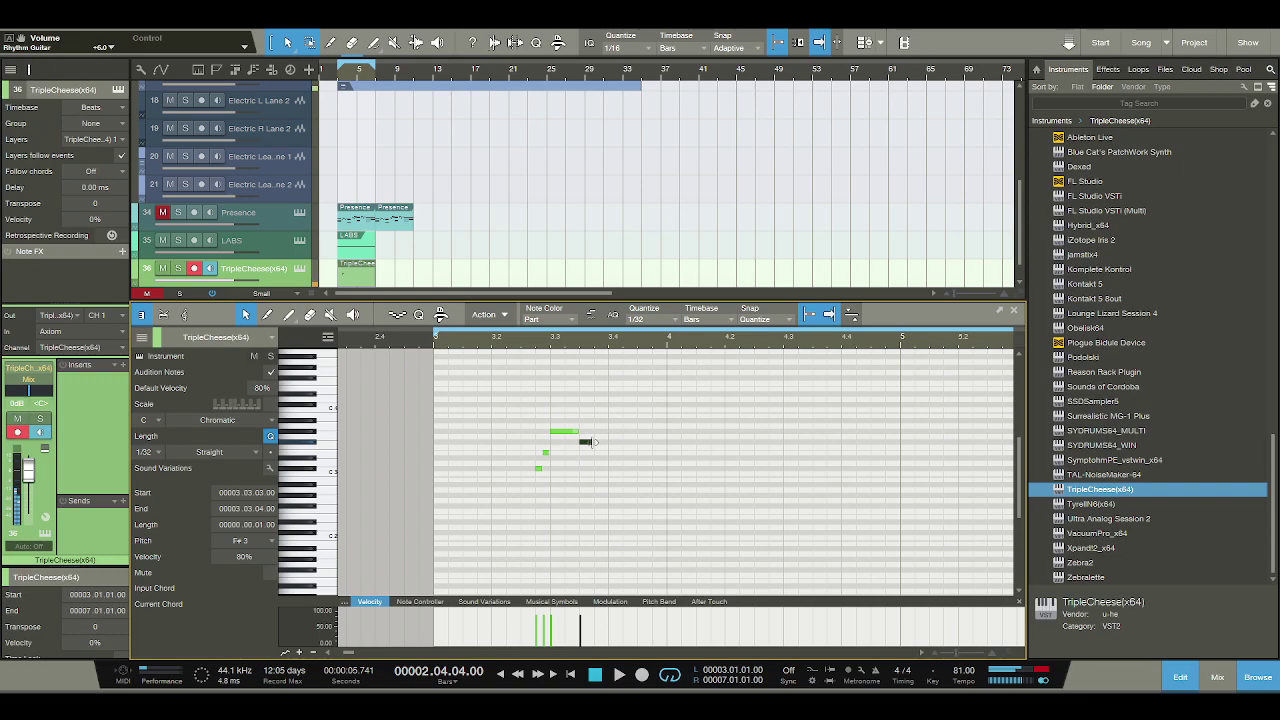
pyautogui.moveTo(590, 441); pyautogui.dragTo(605, 451)
pyautogui.press('space')
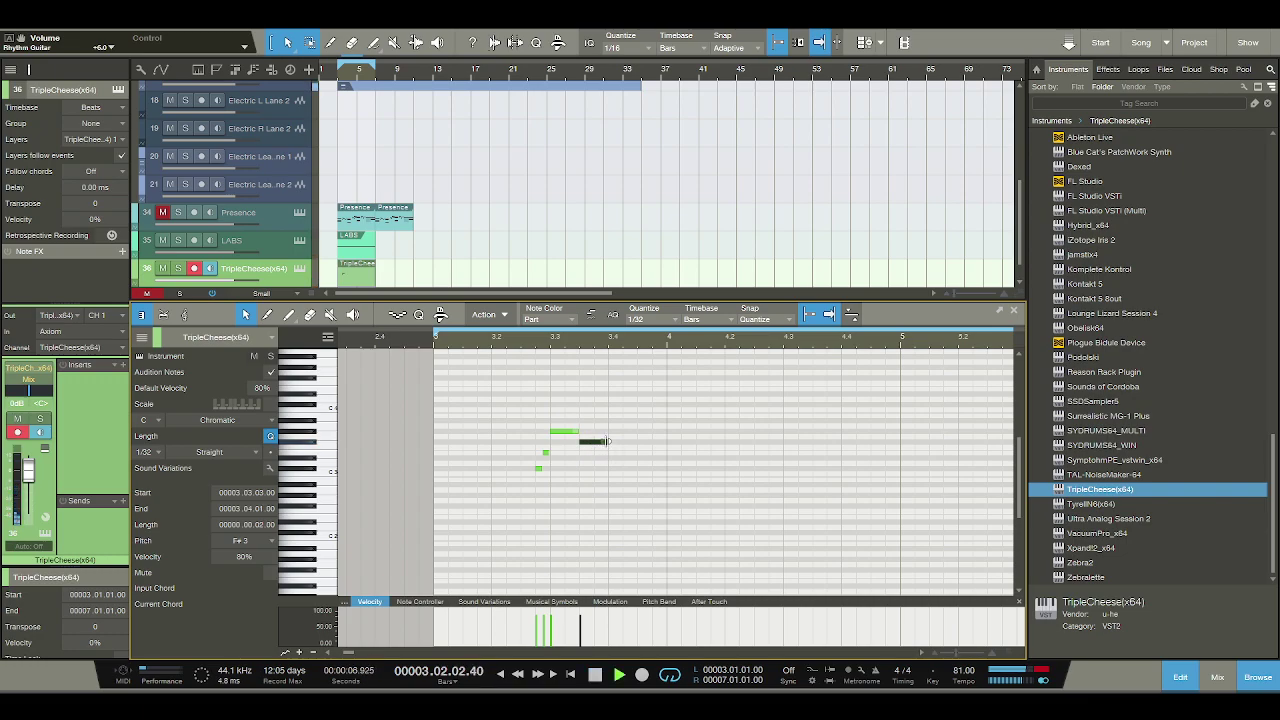
pyautogui.press('space')
# Add 1/32 notes E3 at 3.4.1 and C#3 at 3.4.1.50, then an F#3 from 3.4.2 to 4.1.1, and play them.
pyautogui.click(610, 448)
pyautogui.click(620, 468)
pyautogui.click(625, 432)
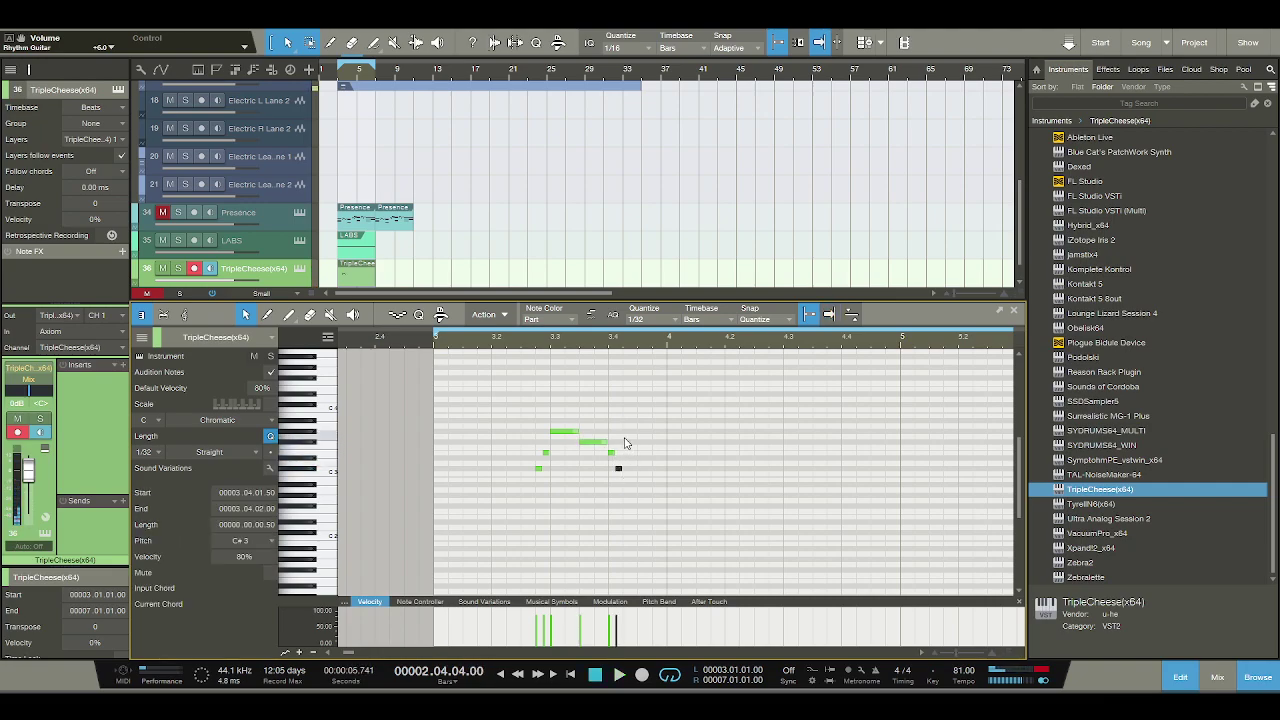
pyautogui.moveTo(626, 434); pyautogui.dragTo(662, 444)
pyautogui.press('space')
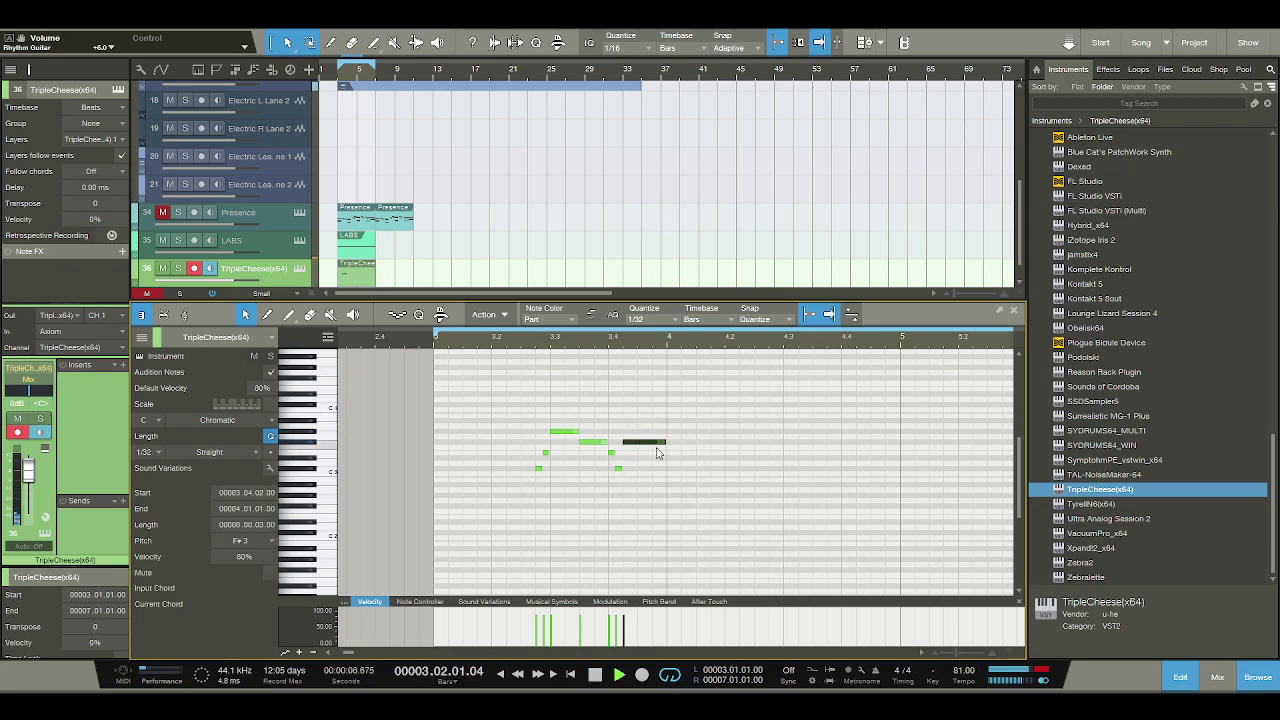
pyautogui.press('space')
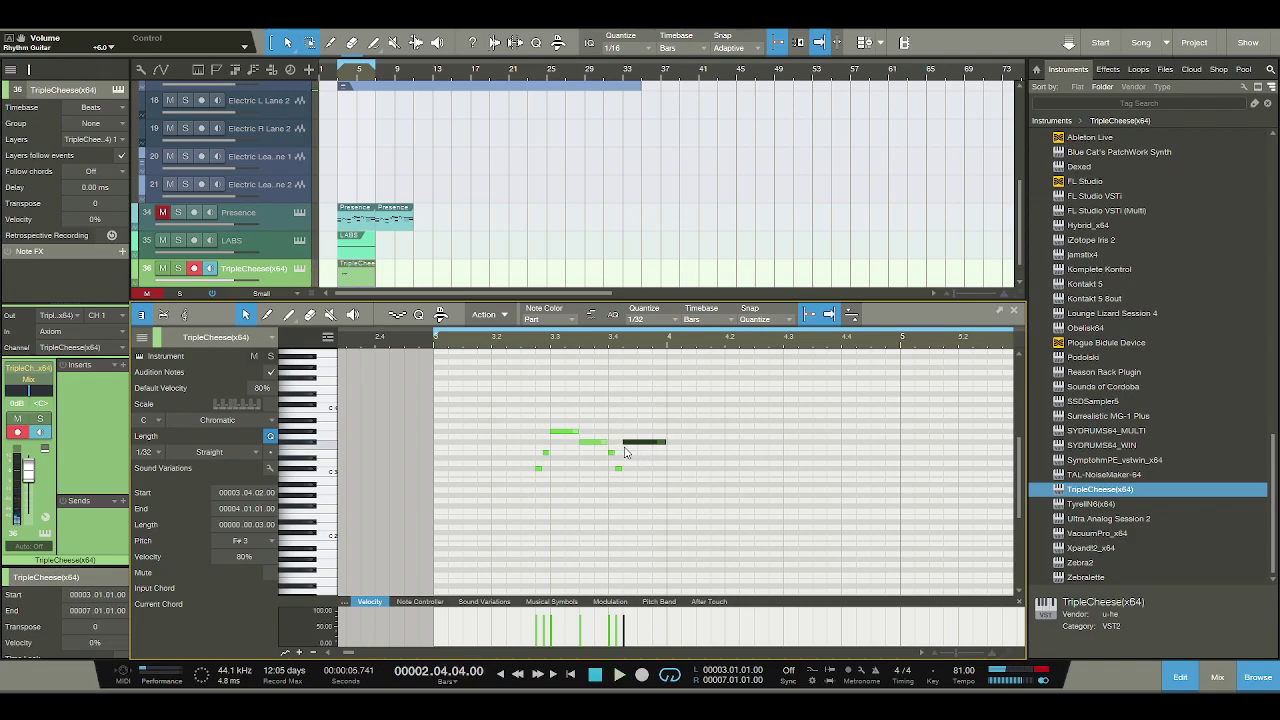
# Trim the last F#3 to start at 3.4.3, fill the gap with 1/32 notes E3 and C#3, and play it back.
pyautogui.moveTo(624, 442); pyautogui.dragTo(630, 442)
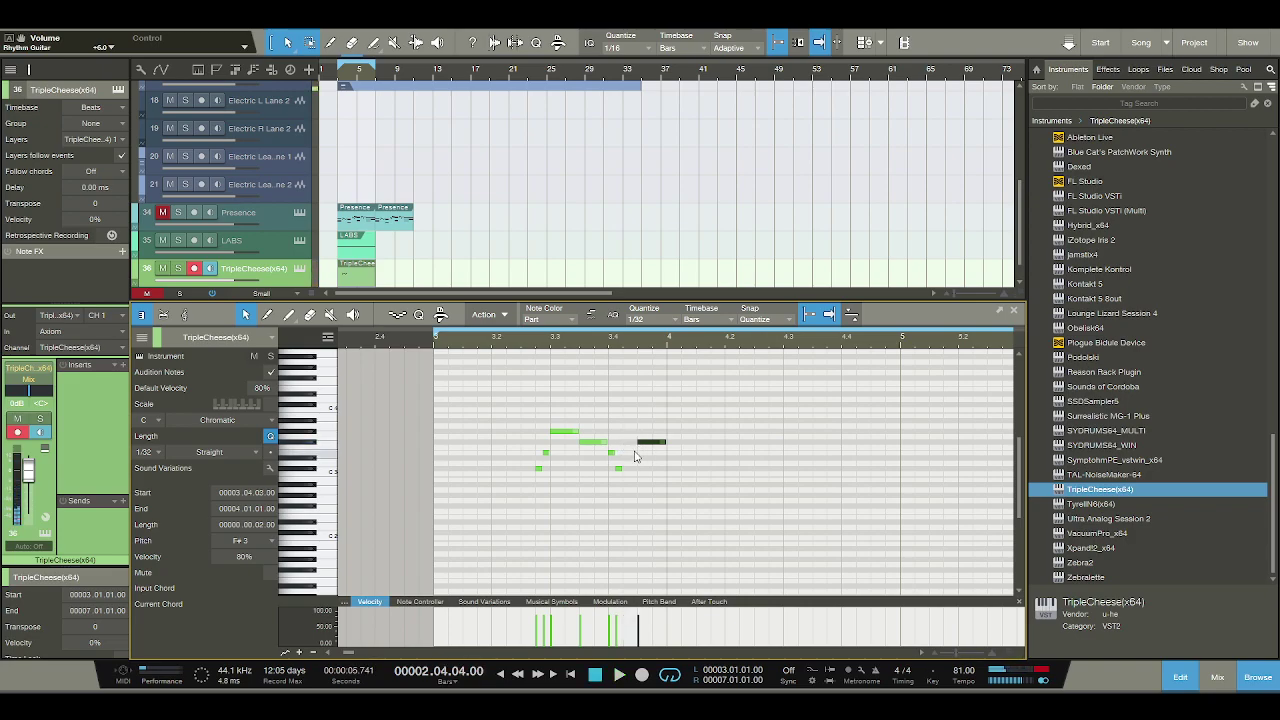
pyautogui.click(625, 456)
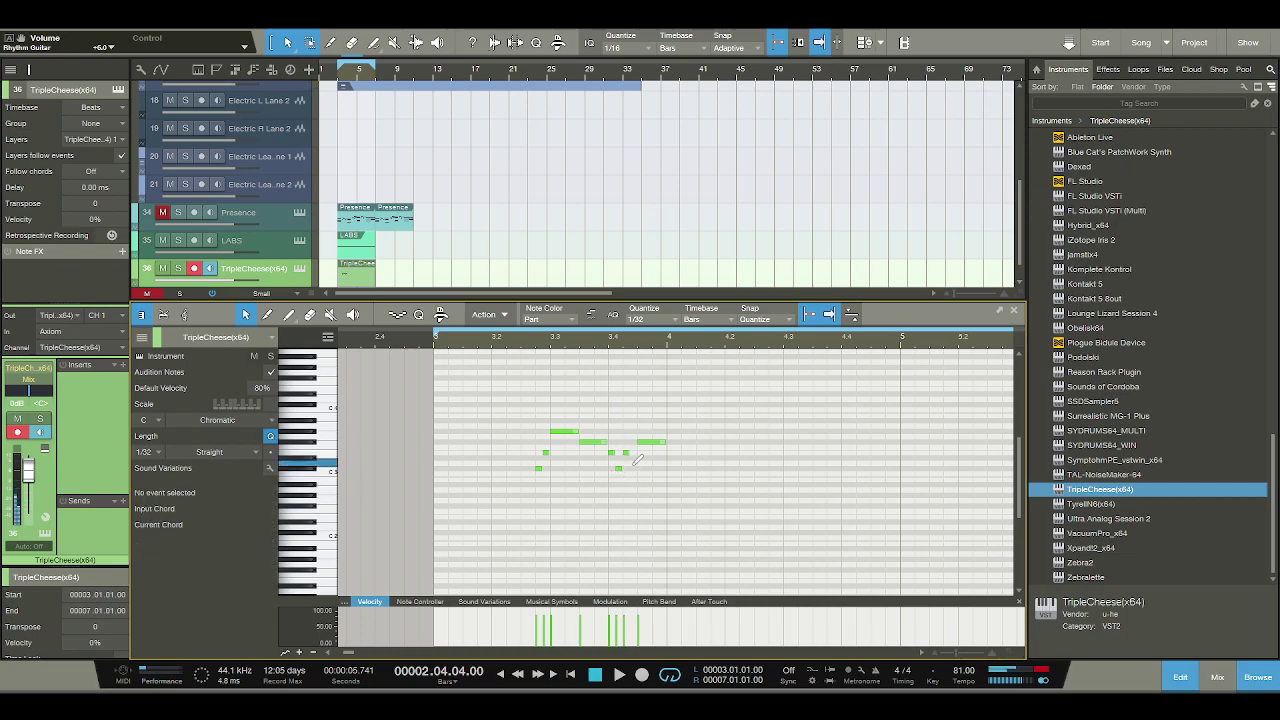
pyautogui.click(631, 468)
pyautogui.press('space')
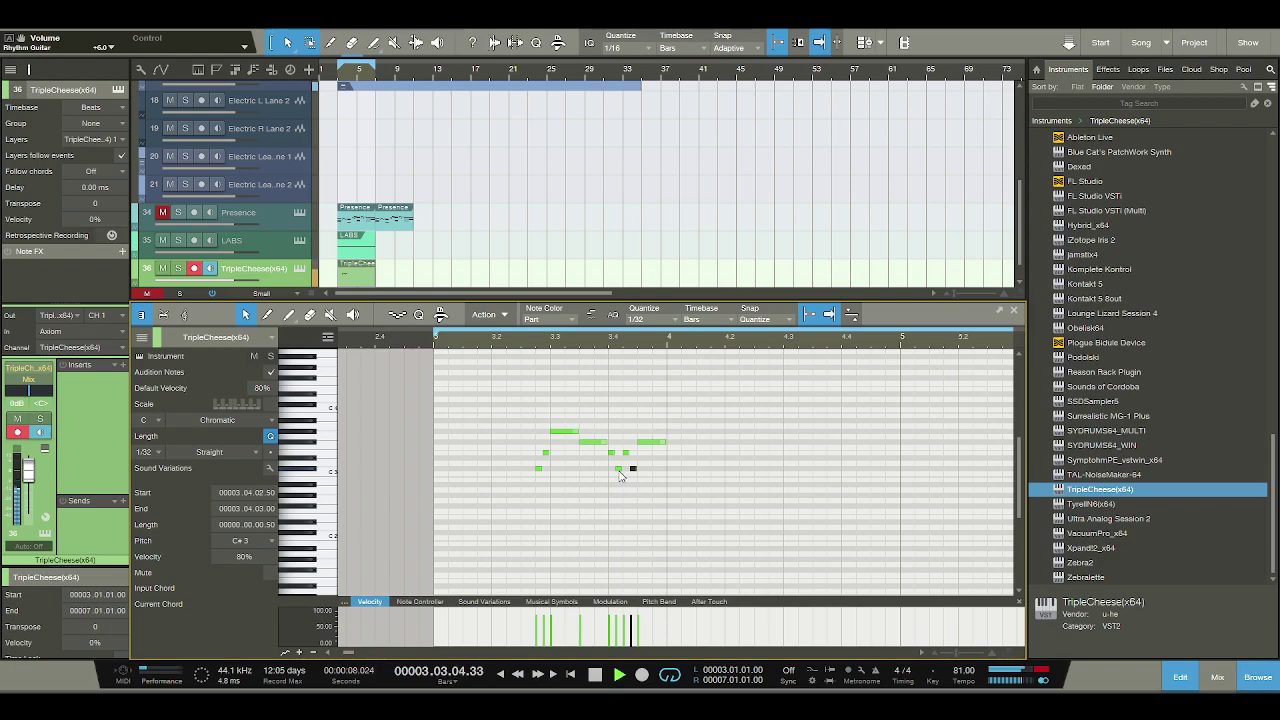
pyautogui.press('space')
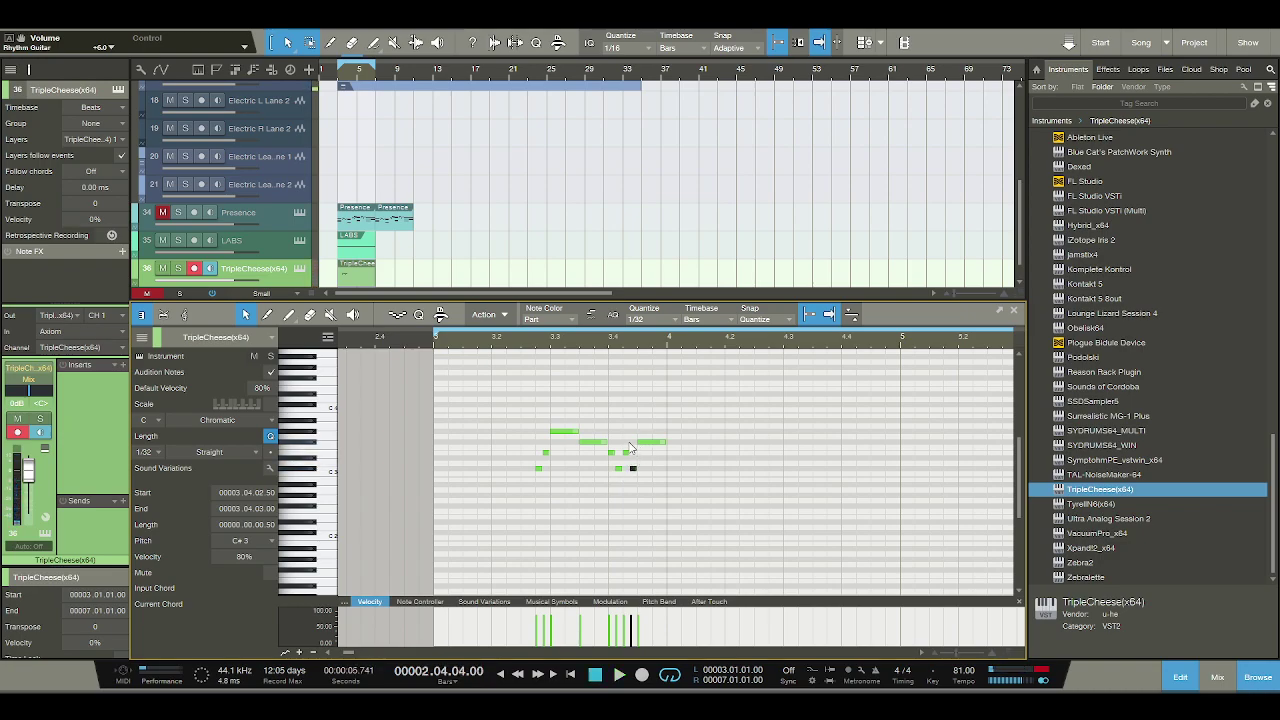
pyautogui.press('space')
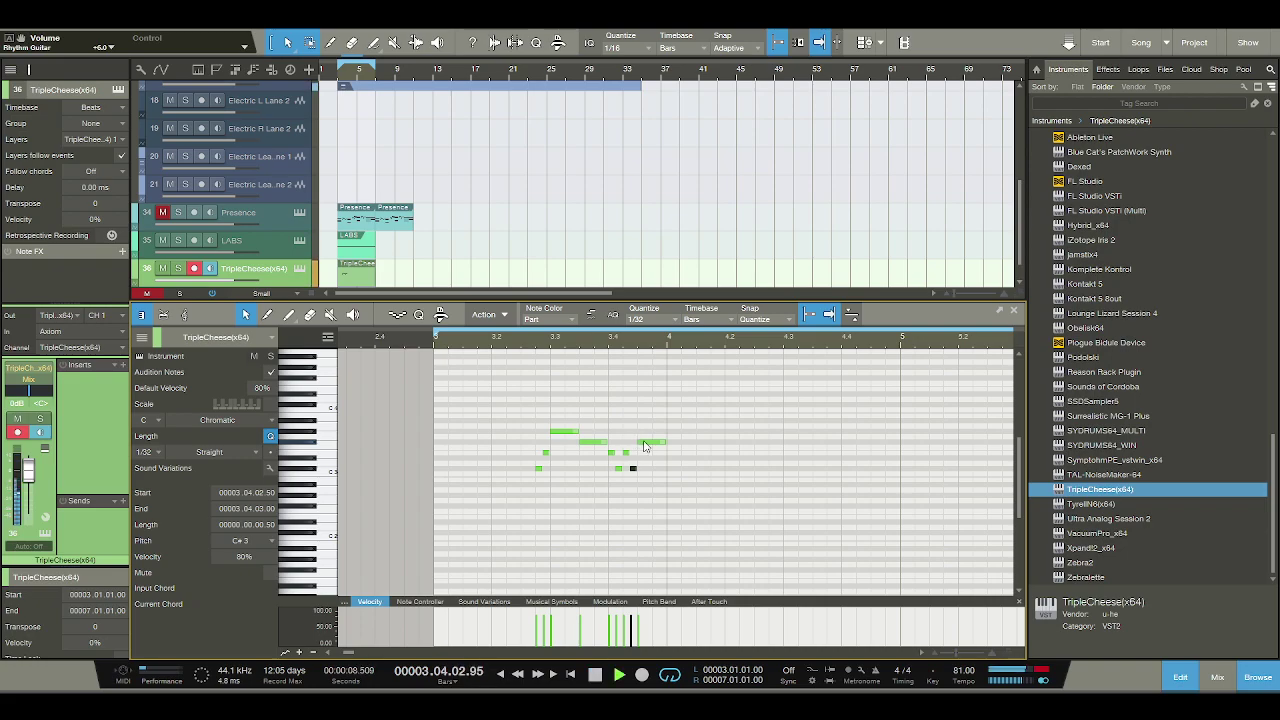
# Lengthen the final F#3 note to end at 4.2.1, checking it with playback.
pyautogui.moveTo(664, 442); pyautogui.dragTo(716, 442)
pyautogui.press('space')
pyautogui.press('space')
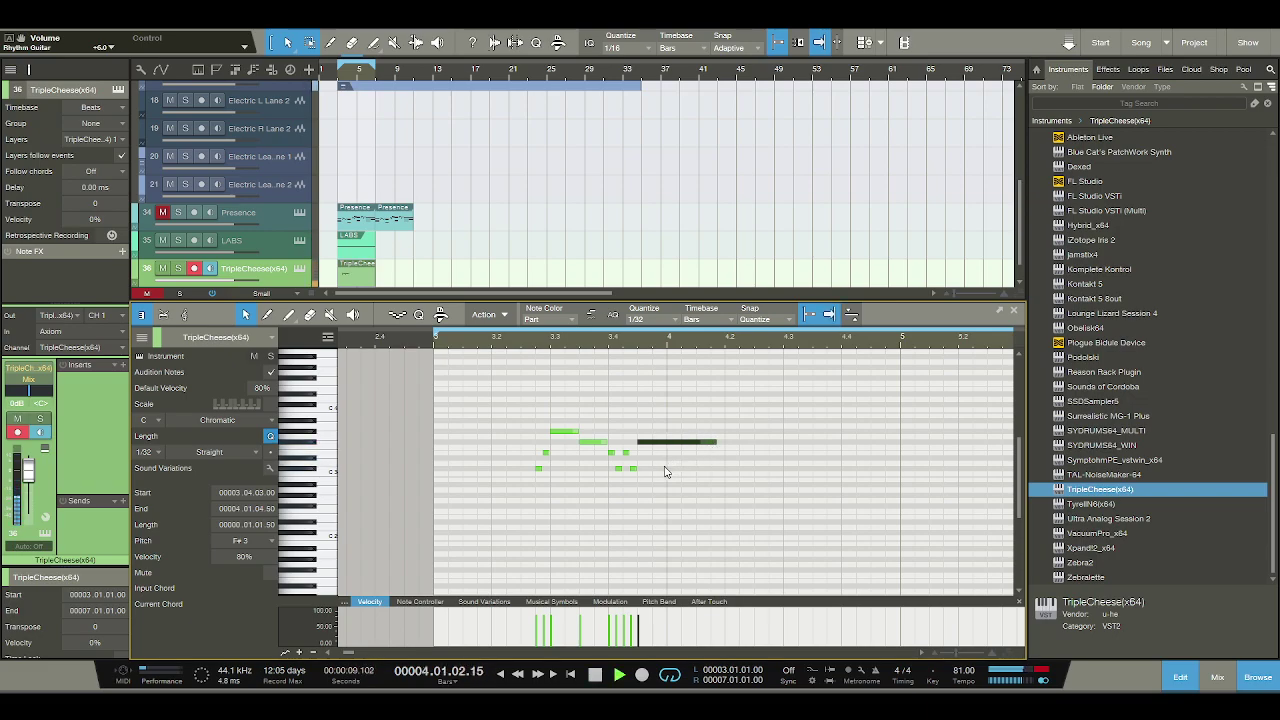
pyautogui.moveTo(714, 442); pyautogui.dragTo(722, 442)
pyautogui.press('space')
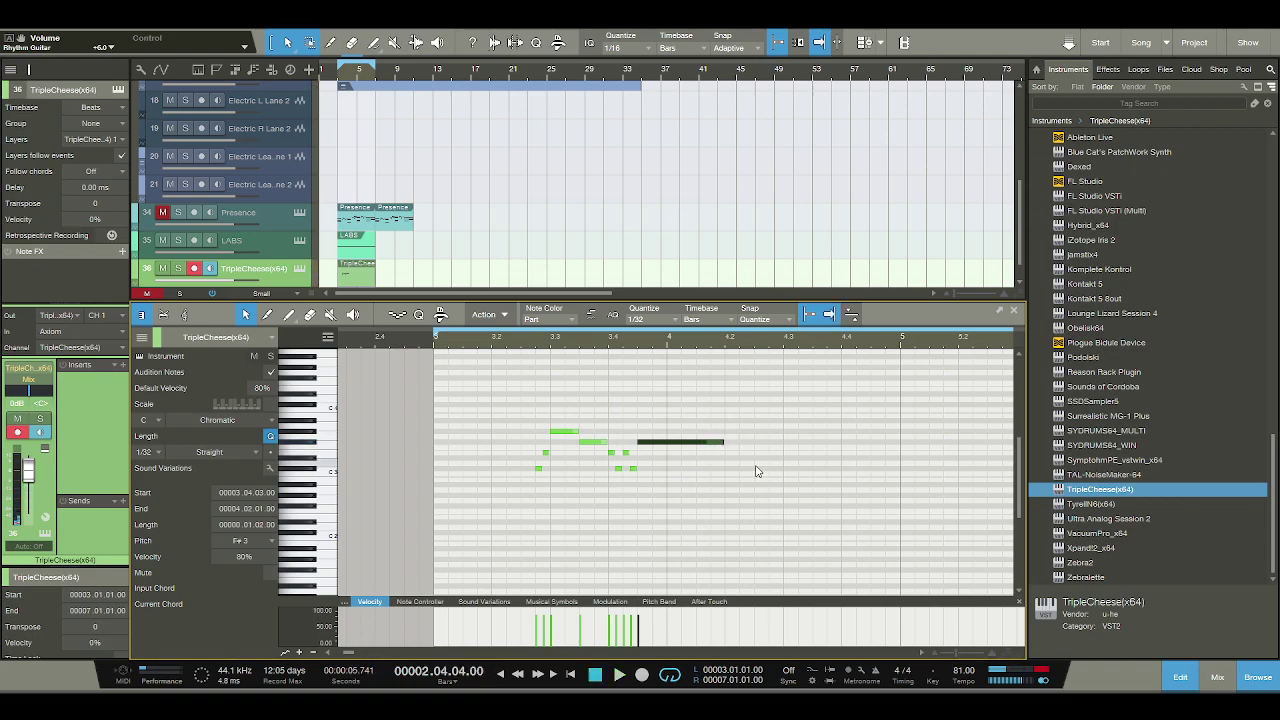
# Repeat the phrase opening in bar 4 with 1/32 notes C#3 and E3, then G#3 up to 4.4.3 and F#3 to 5.1.1.
pyautogui.click(829, 467)
pyautogui.click(838, 452)
pyautogui.moveTo(843, 432); pyautogui.dragTo(900, 443)
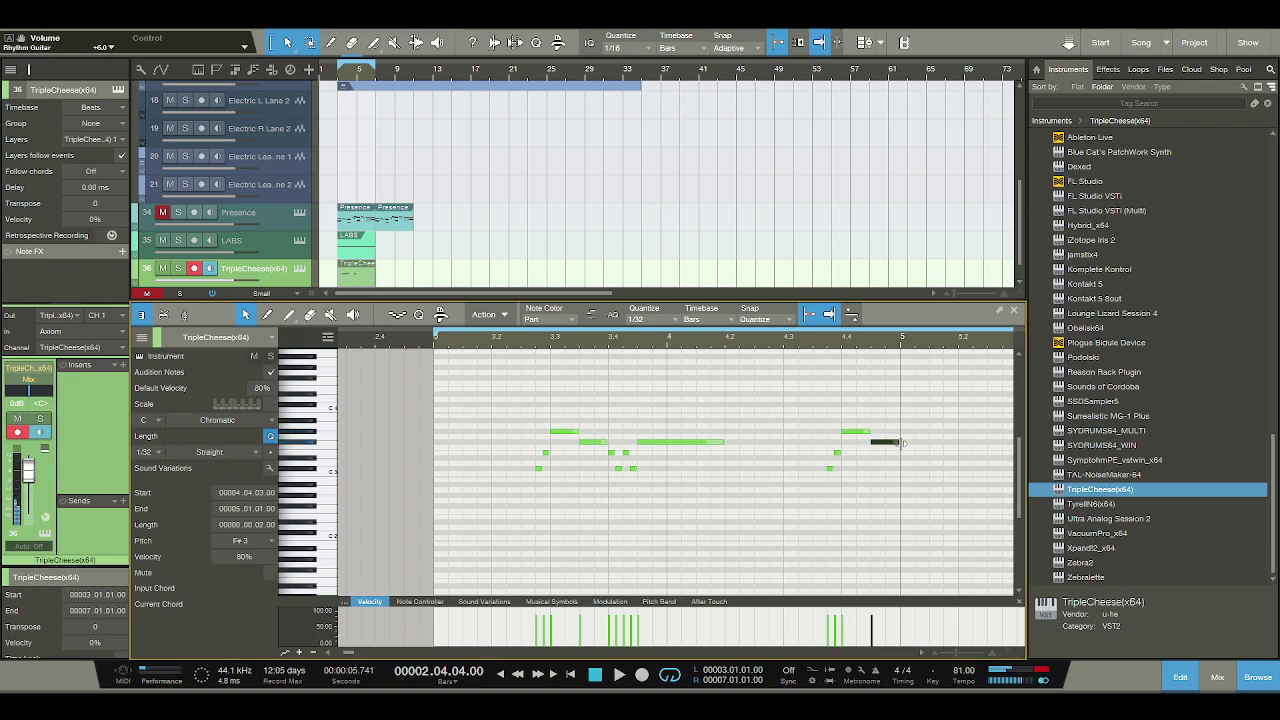
# Add four consecutive 1/32 notes alternating E3, C#3, E3, C#3 from the start of bar 5.
pyautogui.click(908, 453)
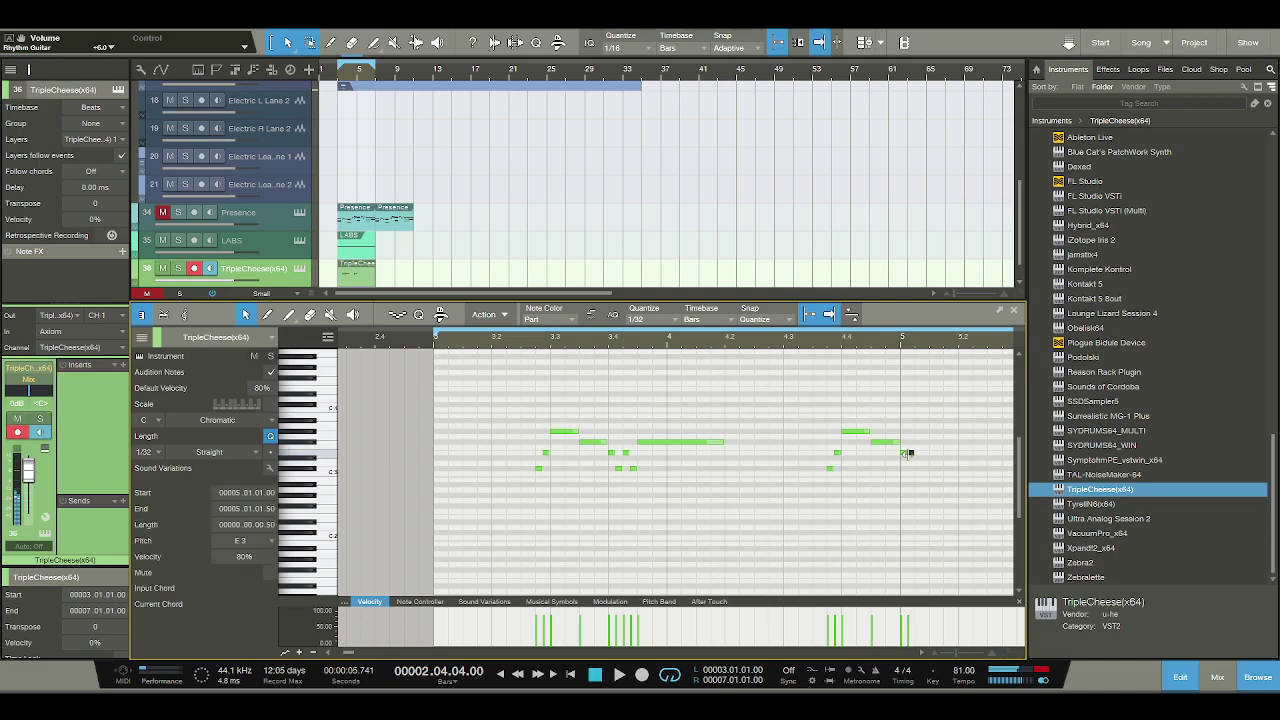
pyautogui.press('Escape')
pyautogui.click(910, 468)
pyautogui.press('Escape')
pyautogui.click(917, 453)
pyautogui.press('Escape')
pyautogui.click(922, 468)
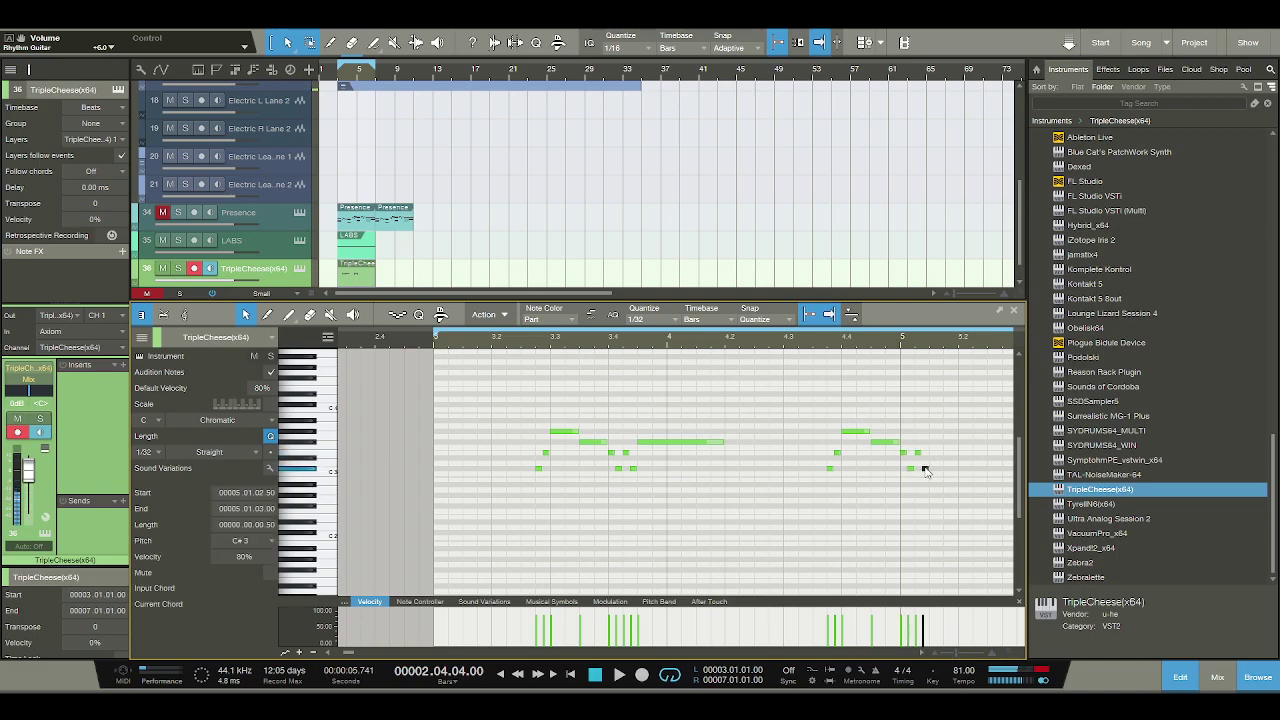
pyautogui.press('Escape')
pyautogui.click(926, 453)
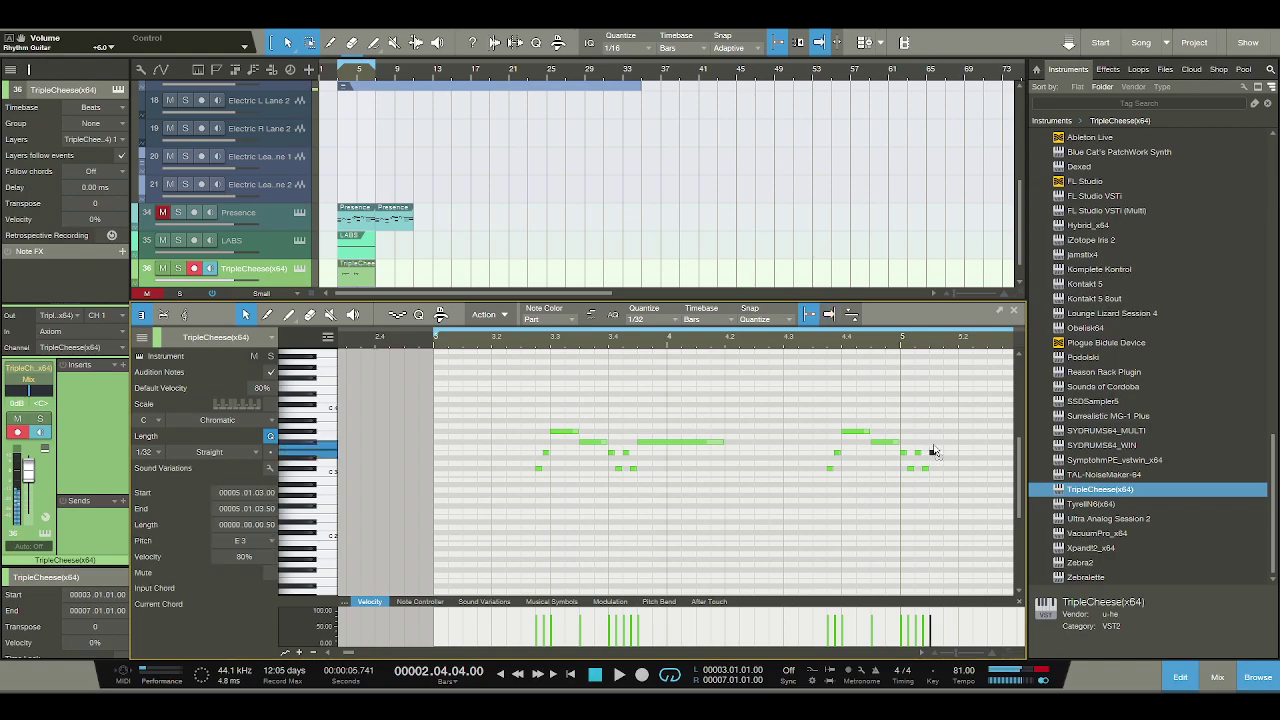
pyautogui.press('Delete')
pyautogui.press('Left')
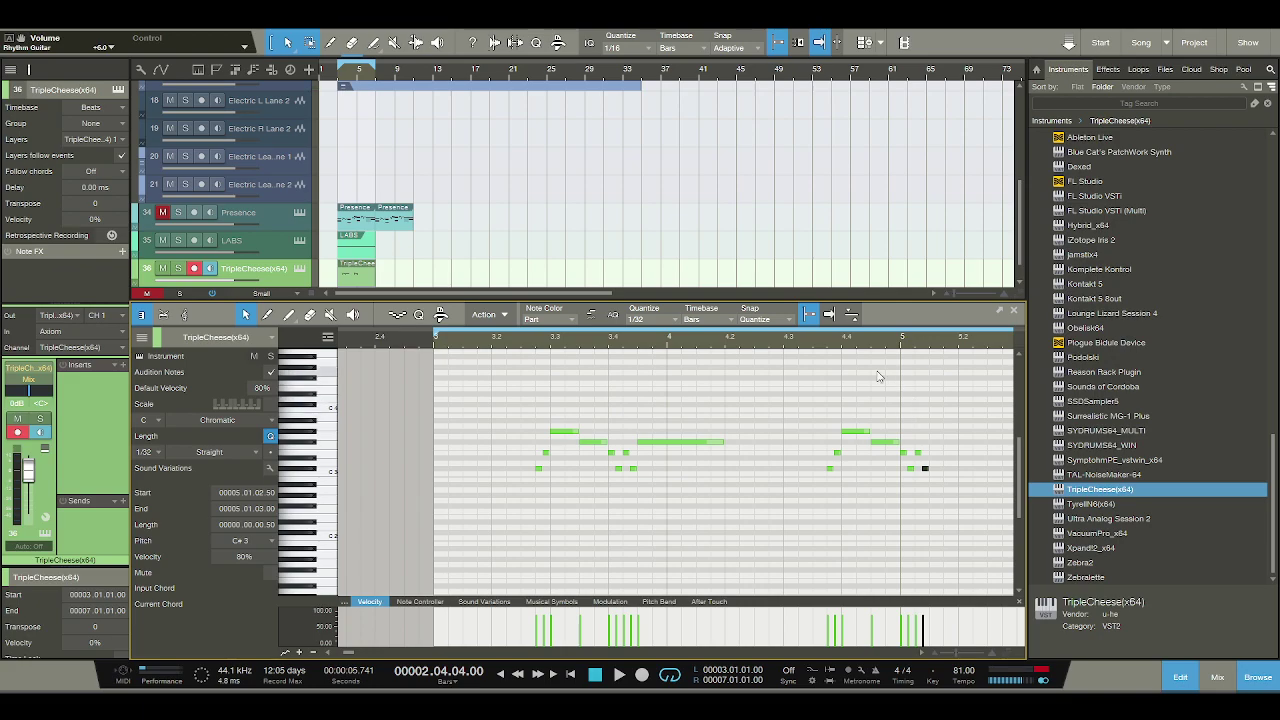
# Play back the melody, move the whole second phrase one beat earlier to start at 4.2.4, and listen again.
pyautogui.press('space')
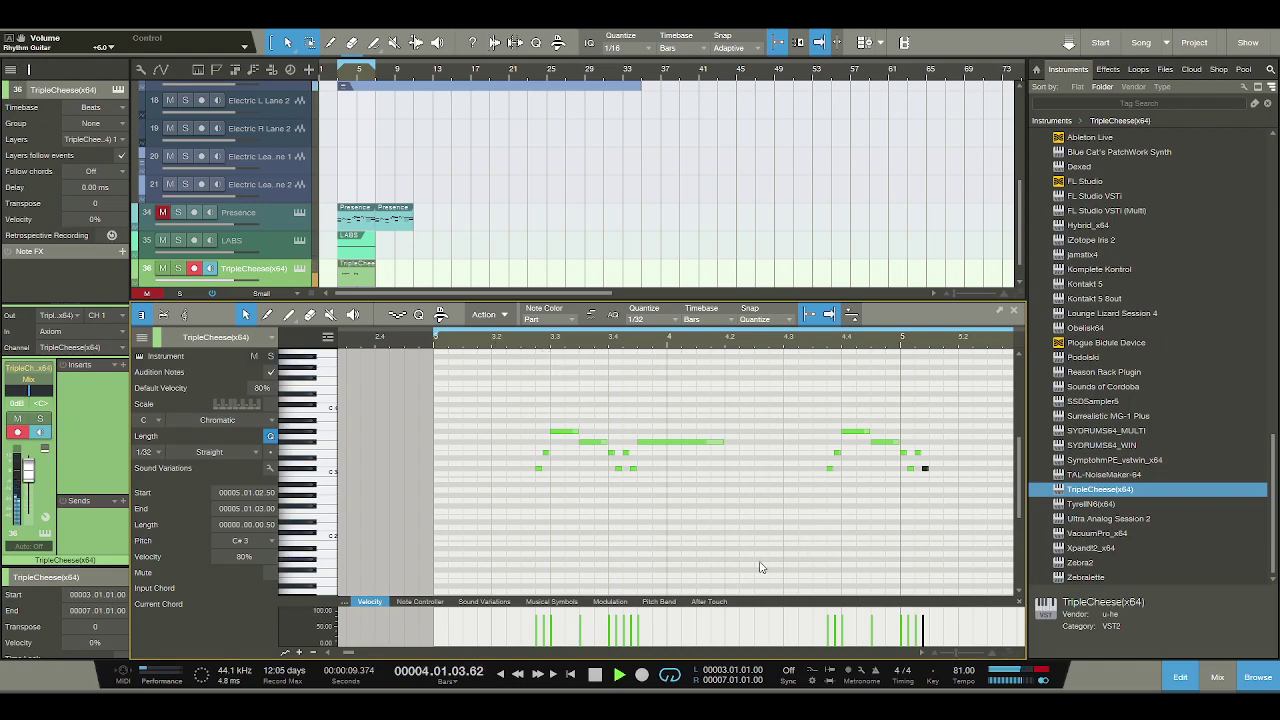
pyautogui.press('space')
pyautogui.press(',')
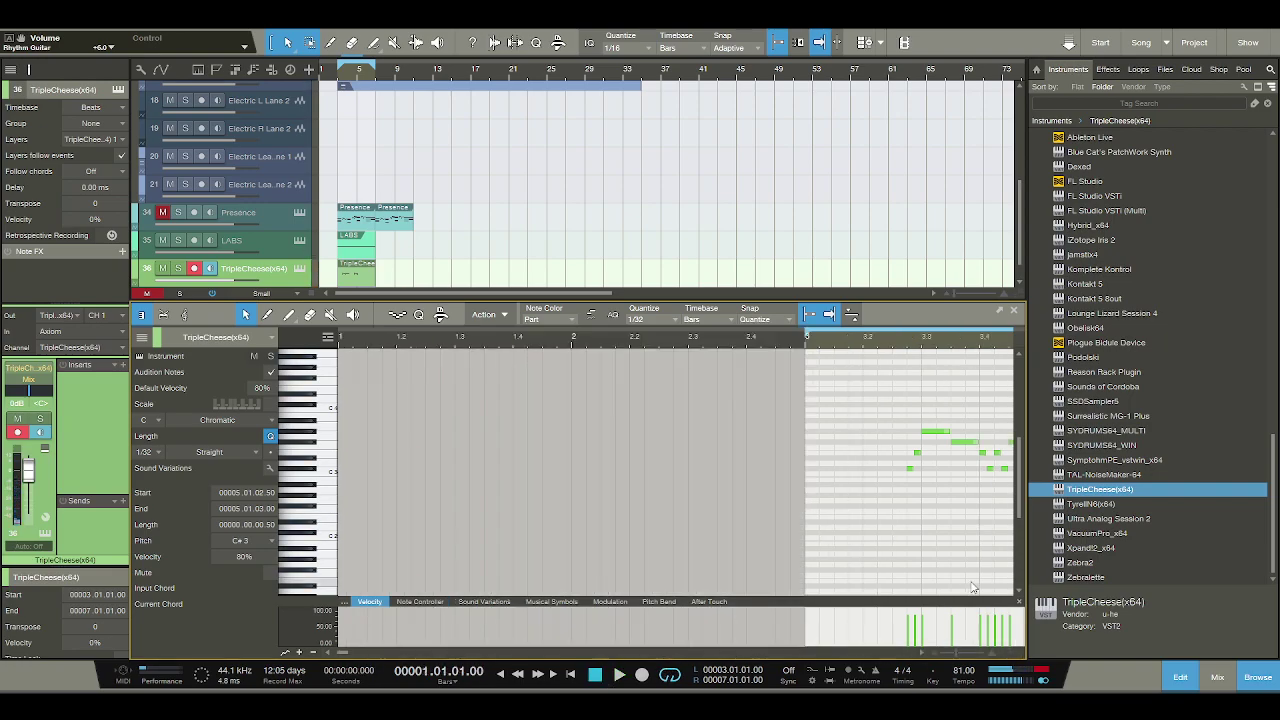
pyautogui.scroll(-4, 920, 341)
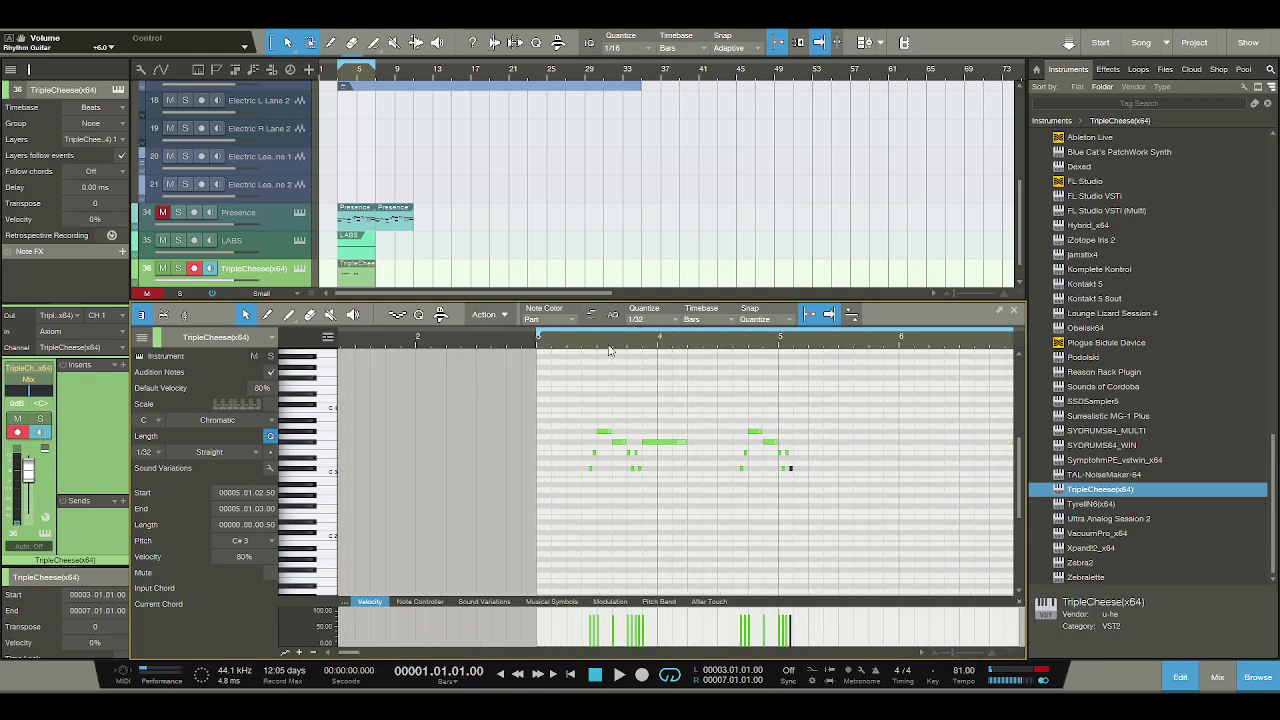
pyautogui.scroll(-1, 727, 434)
pyautogui.click(742, 452)
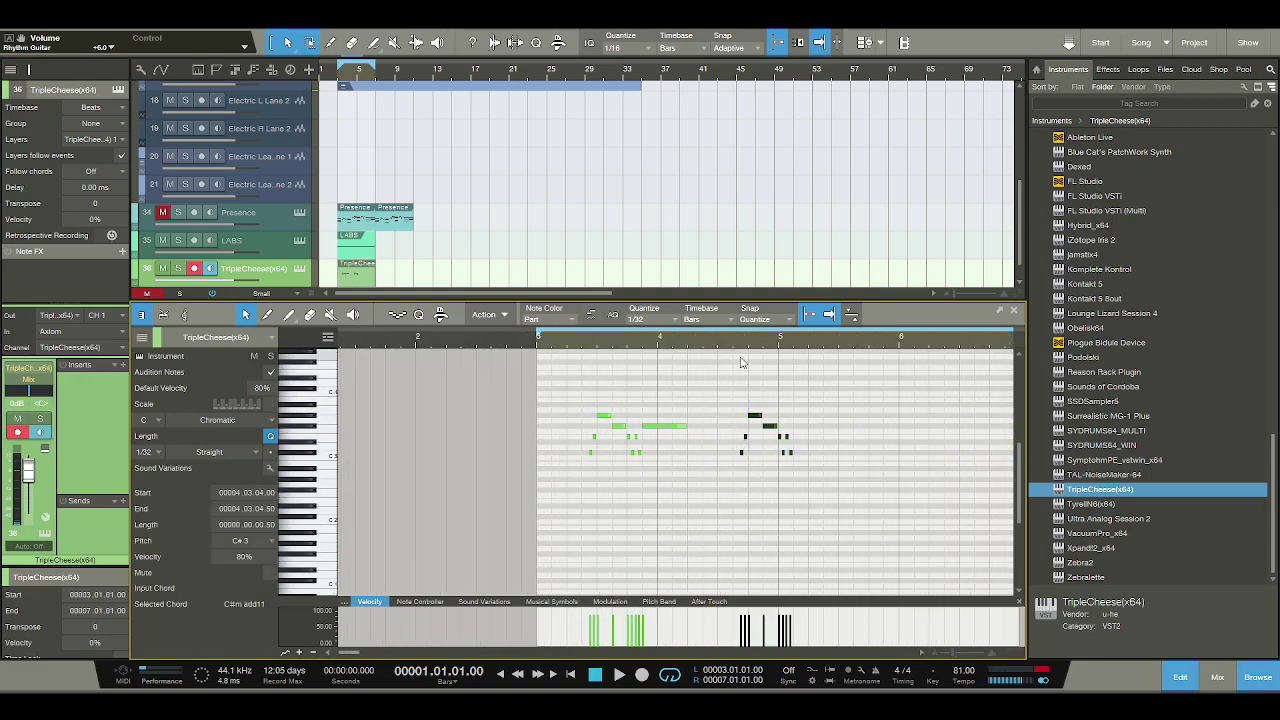
pyautogui.scroll(3, 744, 345)
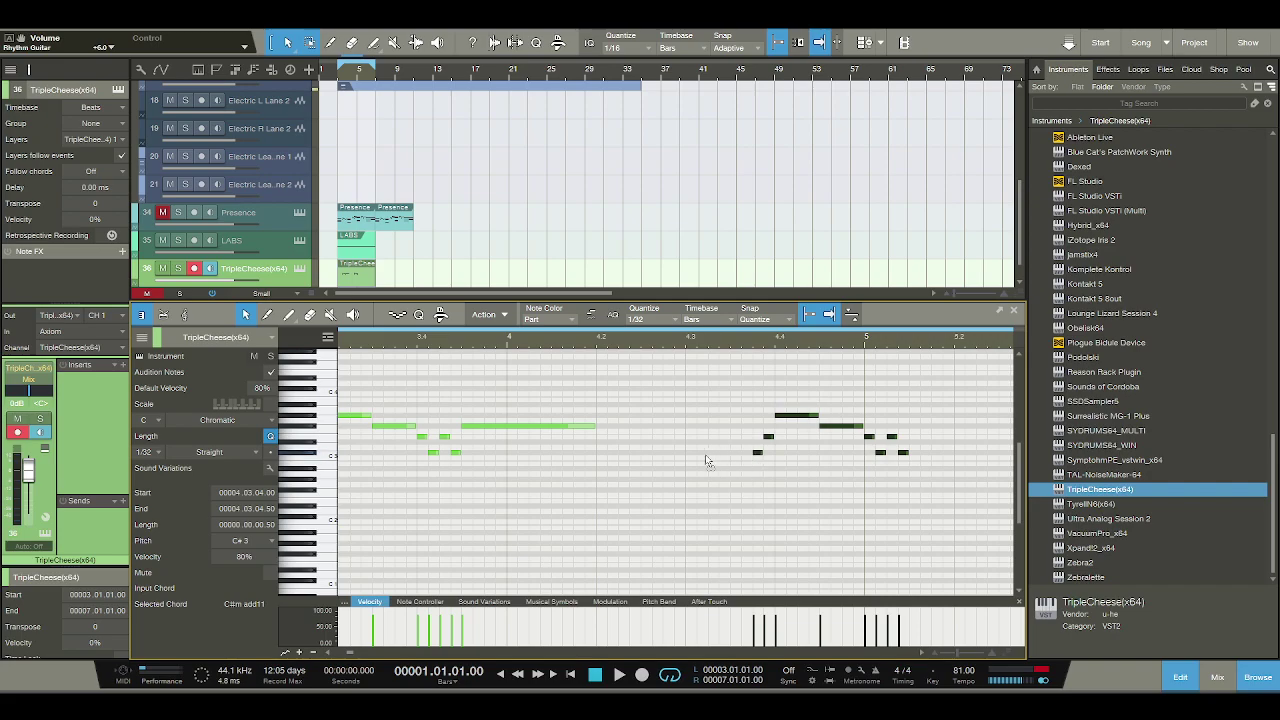
pyautogui.press('space')
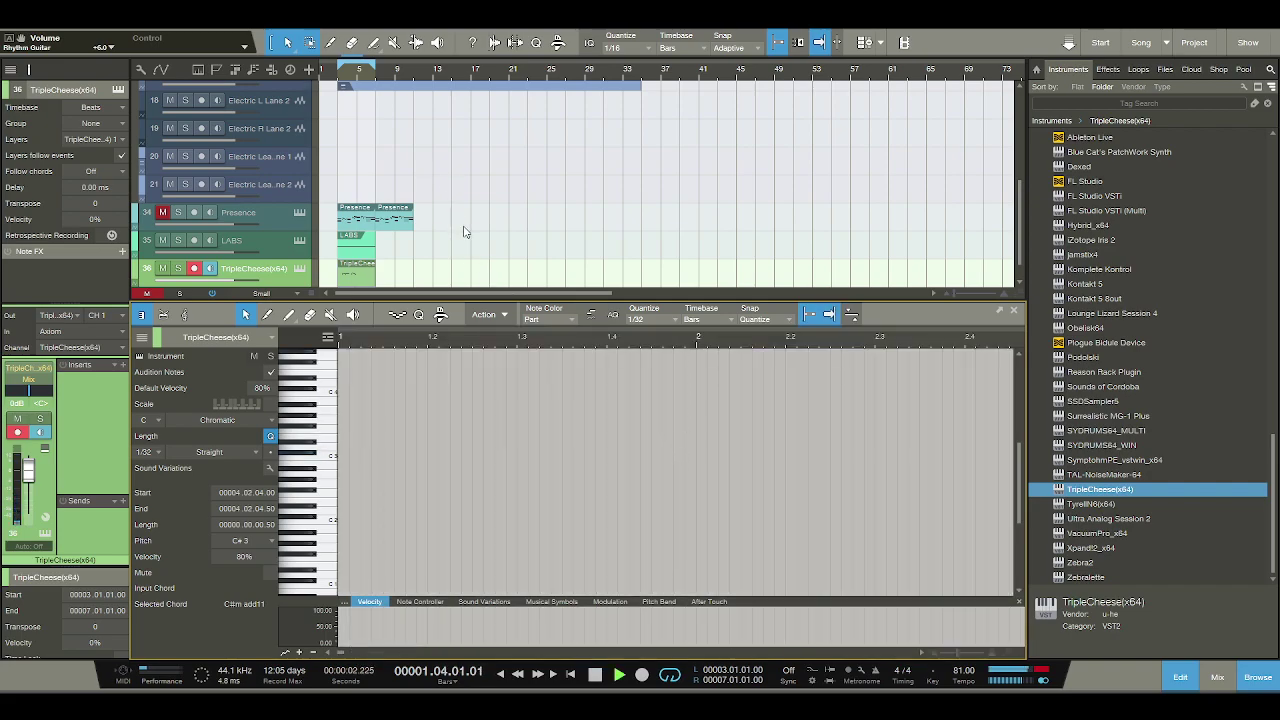
pyautogui.scroll(-5, 591, 355)
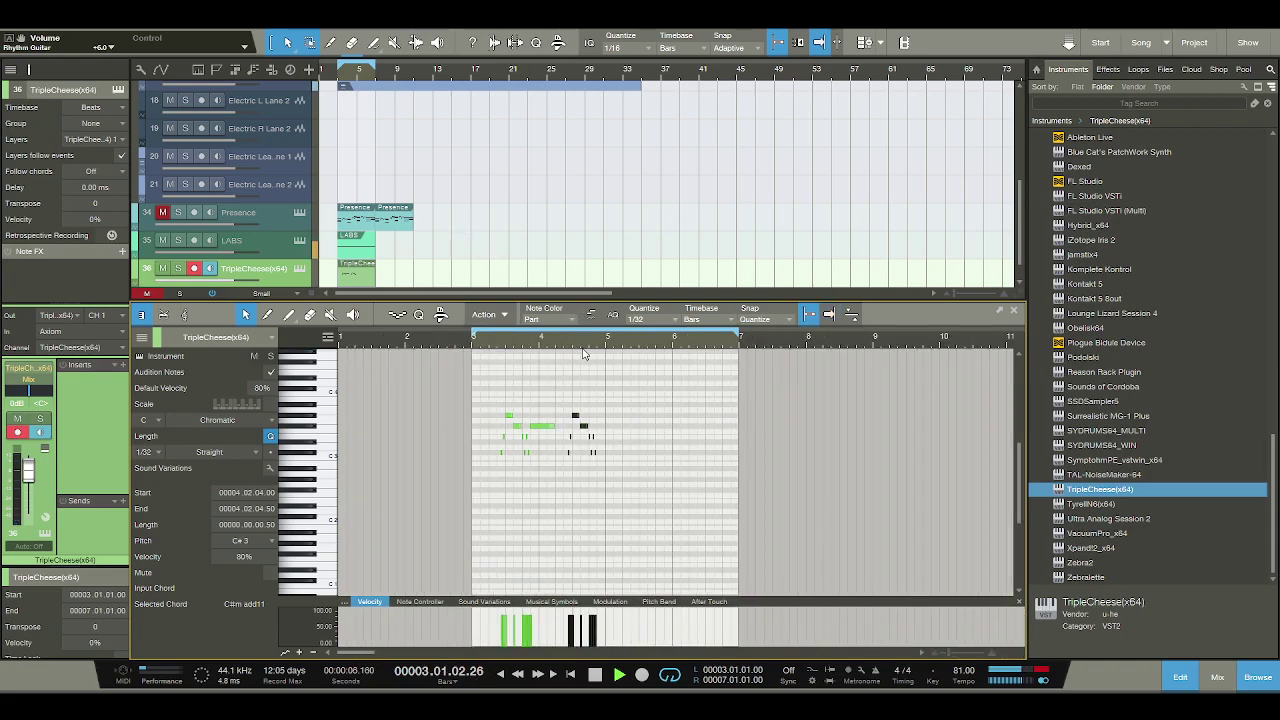
pyautogui.scroll(2, 582, 357)
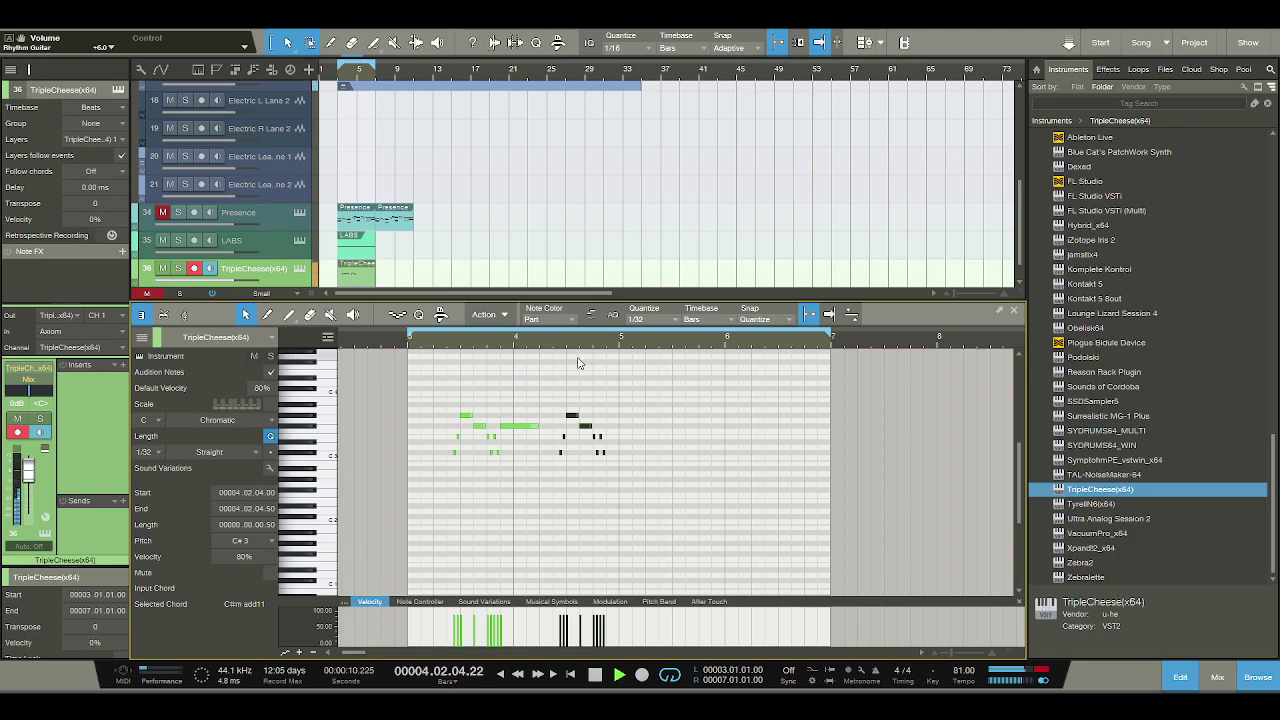
pyautogui.press('space')
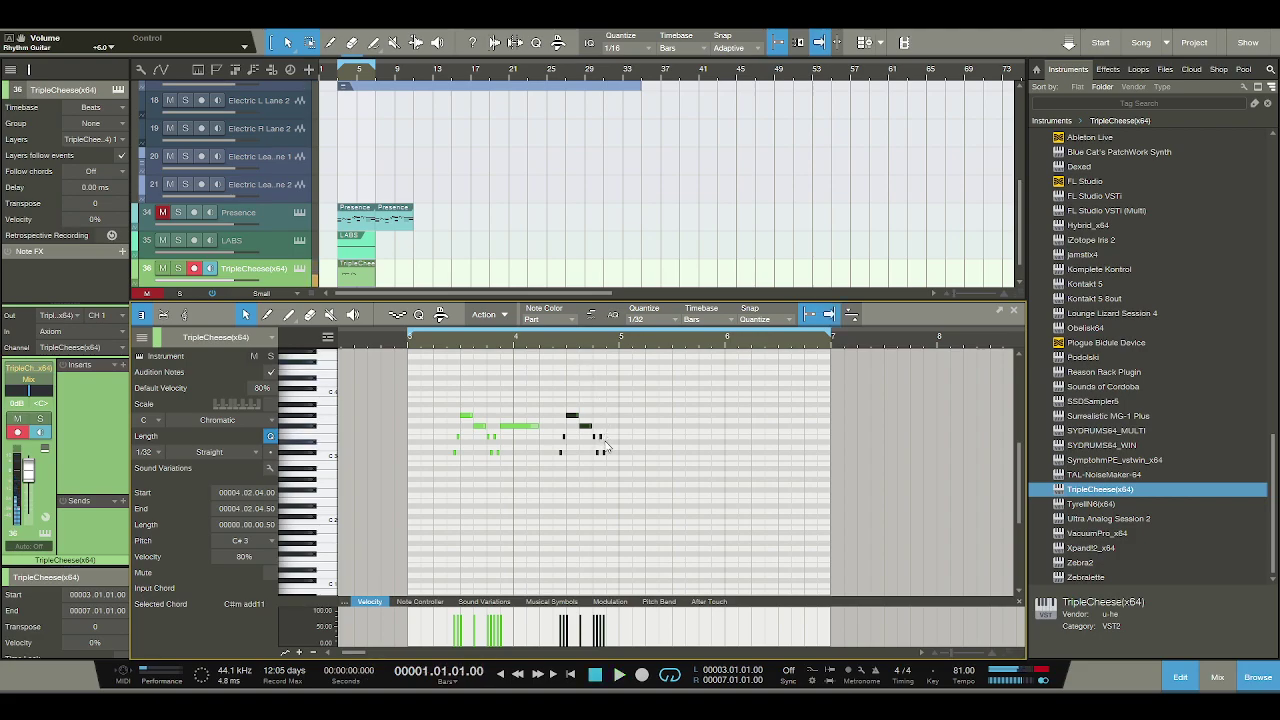
# End the second phrase with a long C#3 note from 4.4.3 to 5.2.1.
pyautogui.doubleClick(612, 452)
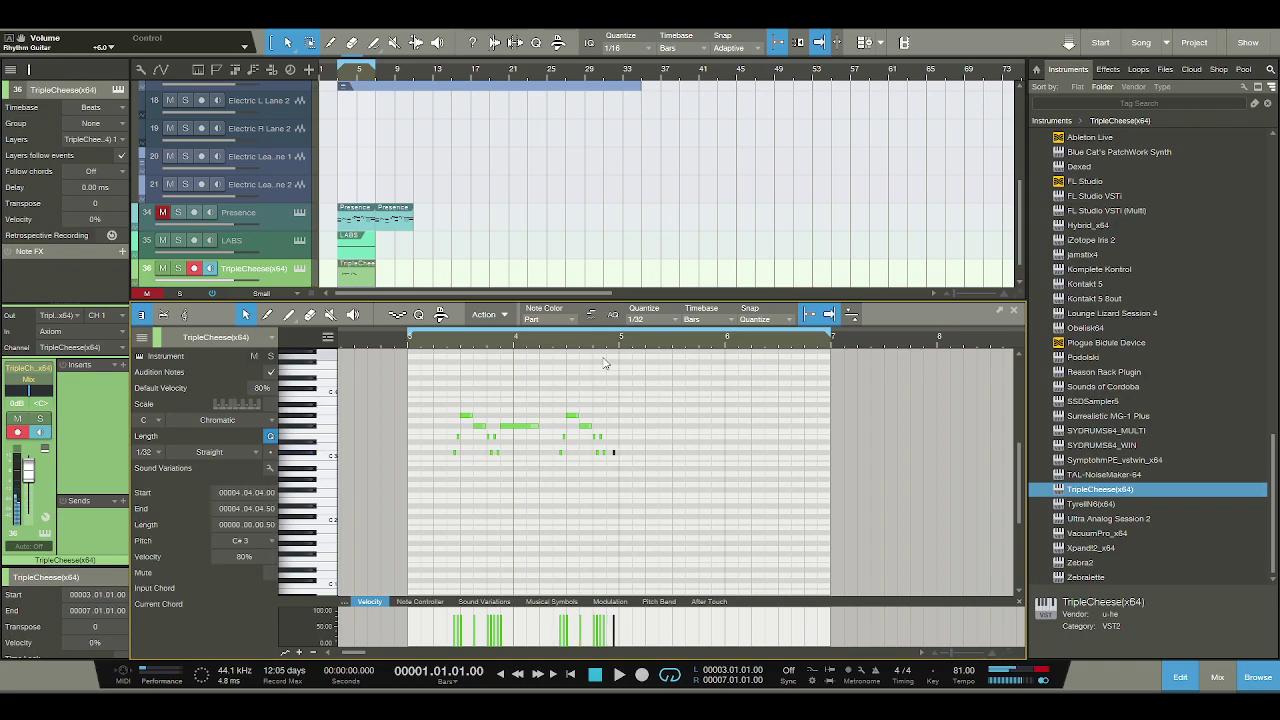
pyautogui.keyDown('ctrl'); pyautogui.scroll(3, 604, 363); pyautogui.keyUp('ctrl')
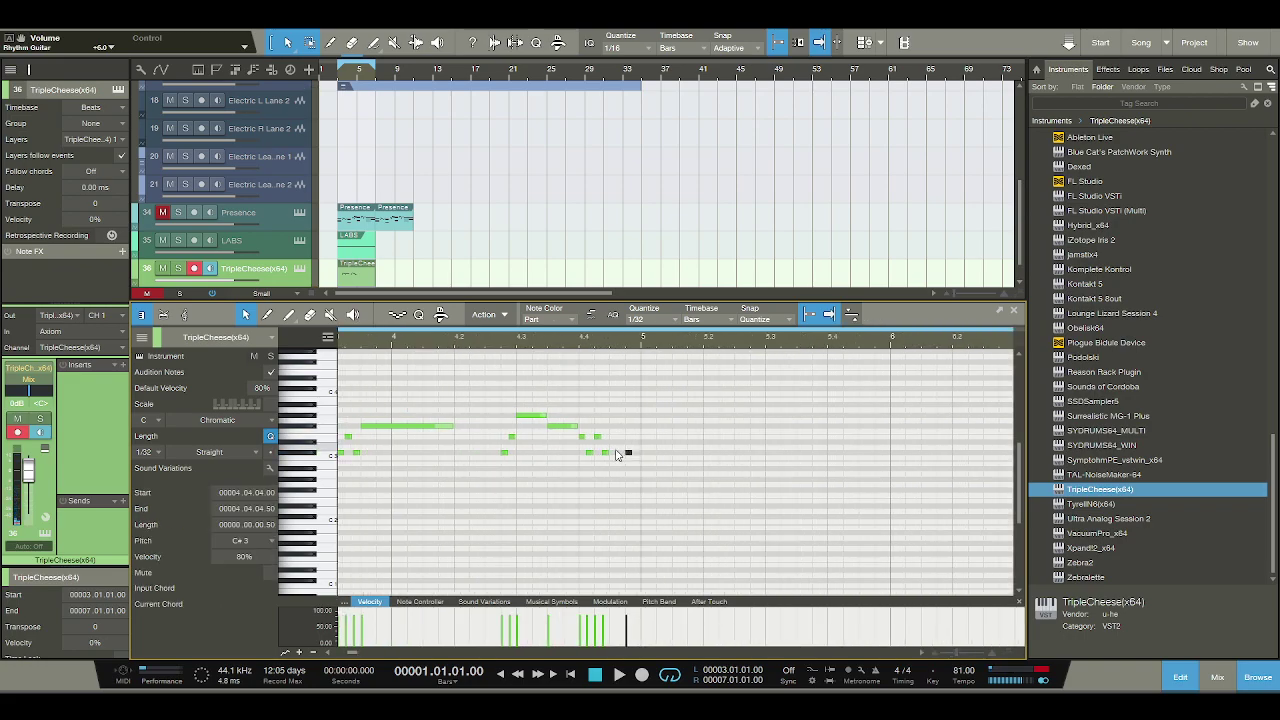
pyautogui.moveTo(627, 454); pyautogui.dragTo(609, 455)
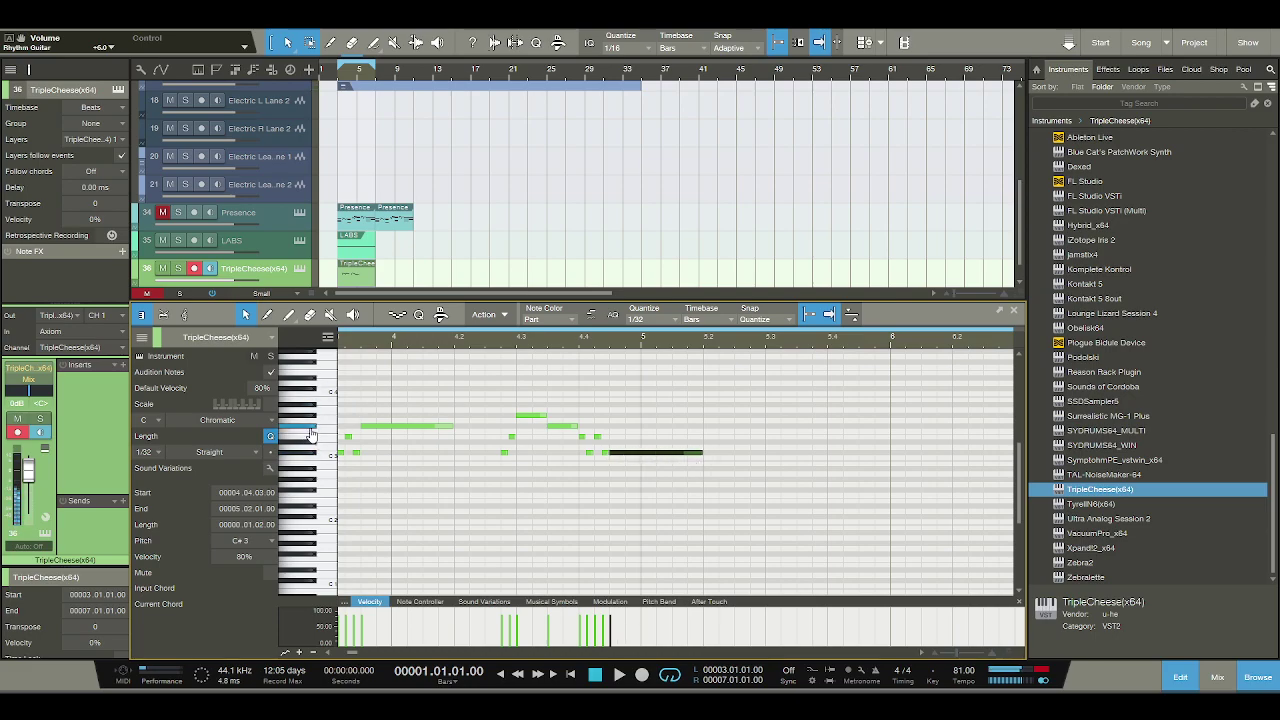
# Add a C#4 harmony note above the long F#3 from 3.4.3 to 4.2.1, audition it, and lower it to A#3.
pyautogui.click(363, 389)
pyautogui.moveTo(366, 390); pyautogui.dragTo(459, 391)
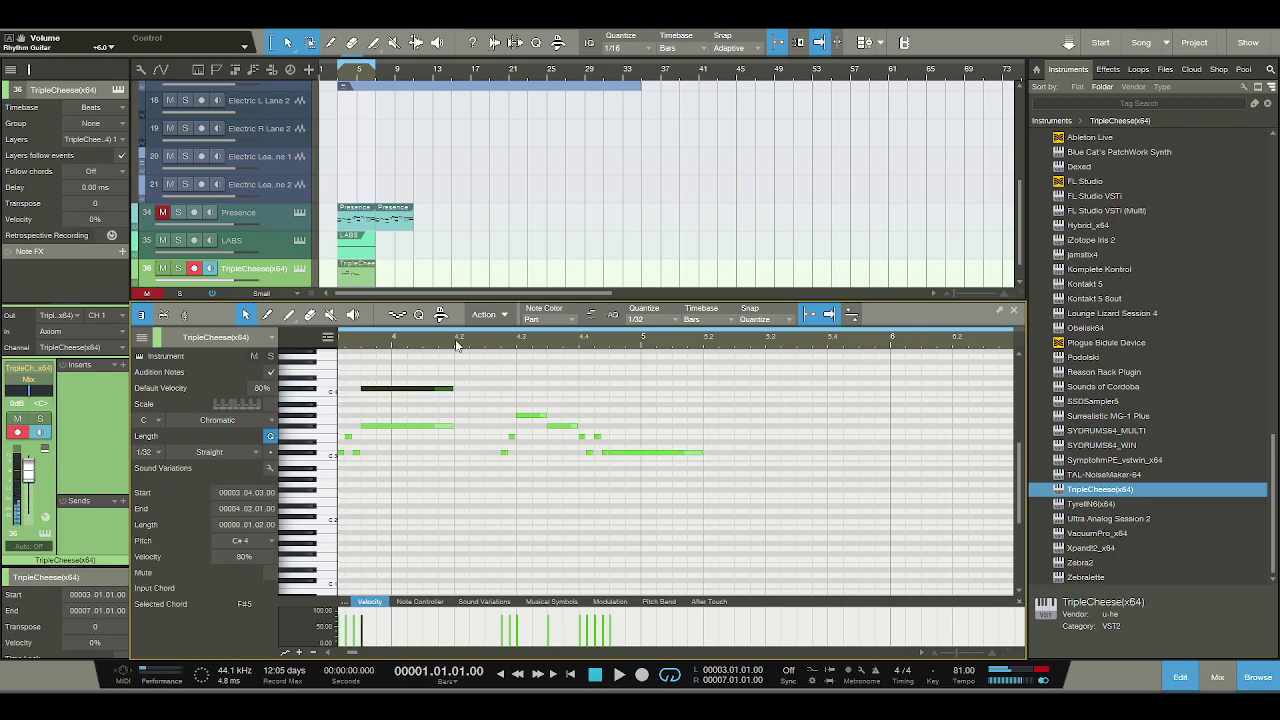
pyautogui.press('z')
pyautogui.press('space')
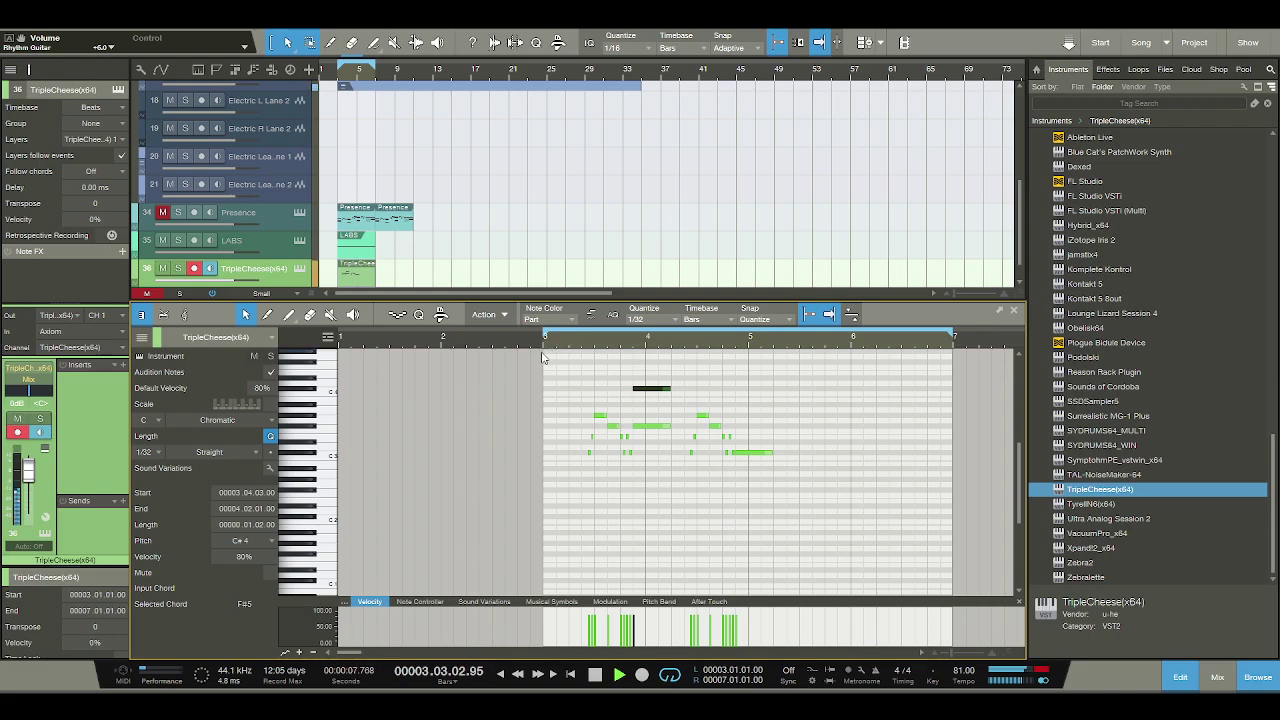
pyautogui.press('space')
pyautogui.moveTo(645, 395); pyautogui.dragTo(645, 411)
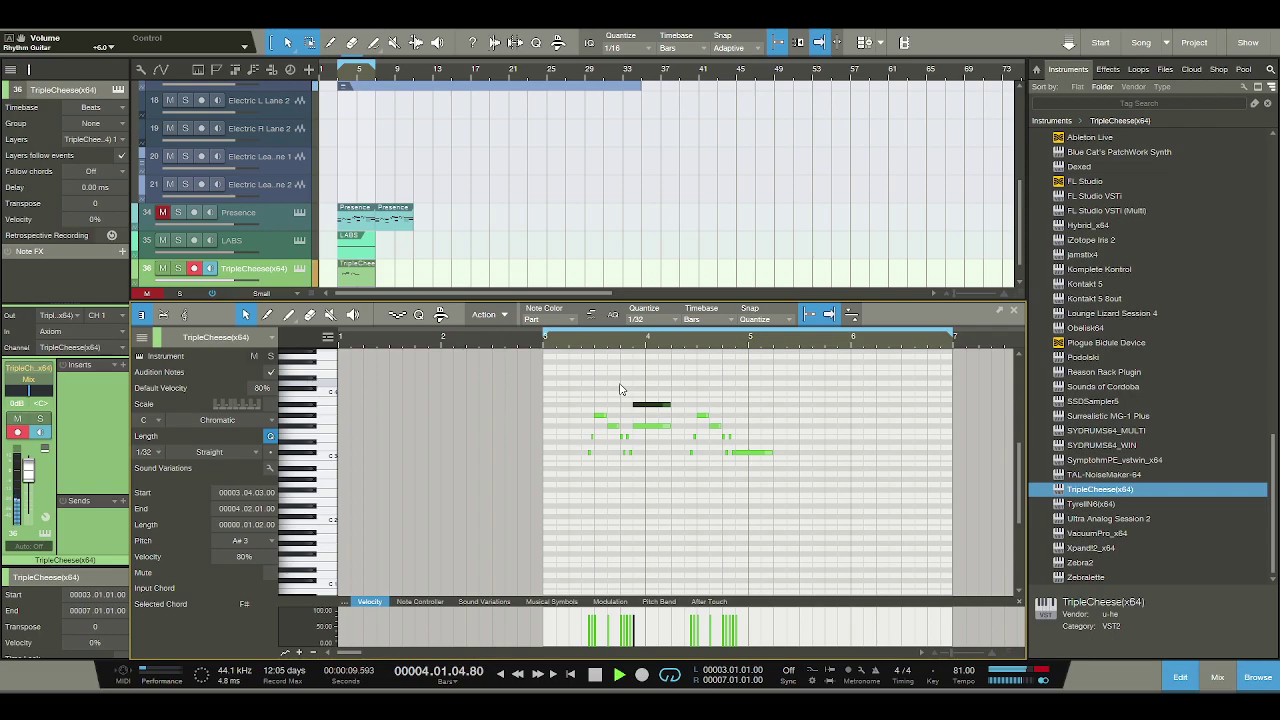
# Add a G#3 harmony note above the long C#3 from 4.4.3 to 5.2.1 and play back the second phrase.
pyautogui.press('space')
pyautogui.click(740, 427)
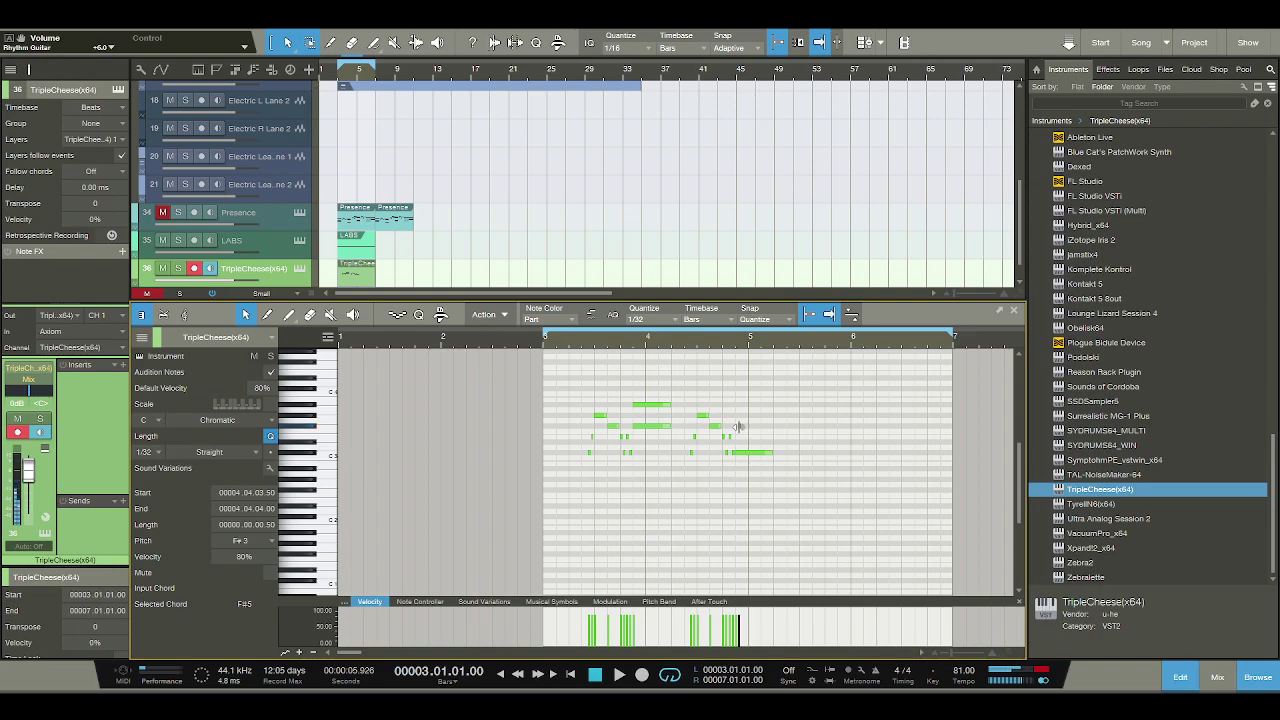
pyautogui.scroll(2, 738, 427)
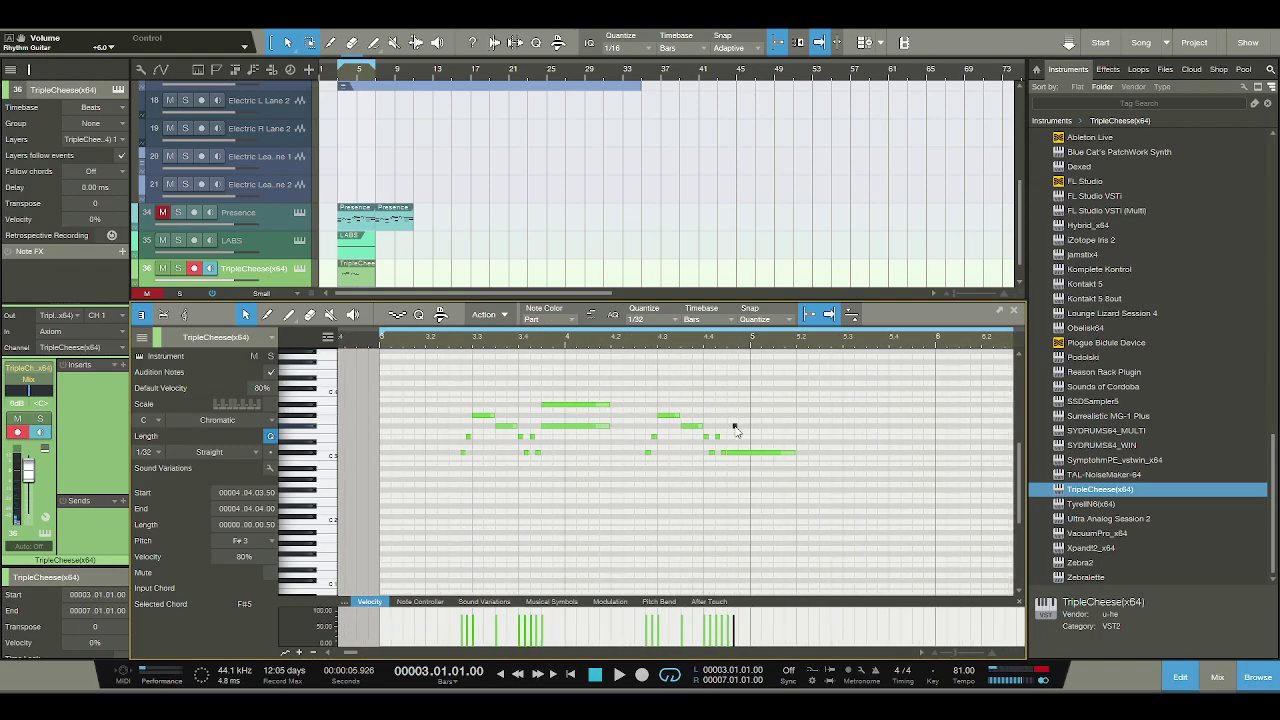
pyautogui.moveTo(731, 424); pyautogui.dragTo(786, 417)
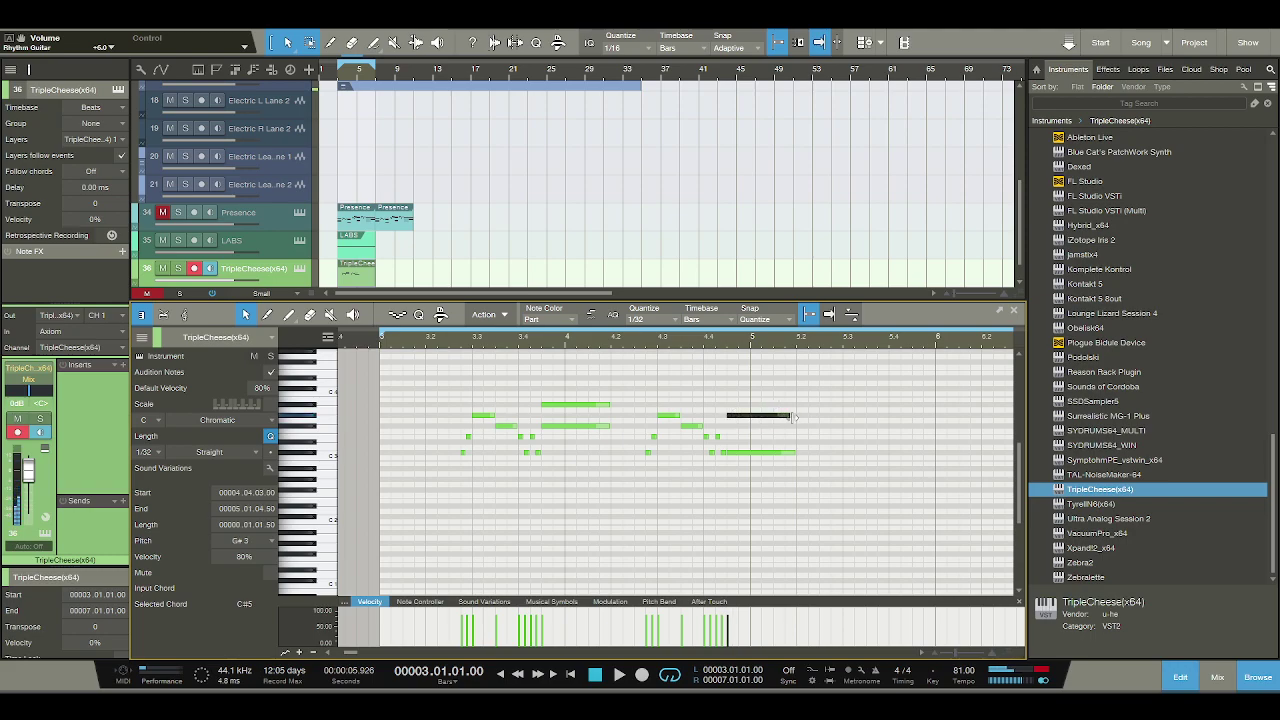
pyautogui.click(645, 340)
pyautogui.press('space')
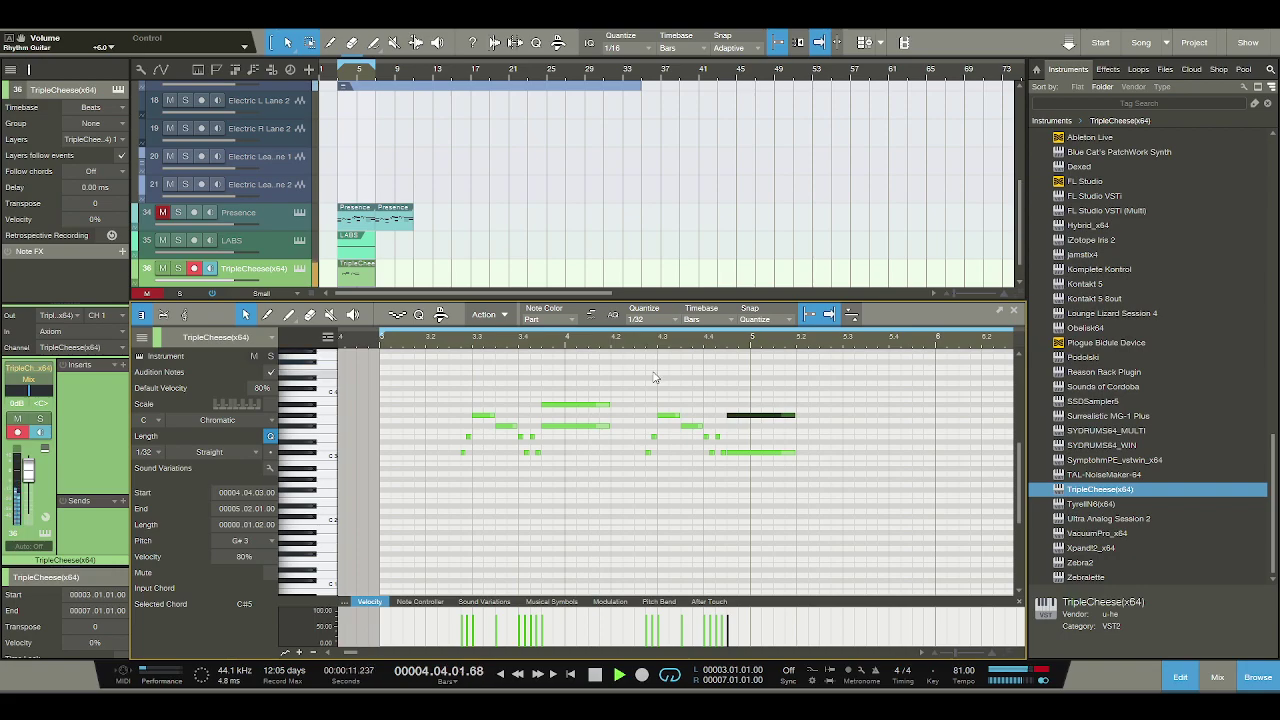
pyautogui.press('space')
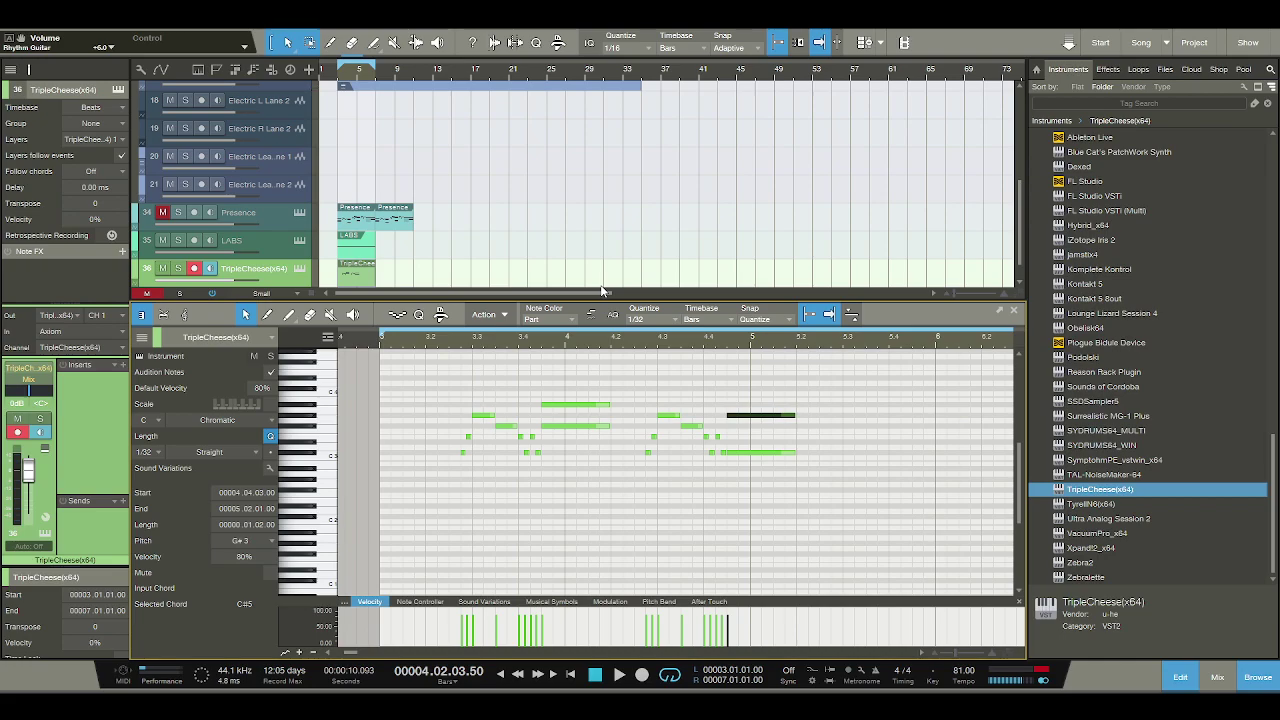
# Replace the TripleCheese instrument on track 36 with TyrellN6, using the ORGAN Dusty Organ preset, and stop playback.
pyautogui.click(1115, 506)
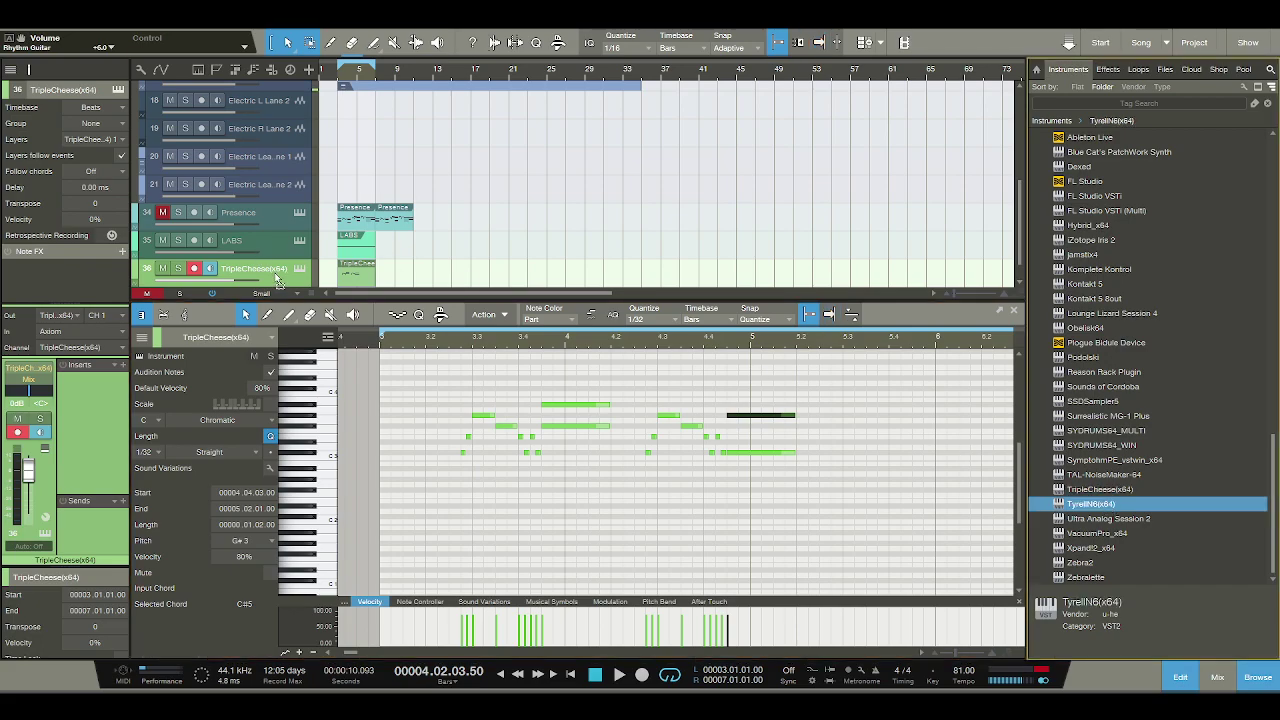
pyautogui.moveTo(645, 354); pyautogui.dragTo(620, 162)
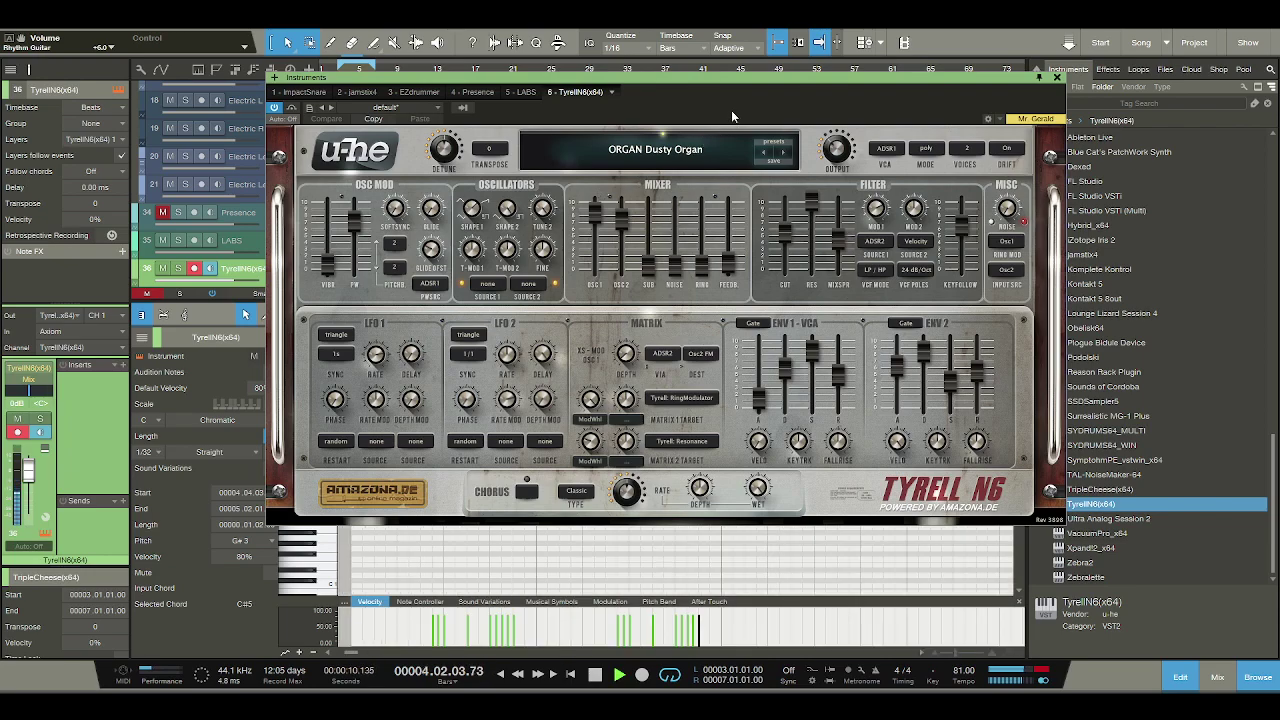
pyautogui.click(1057, 77)
pyautogui.click(595, 676)
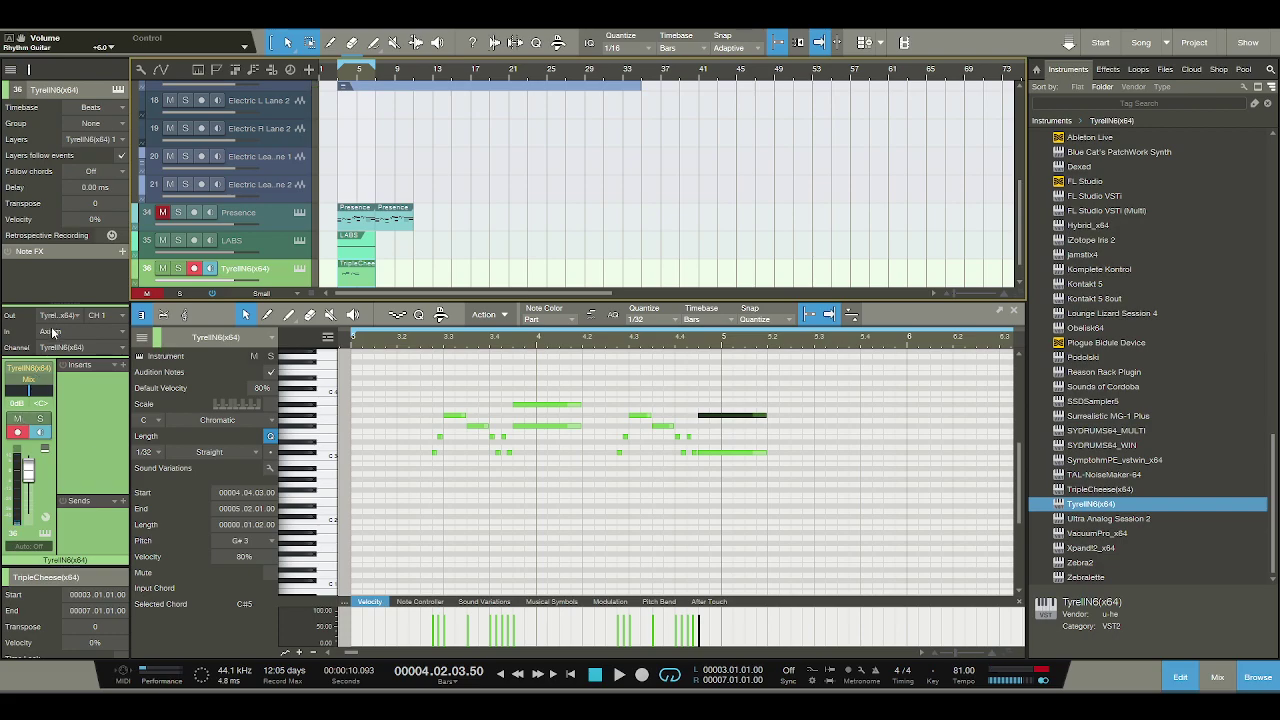
# Lower the TyrellN6 track volume to -5.9 dB and play the melody from the start of bar 3.
pyautogui.moveTo(32, 465); pyautogui.dragTo(32, 480)
pyautogui.click(350, 345)
pyautogui.press('space')
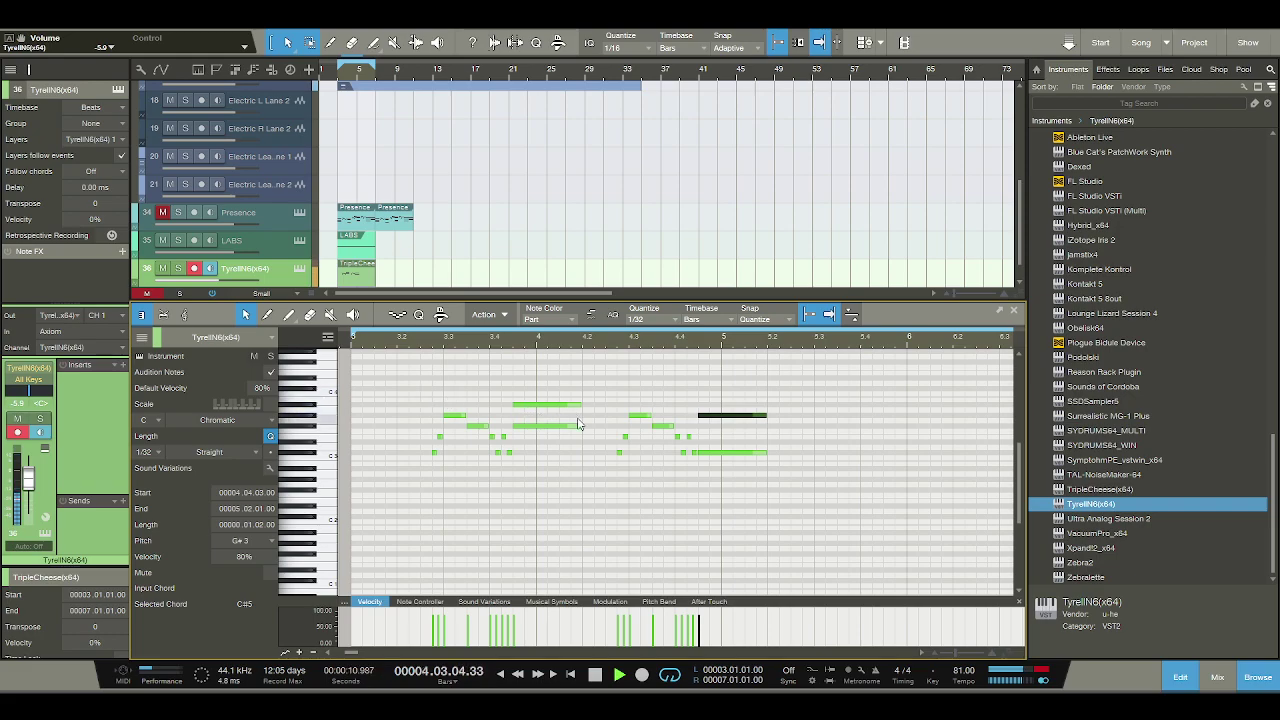
pyautogui.press('space')
# Start a third phrase at 5.2.4 with short C#3 and E3 notes, followed by B3 from 5.3.1 and A#3 from 5.3.3 to 5.4.1.
pyautogui.click(809, 453)
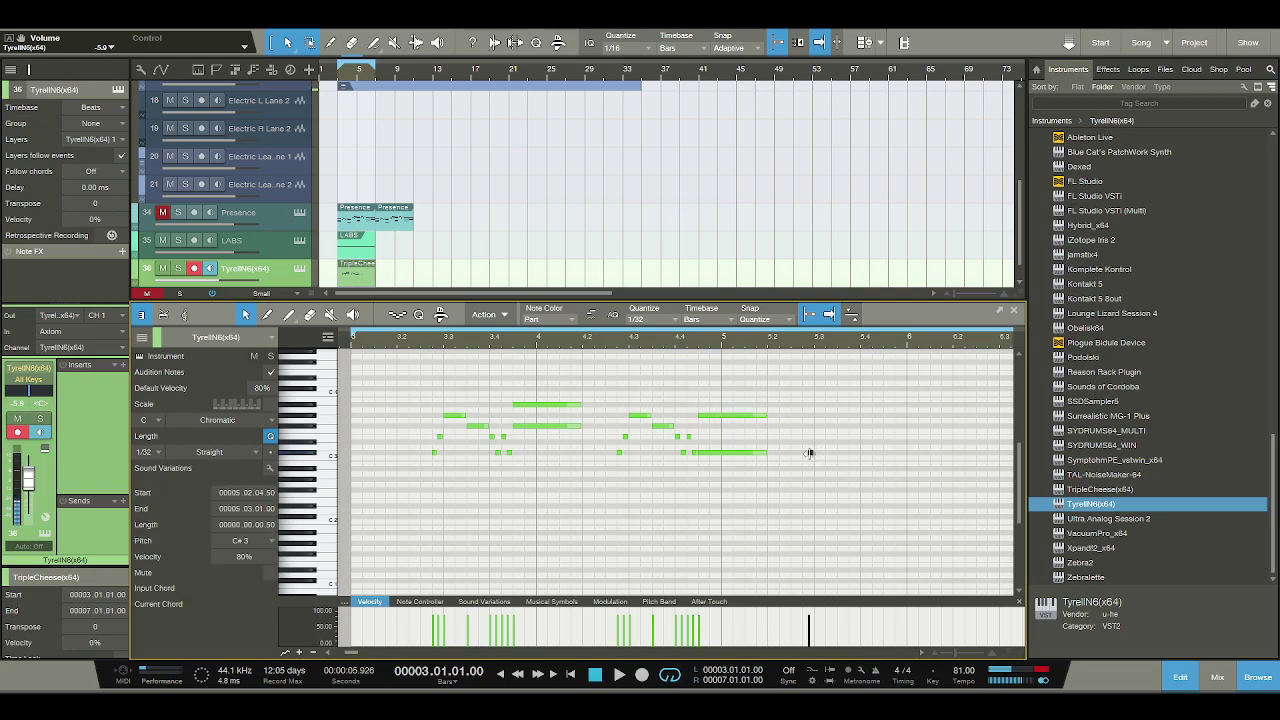
pyautogui.press('Left')
pyautogui.press('Escape')
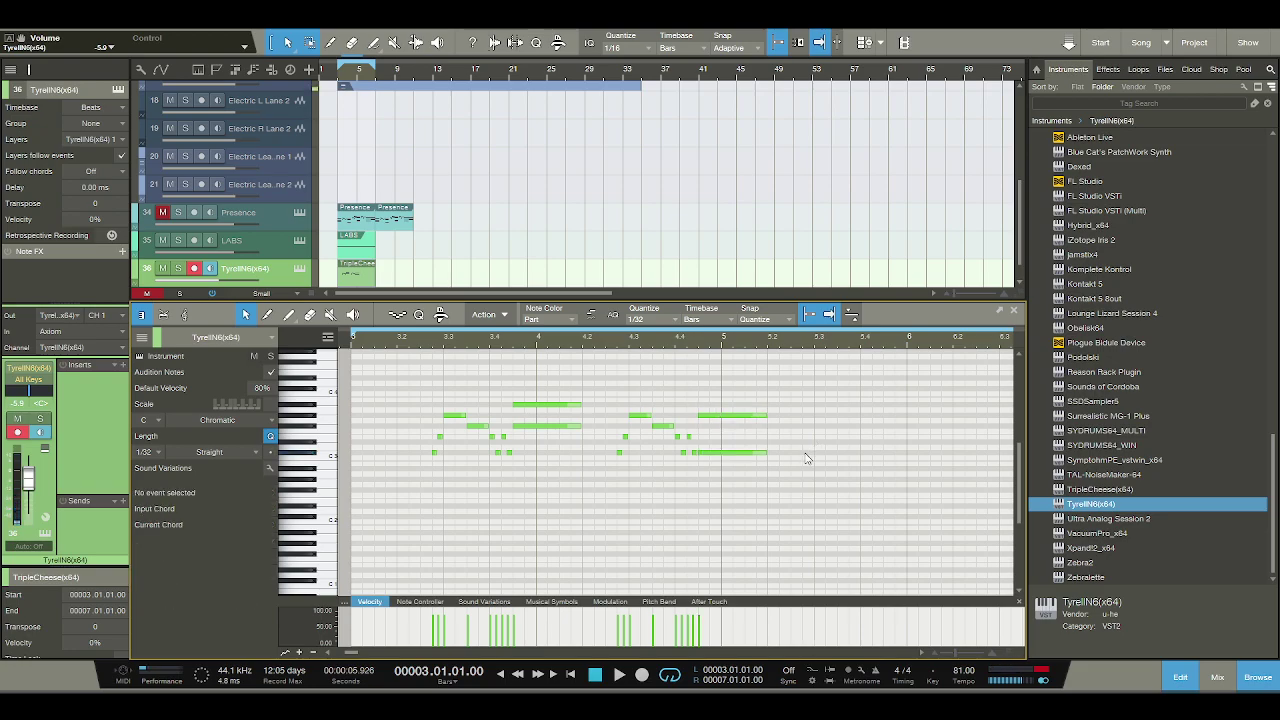
pyautogui.click(810, 438)
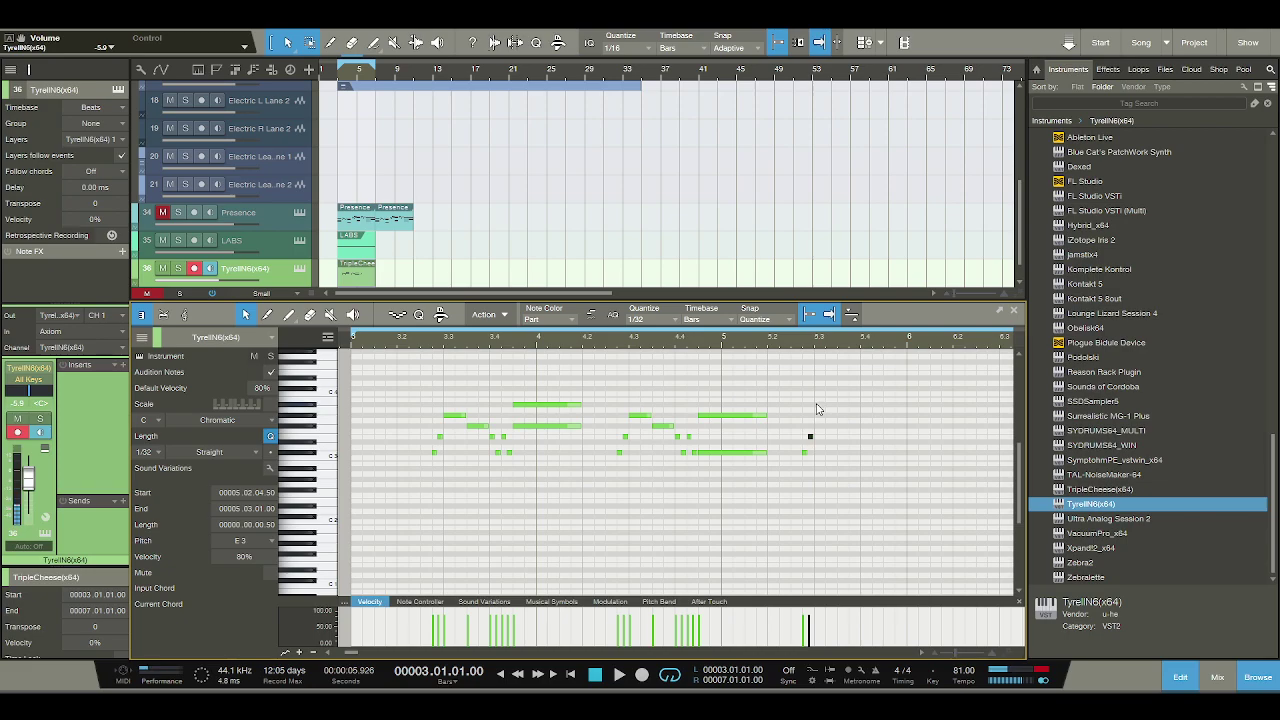
pyautogui.moveTo(817, 399); pyautogui.dragTo(858, 404)
# Continue the third phrase with four 1/32 notes alternating F#3, C#3, F#3, C#3 from 5.4.1, and listen to it.
pyautogui.click(862, 416)
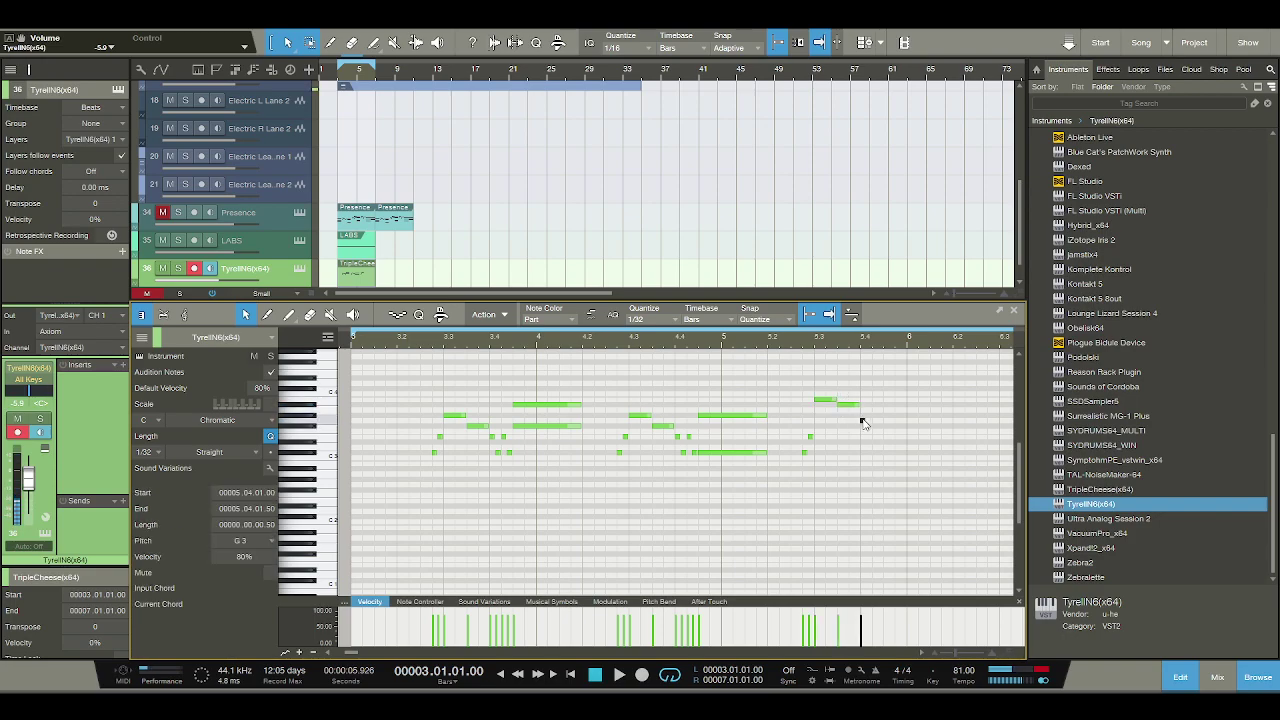
pyautogui.click(872, 442)
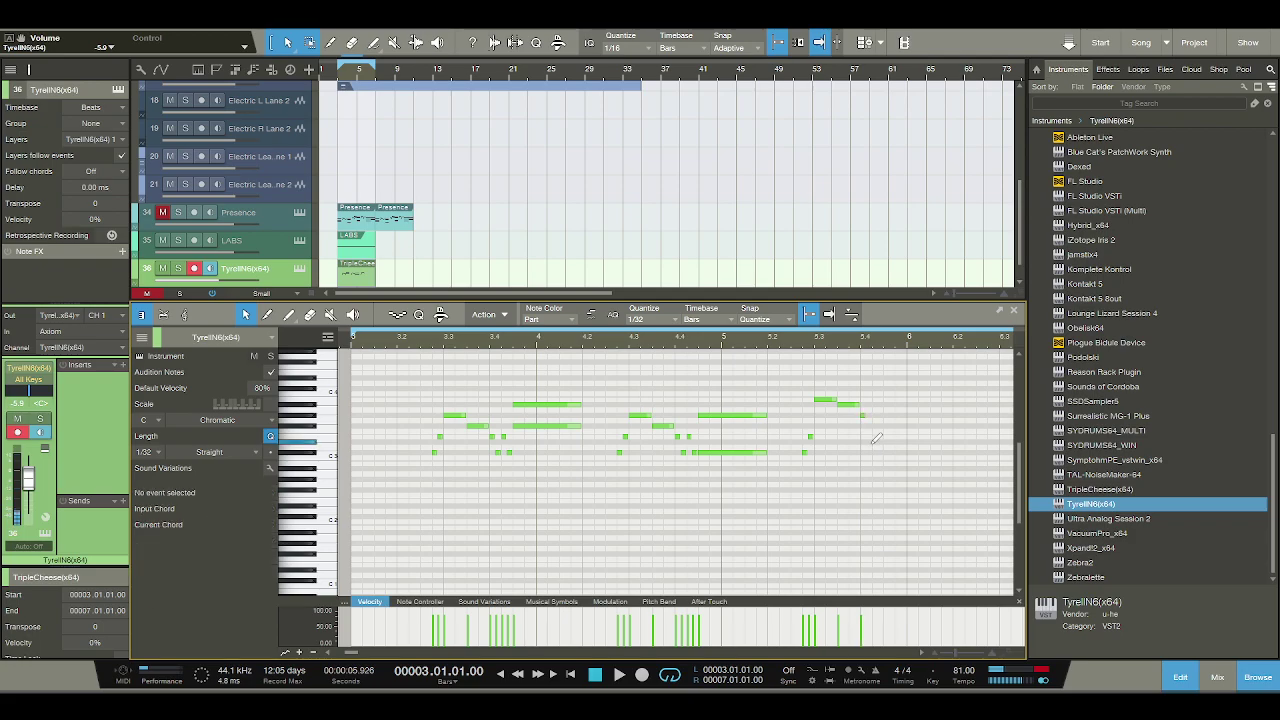
pyautogui.scroll(3, 870, 356)
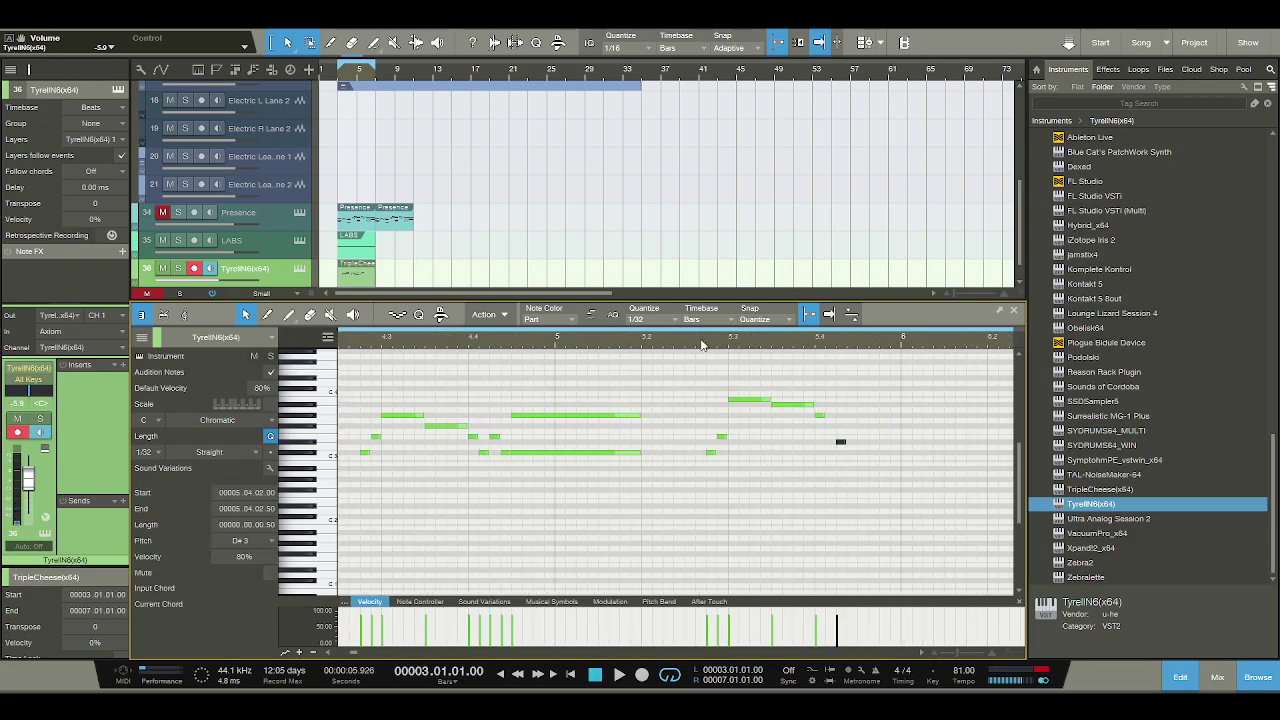
pyautogui.doubleClick(816, 416)
pyautogui.moveTo(820, 420); pyautogui.dragTo(840, 426)
pyautogui.click(840, 441)
pyautogui.doubleClick(829, 452)
pyautogui.click(856, 447)
pyautogui.click(852, 452)
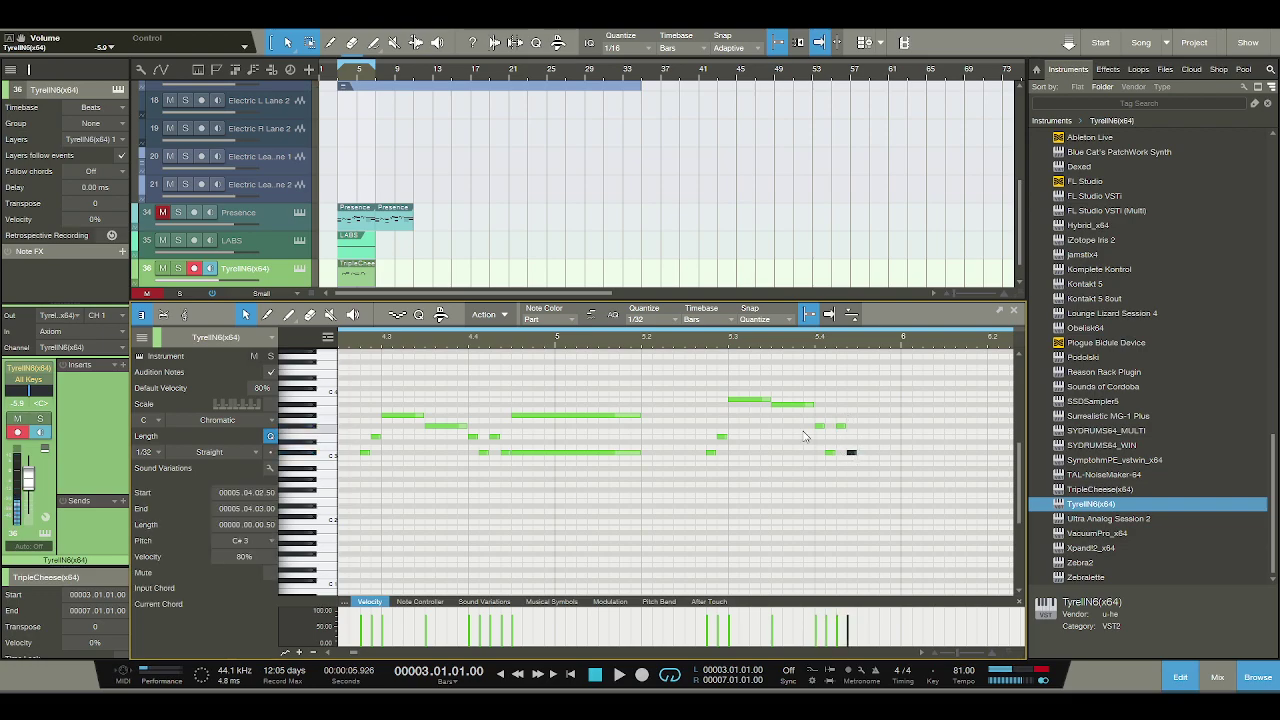
pyautogui.click(674, 339)
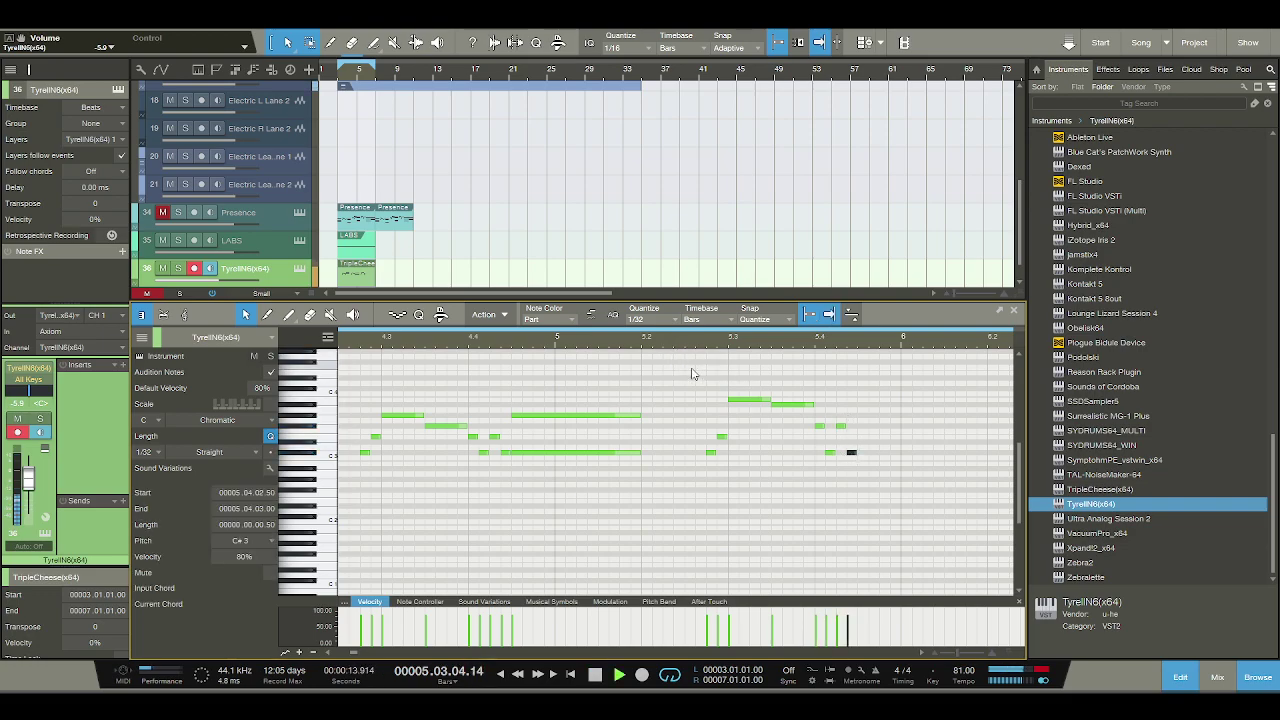
pyautogui.press('space')
# End the third phrase with a long F#3 from 5.4.3 to 6.1.2.50, harmonise it with C#4, and play it back.
pyautogui.doubleClick(849, 416)
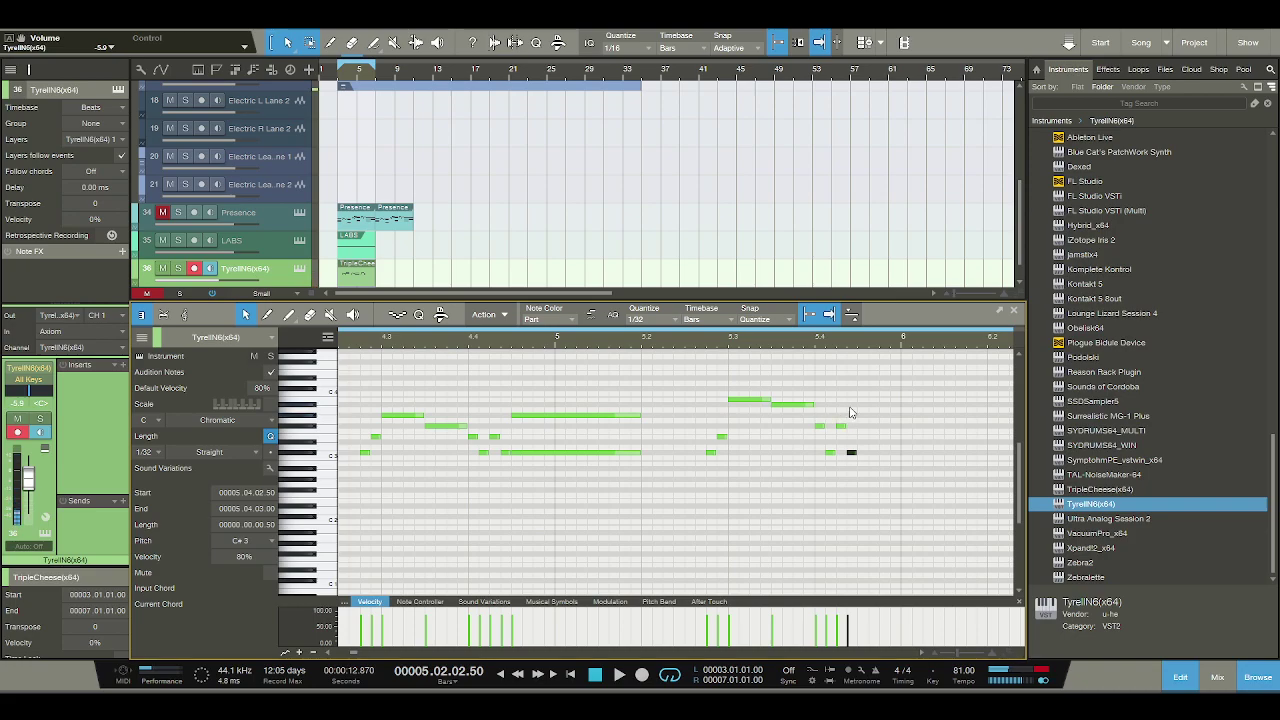
pyautogui.moveTo(852, 420); pyautogui.dragTo(927, 430)
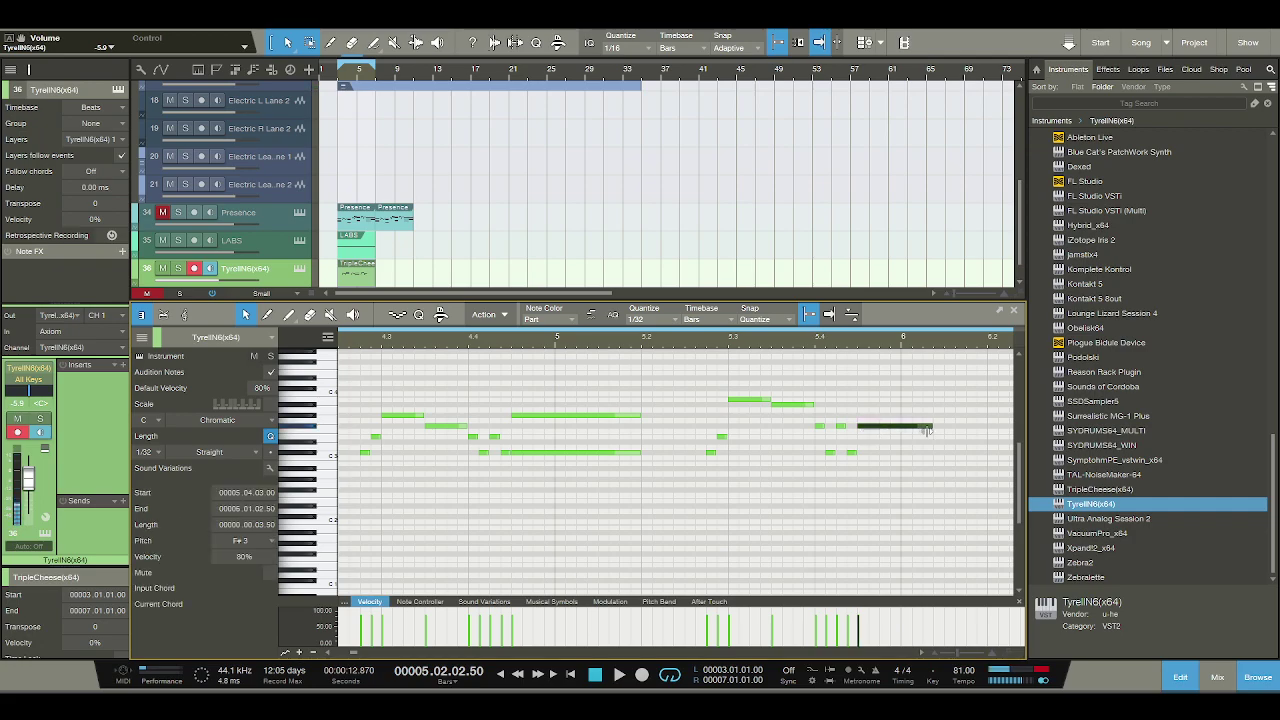
pyautogui.doubleClick(860, 390)
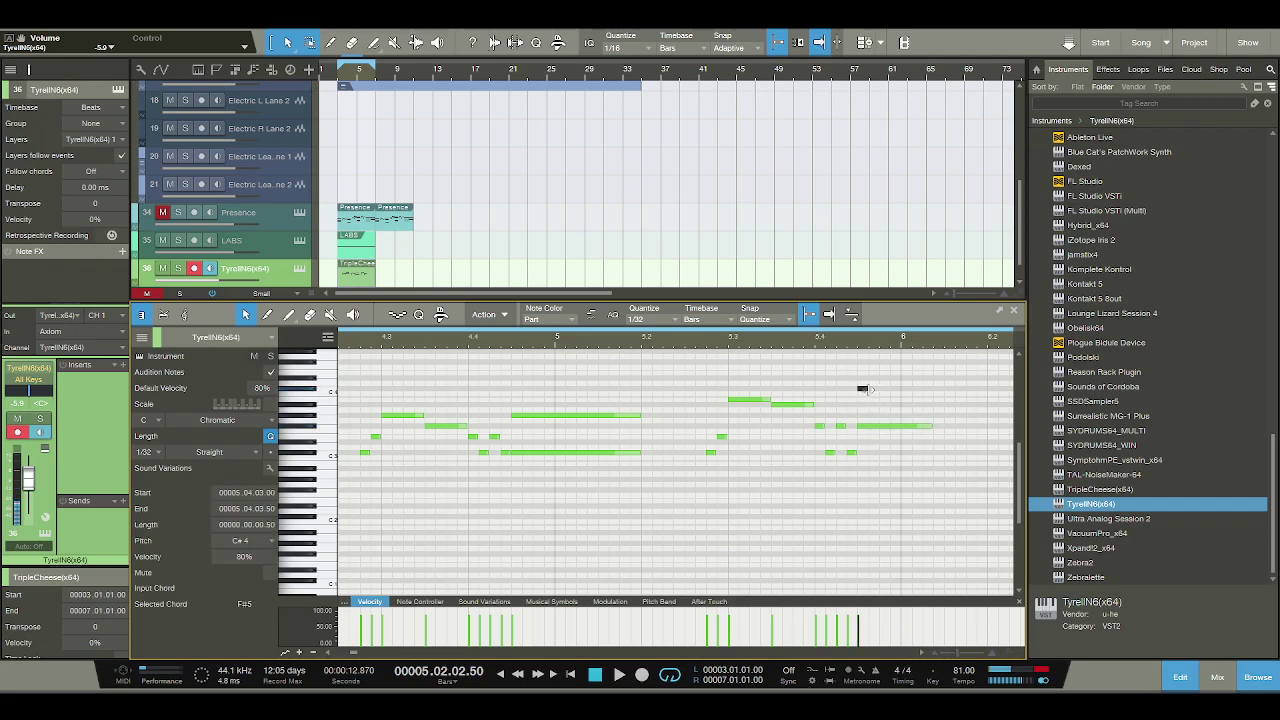
pyautogui.moveTo(872, 394); pyautogui.dragTo(932, 395)
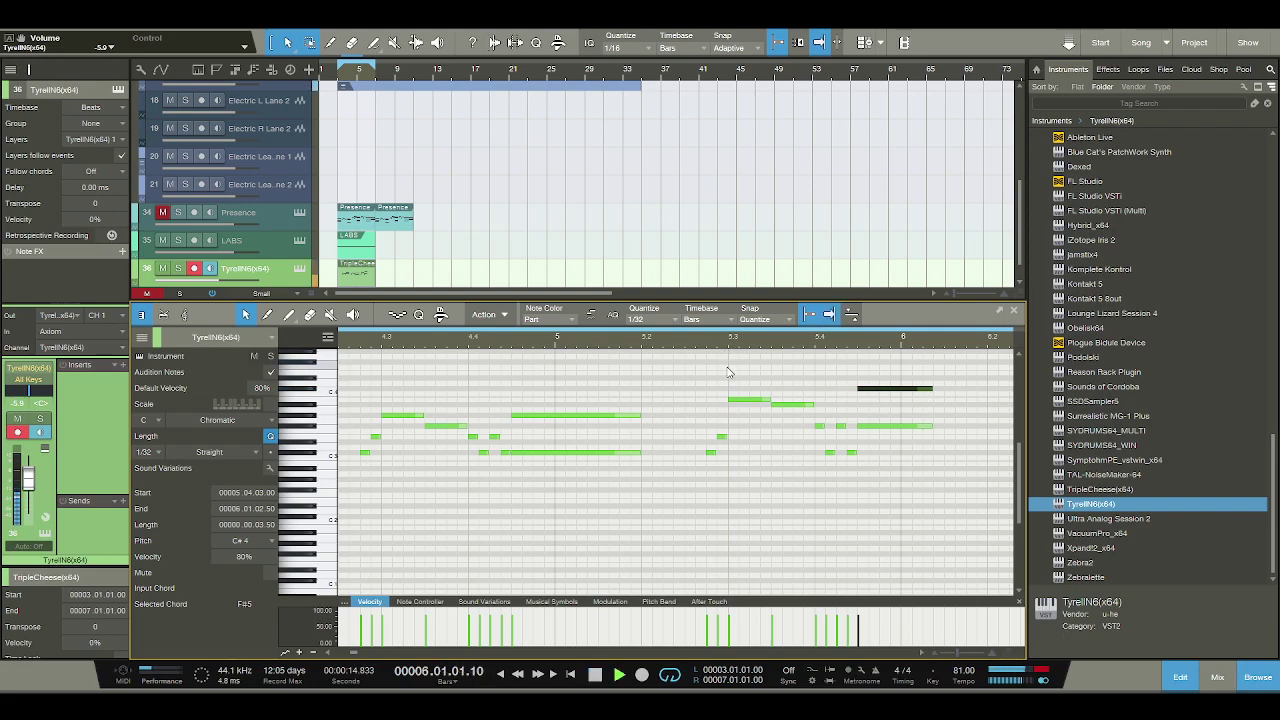
pyautogui.moveTo(578, 330); pyautogui.dragTo(612, 310)
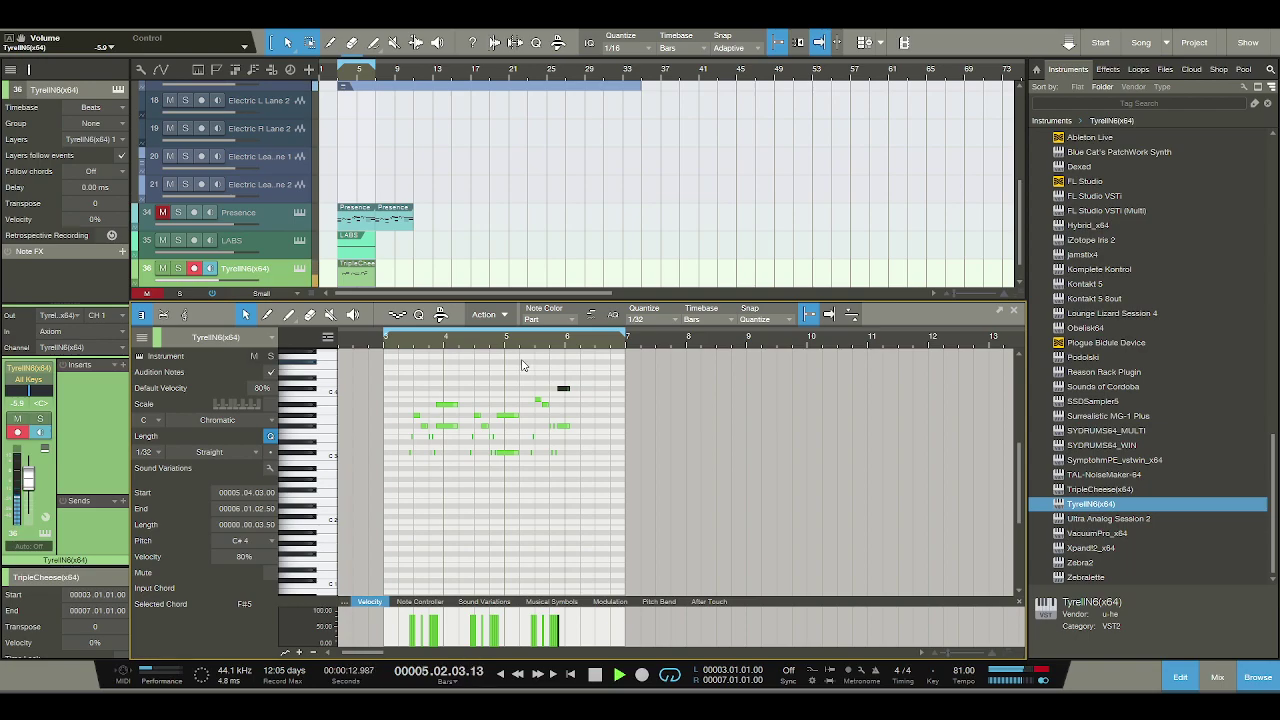
pyautogui.press('space')
# Lower the two short F#3 notes in beat 5.4 to E3 and audition the change.
pyautogui.moveTo(546, 340); pyautogui.dragTo(544, 370)
pyautogui.click(557, 440)
pyautogui.doubleClick(563, 427)
pyautogui.moveTo(576, 430); pyautogui.dragTo(574, 440)
pyautogui.press('space')
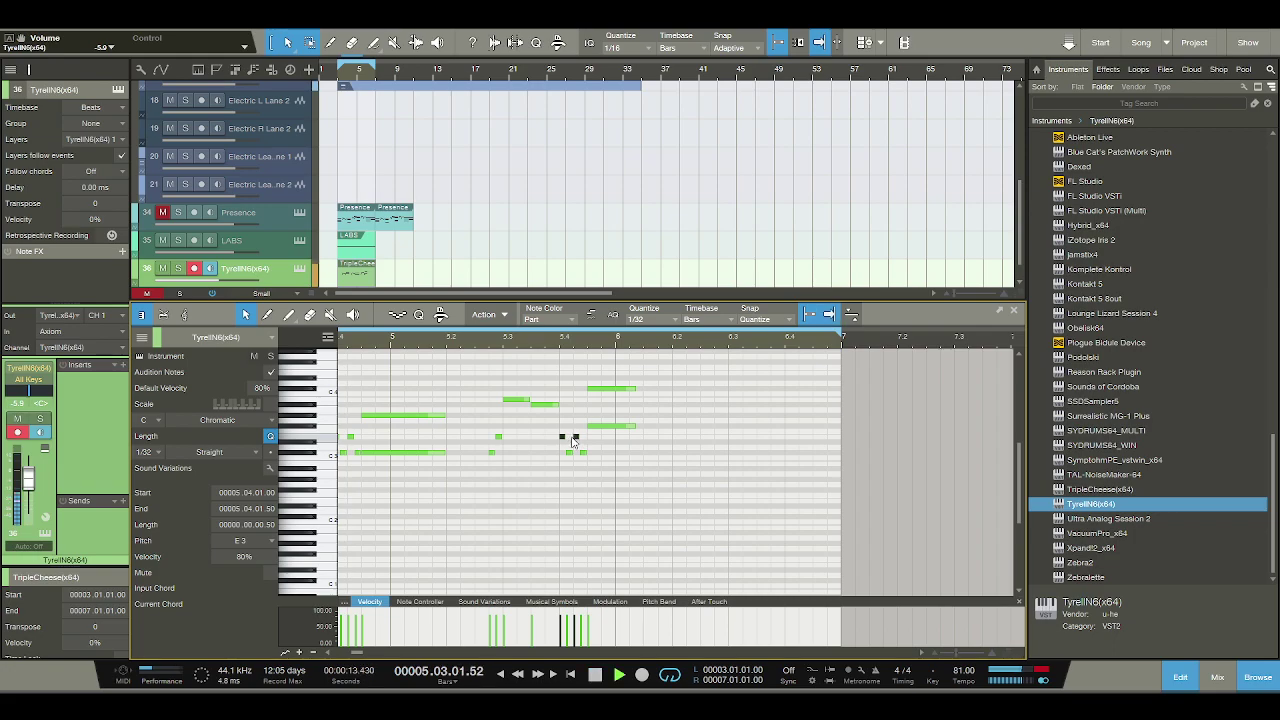
pyautogui.press('space')
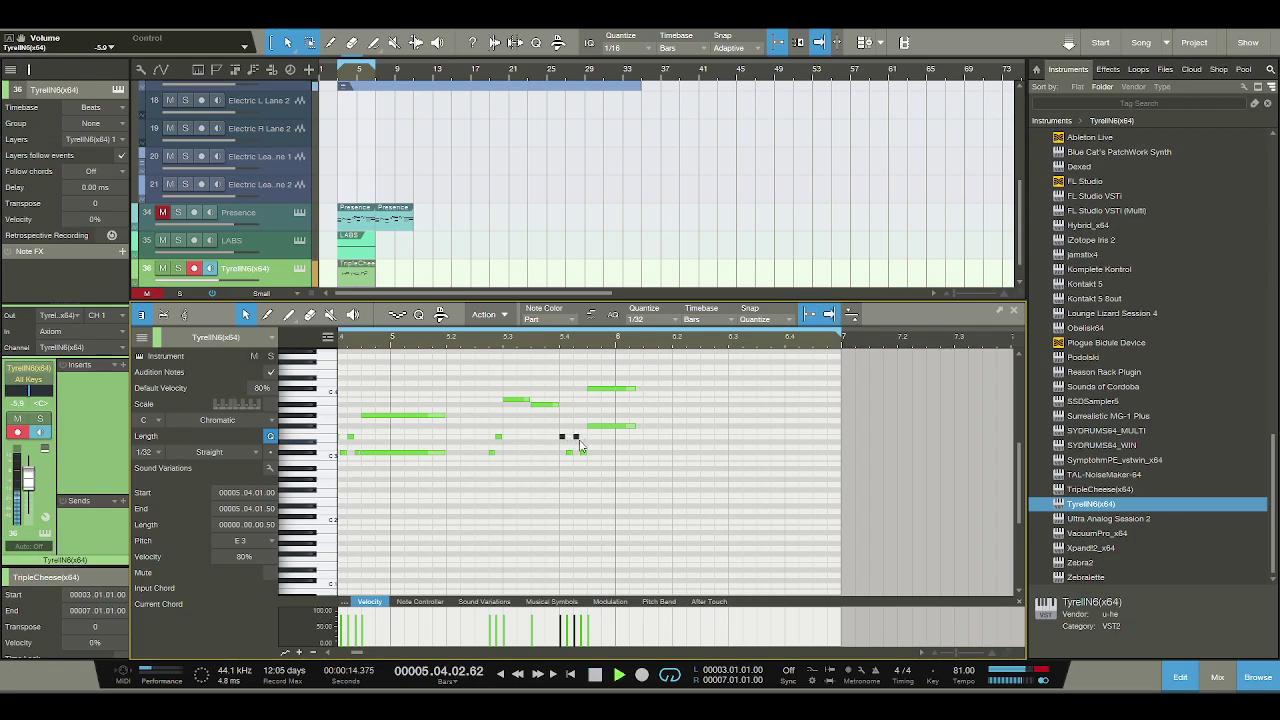
pyautogui.press('space')
# Raise the long F#3 at 5.4.3 to G#3 and listen to the phrase ending.
pyautogui.click(600, 428)
pyautogui.moveTo(600, 432); pyautogui.dragTo(600, 422)
pyautogui.press('space')
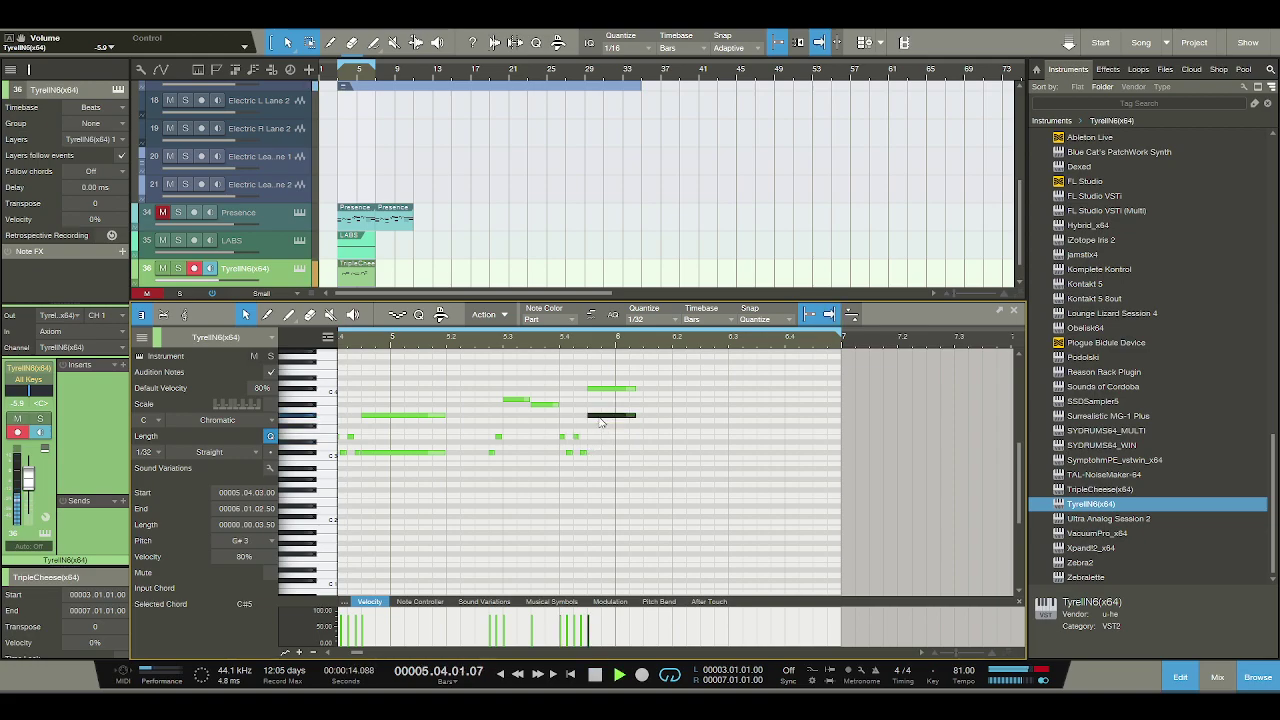
pyautogui.press('space')
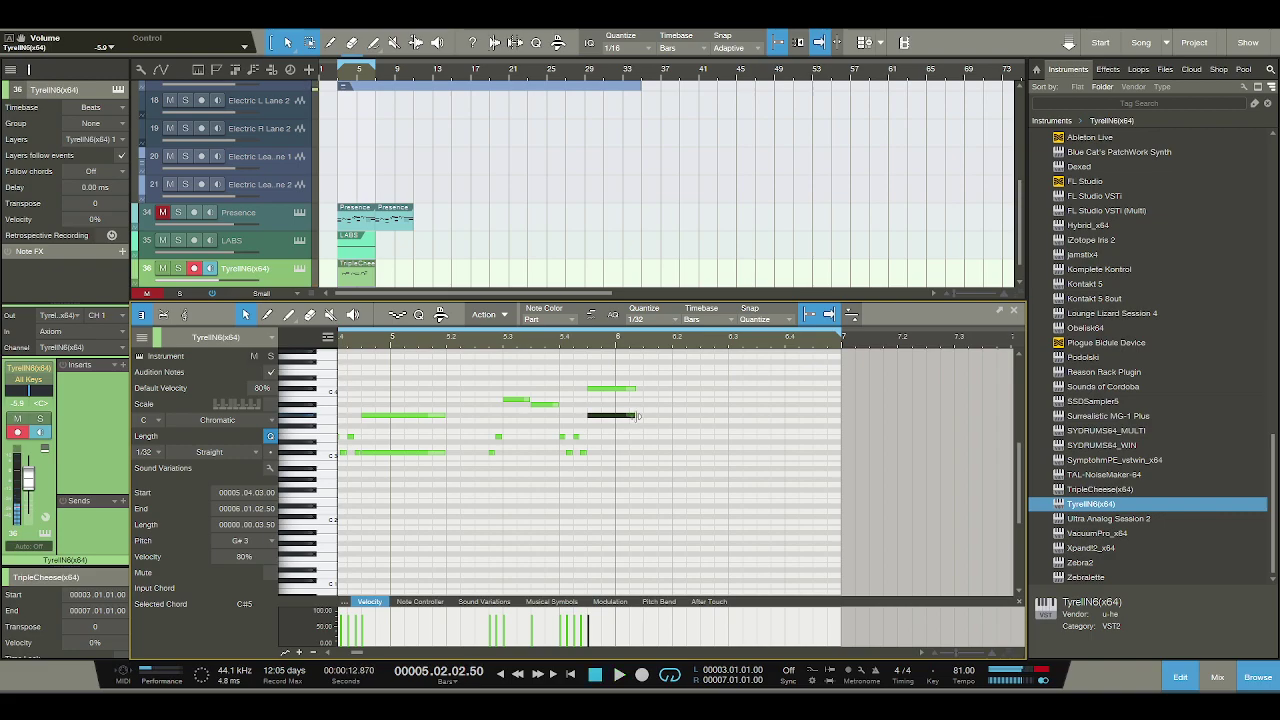
# Extend the long G#3 and C#4 notes that start at 5.4.3 so both end at 6.2.1.
pyautogui.moveTo(637, 416); pyautogui.dragTo(685, 388)
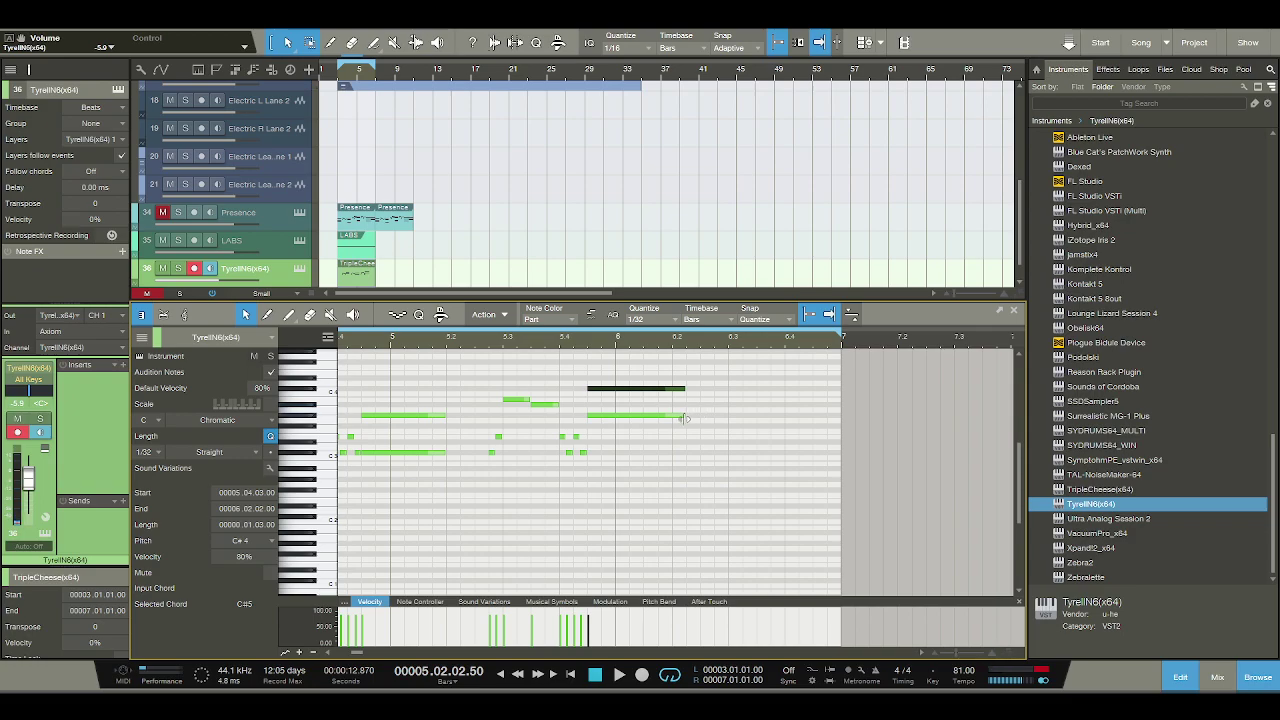
pyautogui.moveTo(684, 418); pyautogui.dragTo(668, 418)
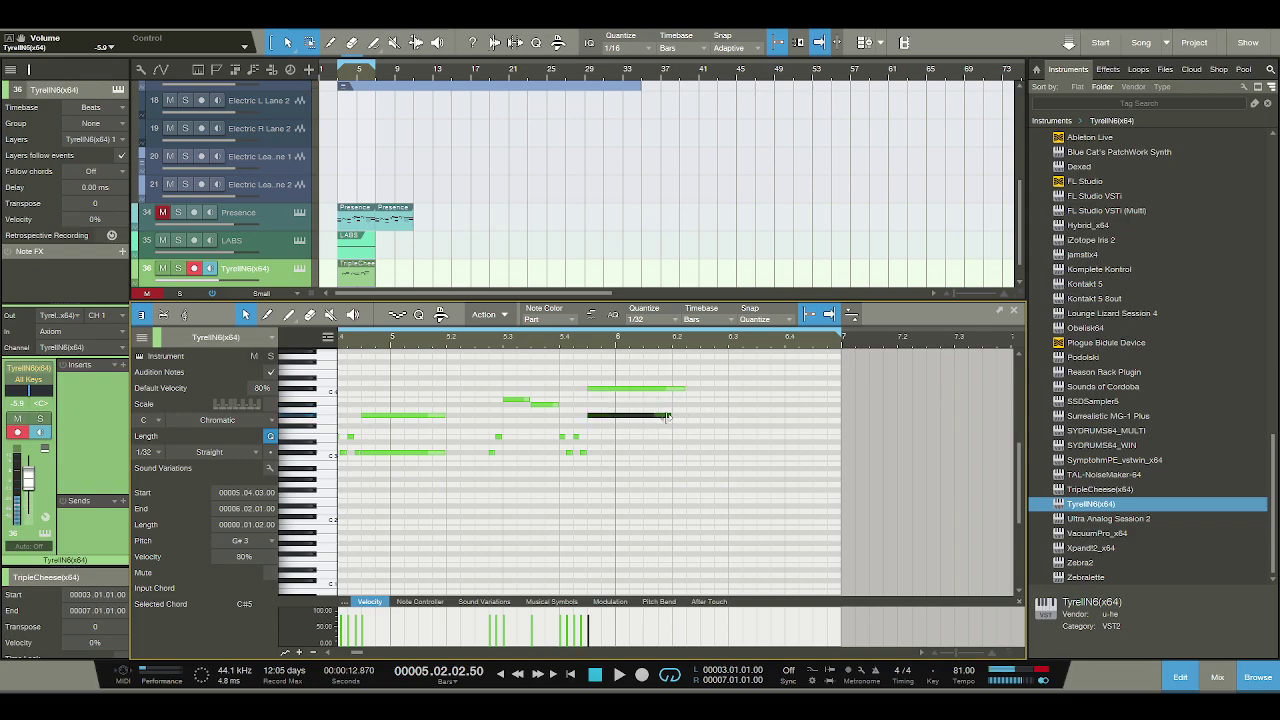
pyautogui.click(684, 389)
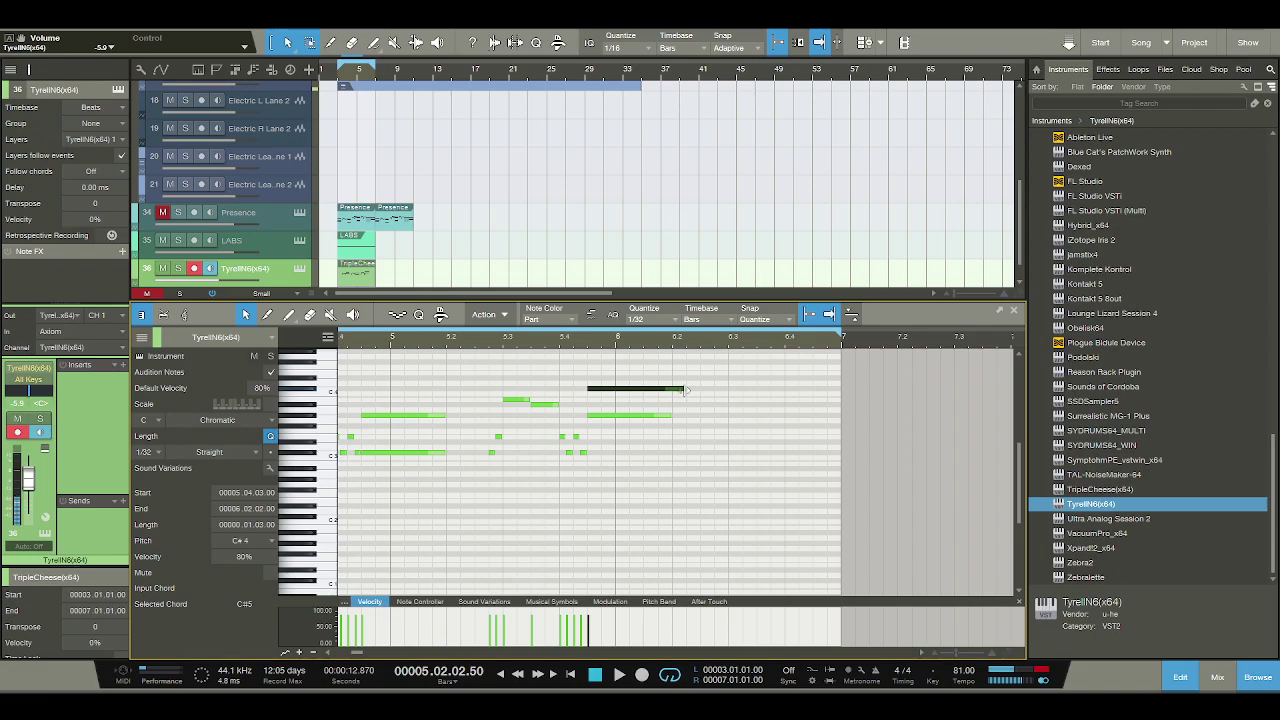
pyautogui.moveTo(686, 389); pyautogui.dragTo(674, 389)
# Begin a fourth phrase at 6.2.4 with short C#3 and E3 notes, followed by G#3 from 6.3.1 and F#3 from 6.3.3 to 6.4.1.
pyautogui.doubleClick(716, 452)
pyautogui.doubleClick(724, 436)
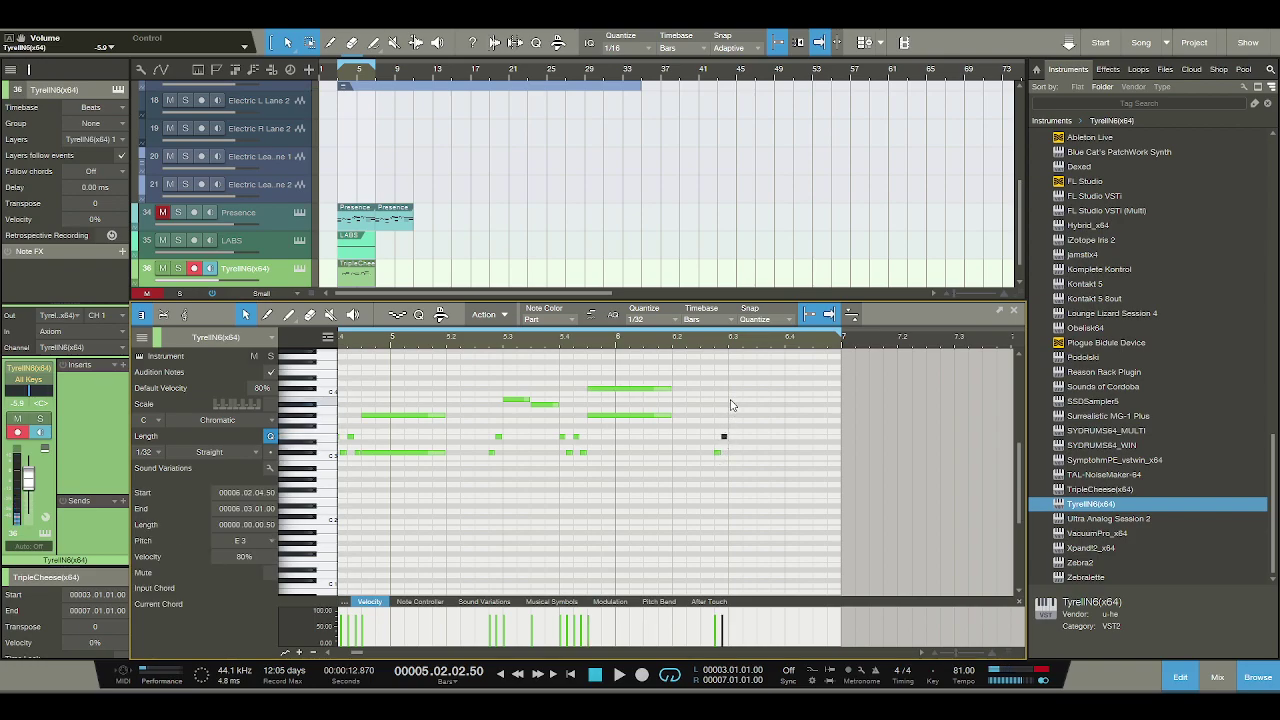
pyautogui.doubleClick(731, 394)
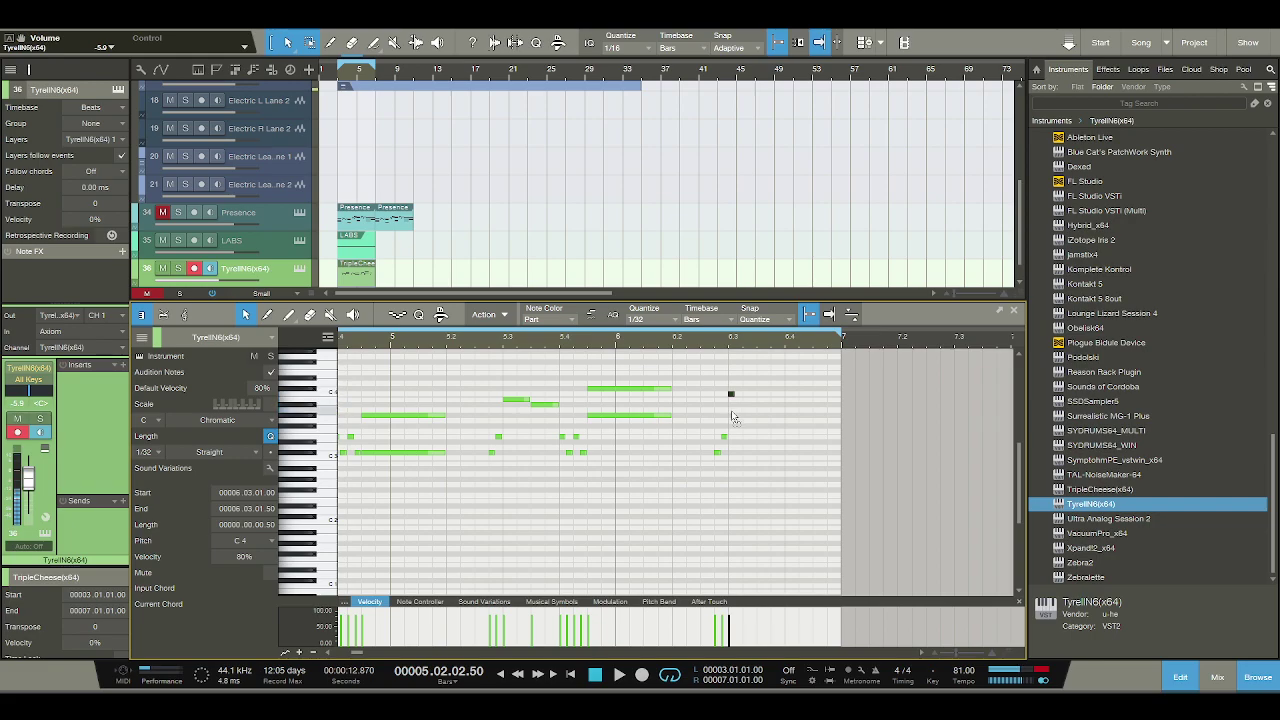
pyautogui.moveTo(731, 394); pyautogui.dragTo(779, 427)
pyautogui.doubleClick(760, 426)
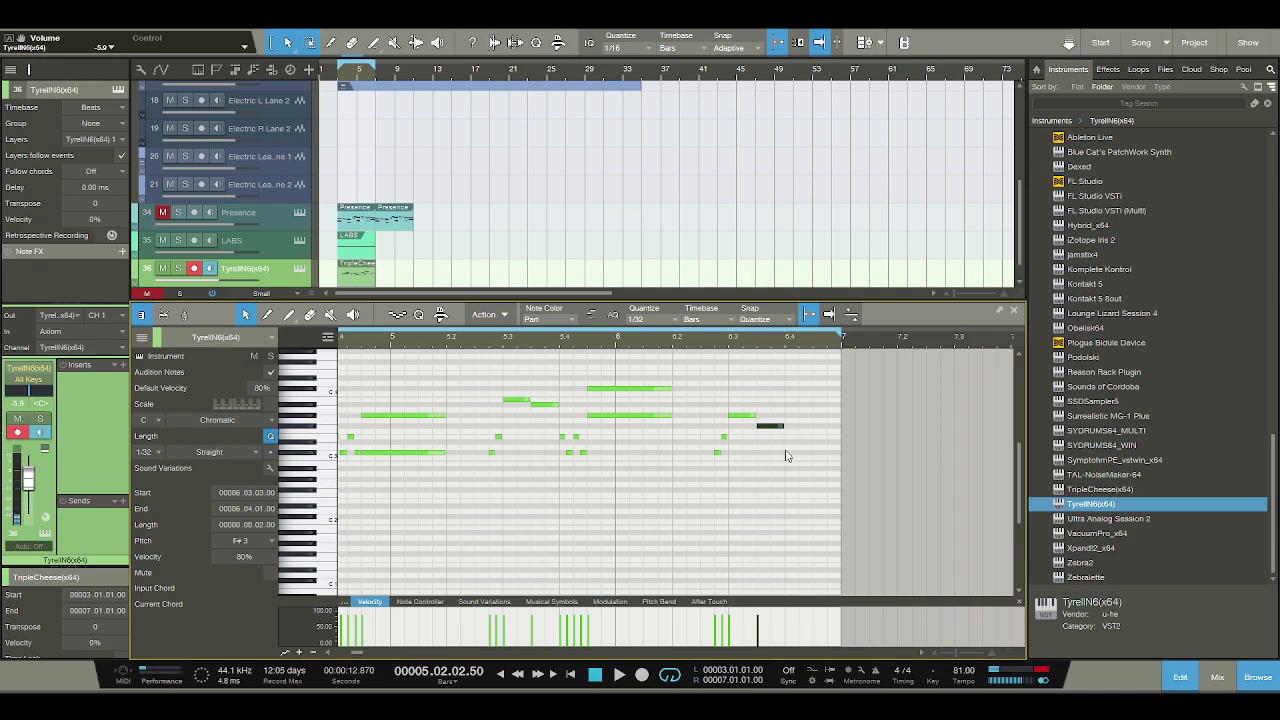
# Fill the last beat of bar 6 with 1/32 notes: E3, C#3, E3, C#3 from 6.4.1 and F#3, C#3, F#3, C#3 from 6.4.3.
pyautogui.doubleClick(787, 437)
pyautogui.doubleClick(793, 452)
pyautogui.doubleClick(801, 436)
pyautogui.doubleClick(815, 452)
pyautogui.doubleClick(812, 452)
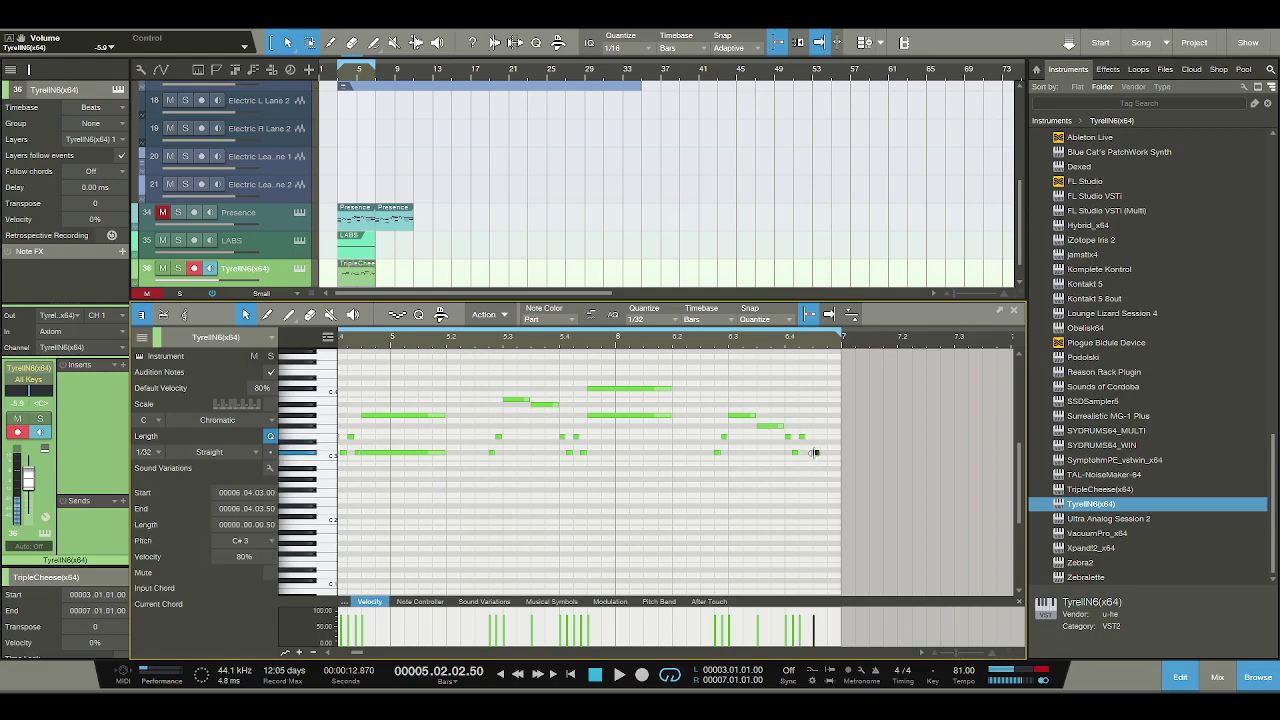
pyautogui.doubleClick(816, 427)
pyautogui.keyDown('shift'); pyautogui.click(815, 453); pyautogui.keyUp('shift')
pyautogui.hotkey('ctrl', 'd')
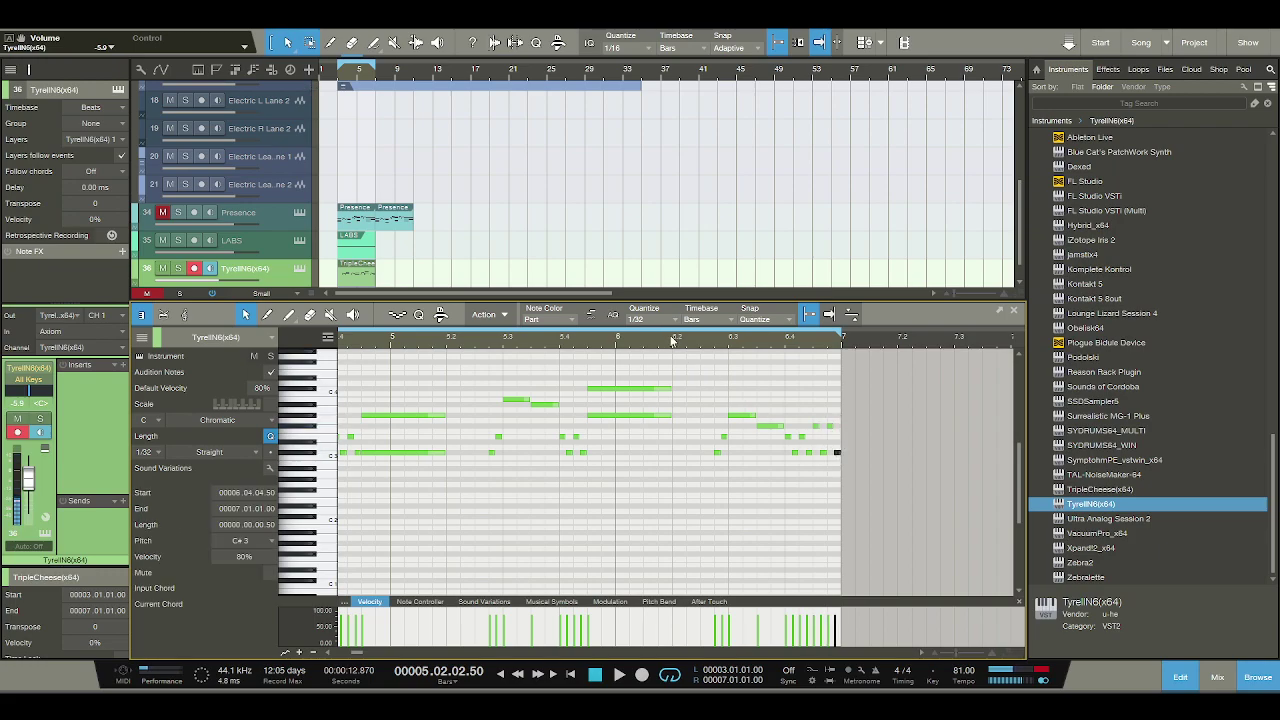
# Play back the complete four-bar melody from the start of bar 3.
pyautogui.scroll(-3, 673, 335)
pyautogui.click(436, 340)
pyautogui.press('space')
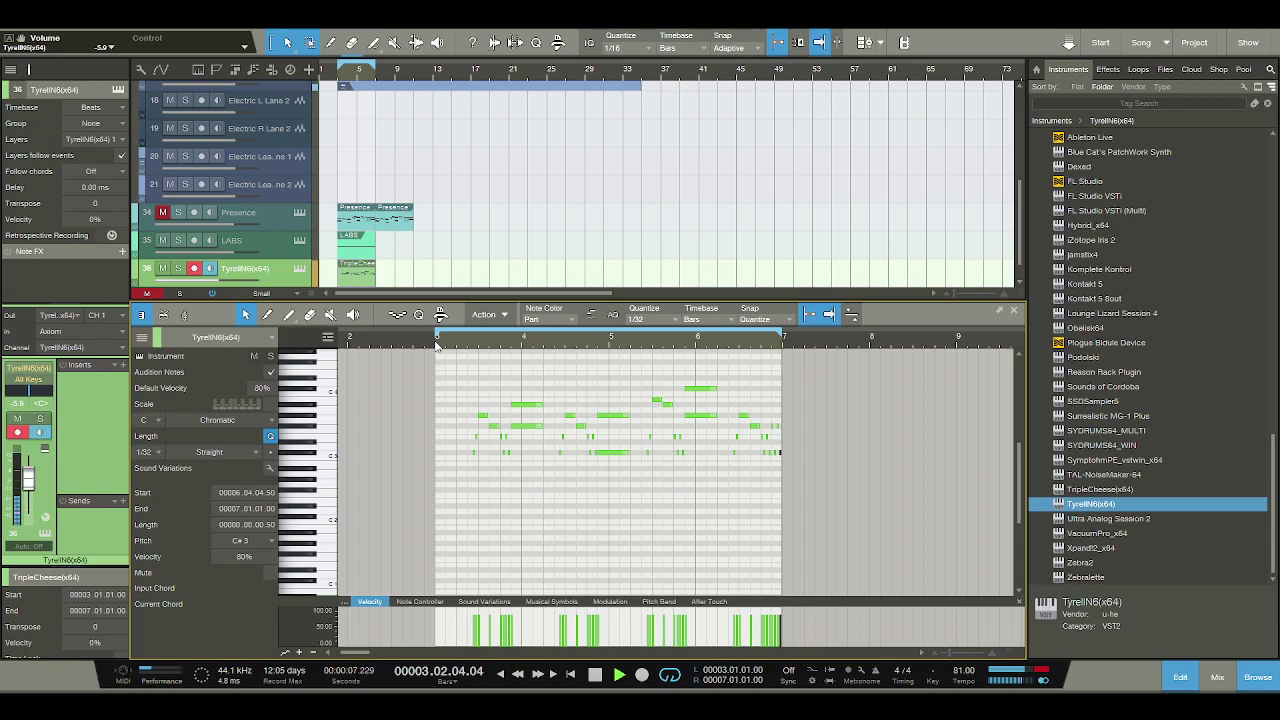
# Undo the last four 1/32 notes, F#3, C#3, F#3 and C#3, from 6.4.3 to the end of bar 6.
pyautogui.scroll(2, 645, 347)
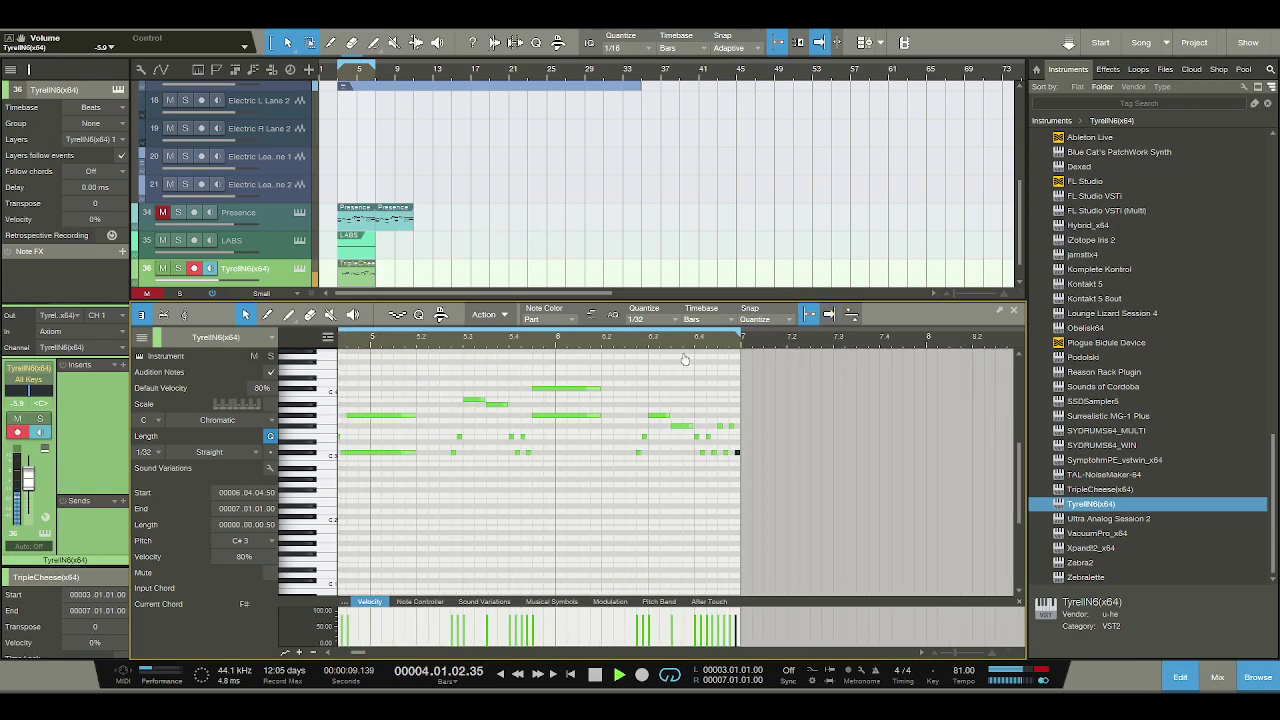
pyautogui.press('space')
pyautogui.click(727, 443)
pyautogui.click(724, 428)
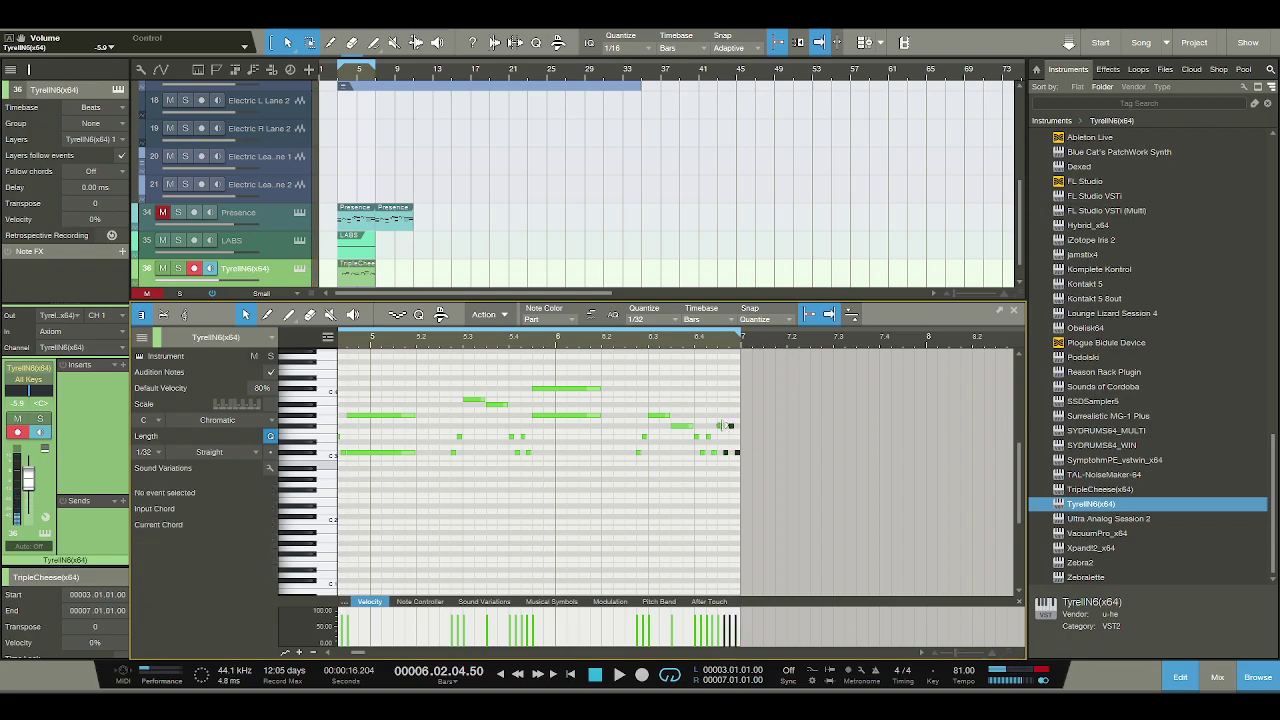
pyautogui.moveTo(724, 428); pyautogui.dragTo(731, 464)
pyautogui.hotkey('ctrl', 'z')
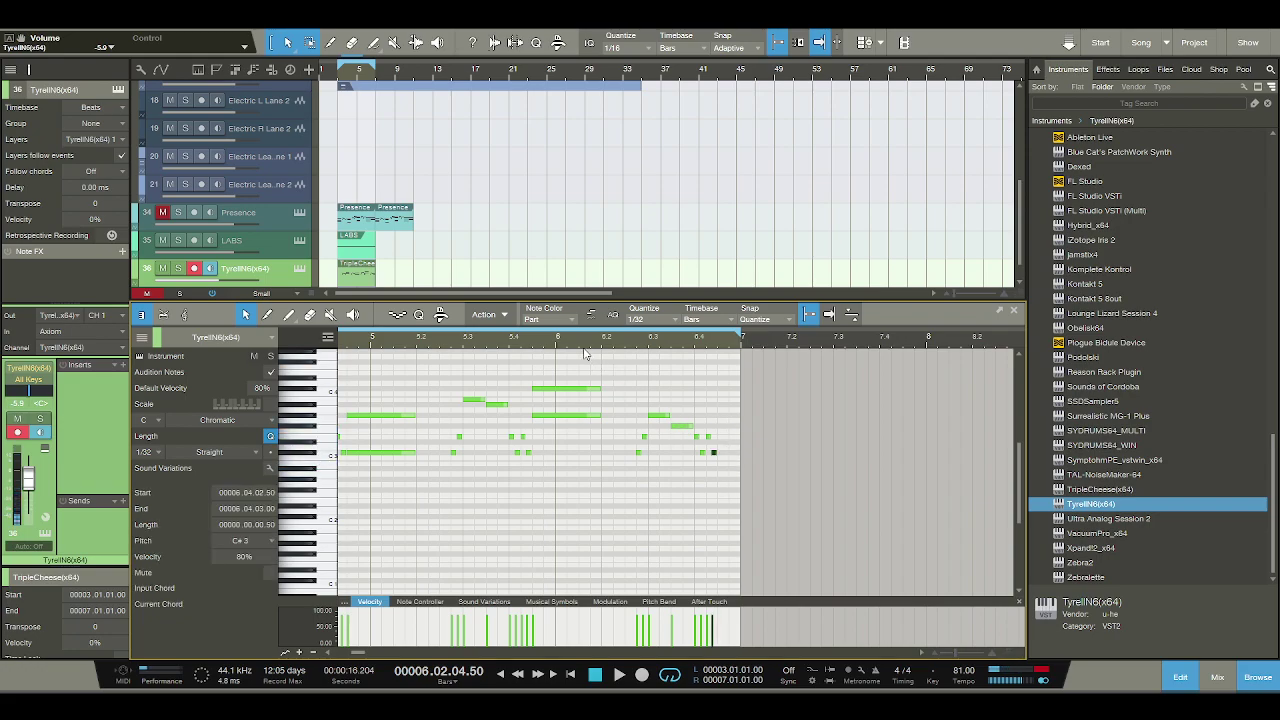
# Play back the melody from bar 3 with the shortened ending in bar 6.
pyautogui.press('space')
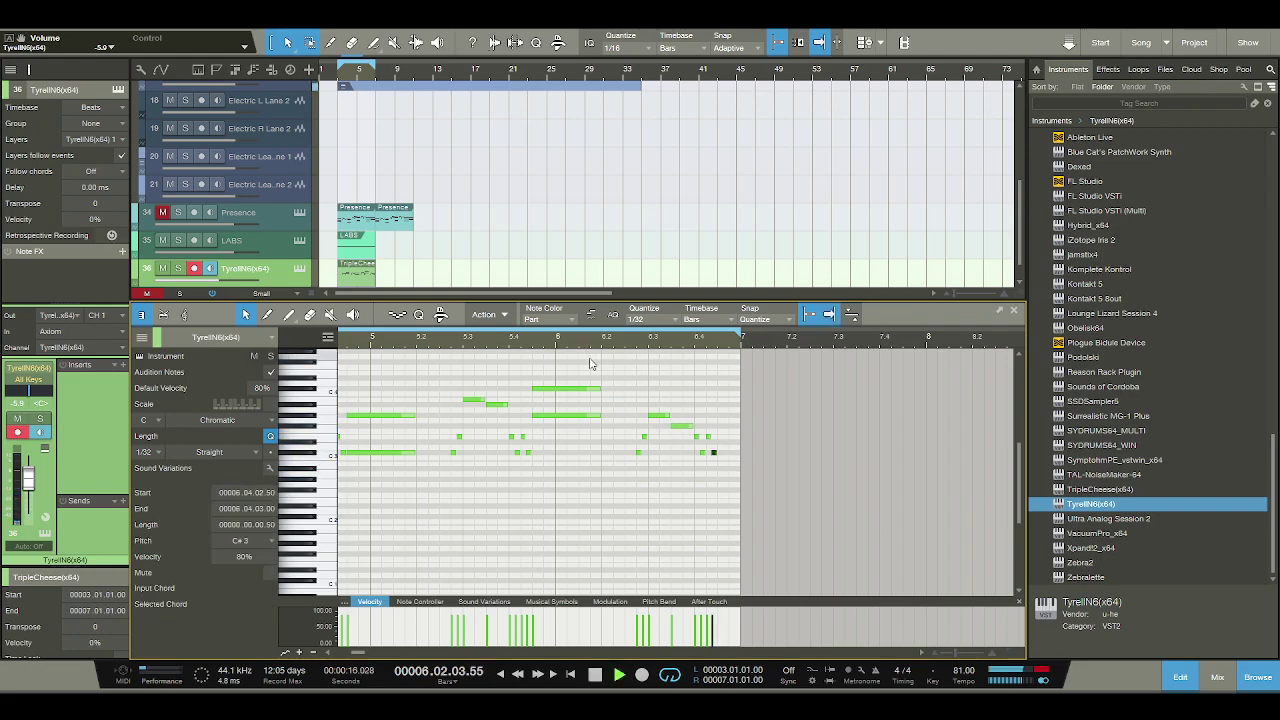
pyautogui.press('space')
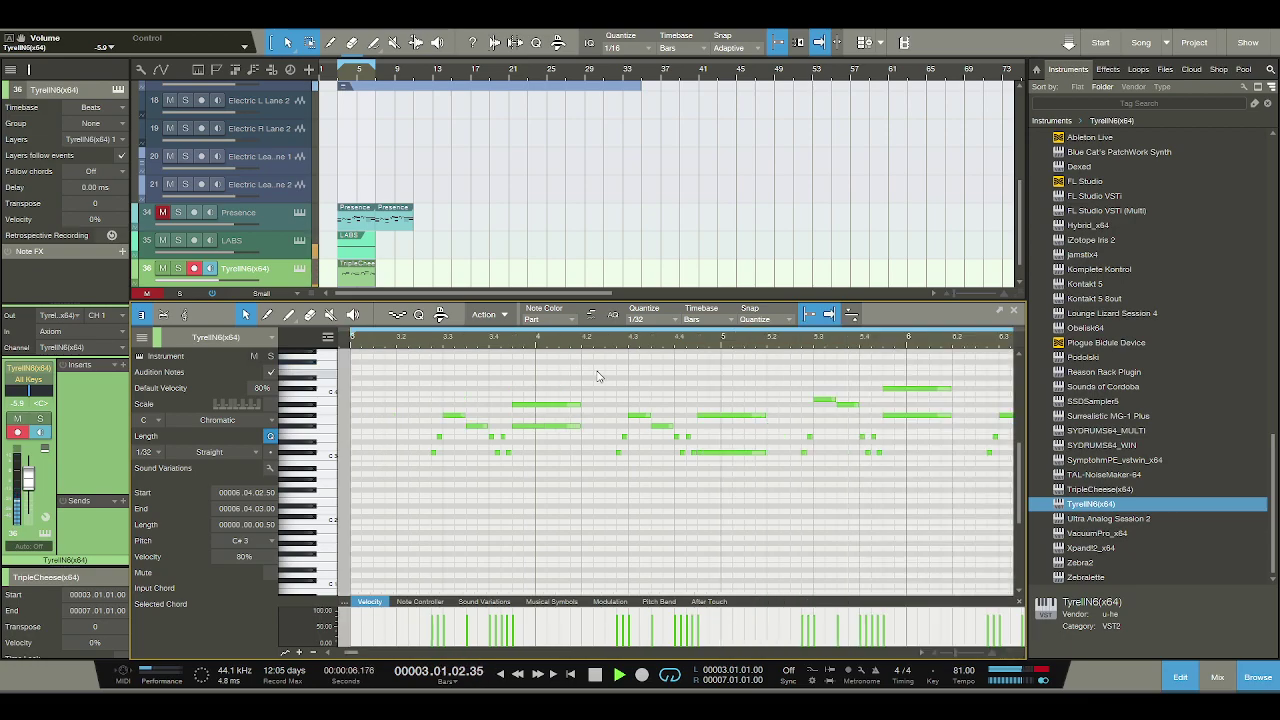
pyautogui.press('space')
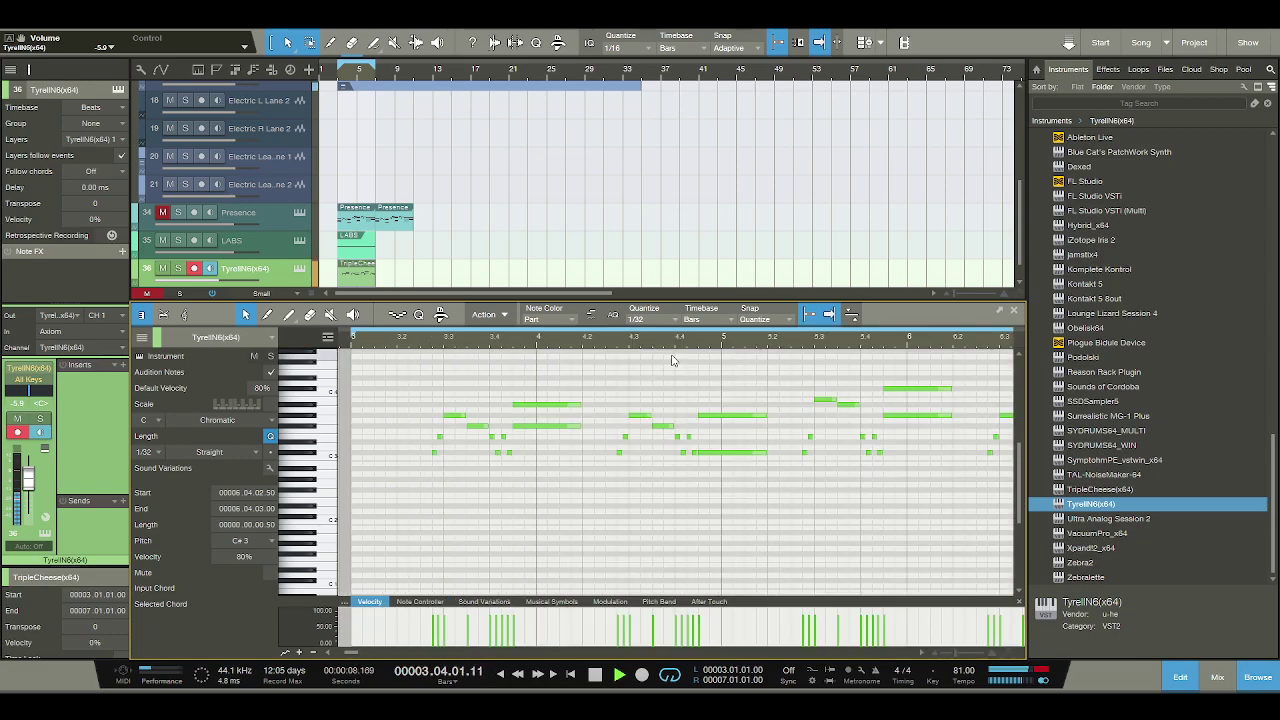
pyautogui.press('space')
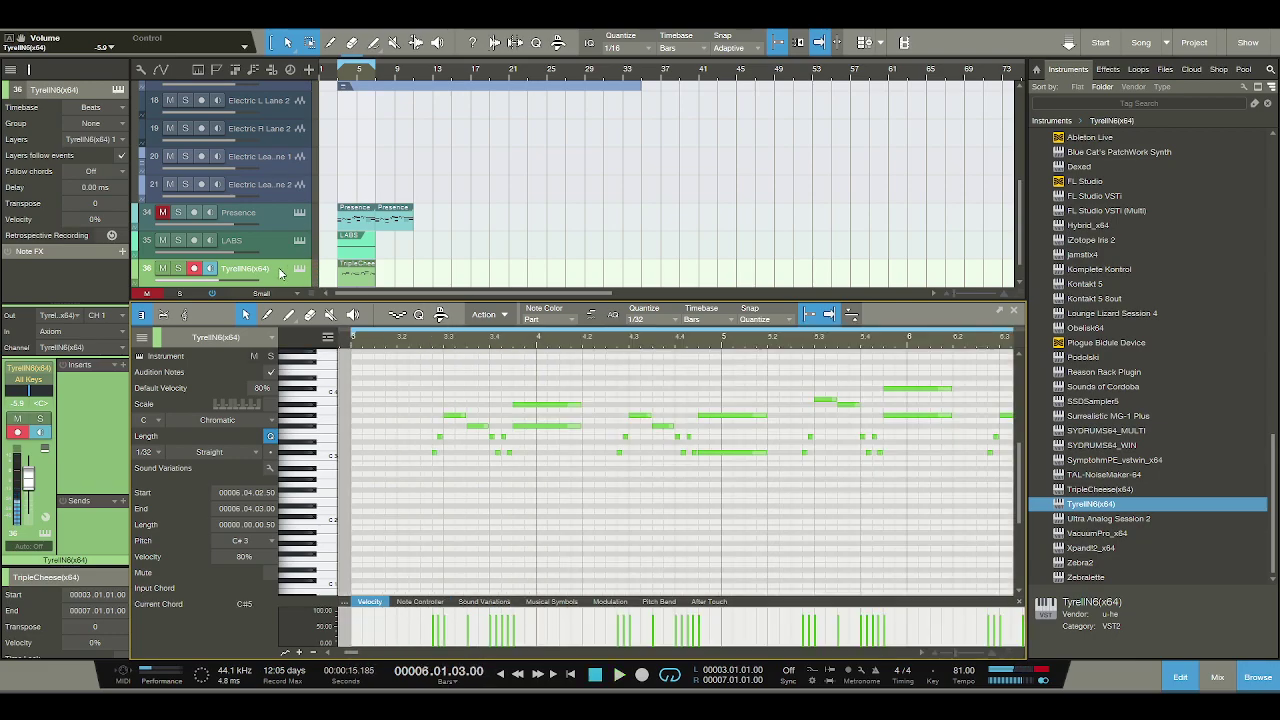
# Audition the TyrellN6 presets HS Dyson, HS Celluloid and bbb Funkeee against the melody, and load PV - WurlyEP.
pyautogui.press('F11')
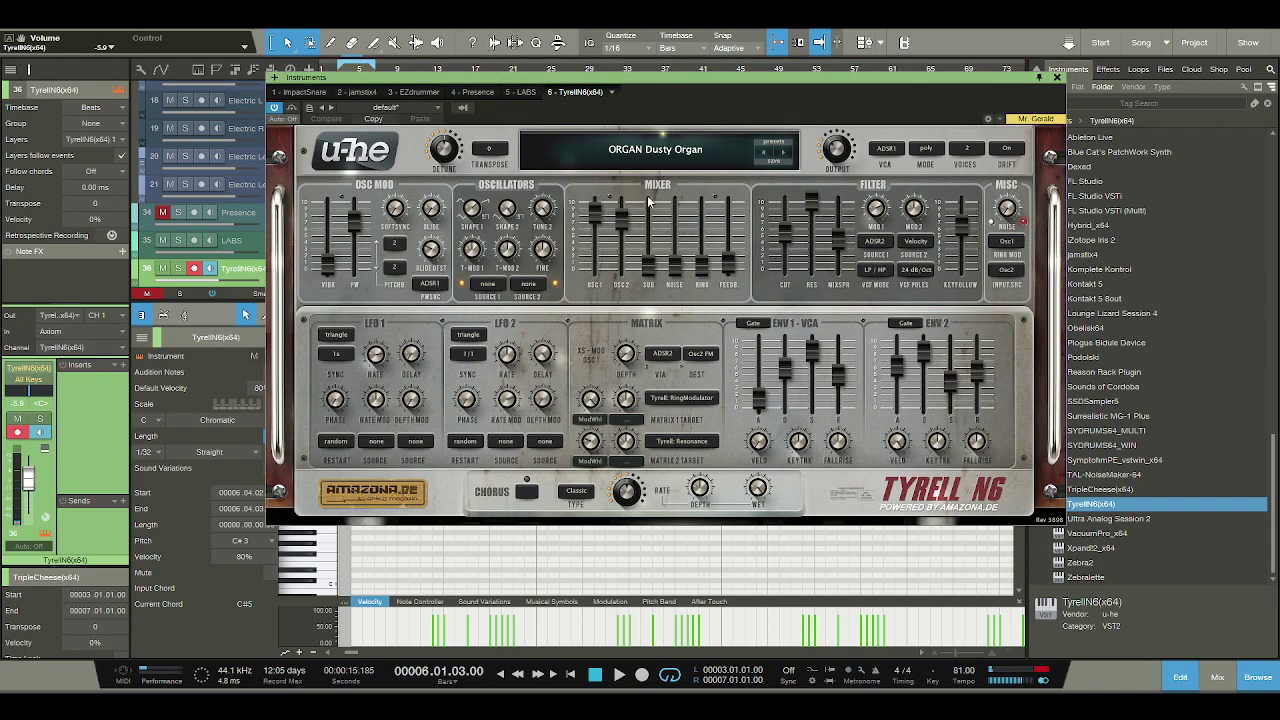
pyautogui.click(697, 154)
pyautogui.press('space')
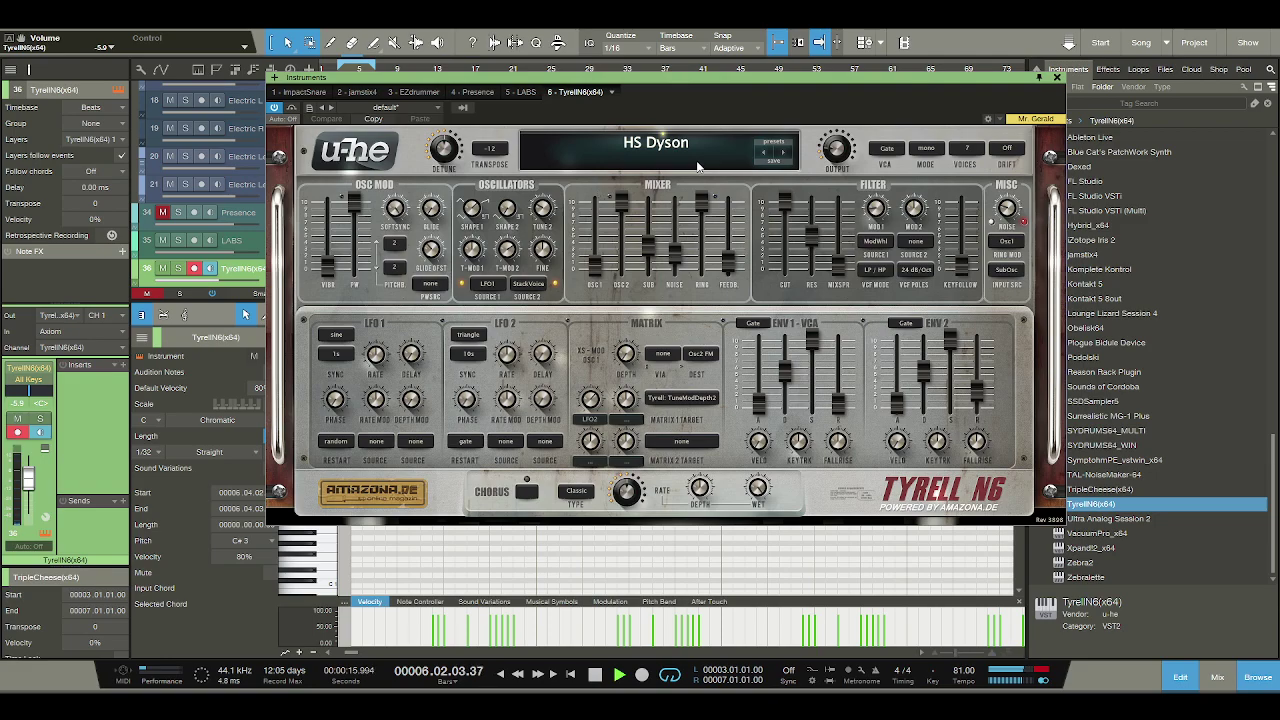
pyautogui.press('space')
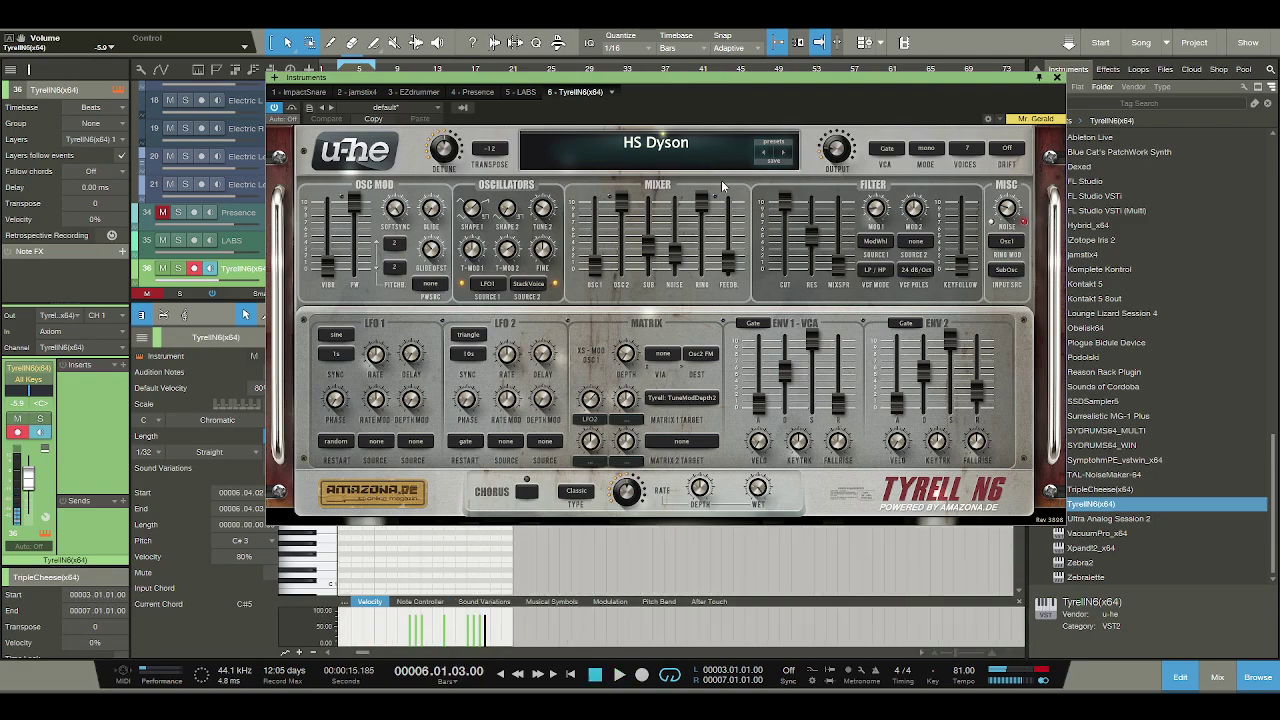
pyautogui.press('space')
pyautogui.press('space')
pyautogui.press('space')
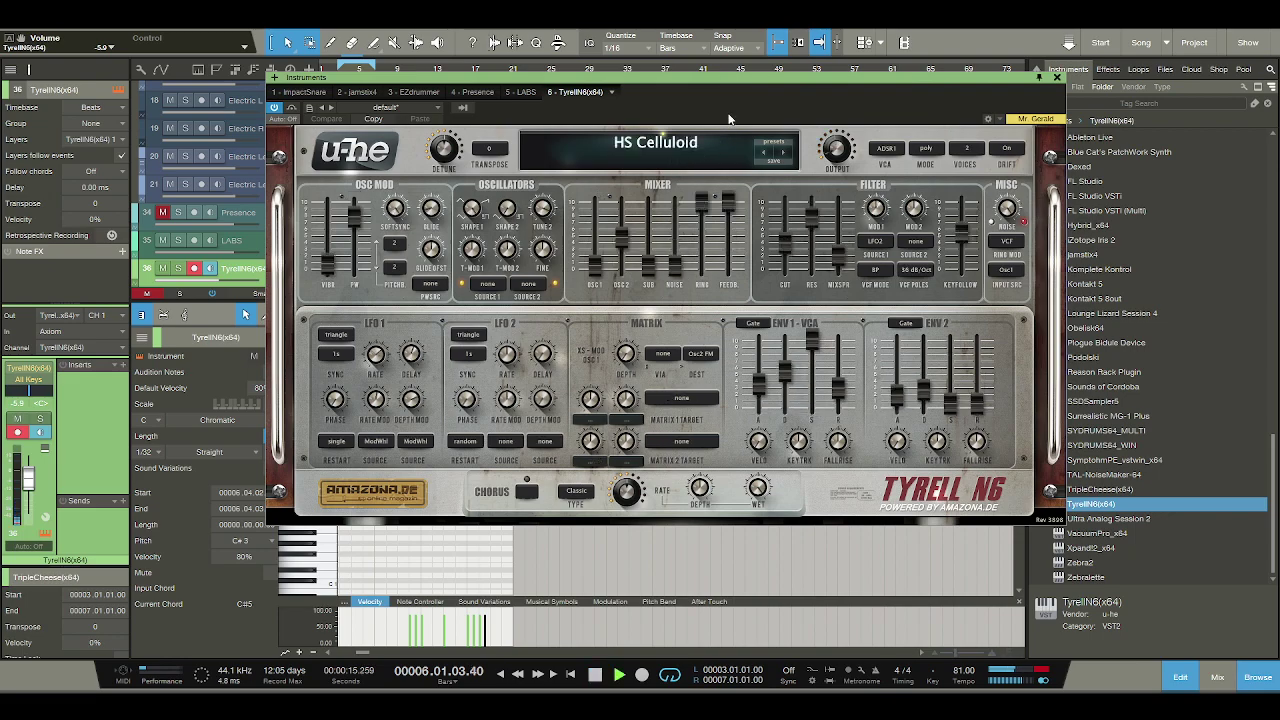
pyautogui.press('space')
pyautogui.press('space')
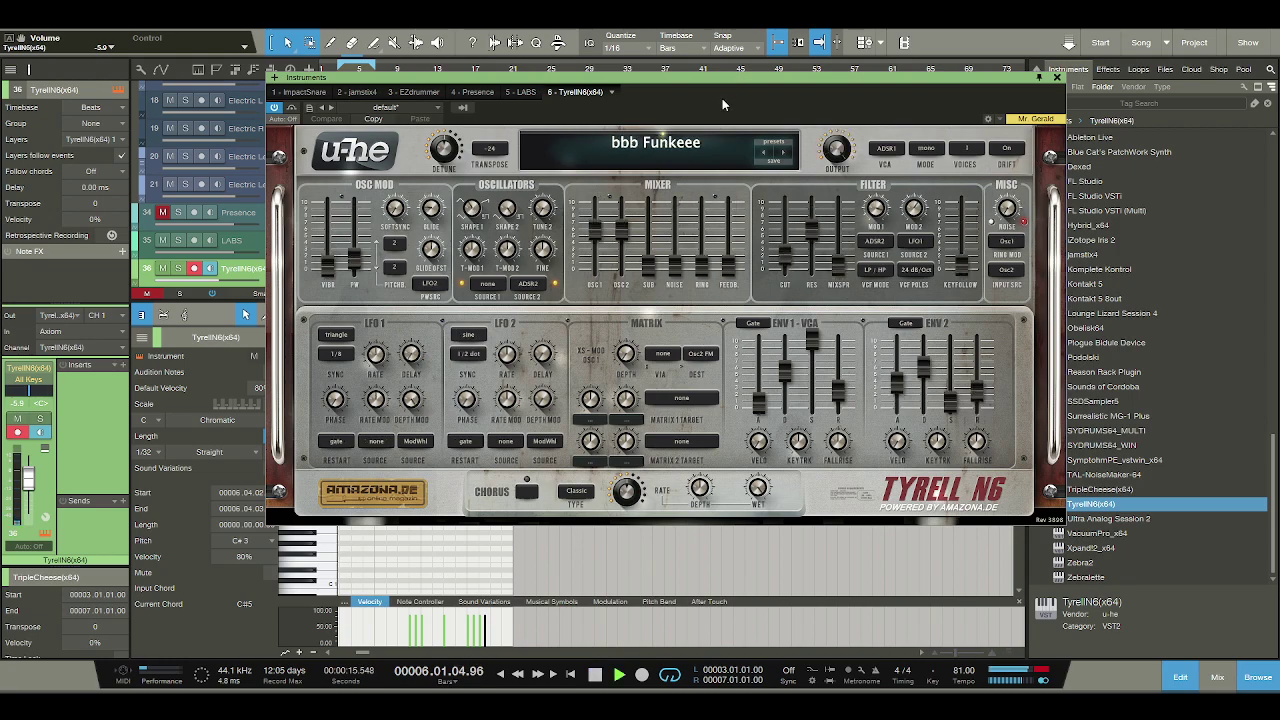
pyautogui.press('space')
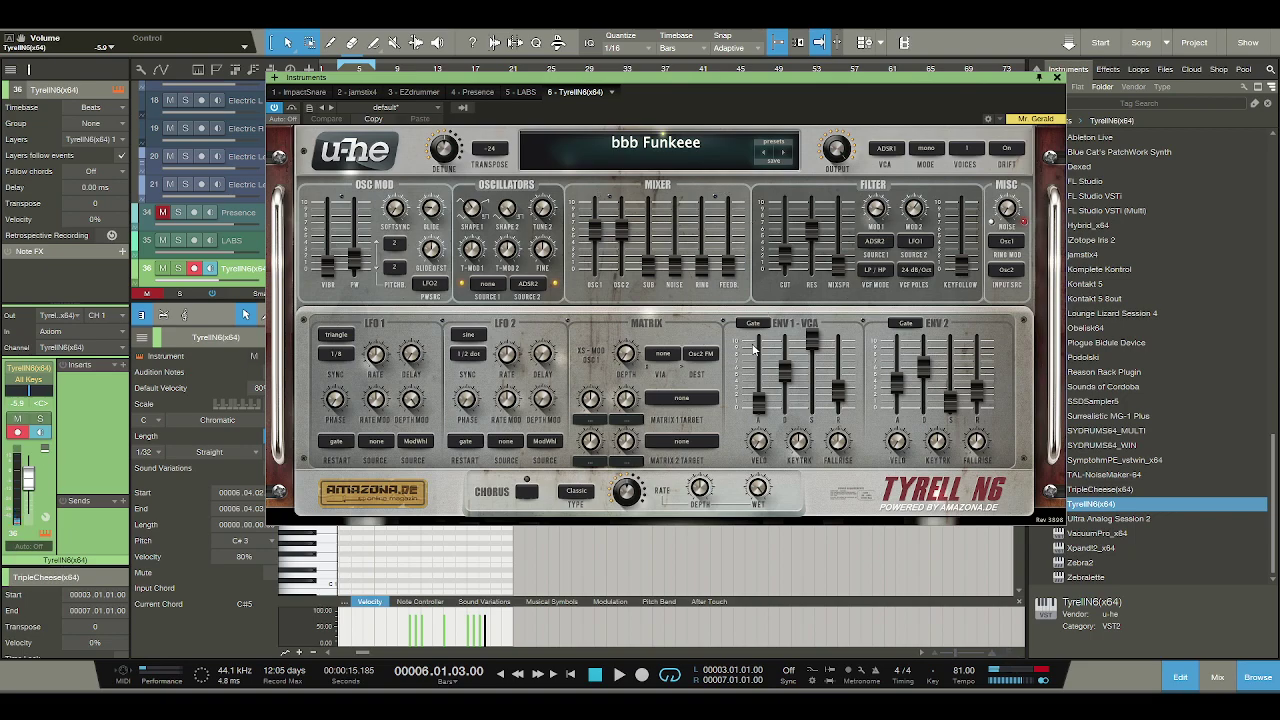
pyautogui.press('space')
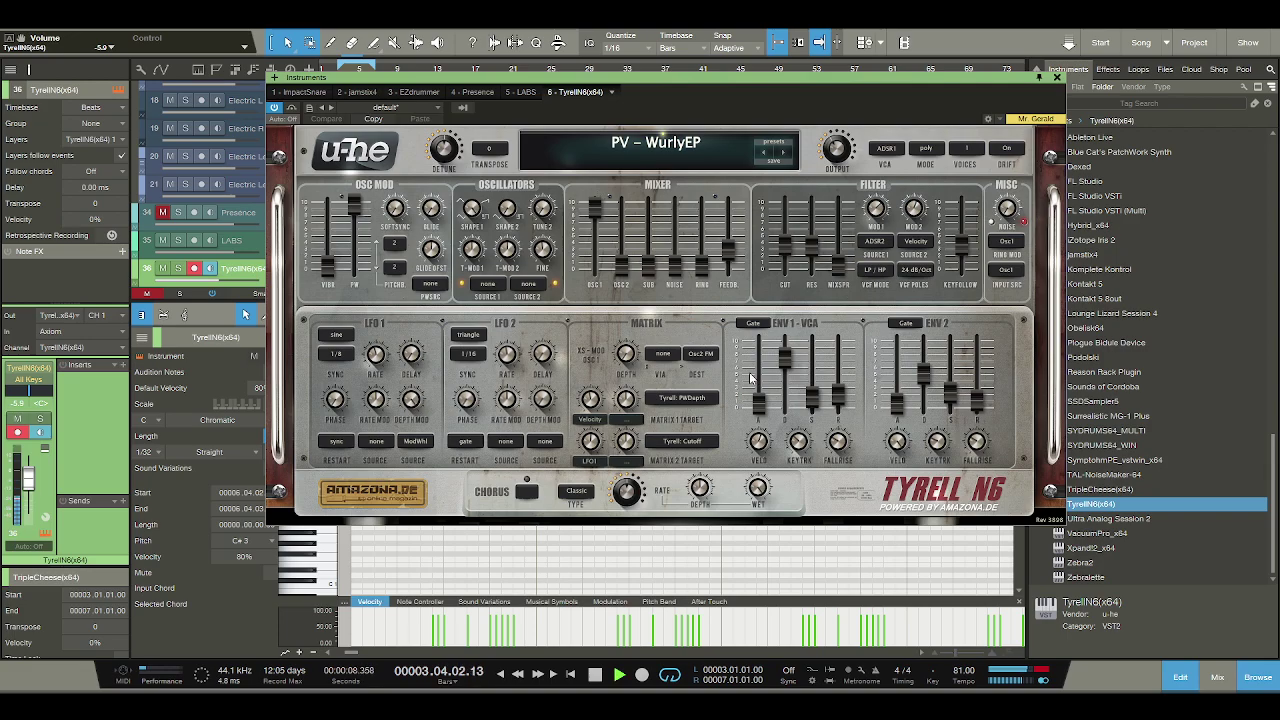
# Close the instrument window and raise the TyrellN6 channel volume to +0.2 dB.
pyautogui.click(1056, 78)
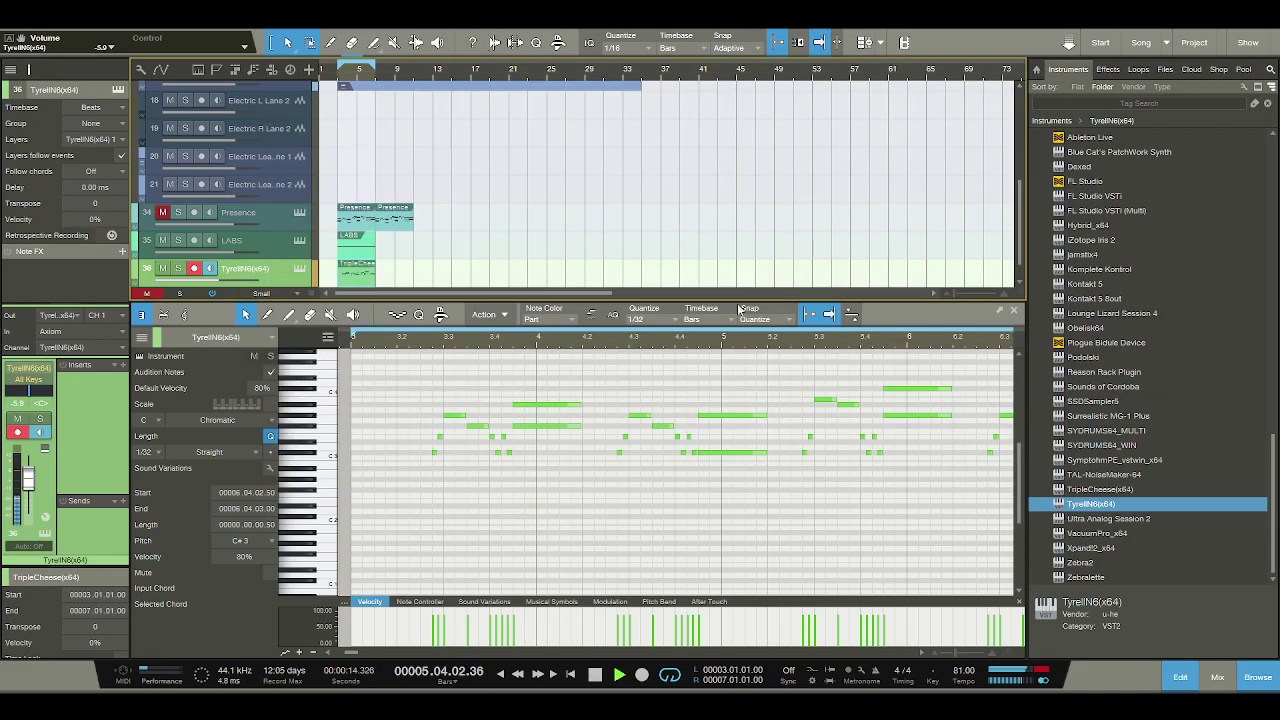
pyautogui.moveTo(30, 482); pyautogui.dragTo(30, 468)
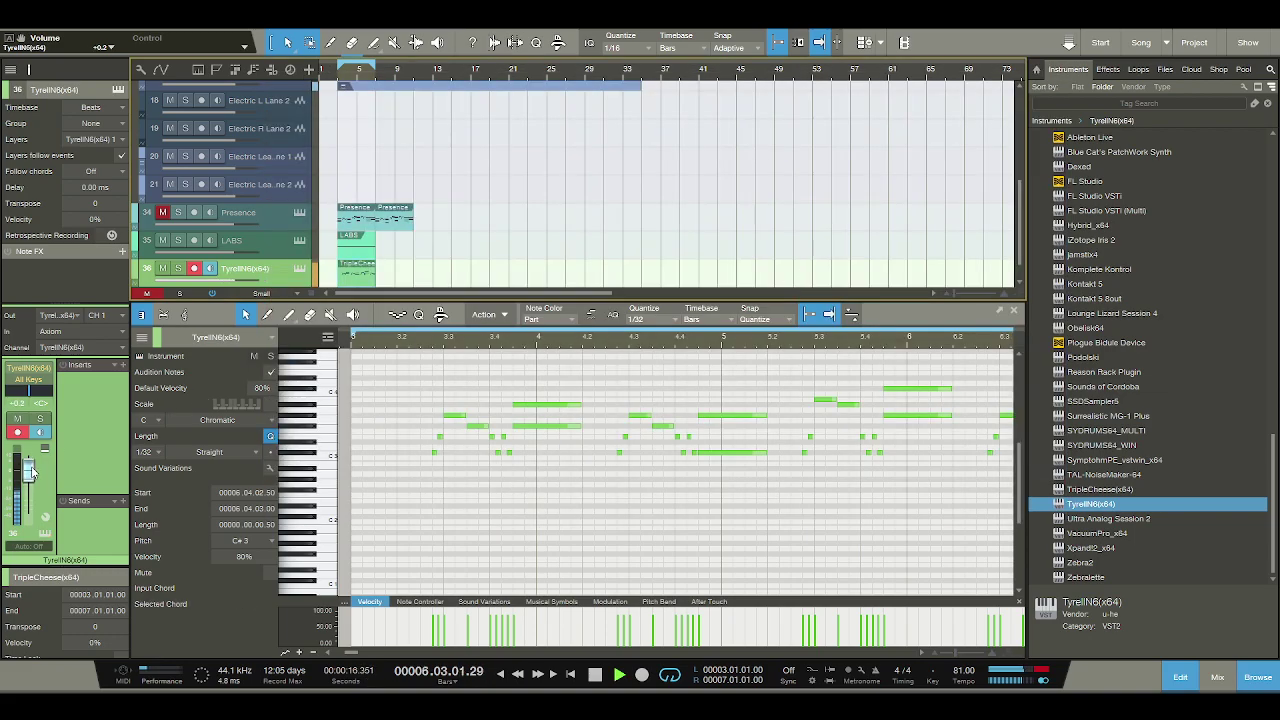
pyautogui.press('space')
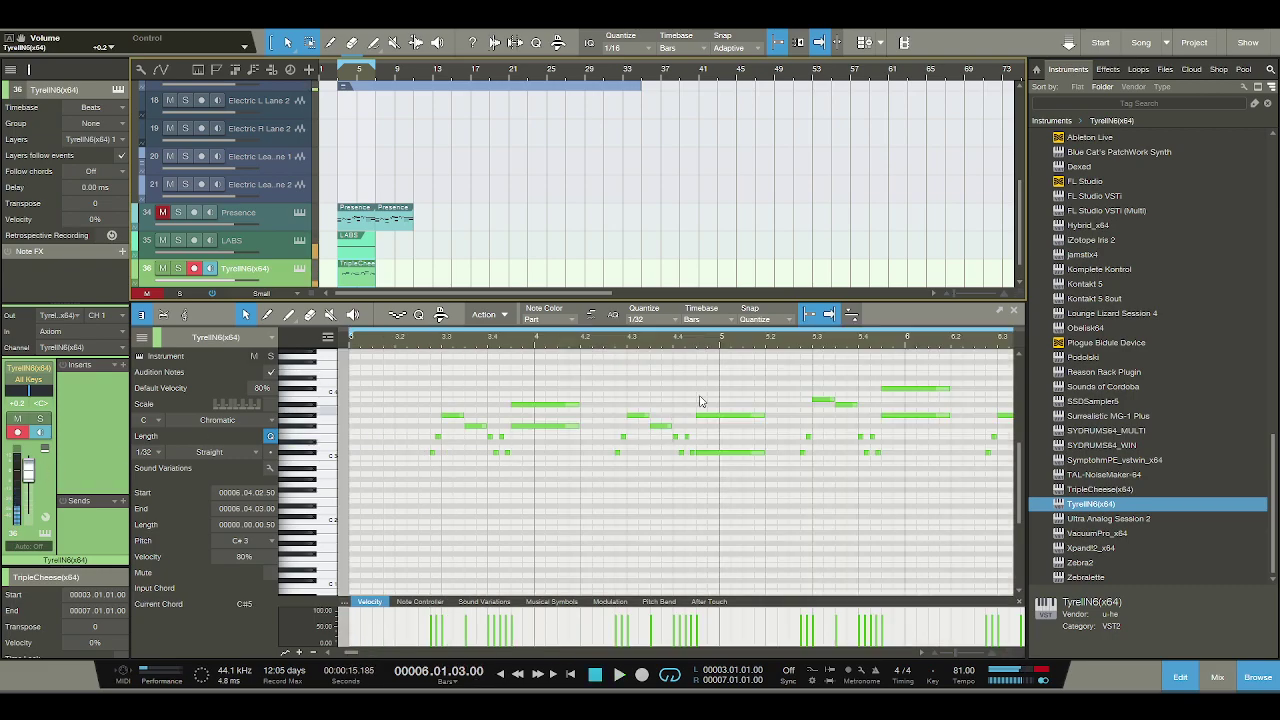
# Fill the end of bar 6 from 6.4.3 with 1/32 notes E3, C#3, E3 and C#3.
pyautogui.hscroll(6, 731, 400)
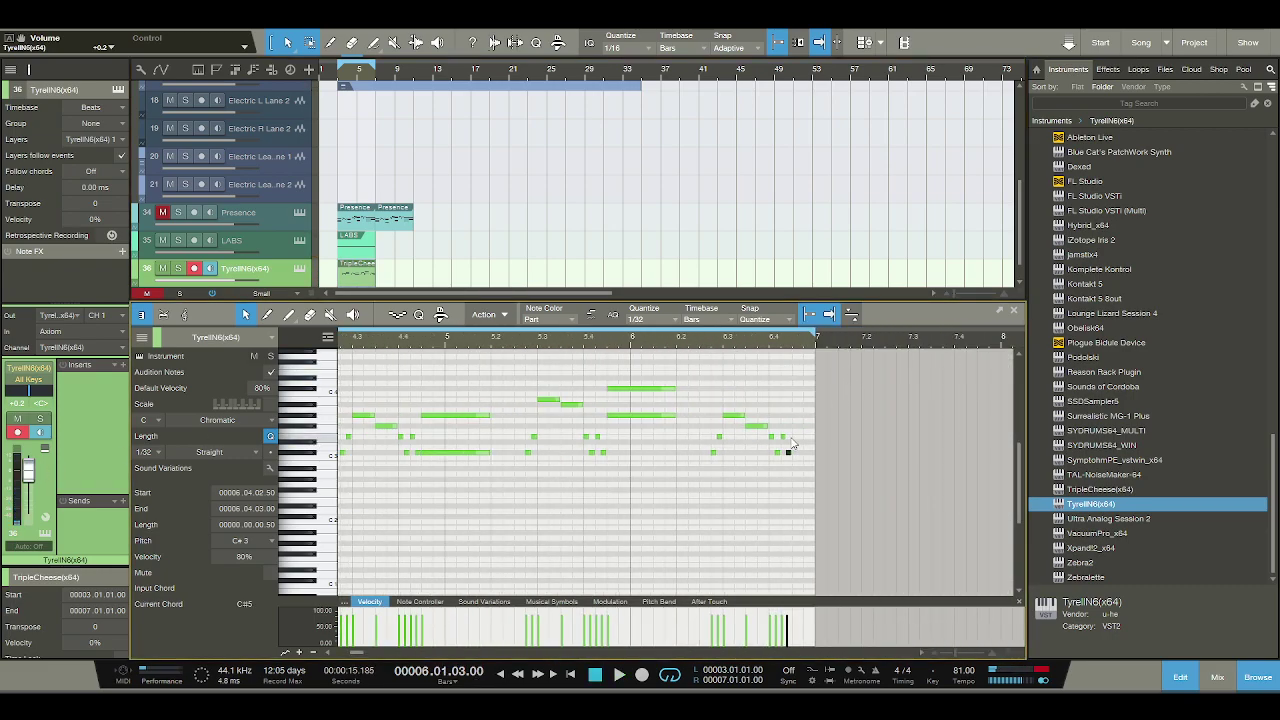
pyautogui.click(797, 438)
pyautogui.click(797, 438)
pyautogui.click(806, 452)
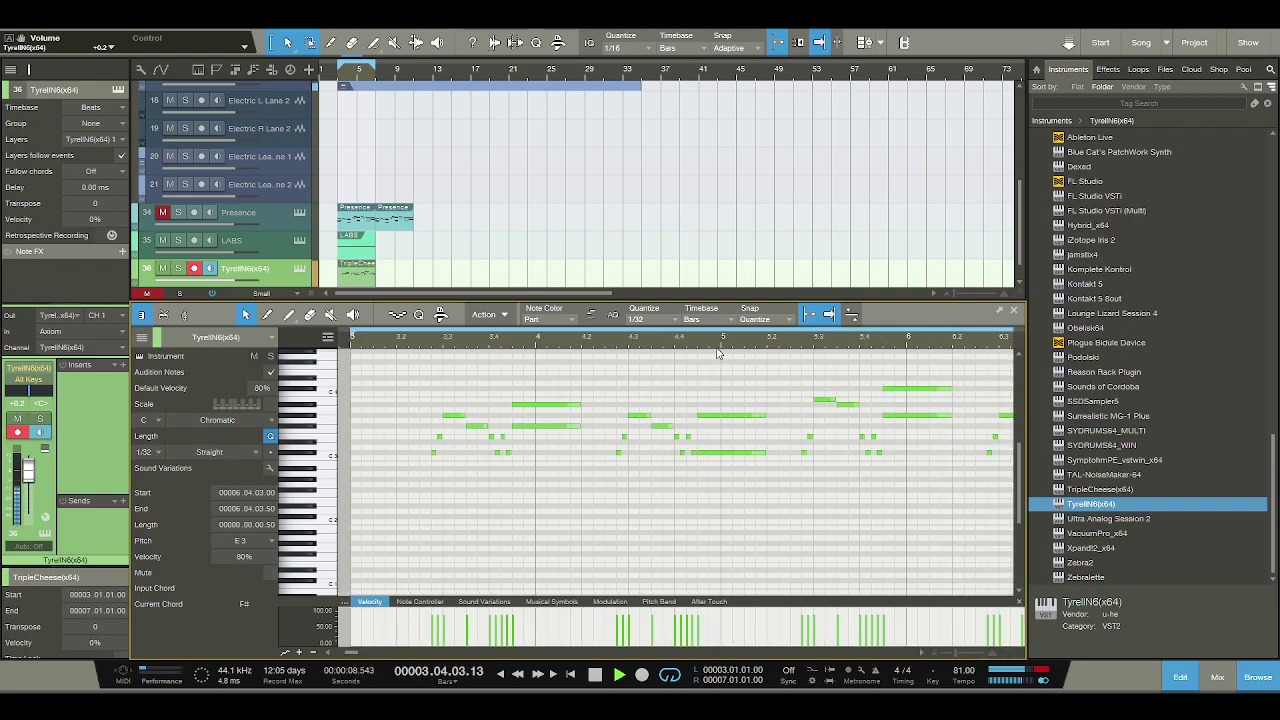
# Mute the LABS track and listen to the TyrellN6 melody without it.
pyautogui.click(162, 241)
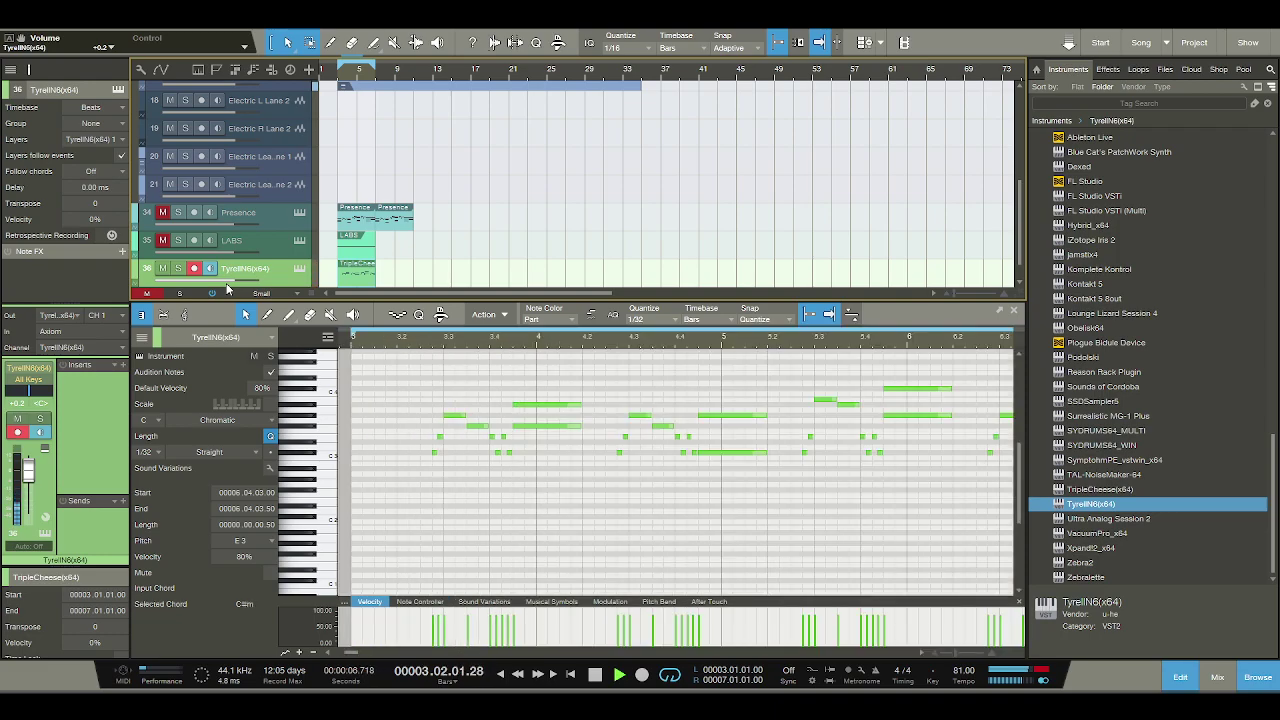
pyautogui.press('space')
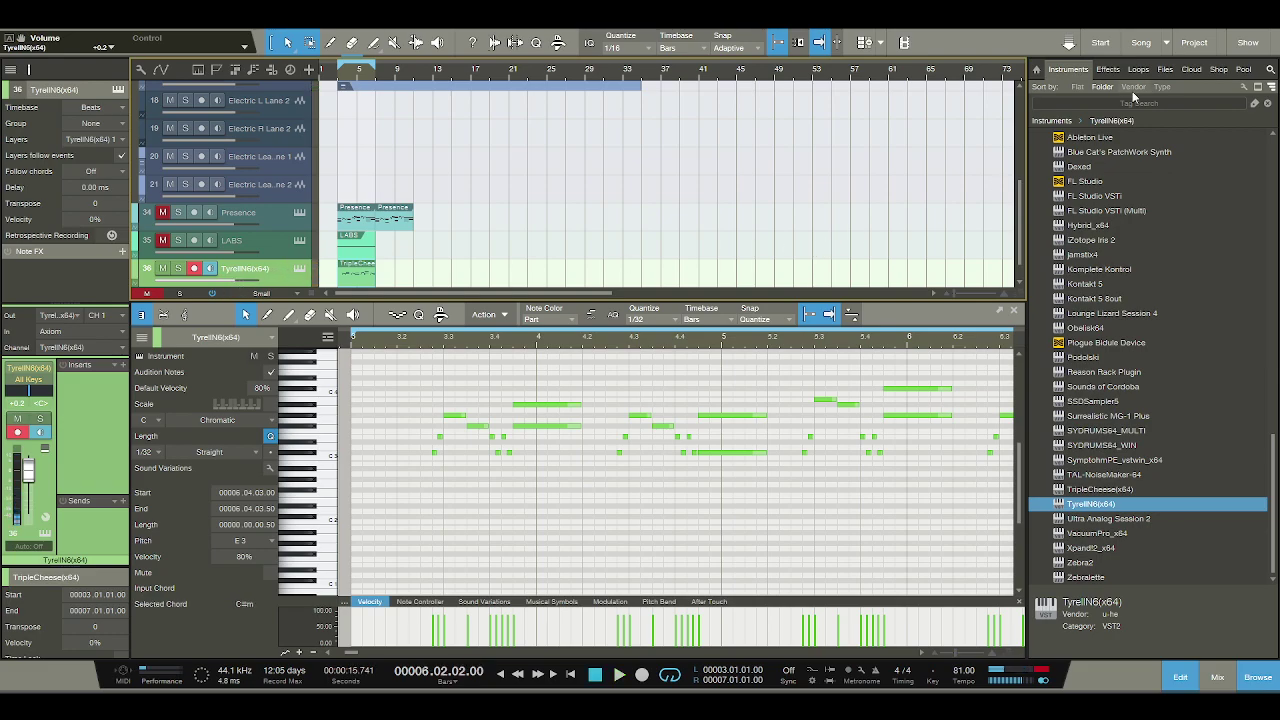
# Search the effects for Replika and insert it on the TyrellN6 track.
pyautogui.click(1108, 70)
pyautogui.click(1268, 70)
pyautogui.write('replik')
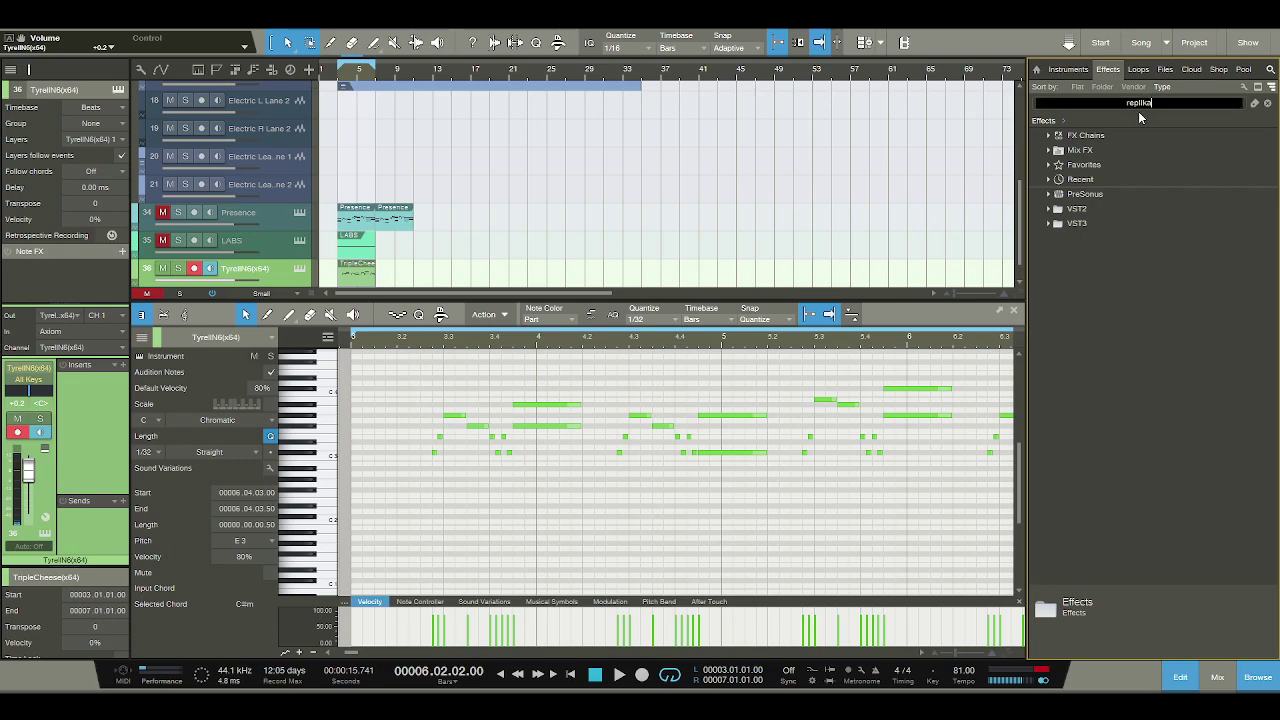
pyautogui.write('a')
pyautogui.moveTo(1075, 157); pyautogui.dragTo(138, 410)
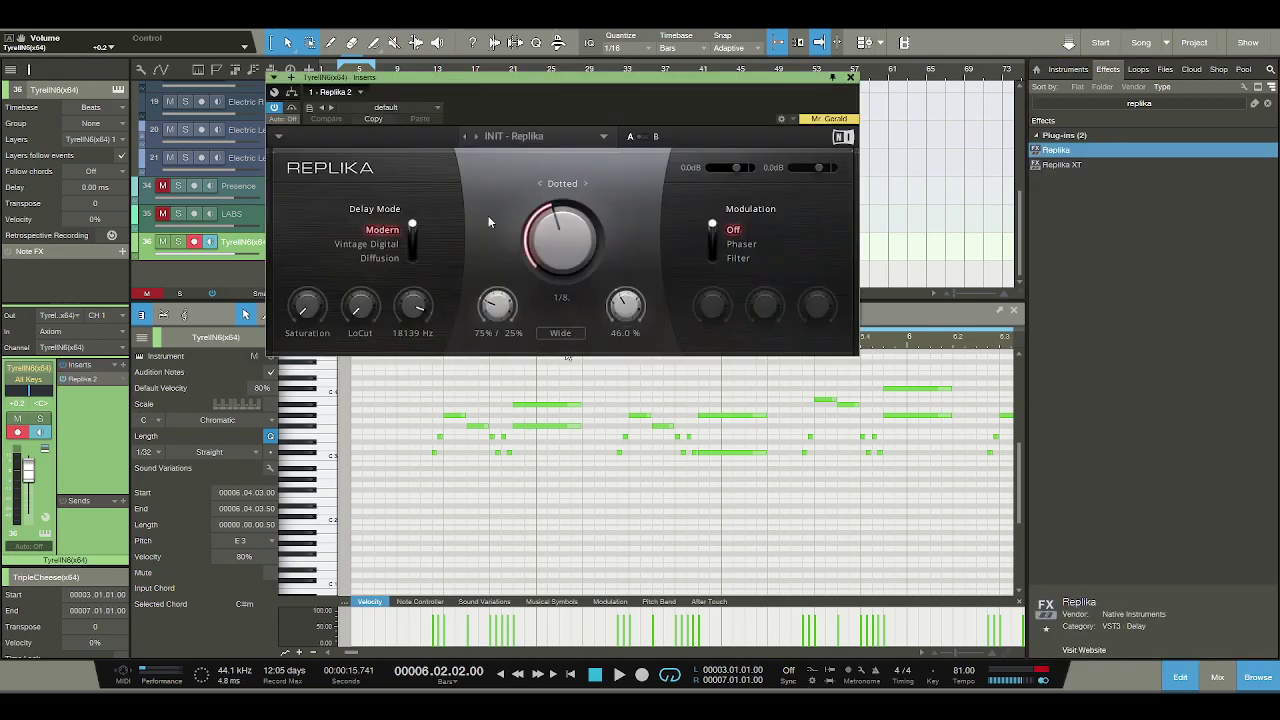
# Set the Replika delay time mode to Straight, adjust its mix and set feedback to about 26% during playback.
pyautogui.click(540, 184)
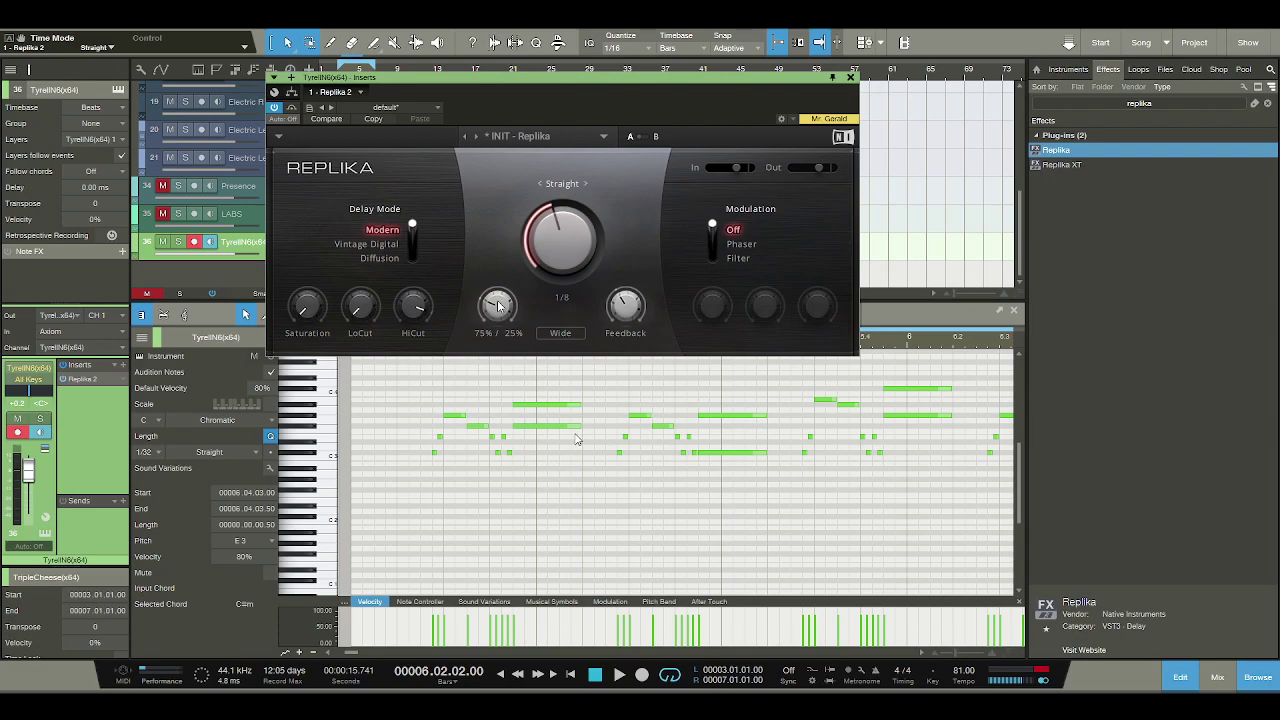
pyautogui.press('space')
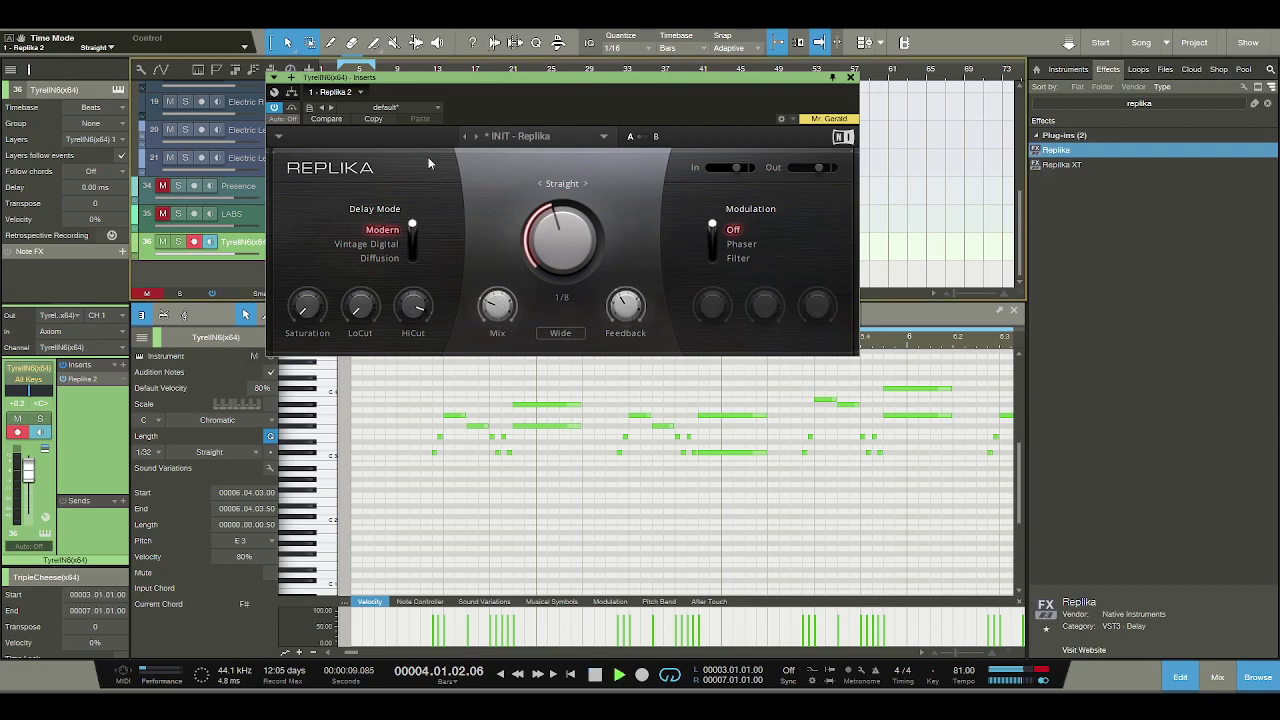
pyautogui.moveTo(625, 305); pyautogui.dragTo(625, 309)
pyautogui.moveTo(495, 308)
pyautogui.moveTo(491, 313); pyautogui.dragTo(491, 304)
pyautogui.moveTo(614, 311)
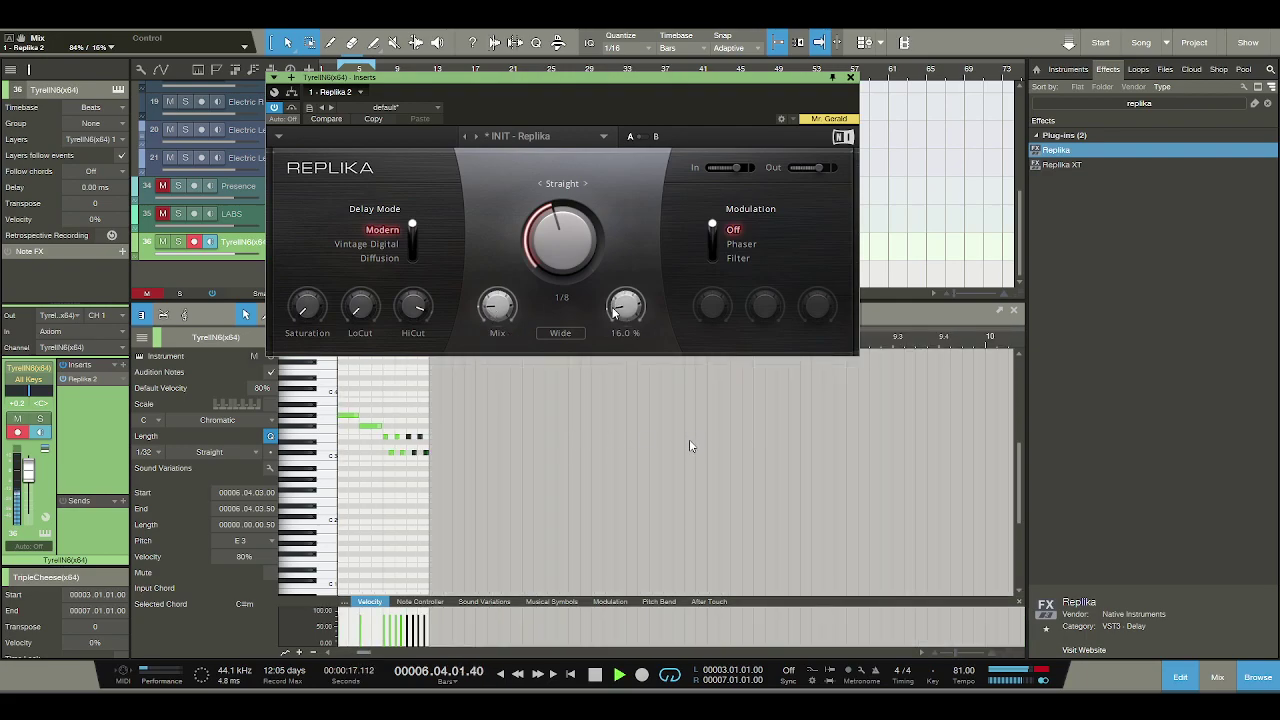
pyautogui.moveTo(497, 306); pyautogui.dragTo(497, 313)
pyautogui.moveTo(612, 316); pyautogui.dragTo(612, 306)
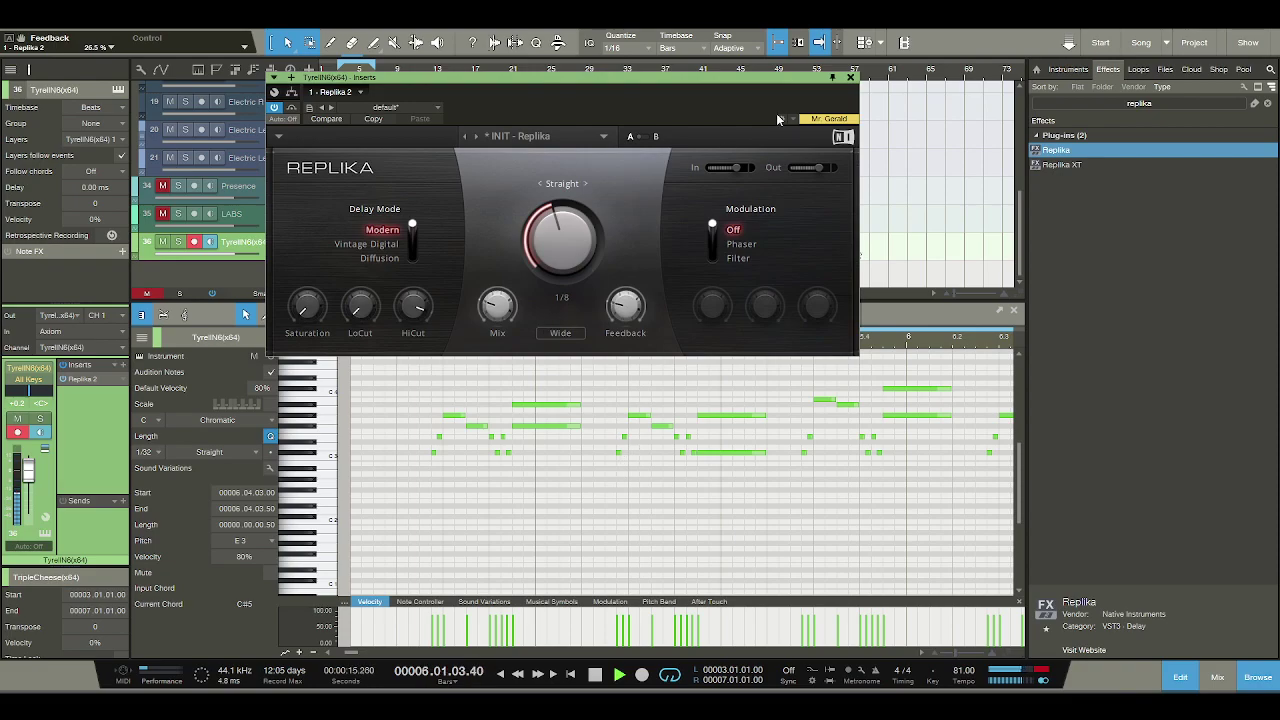
pyautogui.click(849, 78)
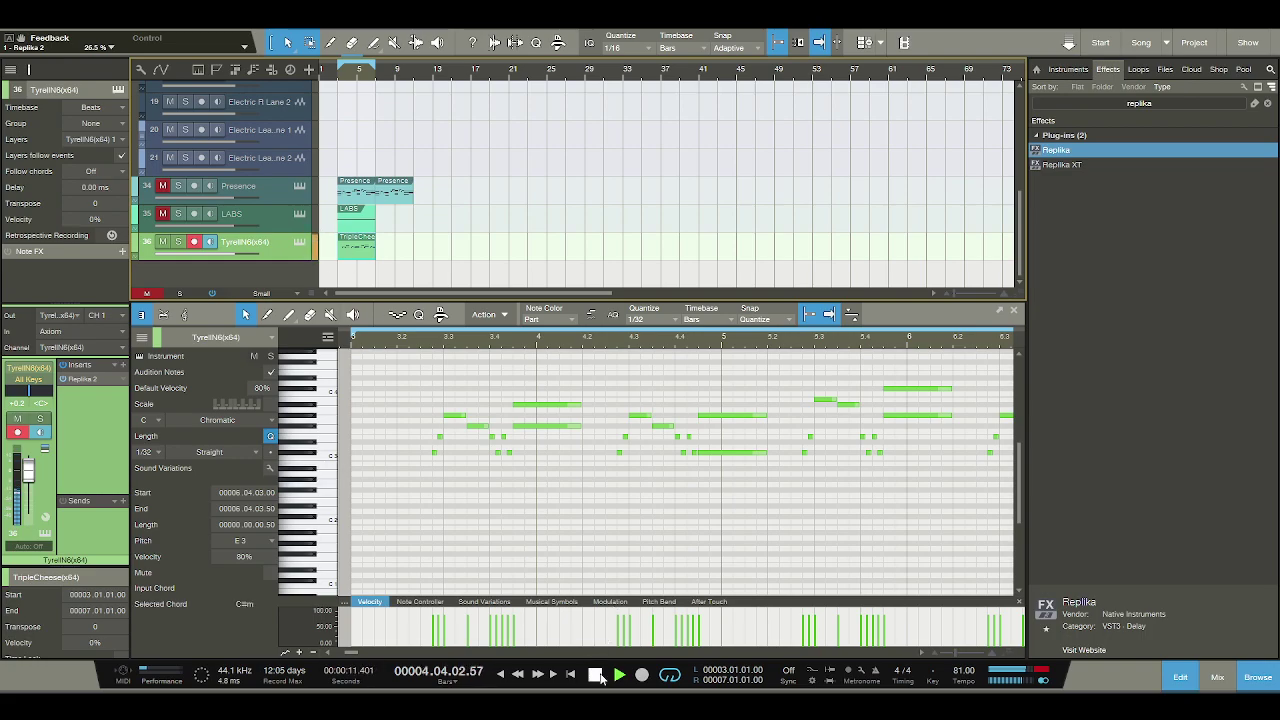
# Stop playback and unmute the Presence and LABS tracks.
pyautogui.click(600, 677)
pyautogui.click(162, 186)
pyautogui.click(162, 213)
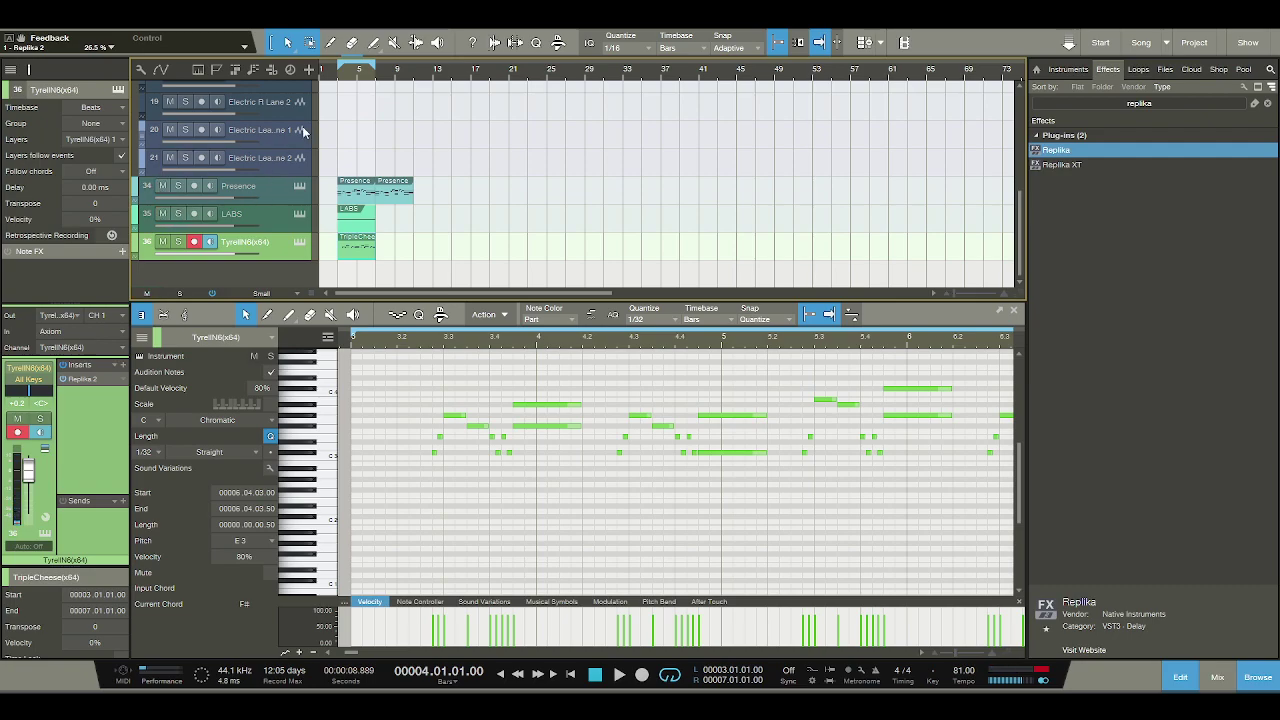
# Lower the Presence track's volume to -3.9 dB during playback and mute the Presence, LABS and TyrellN6(x64) tracks.
pyautogui.press('space')
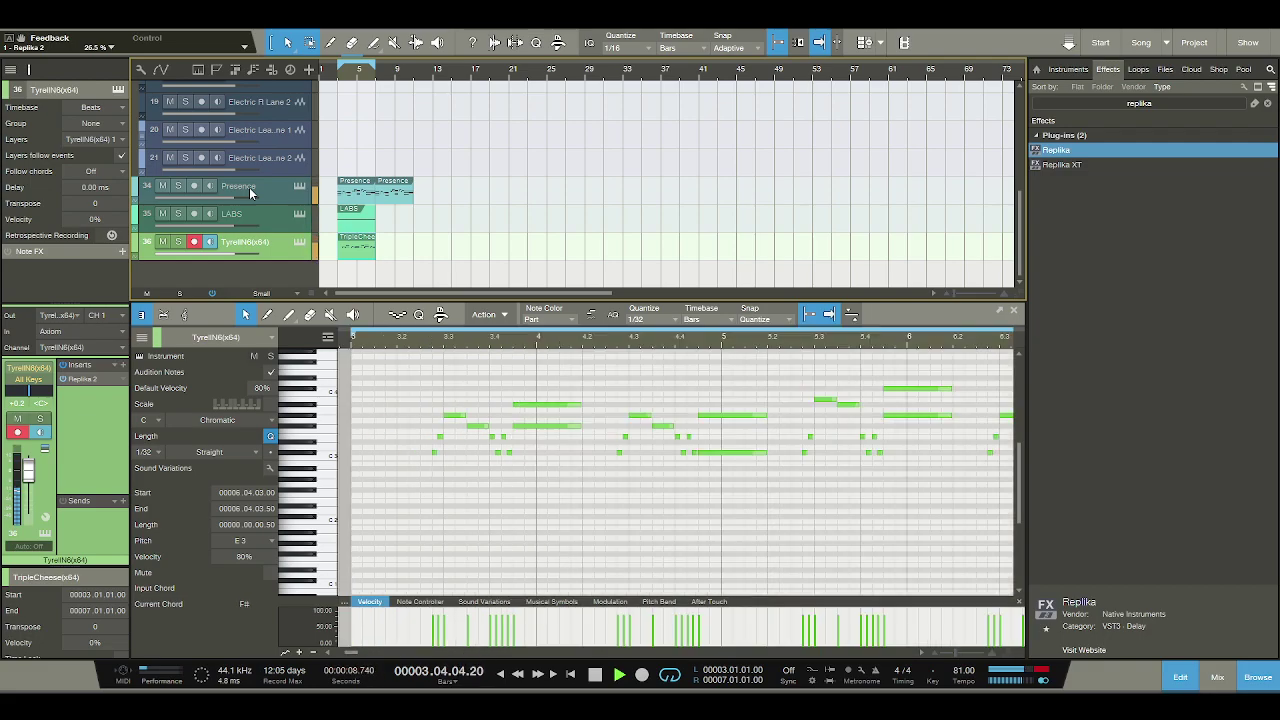
pyautogui.click(264, 192)
pyautogui.moveTo(28, 470); pyautogui.dragTo(28, 490)
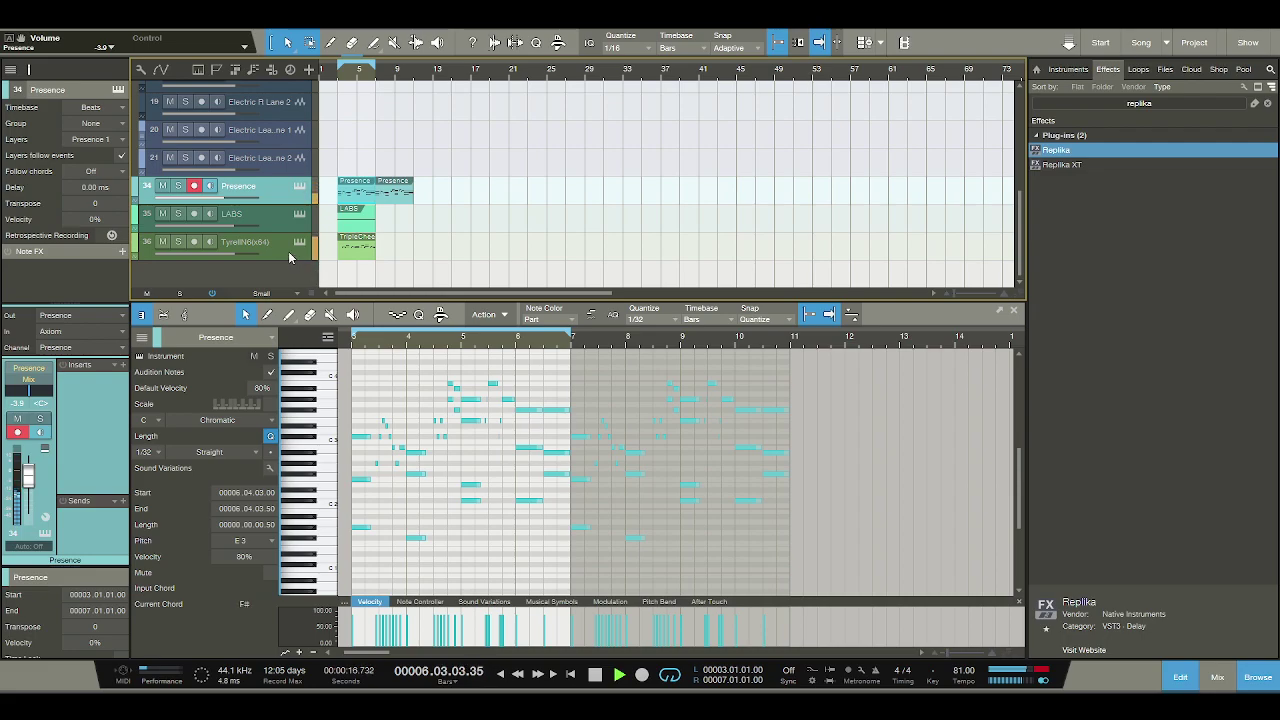
pyautogui.click(594, 675)
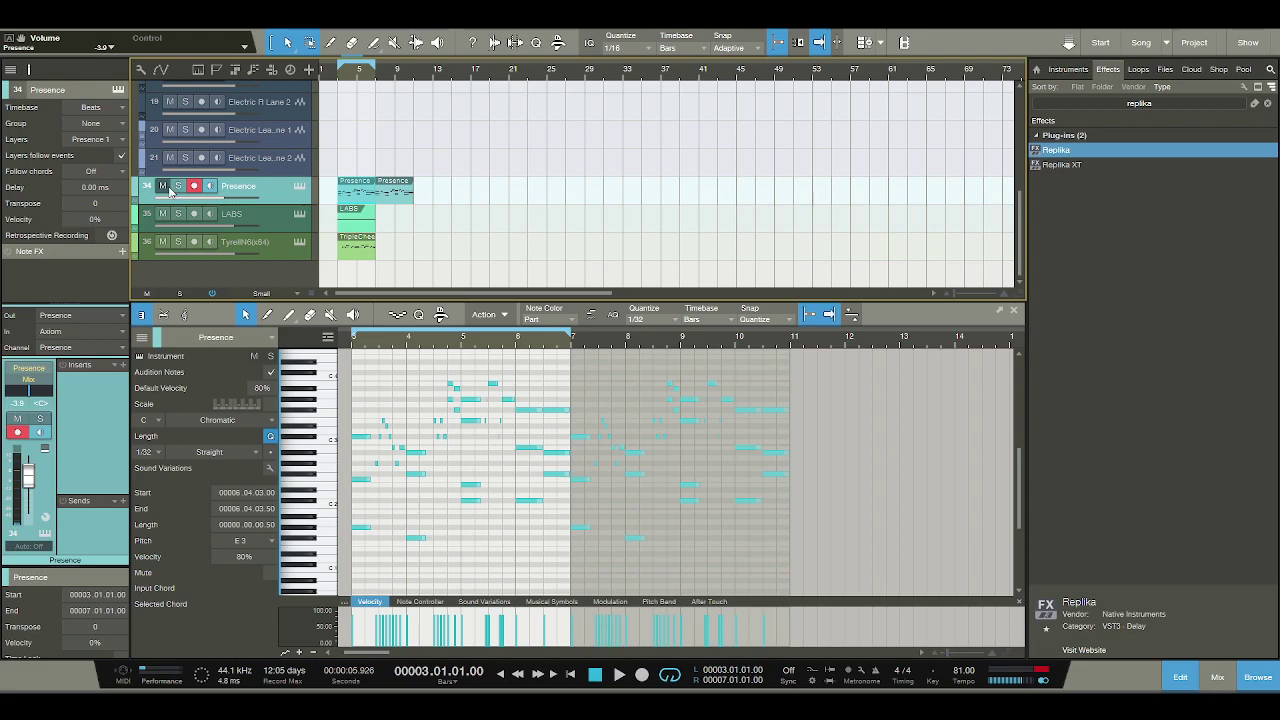
pyautogui.moveTo(169, 189); pyautogui.dragTo(163, 242)
# Clear the effects search and add the PreSonus SampleOne instrument as a new track below TyrellN6(x64), closing its window.
pyautogui.click(1145, 104)
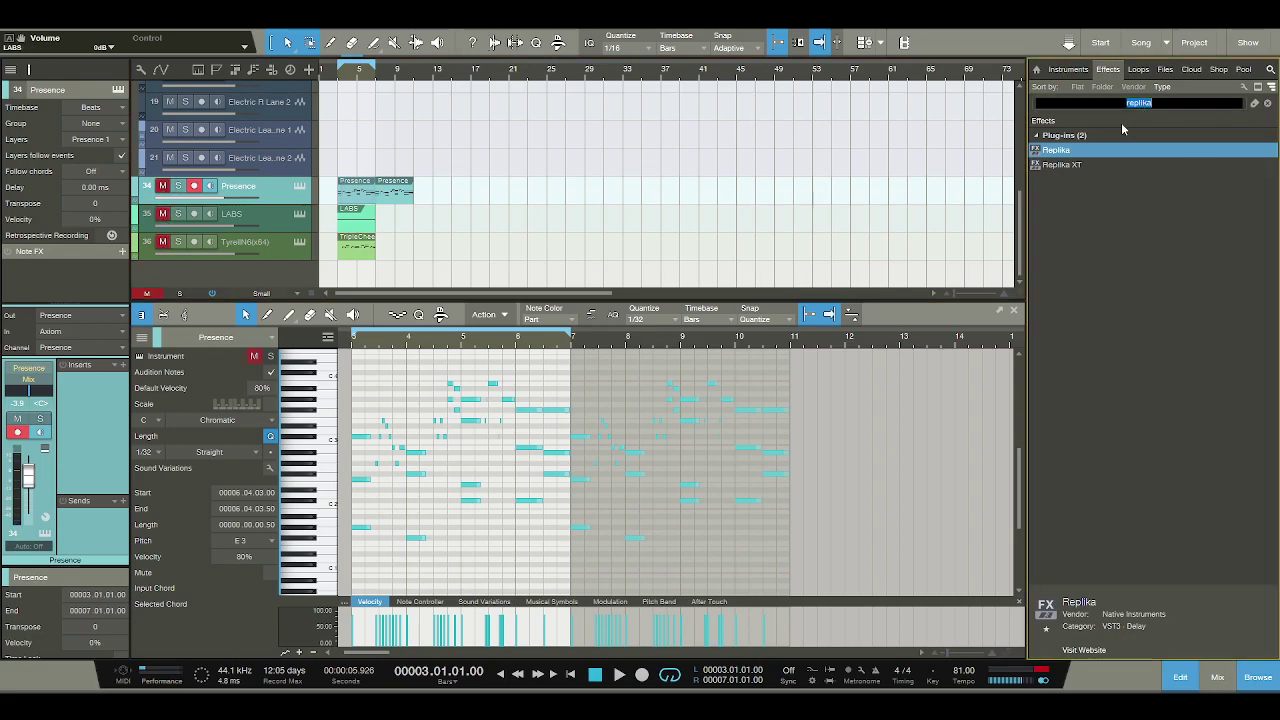
pyautogui.press('BackSpace')
pyautogui.click(1068, 69)
pyautogui.scroll(-3, 1071, 338)
pyautogui.scroll(1, 1071, 338)
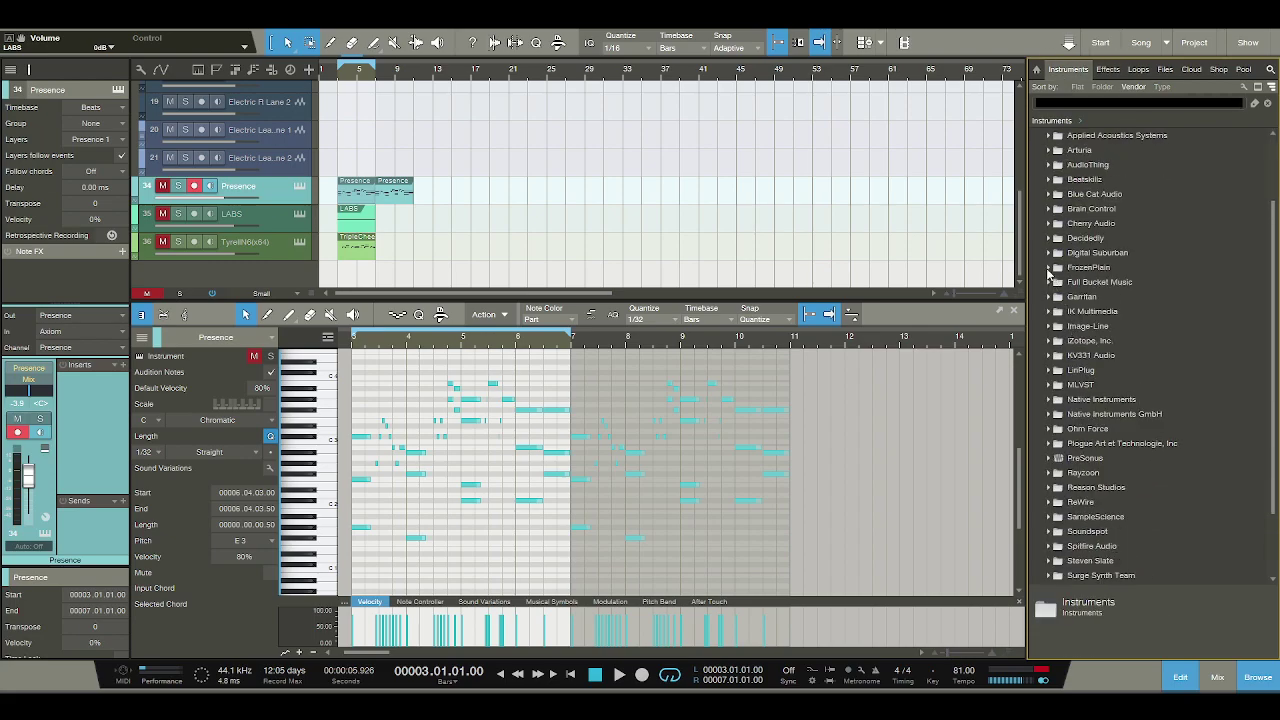
pyautogui.click(1048, 268)
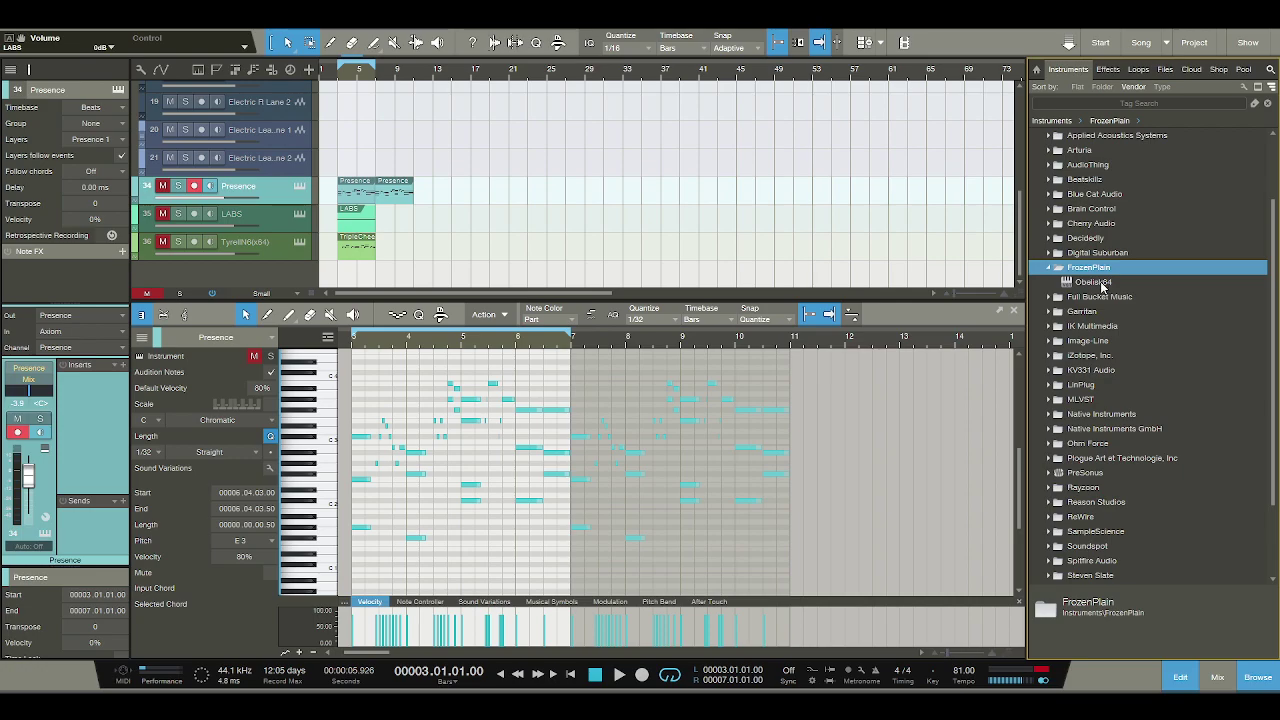
pyautogui.scroll(-3, 1103, 287)
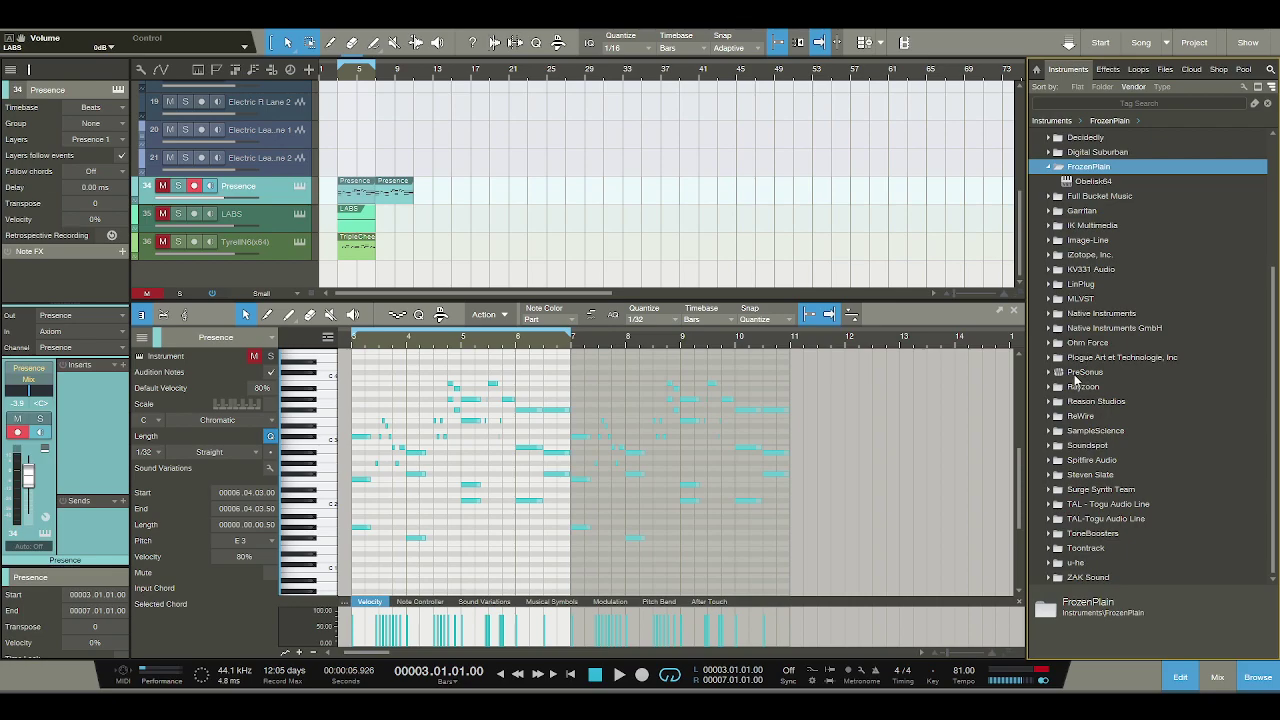
pyautogui.click(1051, 373)
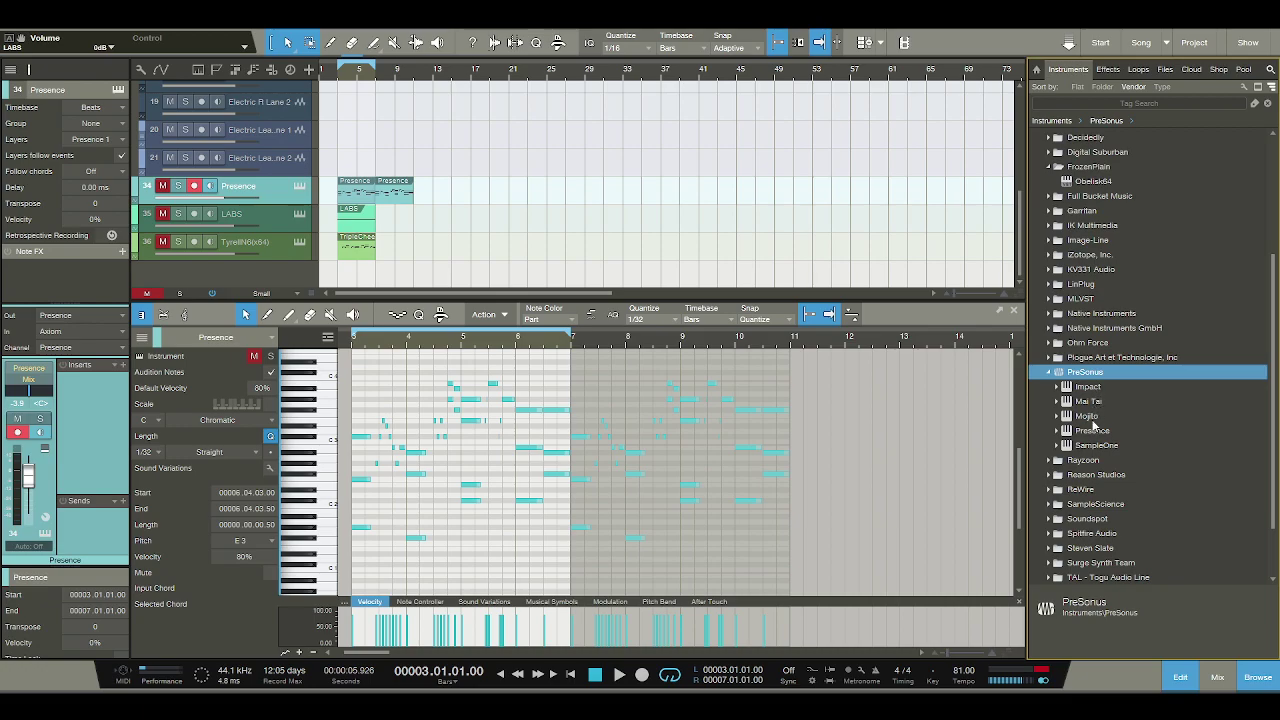
pyautogui.moveTo(1095, 446); pyautogui.dragTo(420, 272)
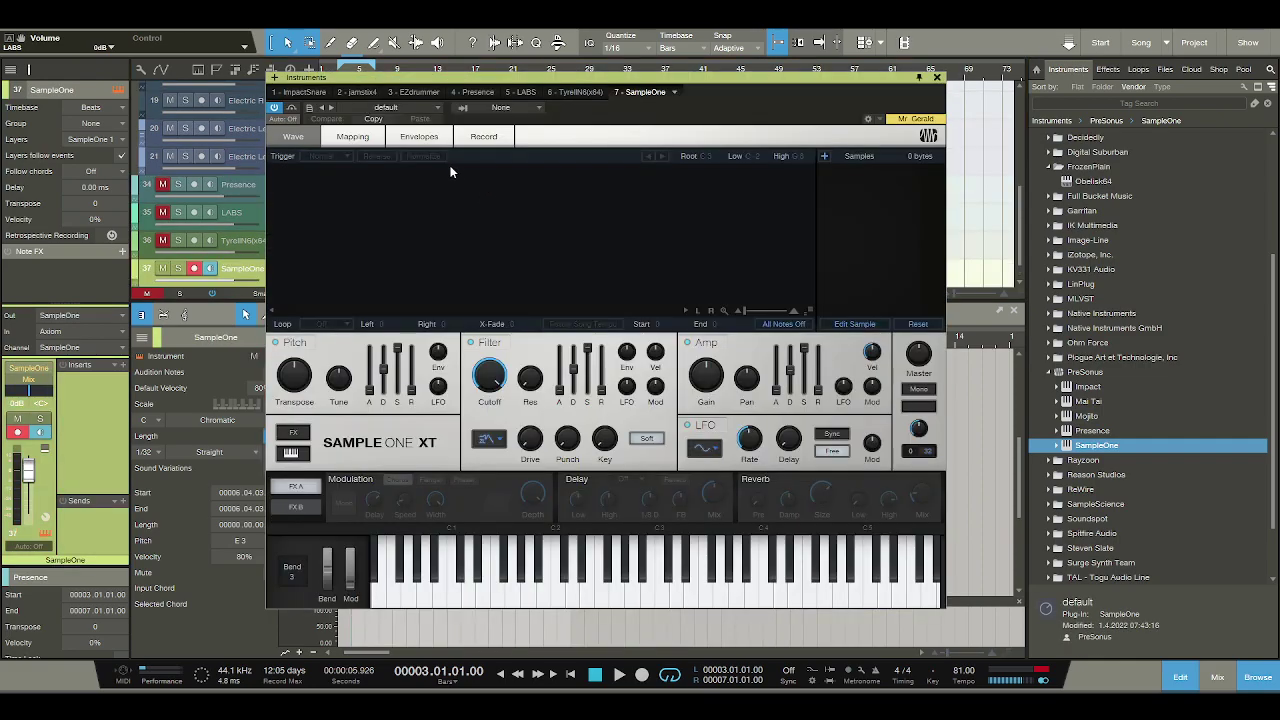
pyautogui.click(937, 80)
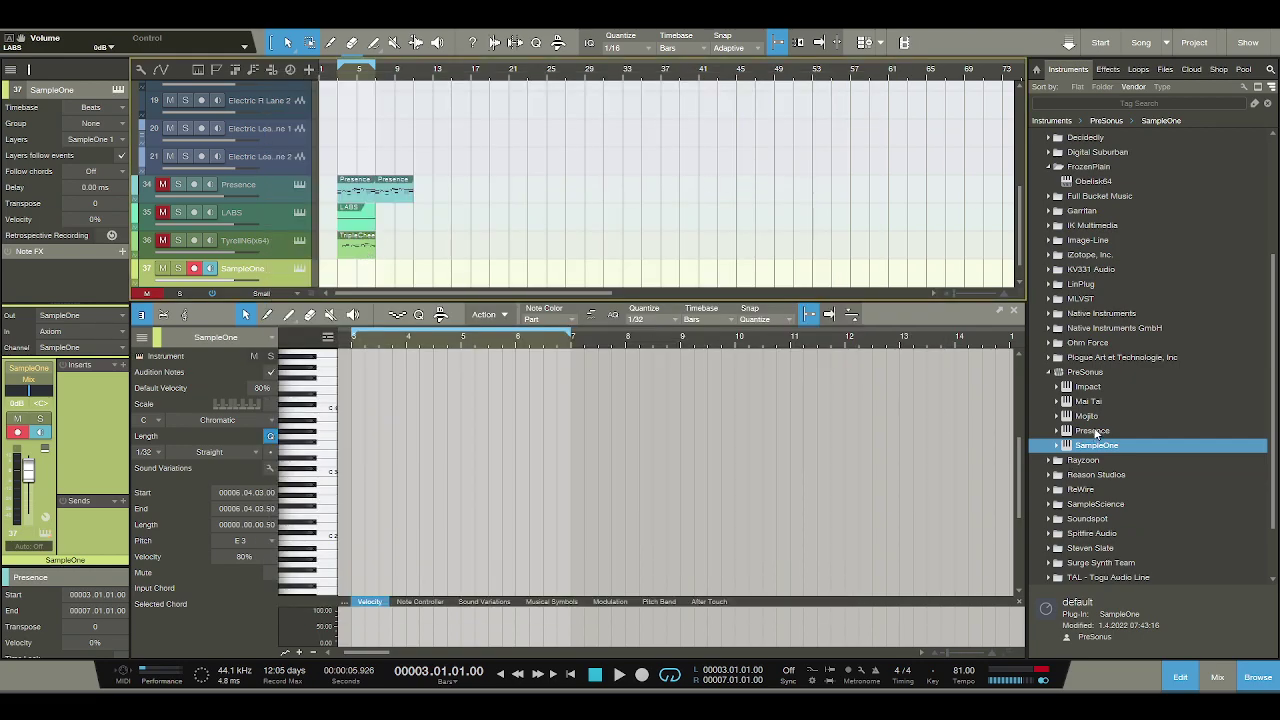
# Load the PreSonus Mai Tai synth on track 37 with the Lead - Patina Pulse preset and close its window.
pyautogui.doubleClick(1094, 403)
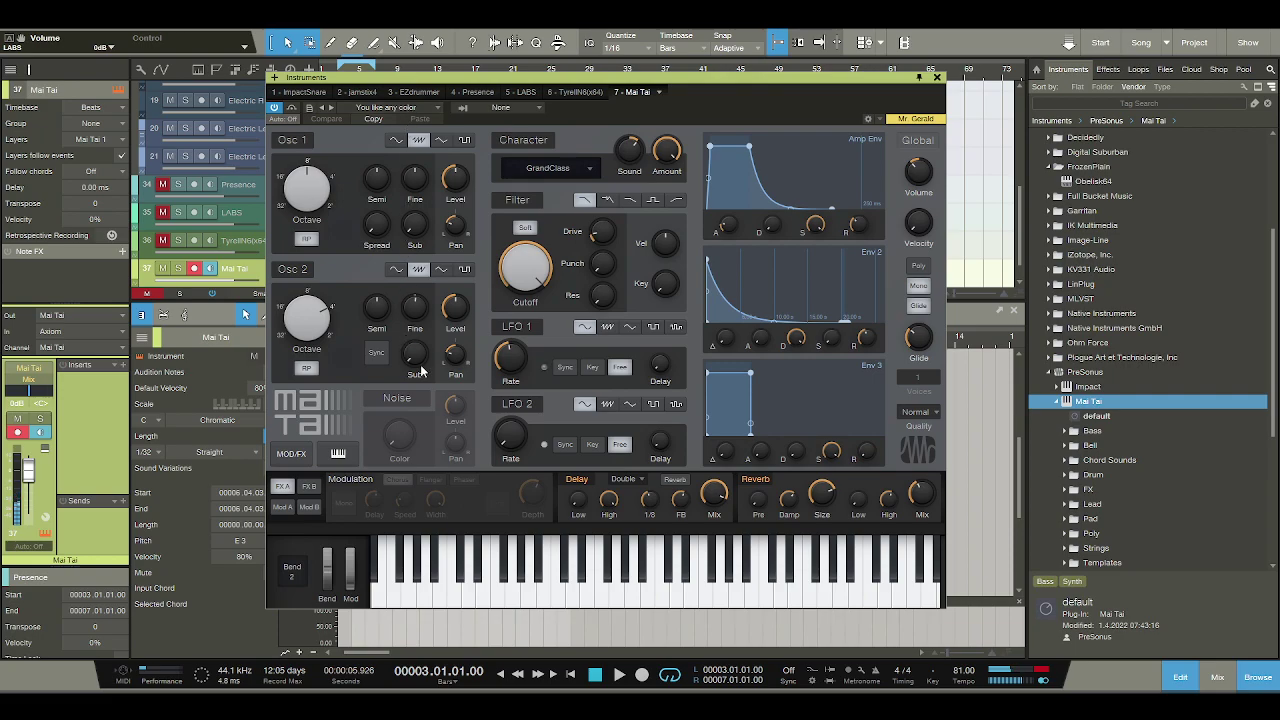
pyautogui.moveTo(548, 592); pyautogui.dragTo(589, 592)
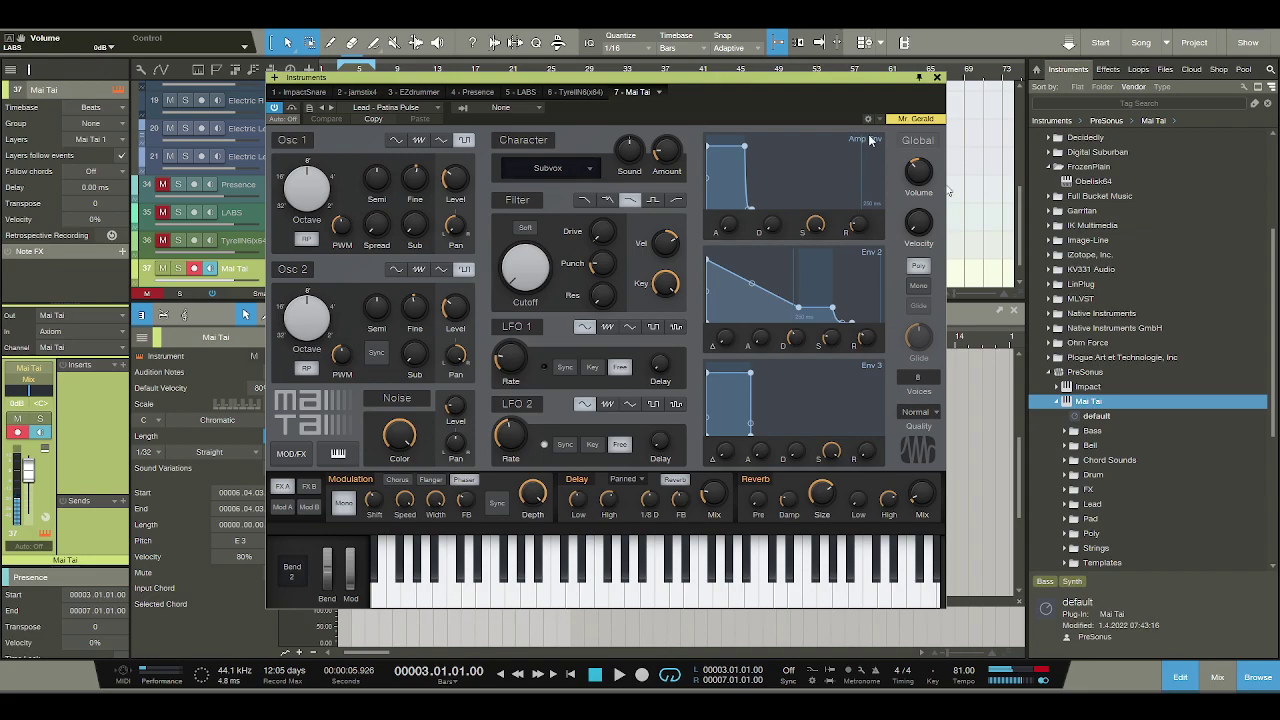
pyautogui.press('Escape')
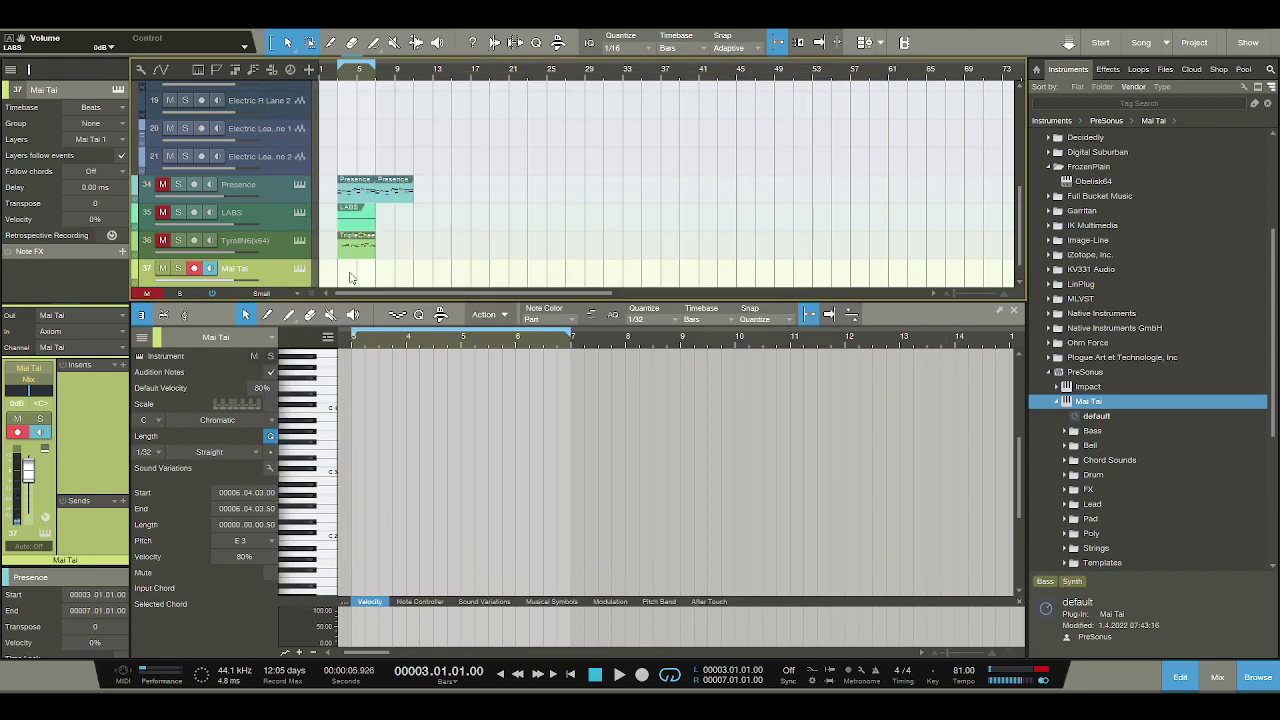
# Create an empty instrument part from bar 3 to bar 7 on the Mai Tai track and play the loop.
pyautogui.doubleClick(352, 278)
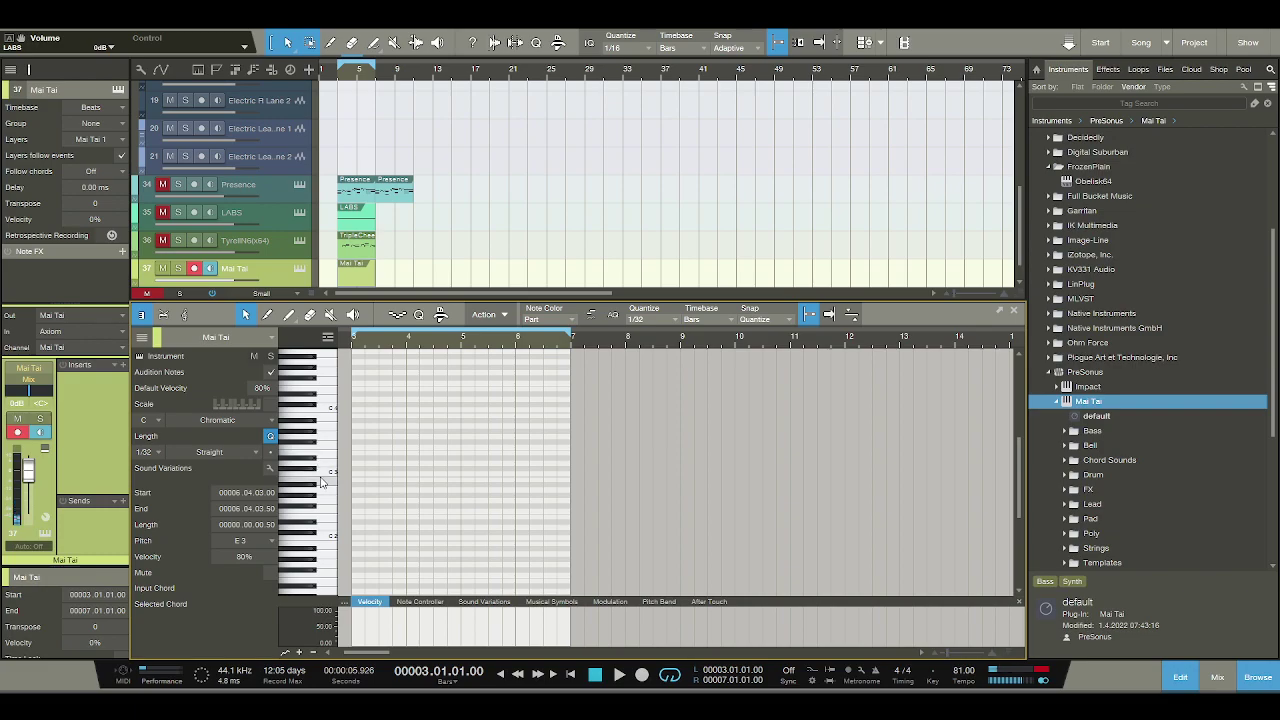
pyautogui.click(620, 676)
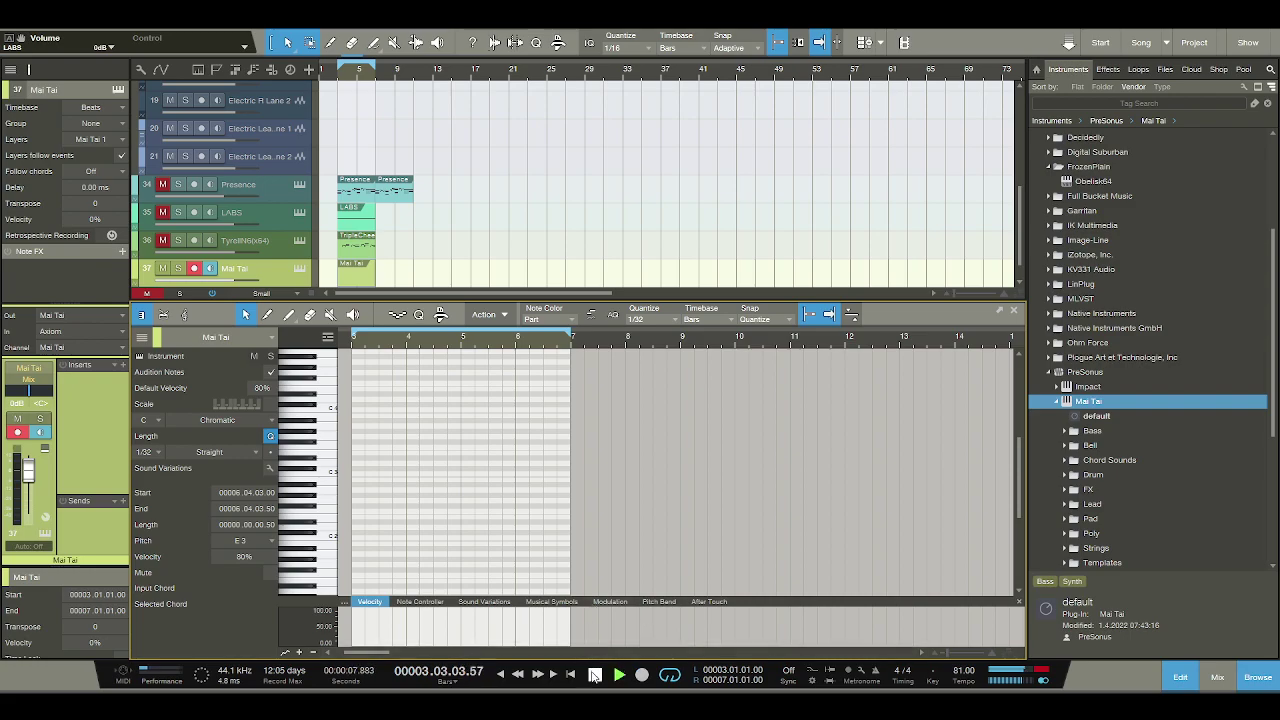
pyautogui.click(594, 676)
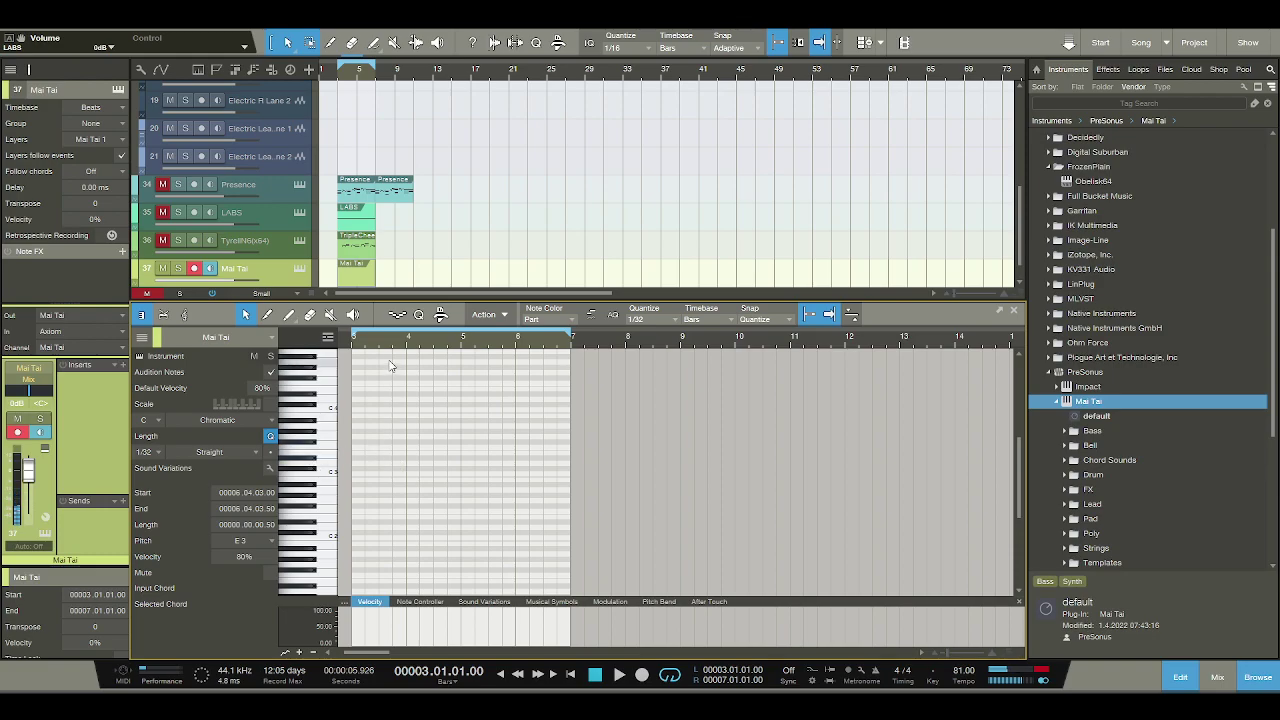
pyautogui.scroll(3, 395, 350)
pyautogui.press('space')
pyautogui.press('space')
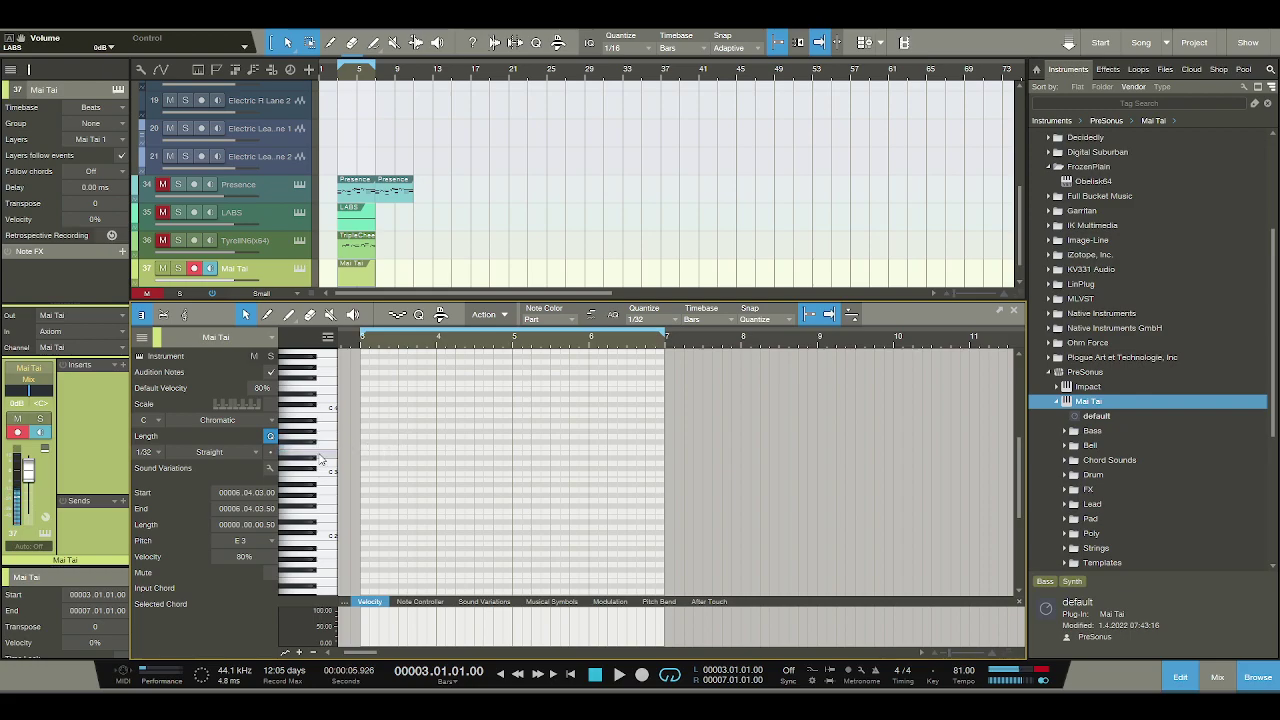
pyautogui.press('space')
pyautogui.press('space')
# Add two short E3 notes to the Mai Tai part, starting at 3.3.1 and 3.3.4.
pyautogui.click(399, 447)
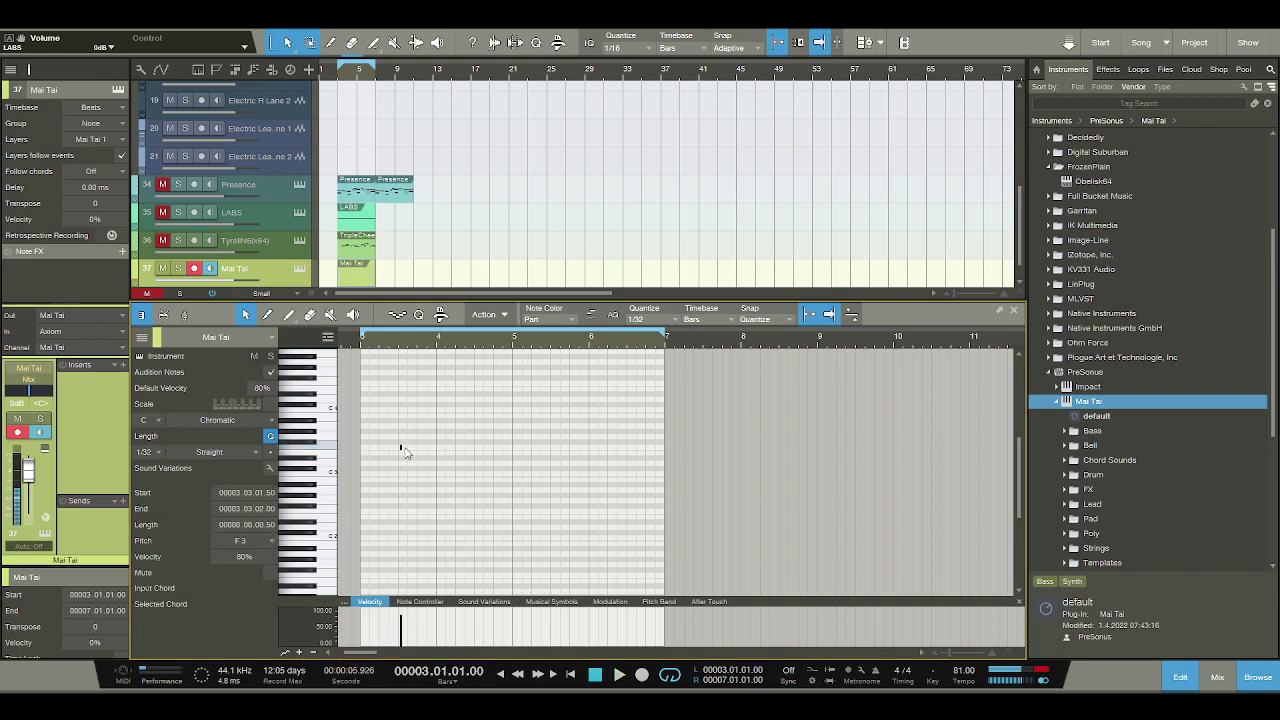
pyautogui.scroll(2, 406, 354)
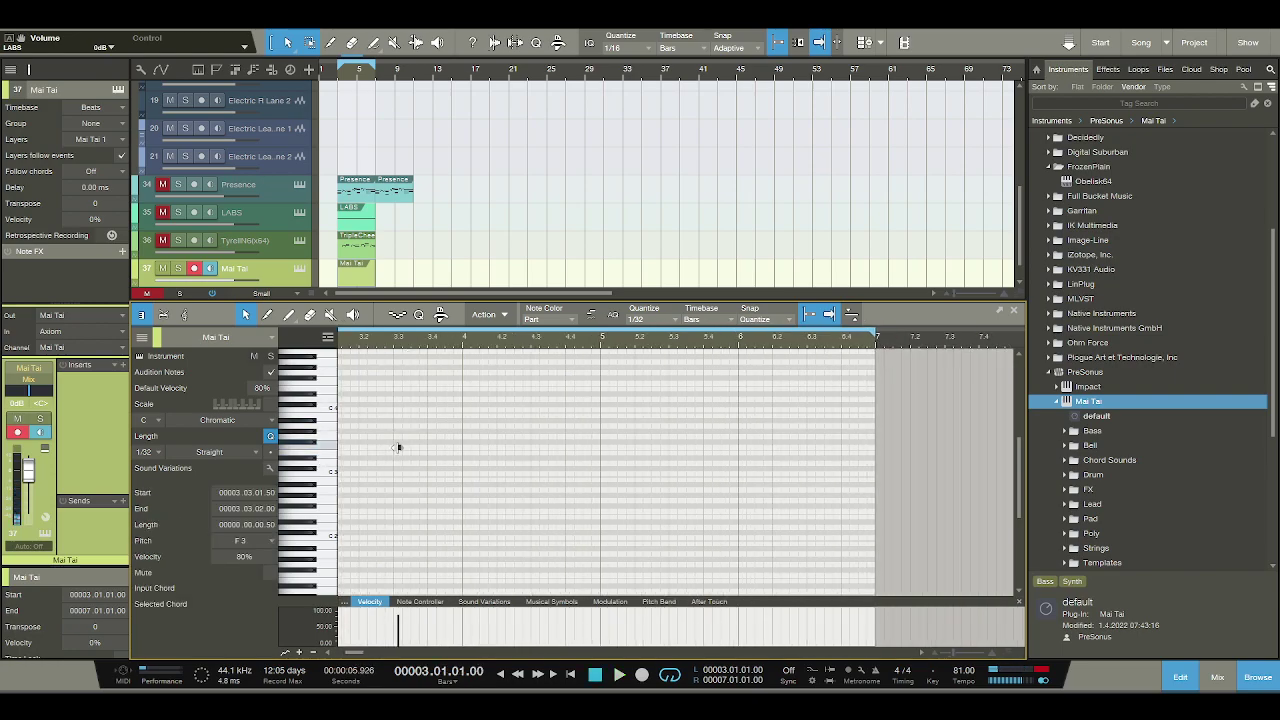
pyautogui.moveTo(399, 450); pyautogui.dragTo(400, 452)
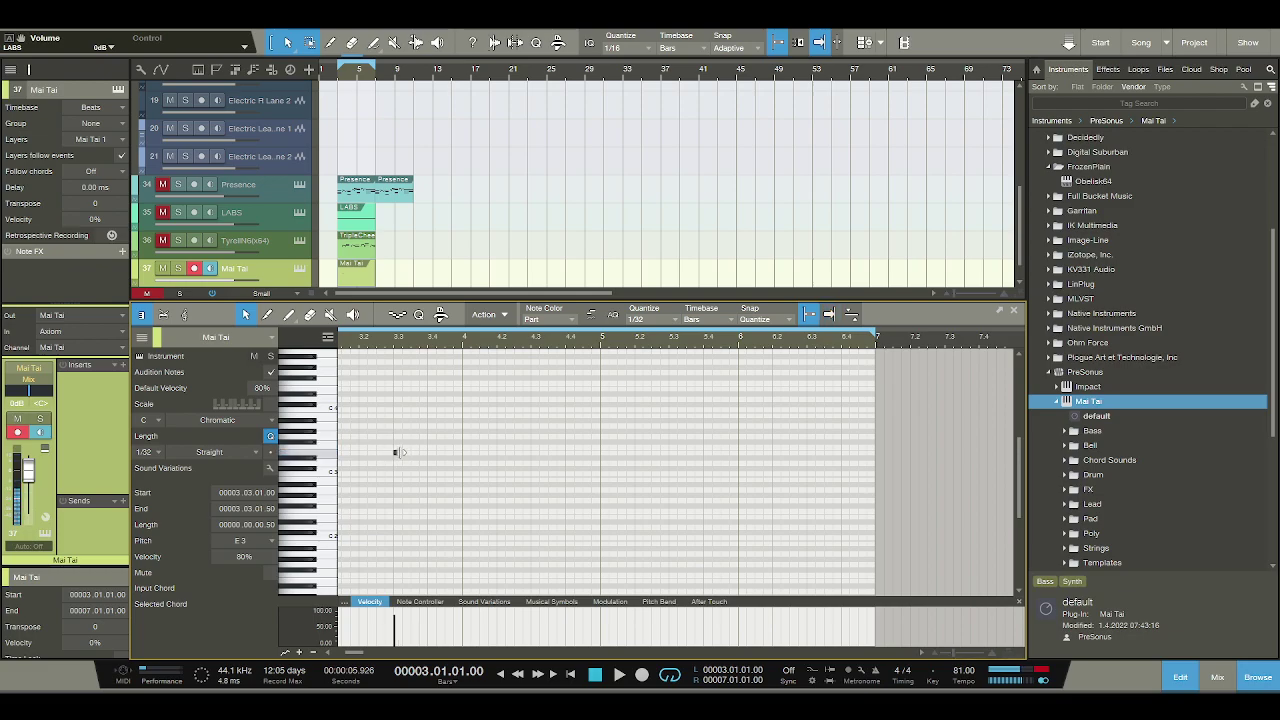
pyautogui.click(425, 454)
pyautogui.moveTo(423, 454); pyautogui.dragTo(455, 453)
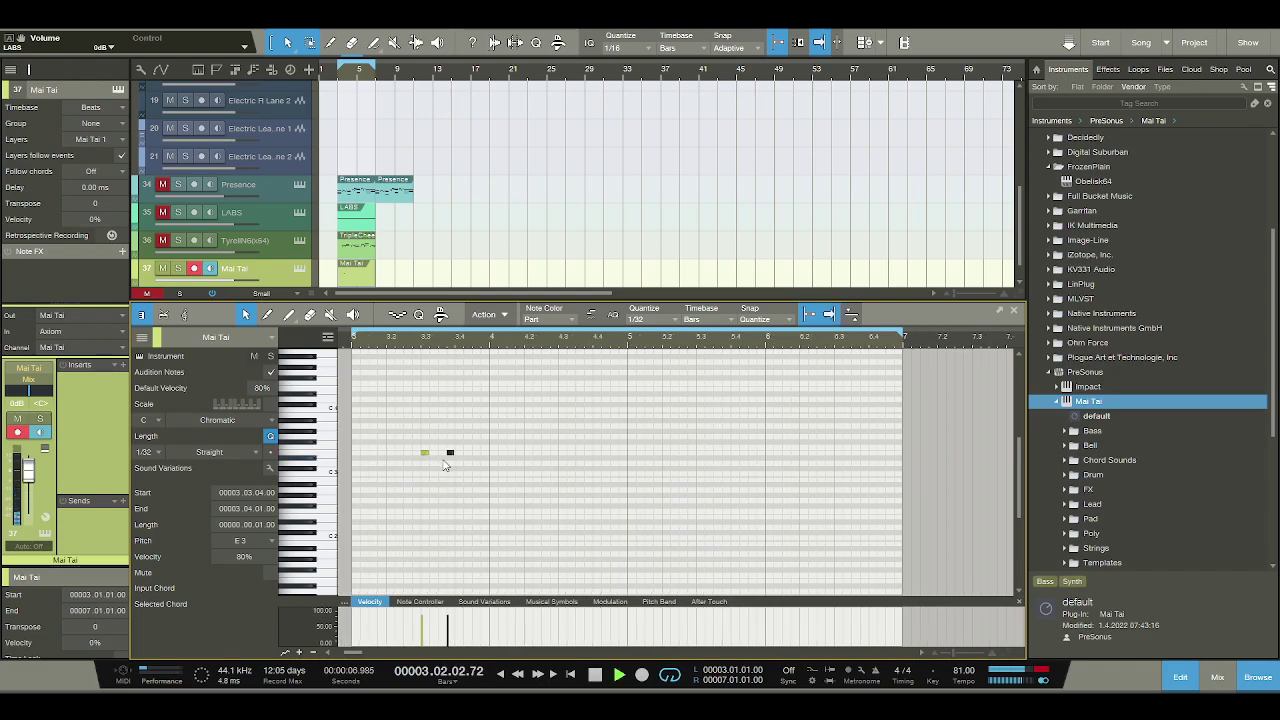
pyautogui.press('space')
# Add a short C#3 note after the two E3 notes and move it to start at 3.4.3 while auditioning the loop.
pyautogui.click(455, 472)
pyautogui.click(456, 469)
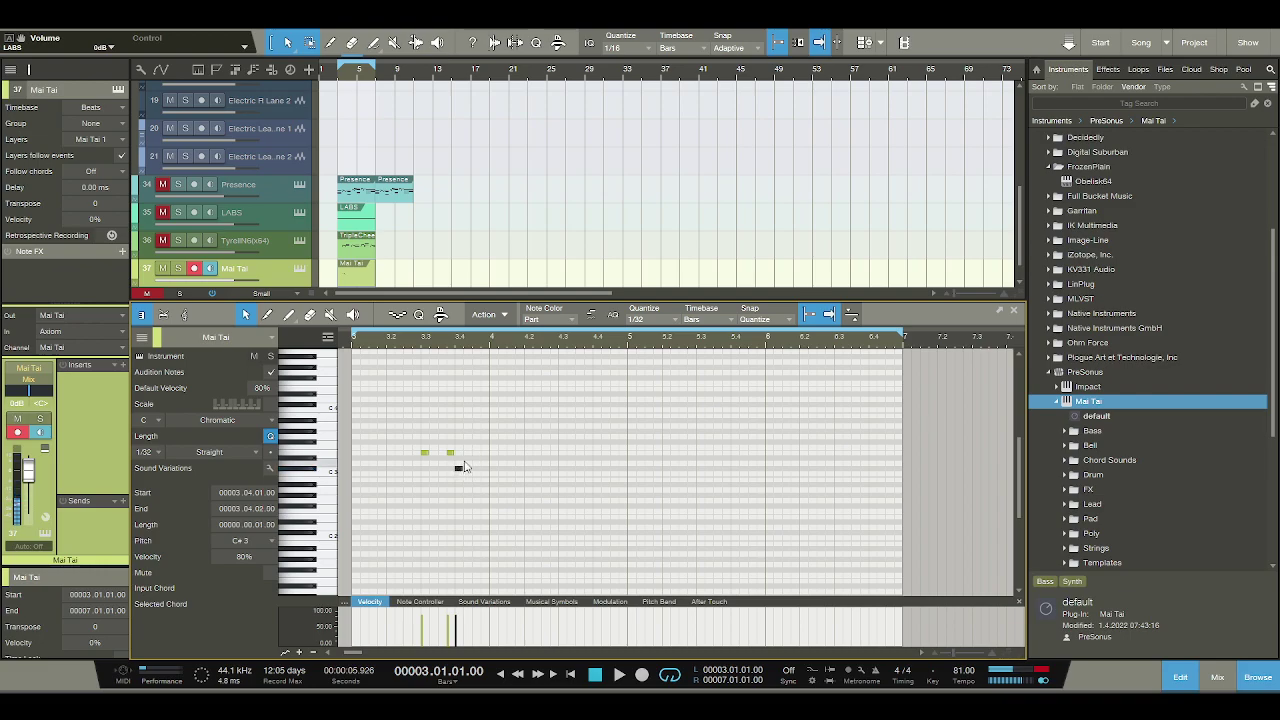
pyautogui.press('space')
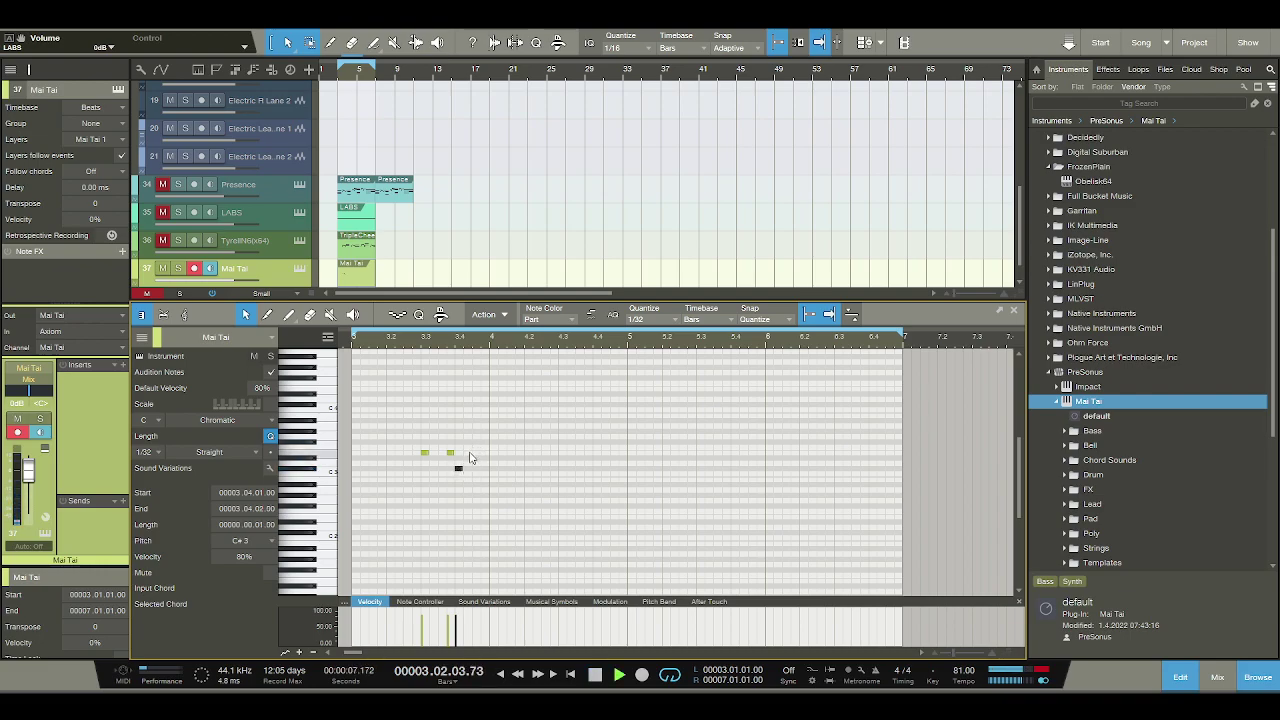
pyautogui.press('space')
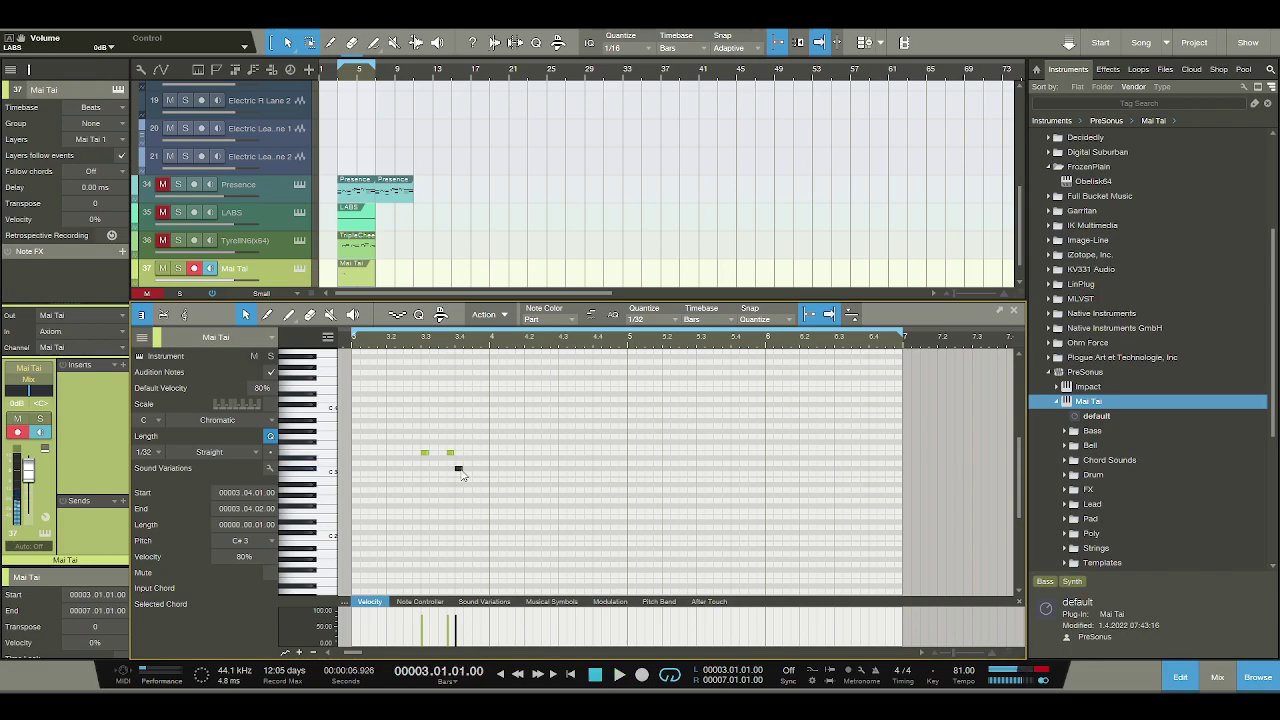
pyautogui.press('space')
pyautogui.moveTo(478, 476); pyautogui.dragTo(477, 472)
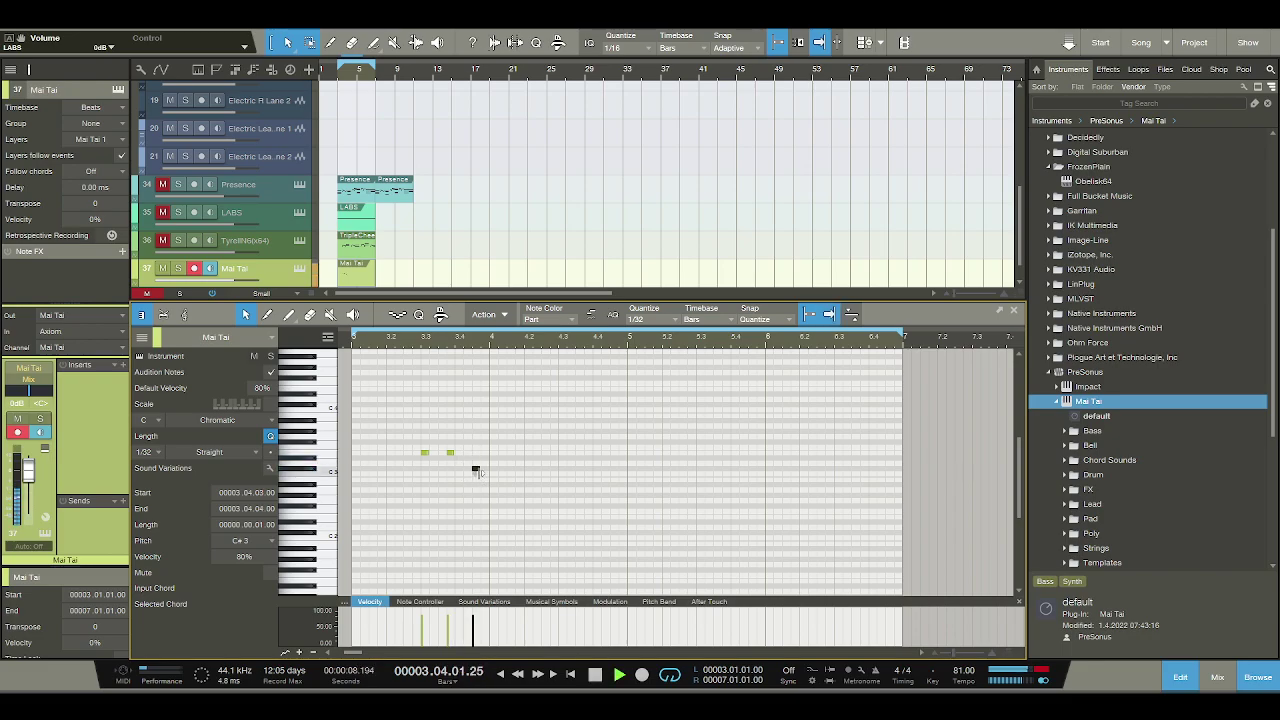
pyautogui.press('space')
# Set the editor's quantize to 1/16, place a short G#3 note starting at 4.1.1 and audition the phrase.
pyautogui.doubleClick(497, 442)
pyautogui.moveTo(503, 447); pyautogui.dragTo(506, 432)
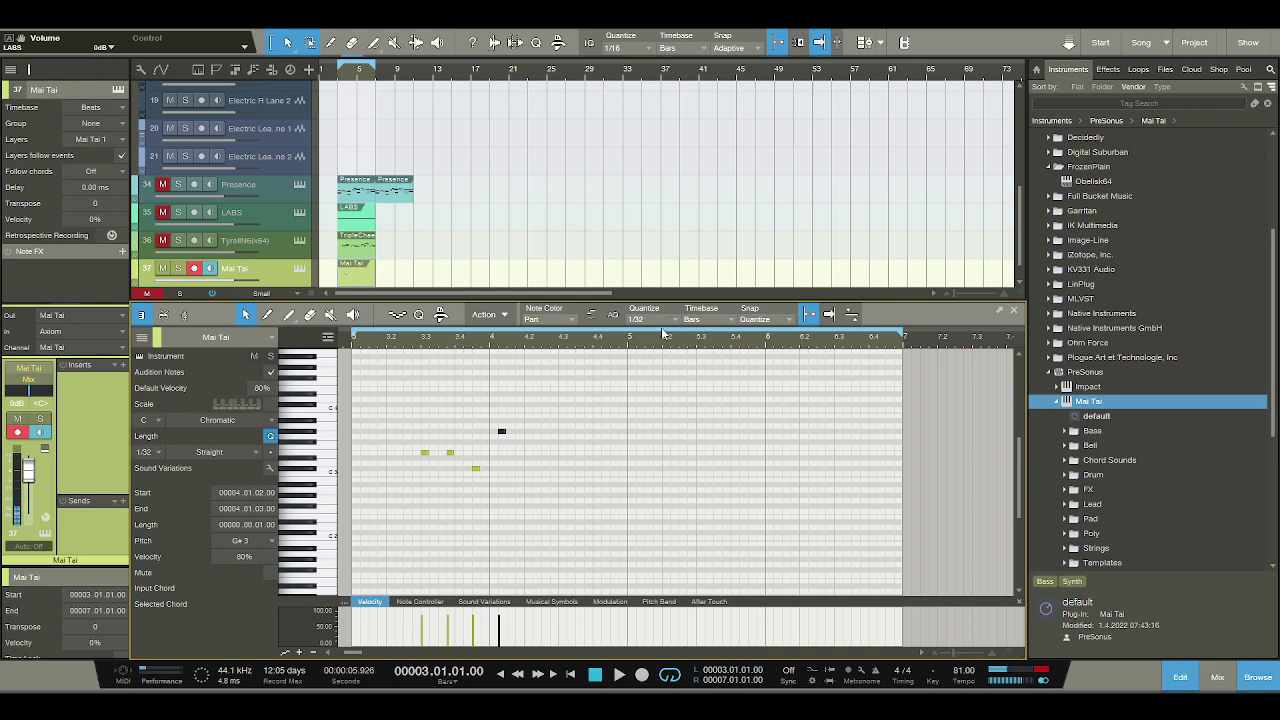
pyautogui.press('space')
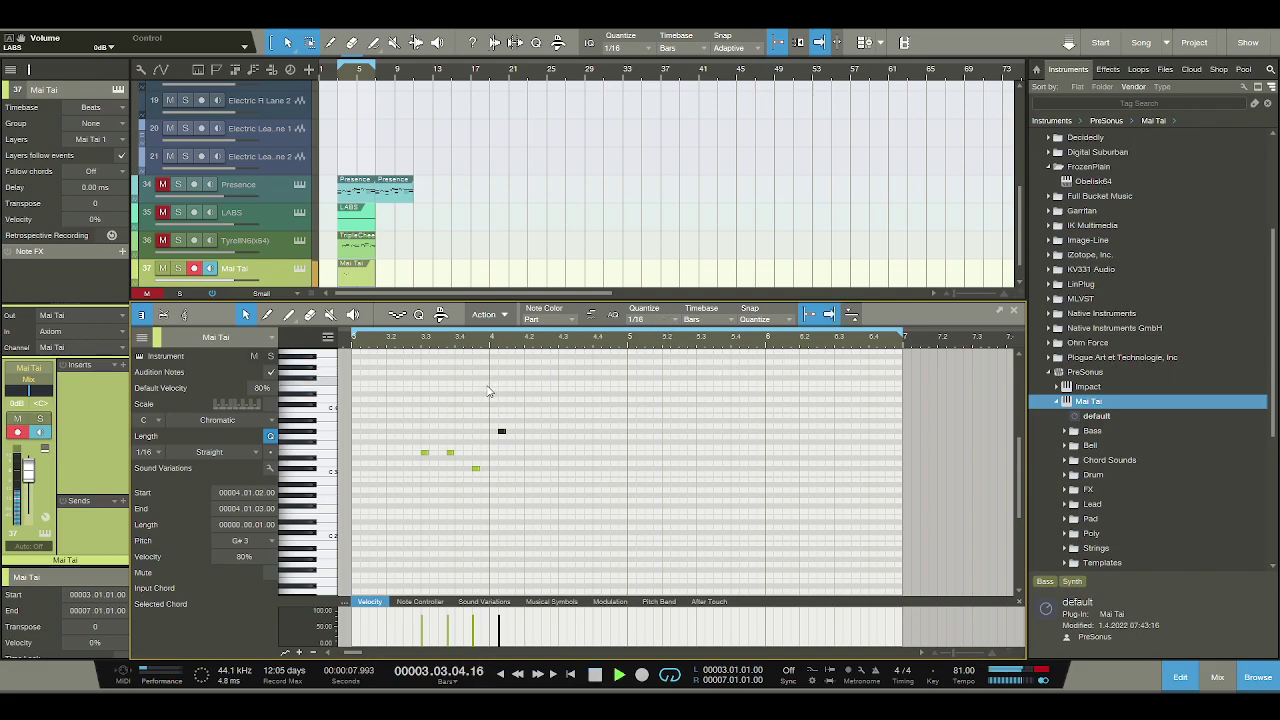
pyautogui.press('space')
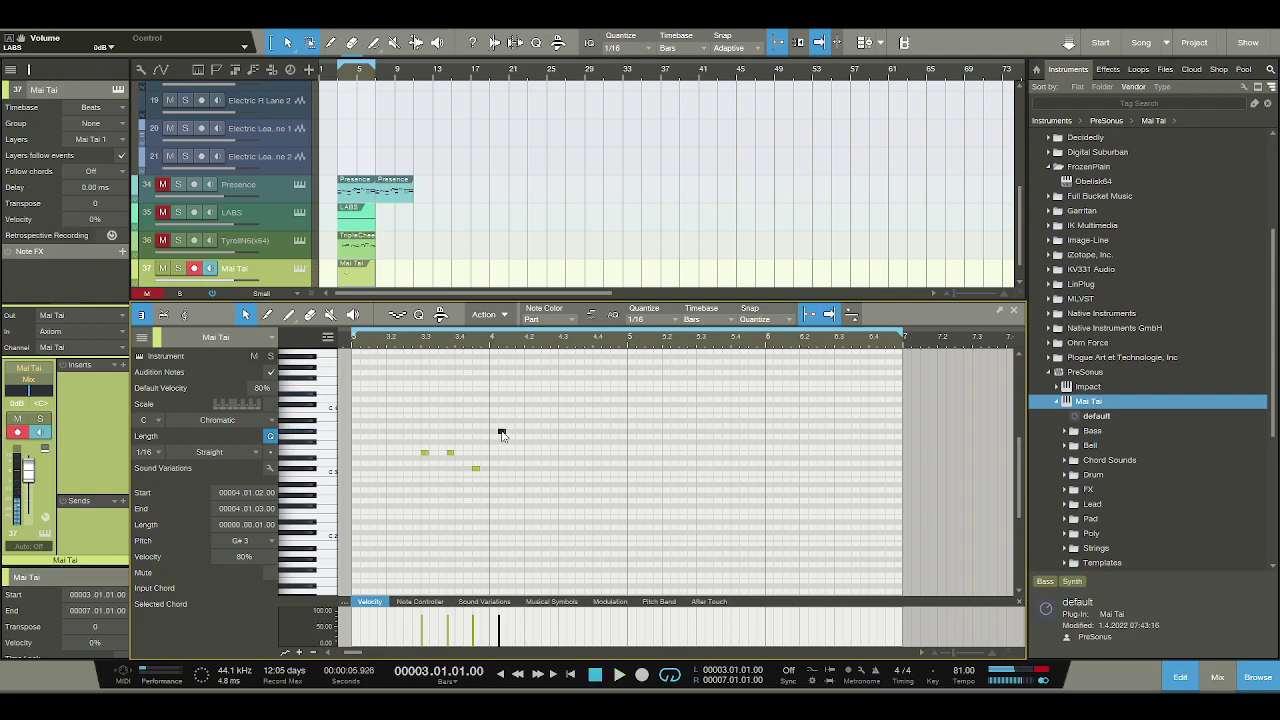
pyautogui.moveTo(501, 432); pyautogui.dragTo(497, 433)
pyautogui.press('space')
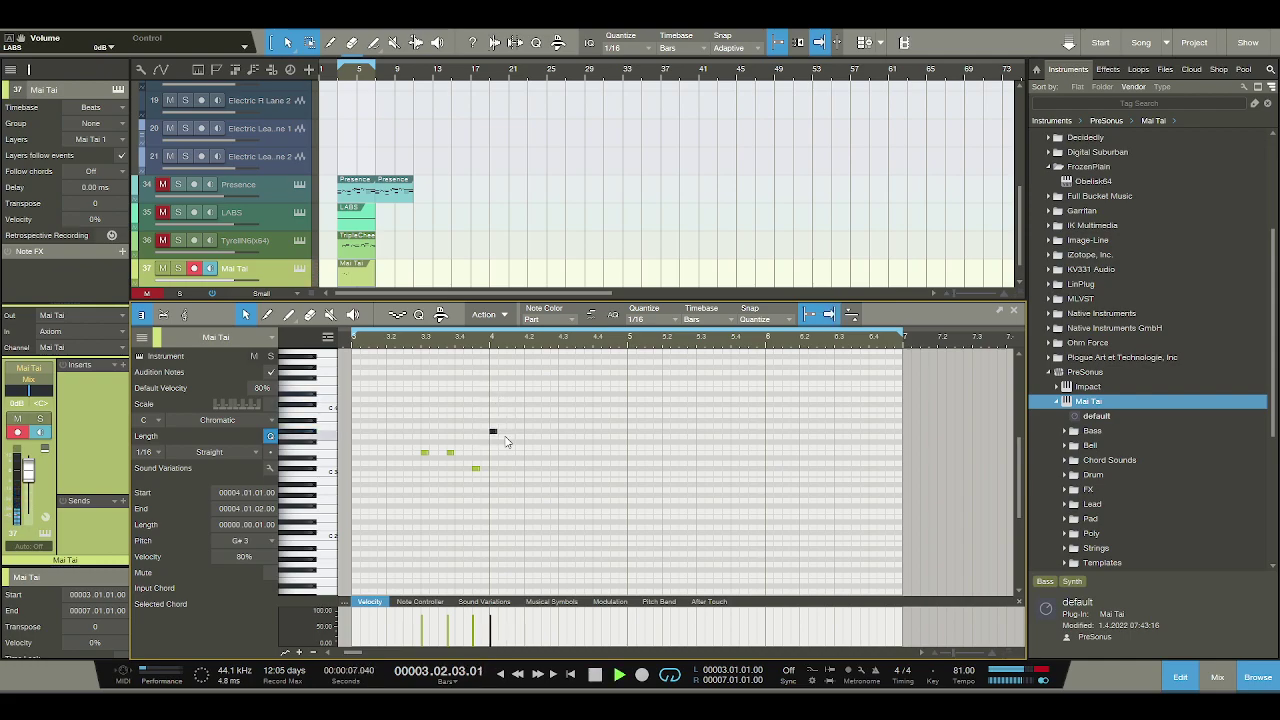
pyautogui.press('space')
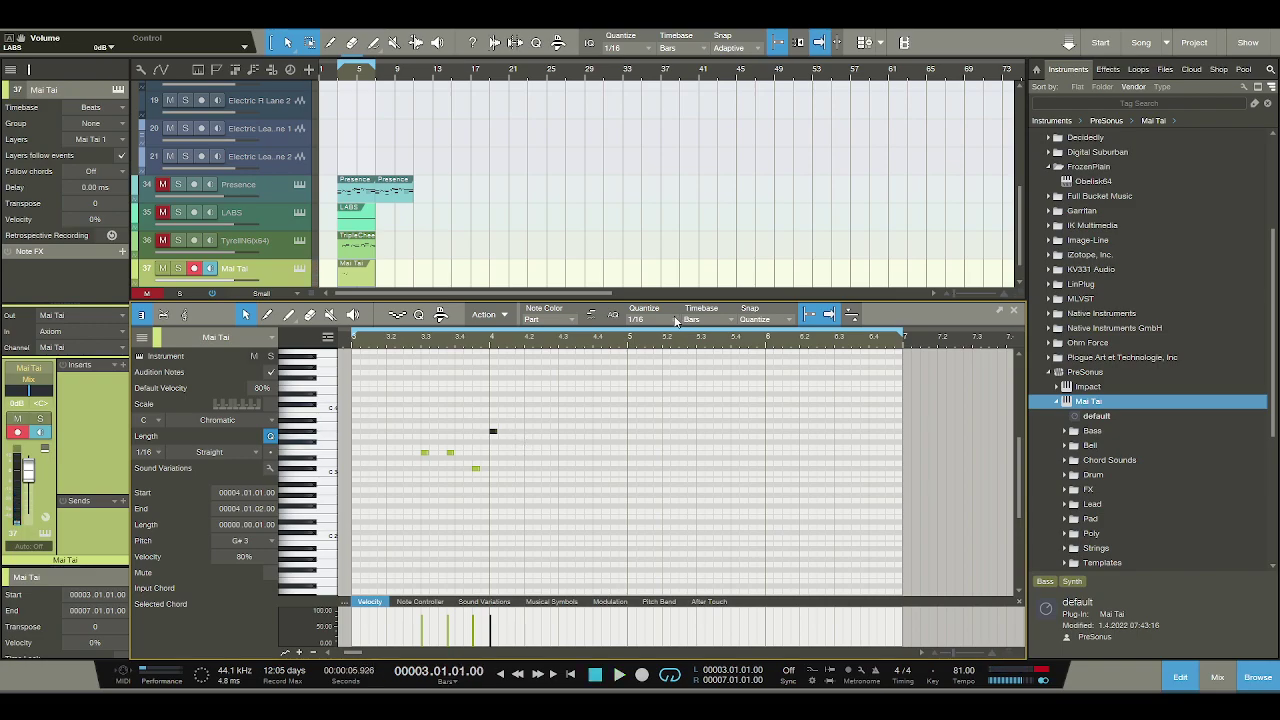
# Set the quantize to 1/32, add short F#2, B2 and F#3 notes from 4.1.3 to 4.1.4, and play back the phrase.
pyautogui.hotkey('alt', 'Down')
pyautogui.scroll(2, 525, 342)
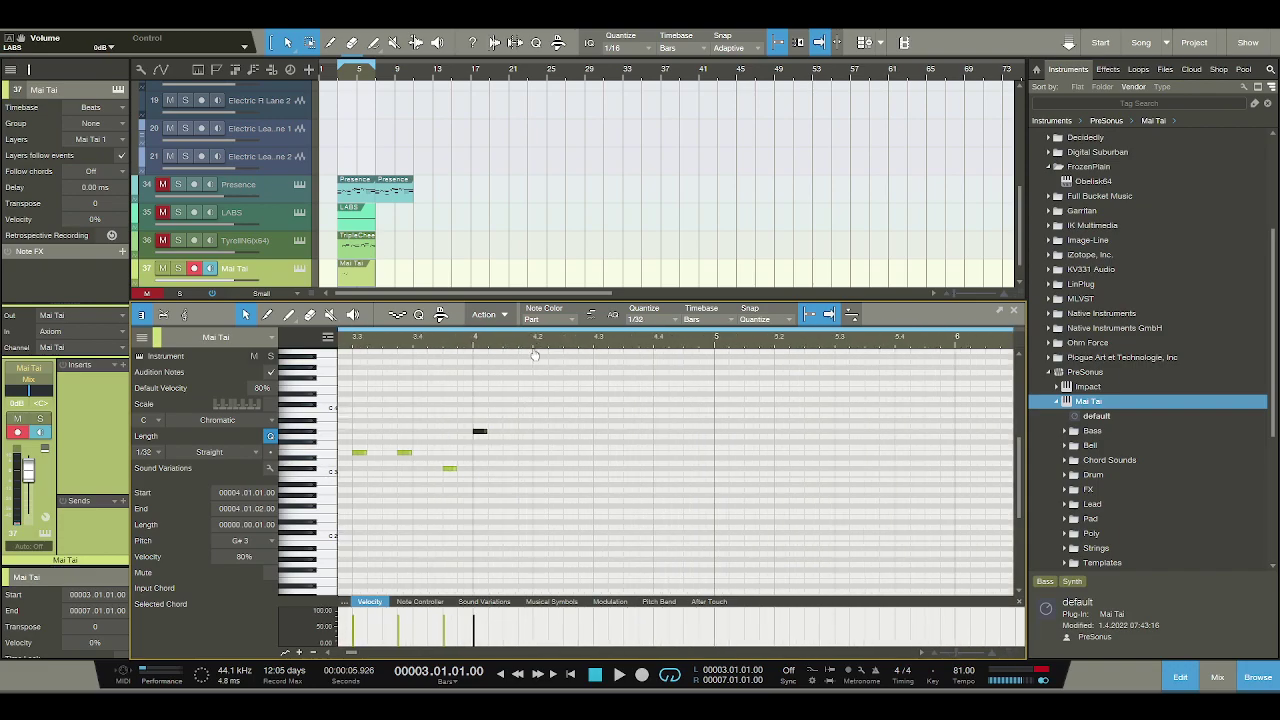
pyautogui.click(506, 495)
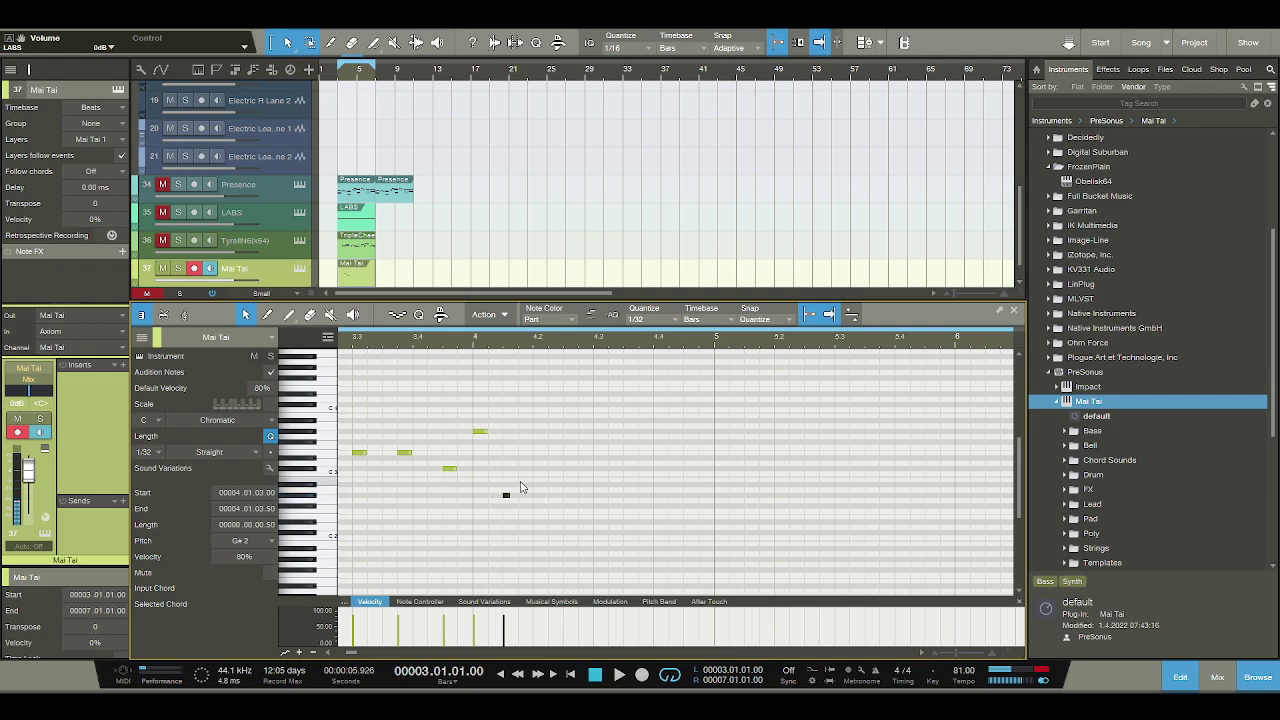
pyautogui.moveTo(507, 495); pyautogui.dragTo(534, 443)
pyautogui.click(518, 487)
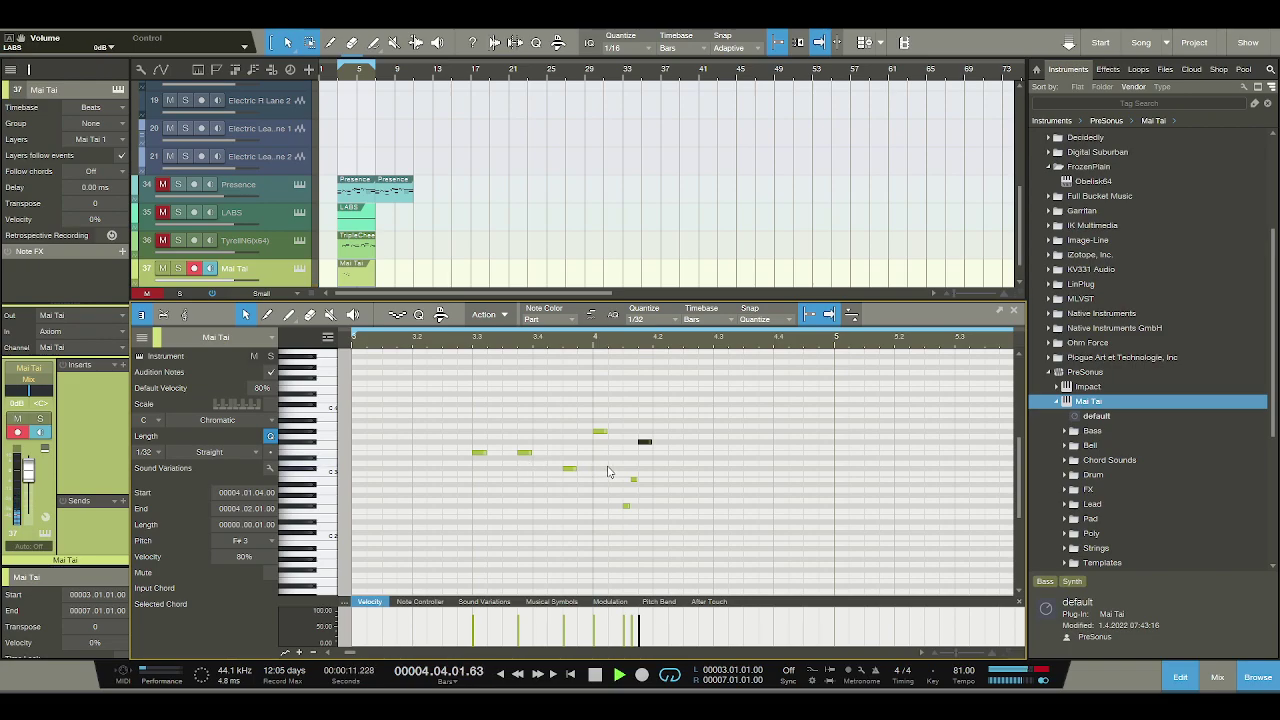
pyautogui.press('space')
pyautogui.press('space')
pyautogui.press('space')
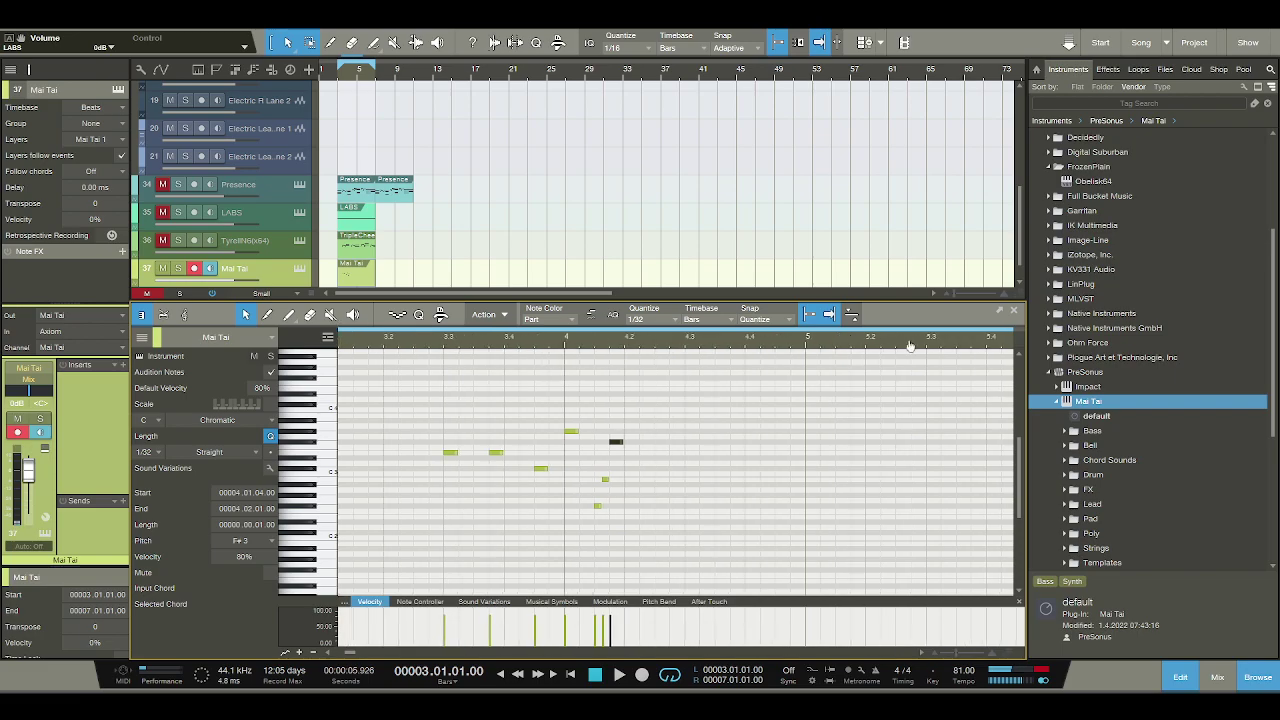
pyautogui.press('w')
pyautogui.press('w')
pyautogui.press('w')
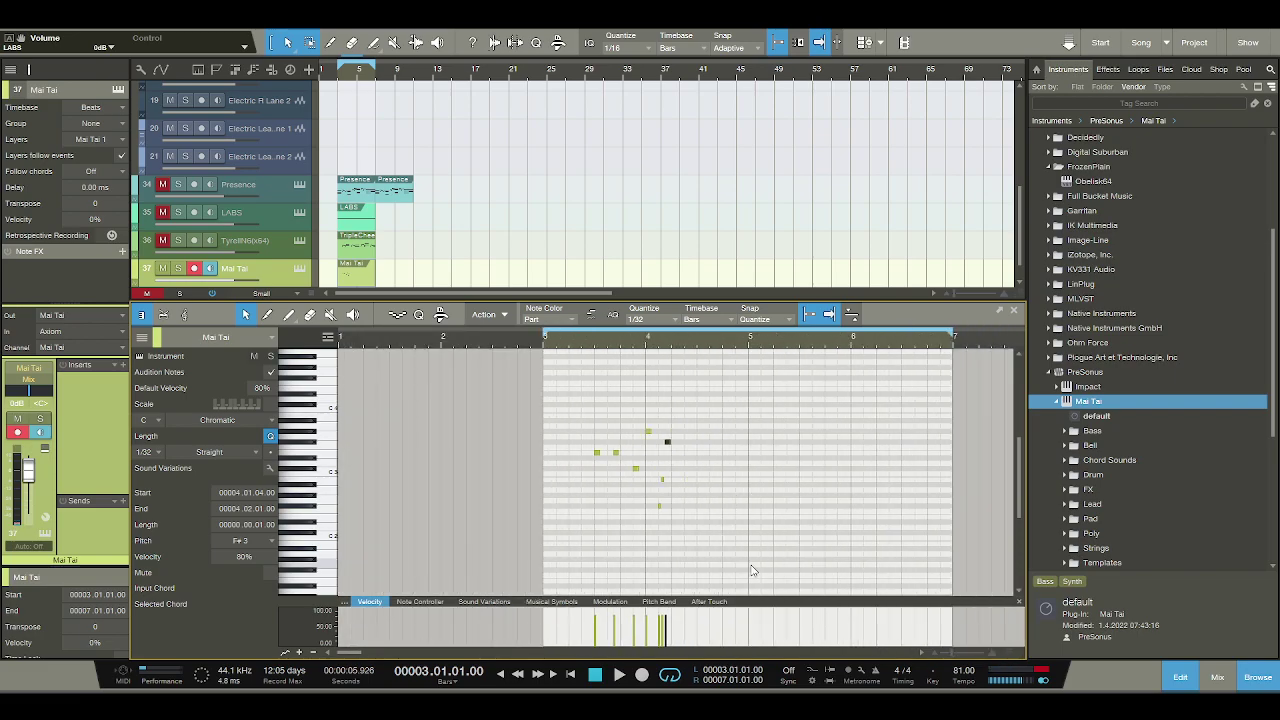
# Duplicate all notes of the Mai Tai phrase, shift the copy to start at 5.1.1 and audition the result.
pyautogui.click(592, 398)
pyautogui.scroll(1, 592, 398)
pyautogui.hotkey('ctrl', 'a')
pyautogui.press('d')
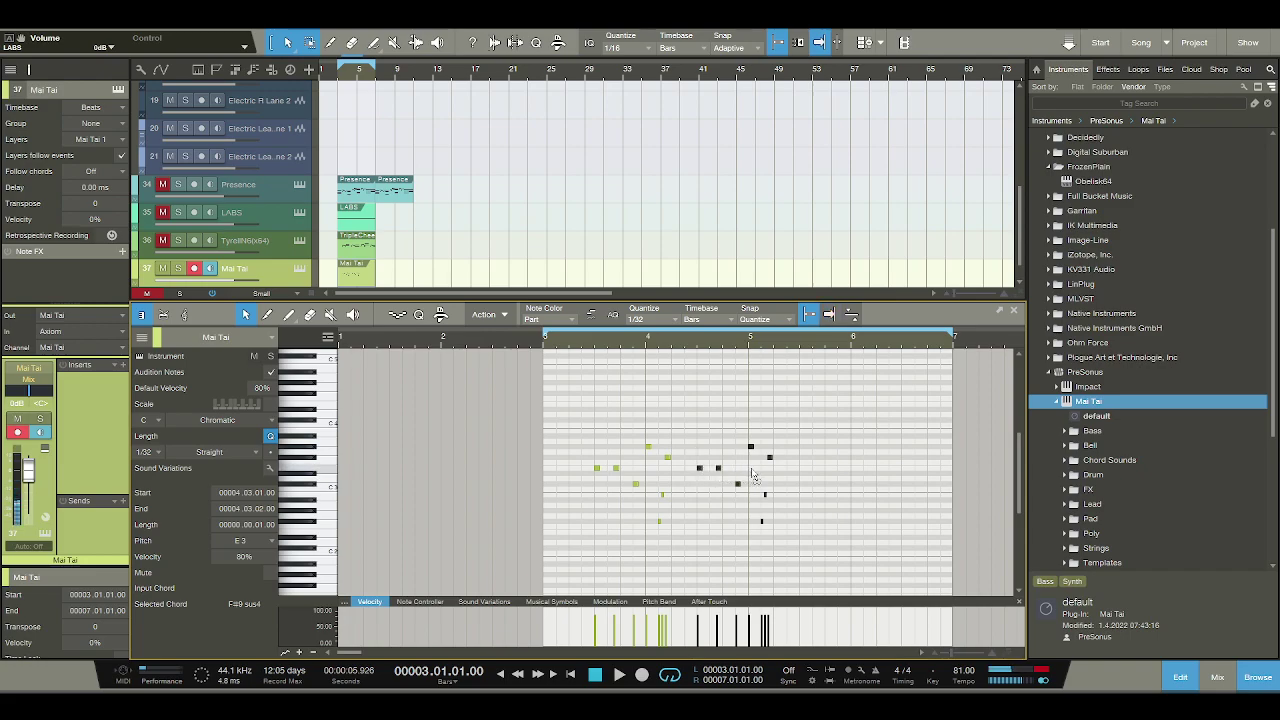
pyautogui.hotkey('alt', 'Right')
pyautogui.press('space')
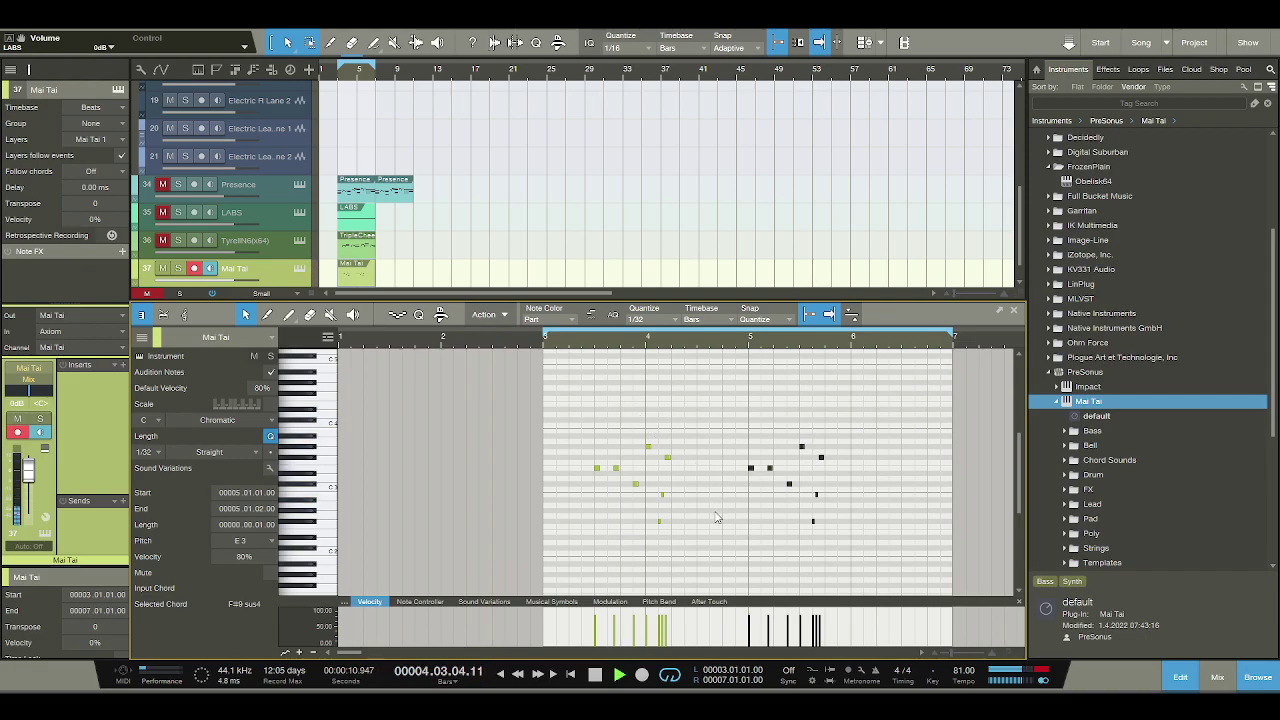
pyautogui.press('space')
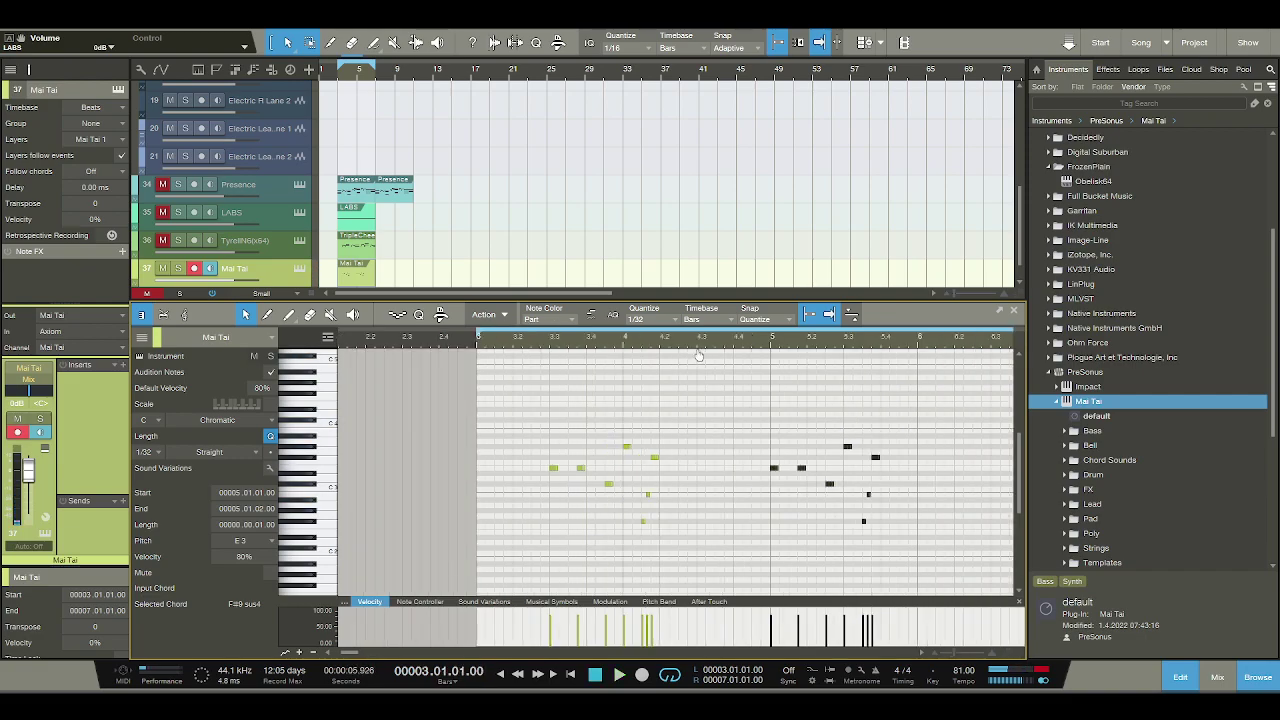
# Play back the phrase and add a short E3 note starting at 4.4.1.
pyautogui.moveTo(703, 352); pyautogui.dragTo(698, 367)
pyautogui.press('space')
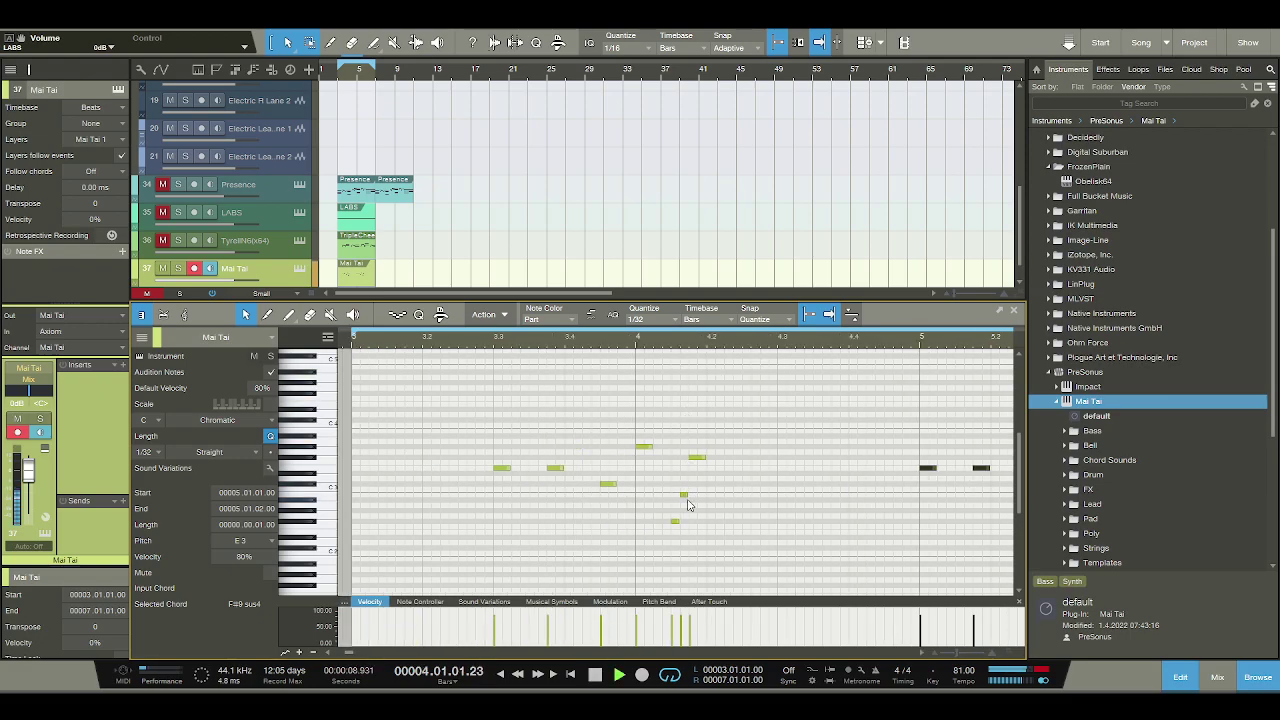
pyautogui.press('space')
pyautogui.doubleClick(851, 479)
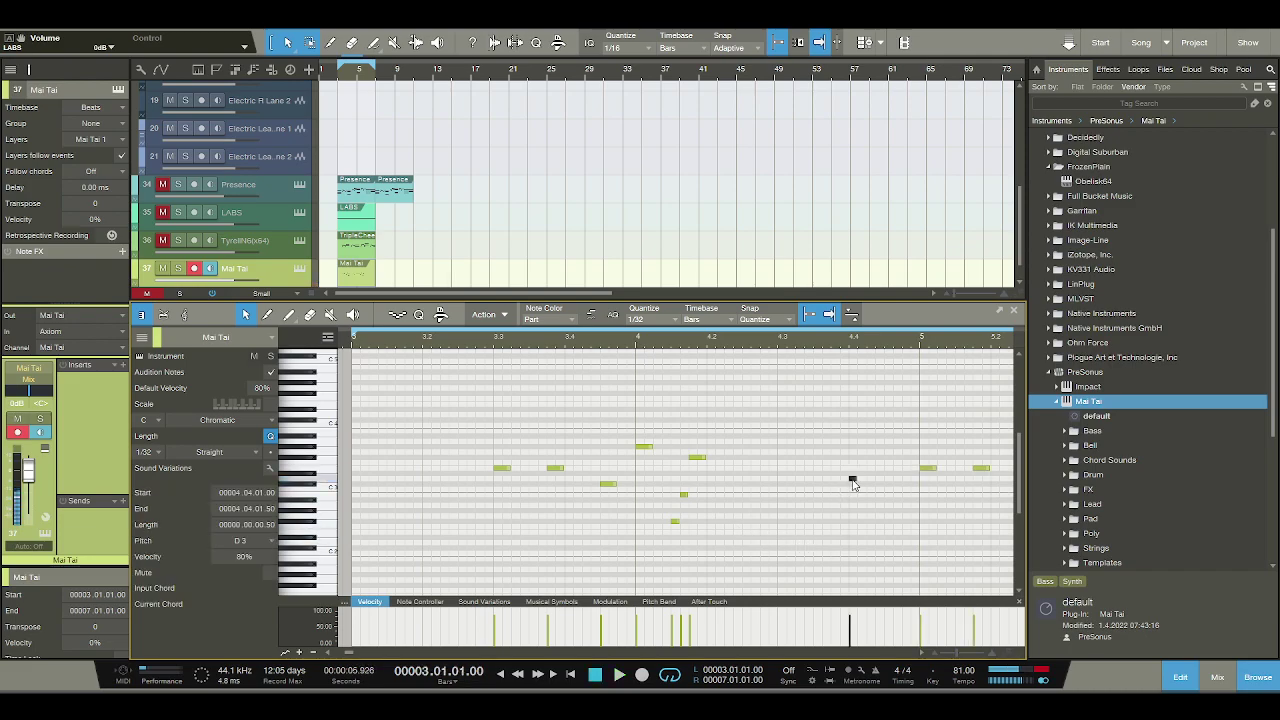
pyautogui.moveTo(851, 479); pyautogui.dragTo(866, 469)
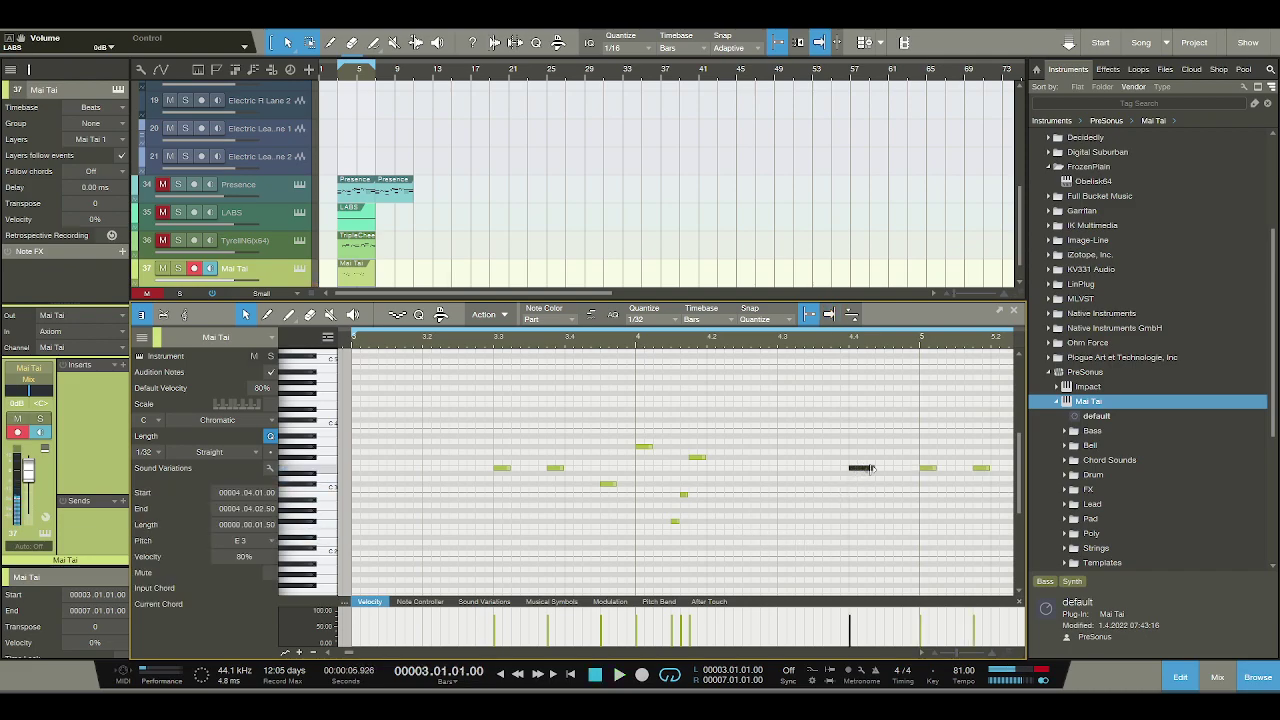
# Add short C#2 and G#2 pickup notes at 4.3.4, just before the E3 note, and audition them.
pyautogui.doubleClick(834, 547)
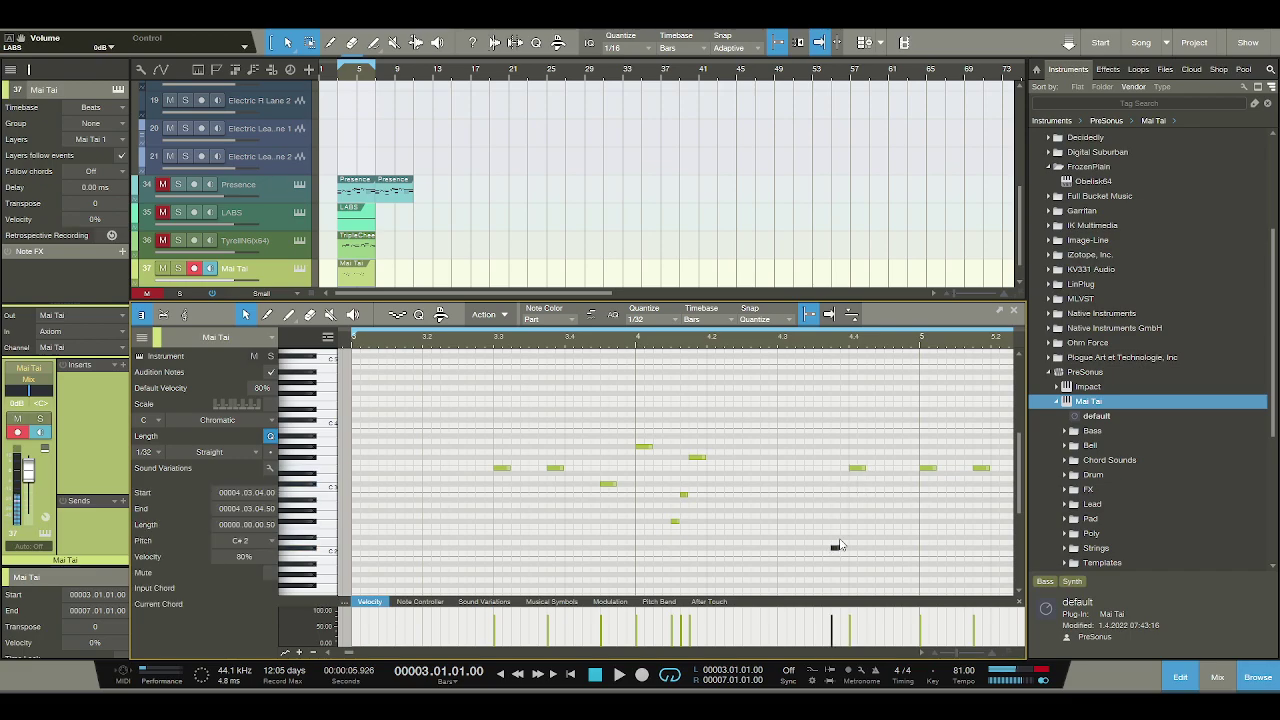
pyautogui.doubleClick(844, 520)
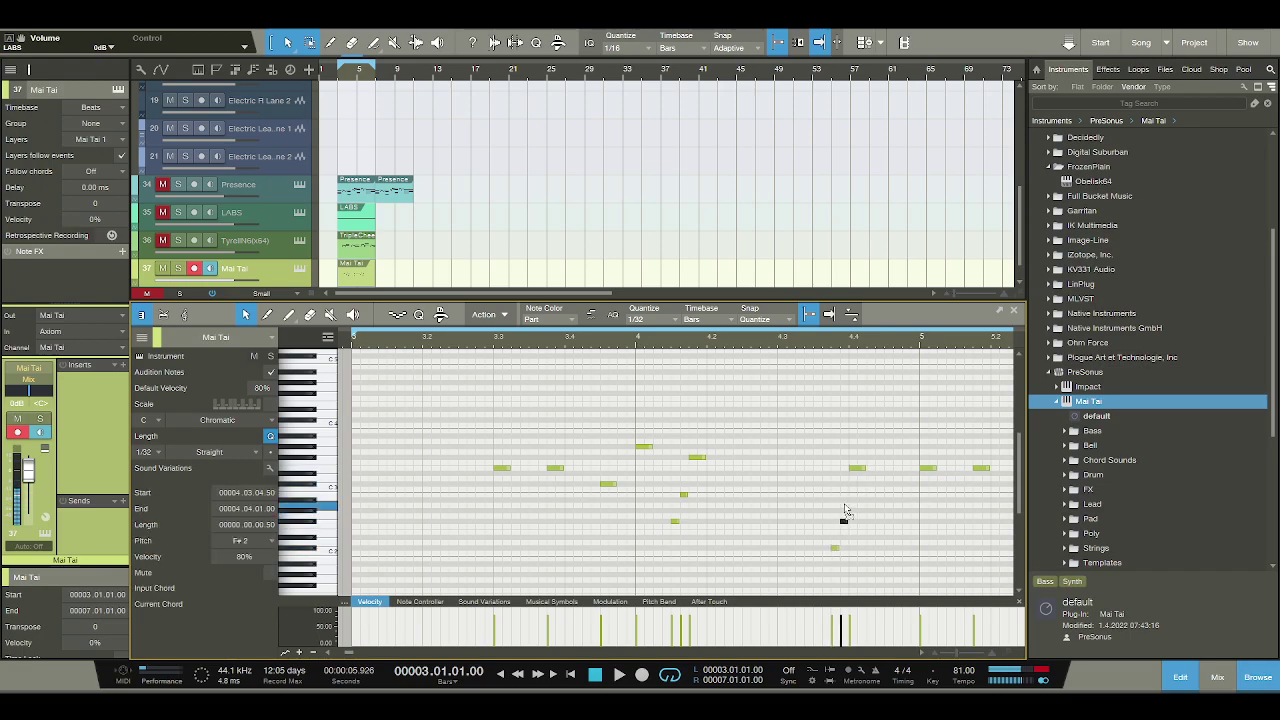
pyautogui.press('space')
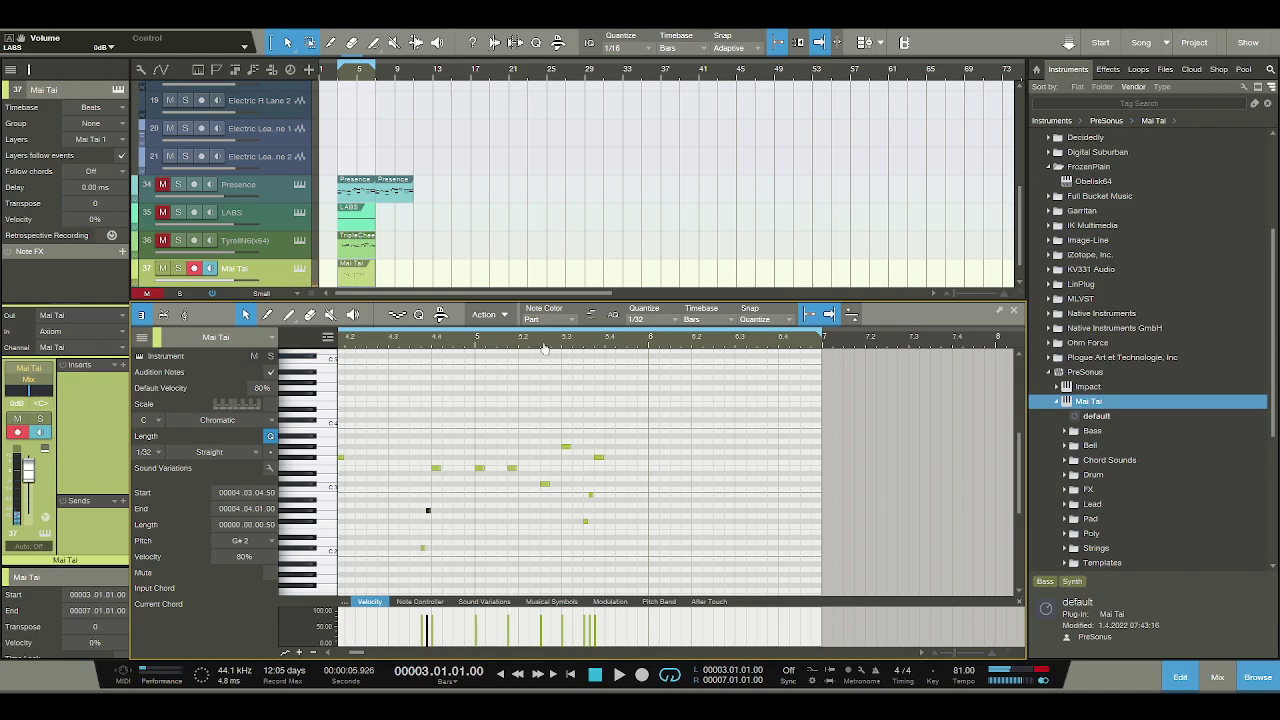
pyautogui.press('space')
pyautogui.press('w')
pyautogui.press('space')
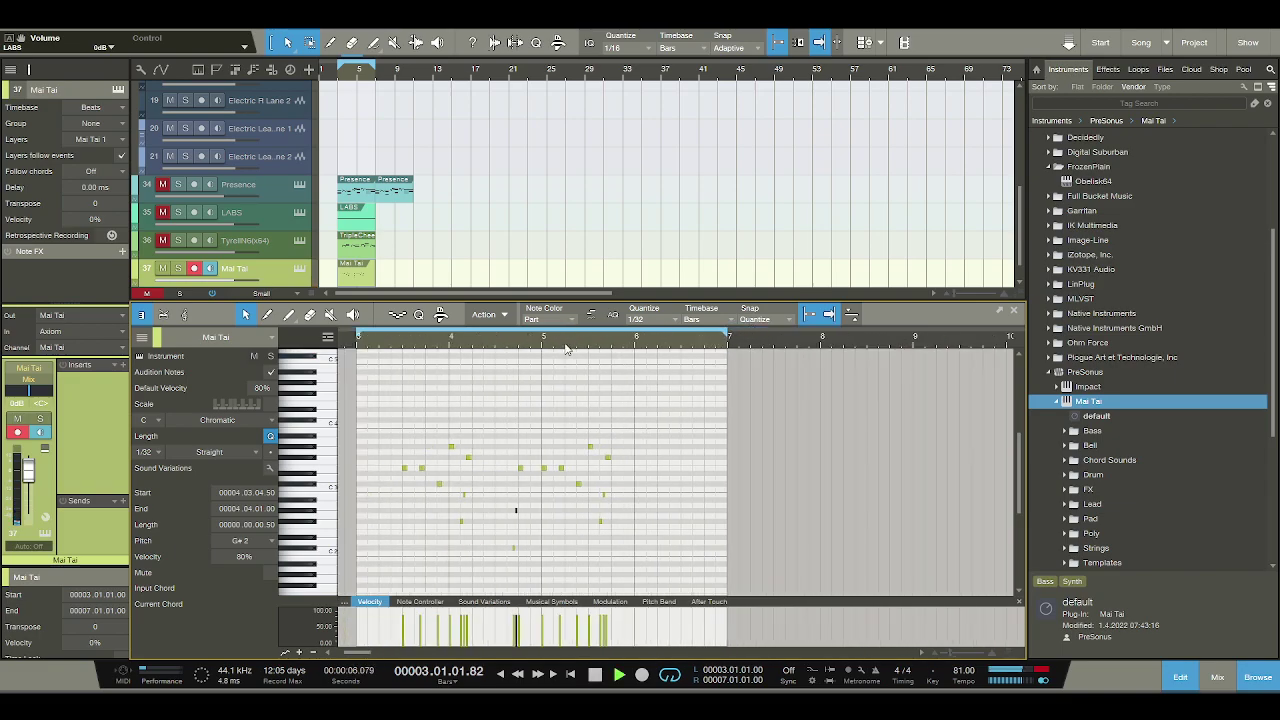
# Select the duplicated phrase in bar 5, move it to start at 5.3.1 and audition the timing.
pyautogui.moveTo(533, 556); pyautogui.dragTo(650, 406)
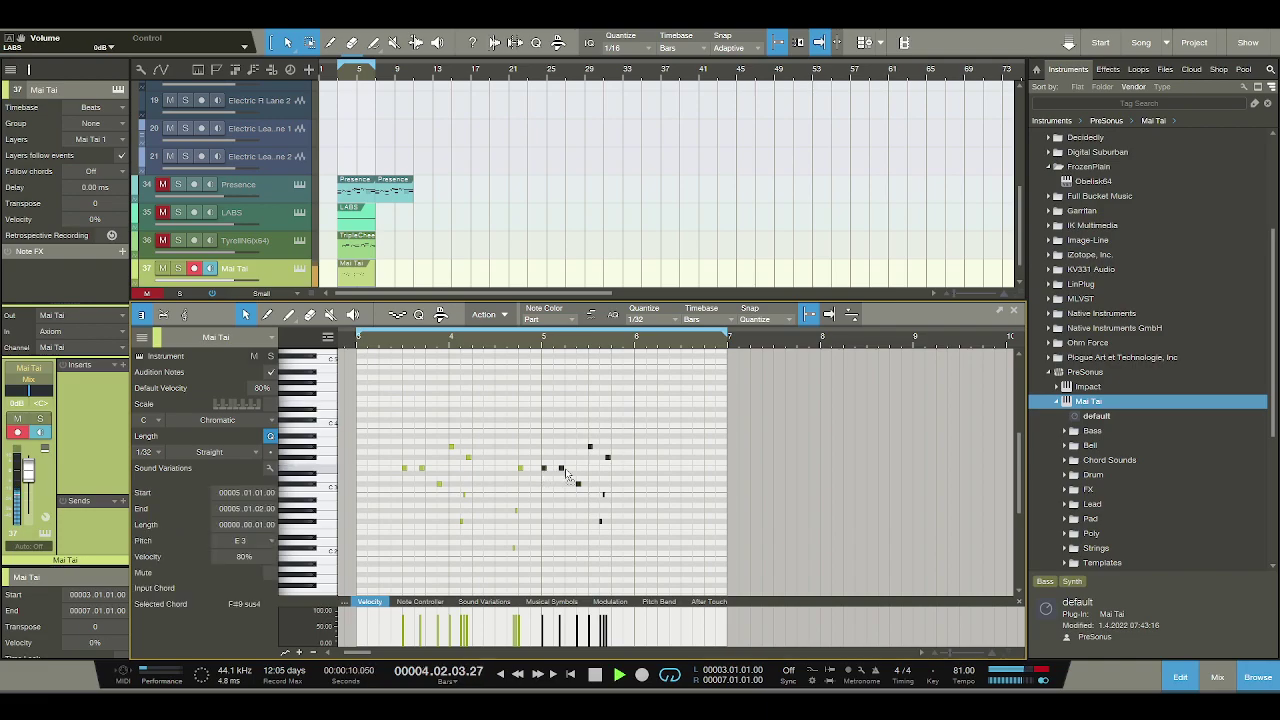
pyautogui.hotkey('alt', 'Right')
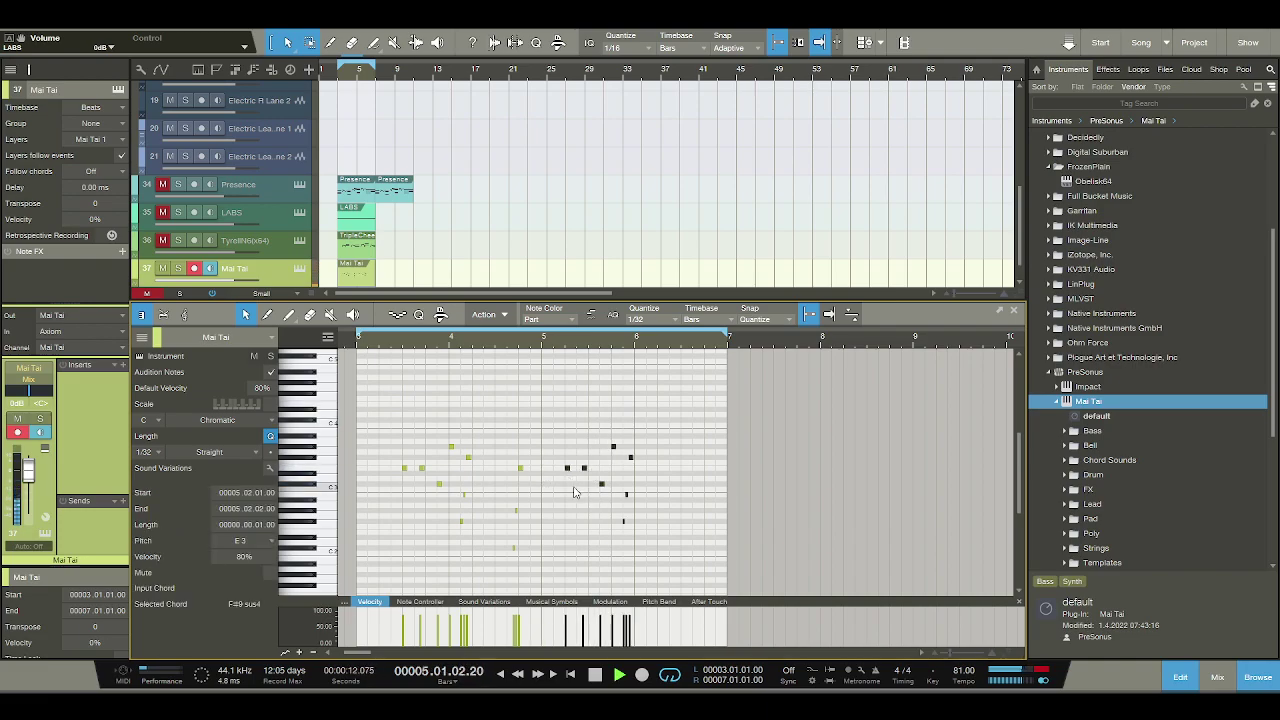
pyautogui.press('space')
pyautogui.moveTo(569, 473); pyautogui.dragTo(590, 470)
pyautogui.press('space')
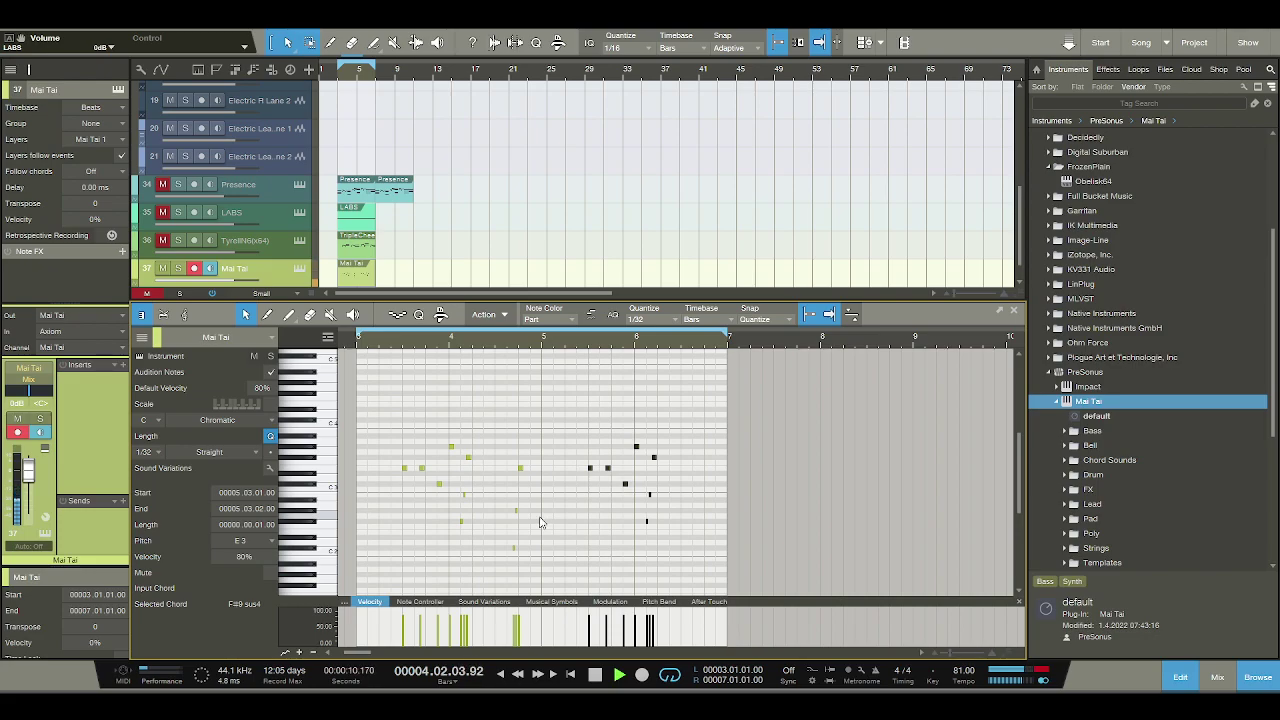
pyautogui.press('space')
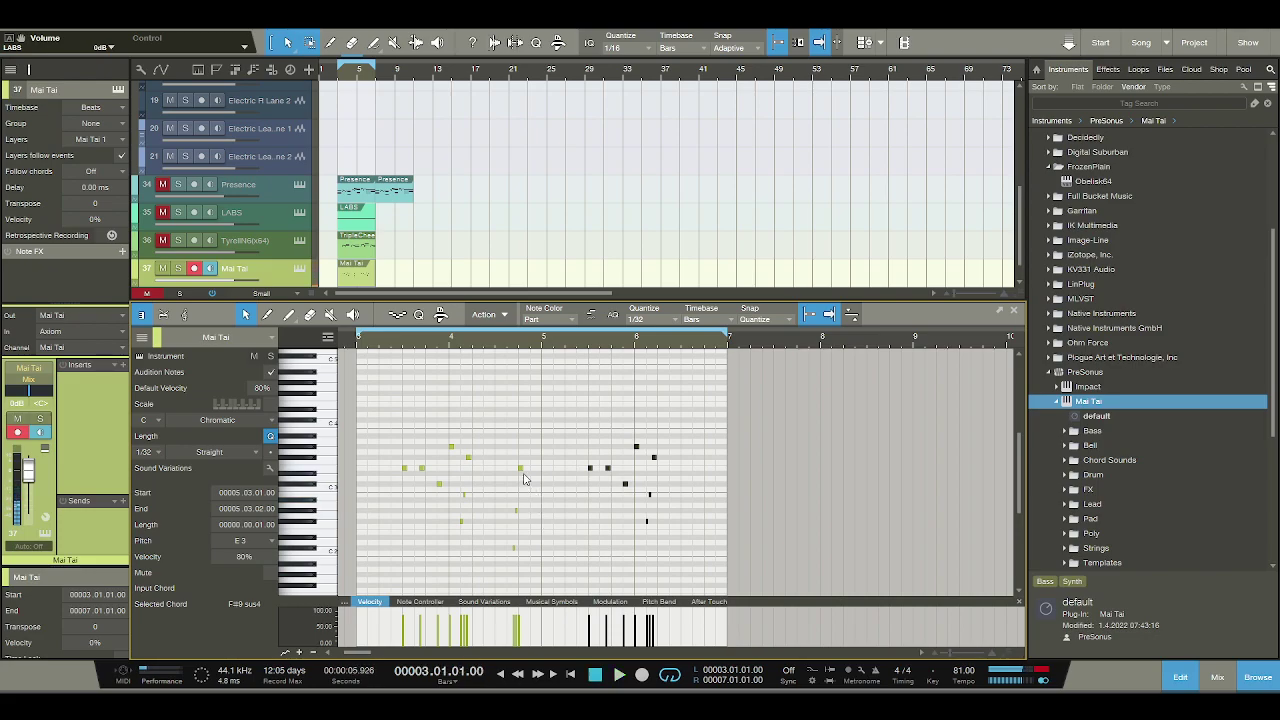
# Lengthen the E3 note at 4.4.1 so that it ends at 4.4.3, and play it back.
pyautogui.moveTo(522, 468); pyautogui.dragTo(530, 468)
pyautogui.press('space')
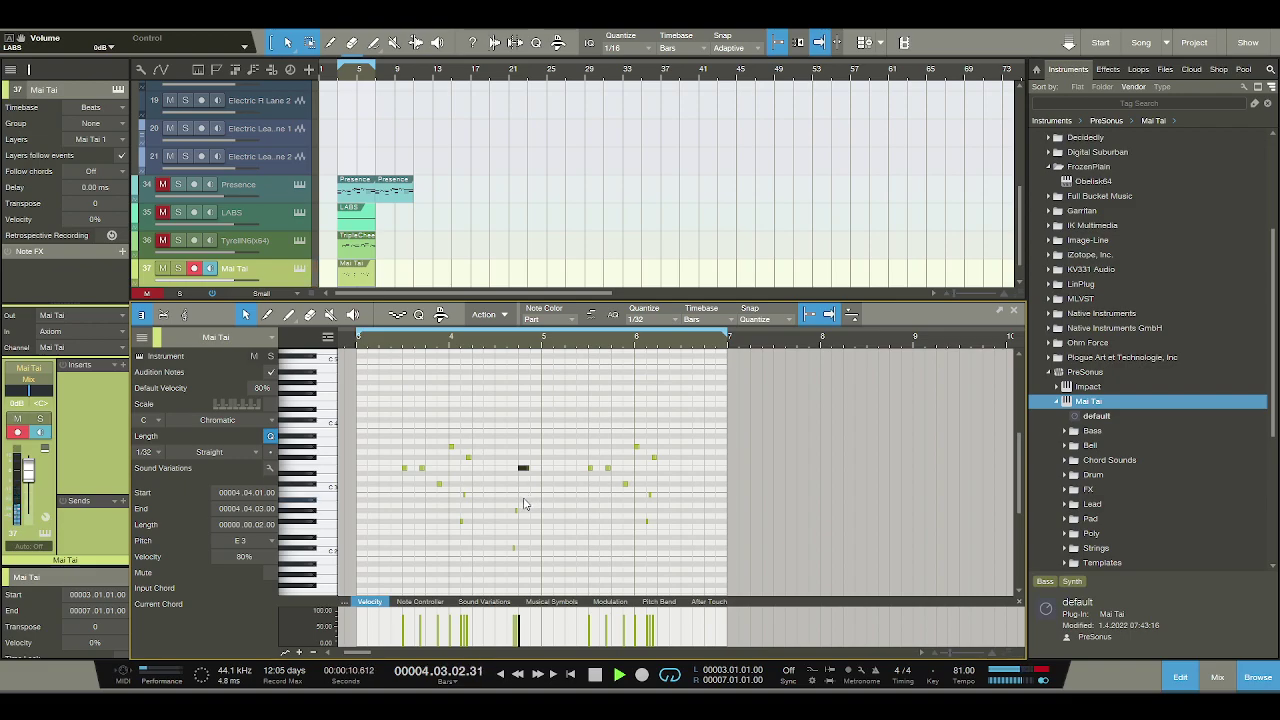
pyautogui.press('space')
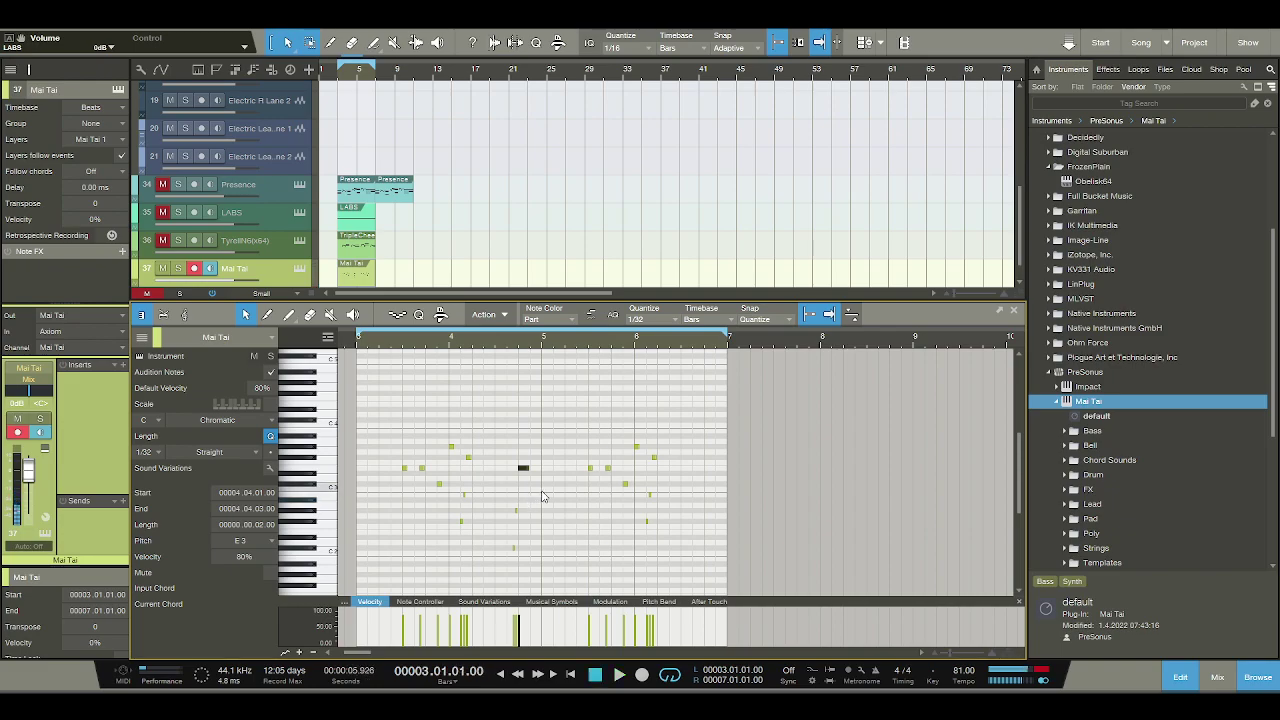
# Try short C#2 notes at 5.1.1, 5.1.3 and 5.2.1 ahead of the second phrase and audition them.
pyautogui.click(555, 548)
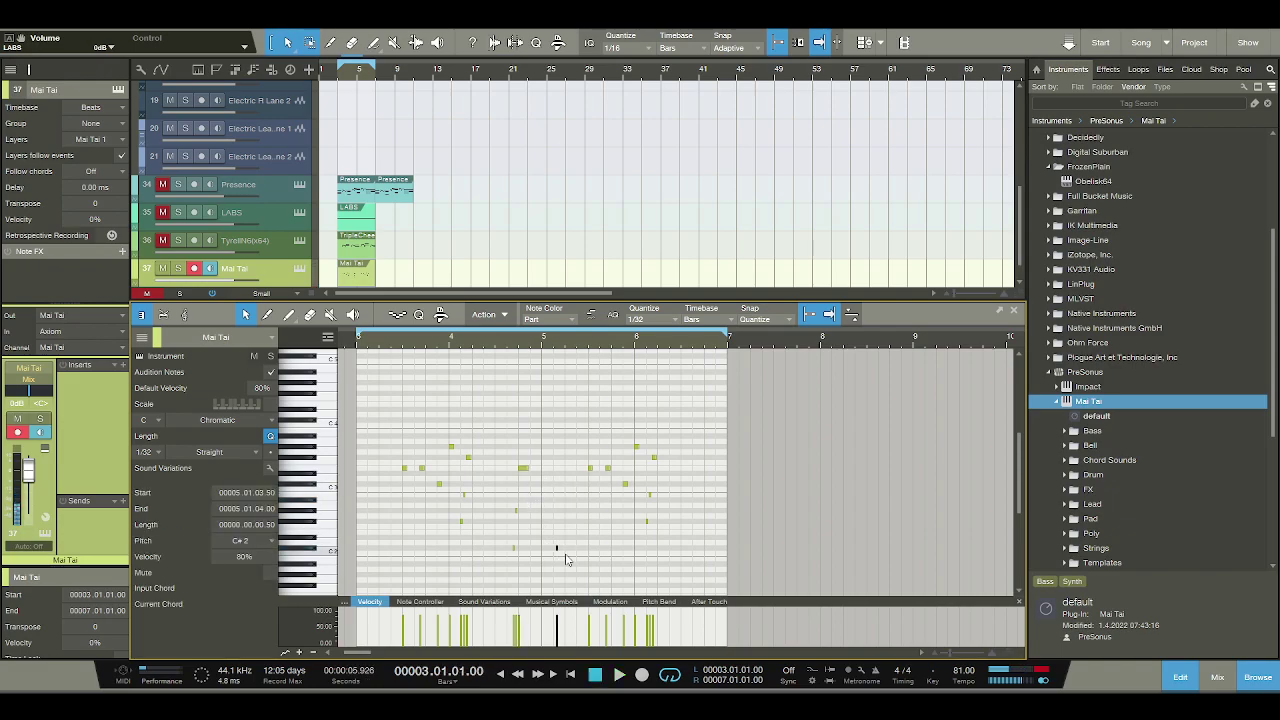
pyautogui.hotkey('ctrl', 'z')
pyautogui.scroll(2, 554, 354)
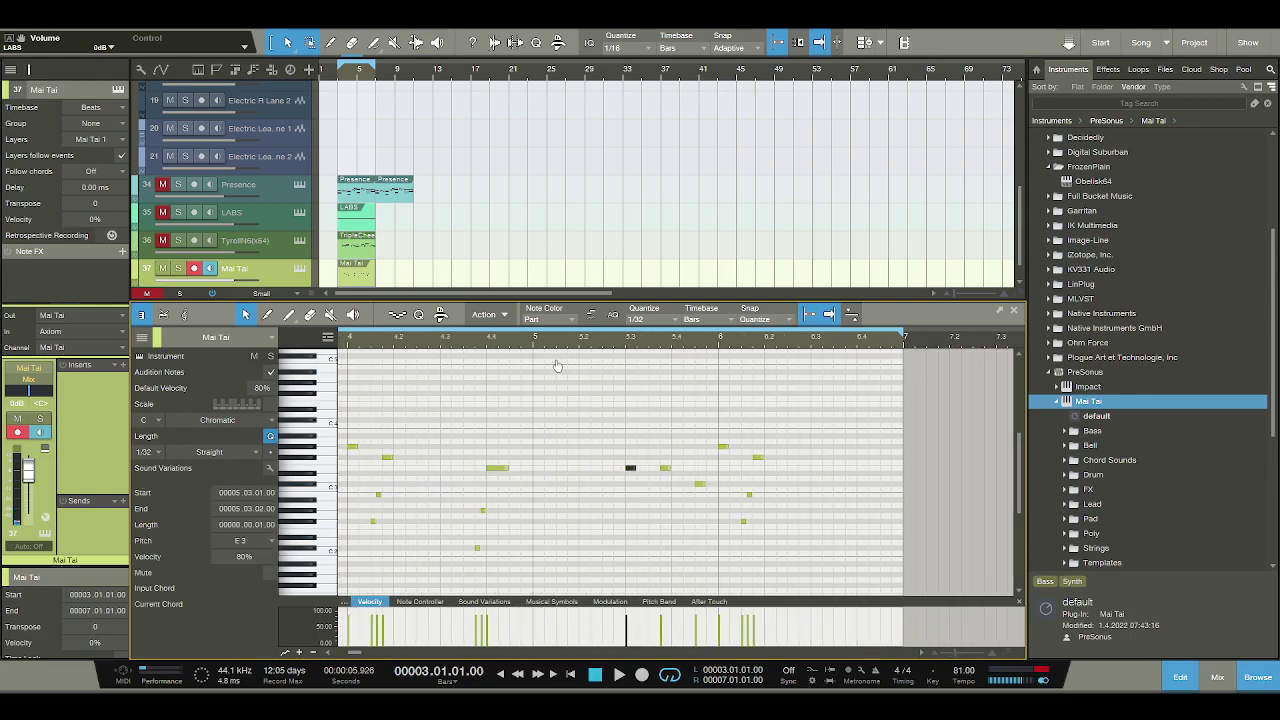
pyautogui.click(535, 548)
pyautogui.click(558, 548)
pyautogui.click(580, 548)
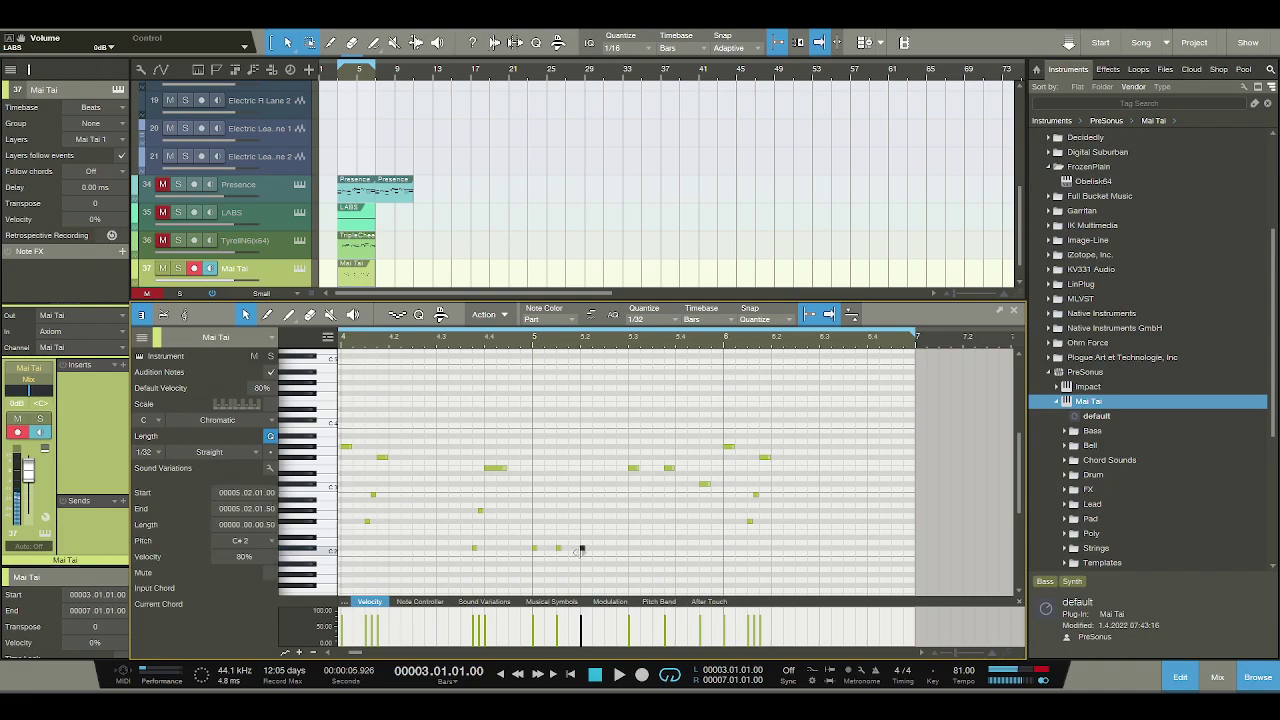
pyautogui.press('space')
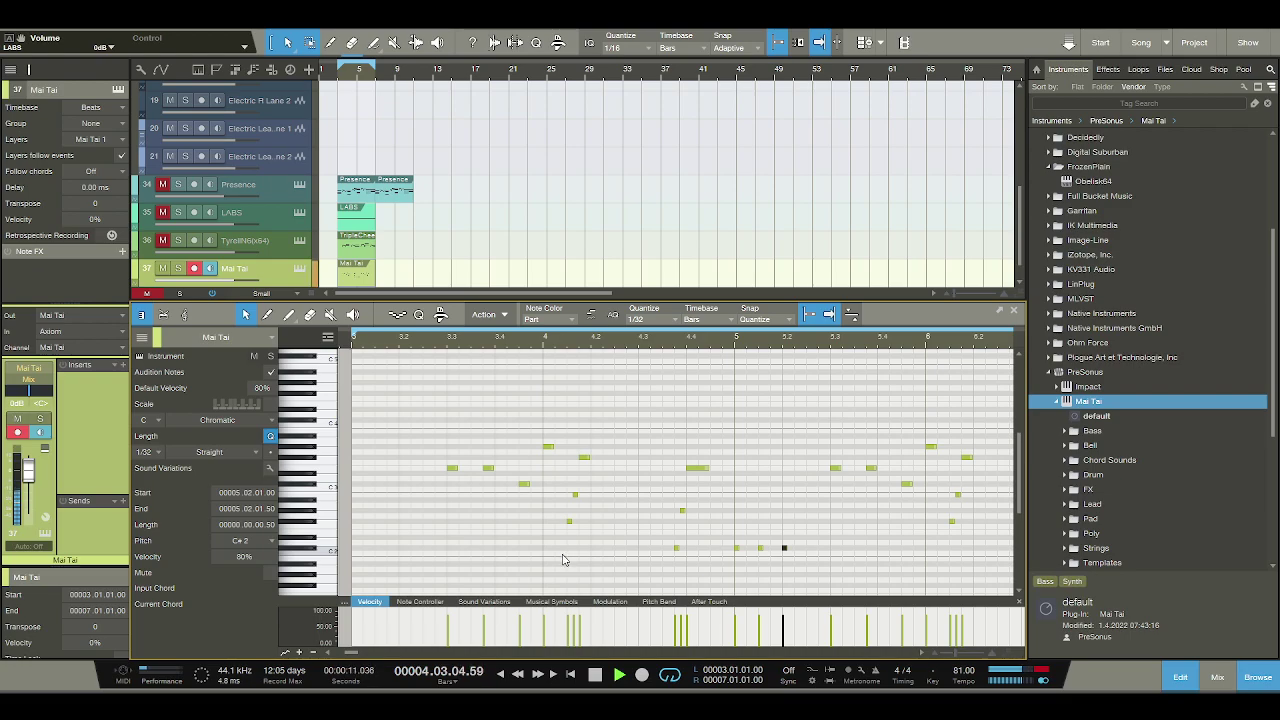
pyautogui.press('space')
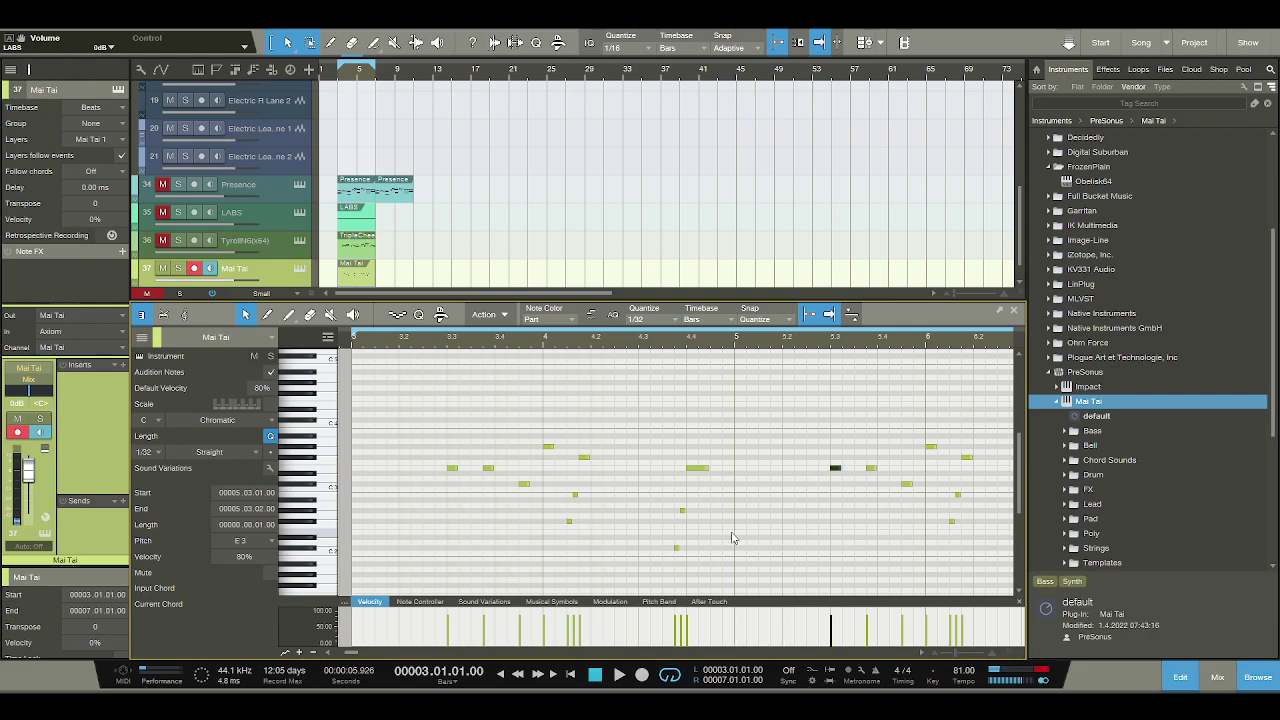
# Play back both phrases, add a G#3 note starting at 6.4.1 and extend it to about 6.4.3.
pyautogui.press('space')
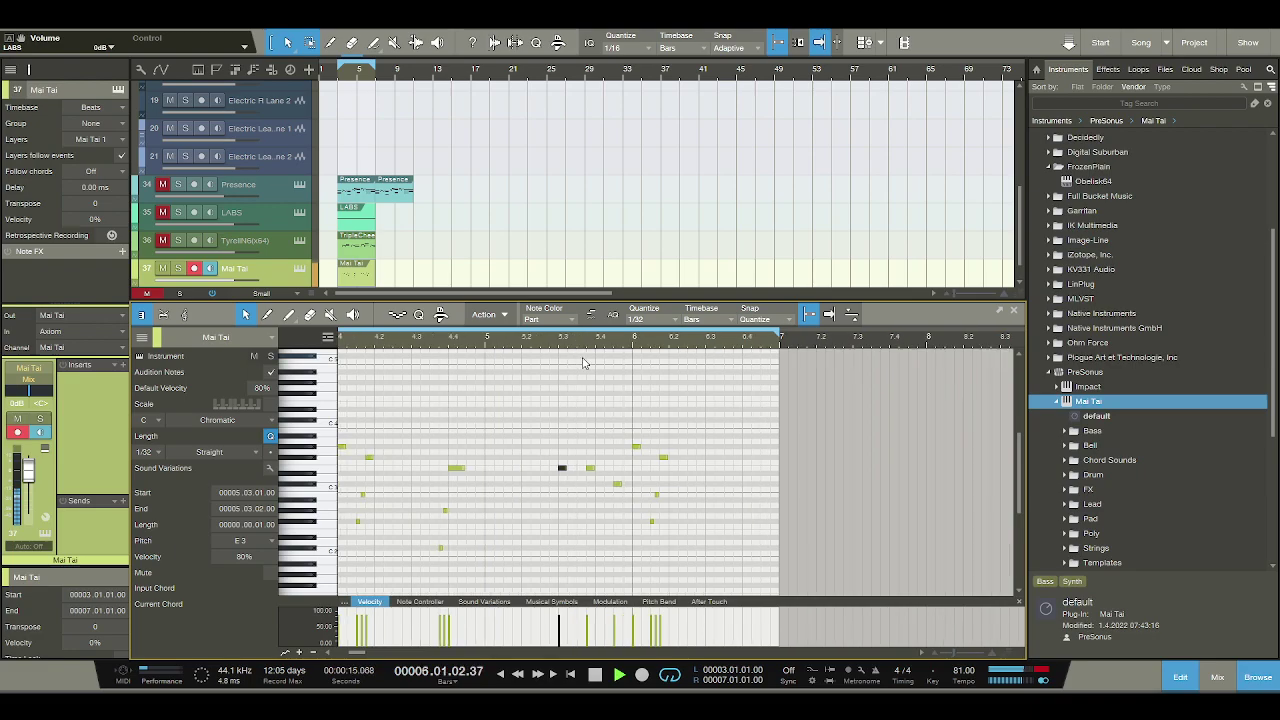
pyautogui.press('space')
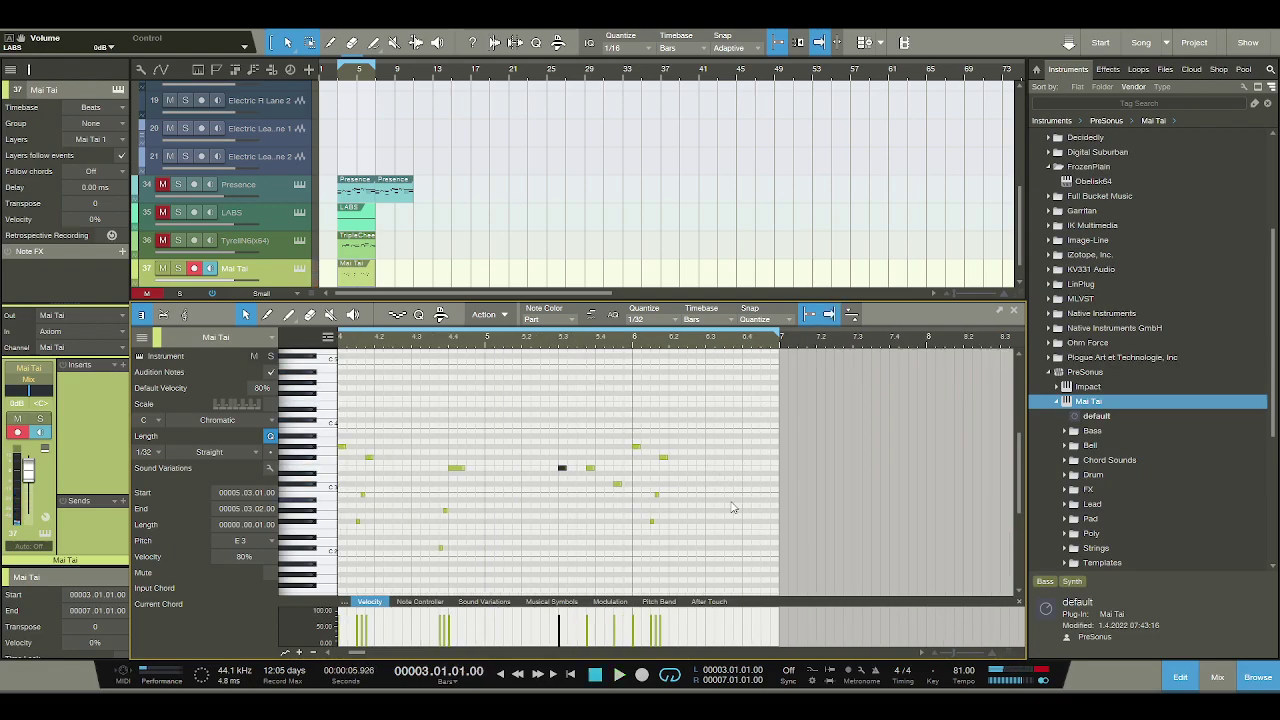
pyautogui.doubleClick(747, 461)
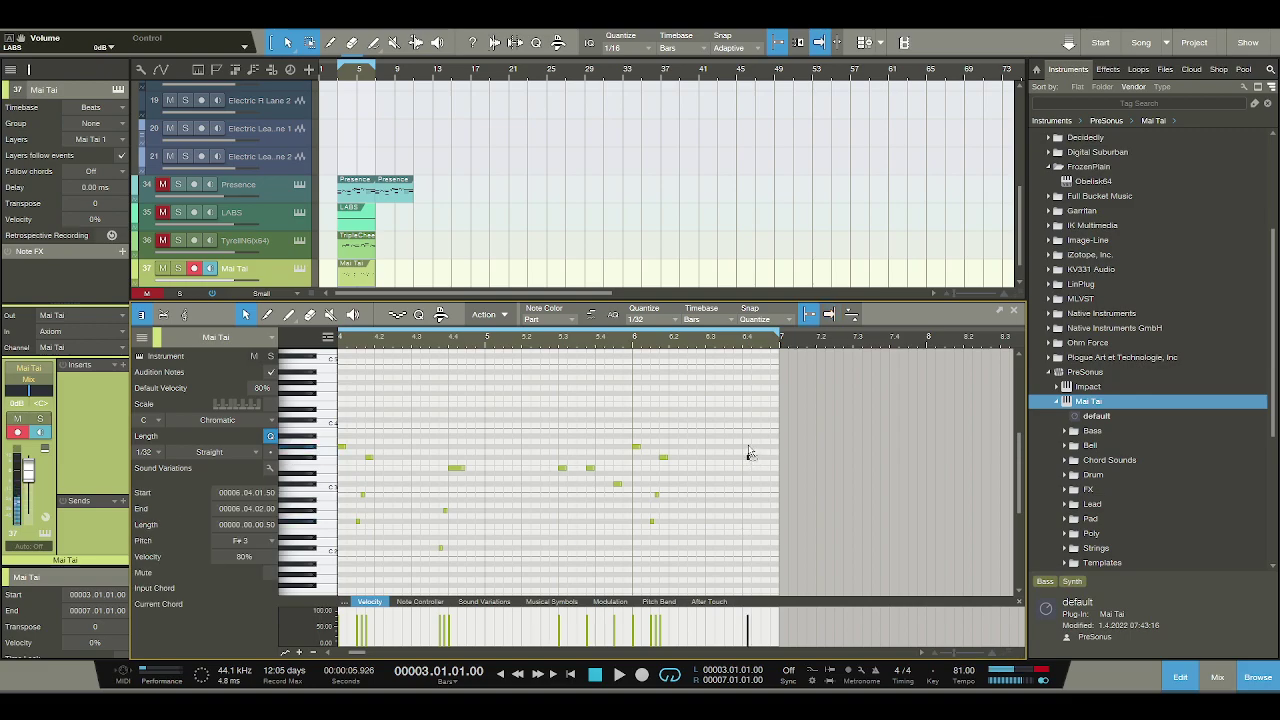
pyautogui.moveTo(750, 453); pyautogui.dragTo(750, 447)
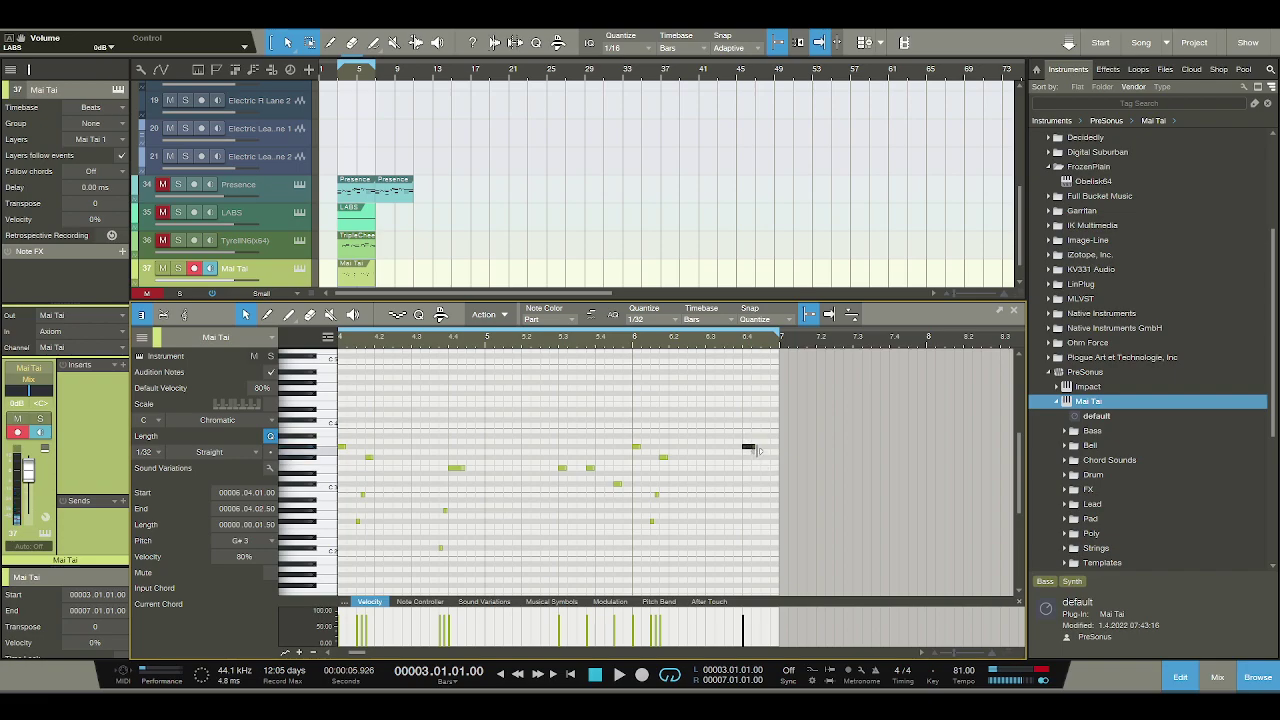
pyautogui.moveTo(756, 447); pyautogui.dragTo(761, 447)
# Add short G#2 and D#3 pickup notes within 6.3.4, just before the G#3 note, and play back the loop.
pyautogui.click(729, 512)
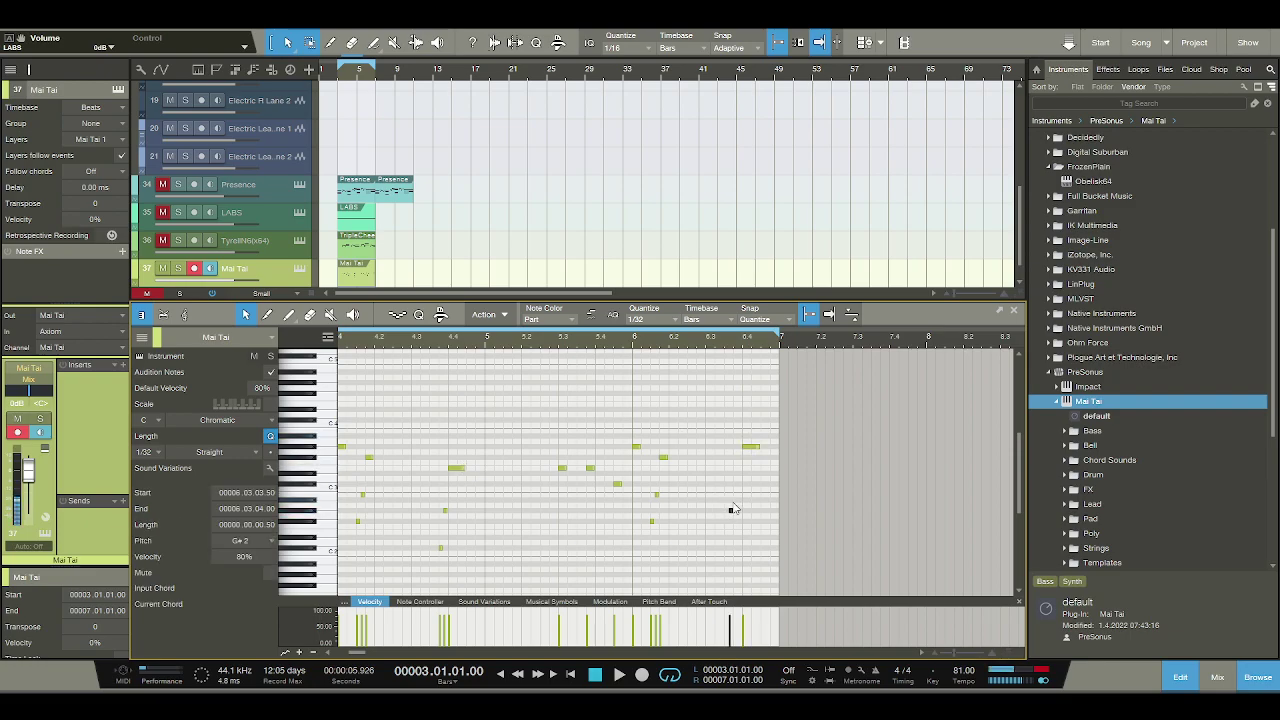
pyautogui.click(738, 475)
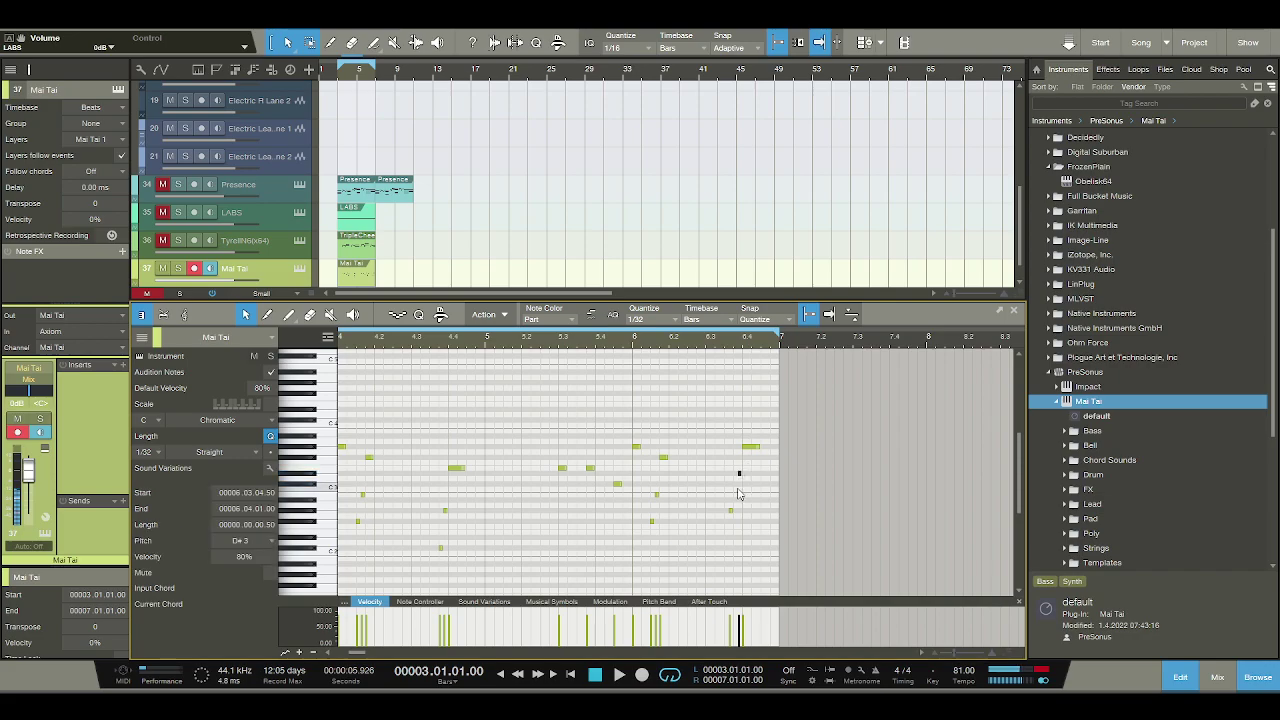
pyautogui.click(733, 512)
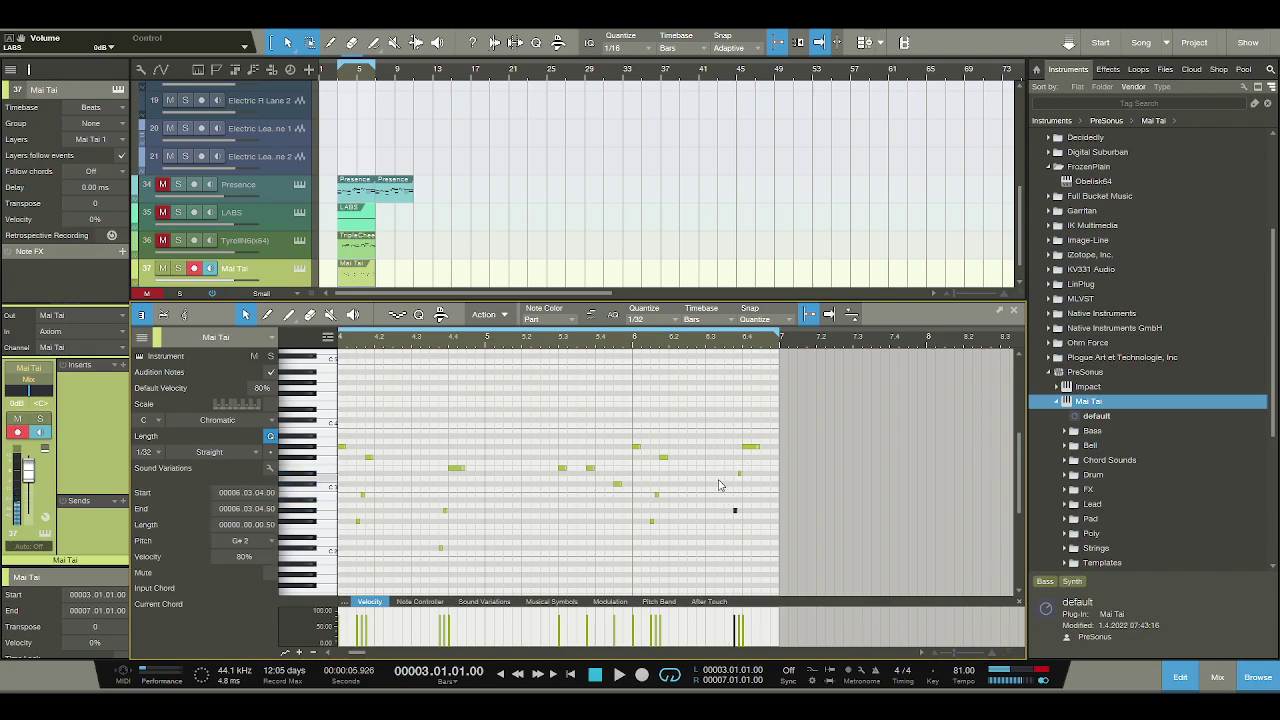
pyautogui.click(641, 341)
pyautogui.press('space')
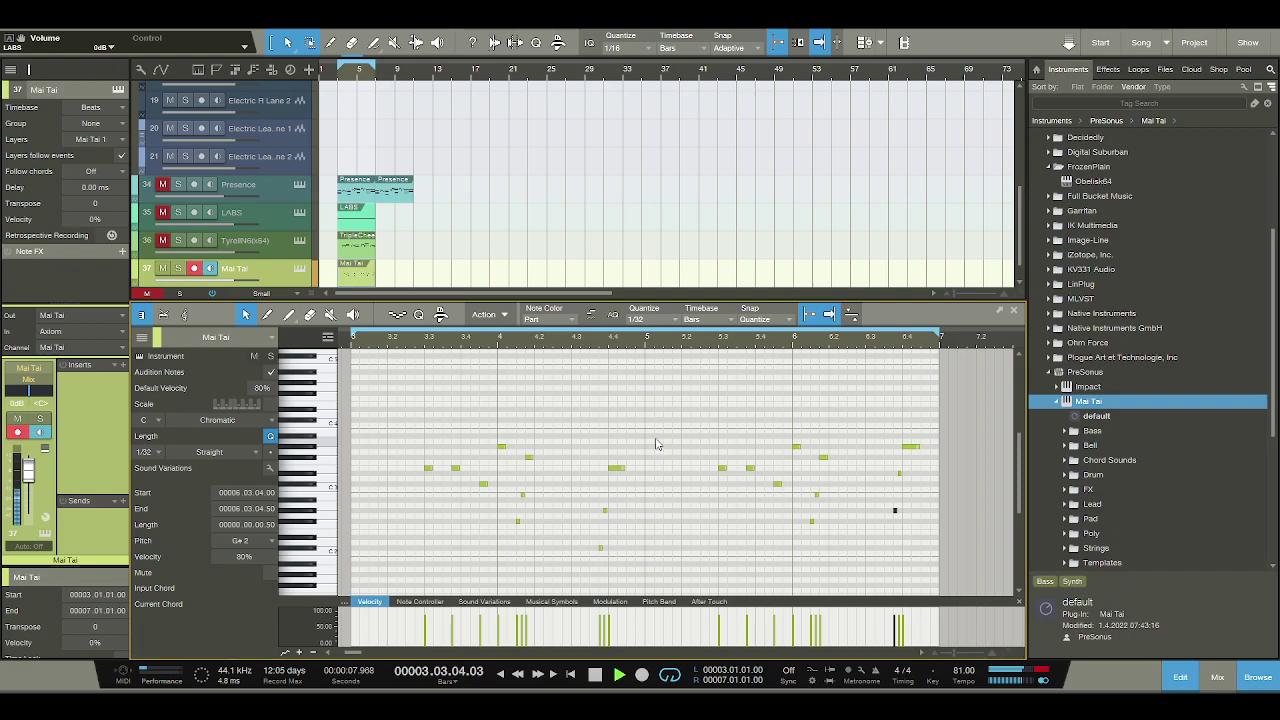
pyautogui.press('space')
# Extend the Mai Tai part in the arrangement to bar 11 and stretch the loop range across it.
pyautogui.moveTo(377, 272); pyautogui.dragTo(412, 278)
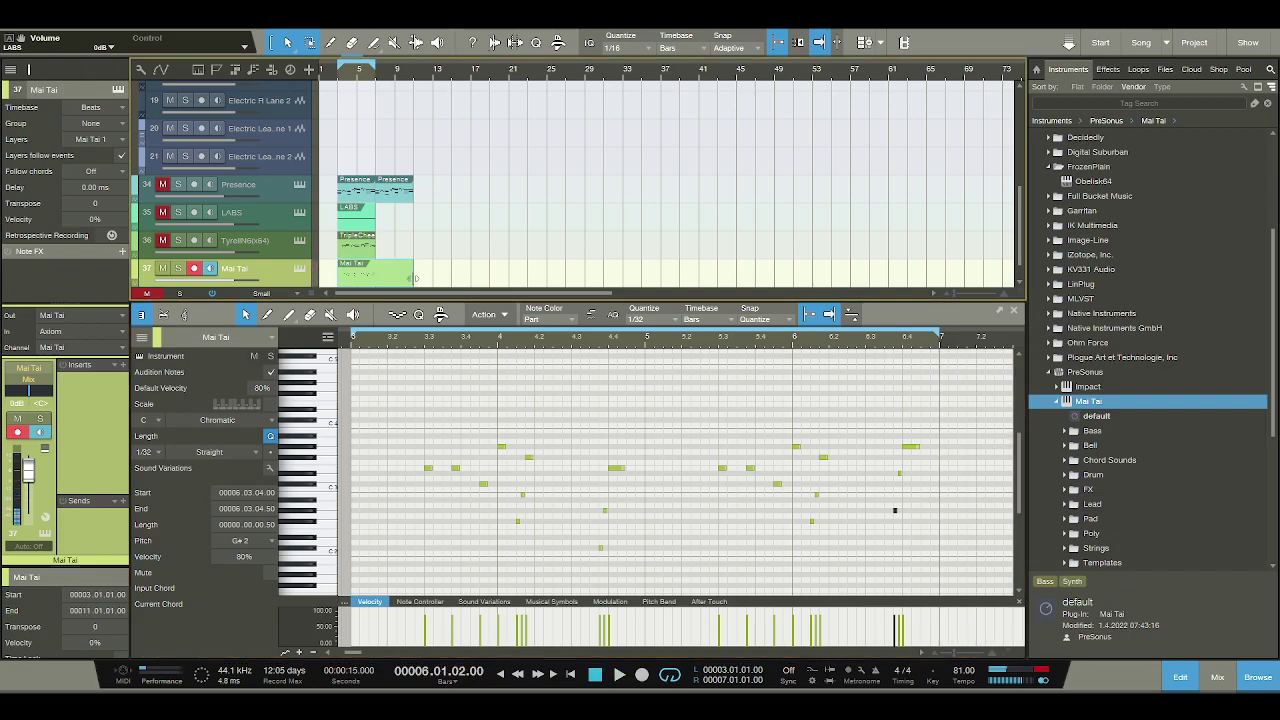
pyautogui.press('w')
pyautogui.press('w')
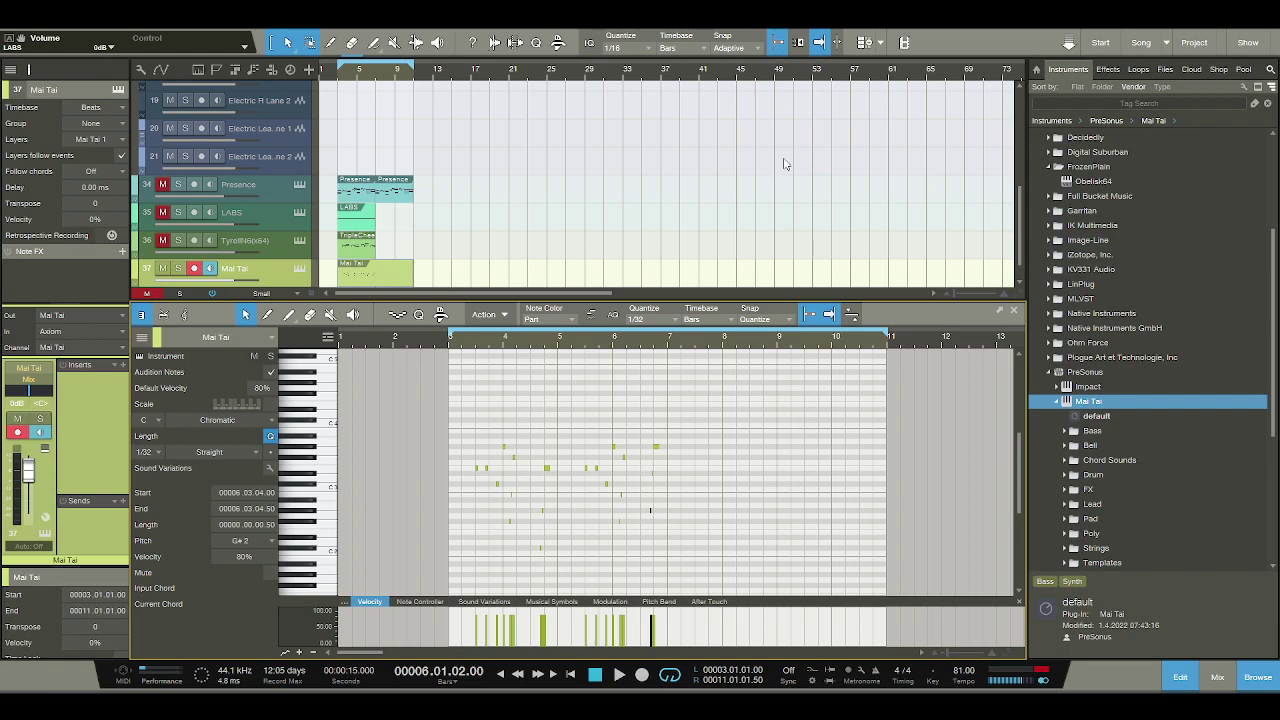
# Duplicate all Mai Tai notes into bars 7 to 11 of the part and deselect the copies.
pyautogui.scroll(3, 842, 360)
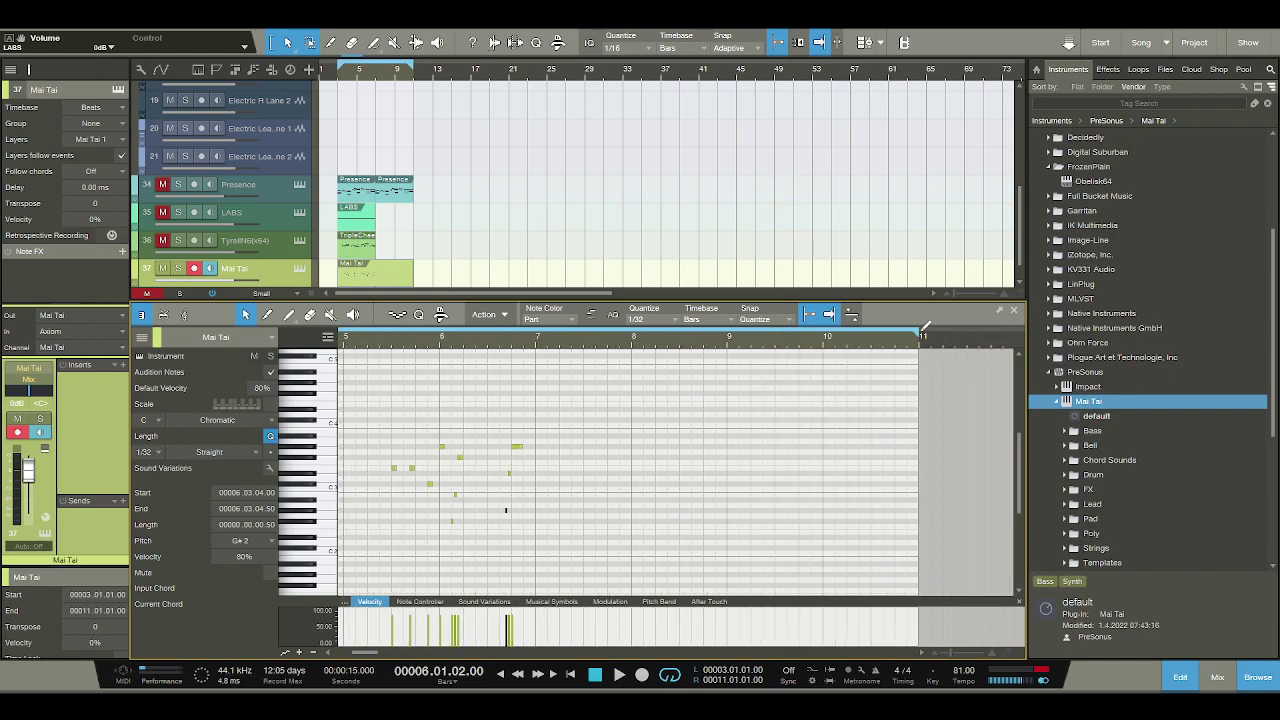
pyautogui.scroll(-3, 800, 345)
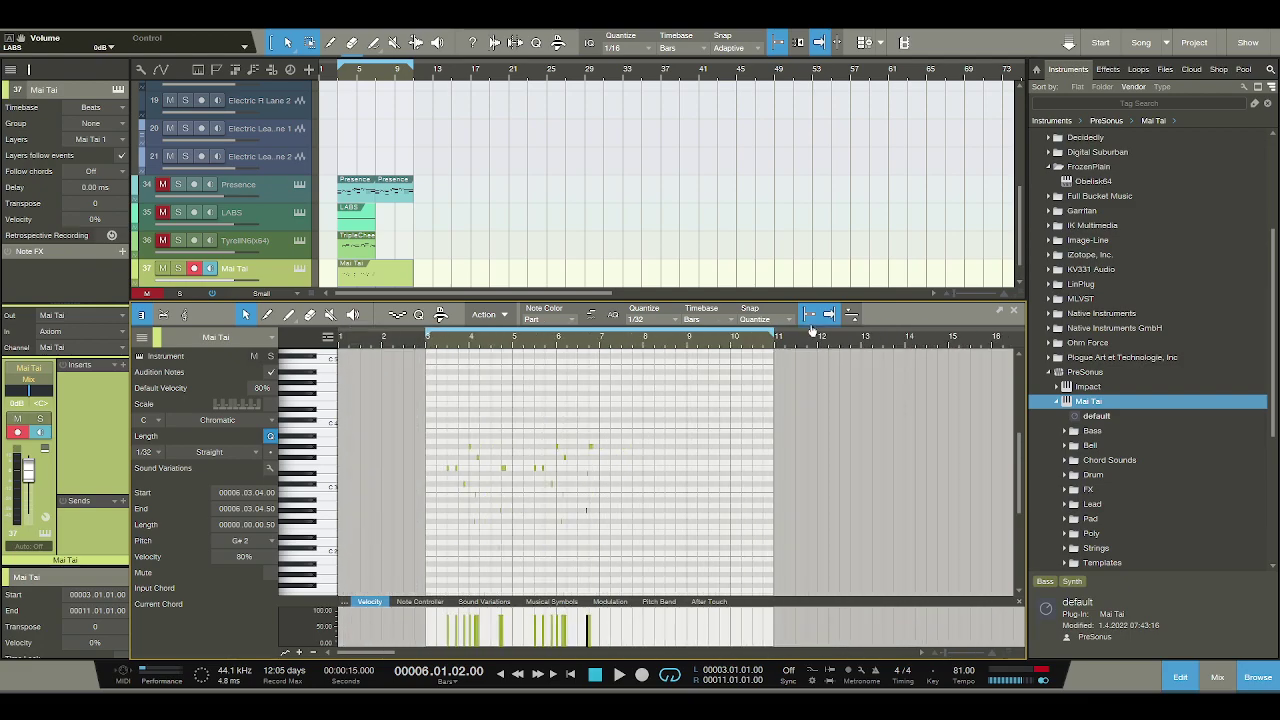
pyautogui.click(651, 563)
pyautogui.hotkey('ctrl', 'a')
pyautogui.press('d')
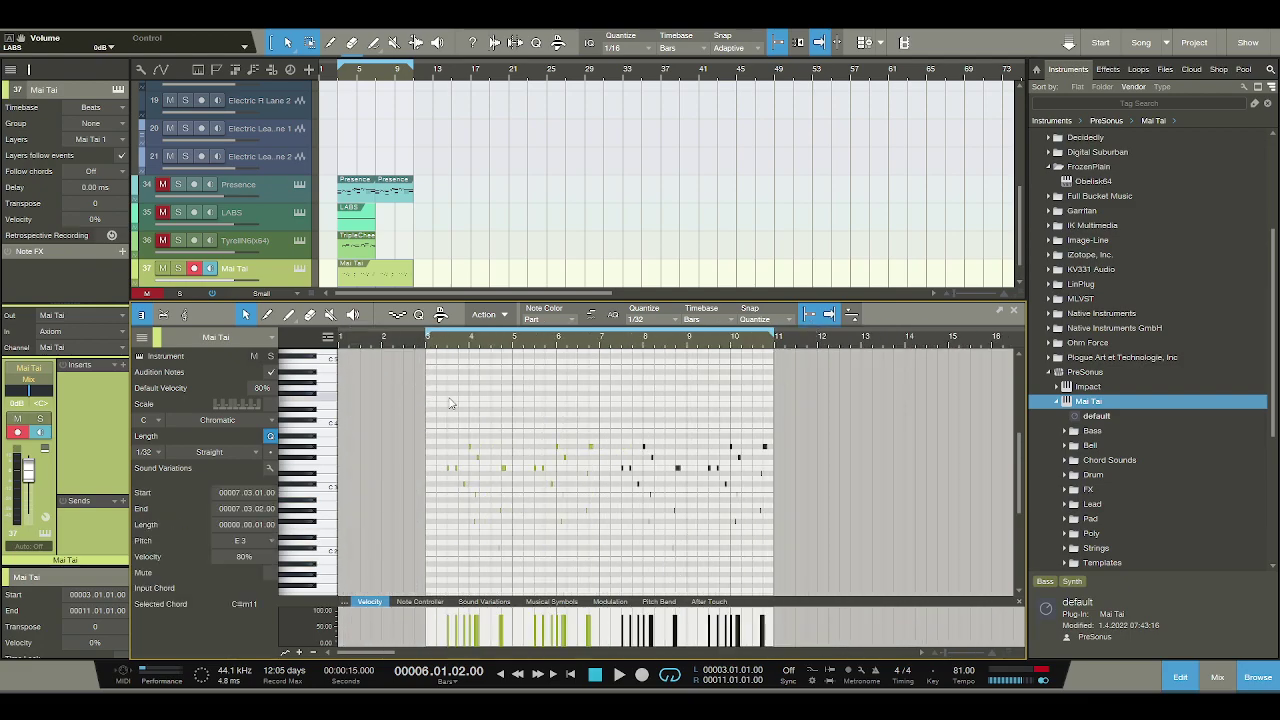
pyautogui.scroll(2, 675, 355)
pyautogui.scroll(1, 675, 355)
pyautogui.click(670, 356)
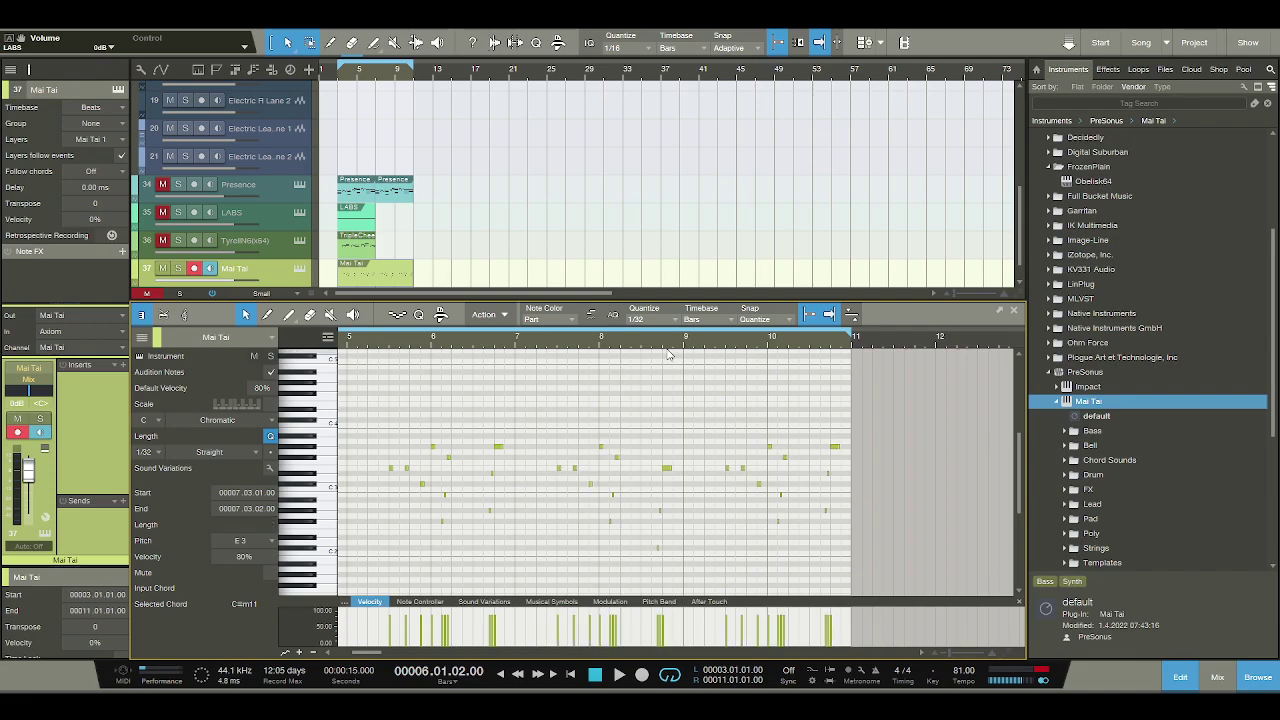
# Play back the duplicated Mai Tai phrases and raise the last three notes of bar 10 to B3, F#3 and B2.
pyautogui.press('space')
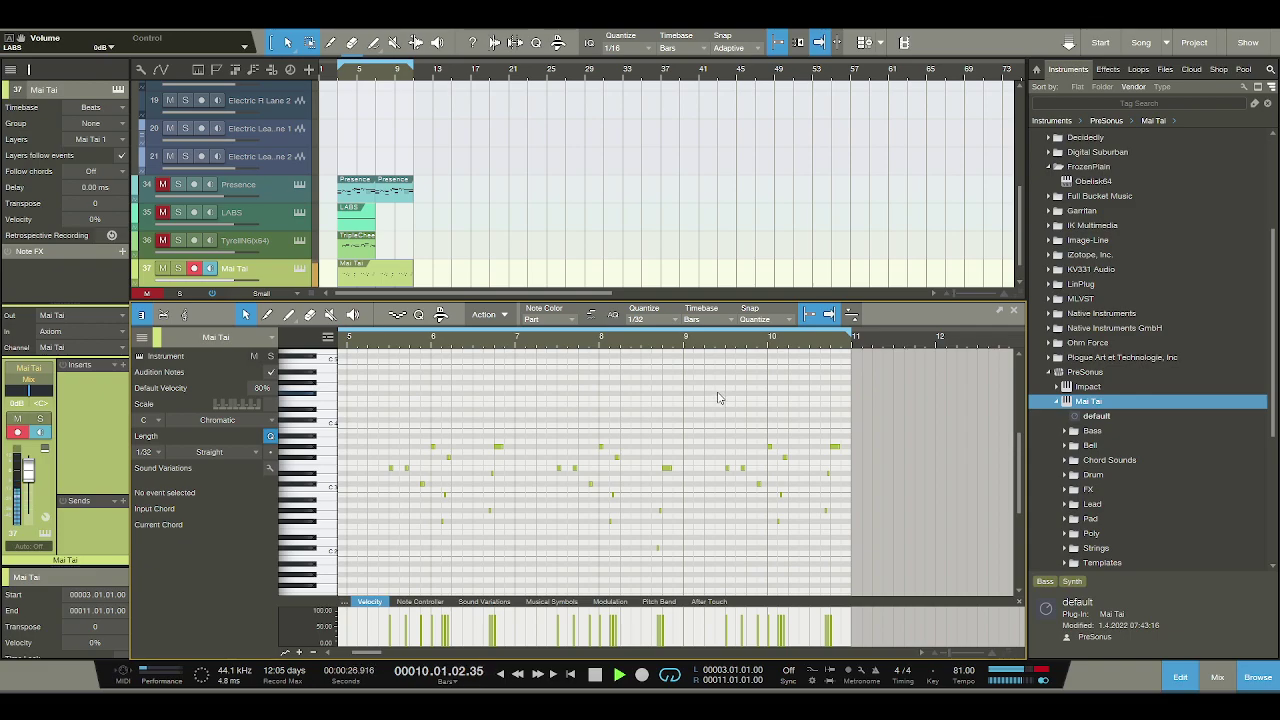
pyautogui.press('space')
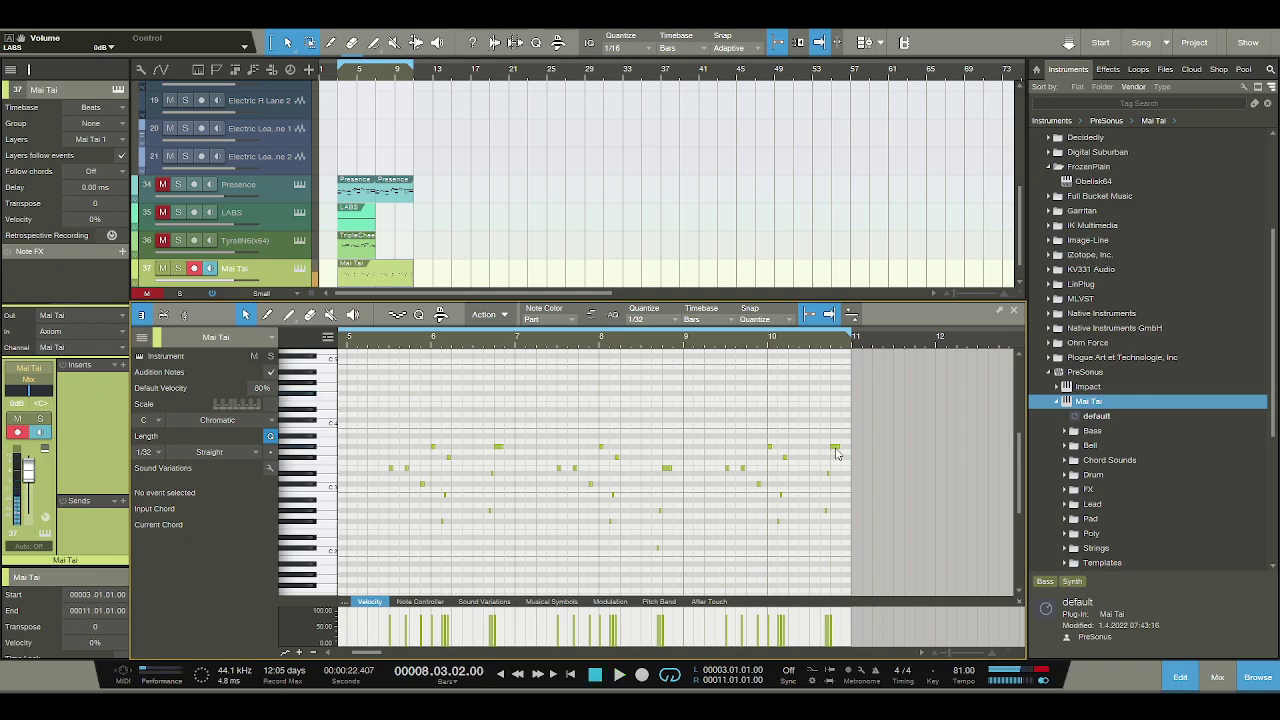
pyautogui.moveTo(837, 451); pyautogui.dragTo(836, 434)
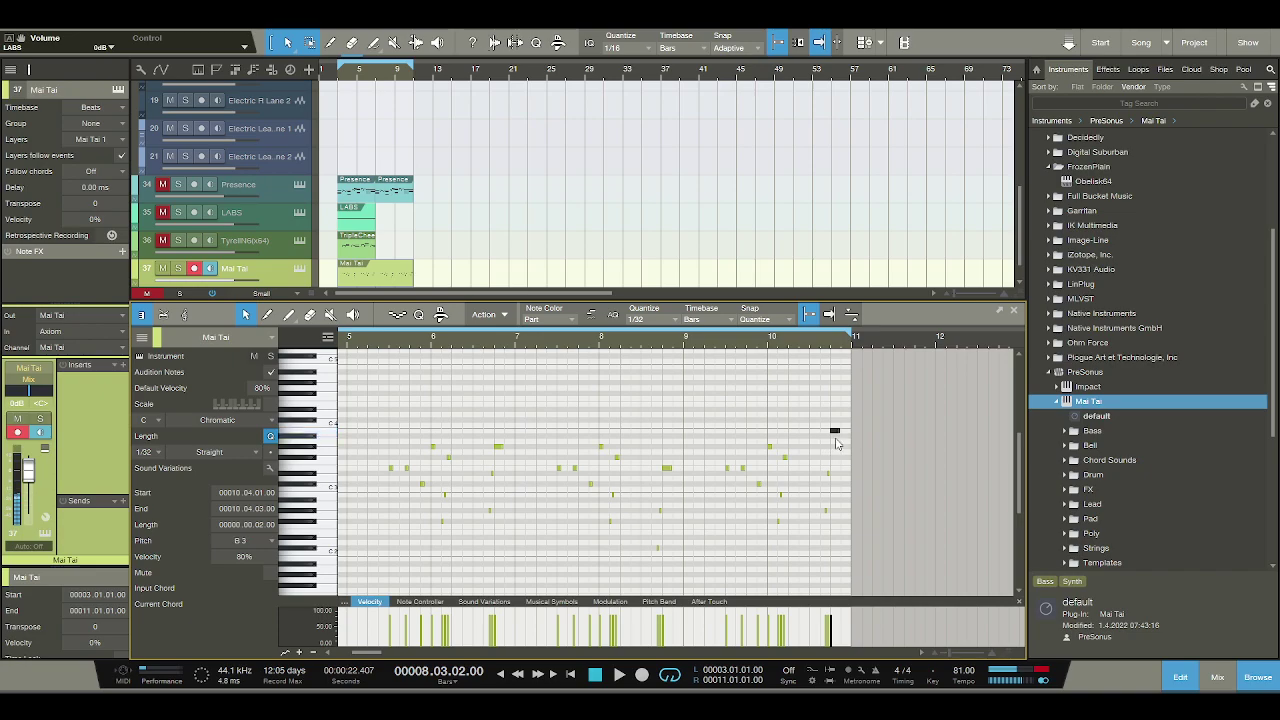
pyautogui.scroll(5, 829, 481)
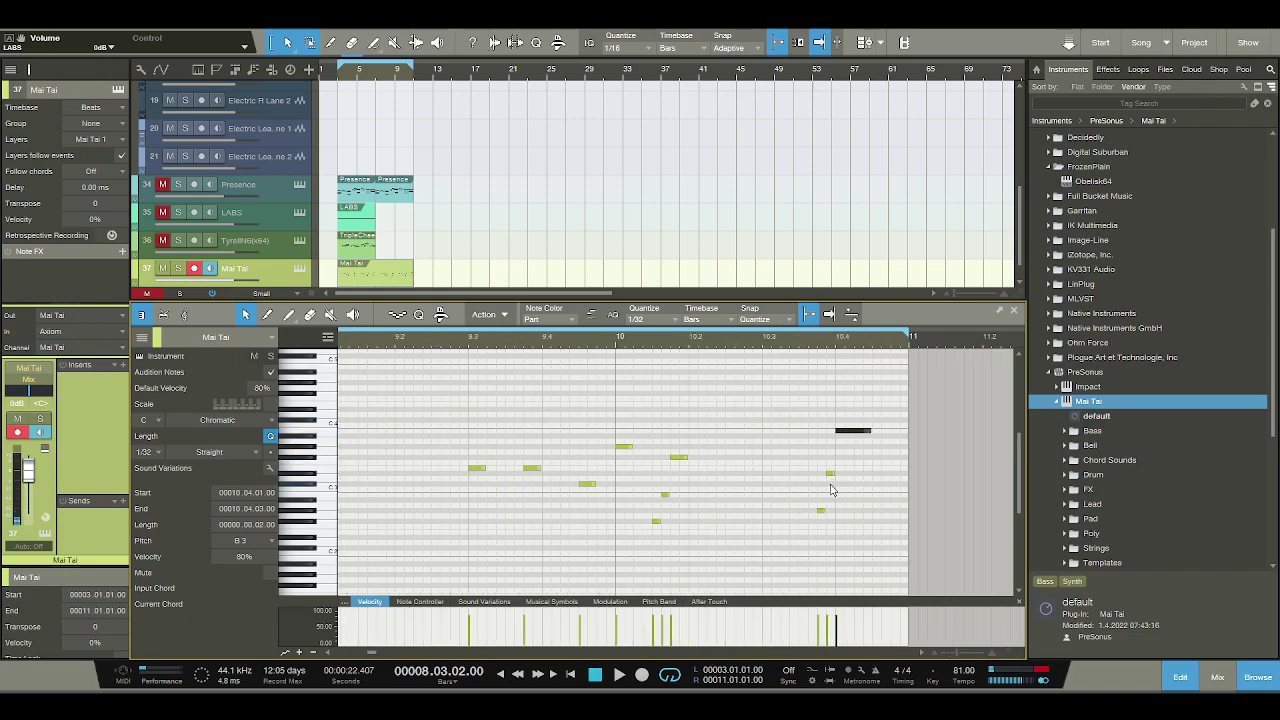
pyautogui.moveTo(829, 475); pyautogui.dragTo(830, 458)
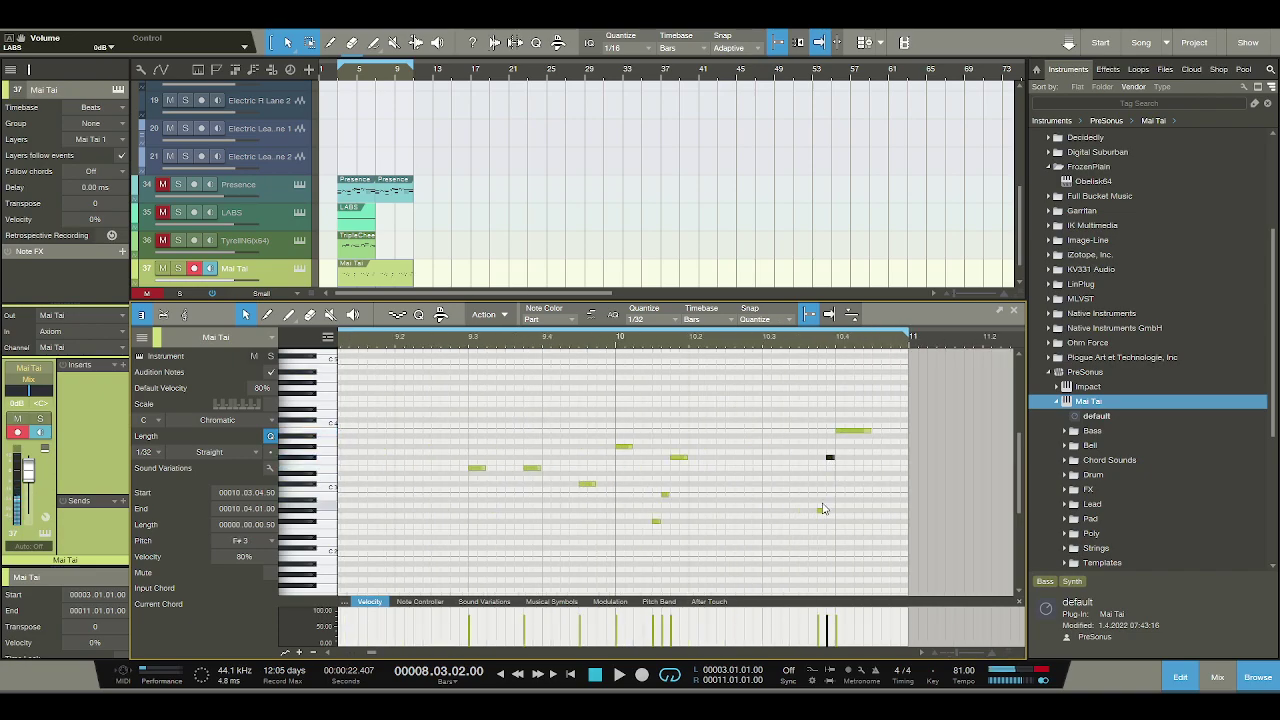
pyautogui.moveTo(822, 512); pyautogui.dragTo(817, 492)
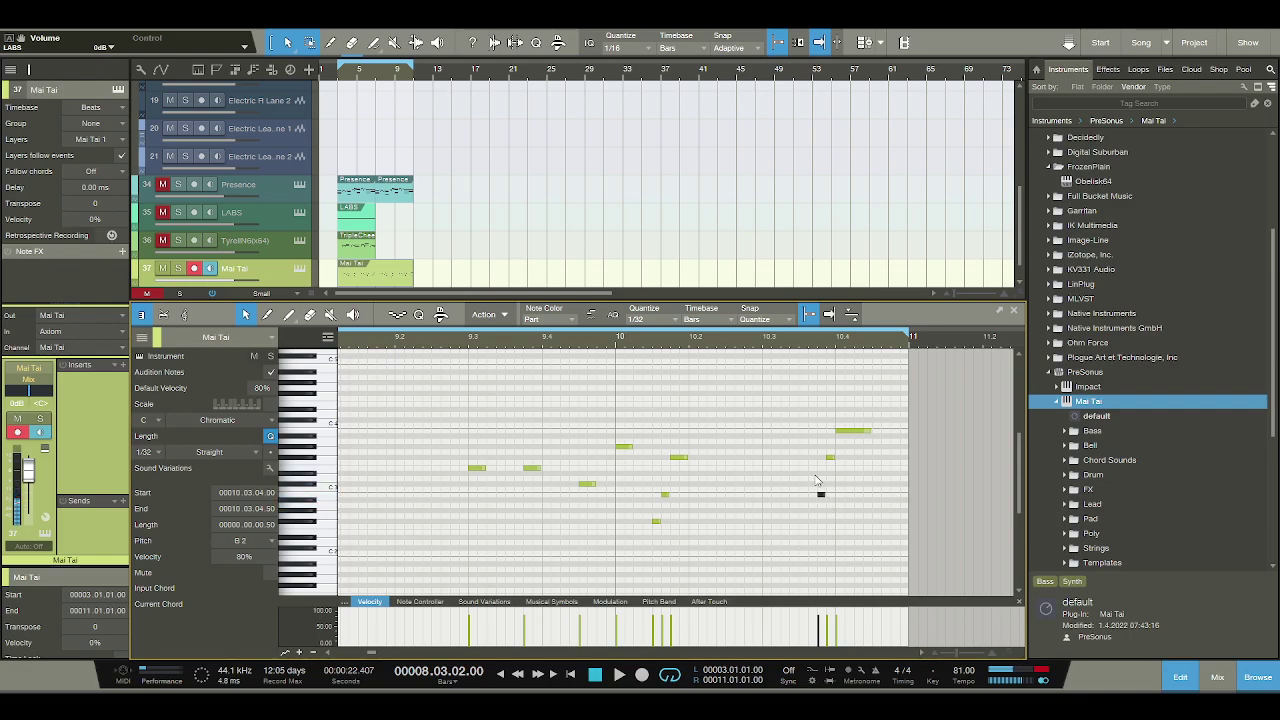
pyautogui.hscroll(-3, 799, 467)
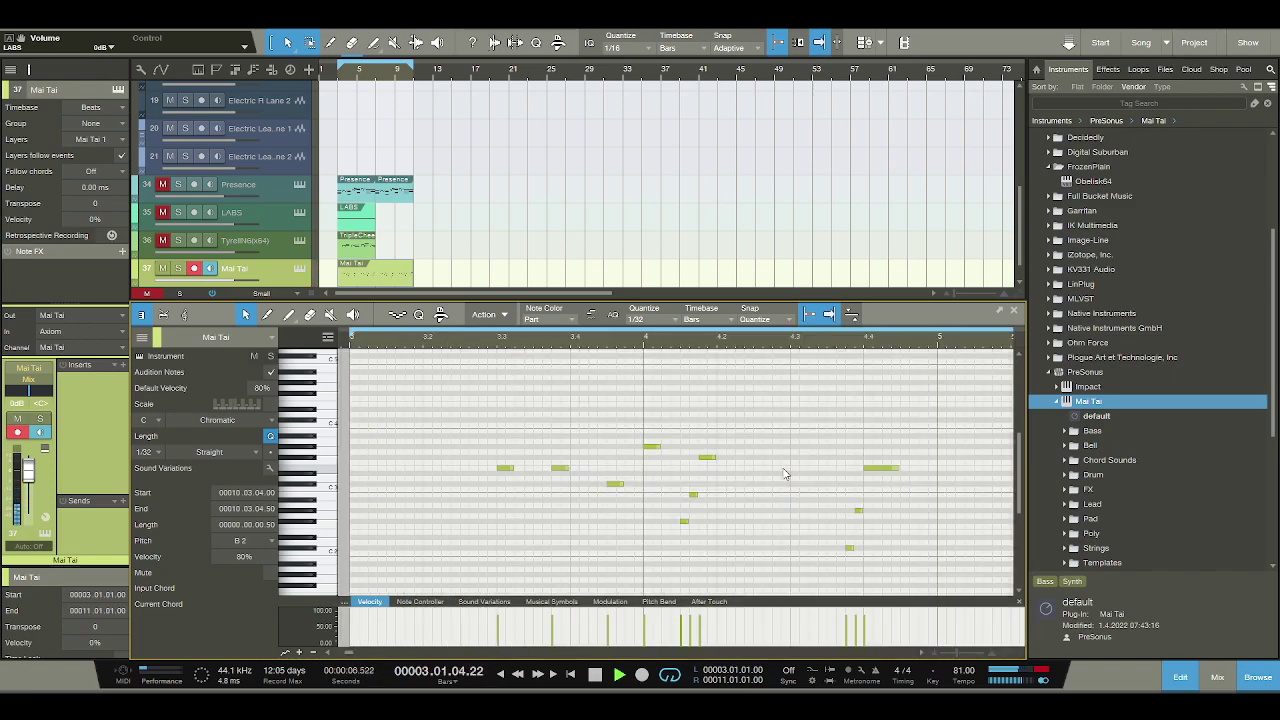
# Duplicate the TyrellN6 and LABS parts so both span bars 7 to 11.
pyautogui.click(373, 242)
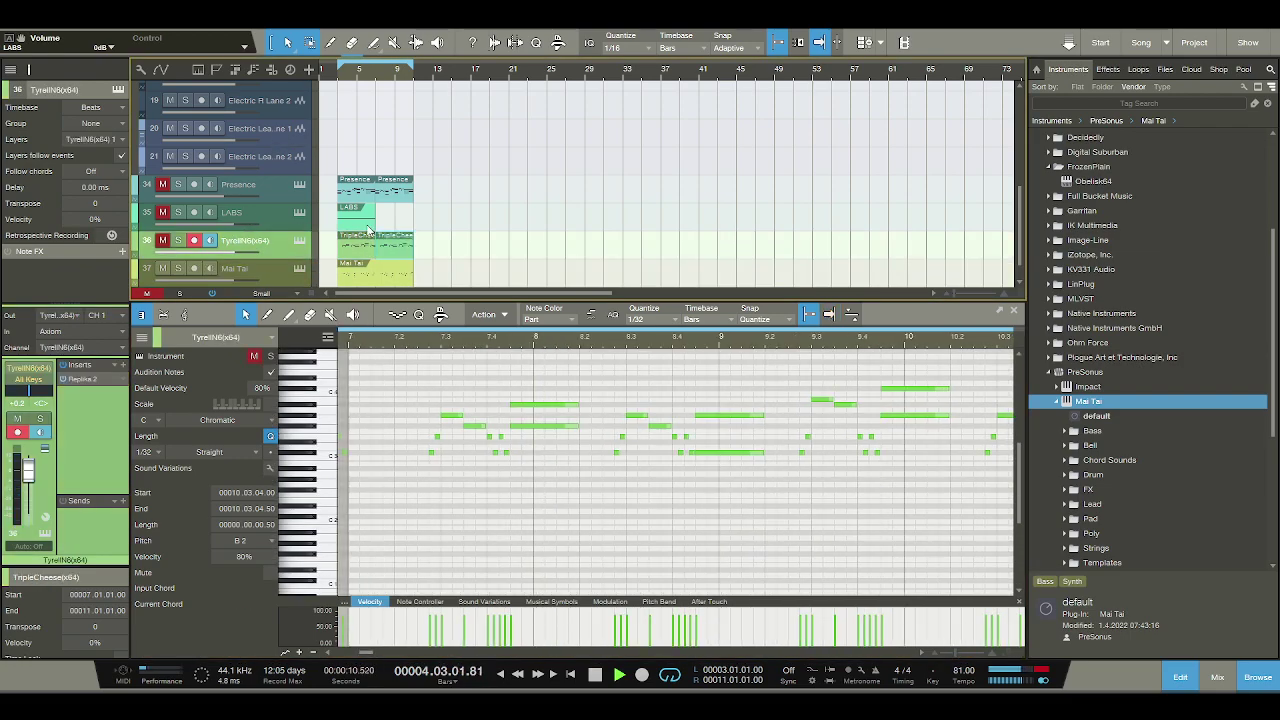
pyautogui.click(368, 224)
pyautogui.press('d')
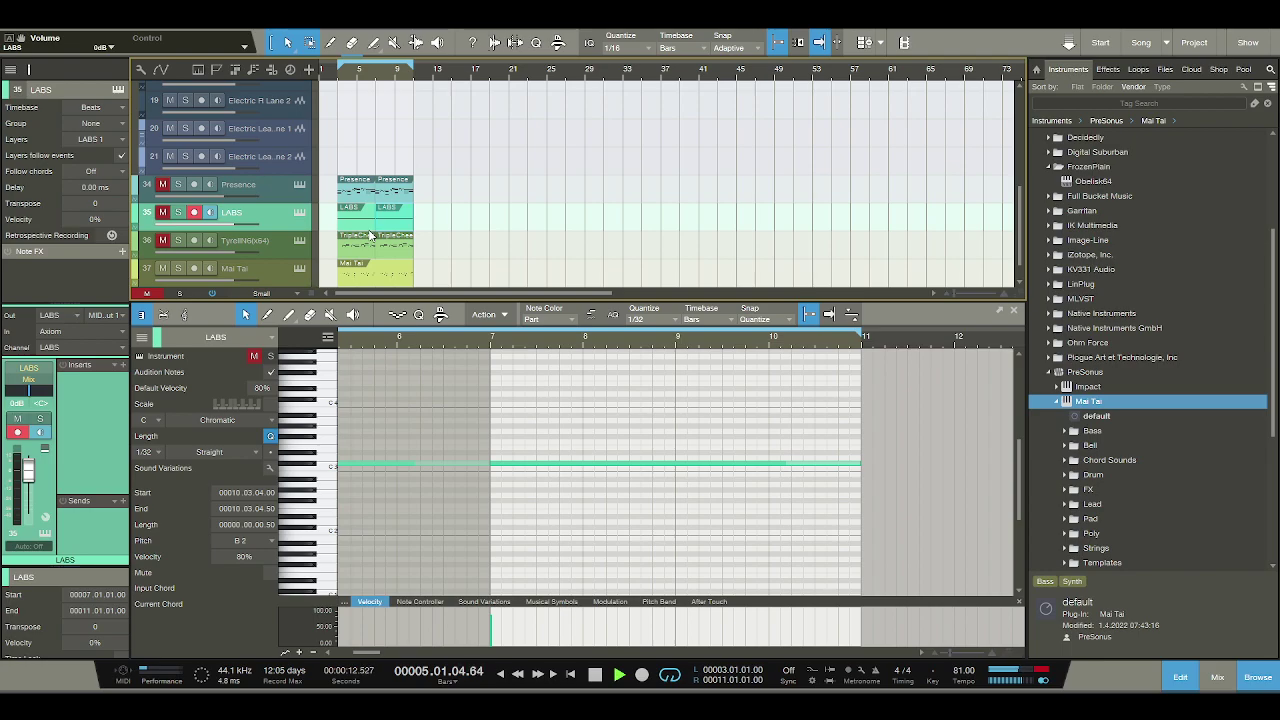
# Unmute the LABS, Presence and TyrellN6 tracks and play back all layers together.
pyautogui.click(162, 212)
pyautogui.click(162, 184)
pyautogui.click(164, 240)
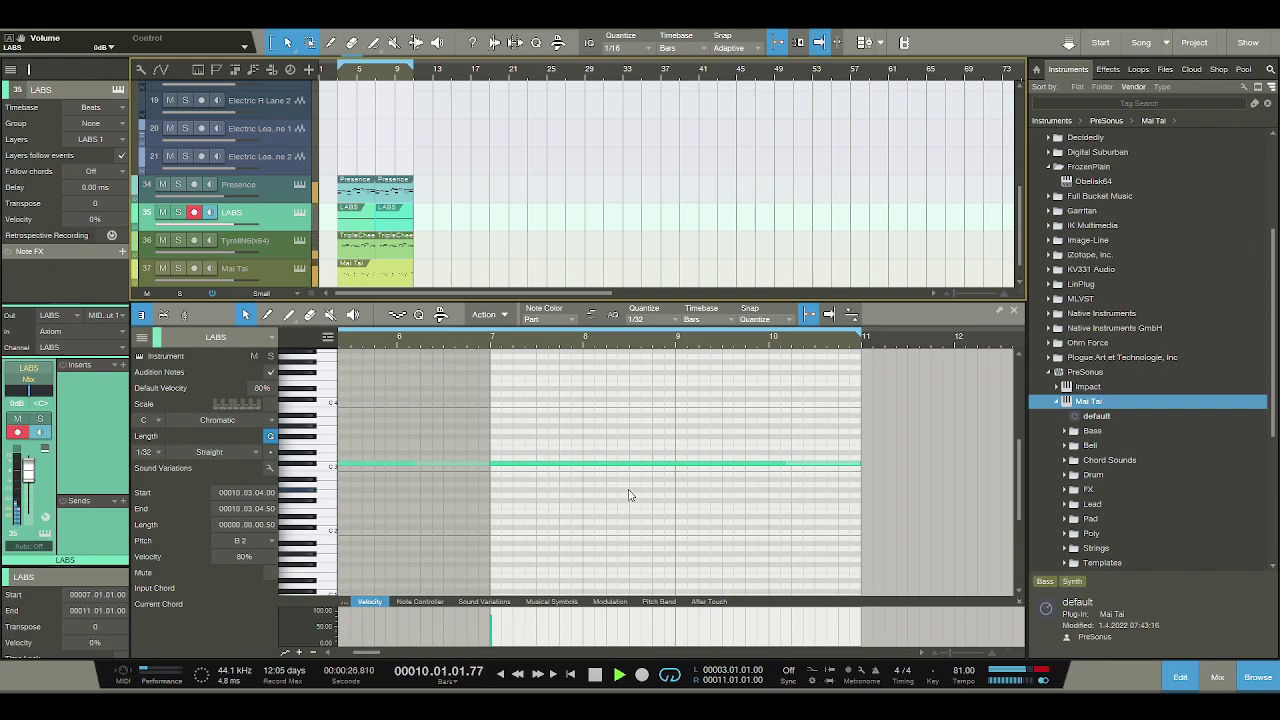
pyautogui.click(595, 676)
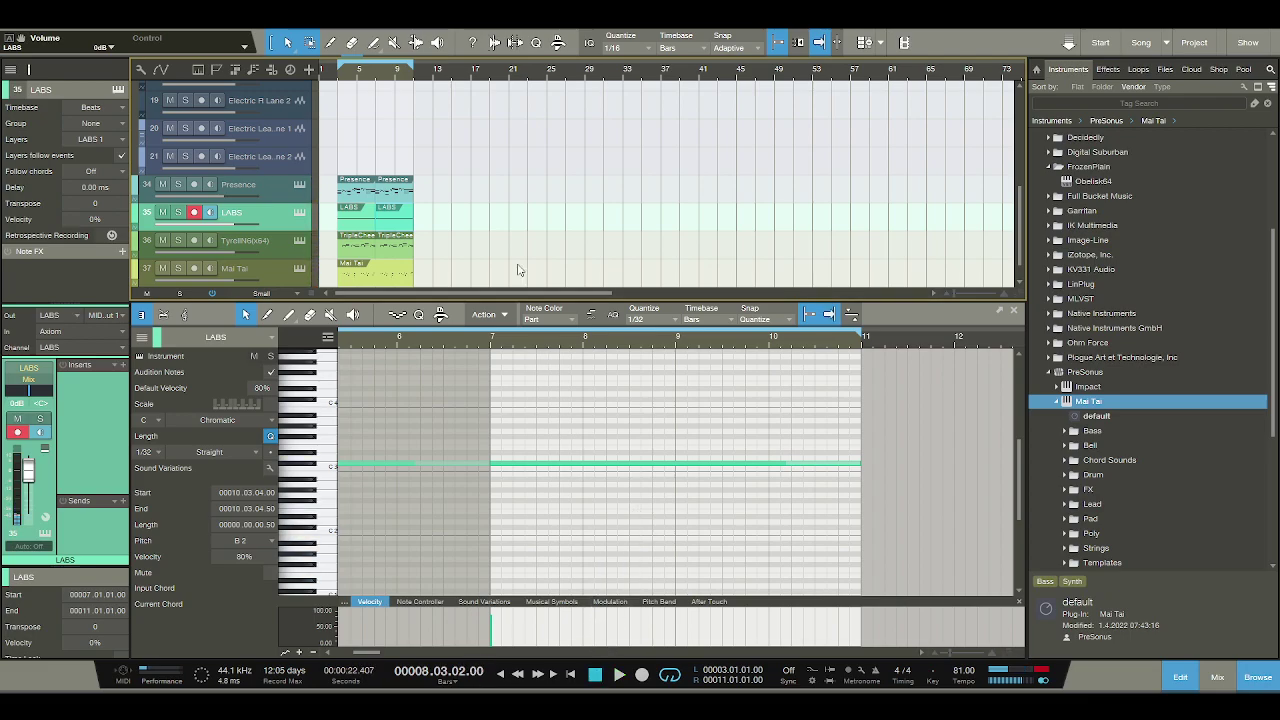
# Try the MLVST PG-8X synthesizer on a new instrument track and close its window.
pyautogui.scroll(-1, 570, 262)
pyautogui.click(1048, 376)
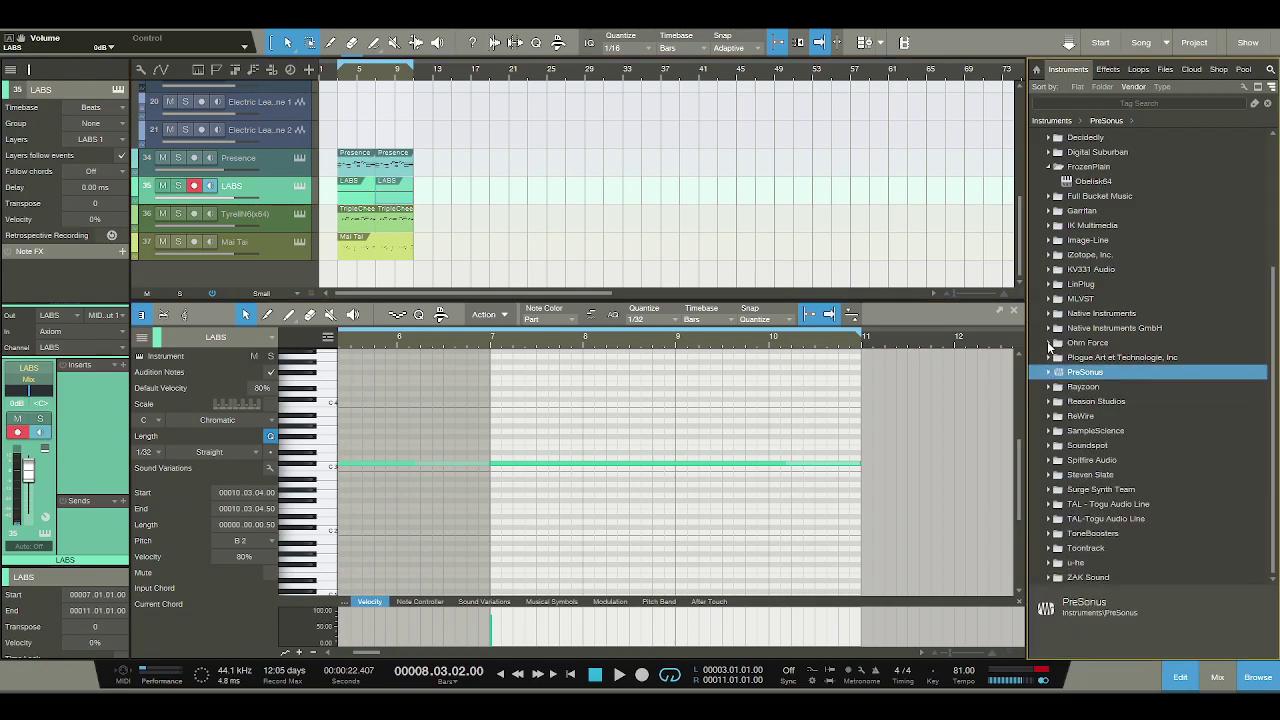
pyautogui.scroll(2, 1050, 362)
pyautogui.click(1049, 359)
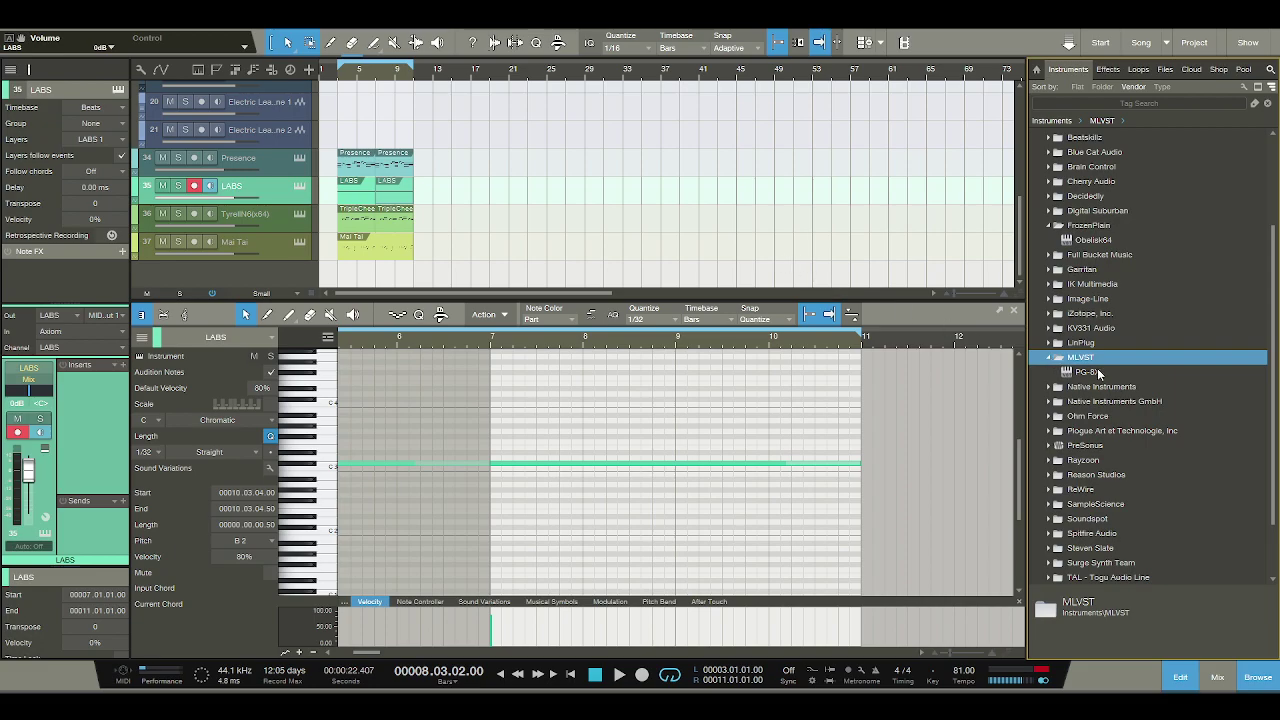
pyautogui.click(1097, 374)
pyautogui.press('f')
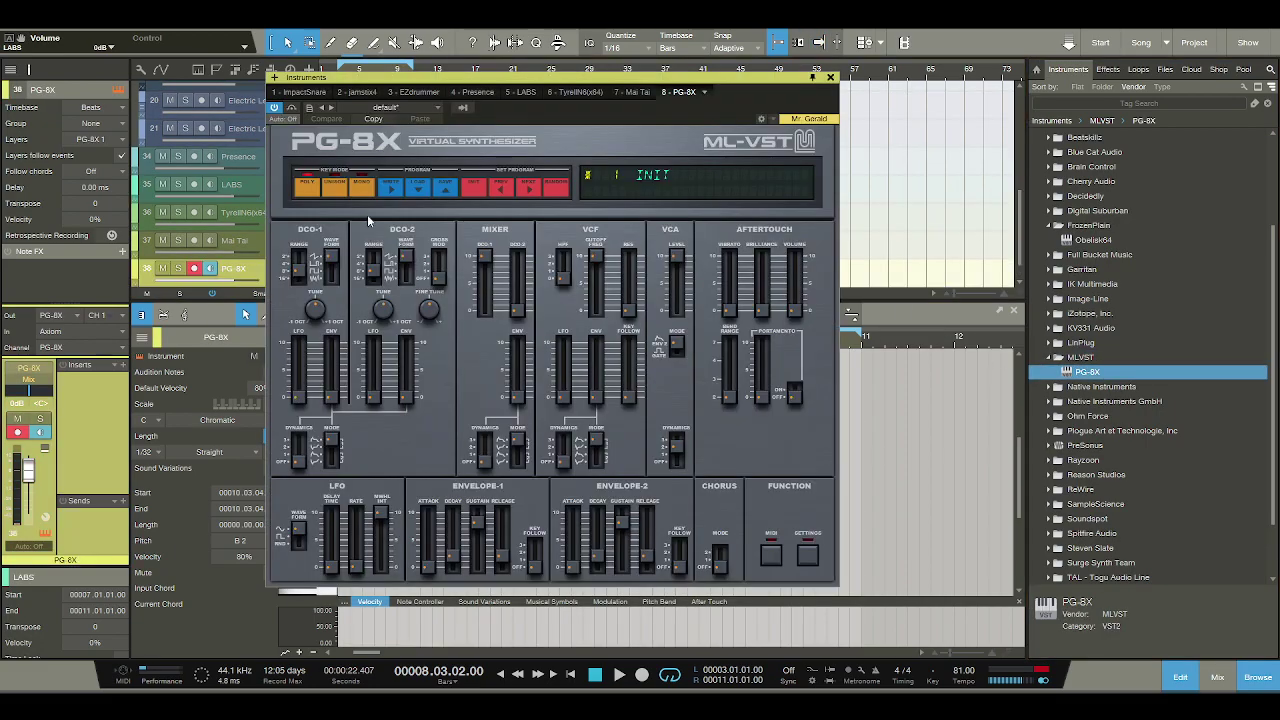
pyautogui.click(637, 176)
pyautogui.click(830, 78)
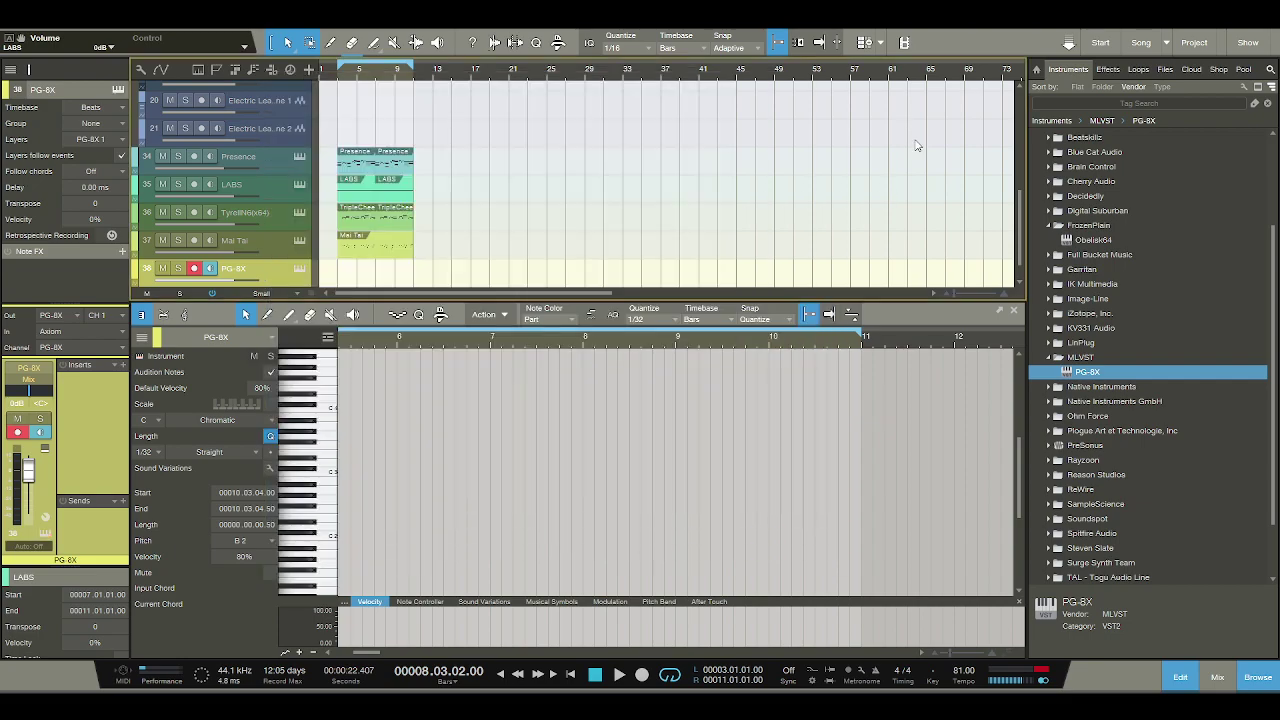
# Replace the PG-8X on track 38 with AIR Music Technology's VacuumPro_x64 and close its window.
pyautogui.scroll(-2, 1090, 382)
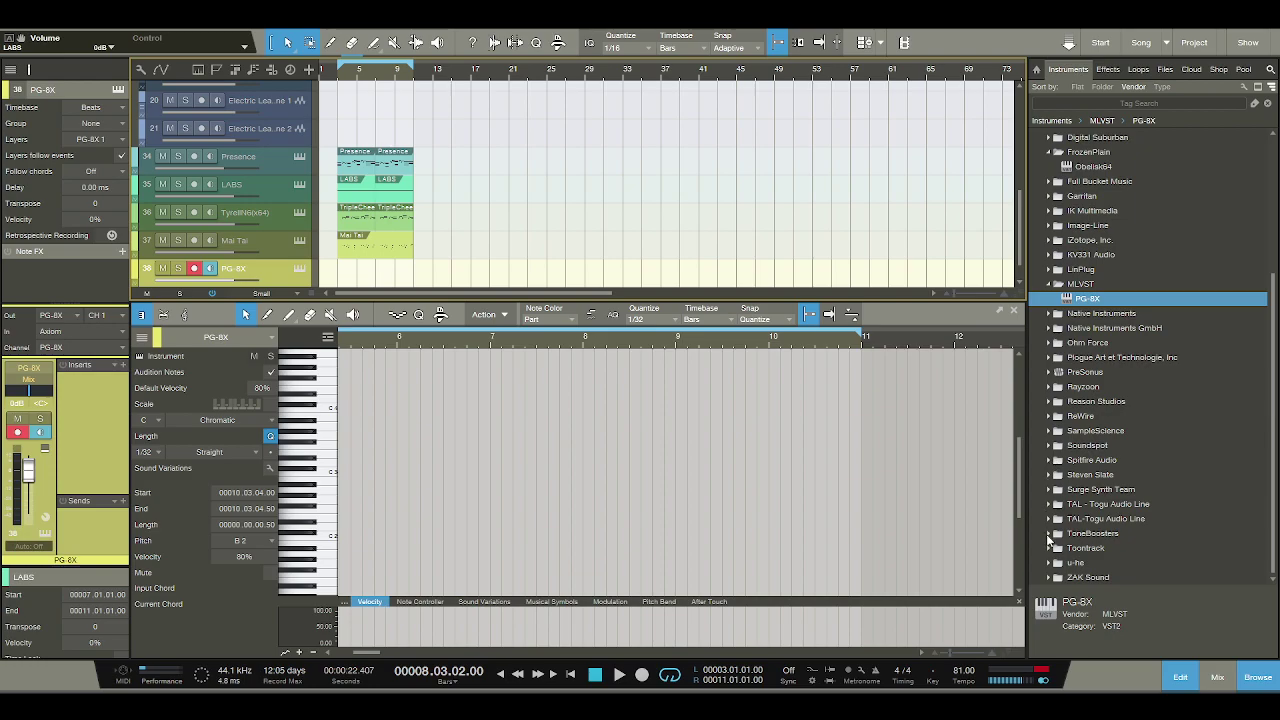
pyautogui.click(1048, 535)
pyautogui.click(1049, 535)
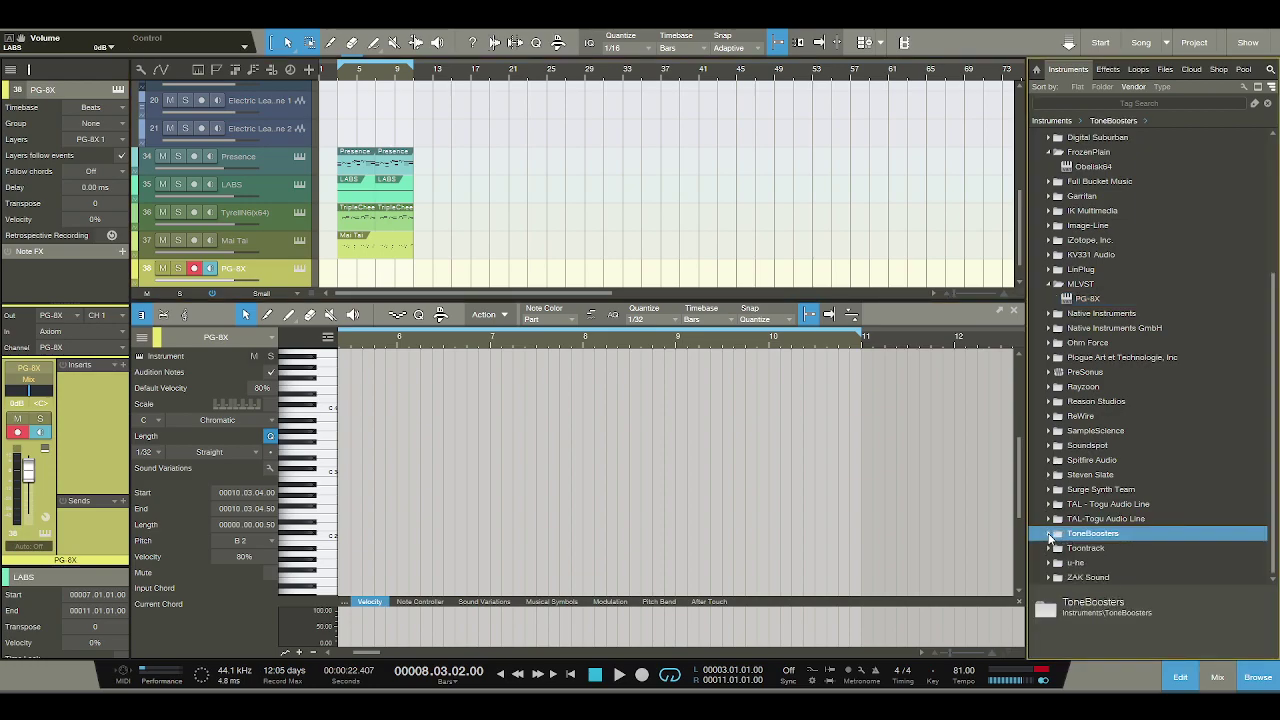
pyautogui.scroll(5, 1055, 535)
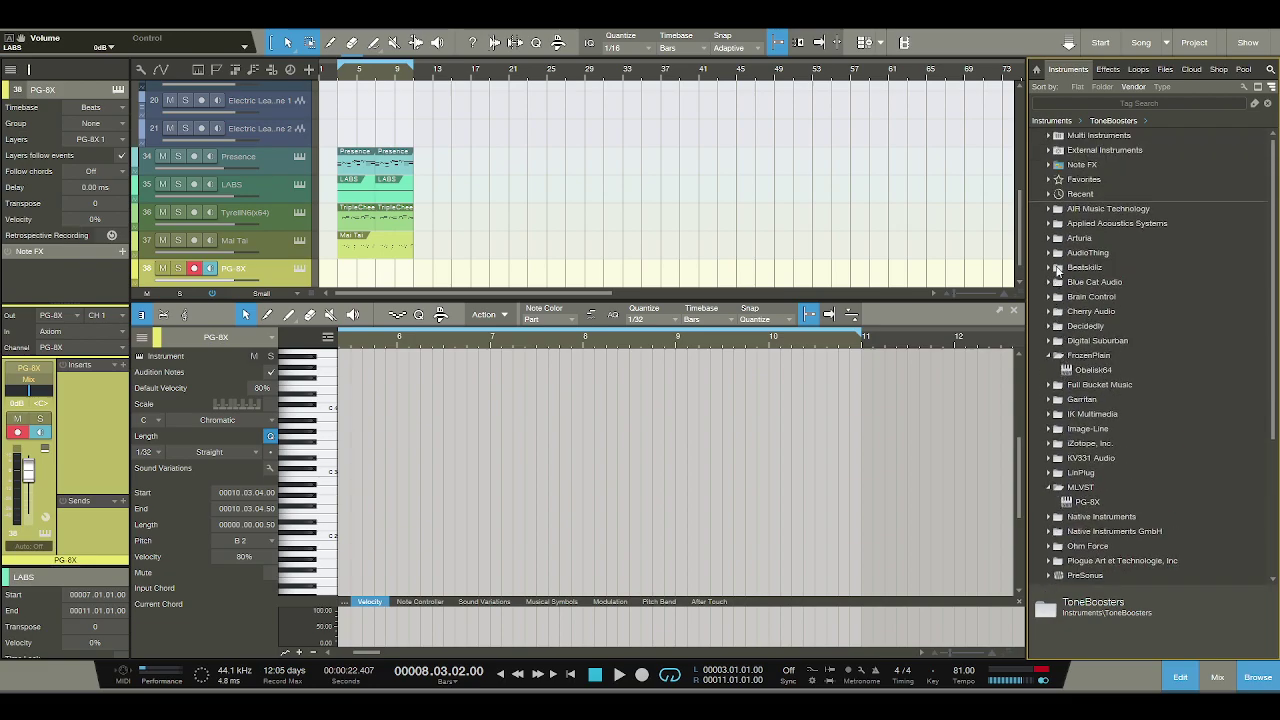
pyautogui.click(1049, 208)
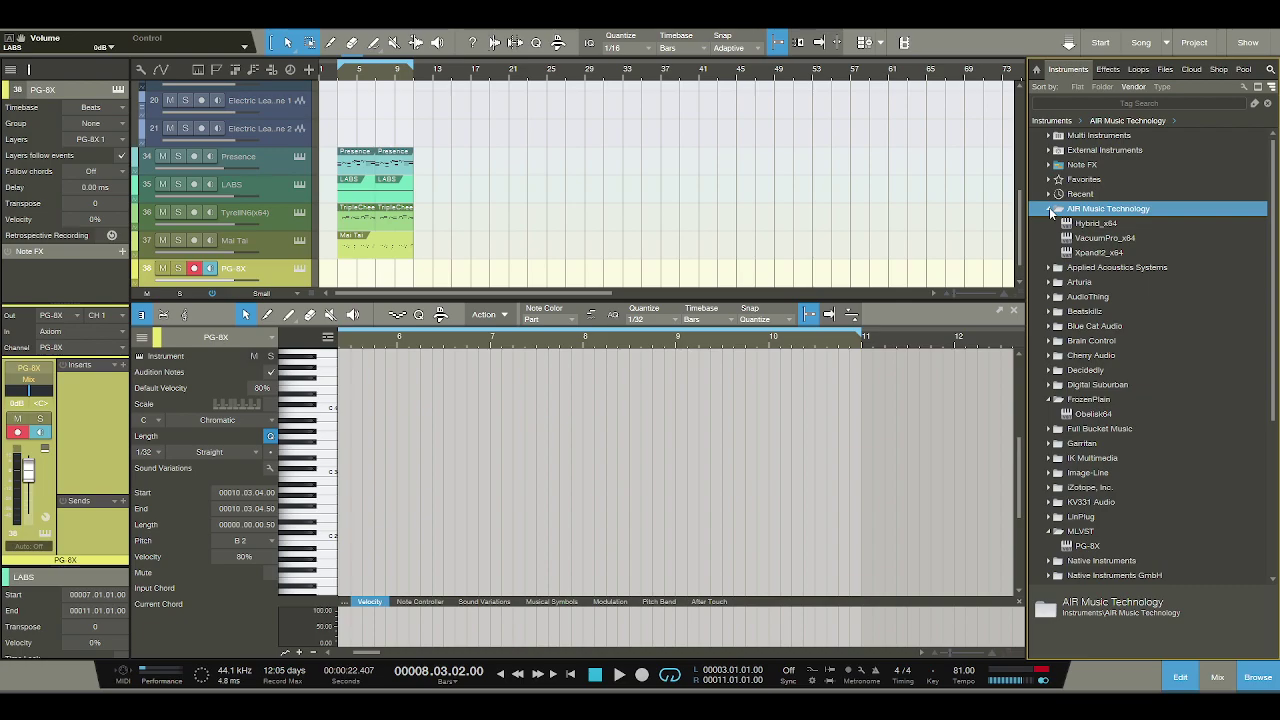
pyautogui.click(1092, 238)
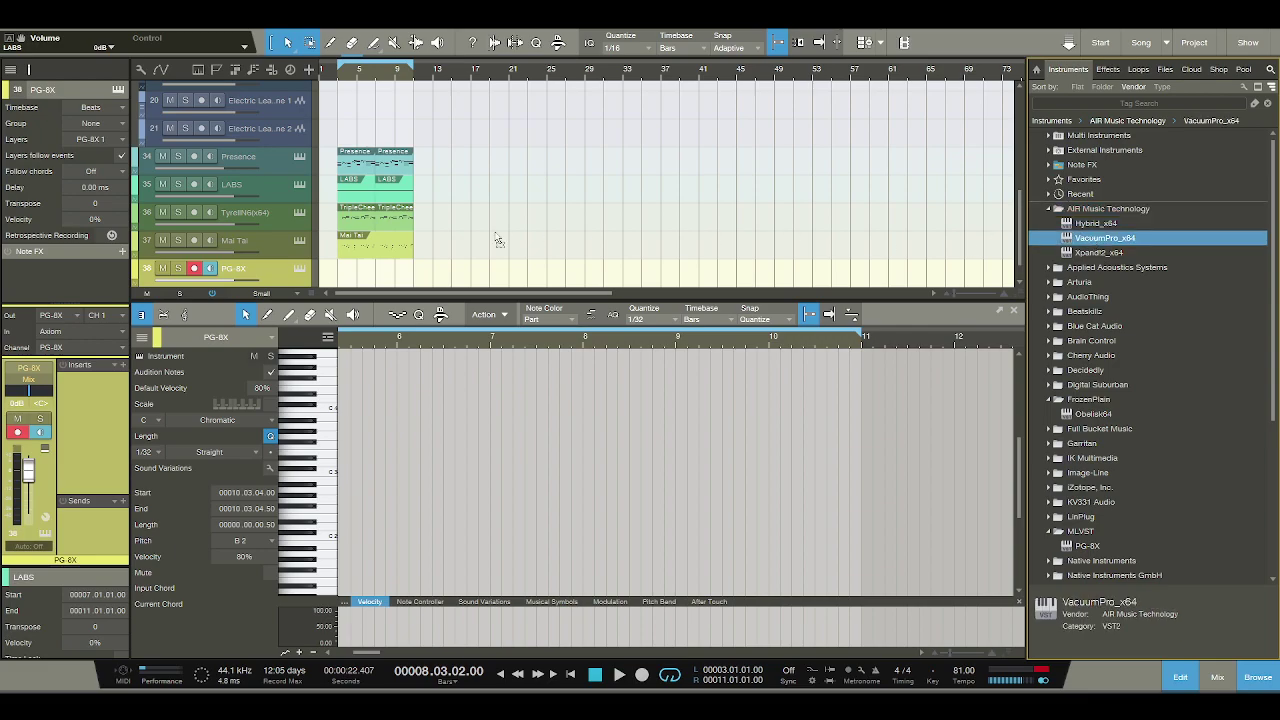
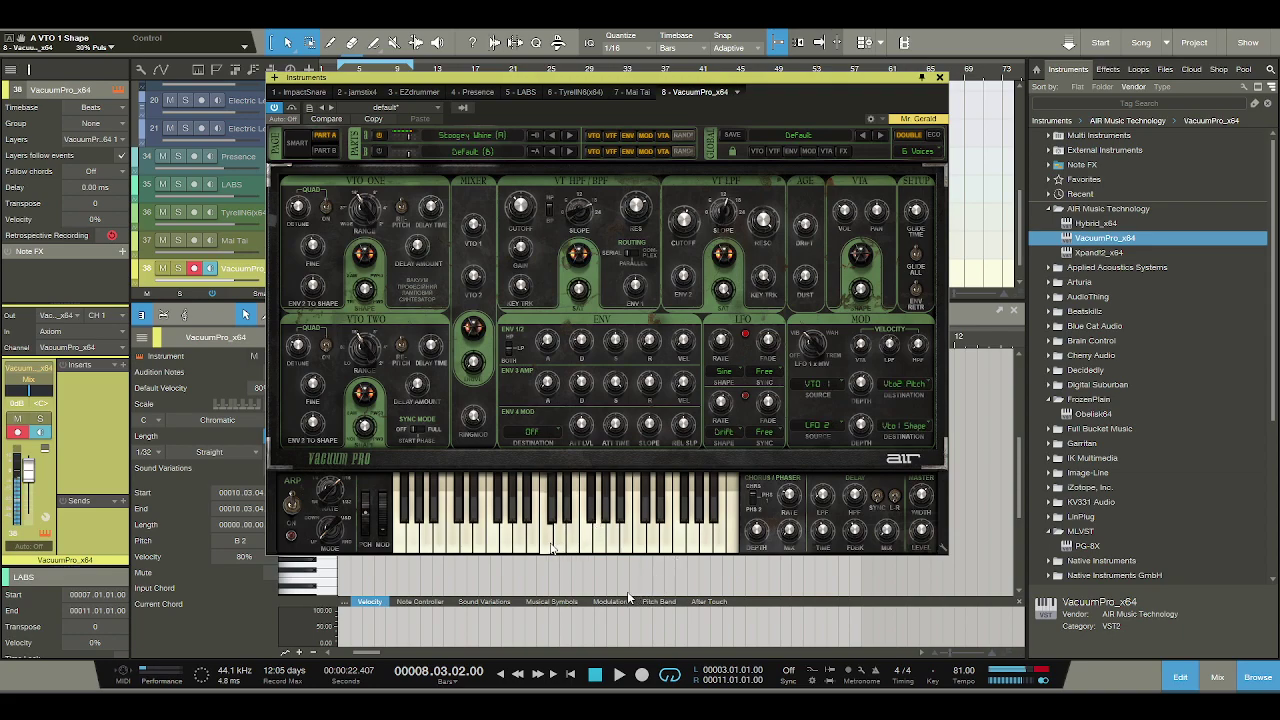
pyautogui.click(939, 78)
# Create an empty VacuumPro part across bars 3 to 11, mute the other four synth tracks and return to bar 3.
pyautogui.doubleClick(350, 272)
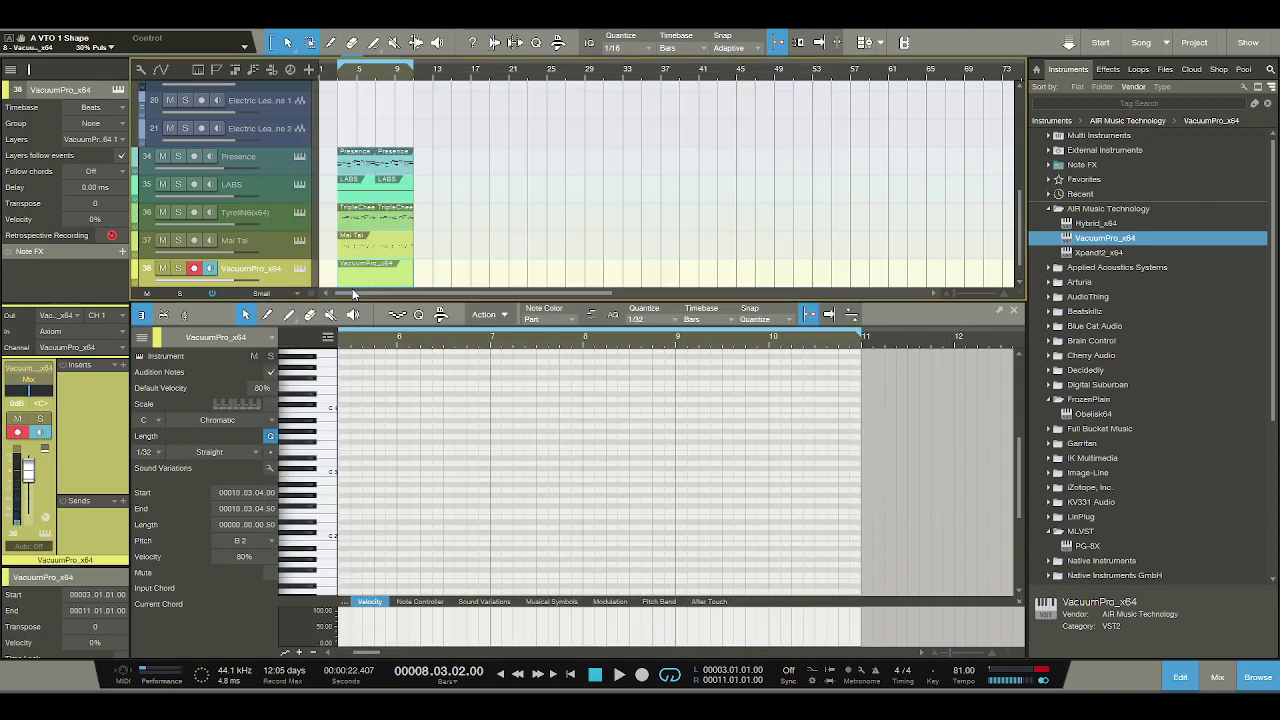
pyautogui.click(162, 240)
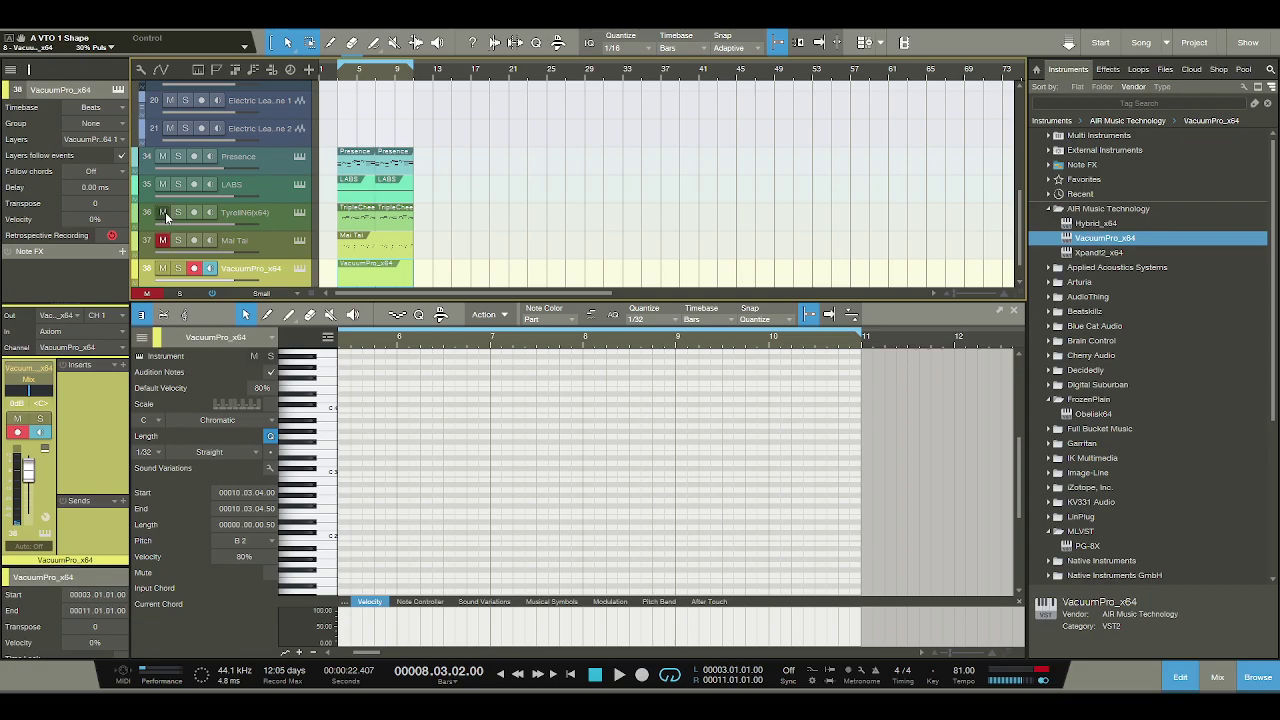
pyautogui.moveTo(163, 212); pyautogui.dragTo(163, 156)
pyautogui.click(342, 76)
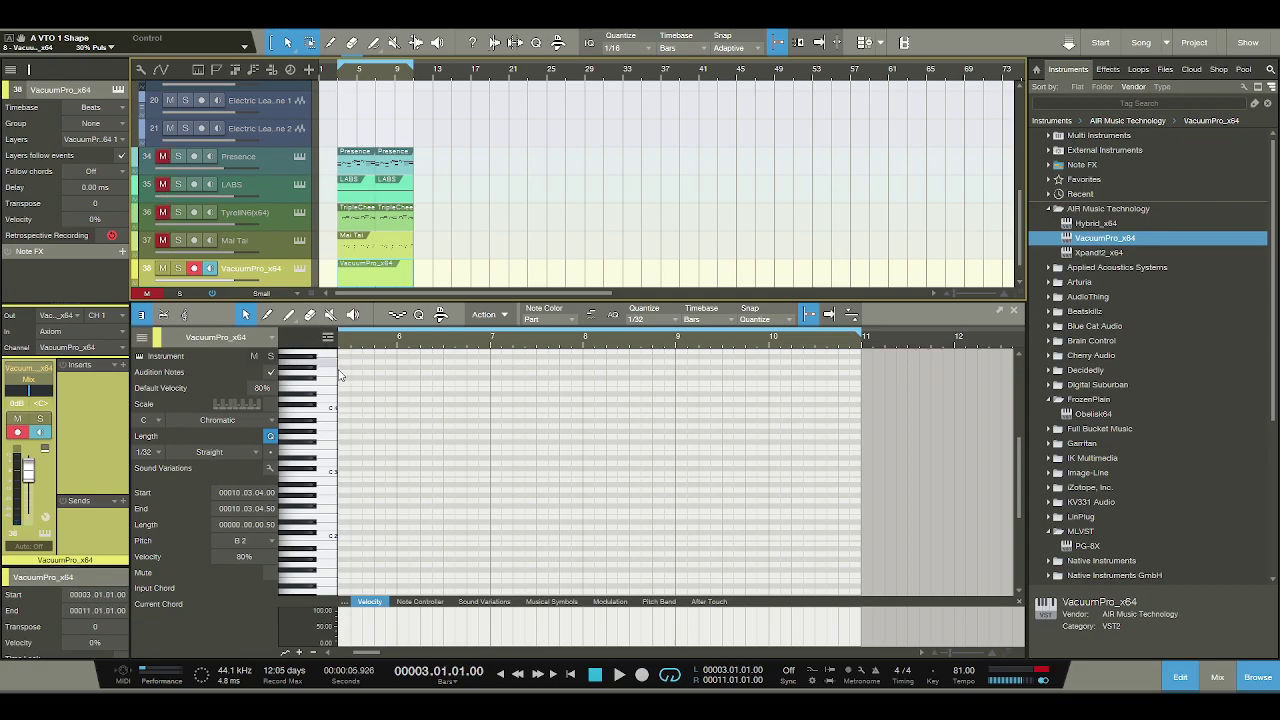
# Set the note grid to 1/16 and shorten the loop range to bars 3 to 7.
pyautogui.moveTo(600, 338); pyautogui.dragTo(577, 366)
pyautogui.moveTo(650, 340); pyautogui.dragTo(717, 357)
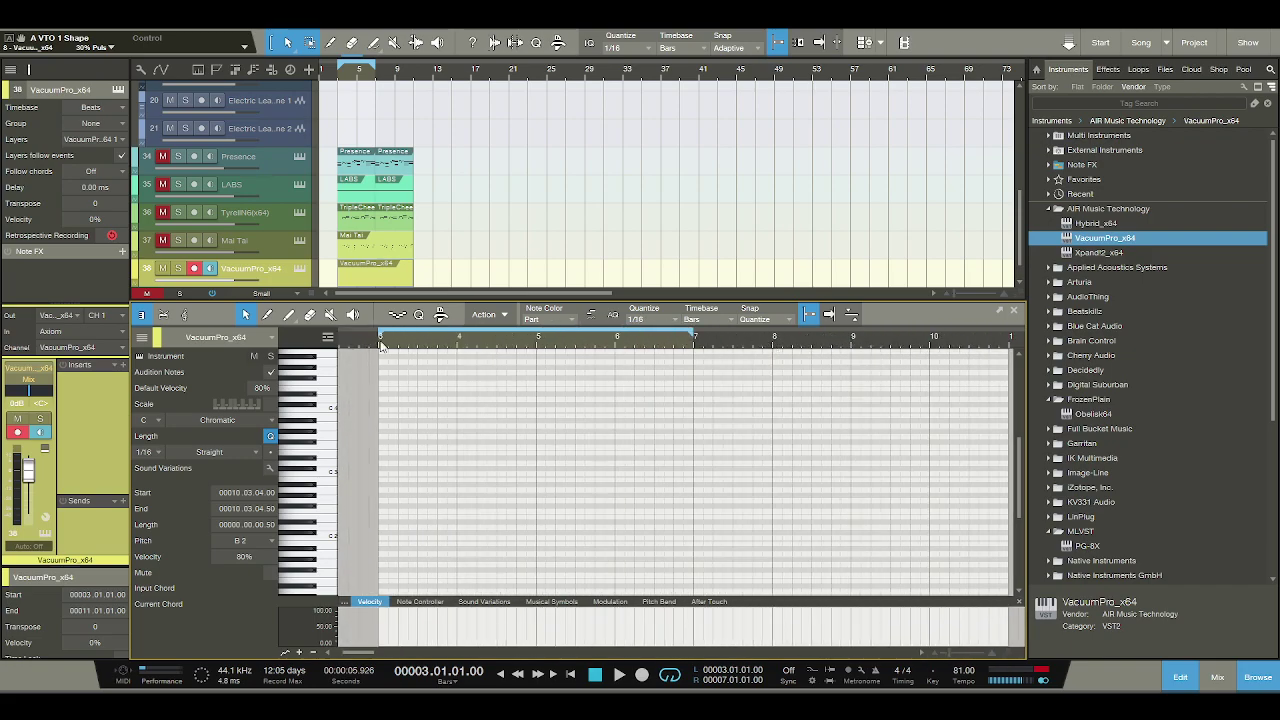
pyautogui.press('f')
# Play the loop from bar 3 several times to find a VacuumPro melody idea.
pyautogui.press('space')
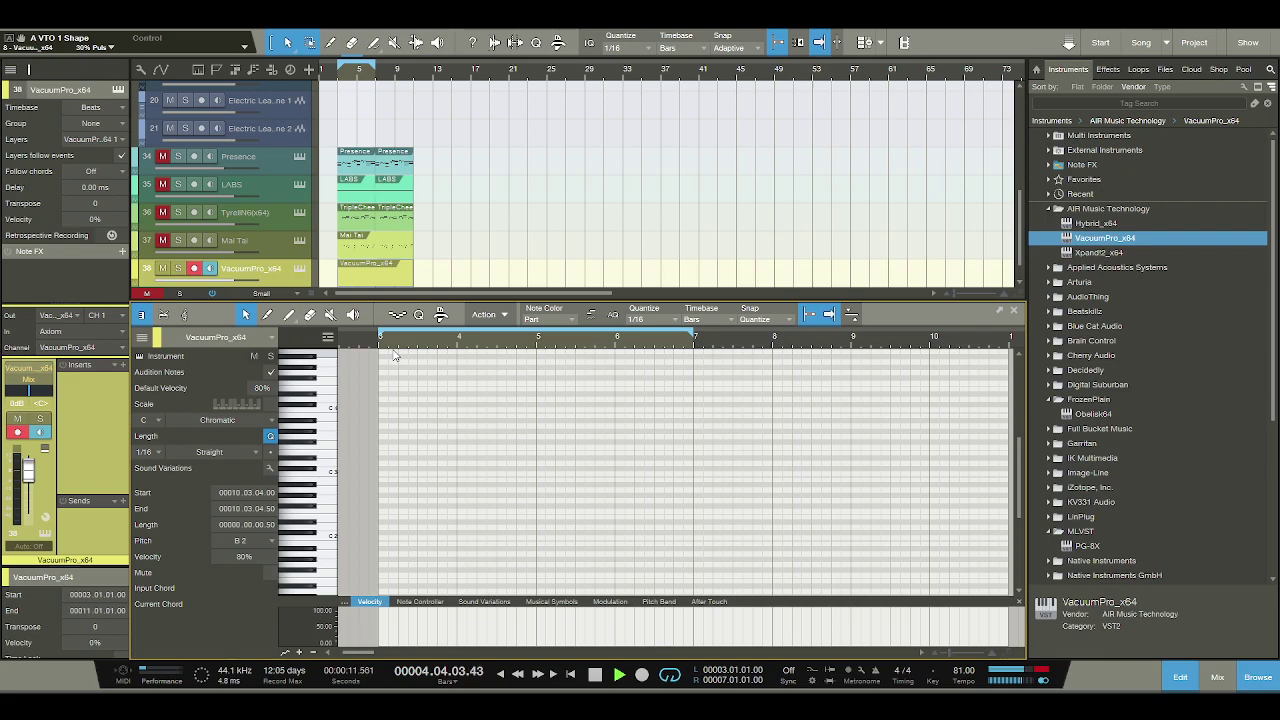
pyautogui.click(595, 675)
pyautogui.click(619, 675)
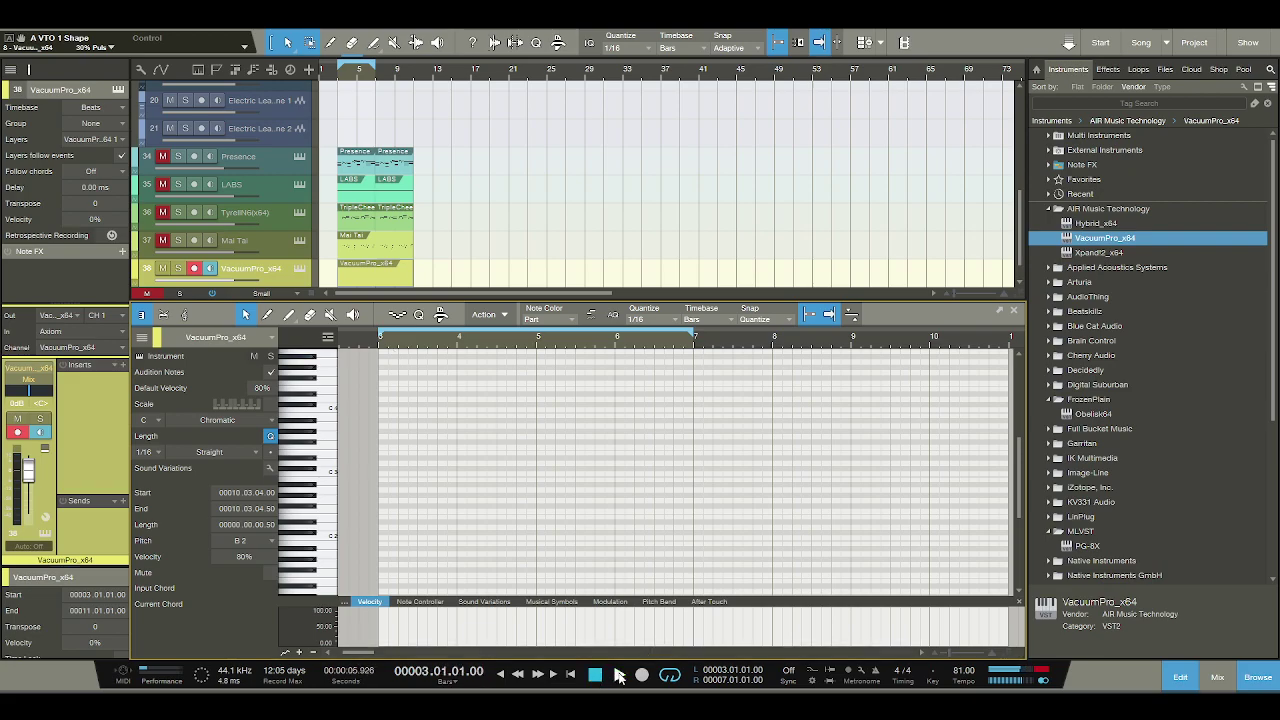
pyautogui.click(597, 676)
pyautogui.click(619, 675)
pyautogui.click(597, 676)
pyautogui.press('space')
pyautogui.click(597, 676)
# Draw rising VacuumPro notes: C#3 at 3.2.1 for two sixteenths, E3 at 3.2.3 and F#3 at 3.2.4.
pyautogui.scroll(-2, 332, 443)
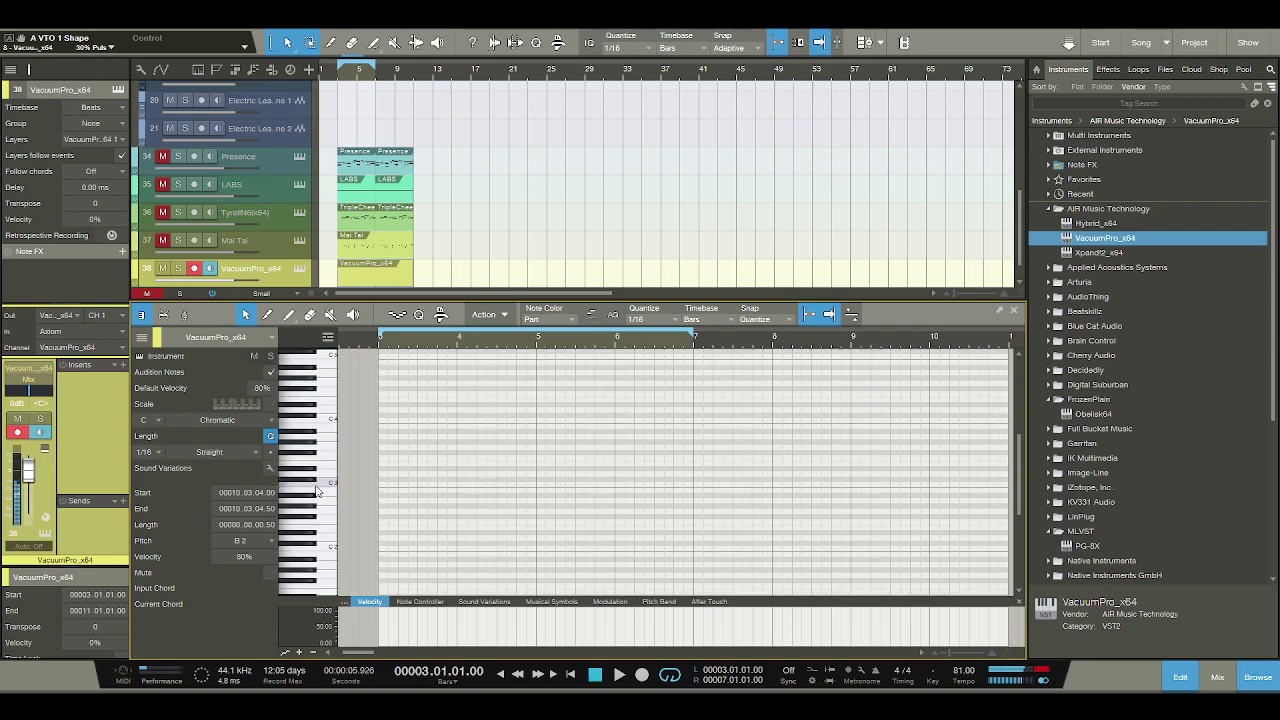
pyautogui.click(401, 479)
pyautogui.moveTo(401, 479); pyautogui.dragTo(411, 462)
pyautogui.click(406, 469)
pyautogui.hotkey('ctrl', 'z')
pyautogui.click(414, 453)
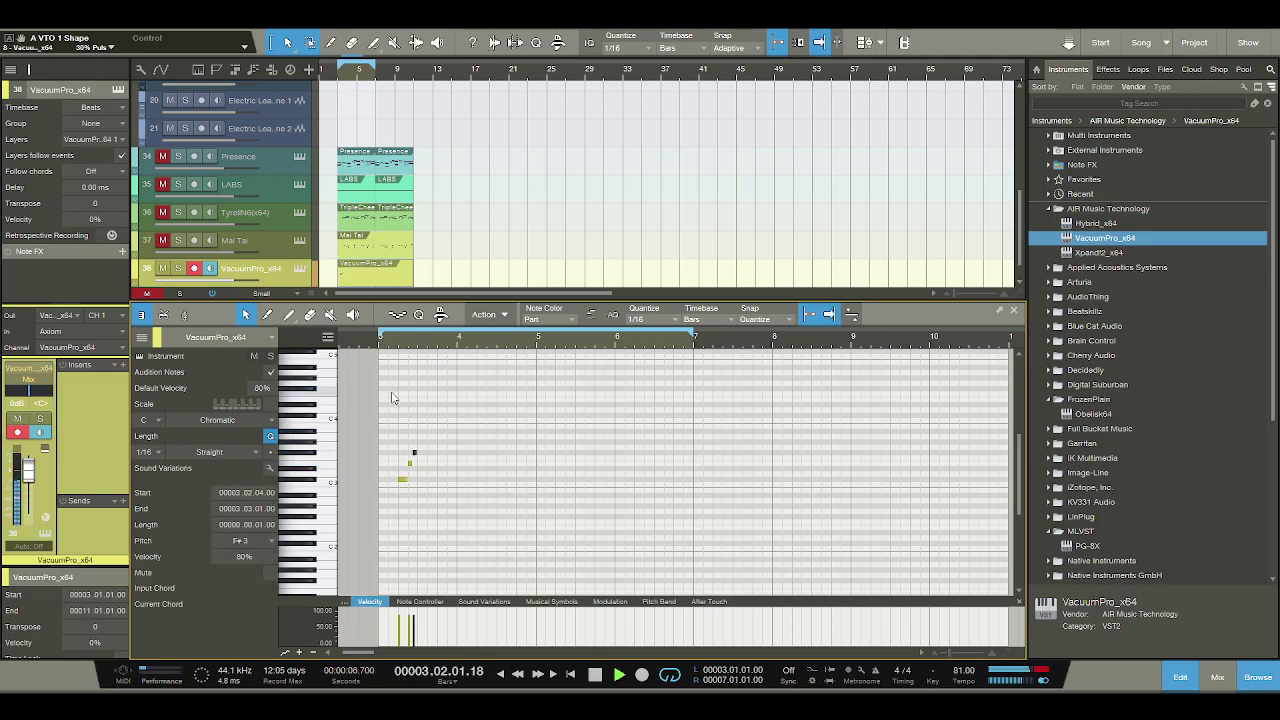
# Add two C#4 notes, from 3.3.1 to 3.3.3 and from 3.3.3 to 3.4.2, and play back the phrase.
pyautogui.moveTo(421, 341); pyautogui.dragTo(436, 365)
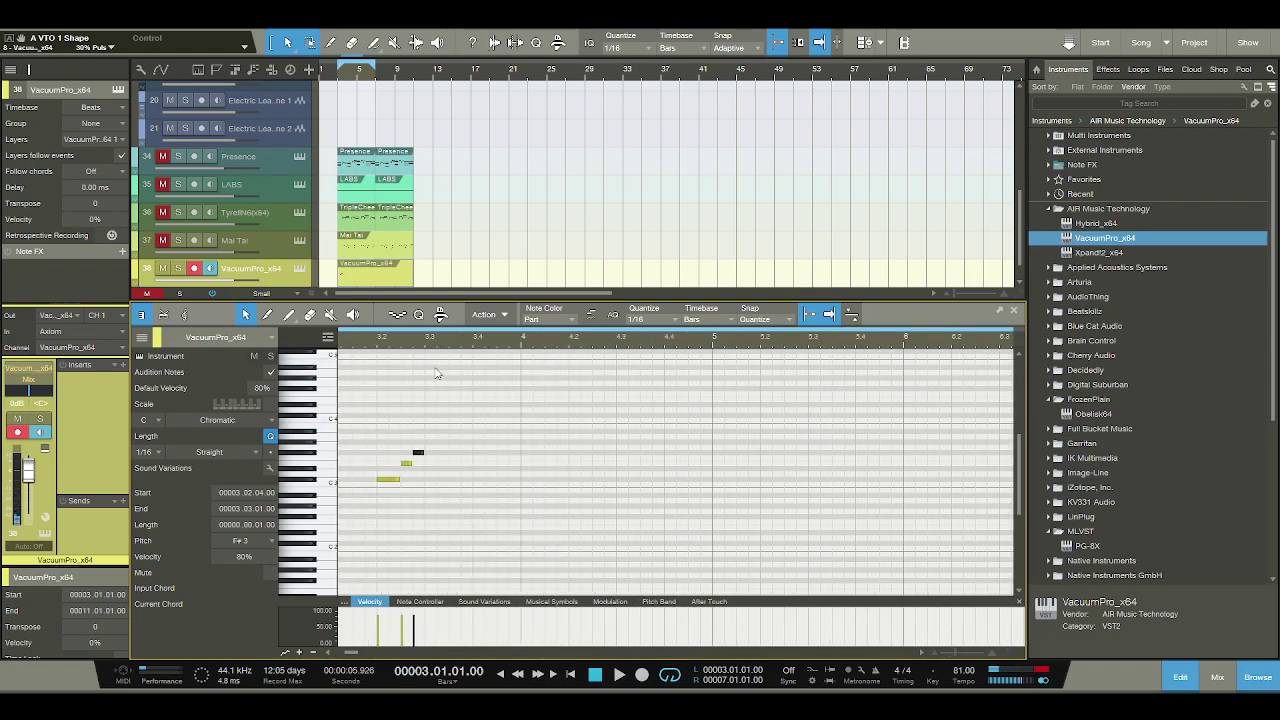
pyautogui.click(430, 441)
pyautogui.moveTo(430, 441)
pyautogui.mouseDown()
pyautogui.moveTo(434, 418)
pyautogui.moveTo(483, 416)
pyautogui.mouseUp()
pyautogui.press('space')
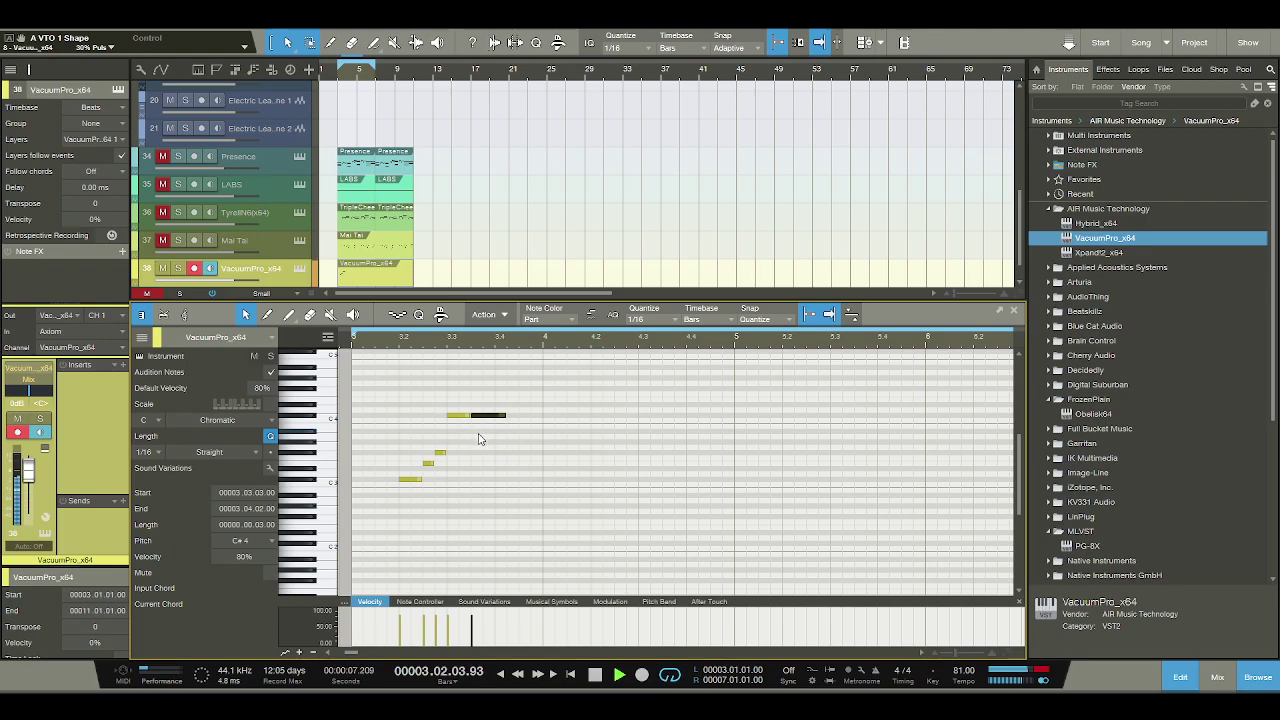
pyautogui.press('space')
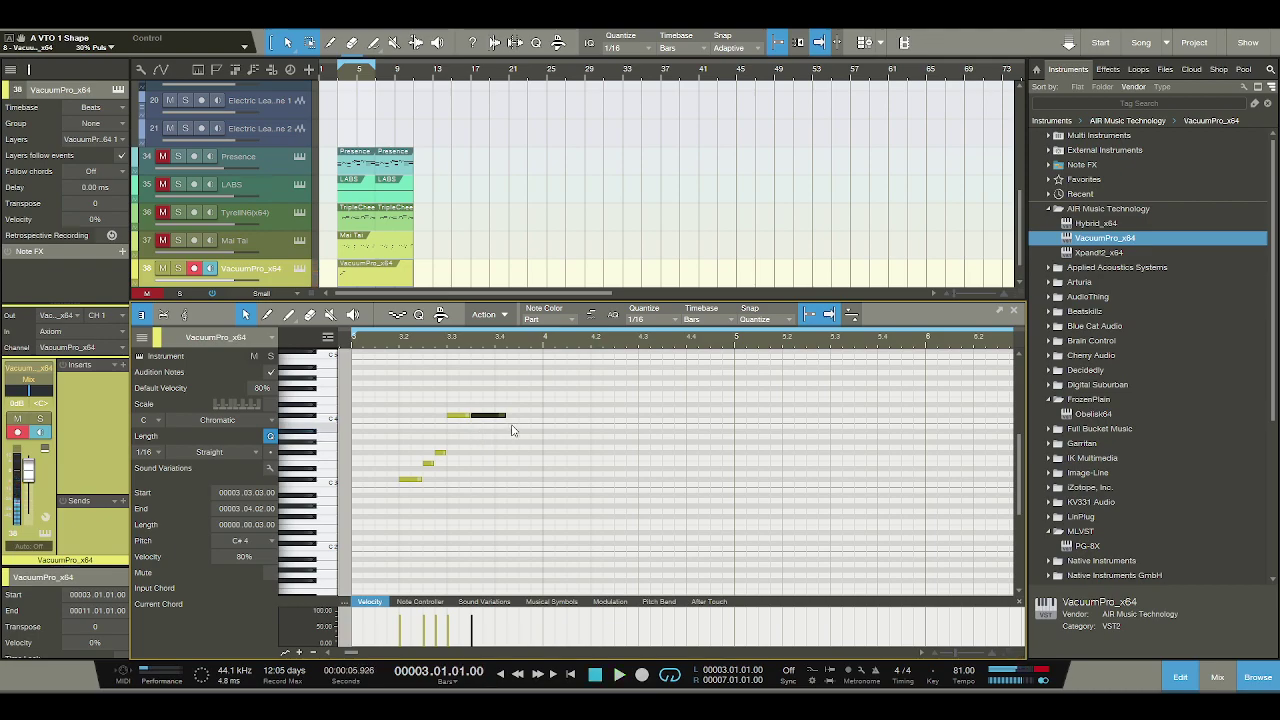
# Add a short B3 at 3.4.2 and an A#3 from 3.4.3 to 4.1.3, and play back the phrase.
pyautogui.click(510, 426)
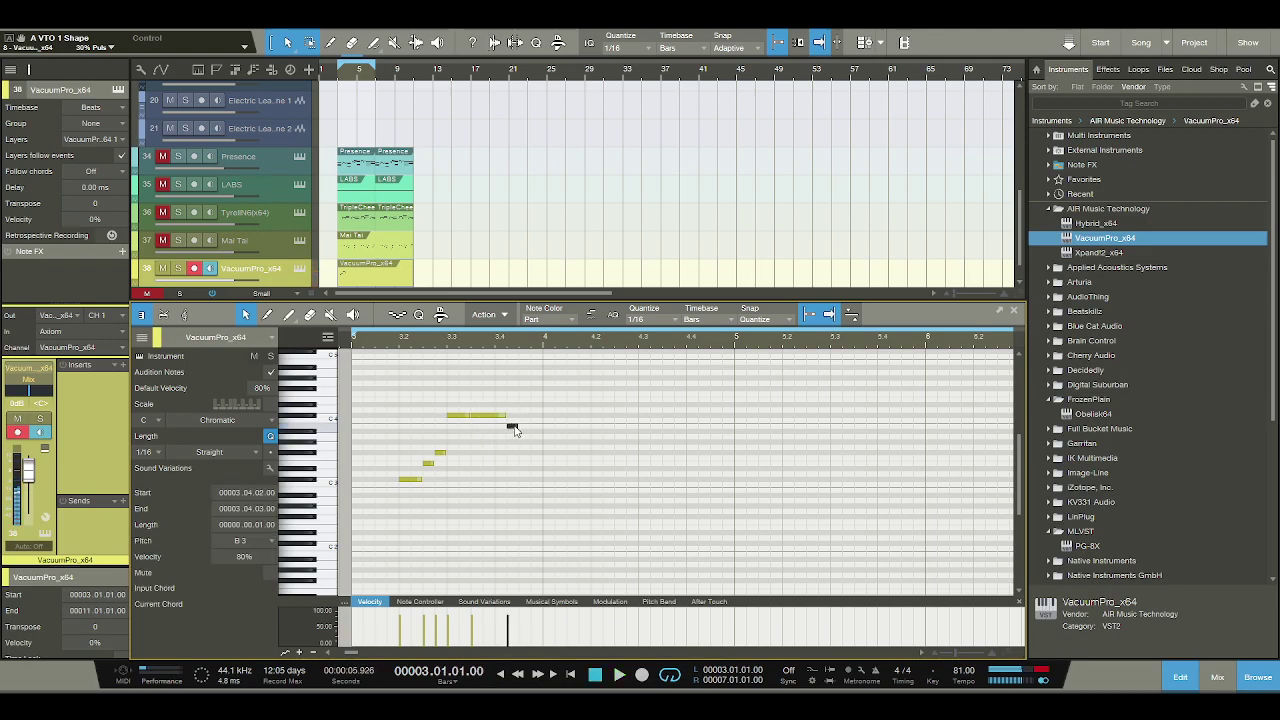
pyautogui.moveTo(521, 430); pyautogui.dragTo(561, 437)
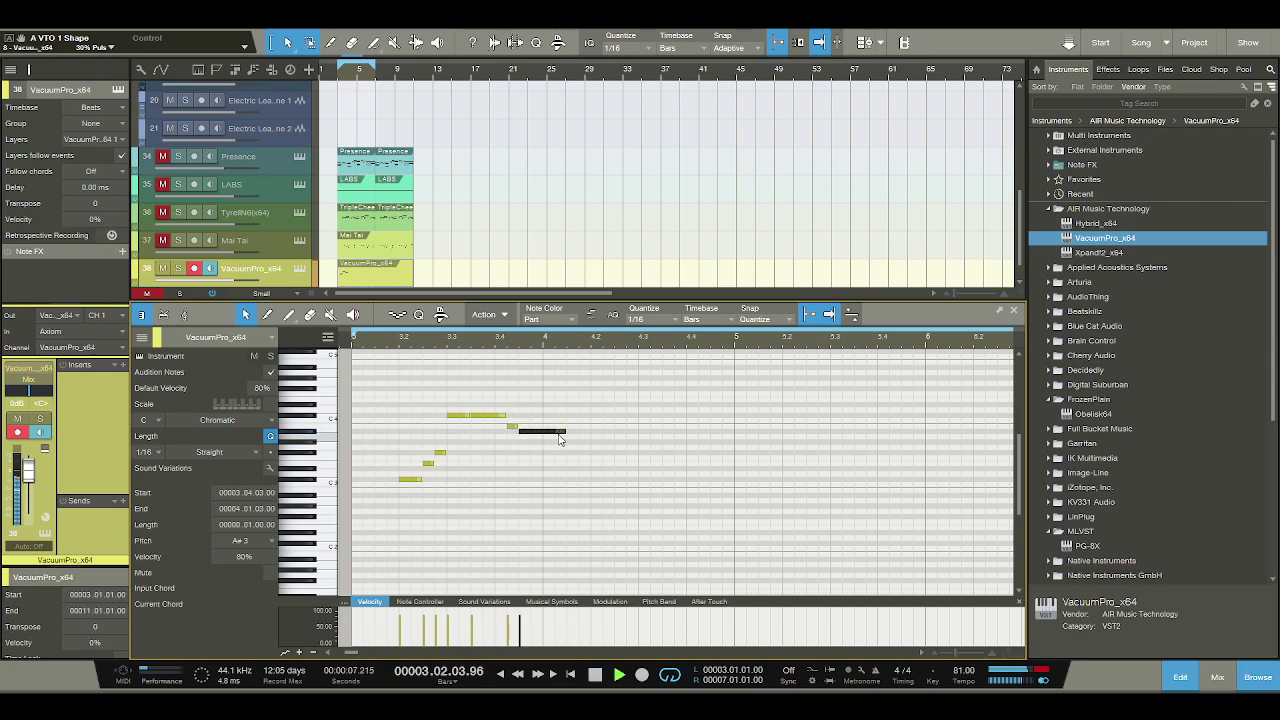
pyautogui.press('space')
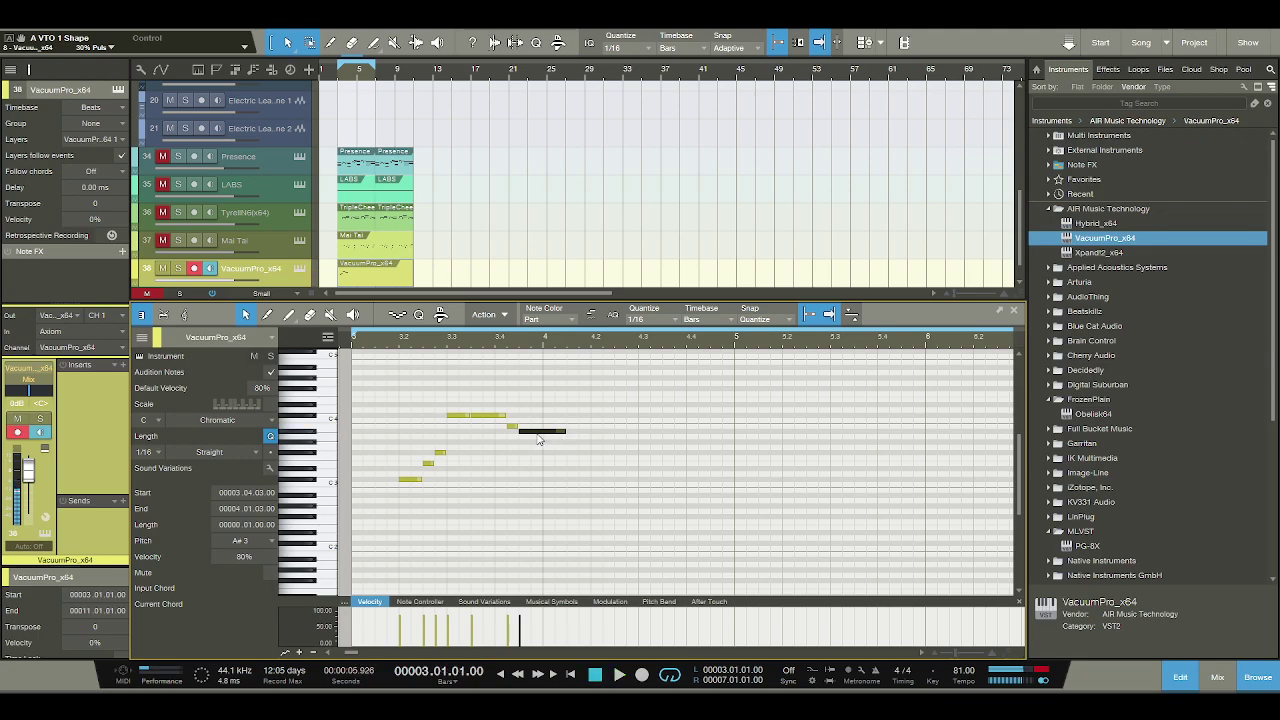
# Move the A#3 one sixteenth later to 3.4.4 and lengthen the preceding B3 to meet it.
pyautogui.moveTo(518, 425); pyautogui.dragTo(537, 443)
pyautogui.press('space')
pyautogui.press('space')
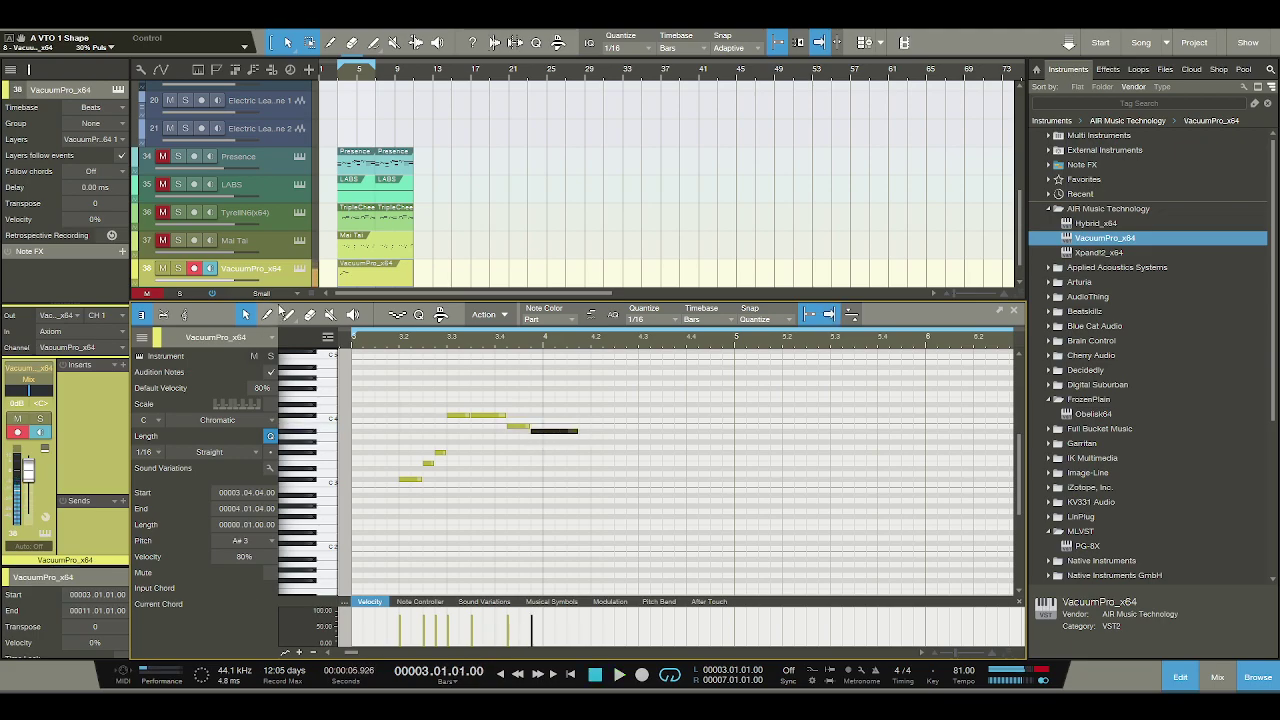
# Lower the VacuumPro channel volume to -2.9 dB and play back the phrase from bar 3.
pyautogui.moveTo(29, 479); pyautogui.dragTo(29, 481)
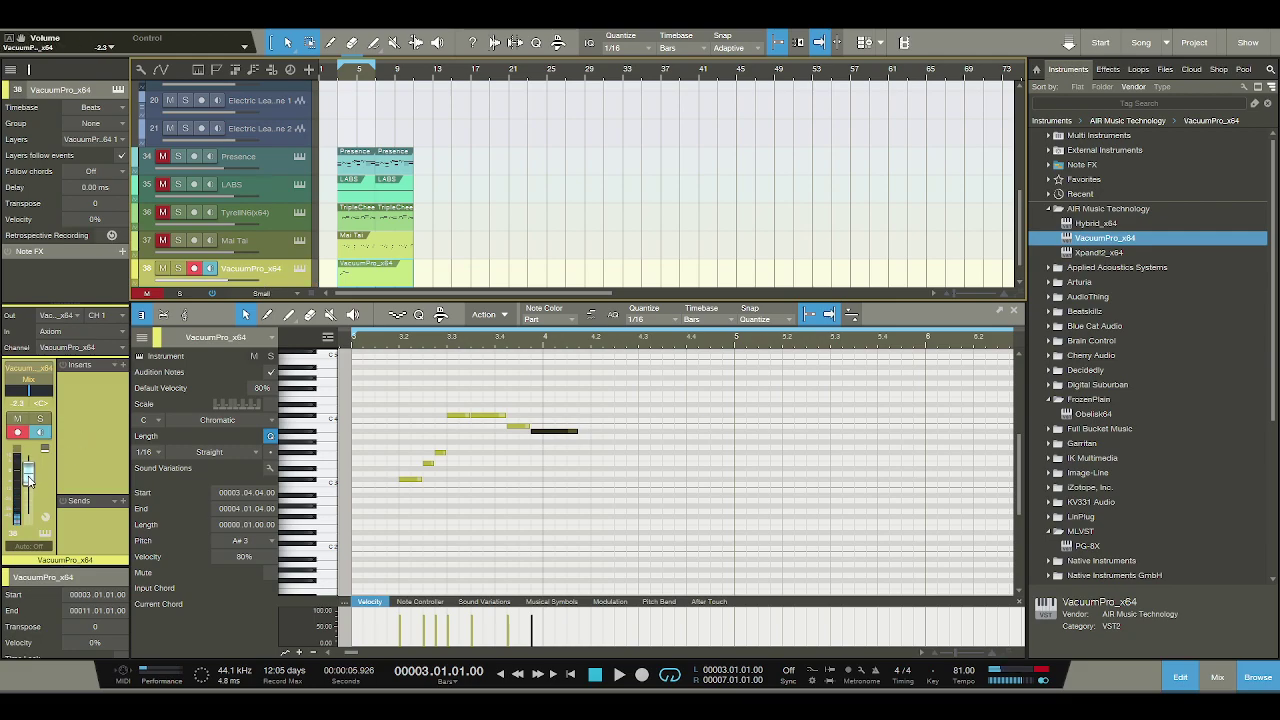
pyautogui.press('space')
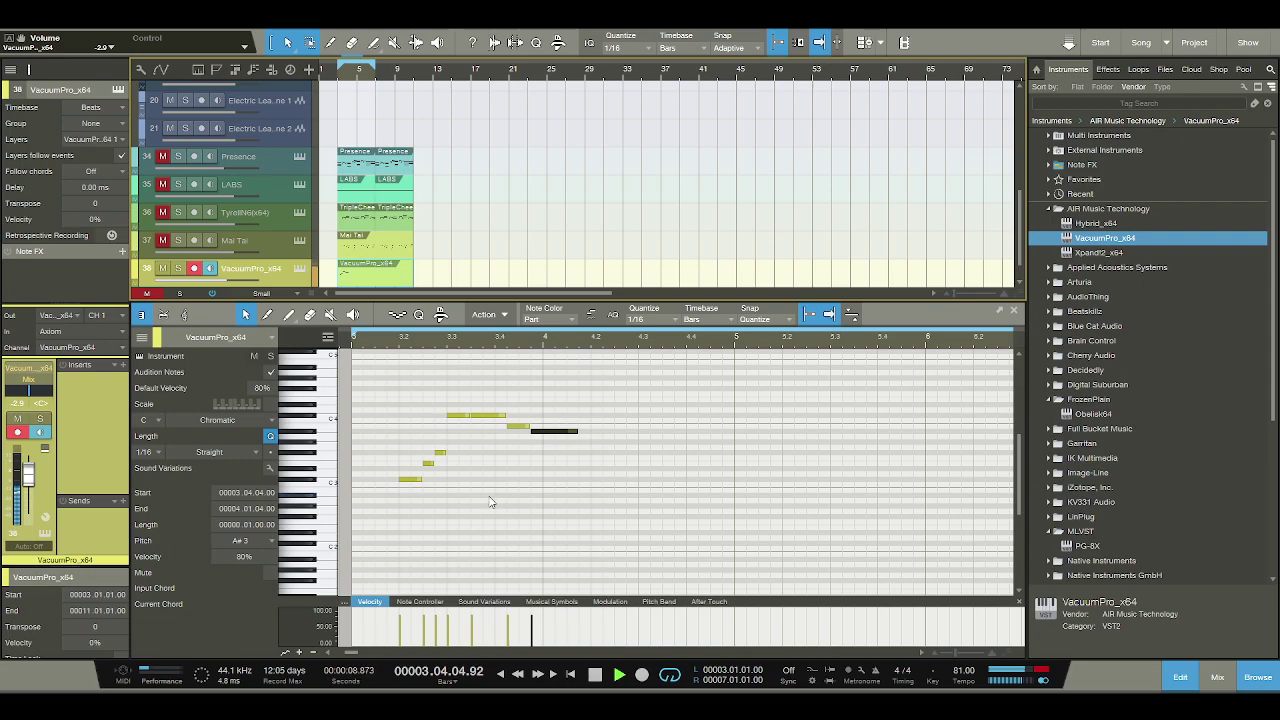
pyautogui.press('space')
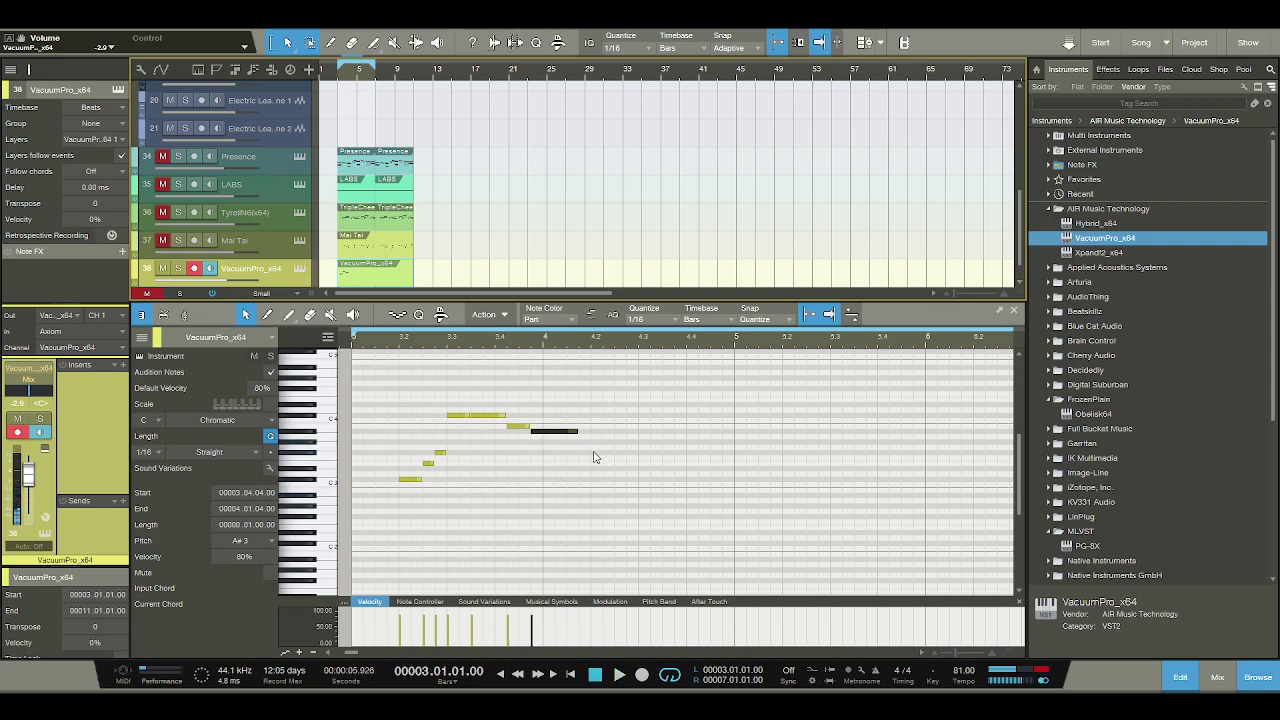
pyautogui.press('space')
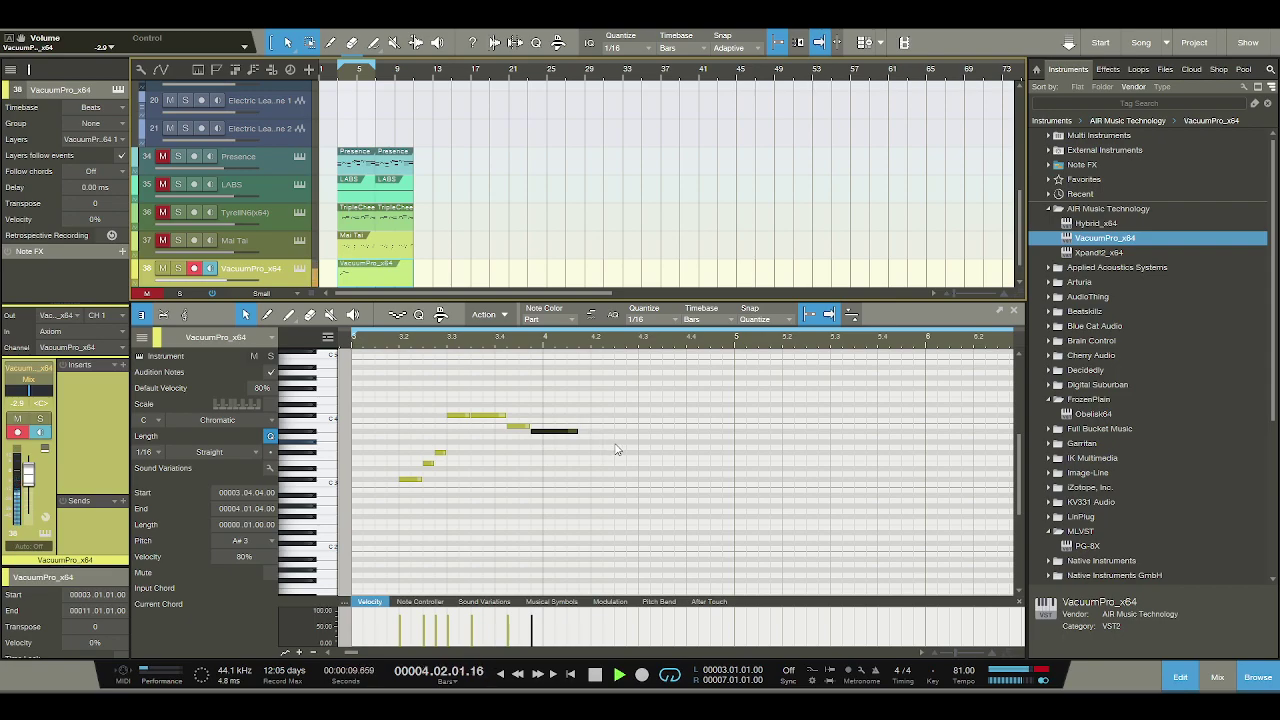
pyautogui.press('space')
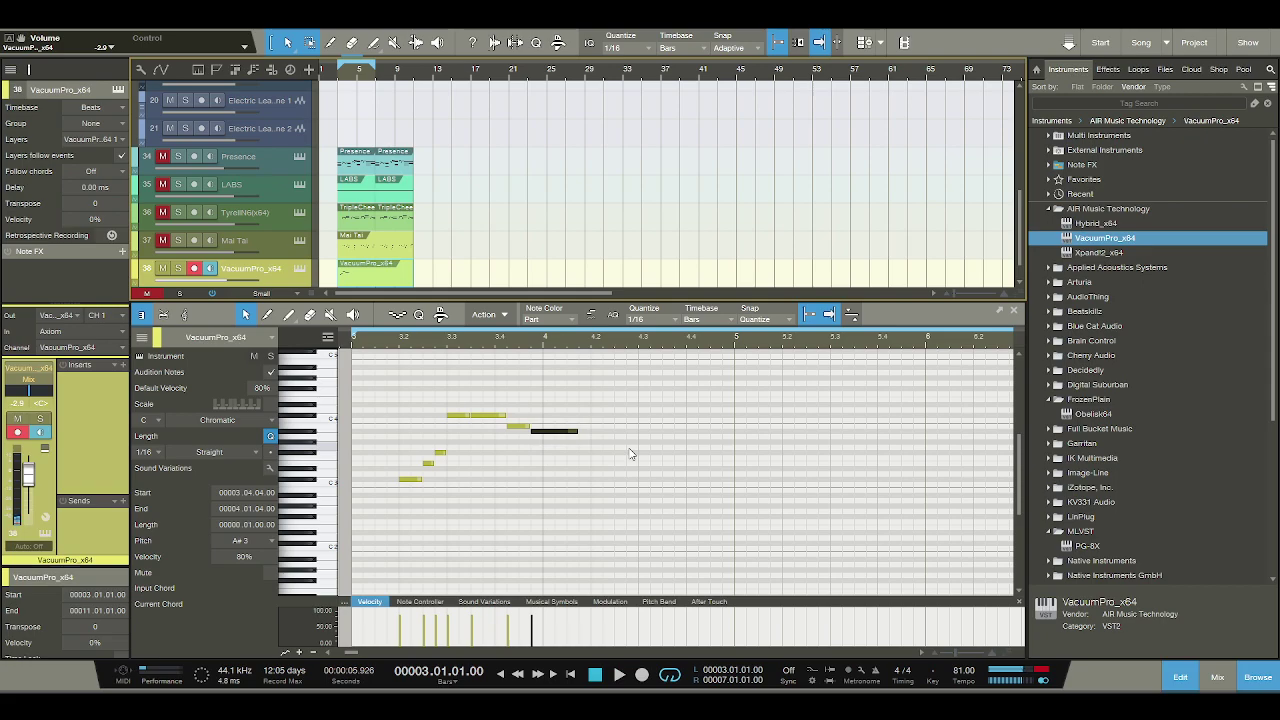
# Draw alternating sixteenths in bar 4: A#3 at 4.2.2, F#3 at 4.2.3, A#3 at 4.2.4 and F#3 at 4.3.1, and play them back.
pyautogui.doubleClick(606, 436)
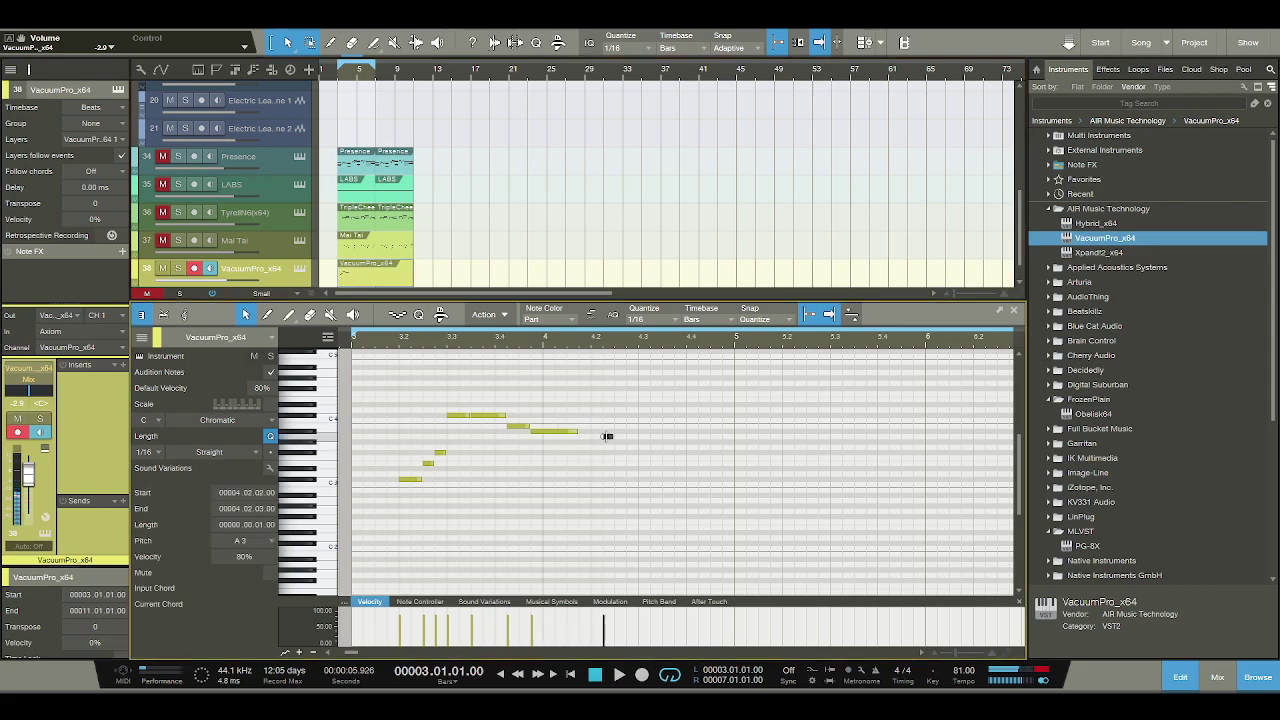
pyautogui.doubleClick(618, 459)
pyautogui.moveTo(620, 460); pyautogui.dragTo(620, 453)
pyautogui.doubleClick(628, 432)
pyautogui.doubleClick(641, 450)
pyautogui.press('space')
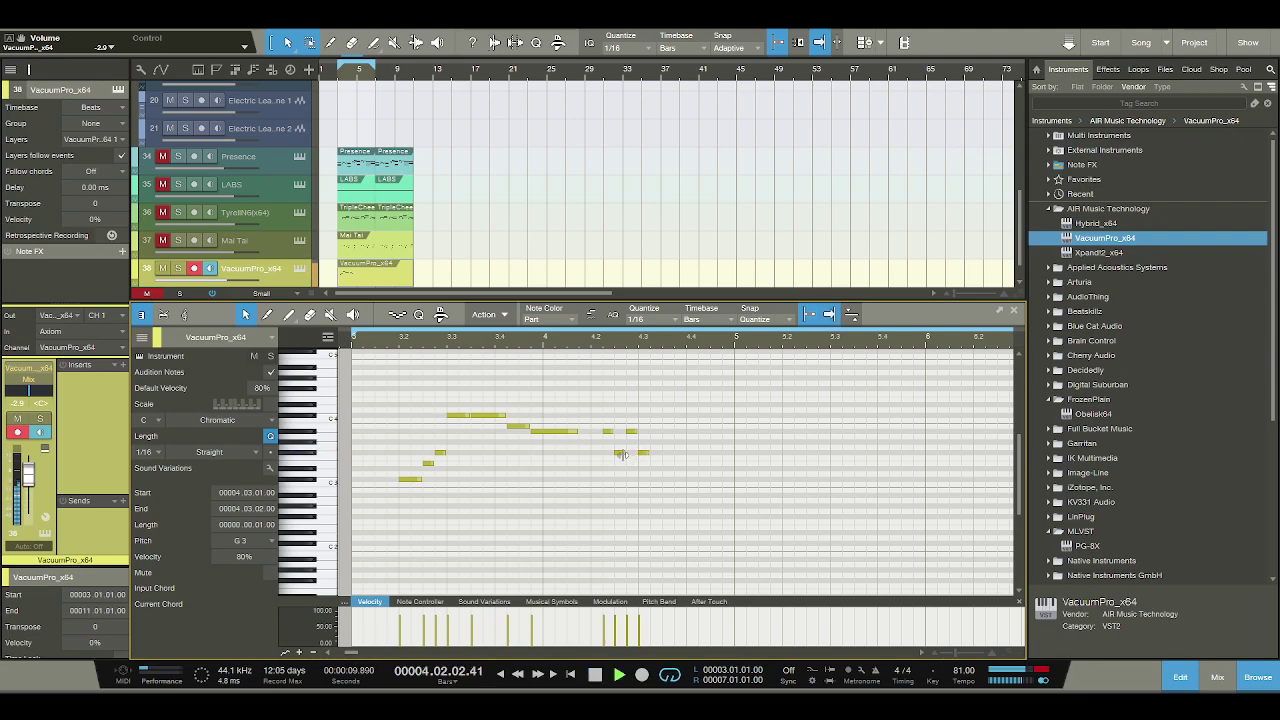
pyautogui.press('space')
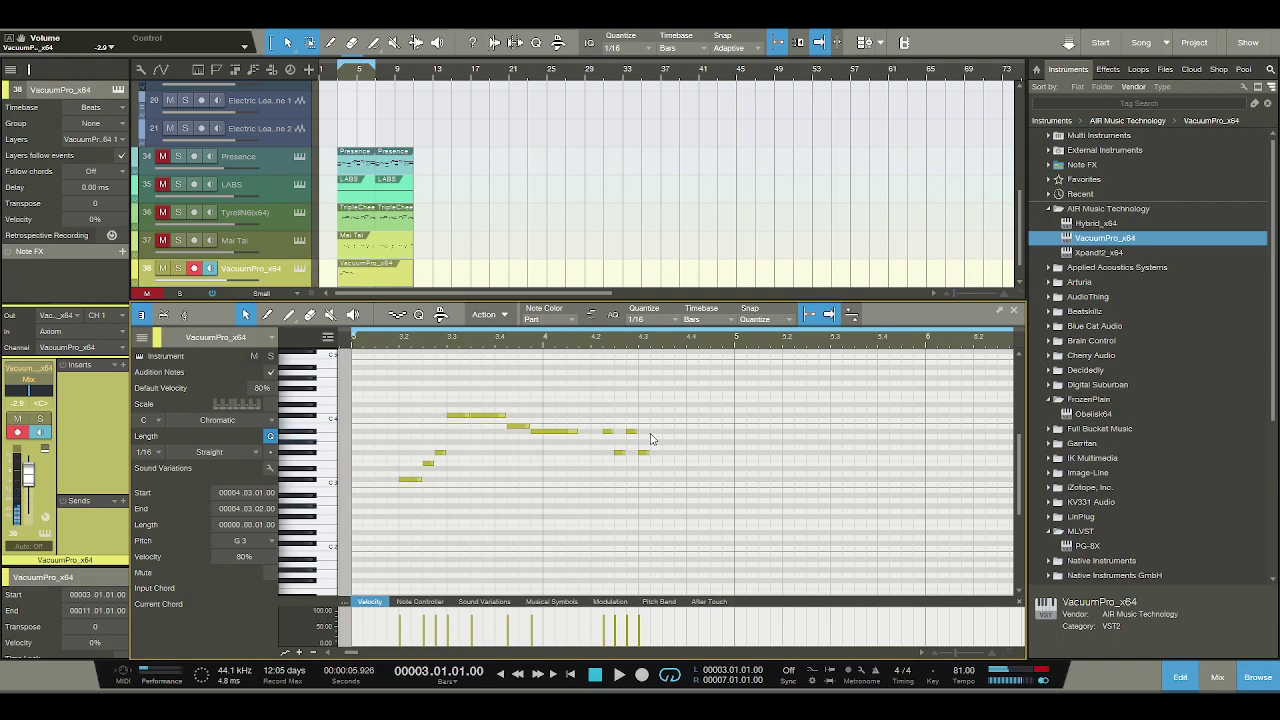
# Raise the note at 4.3.1 to A#3, lengthen it to 4.3.3, and play back the phrase.
pyautogui.press('space')
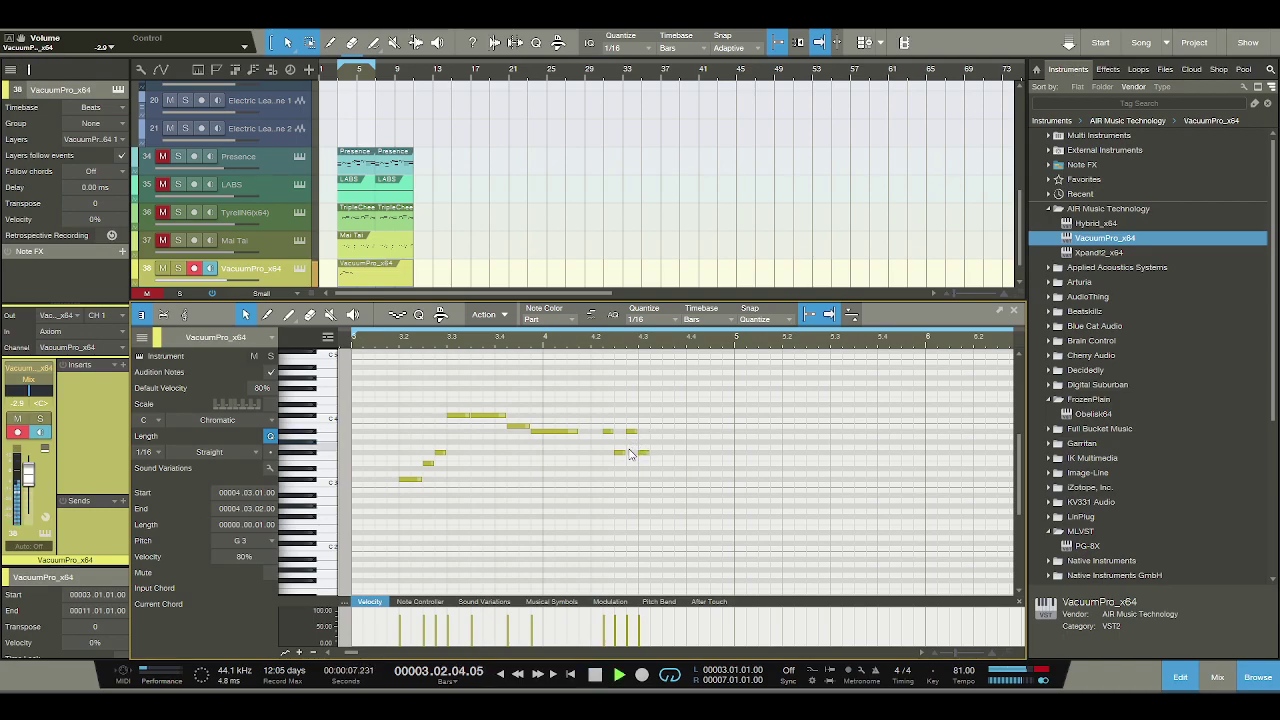
pyautogui.click(597, 675)
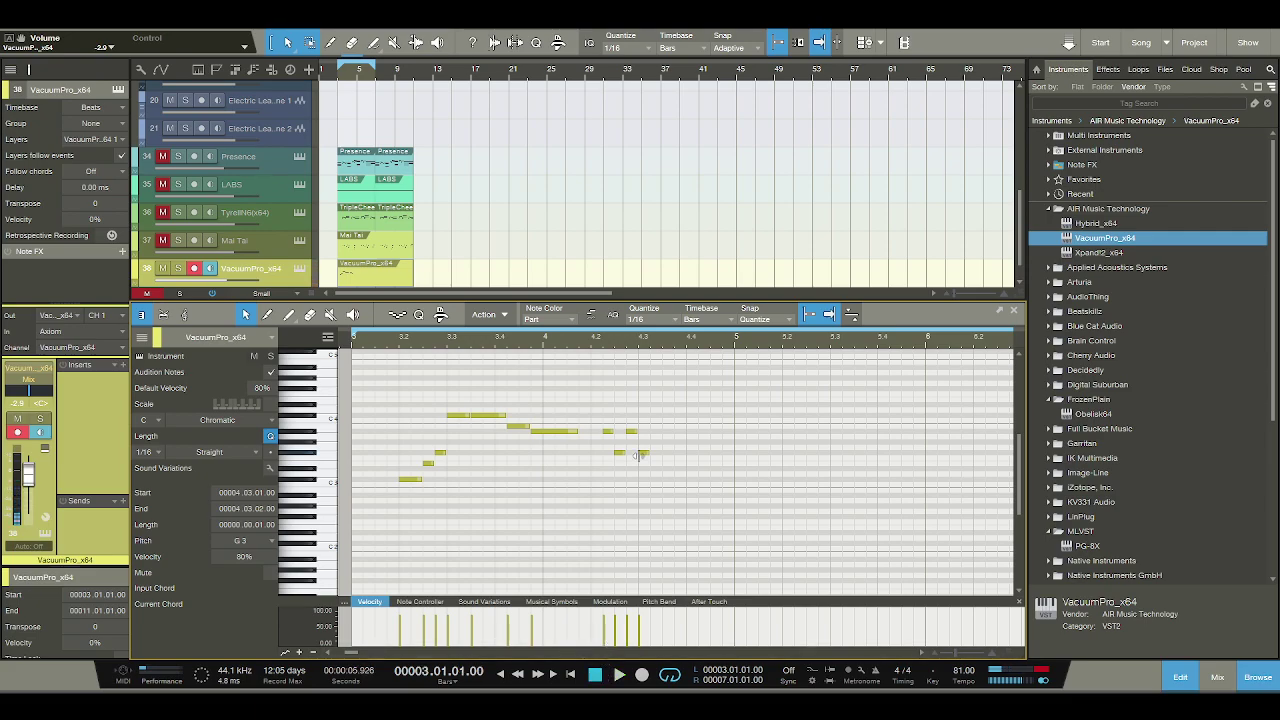
pyautogui.moveTo(645, 457); pyautogui.dragTo(660, 432)
pyautogui.press('space')
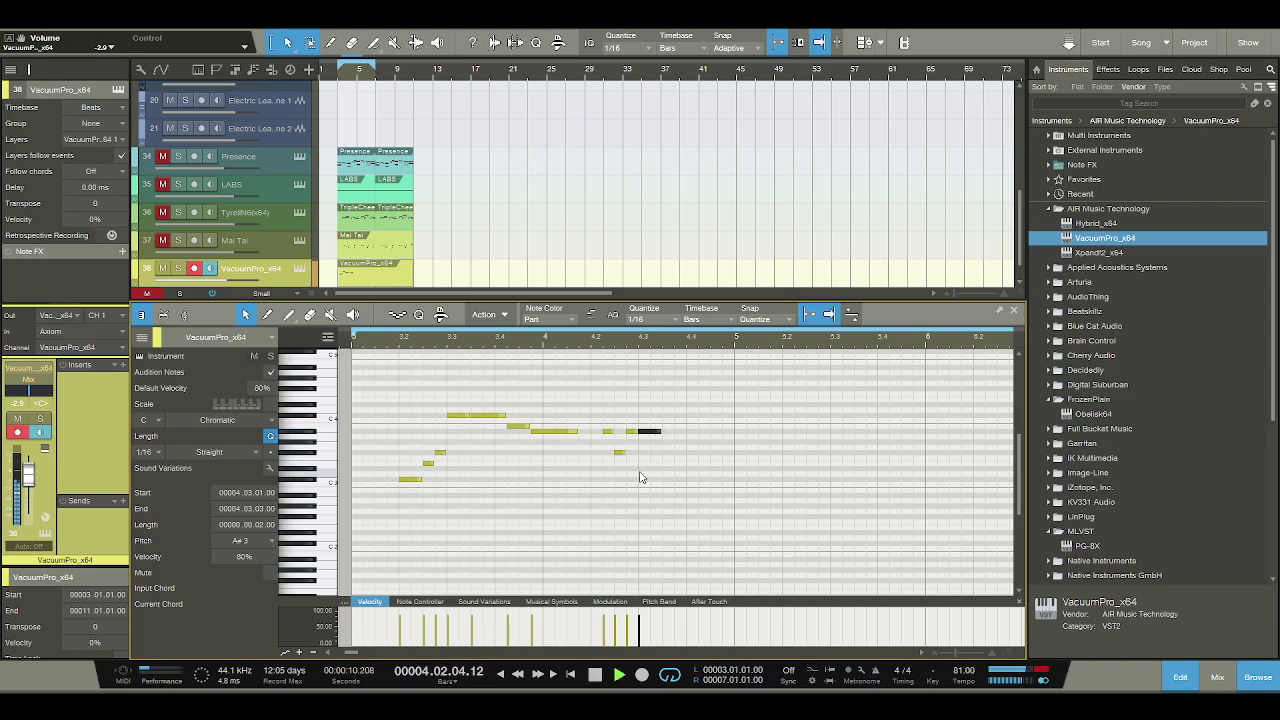
pyautogui.press('space')
# Add an A#3 from 4.3.3 to 4.4.1 and a B3 from 4.4.1 to 5.1.1, and play back the phrase.
pyautogui.click(670, 432)
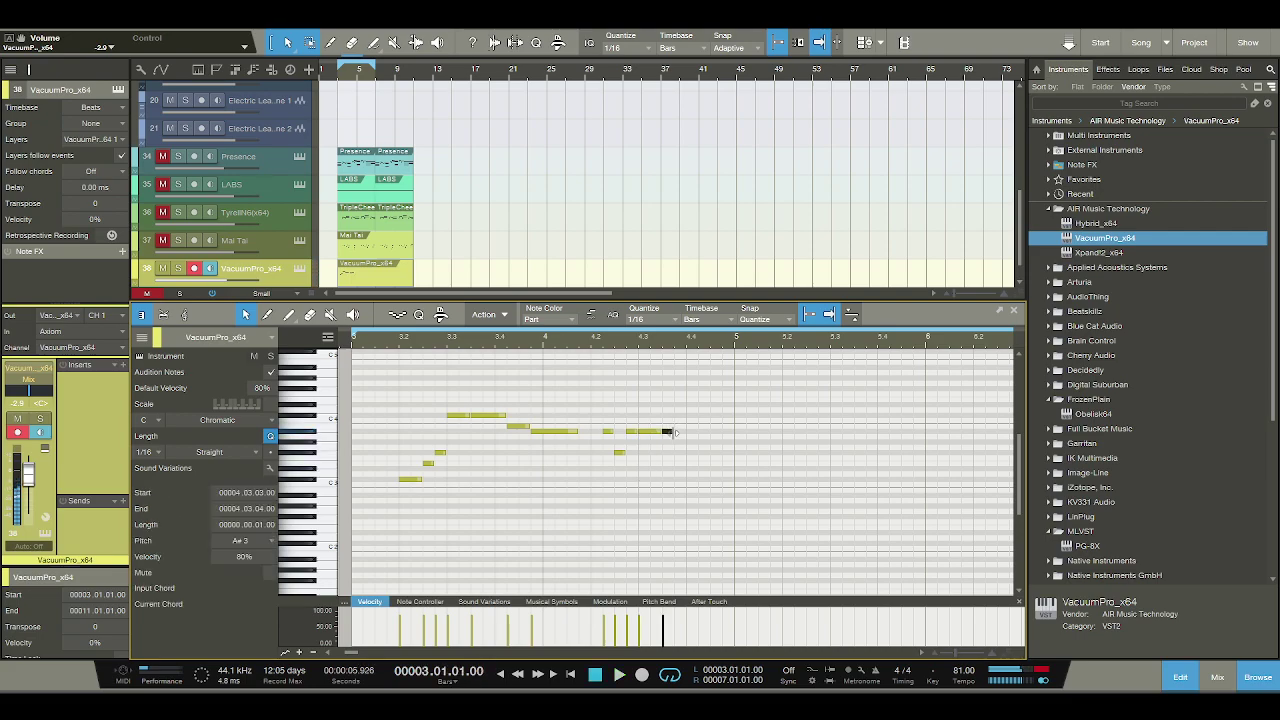
pyautogui.click(690, 427)
pyautogui.moveTo(720, 428); pyautogui.dragTo(733, 428)
pyautogui.press('space')
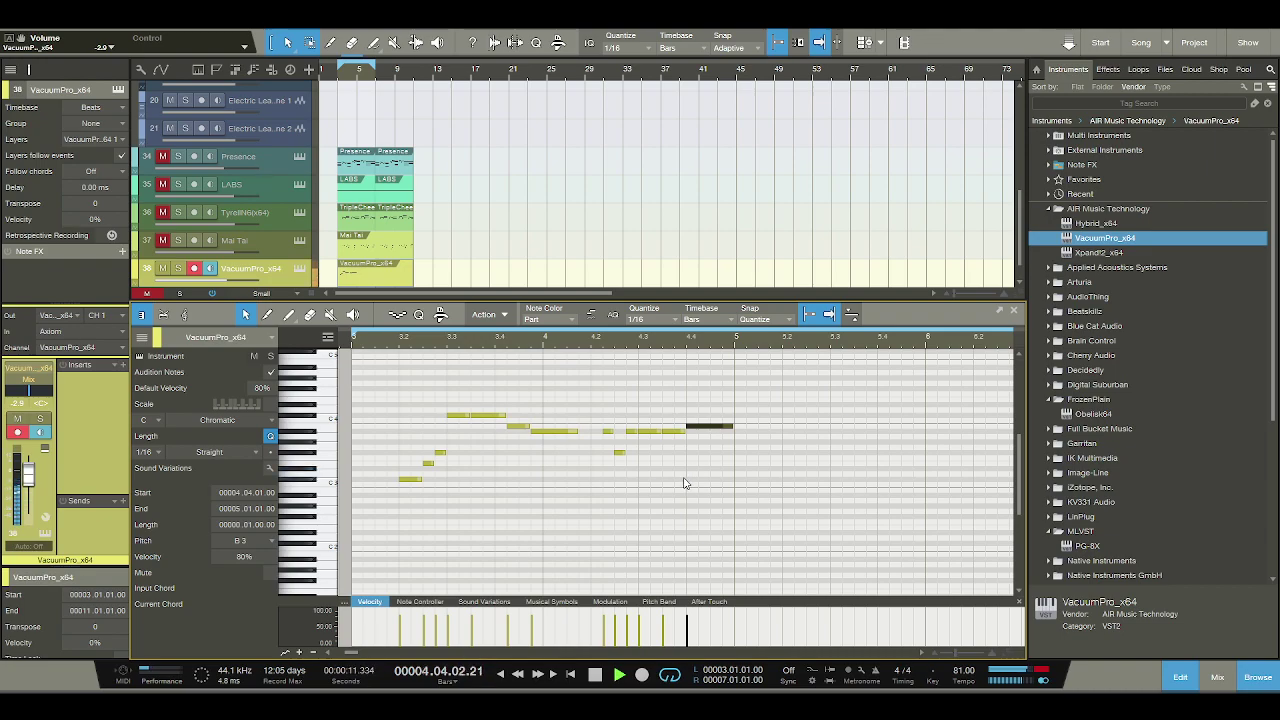
pyautogui.press('space')
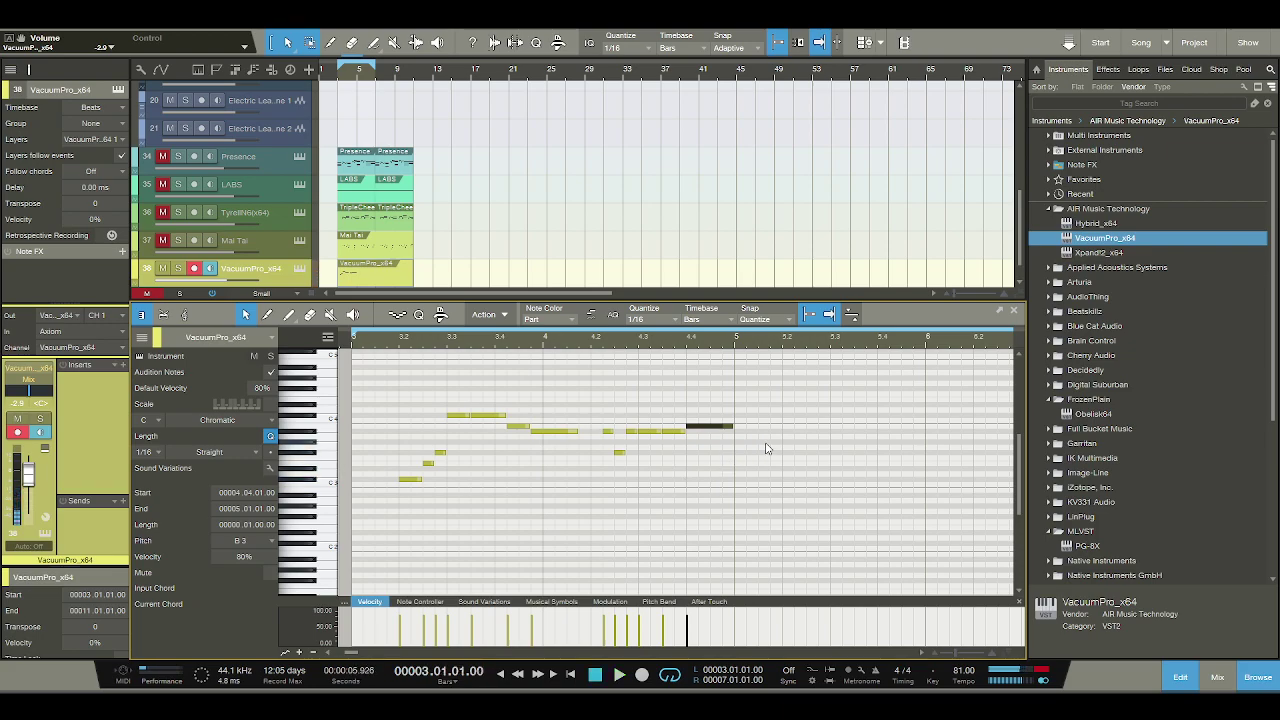
# Draw four alternating sixteenths from 5.2.1: E4, C#4, E4 and C#4, and play back the melody.
pyautogui.doubleClick(787, 389)
pyautogui.moveTo(787, 389); pyautogui.dragTo(800, 414)
pyautogui.doubleClick(811, 399)
pyautogui.doubleClick(822, 414)
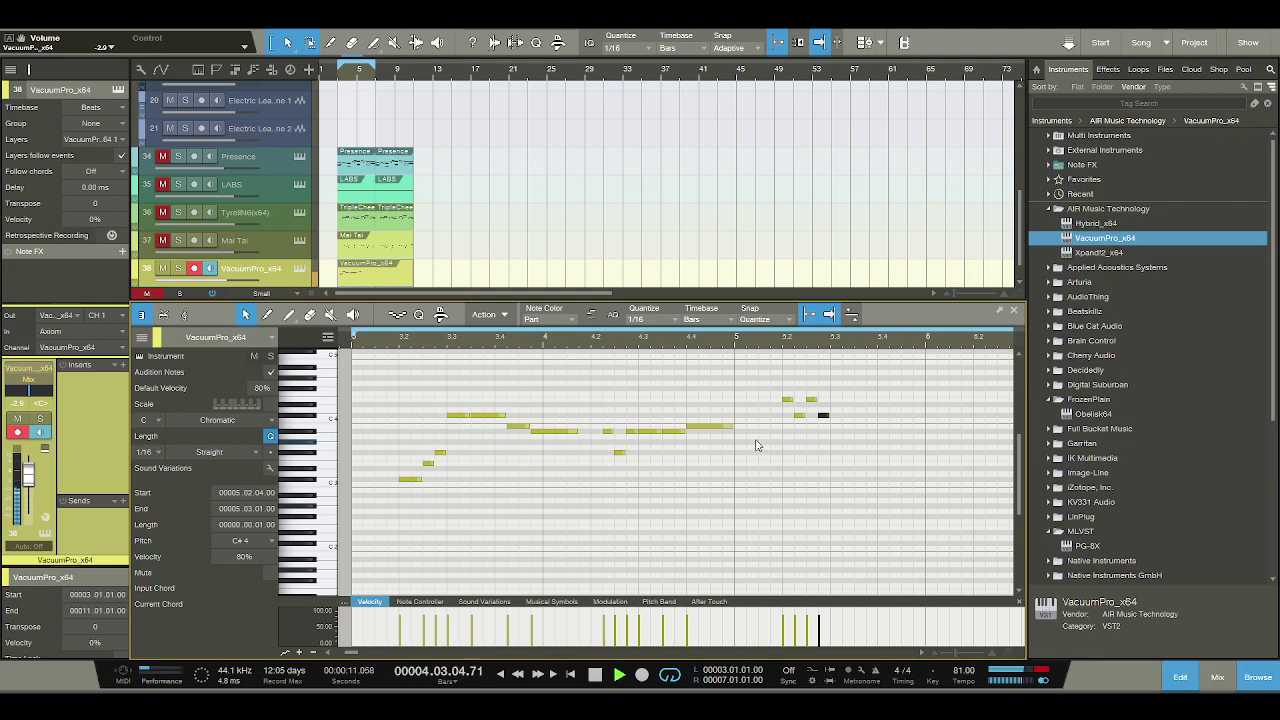
pyautogui.press('space')
# Divide the long B3 ending bar 4 into two equal notes starting at 4.4.1 and 4.4.3, and play back.
pyautogui.click(719, 428)
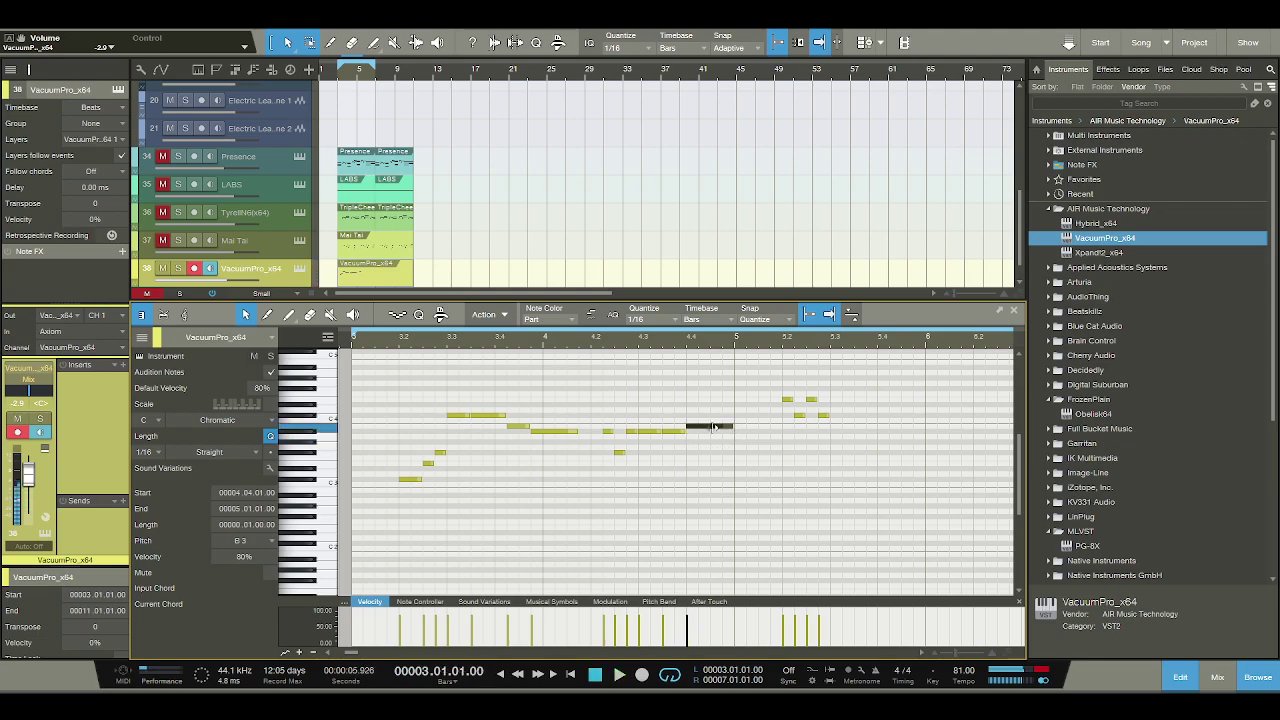
pyautogui.moveTo(719, 428); pyautogui.dragTo(733, 428)
pyautogui.press('space')
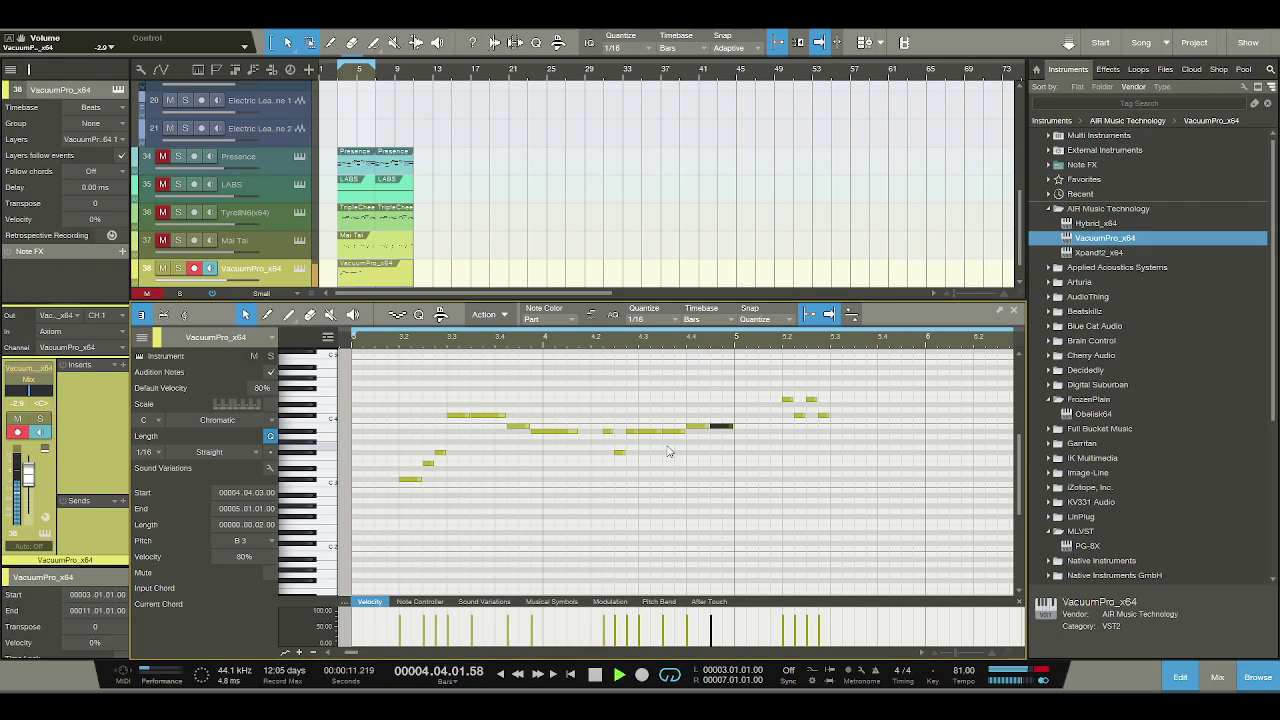
pyautogui.press('space')
# Draw three-sixteenth G#4 at 5.3.1 and F#4 at 5.3.4, plus single sixteenths C#4 at 5.4.3 and F#4 at 5.4.4.
pyautogui.click(834, 391)
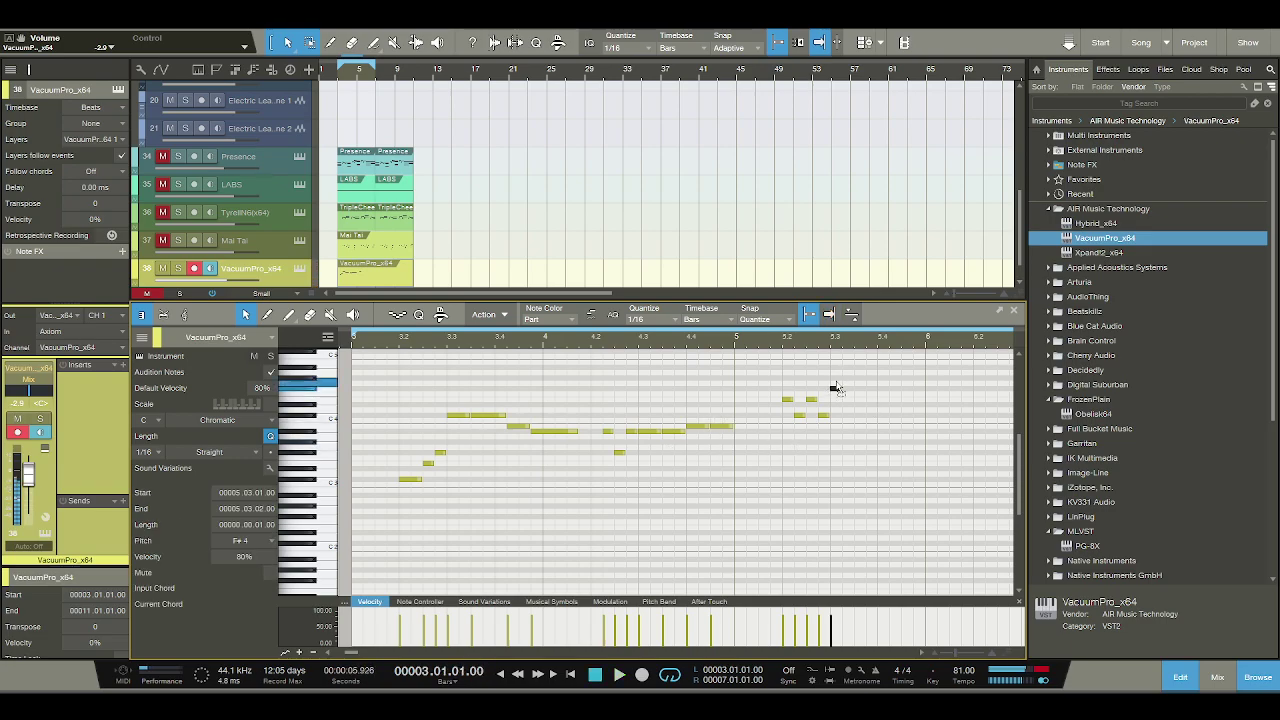
pyautogui.moveTo(836, 383); pyautogui.dragTo(901, 390)
pyautogui.click(905, 420)
pyautogui.click(905, 417)
pyautogui.moveTo(905, 415); pyautogui.dragTo(918, 388)
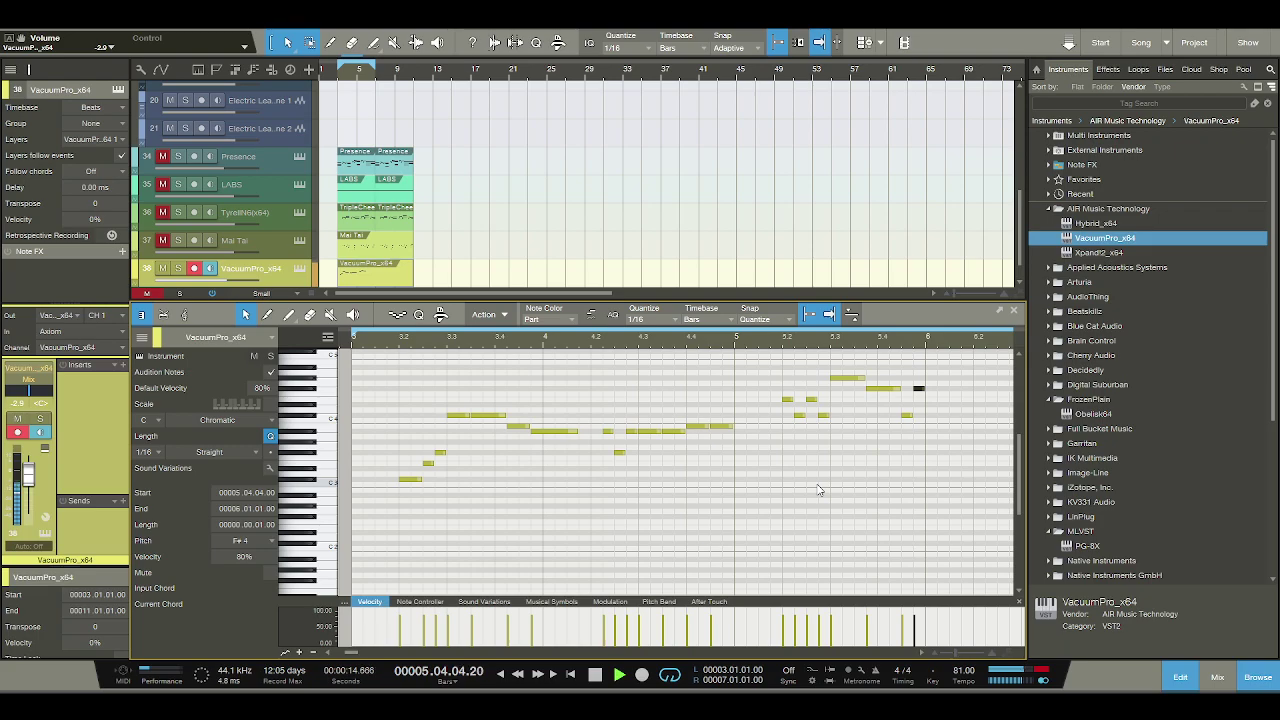
pyautogui.press('space')
# Lengthen the F#4 at 5.4.4 to end at 6.1.3, and play back the melody.
pyautogui.moveTo(910, 334); pyautogui.dragTo(851, 389)
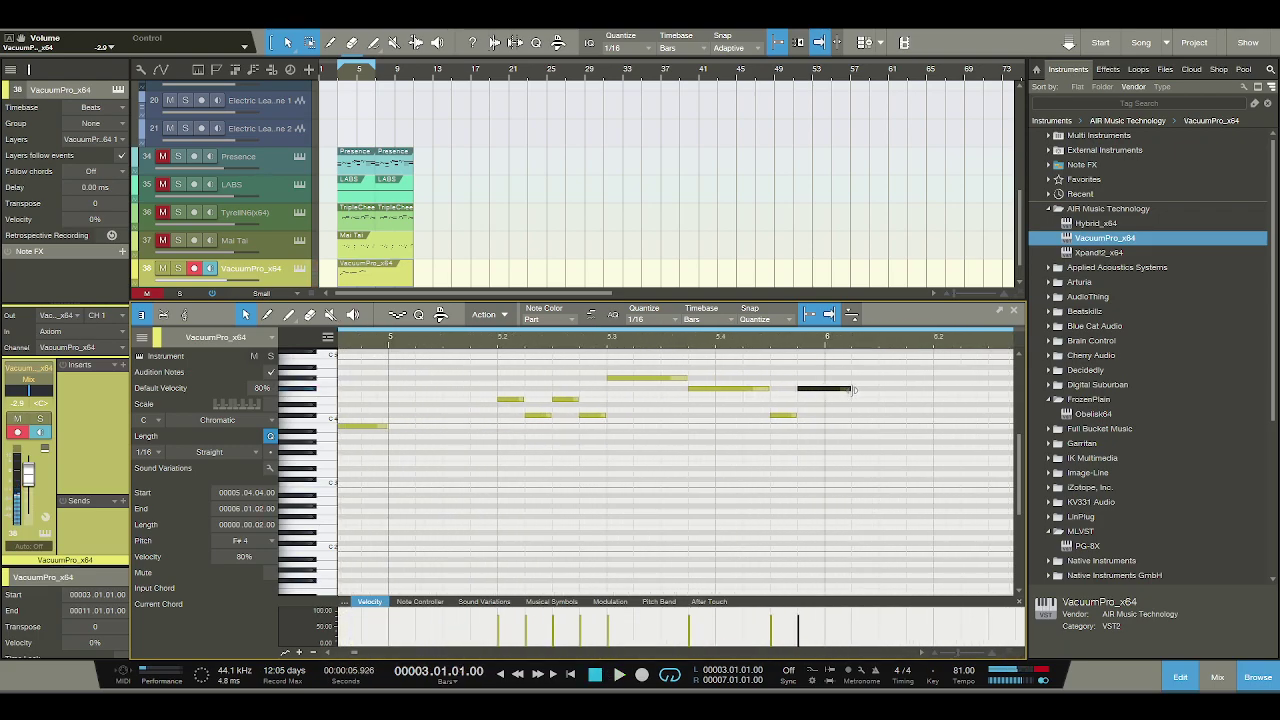
pyautogui.press('w')
pyautogui.press('w')
pyautogui.press('w')
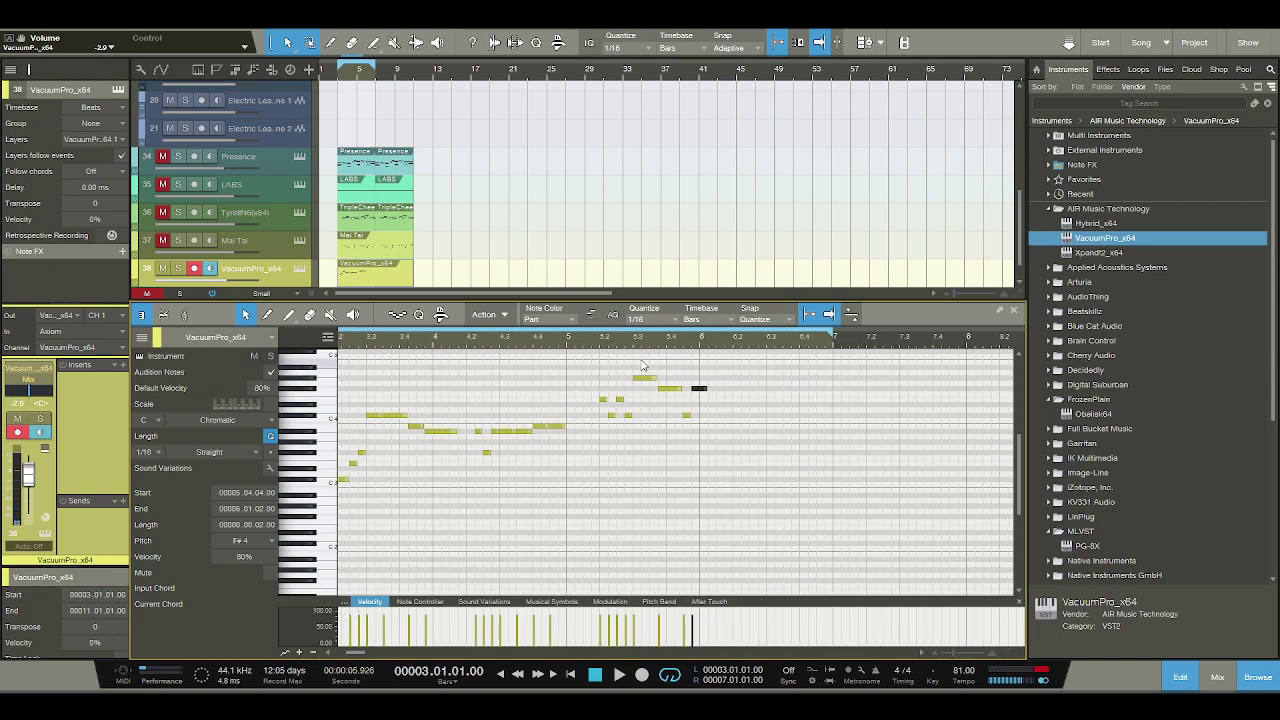
pyautogui.press('space')
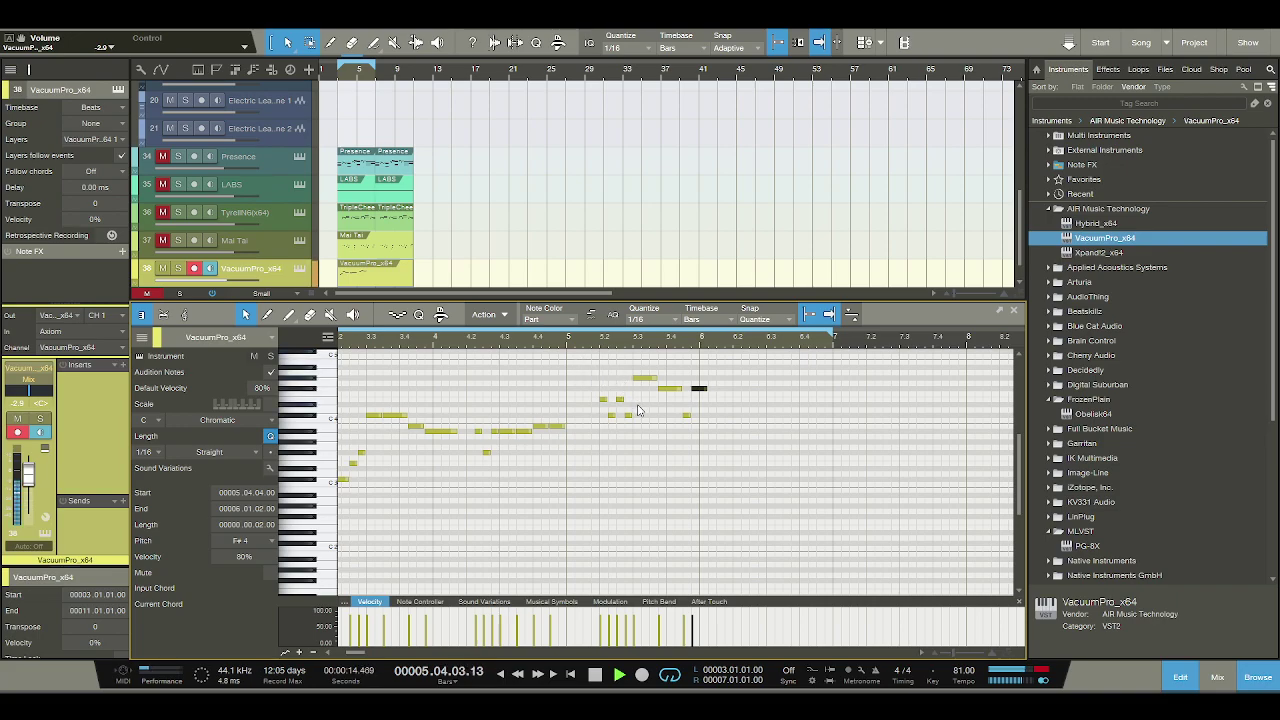
pyautogui.moveTo(708, 388); pyautogui.dragTo(716, 389)
pyautogui.press('space')
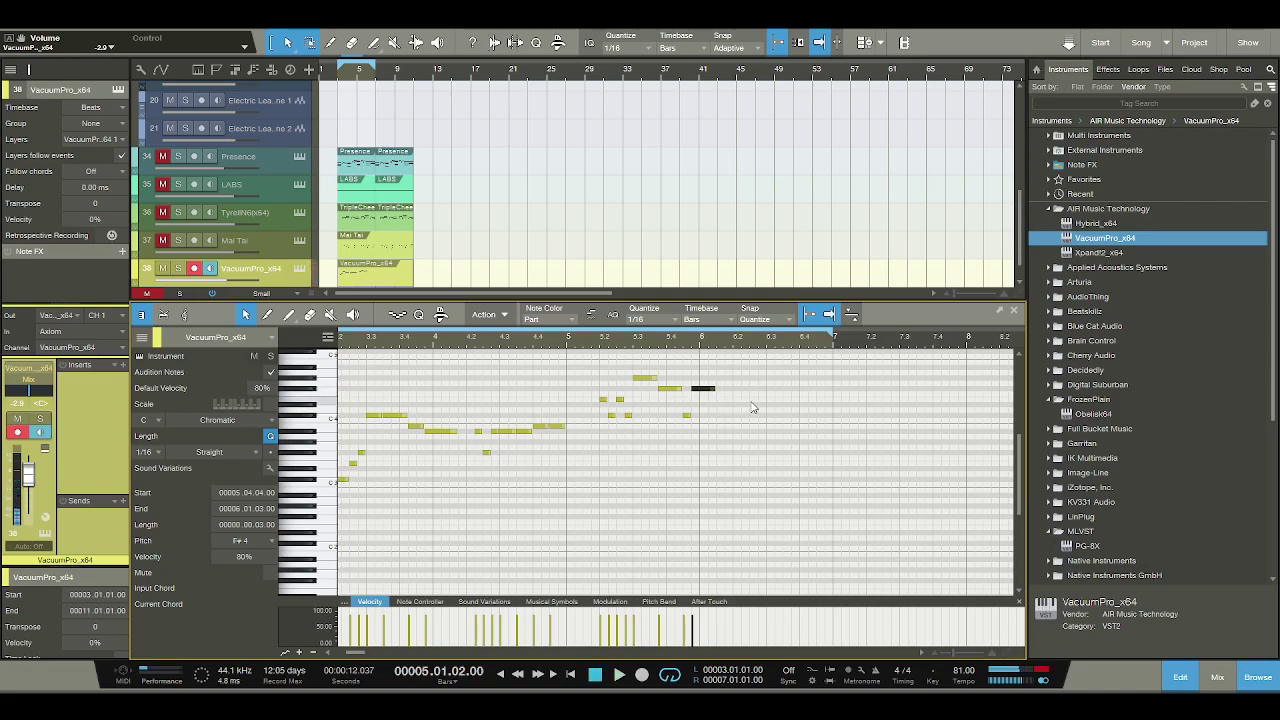
# Draw sixteenths E4 at 6.2.1 and C#4 at 6.2.2, followed by three-sixteenth G#4 at 6.2.3 and F#4 at 6.3.2.
pyautogui.click(737, 399)
pyautogui.click(744, 415)
pyautogui.moveTo(751, 378); pyautogui.dragTo(803, 406)
pyautogui.click(778, 388)
# Finish bar 6 with an E4 from 6.4.1 to 6.4.3 and a C#4 from 6.4.3 to 7.1.1.
pyautogui.click(803, 401)
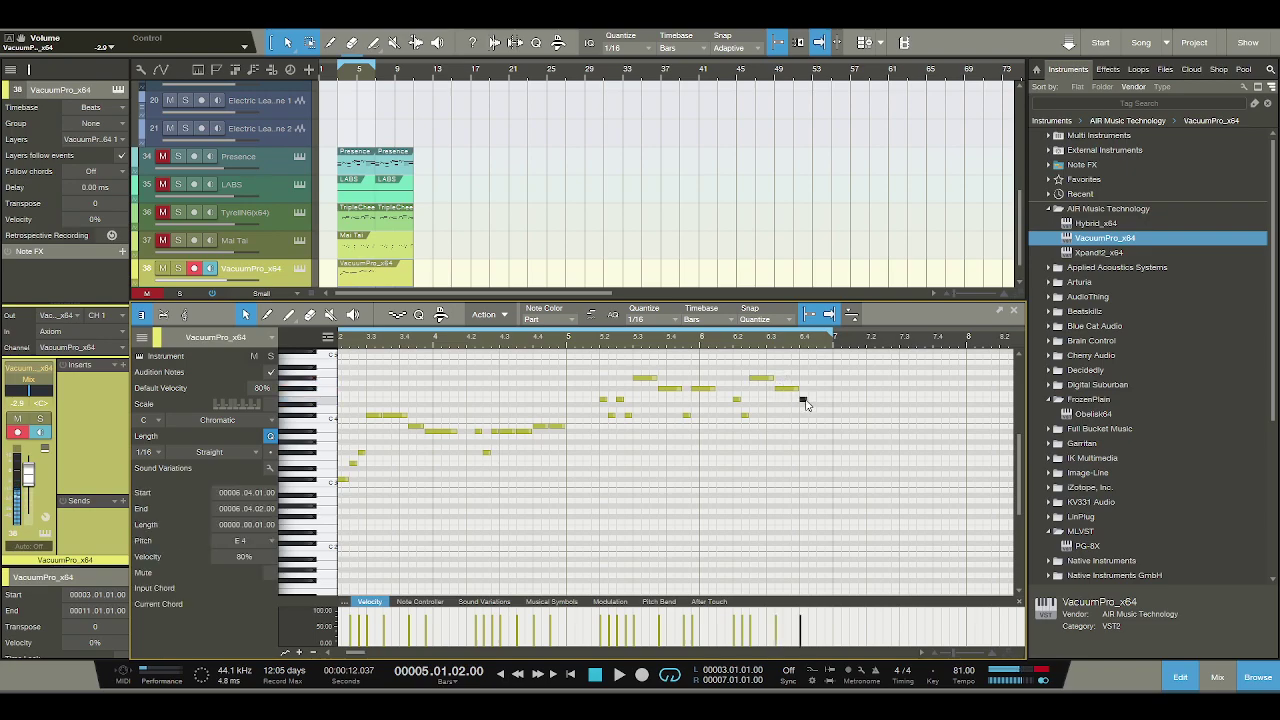
pyautogui.click(819, 411)
pyautogui.moveTo(819, 412); pyautogui.dragTo(833, 415)
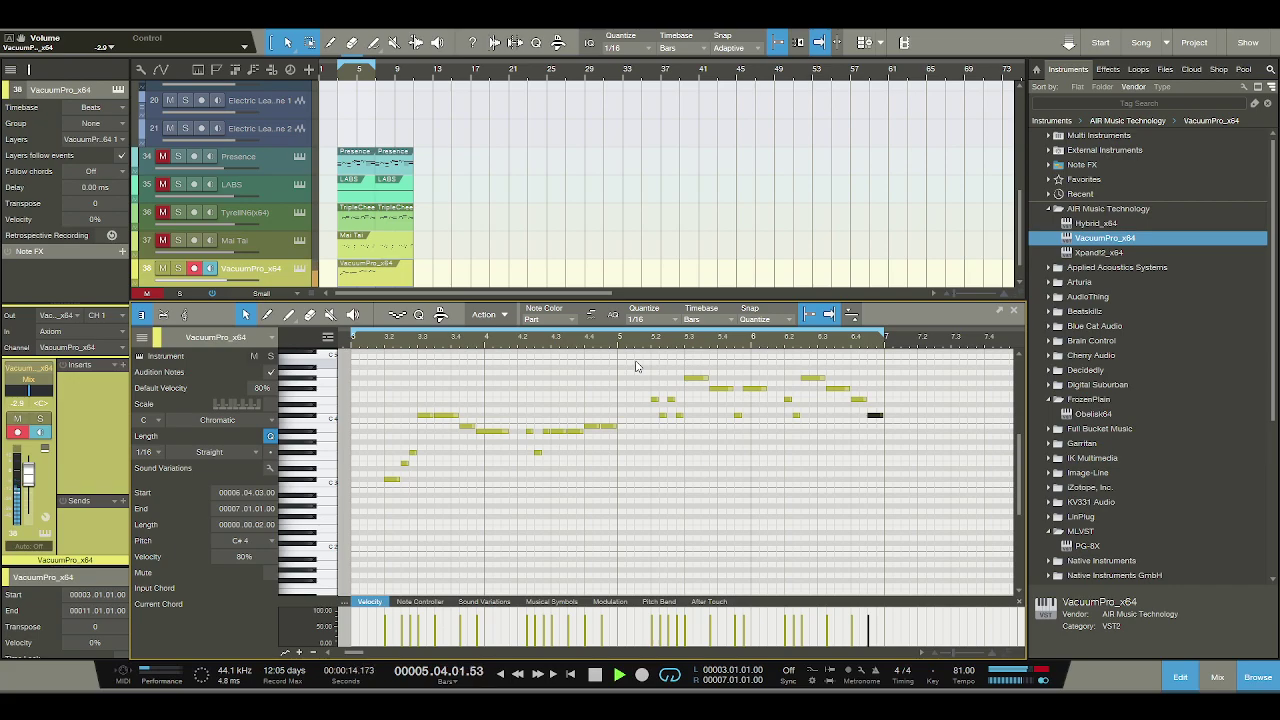
# Select the six-note phrase starting at 6.2.1, move it one beat later to 6.3.1, and play it back.
pyautogui.moveTo(789, 429); pyautogui.dragTo(908, 360)
pyautogui.press('space')
pyautogui.click(786, 400)
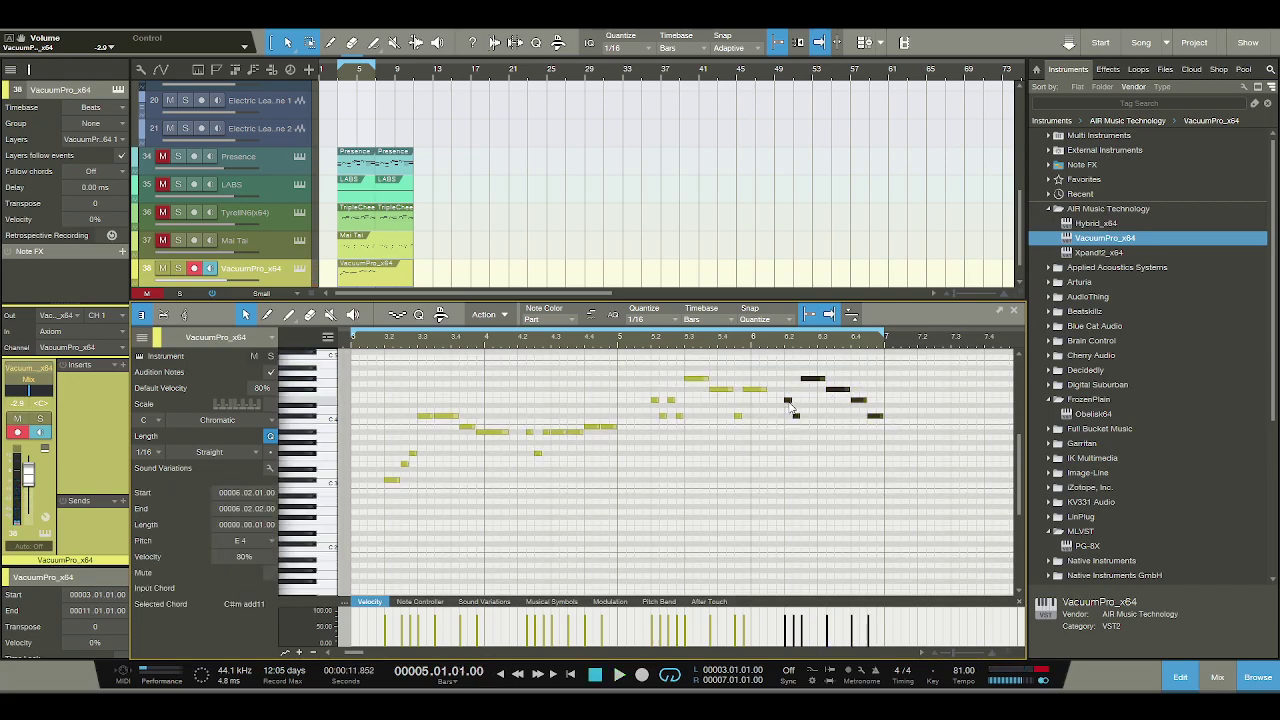
pyautogui.hotkey('alt', 'Right')
pyautogui.press('space')
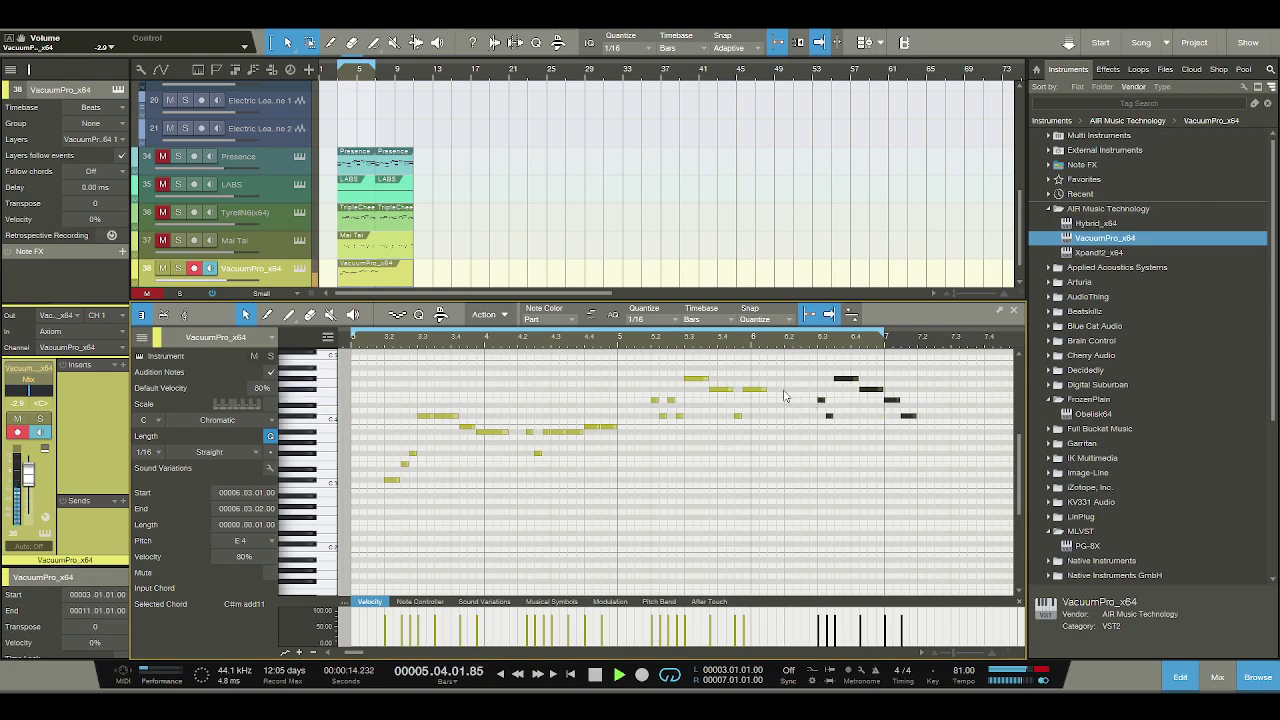
pyautogui.press('space')
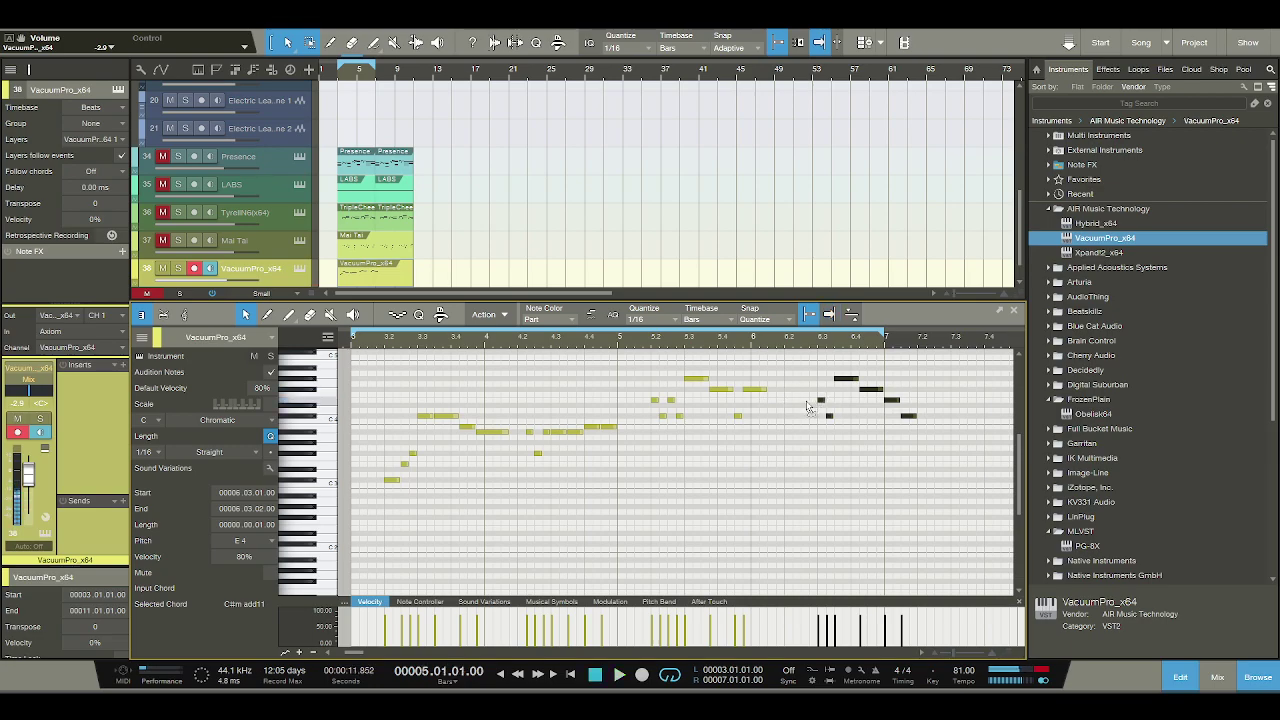
# Move the selected phrase two sixteenths earlier so it starts at 6.2.3, and play it back.
pyautogui.hotkey('alt', 'Left')
pyautogui.hotkey('alt', 'Left')
pyautogui.press('space')
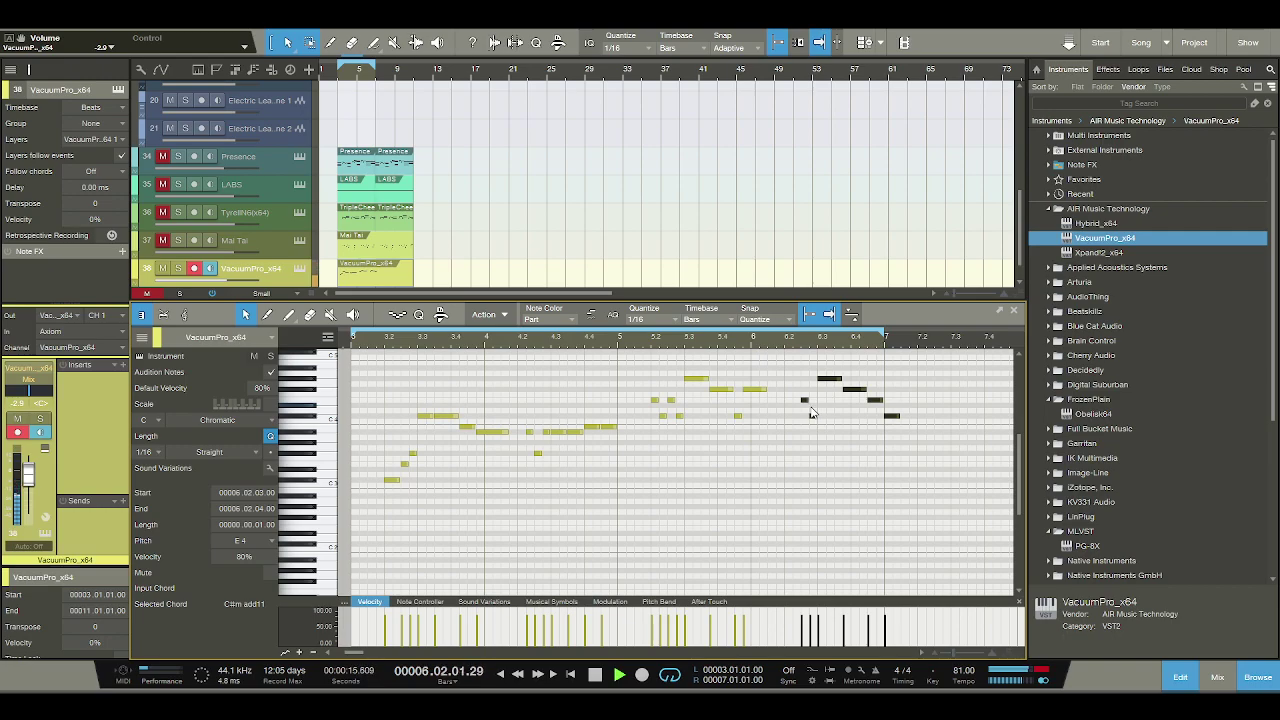
pyautogui.press('space')
# Remove the C#4 at 7.1.1 and draw a two-sixteenth C#4 at 3.1.1.
pyautogui.click(893, 418)
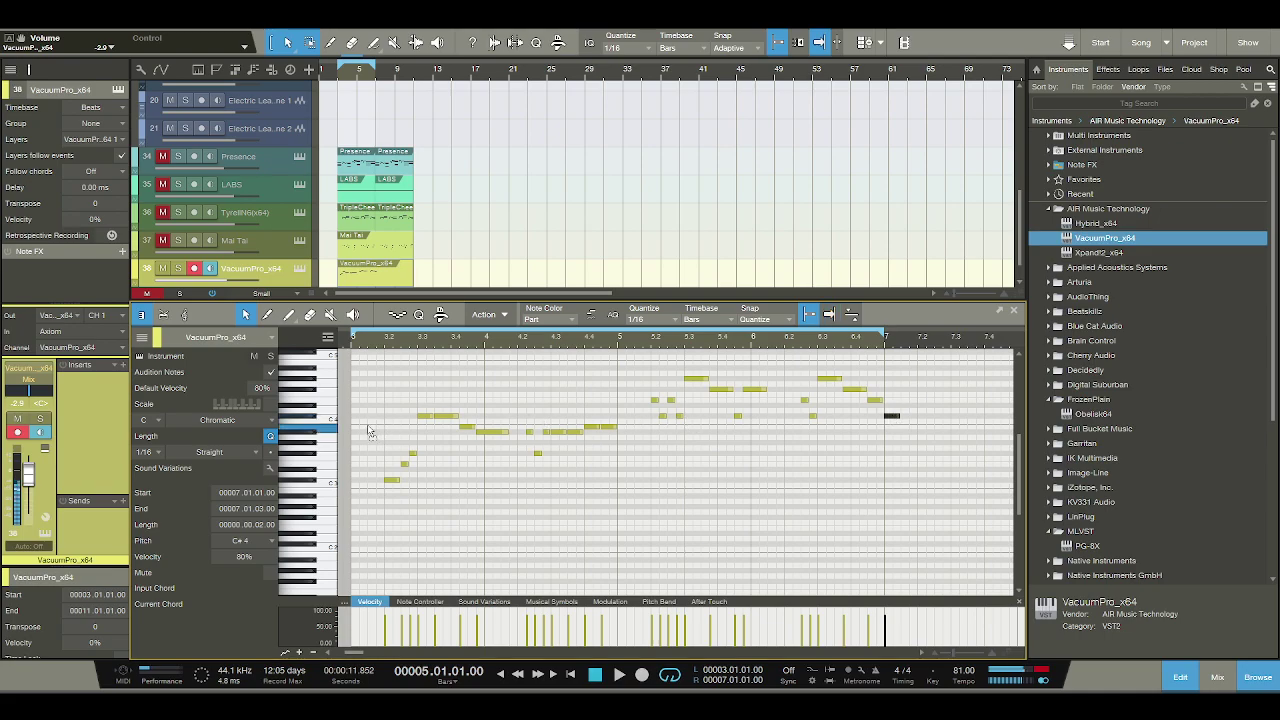
pyautogui.moveTo(354, 417); pyautogui.dragTo(384, 422)
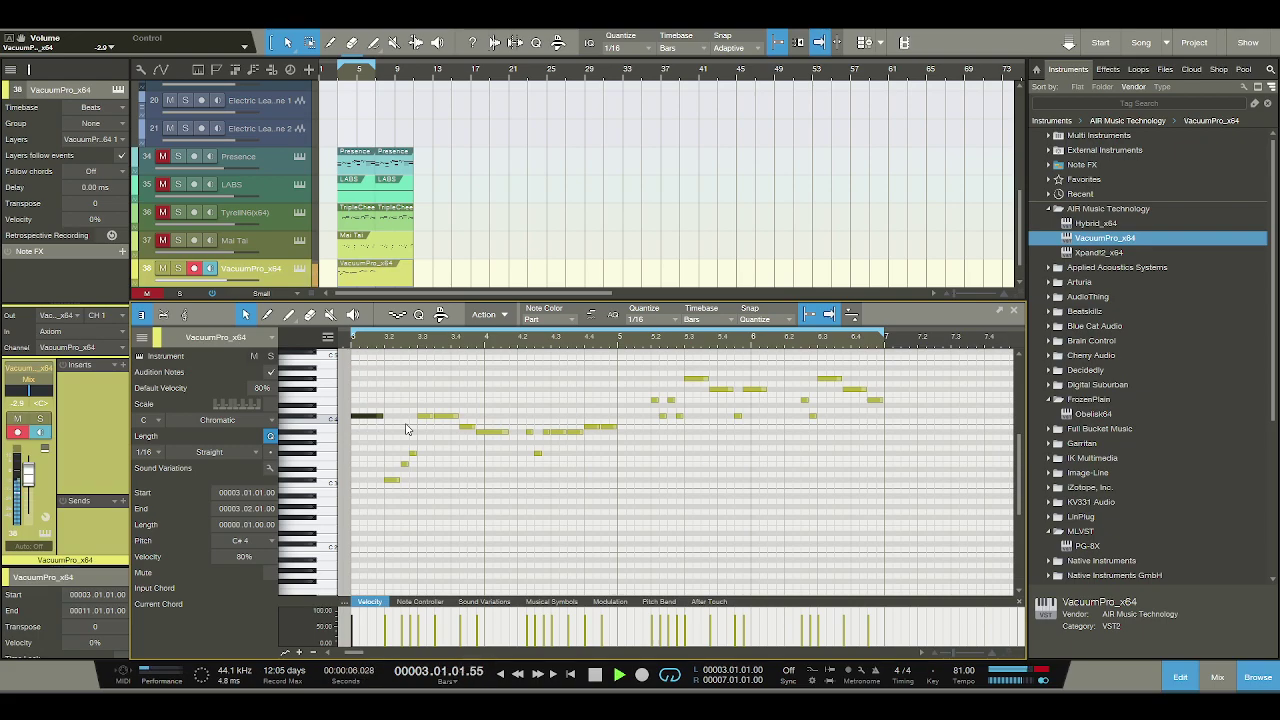
pyautogui.moveTo(383, 417); pyautogui.dragTo(375, 424)
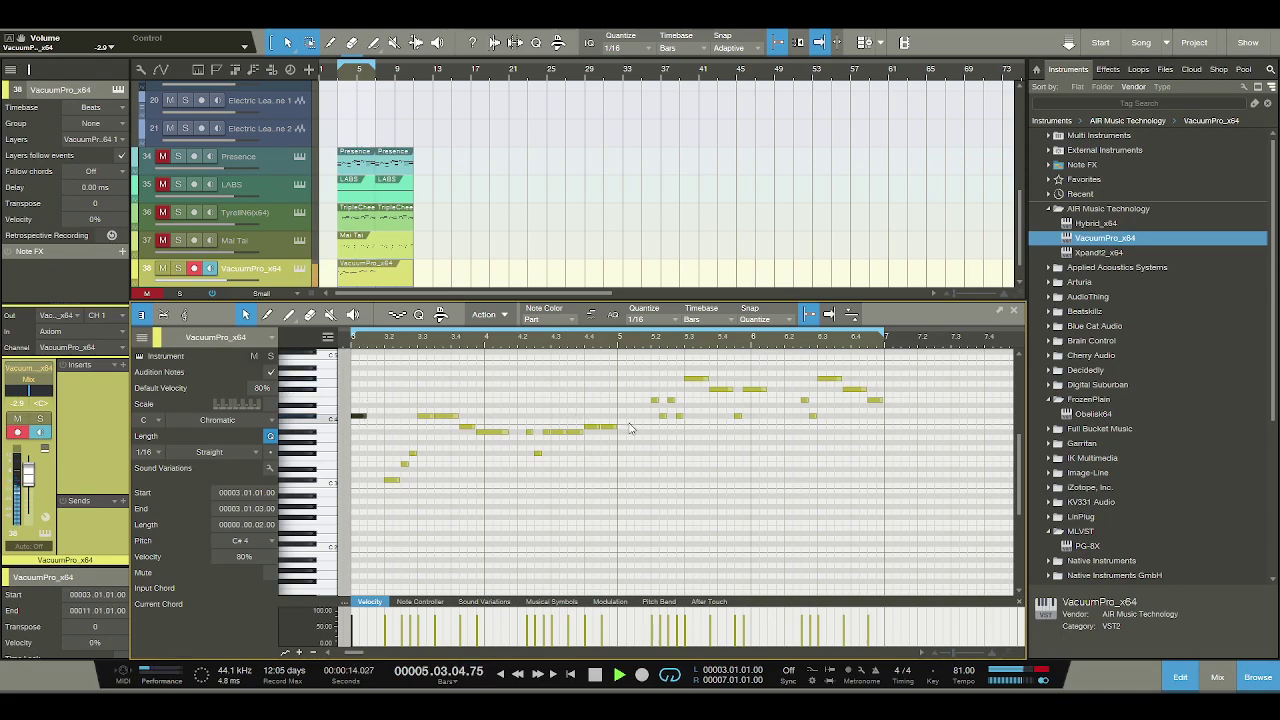
# Extend the B3 at 4.4.3 to 5.1.3 and lower the VacuumPro channel volume to about -4.9 dB.
pyautogui.moveTo(617, 428); pyautogui.dragTo(630, 430)
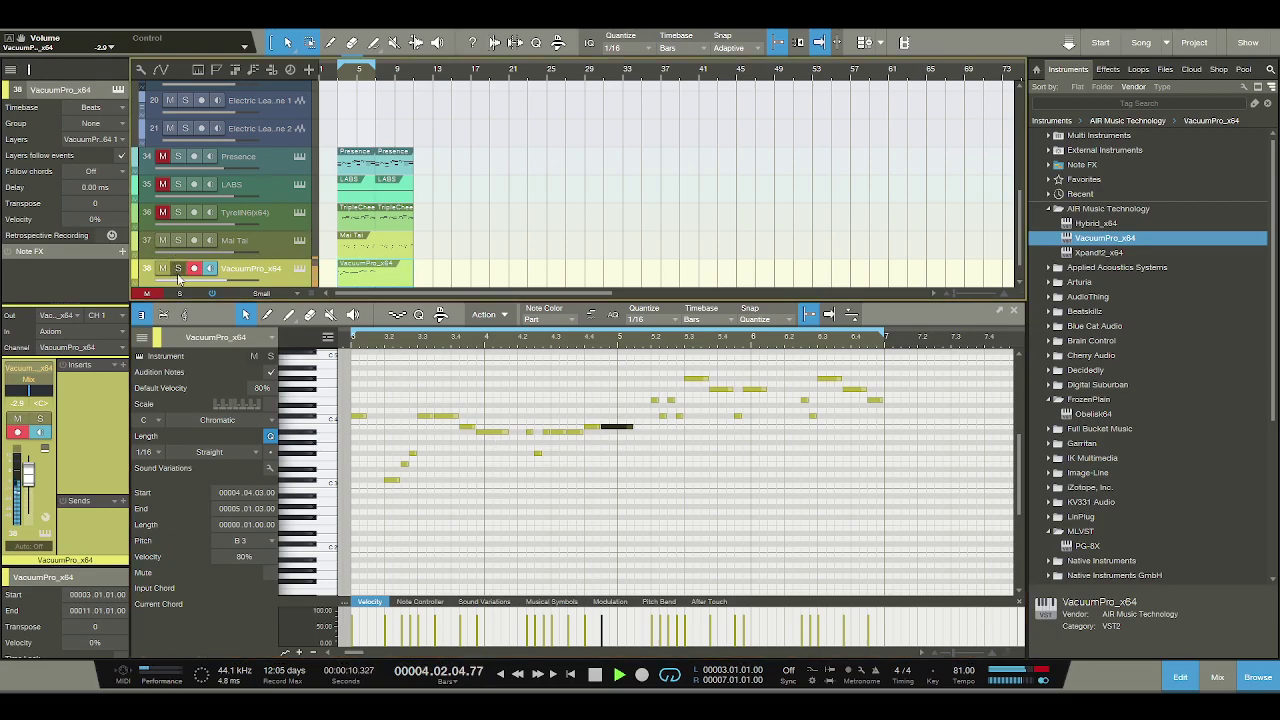
pyautogui.moveTo(35, 478); pyautogui.dragTo(35, 481)
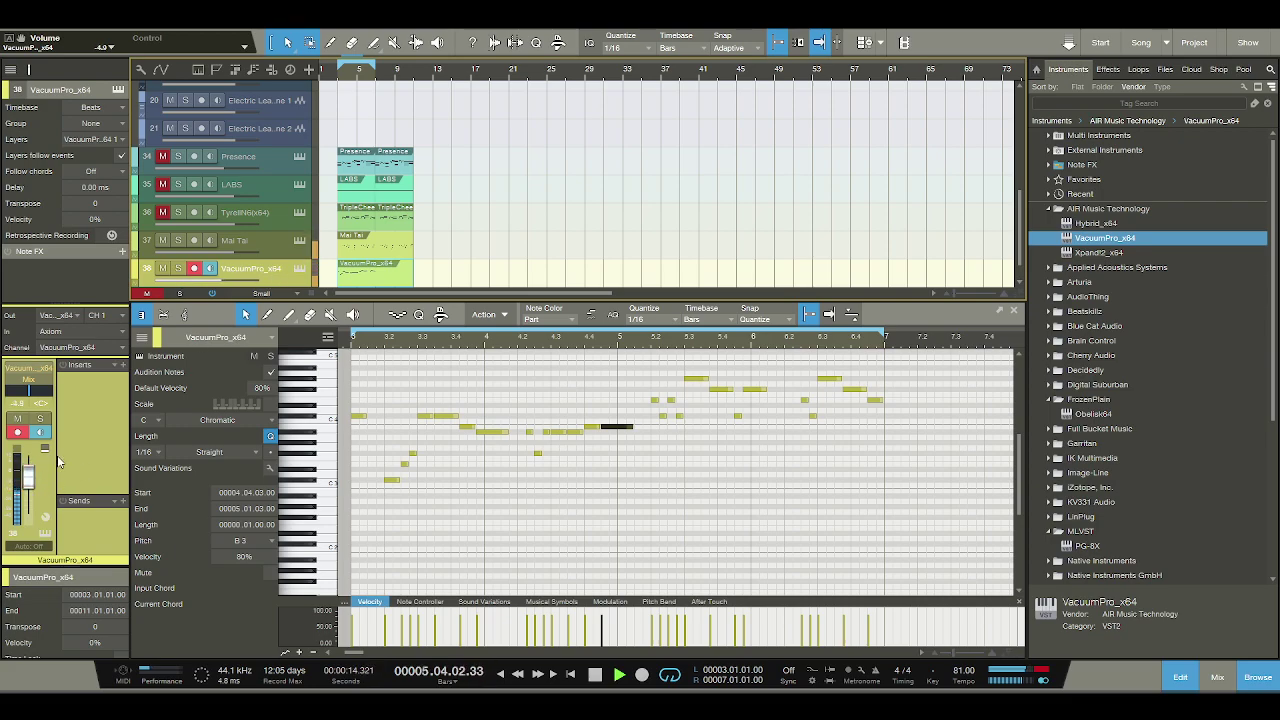
# Unmute the TyrellN6 and Presence tracks, and set the Presence channel to about -1.3 dB with its output routed to All Keys.
pyautogui.click(158, 213)
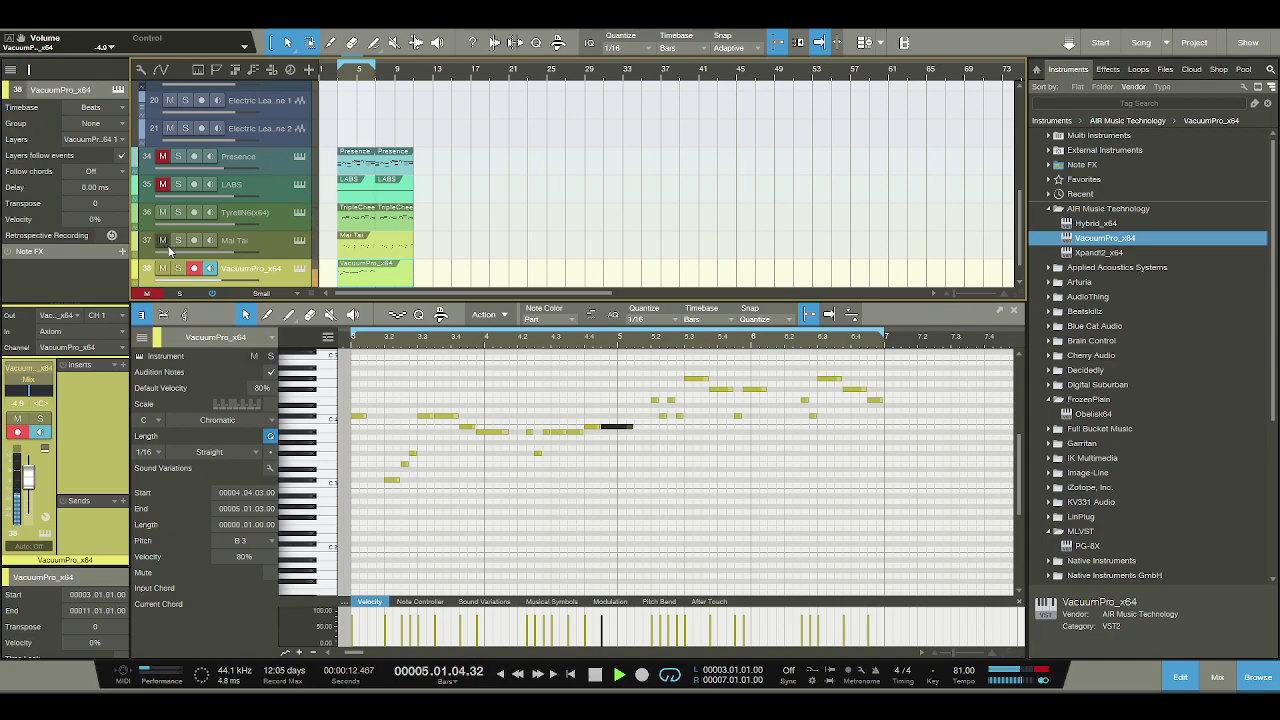
pyautogui.click(165, 163)
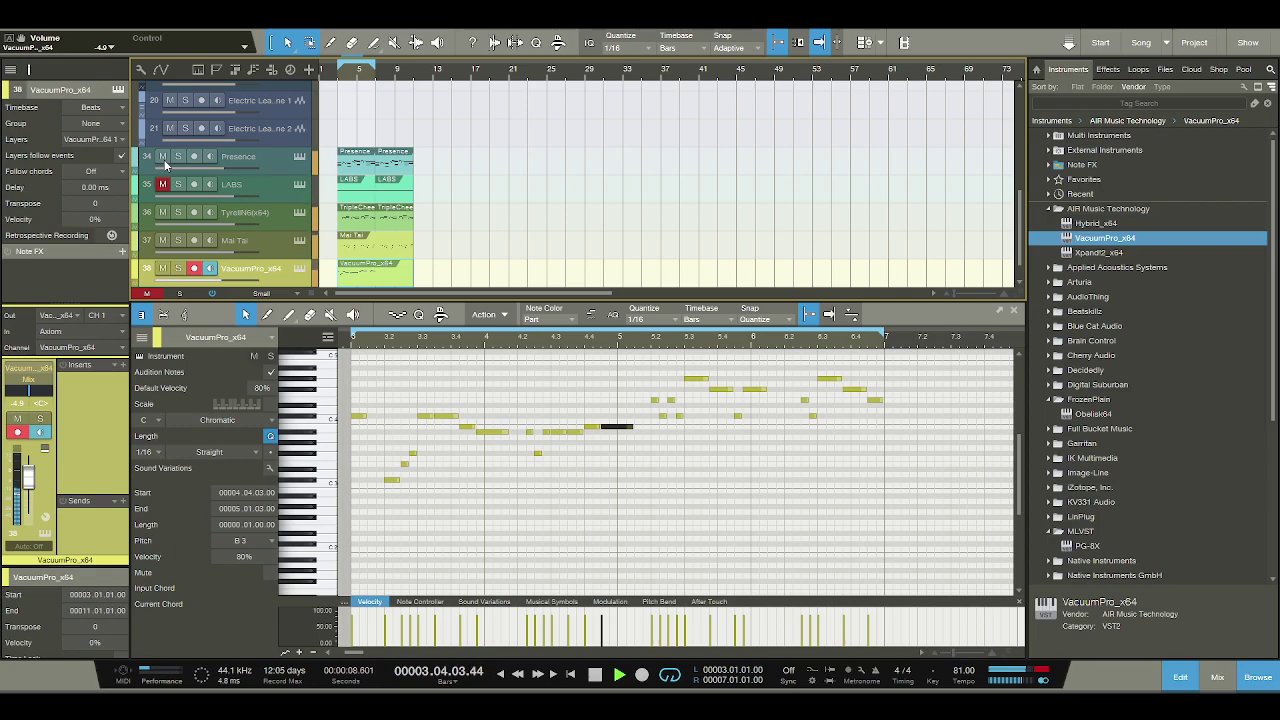
pyautogui.click(259, 160)
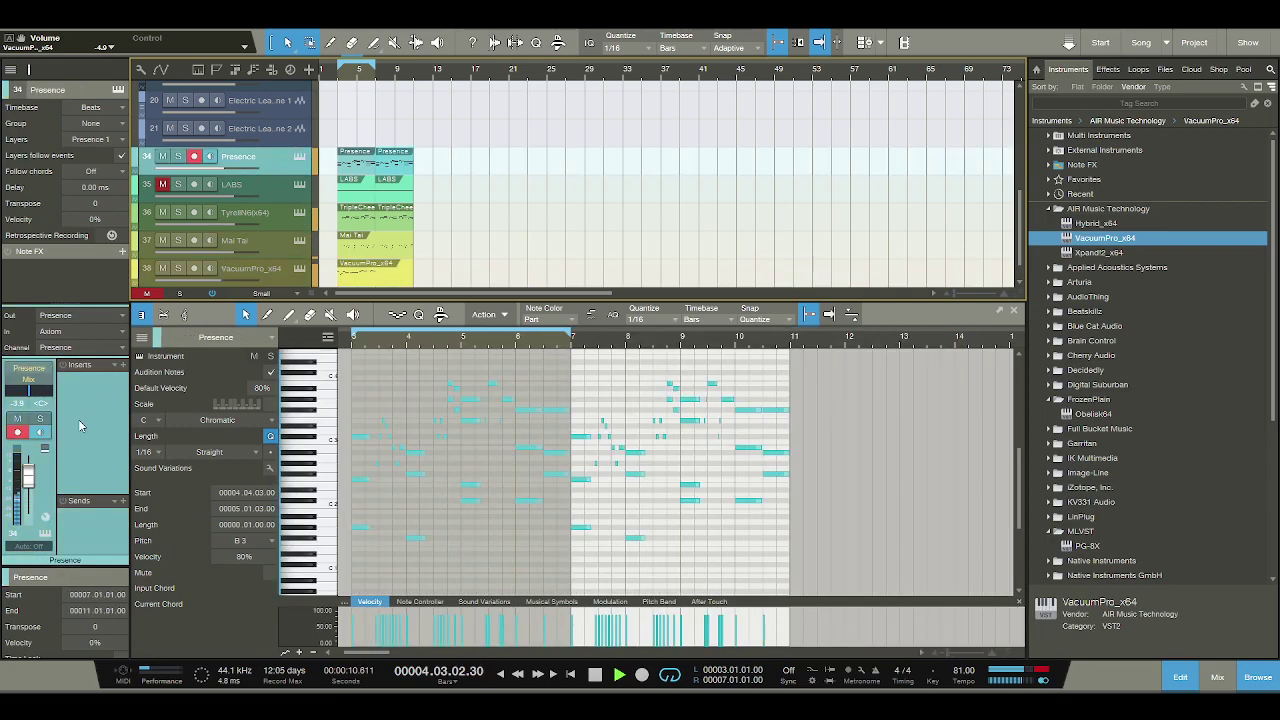
pyautogui.click(596, 676)
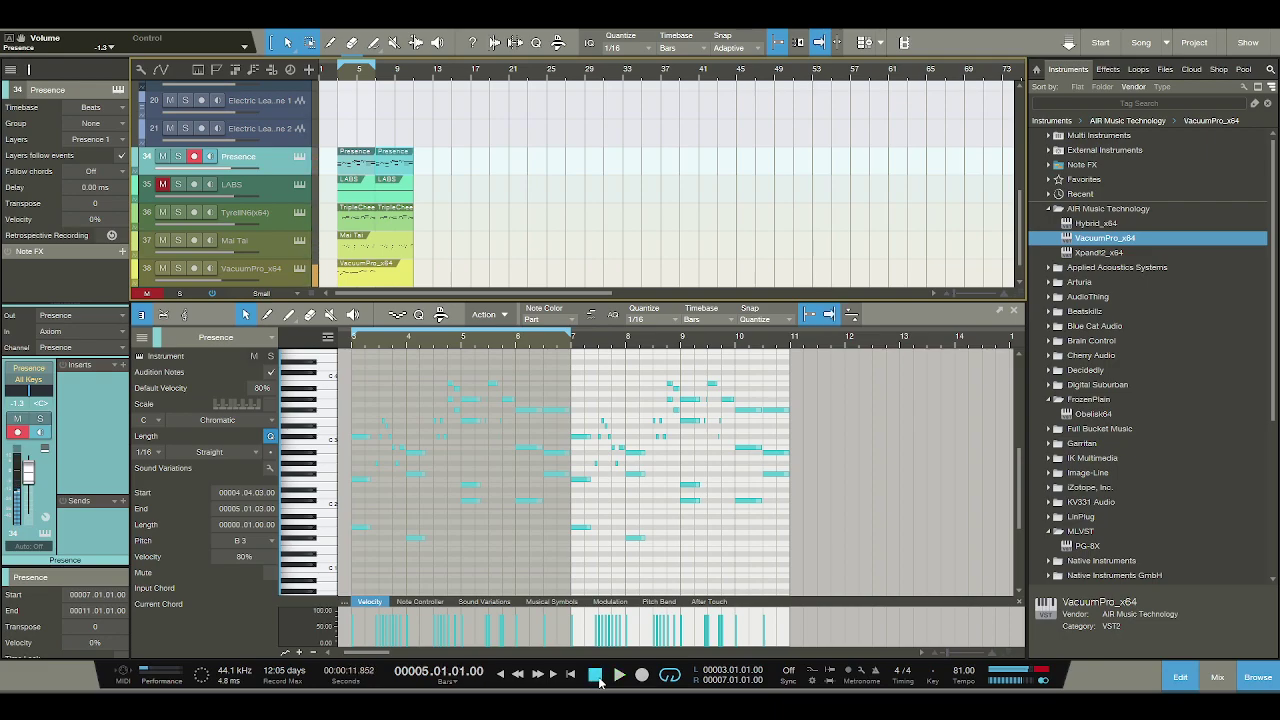
# Trim the VacuumPro part so it spans only bars 3 to 7.
pyautogui.click(395, 276)
pyautogui.click(386, 279)
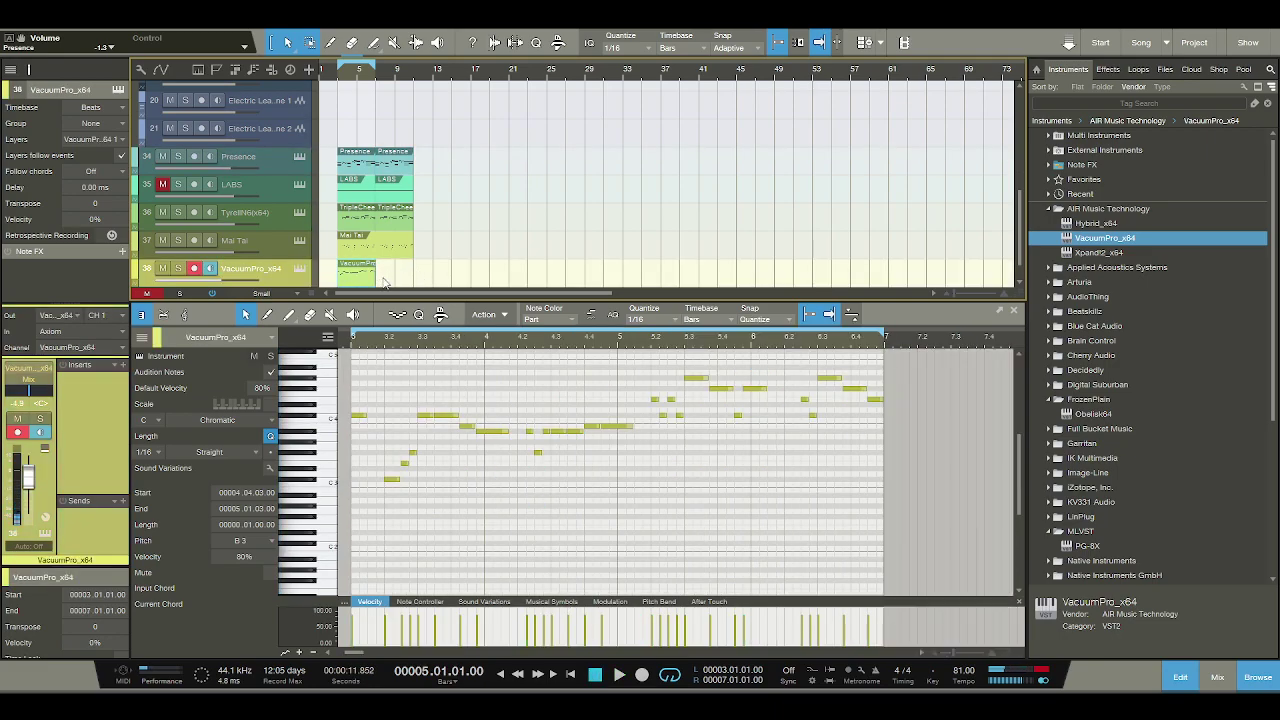
# Route the LABS channel output to All Orchestra, TyrellN6 to All Keys and VacuumPro to All Synths.
pyautogui.click(345, 185)
pyautogui.click(269, 185)
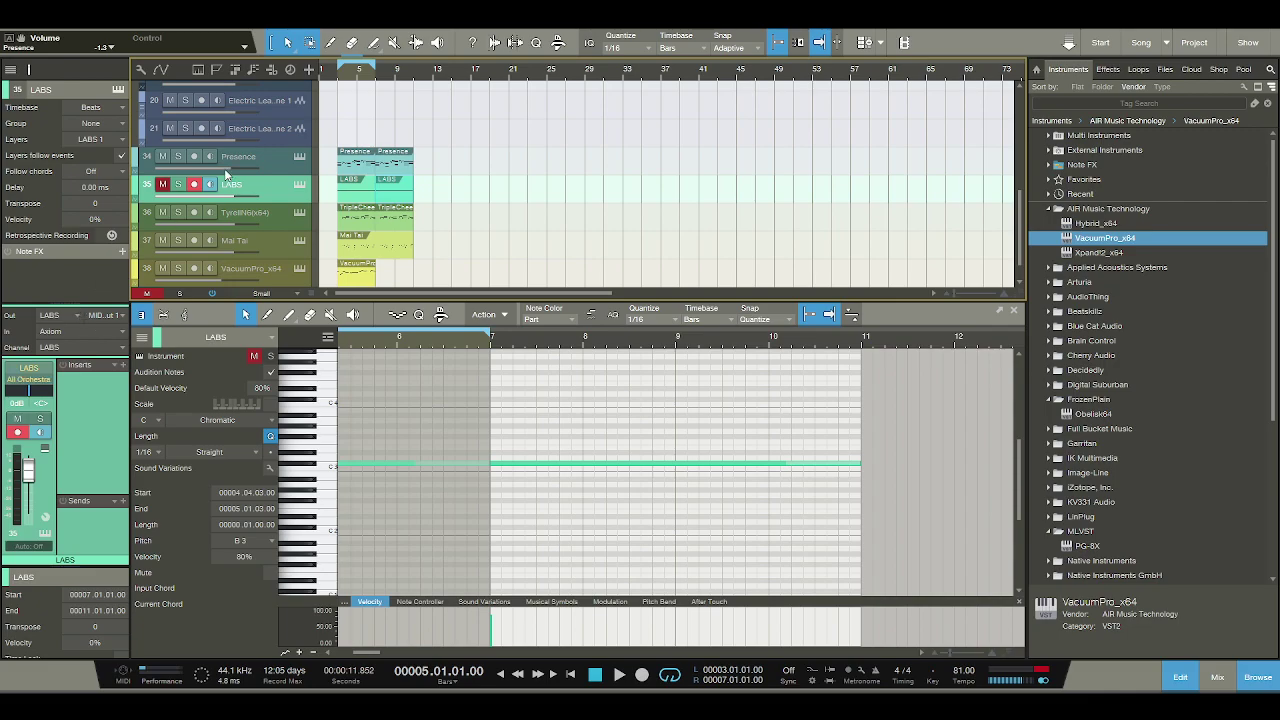
pyautogui.click(264, 215)
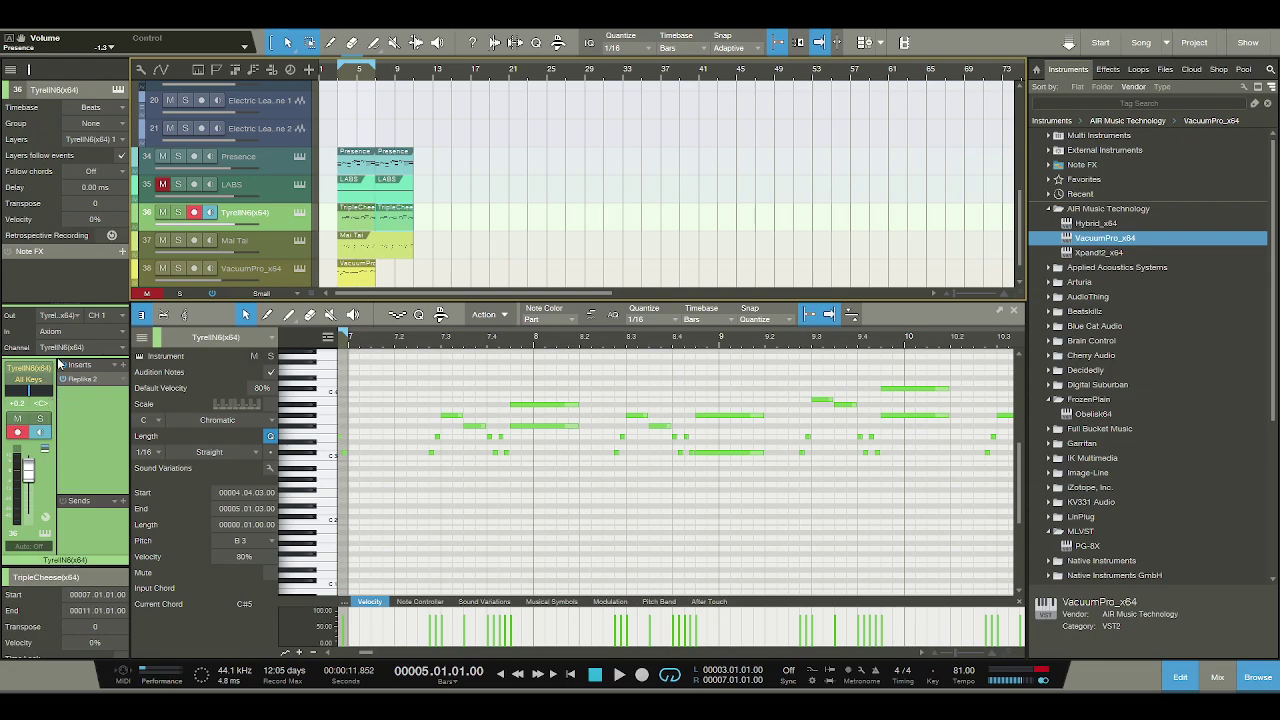
pyautogui.click(278, 243)
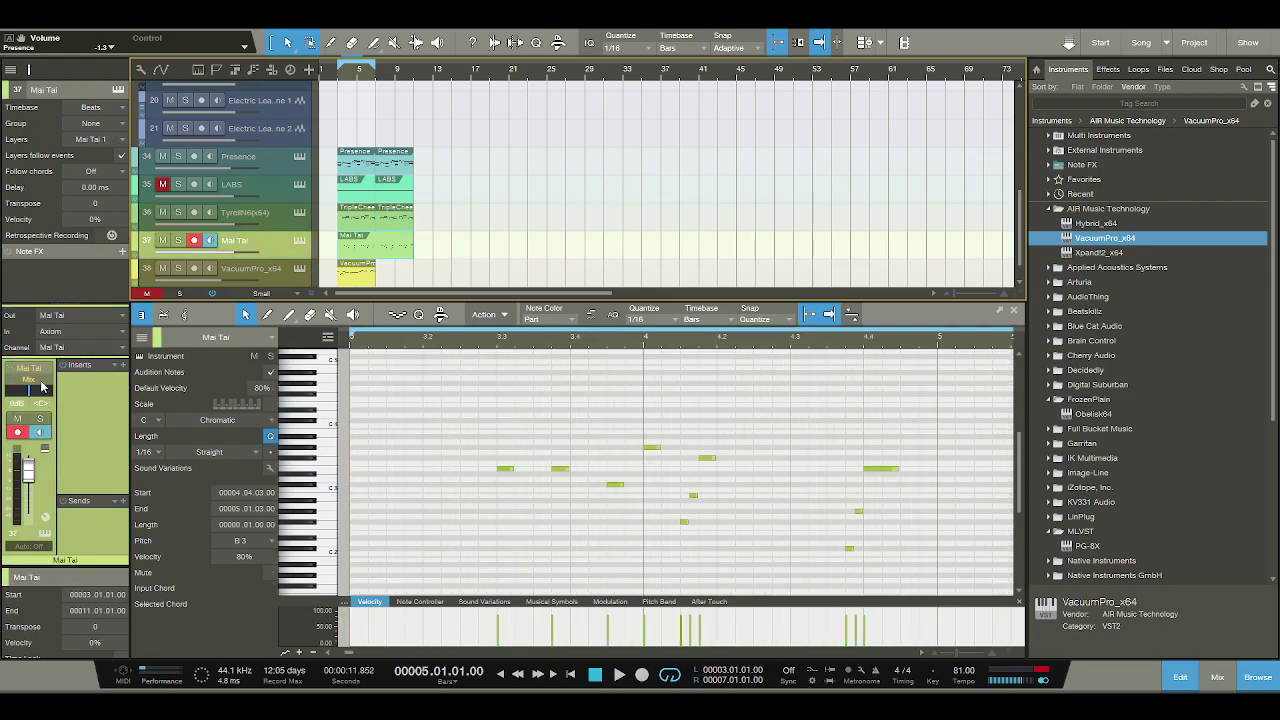
pyautogui.press('Down')
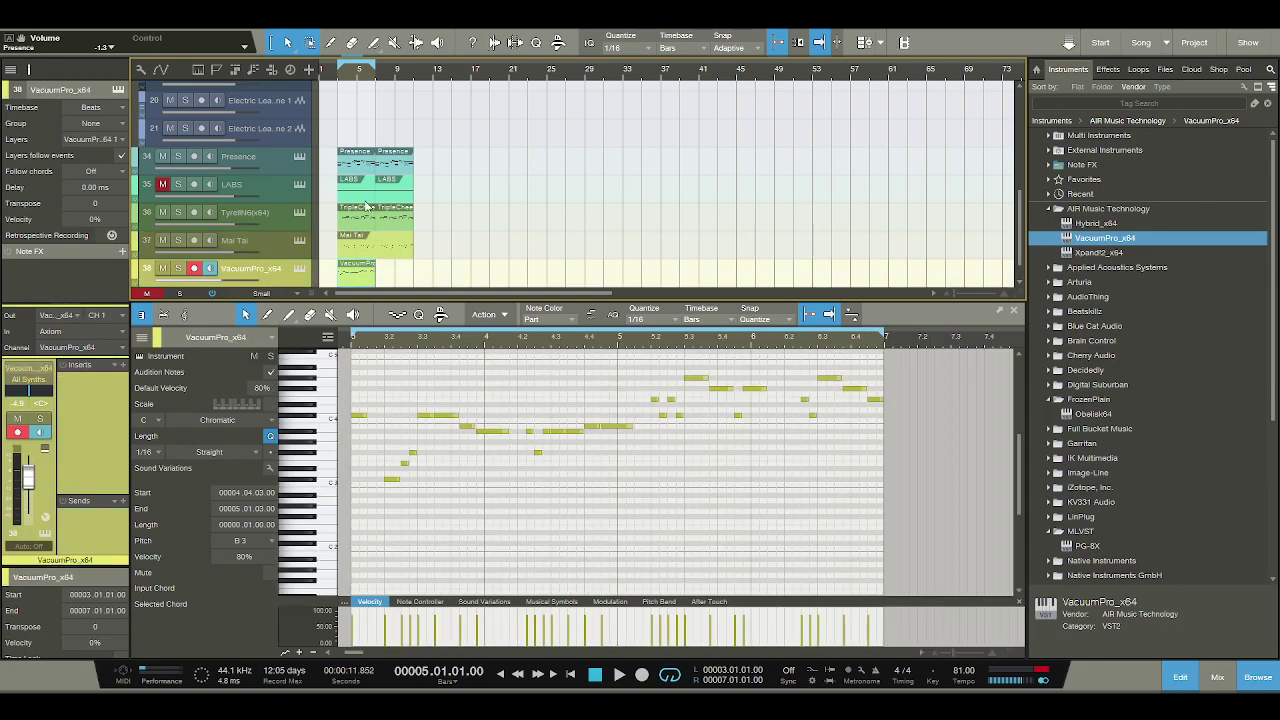
# Search the instruments for "kontakt" and add Kontakt 5 as a new instrument track below VacuumPro.
pyautogui.scroll(-1, 362, 205)
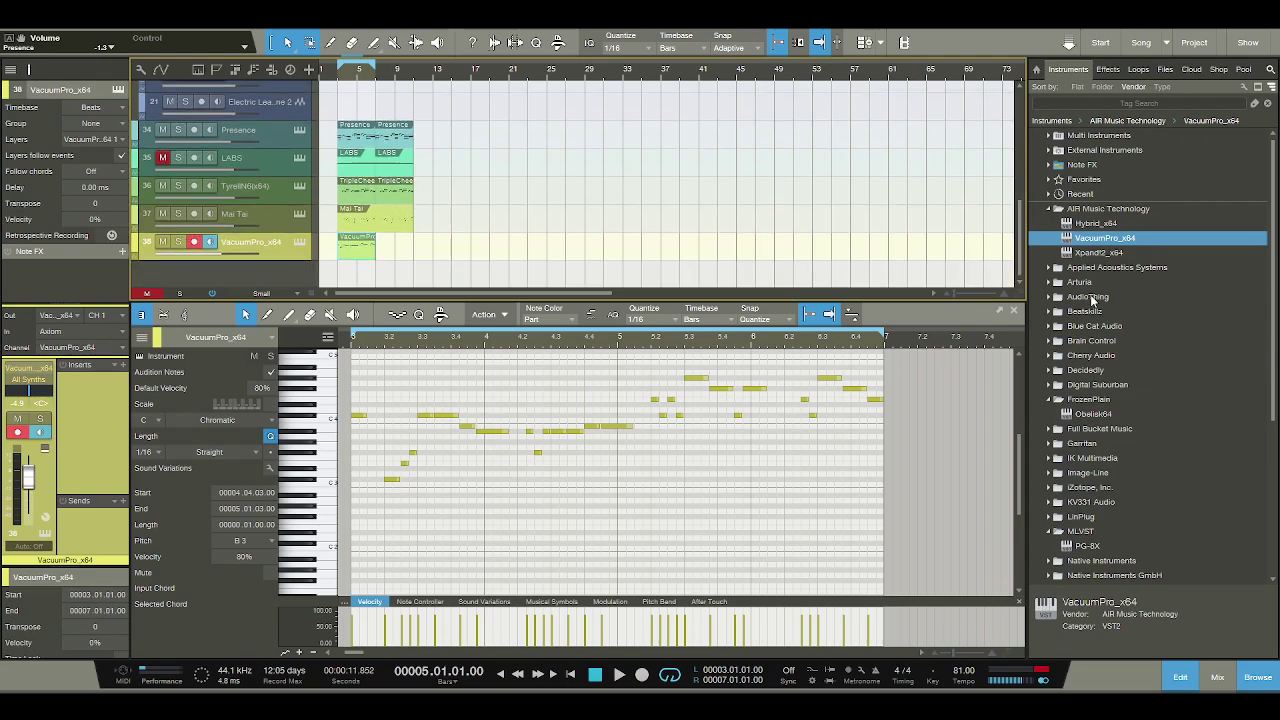
pyautogui.scroll(-5, 1095, 296)
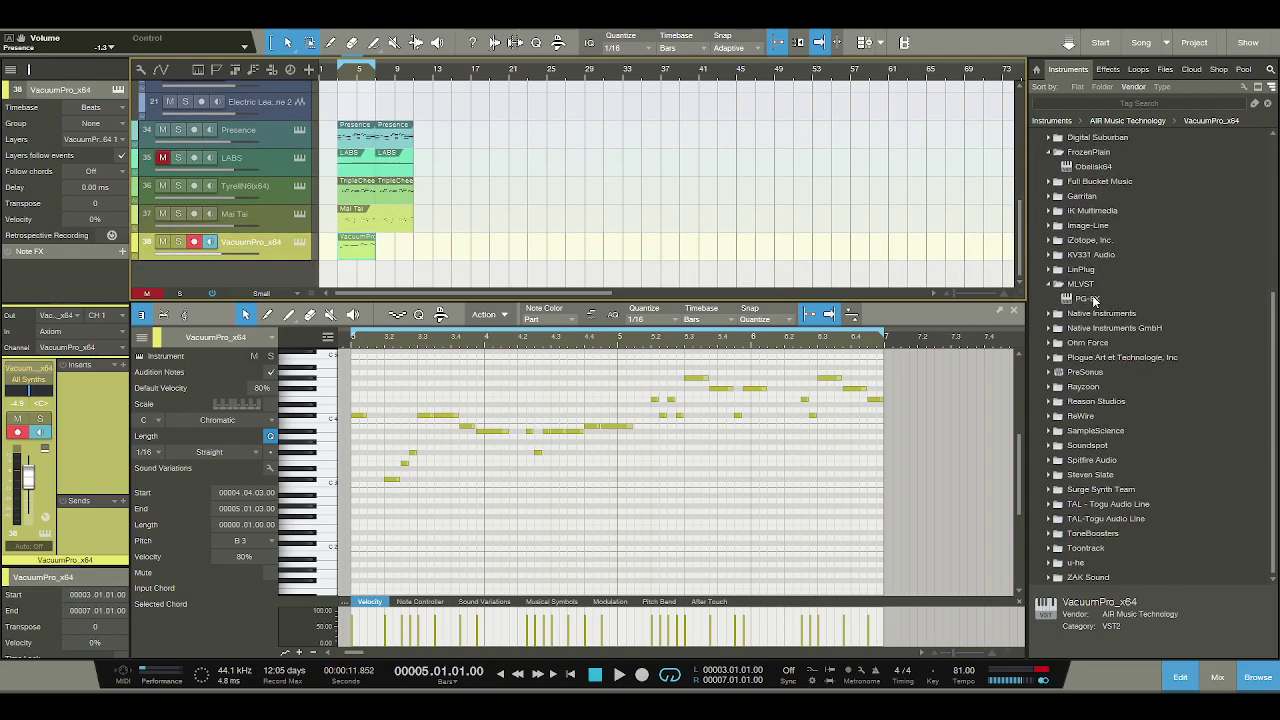
pyautogui.scroll(2, 1095, 300)
pyautogui.click(1138, 101)
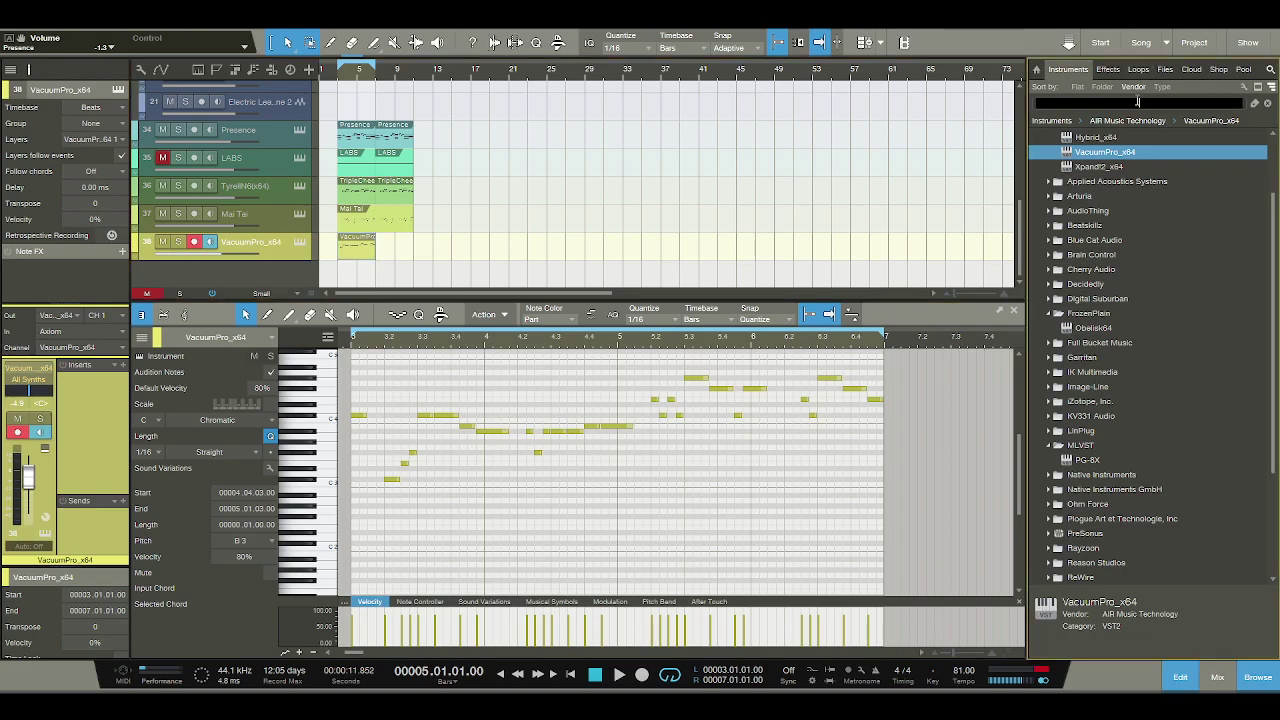
pyautogui.write('kontakt')
pyautogui.moveTo(1090, 156); pyautogui.dragTo(269, 268)
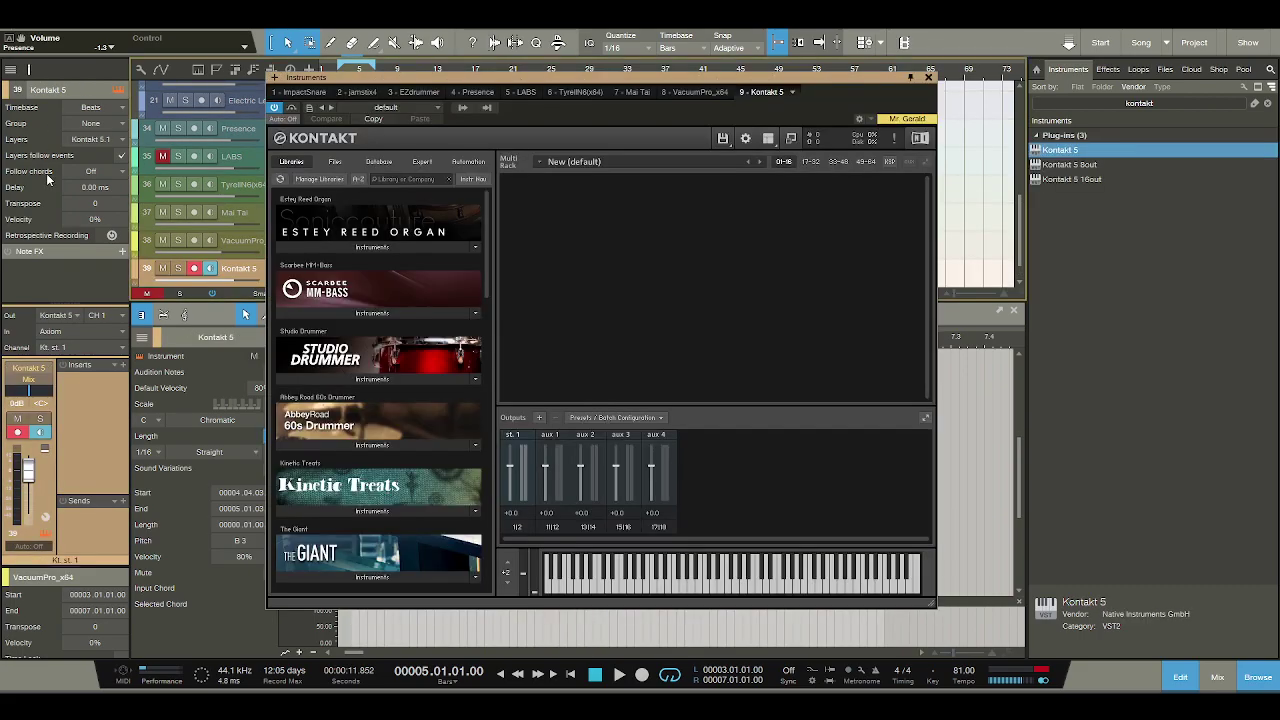
# Look through the Kontakt libraries, and open the Abuser folder in the Kontakt file browser to list its bass patches.
pyautogui.moveTo(485, 226); pyautogui.dragTo(501, 548)
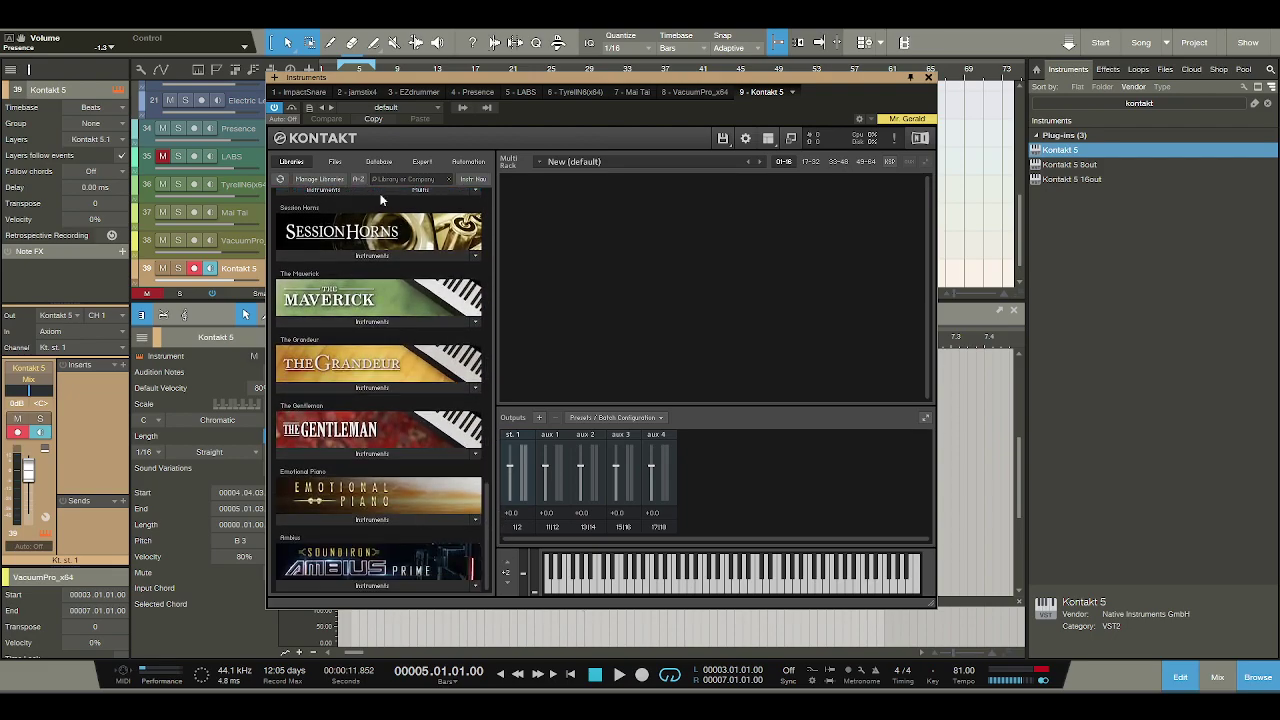
pyautogui.click(335, 163)
pyautogui.scroll(4, 373, 300)
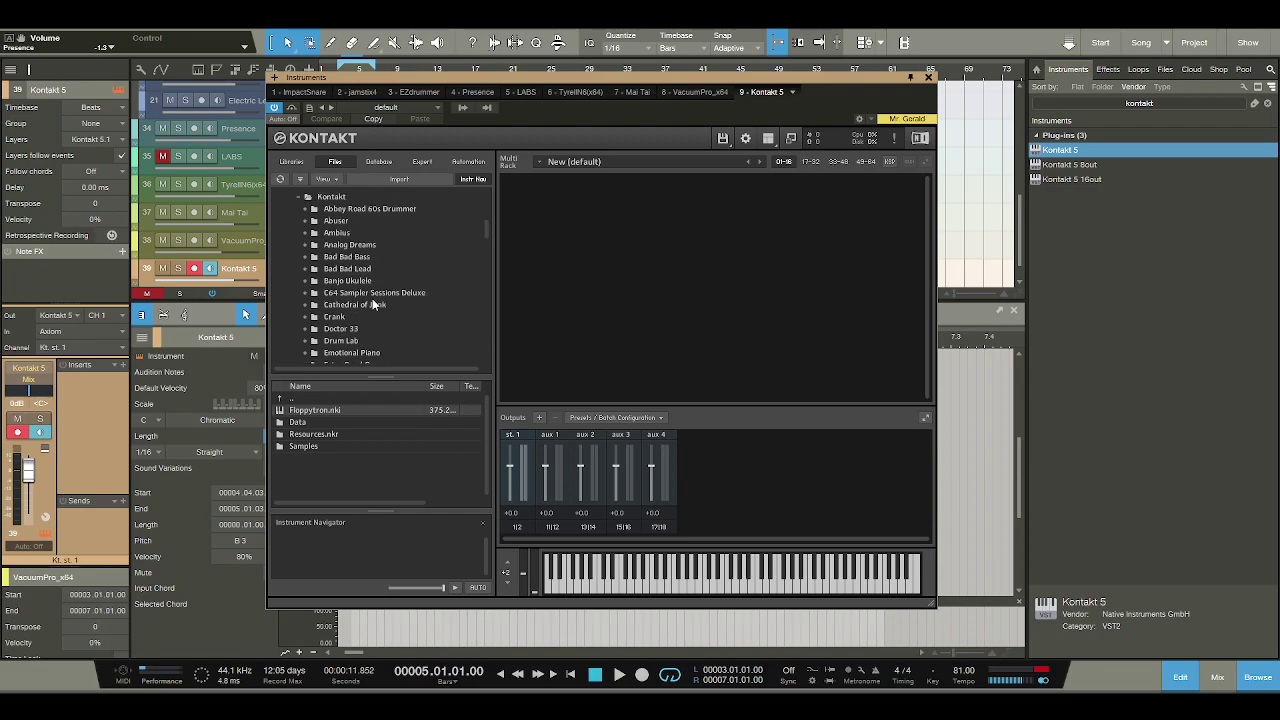
pyautogui.scroll(1, 365, 303)
pyautogui.click(306, 221)
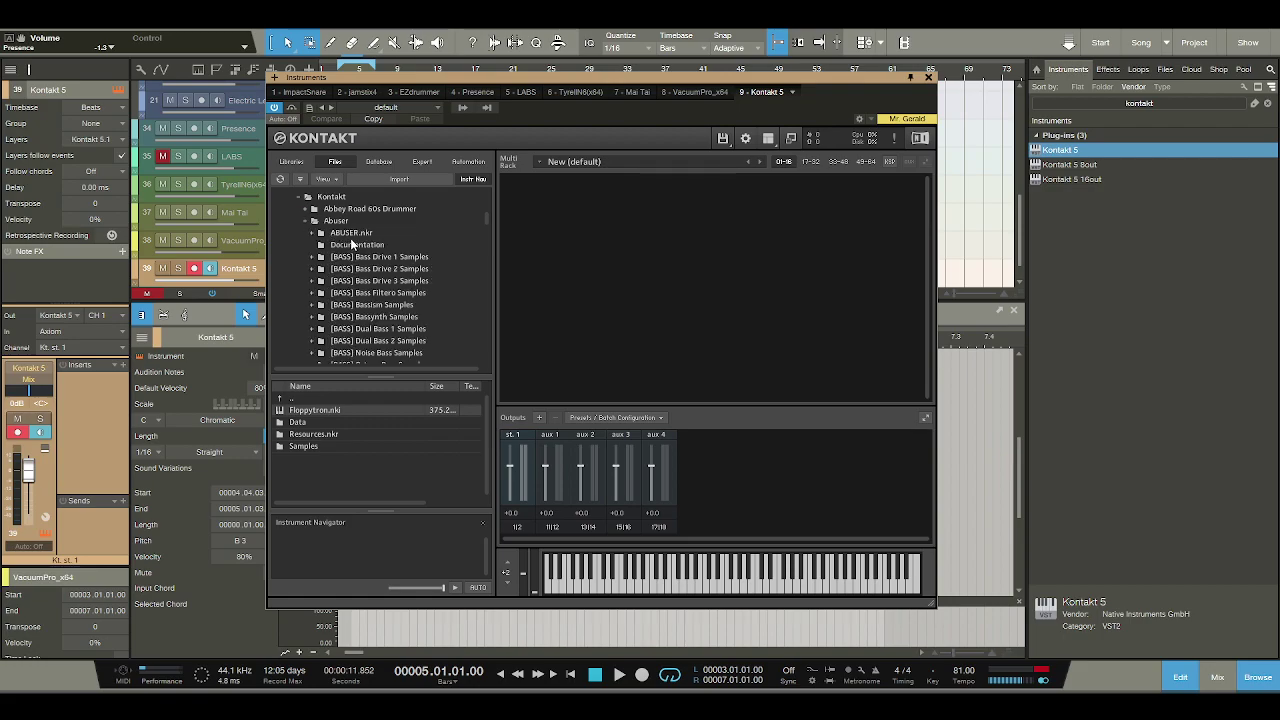
pyautogui.click(348, 223)
pyautogui.scroll(-4, 365, 267)
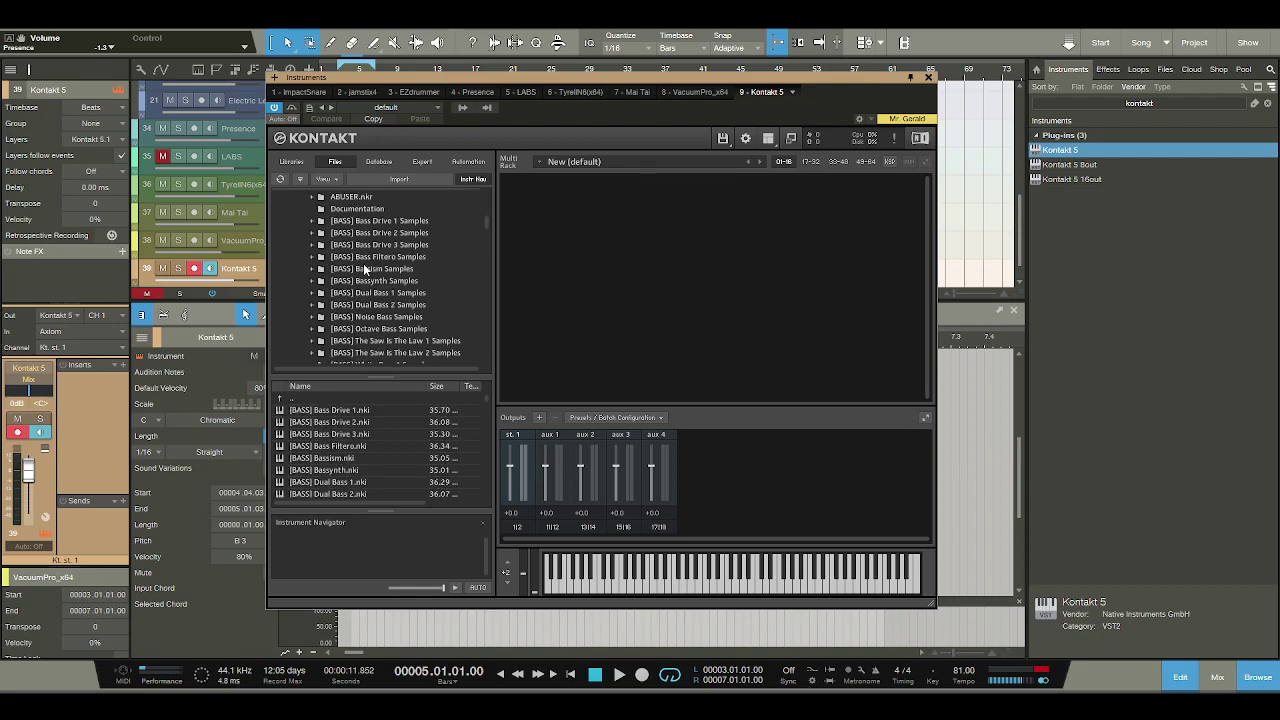
pyautogui.scroll(3, 373, 270)
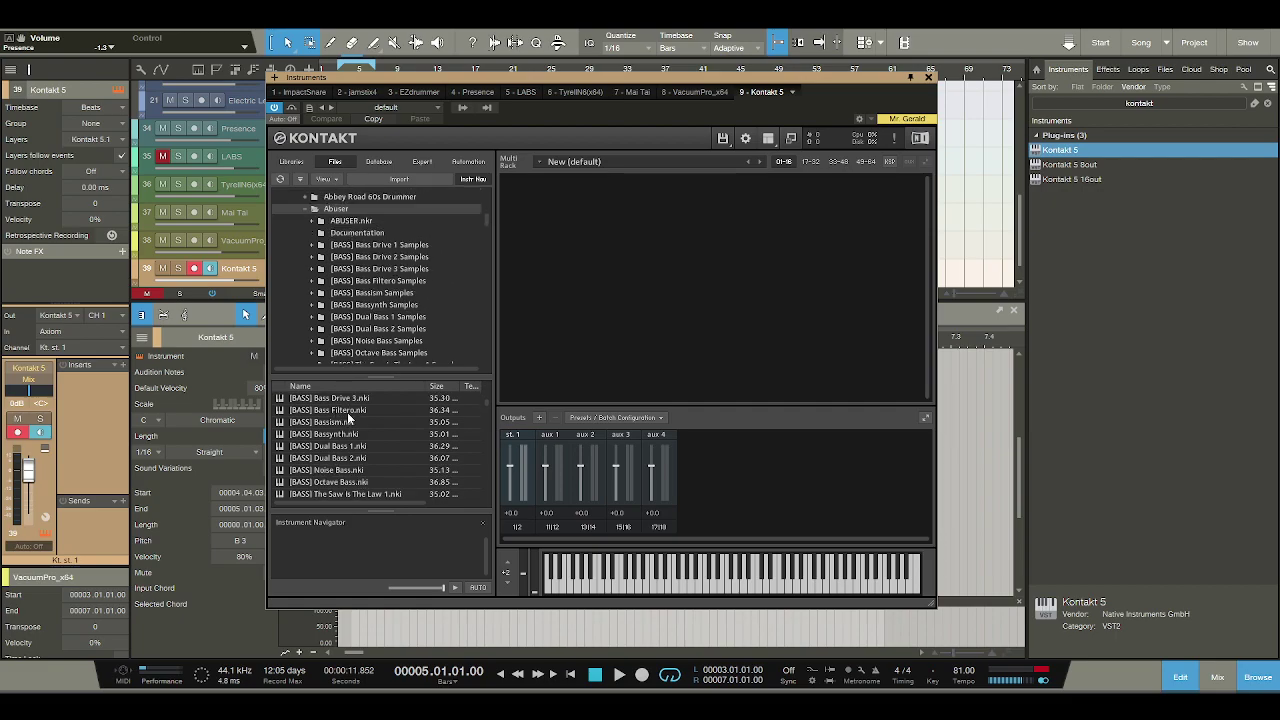
# Load the [BASS] Bass Drive 1 patch, audition it and remove it from the rack.
pyautogui.moveTo(350, 413); pyautogui.dragTo(612, 369)
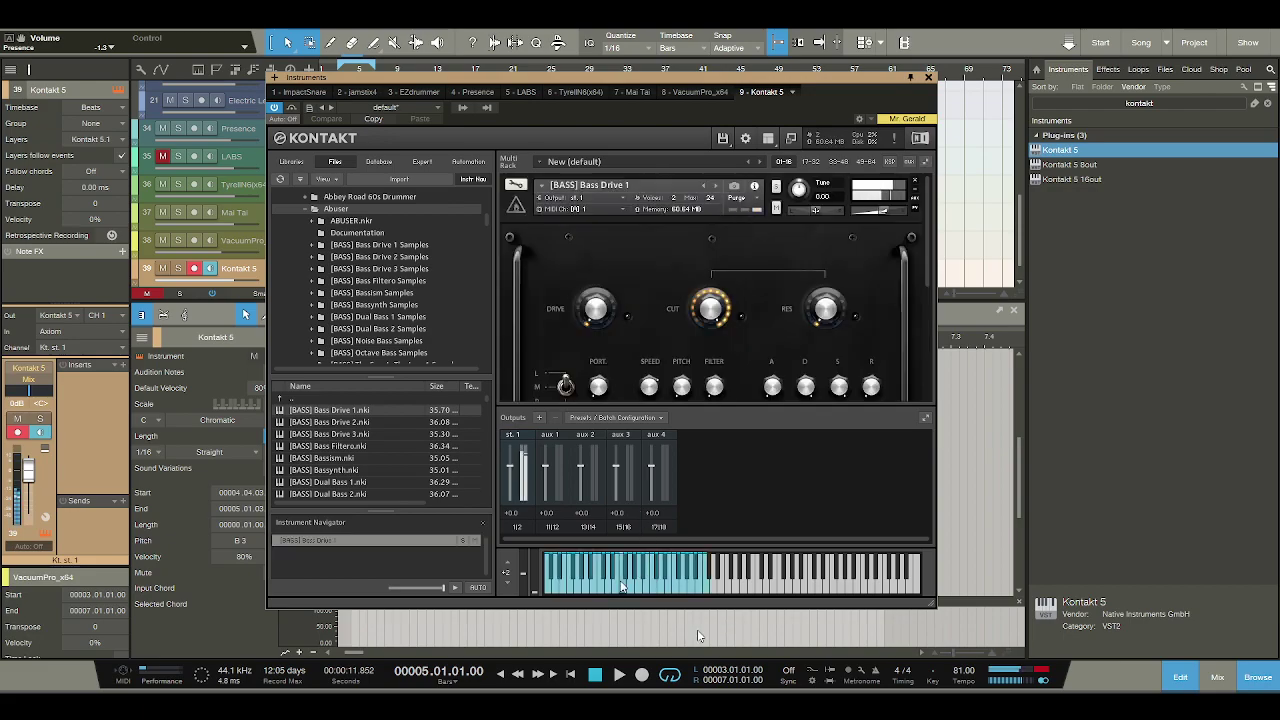
pyautogui.click(599, 585)
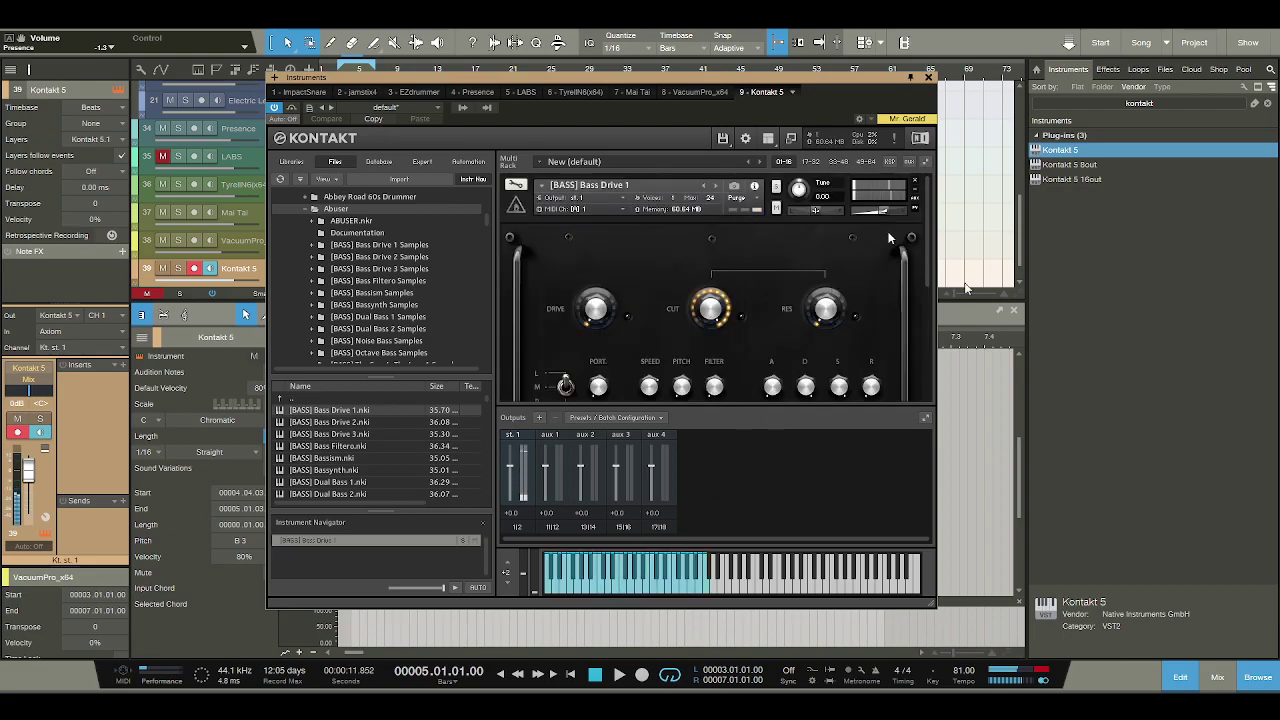
pyautogui.click(914, 181)
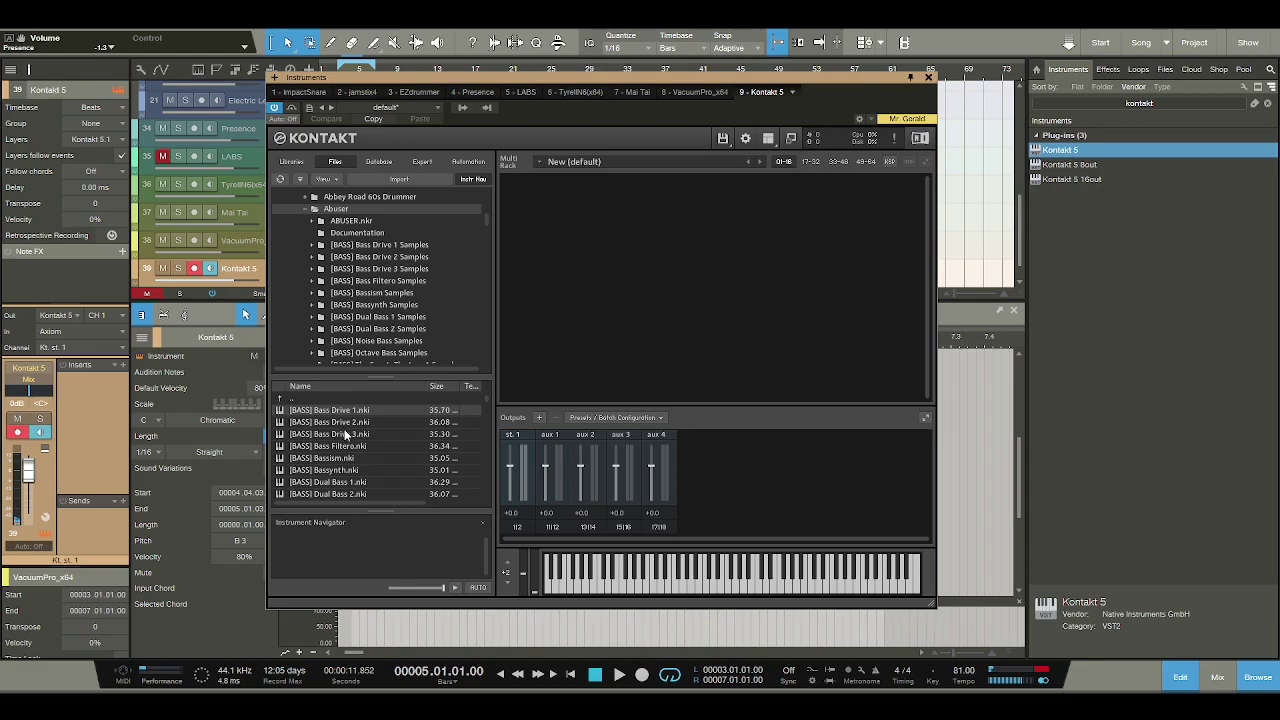
# Audition the [BASS] Bass Drive 3 and [BASS] Bass Filtero patches, removing each from the rack.
pyautogui.click(345, 434)
pyautogui.click(603, 587)
pyautogui.click(626, 585)
pyautogui.click(651, 590)
pyautogui.click(655, 581)
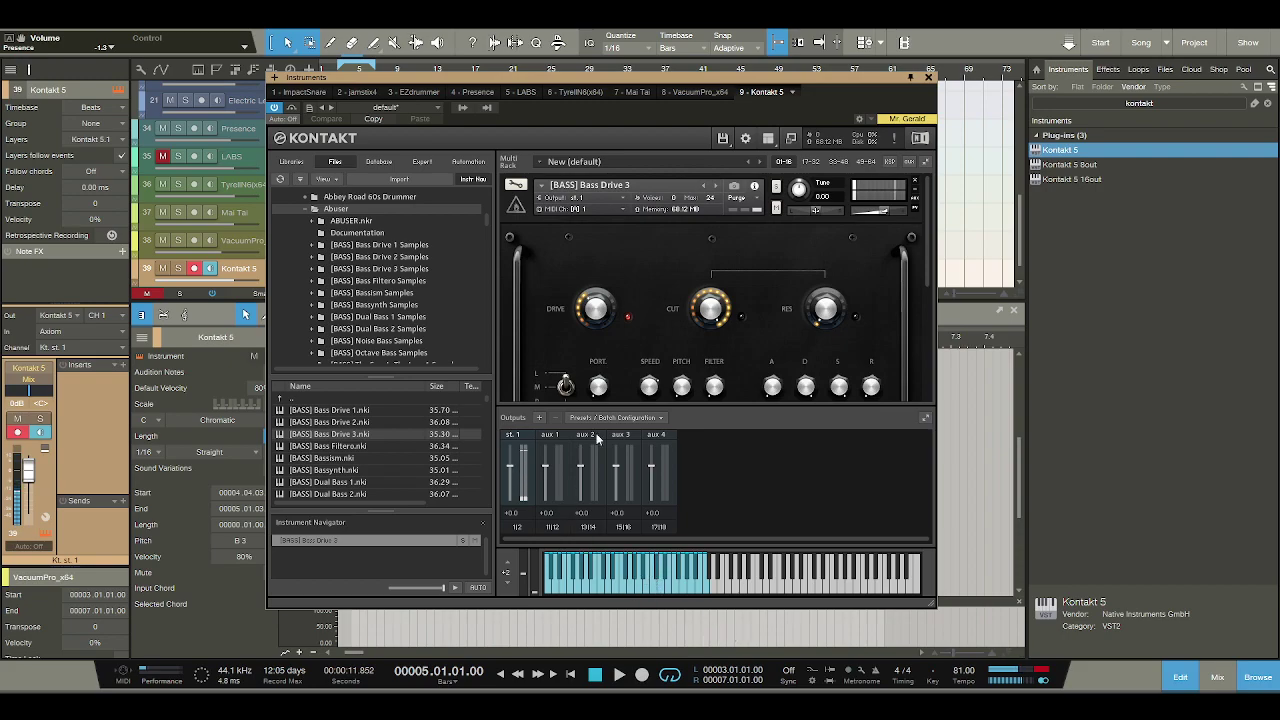
pyautogui.click(916, 185)
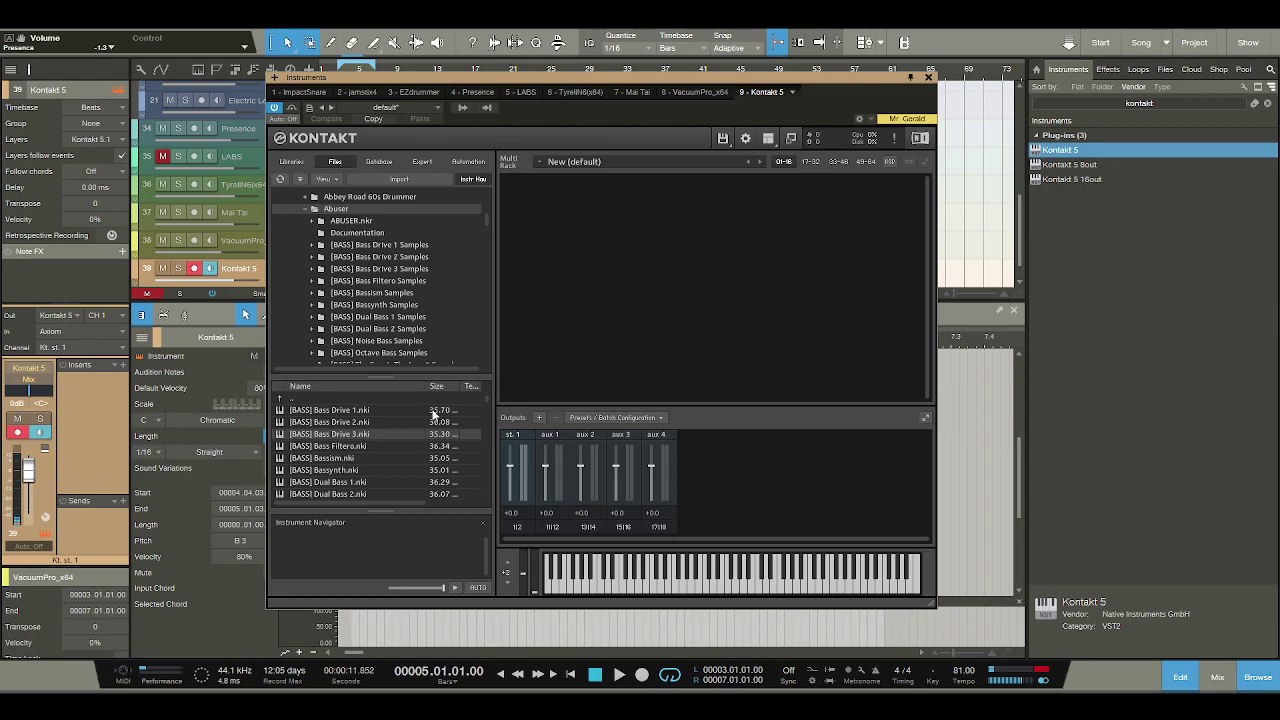
pyautogui.doubleClick(364, 447)
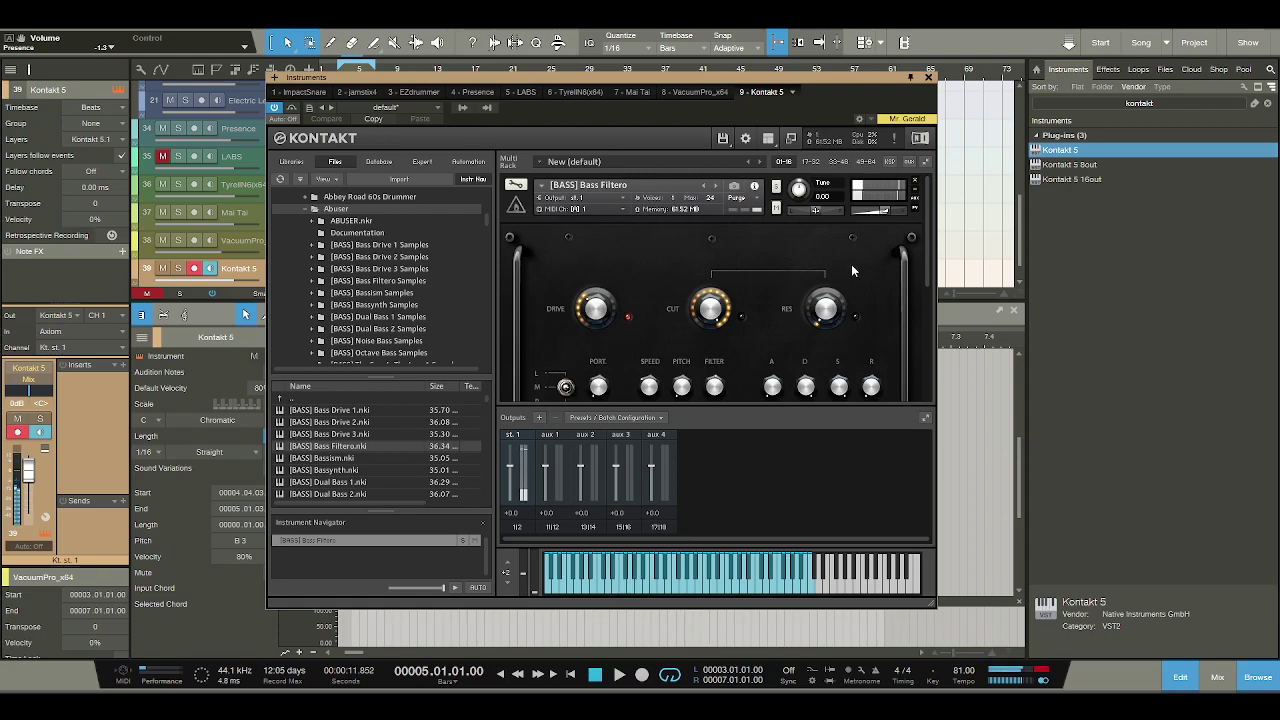
pyautogui.click(914, 181)
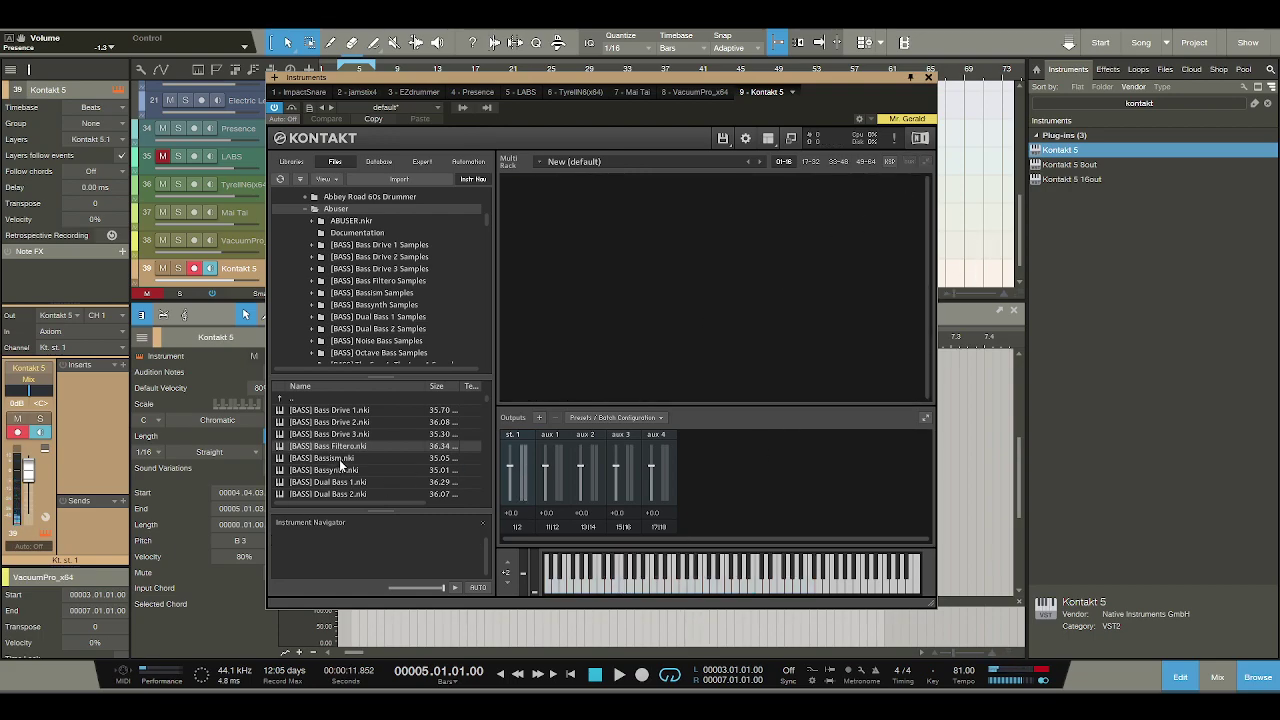
# Load the [BASS] Bassism patch and create an empty Kontakt 5 part spanning bars 3 to 7.
pyautogui.click(340, 459)
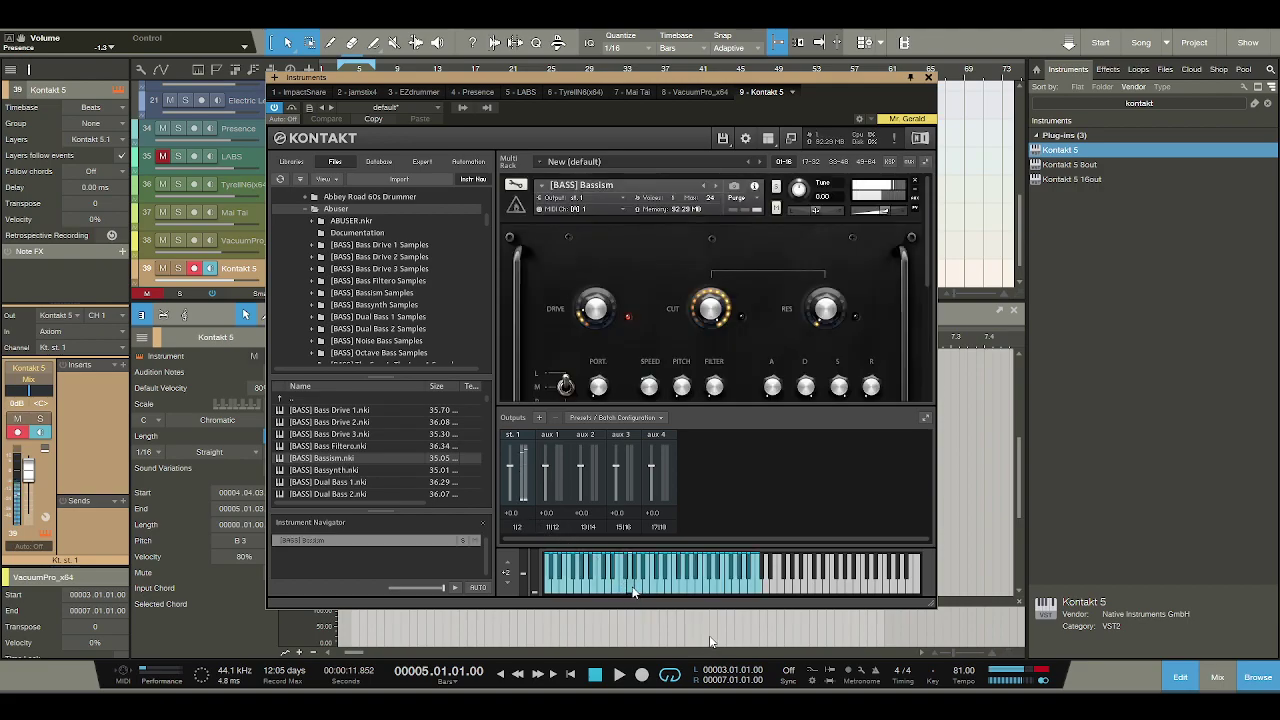
pyautogui.click(928, 77)
pyautogui.scroll(-1, 348, 264)
pyautogui.doubleClick(350, 252)
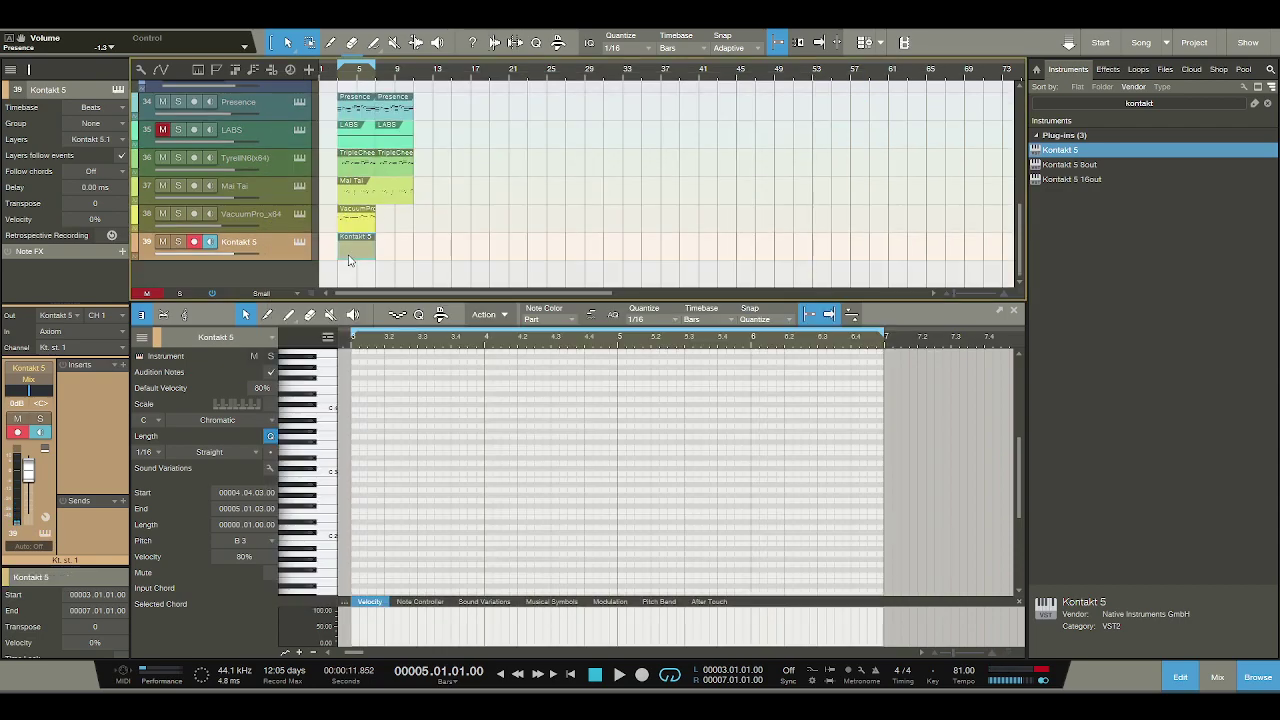
# Mute the Presence, TyrellN6, Mai Tai and VacuumPro tracks and play the loop from 3.1.1.
pyautogui.click(162, 157)
pyautogui.click(162, 185)
pyautogui.click(163, 213)
pyautogui.scroll(1, 163, 213)
pyautogui.click(337, 80)
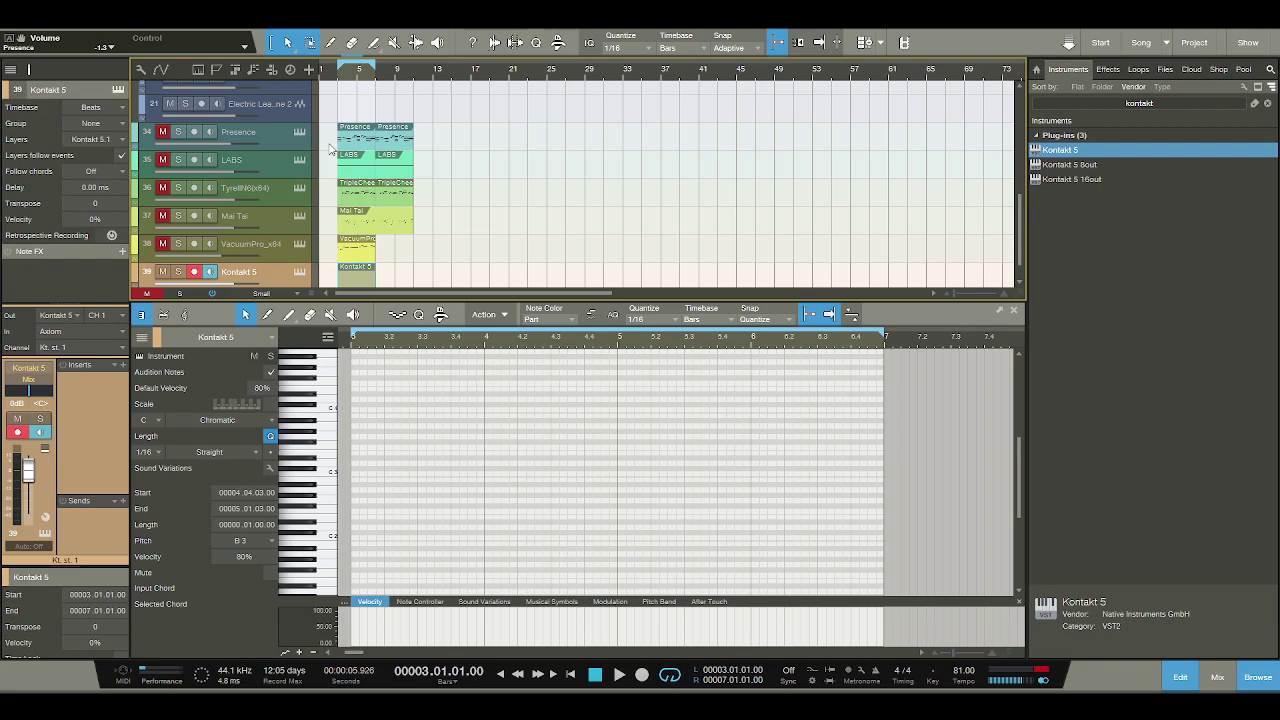
pyautogui.scroll(-1, 508, 266)
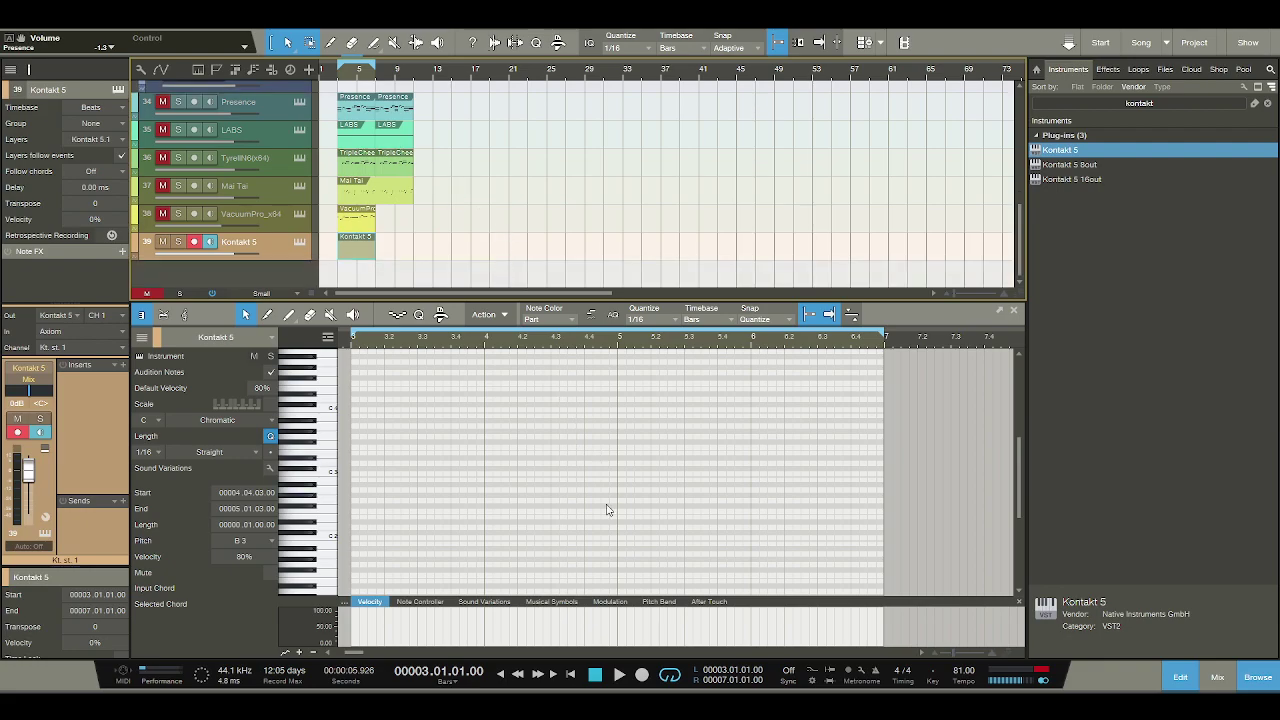
pyautogui.click(619, 676)
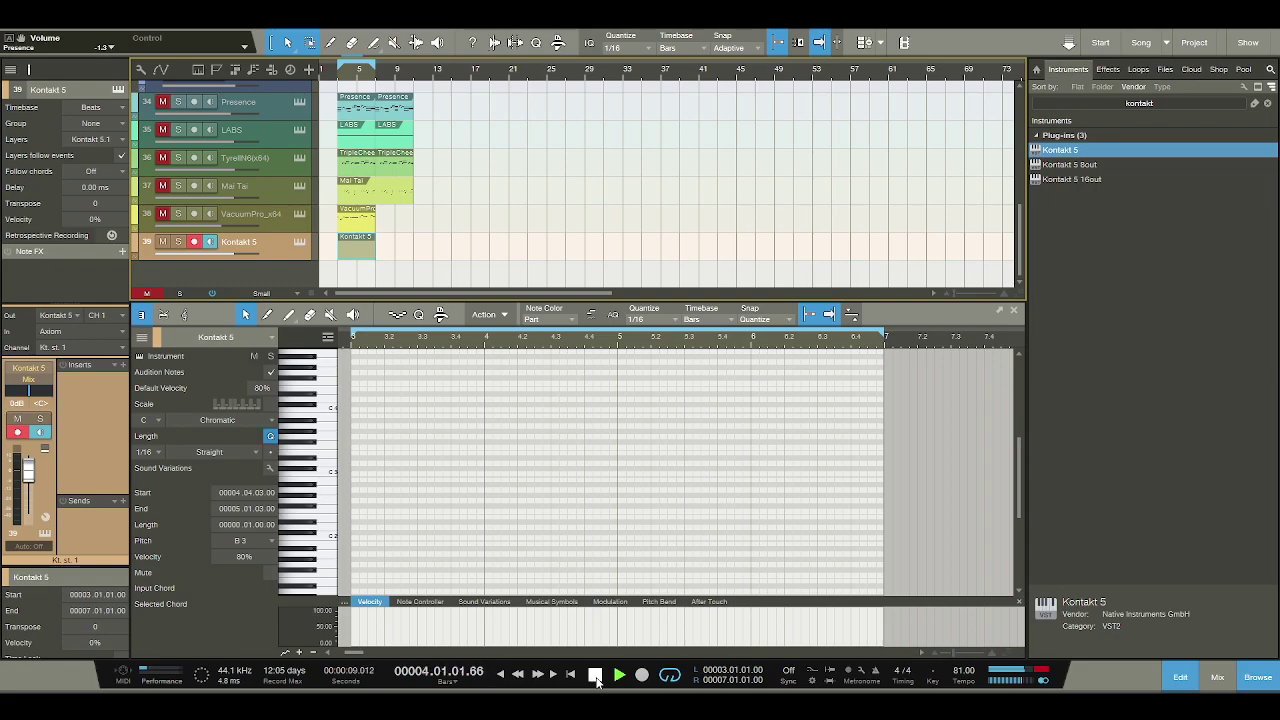
pyautogui.click(595, 676)
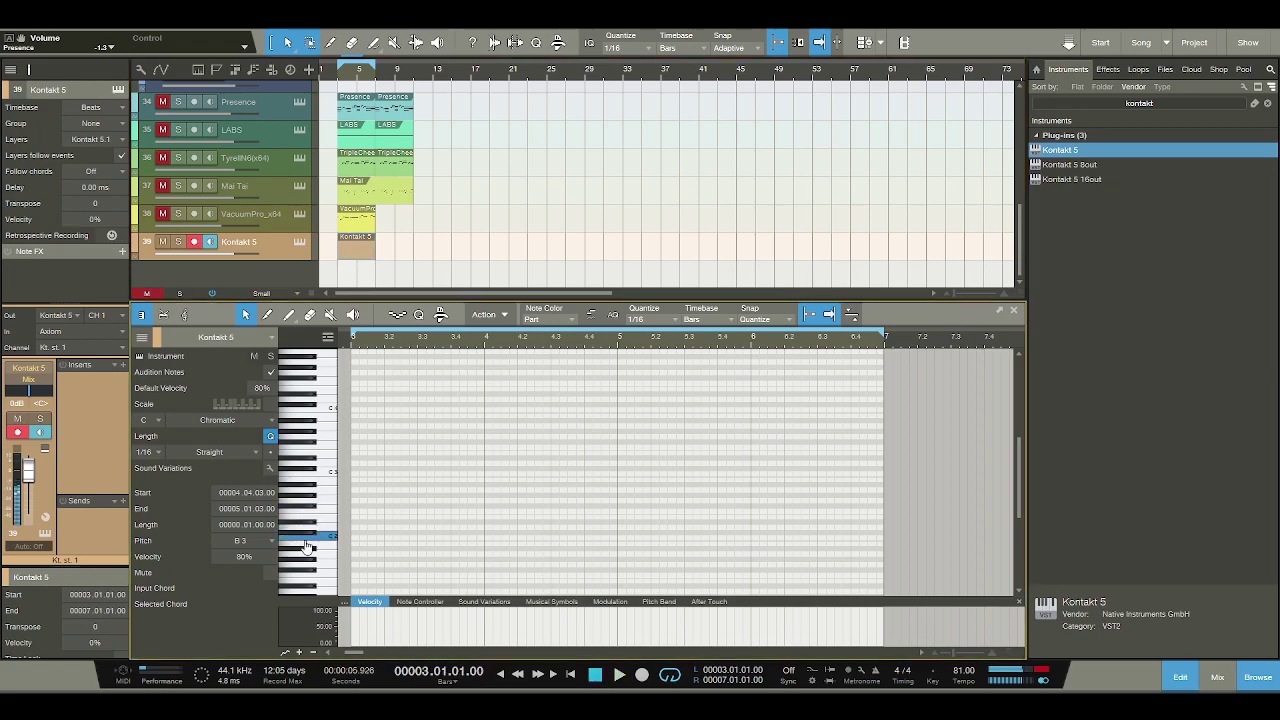
# Draw a two-sixteenth C#2 at 3.1.1 in the Kontakt 5 part.
pyautogui.scroll(-2, 309, 541)
pyautogui.scroll(-2, 309, 541)
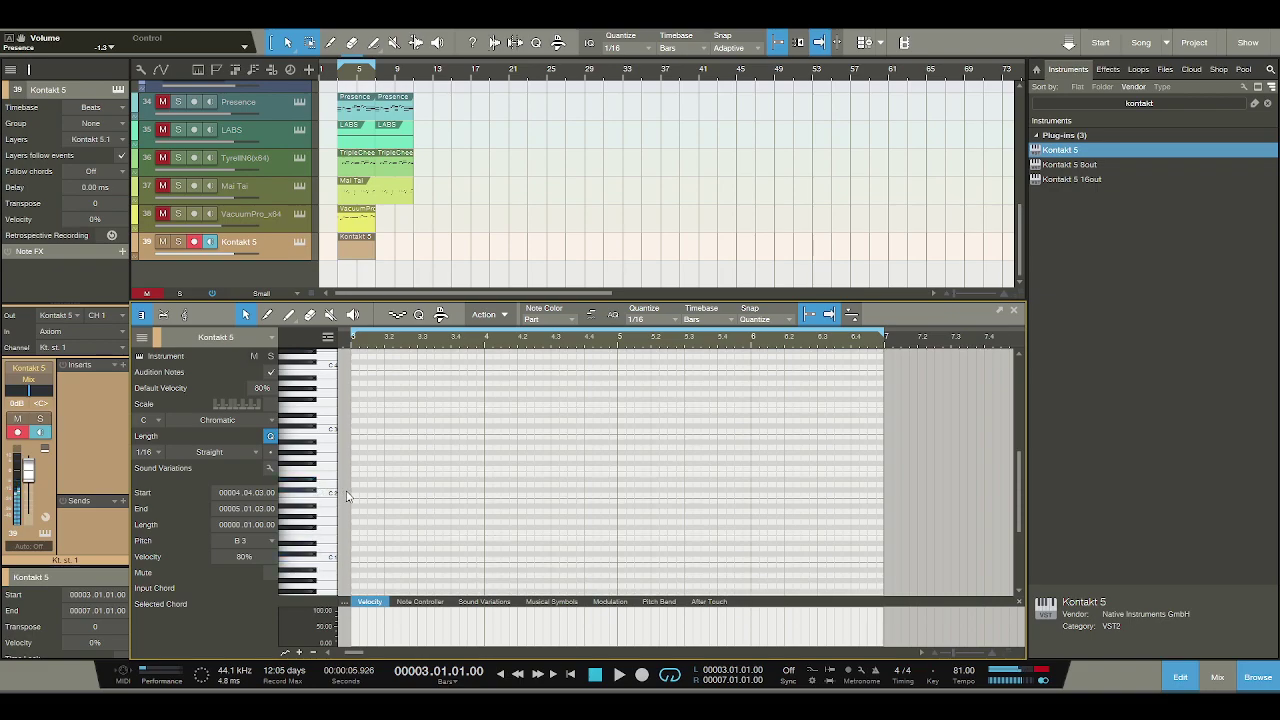
pyautogui.click(353, 492)
pyautogui.moveTo(357, 494); pyautogui.dragTo(367, 492)
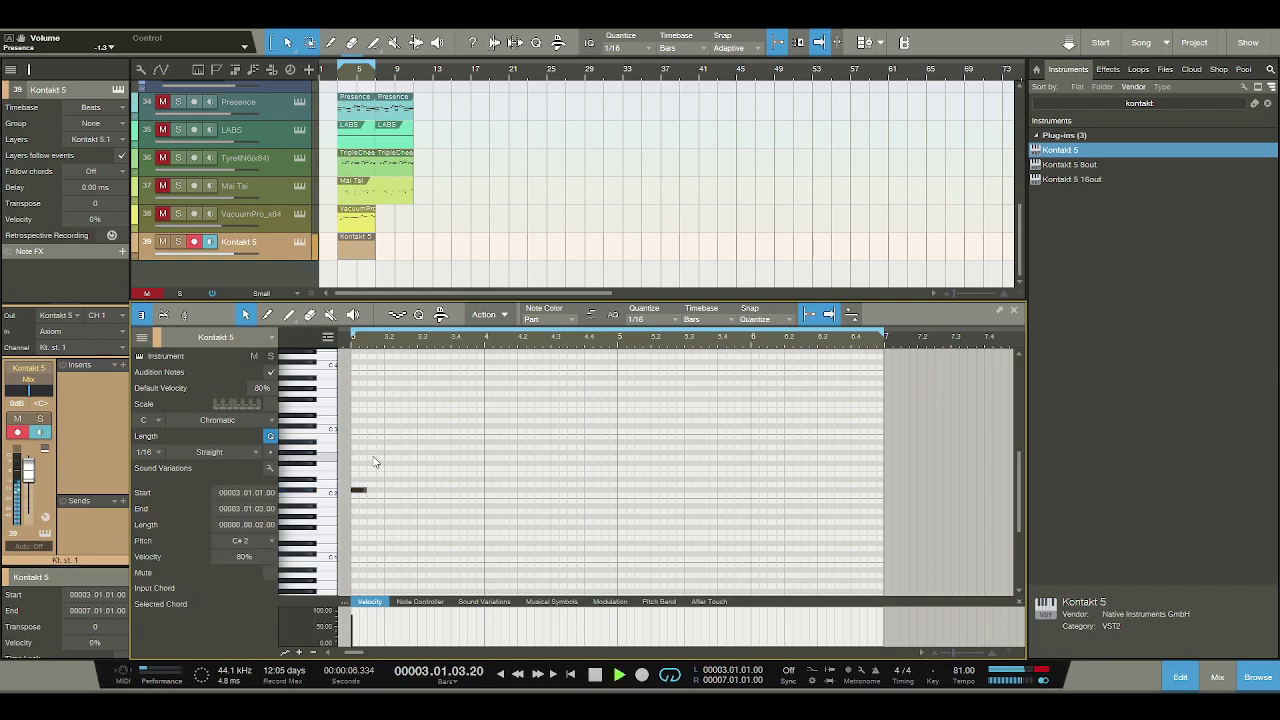
pyautogui.moveTo(366, 349); pyautogui.dragTo(407, 363)
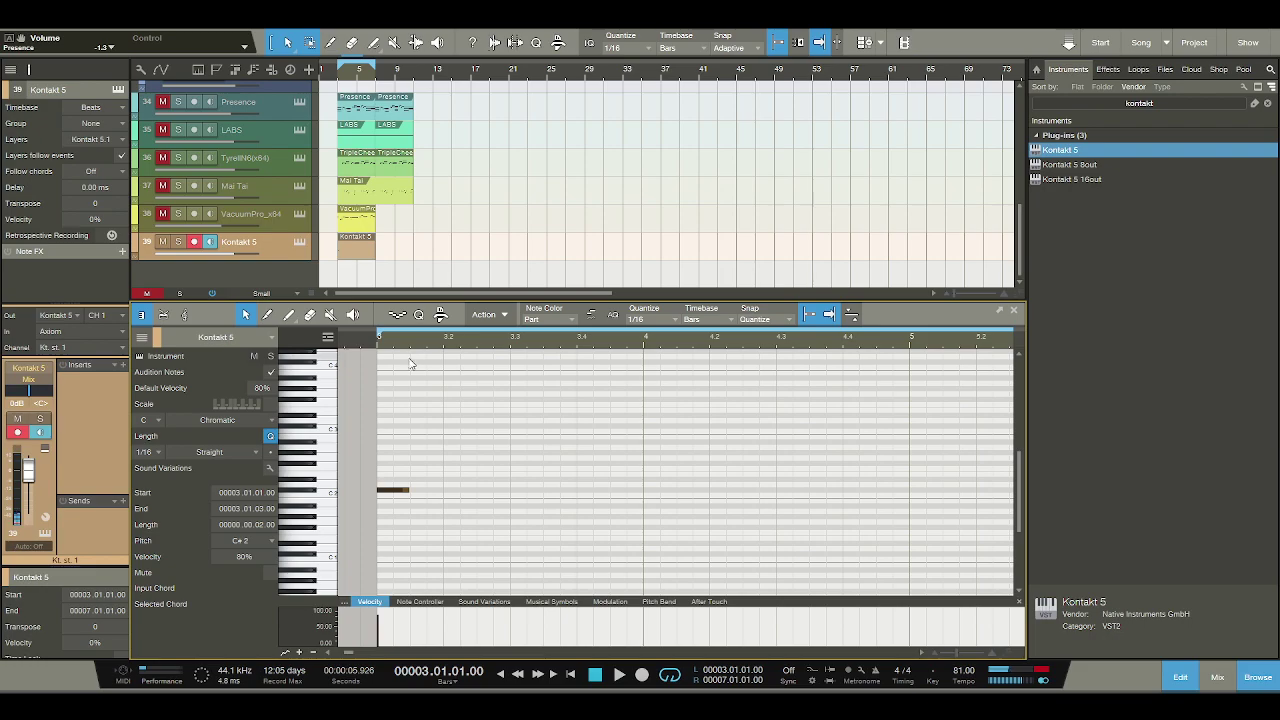
# Shorten the C#2 at 3.1.1 to one sixteenth, add a two-sixteenth C#2 at 3.1.3, and play it back.
pyautogui.click(410, 490)
pyautogui.moveTo(421, 490); pyautogui.dragTo(444, 490)
pyautogui.press('space')
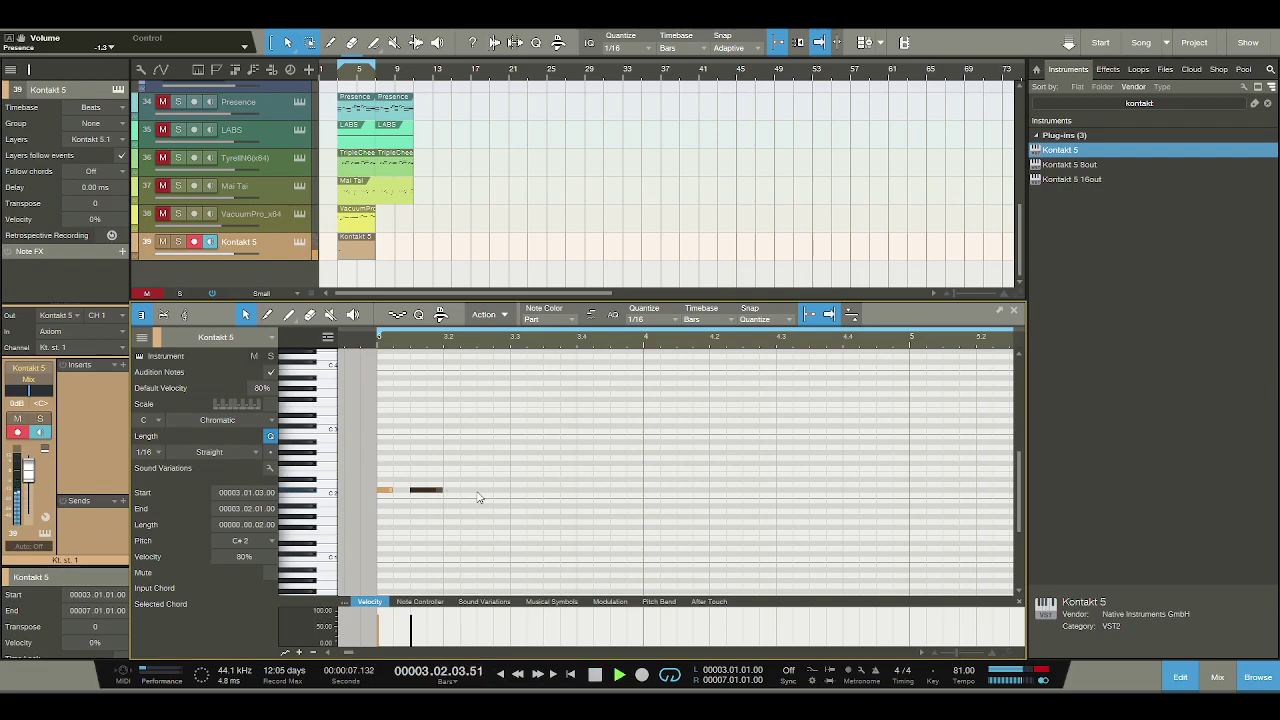
# Add a one-sixteenth C#2 at 3.2.4 in the Kontakt 5 part and play the pattern back.
pyautogui.press('space')
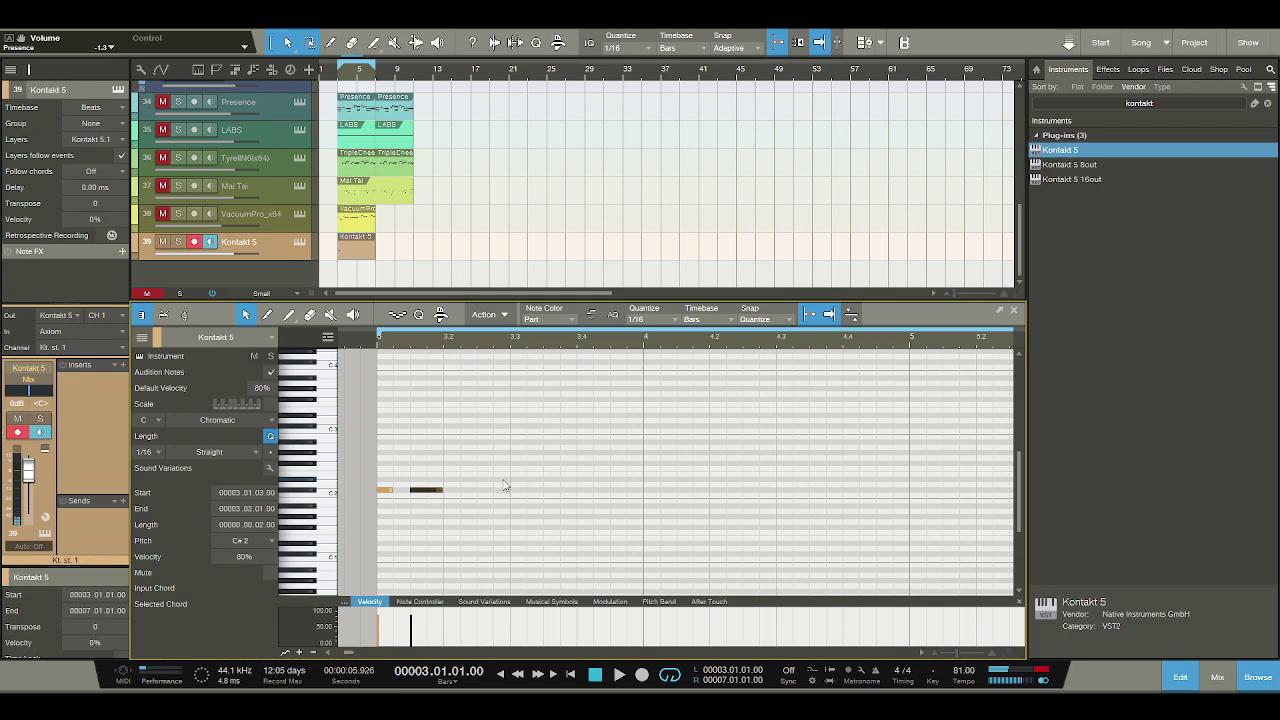
pyautogui.click(516, 479)
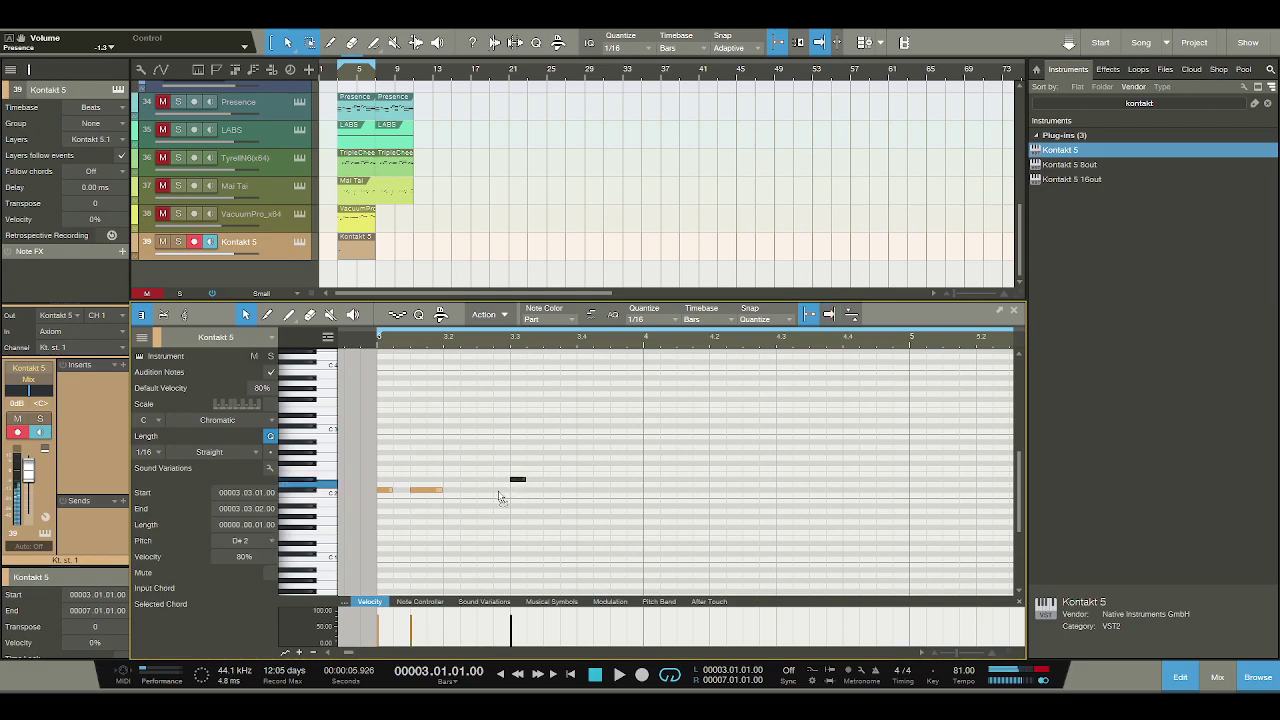
pyautogui.press('Down')
pyautogui.hotkey('alt', 'Left')
pyautogui.press('Down')
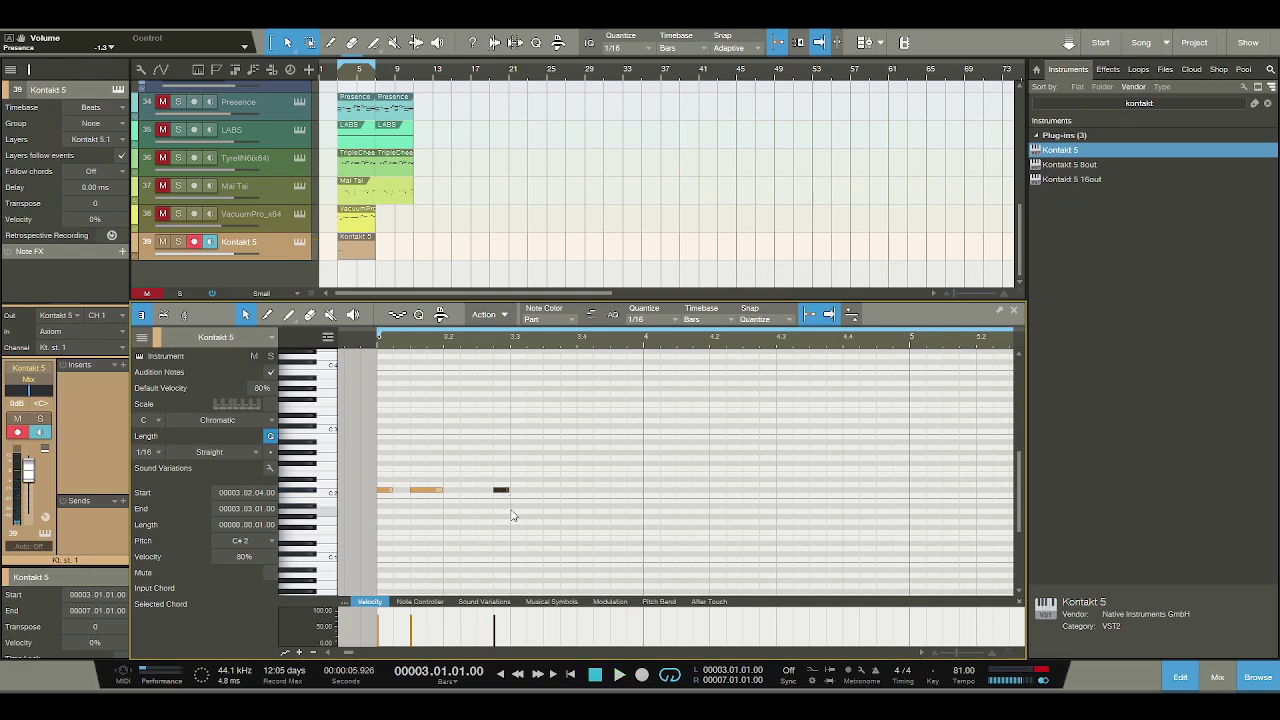
pyautogui.press('space')
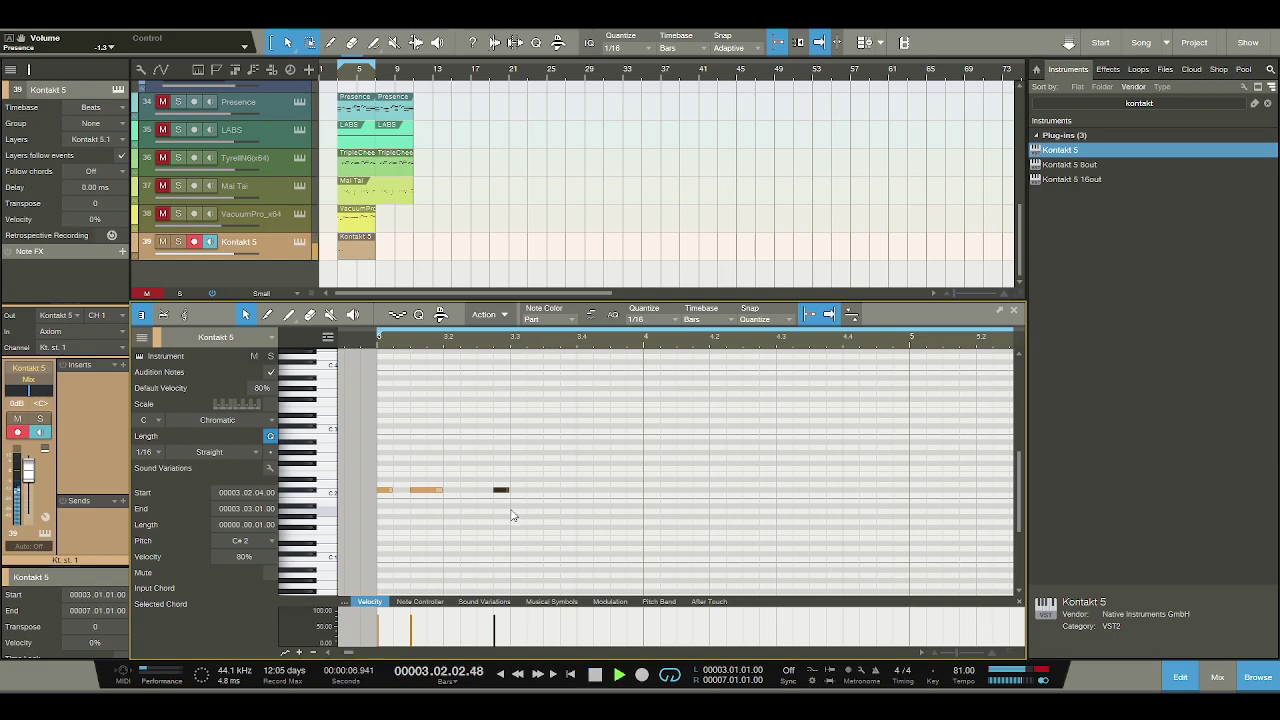
pyautogui.press('space')
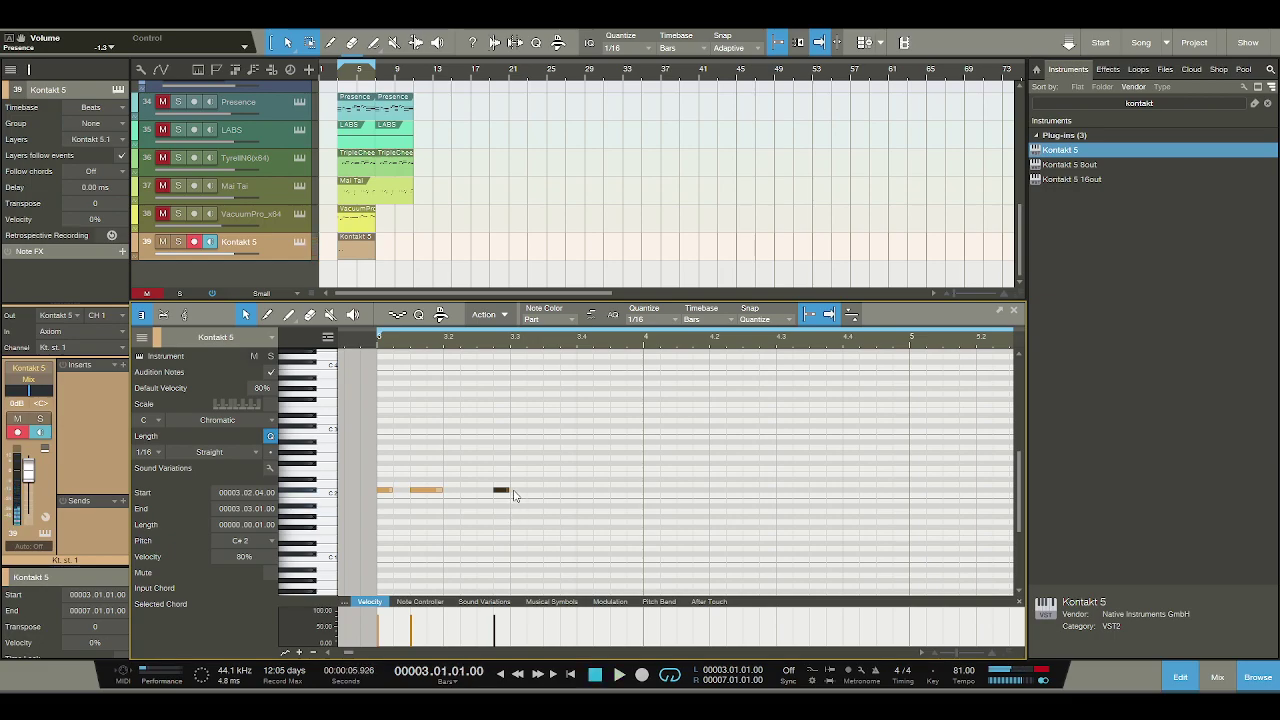
pyautogui.press('space')
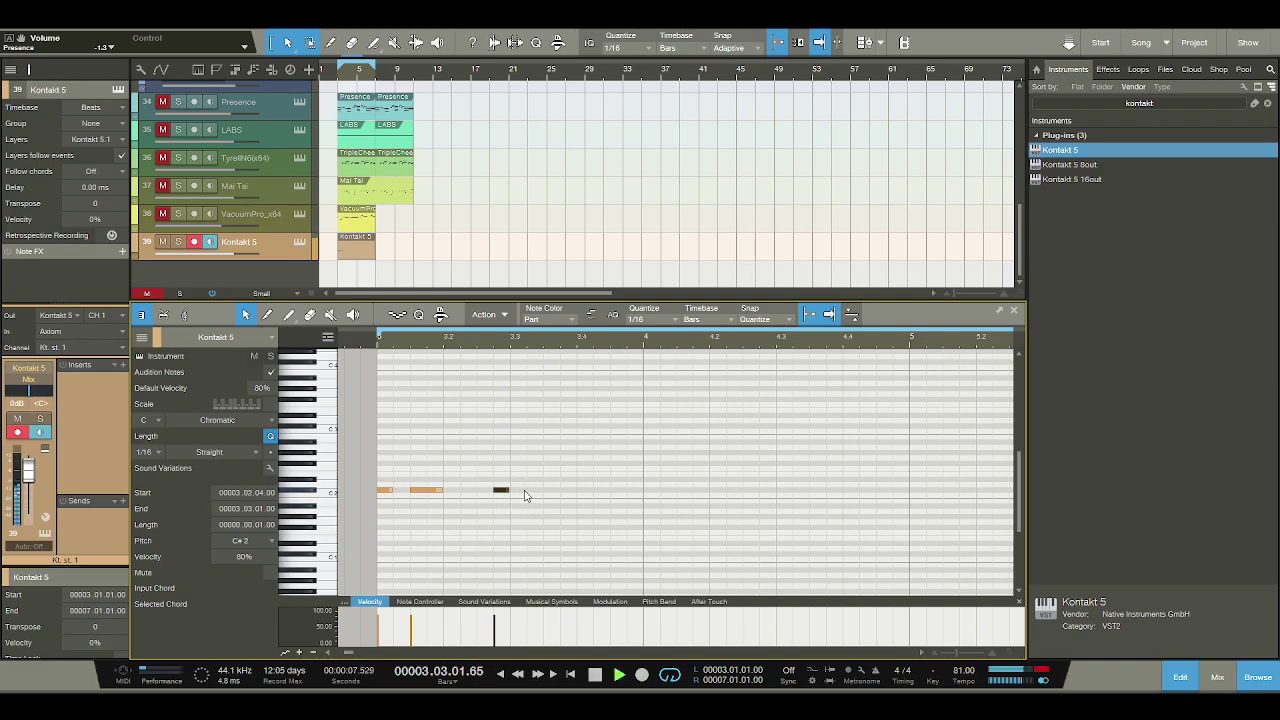
# Add a two-sixteenth C#2 at 3.3.3 and a three-sixteenth C#2 at 3.4.2, and play the bar back.
pyautogui.click(545, 495)
pyautogui.press('space')
pyautogui.moveTo(545, 491); pyautogui.dragTo(643, 490)
pyautogui.press('space')
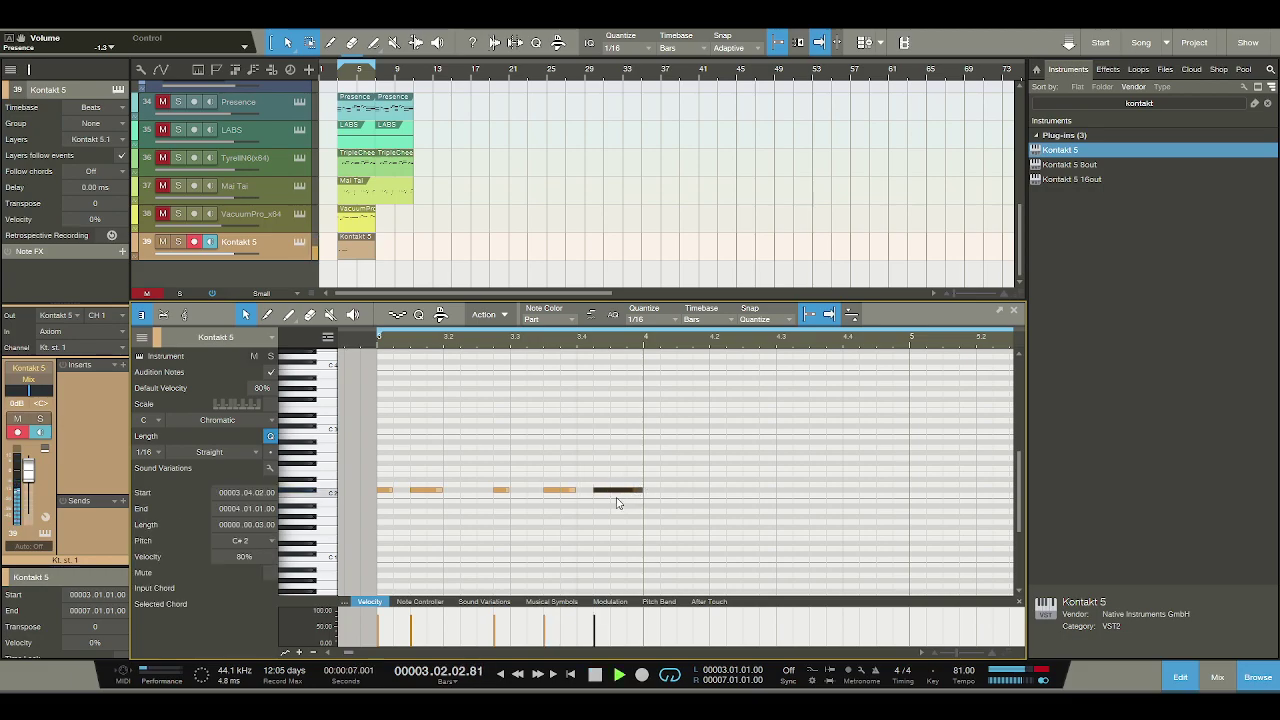
pyautogui.press('space')
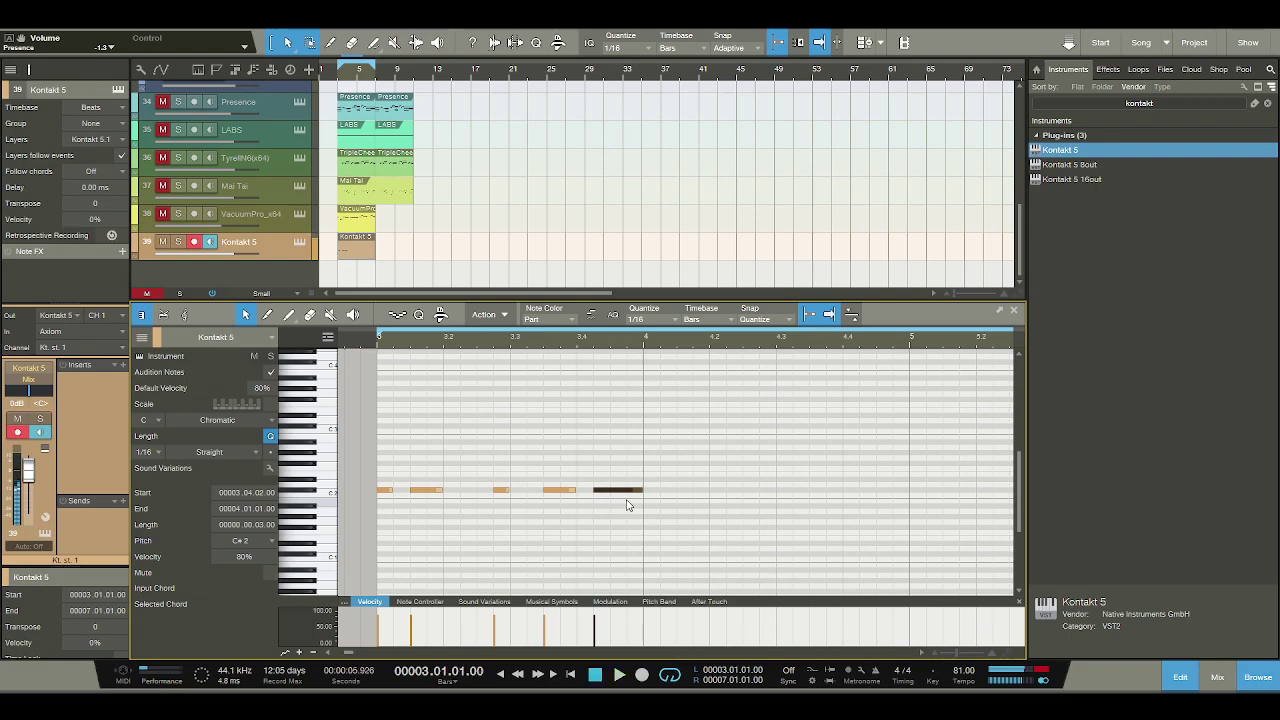
# Shorten the C#2 at 3.3.3 to one sixteenth, move the last C#2 to 3.4.1, and play the bar back.
pyautogui.moveTo(575, 490); pyautogui.dragTo(559, 490)
pyautogui.click(615, 490)
pyautogui.moveTo(644, 491); pyautogui.dragTo(627, 490)
pyautogui.press('space')
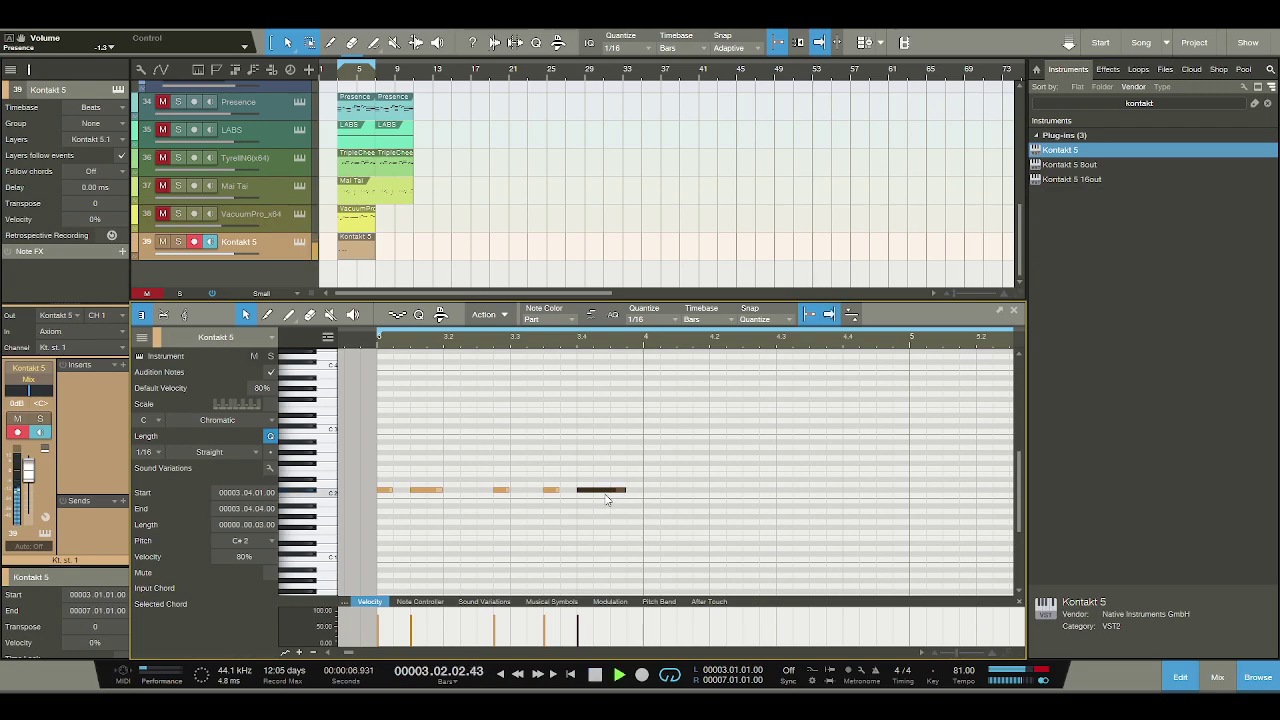
pyautogui.press('space')
# Draw F#1 notes in bar 4 at 4.1.1, 4.1.3, 4.2.4 and 4.3.3, two sixteenths long at 4.1.3 and one elsewhere.
pyautogui.click(645, 511)
pyautogui.moveTo(645, 511)
pyautogui.mouseDown()
pyautogui.moveTo(657, 533)
pyautogui.moveTo(705, 530)
pyautogui.mouseUp()
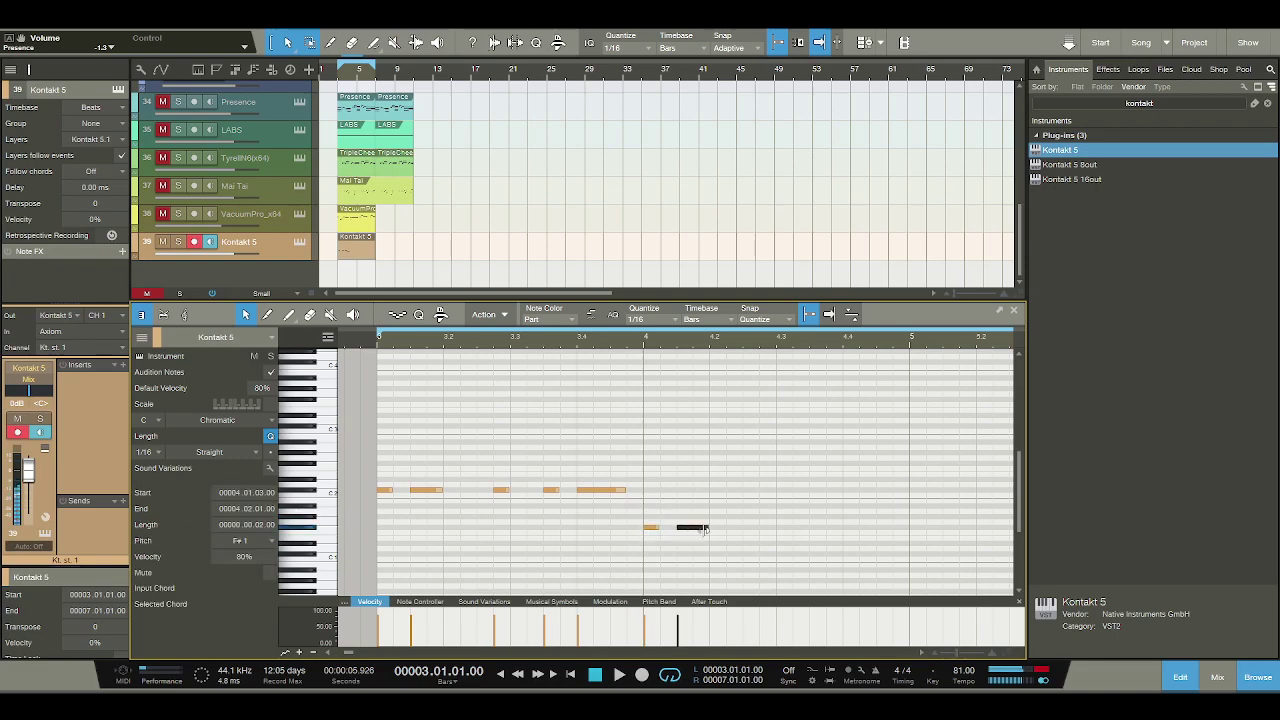
pyautogui.click(762, 530)
pyautogui.click(815, 530)
# Draw a three-sixteenth D#2 at 4.4.1 and play the bass line back.
pyautogui.click(845, 507)
pyautogui.moveTo(845, 507); pyautogui.dragTo(892, 480)
pyautogui.press('space')
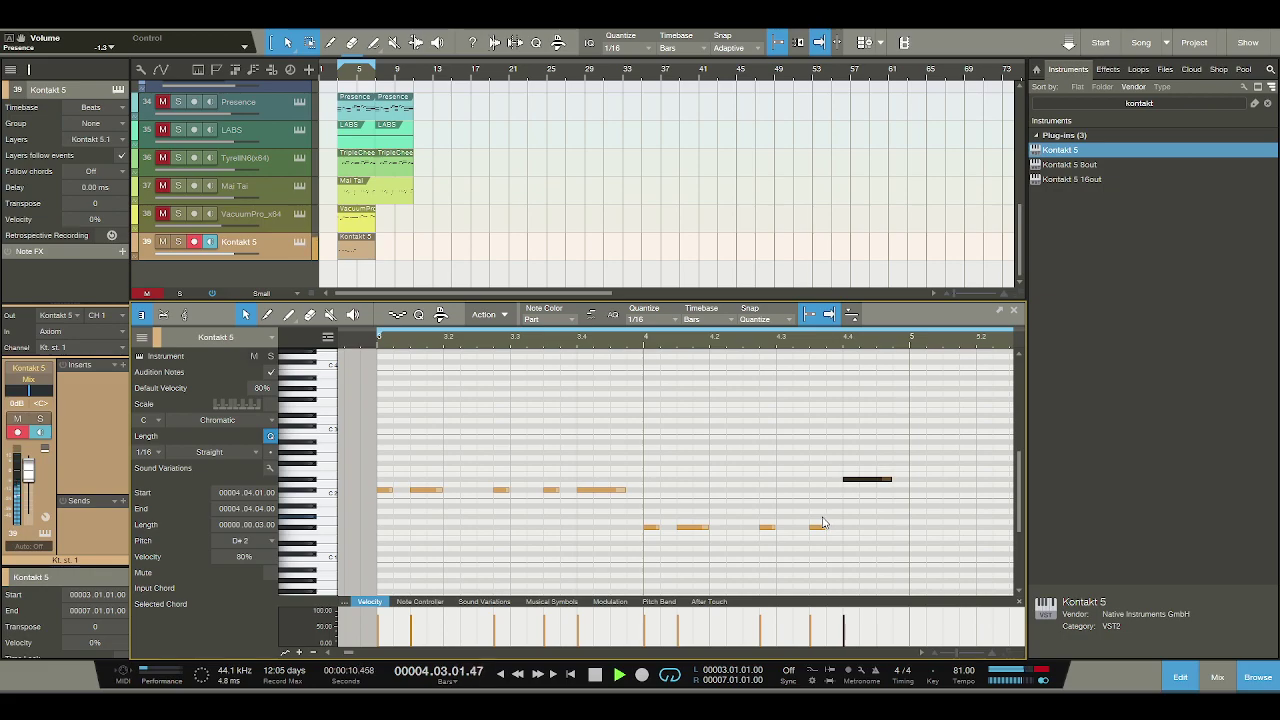
pyautogui.press('space')
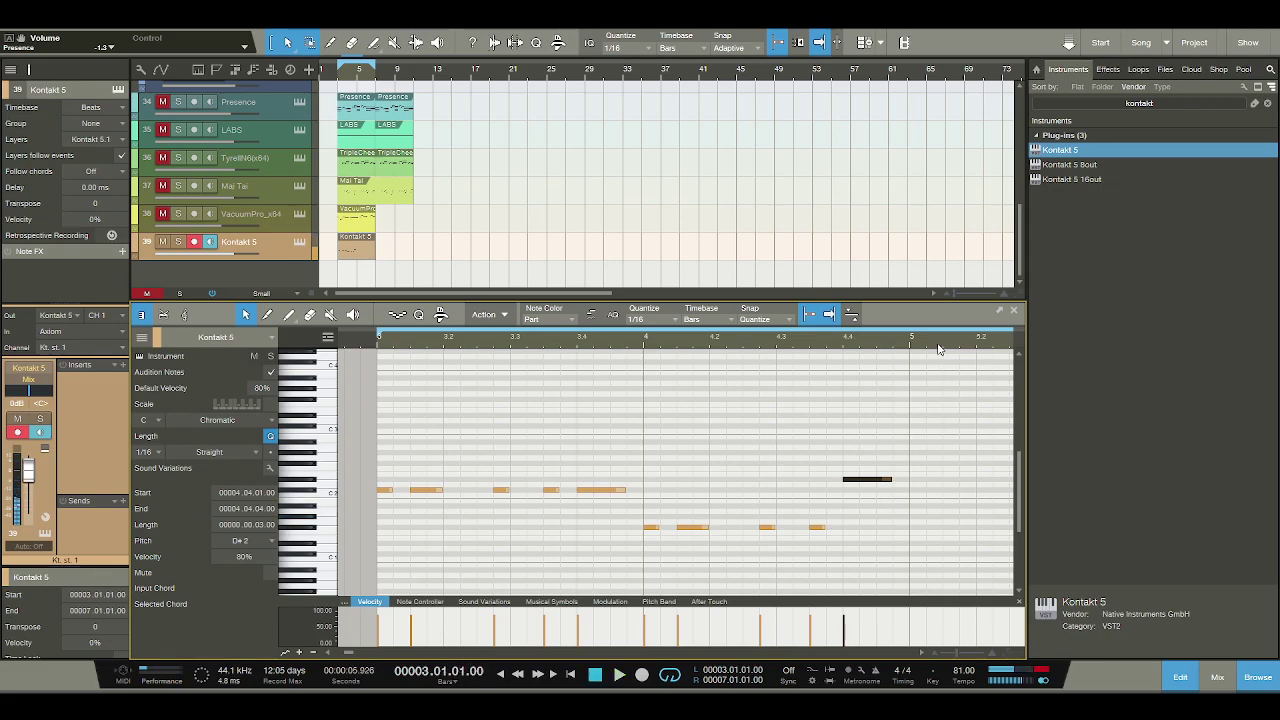
# Repeat the rhythm in bar 5 with B1 notes at 5.1.1, 5.1.3, 5.2.4, 5.3.3 and a three-sixteenth one at 5.4.1, and play it back.
pyautogui.click(801, 491)
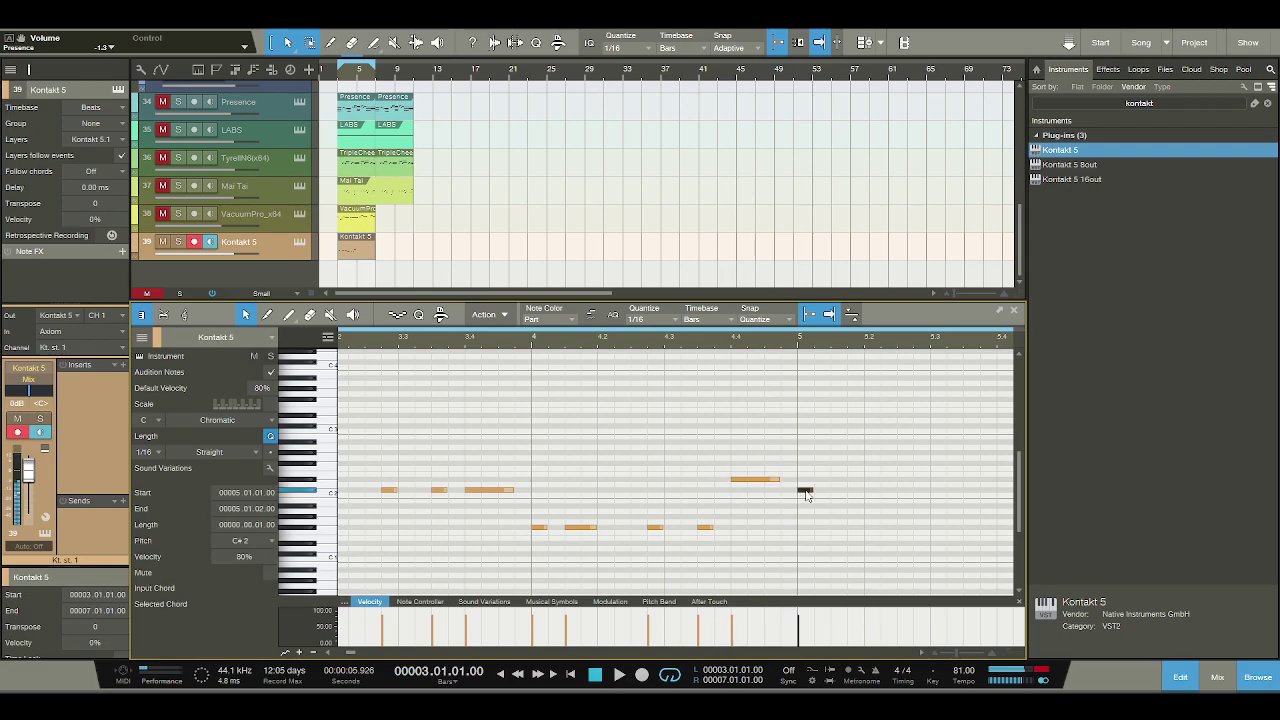
pyautogui.moveTo(806, 491); pyautogui.dragTo(862, 501)
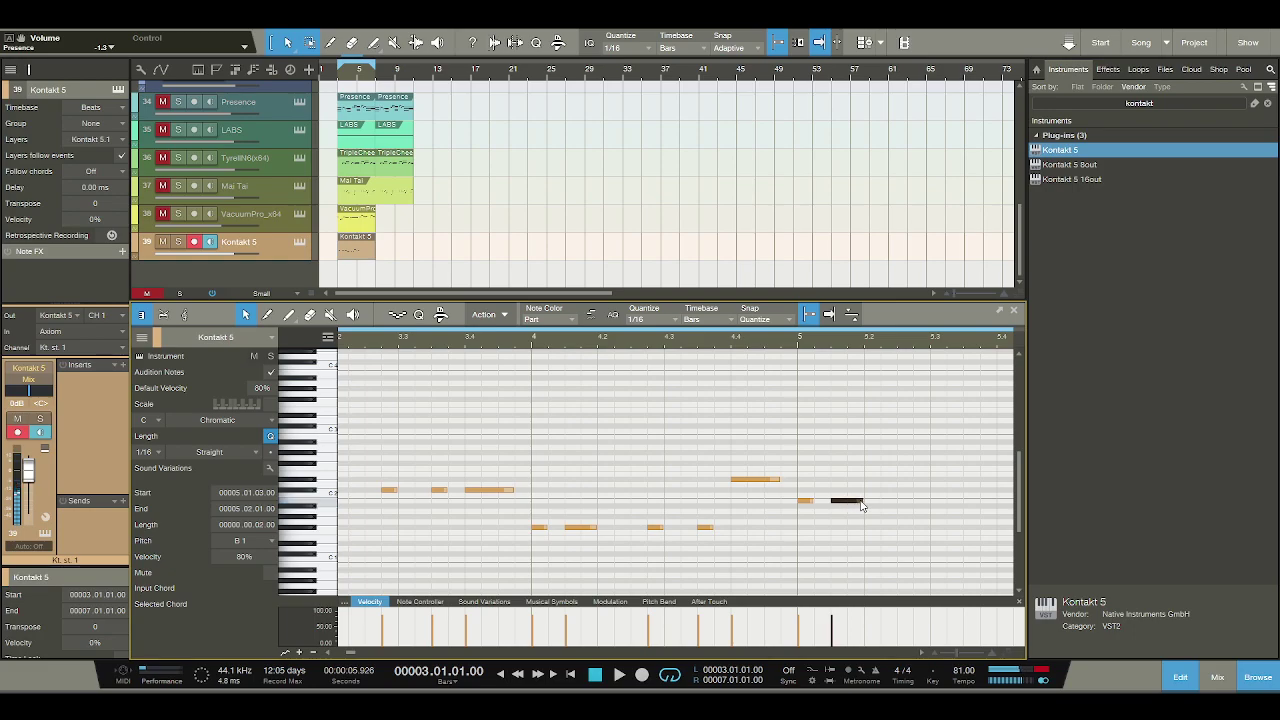
pyautogui.click(915, 501)
pyautogui.click(966, 501)
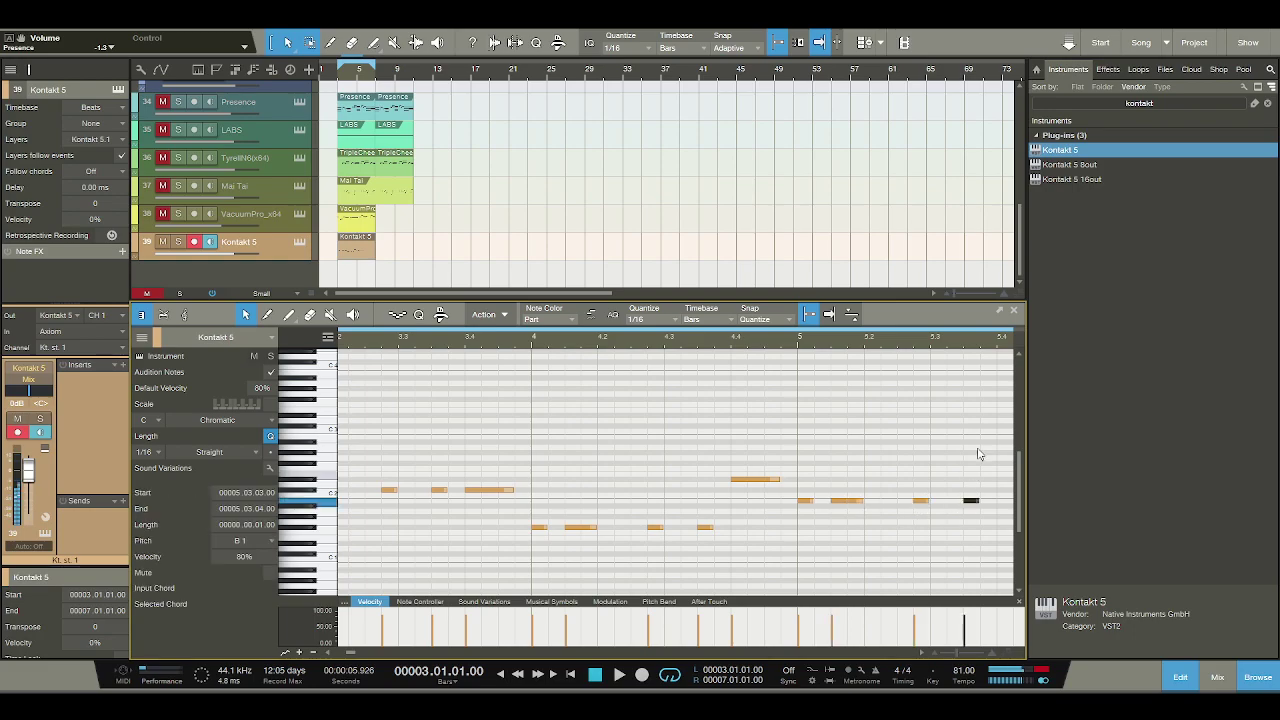
pyautogui.hscroll(2, 945, 501)
pyautogui.click(938, 501)
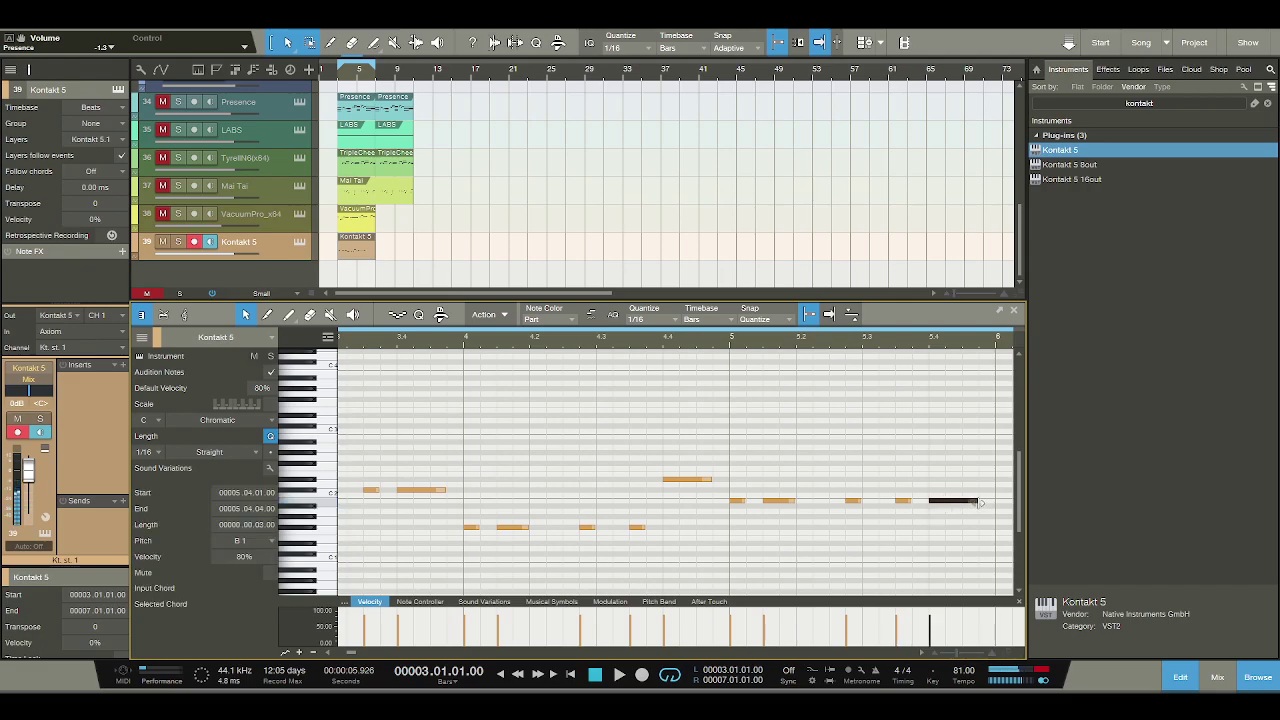
pyautogui.press('space')
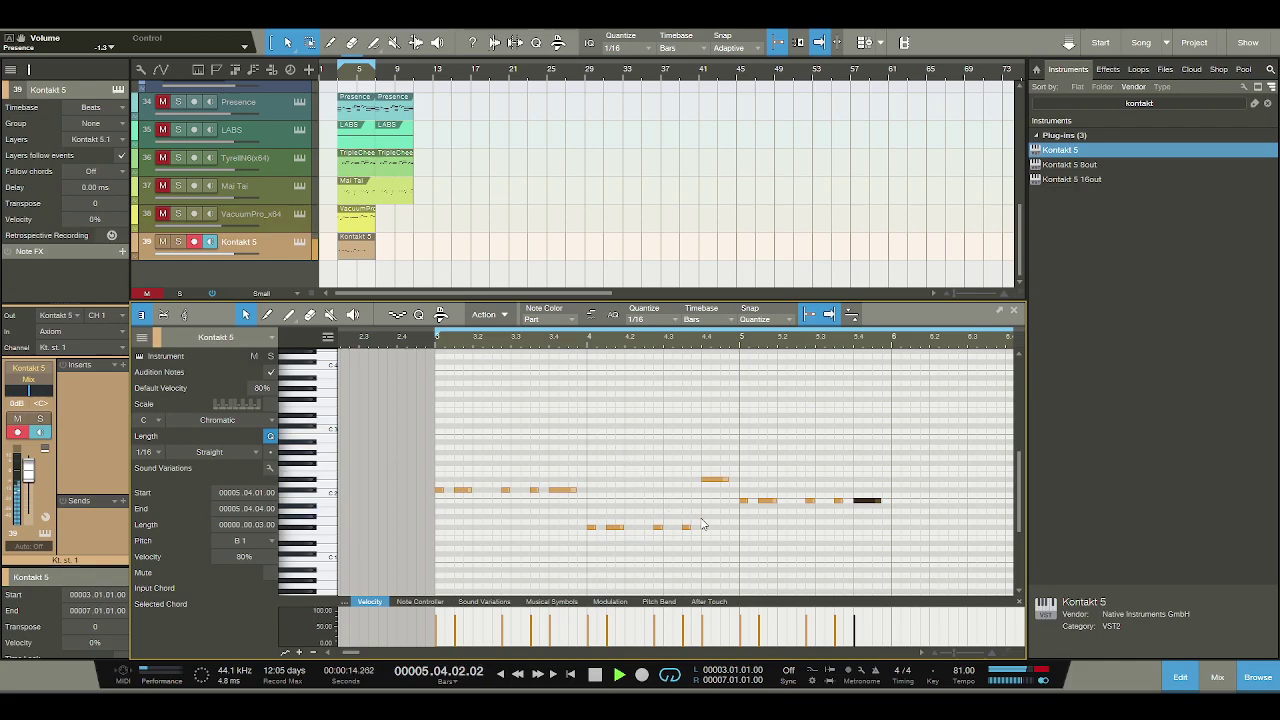
pyautogui.press('space')
pyautogui.press('space')
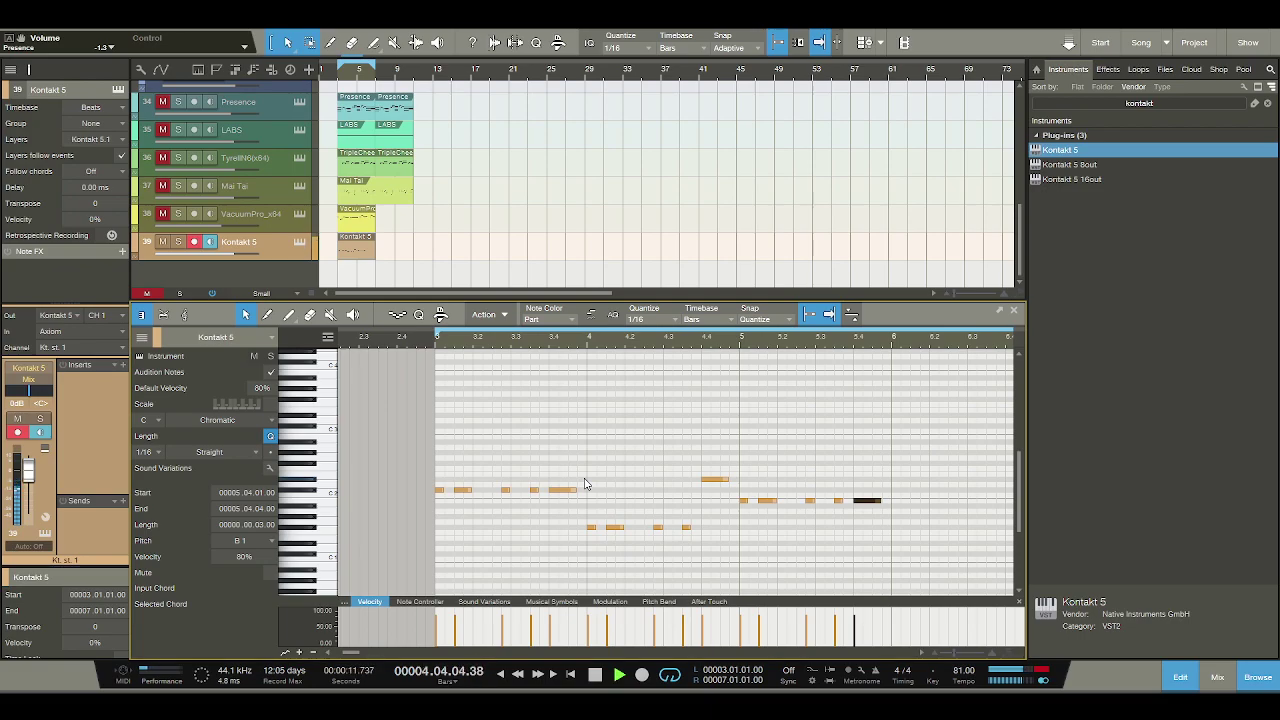
pyautogui.press('space')
# Try the bar 5 notes a semitone lower at A#1, play them back, and return them to B1.
pyautogui.moveTo(897, 513); pyautogui.dragTo(741, 502)
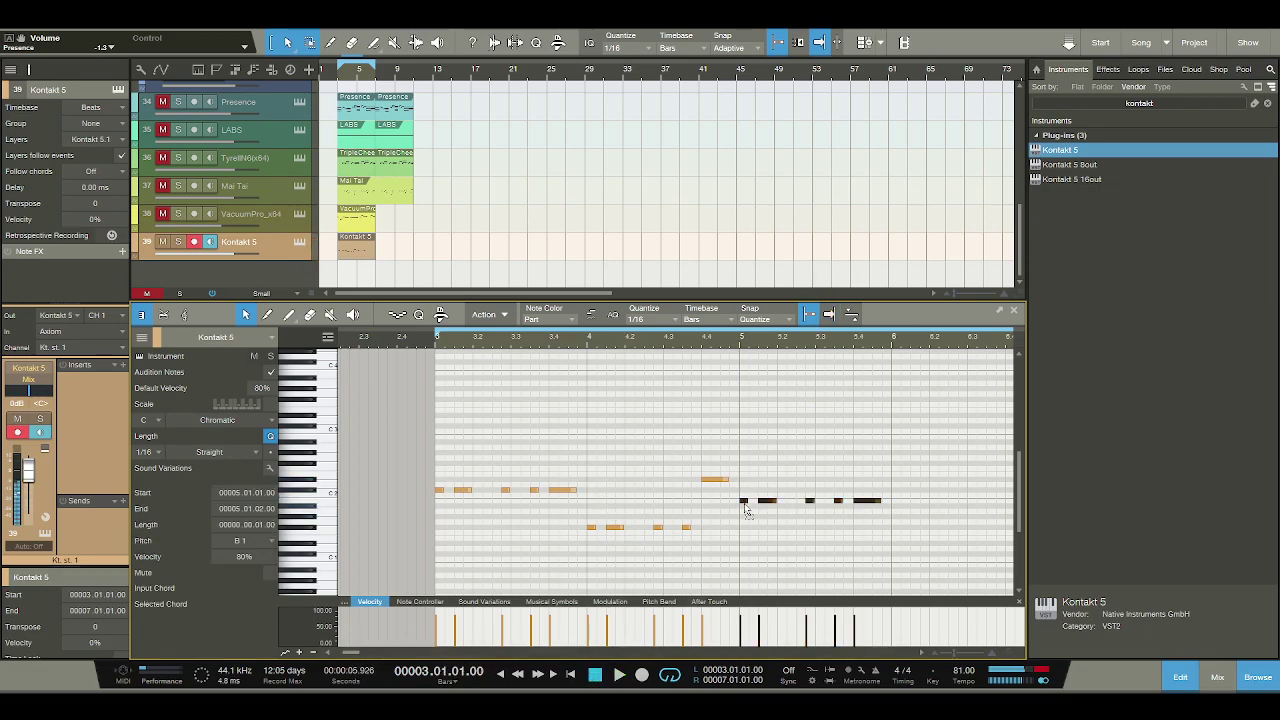
pyautogui.press('Down')
pyautogui.press('space')
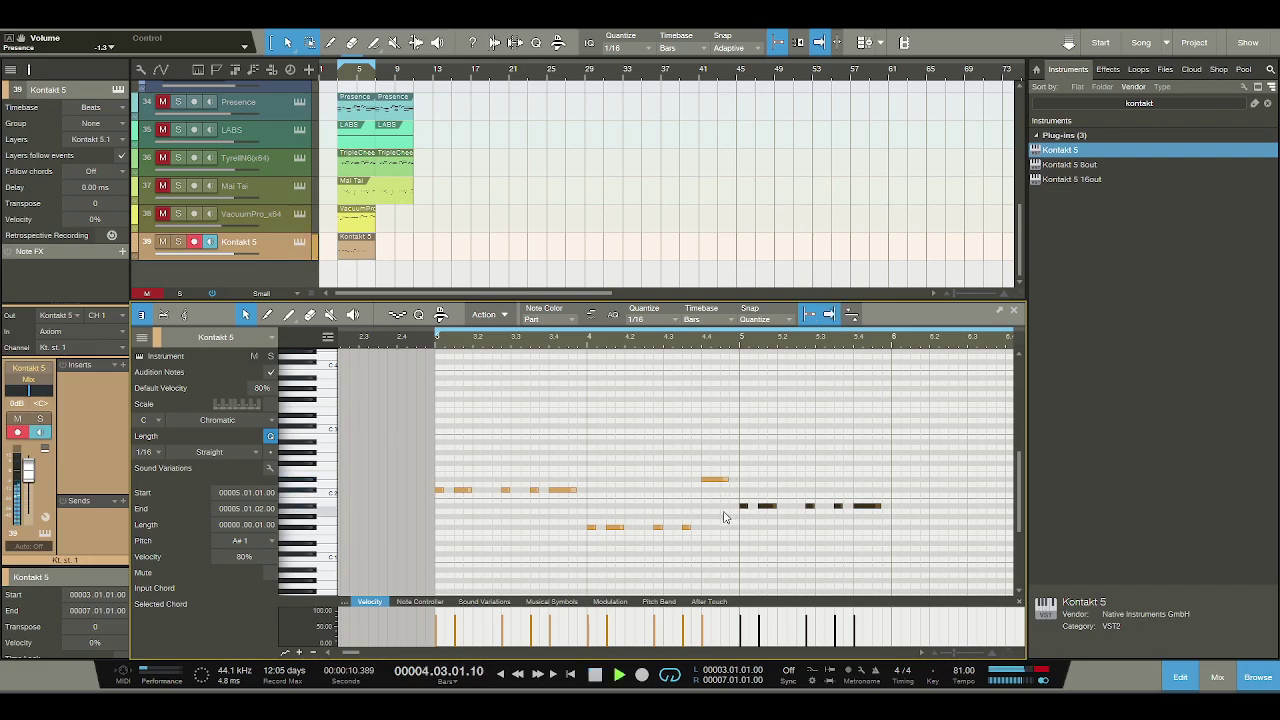
pyautogui.press('space')
pyautogui.moveTo(745, 510); pyautogui.dragTo(745, 505)
pyautogui.click(517, 451)
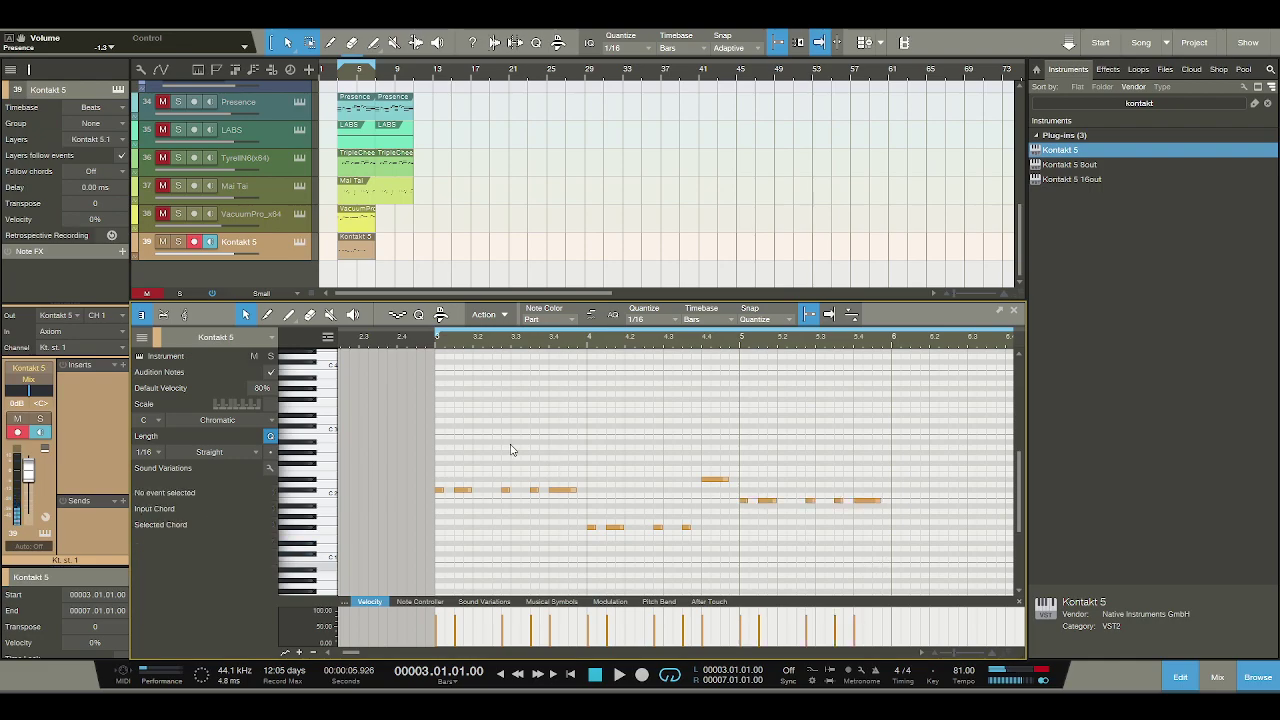
# Transpose all the bass notes up one octave and play the part back.
pyautogui.hotkey('ctrl', 'a')
pyautogui.click(437, 489)
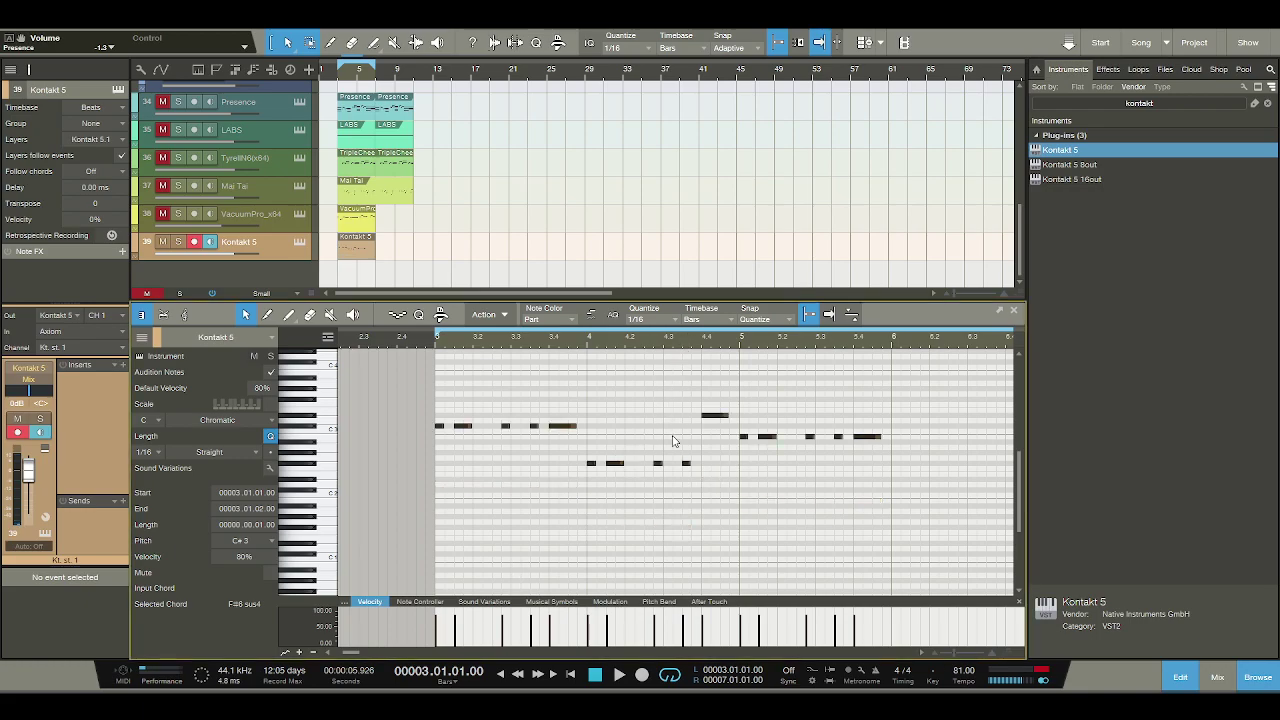
pyautogui.hotkey('shift', 'Up')
pyautogui.press('space')
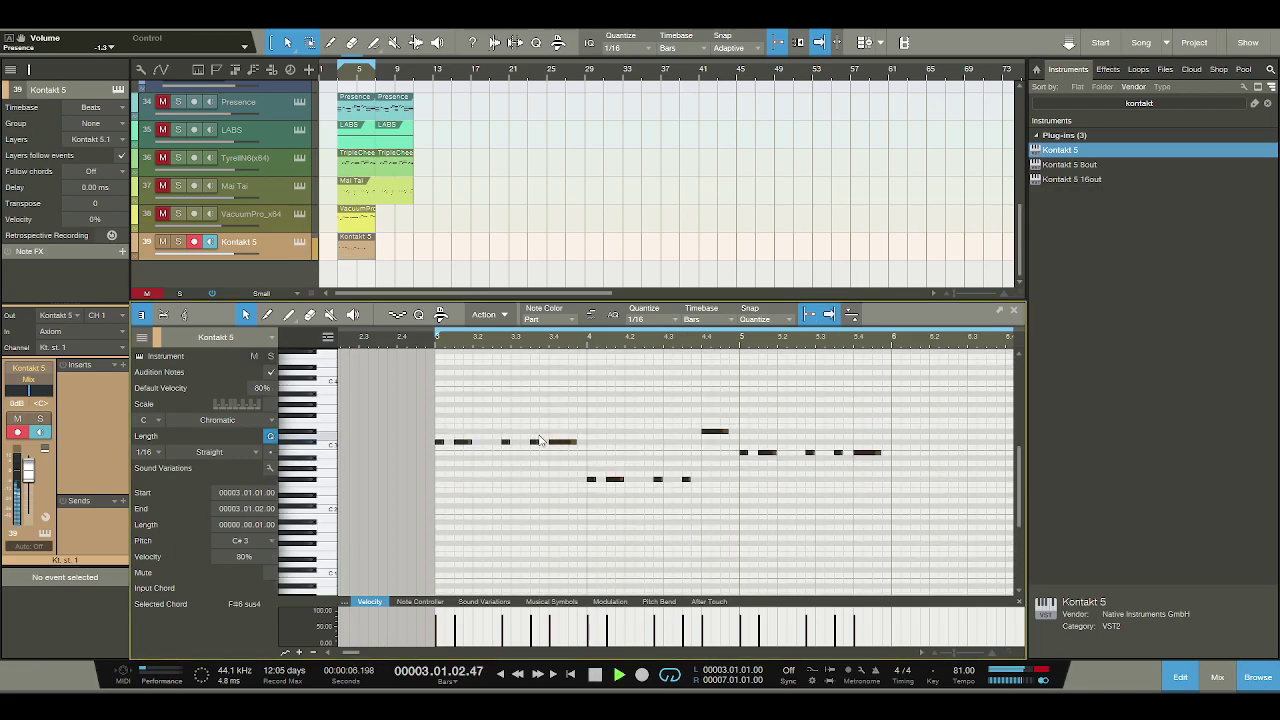
pyautogui.click(595, 676)
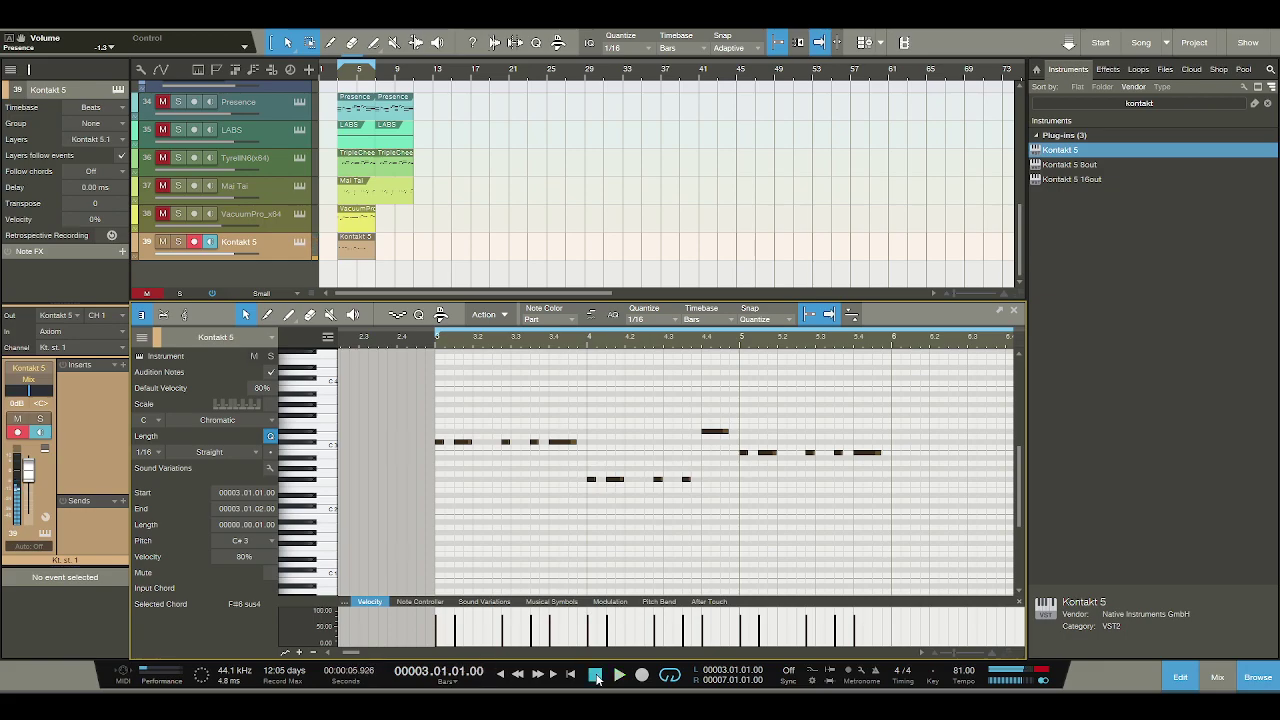
# Draw a one-sixteenth F#2 at 6.1.1 and a two-sixteenth F#2 at 6.1.3.
pyautogui.click(893, 478)
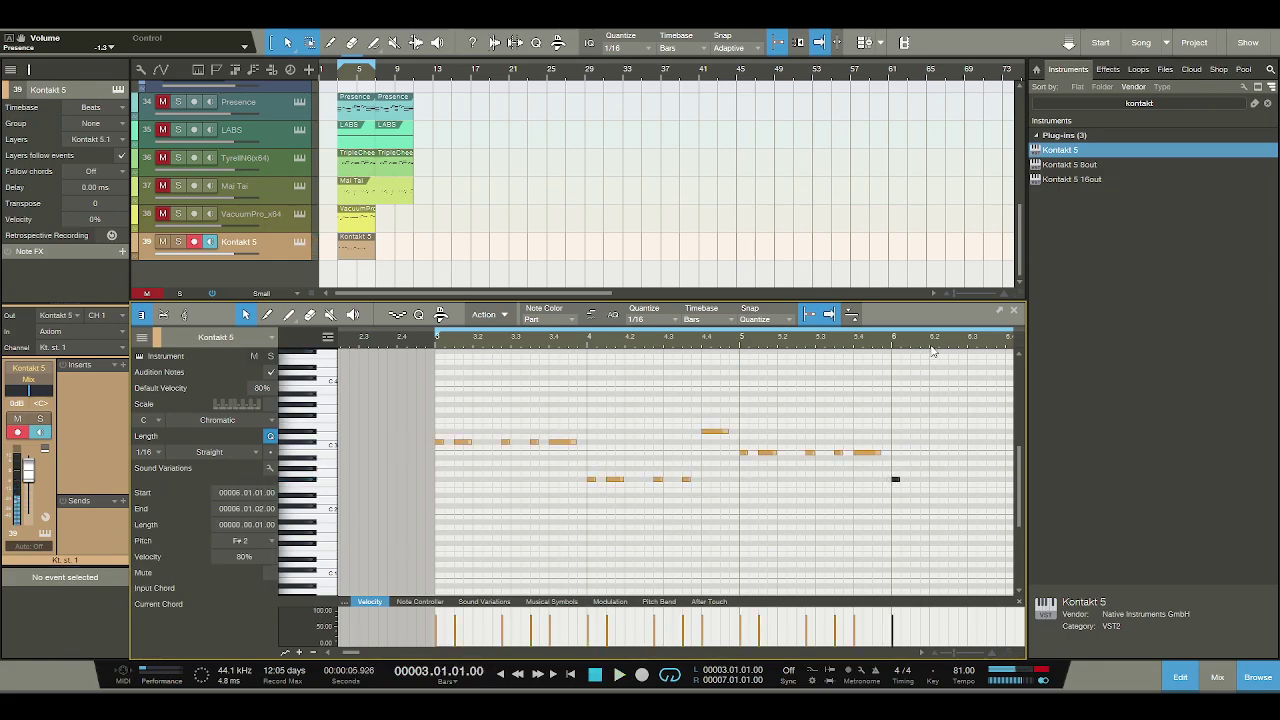
pyautogui.moveTo(934, 349); pyautogui.dragTo(840, 355)
pyautogui.click(817, 480)
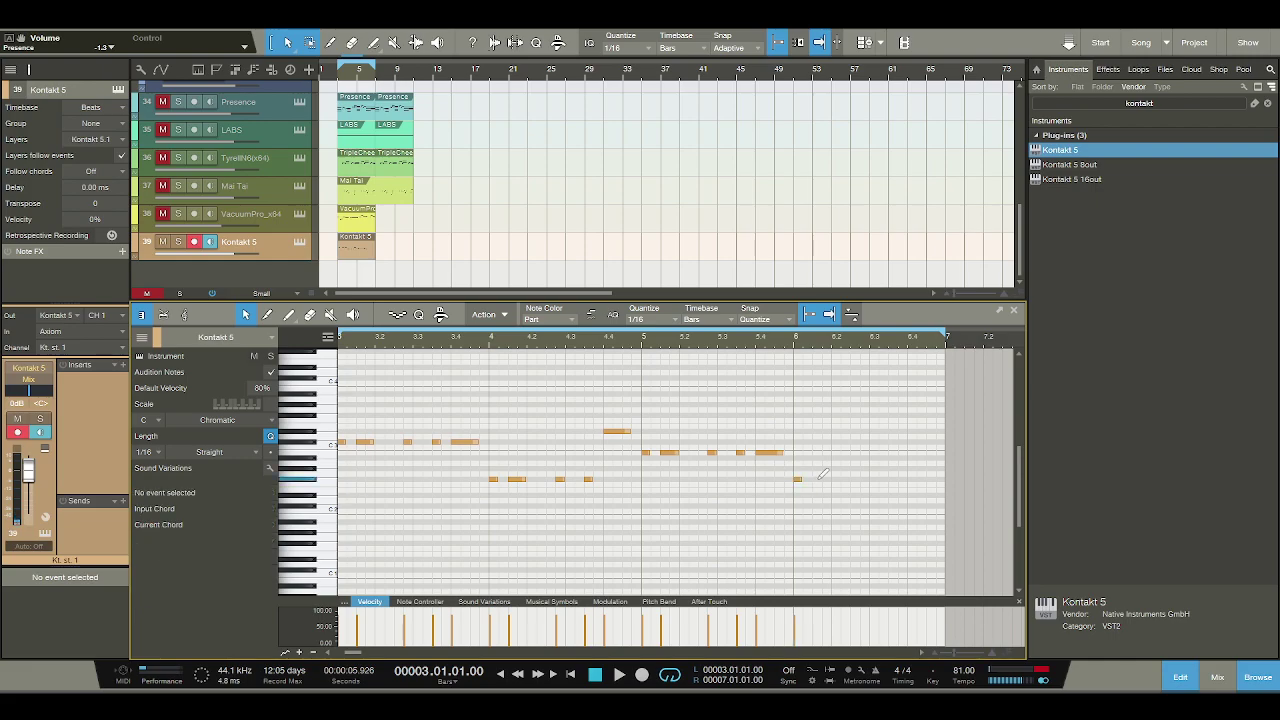
pyautogui.moveTo(824, 481); pyautogui.dragTo(832, 480)
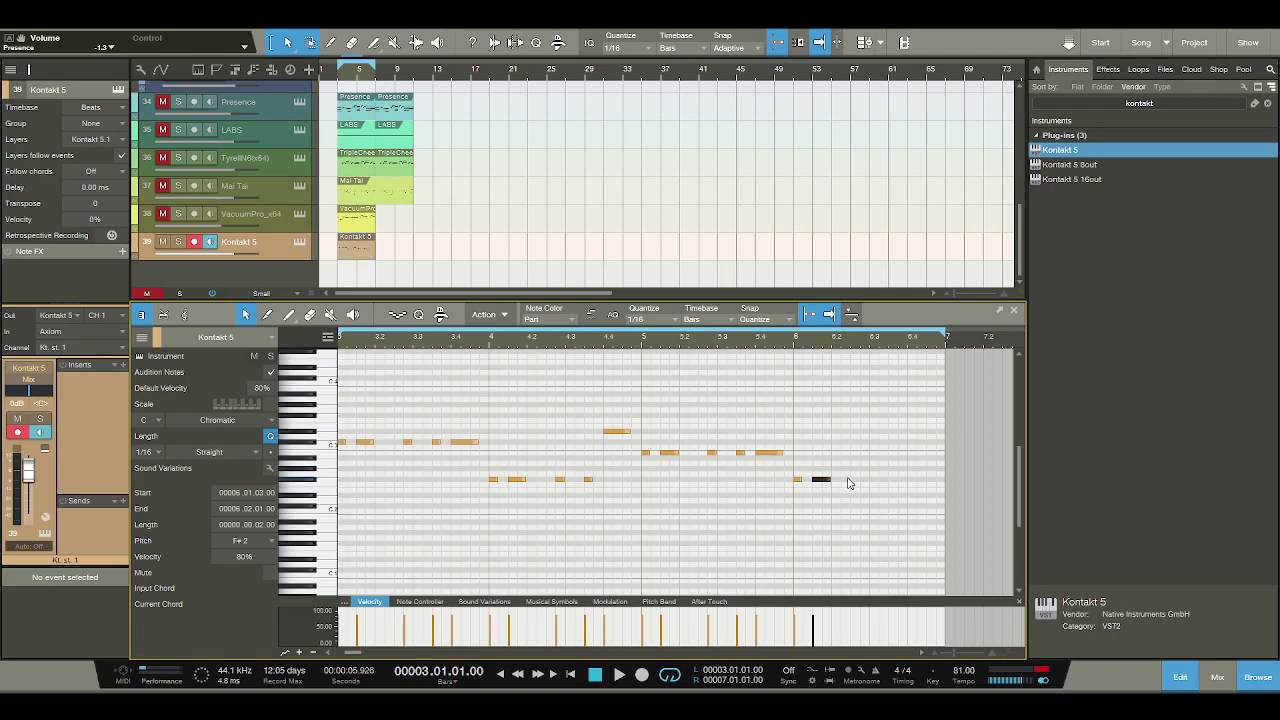
# Audition bass pitches on the piano keys, lower all the bar 5 notes to A2, and play the part back.
pyautogui.click(305, 445)
pyautogui.click(303, 479)
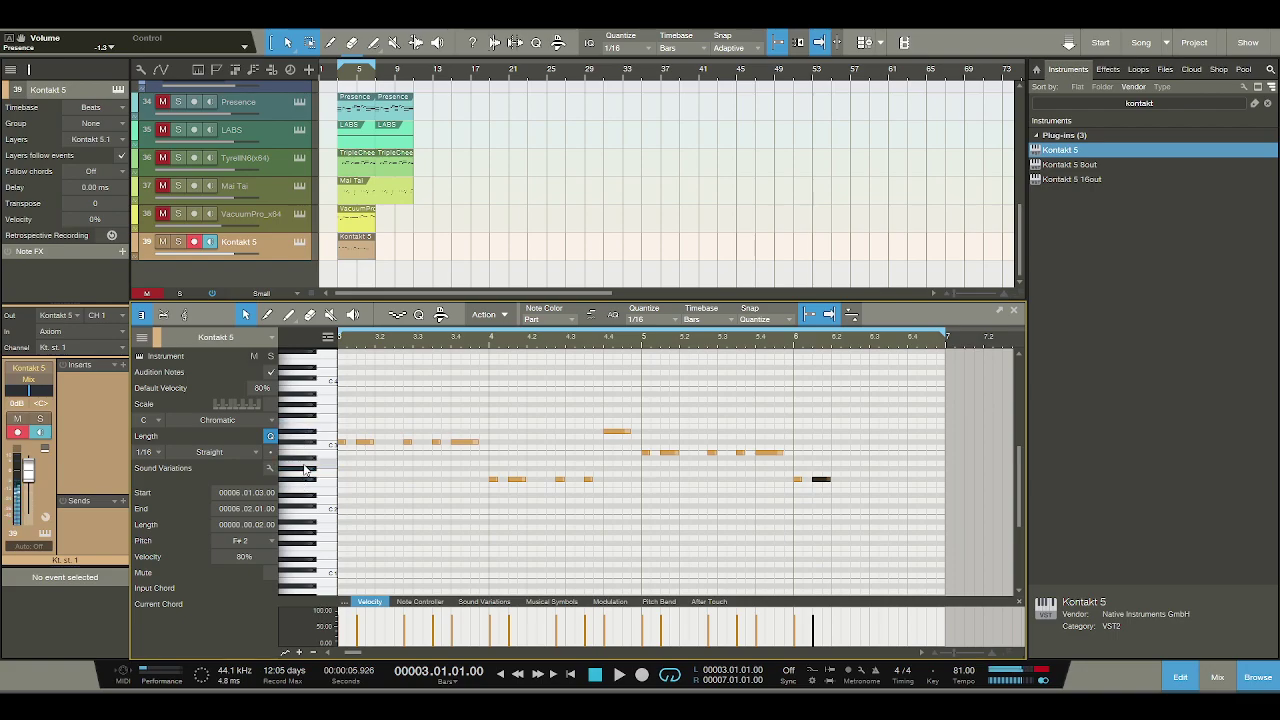
pyautogui.click(305, 453)
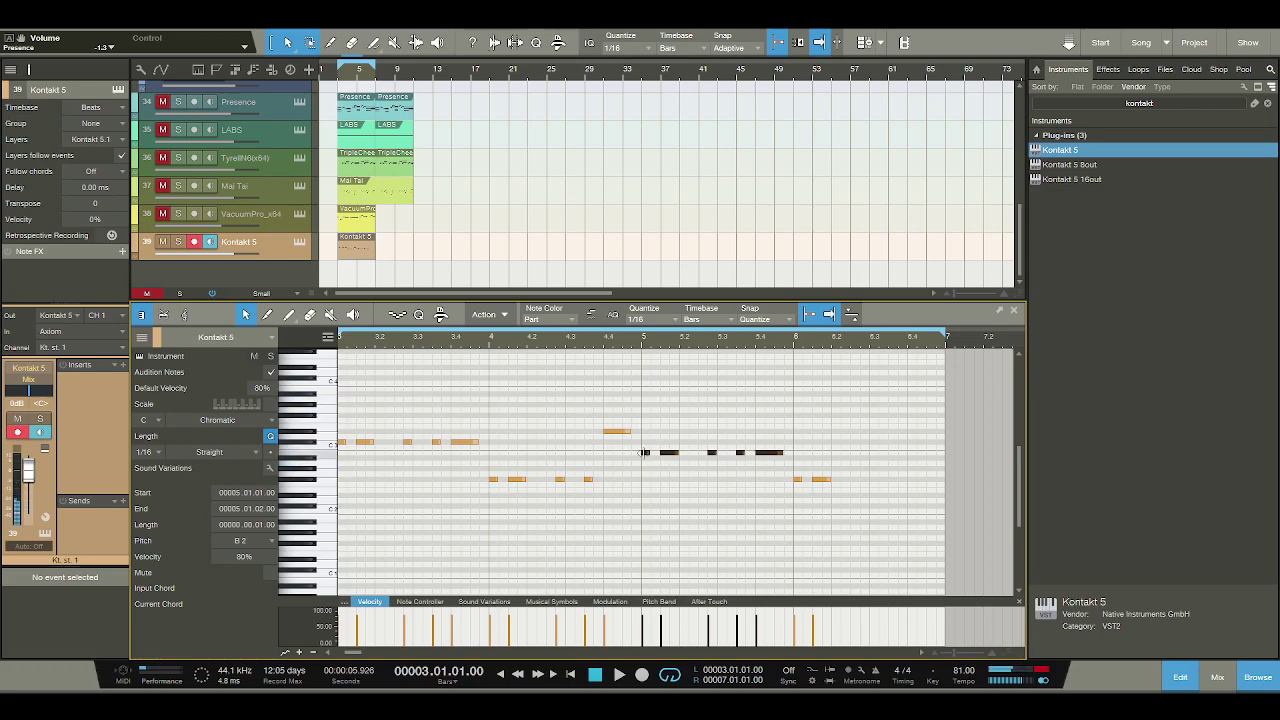
pyautogui.moveTo(646, 457); pyautogui.dragTo(647, 468)
pyautogui.press('space')
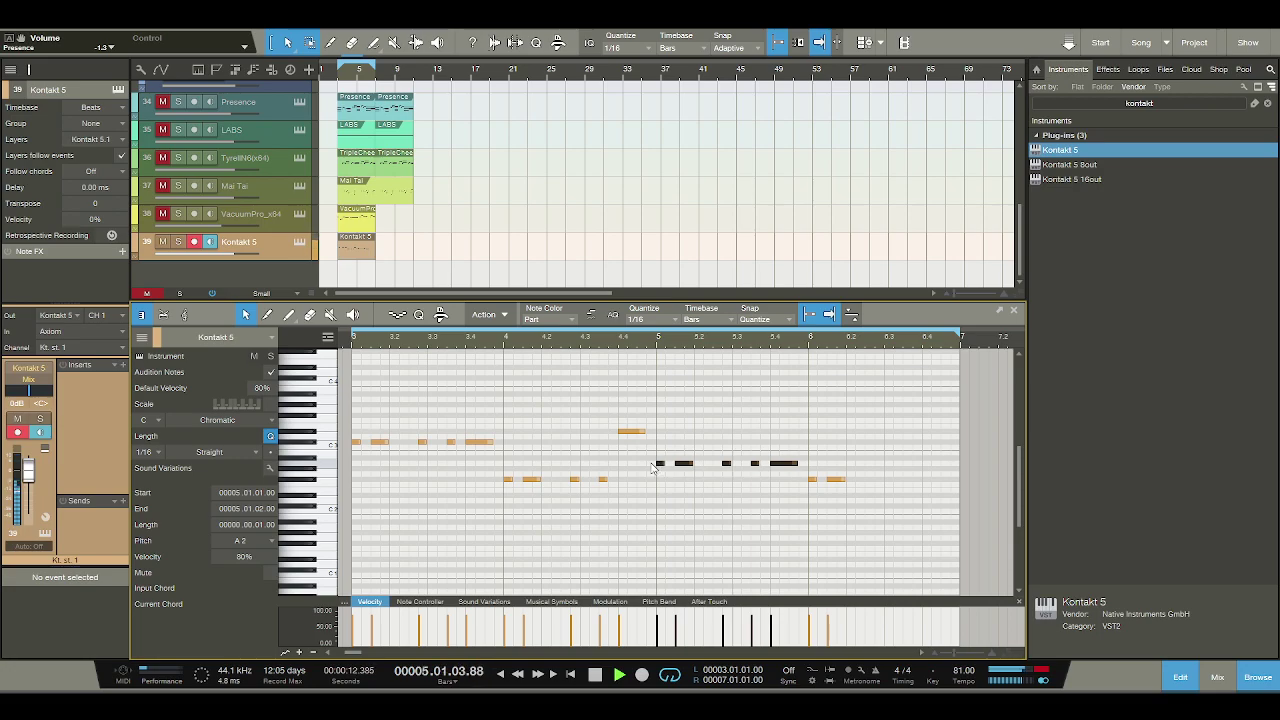
pyautogui.click(595, 676)
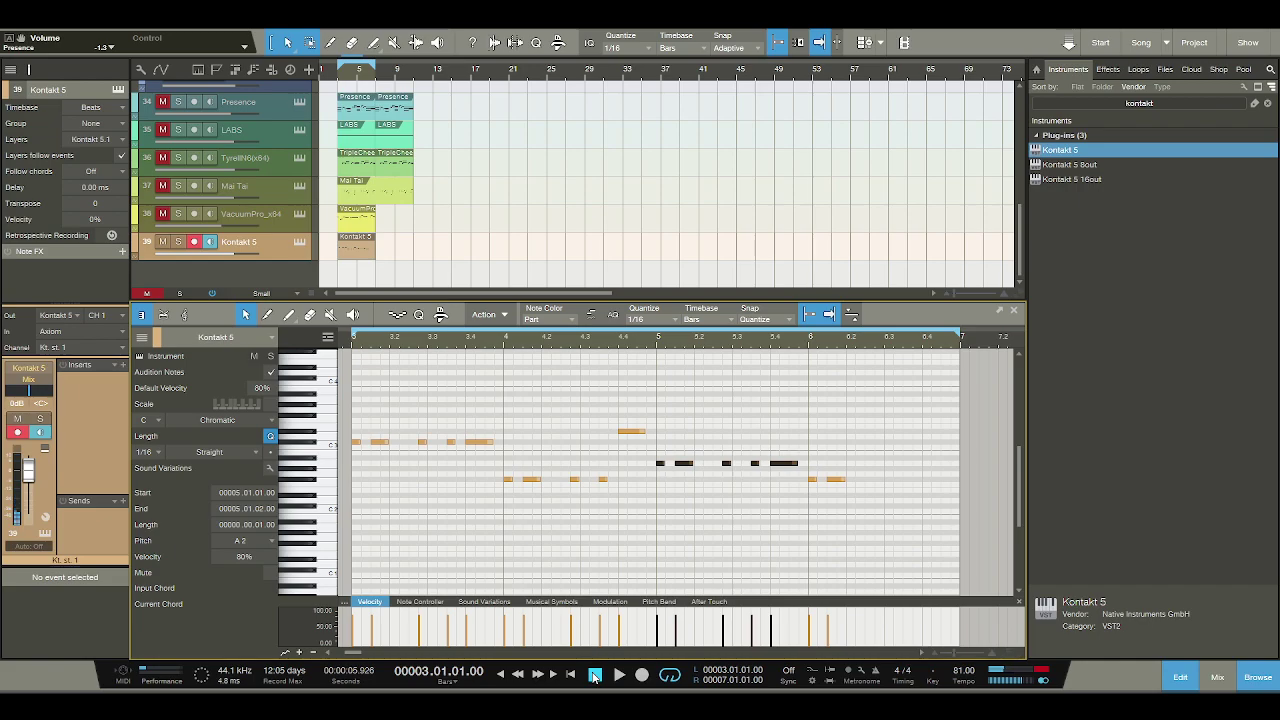
# Lower the two bar 6 bass notes to E2.
pyautogui.moveTo(848, 504); pyautogui.dragTo(812, 482)
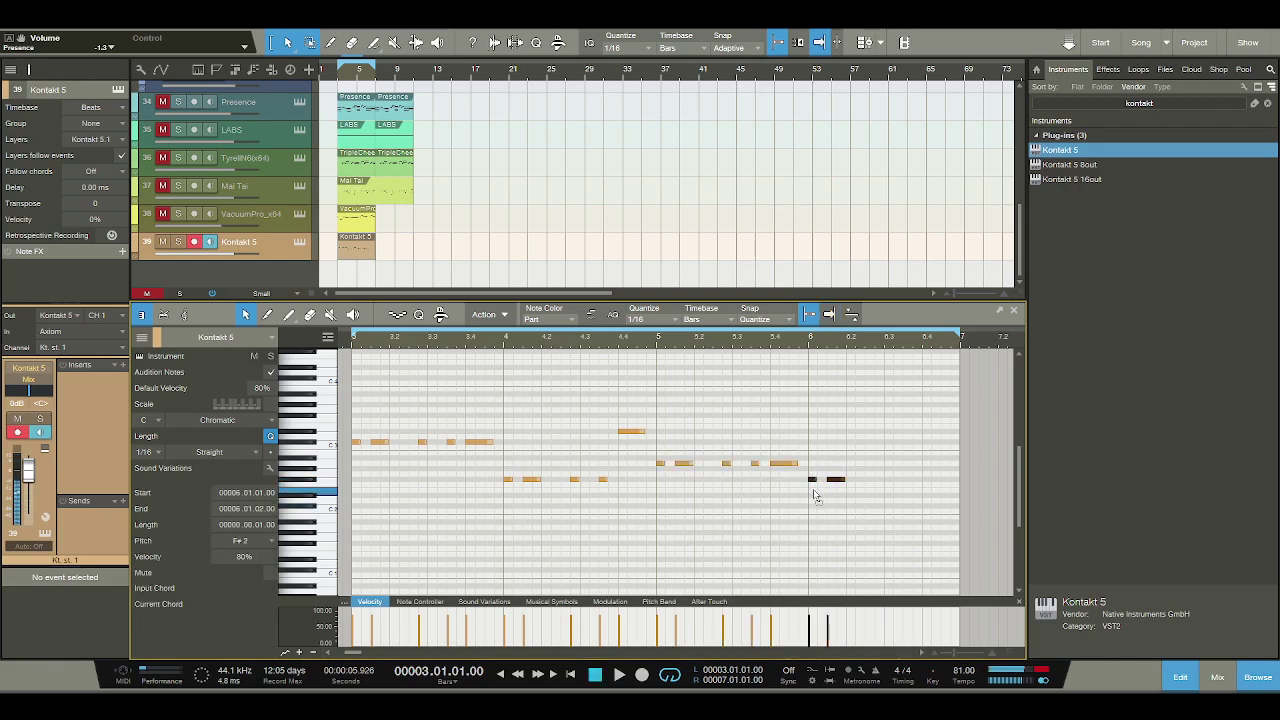
pyautogui.press('Down')
pyautogui.press('Down')
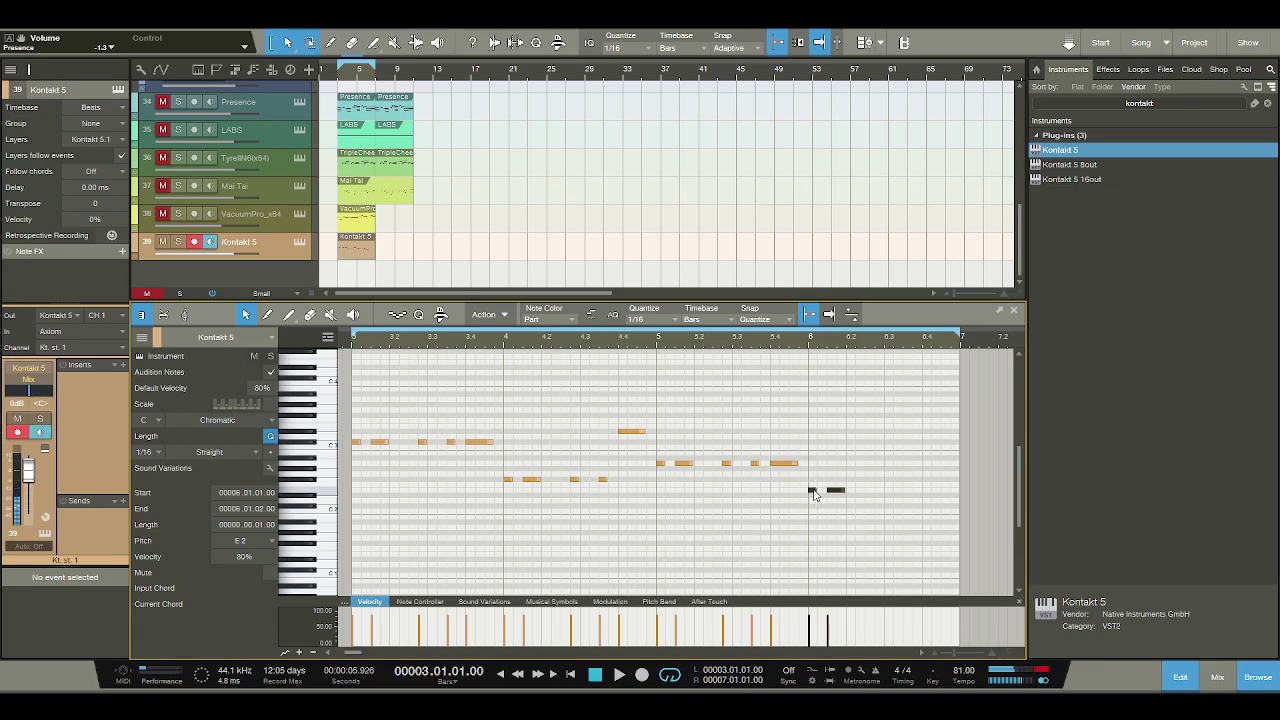
# Draw one-sixteenth E2 notes at 6.2.4 and 6.3.3 and a three-sixteenth E2 note at 6.4.1.
pyautogui.doubleClick(878, 491)
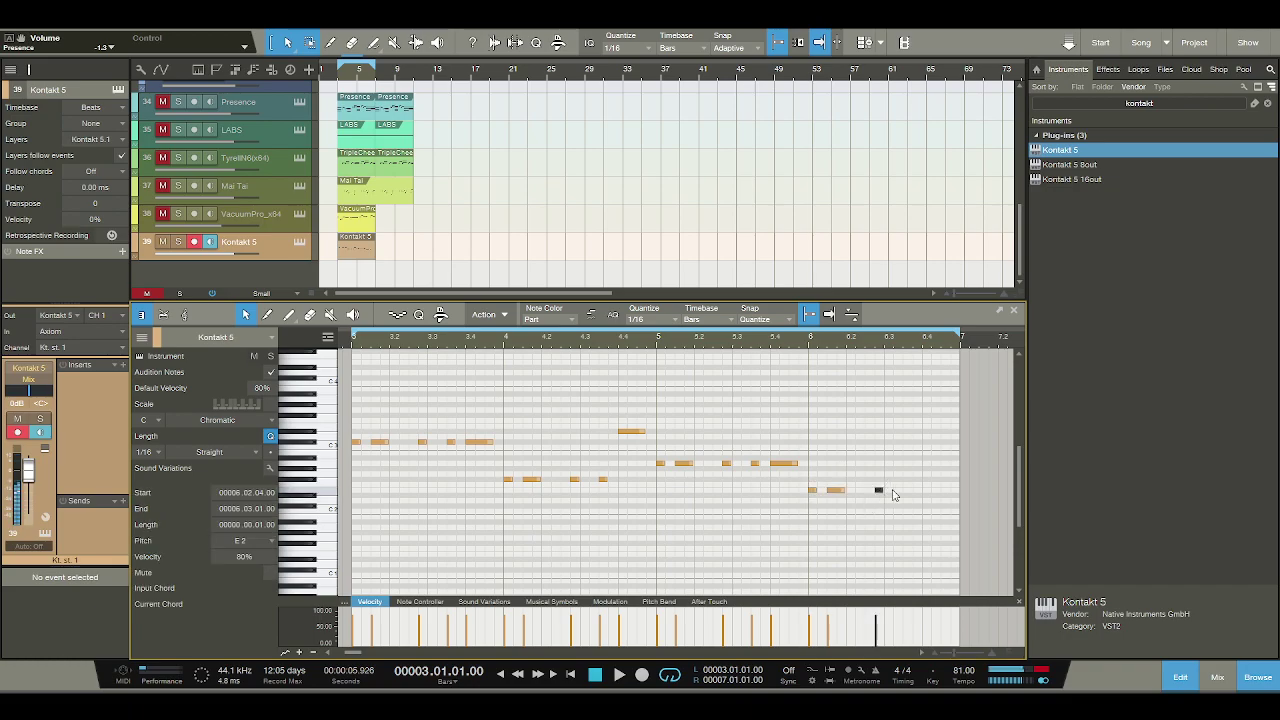
pyautogui.doubleClick(905, 491)
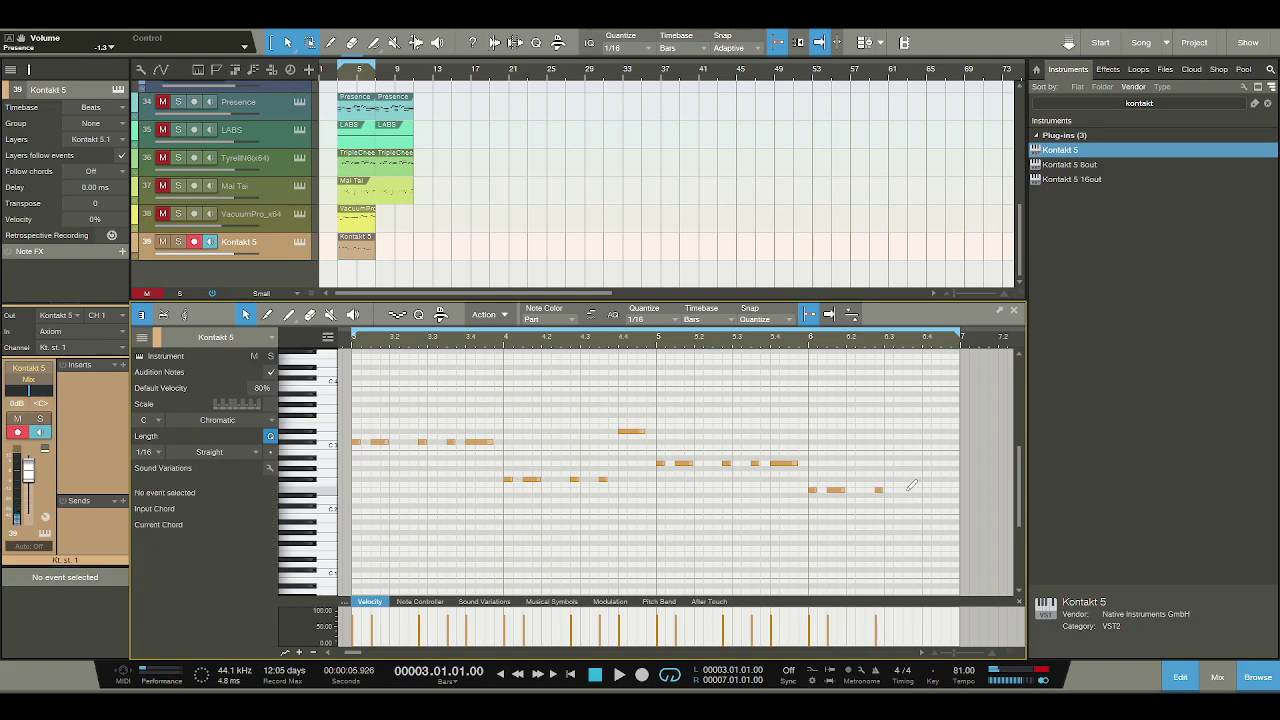
pyautogui.moveTo(922, 491); pyautogui.dragTo(952, 491)
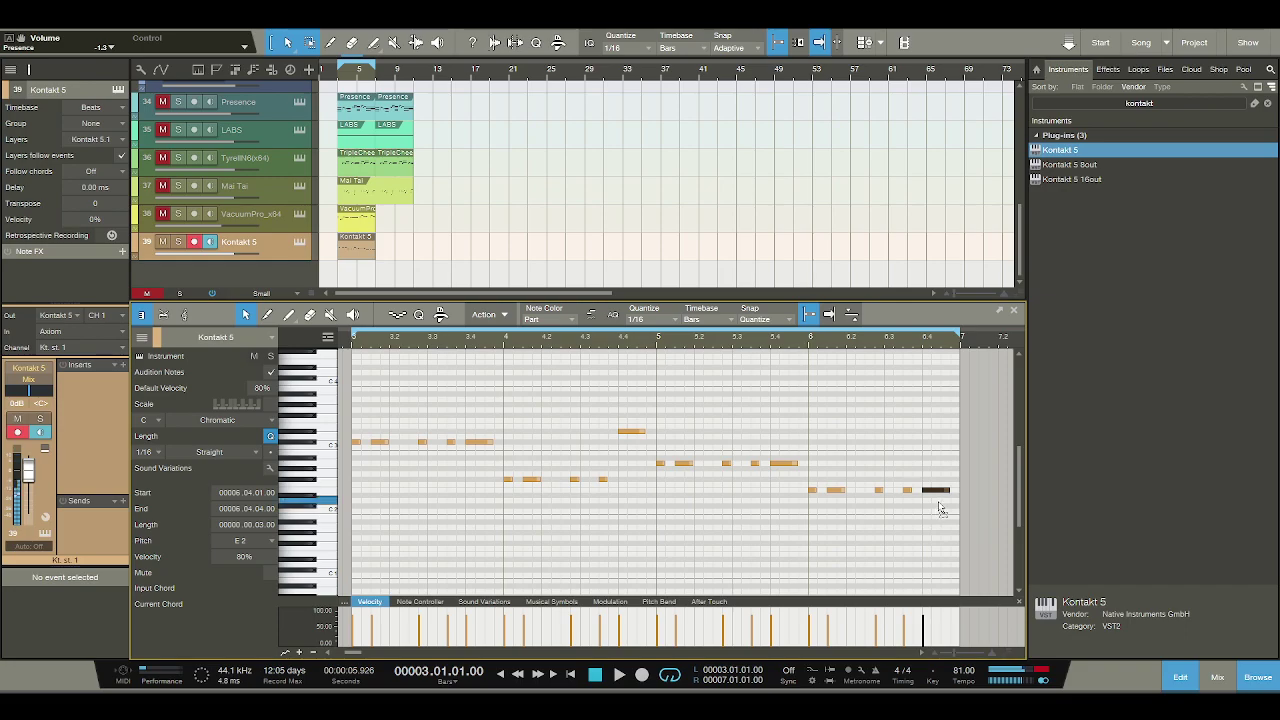
# Try the last bar 6 note at D#2, return it to E2, and play the bass line back.
pyautogui.press('Down')
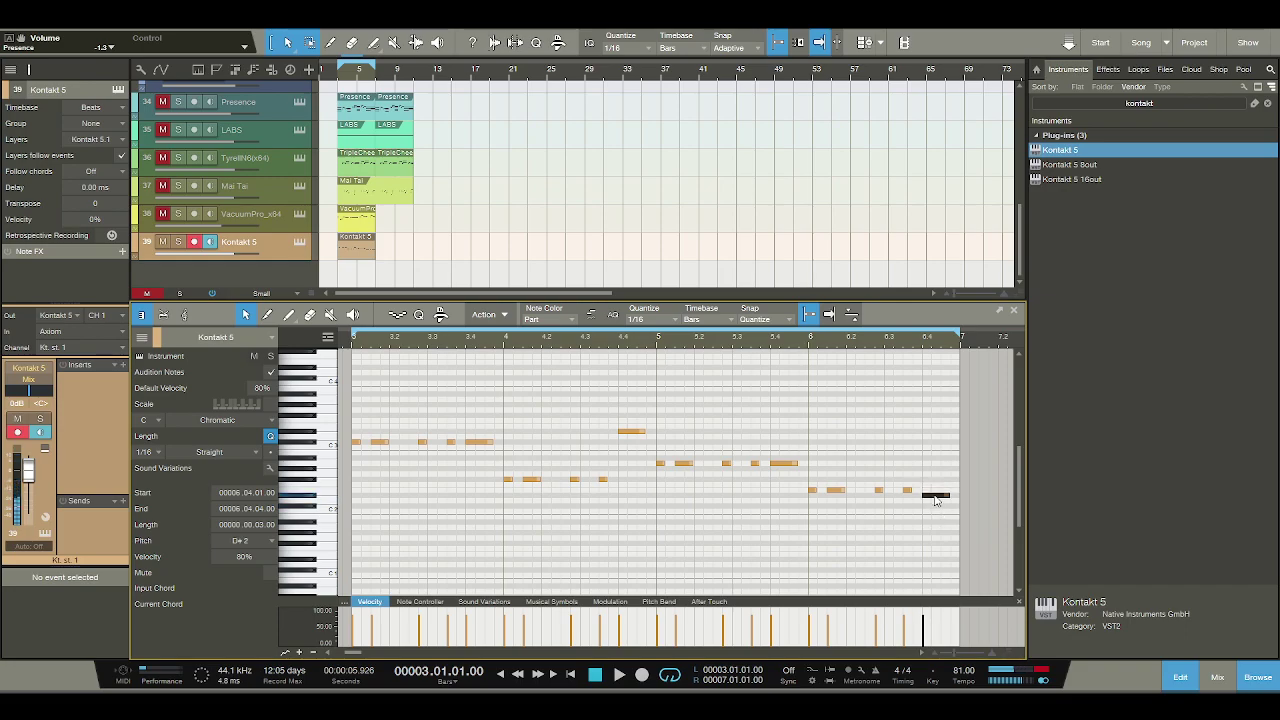
pyautogui.press('Up')
pyautogui.press('space')
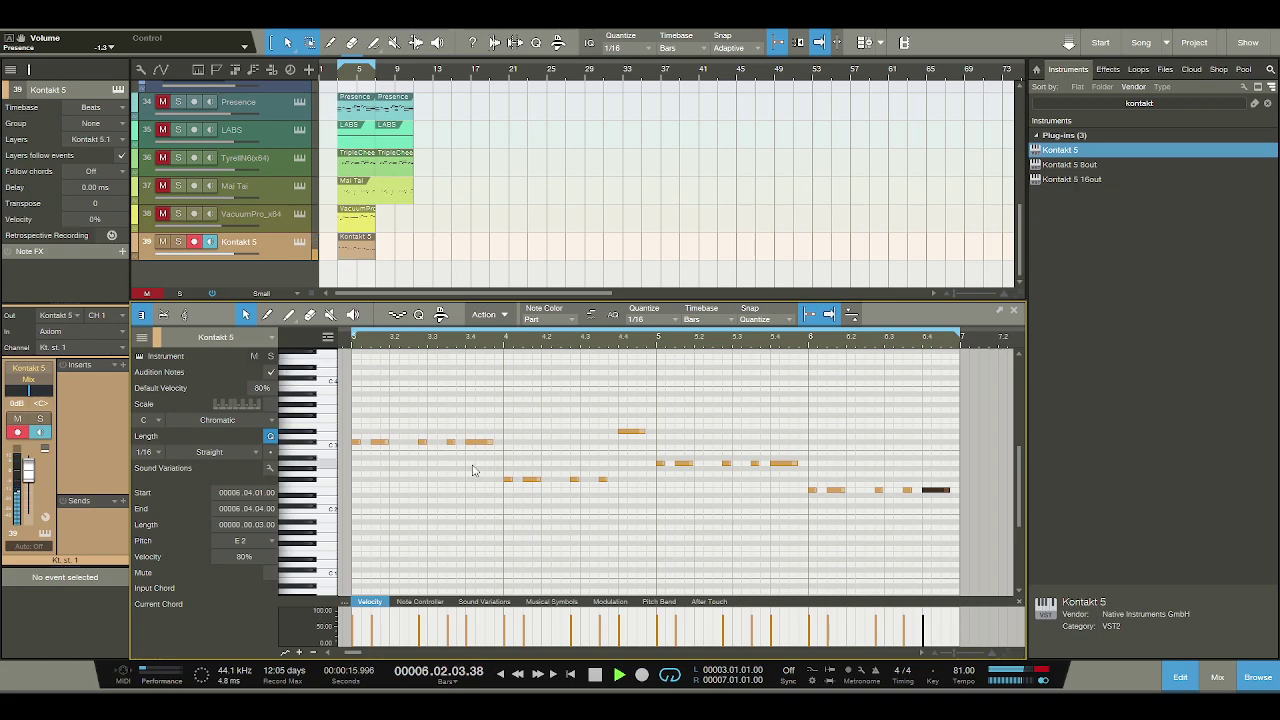
pyautogui.click(594, 676)
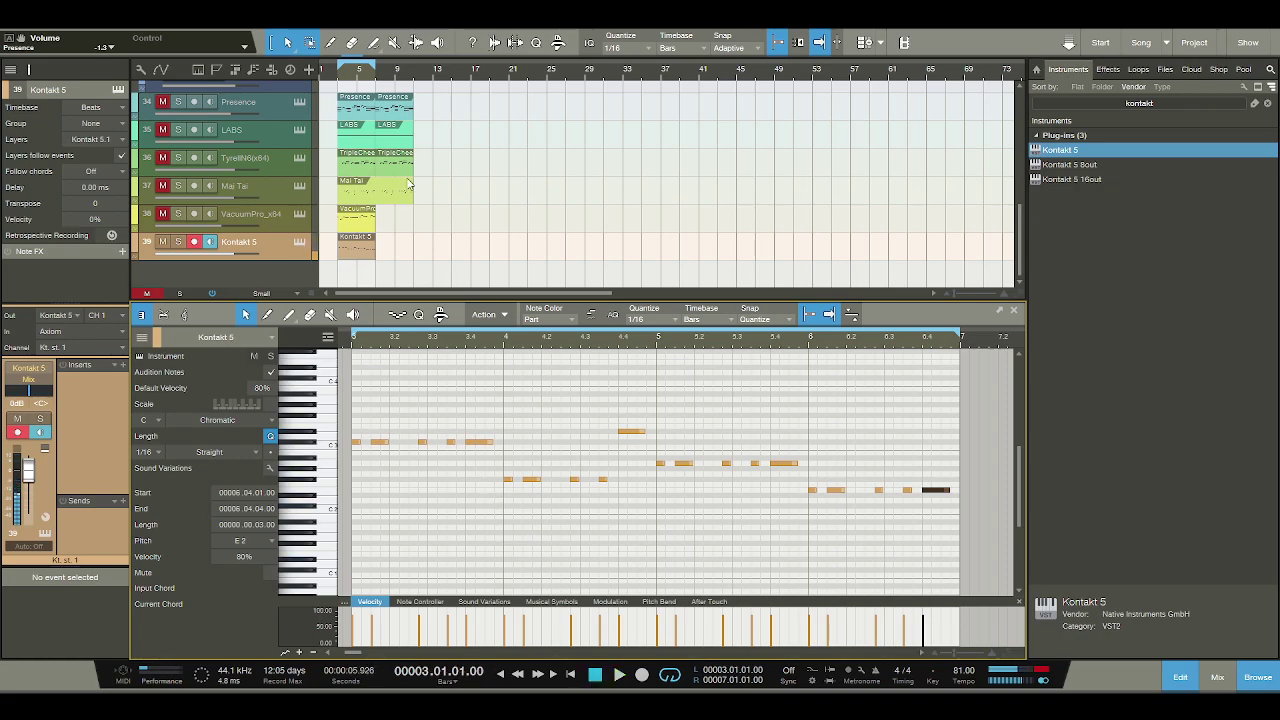
# Extend the Kontakt 5 event to bar 11 and duplicate all its notes into bars 7 to 10.
pyautogui.moveTo(377, 248); pyautogui.dragTo(413, 250)
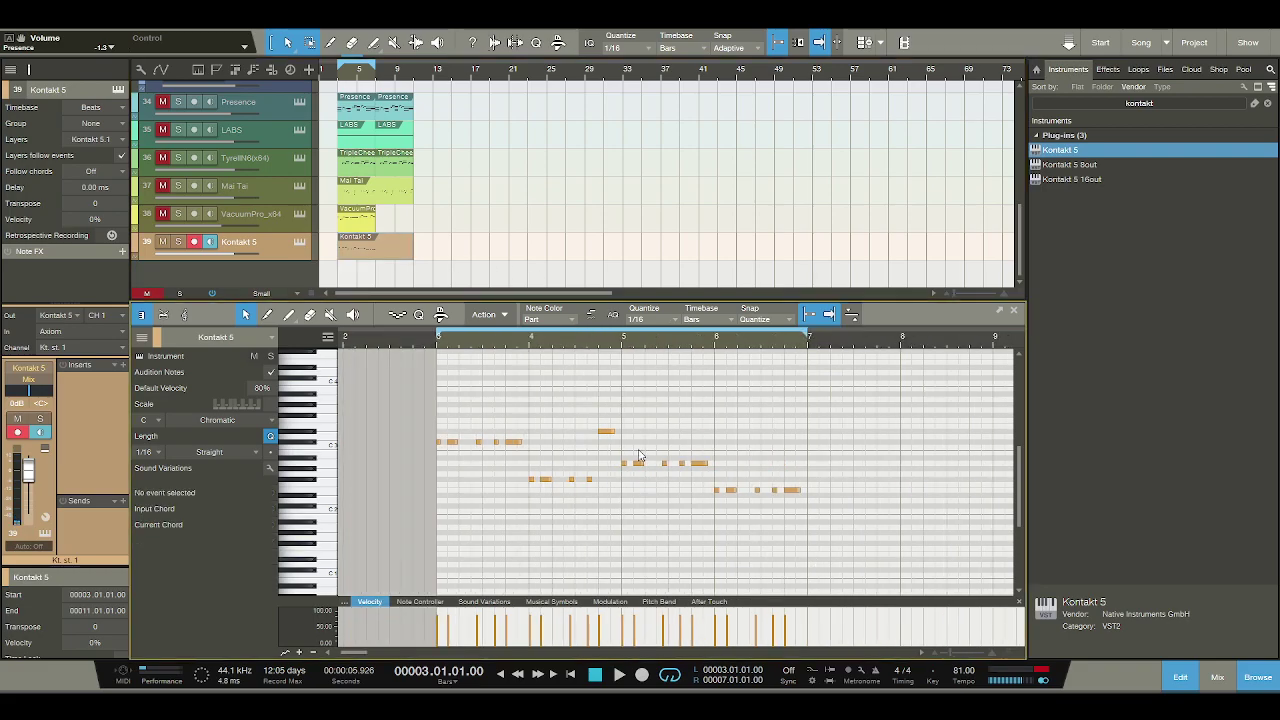
pyautogui.hotkey('ctrl', 'a')
pyautogui.press('d')
pyautogui.moveTo(877, 345); pyautogui.dragTo(617, 348)
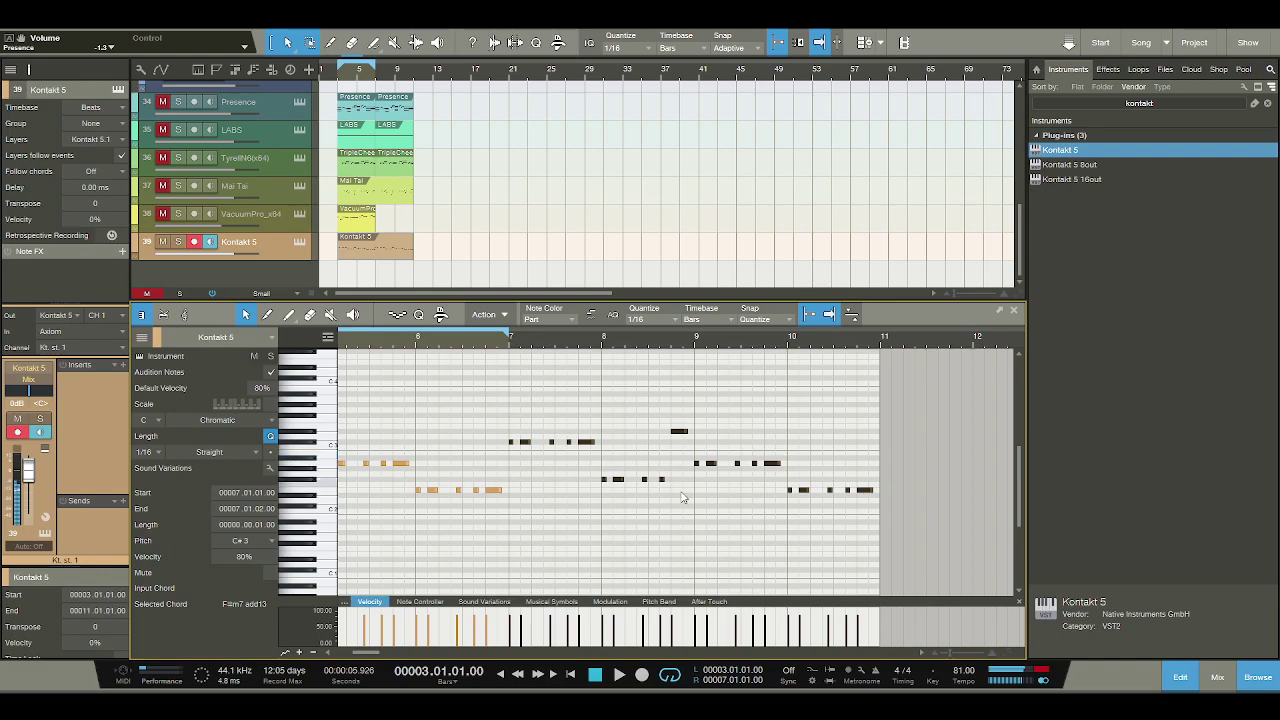
# Raise all the bar 10 bass notes to B2.
pyautogui.click(891, 519)
pyautogui.click(787, 489)
pyautogui.moveTo(790, 492); pyautogui.dragTo(791, 455)
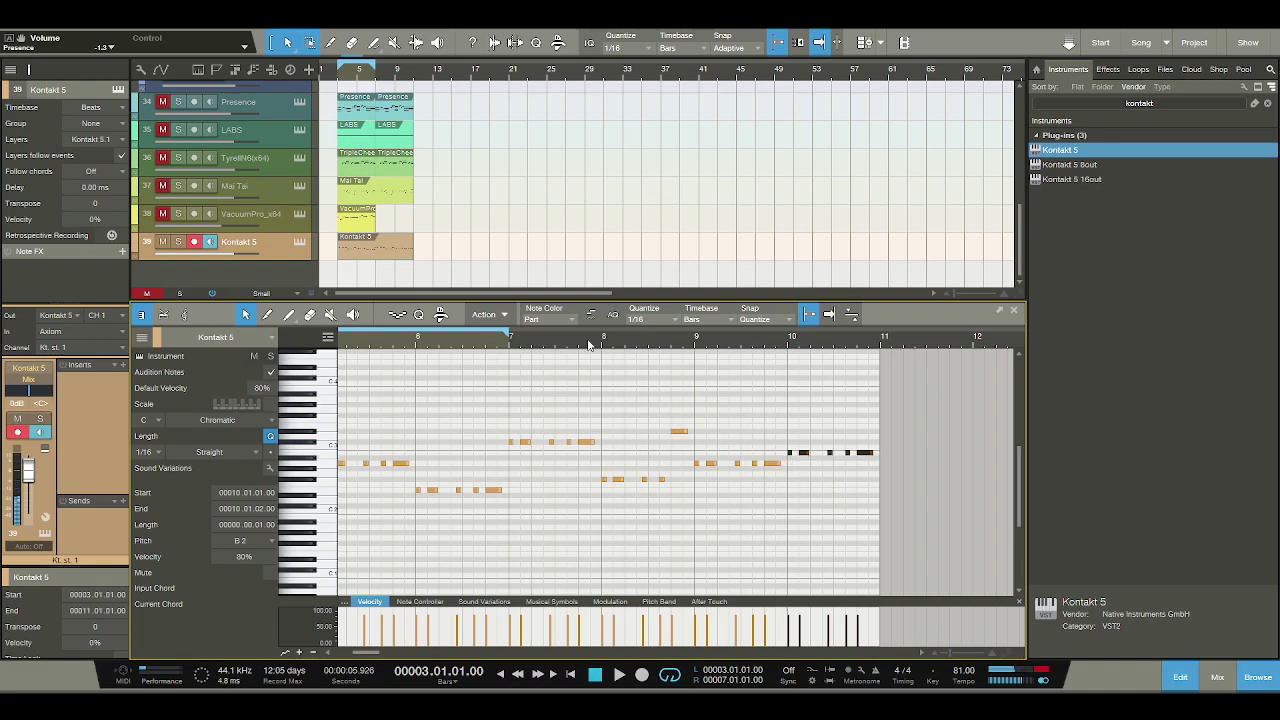
# Extend the loop range to bar 11 and duplicate the VacuumPro_x64 event into bars 7 to 10.
pyautogui.moveTo(510, 336); pyautogui.dragTo(885, 336)
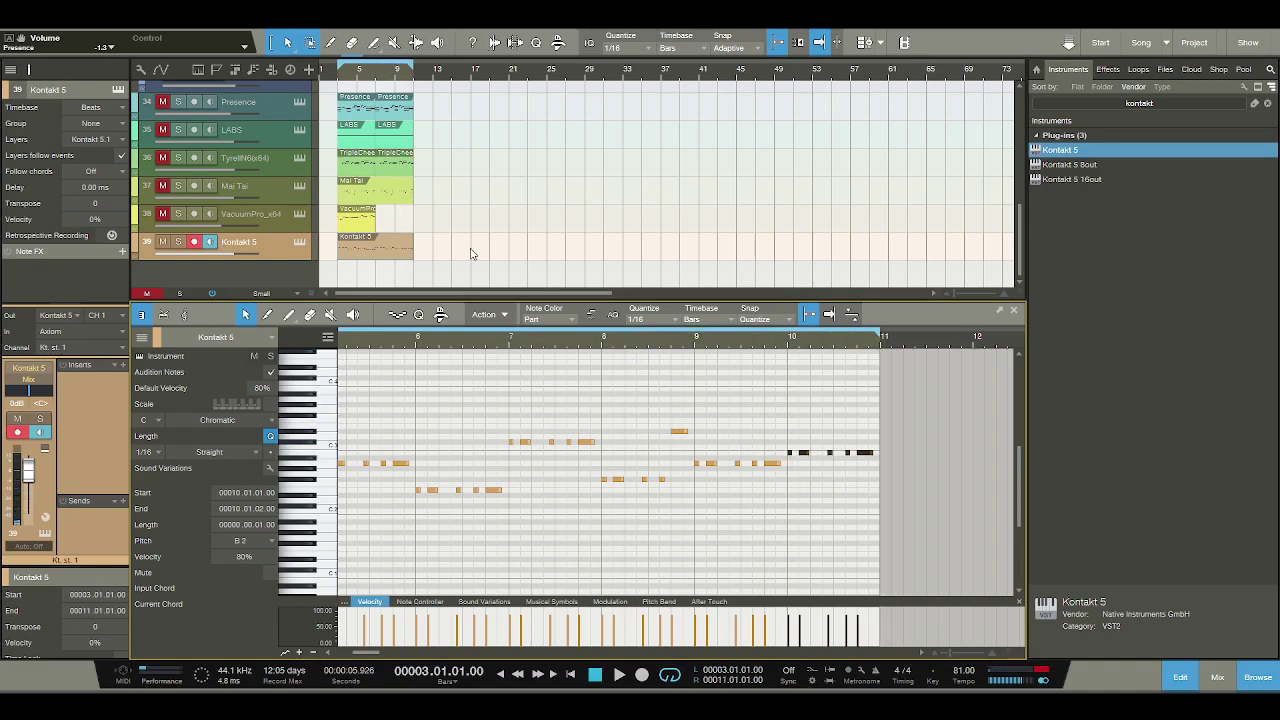
pyautogui.click(370, 225)
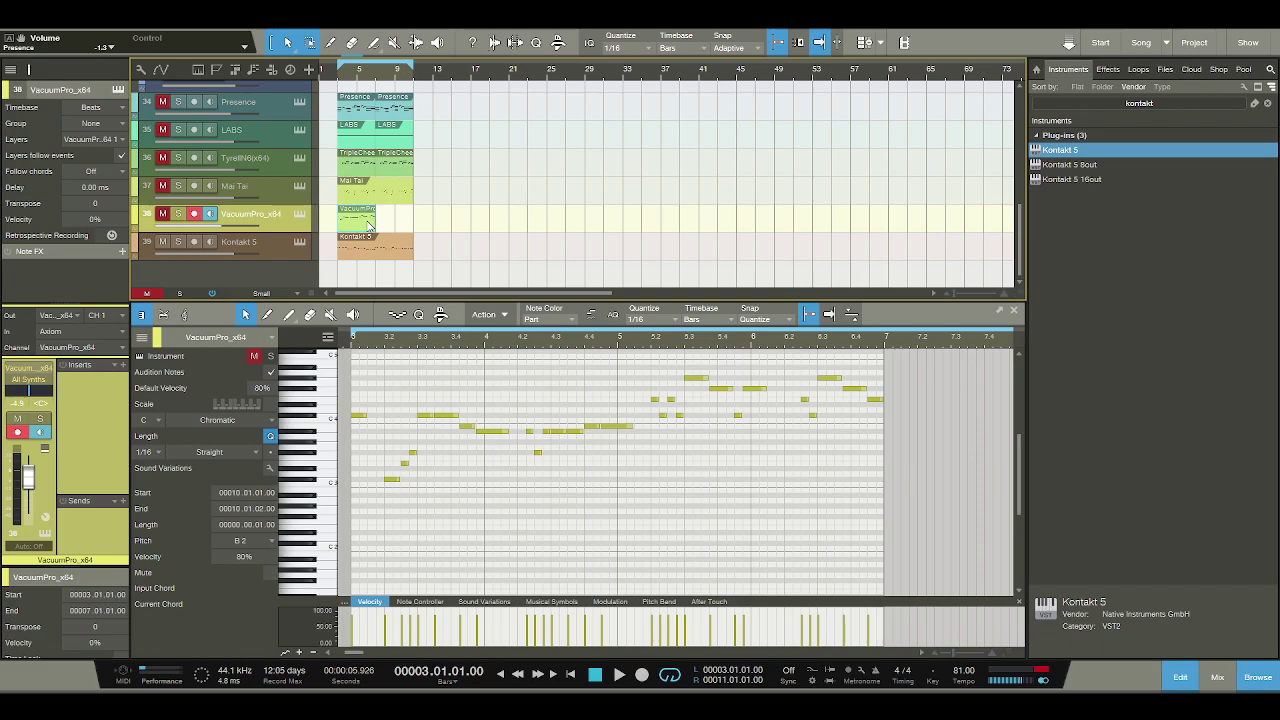
pyautogui.press('d')
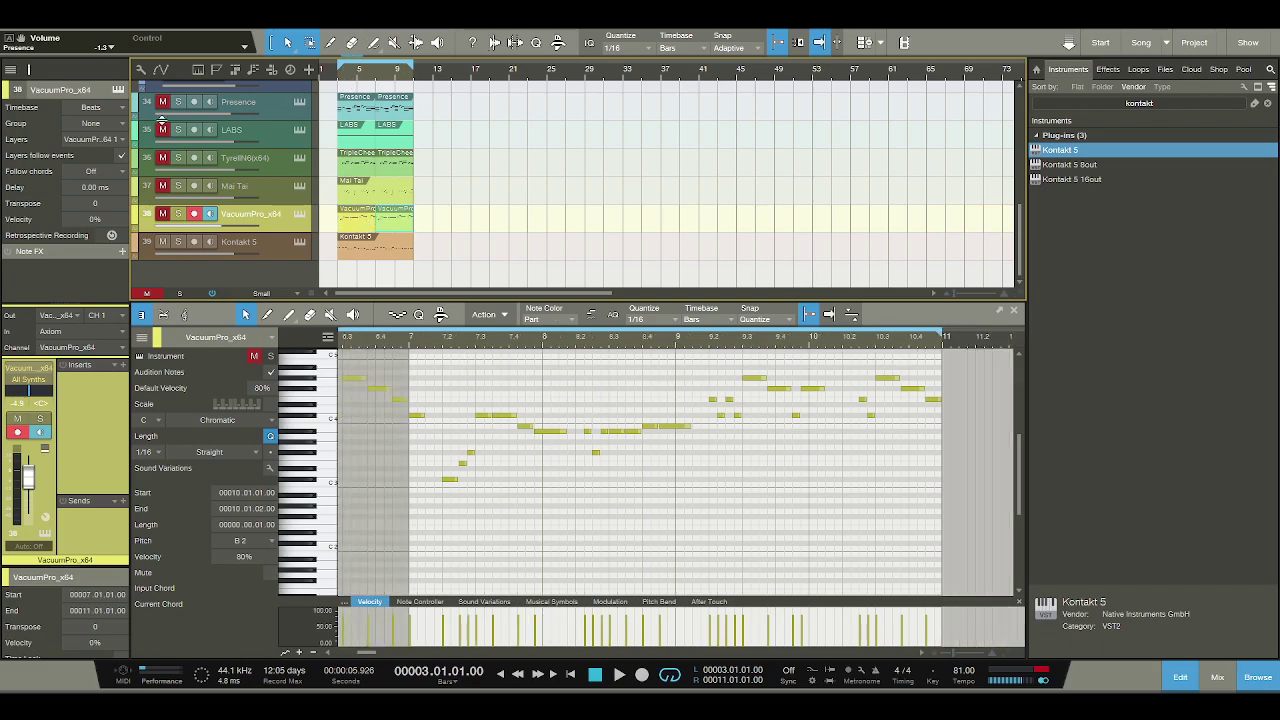
# Unmute the synth tracks from Presence to VacuumPro_x64 and mute them again.
pyautogui.click(163, 186)
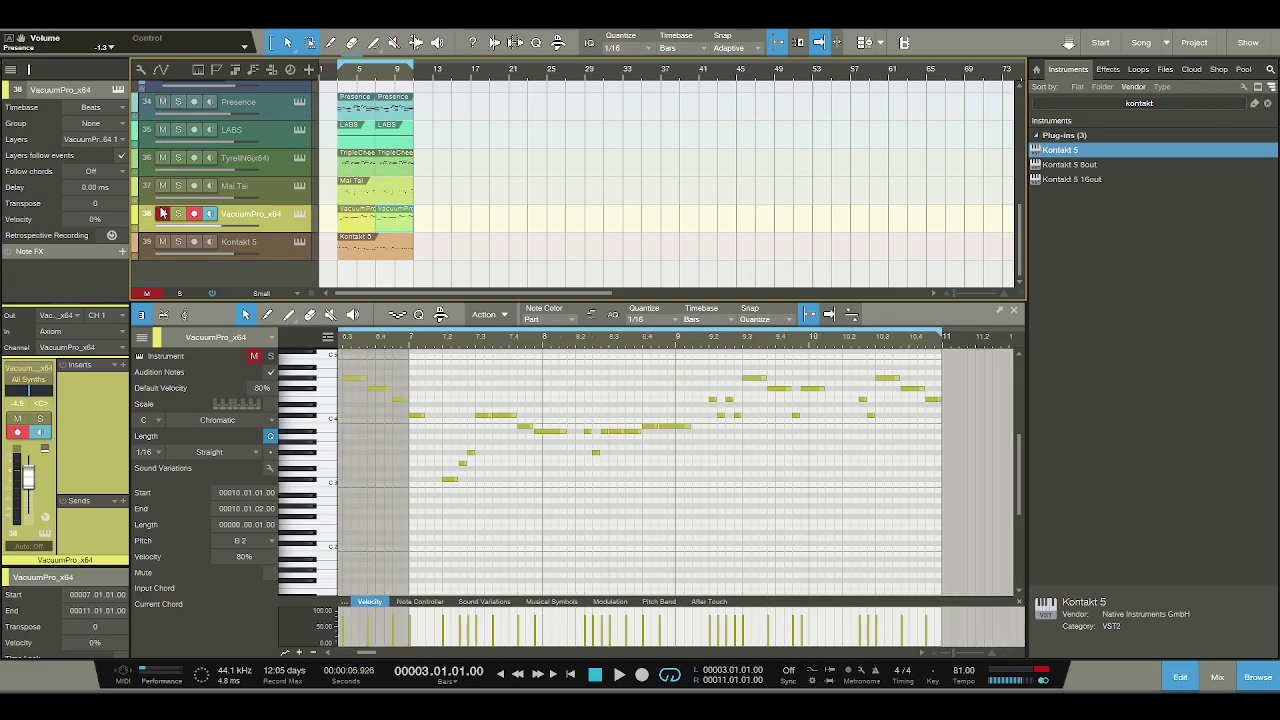
pyautogui.moveTo(160, 160); pyautogui.dragTo(163, 102)
# Transpose all the Kontakt 5 bass notes down one octave and start playback.
pyautogui.click(368, 246)
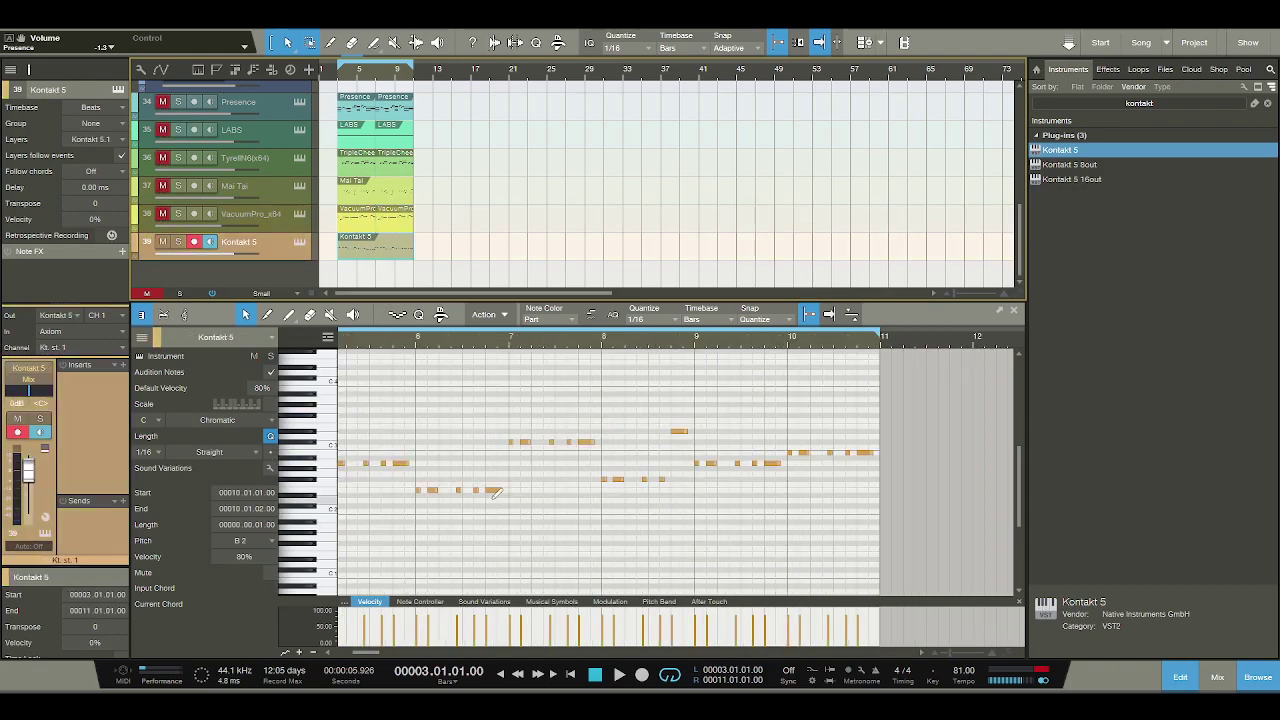
pyautogui.hotkey('ctrl', 'a')
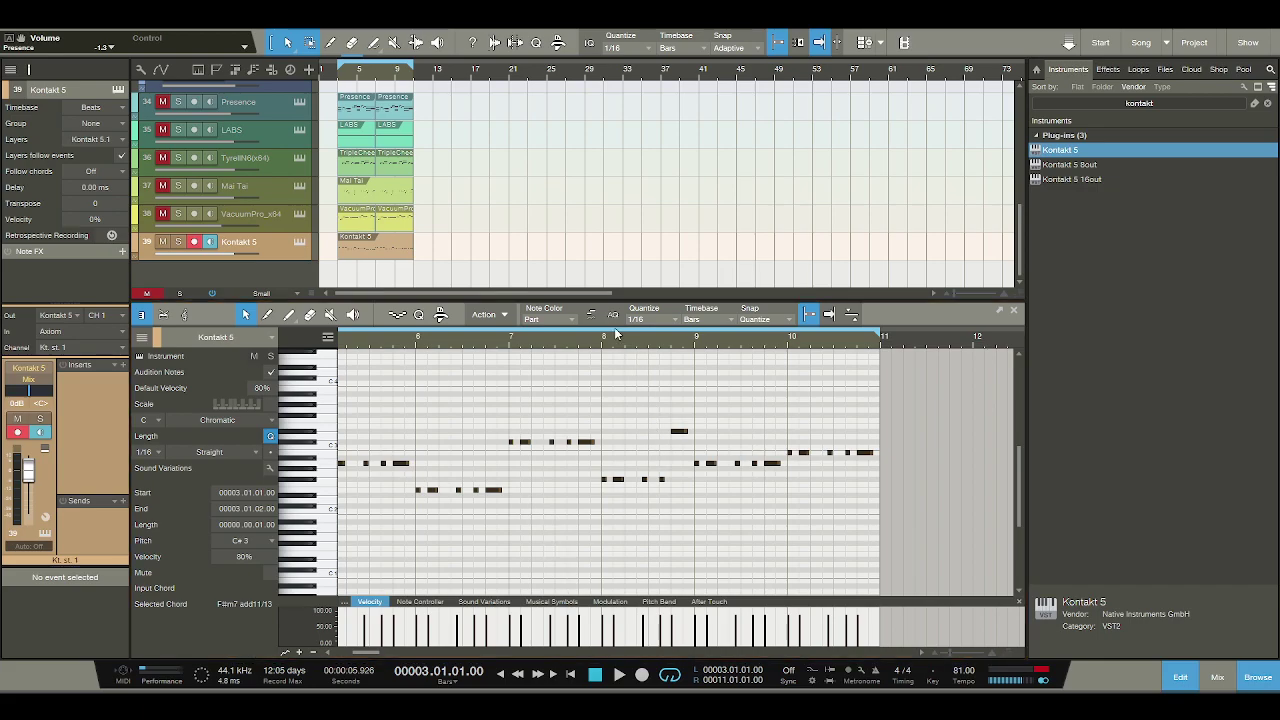
pyautogui.hotkey('shift', 'Down')
pyautogui.press('space')
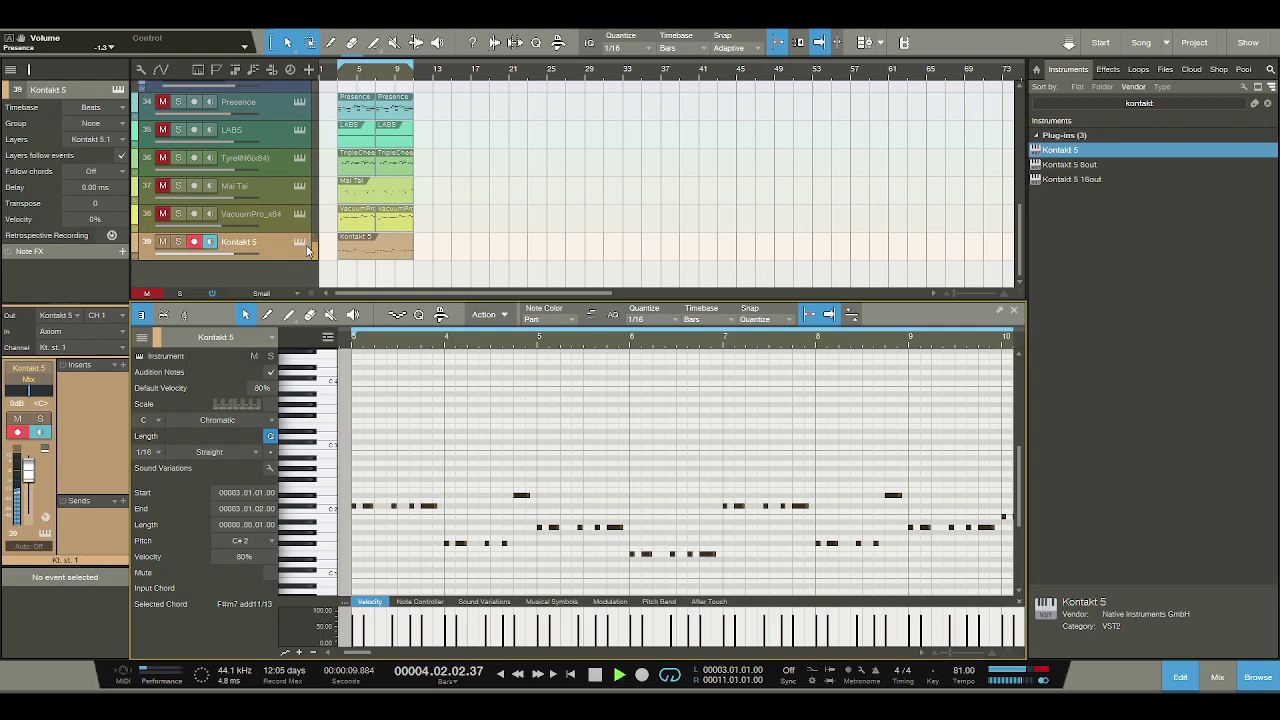
# Route the Kontakt 5 channel to All Bass and lower its volume to -4.4 dB.
pyautogui.scroll(1, 330, 255)
pyautogui.scroll(1, 330, 255)
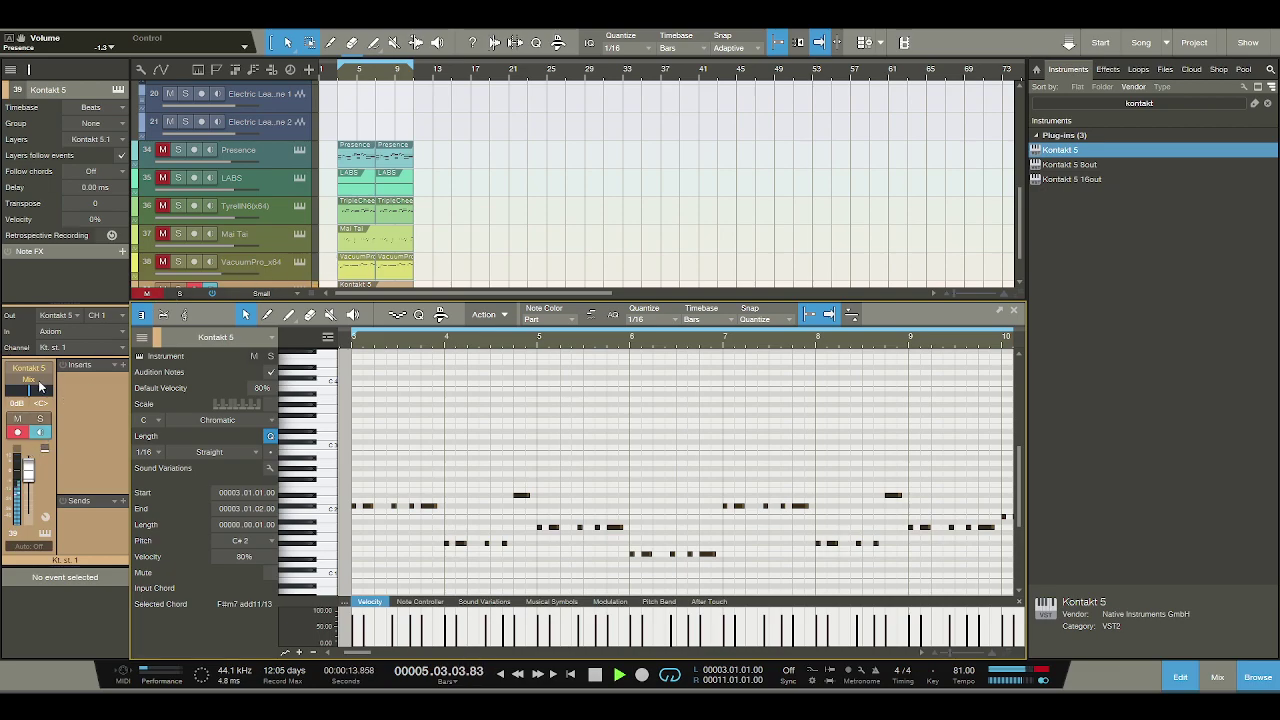
pyautogui.moveTo(30, 472); pyautogui.dragTo(34, 483)
# Unmute the Presence and TyrellN6(x64) tracks during playback and raise the TyrellN6(x64) volume to +2.3 dB.
pyautogui.click(161, 151)
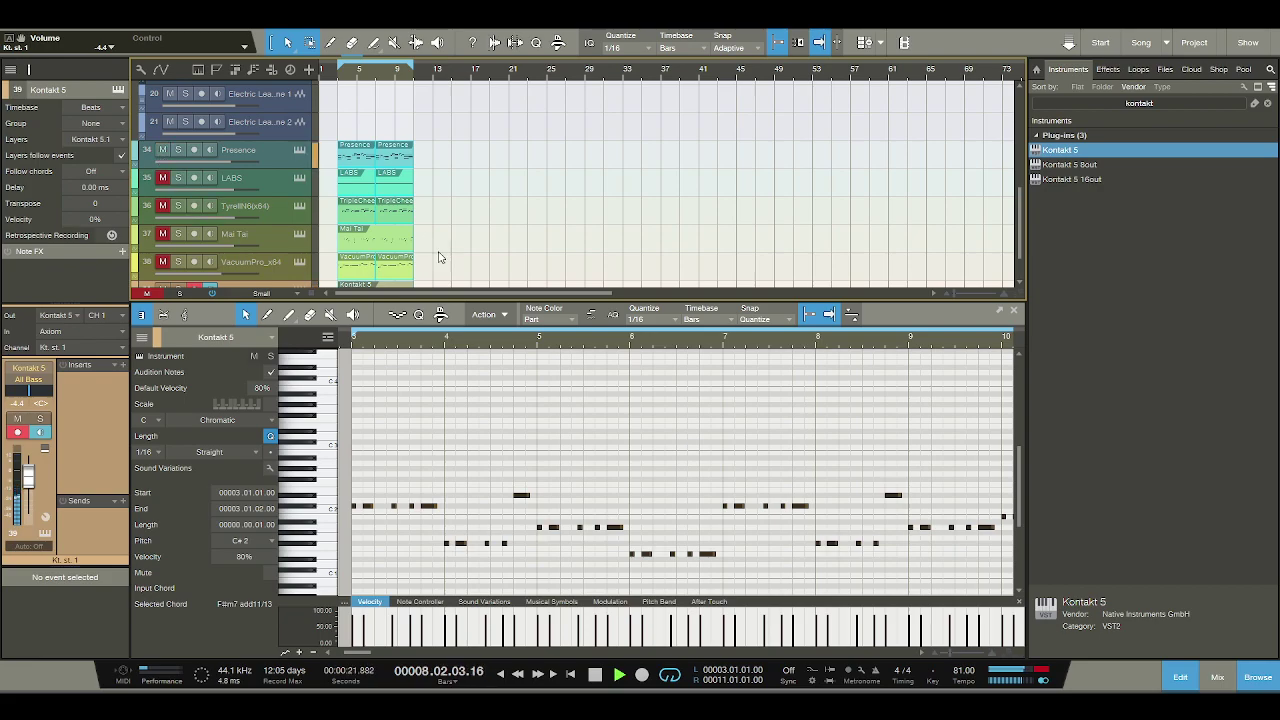
pyautogui.scroll(-2, 448, 253)
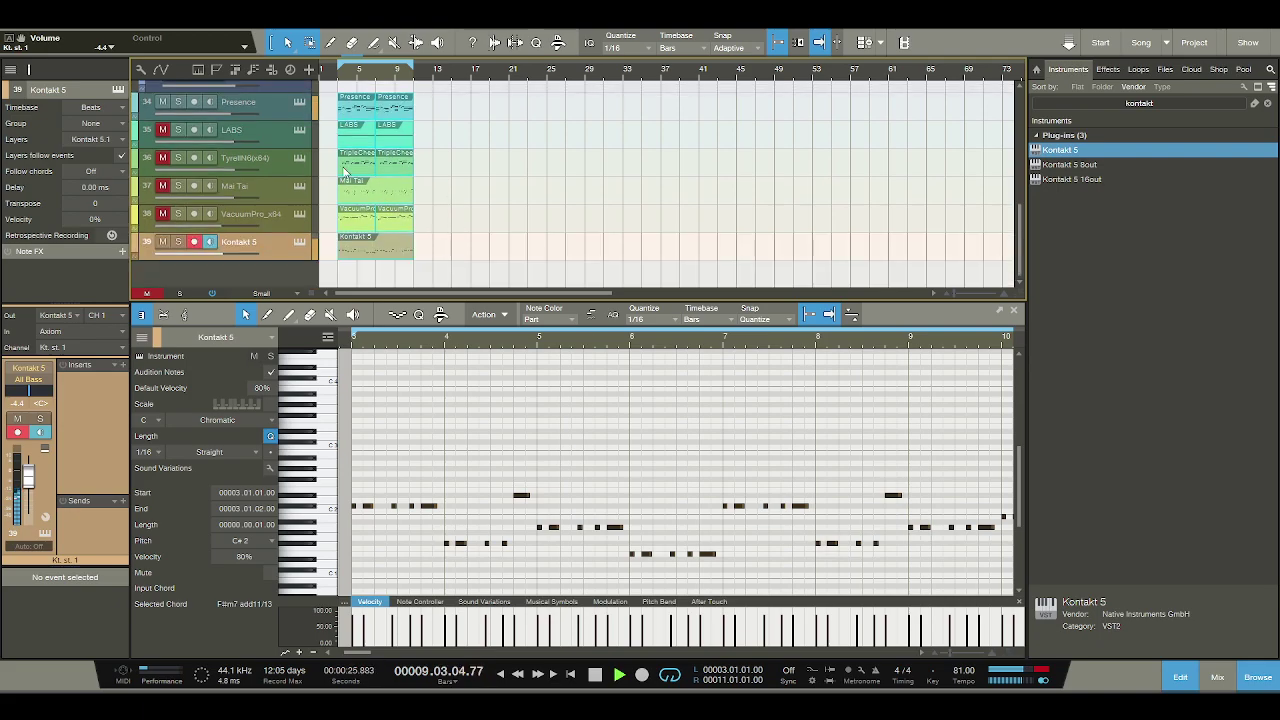
pyautogui.click(163, 158)
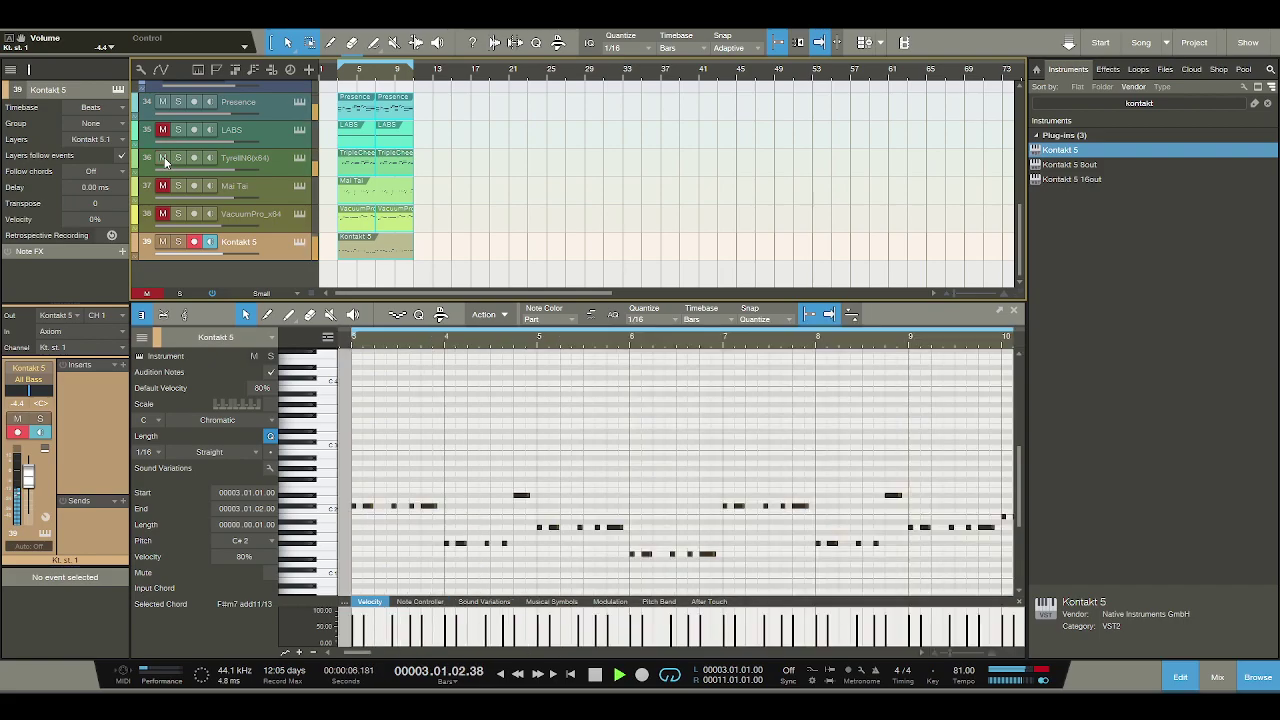
pyautogui.click(268, 165)
pyautogui.scroll(3, 37, 462)
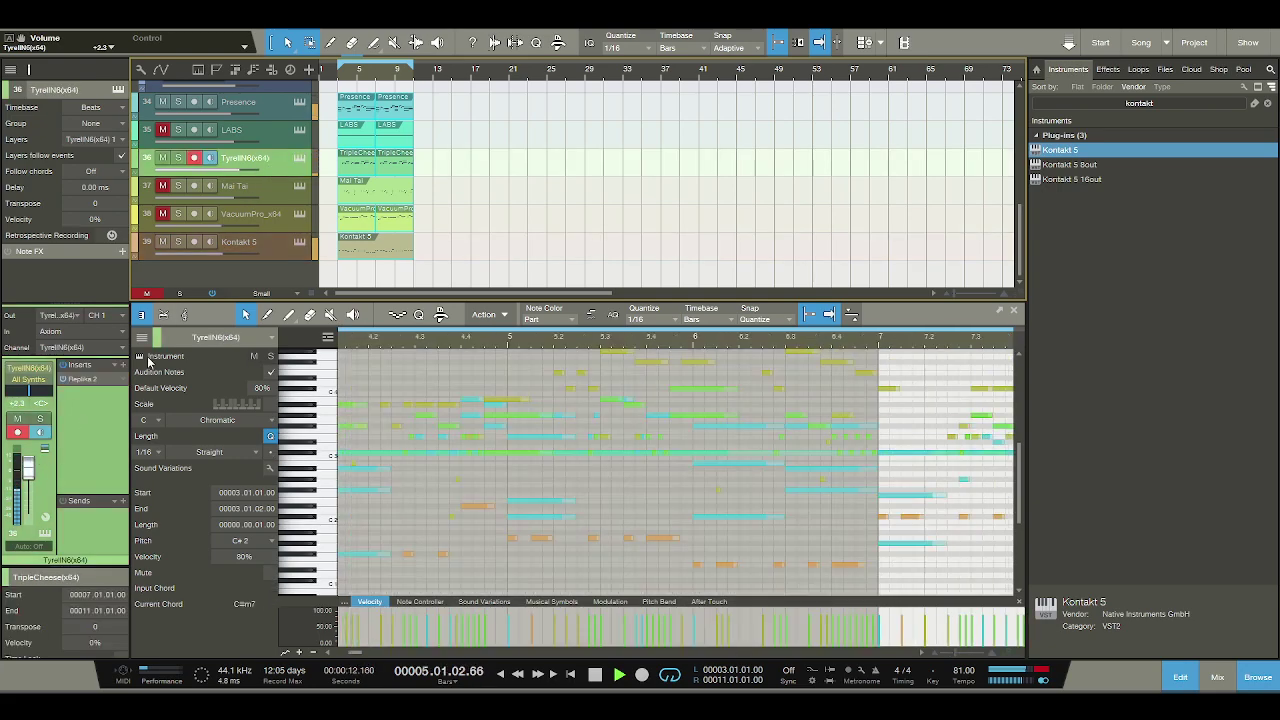
# Unmute the Mai Tai and VacuumPro_x64 tracks, listen to the layered parts, and stop playback.
pyautogui.click(267, 190)
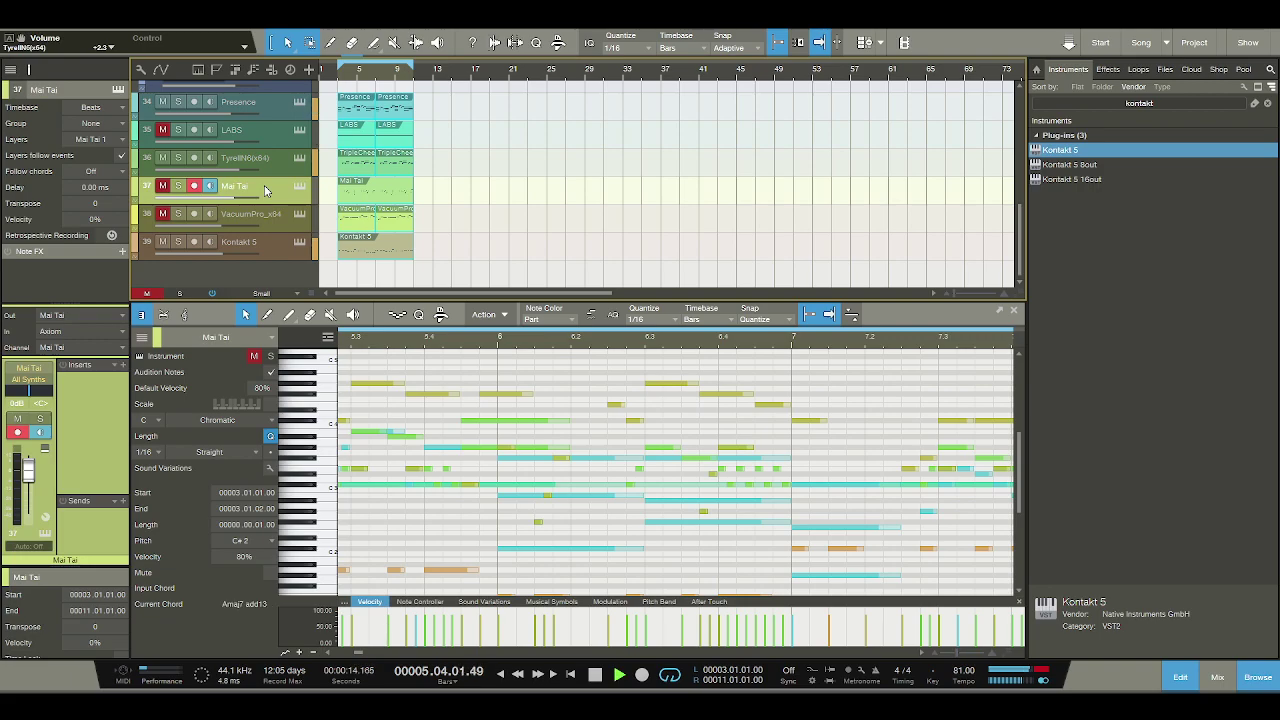
pyautogui.click(162, 186)
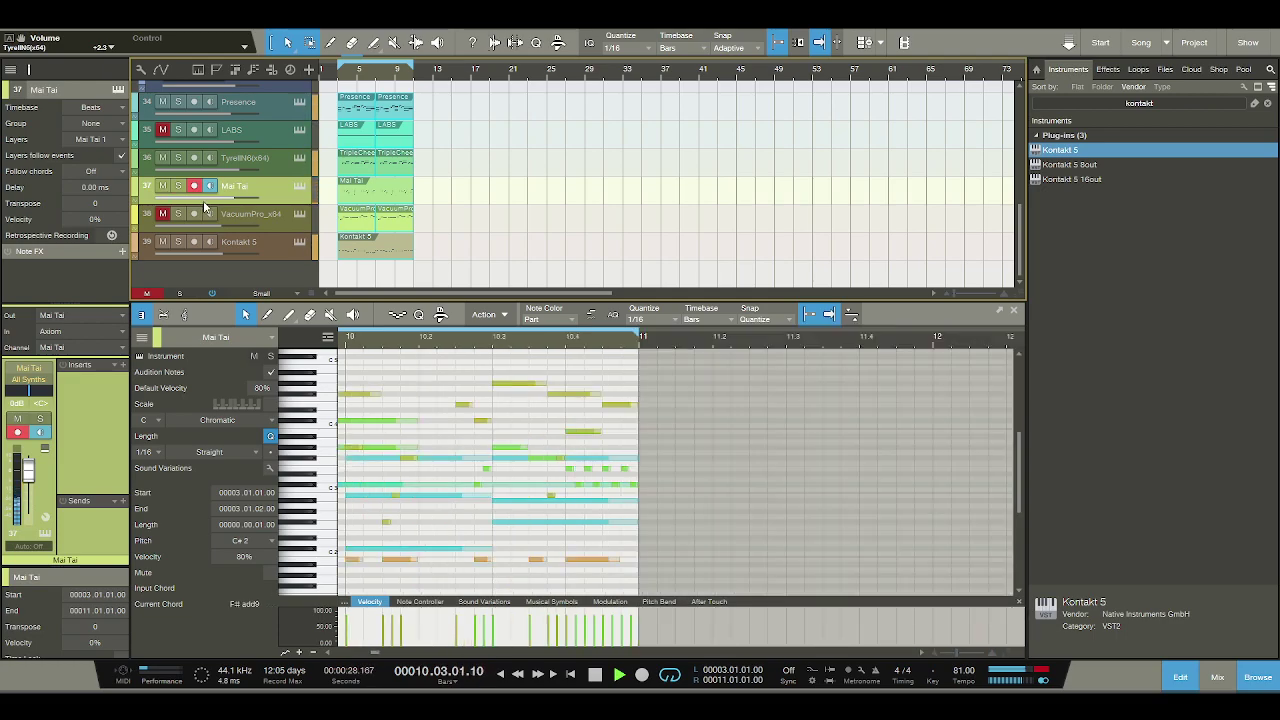
pyautogui.click(162, 213)
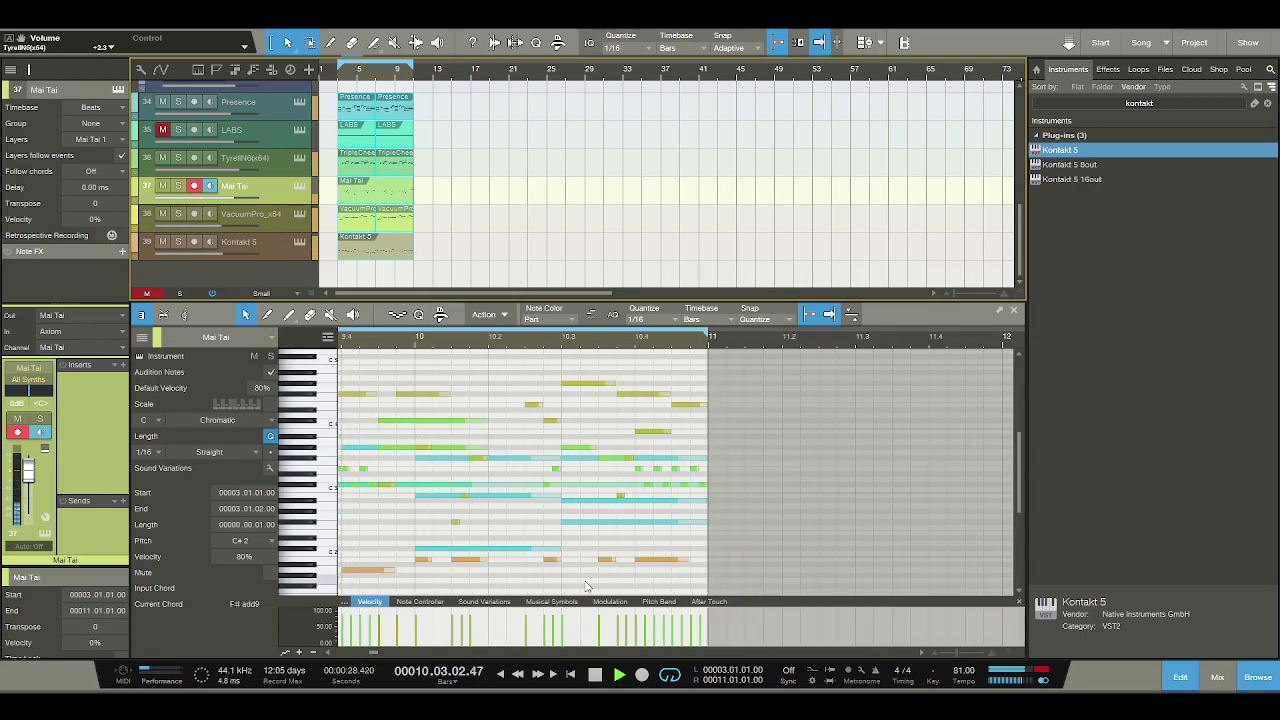
pyautogui.click(594, 675)
# Clear the instrument search and expand the Spitfire Audio and TAL - Togu Audio Line vendor folders to check their instruments.
pyautogui.scroll(1, 278, 222)
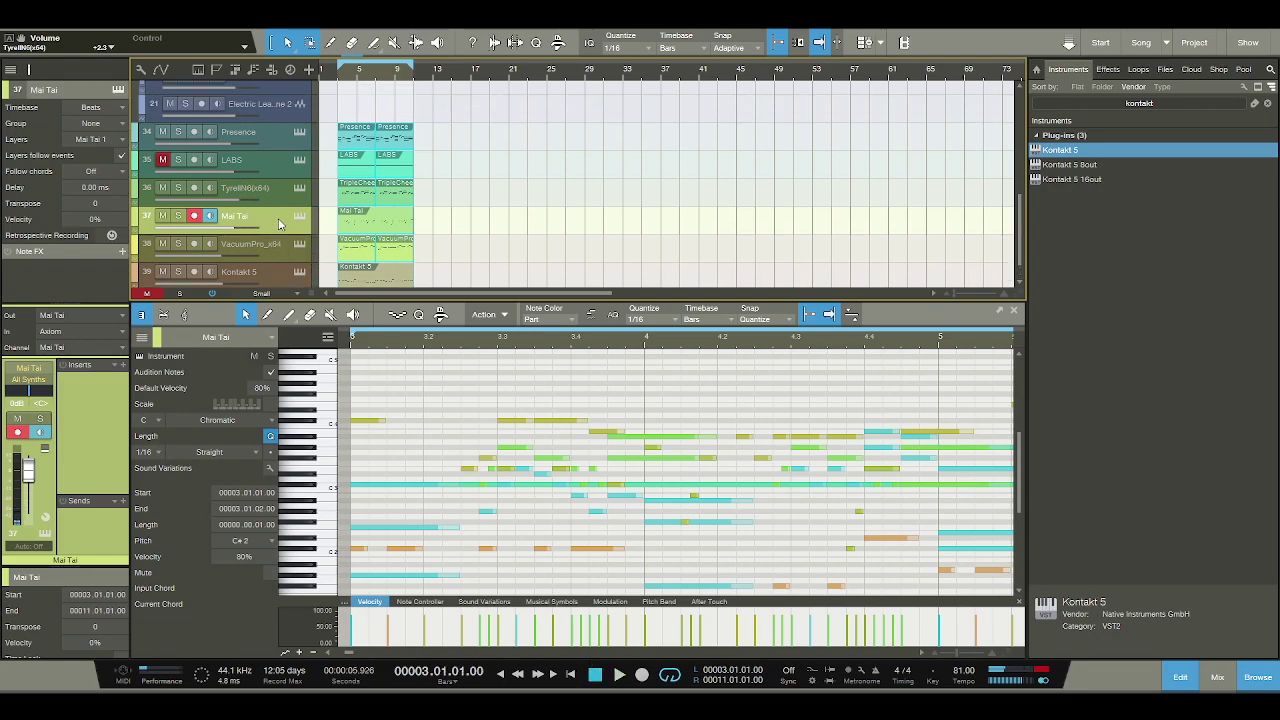
pyautogui.scroll(-1, 278, 218)
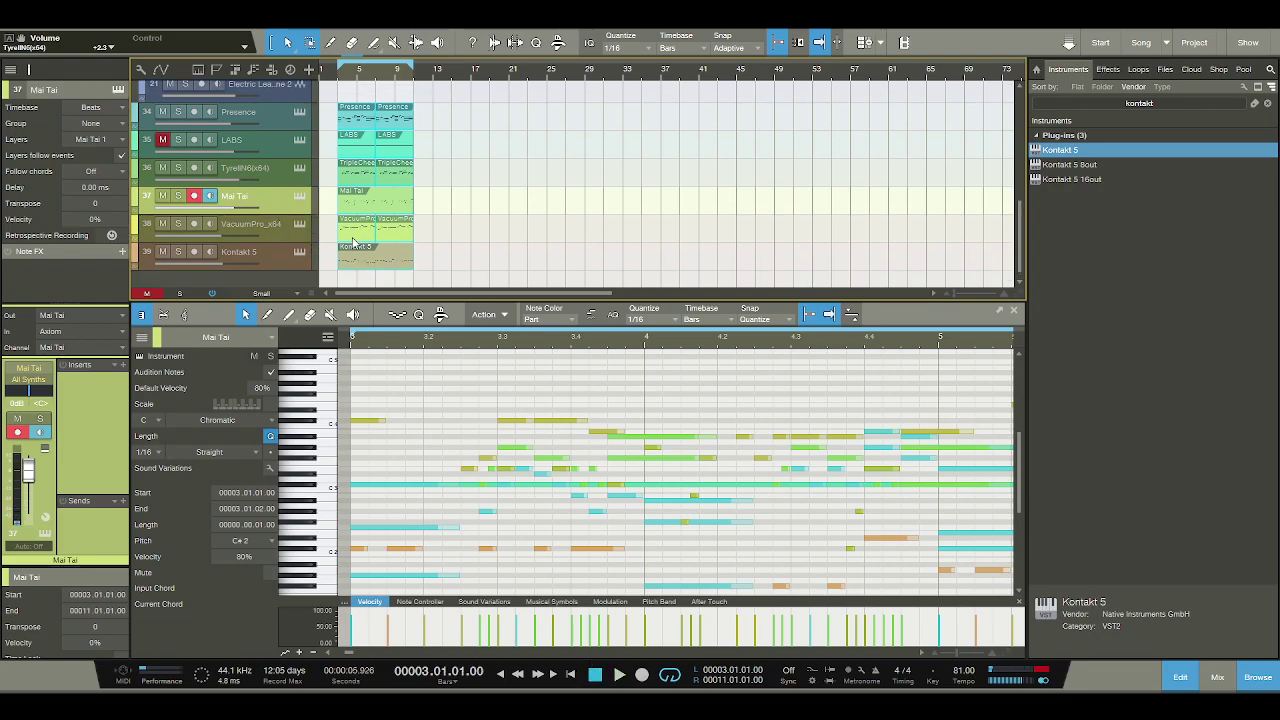
pyautogui.doubleClick(1091, 105)
pyautogui.press('BackSpace')
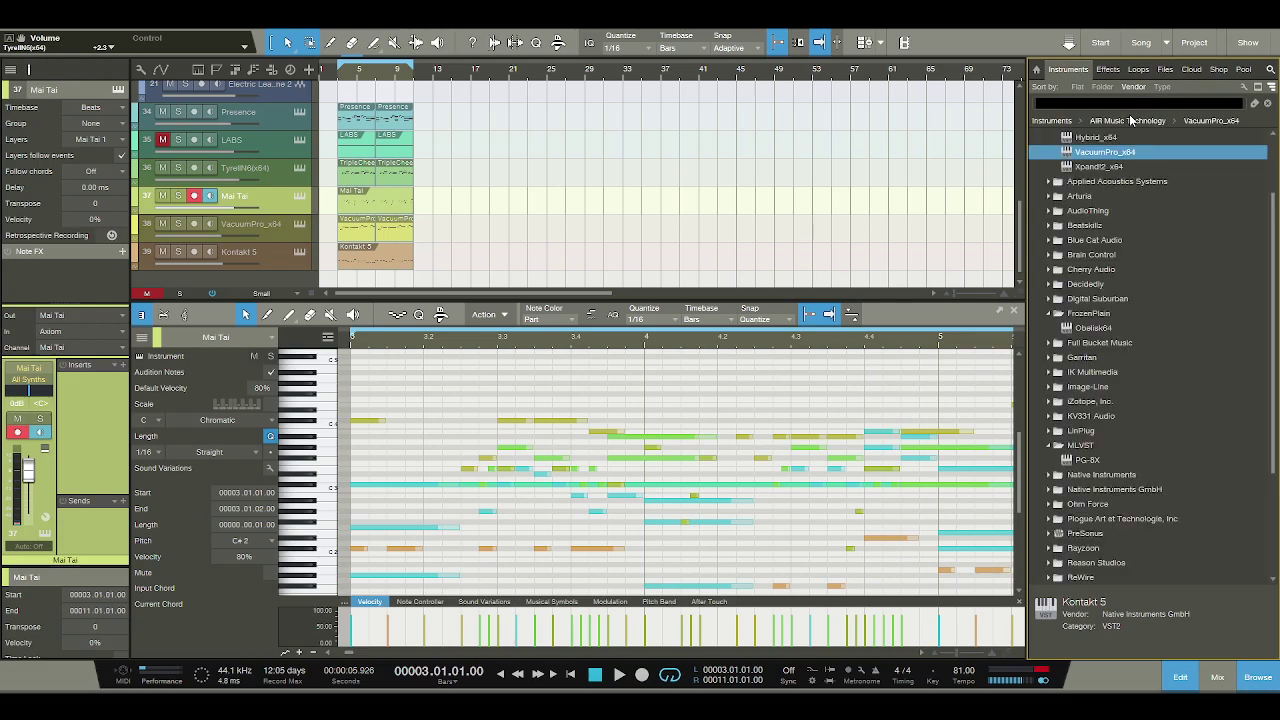
pyautogui.scroll(-3, 1125, 252)
pyautogui.scroll(-1, 1118, 266)
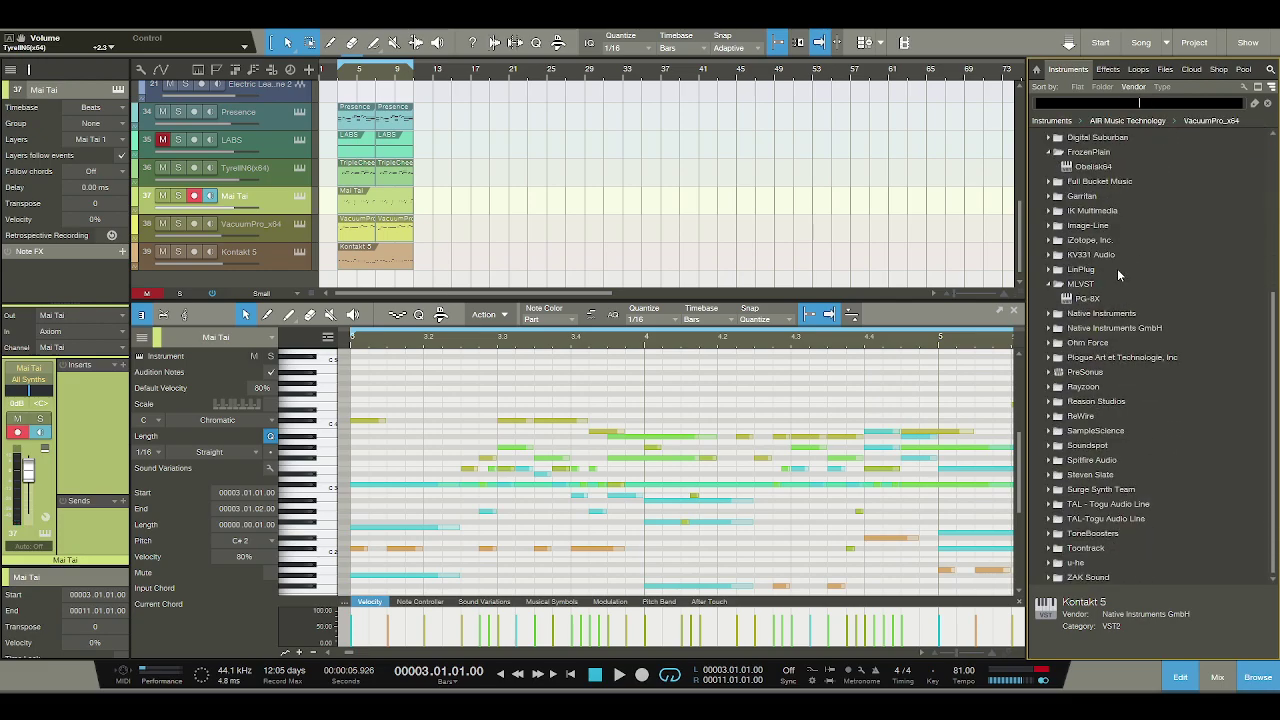
pyautogui.click(1050, 432)
pyautogui.click(1050, 432)
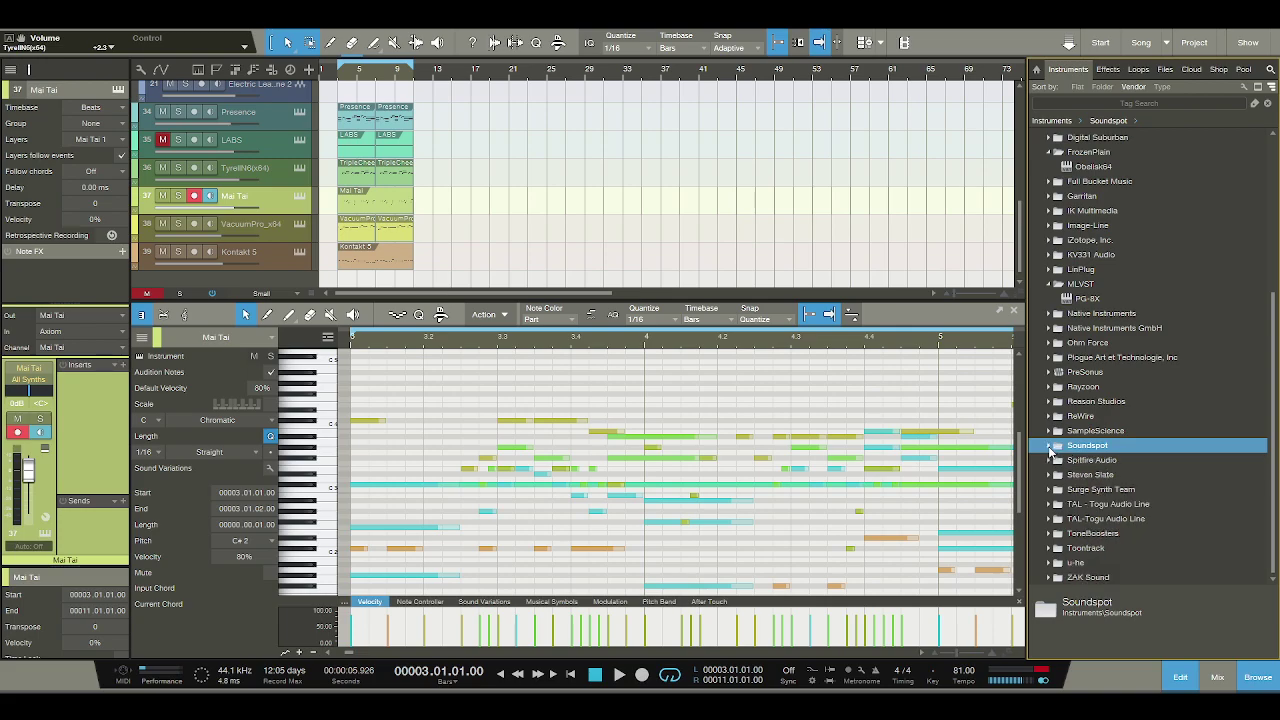
pyautogui.click(1050, 460)
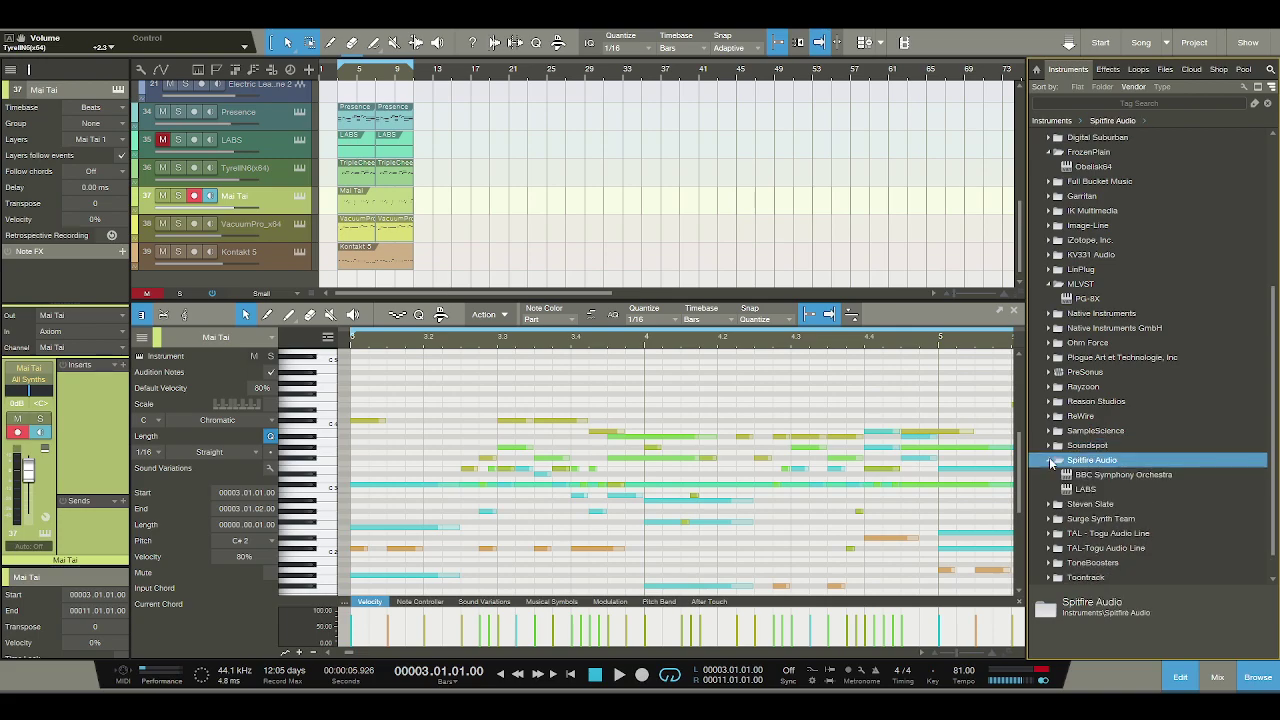
pyautogui.scroll(-1, 1052, 465)
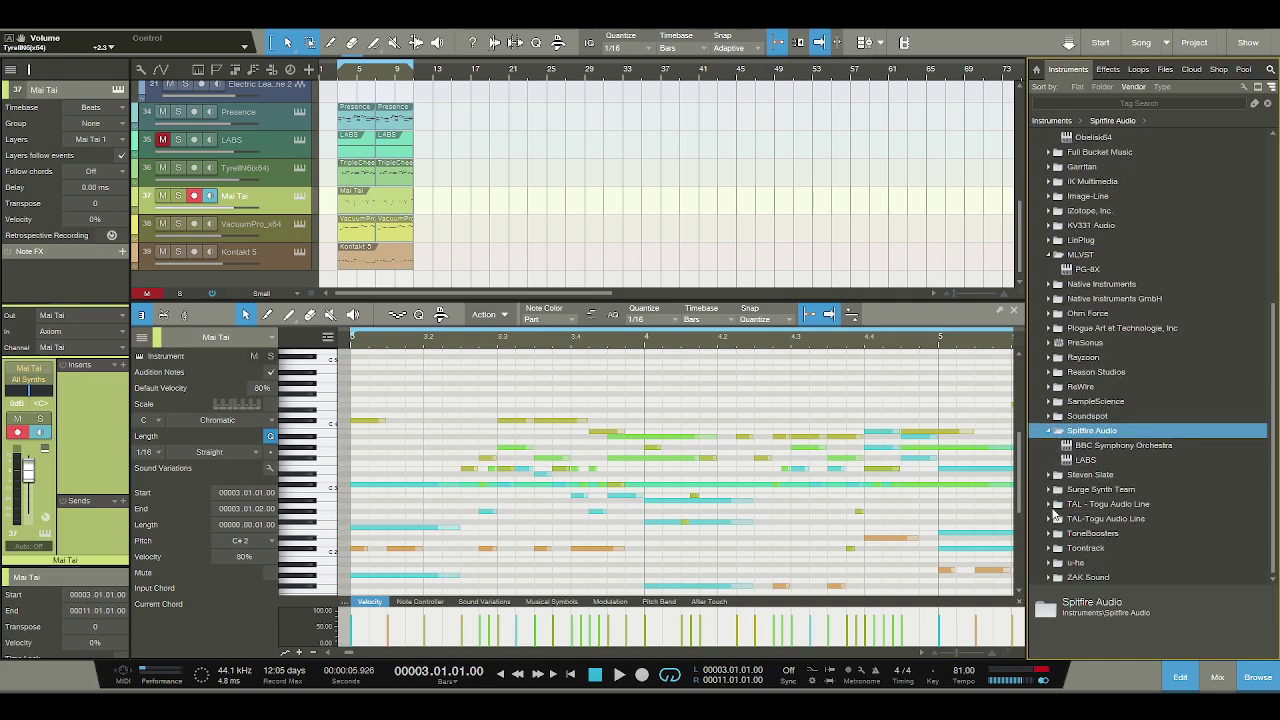
pyautogui.click(1058, 504)
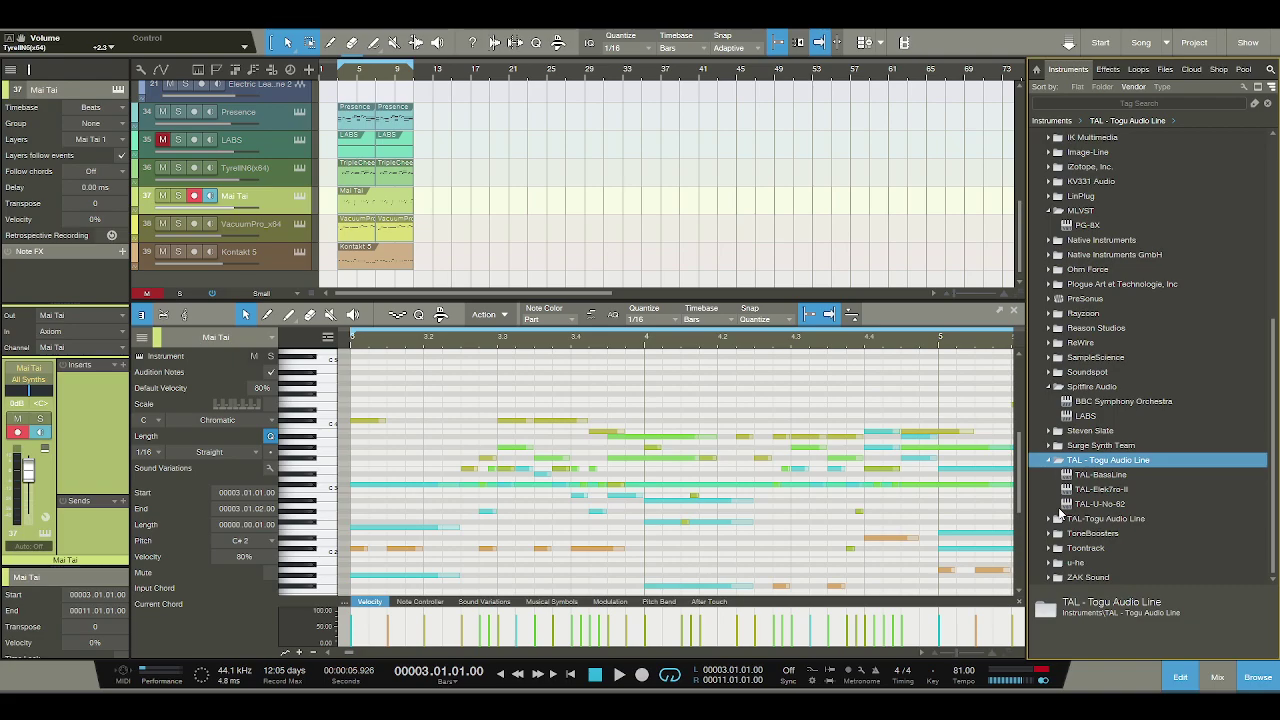
pyautogui.click(1051, 519)
pyautogui.click(1051, 519)
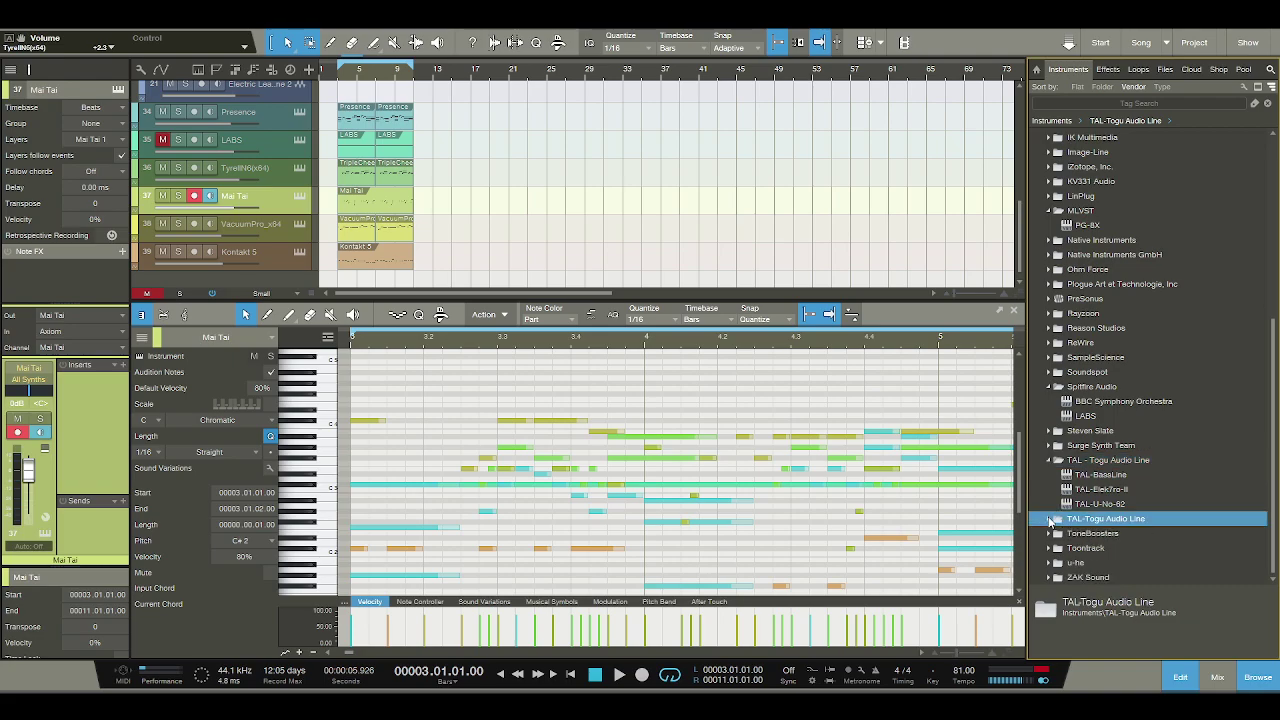
# Look through the whole instrument vendor list for a suitable sound for the next layer.
pyautogui.scroll(4, 1066, 514)
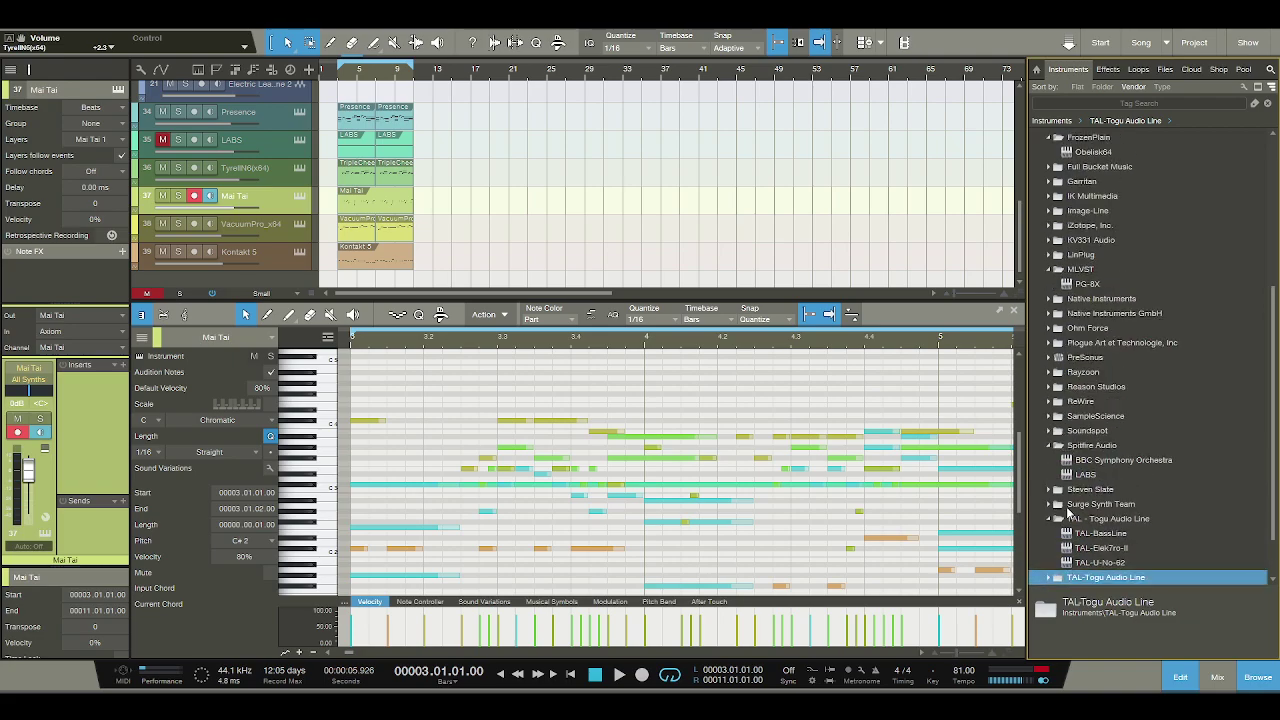
pyautogui.scroll(6, 1068, 512)
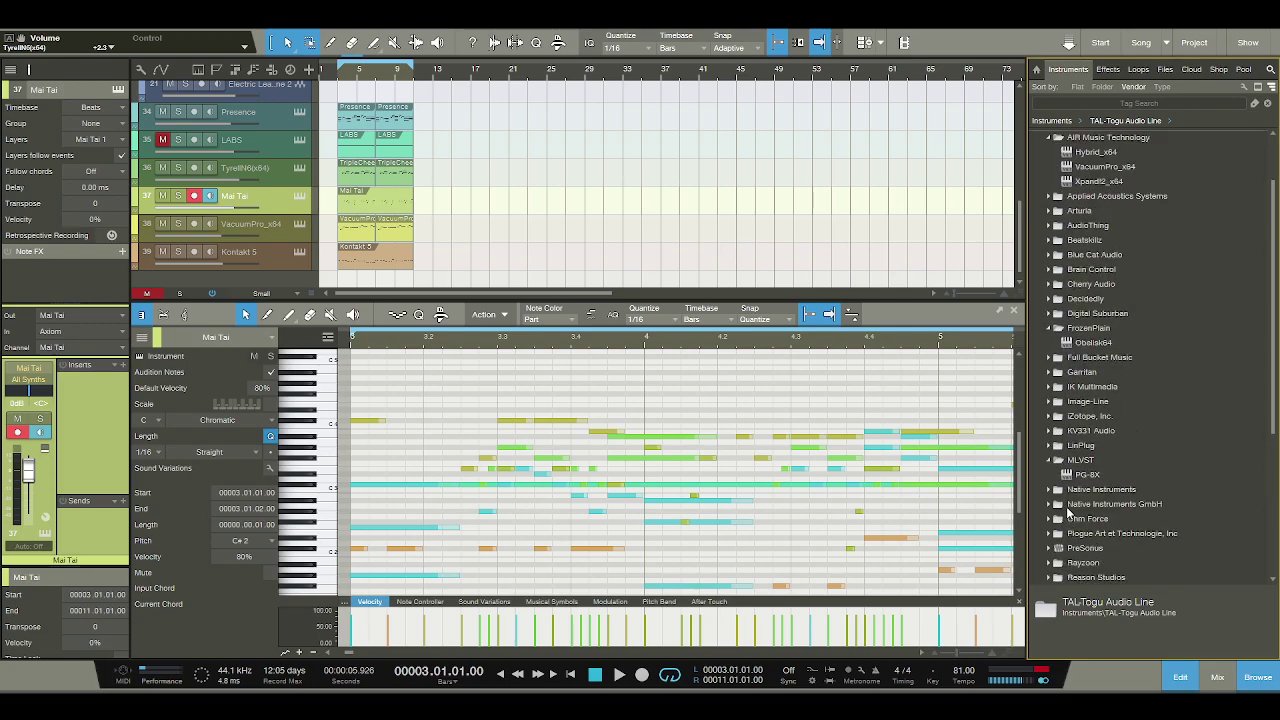
pyautogui.scroll(1, 1068, 512)
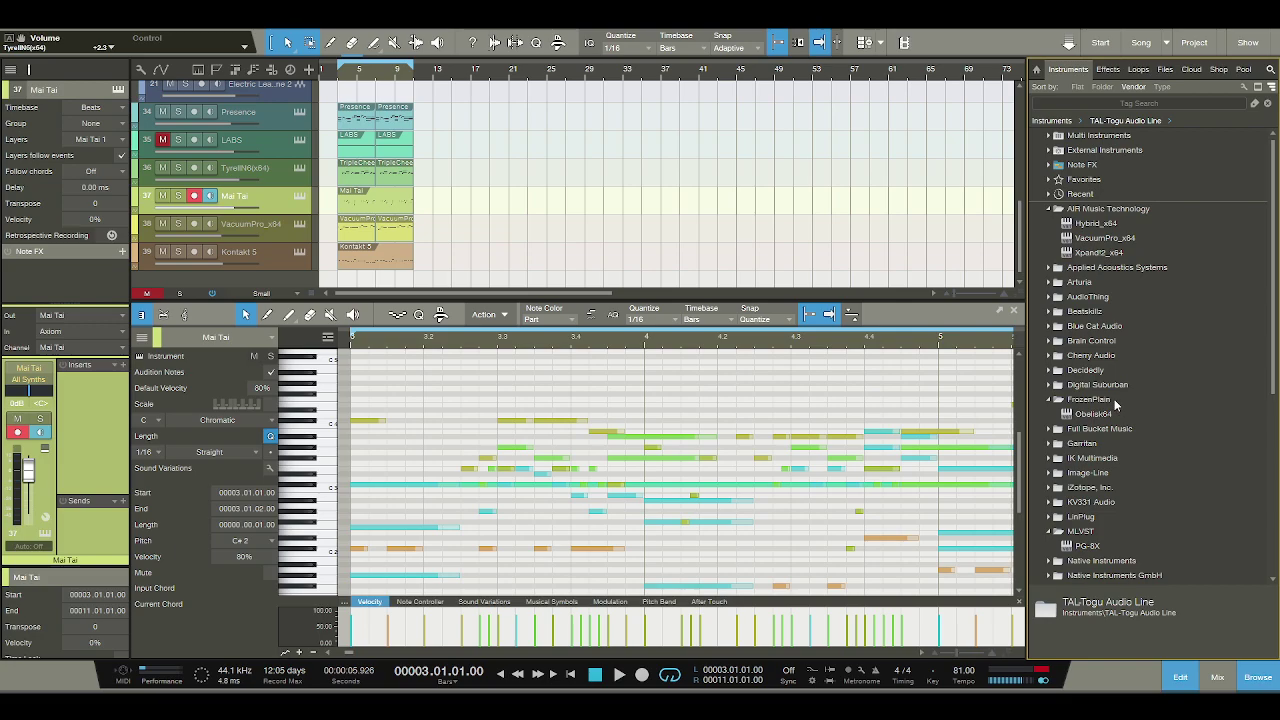
pyautogui.scroll(-3, 1114, 399)
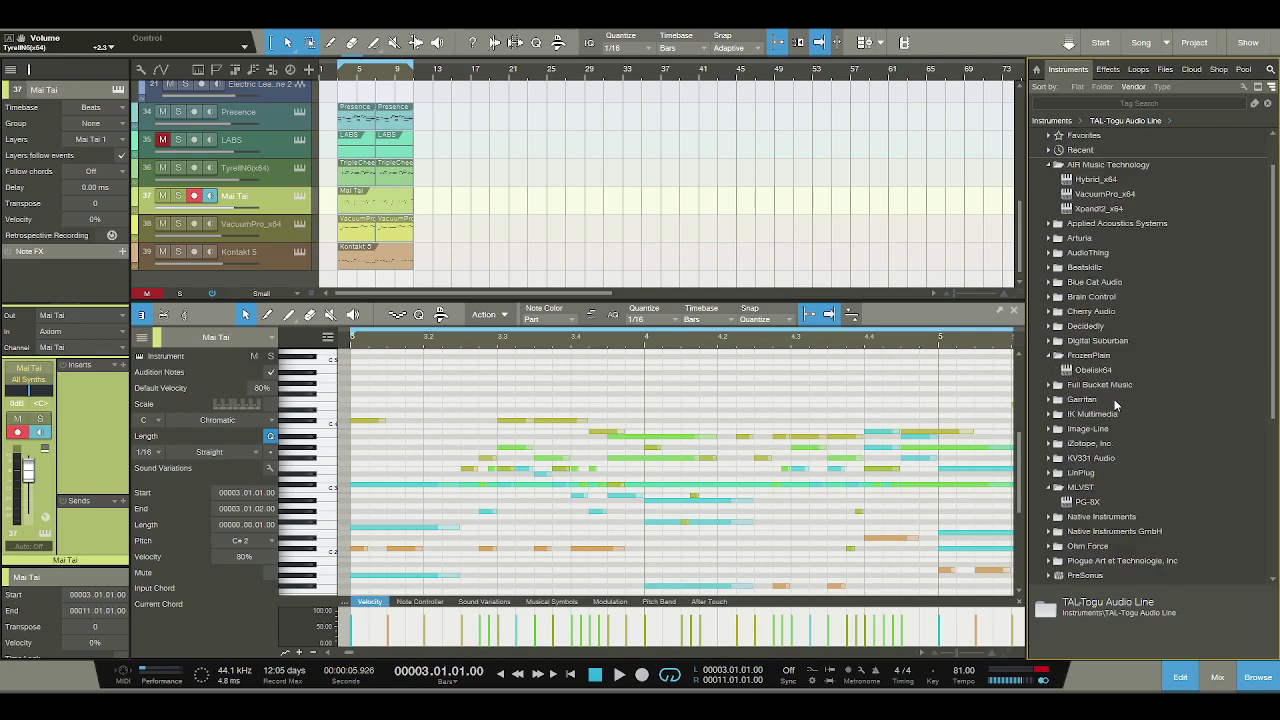
pyautogui.scroll(-2, 1114, 399)
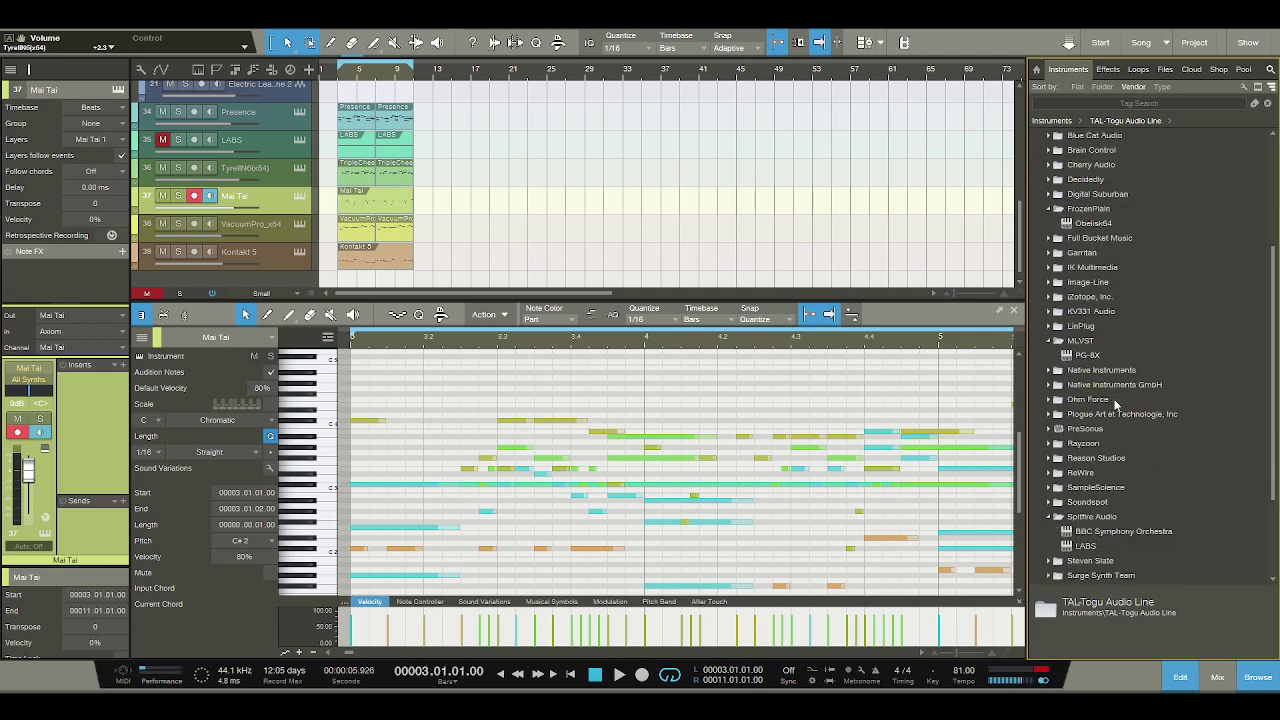
pyautogui.scroll(-3, 1116, 404)
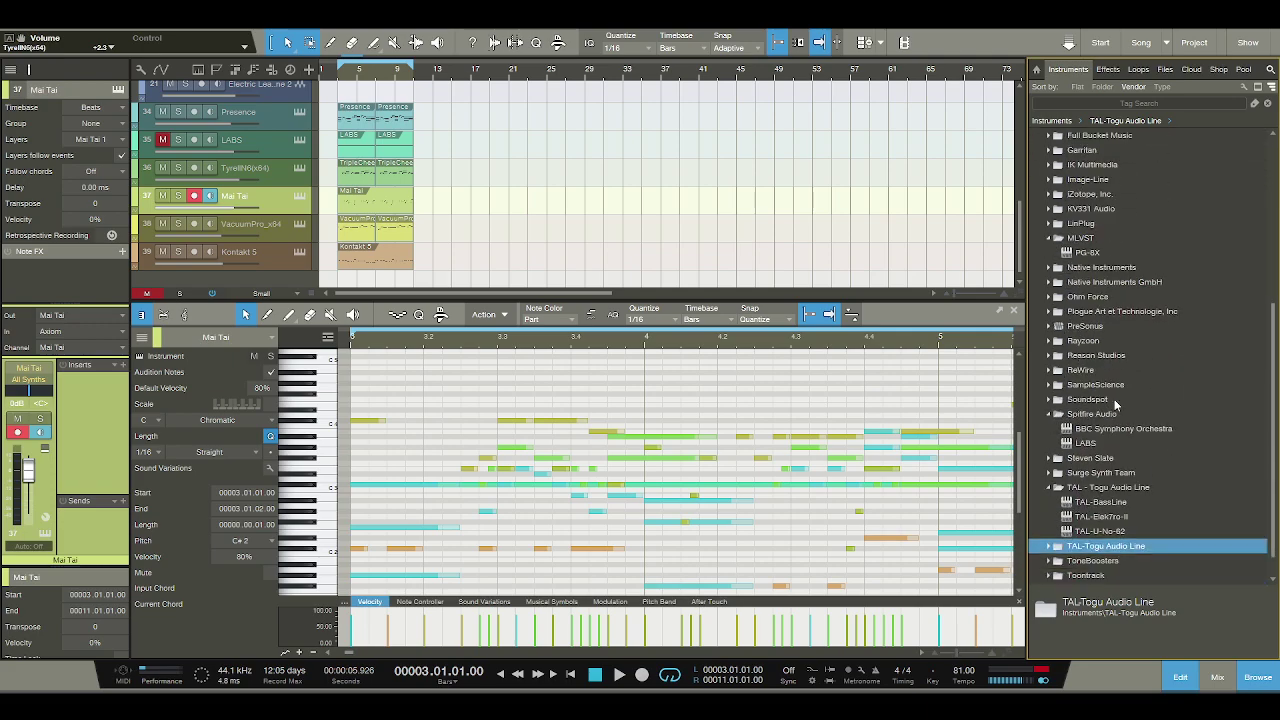
pyautogui.scroll(-1, 1116, 404)
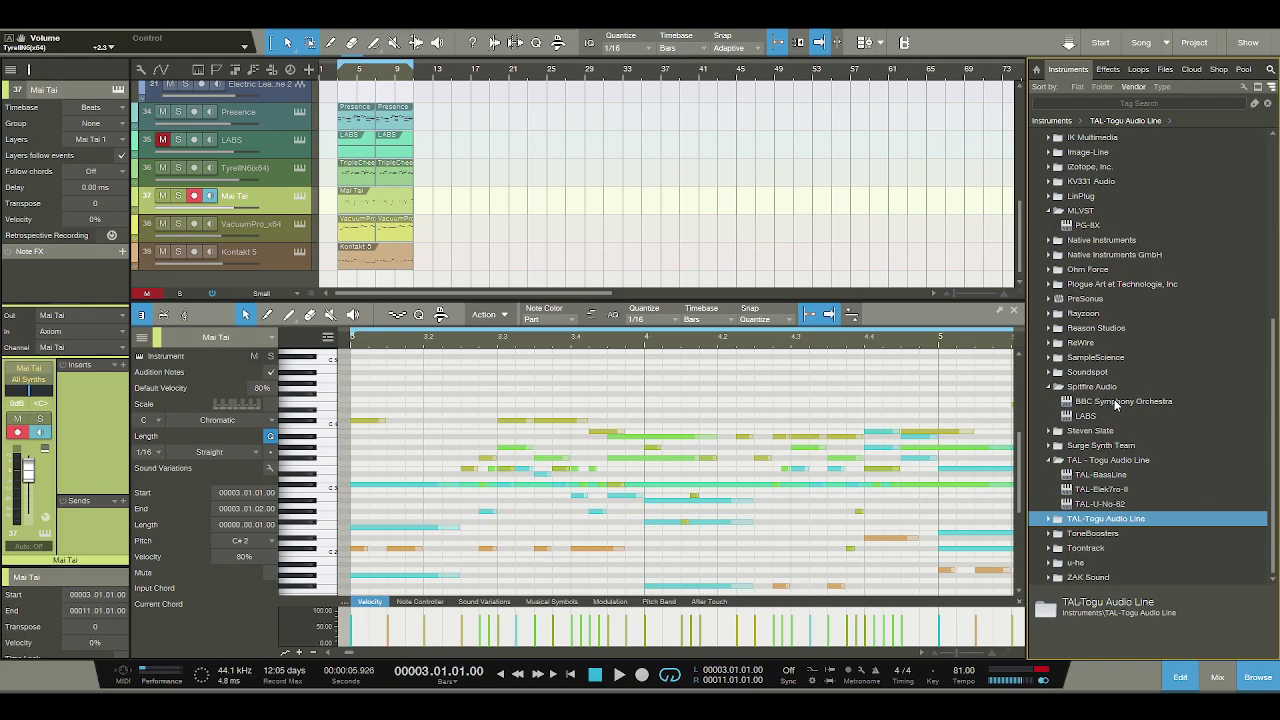
pyautogui.scroll(6, 1116, 404)
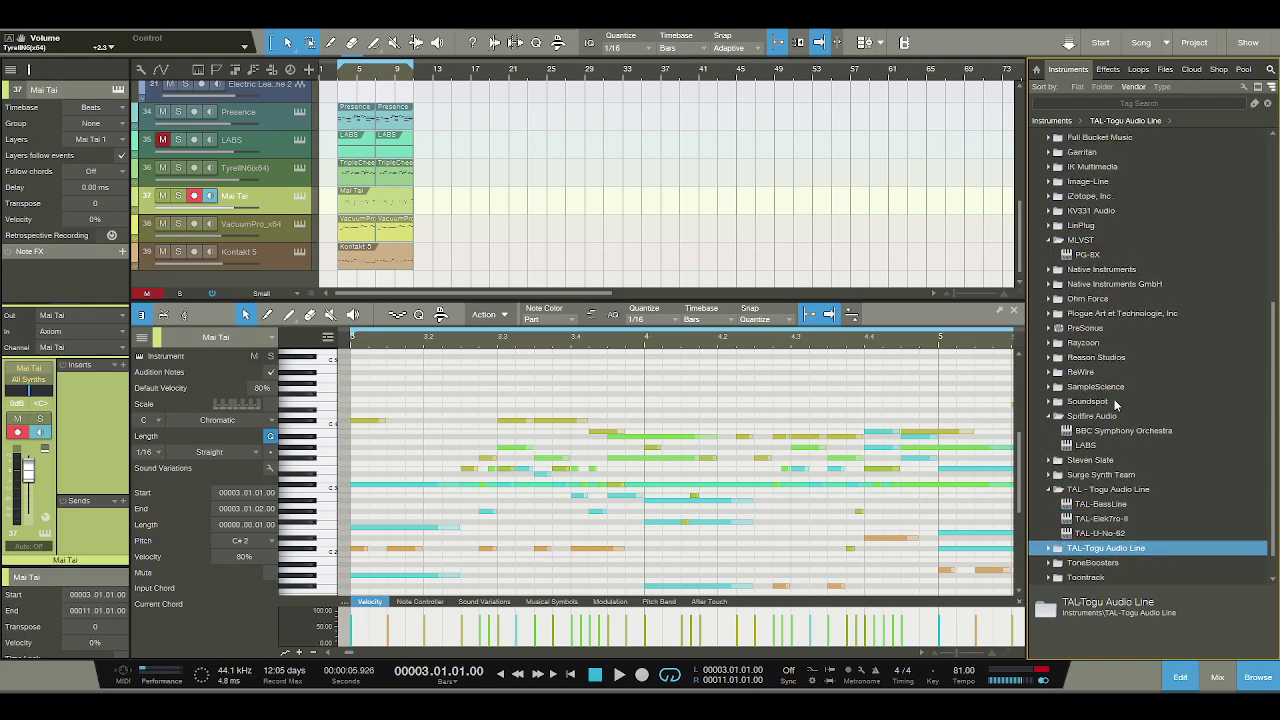
pyautogui.scroll(2, 1114, 399)
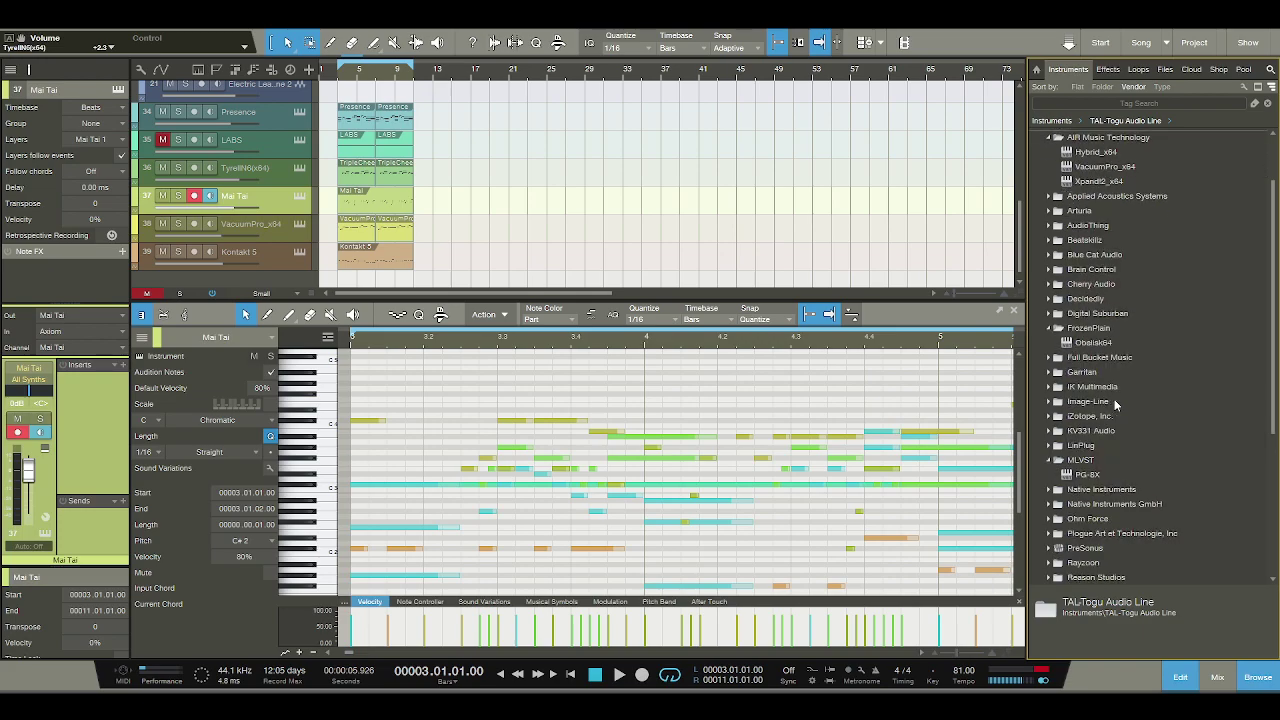
pyautogui.scroll(-5, 1114, 399)
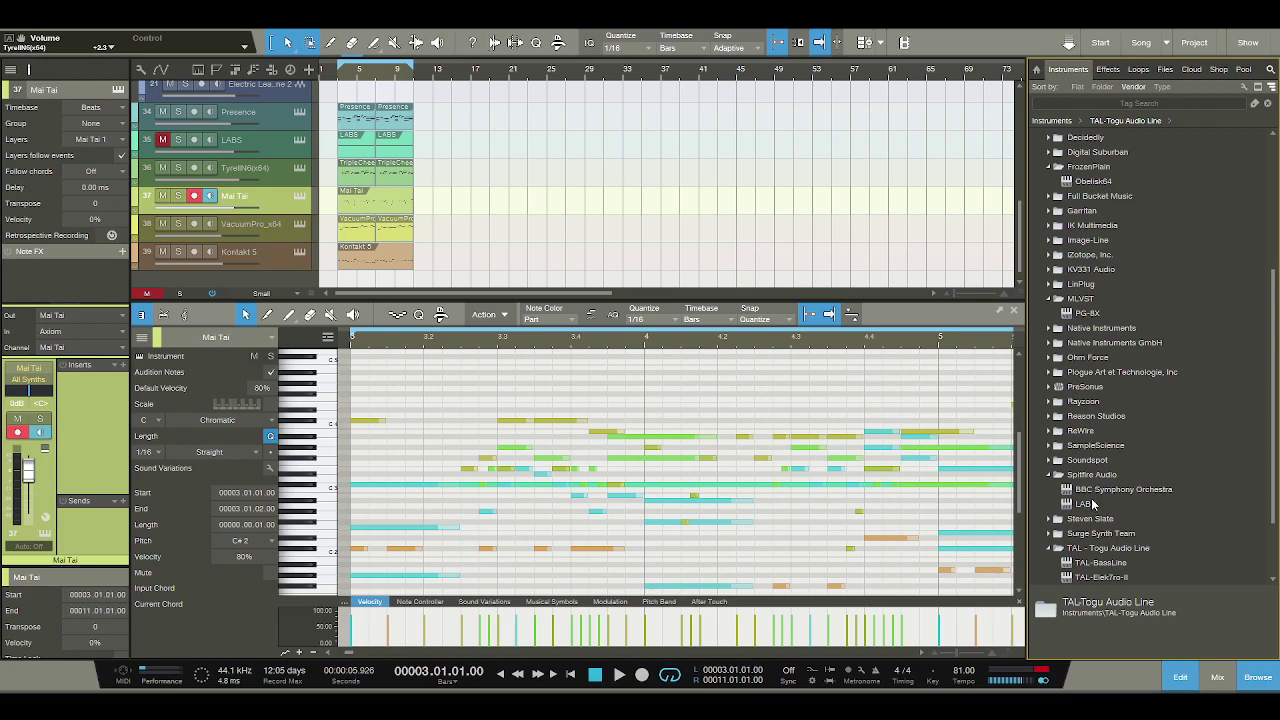
pyautogui.scroll(4, 1095, 500)
pyautogui.scroll(1, 1098, 491)
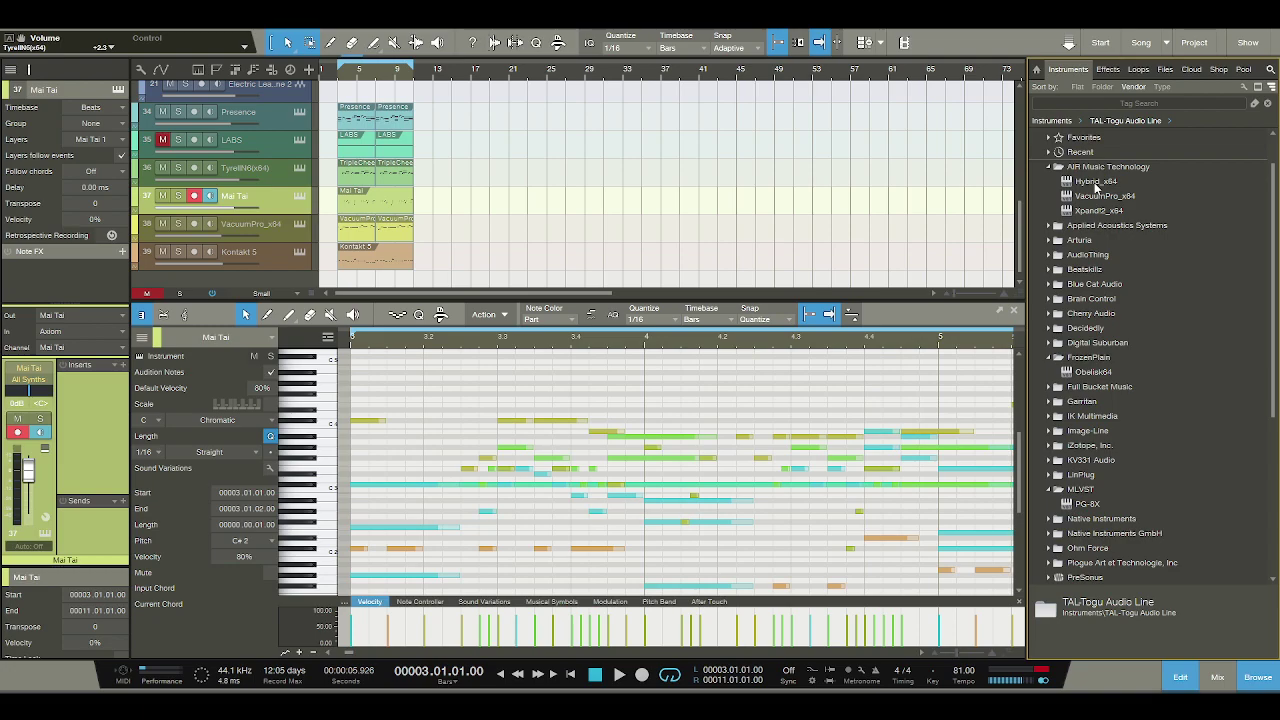
pyautogui.scroll(-7, 1097, 193)
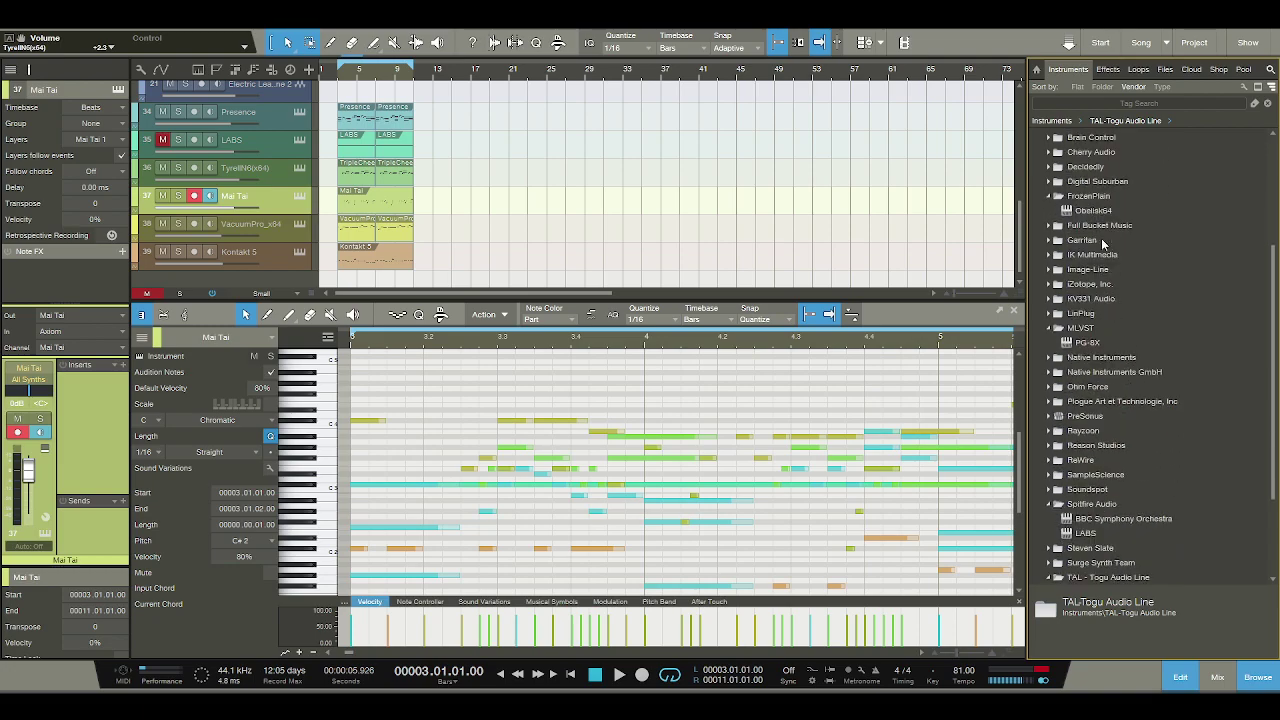
pyautogui.scroll(-2, 1103, 250)
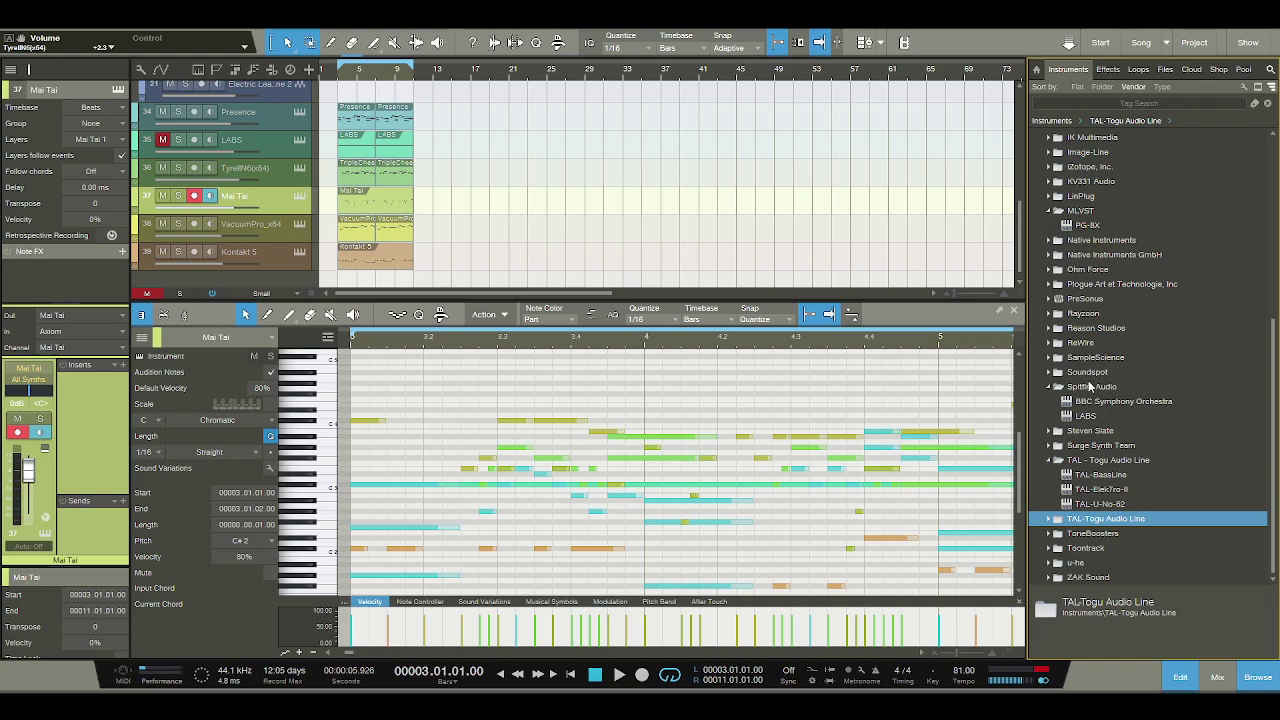
# Add the PreSonus Presence instrument as a new track below Kontakt 5 and load its Choir Hah Perc preset.
pyautogui.click(1052, 299)
pyautogui.click(1056, 328)
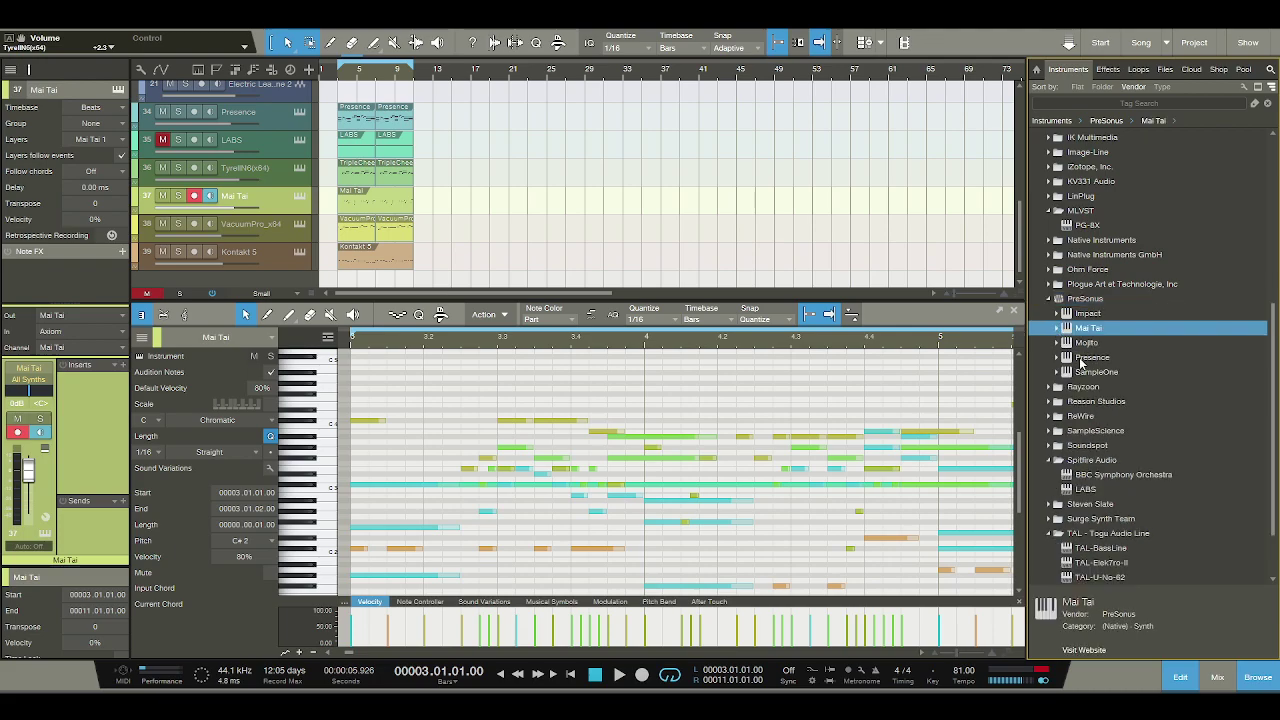
pyautogui.click(1090, 357)
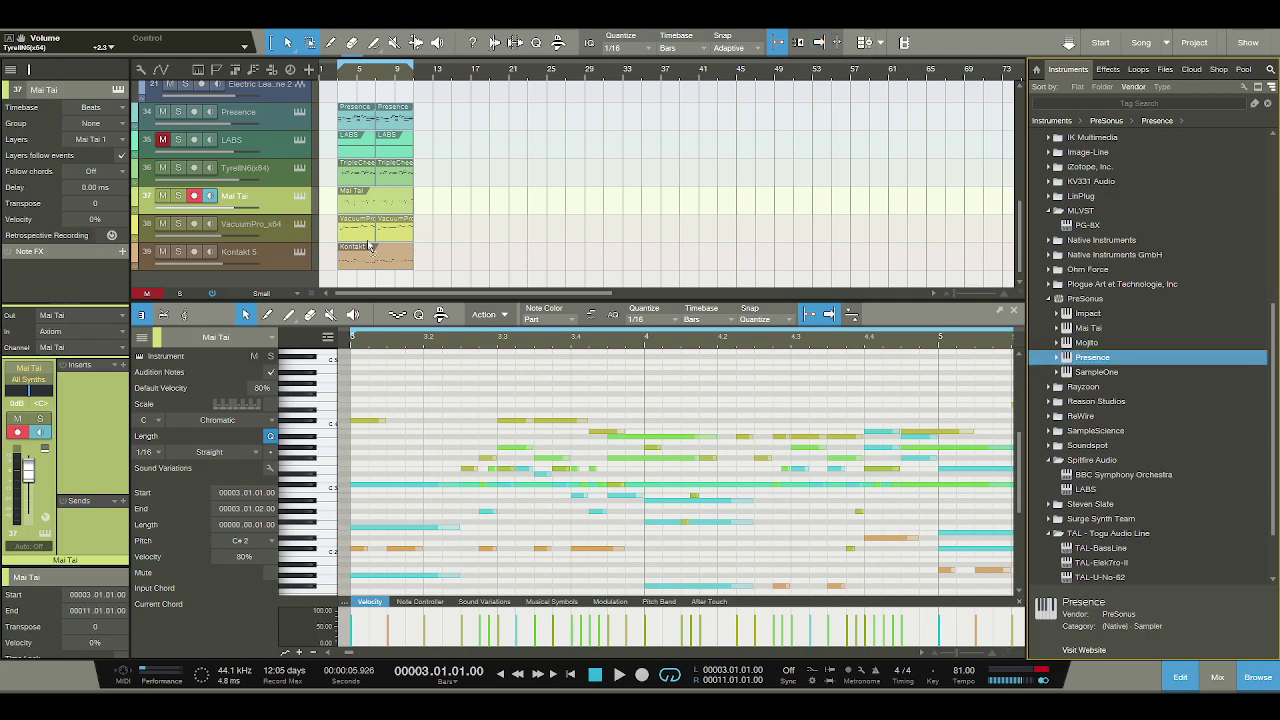
pyautogui.moveTo(265, 280); pyautogui.dragTo(265, 282)
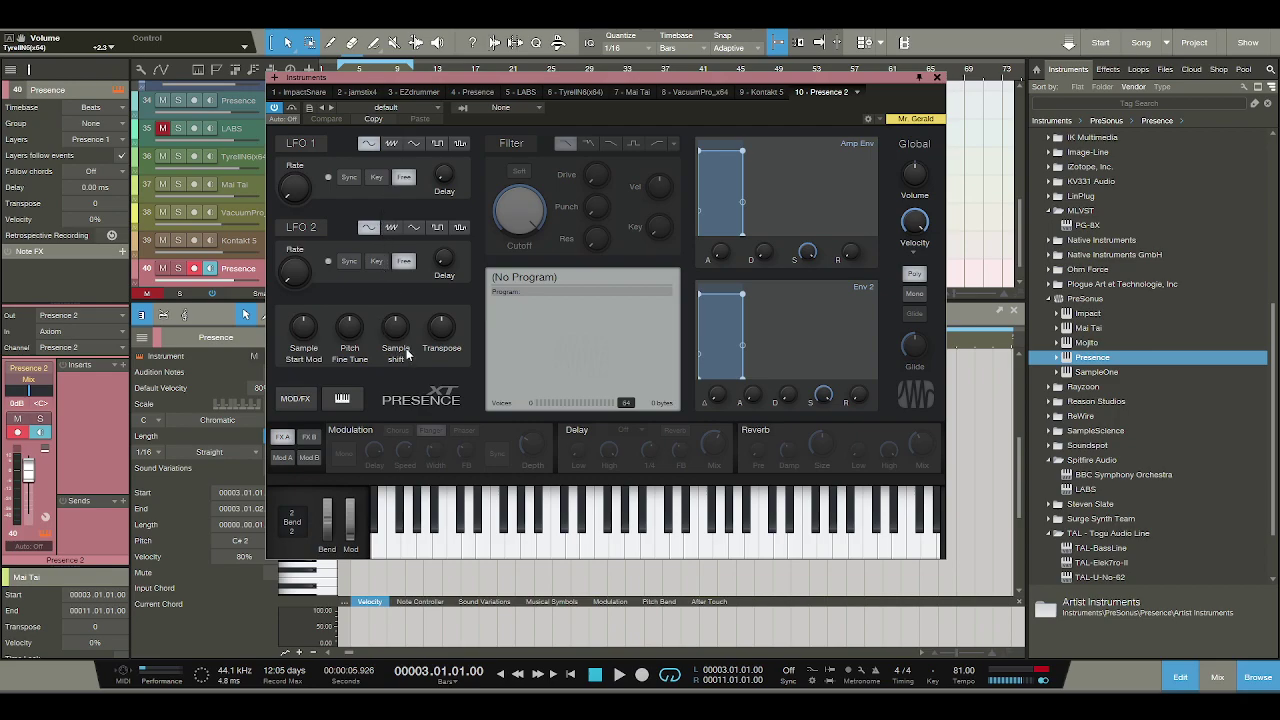
pyautogui.click(421, 430)
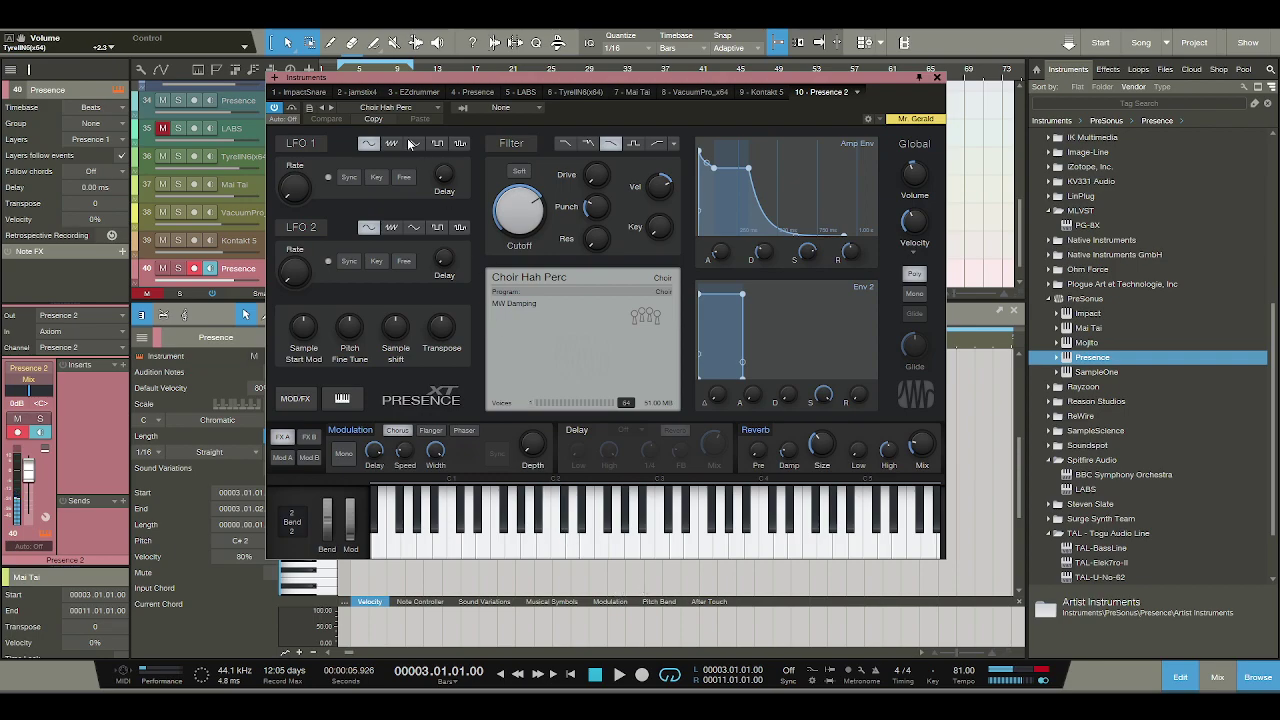
pyautogui.click(937, 78)
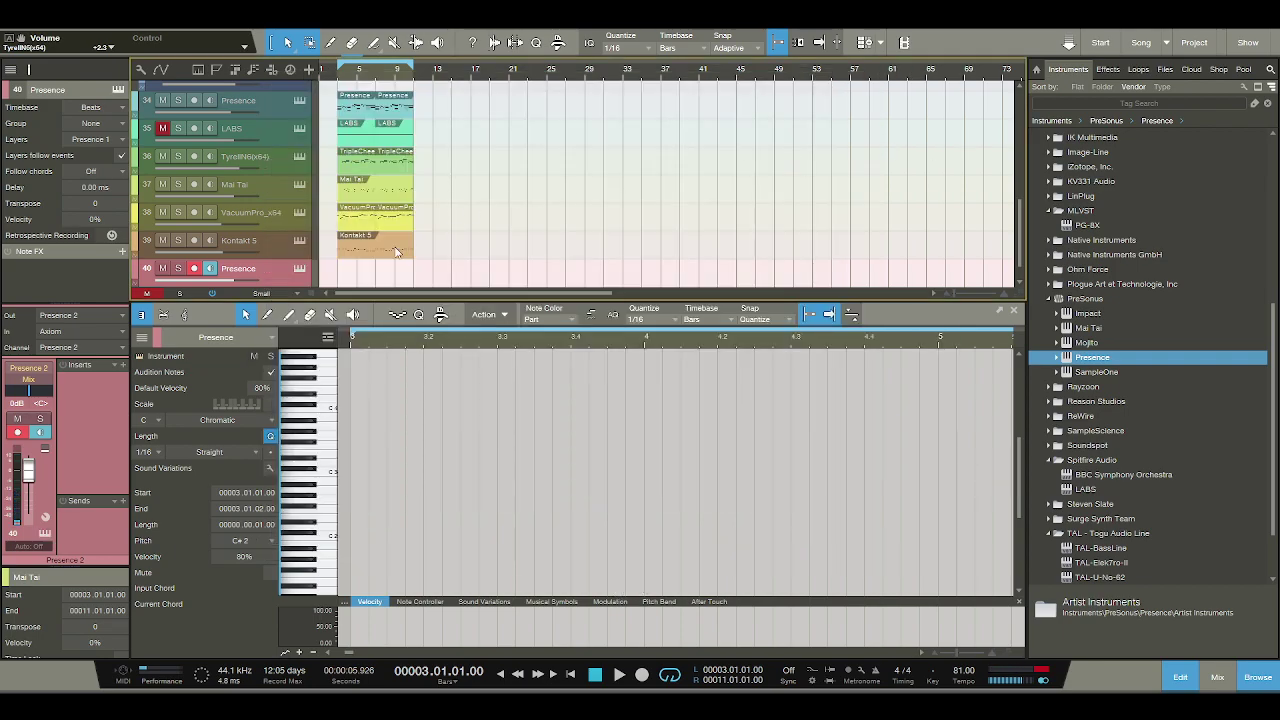
# Create an empty part over bars 3 to 11 on the new Presence track and mute instrument tracks 34 to 39.
pyautogui.doubleClick(348, 281)
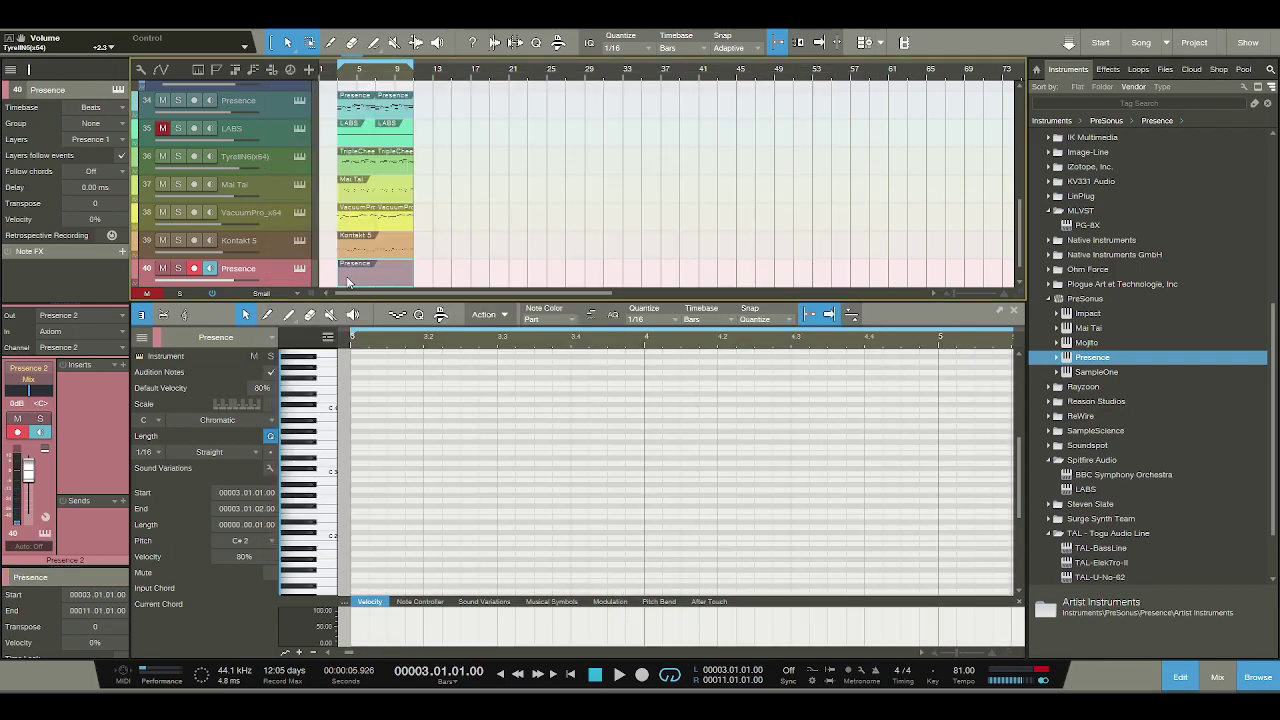
pyautogui.click(163, 156)
pyautogui.click(164, 212)
pyautogui.click(163, 240)
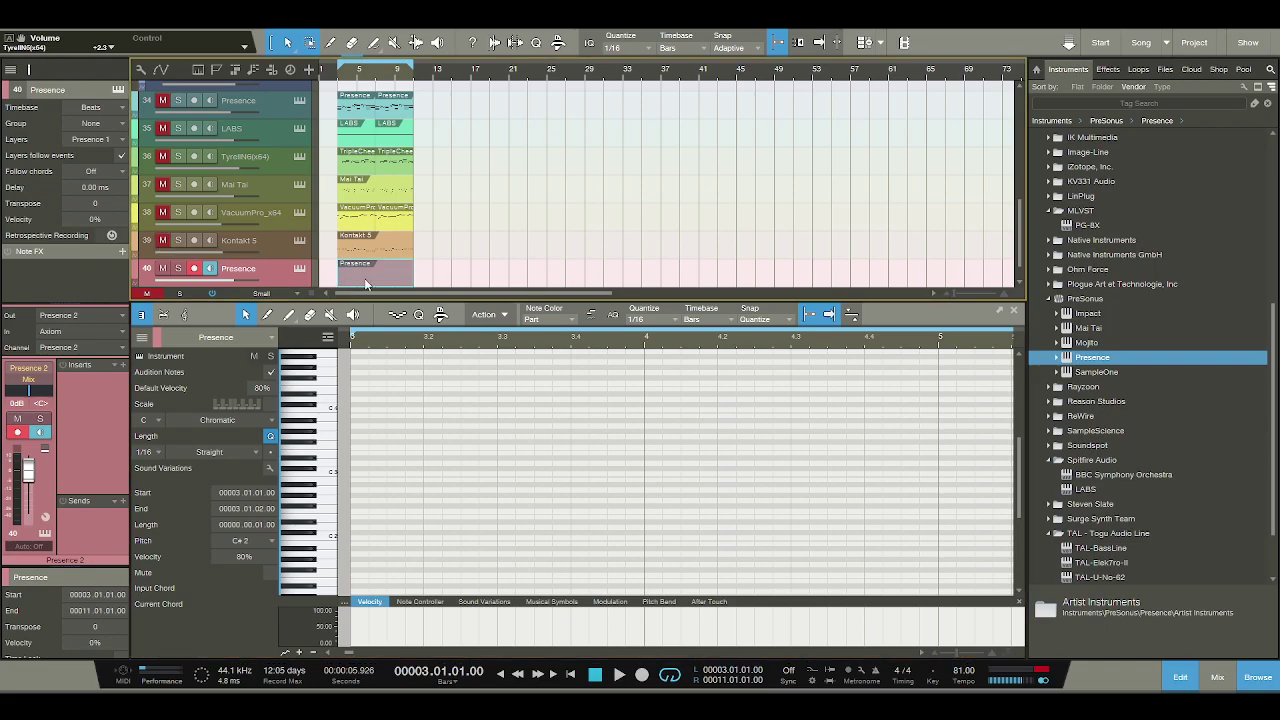
# Listen to the bars 3 to 11 loop with the other instrument tracks muted, and stop playback.
pyautogui.press('space')
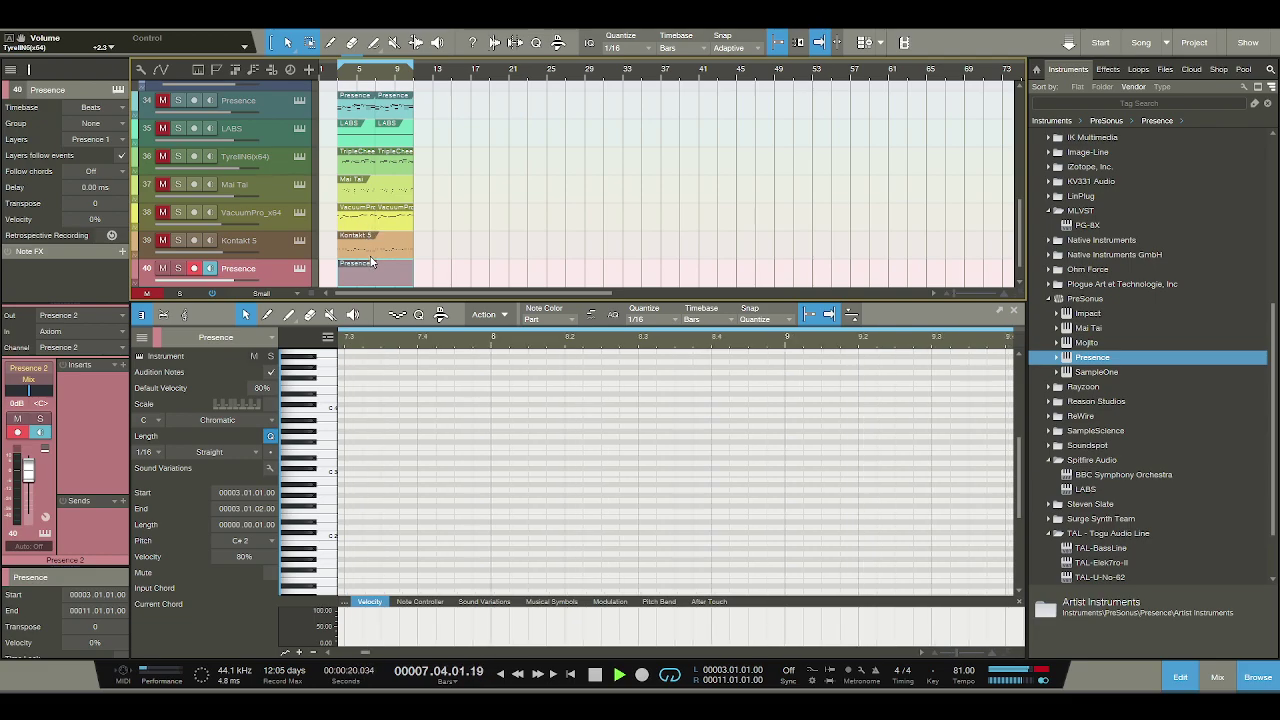
pyautogui.click(594, 675)
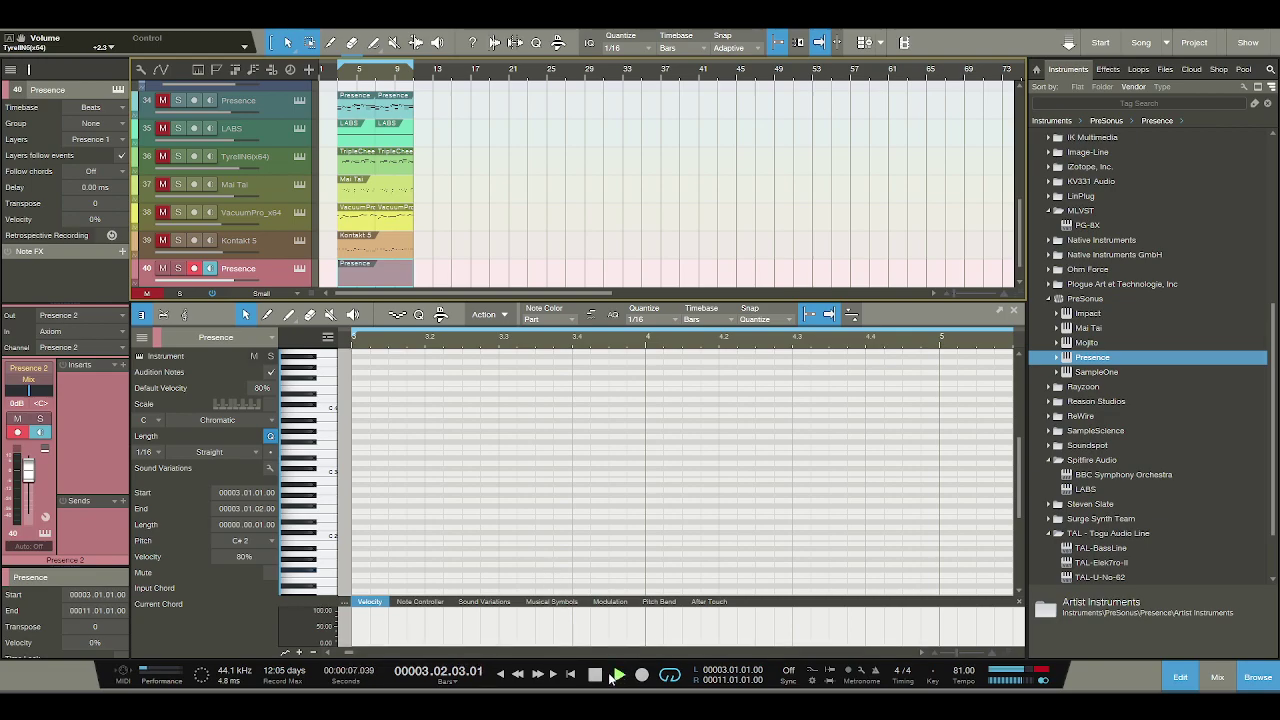
pyautogui.click(595, 676)
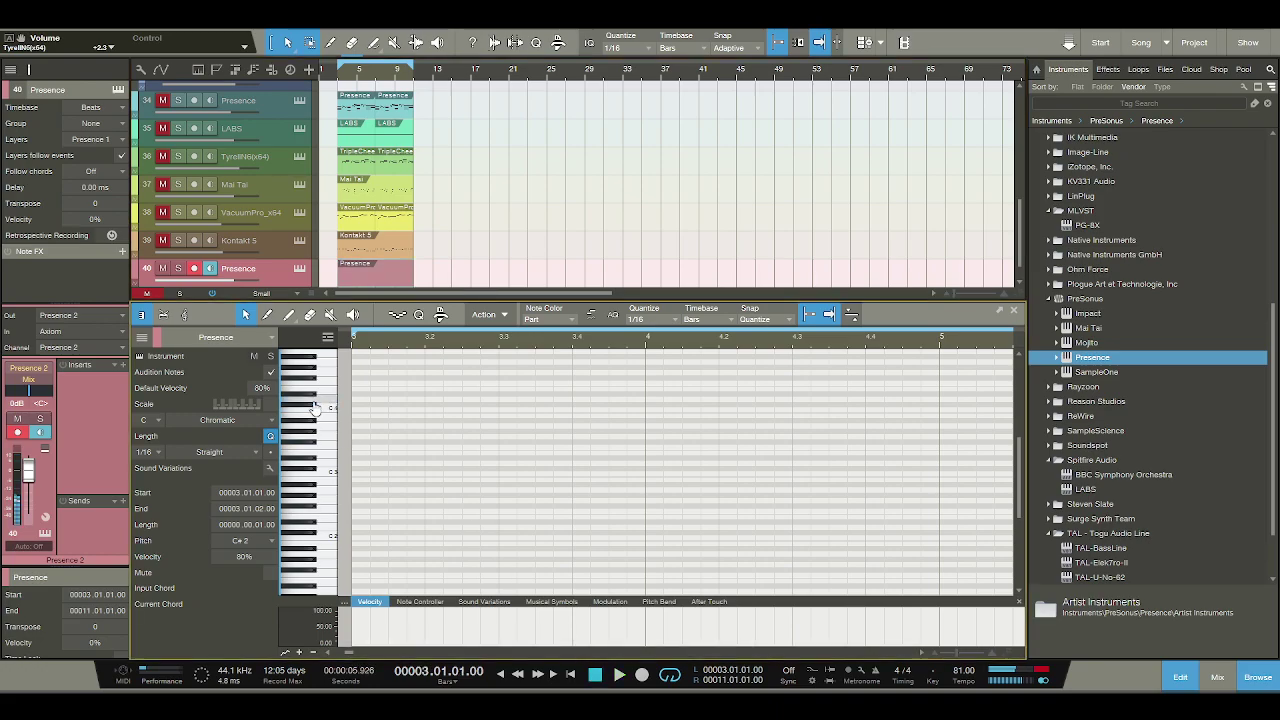
# Add two 1/16 C#4 notes at 3.1.1 and 3.1.3 in the new Presence part and audition them.
pyautogui.click(355, 406)
pyautogui.click(396, 405)
pyautogui.click(621, 676)
pyautogui.press('space')
pyautogui.hotkey('ctrl', 'a')
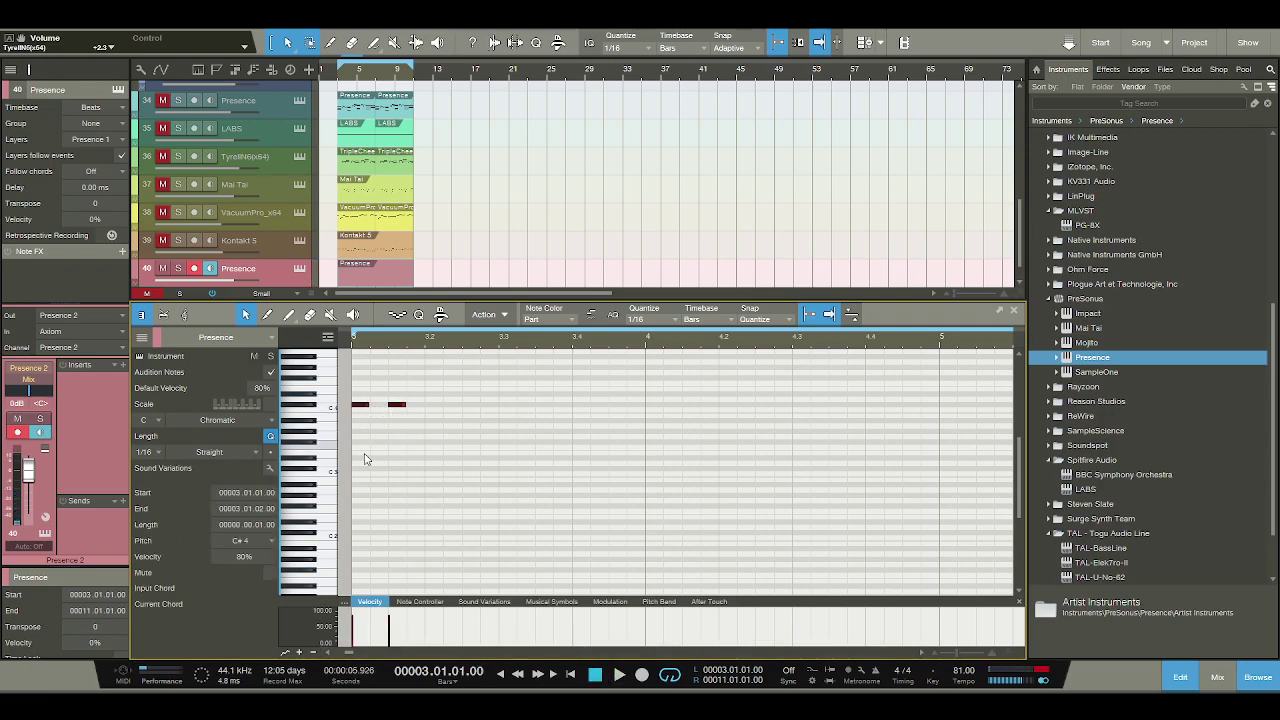
# Double the two notes an octave lower with 1/16 C#3 notes at 3.1.1 and 3.1.3, and play them back.
pyautogui.click(360, 468)
pyautogui.click(396, 468)
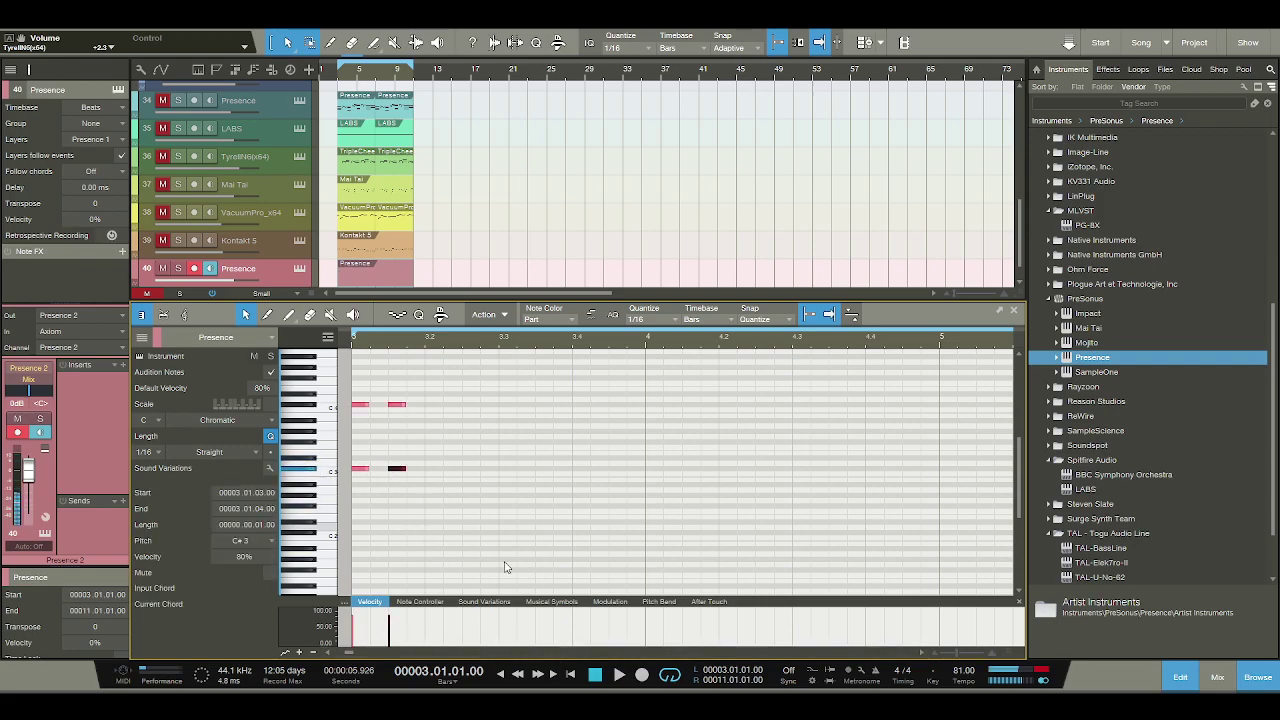
pyautogui.press('space')
pyautogui.click(596, 675)
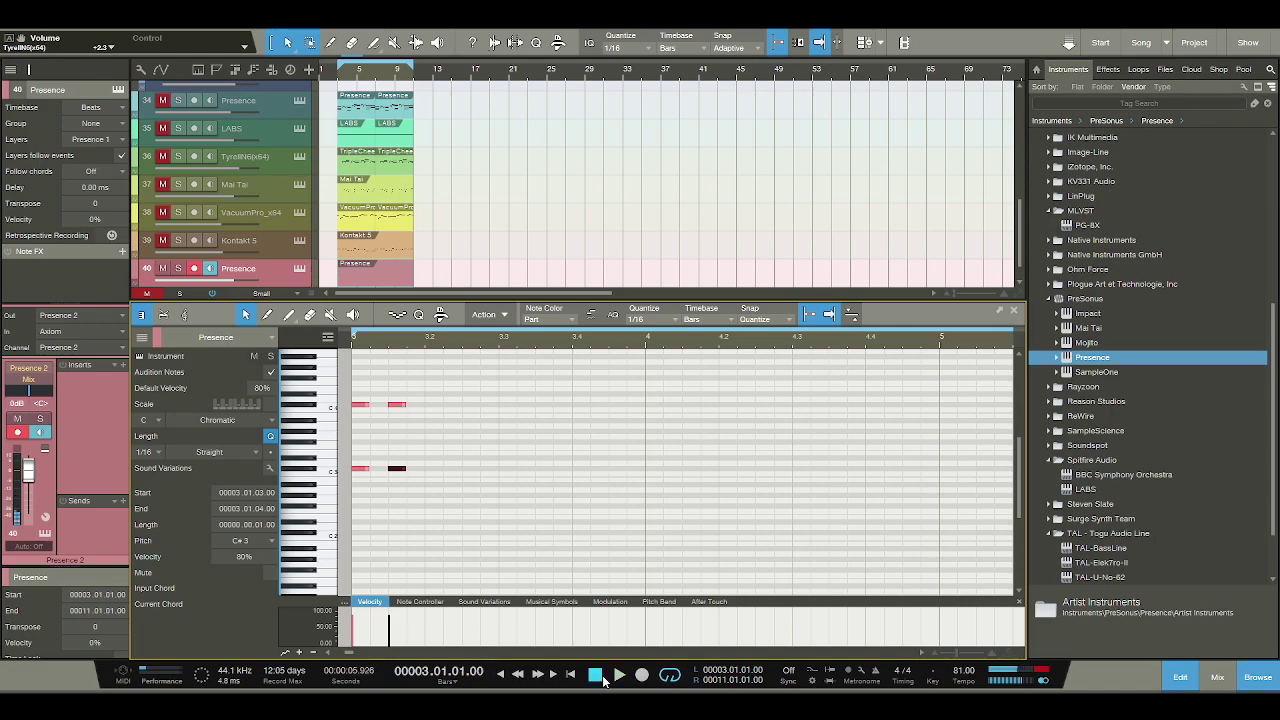
# Add 1/16 notes F#2 at 3.3.1 and D#4 at 3.3.2 in the Presence part, and play them back.
pyautogui.click(505, 495)
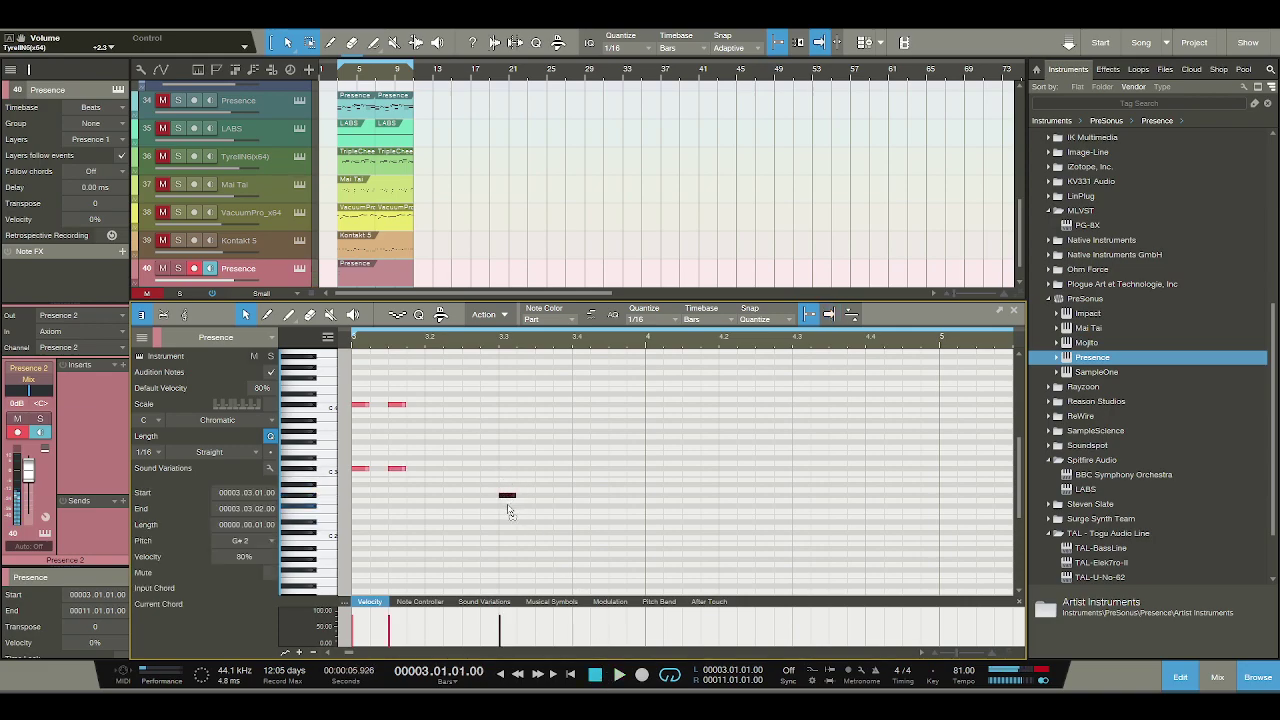
pyautogui.click(522, 402)
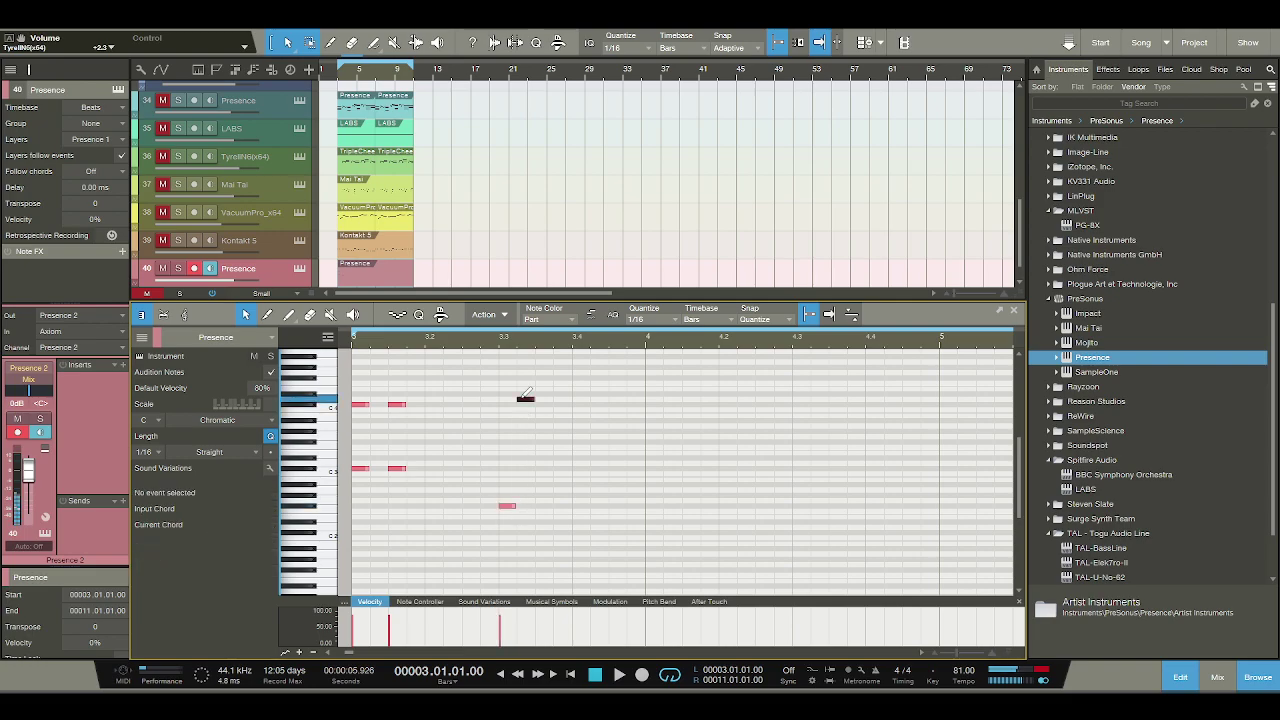
pyautogui.moveTo(524, 401); pyautogui.dragTo(524, 392)
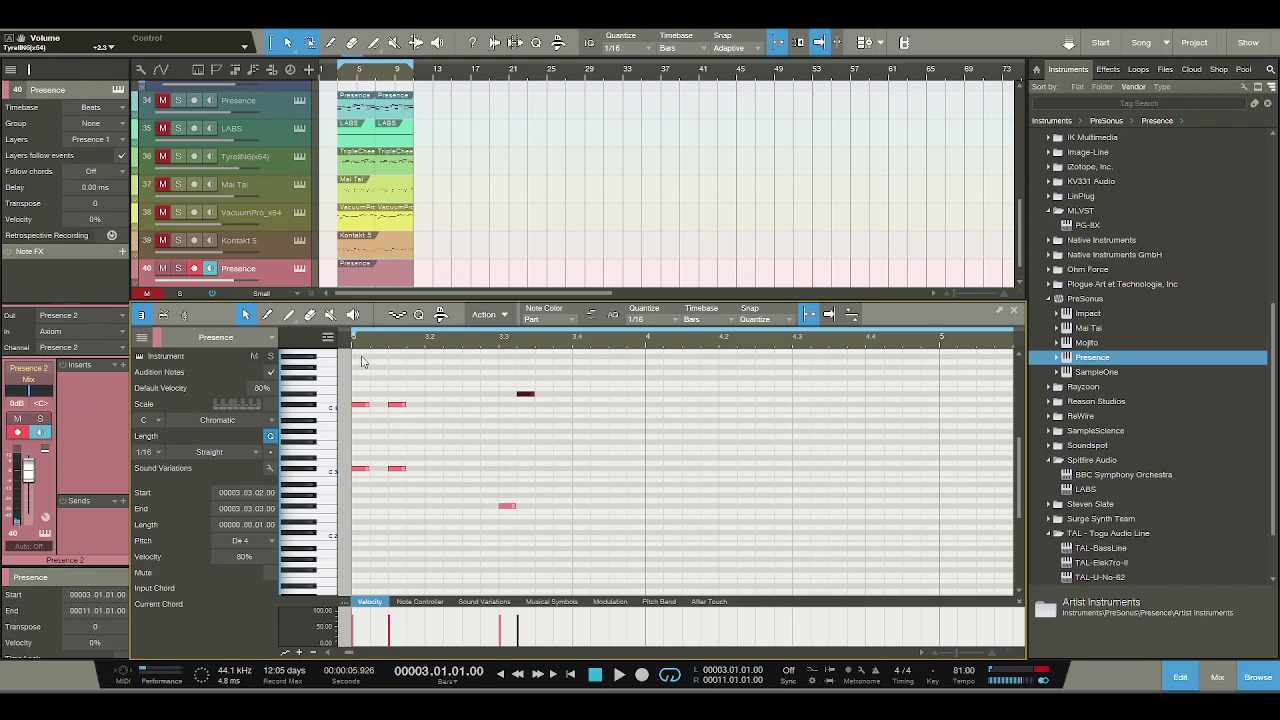
pyautogui.press('space')
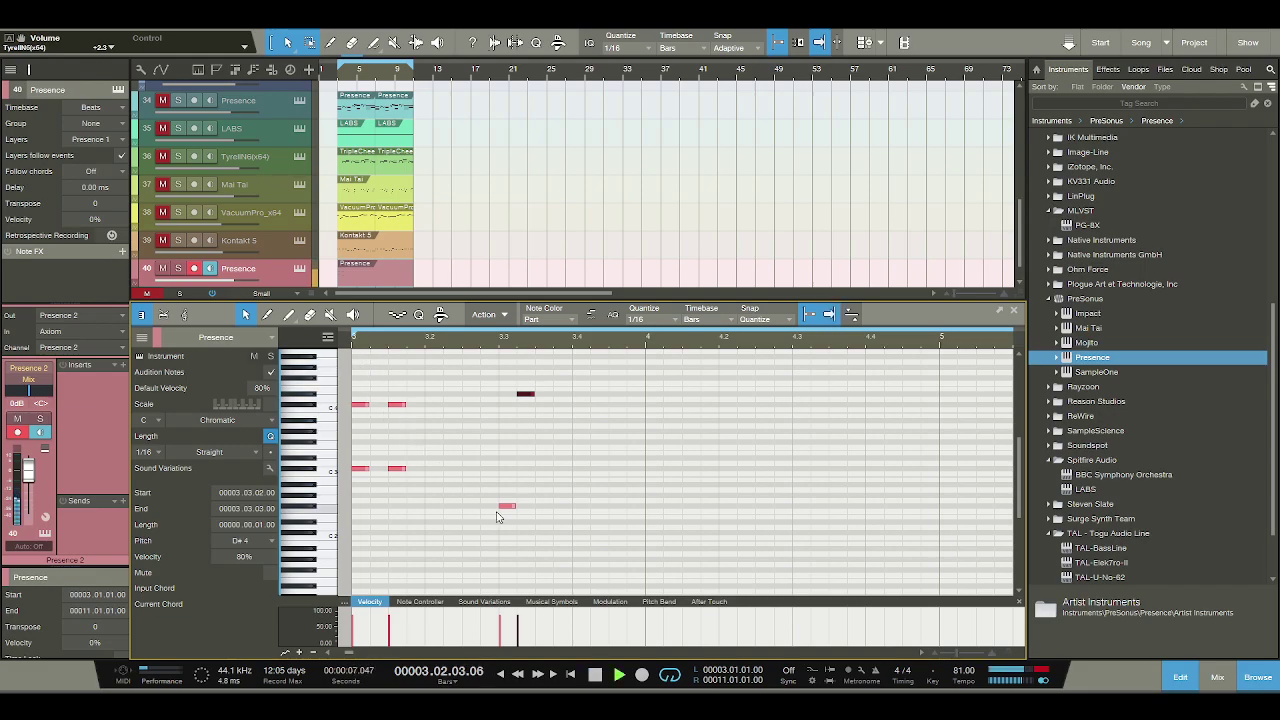
pyautogui.press('space')
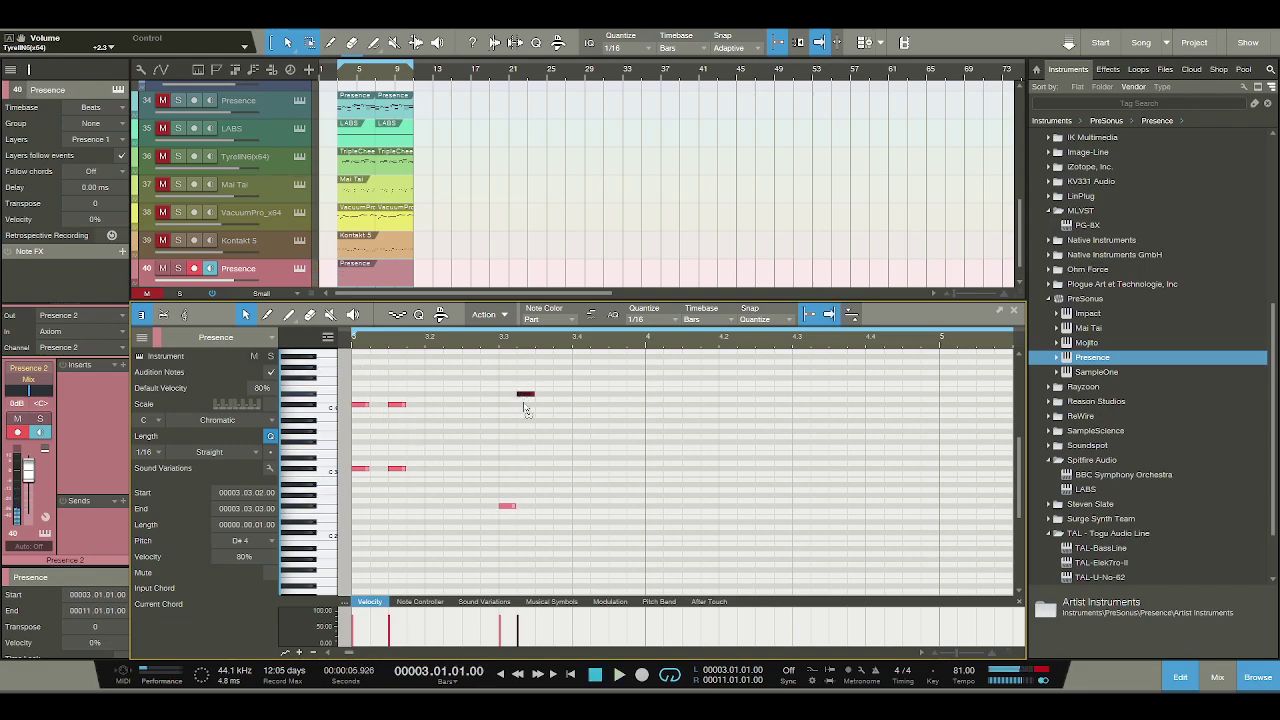
# Try the 3.3.2 note at C3, undo until that note is removed, and play the part back.
pyautogui.moveTo(525, 393); pyautogui.dragTo(525, 474)
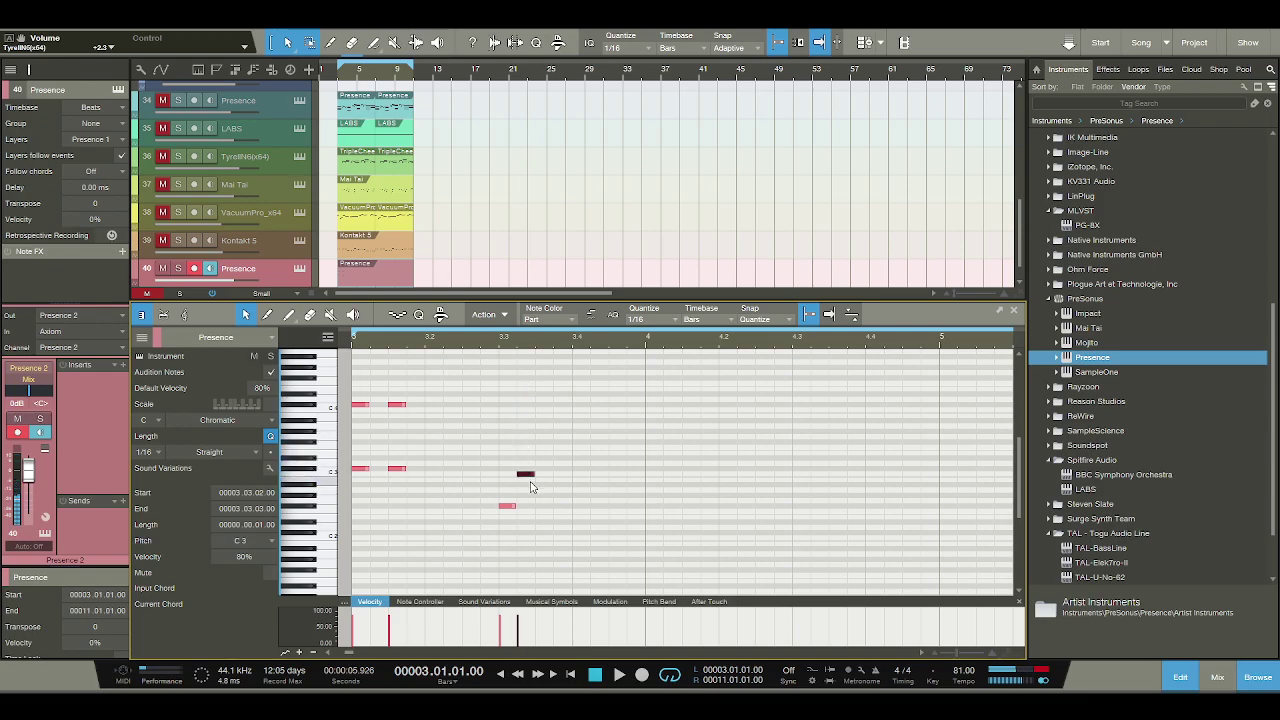
pyautogui.hotkey('ctrl', 'z')
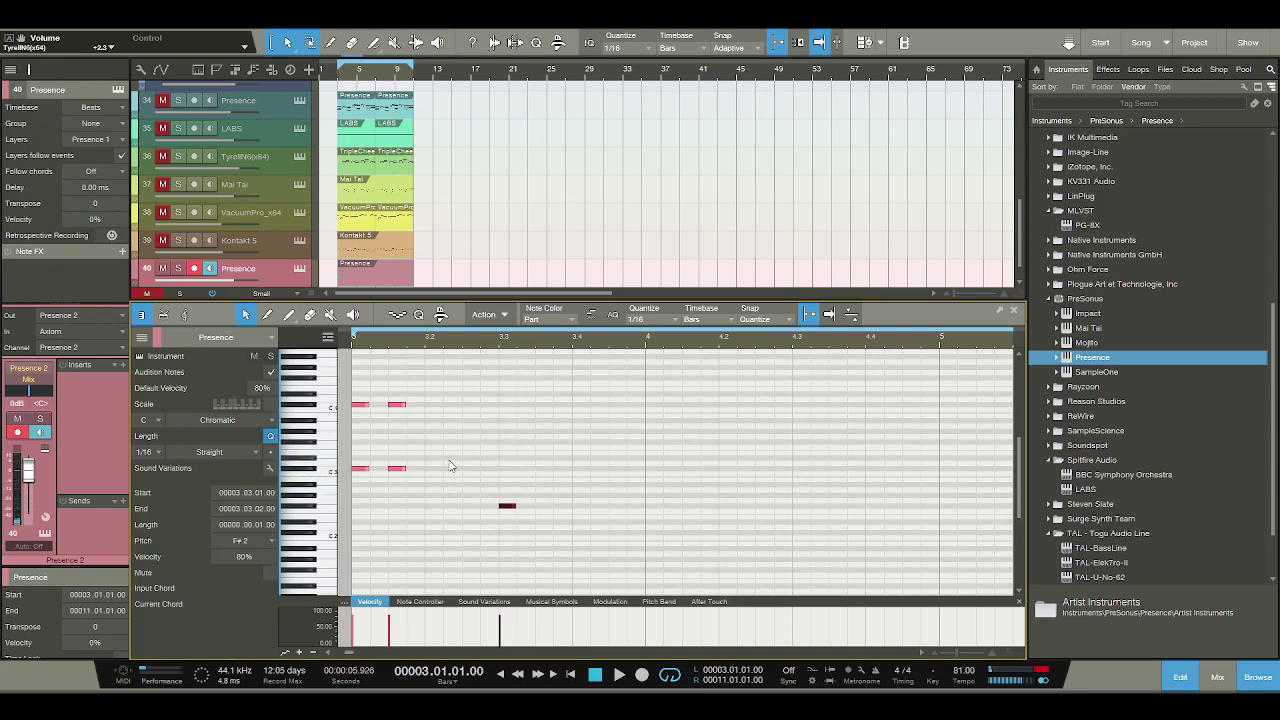
pyautogui.press('space')
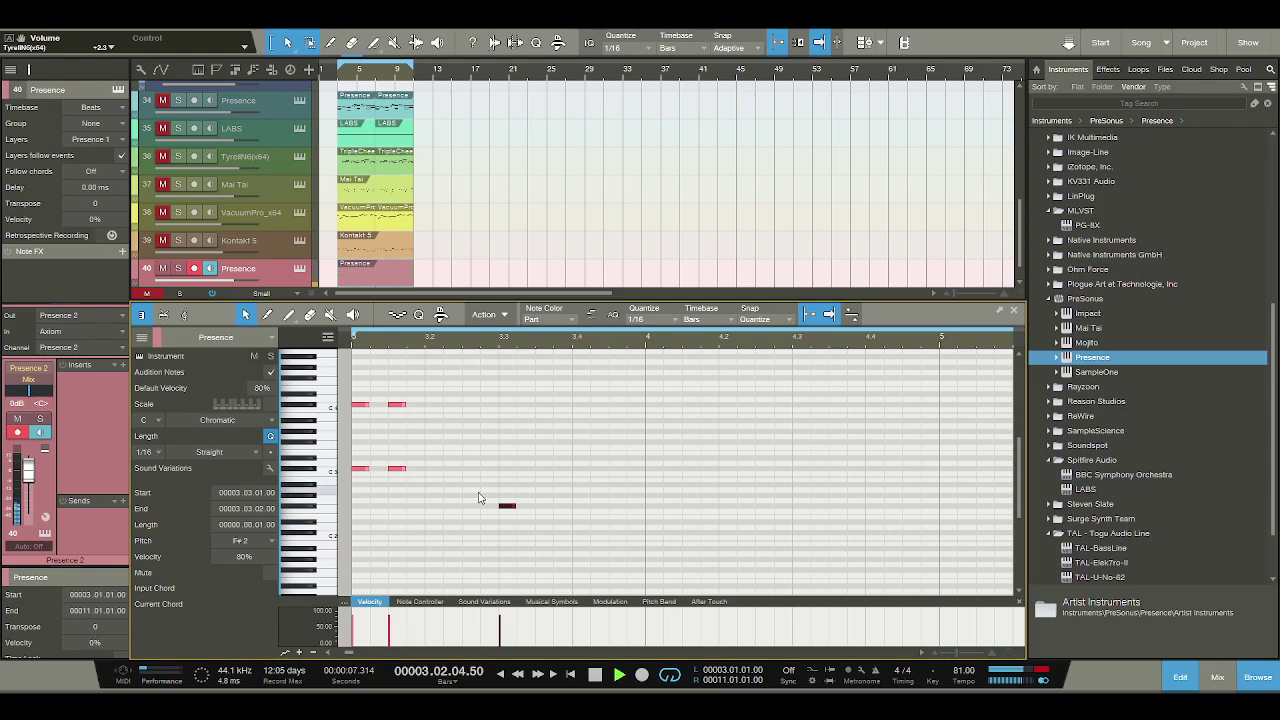
pyautogui.press('space')
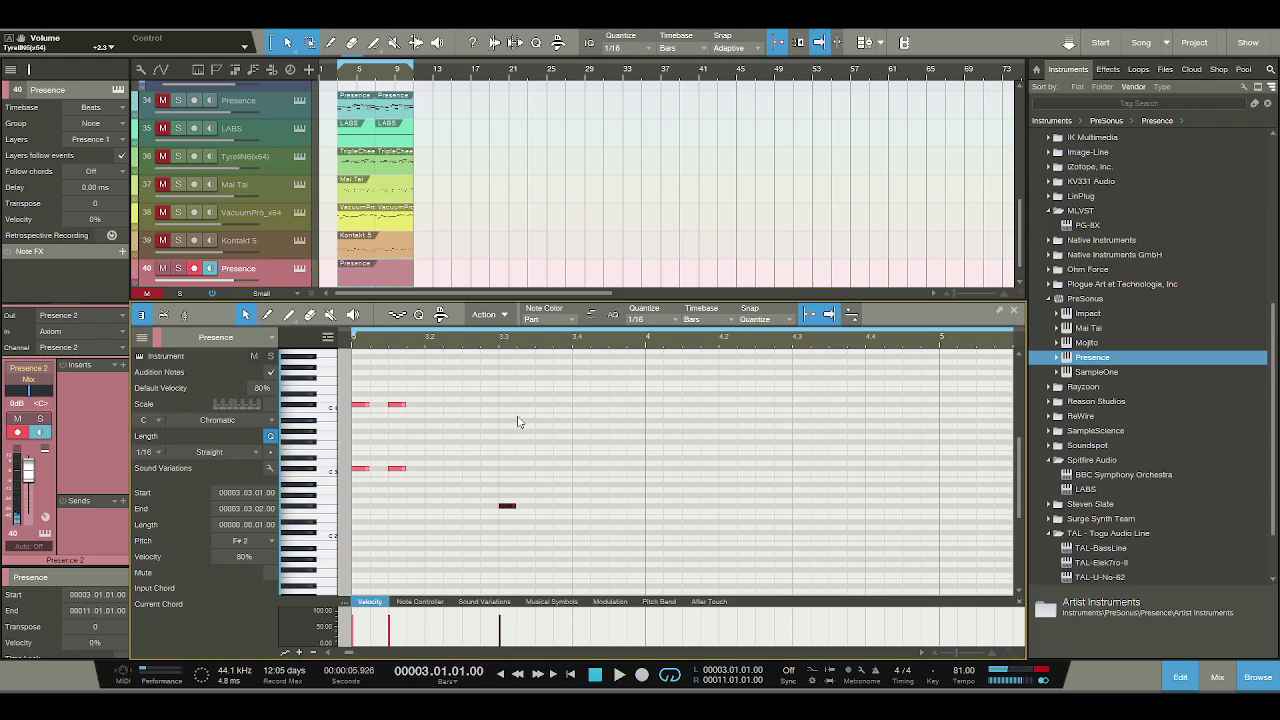
# Add 1/16 notes F#4 at 3.3.2, E4 at 3.3.3 and D#4 at 3.3.4, auditioning the phrase by playback.
pyautogui.doubleClick(520, 378)
pyautogui.doubleClick(543, 388)
pyautogui.doubleClick(560, 487)
pyautogui.moveTo(562, 490); pyautogui.dragTo(565, 484)
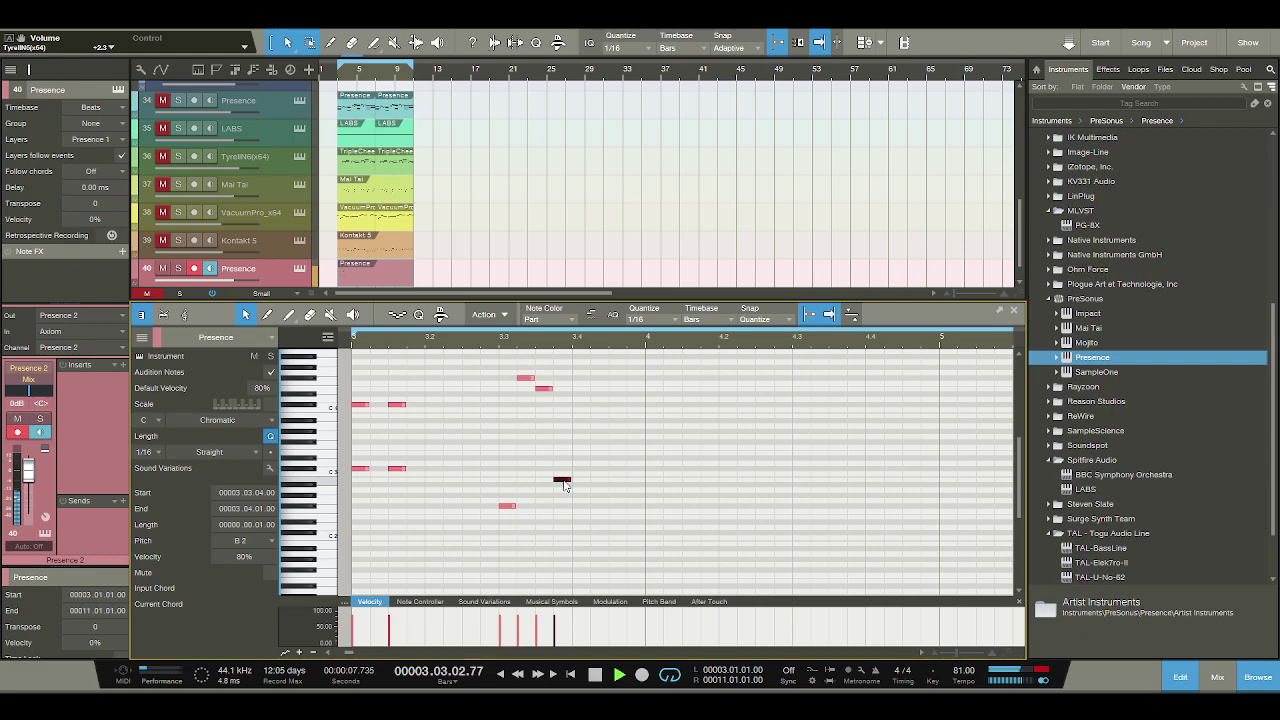
pyautogui.press('space')
pyautogui.press('space')
pyautogui.moveTo(562, 480); pyautogui.dragTo(562, 394)
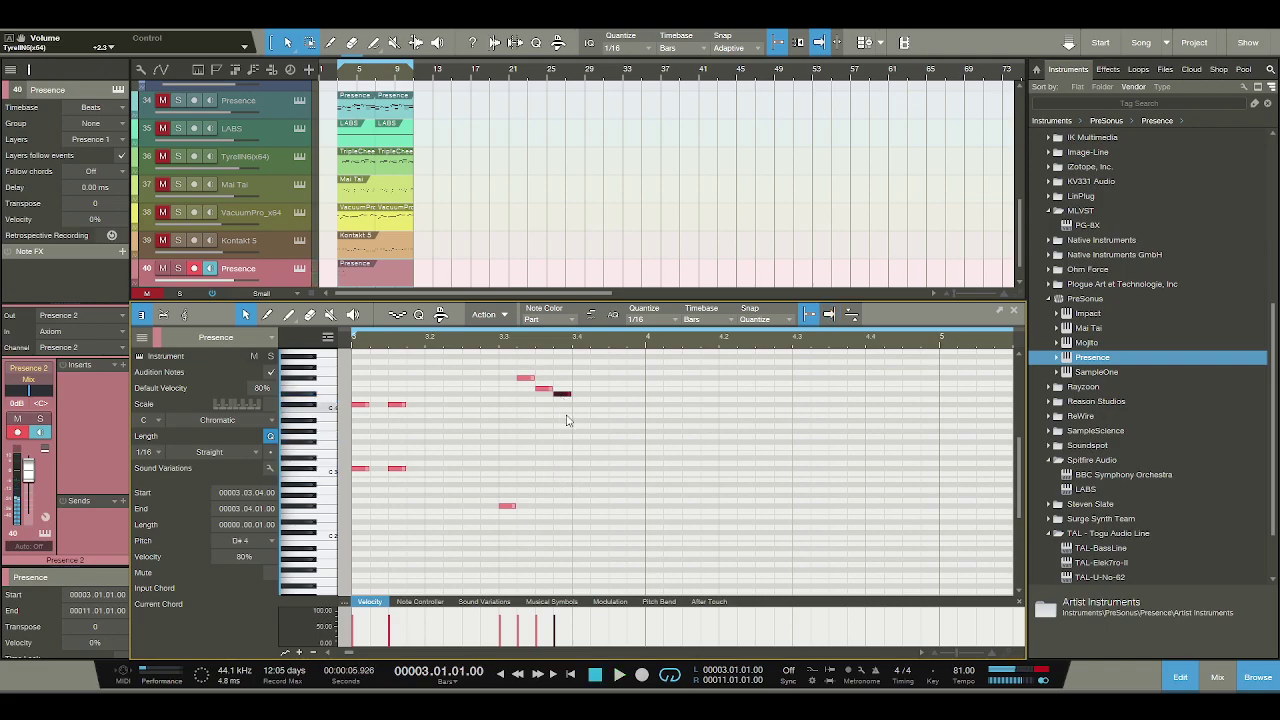
# Continue beat 3.4 with alternating 1/16 notes F#2, C#4, F#2 and B3, and play the part back.
pyautogui.click(574, 502)
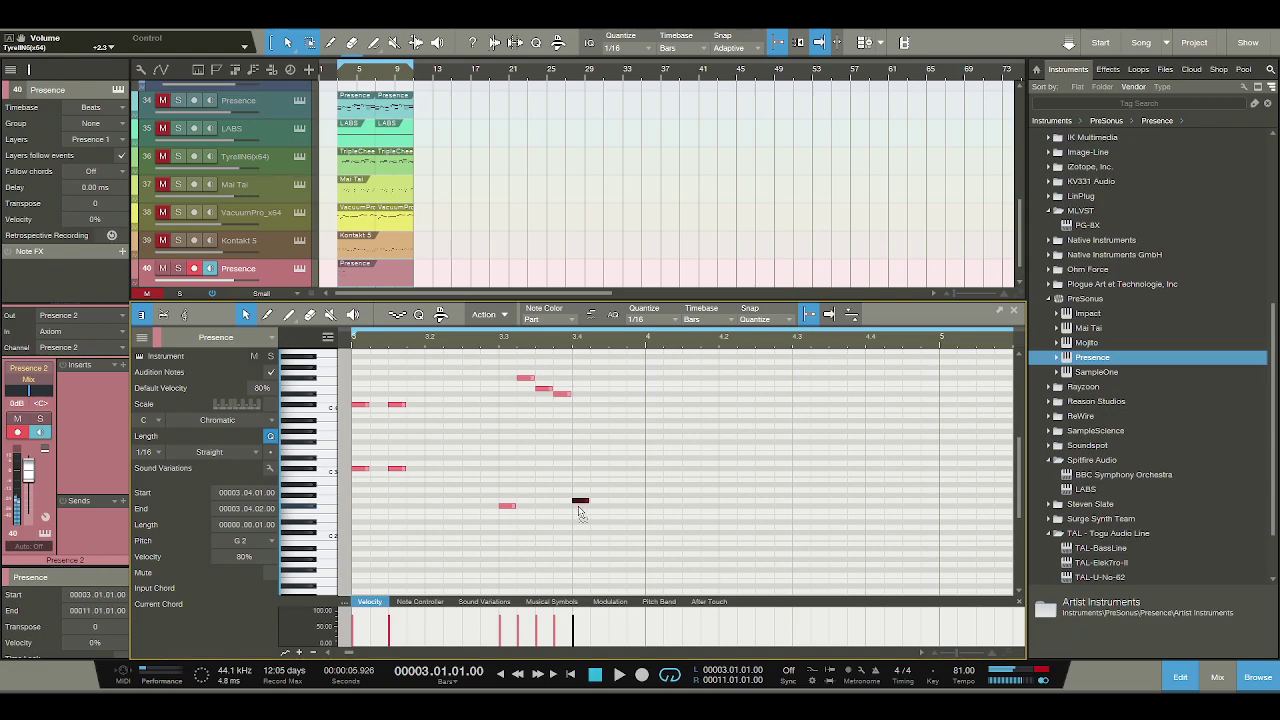
pyautogui.click(597, 406)
pyautogui.click(613, 506)
pyautogui.click(631, 418)
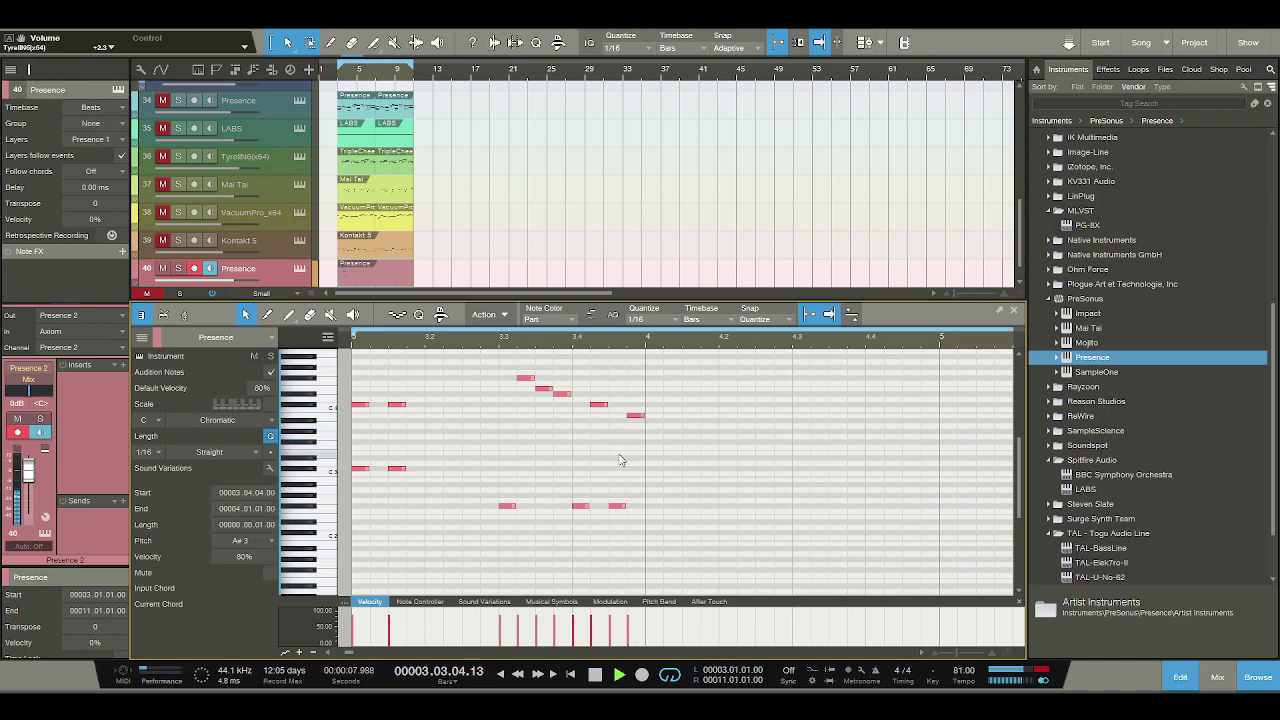
pyautogui.press('space')
# Add 1/16 notes A#3 and A#2 together at 4.1.1 and 4.1.3, and play the part back twice.
pyautogui.click(652, 421)
pyautogui.click(688, 421)
pyautogui.click(650, 485)
pyautogui.click(690, 485)
pyautogui.press('space')
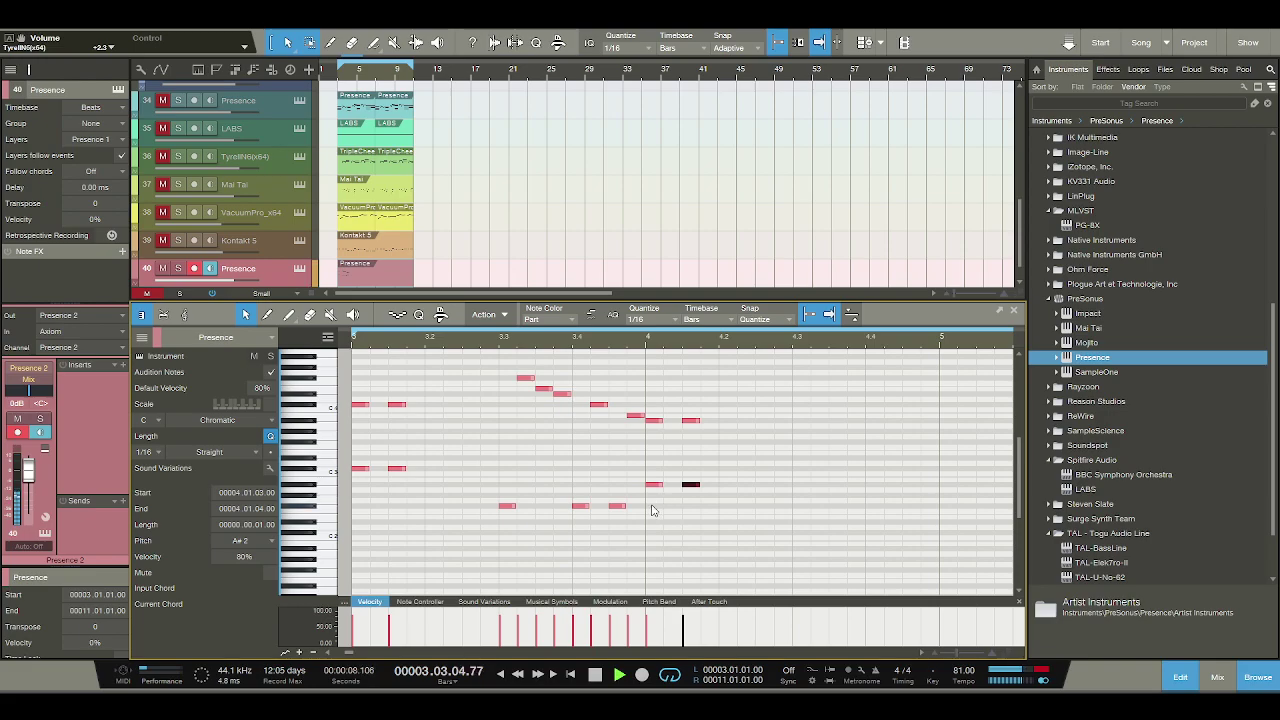
pyautogui.press('space')
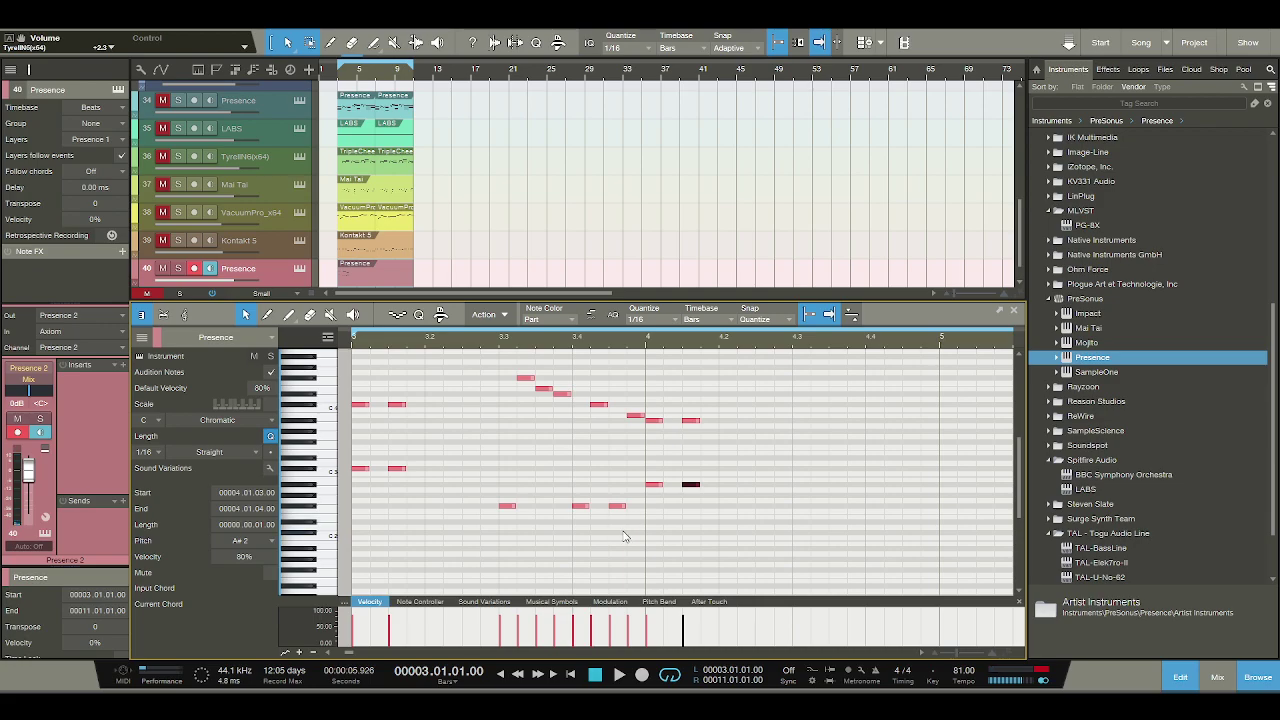
pyautogui.press('space')
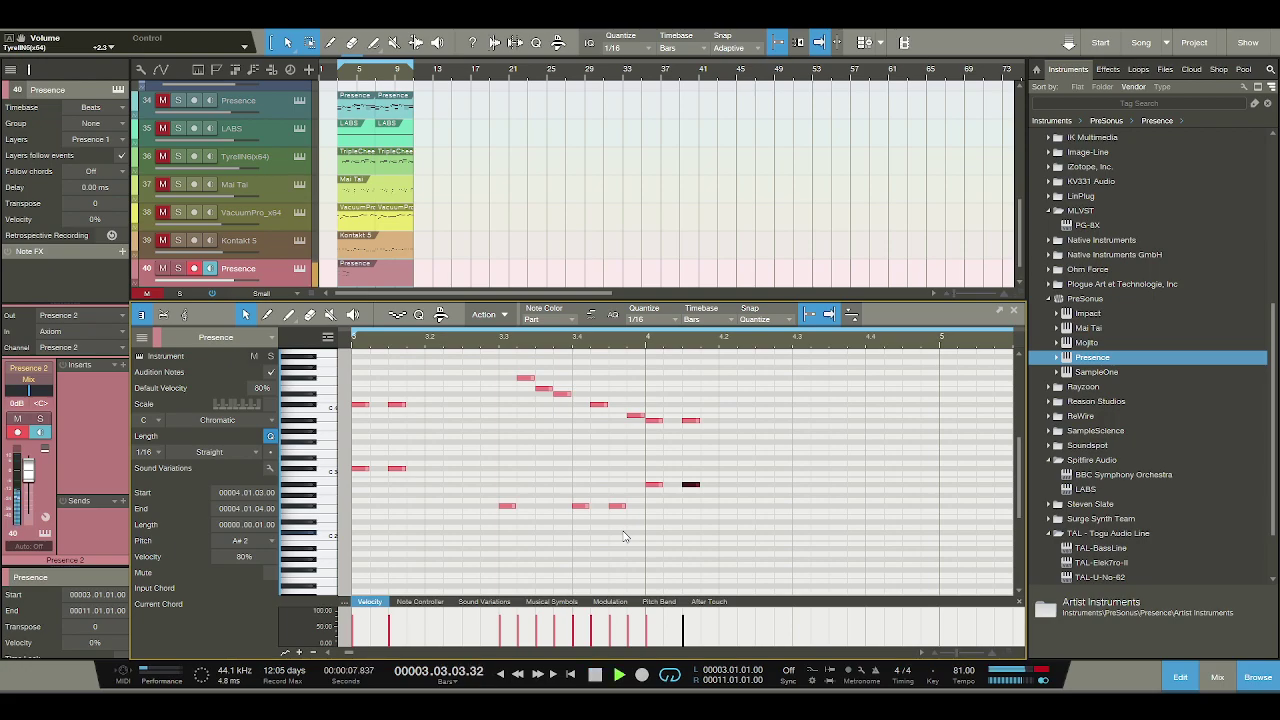
pyautogui.press('space')
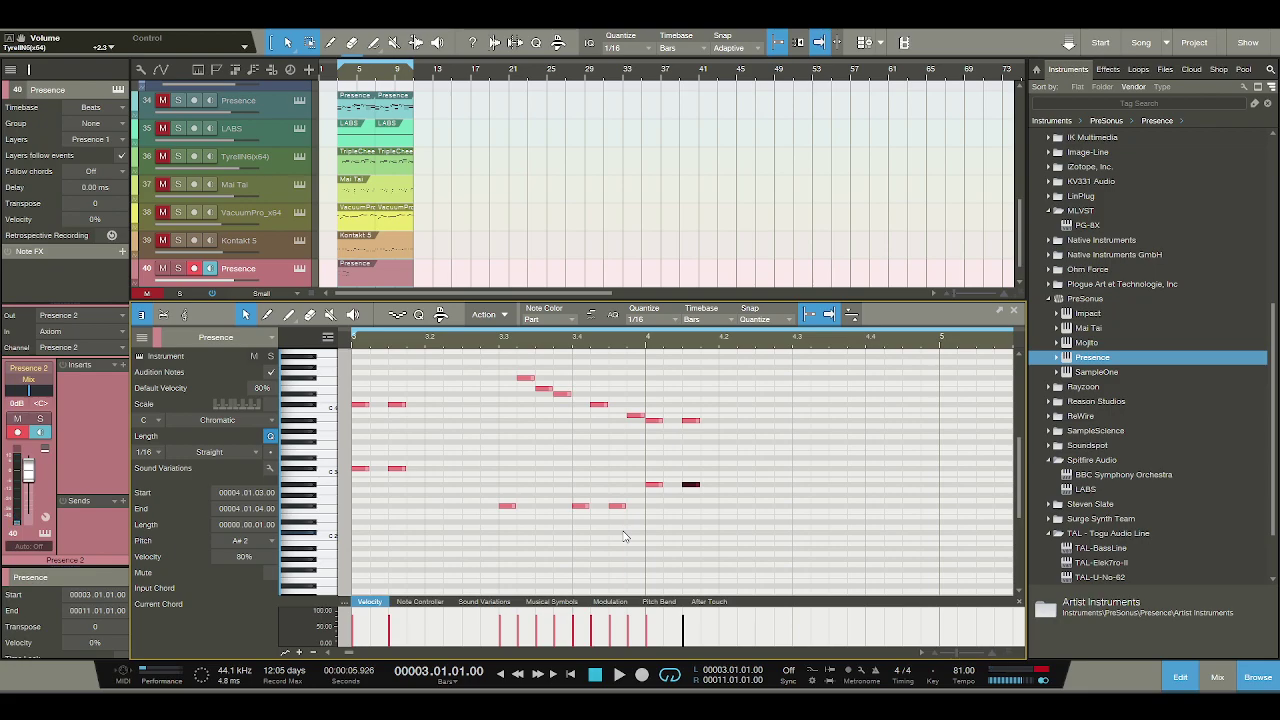
# Delete the four notes in beat 3.4 and play back the shortened phrase.
pyautogui.moveTo(636, 534); pyautogui.dragTo(568, 404)
pyautogui.press('Delete')
pyautogui.press('space')
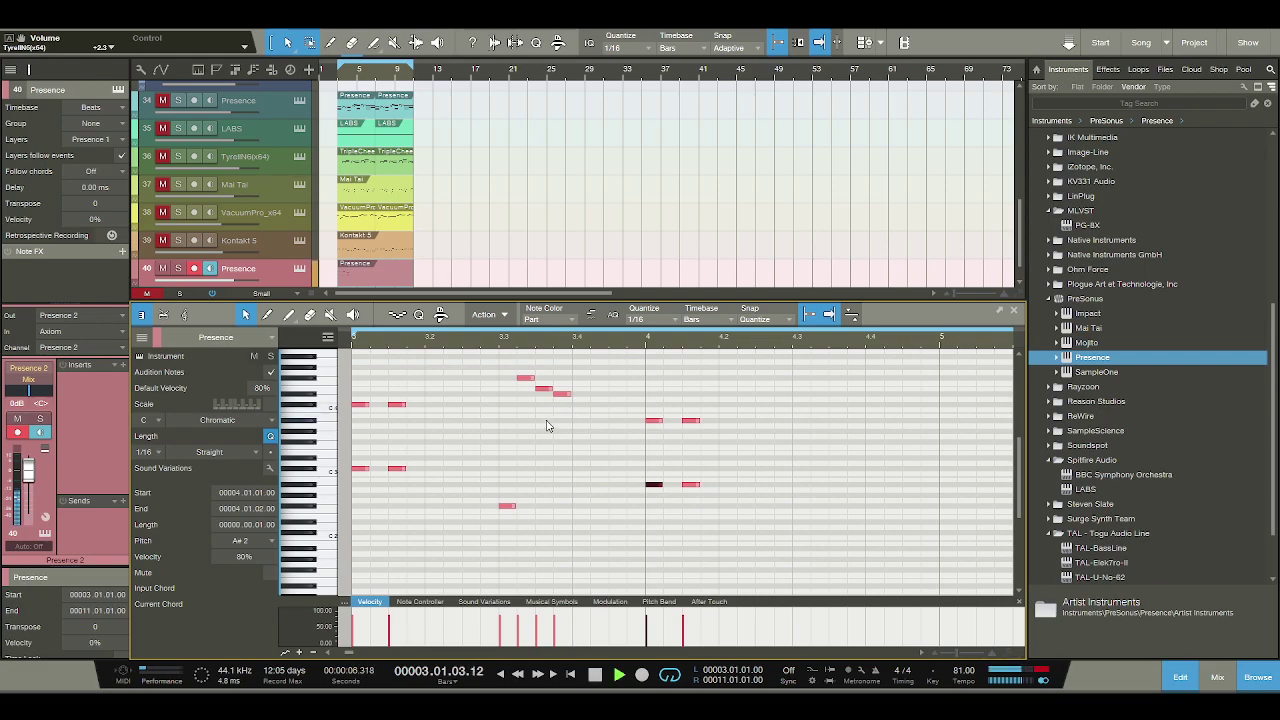
pyautogui.press('space')
pyautogui.press('space')
pyautogui.press('space')
# Rework the descending run with E4 lengthened to 1/8, D#4 at 3.4.1, a 1/8 C#4 at 3.4.2 and B3 at 3.4.4, and play it back.
pyautogui.moveTo(551, 389); pyautogui.dragTo(591, 402)
pyautogui.click(598, 398)
pyautogui.click(602, 405)
pyautogui.click(633, 410)
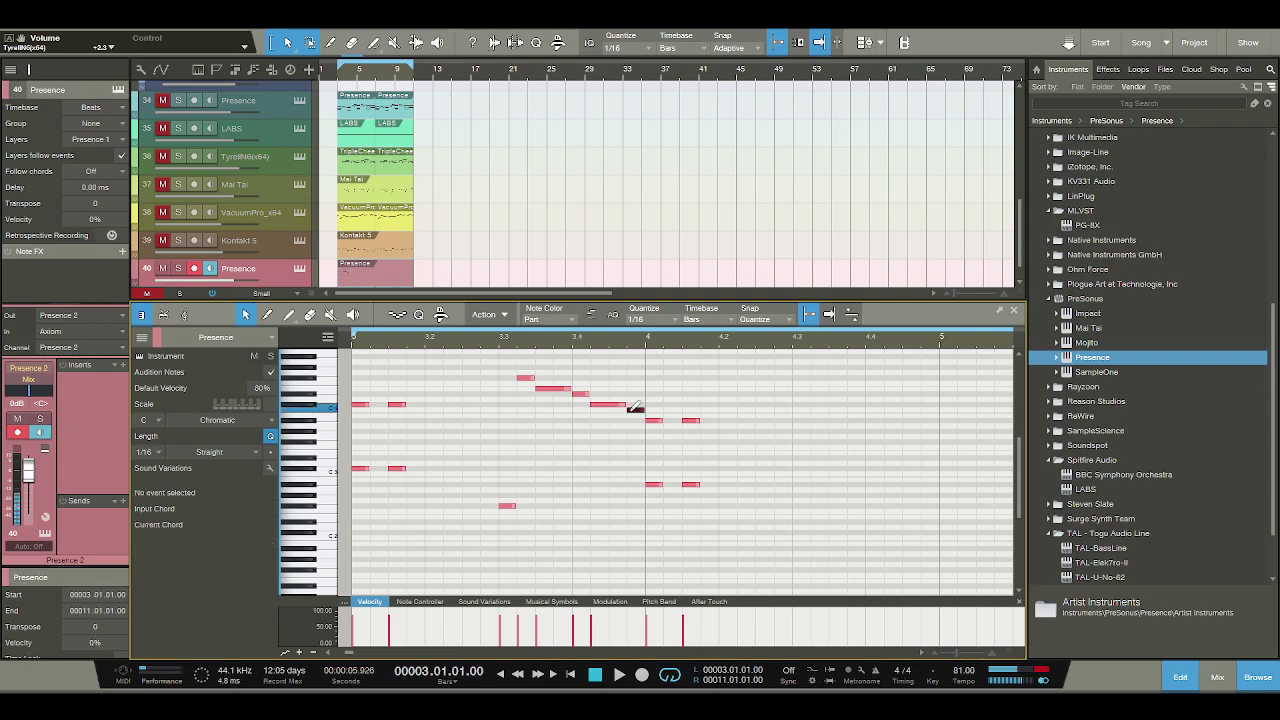
pyautogui.press('space')
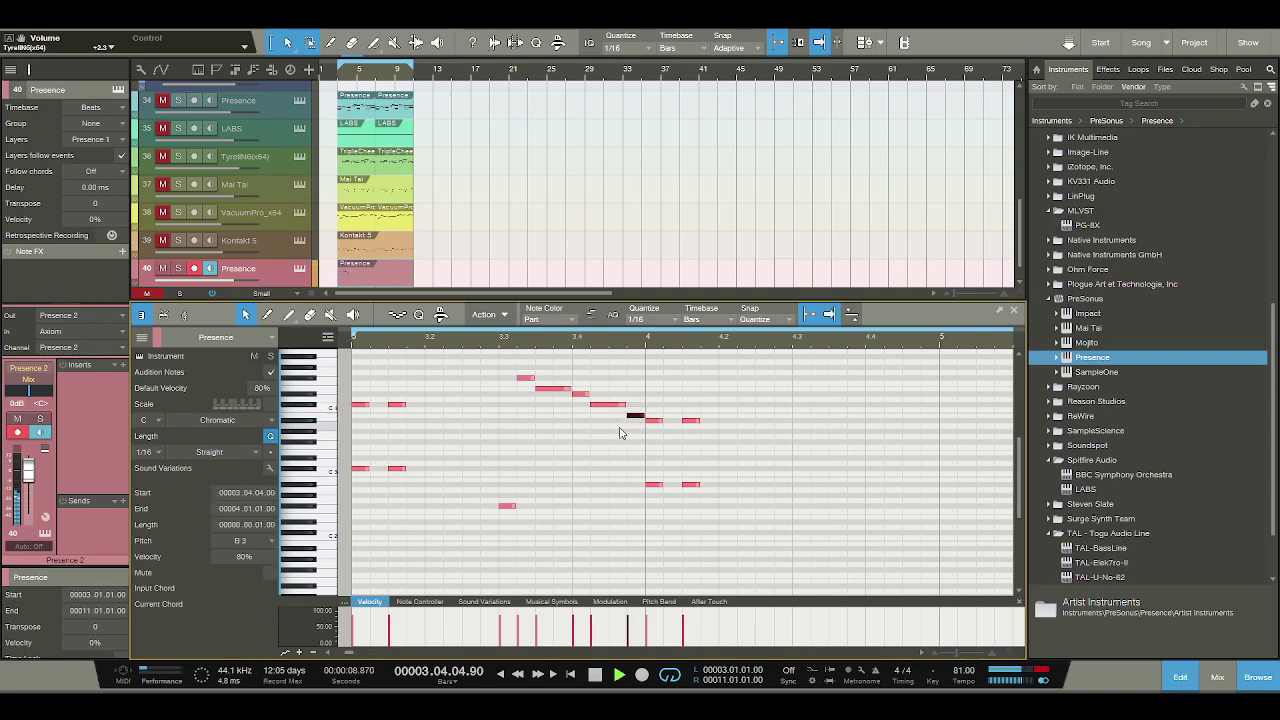
pyautogui.press('space')
# Repeat the phrase in bar 4 with F#2 at 4.2.4 followed by a descending run F#4, E4, D#4, C#4, B3 in the same rhythm.
pyautogui.doubleClick(782, 506)
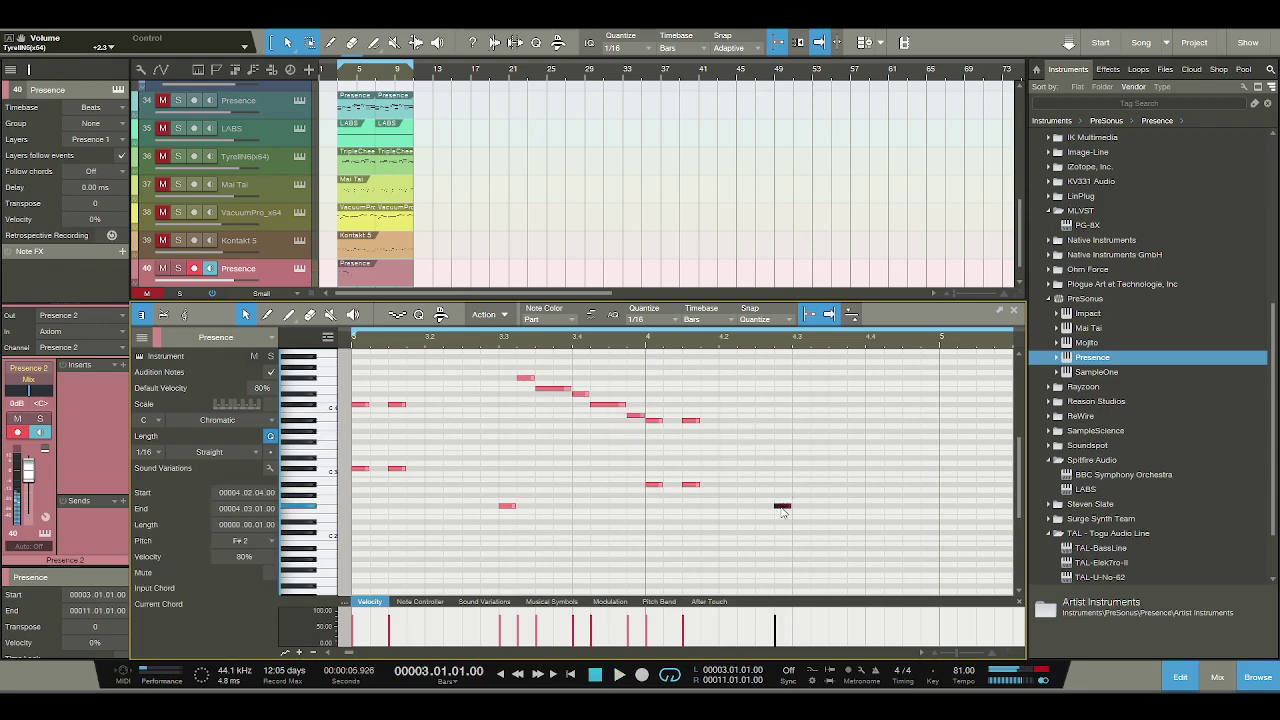
pyautogui.click(803, 384)
pyautogui.doubleClick(802, 380)
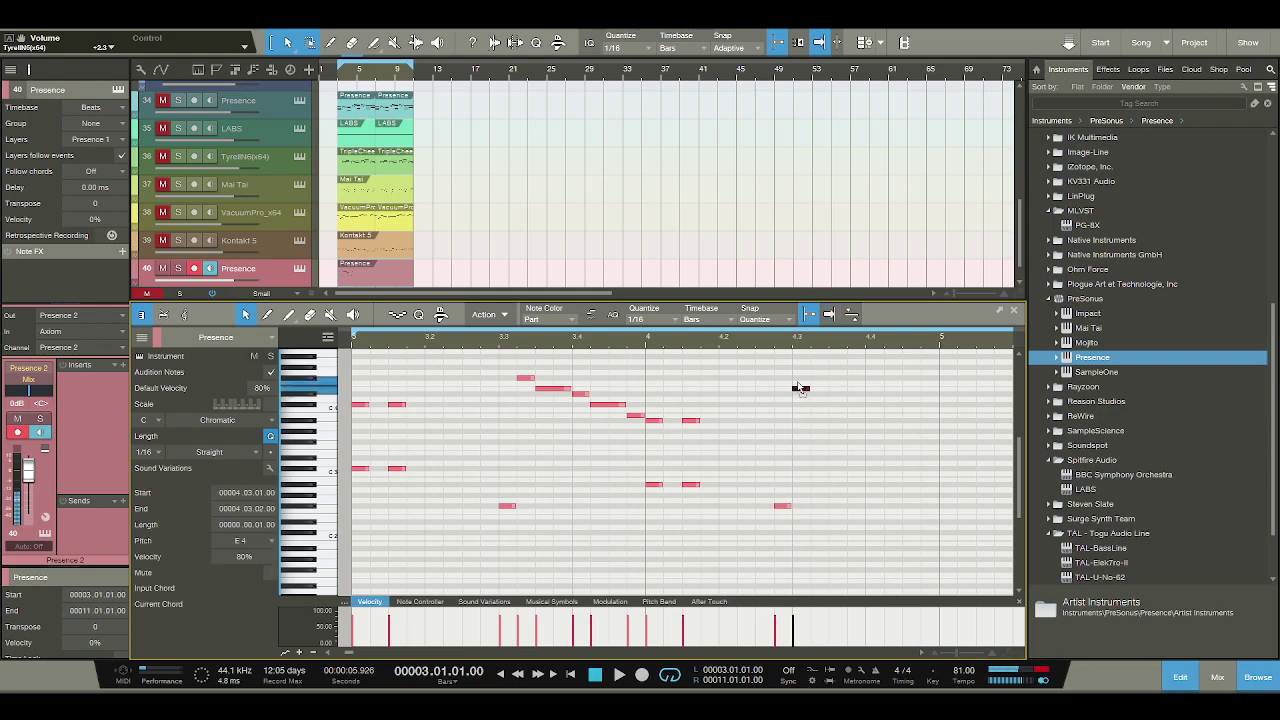
pyautogui.click(810, 397)
pyautogui.doubleClick(815, 389)
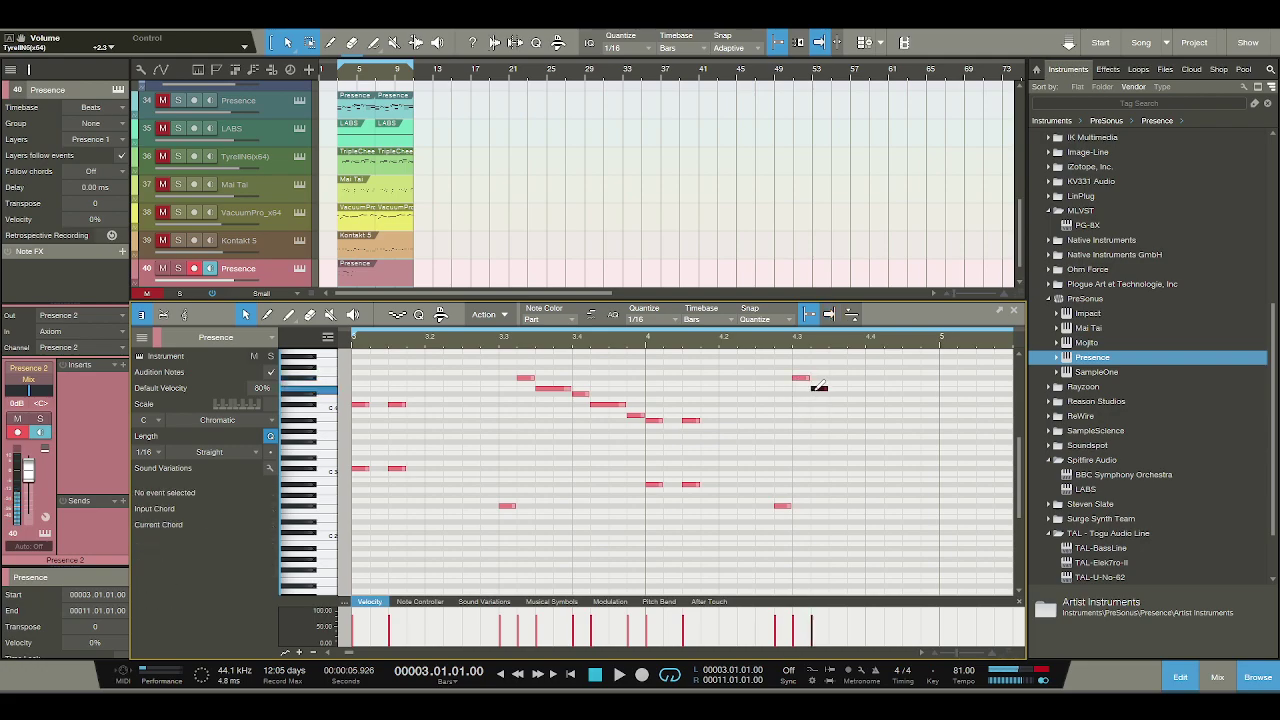
pyautogui.click(850, 395)
pyautogui.doubleClick(855, 400)
pyautogui.click(872, 408)
pyautogui.doubleClick(874, 405)
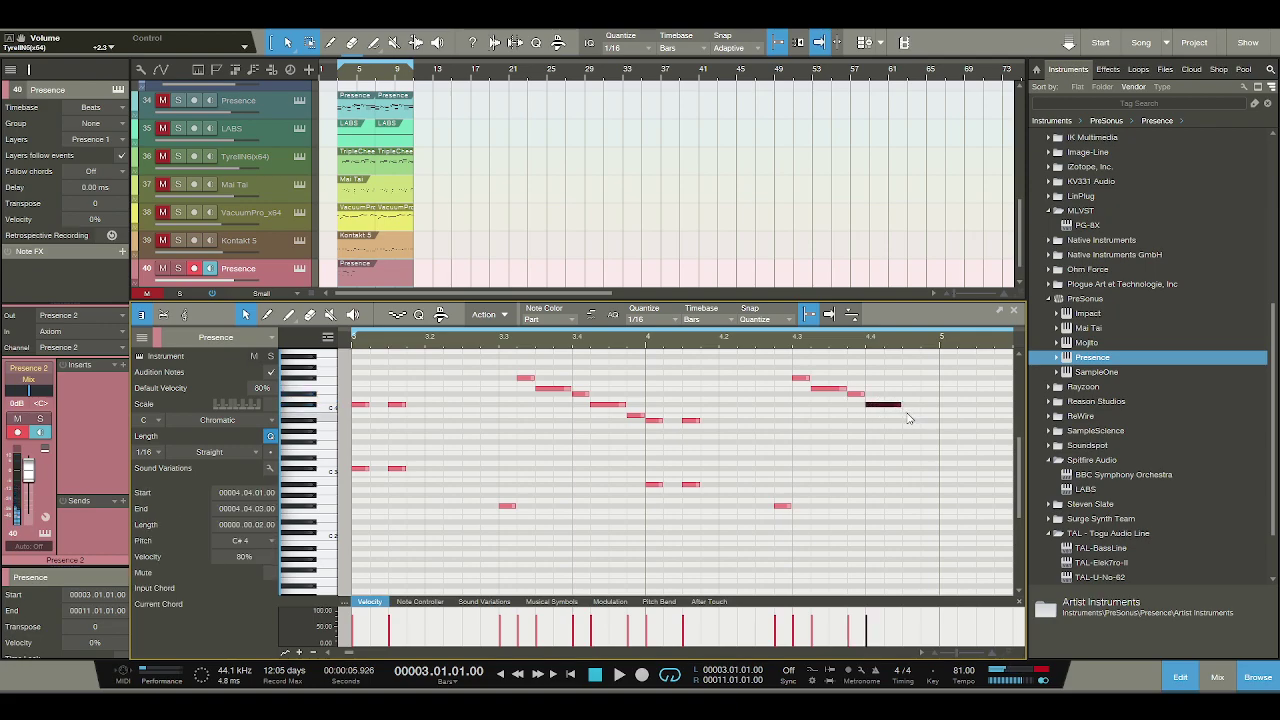
pyautogui.click(905, 419)
pyautogui.doubleClick(905, 416)
# Shift the six repeated phrase notes 1/16 later so they start at 4.3.1, and play the part back.
pyautogui.moveTo(908, 520); pyautogui.dragTo(777, 372)
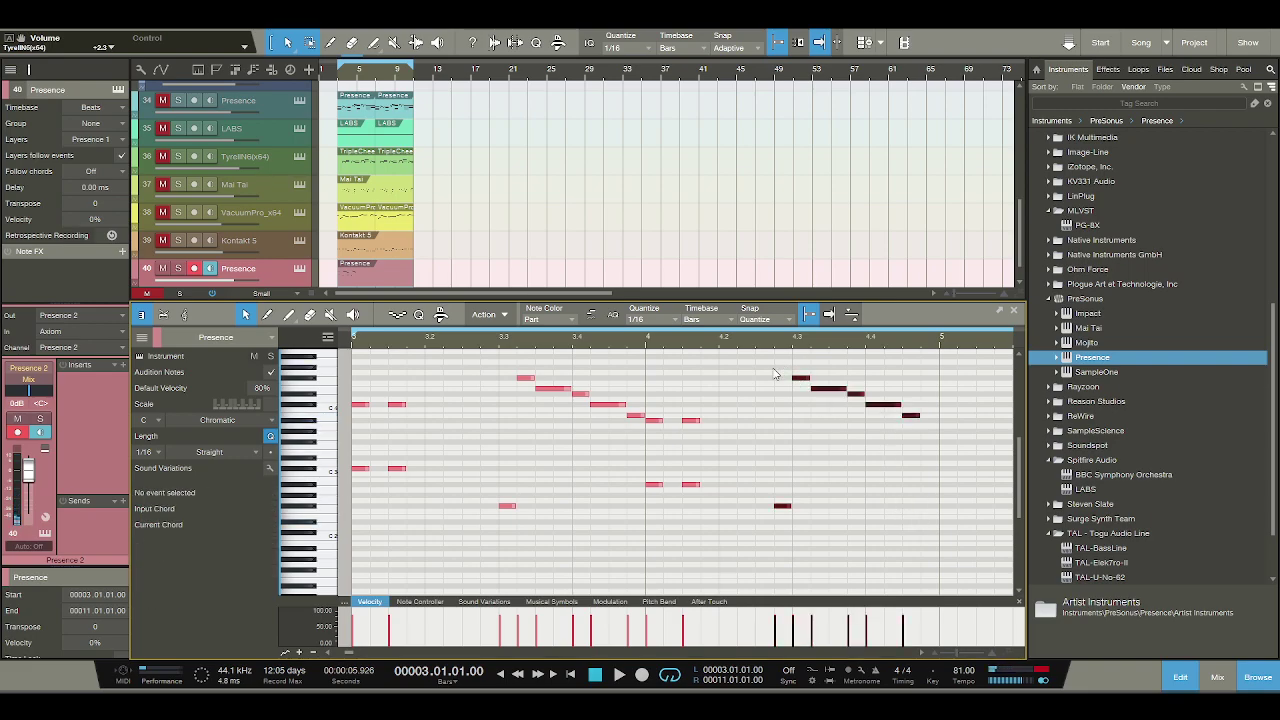
pyautogui.hotkey('alt', 'Right')
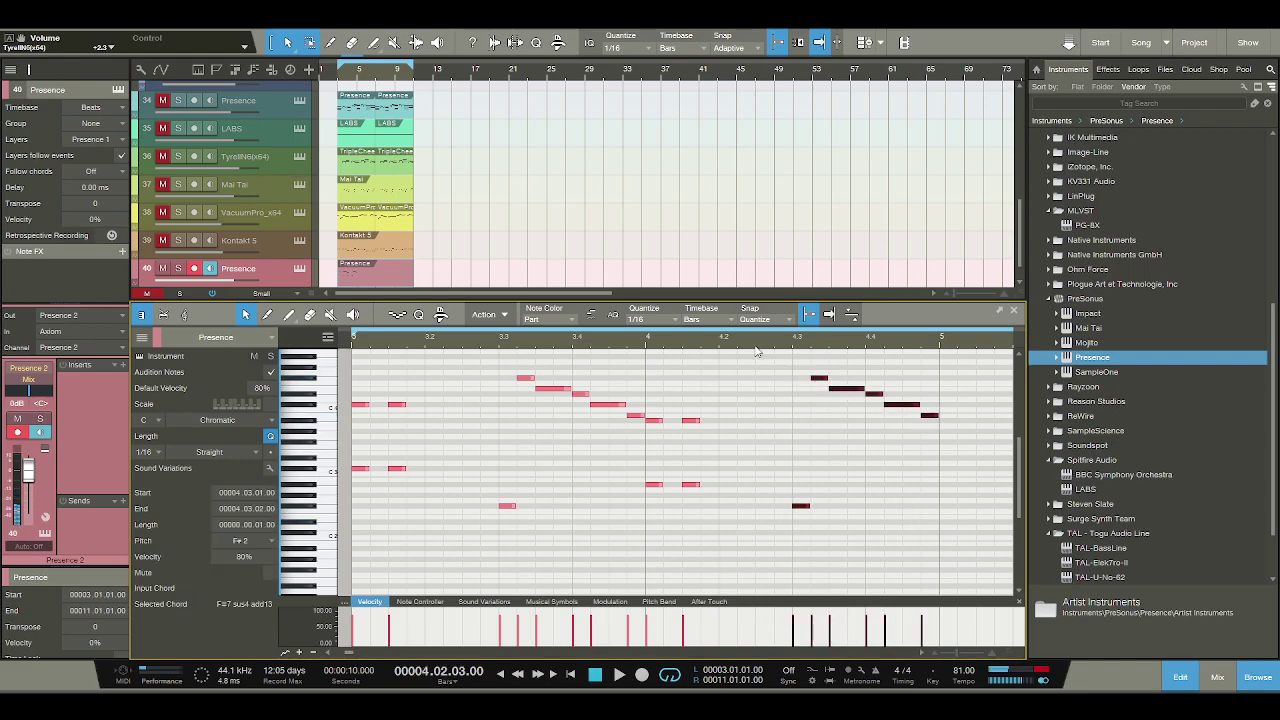
pyautogui.press('space')
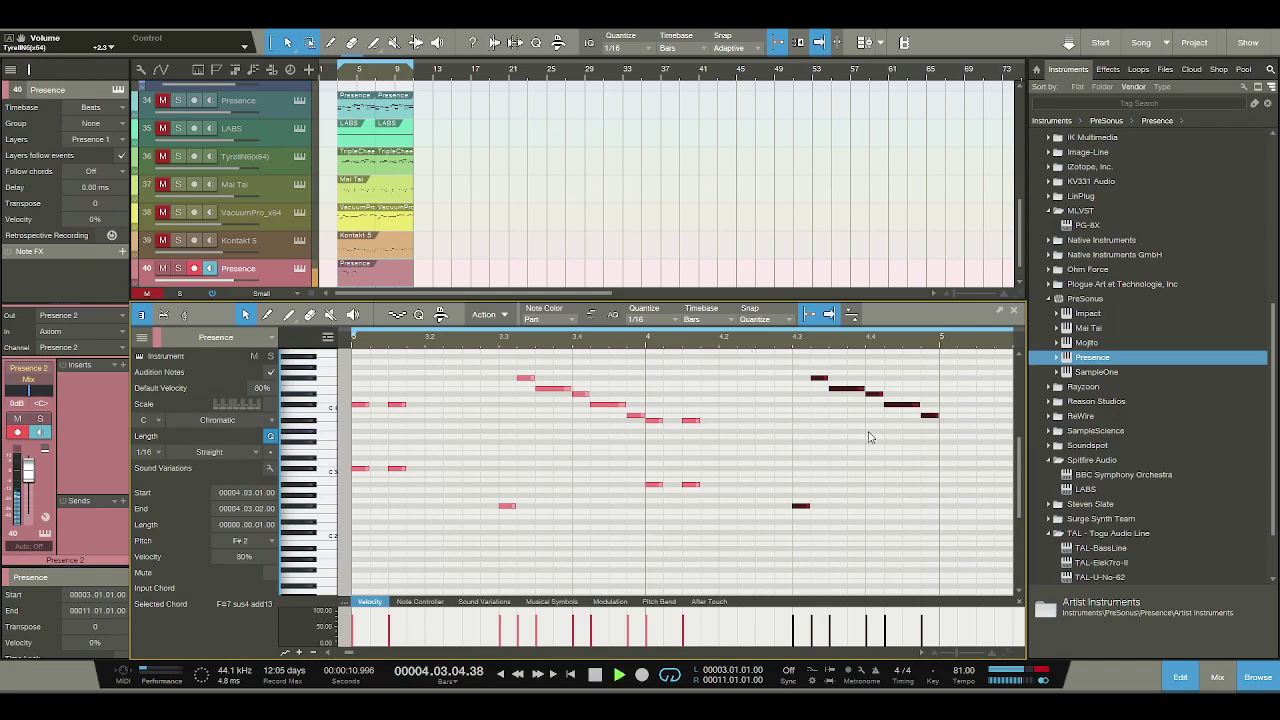
pyautogui.press('space')
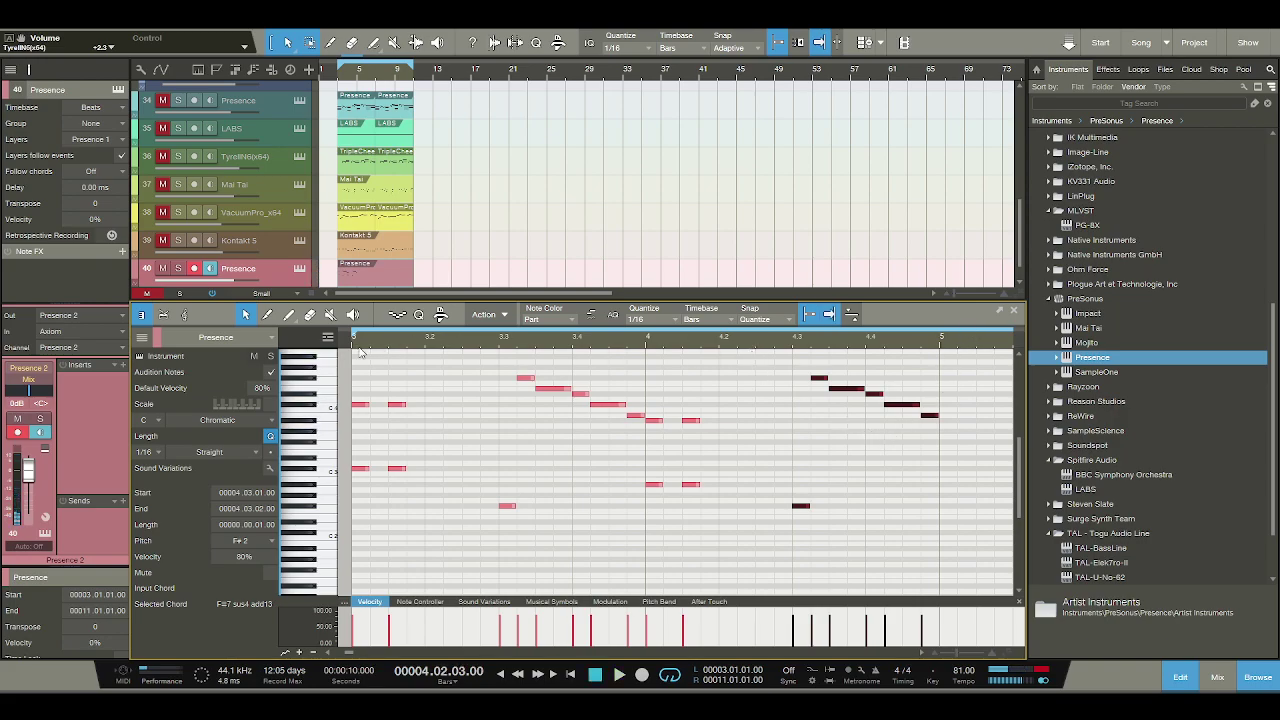
pyautogui.press('space')
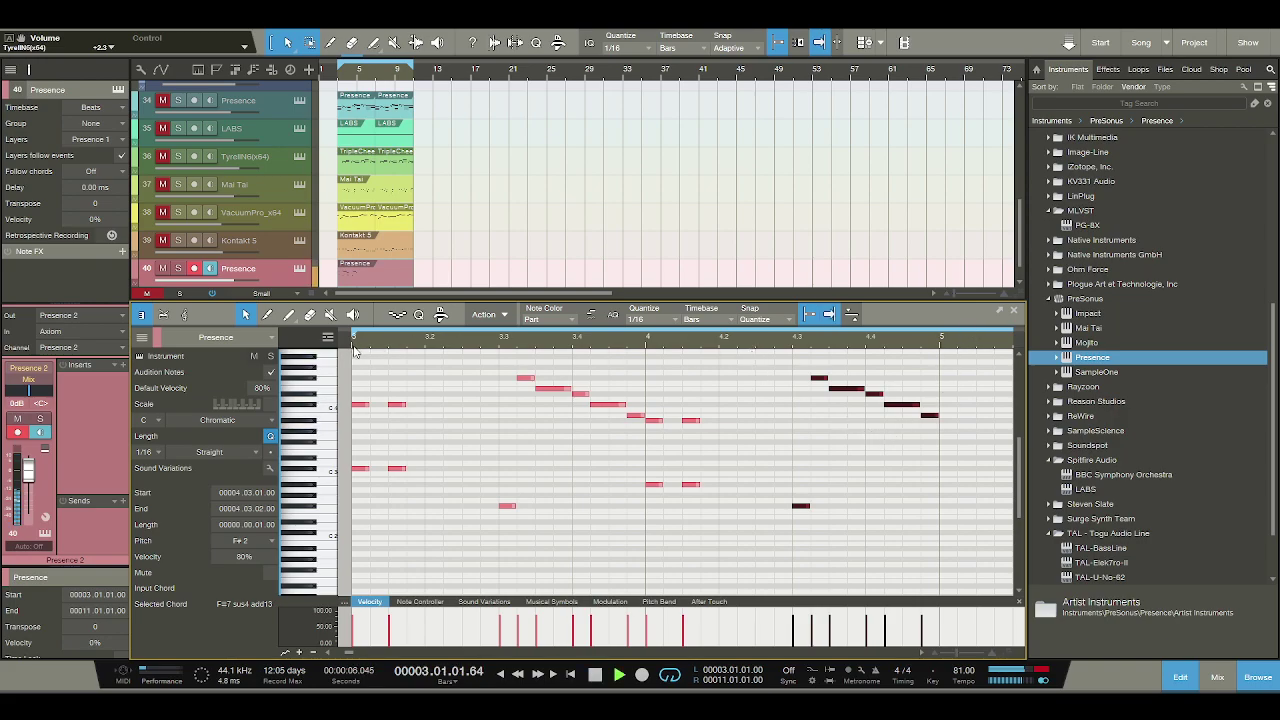
pyautogui.click(598, 675)
pyautogui.press('space')
pyautogui.click(594, 678)
# Raise the last two notes of the bar 4 run, at 4.4.2 and 4.4.4, to E4 and play the phrase back.
pyautogui.click(895, 404)
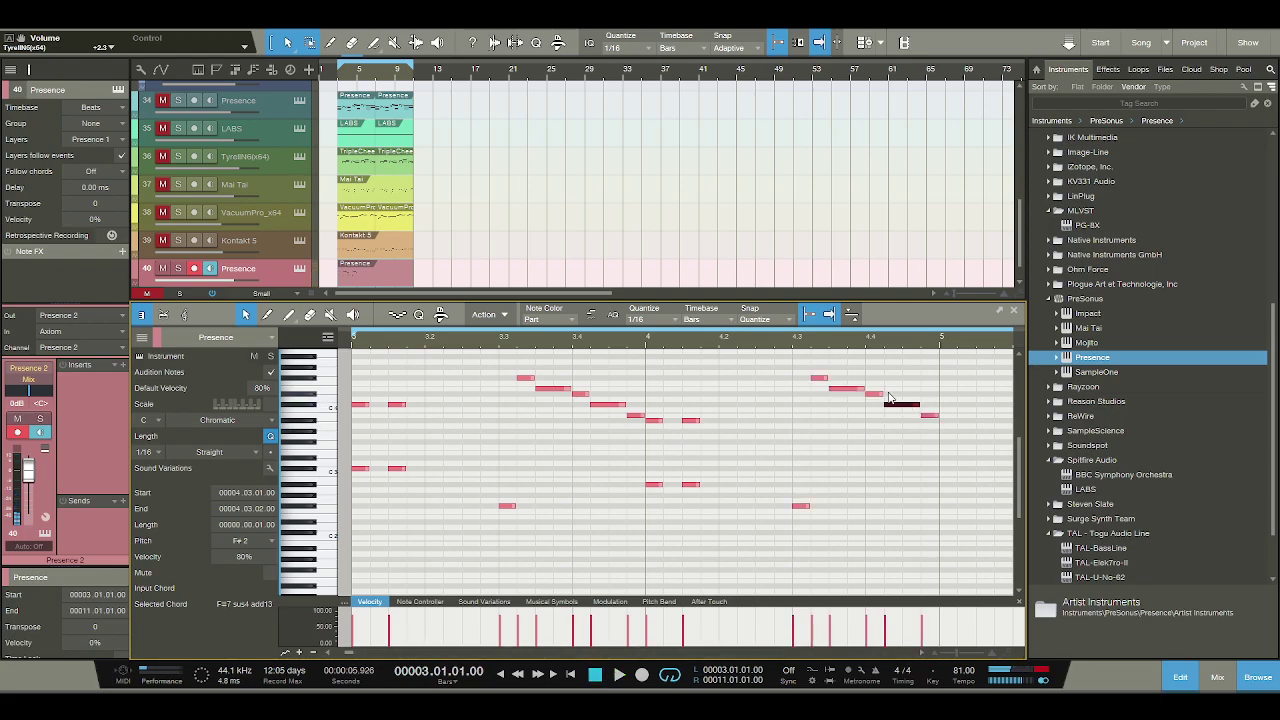
pyautogui.click(892, 403)
pyautogui.moveTo(900, 390); pyautogui.dragTo(929, 390)
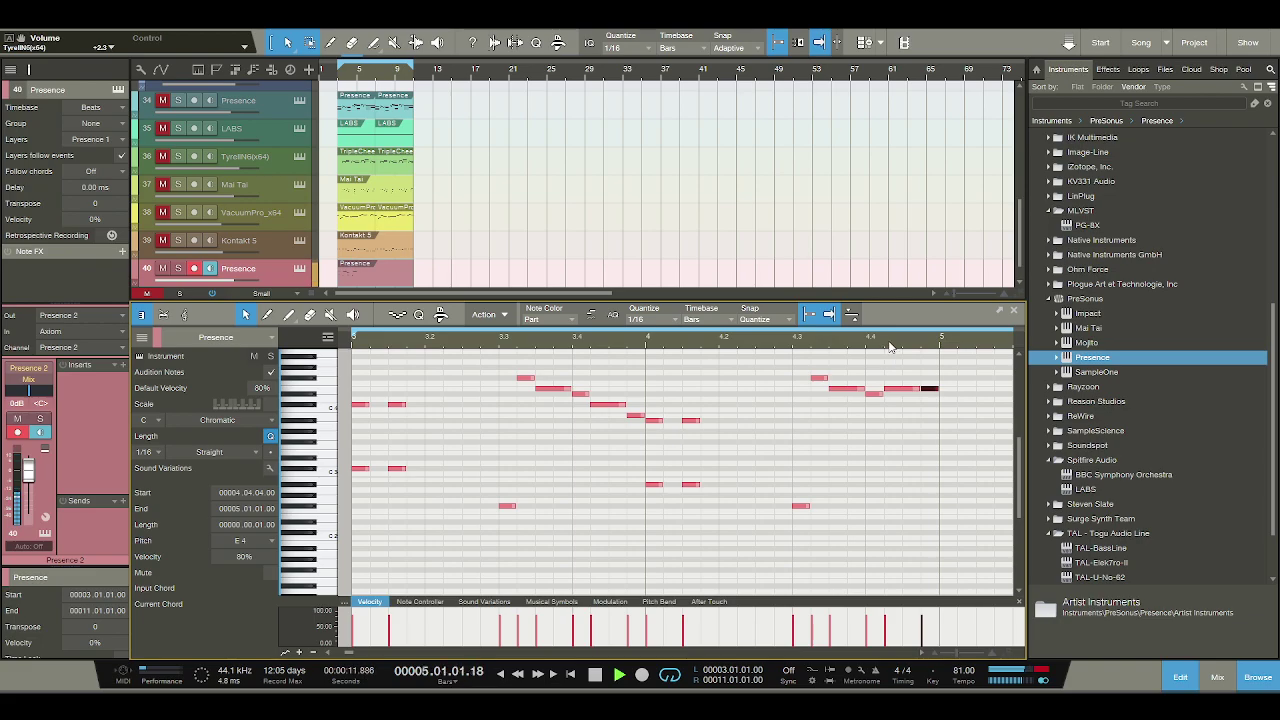
pyautogui.press('space')
# Add 1/16 notes B3 and E3 at 5.1.1, playing the part back after placing the upper note.
pyautogui.click(829, 400)
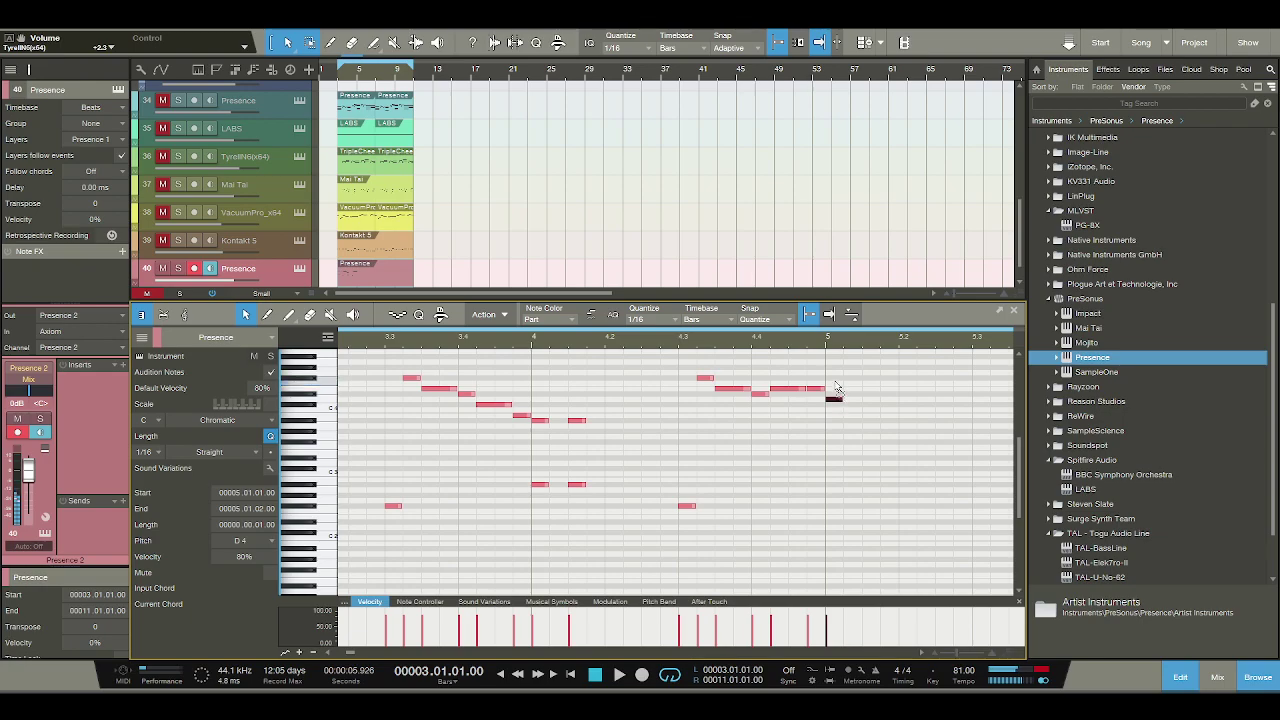
pyautogui.moveTo(836, 402); pyautogui.dragTo(845, 390)
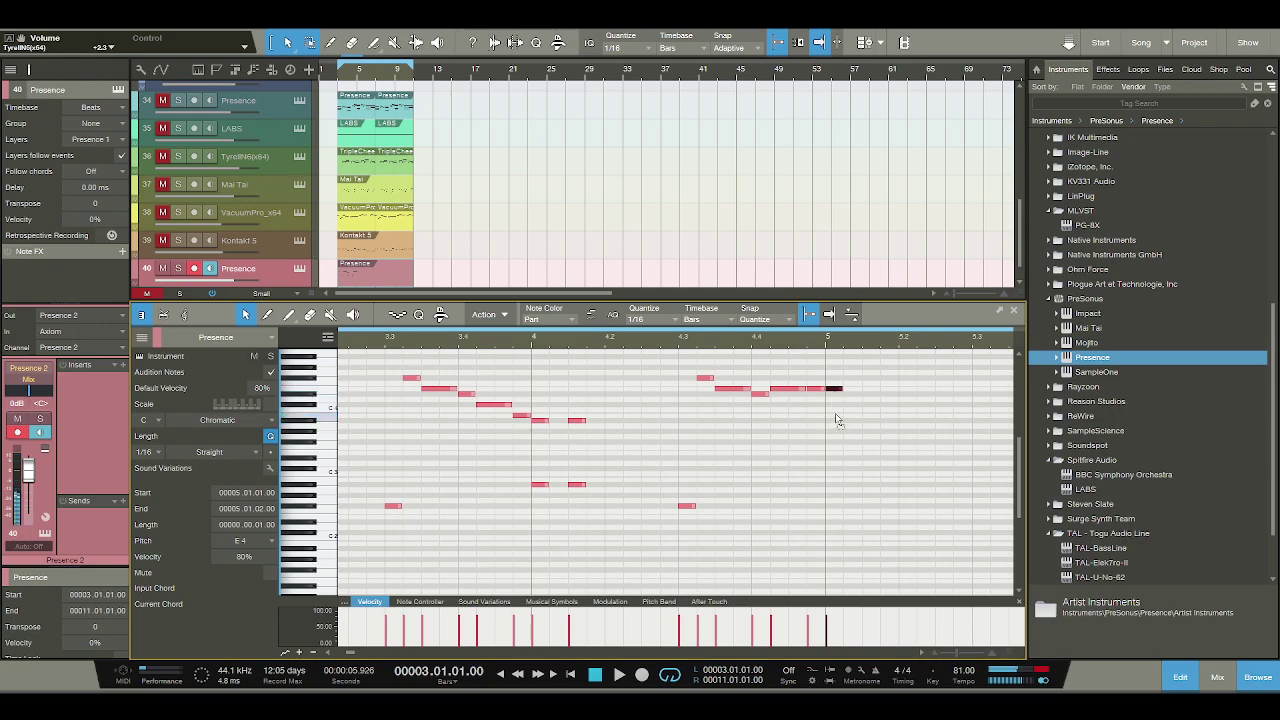
pyautogui.press('space')
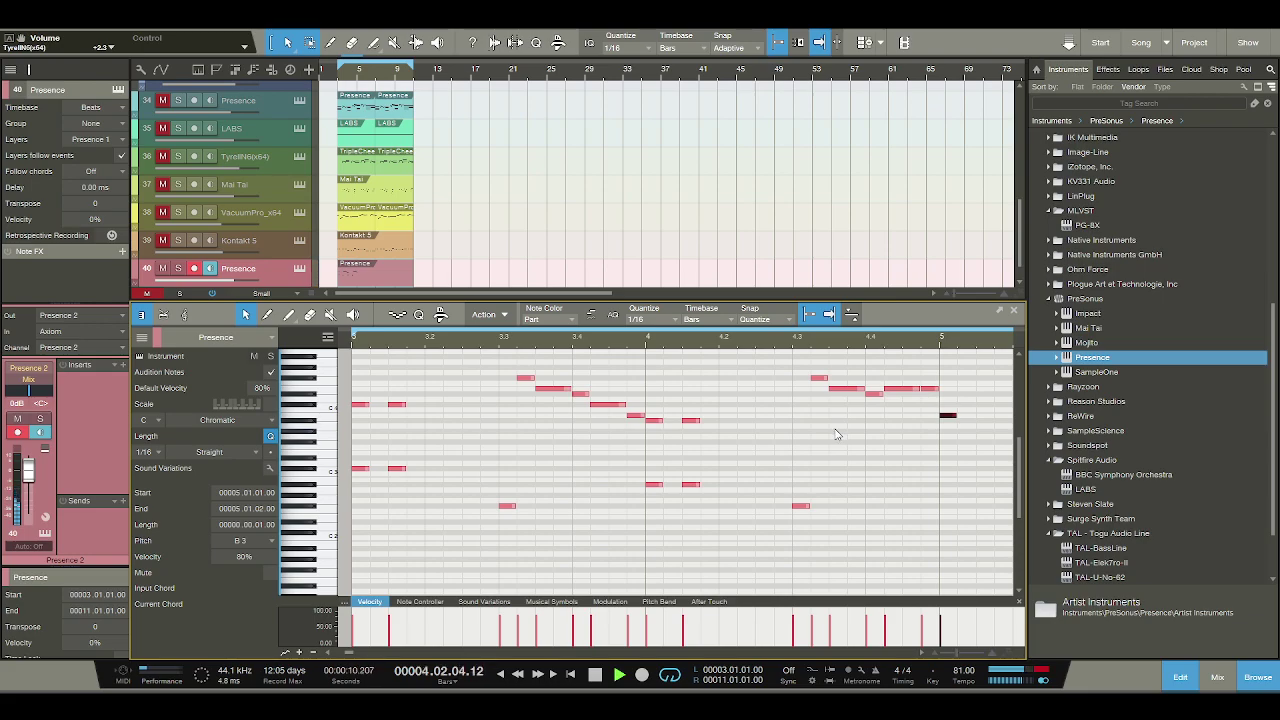
pyautogui.press('space')
pyautogui.click(945, 470)
pyautogui.moveTo(945, 471); pyautogui.dragTo(946, 453)
pyautogui.click(978, 416)
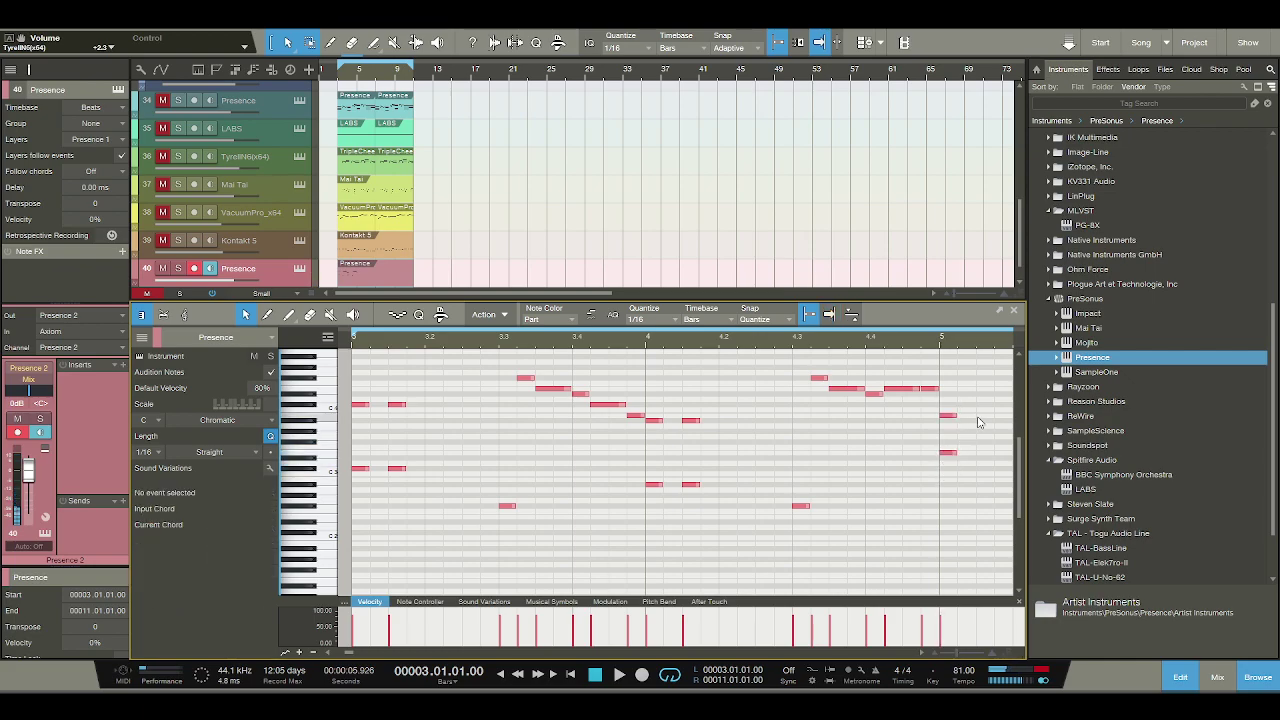
# Repeat the B3 and E3 1/16 notes at 5.1.3 and play the part back.
pyautogui.click(978, 453)
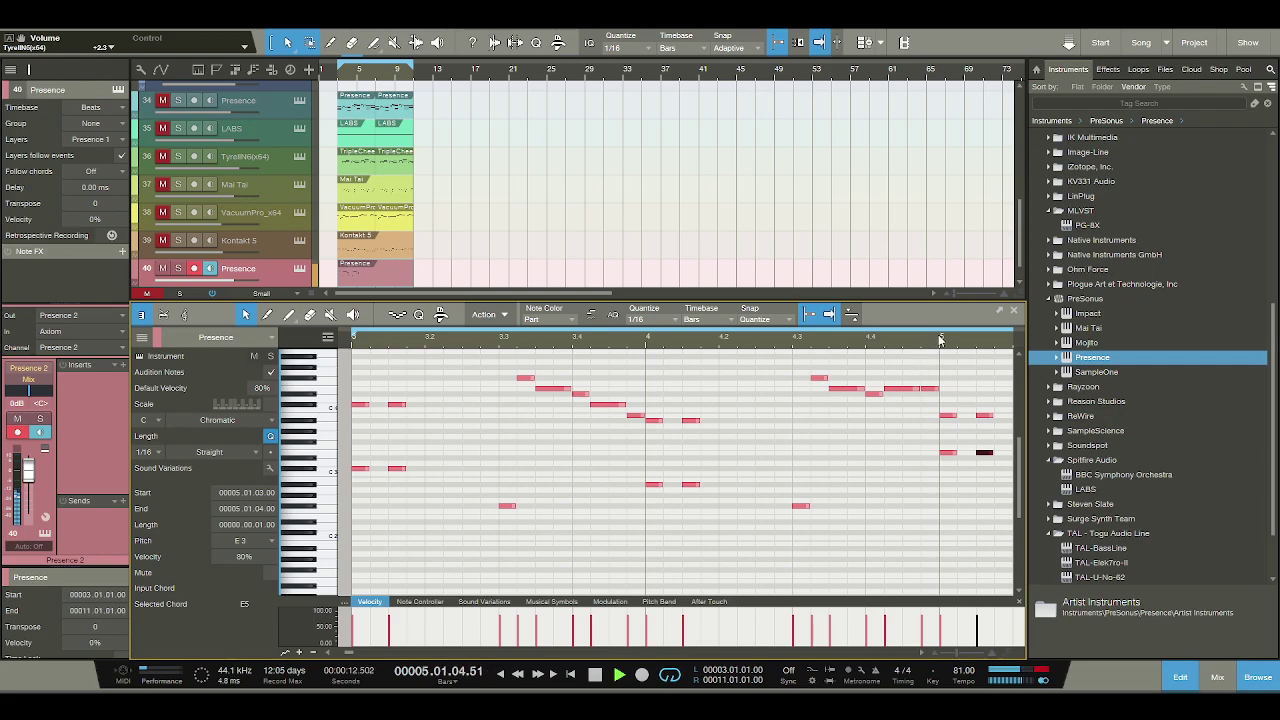
pyautogui.press('space')
pyautogui.moveTo(840, 340); pyautogui.dragTo(668, 340)
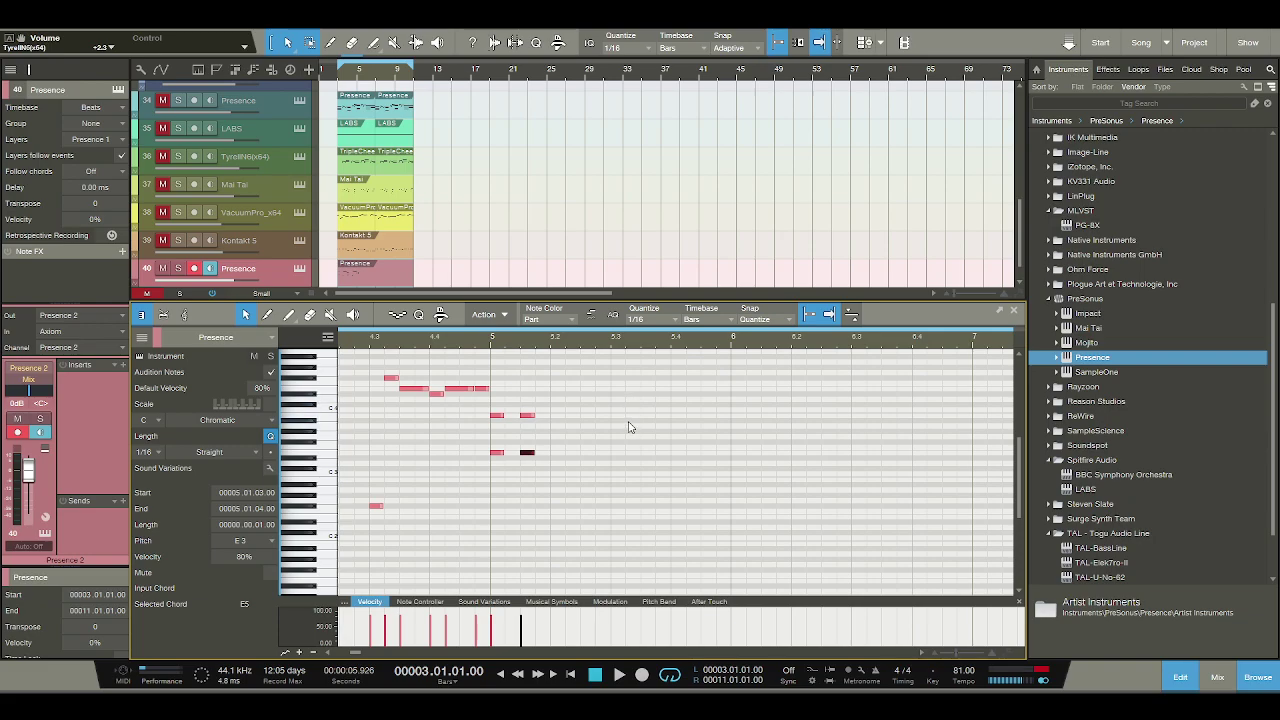
pyautogui.scroll(-3, 621, 428)
pyautogui.scroll(-2, 572, 349)
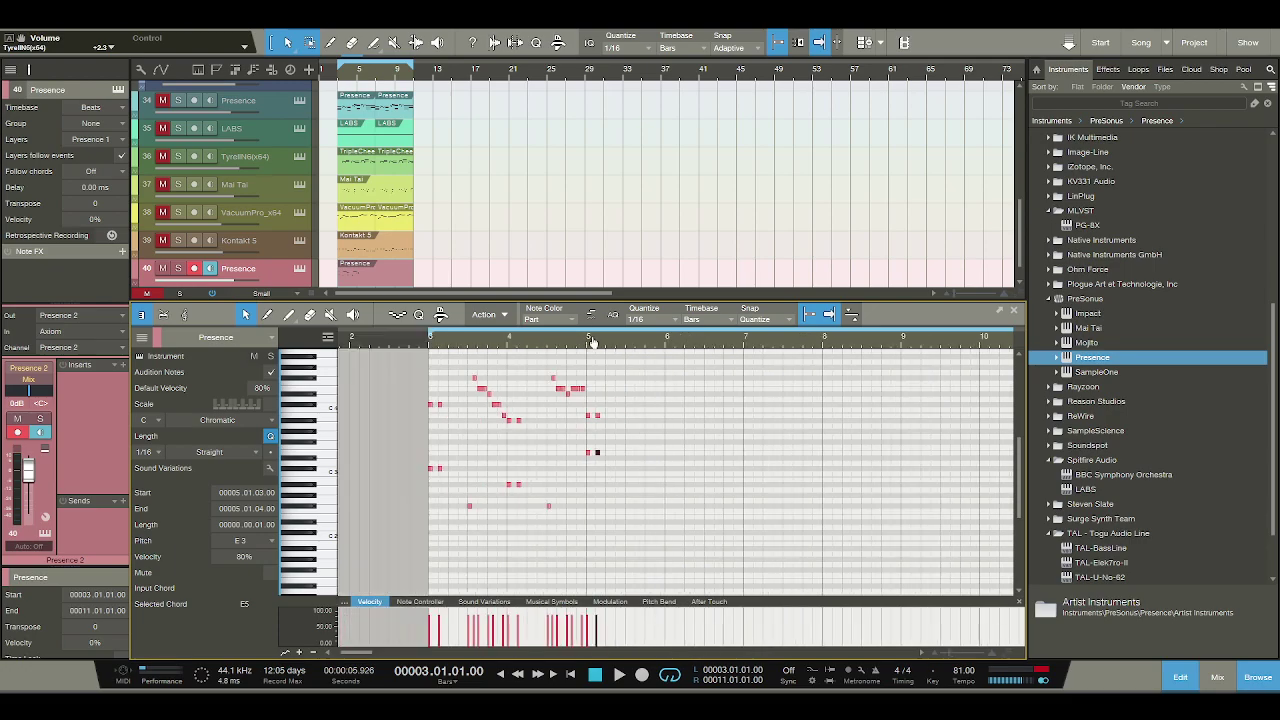
pyautogui.press('space')
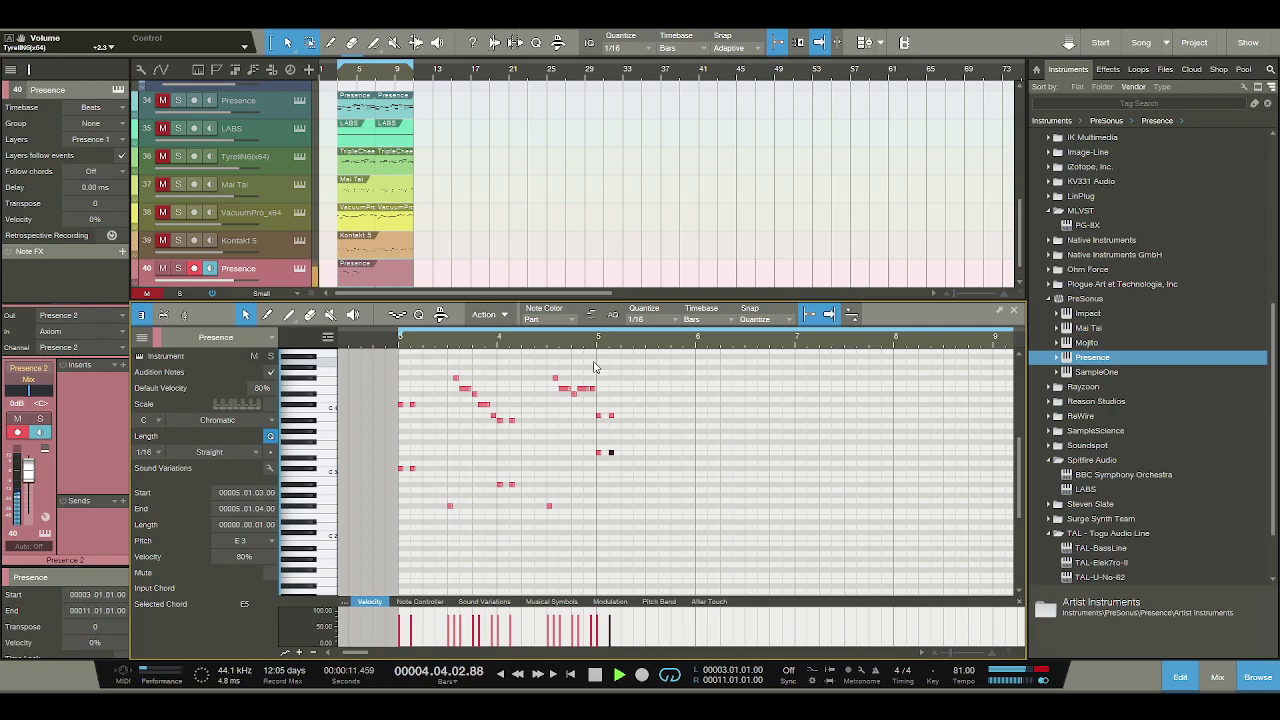
pyautogui.press('space')
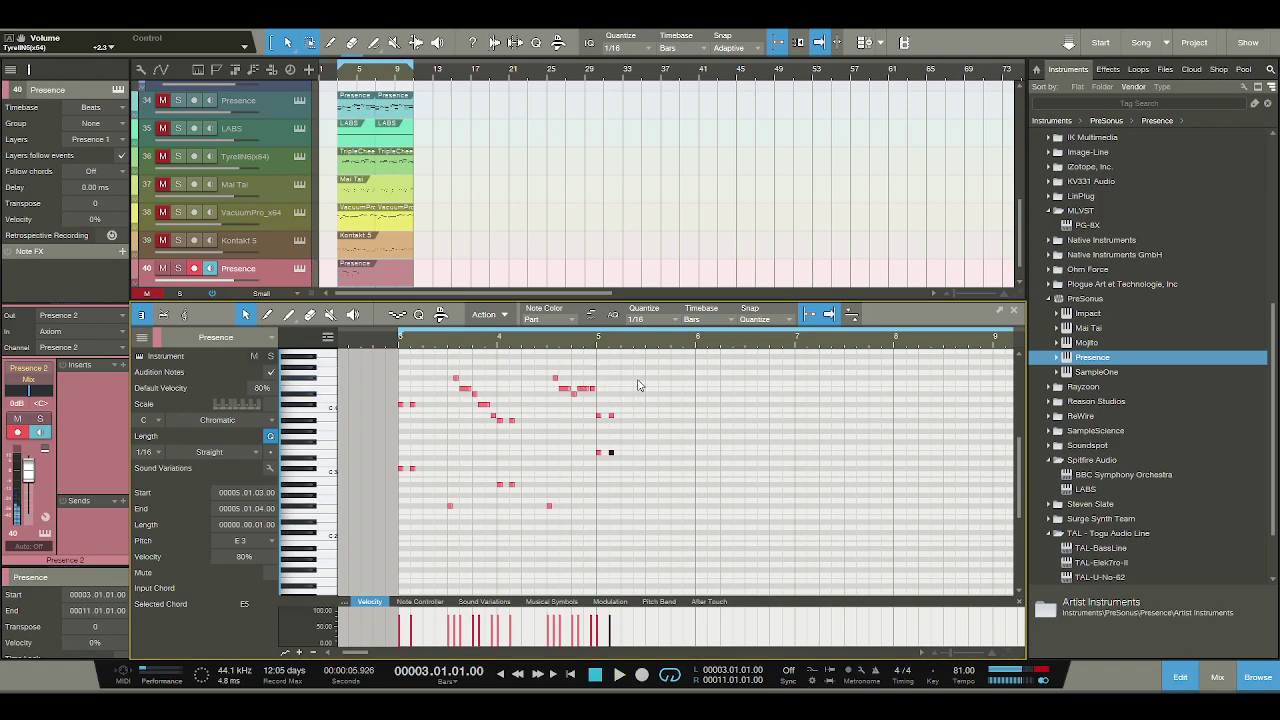
# Add 1/16 notes C#3 at 5.3.1 and C#4 at 5.3.2, and play the part back.
pyautogui.scroll(3, 634, 348)
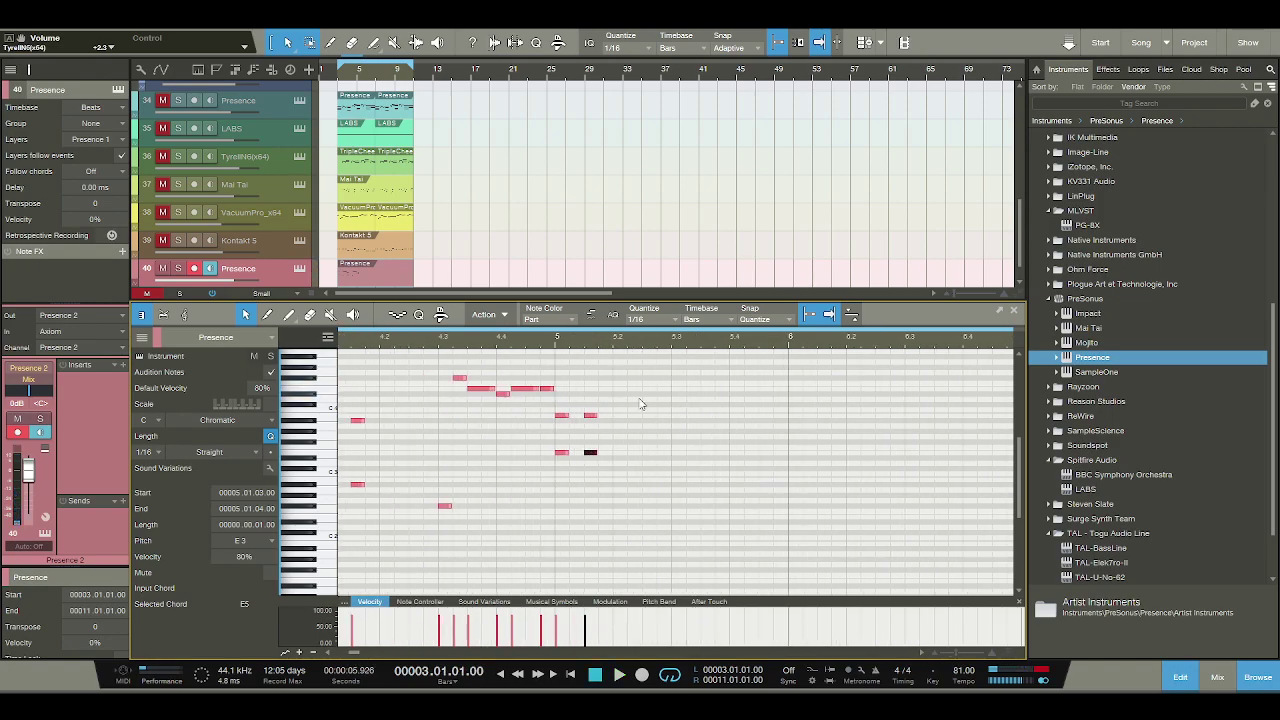
pyautogui.doubleClick(676, 469)
pyautogui.doubleClick(692, 405)
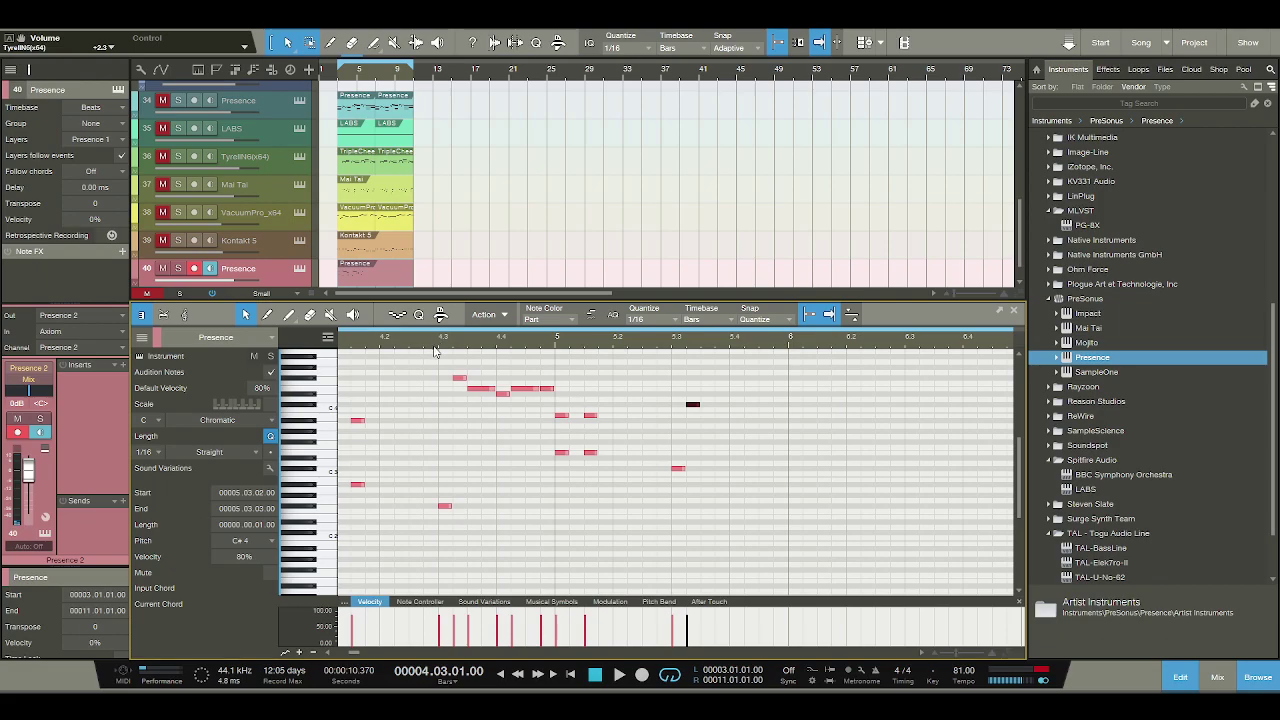
pyautogui.press('space')
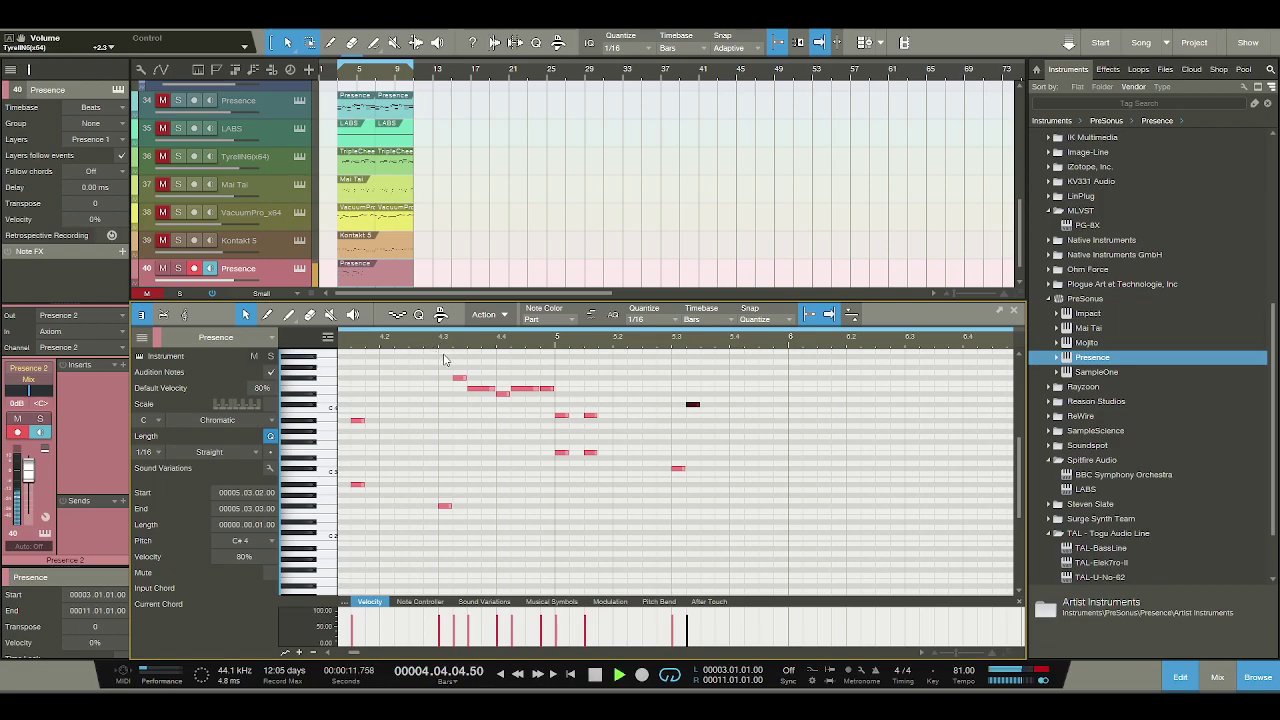
pyautogui.press('space')
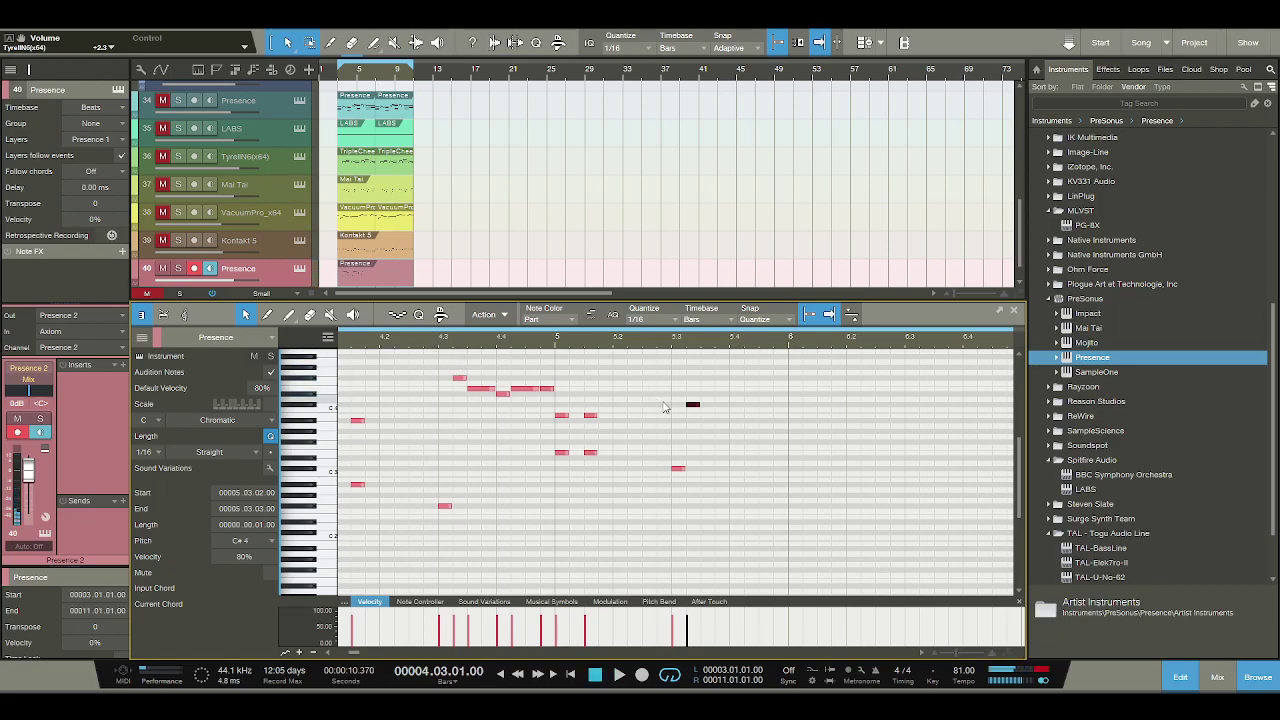
pyautogui.click(692, 406)
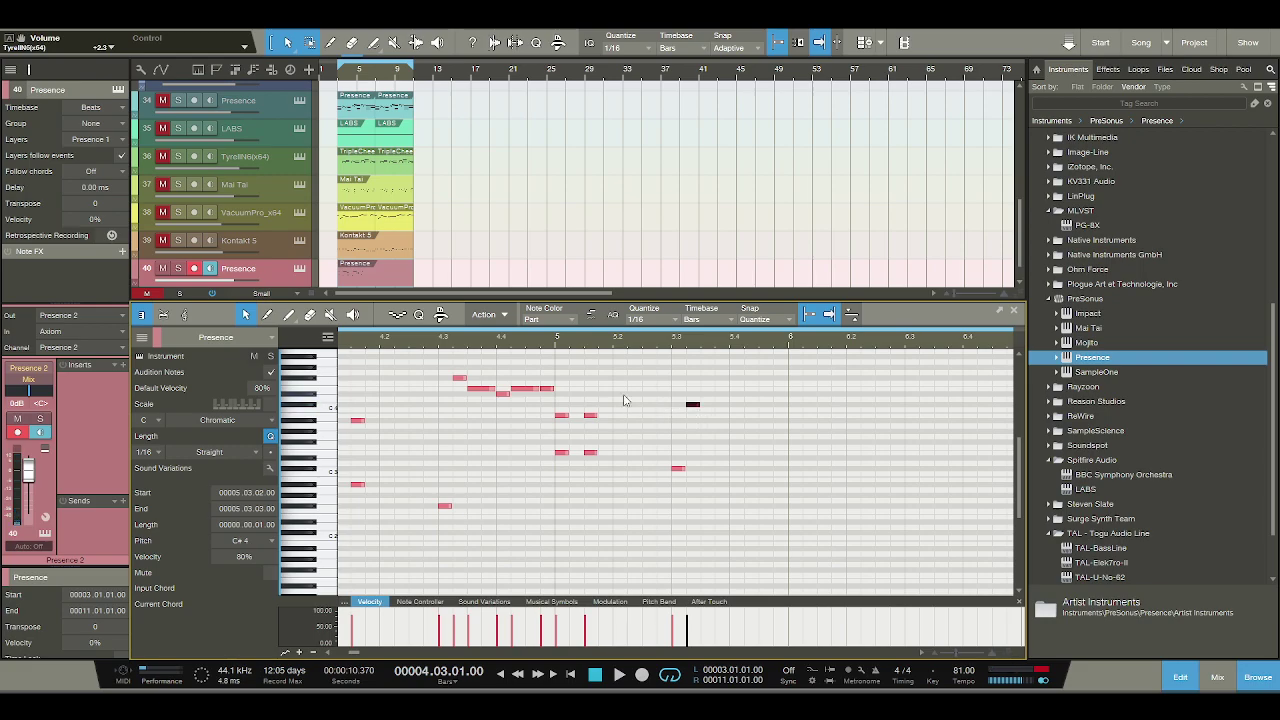
pyautogui.scroll(-3, 637, 336)
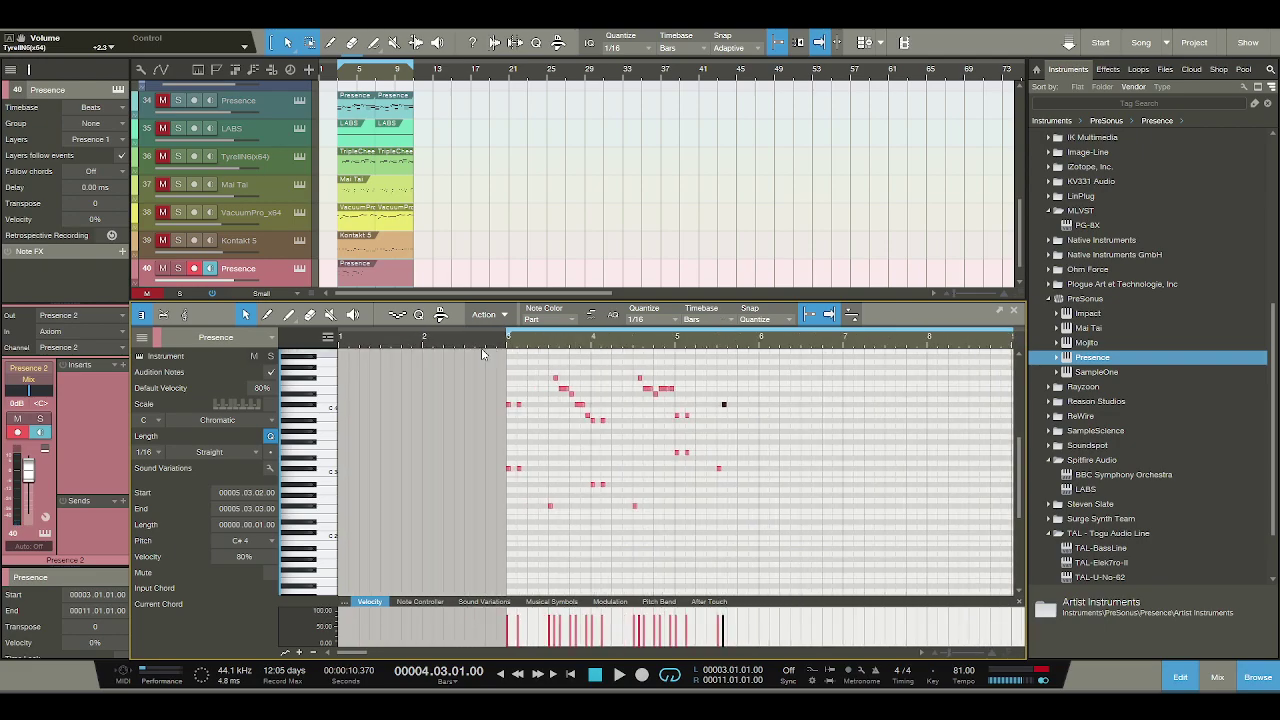
pyautogui.press('space')
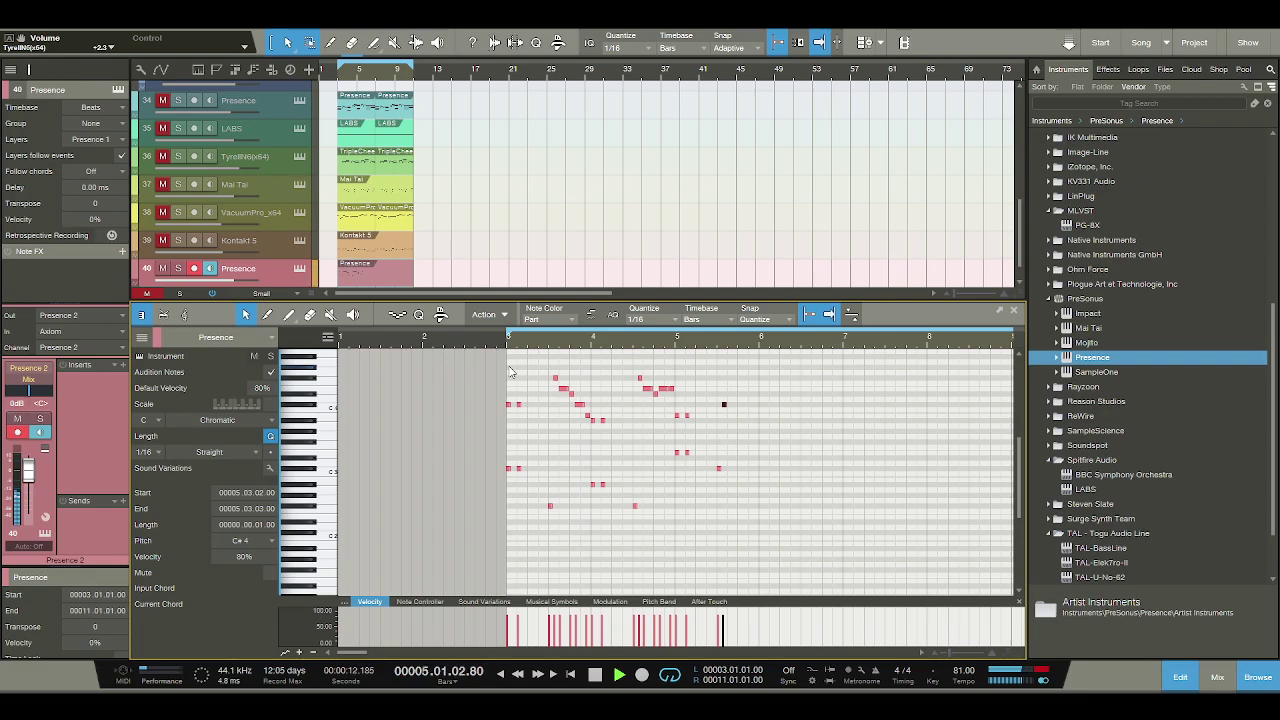
pyautogui.press('space')
# Lengthen the C#4 at 5.3.2 to 1/8 and add B2 at 5.3.4, a 1/8 B3 at 5.4.1, A2 at 5.4.3 and A3 at 5.4.4.
pyautogui.scroll(3, 742, 342)
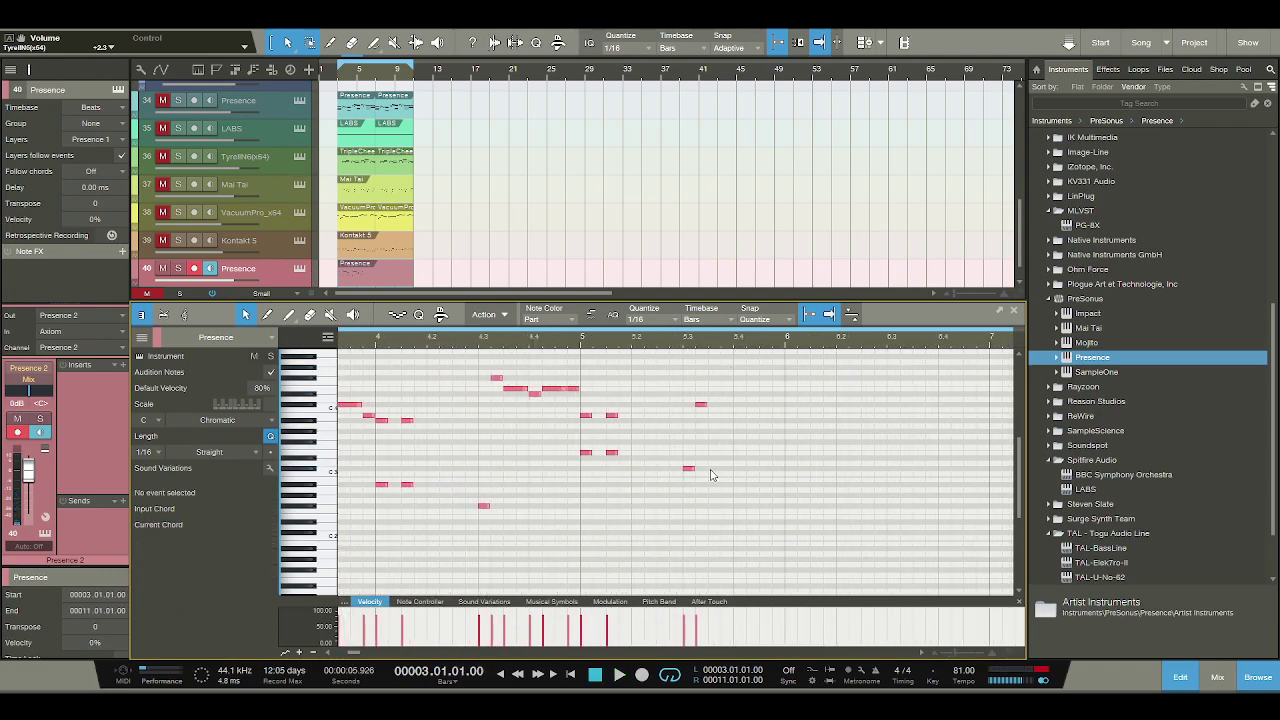
pyautogui.moveTo(706, 405); pyautogui.dragTo(712, 406)
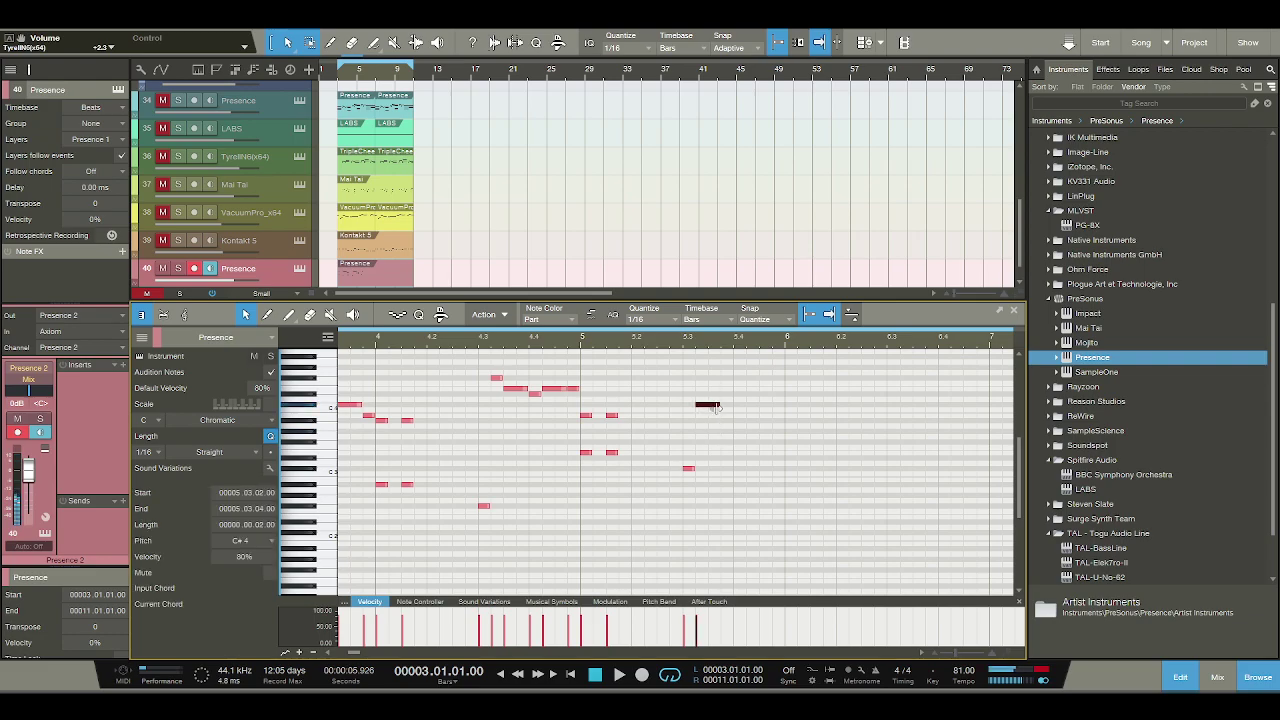
pyautogui.click(724, 479)
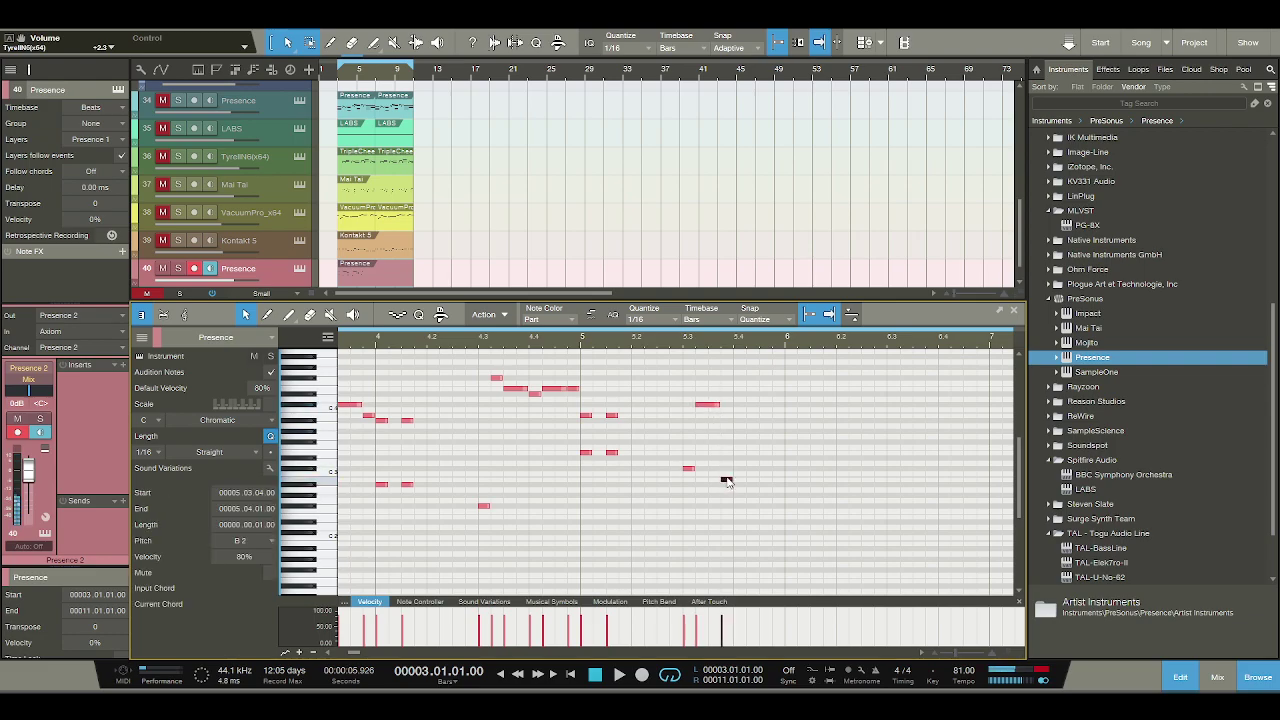
pyautogui.click(738, 416)
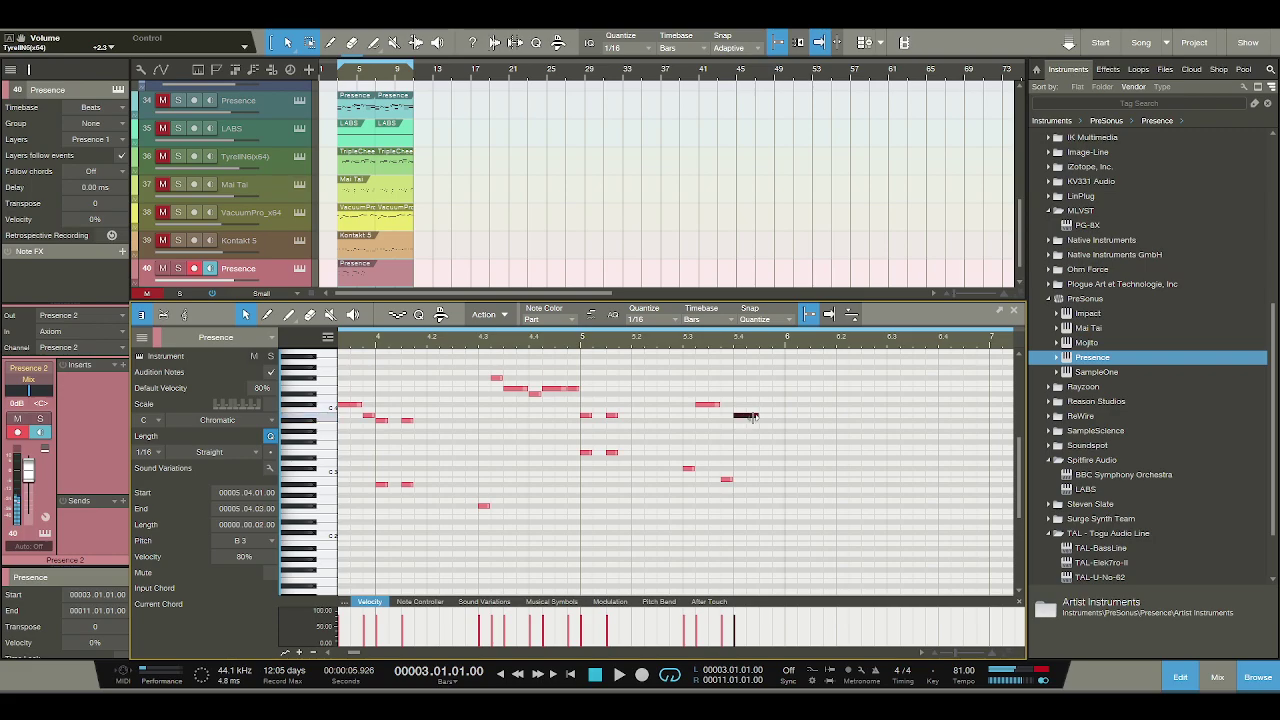
pyautogui.click(764, 491)
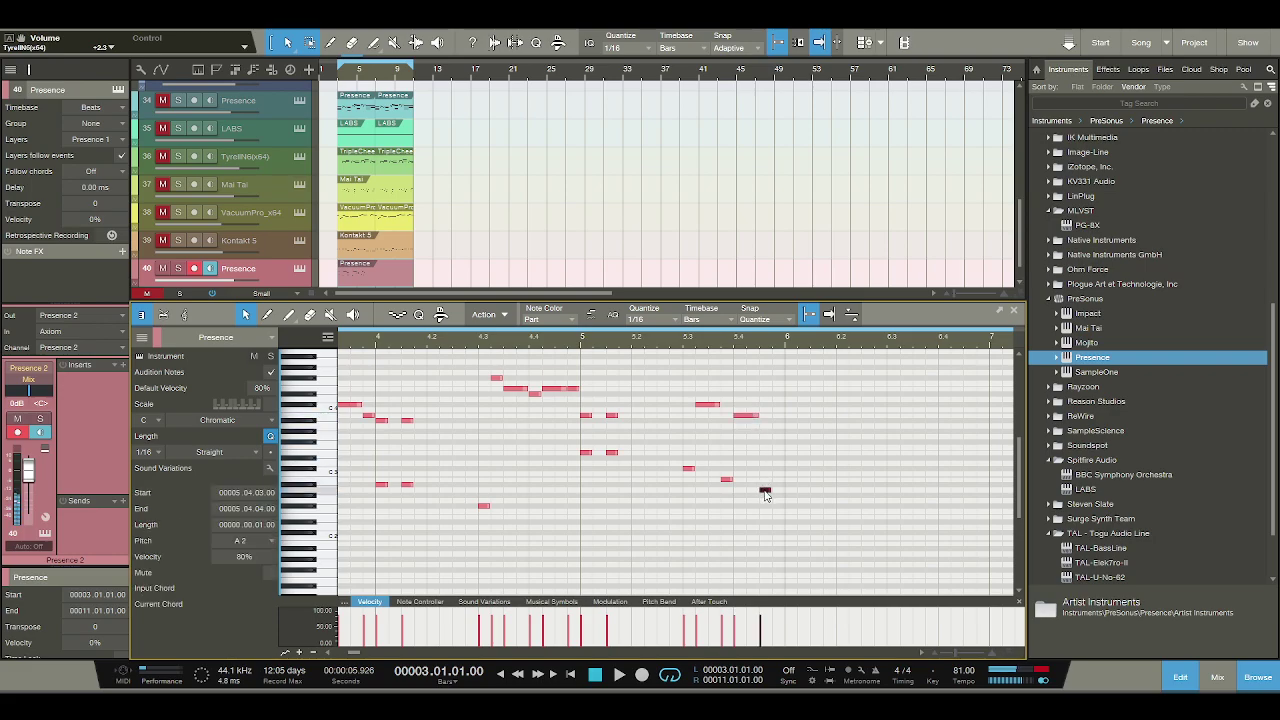
pyautogui.click(777, 426)
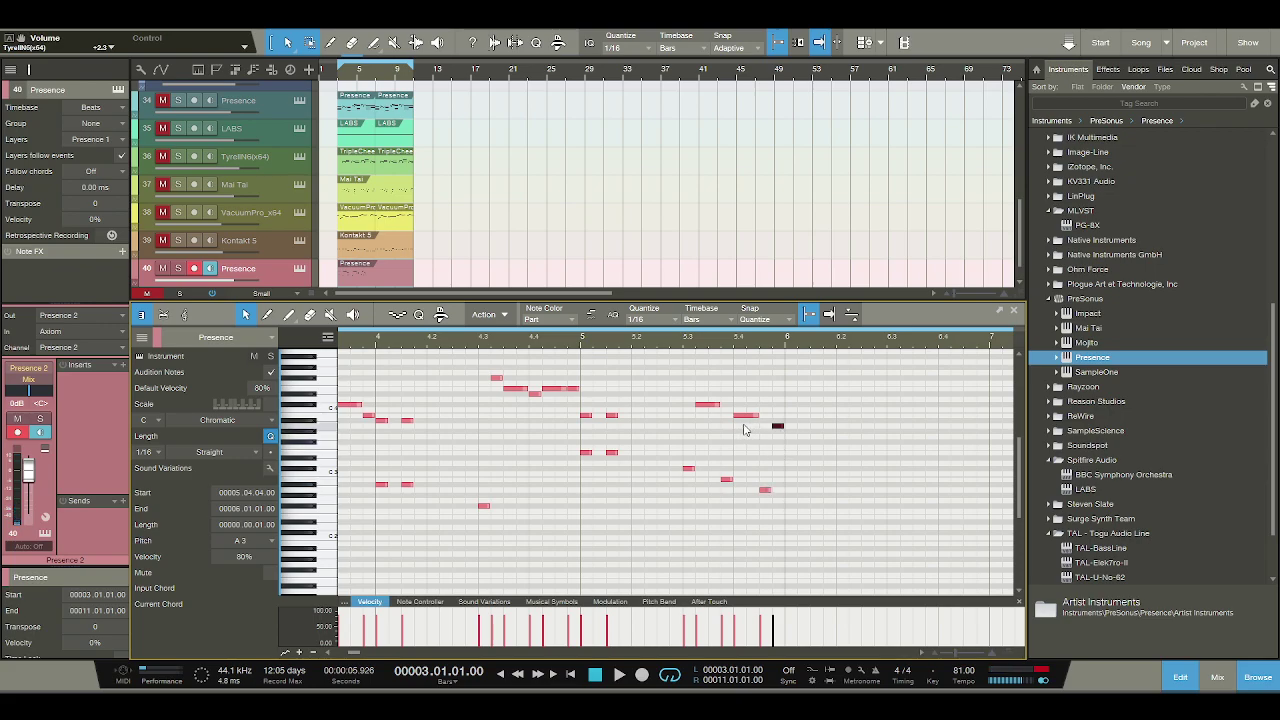
# Try shortening the C#4 at 5.3.2 to 1/16, and play the phrase back from 4.4.4.
pyautogui.click(707, 404)
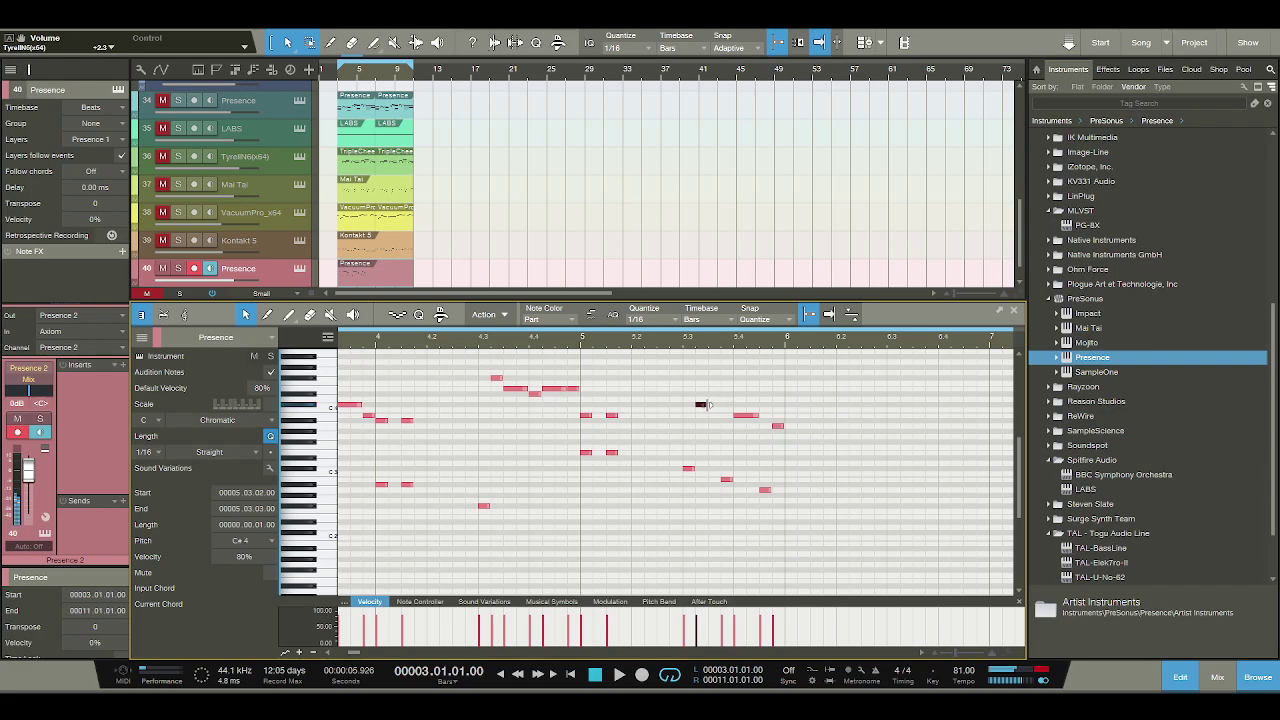
pyautogui.press('space')
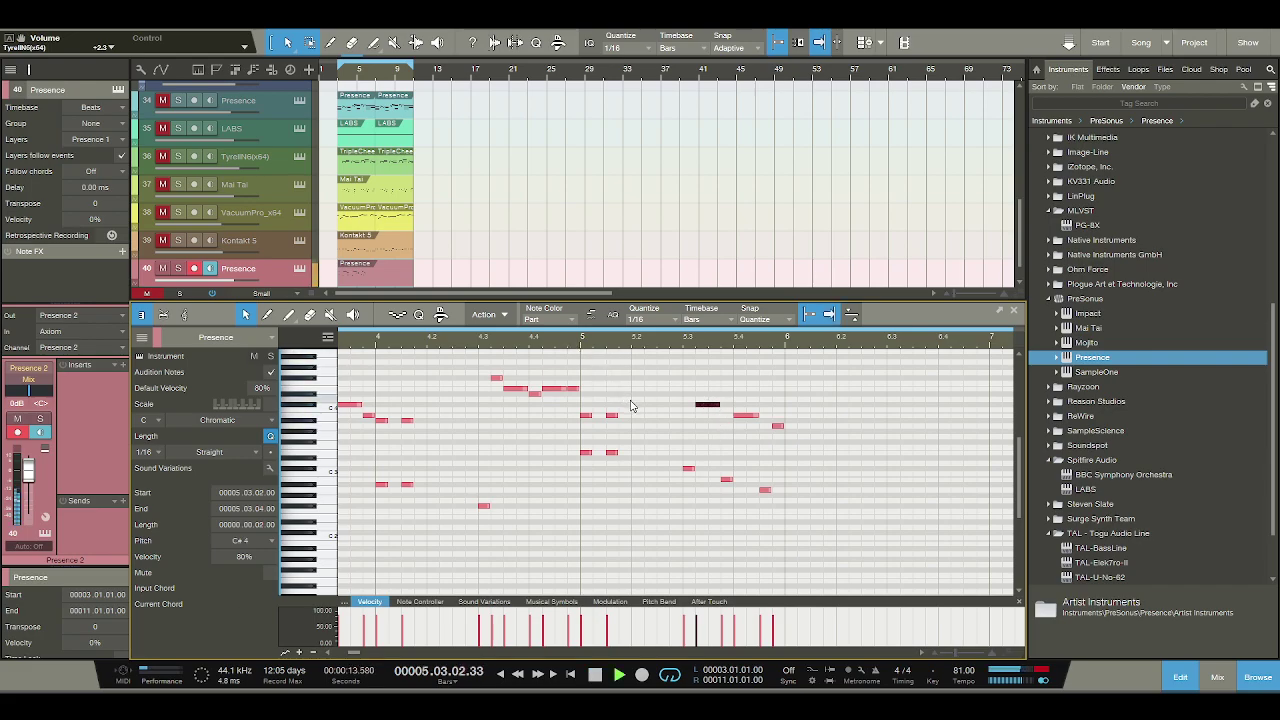
pyautogui.press('space')
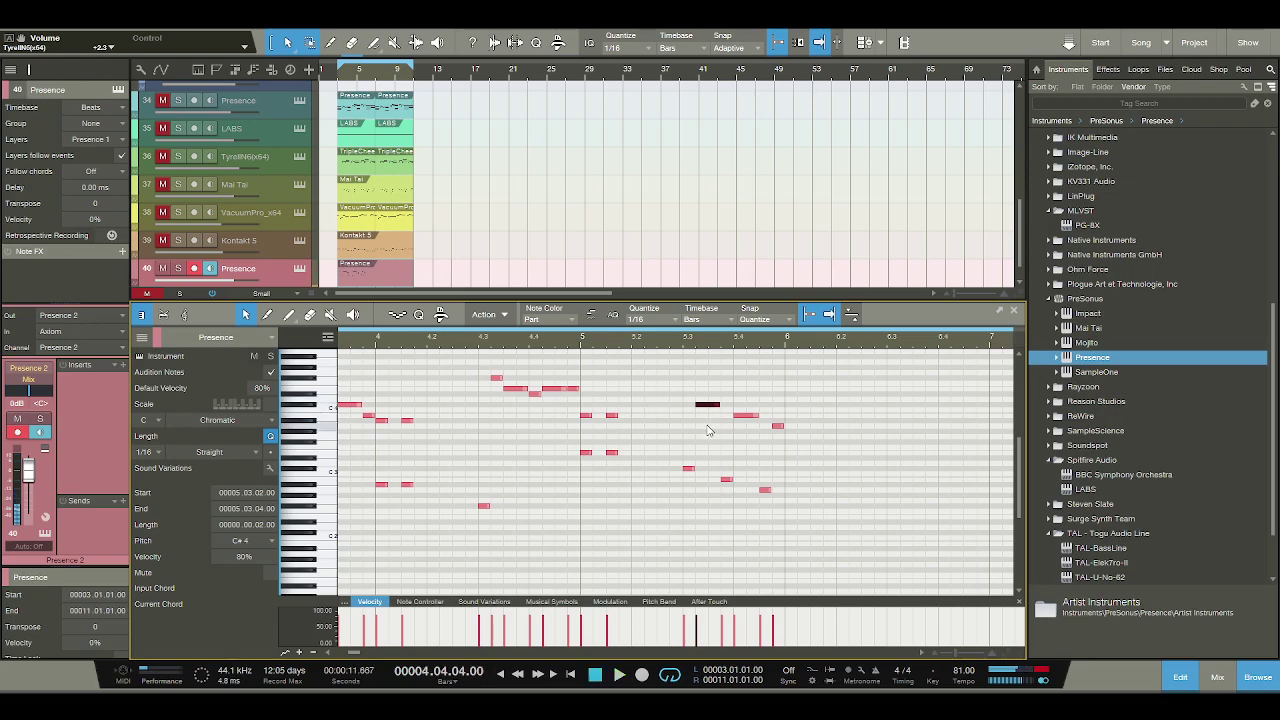
# Insert a 1/16 D#4 at 5.3.2, shift the following C#4, B2, B3 and A2 1/16 later, remove the A3, and play back.
pyautogui.moveTo(720, 404)
pyautogui.mouseDown()
pyautogui.moveTo(705, 397)
pyautogui.moveTo(720, 405)
pyautogui.mouseUp()
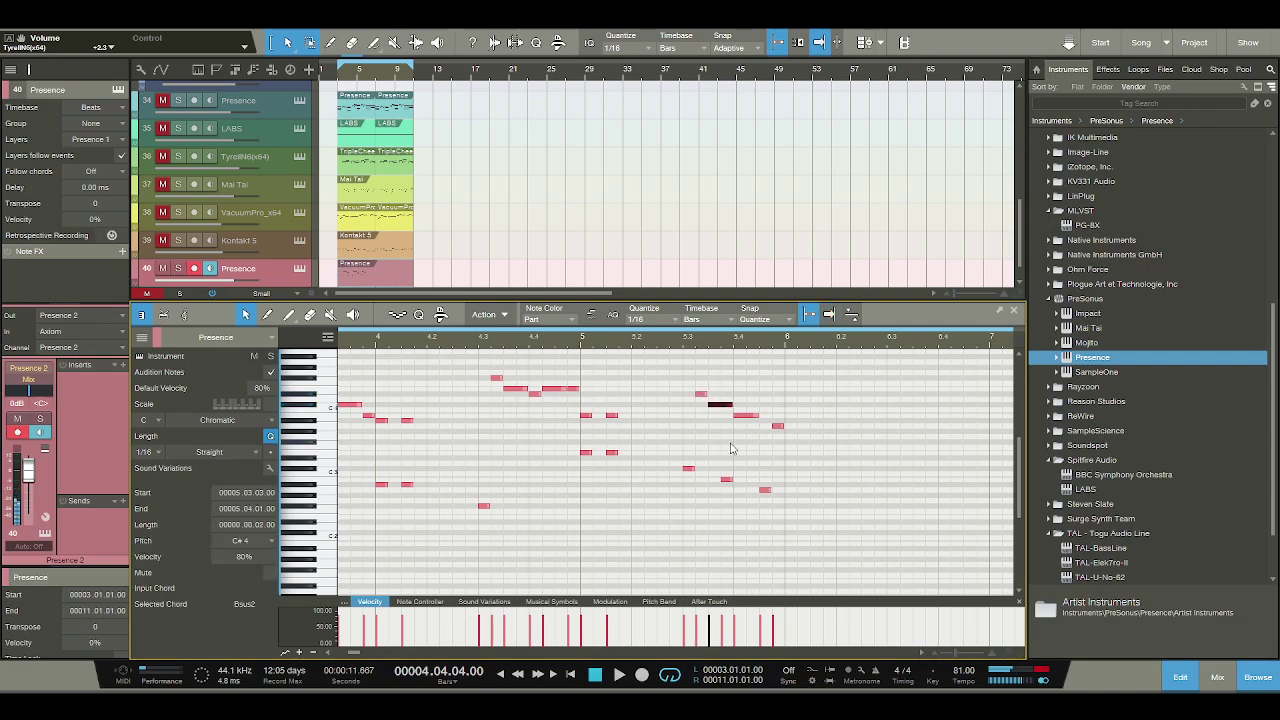
pyautogui.click(727, 481)
pyautogui.moveTo(738, 485); pyautogui.dragTo(760, 425)
pyautogui.moveTo(766, 488); pyautogui.dragTo(781, 431)
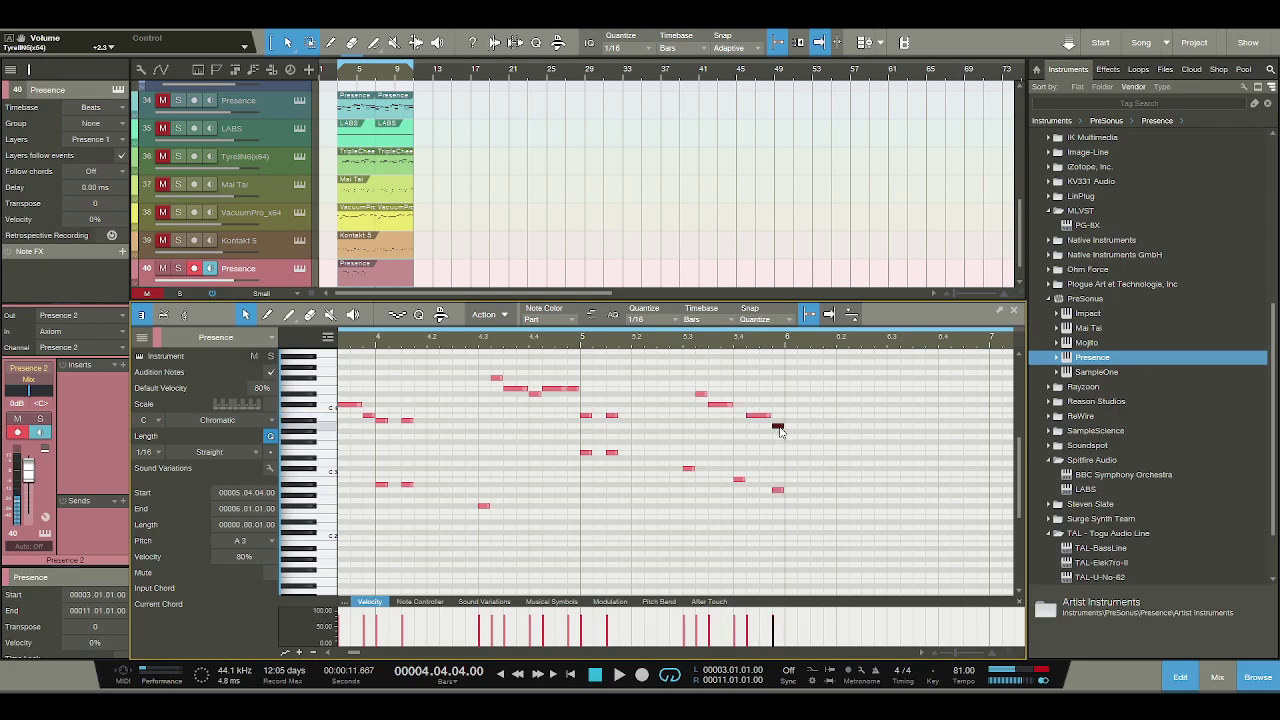
pyautogui.press('space')
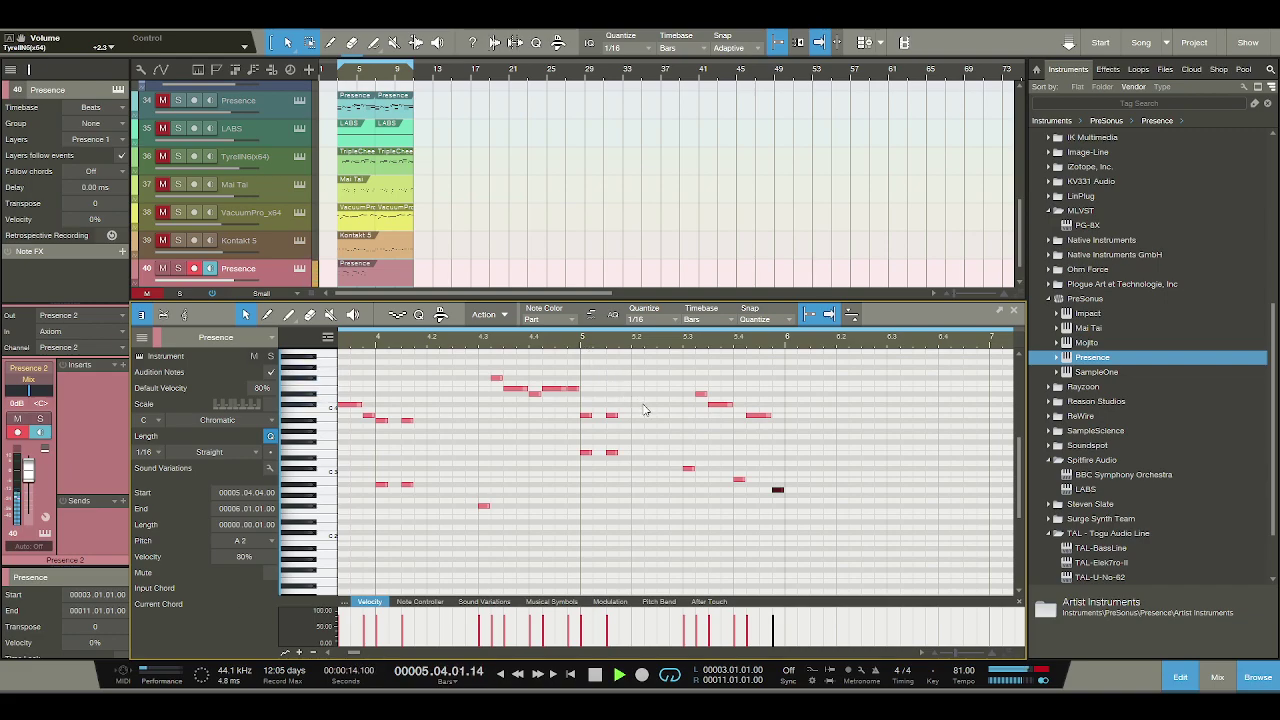
pyautogui.press('space')
# Raise the low notes at 5.4.1 and 5.4.4 to C#3 and E3, playing the phrase back.
pyautogui.click(738, 479)
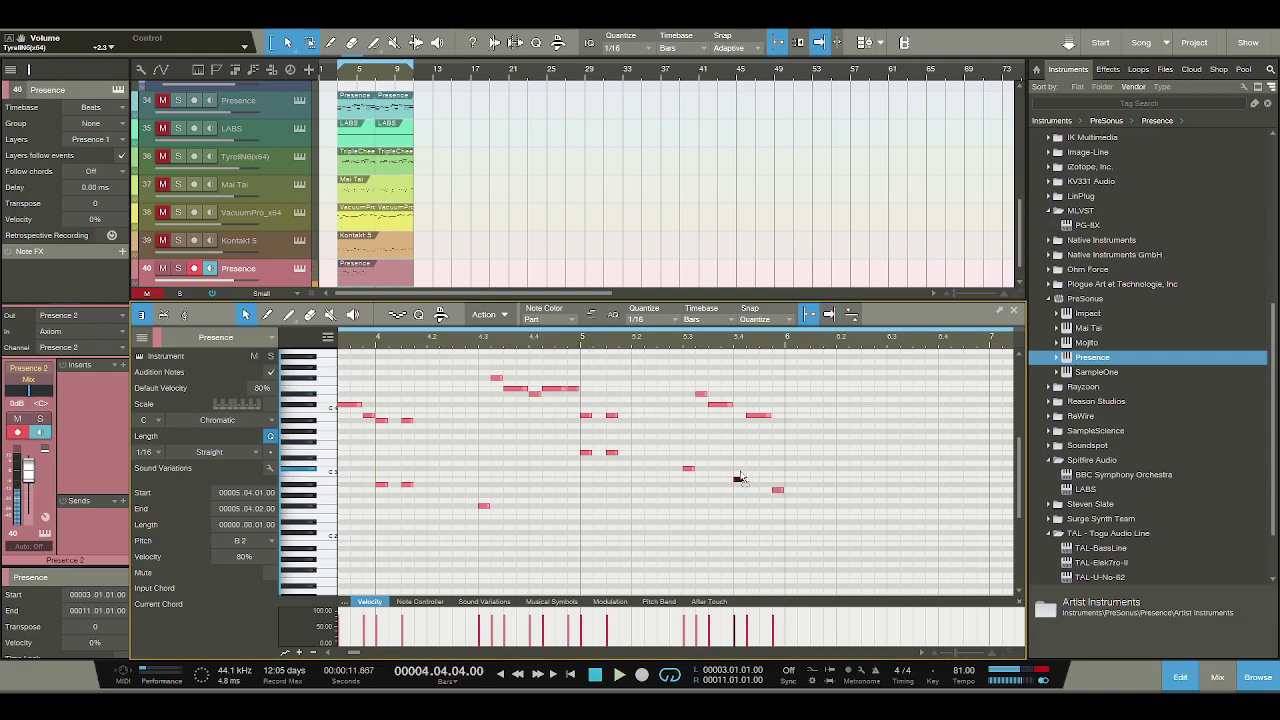
pyautogui.moveTo(740, 478); pyautogui.dragTo(778, 472)
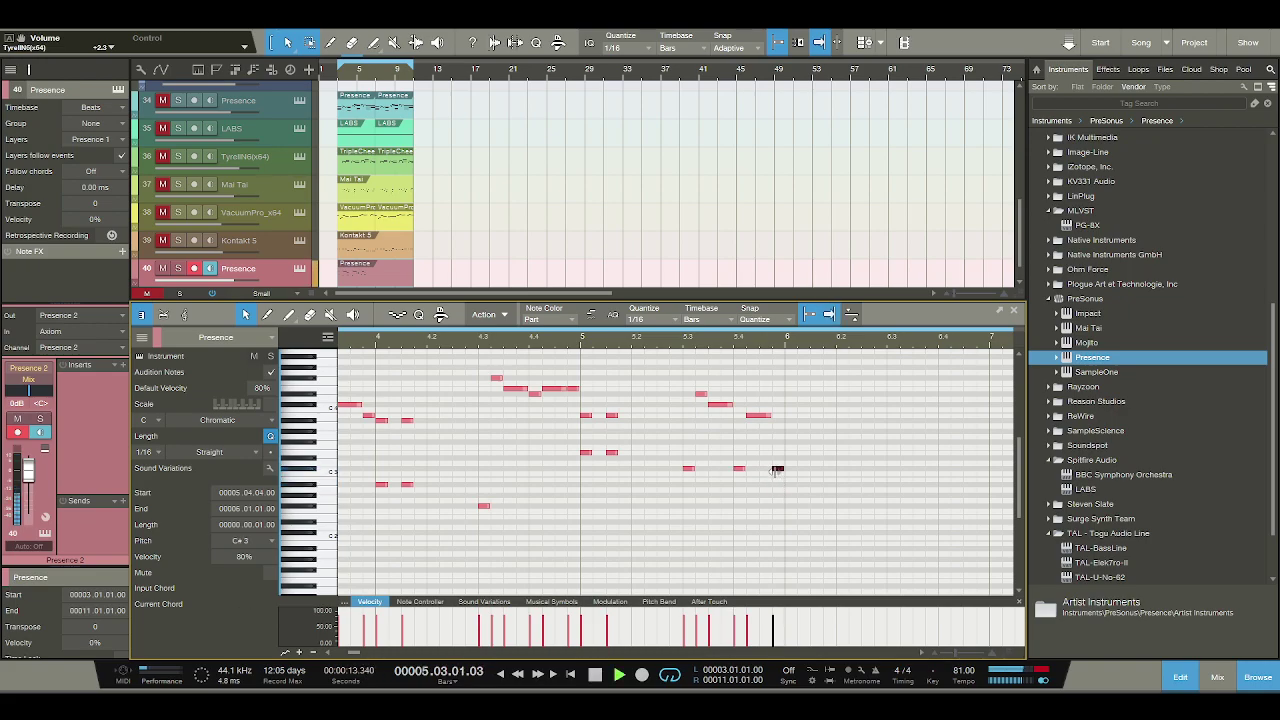
pyautogui.press('space')
pyautogui.moveTo(777, 470); pyautogui.dragTo(778, 456)
pyautogui.press('space')
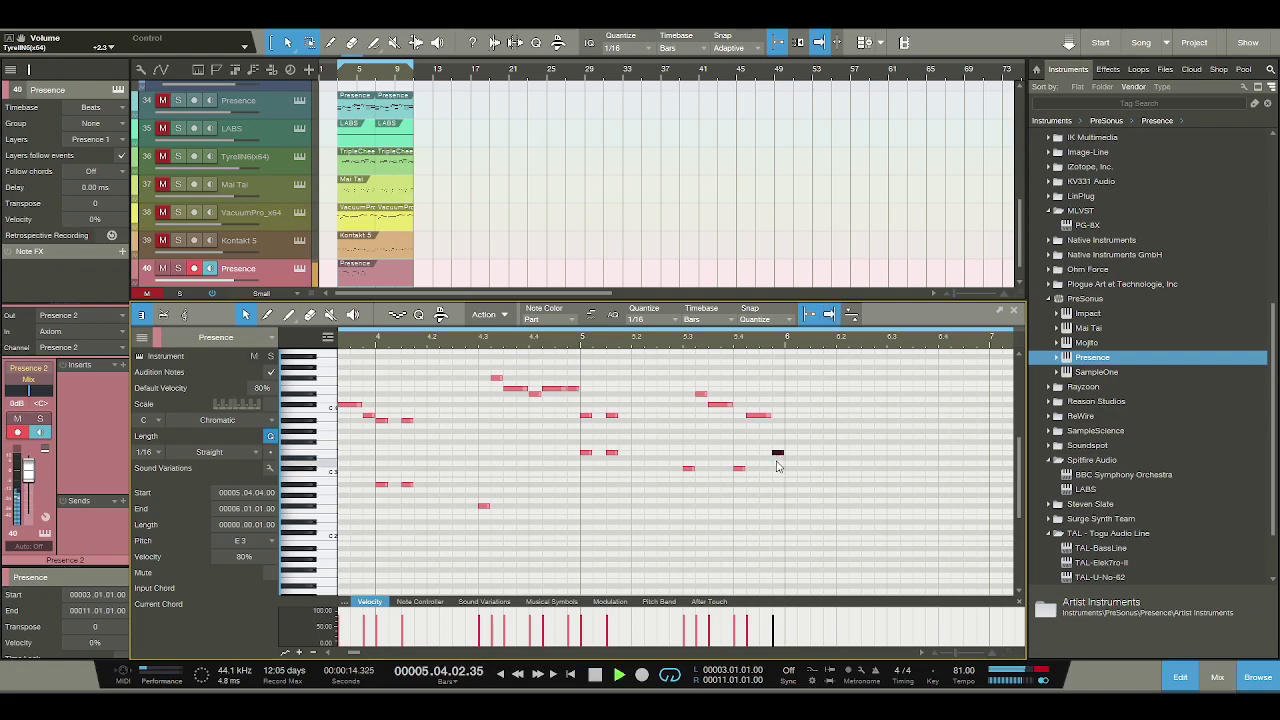
pyautogui.press('space')
# Add 1/16 notes B2 and F#3 at 6.1.1 and 6.1.3, and play the phrase back.
pyautogui.keyDown('alt'); pyautogui.moveTo(778, 455); pyautogui.dragTo(816, 432); pyautogui.keyUp('alt')
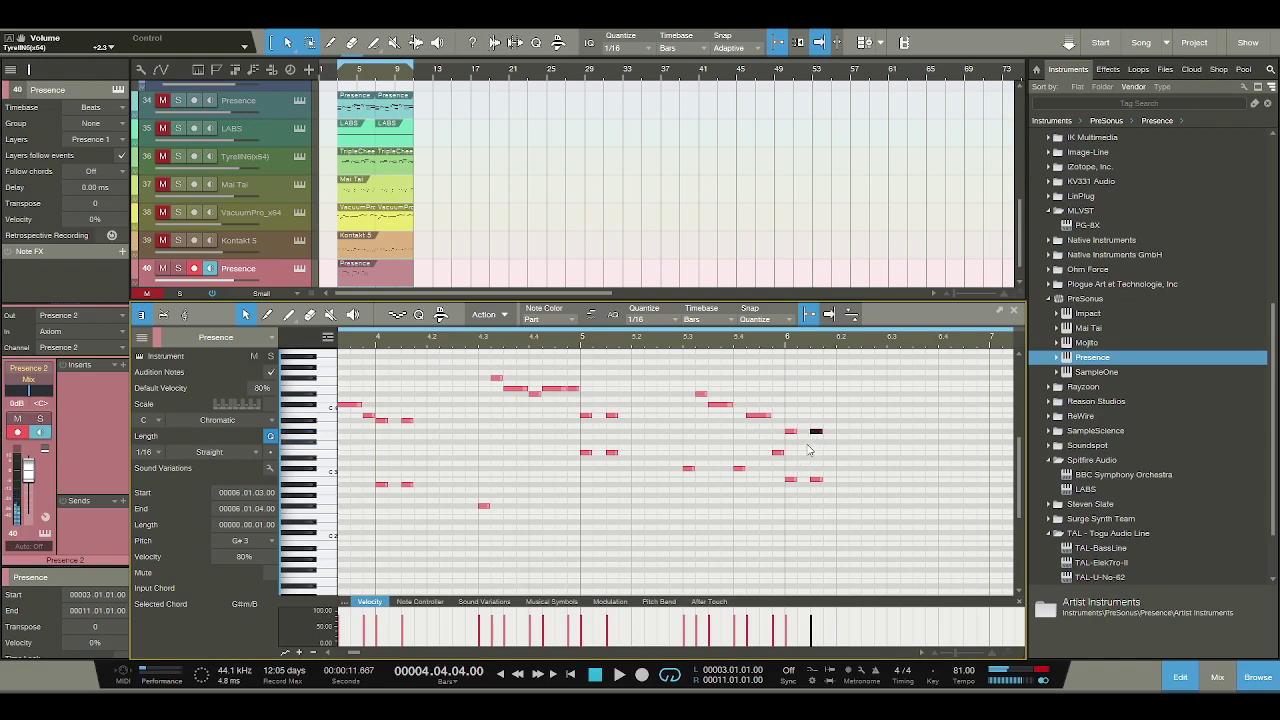
pyautogui.click(818, 437)
pyautogui.click(816, 433)
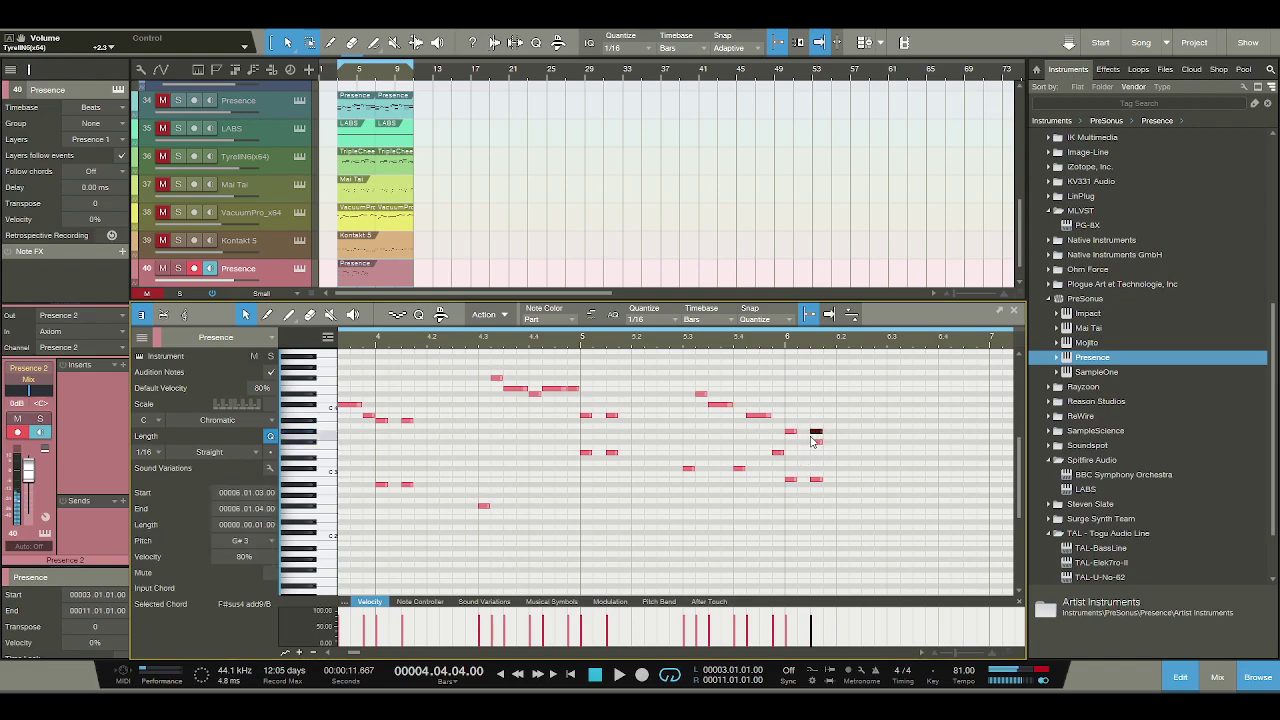
pyautogui.click(791, 434)
pyautogui.moveTo(791, 436); pyautogui.dragTo(815, 443)
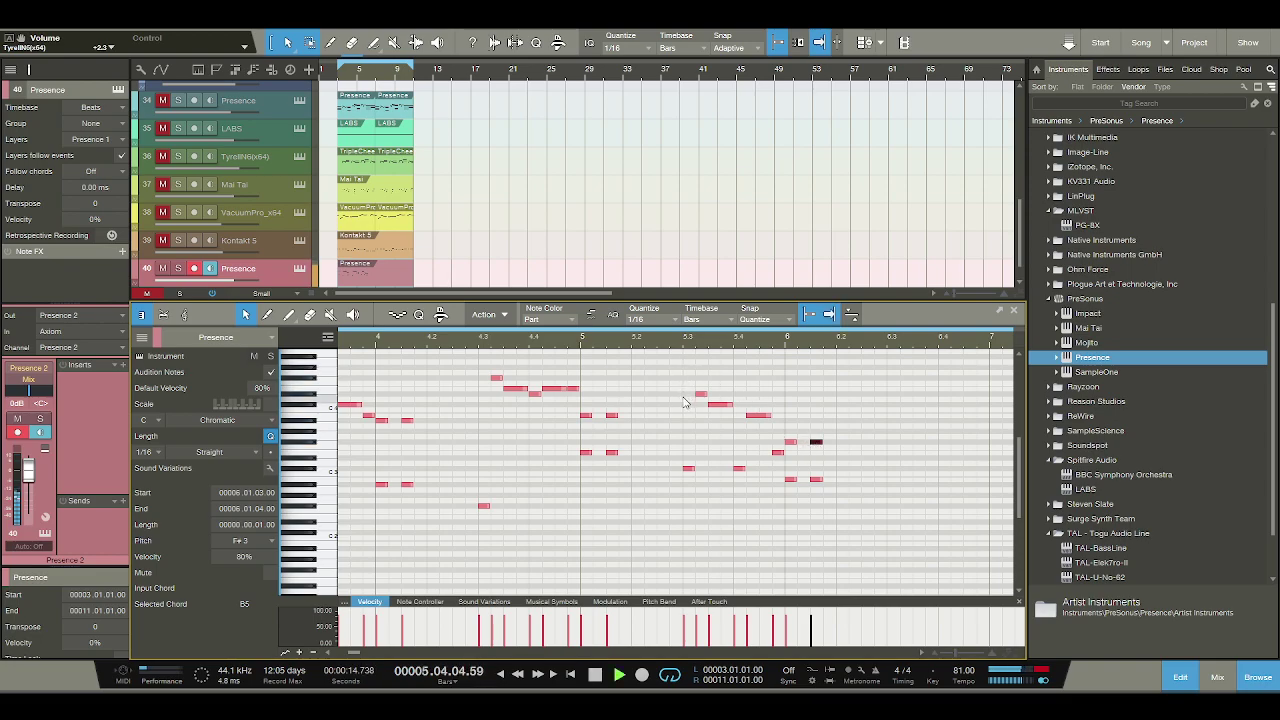
pyautogui.press('space')
# Play the part from bar 3 and raise the C#3 at 5.4.1 to G#3.
pyautogui.press('w')
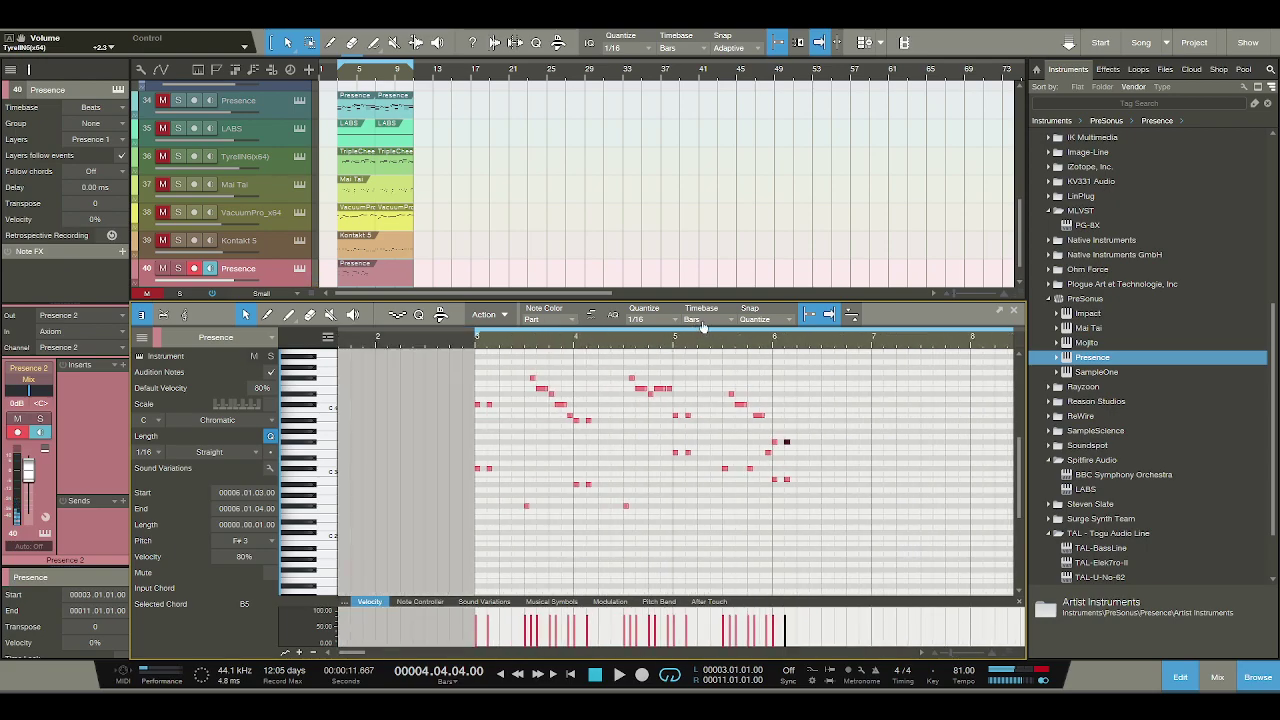
pyautogui.press('space')
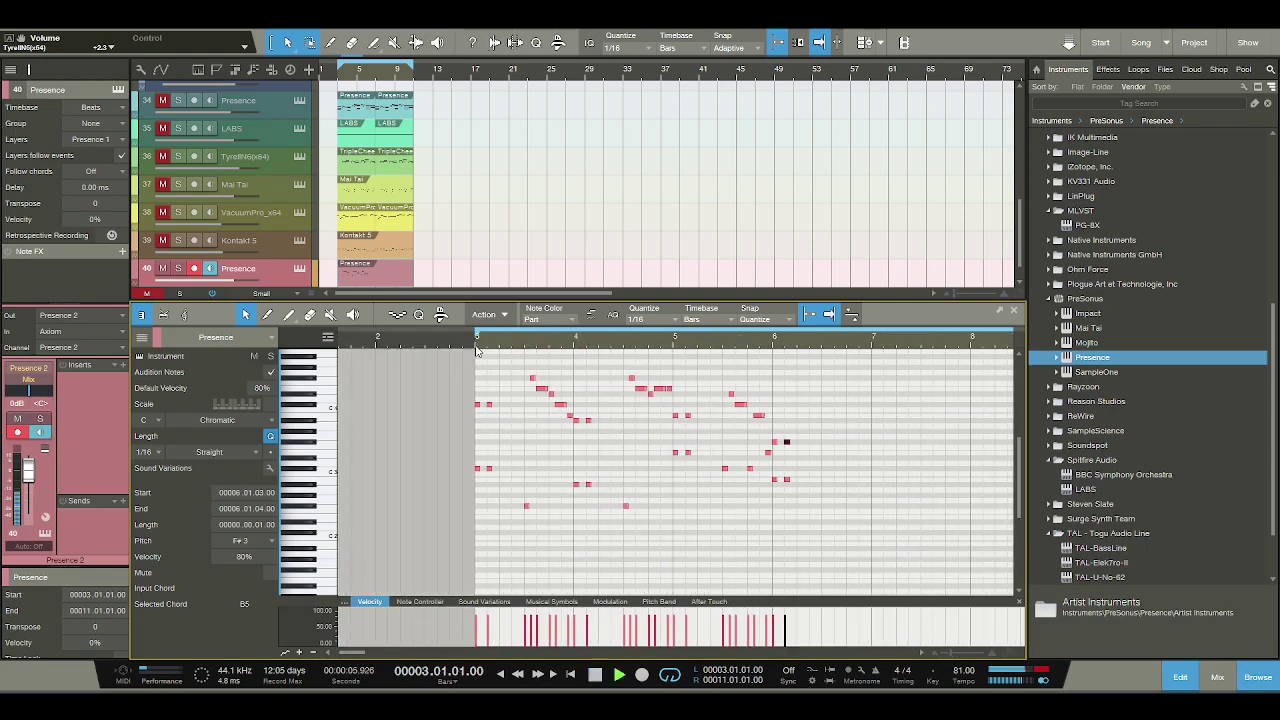
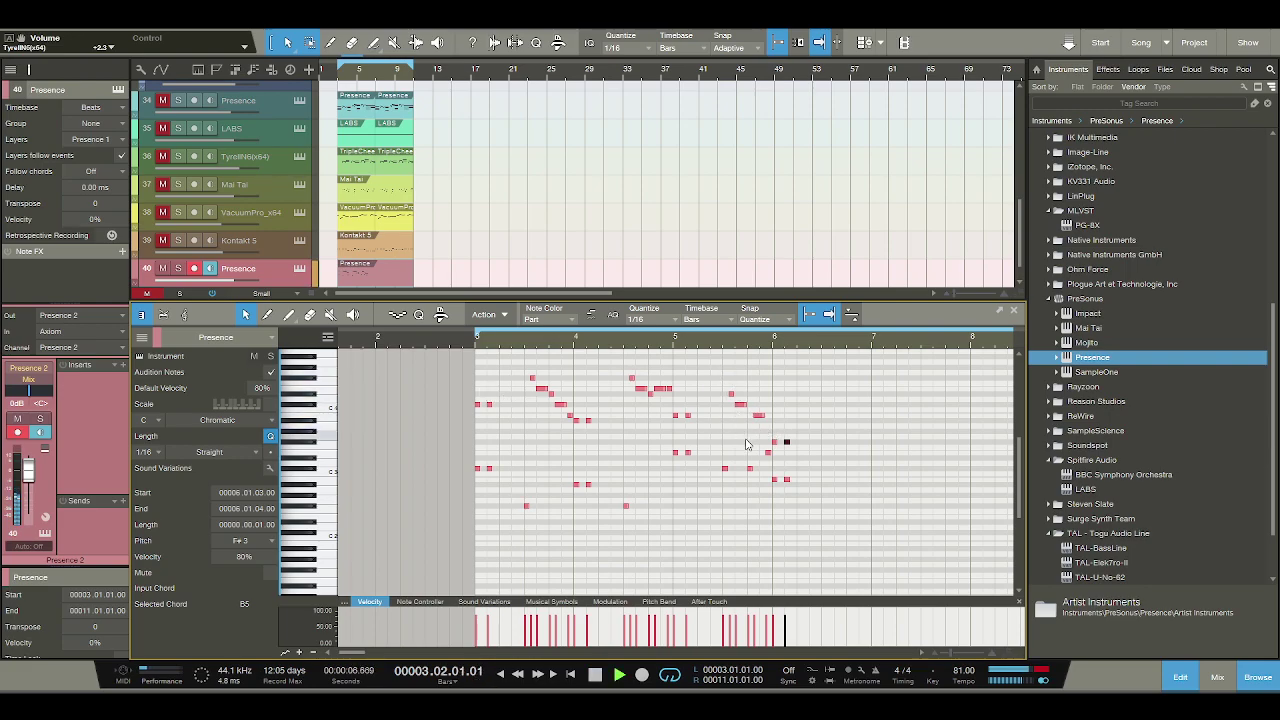
pyautogui.click(750, 468)
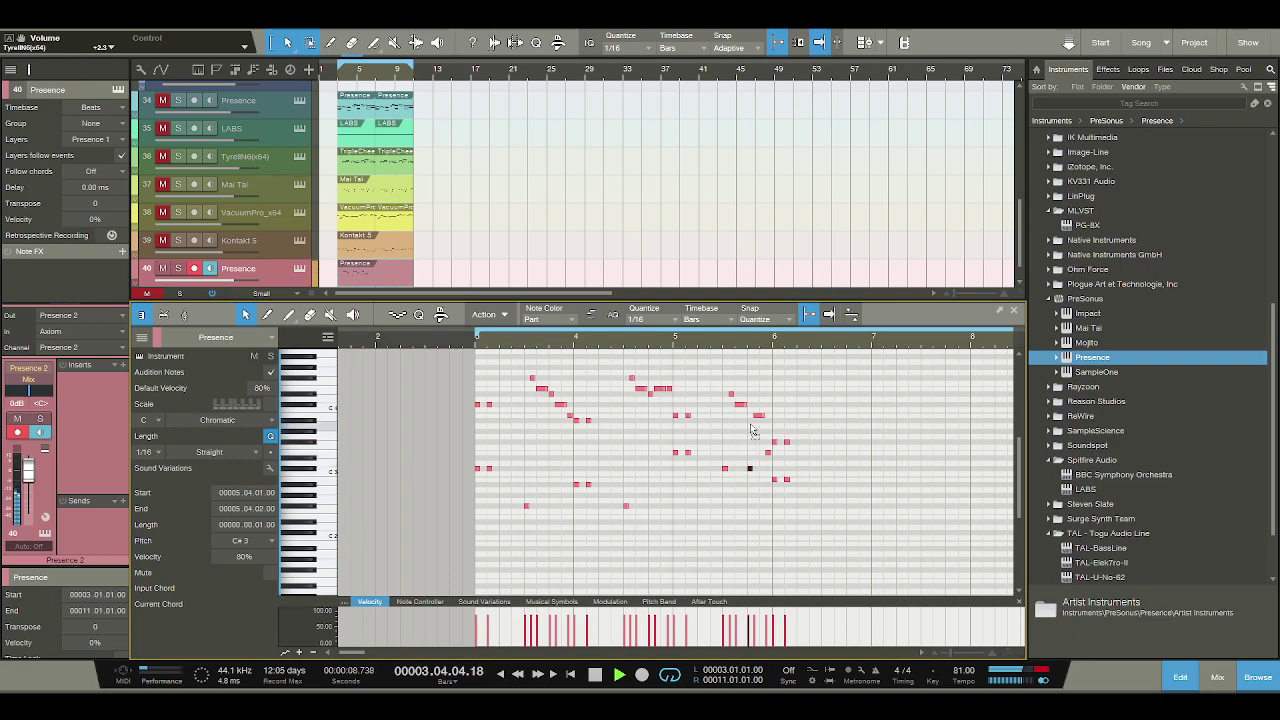
pyautogui.moveTo(752, 438); pyautogui.dragTo(750, 431)
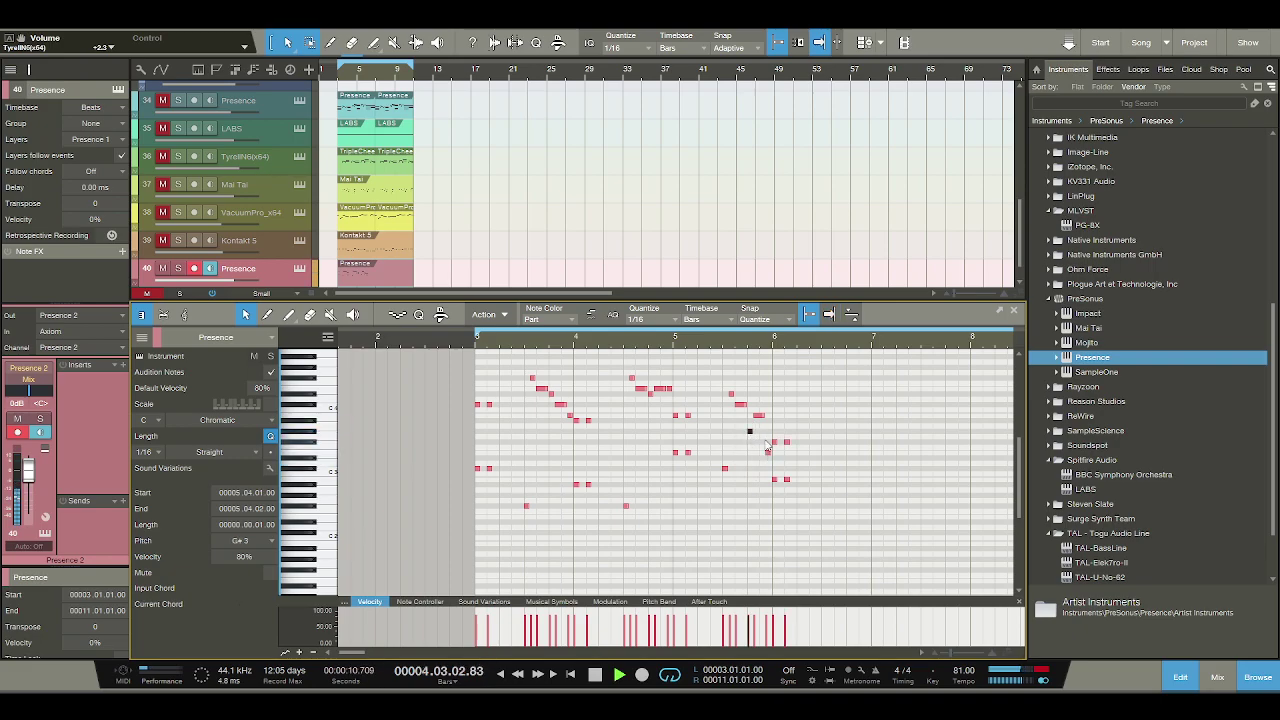
# Stop playback and add a 1/16 B2 at 6.3.1, a 1/16 F#3 at 6.3.2 and a 1/8 D#4 at 6.3.3.
pyautogui.moveTo(791, 341); pyautogui.dragTo(771, 357)
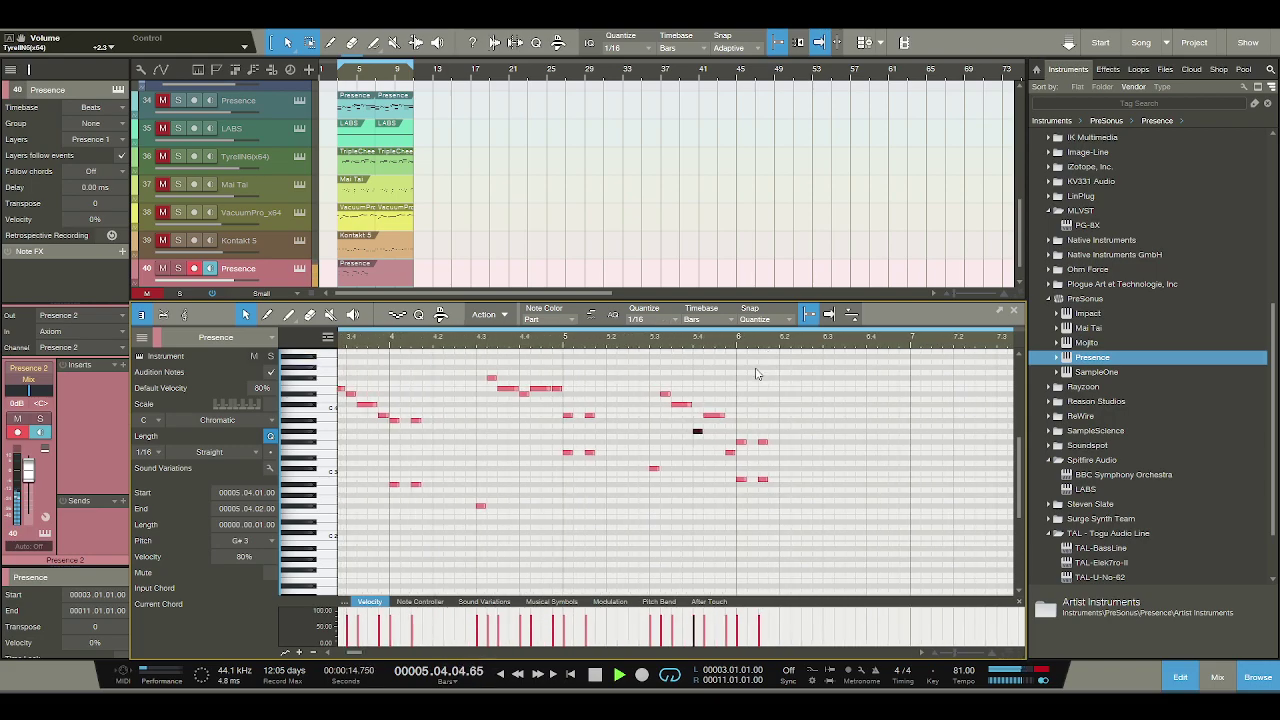
pyautogui.press('space')
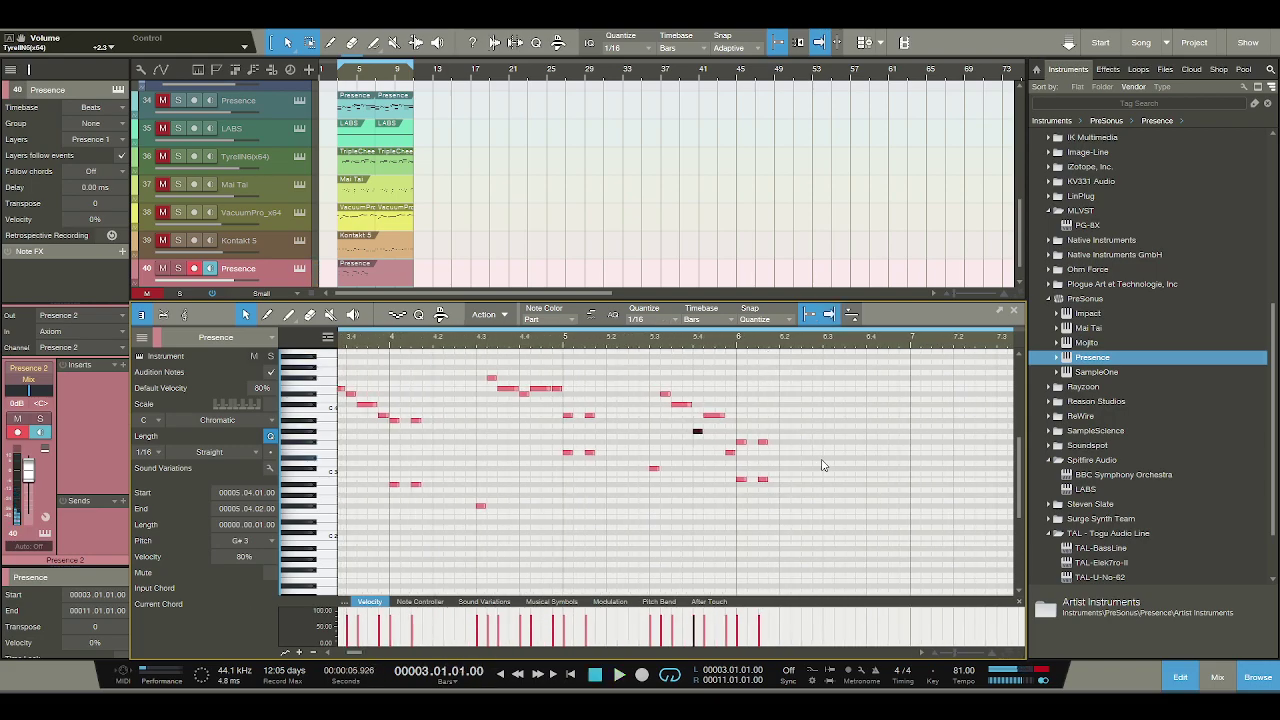
pyautogui.doubleClick(826, 481)
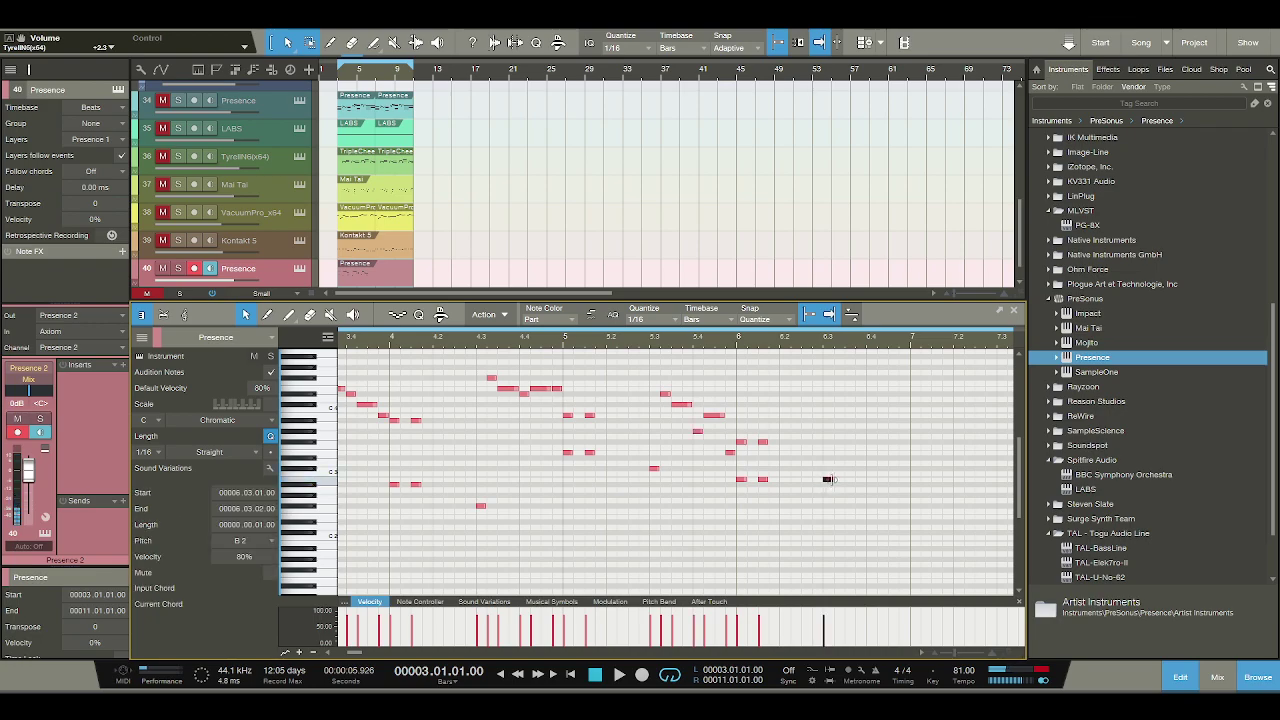
pyautogui.doubleClick(838, 442)
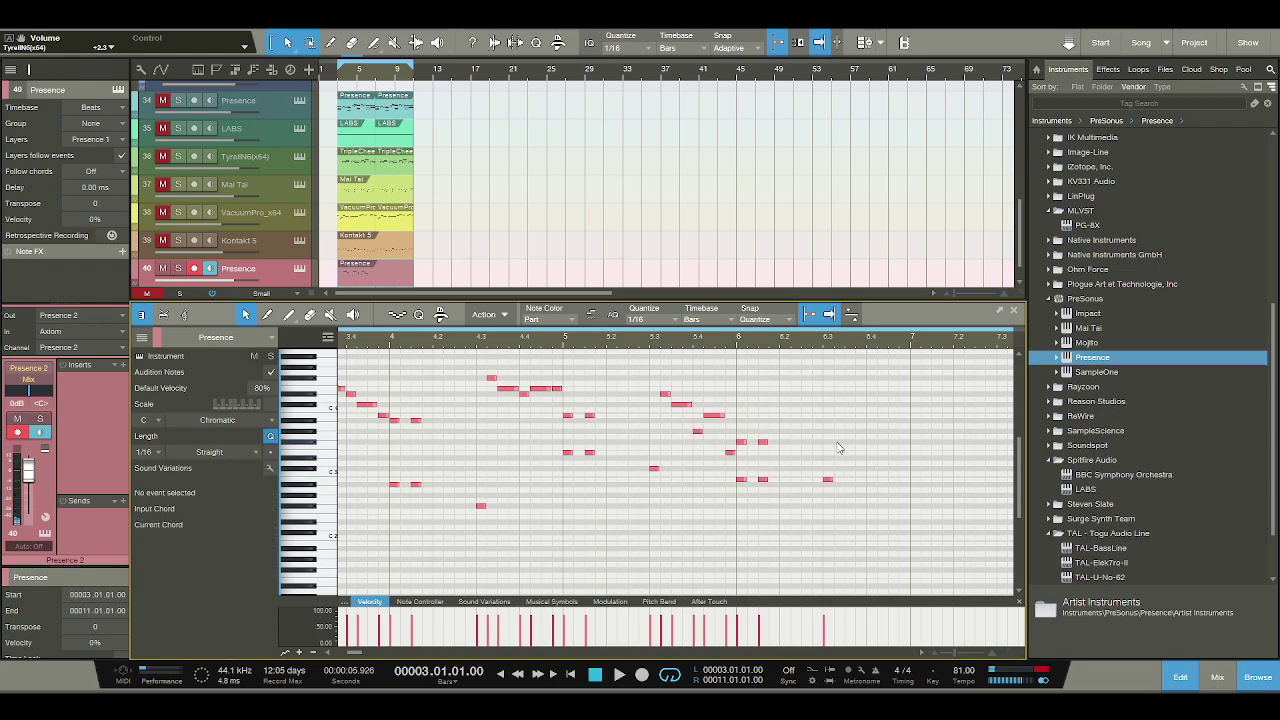
pyautogui.doubleClick(849, 394)
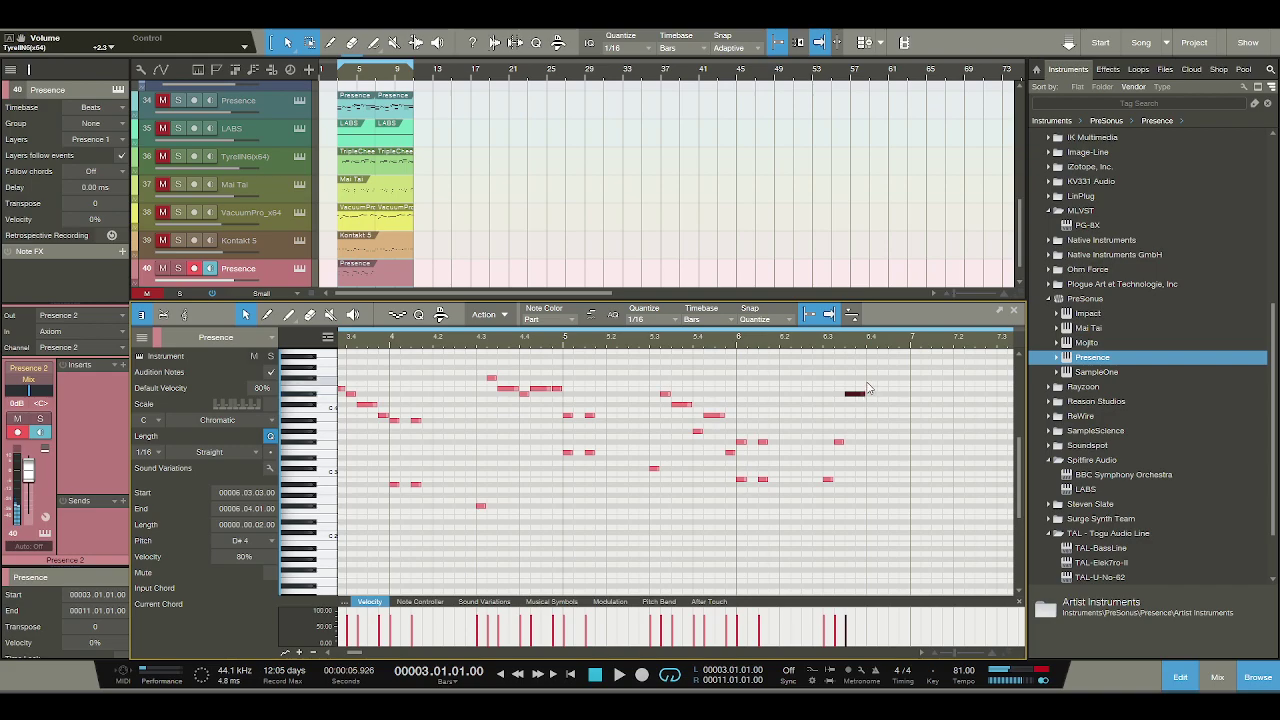
# Add a 1/16 F#4 at 6.4.1, a 1/8 C#4 at 6.4.2 and a 1/16 B3 at 6.4.4, and play the part back.
pyautogui.doubleClick(870, 379)
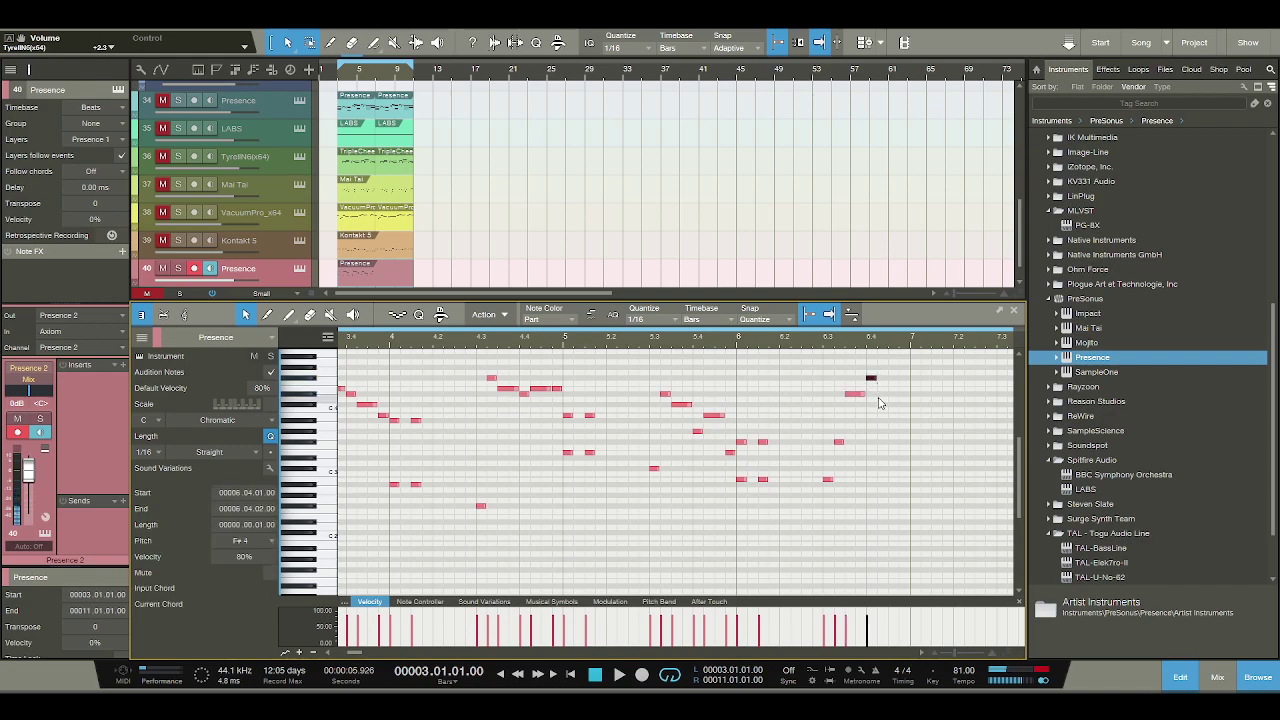
pyautogui.doubleClick(882, 405)
pyautogui.moveTo(889, 406); pyautogui.dragTo(897, 405)
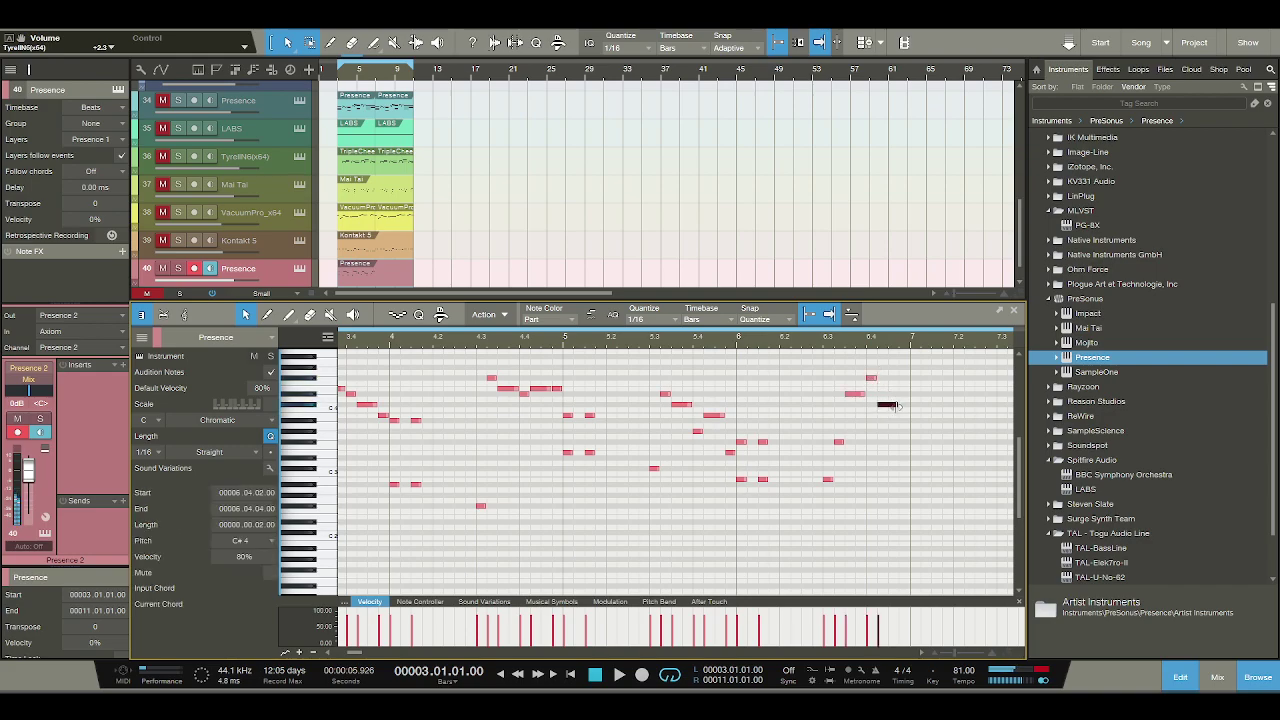
pyautogui.doubleClick(903, 421)
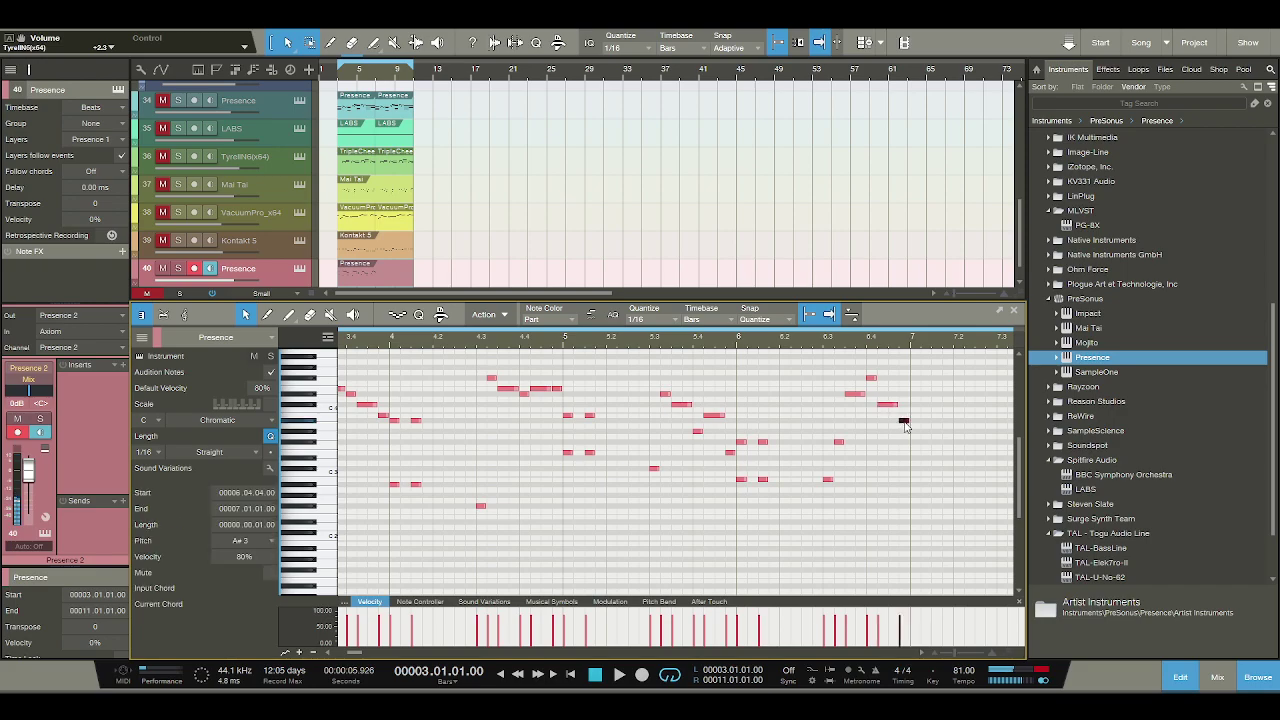
pyautogui.moveTo(905, 422); pyautogui.dragTo(905, 414)
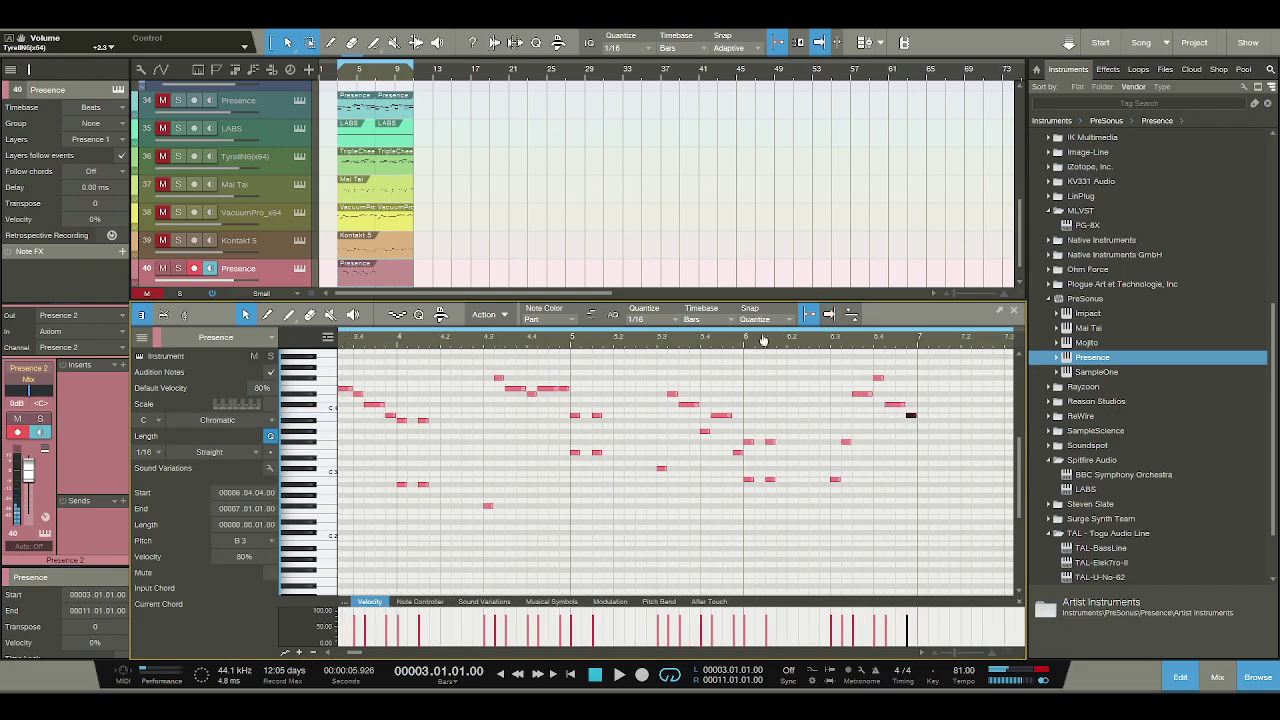
pyautogui.press('w')
pyautogui.press('space')
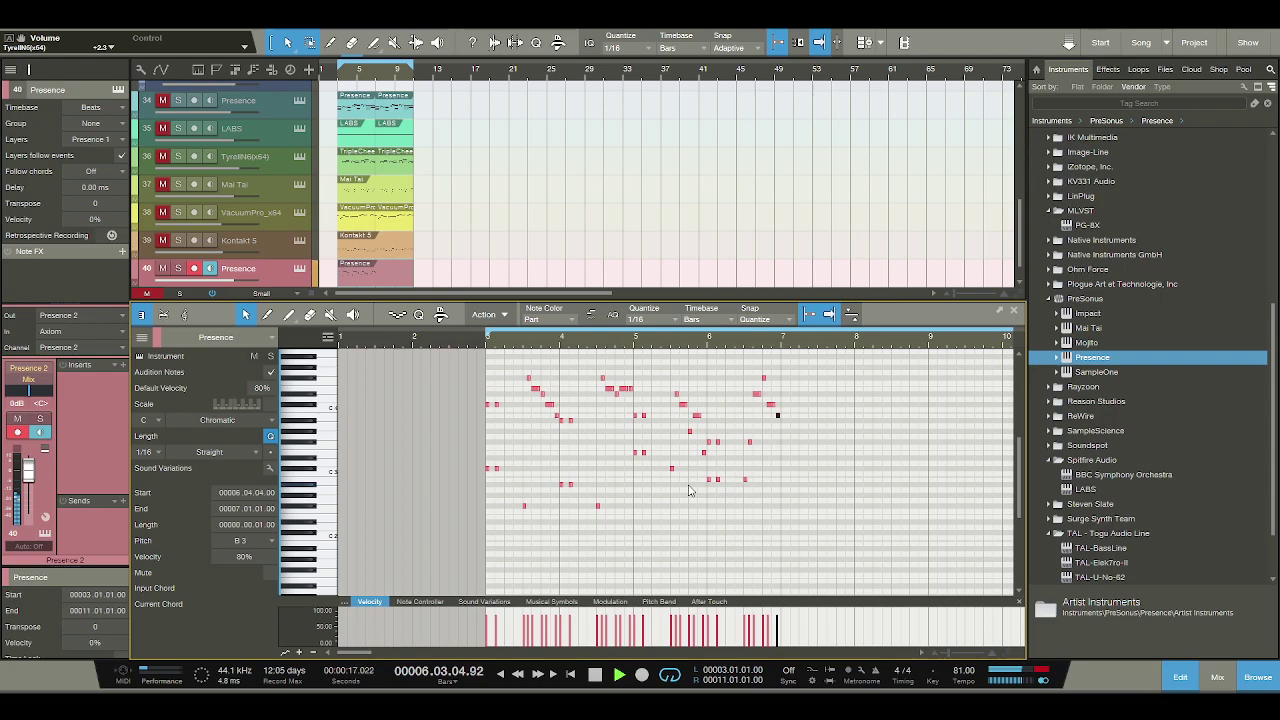
# Replay the phrase ending from 6.2.2 and raise the C#4 at 6.4.2 to D#4.
pyautogui.press('space')
pyautogui.press('space')
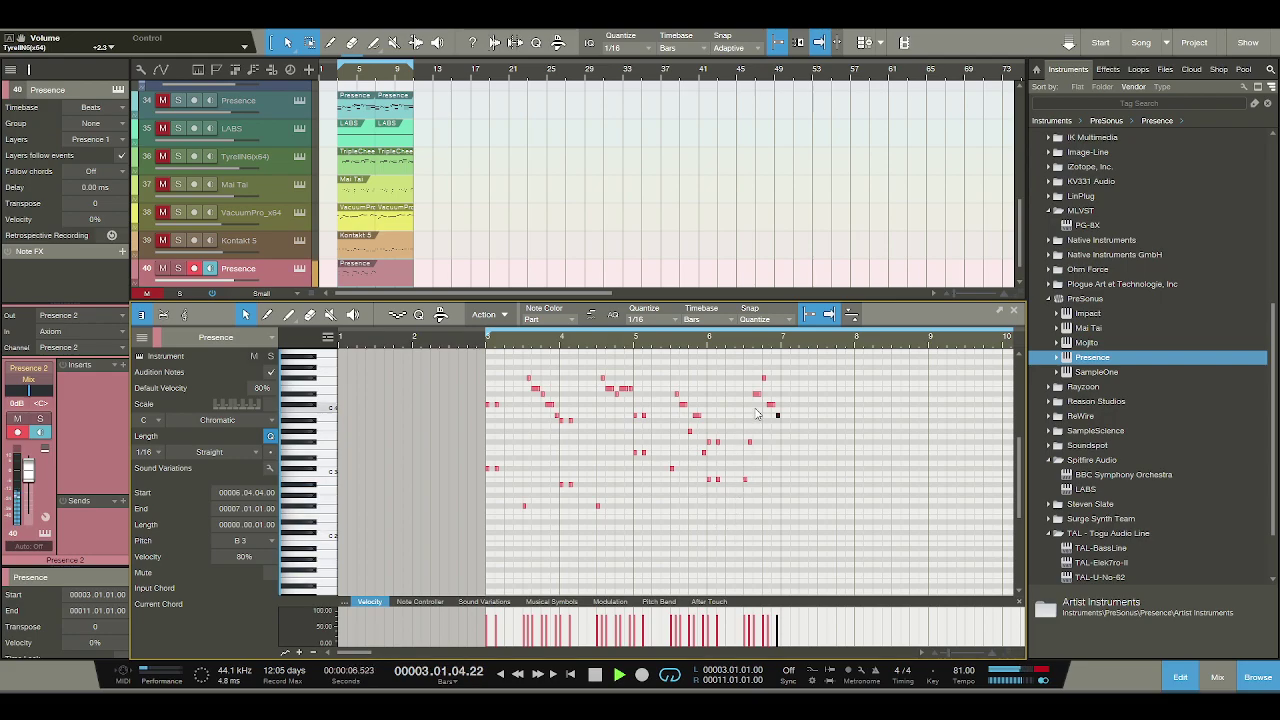
pyautogui.click(686, 343)
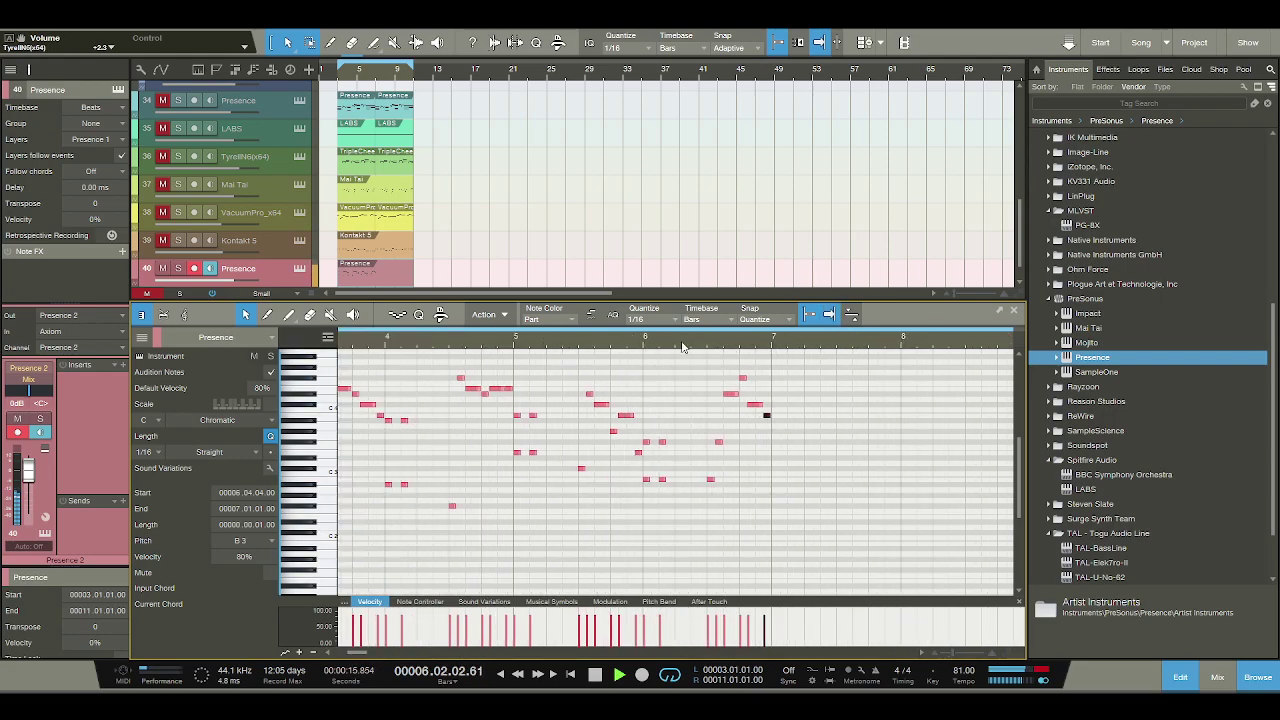
pyautogui.press('space')
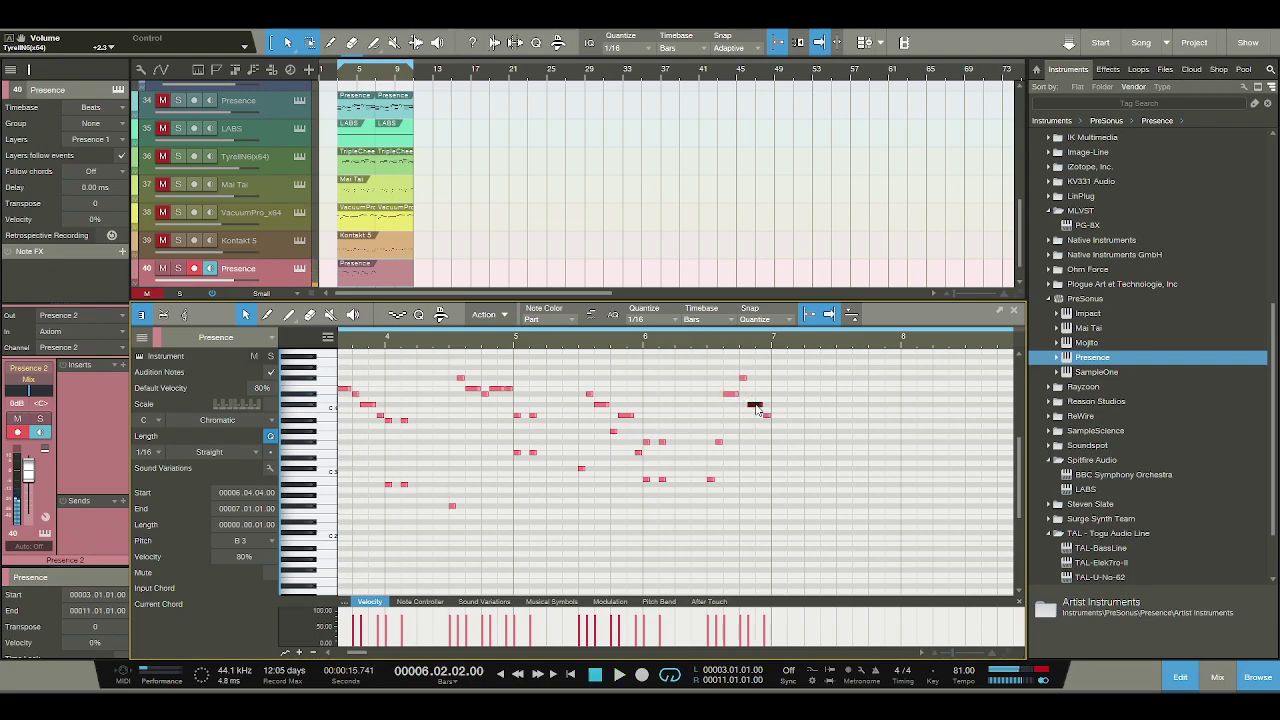
pyautogui.moveTo(757, 403)
pyautogui.mouseDown()
pyautogui.moveTo(749, 394)
pyautogui.moveTo(768, 417)
pyautogui.mouseUp()
pyautogui.click(767, 413)
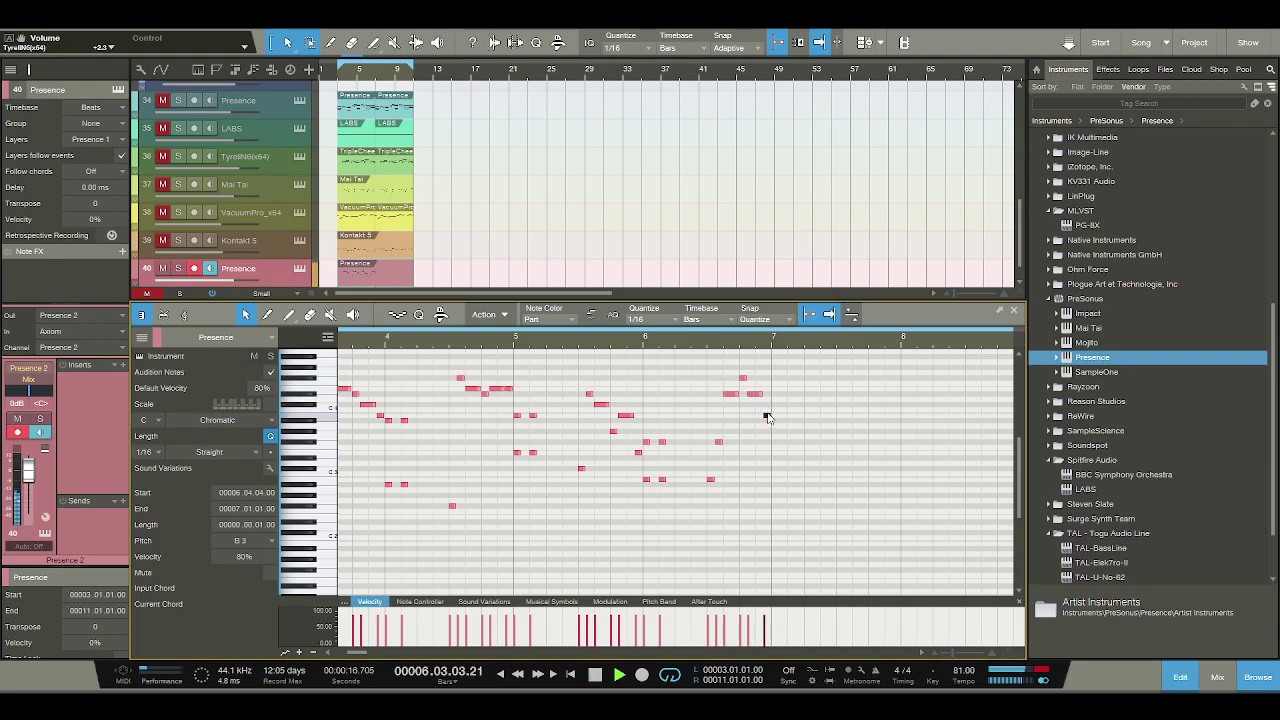
pyautogui.press('space')
pyautogui.press('space')
pyautogui.press('space')
# Shorten the loop and the track 40 Presence event to end at bar 7, and duplicate the event to fill bars 7 to 11.
pyautogui.press('w')
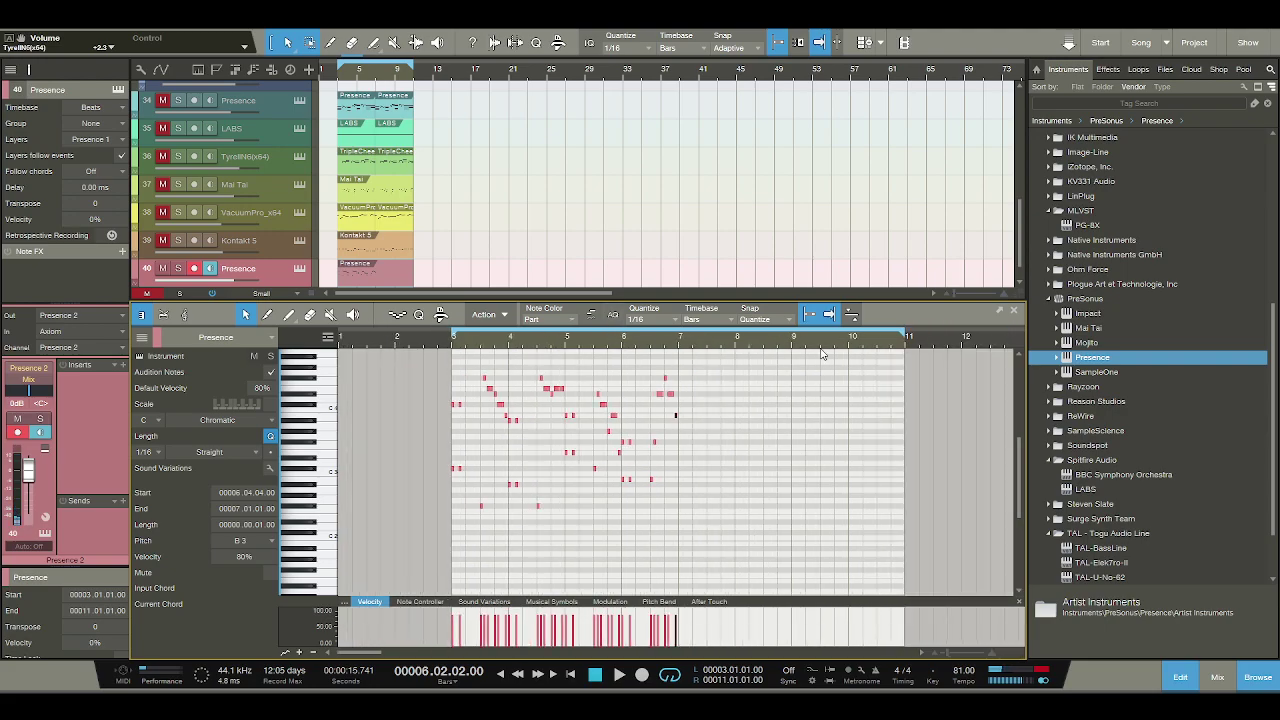
pyautogui.moveTo(906, 340); pyautogui.dragTo(681, 348)
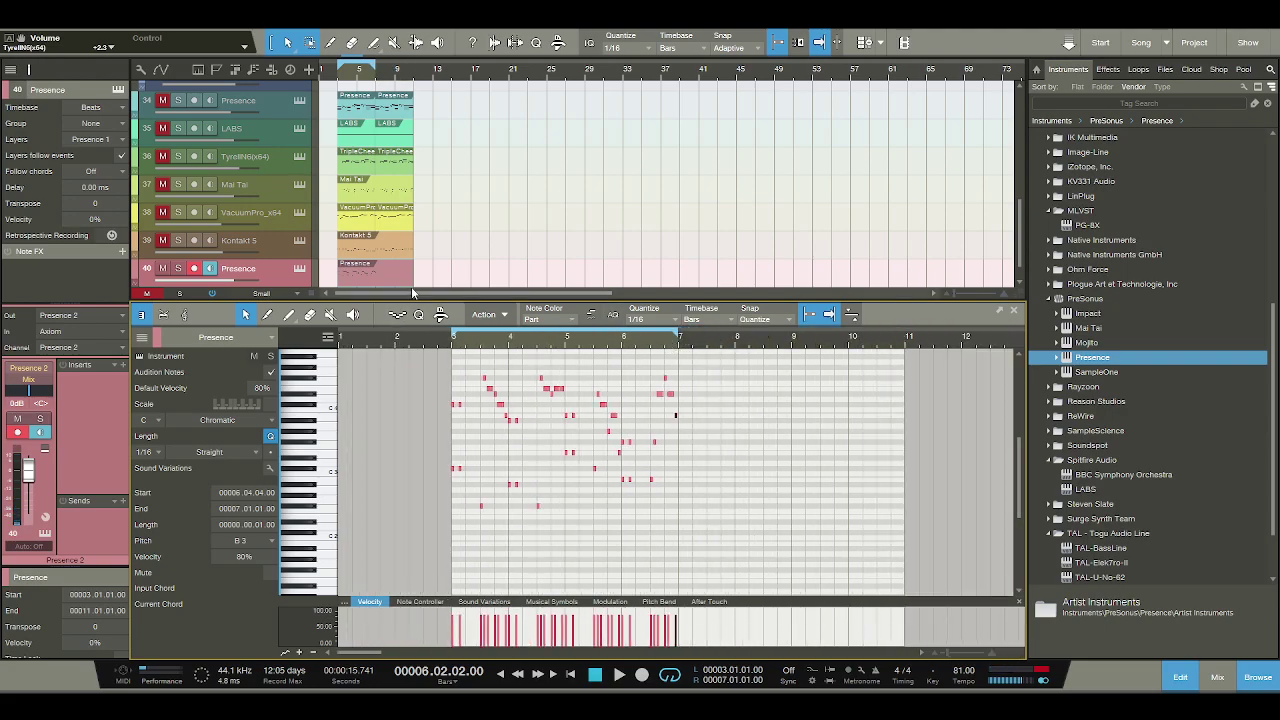
pyautogui.moveTo(410, 287); pyautogui.dragTo(377, 285)
pyautogui.press('d')
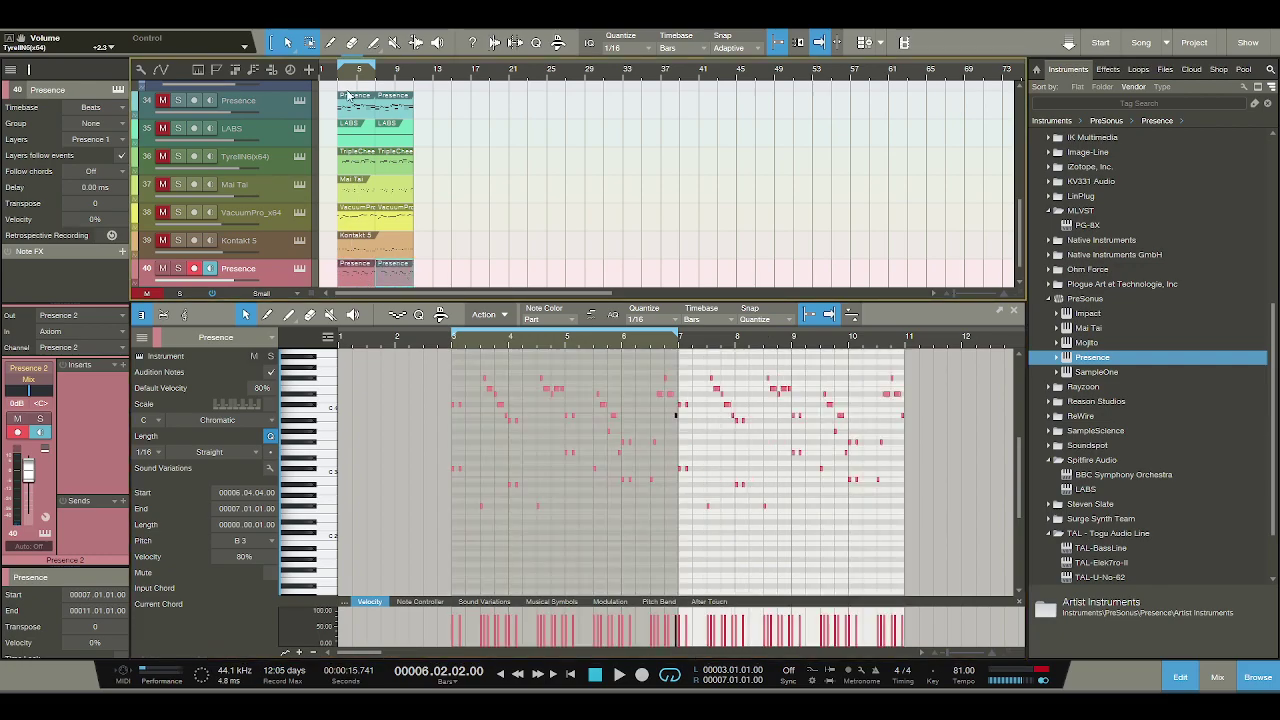
# Extend the loop end to bar 11 and, during playback, unmute tracks 34, 36, 37, 38 and 39 one after another.
pyautogui.moveTo(377, 69); pyautogui.dragTo(416, 68)
pyautogui.press('space')
pyautogui.click(162, 100)
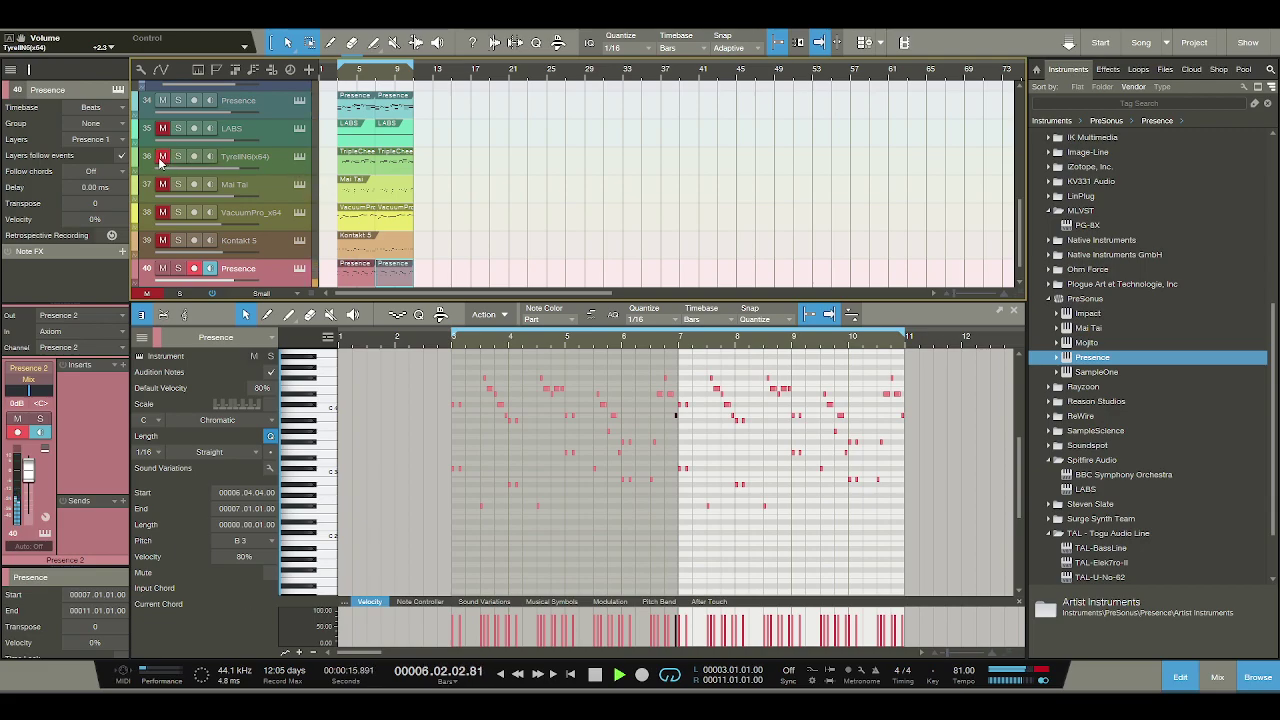
pyautogui.click(161, 157)
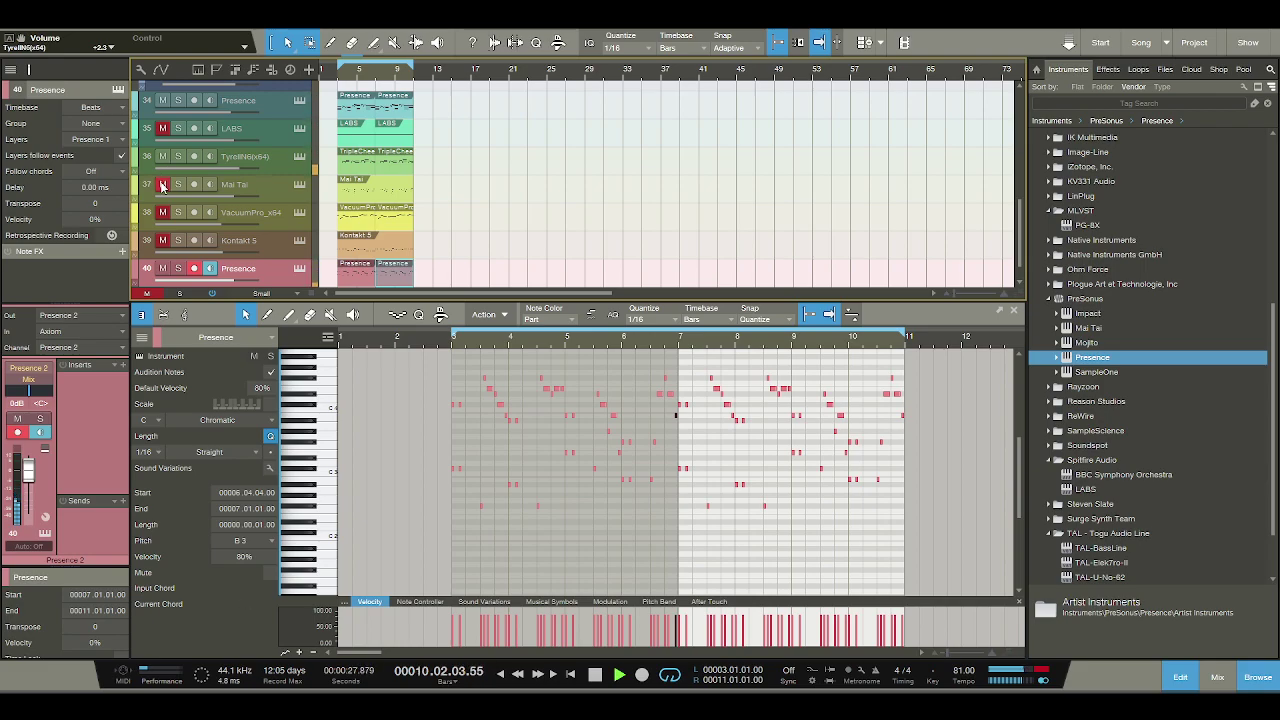
pyautogui.click(162, 186)
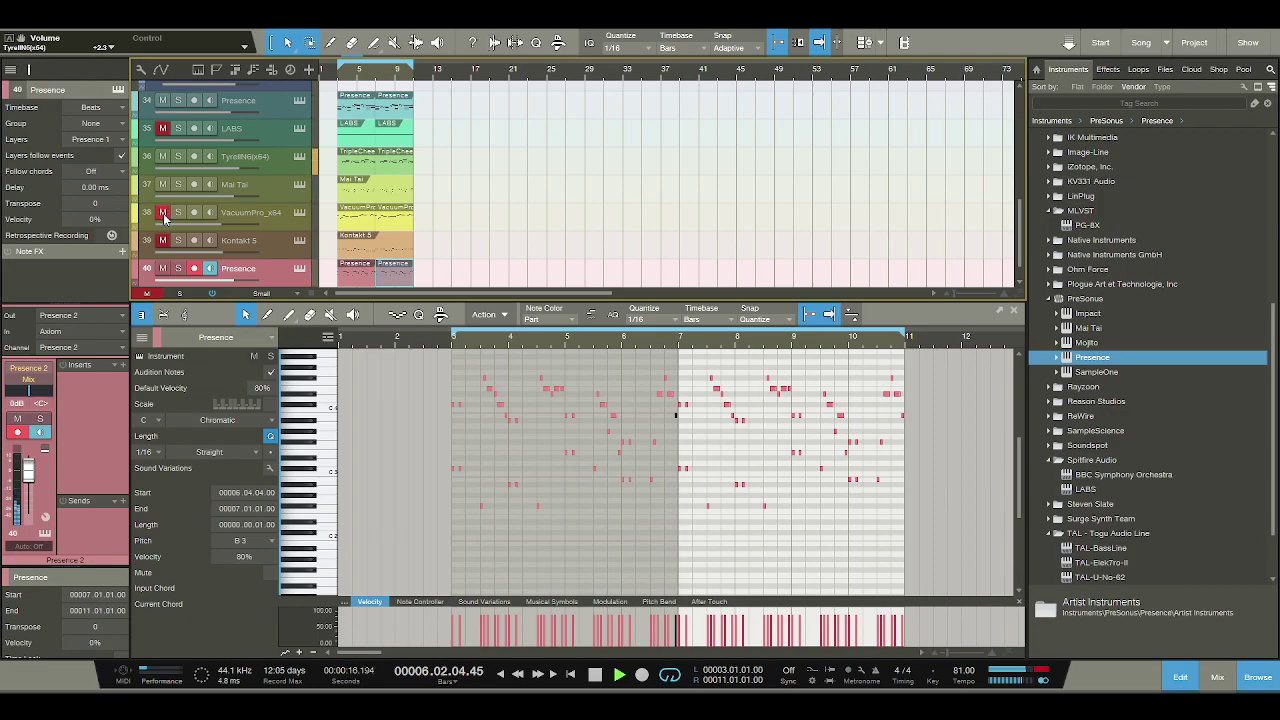
pyautogui.click(163, 213)
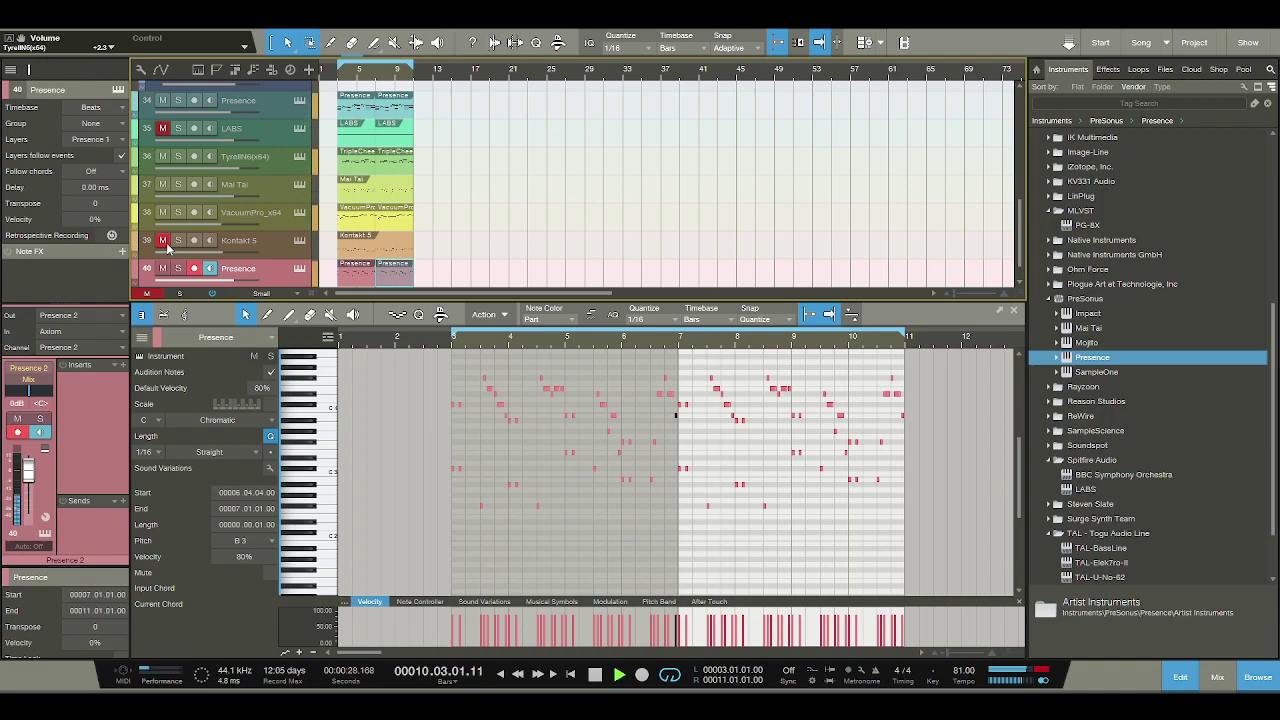
pyautogui.click(167, 248)
# Set the track 40 Presence channel volume to +5.0 dB, route its output to All Vocals, and stop playback.
pyautogui.moveTo(36, 472); pyautogui.dragTo(37, 469)
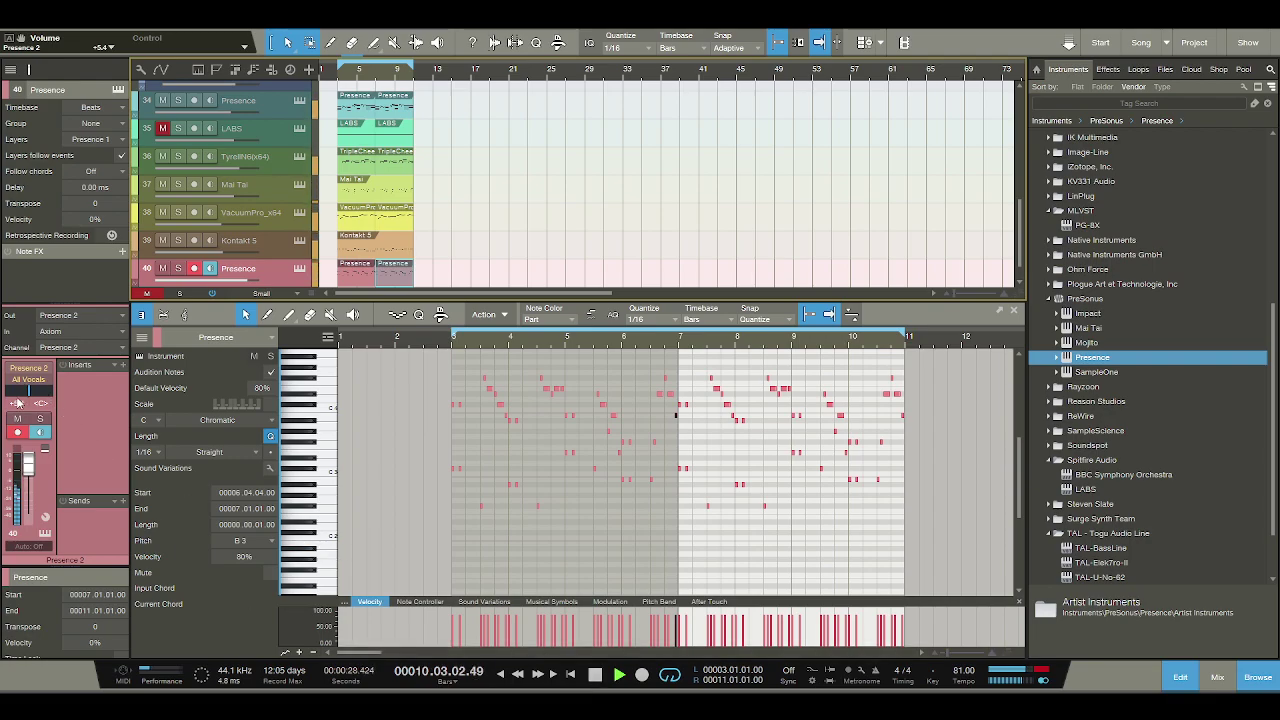
pyautogui.scroll(-4, 16, 402)
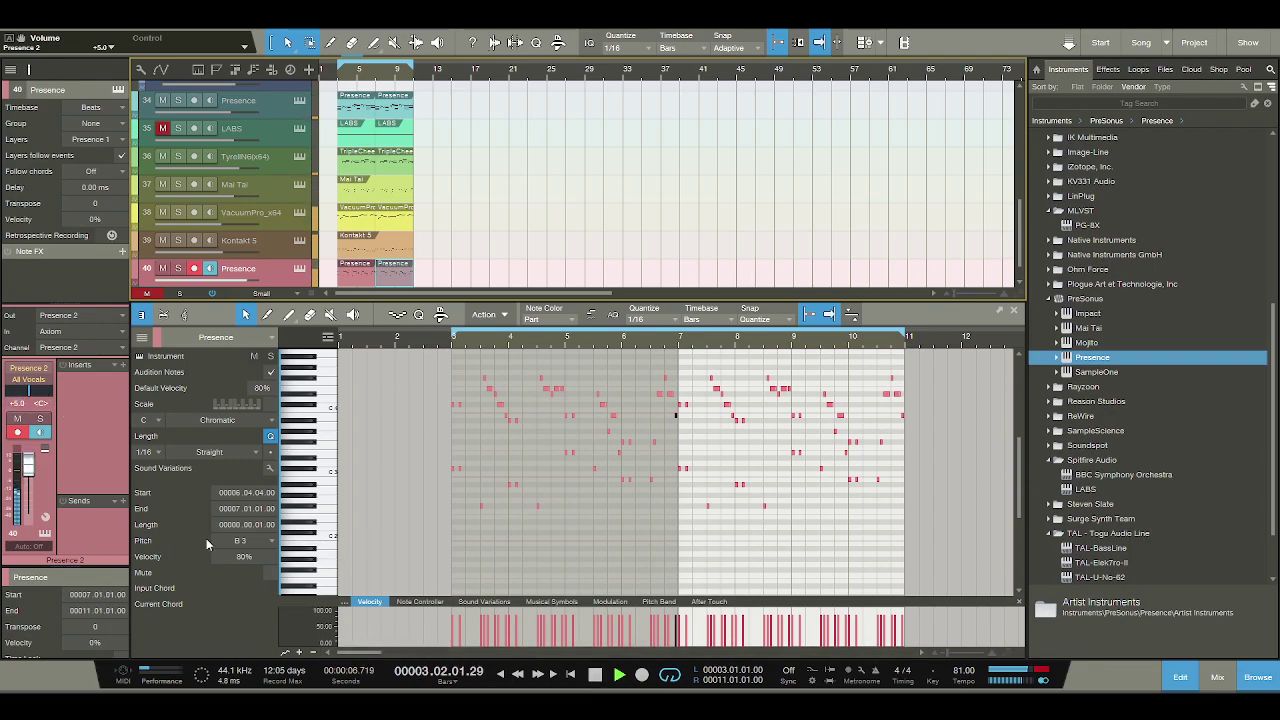
pyautogui.click(597, 676)
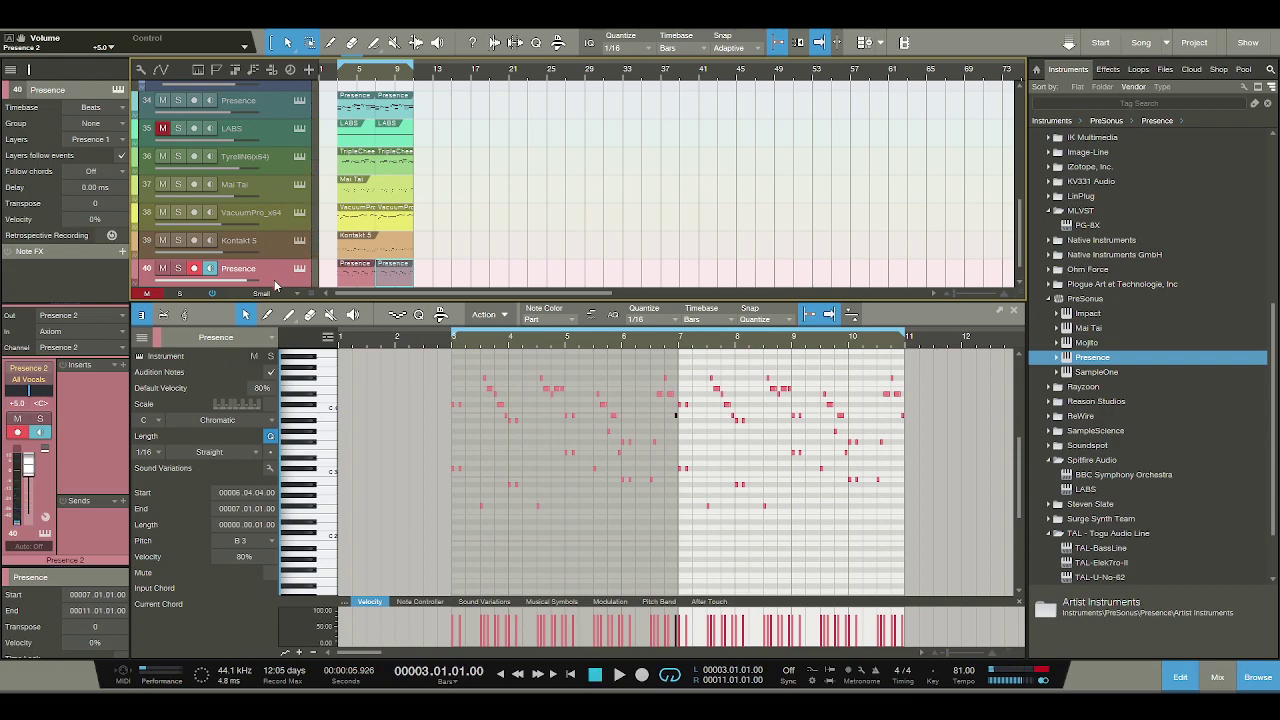
# Search the effects for "plate" and insert Rev PLATE-140 on the track 40 Presence channel.
pyautogui.click(294, 247)
pyautogui.click(275, 275)
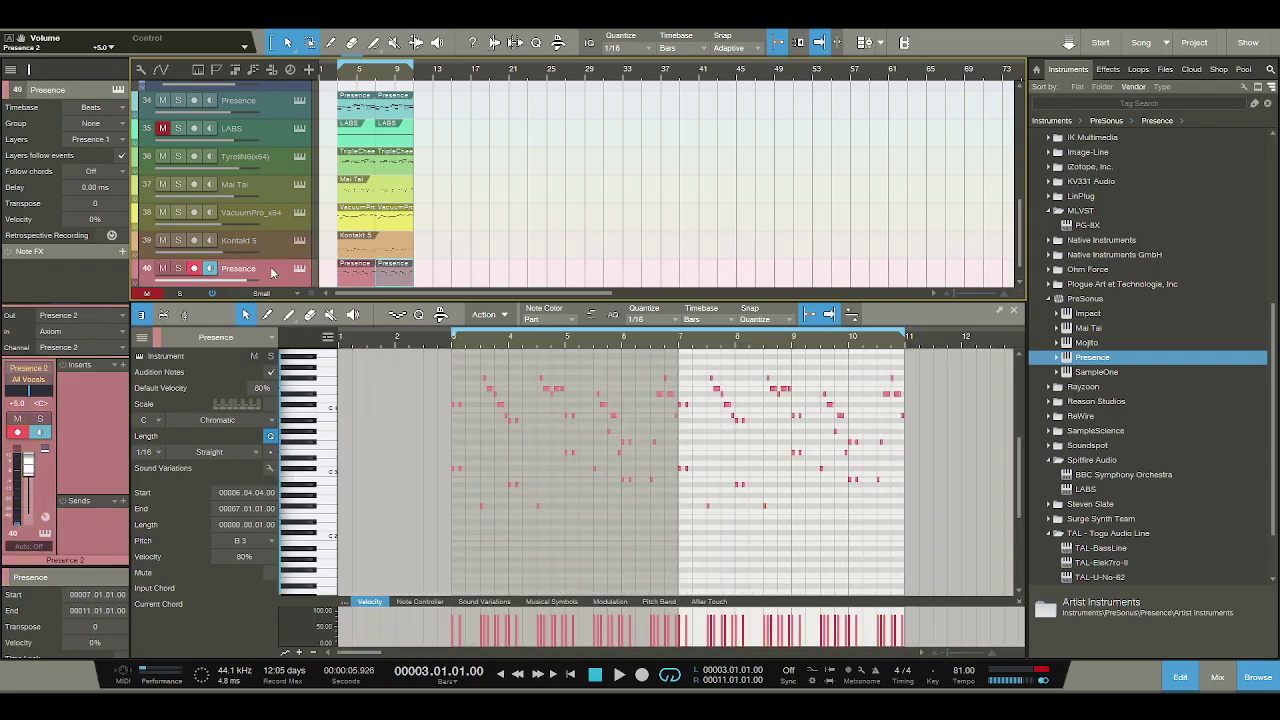
pyautogui.click(1106, 70)
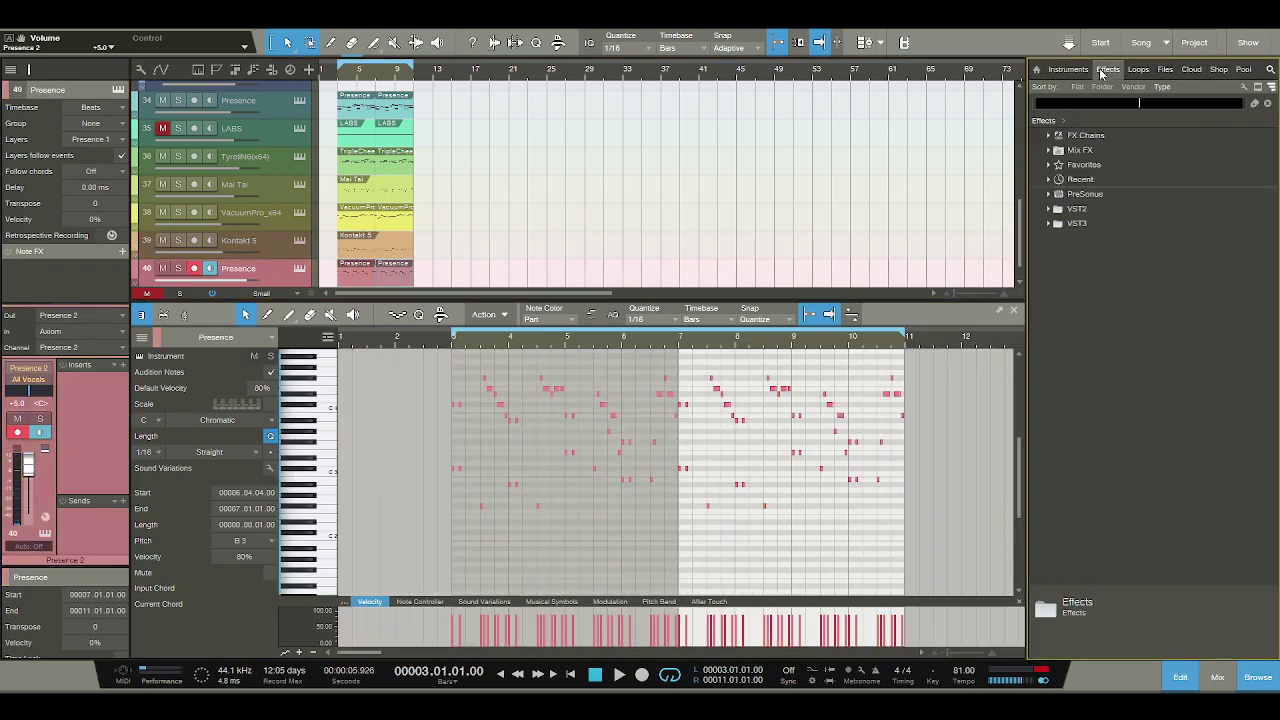
pyautogui.click(1140, 103)
pyautogui.write('plate')
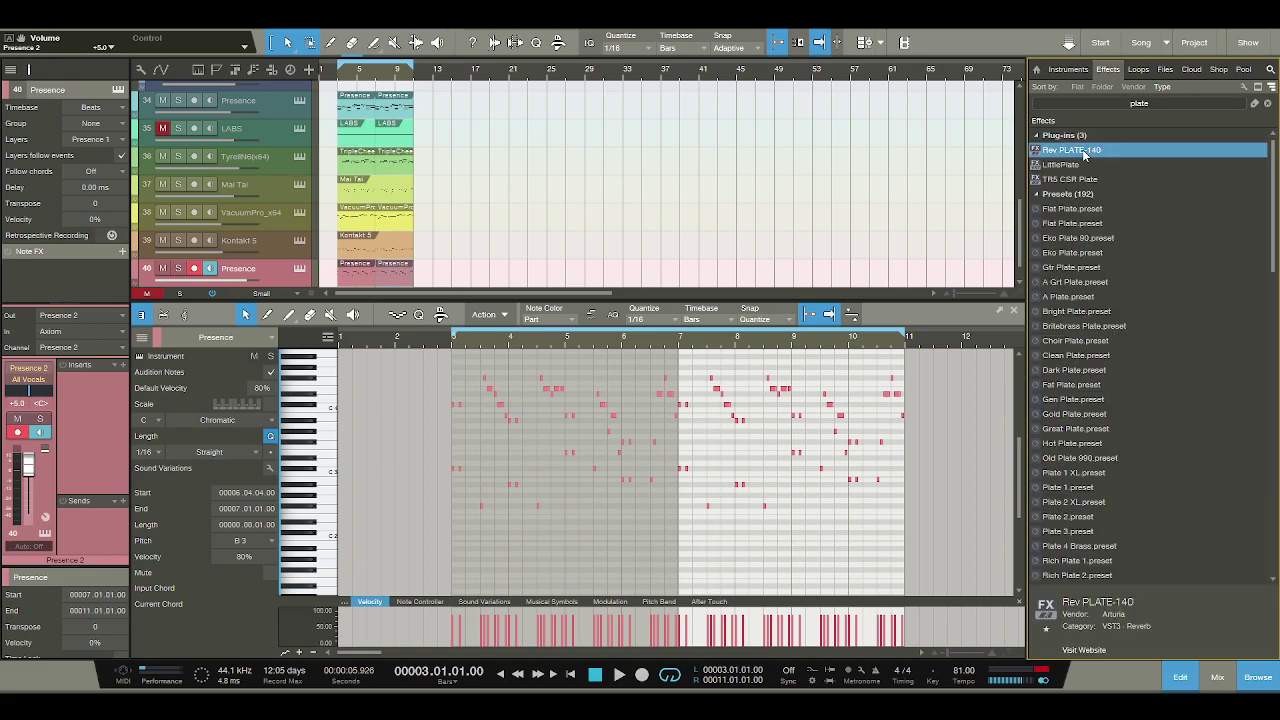
pyautogui.moveTo(200, 415); pyautogui.dragTo(98, 440)
# Solo the Presence track during playback, set the plate reverb's drive to about -51.8 dB and its model to Punchy, and close the plug-in.
pyautogui.press('space')
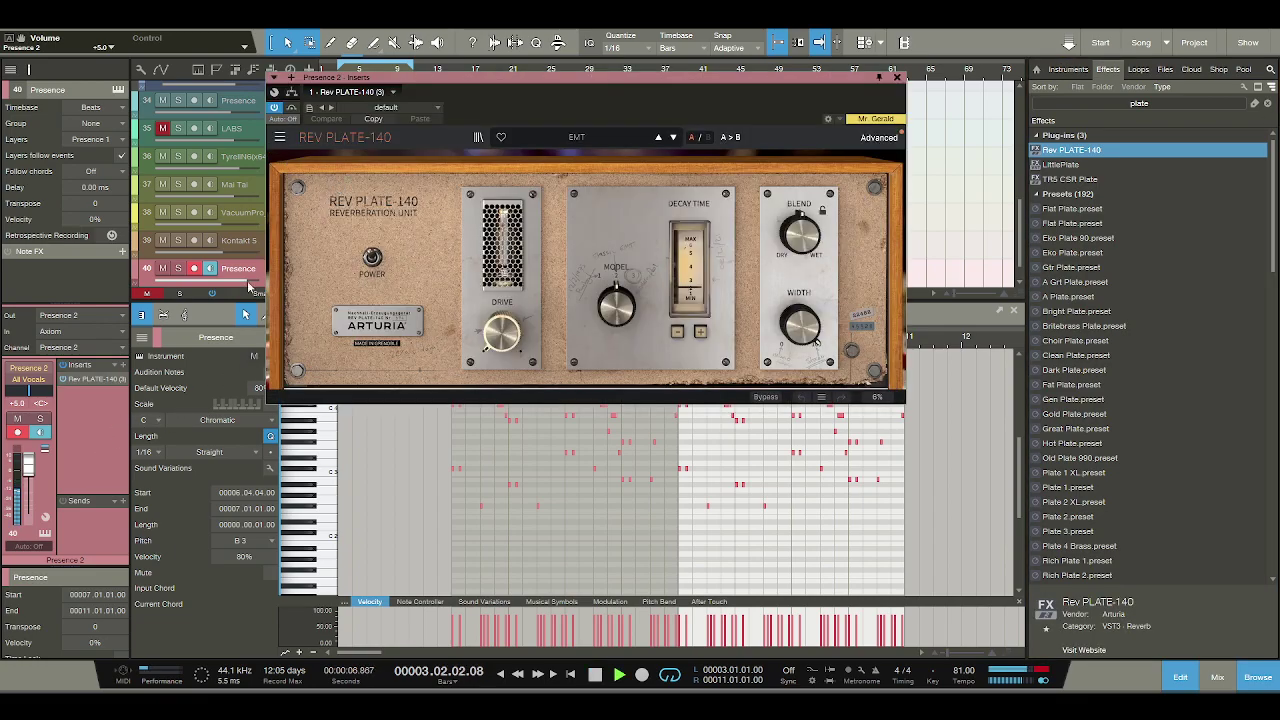
pyautogui.click(178, 269)
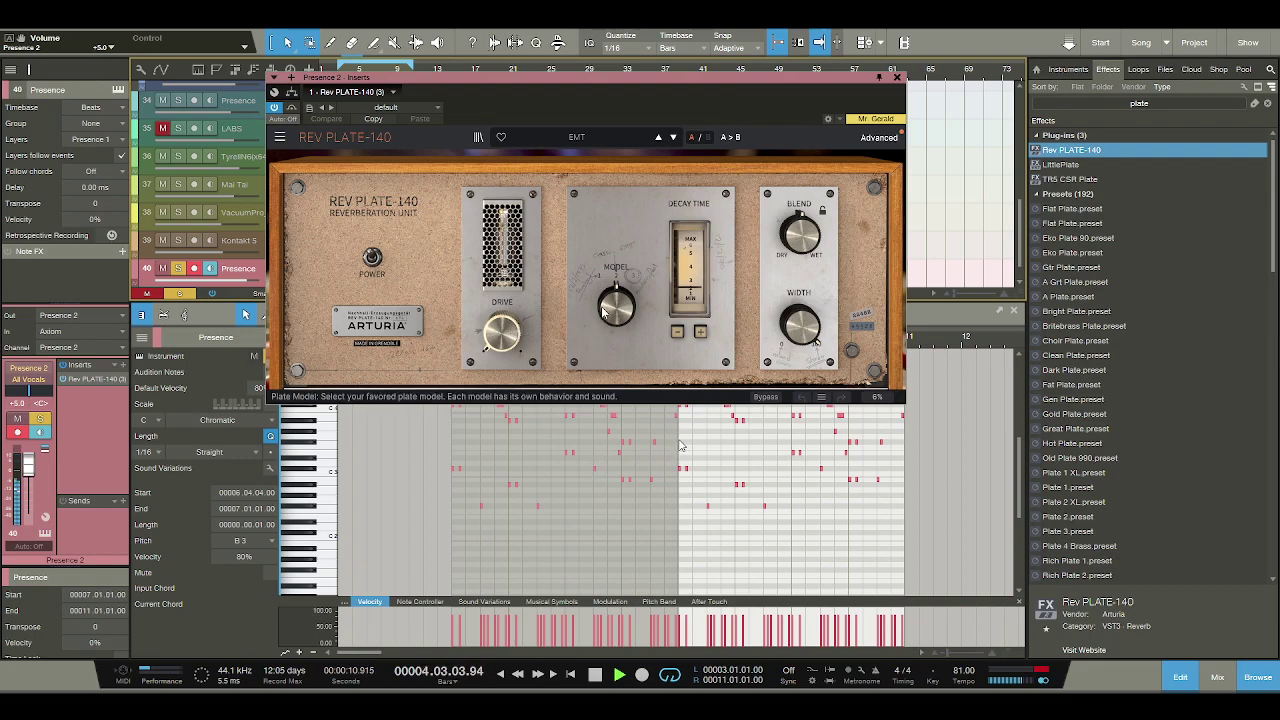
pyautogui.moveTo(502, 333); pyautogui.dragTo(502, 318)
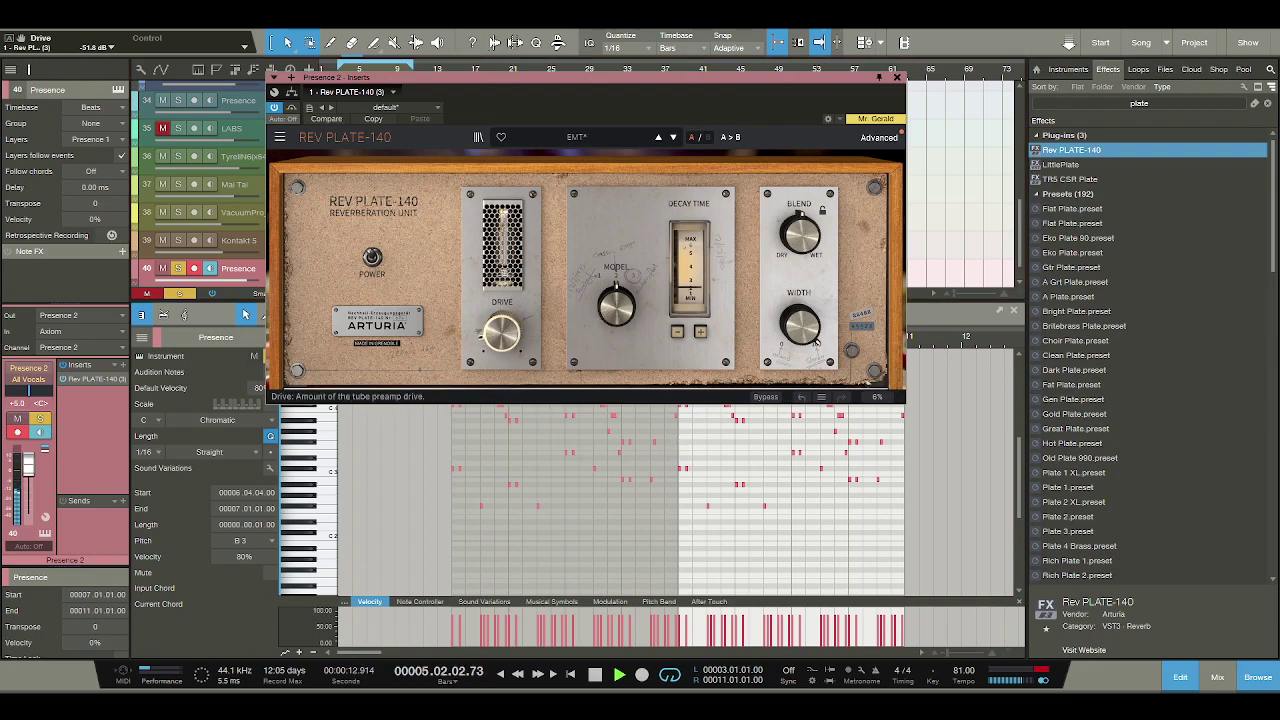
pyautogui.moveTo(616, 305); pyautogui.dragTo(672, 296)
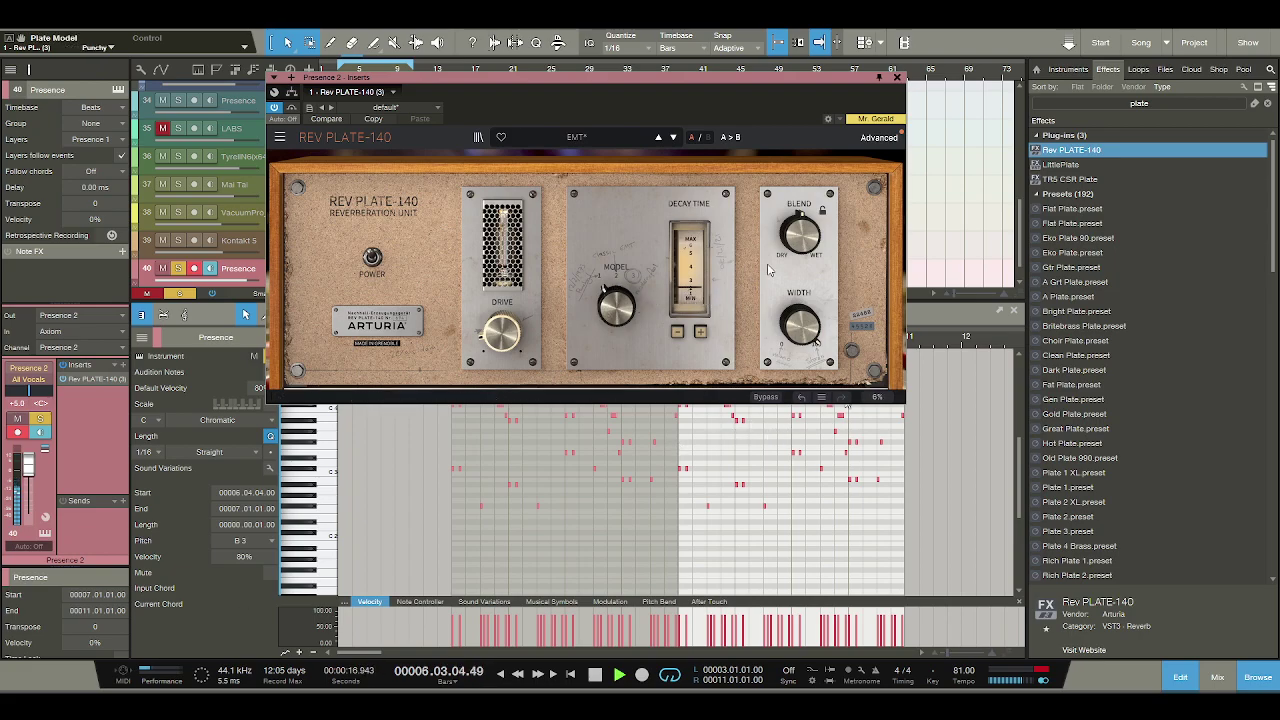
pyautogui.hotkey('ctrl', 'w')
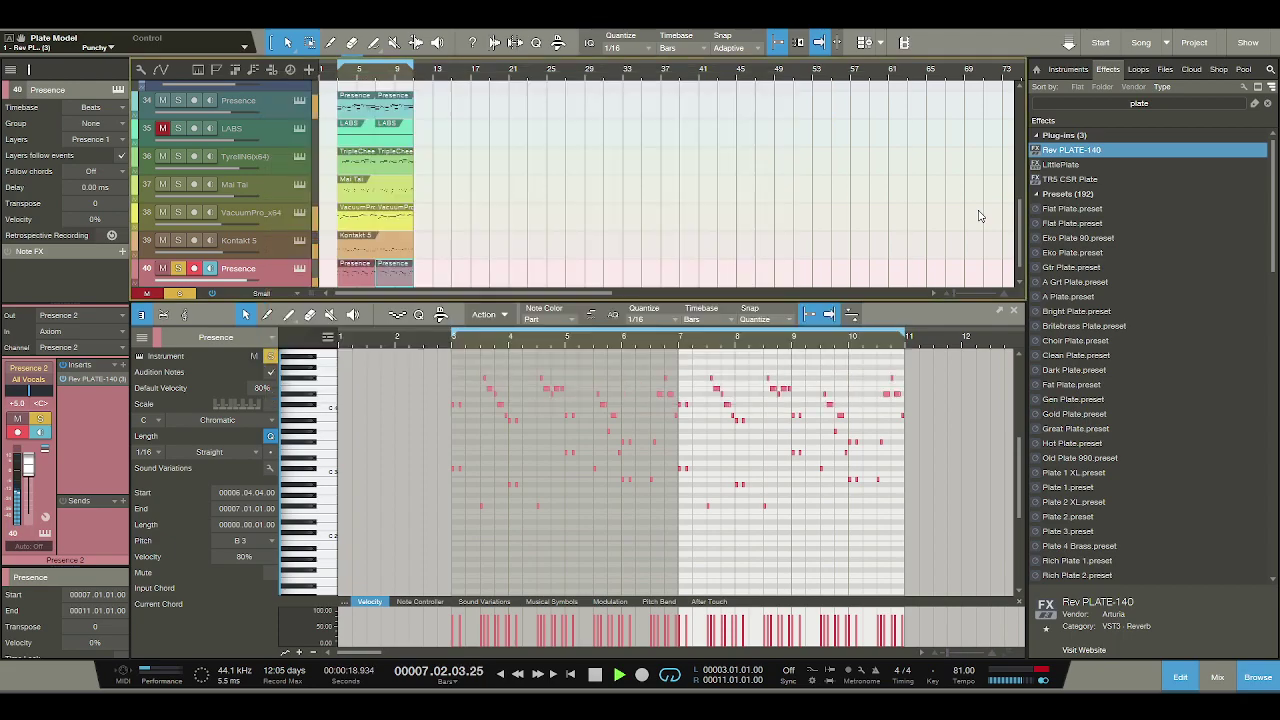
# Stop playback, search the effects for "flanger", insert the plain Flanger after the plate reverb, and play the soloed track.
pyautogui.click(1152, 105)
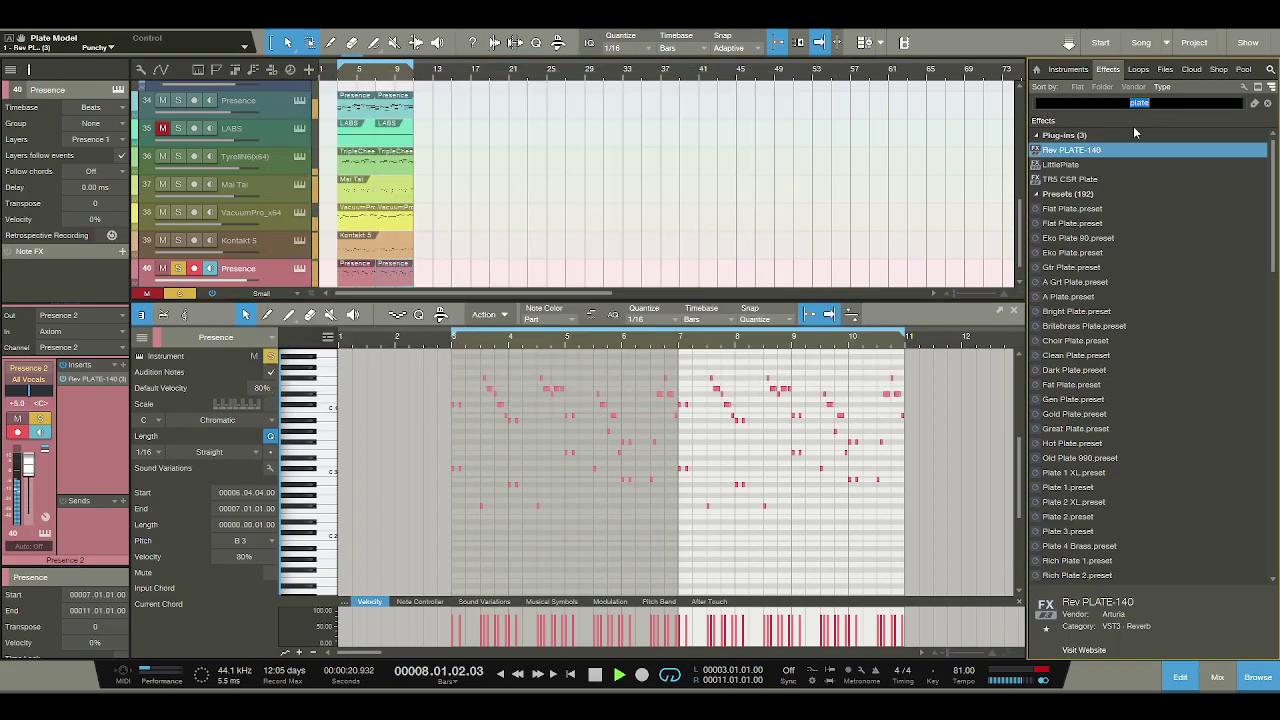
pyautogui.press('BackSpace')
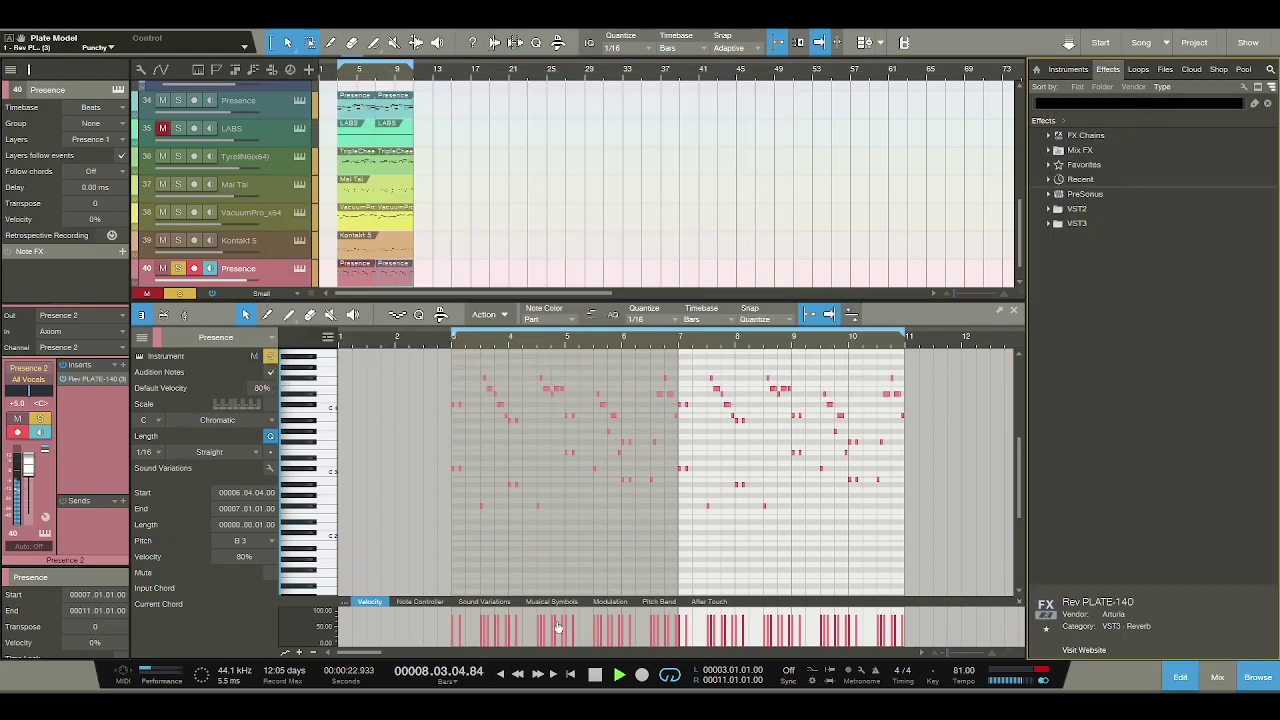
pyautogui.click(594, 674)
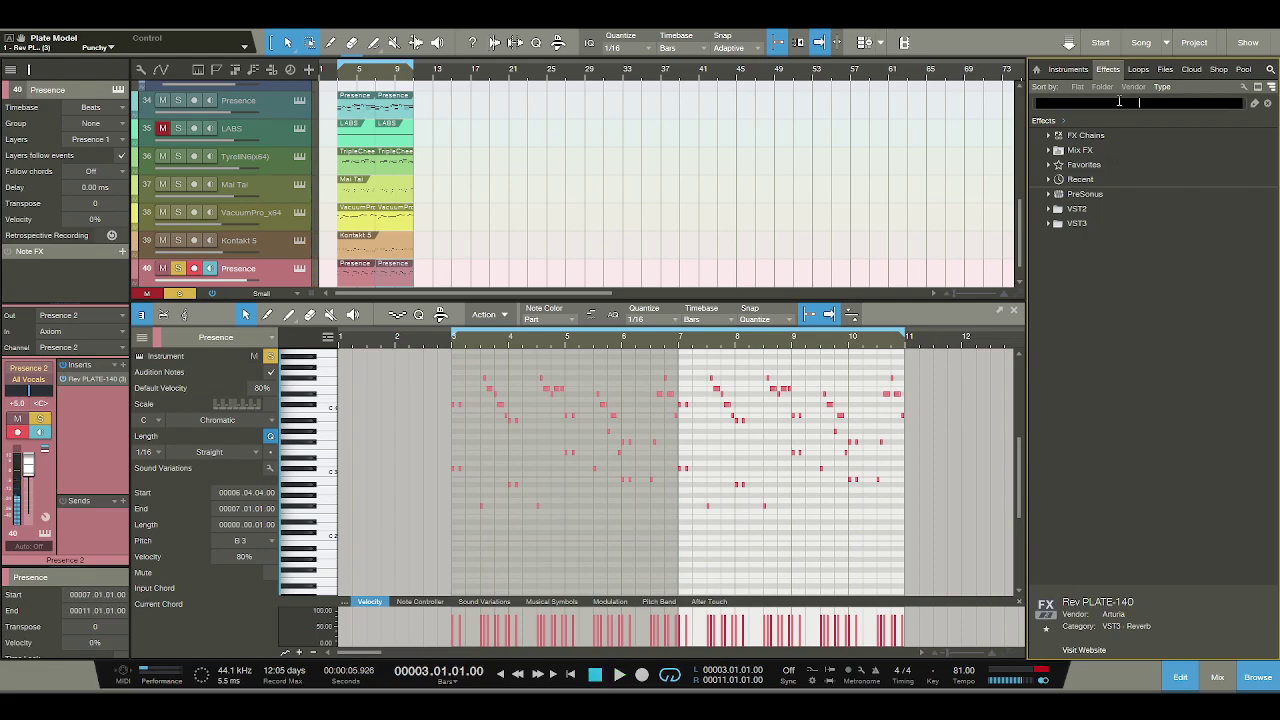
pyautogui.write('flanger')
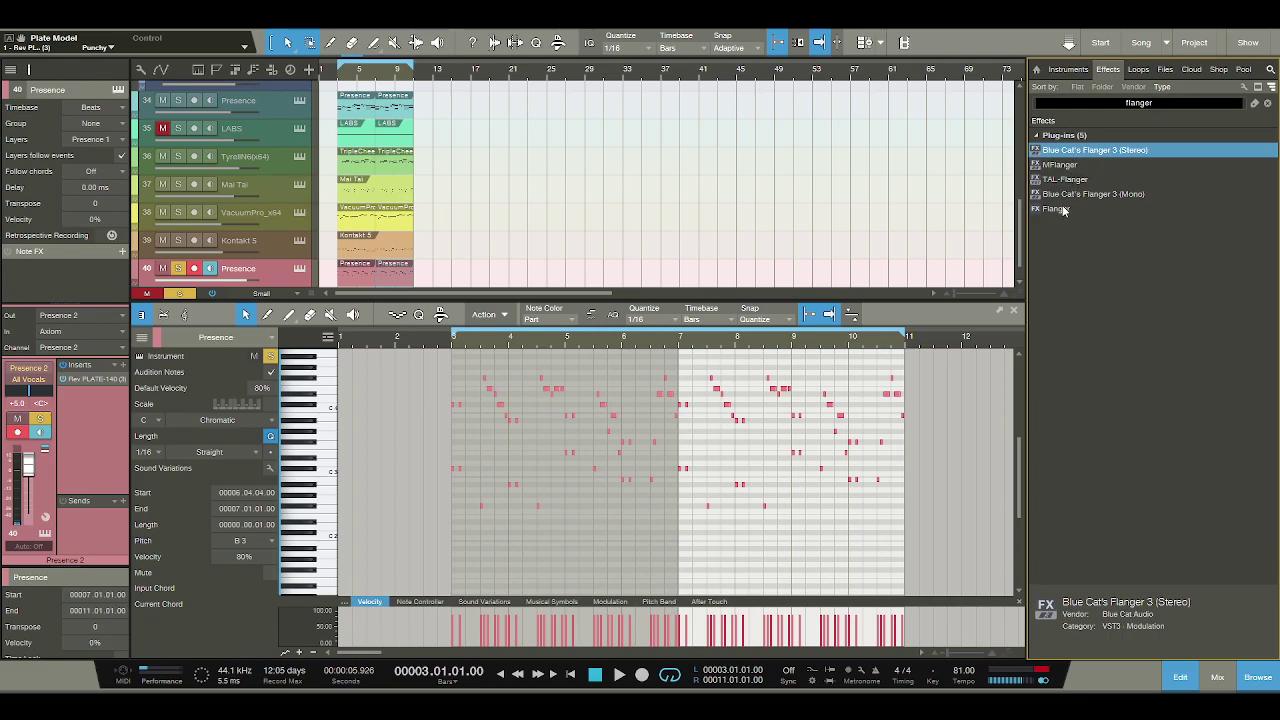
pyautogui.click(1058, 208)
pyautogui.moveTo(100, 428); pyautogui.dragTo(100, 428)
pyautogui.press('space')
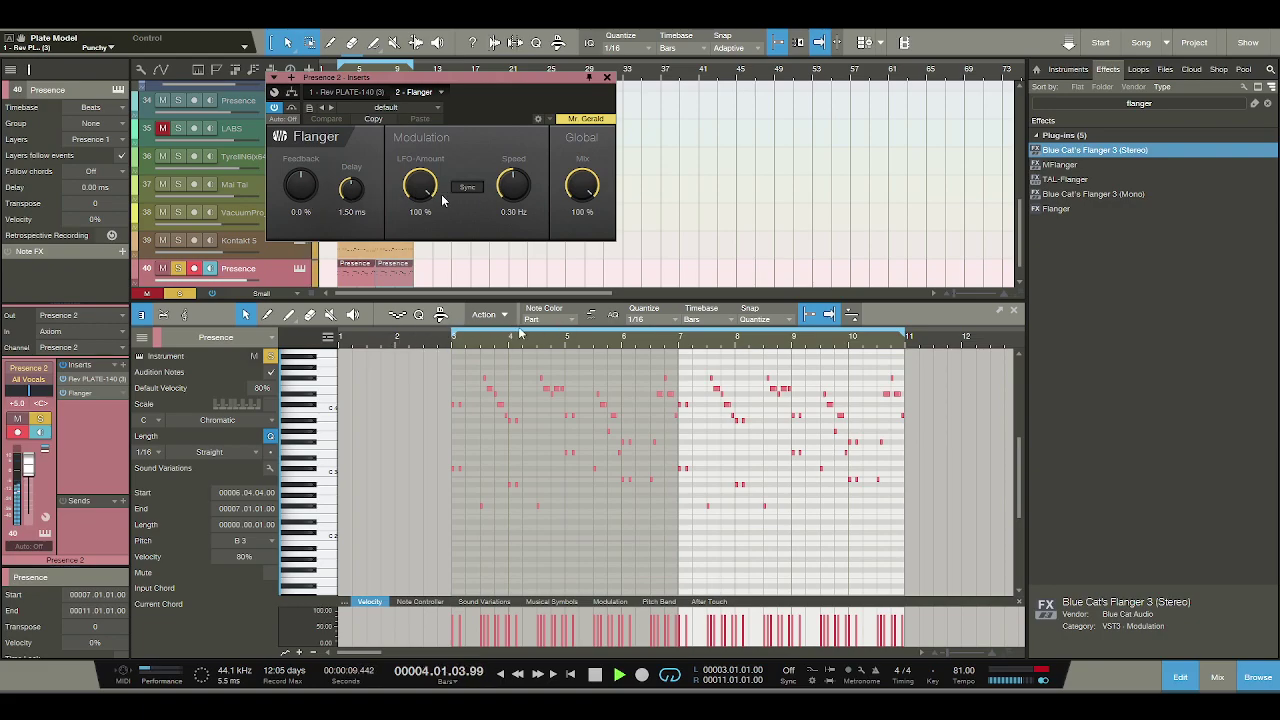
# Sync the Presence 2 Flanger's LFO to tempo, set its speed to 1/8 D, and stop playback.
pyautogui.click(472, 190)
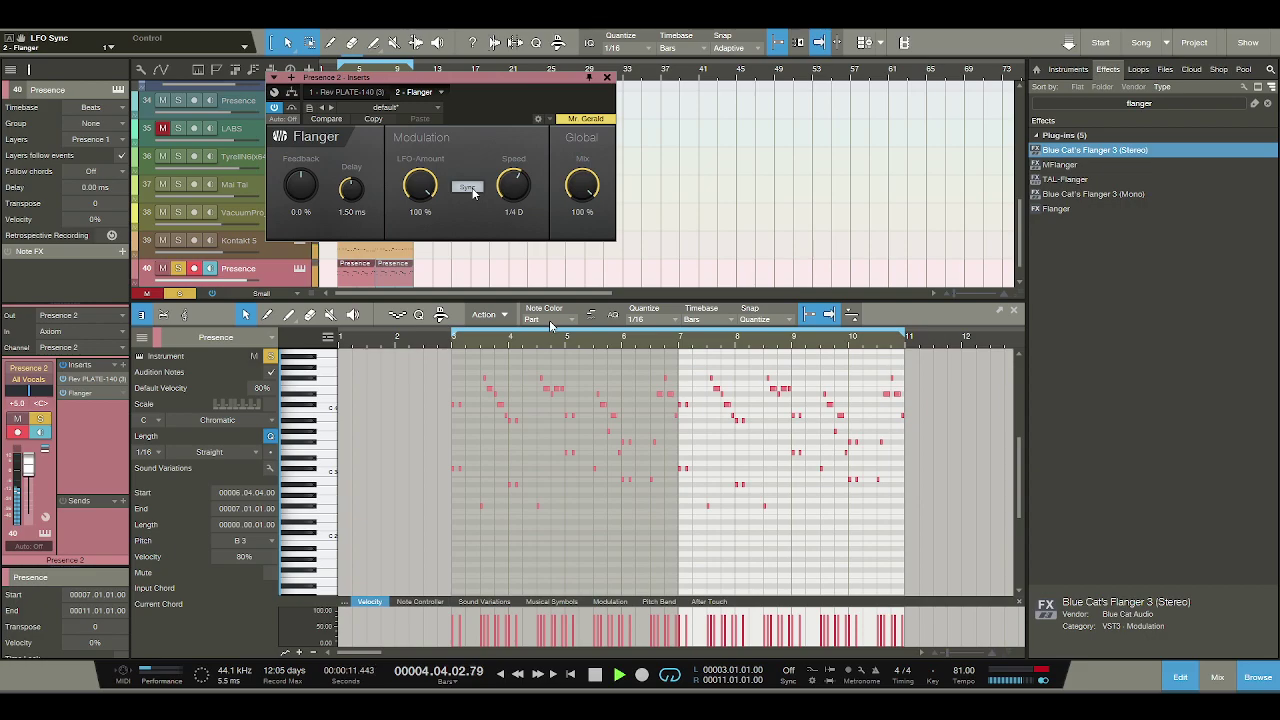
pyautogui.moveTo(511, 188); pyautogui.dragTo(509, 201)
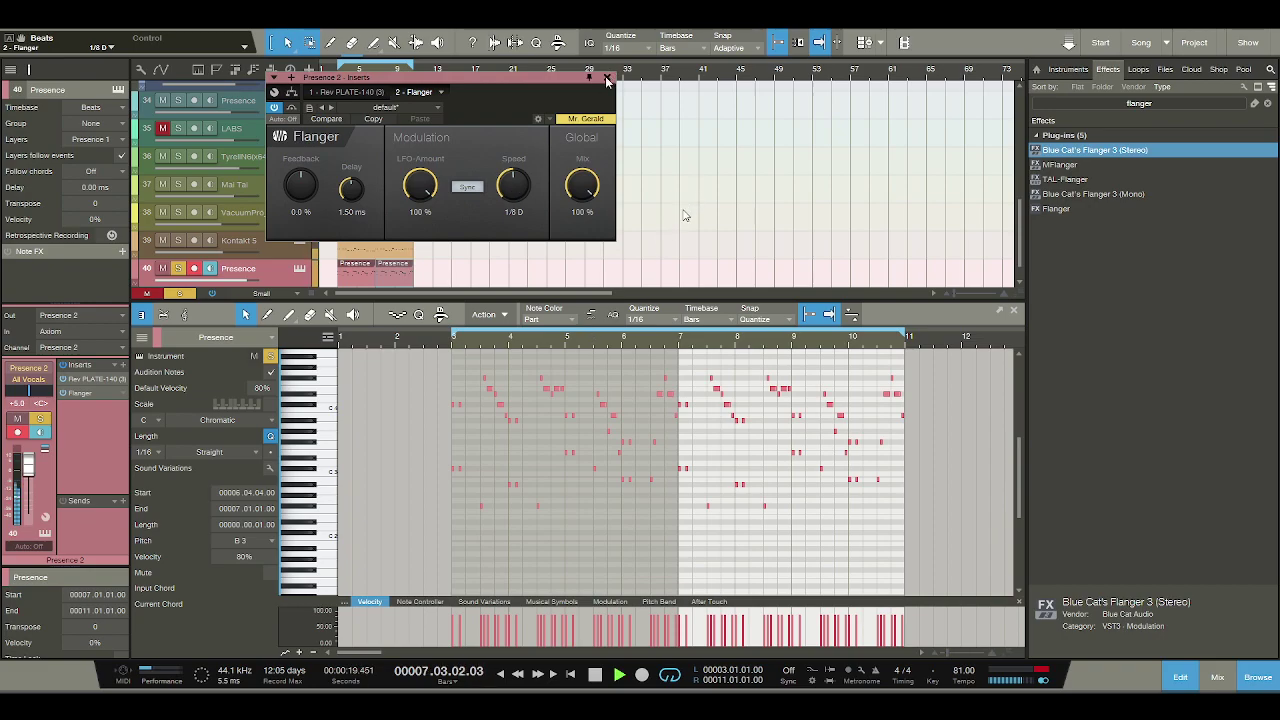
pyautogui.click(607, 79)
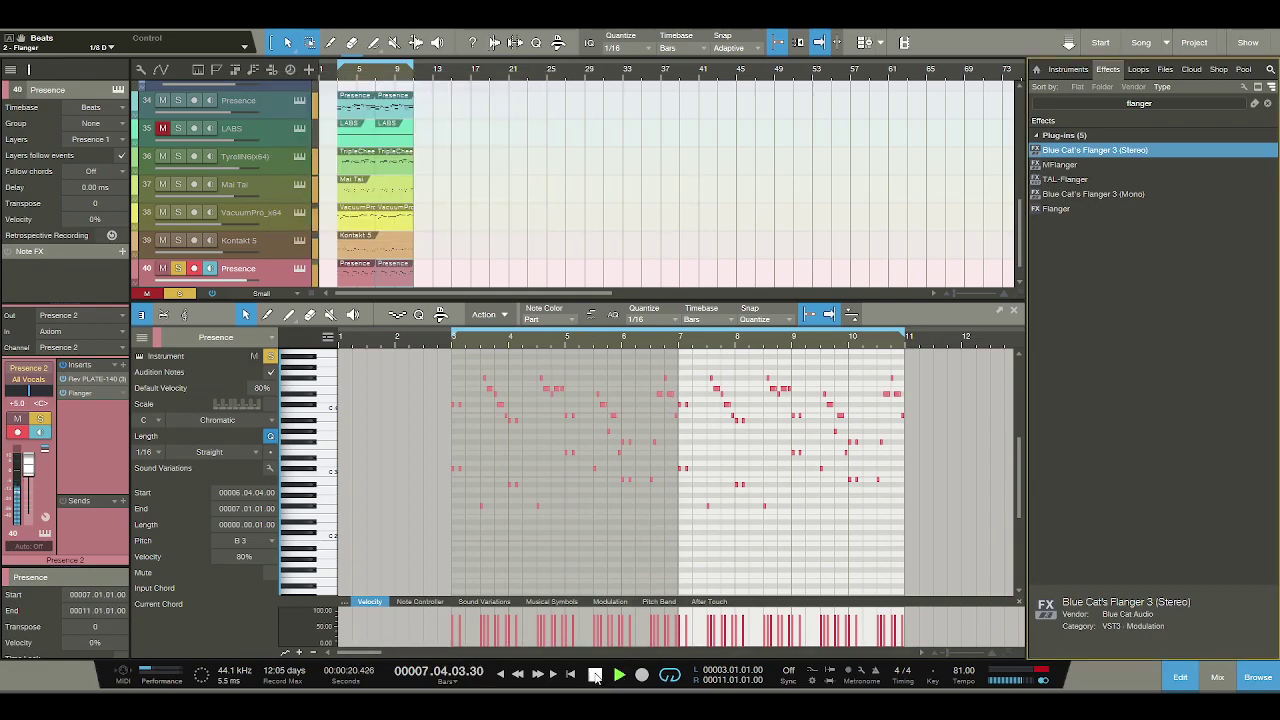
pyautogui.click(595, 675)
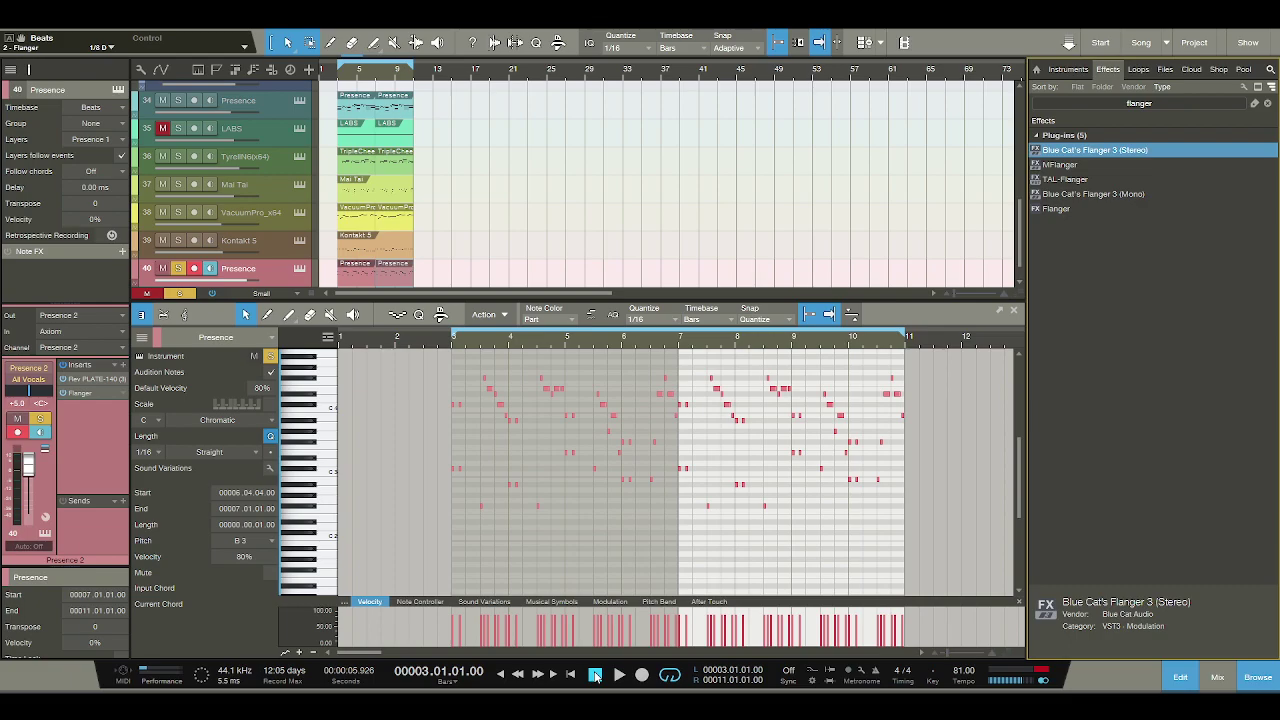
# Play the loop to hear the flanged Presence part, clearing all solos during playback.
pyautogui.press('space')
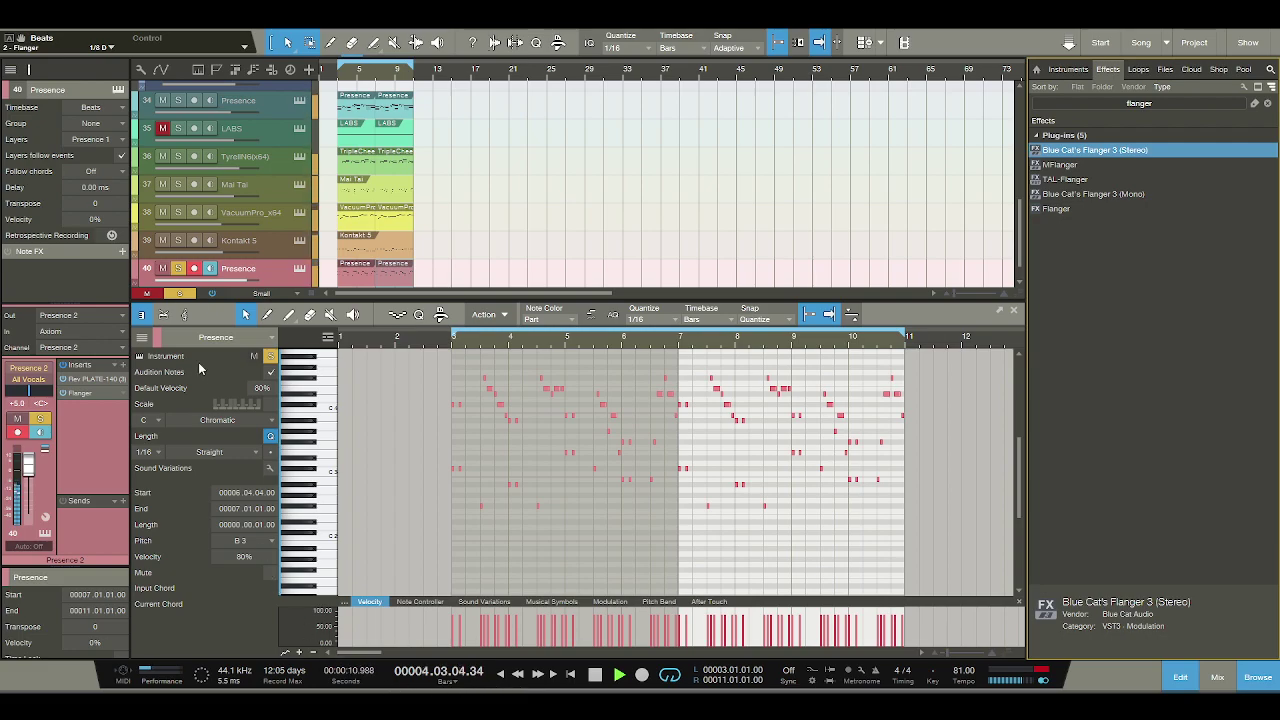
pyautogui.click(182, 295)
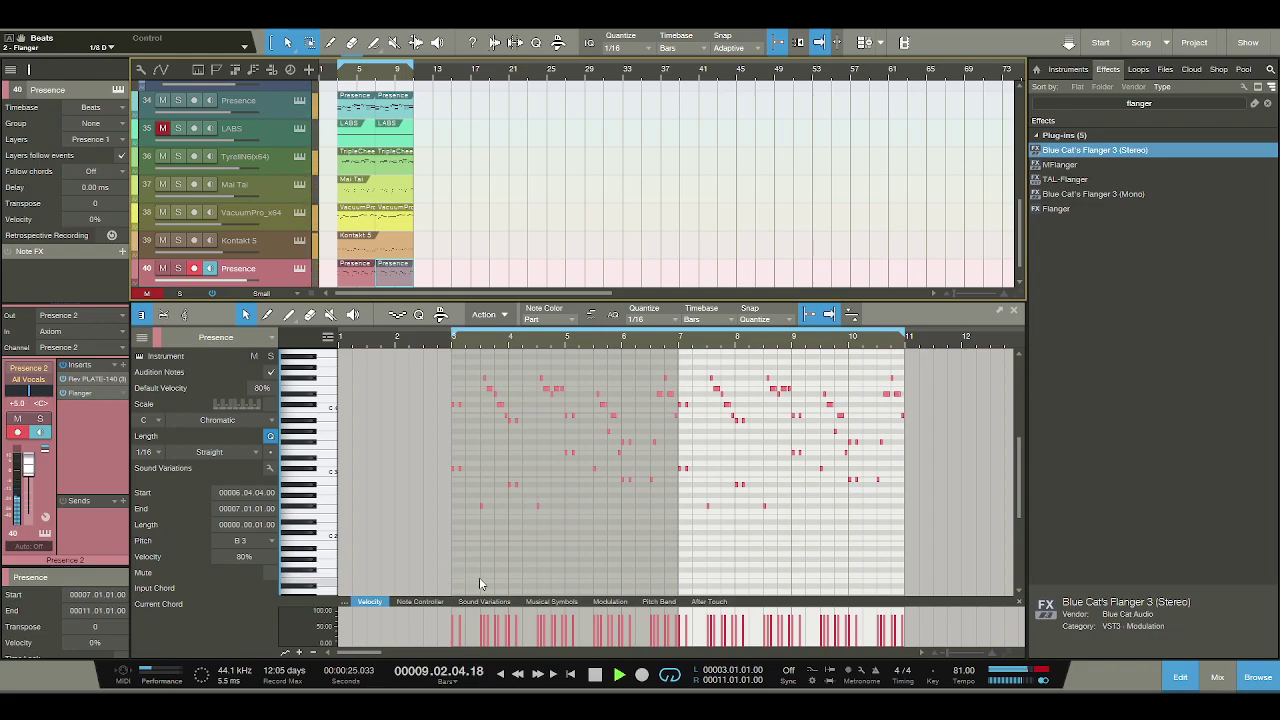
pyautogui.click(595, 674)
# Solo the VacuumPro track and listen to its second part from bar 7.
pyautogui.click(378, 215)
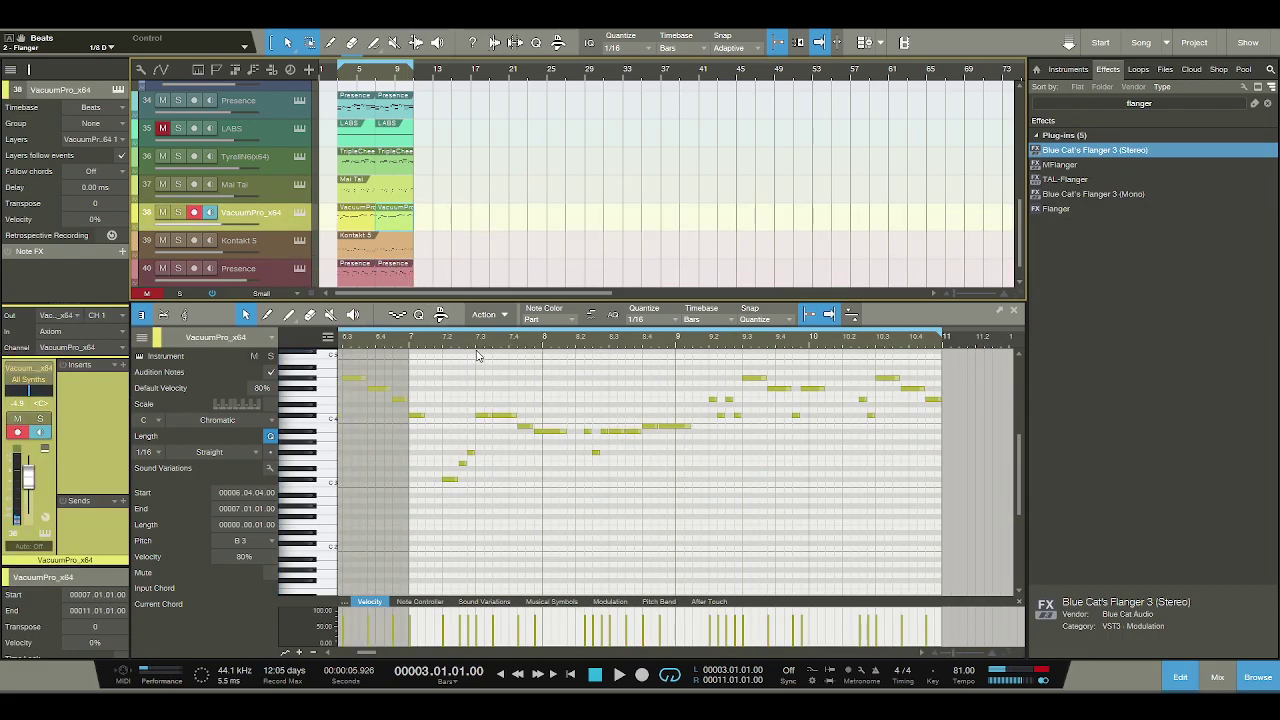
pyautogui.click(411, 345)
pyautogui.press('space')
pyautogui.click(179, 212)
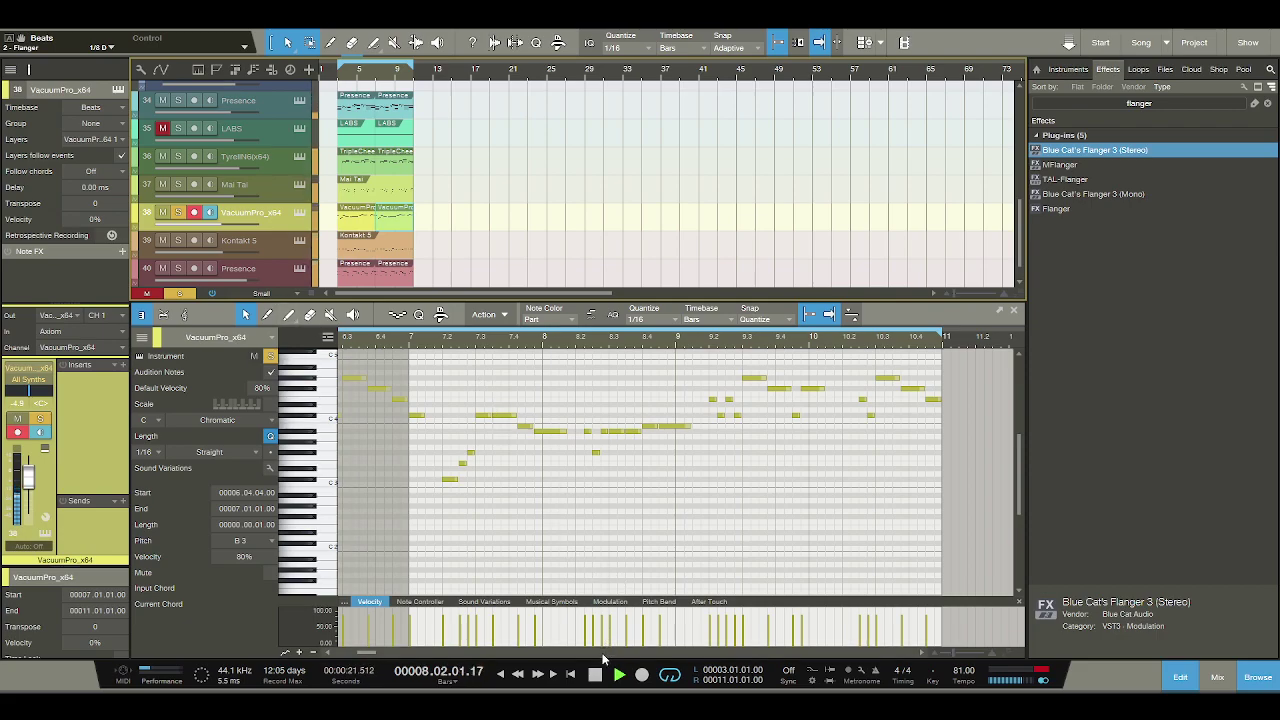
pyautogui.click(597, 675)
# Copy the Replika delay from the TyrellN6 track to the VacuumPro track and audition it, turning off the VacuumPro solo.
pyautogui.click(286, 166)
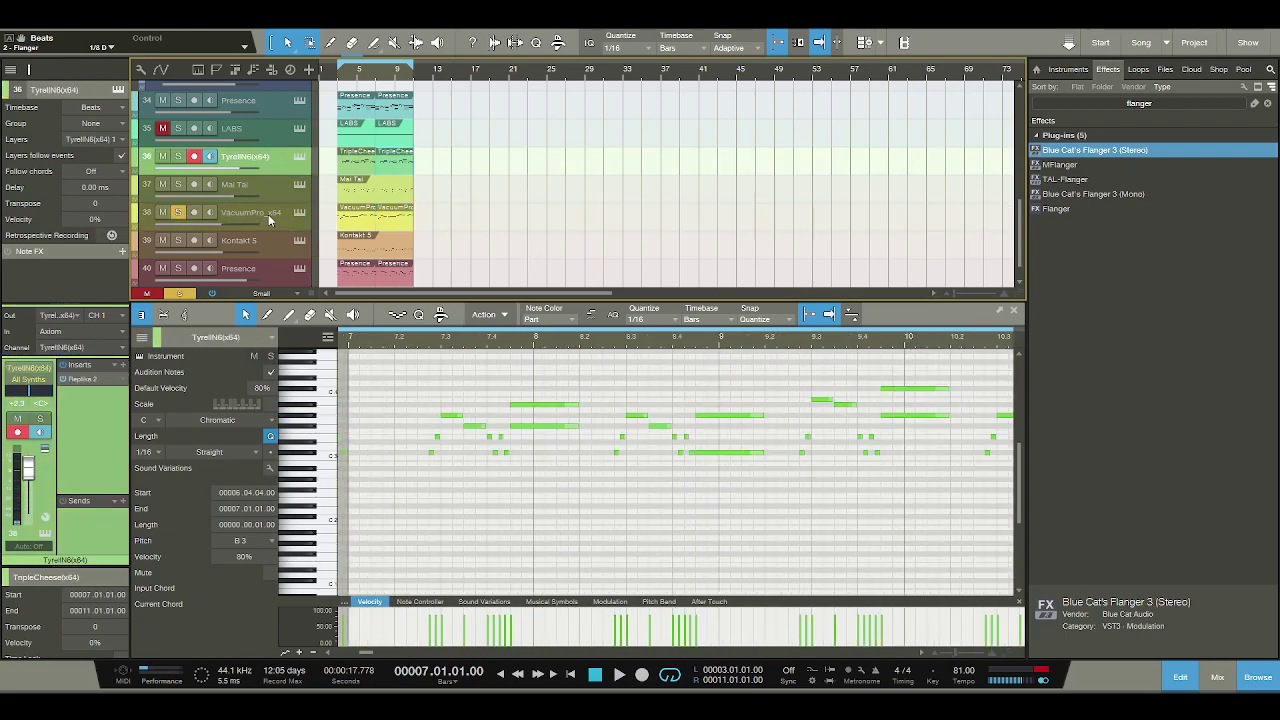
pyautogui.press('space')
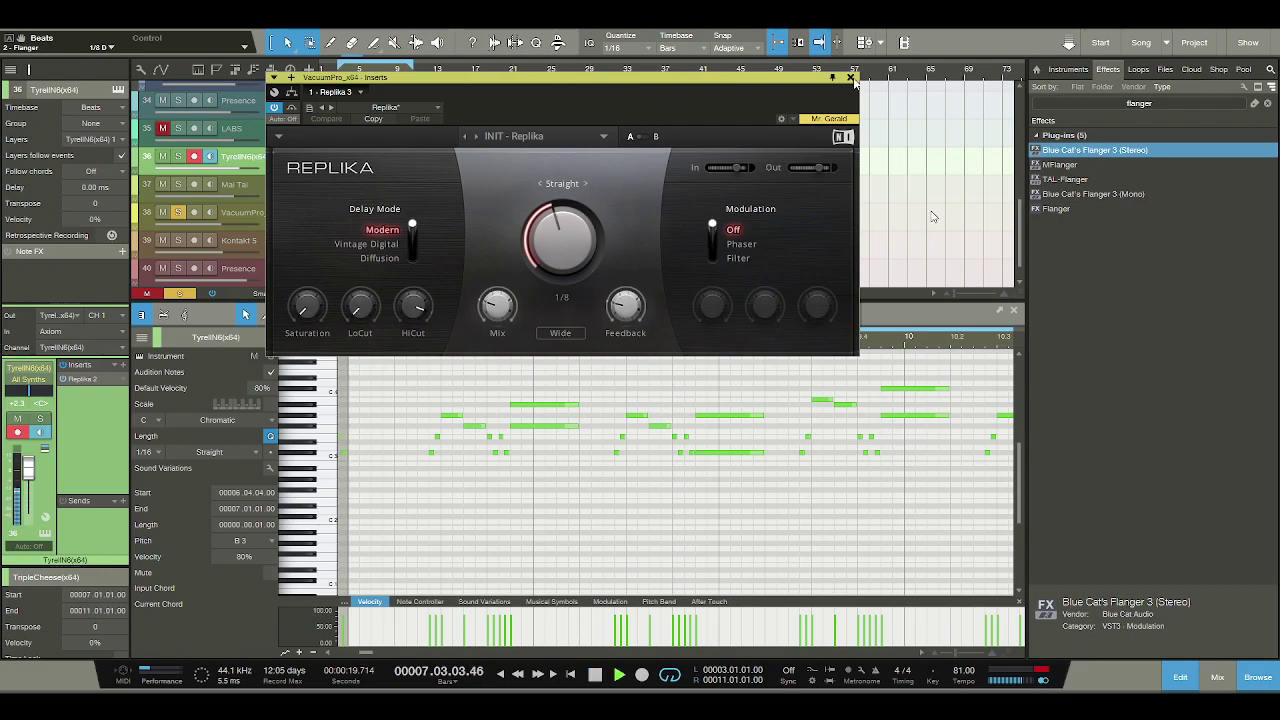
pyautogui.click(928, 216)
pyautogui.click(179, 213)
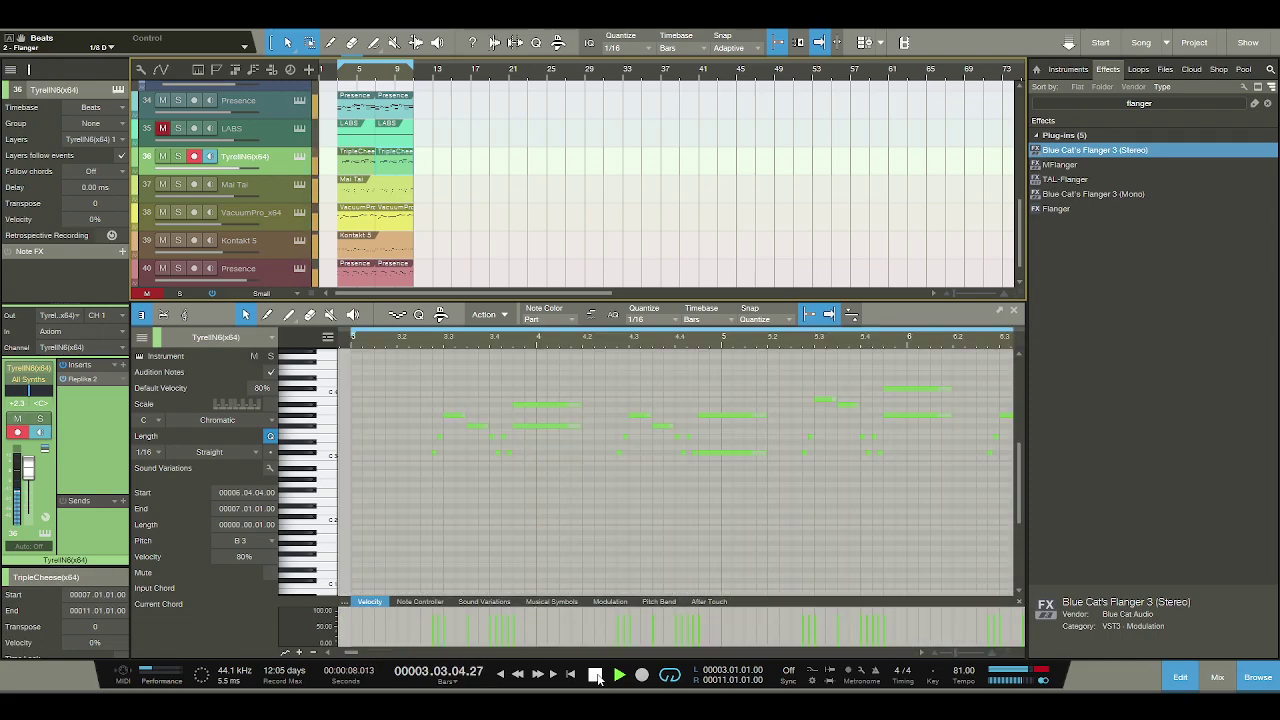
pyautogui.click(596, 677)
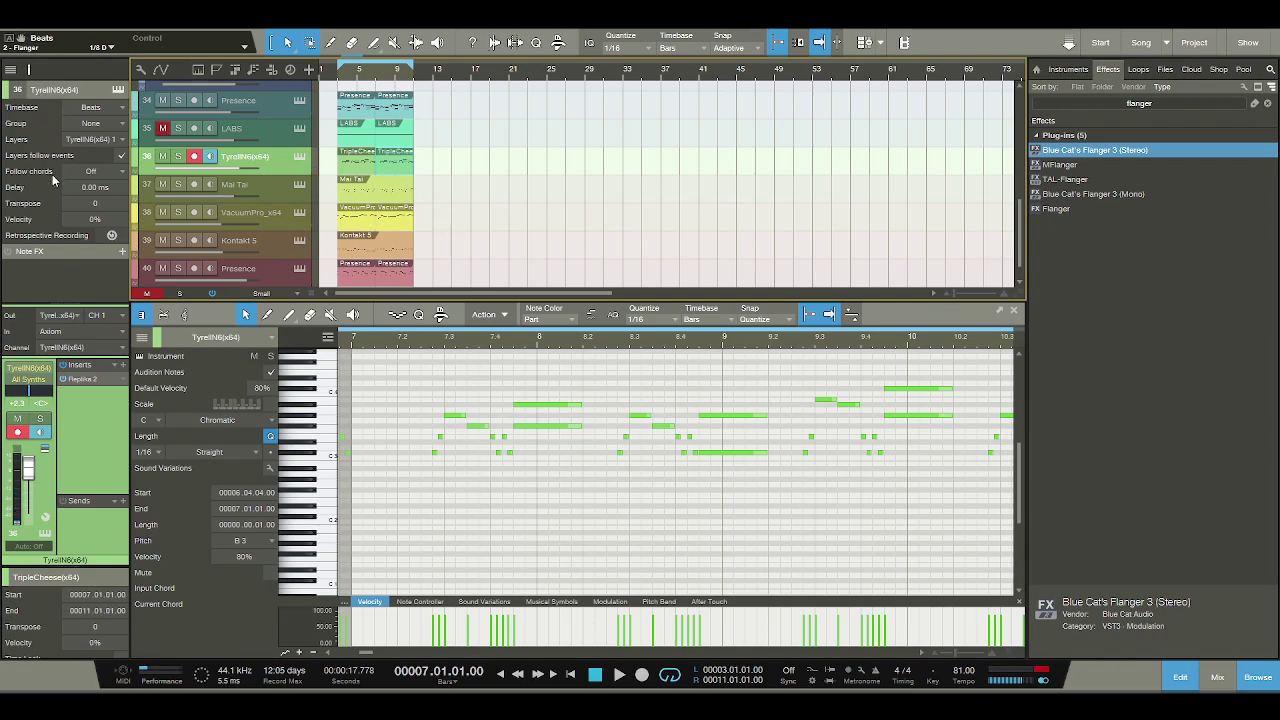
# Clear the "flanger" search from the effects browser.
pyautogui.scroll(-1, 498, 197)
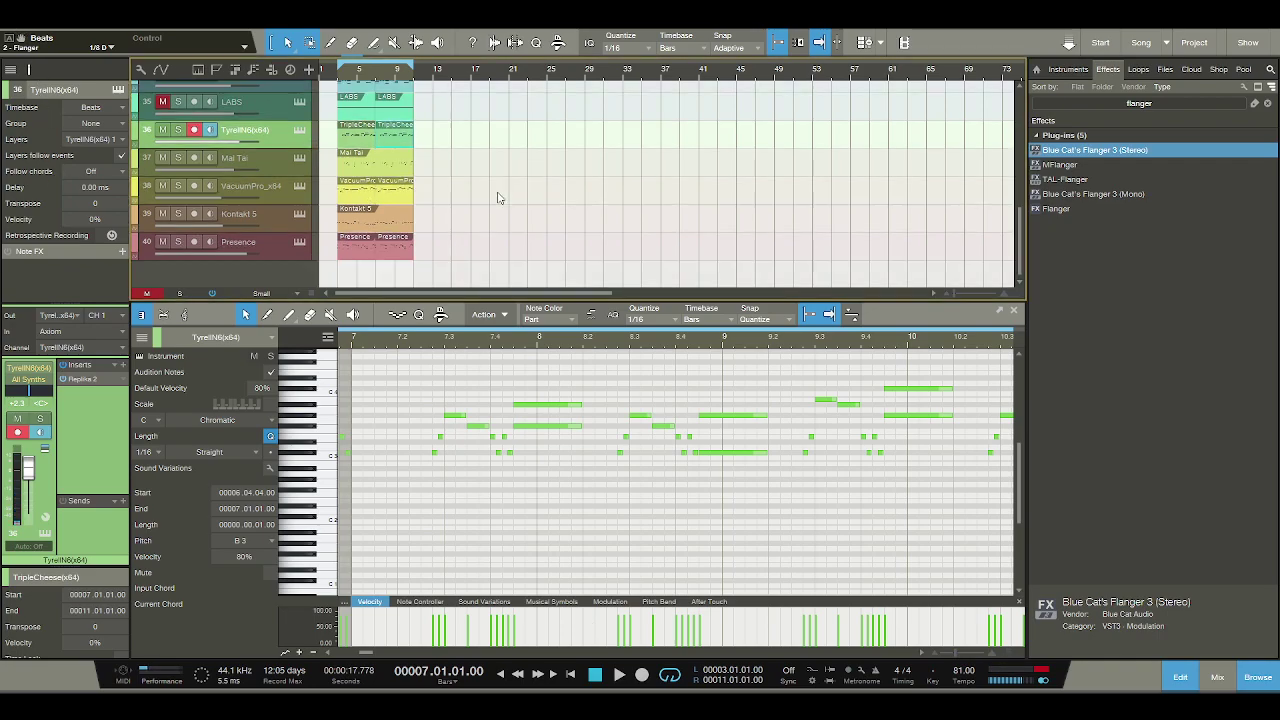
pyautogui.click(1115, 105)
pyautogui.press('BackSpace')
pyautogui.press('BackSpace')
pyautogui.press('BackSpace')
pyautogui.press('BackSpace')
pyautogui.press('BackSpace')
pyautogui.press('BackSpace')
pyautogui.press('BackSpace')
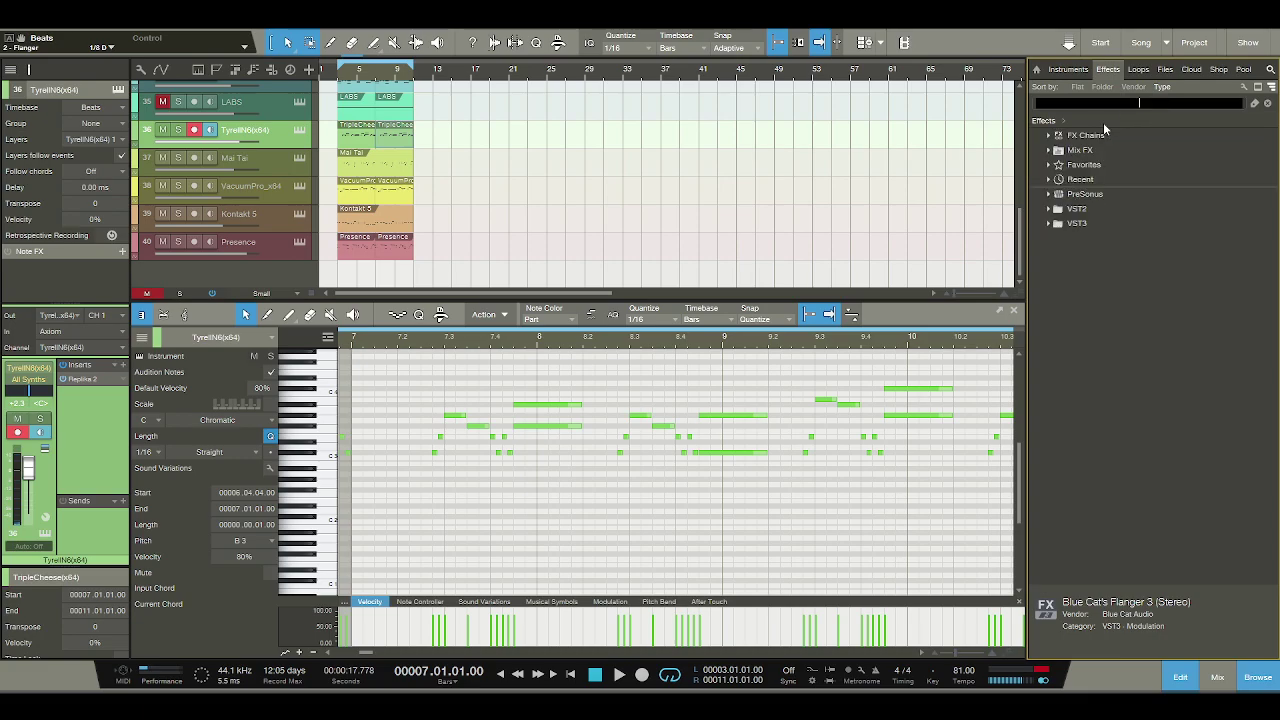
# Add a Spitfire Audio LABS instrument on a new track below the last Presence track.
pyautogui.click(1078, 75)
pyautogui.click(1112, 285)
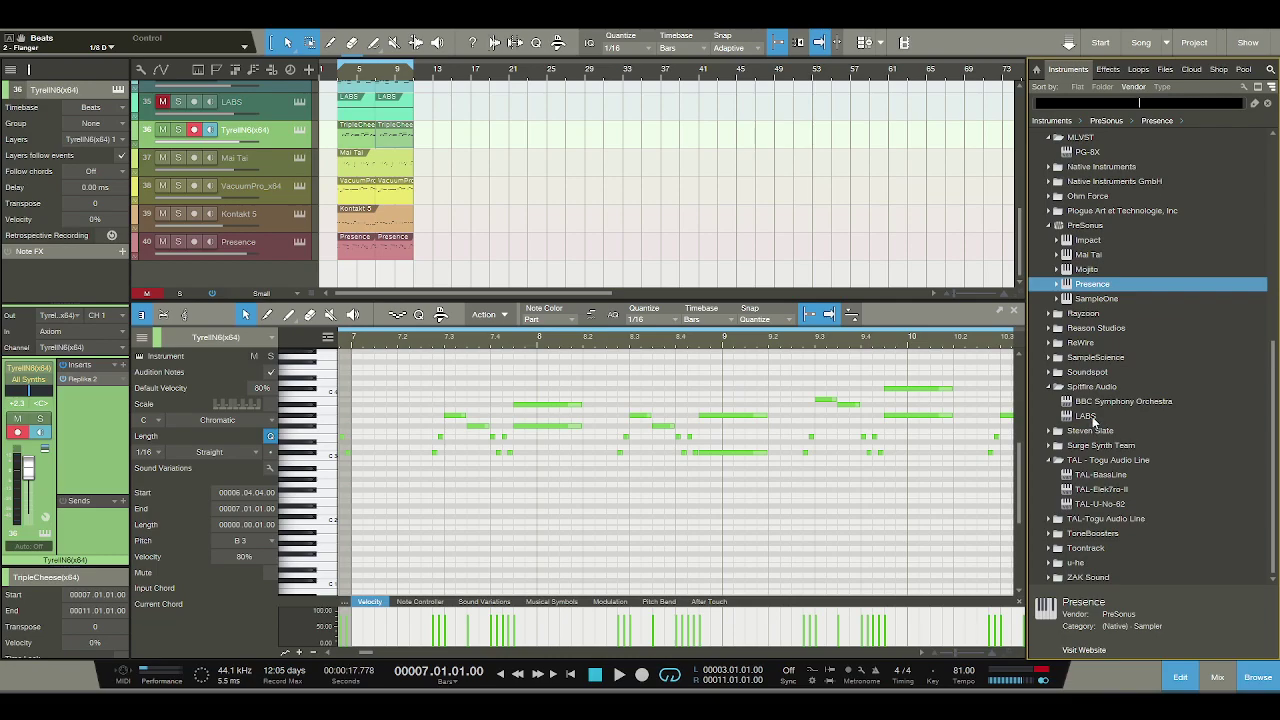
pyautogui.click(1086, 416)
pyautogui.moveTo(250, 275); pyautogui.dragTo(348, 271)
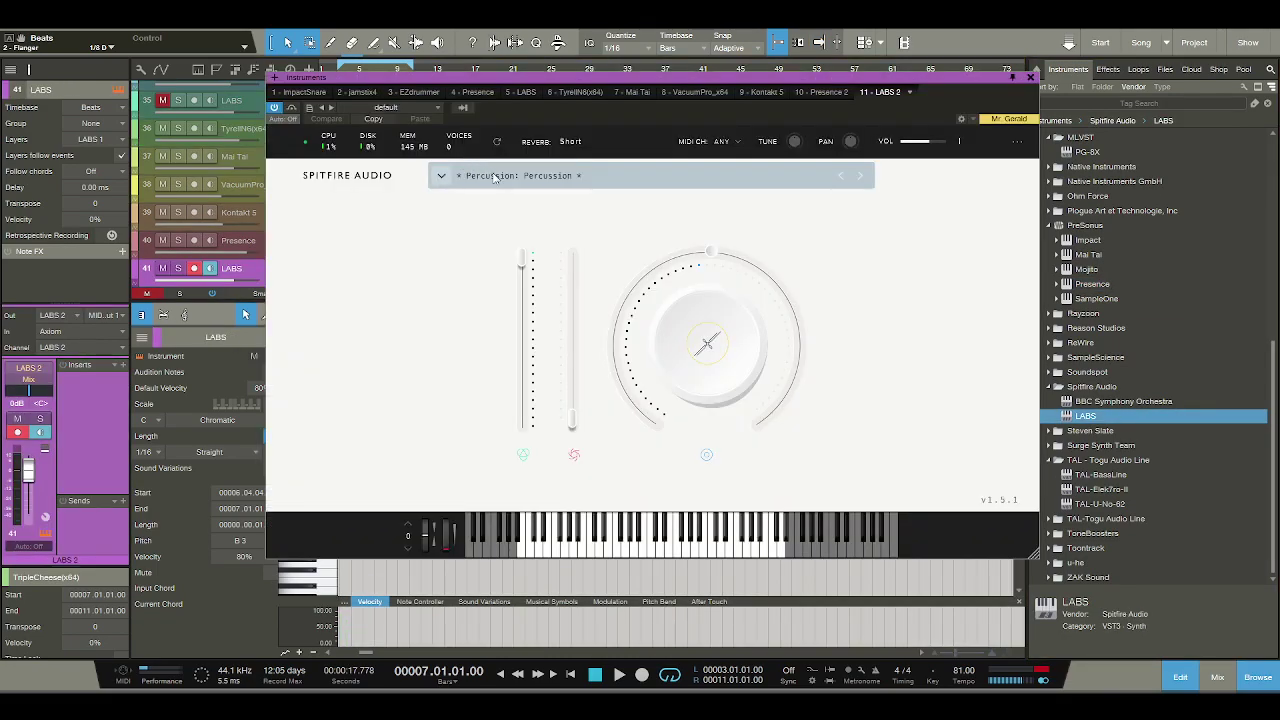
# Filter the LABS presets to the Synth category and browse to the Textural Pads group.
pyautogui.click(493, 176)
pyautogui.click(489, 329)
pyautogui.scroll(-2, 657, 300)
pyautogui.scroll(2, 657, 300)
pyautogui.scroll(-1, 657, 300)
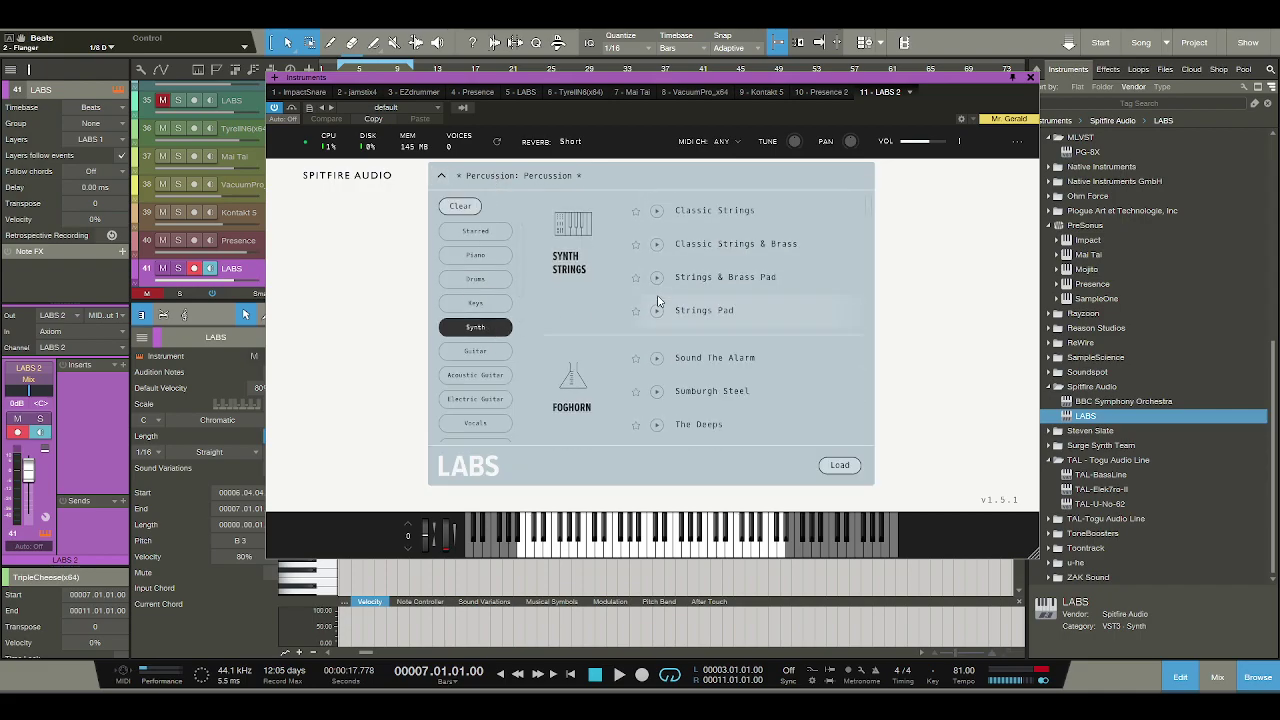
pyautogui.scroll(1, 660, 313)
pyautogui.scroll(-4, 660, 313)
pyautogui.scroll(-3, 660, 313)
pyautogui.scroll(1, 660, 313)
pyautogui.scroll(2, 660, 313)
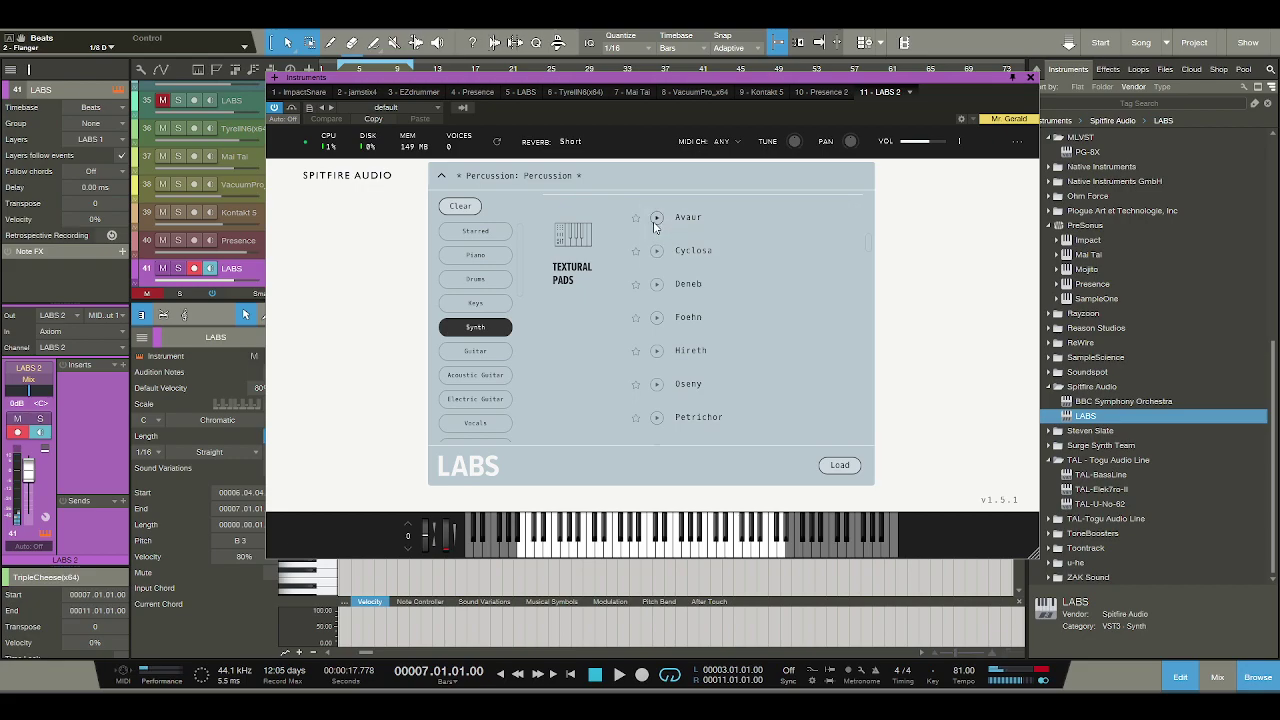
# Load the Textural Pads preset Avaur and test it with a few notes.
pyautogui.click(705, 225)
pyautogui.click(648, 548)
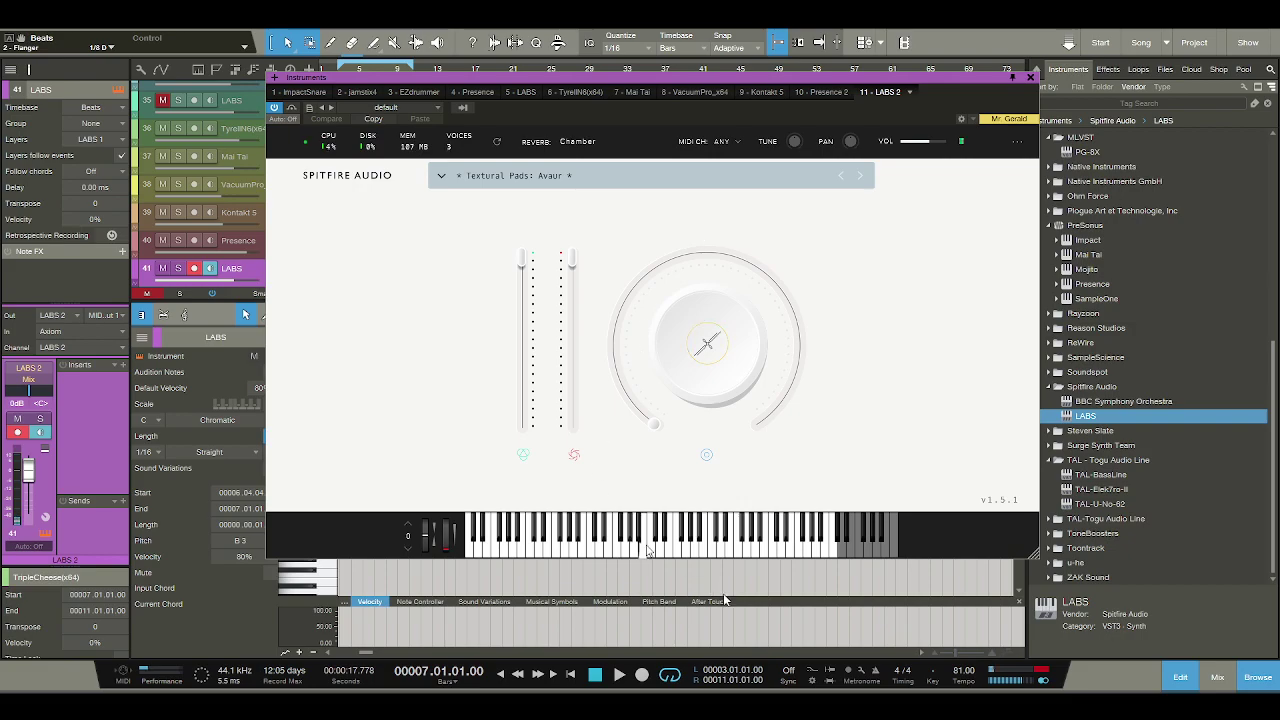
pyautogui.click(653, 549)
# Load the Pedal Pads preset Ethereal Wurli in LABS, raise its global gain to 400%, and close the instrument window.
pyautogui.click(554, 179)
pyautogui.scroll(-10, 711, 362)
pyautogui.scroll(-5, 711, 362)
pyautogui.scroll(-2, 711, 362)
pyautogui.scroll(4, 711, 362)
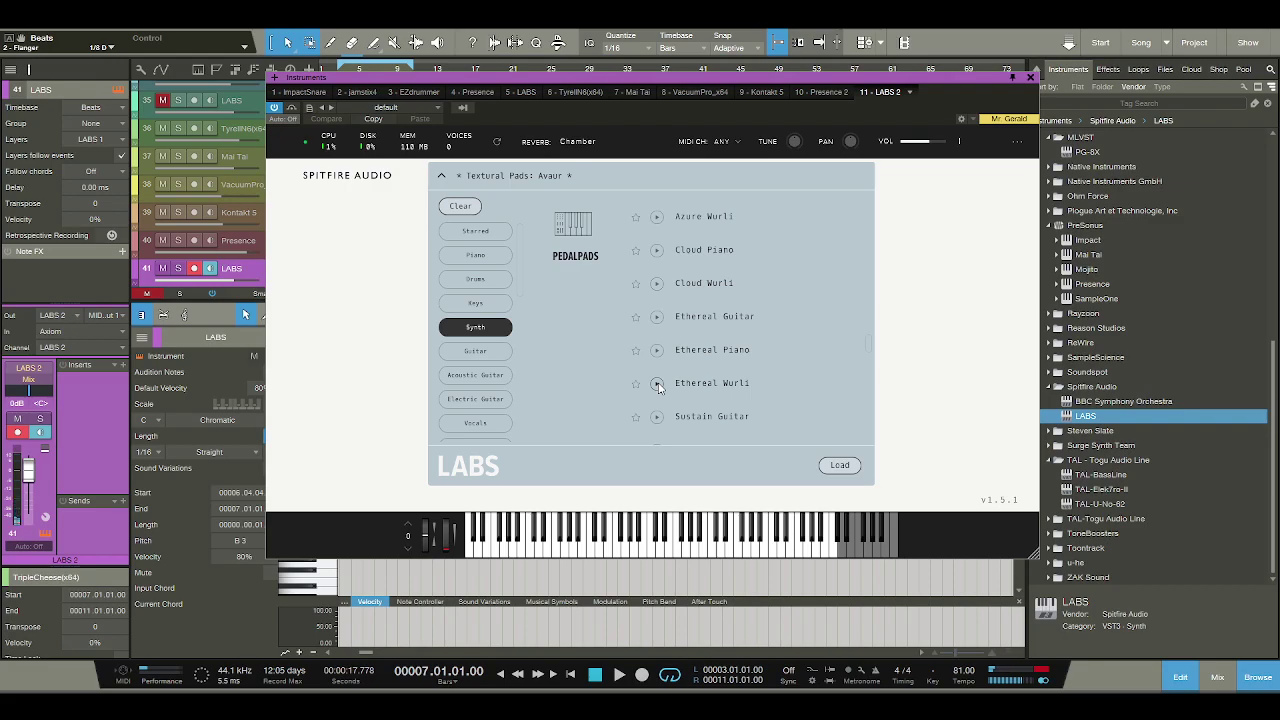
pyautogui.doubleClick(703, 385)
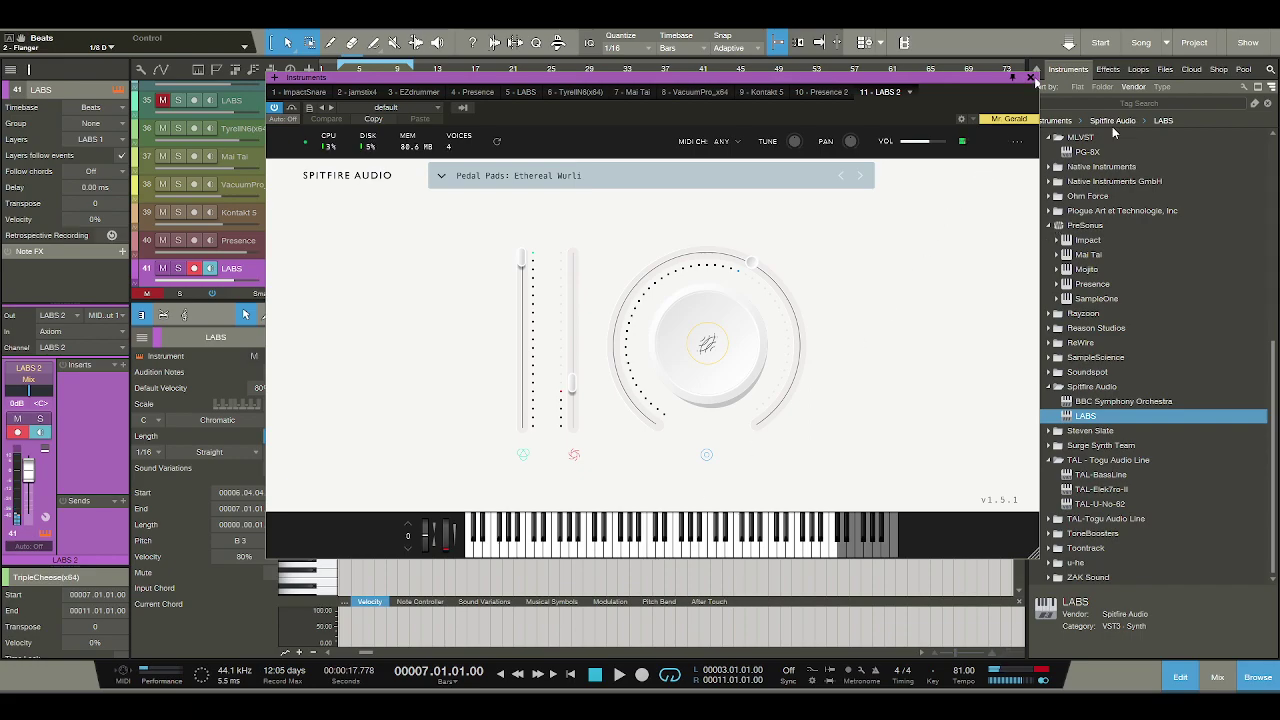
pyautogui.moveTo(928, 141); pyautogui.dragTo(945, 141)
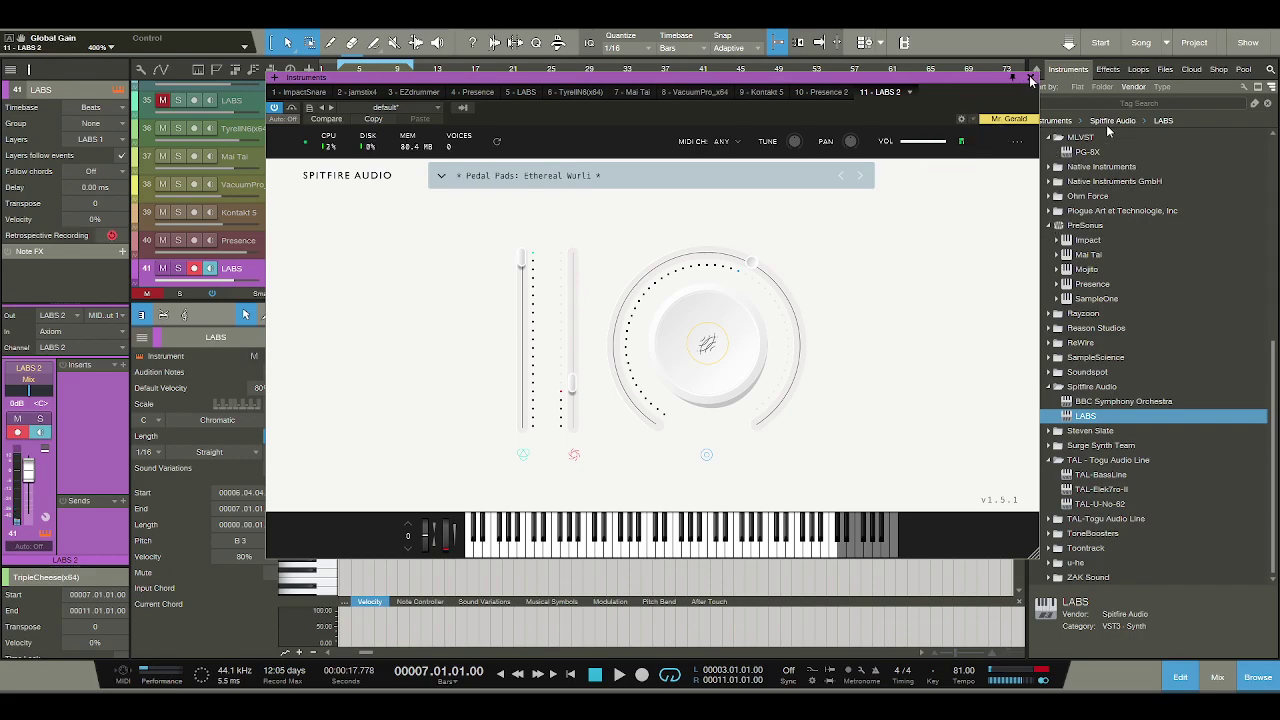
pyautogui.click(1031, 79)
# Create an empty LABS part spanning bars 3 to 11 and check the Presence part's opening notes for reference.
pyautogui.click(349, 278)
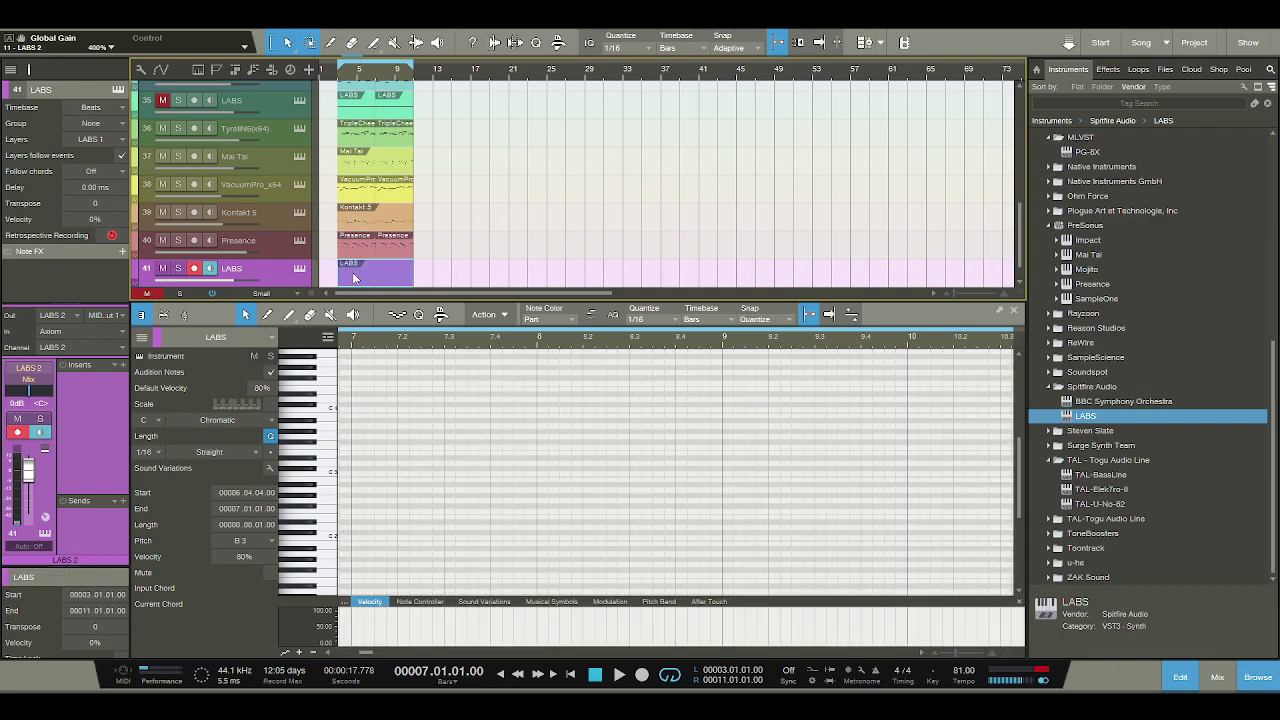
pyautogui.click(287, 465)
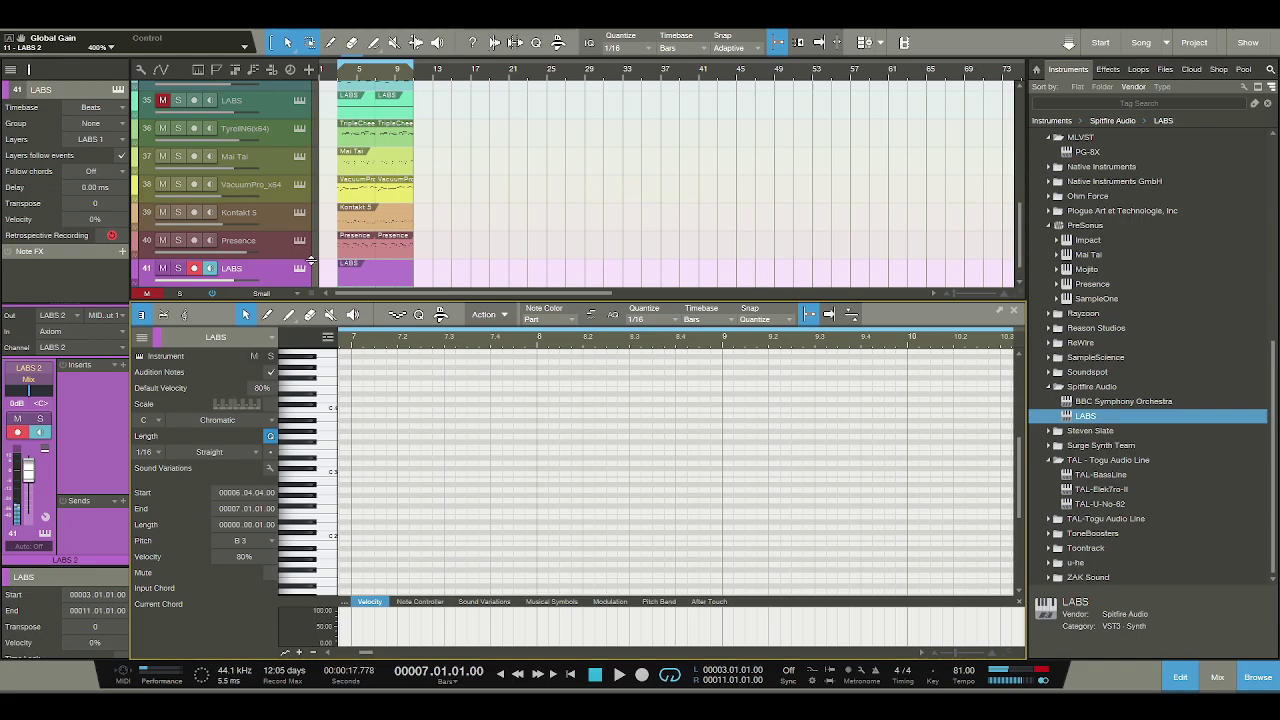
pyautogui.click(341, 246)
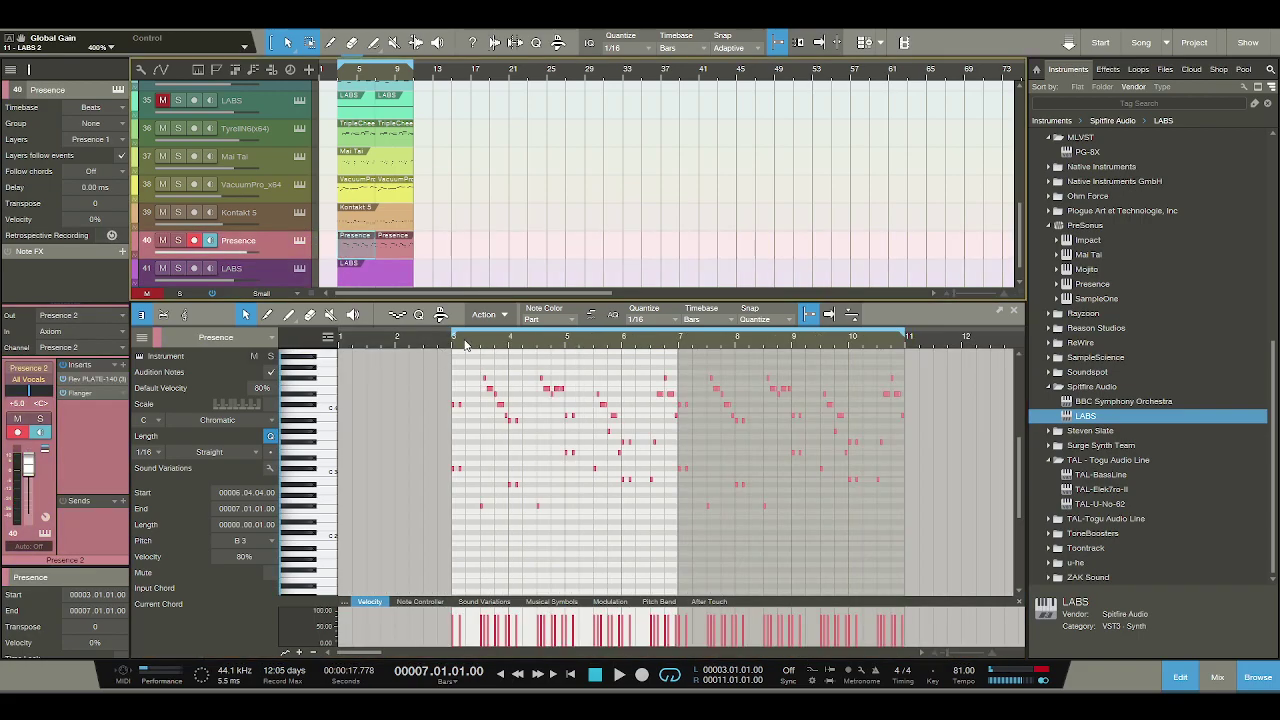
pyautogui.scroll(4, 460, 370)
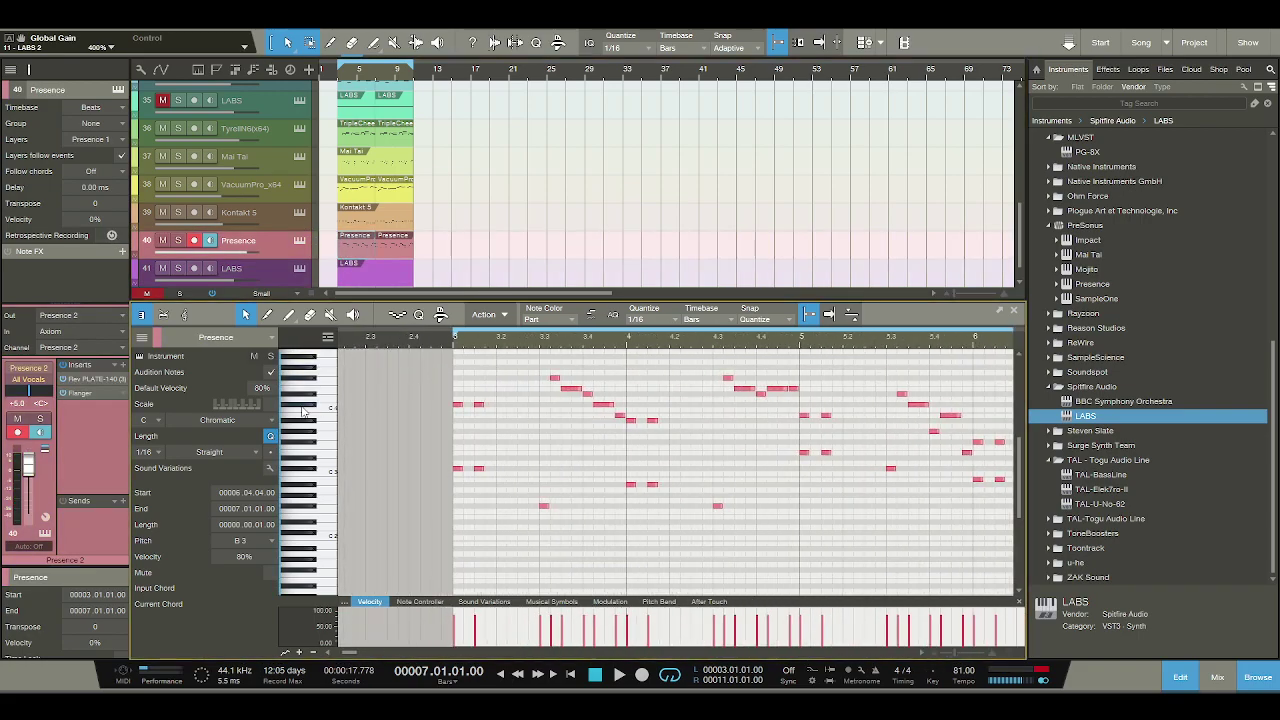
# Draw one-bar C#4 and C#3 notes at bar 3 in the new LABS part.
pyautogui.click(382, 272)
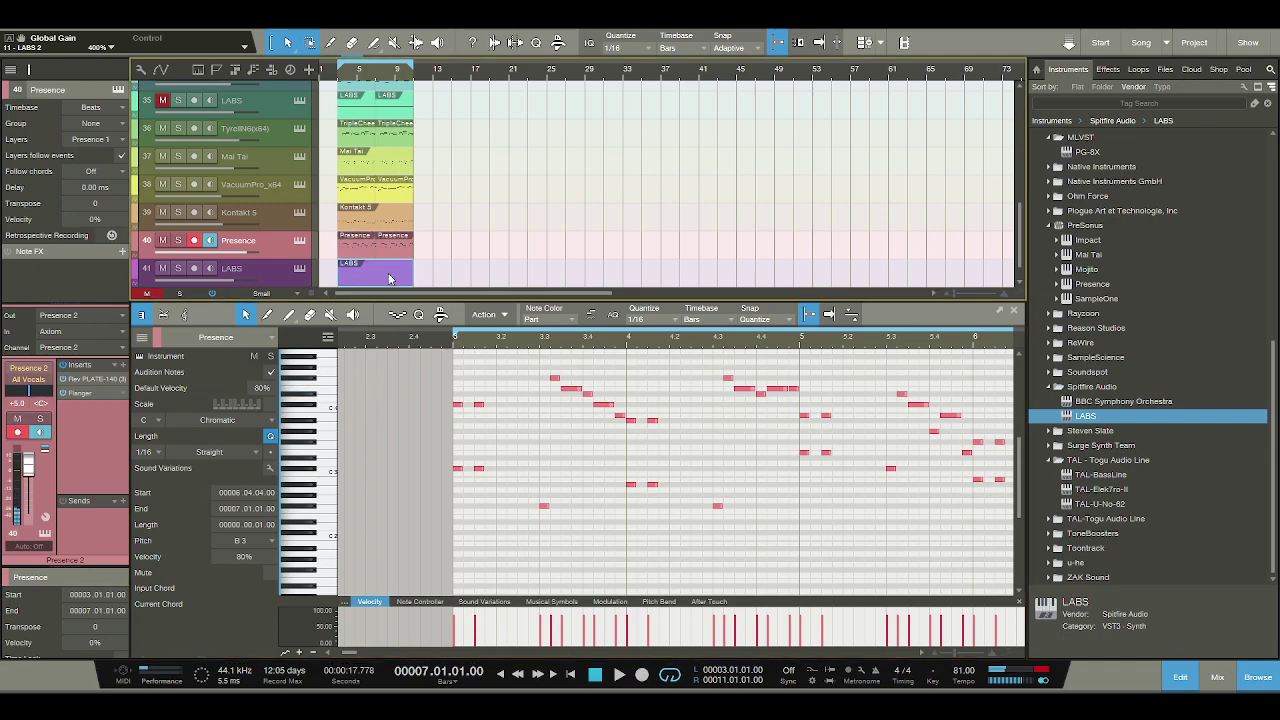
pyautogui.scroll(-3, 400, 335)
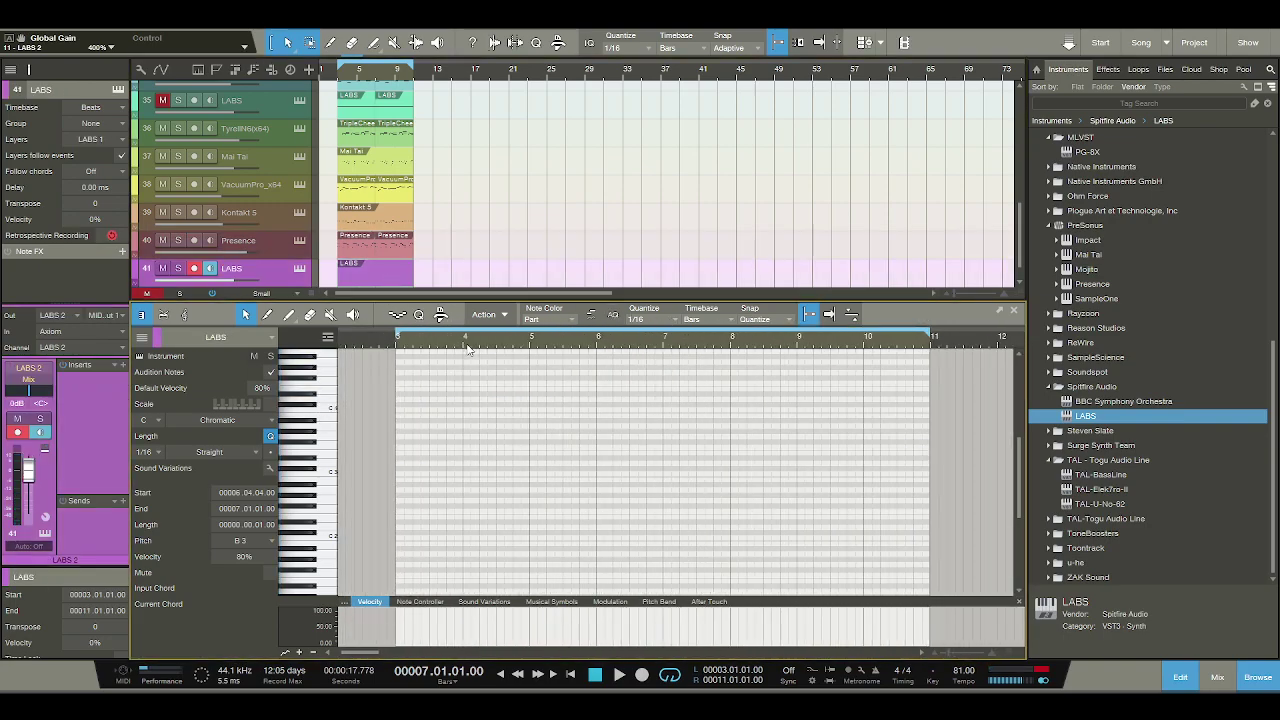
pyautogui.scroll(3, 490, 352)
pyautogui.moveTo(406, 405); pyautogui.dragTo(507, 405)
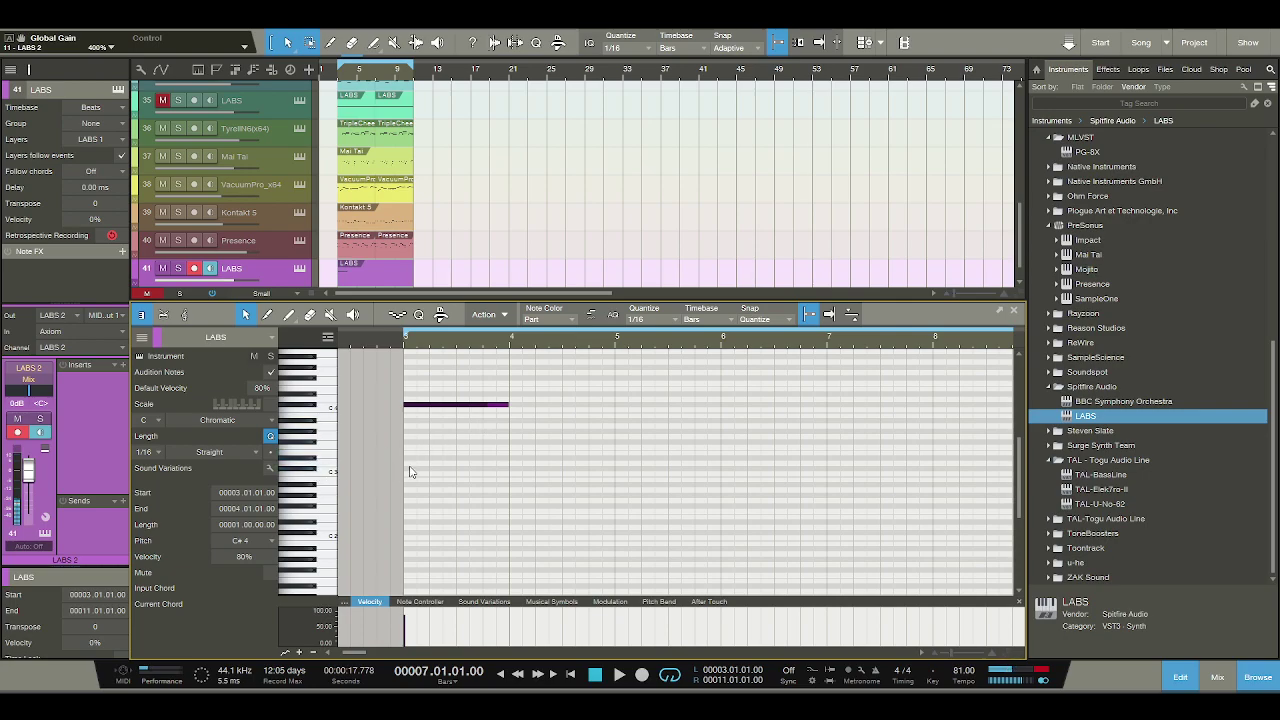
pyautogui.moveTo(406, 470); pyautogui.dragTo(509, 479)
# Enable autoscroll, solo the new LABS track together with Electric R Lane 1, and play the notes from bar 3.
pyautogui.press('f')
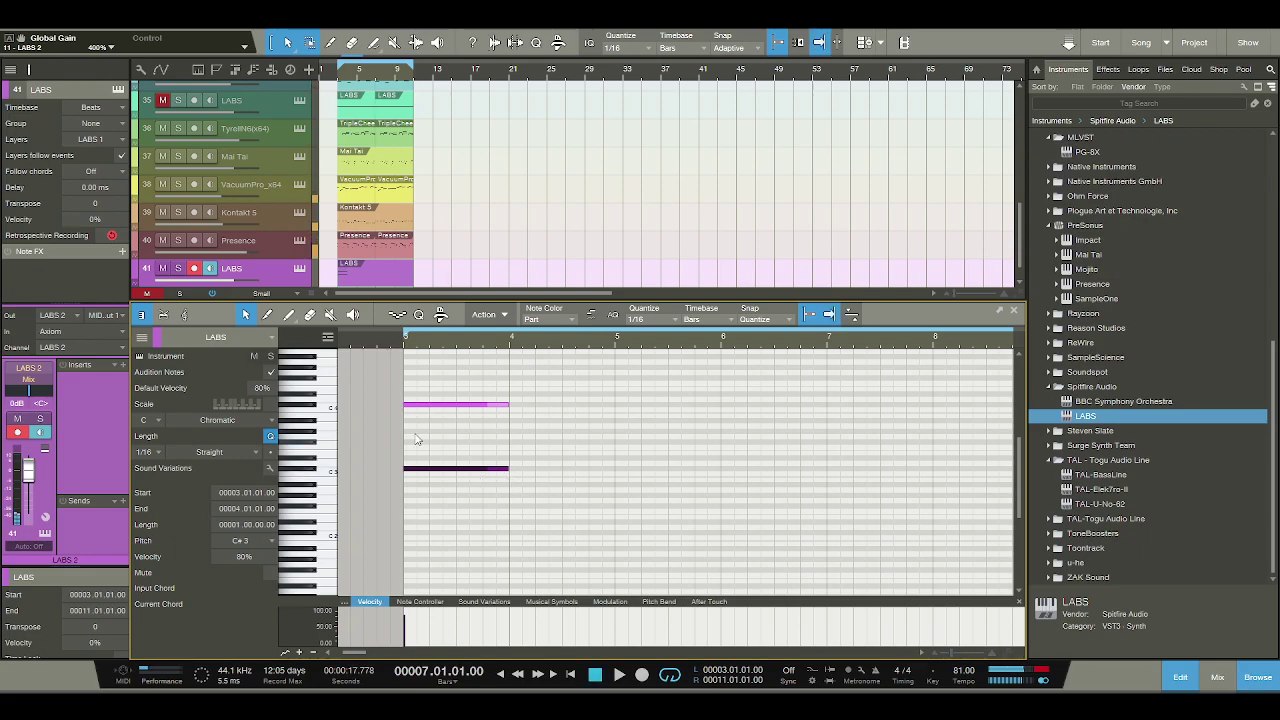
pyautogui.press('s')
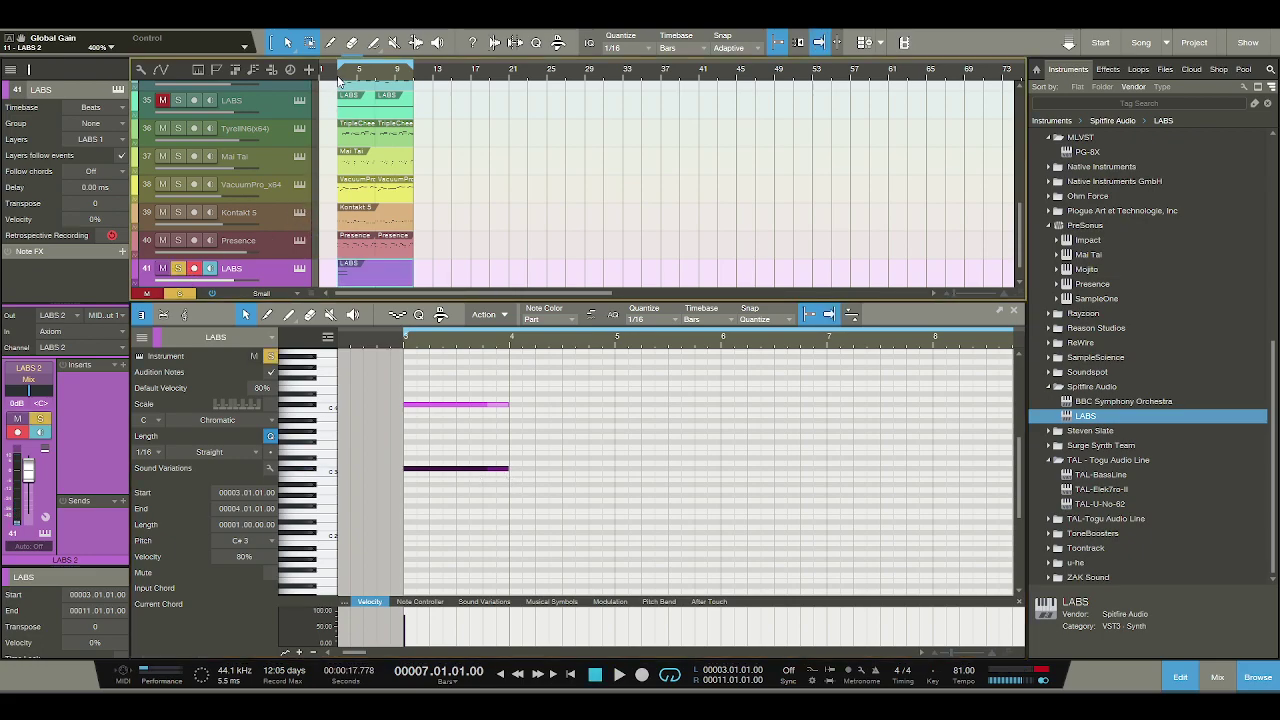
pyautogui.scroll(10, 335, 100)
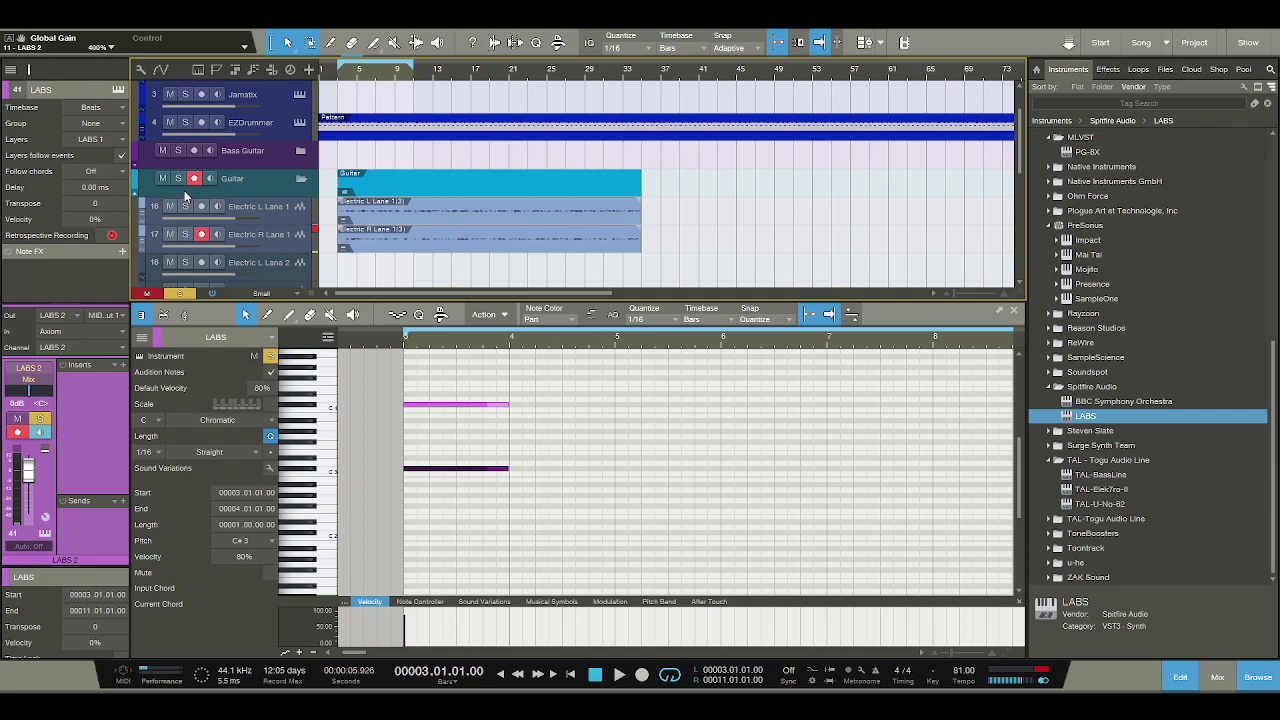
pyautogui.scroll(-5, 297, 210)
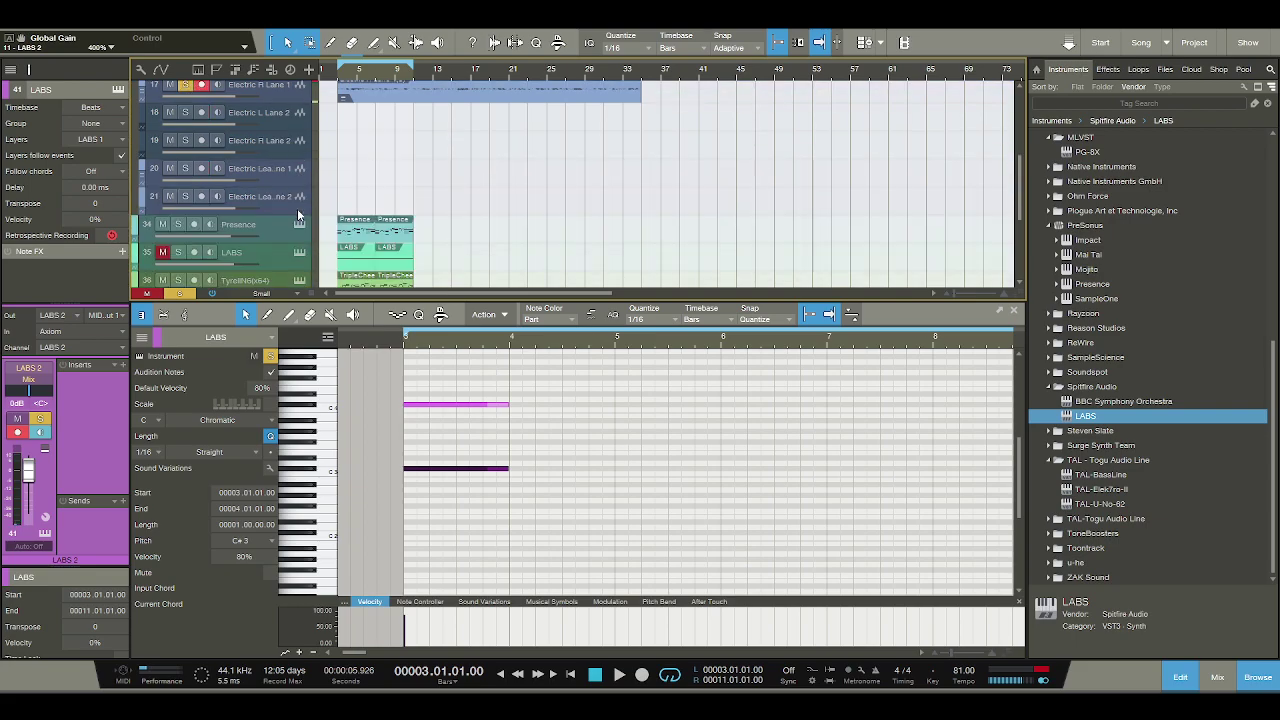
pyautogui.scroll(-5, 297, 210)
pyautogui.press('space')
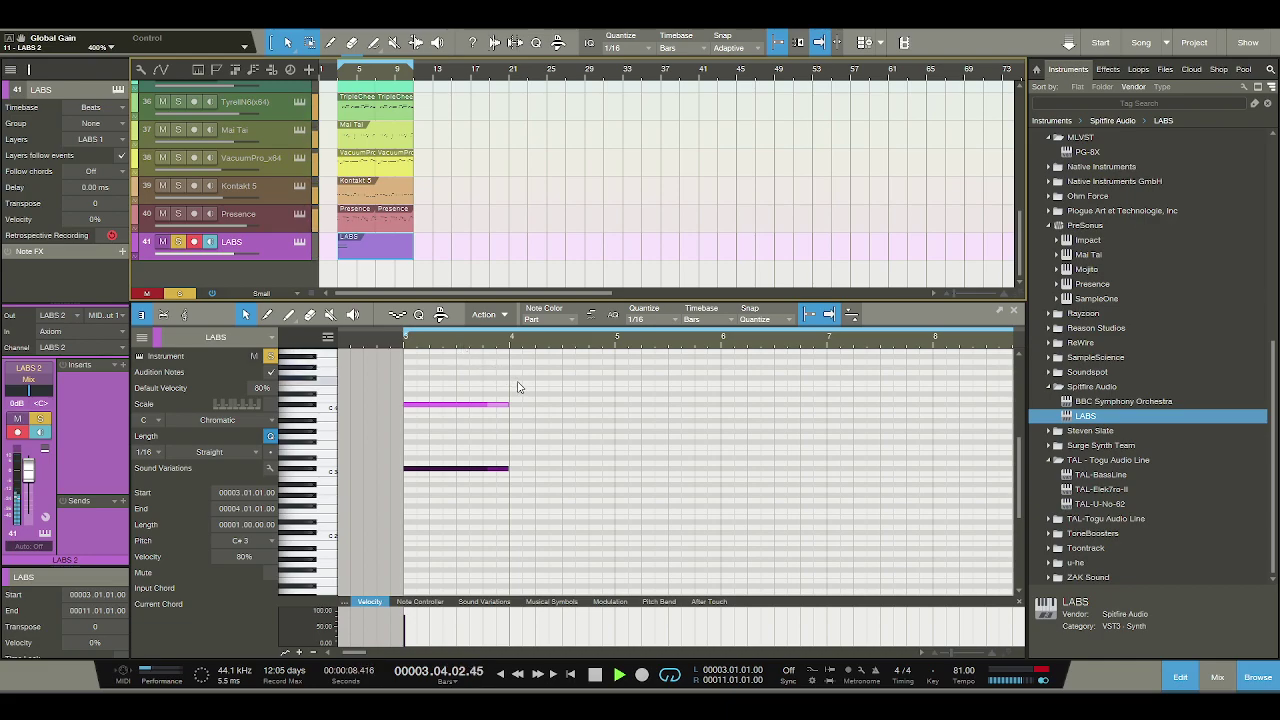
pyautogui.press('space')
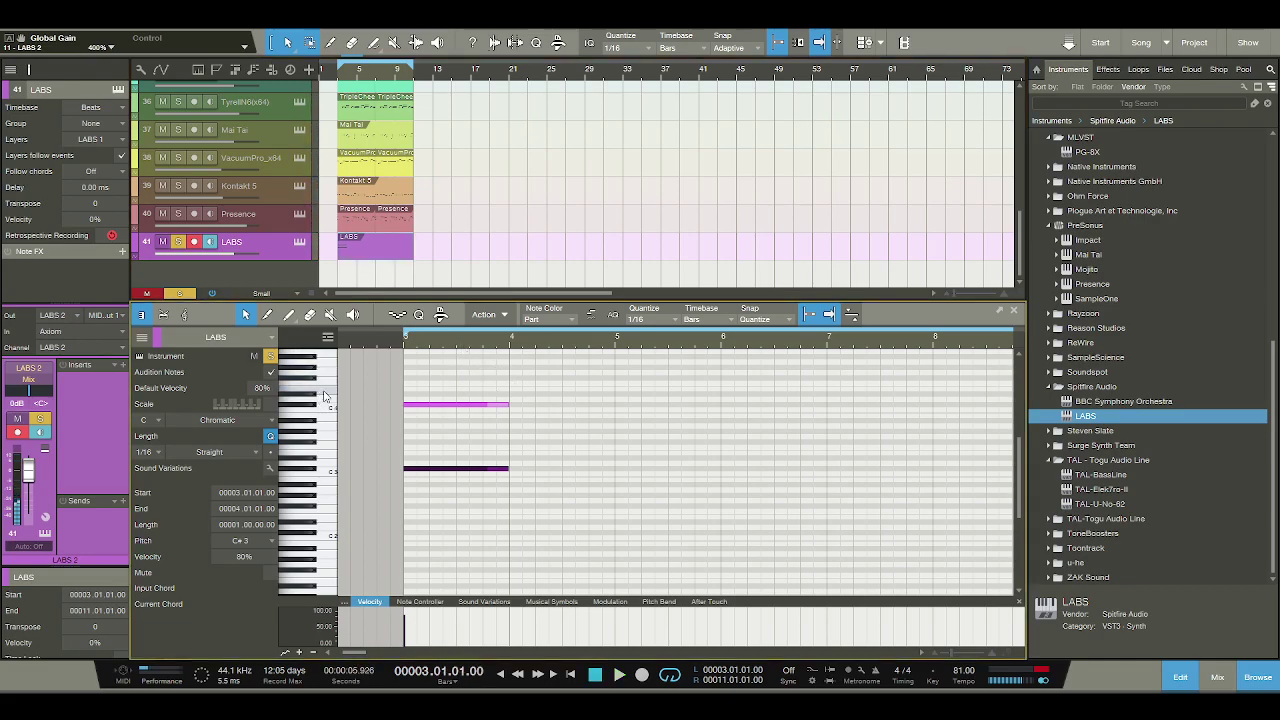
# Draw one-bar E4 and E3 notes at bar 4 in the LABS part and play the phrase.
pyautogui.moveTo(511, 389); pyautogui.dragTo(612, 389)
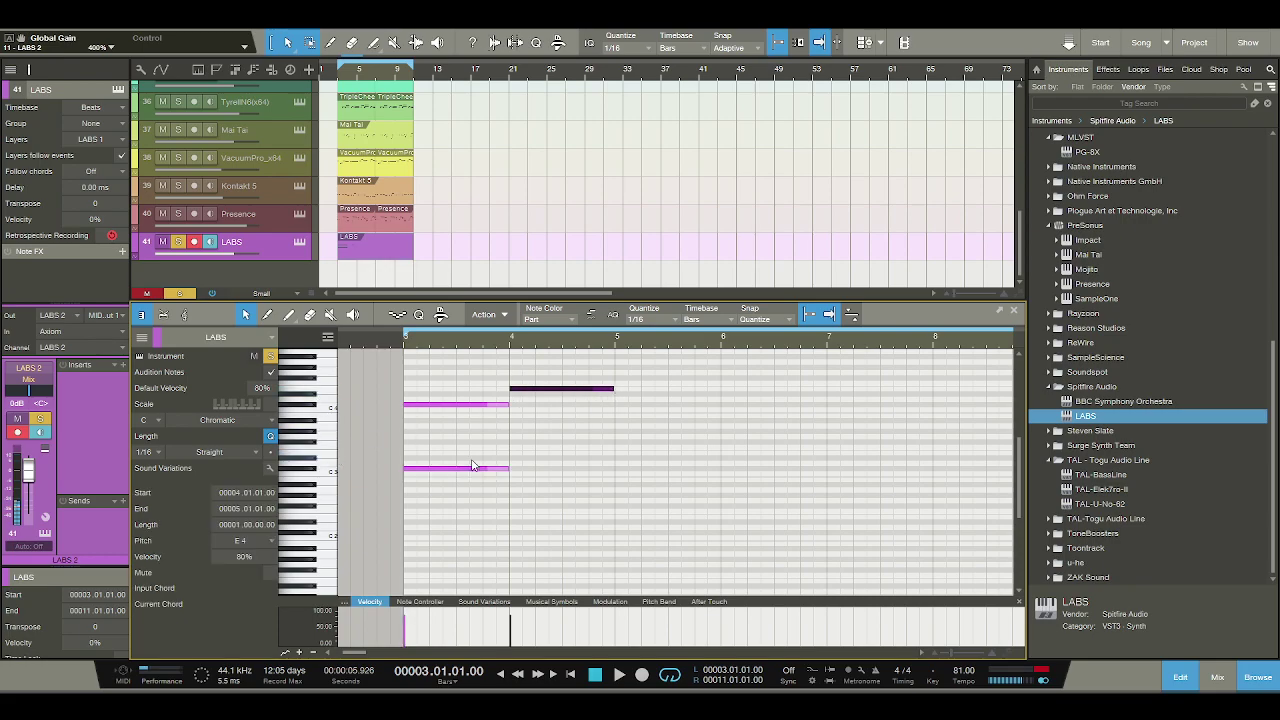
pyautogui.click(517, 447)
pyautogui.moveTo(515, 451); pyautogui.dragTo(611, 461)
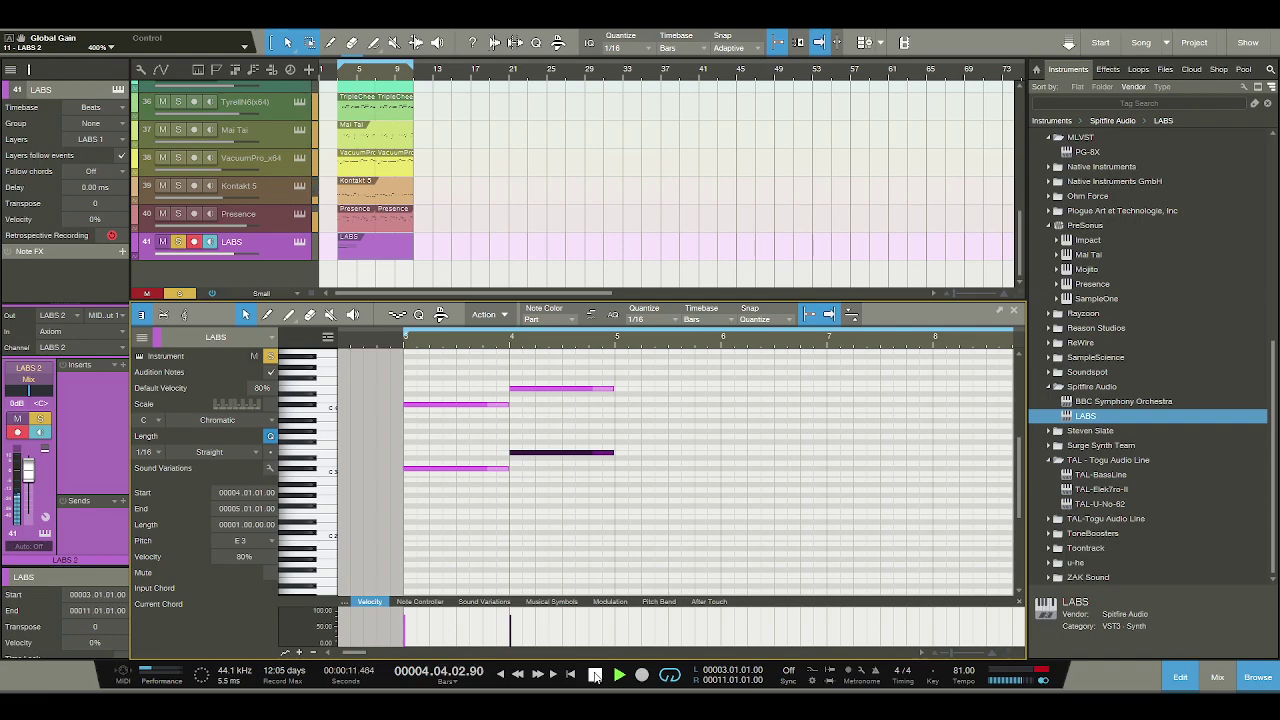
pyautogui.press('space')
# Add one-bar F#4 and F#3 notes at bar 5 of the LABS part.
pyautogui.click(617, 374)
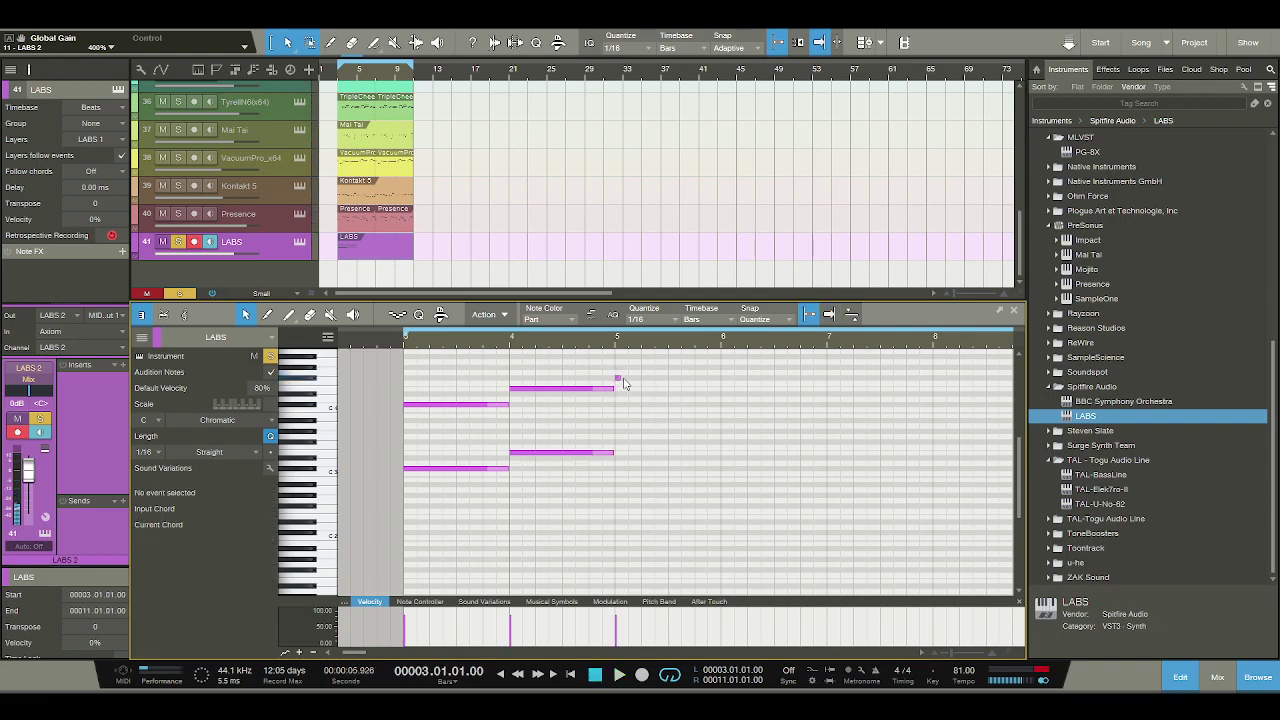
pyautogui.moveTo(622, 378); pyautogui.dragTo(719, 386)
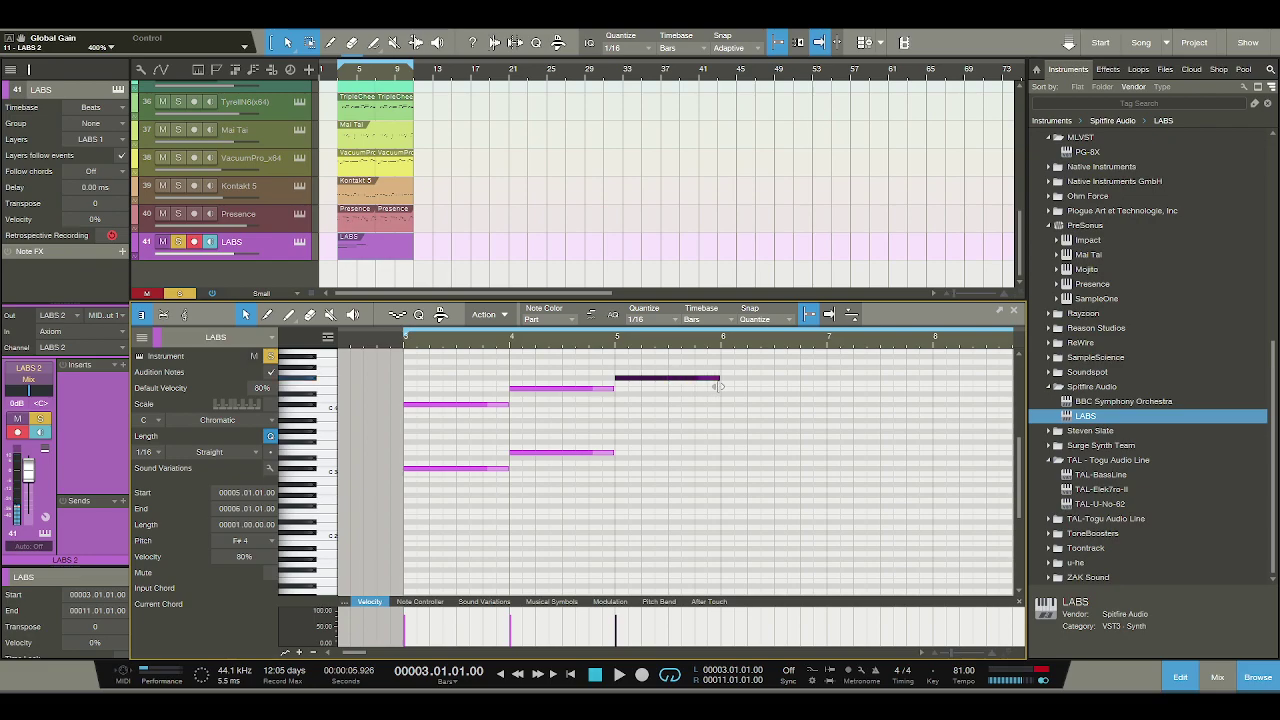
pyautogui.click(617, 444)
pyautogui.moveTo(619, 446); pyautogui.dragTo(719, 446)
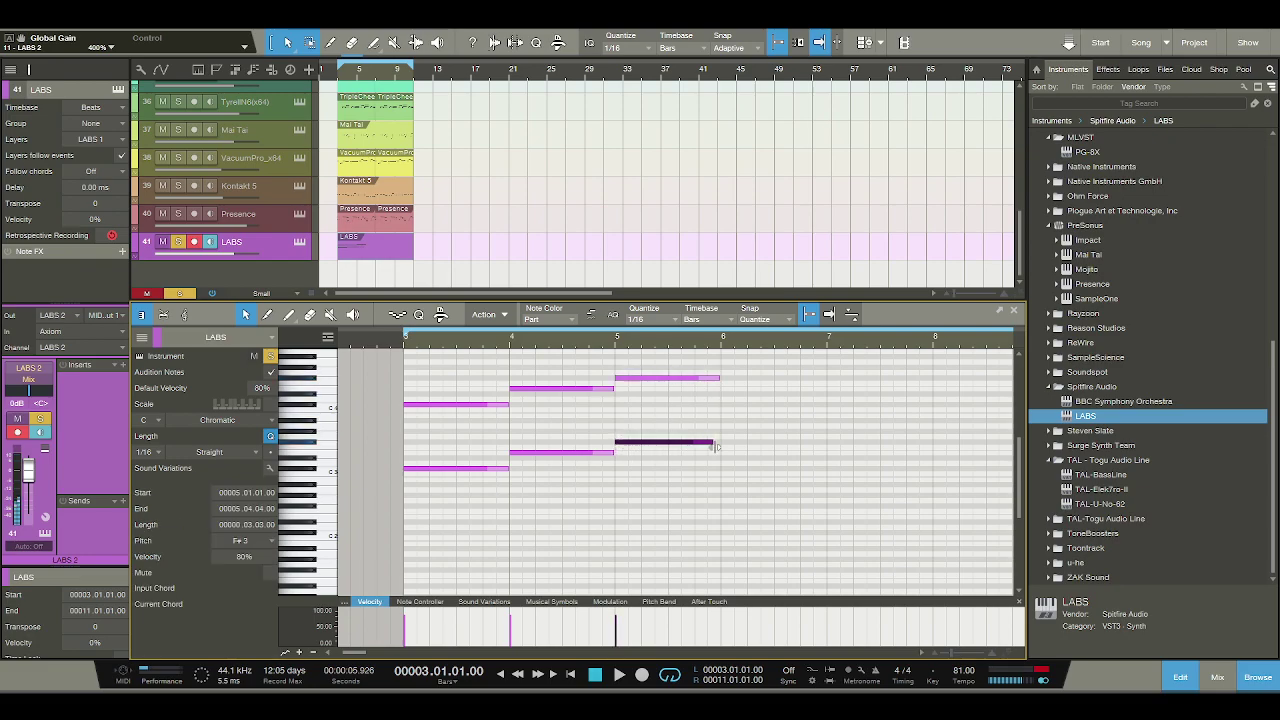
# Draw one-bar B2 and B3 notes at bar 6 and play the four-bar phrase.
pyautogui.click(724, 464)
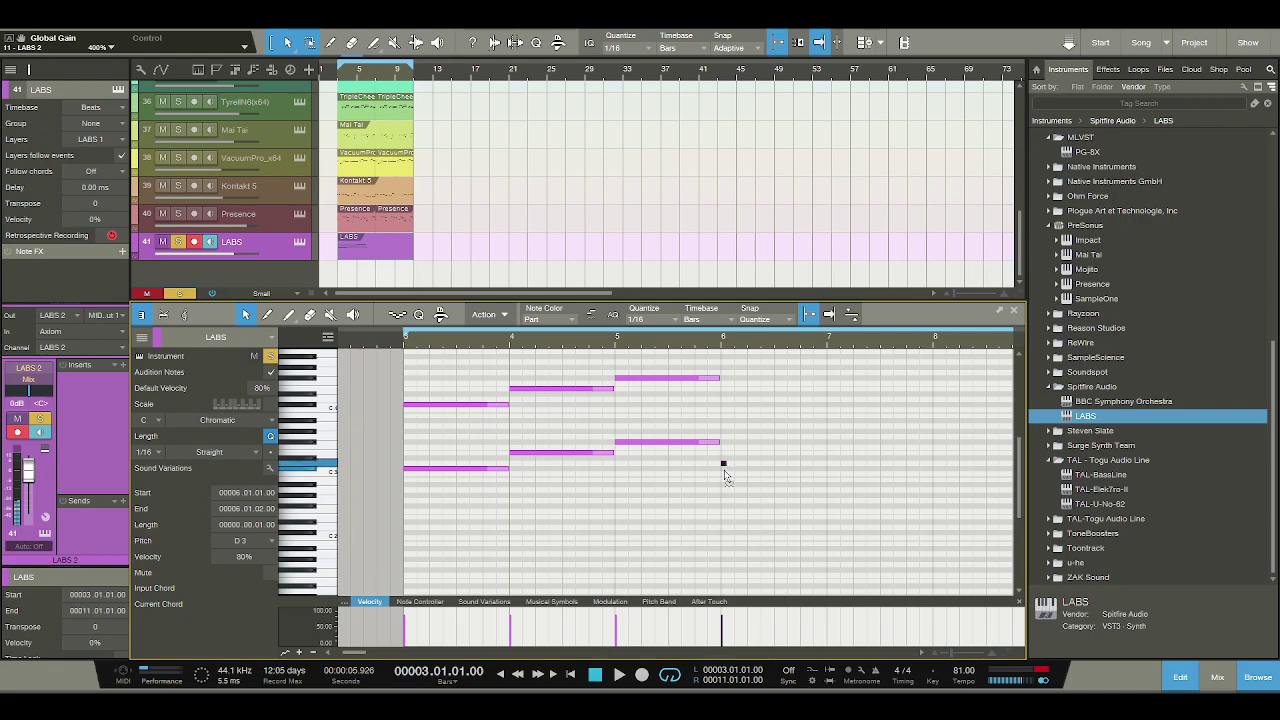
pyautogui.moveTo(727, 480); pyautogui.dragTo(828, 481)
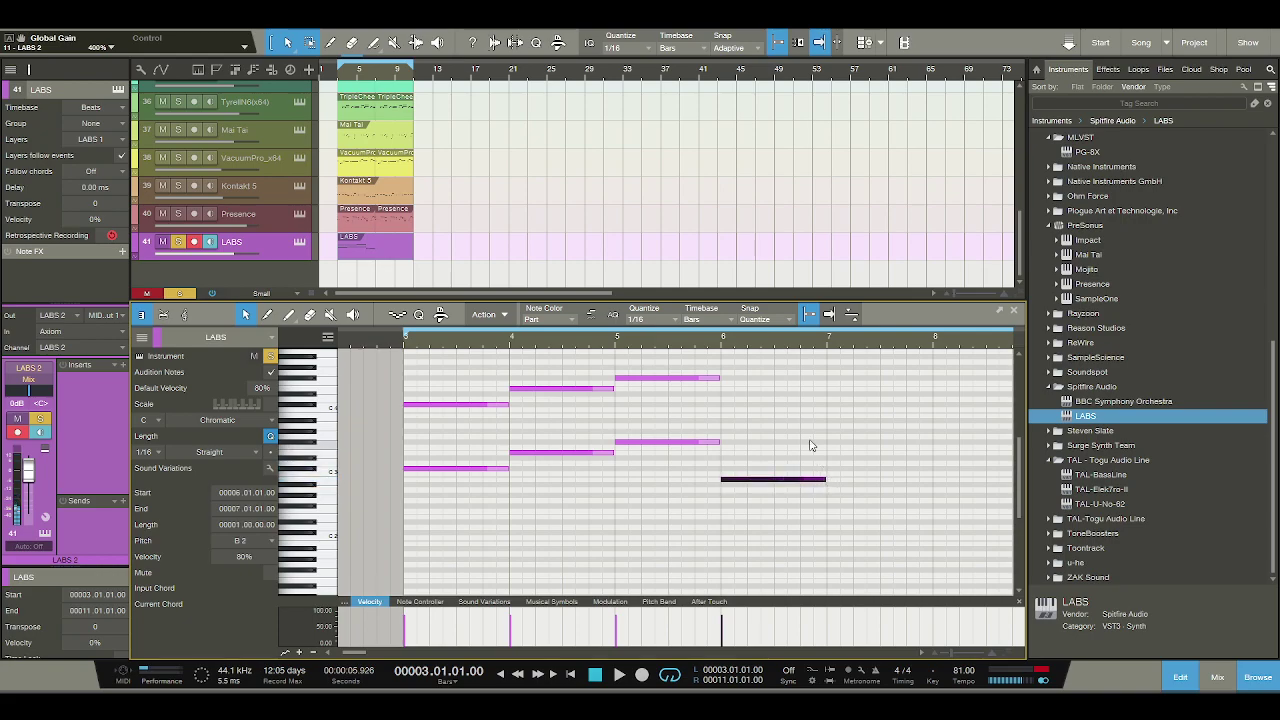
pyautogui.click(724, 415)
pyautogui.moveTo(728, 416); pyautogui.dragTo(823, 424)
pyautogui.press('space')
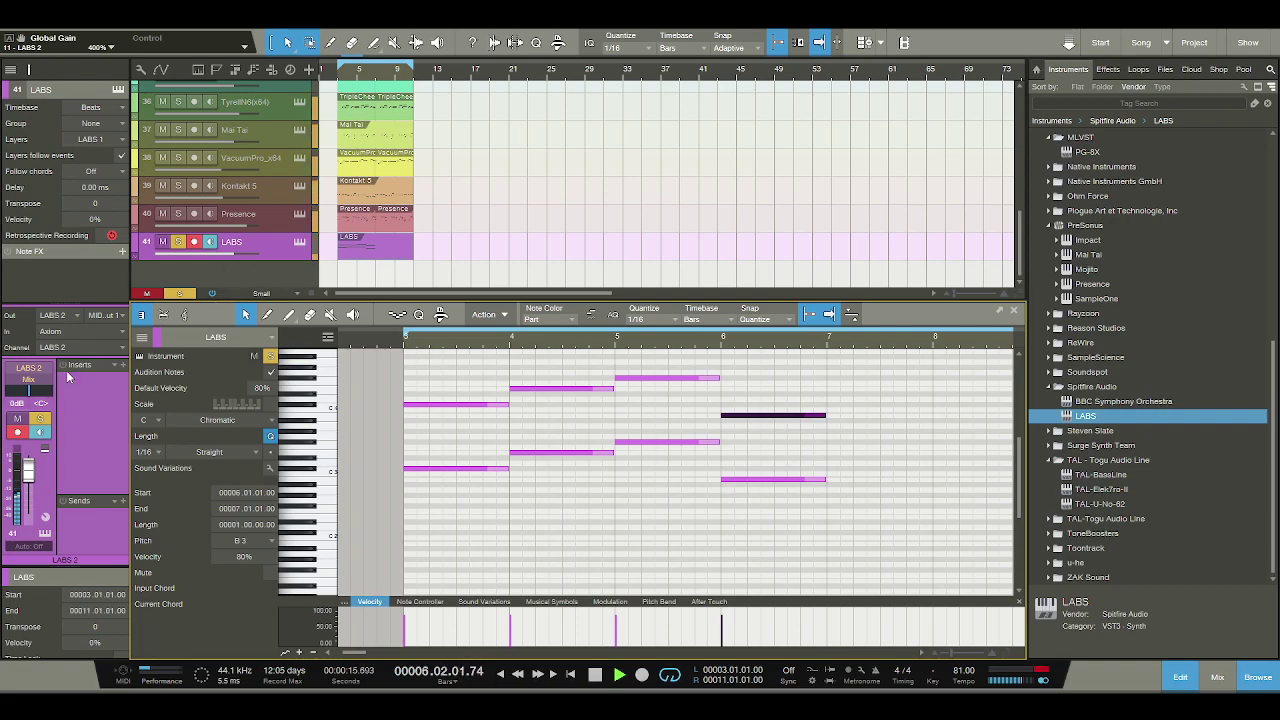
pyautogui.press('space')
# Duplicate all the LABS notes from bars 3–6 so the copy fills bars 7–10.
pyautogui.press('w')
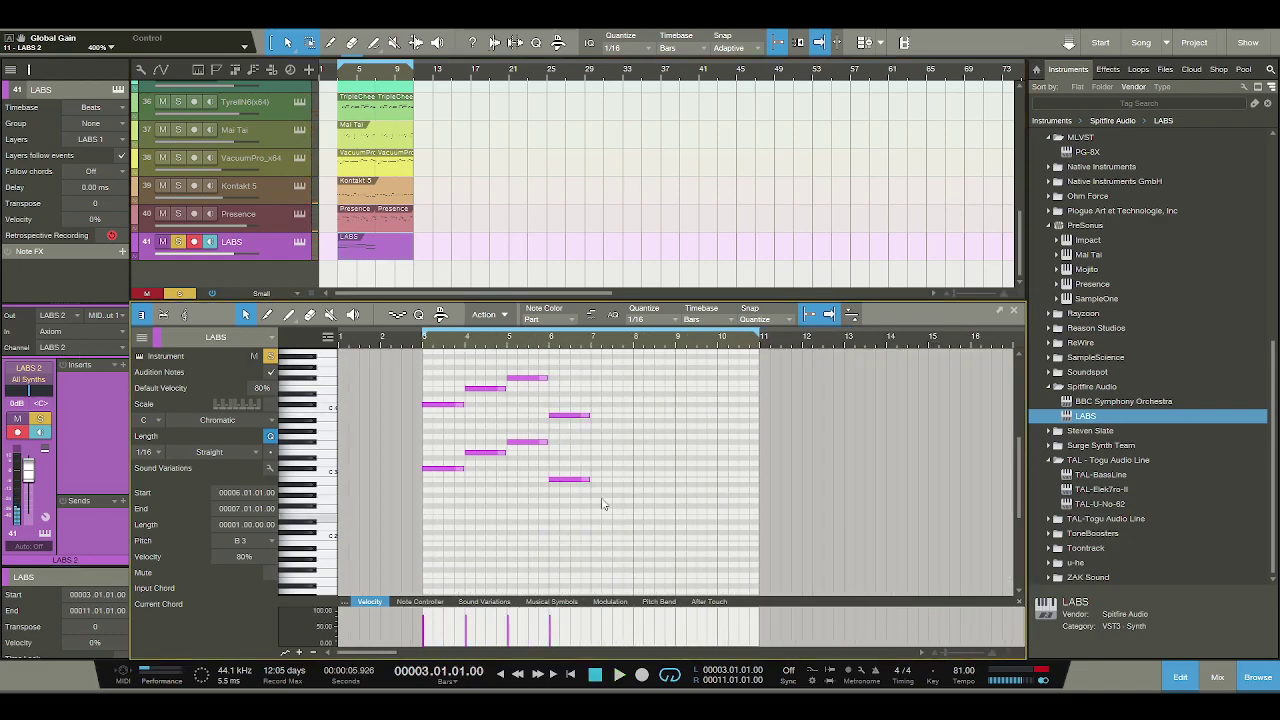
pyautogui.press('d')
pyautogui.press('e')
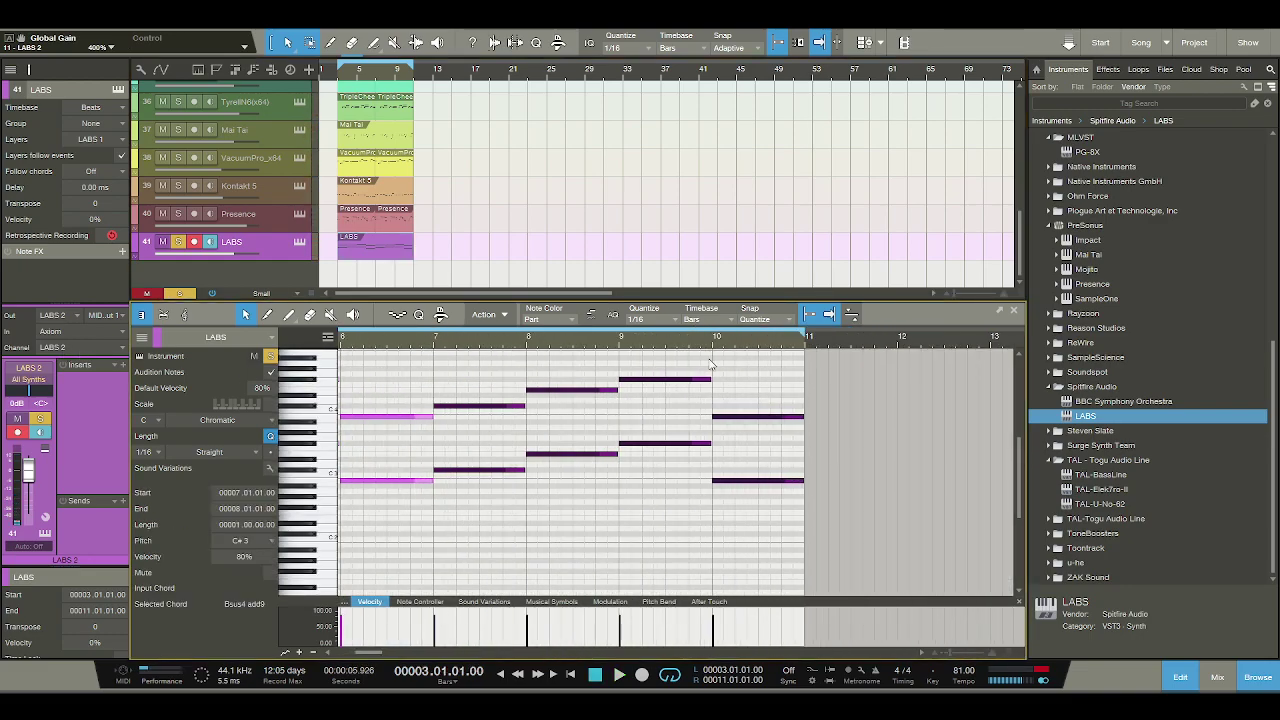
pyautogui.click(713, 349)
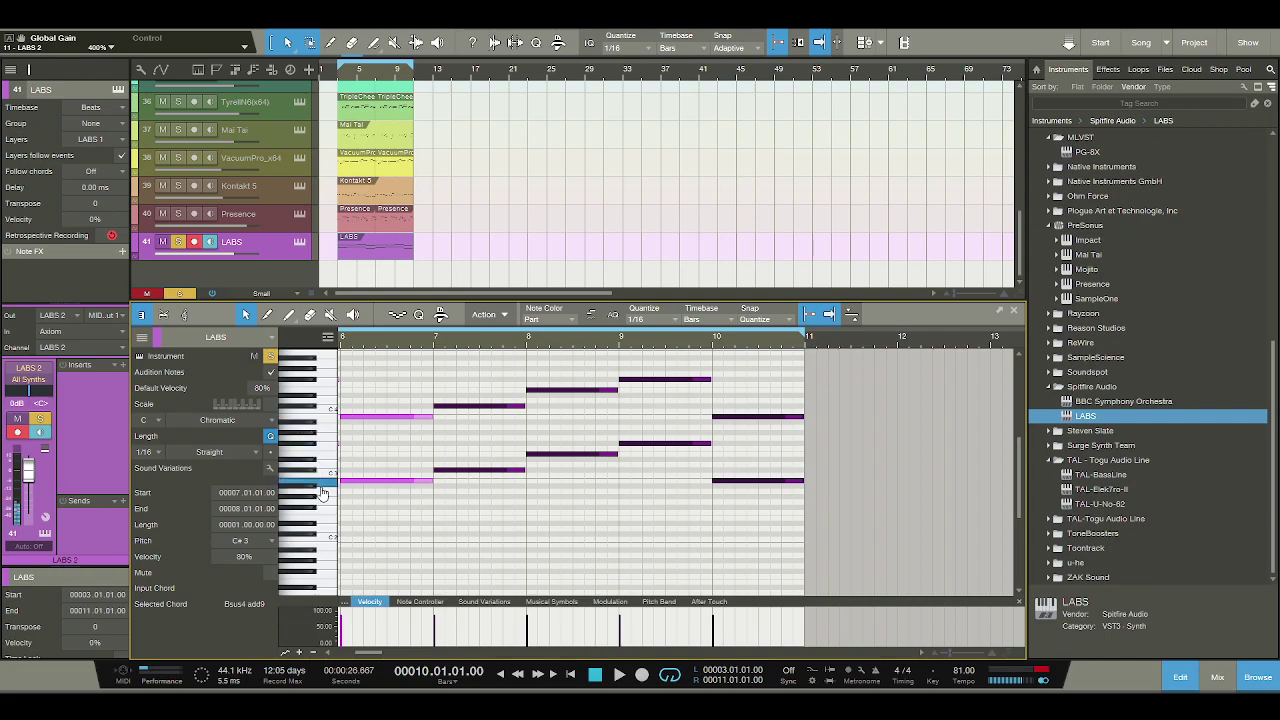
pyautogui.moveTo(443, 340); pyautogui.dragTo(534, 325)
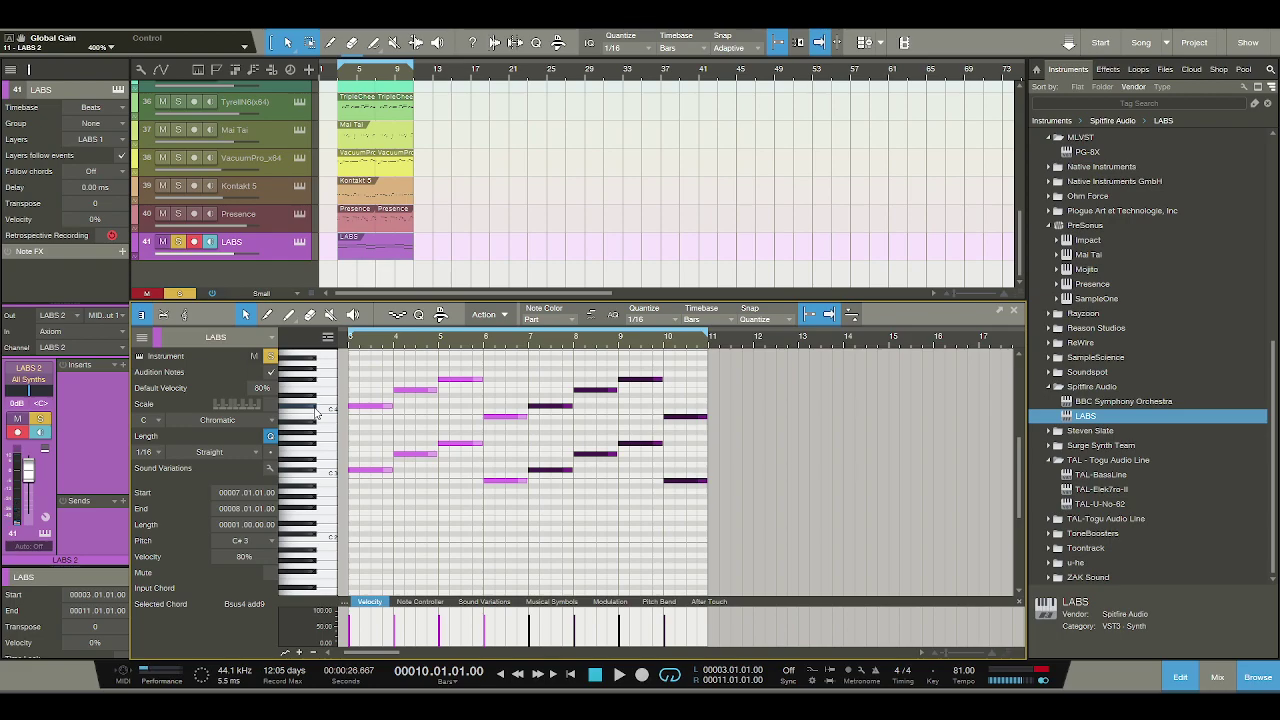
# Turn on input monitoring and solo for the second Electric Lead lane, track 21.
pyautogui.scroll(5, 328, 237)
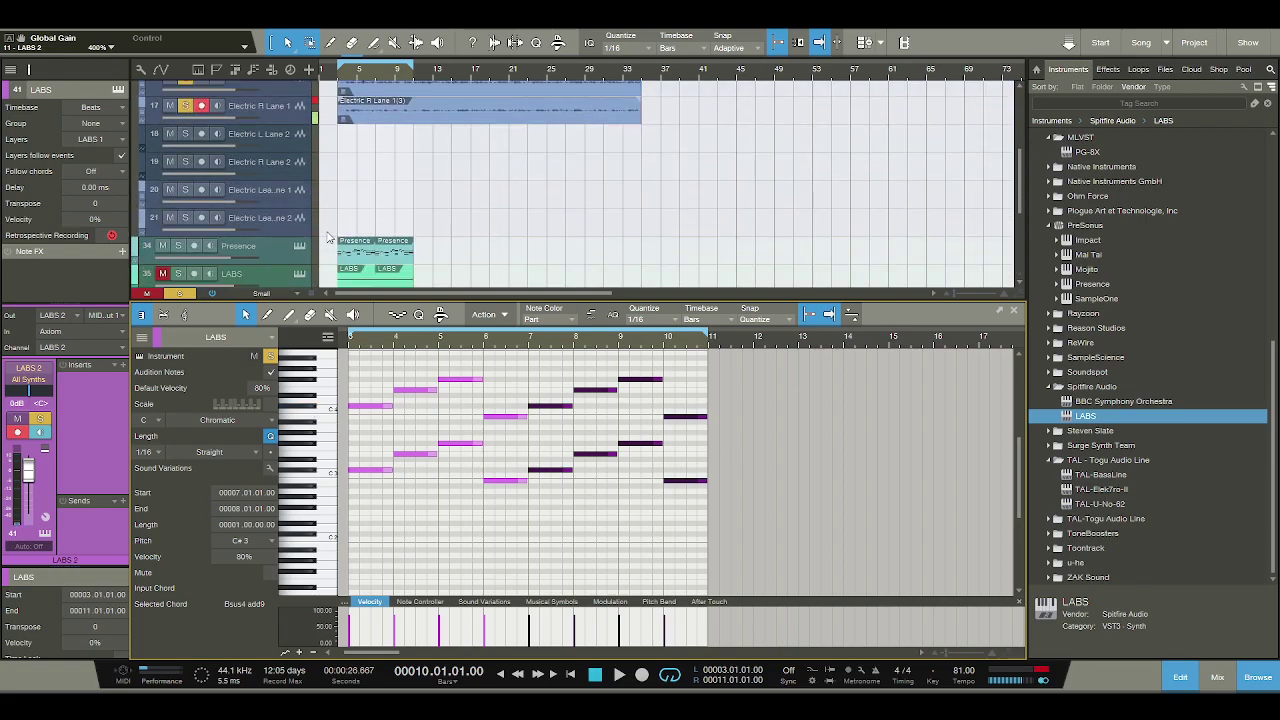
pyautogui.click(218, 218)
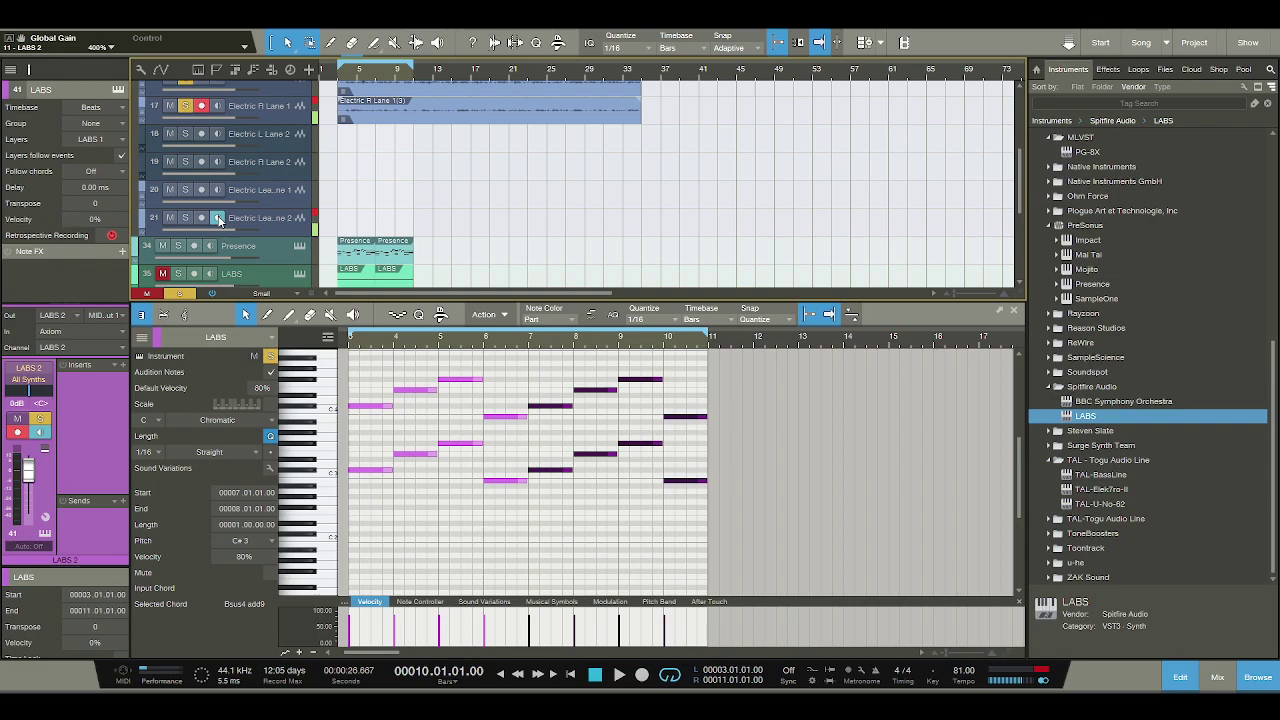
pyautogui.scroll(1, 219, 221)
pyautogui.scroll(-2, 200, 200)
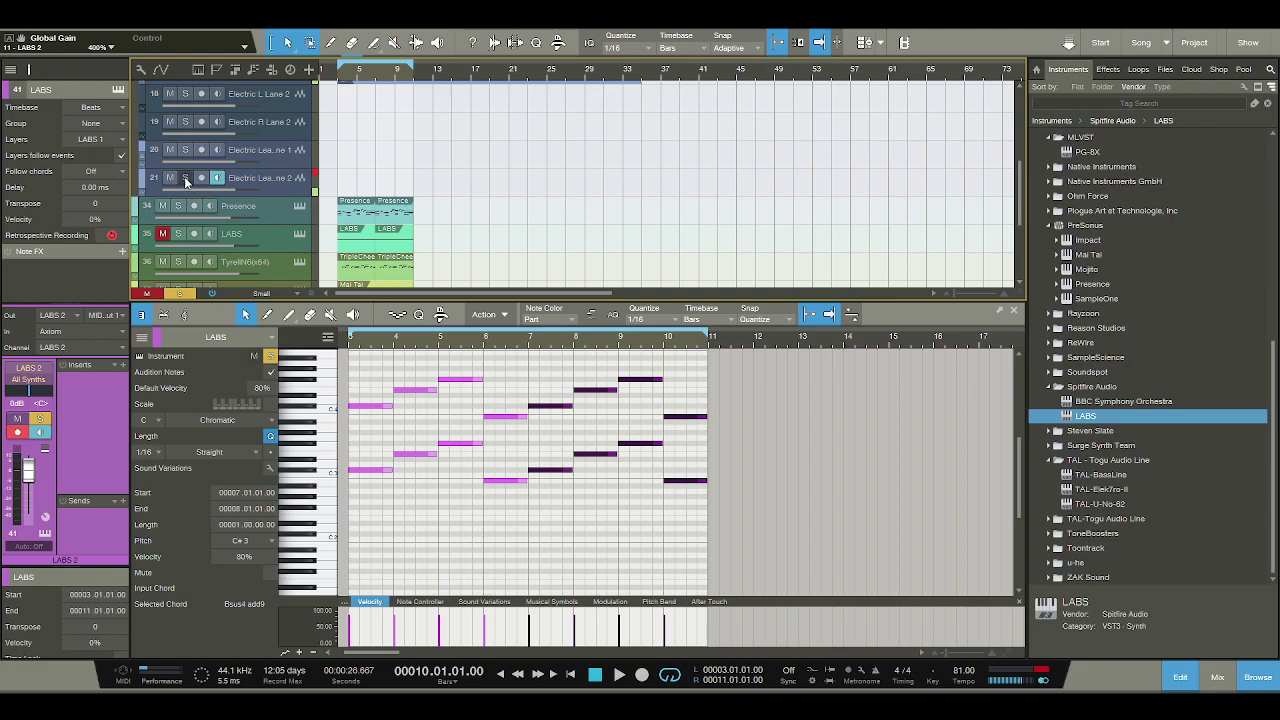
pyautogui.scroll(-5, 185, 181)
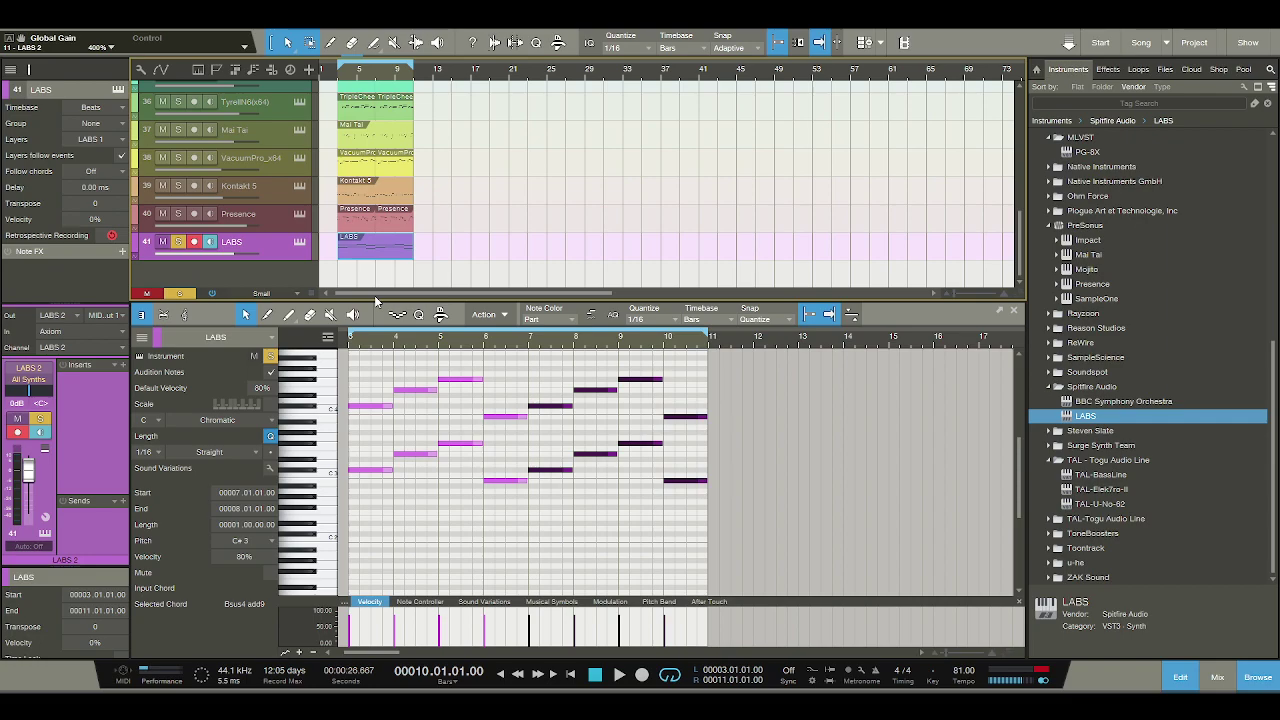
# Audition low pitches, move the two bar 4 notes down to F#3 and F#2, and play the change.
pyautogui.click(310, 472)
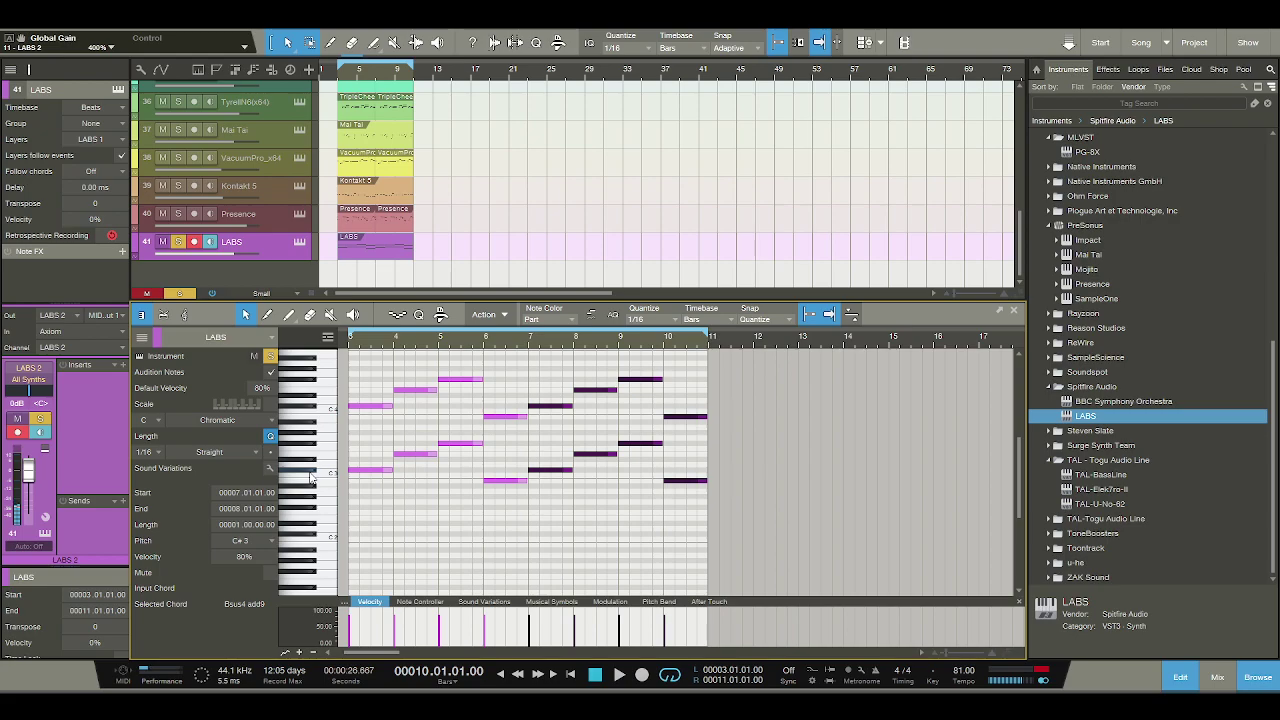
pyautogui.click(308, 505)
pyautogui.moveTo(425, 478); pyautogui.dragTo(407, 393)
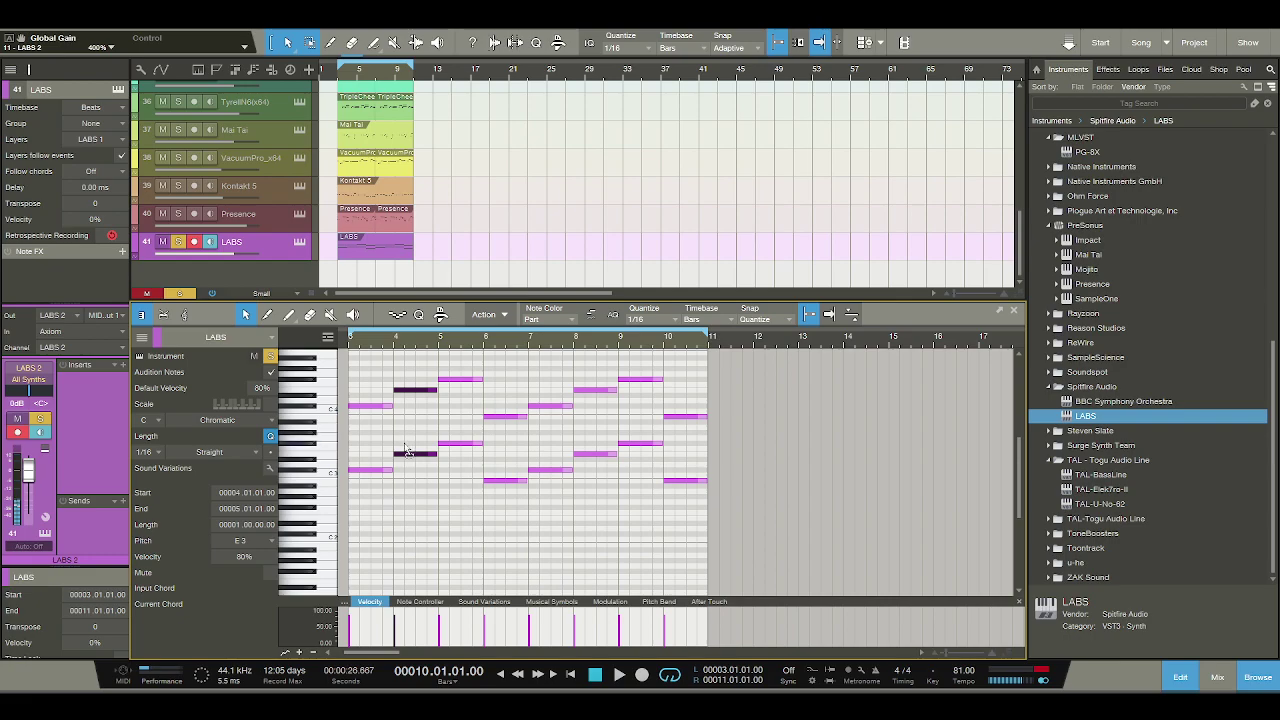
pyautogui.moveTo(406, 449); pyautogui.dragTo(408, 503)
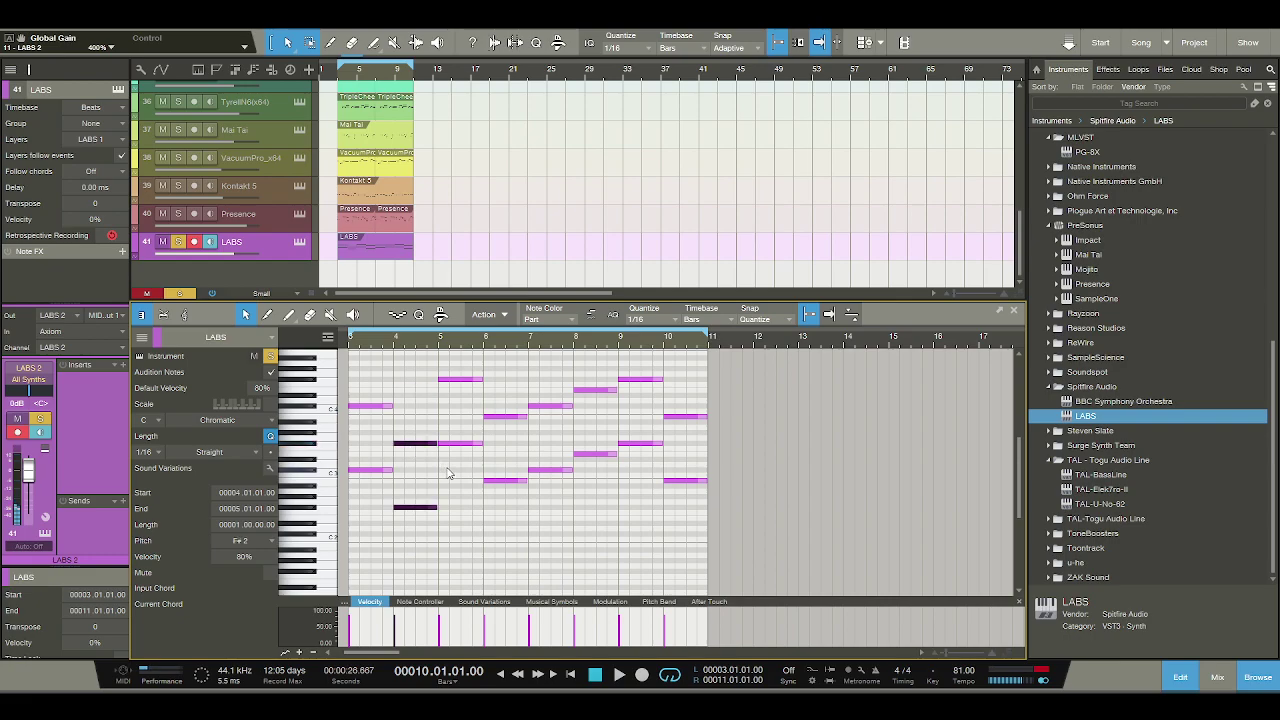
pyautogui.click(347, 341)
pyautogui.press('space')
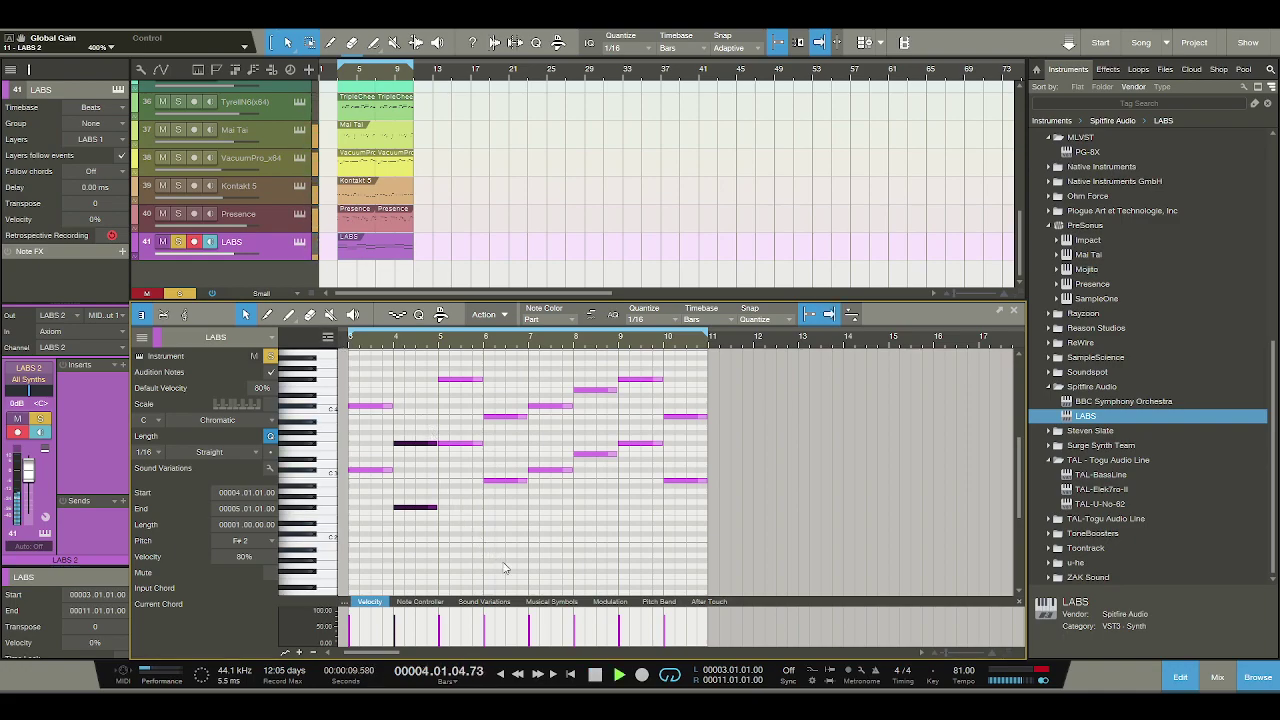
pyautogui.click(595, 675)
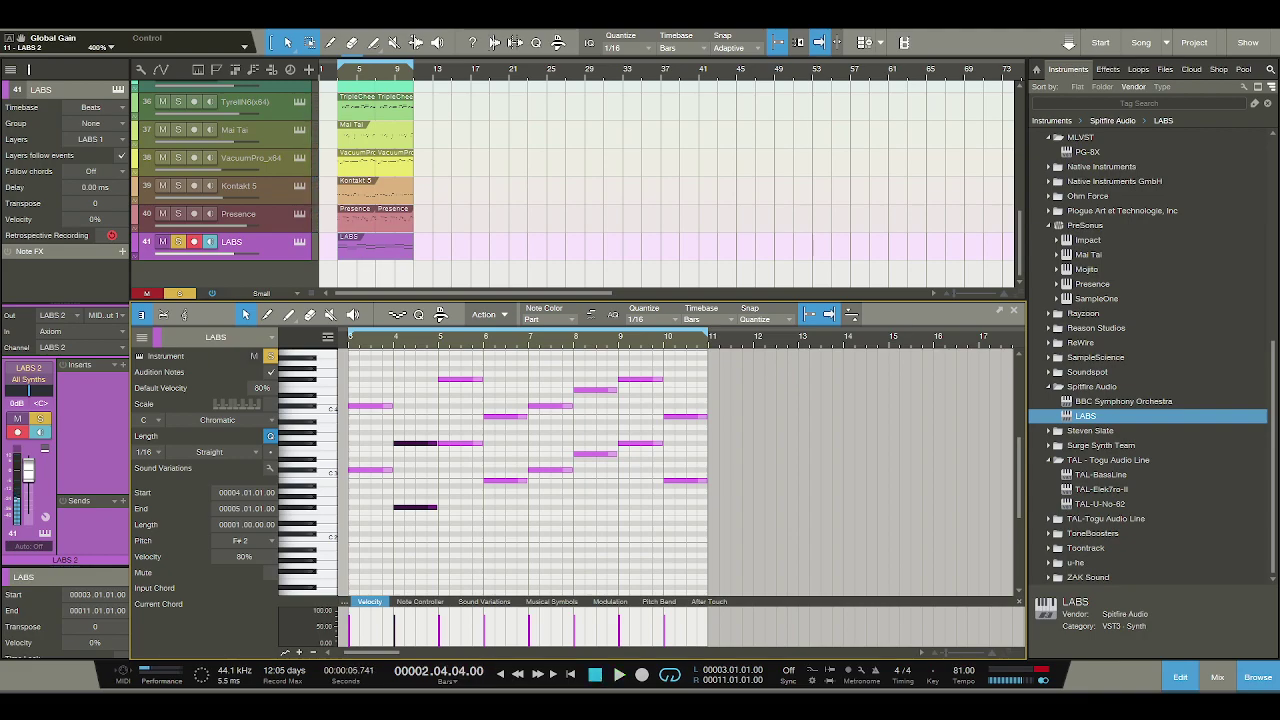
# Move the two bar 5 notes up to A4 and A3 and play that bar.
pyautogui.click(306, 437)
pyautogui.click(309, 431)
pyautogui.moveTo(453, 355); pyautogui.dragTo(458, 450)
pyautogui.moveTo(455, 382); pyautogui.dragTo(441, 353)
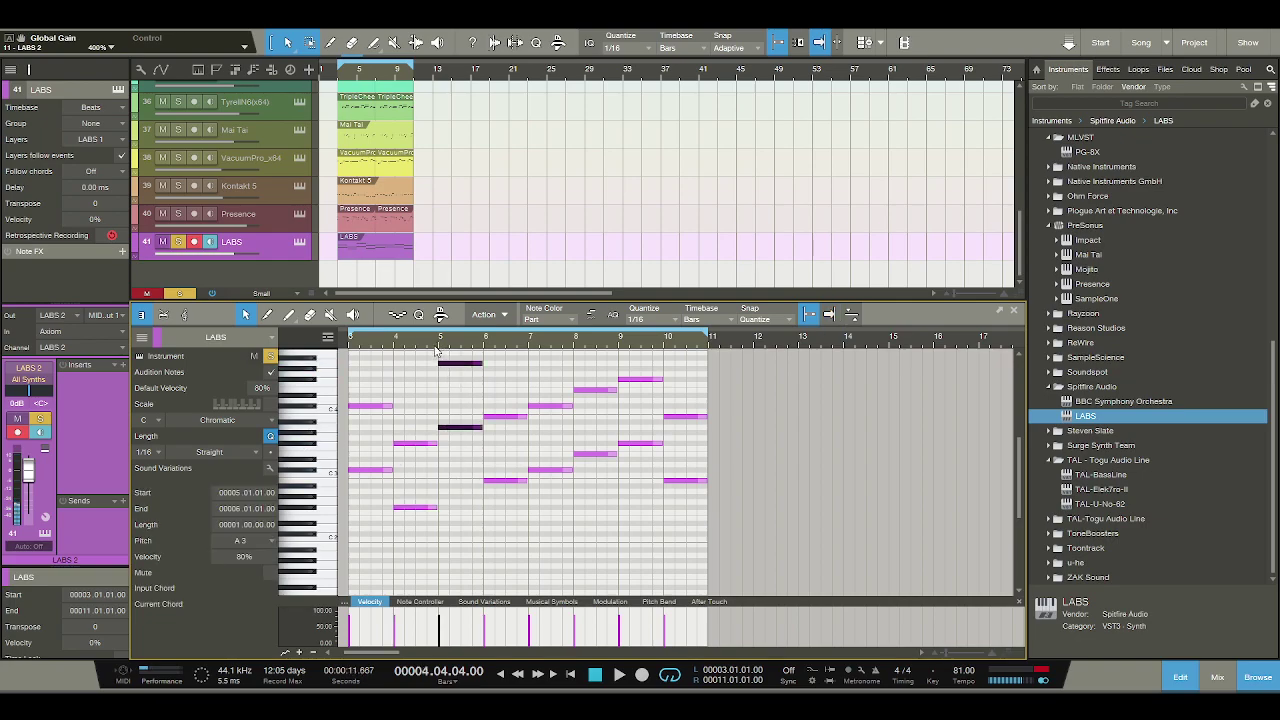
pyautogui.press('space')
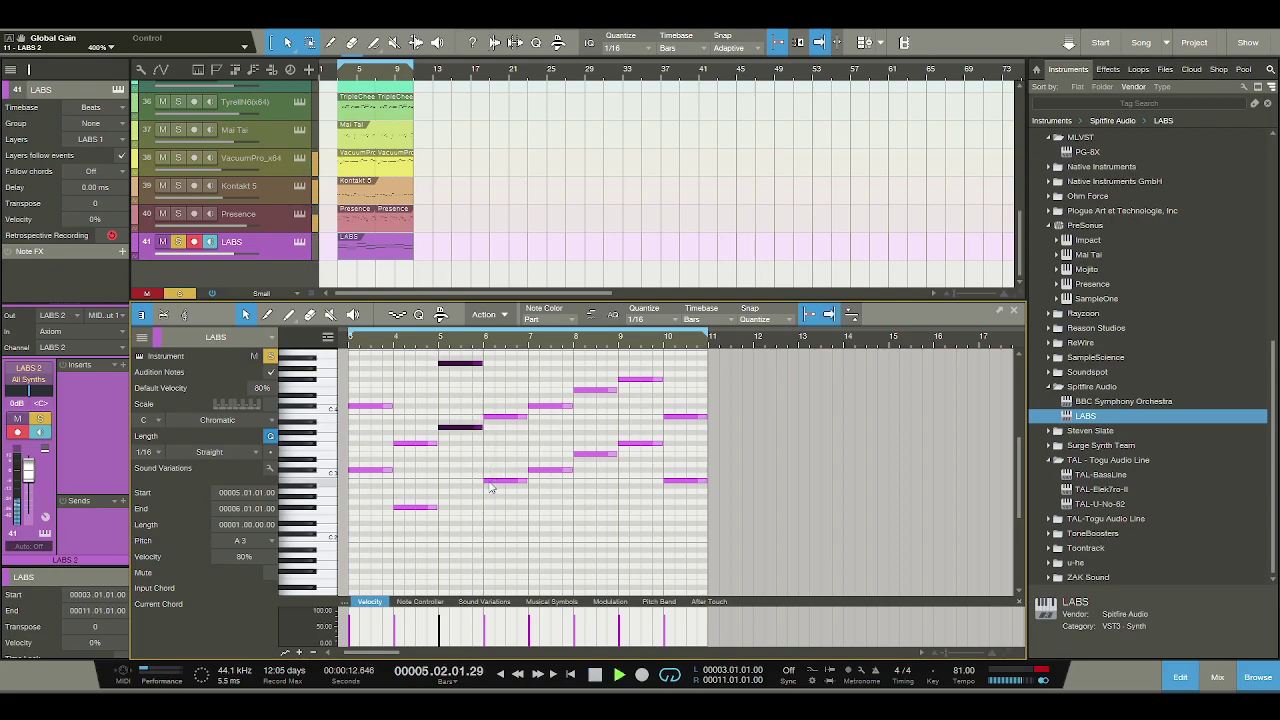
pyautogui.press('space')
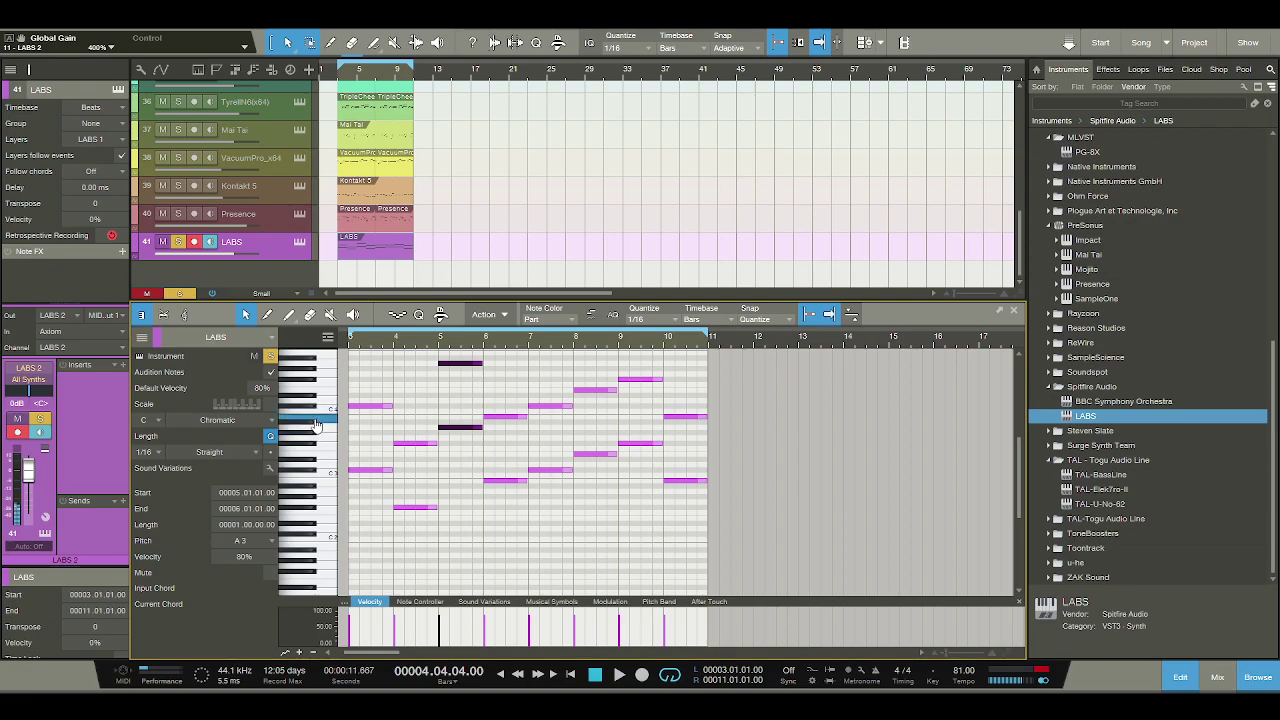
# Move the repeated notes to match the first phrase: bar 8 to F#3 and F#2, bar 9 to A4 and A3.
pyautogui.moveTo(591, 486); pyautogui.dragTo(588, 449)
pyautogui.click(605, 462)
pyautogui.moveTo(631, 381); pyautogui.dragTo(631, 365)
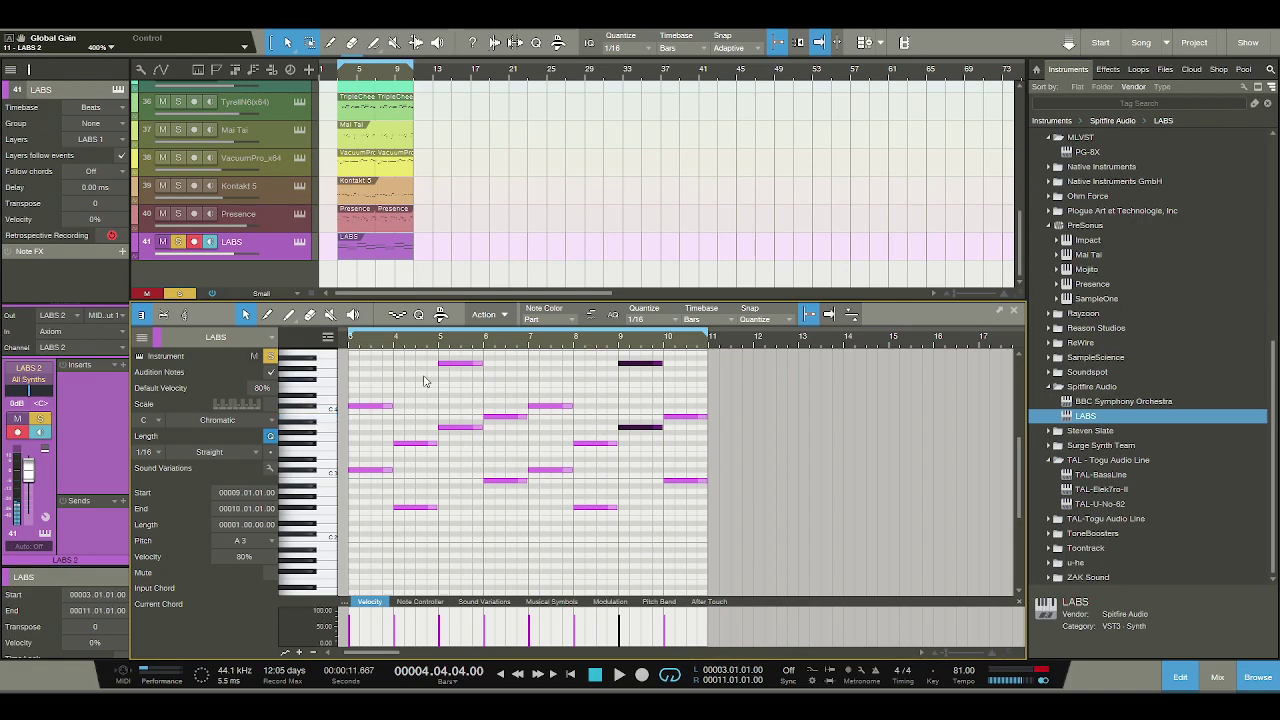
# Play the revised LABS part from bar 3 through its last bar.
pyautogui.click(348, 344)
pyautogui.click(348, 344)
pyautogui.press('space')
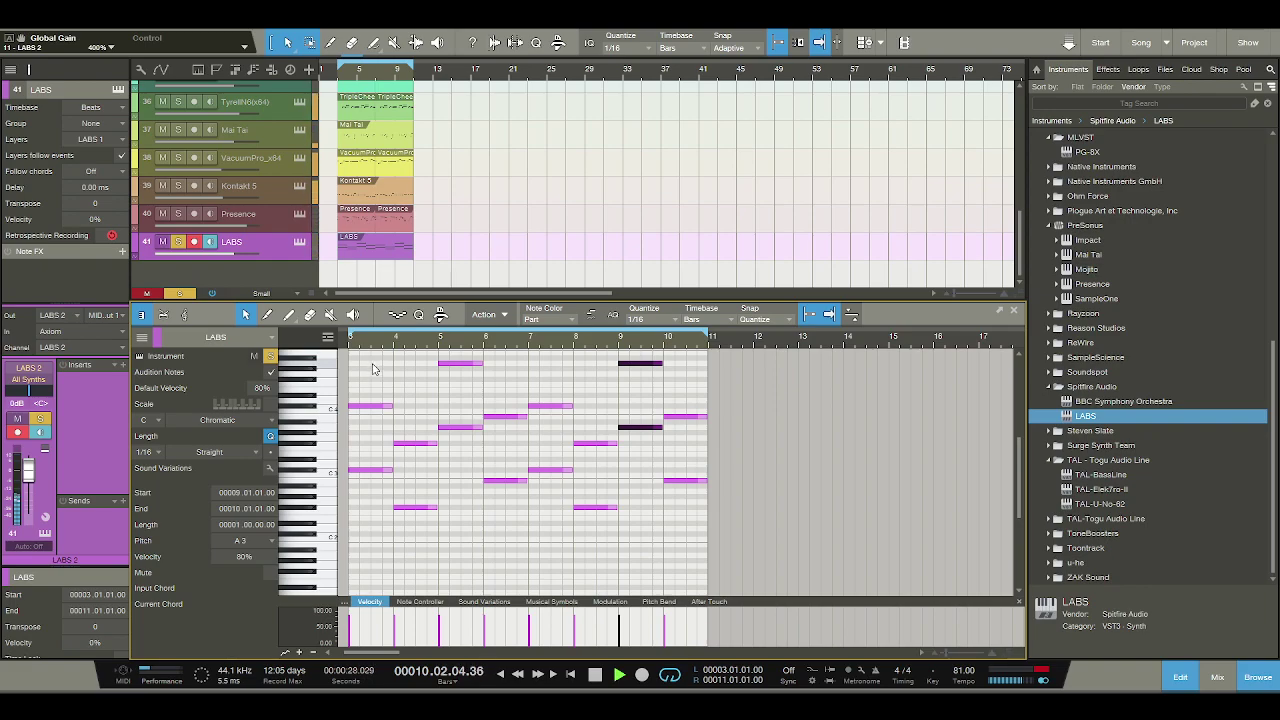
pyautogui.click(595, 676)
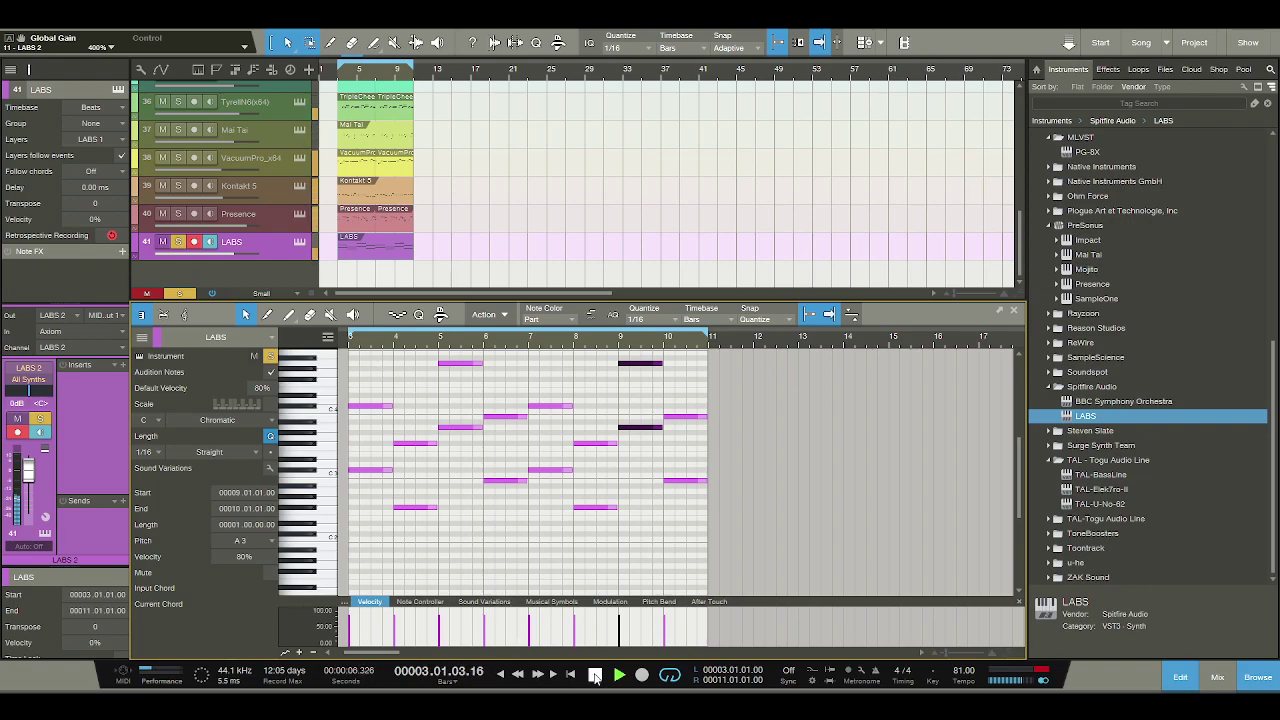
pyautogui.click(595, 676)
# Shorten the LABS part to end at bar 7 and duplicate it across bars 7 to 11.
pyautogui.scroll(3, 463, 187)
pyautogui.scroll(-3, 463, 187)
pyautogui.moveTo(414, 272); pyautogui.dragTo(380, 272)
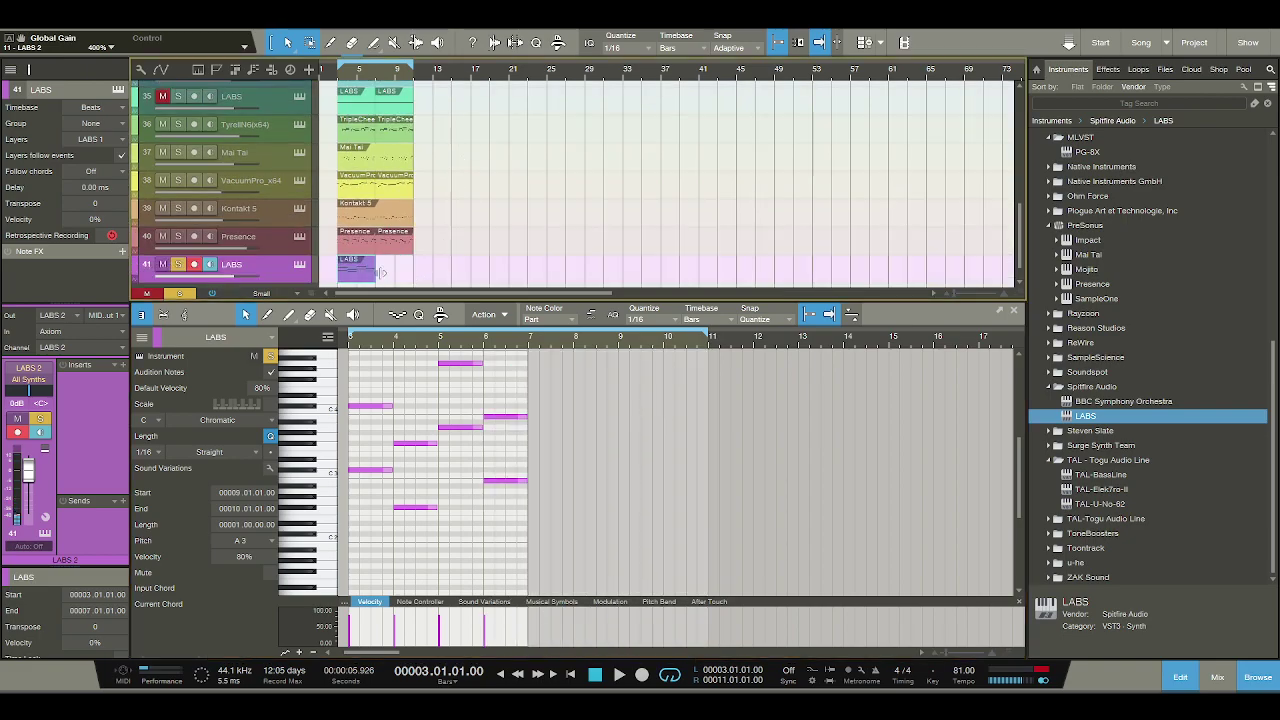
pyautogui.press('d')
pyautogui.scroll(-1, 425, 255)
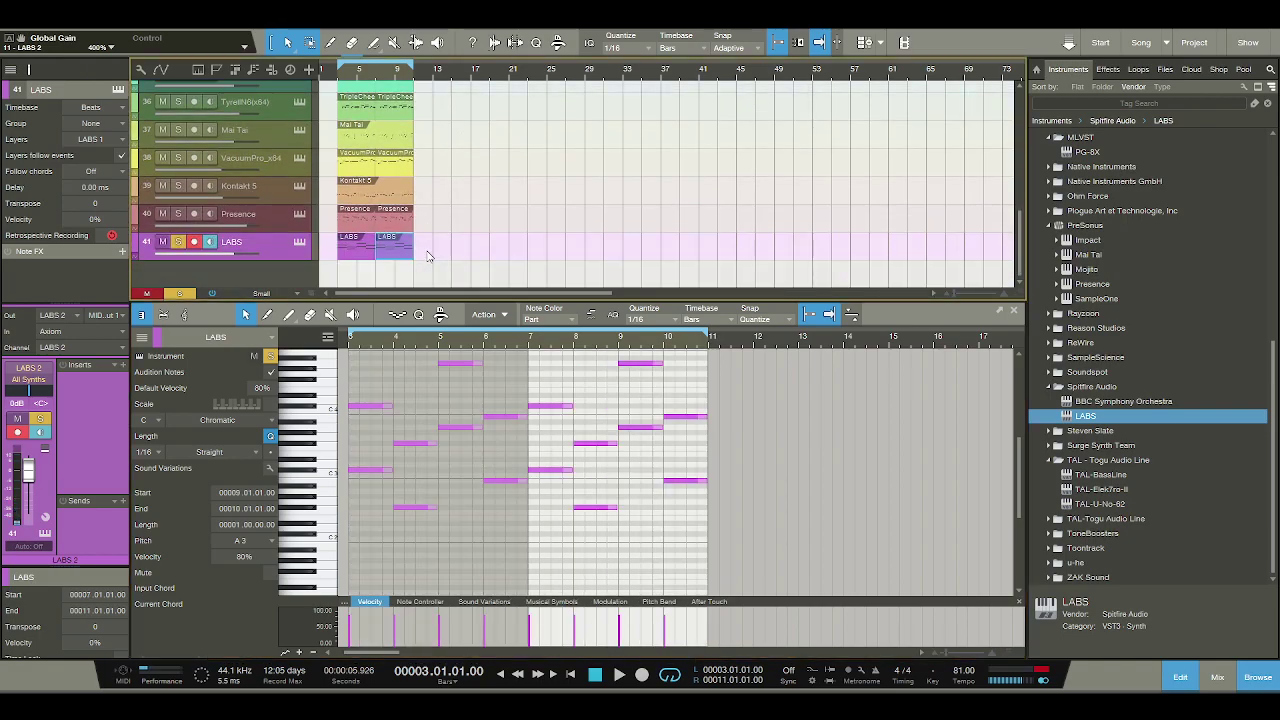
# Clear all track mutes and solos, and mute the new LABS track 41.
pyautogui.scroll(1, 194, 200)
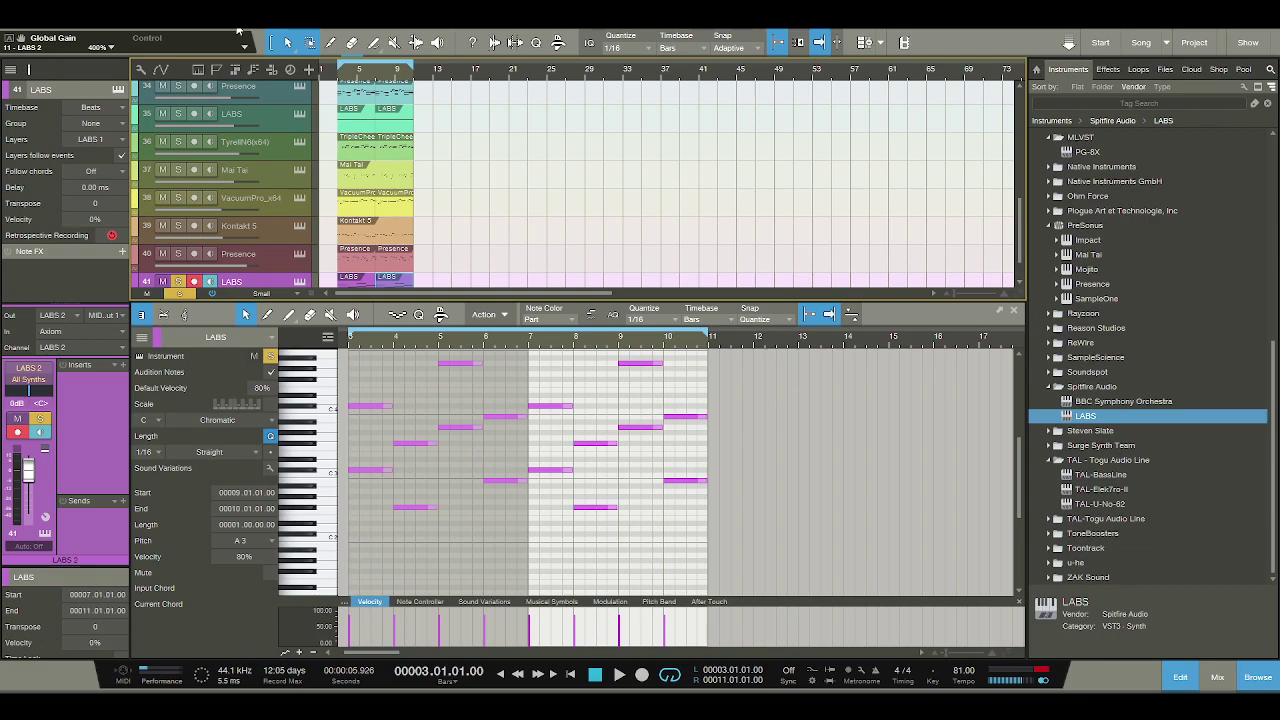
pyautogui.scroll(3, 224, 154)
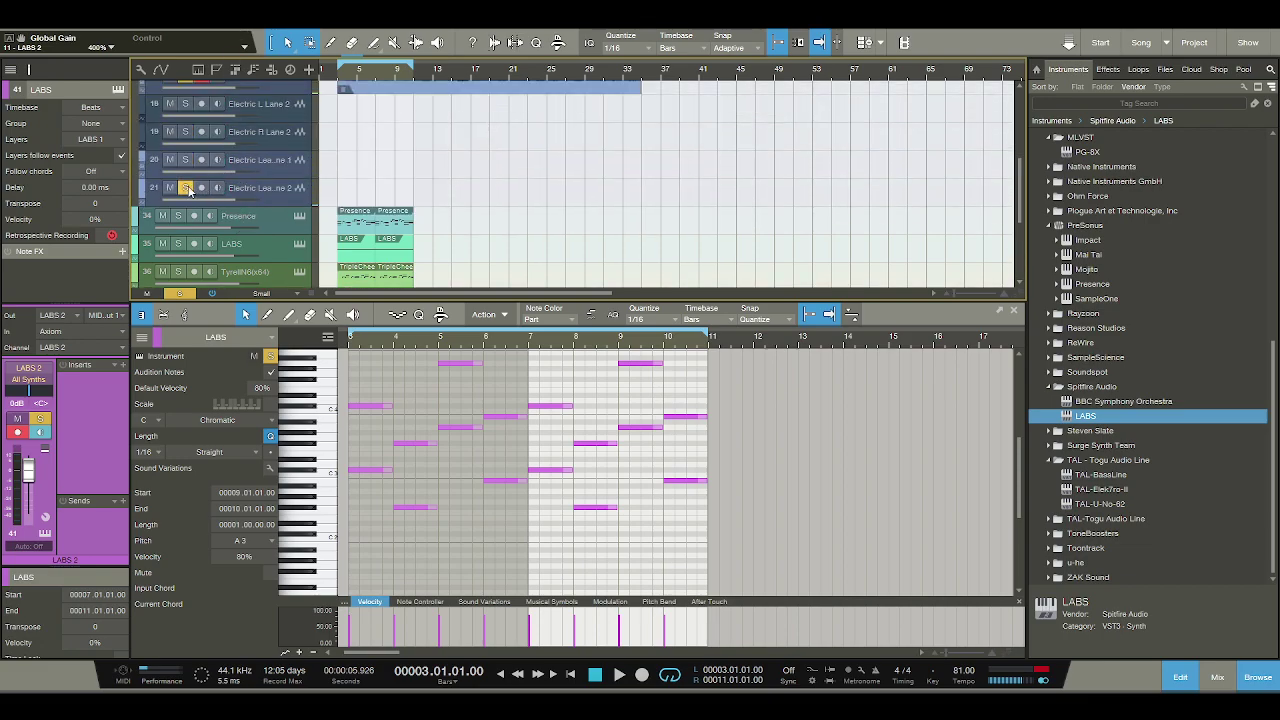
pyautogui.scroll(4, 200, 185)
pyautogui.scroll(1, 202, 182)
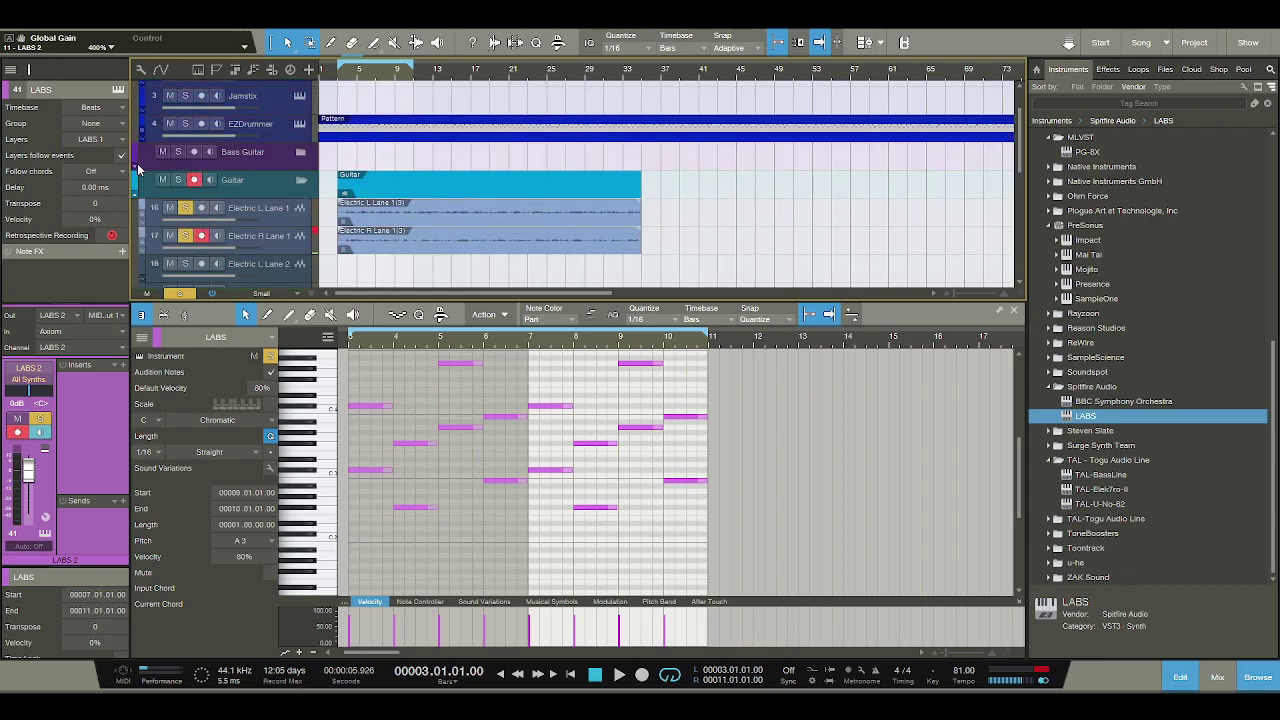
pyautogui.click(140, 162)
pyautogui.click(202, 180)
pyautogui.click(218, 207)
pyautogui.scroll(-5, 241, 192)
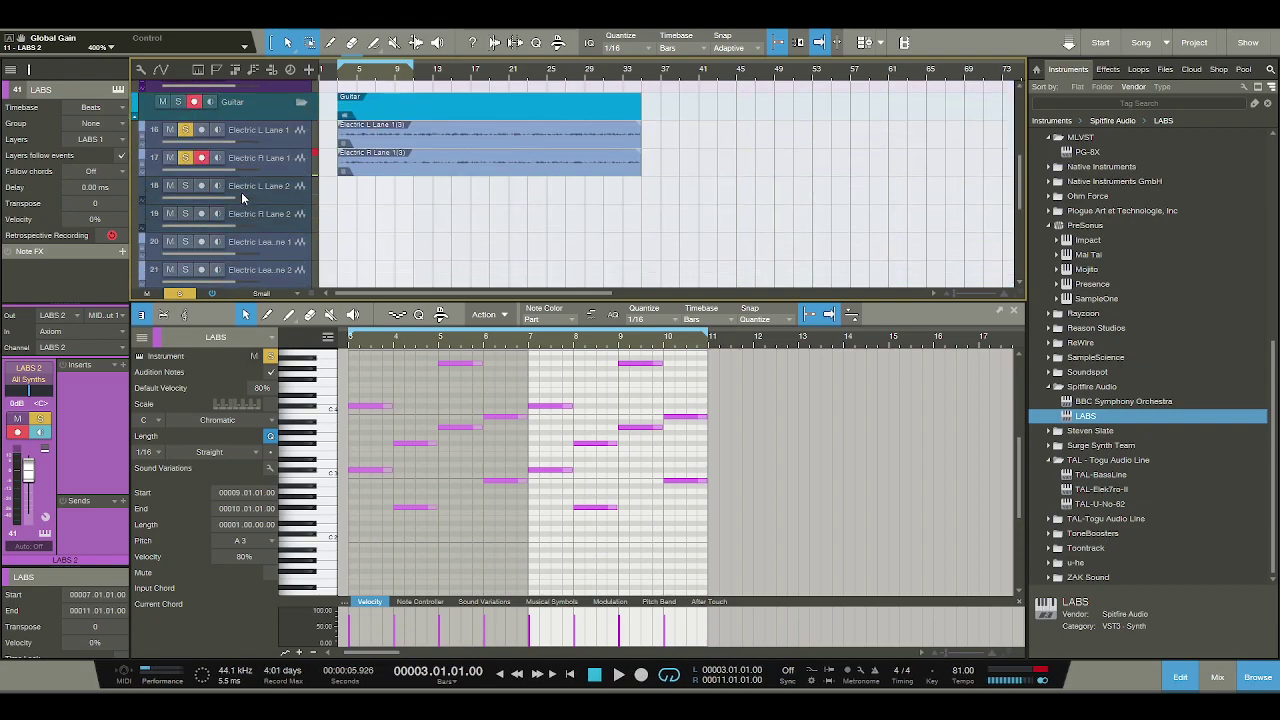
pyautogui.scroll(-15, 190, 260)
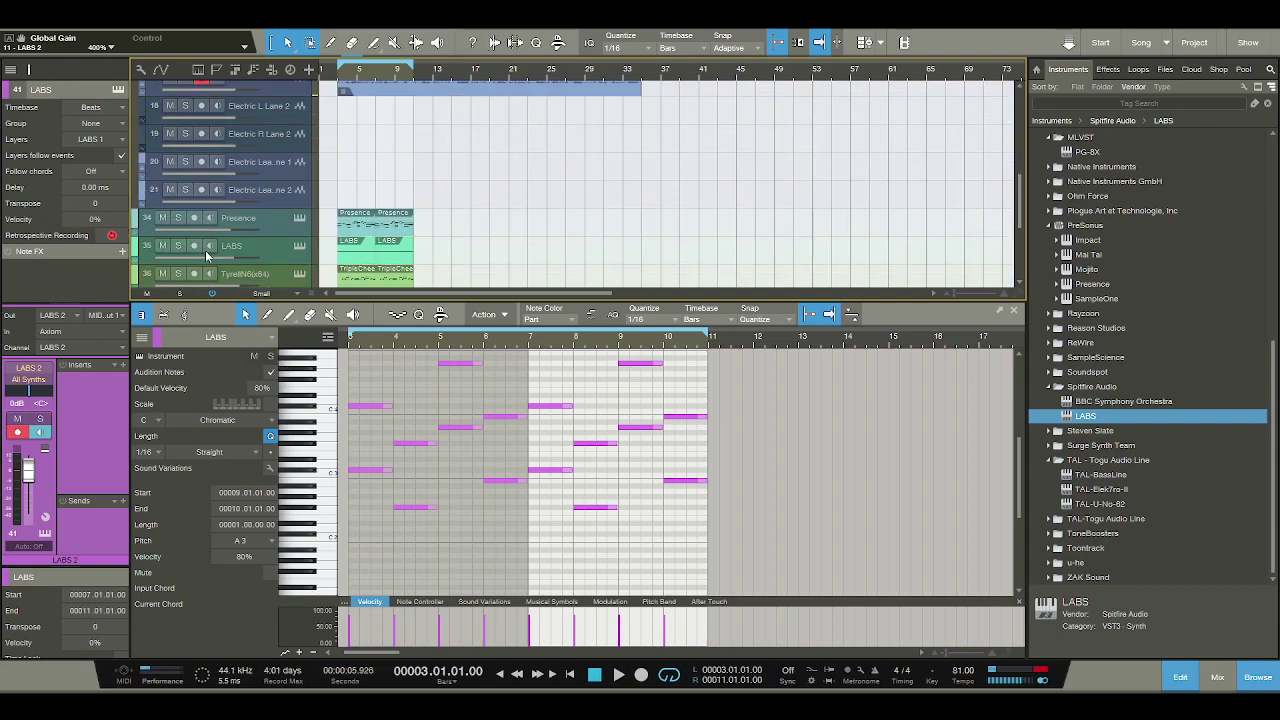
pyautogui.click(163, 254)
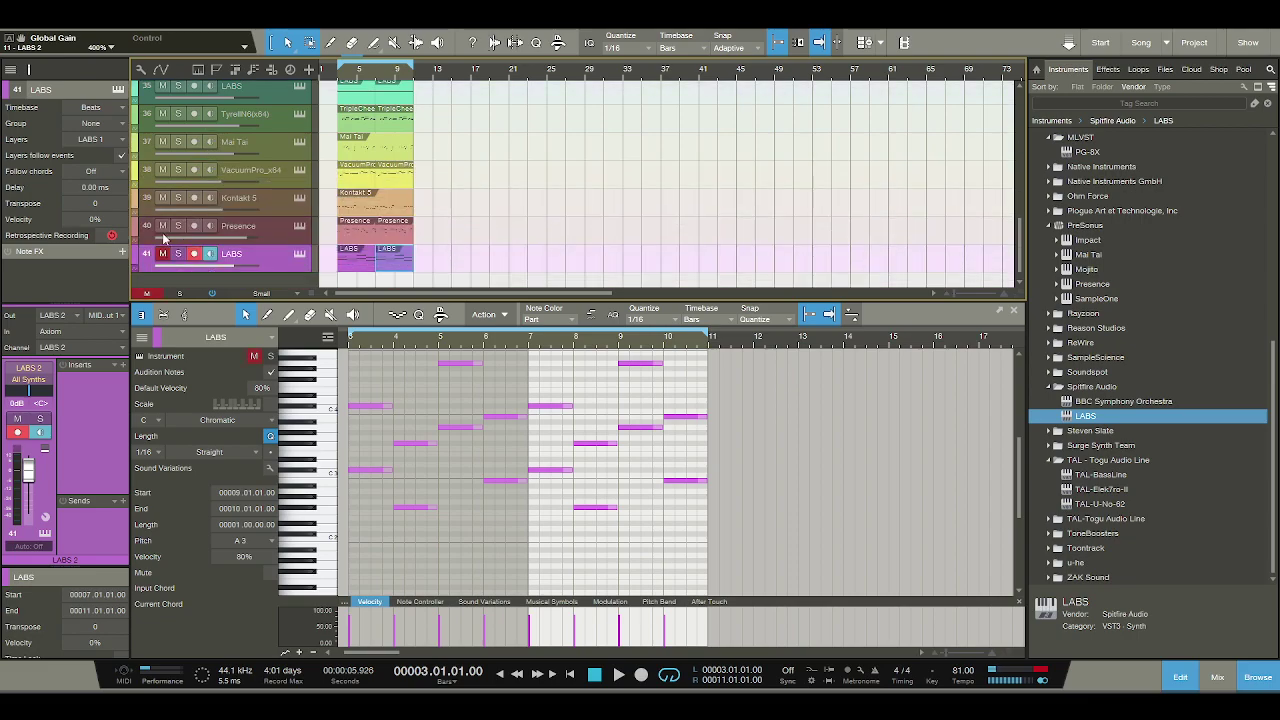
# Mute the remaining synth and pad tracks, from Presence track 34 down to Presence track 40.
pyautogui.scroll(1, 160, 142)
pyautogui.click(161, 142)
pyautogui.scroll(1, 161, 142)
pyautogui.click(162, 141)
pyautogui.click(162, 107)
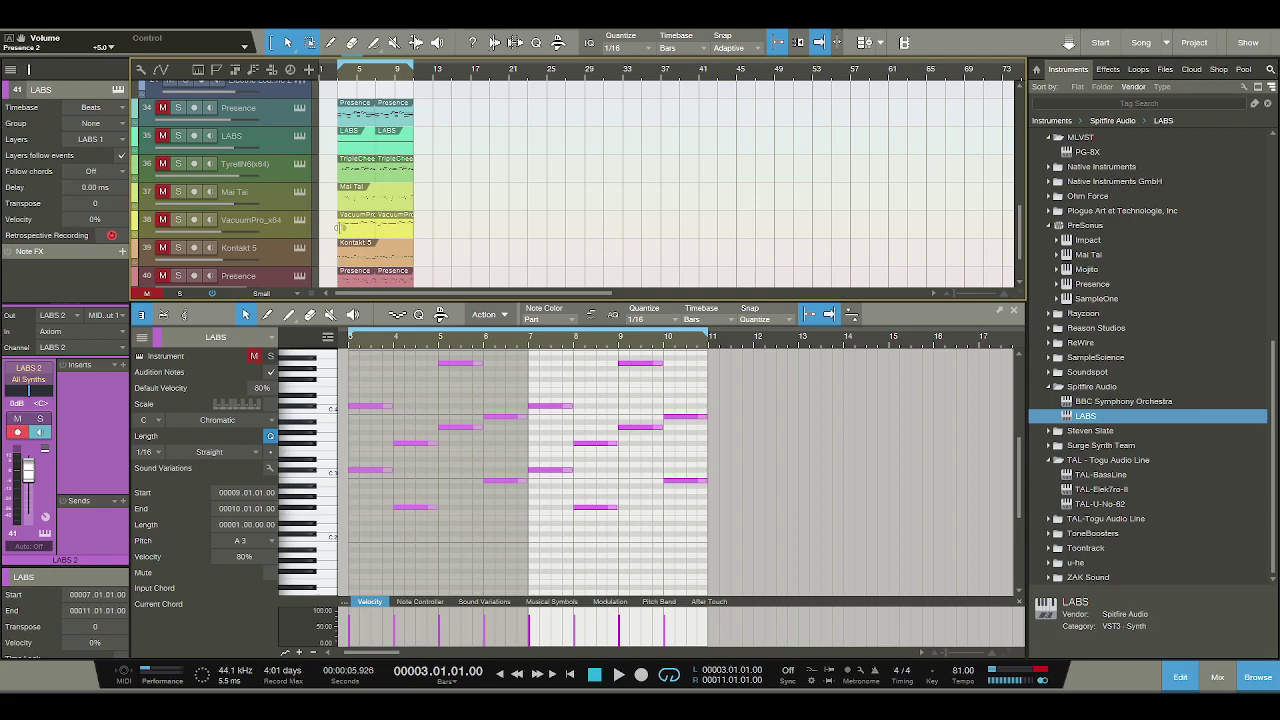
# Turn on input monitoring for Bass DI Lane 1 and Bass Amp Lane 1 in the Bass Guitar folder.
pyautogui.scroll(2, 334, 232)
pyautogui.scroll(5, 333, 232)
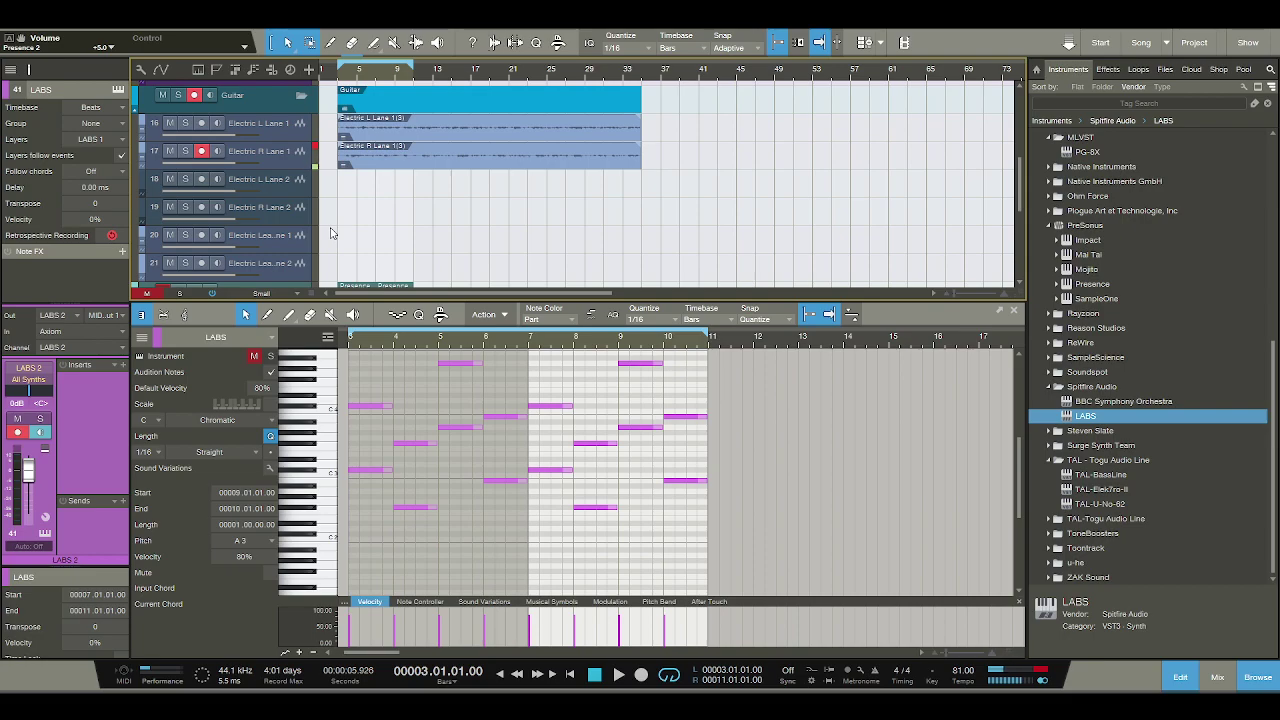
pyautogui.scroll(6, 333, 232)
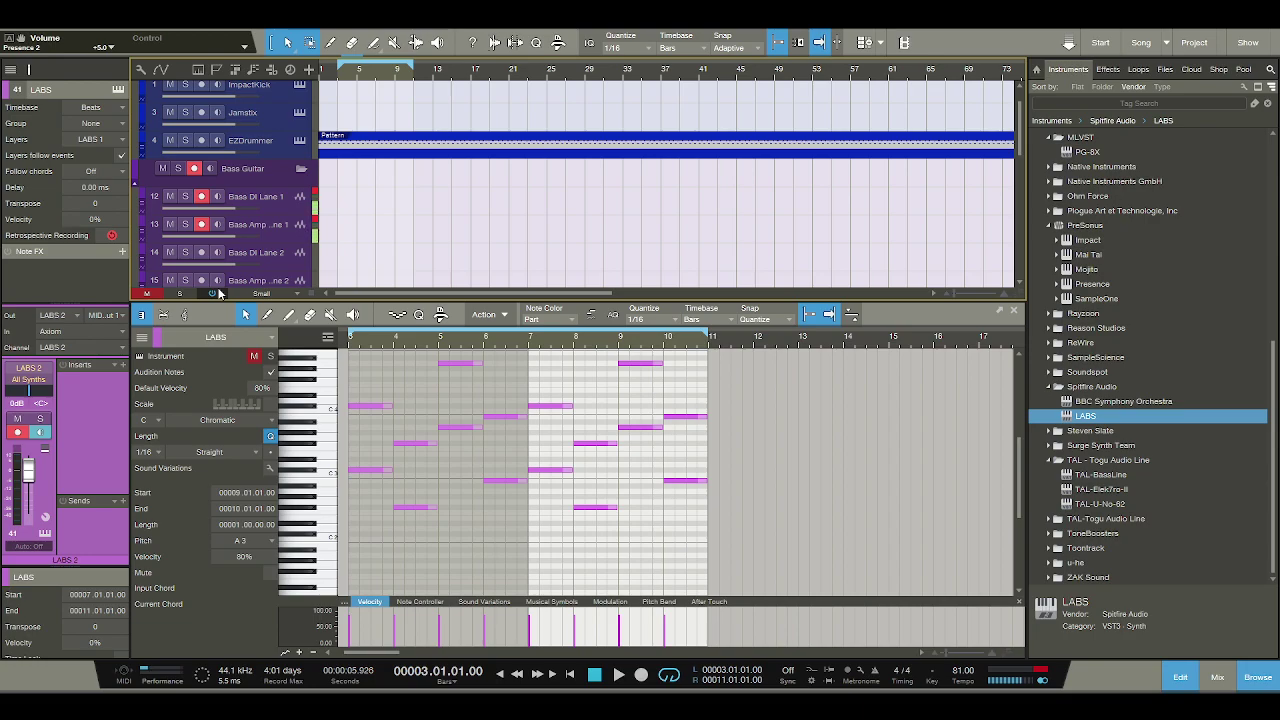
pyautogui.click(218, 197)
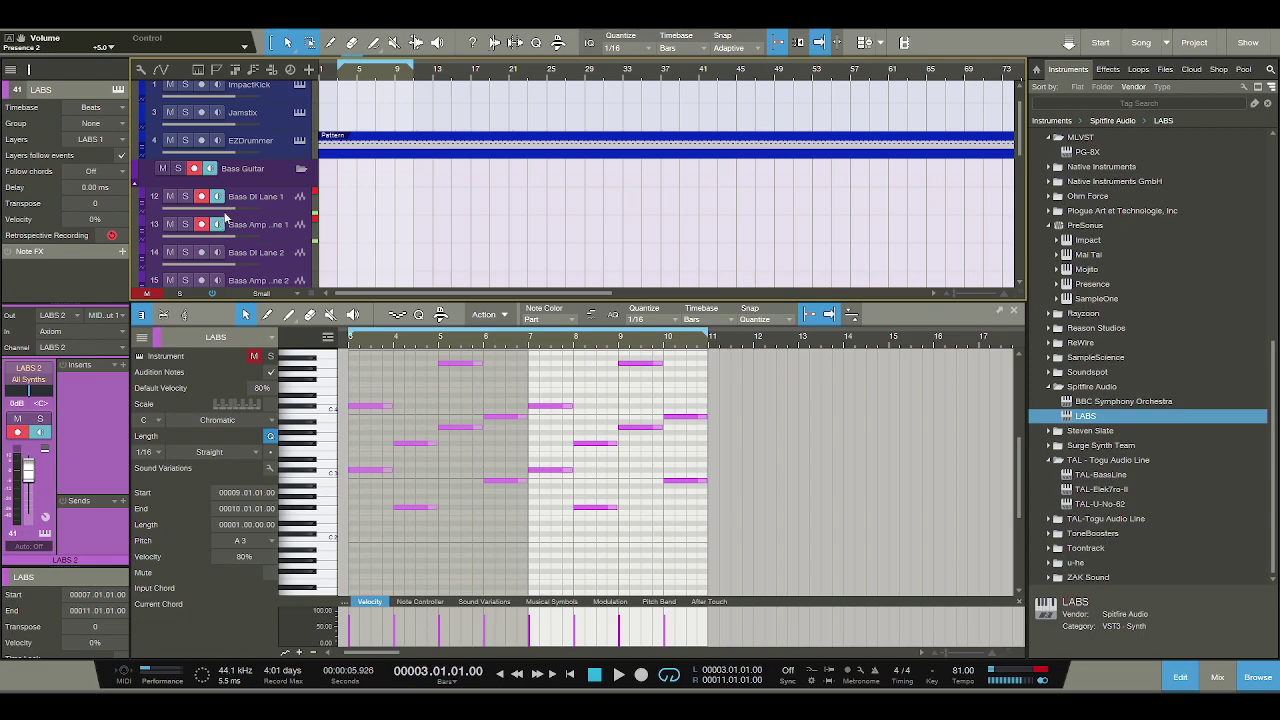
# Play the guitar loop from bar 3 with the bass input monitored, and stop it after rehearsing the bass line.
pyautogui.scroll(-5, 435, 228)
pyautogui.scroll(-3, 436, 228)
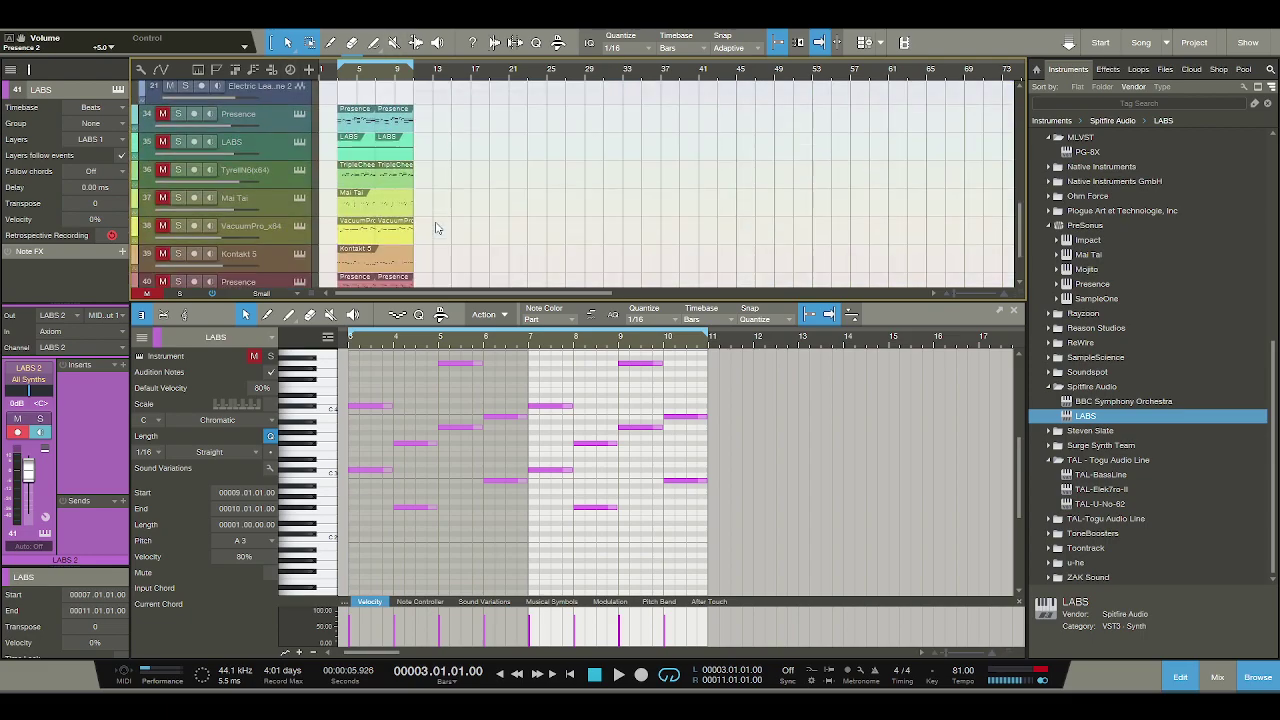
pyautogui.scroll(2, 436, 228)
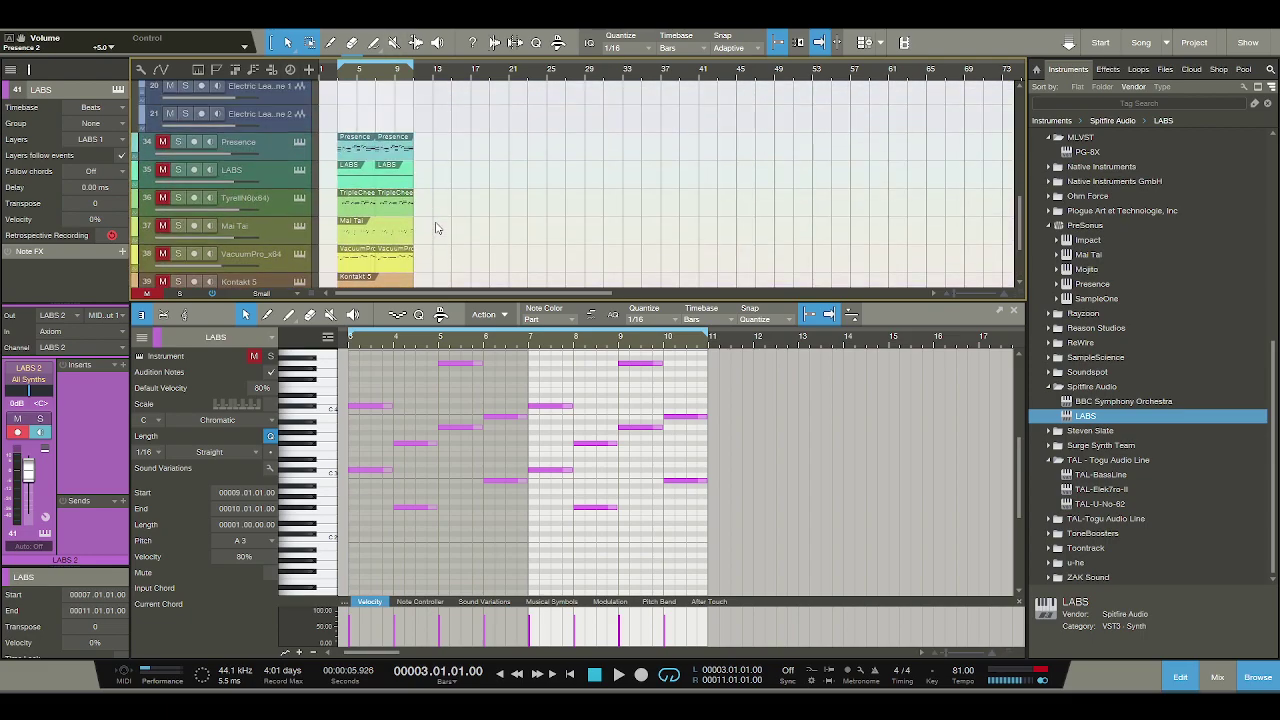
pyautogui.scroll(20, 436, 228)
pyautogui.scroll(-1, 436, 228)
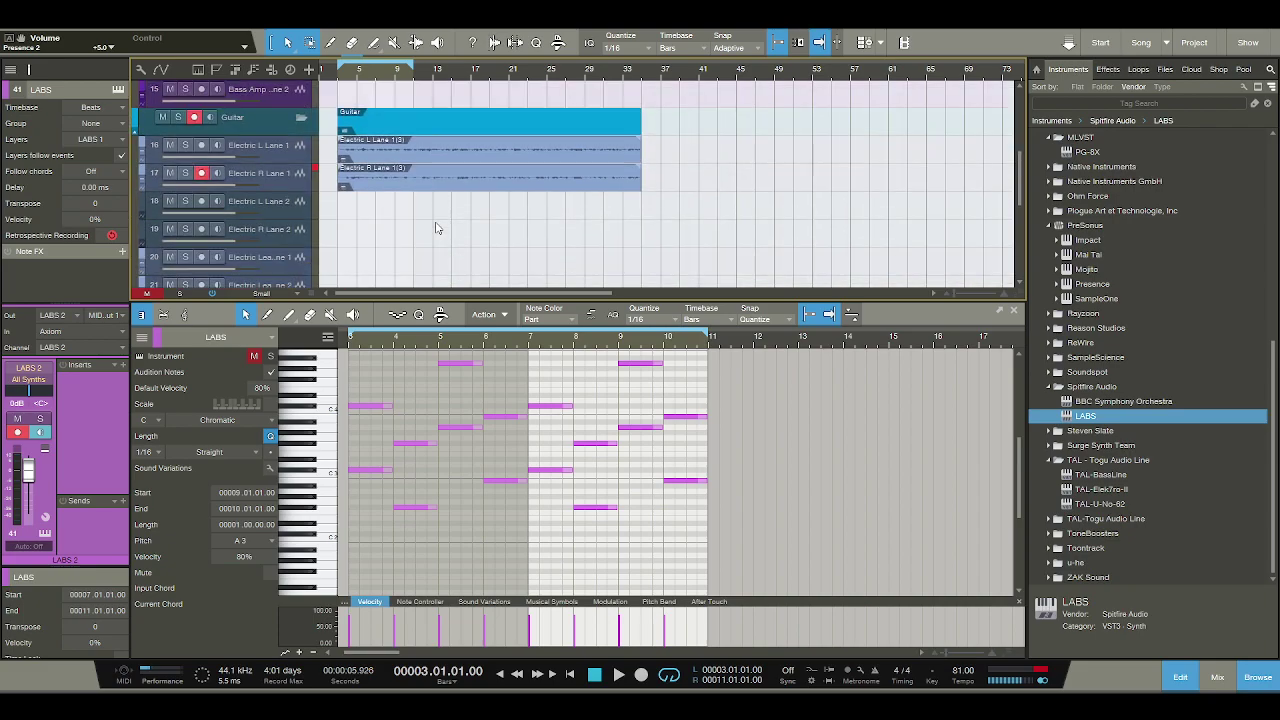
pyautogui.click(618, 675)
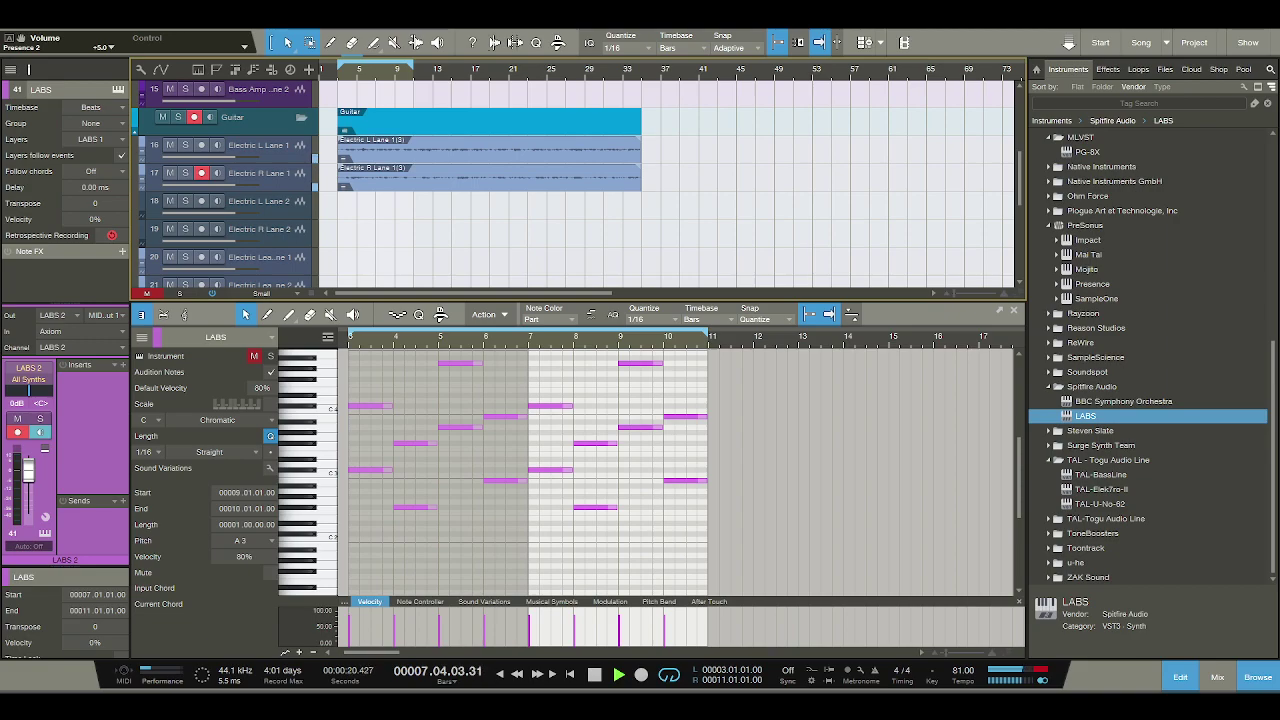
pyautogui.scroll(4, 335, 201)
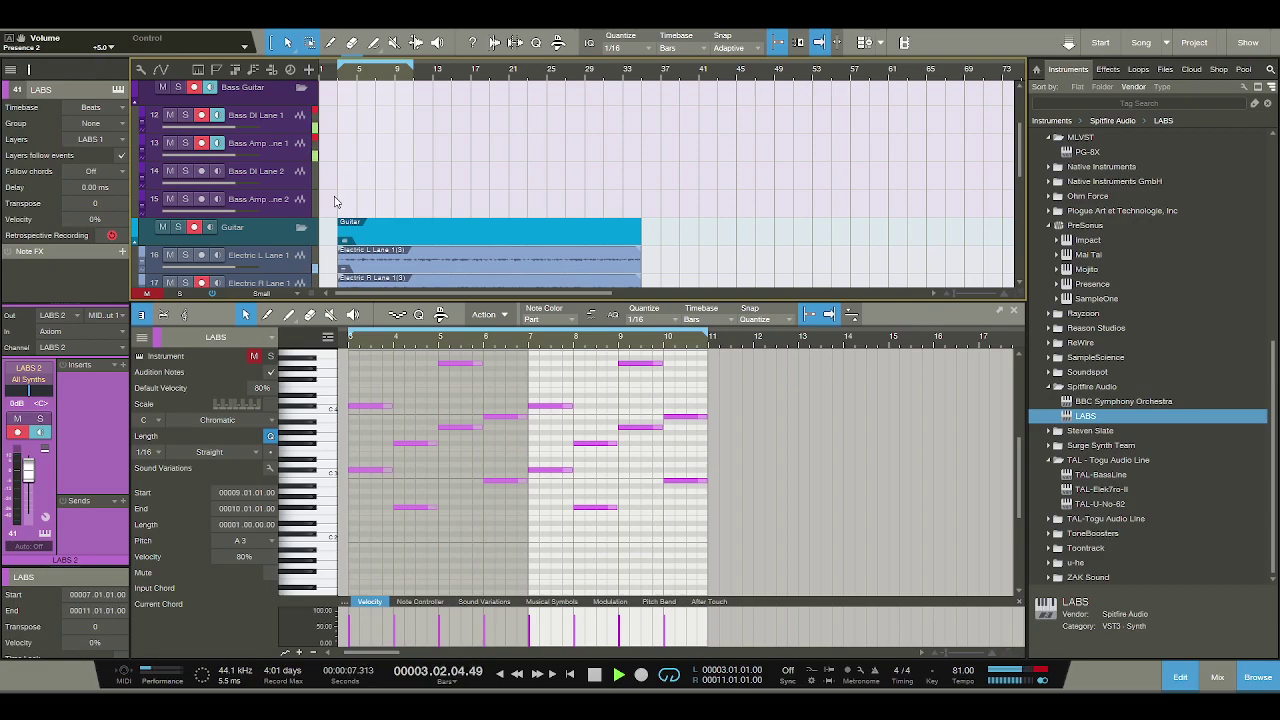
pyautogui.click(597, 678)
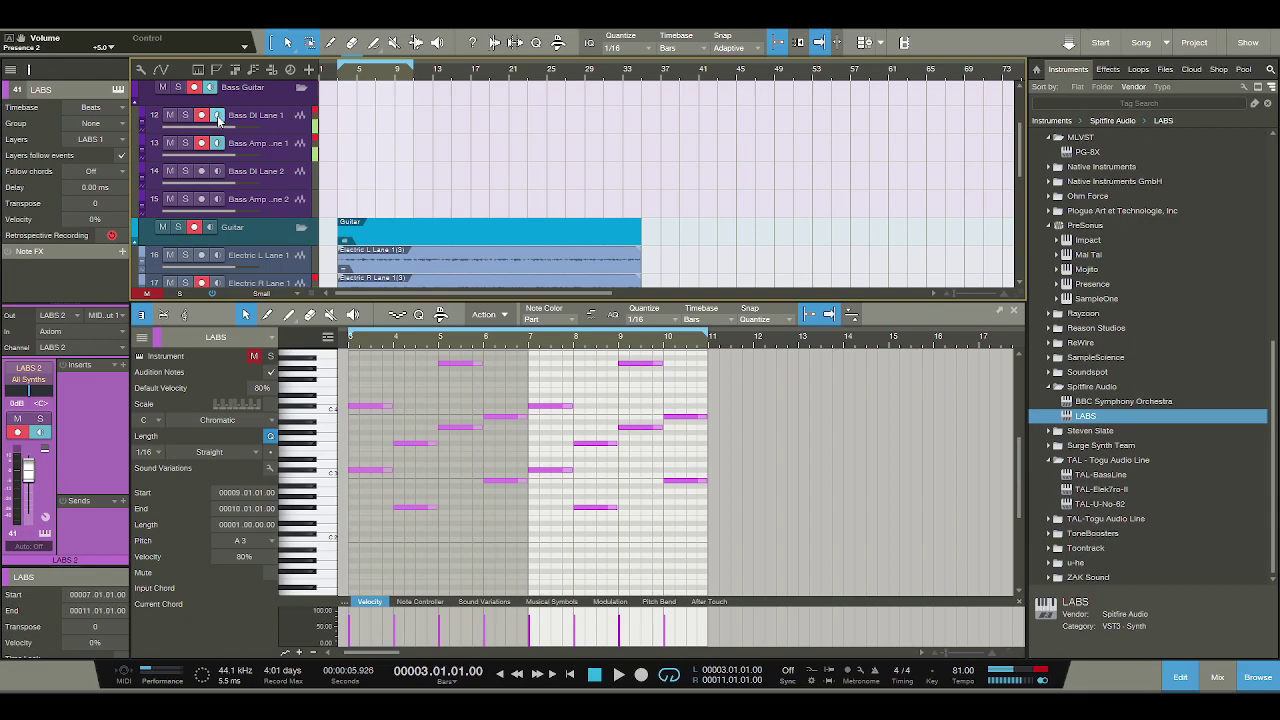
# Rehearse the bass line two more times over the loop, starting from bar 3 and stopping after each run.
pyautogui.click(619, 676)
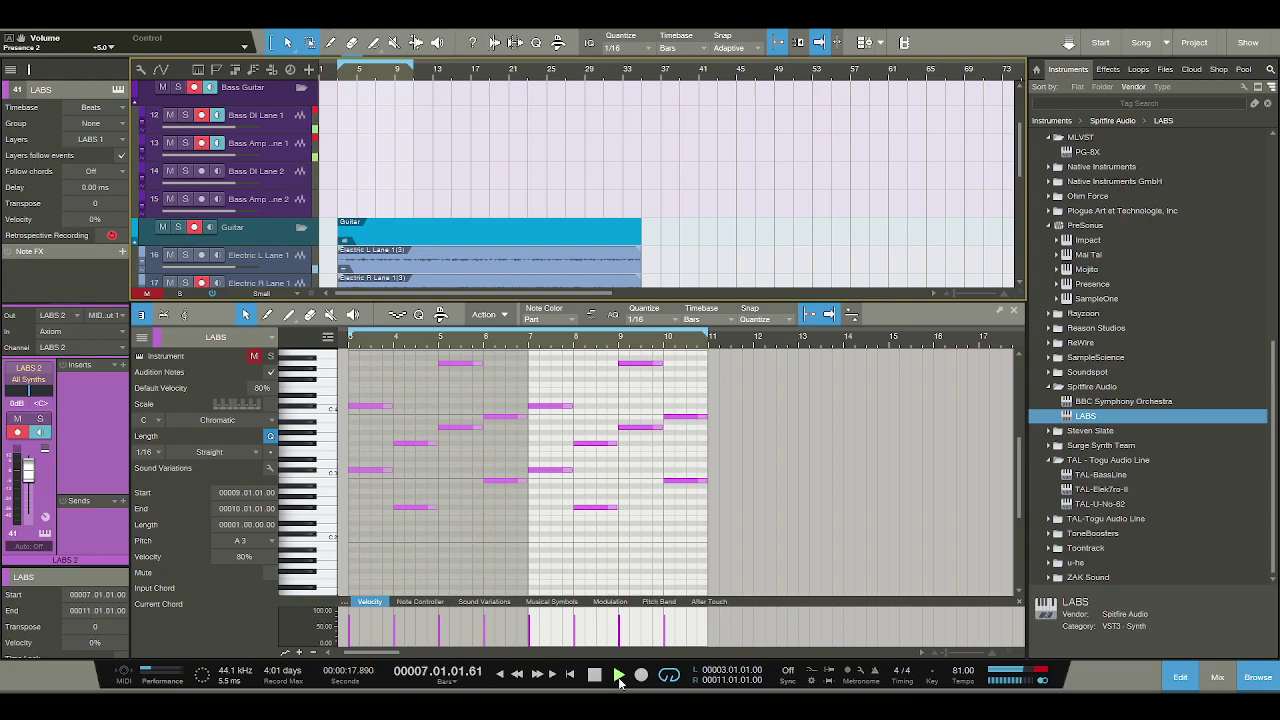
pyautogui.click(592, 678)
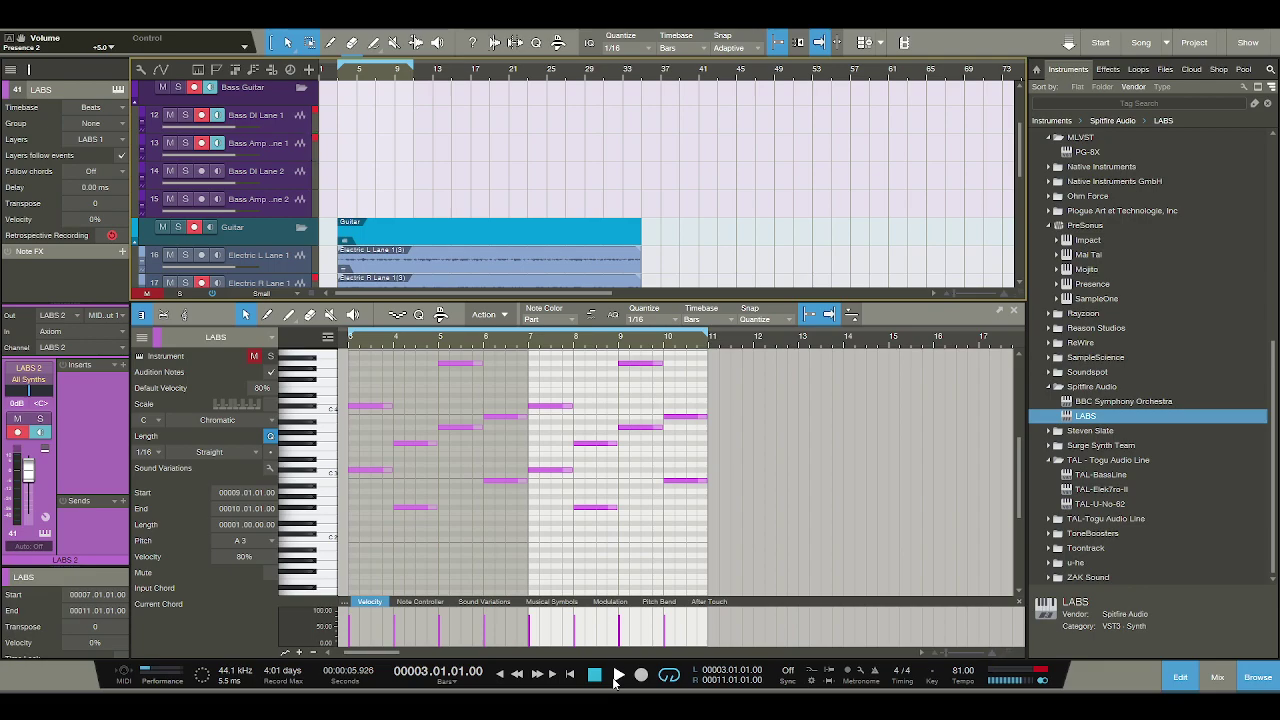
pyautogui.click(616, 676)
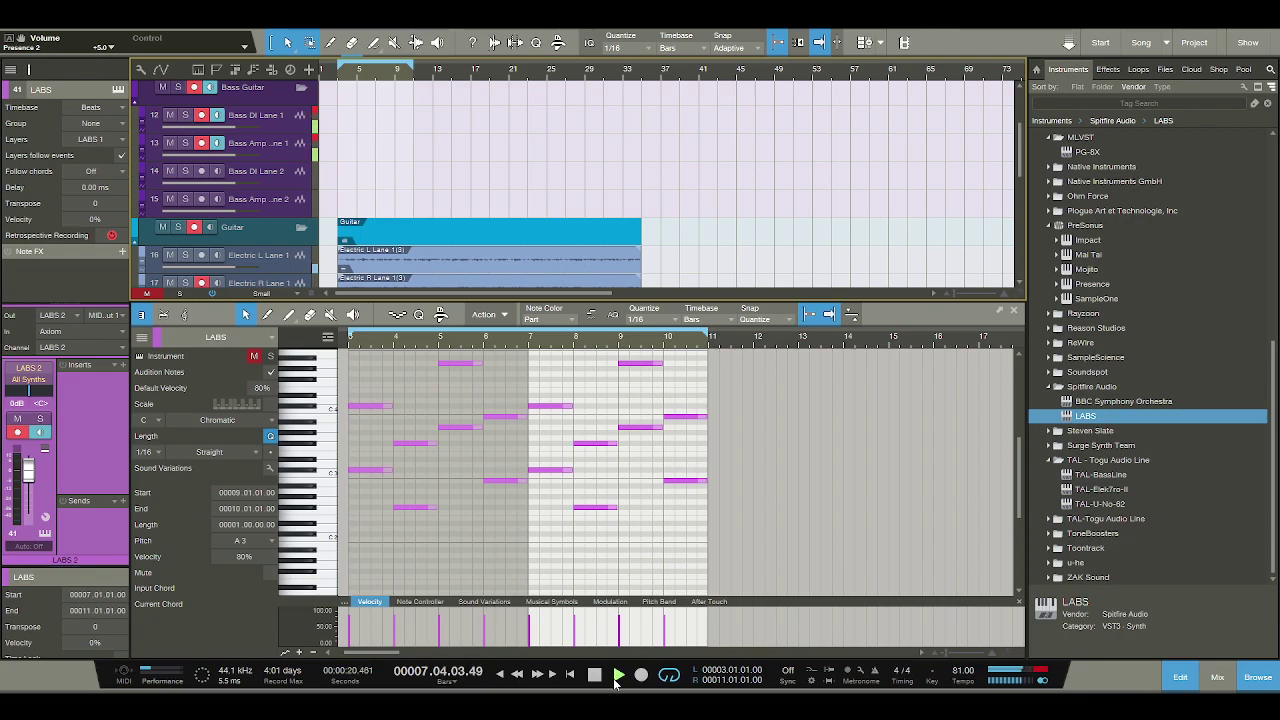
pyautogui.click(594, 675)
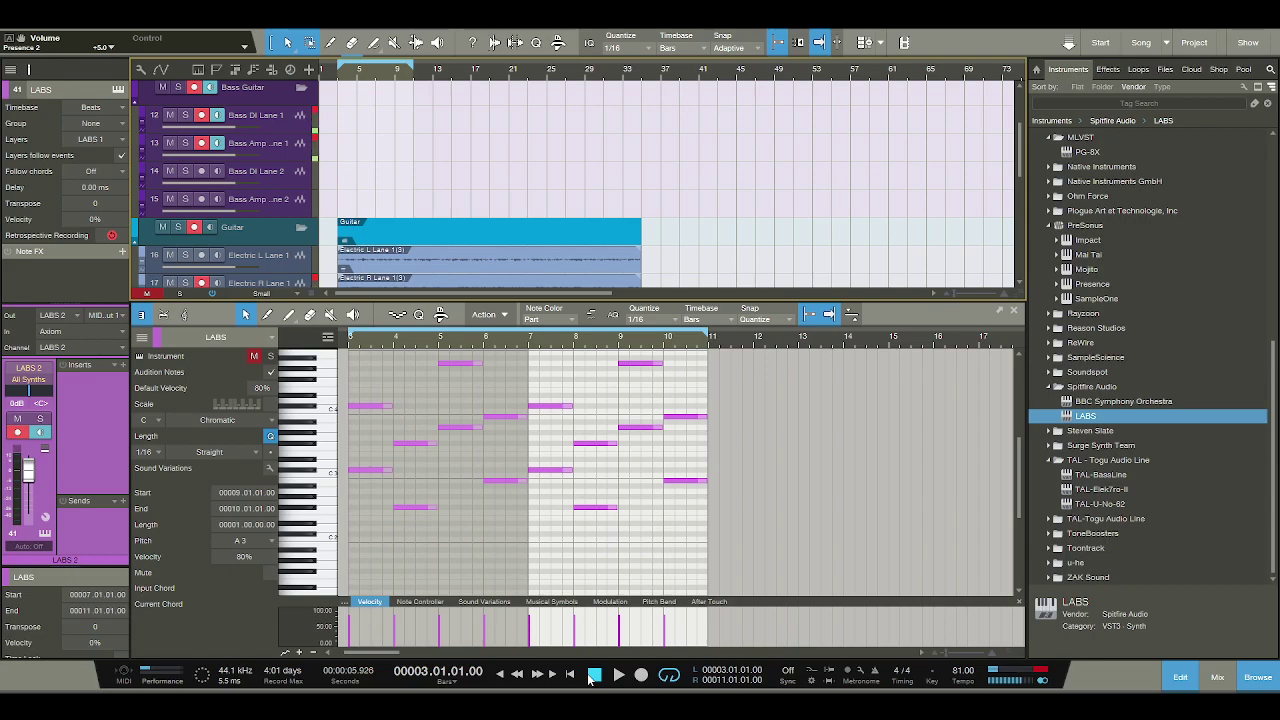
# Look over the muted synth and pad tracks 34 to 41 and their parts in bars 3 to 11.
pyautogui.scroll(-15, 426, 240)
pyautogui.scroll(3, 426, 240)
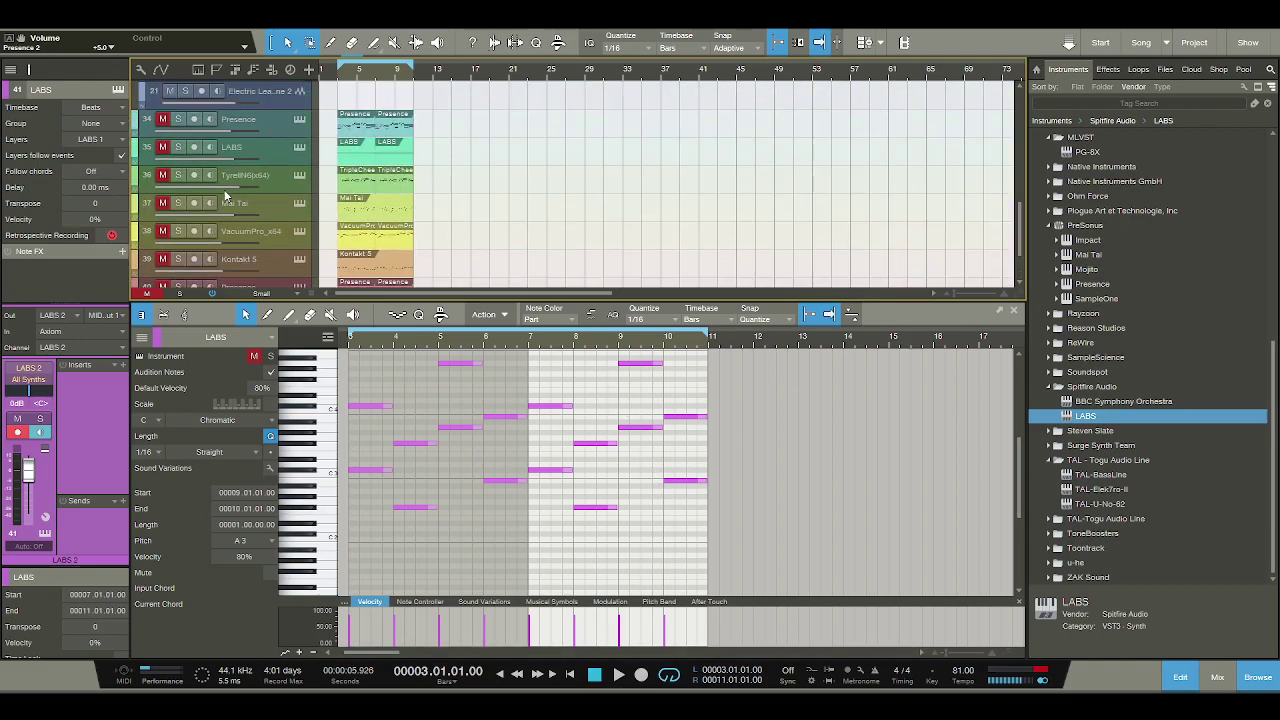
pyautogui.scroll(-2, 255, 208)
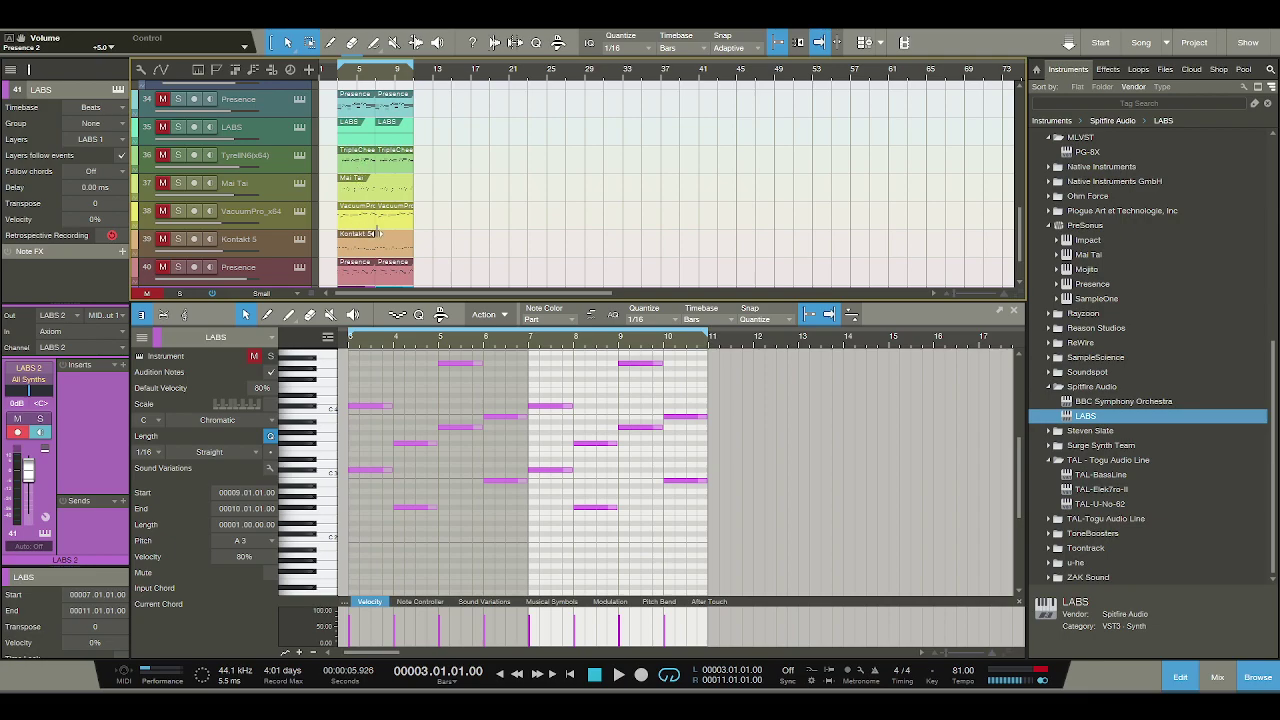
pyautogui.scroll(-1, 478, 228)
pyautogui.scroll(1, 478, 228)
pyautogui.scroll(-1, 478, 228)
pyautogui.scroll(1, 432, 270)
pyautogui.scroll(1, 432, 270)
pyautogui.scroll(-1, 432, 270)
pyautogui.scroll(-1, 432, 270)
pyautogui.scroll(1, 432, 270)
pyautogui.scroll(-1, 432, 270)
pyautogui.scroll(1, 432, 270)
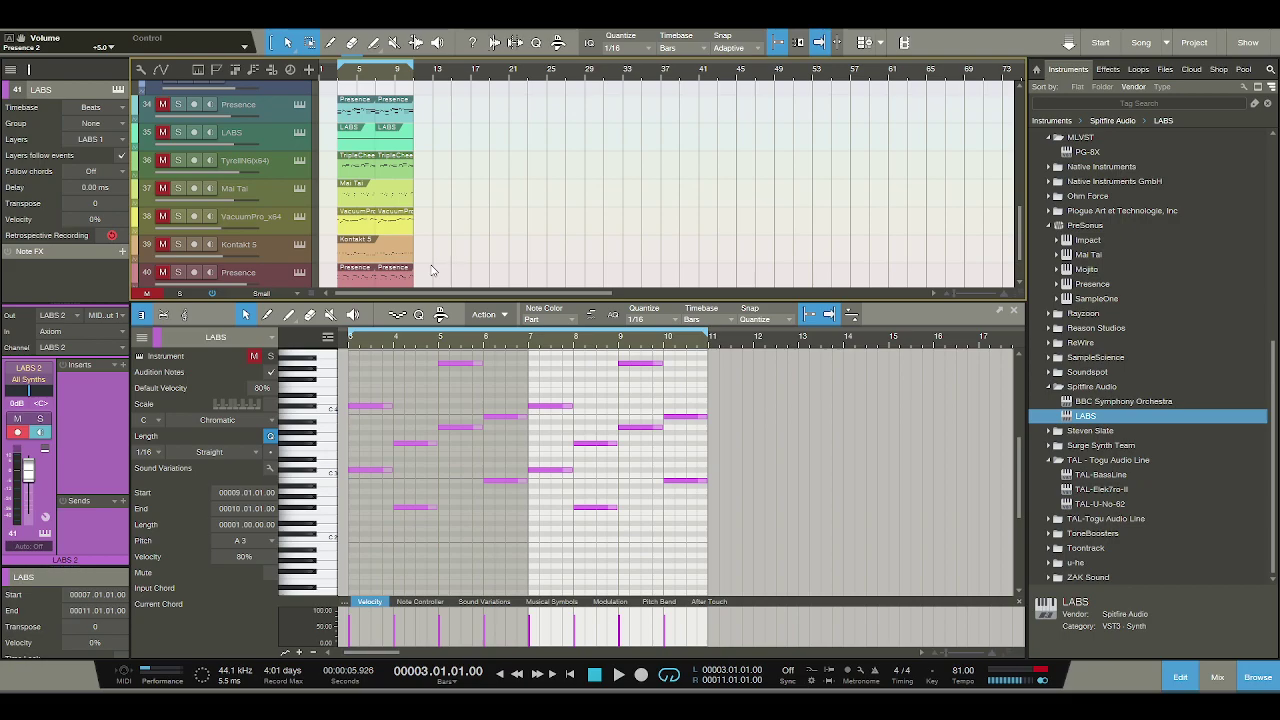
# Toggle solo on Presence track 40 and play the loop from bar 3.
pyautogui.scroll(-1, 432, 270)
pyautogui.click(178, 247)
pyautogui.click(178, 247)
pyautogui.click(618, 674)
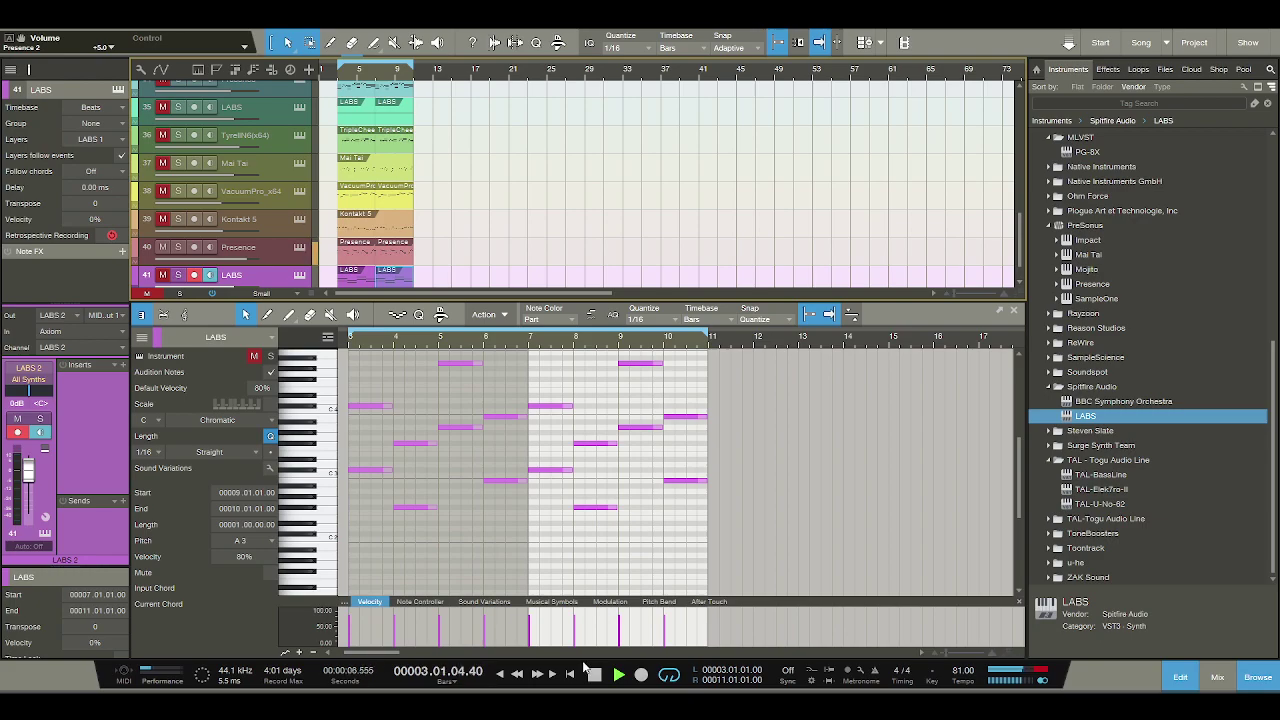
# Stop playback, disarm the Guitar tracks and turn off input monitoring on the Bass Guitar lanes while keeping them armed.
pyautogui.scroll(3, 408, 216)
pyautogui.scroll(6, 408, 222)
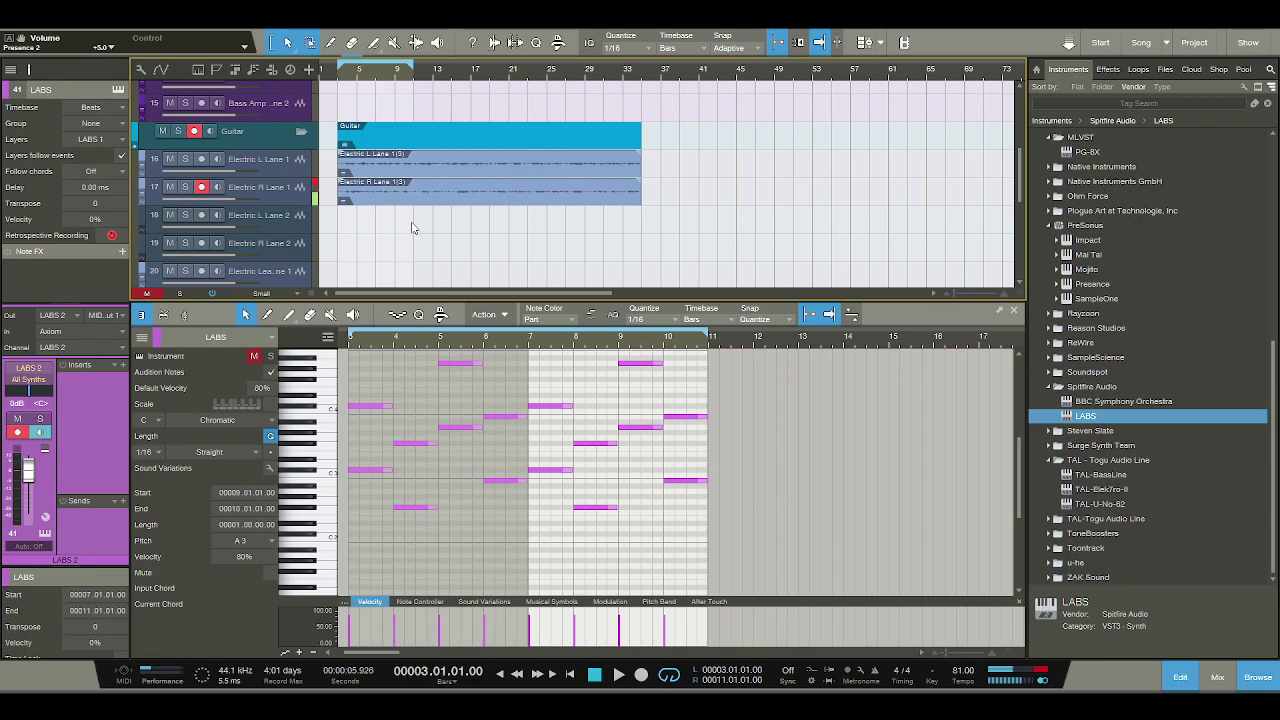
pyautogui.scroll(5, 411, 228)
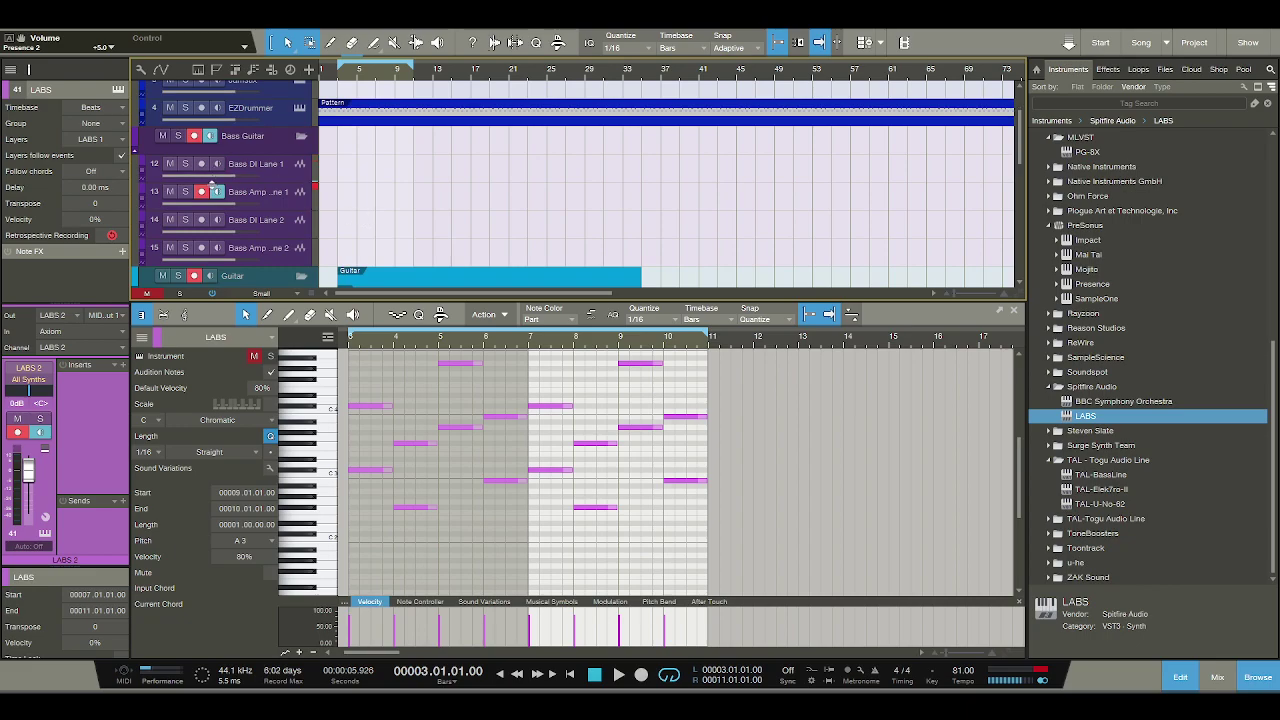
pyautogui.scroll(-6, 311, 203)
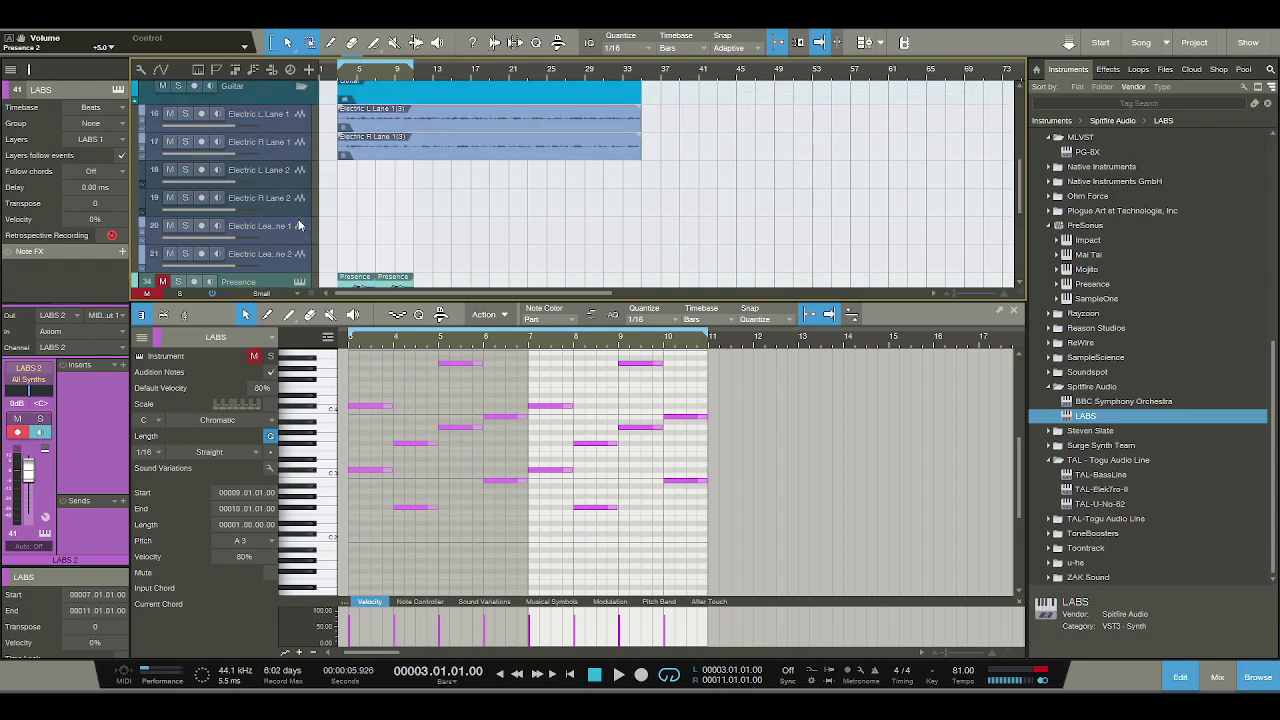
pyautogui.scroll(5, 298, 226)
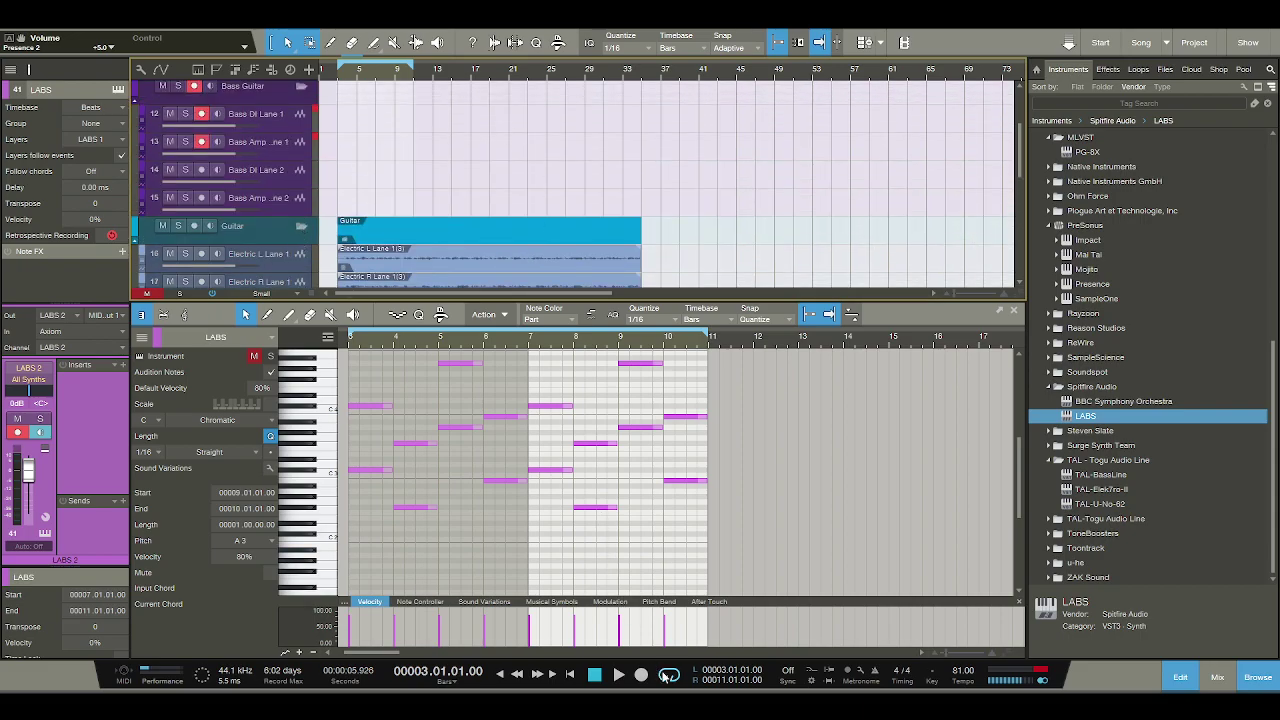
# Turn off loop playback and return the playhead to bar 1, ready to record the bass.
pyautogui.scroll(5, 342, 146)
pyautogui.scroll(-2, 342, 146)
pyautogui.scroll(-2, 342, 146)
pyautogui.scroll(2, 338, 120)
pyautogui.click(326, 80)
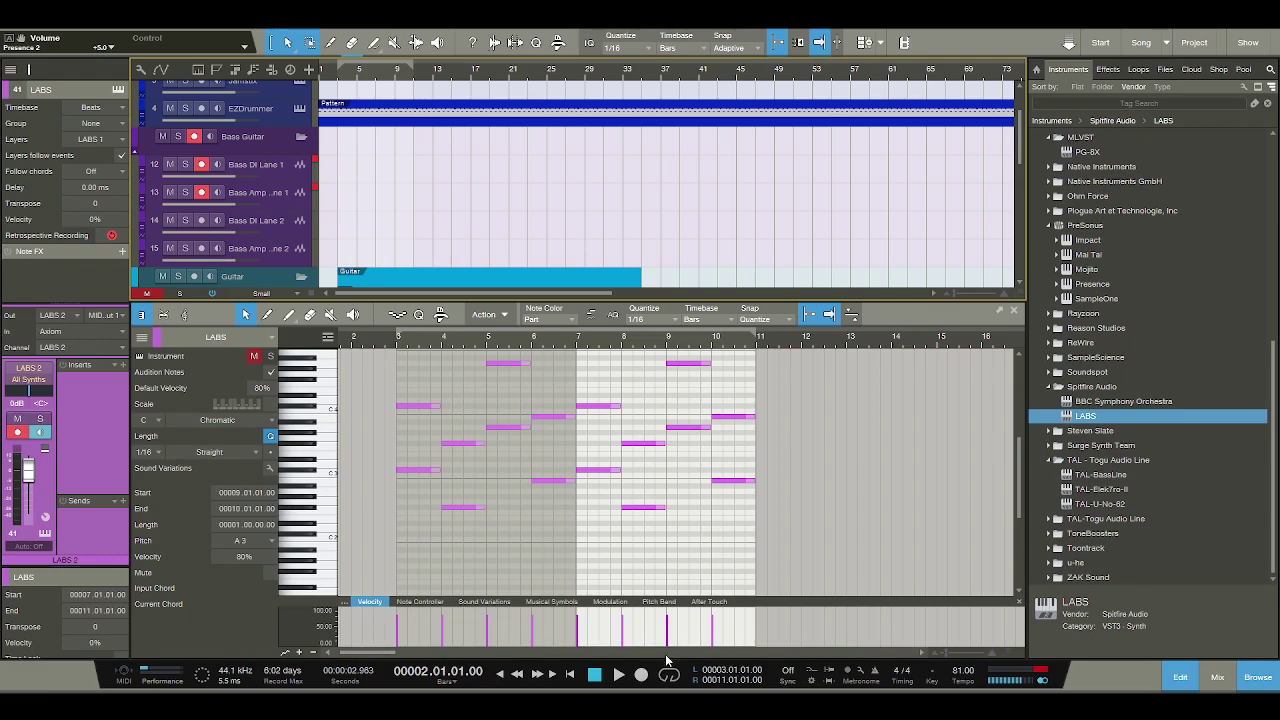
pyautogui.click(594, 675)
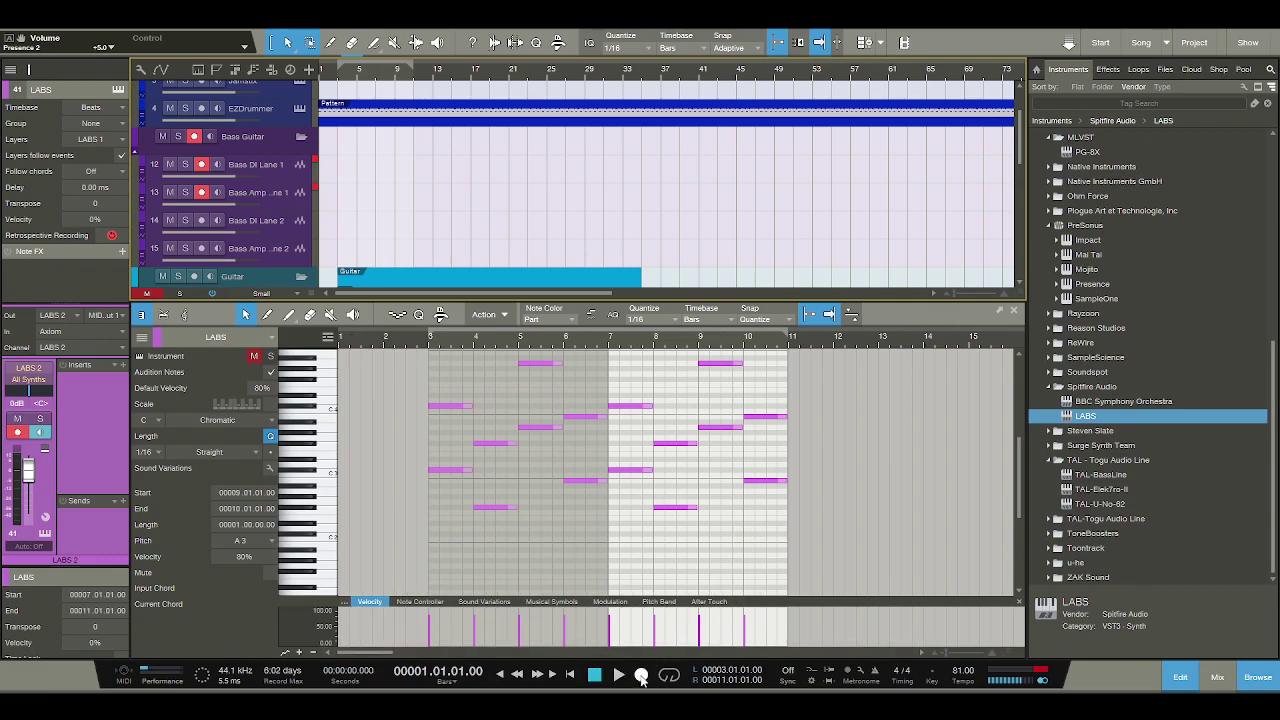
# Record a bass take on Bass DI Lane 1 and Bass Amp Lane 1 from bar 1 to about bar 19.
pyautogui.click(641, 675)
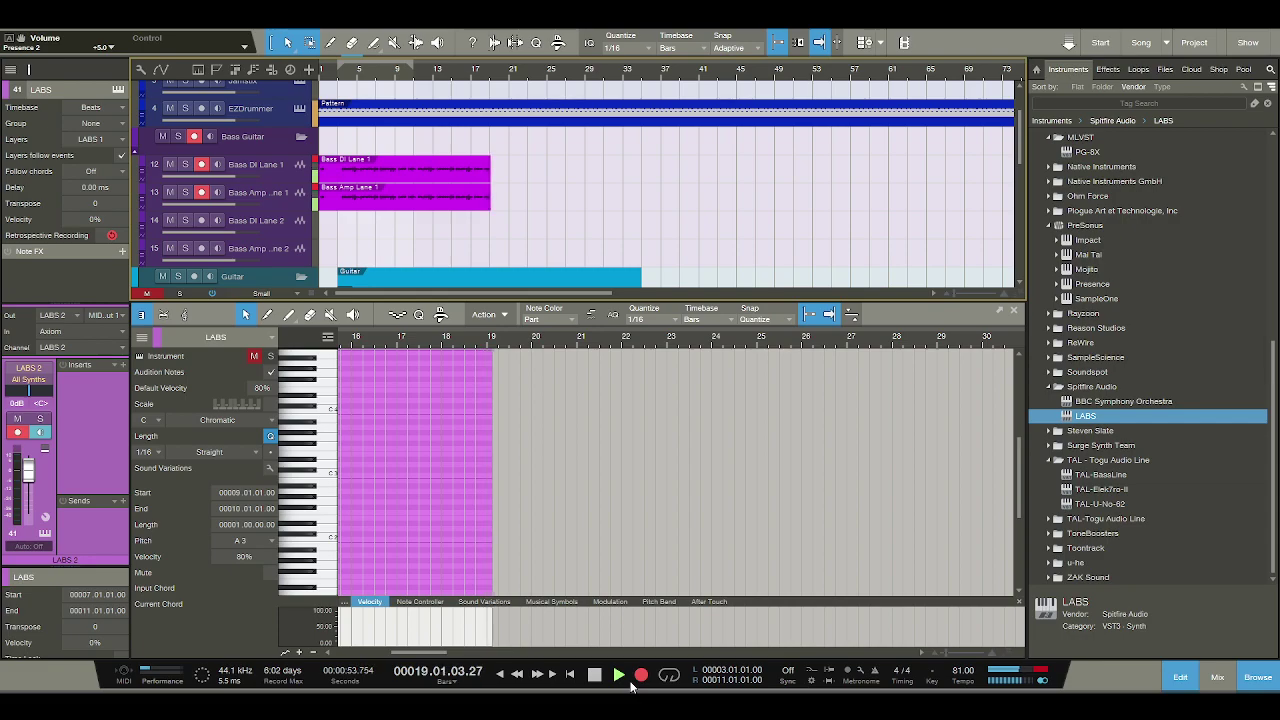
pyautogui.click(596, 677)
pyautogui.click(595, 676)
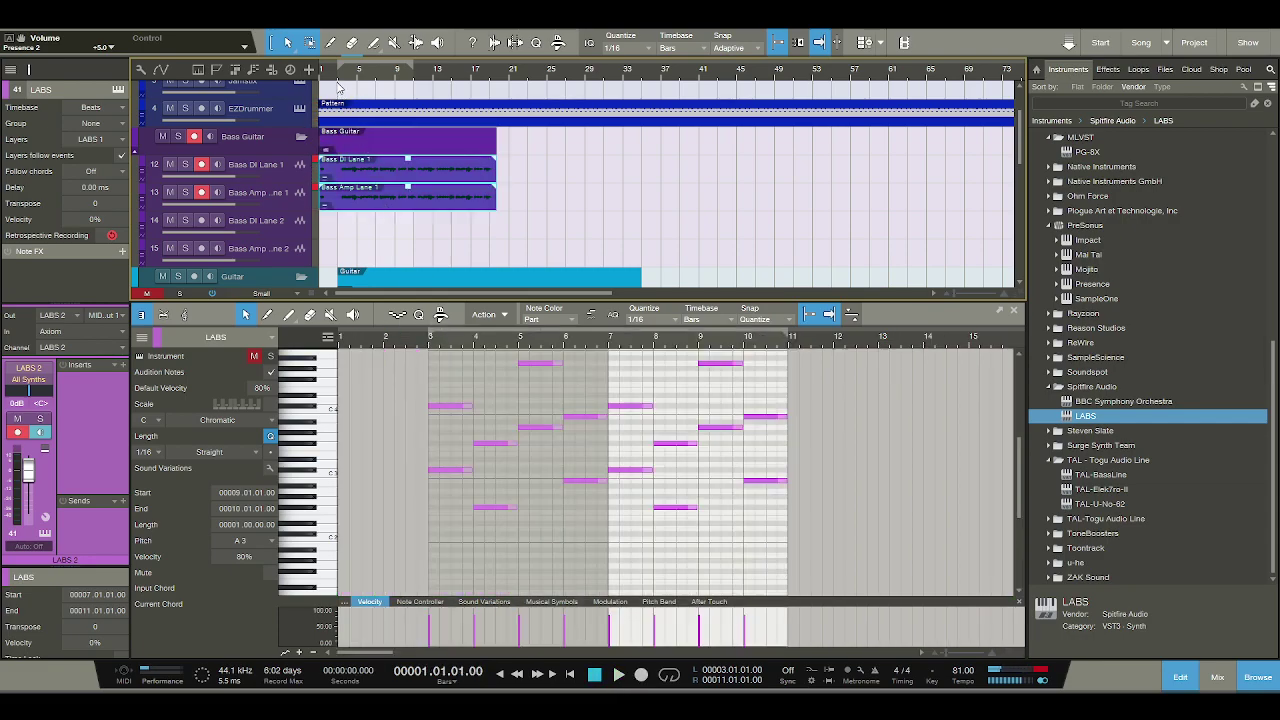
# Try two bass retakes from bar 1 on the armed bass lanes, stopping each one in bar 8.
pyautogui.click(338, 88)
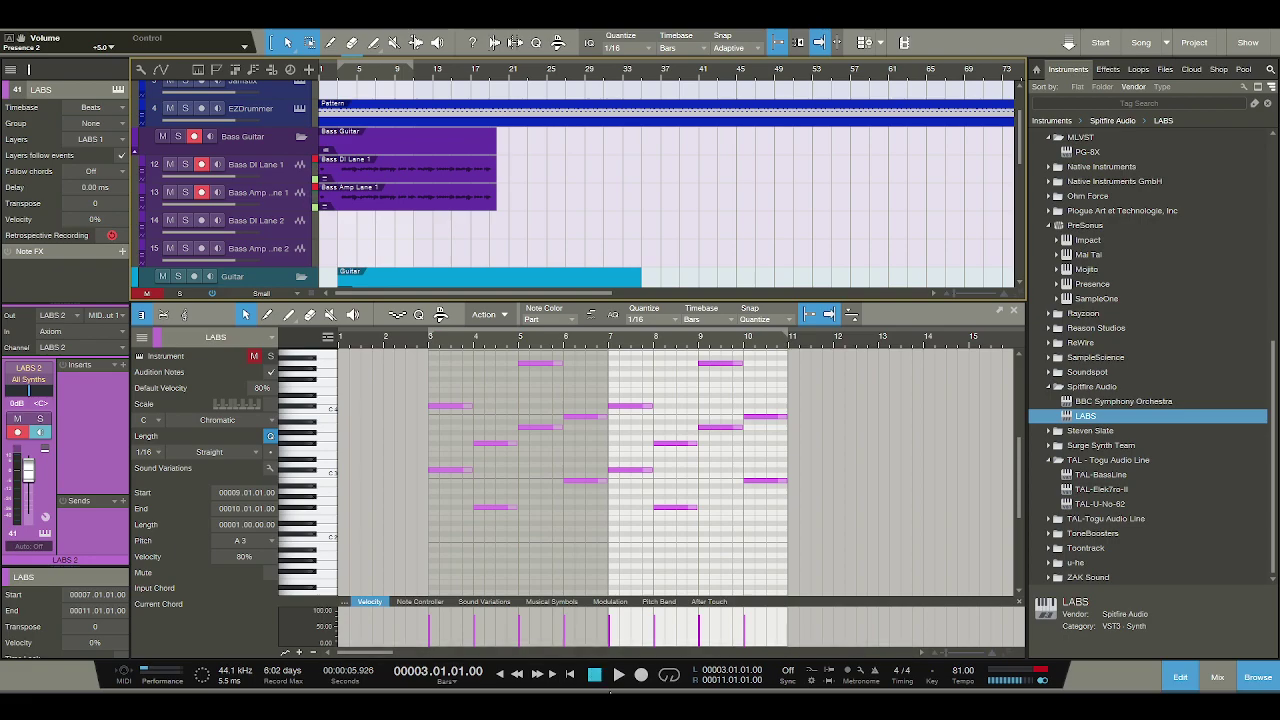
pyautogui.click(641, 675)
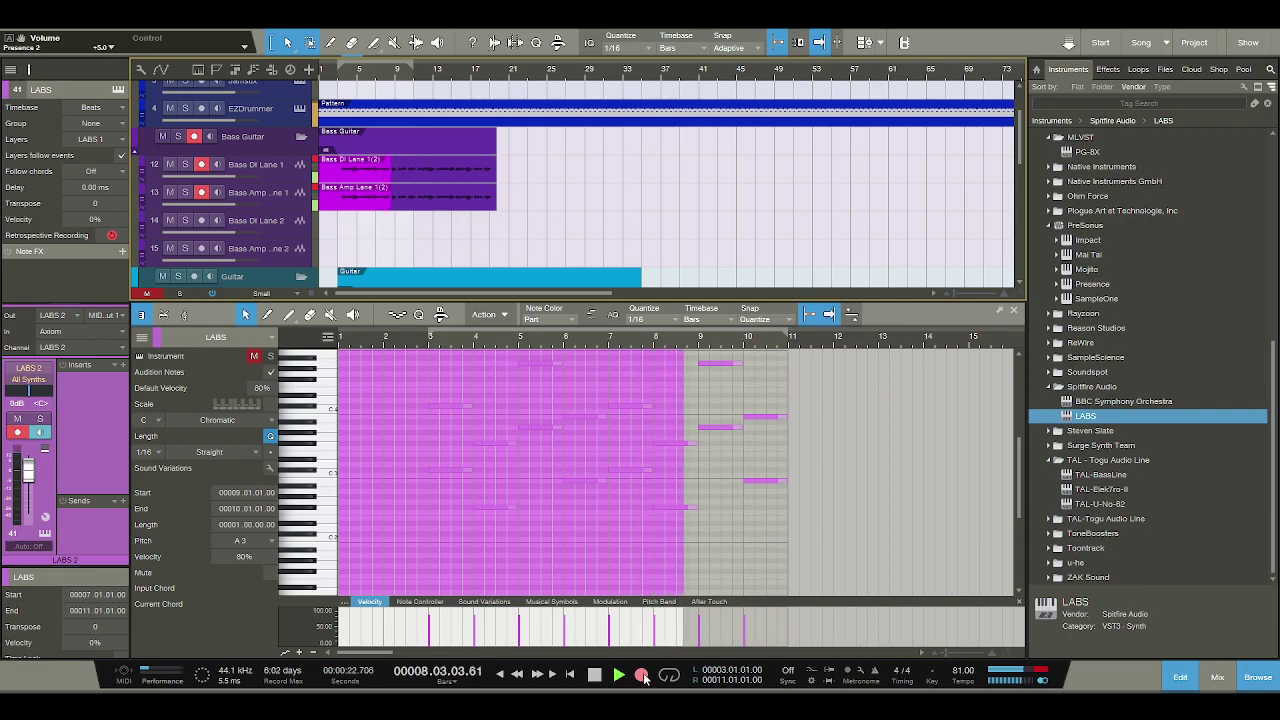
pyautogui.click(594, 675)
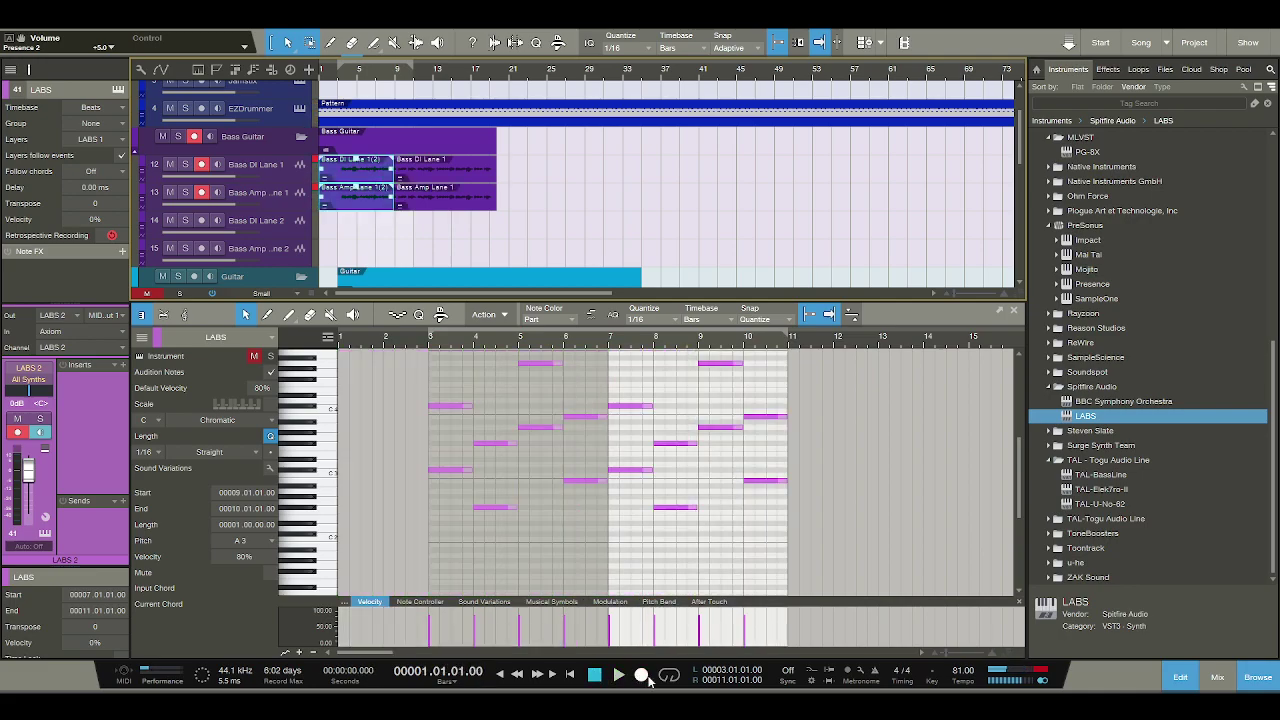
pyautogui.click(645, 677)
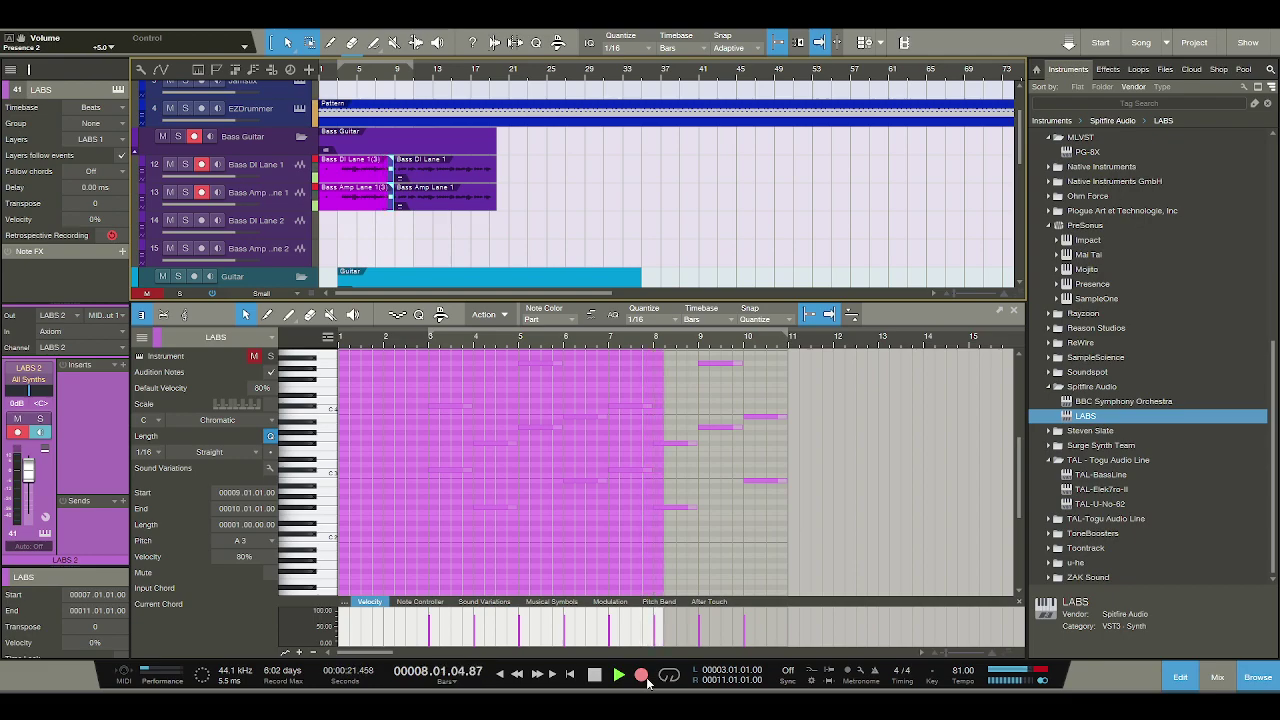
pyautogui.click(593, 676)
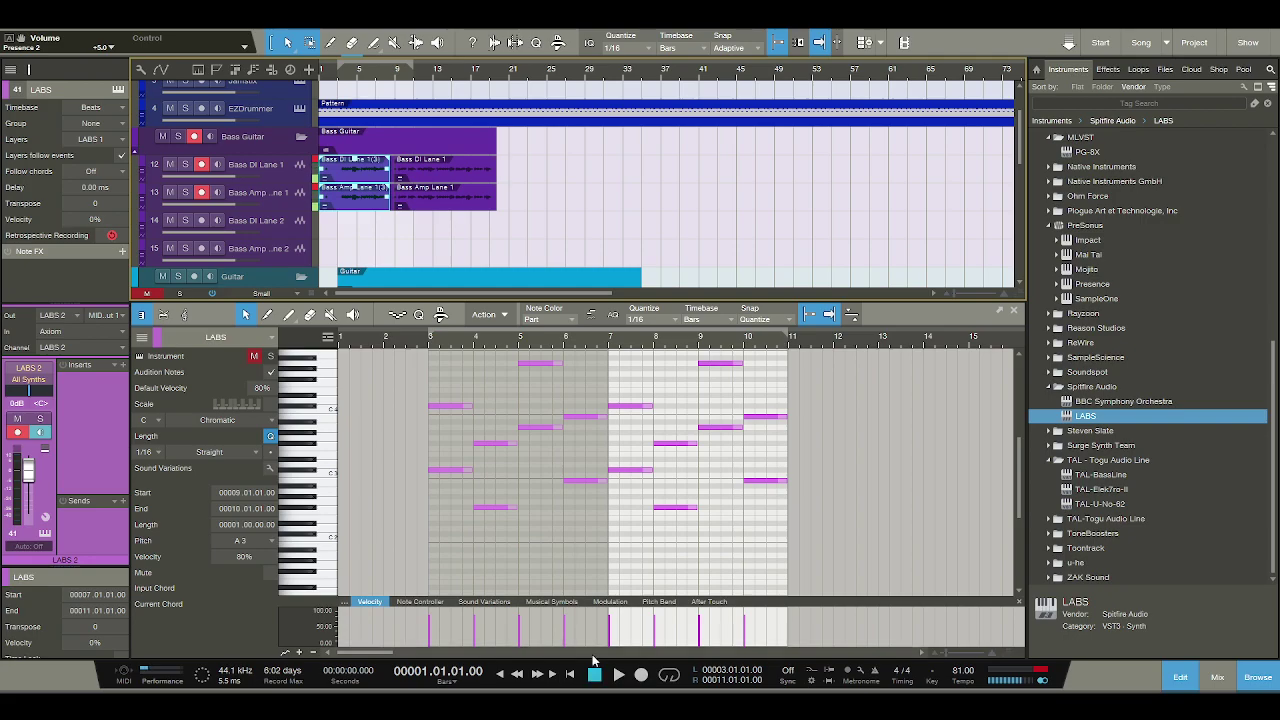
# Record a full bass retake over both armed bass lanes from bar 1 through about bar 19.
pyautogui.click(642, 675)
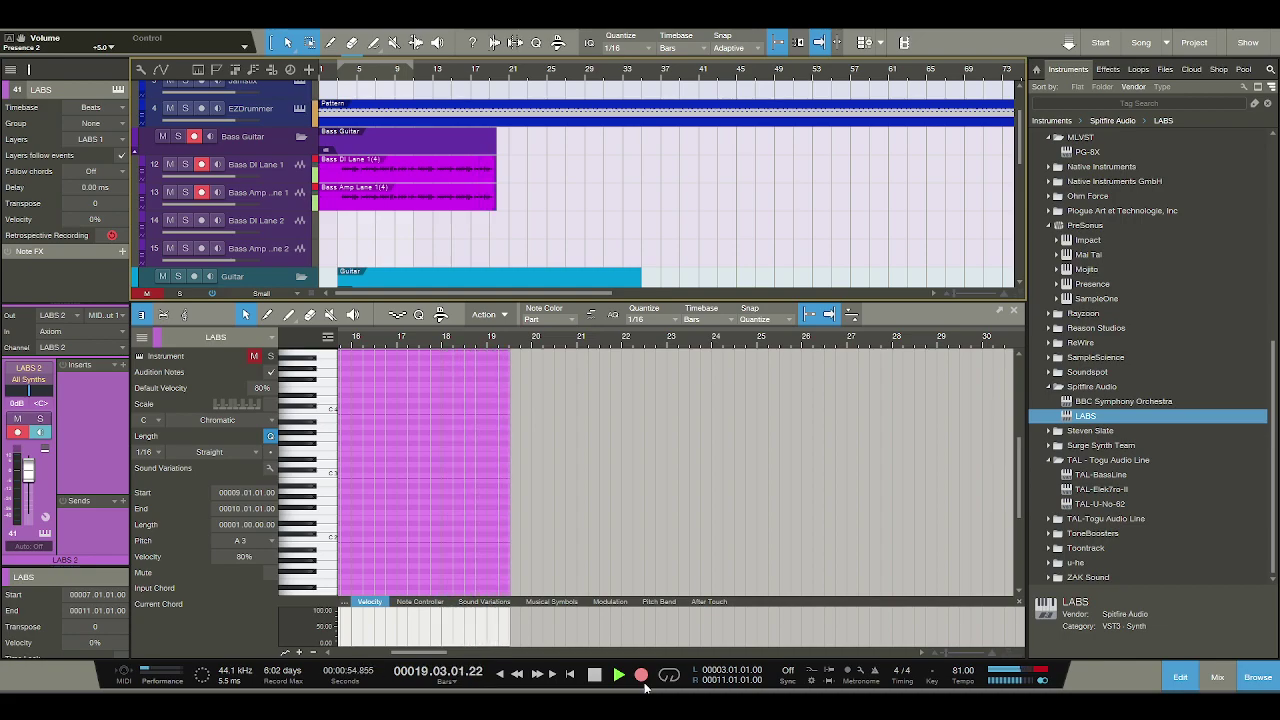
pyautogui.press('space')
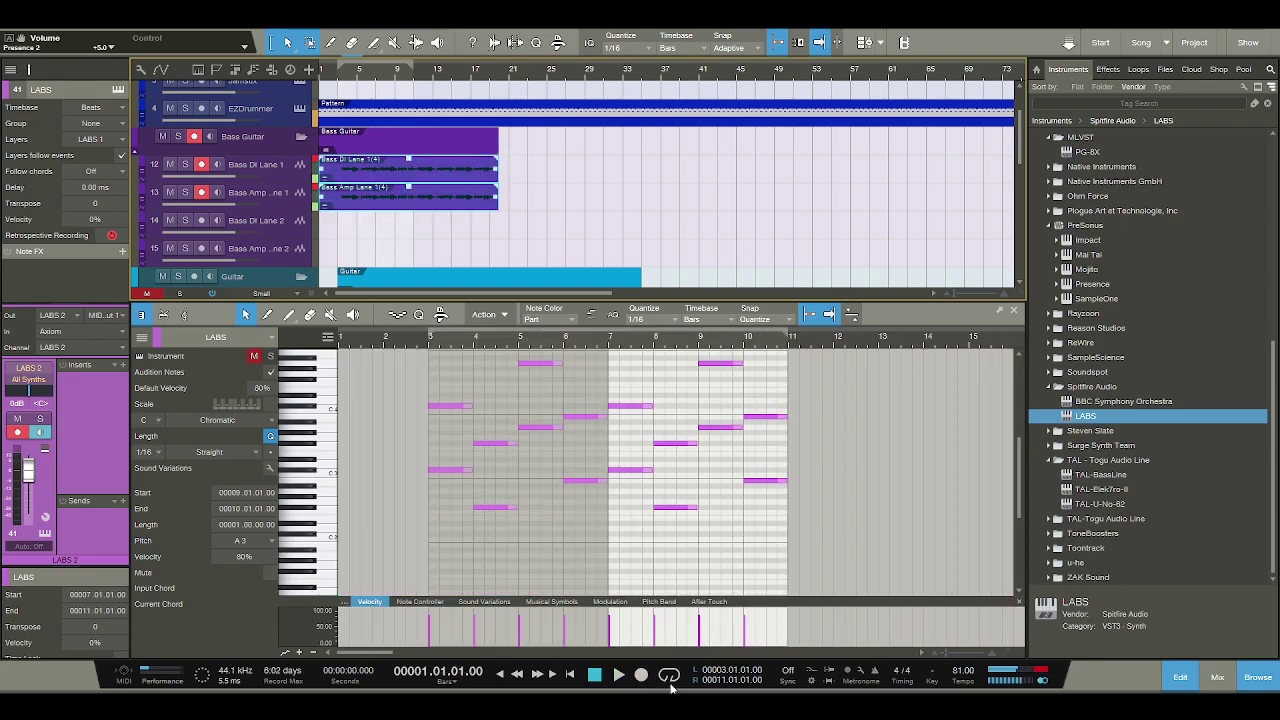
# Split the recorded Bass Guitar takes at bar 3, where the guitar part begins.
pyautogui.click(330, 42)
pyautogui.press('e')
pyautogui.press('e')
pyautogui.press('e')
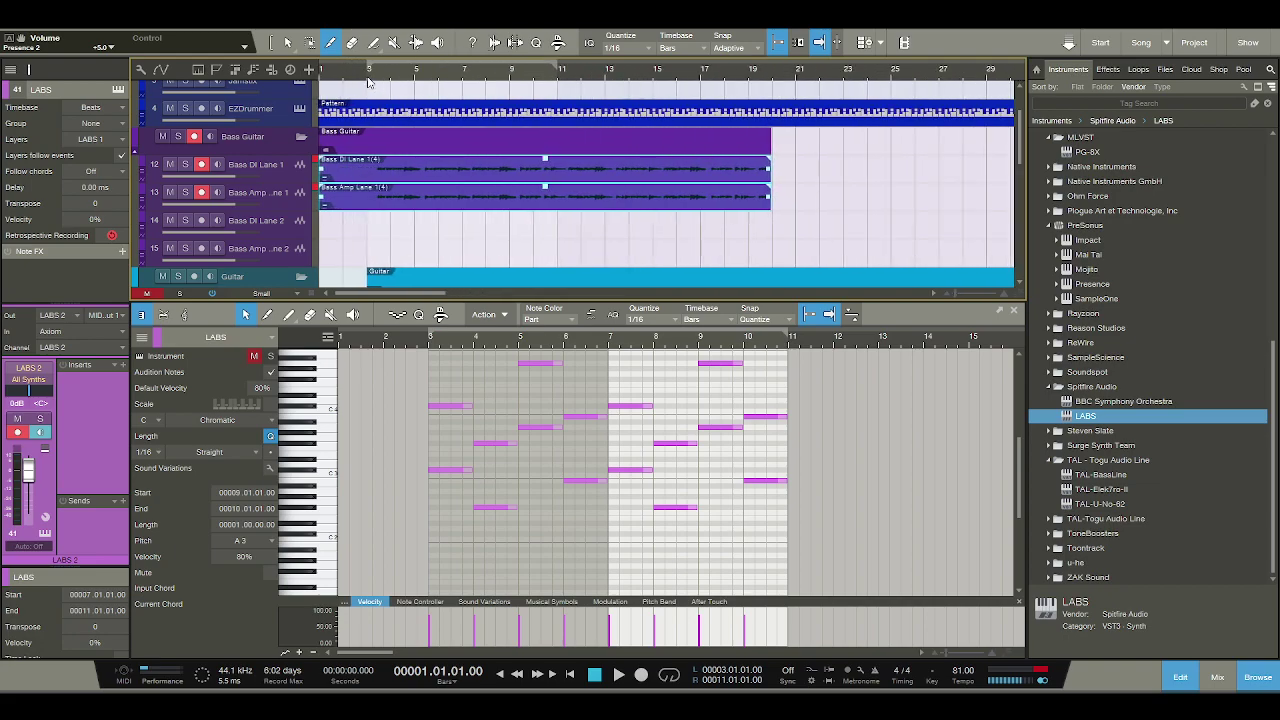
pyautogui.click(373, 133)
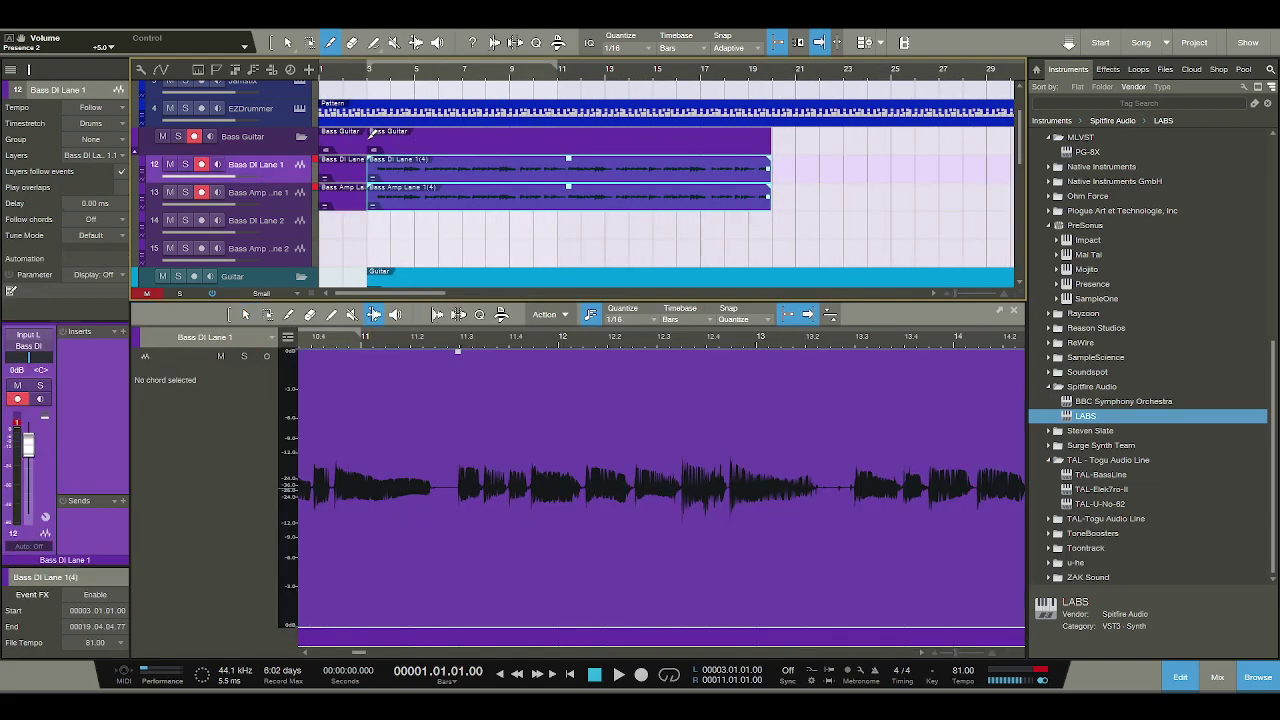
# Split the Bass Guitar takes on both lanes at bar 19.
pyautogui.scroll(-3, 767, 138)
pyautogui.scroll(2, 767, 138)
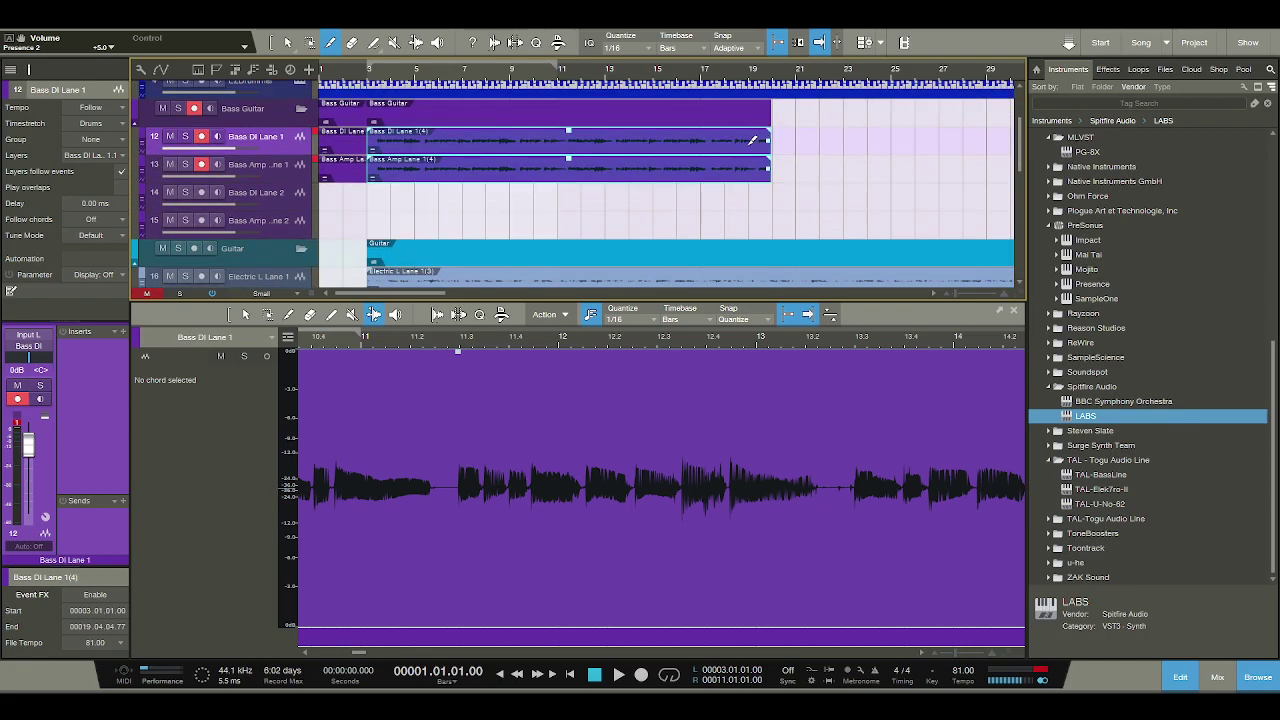
pyautogui.scroll(-1, 771, 113)
pyautogui.scroll(1, 769, 113)
pyautogui.click(754, 114)
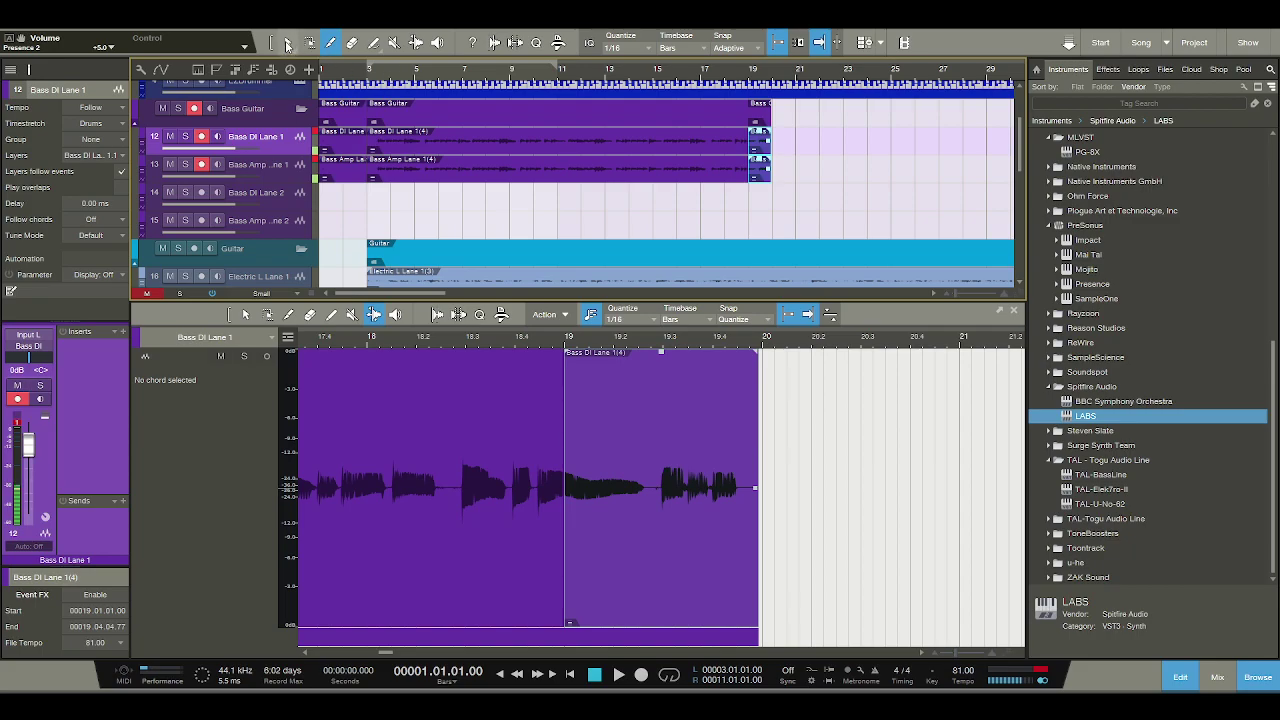
# Play back the bass takes and delete the leftover pieces before bar 3 on Bass DI Lane 1 and Bass Amp Lane 1.
pyautogui.press('1')
pyautogui.click(366, 75)
pyautogui.press('space')
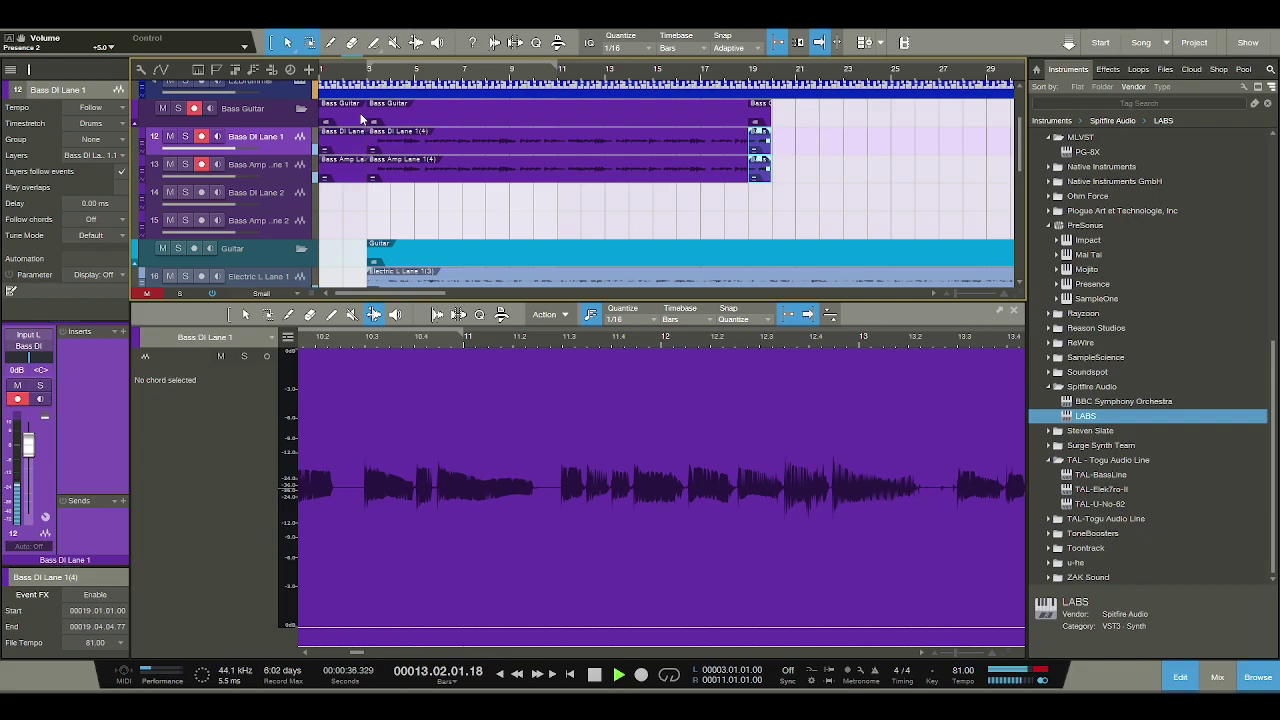
pyautogui.click(331, 149)
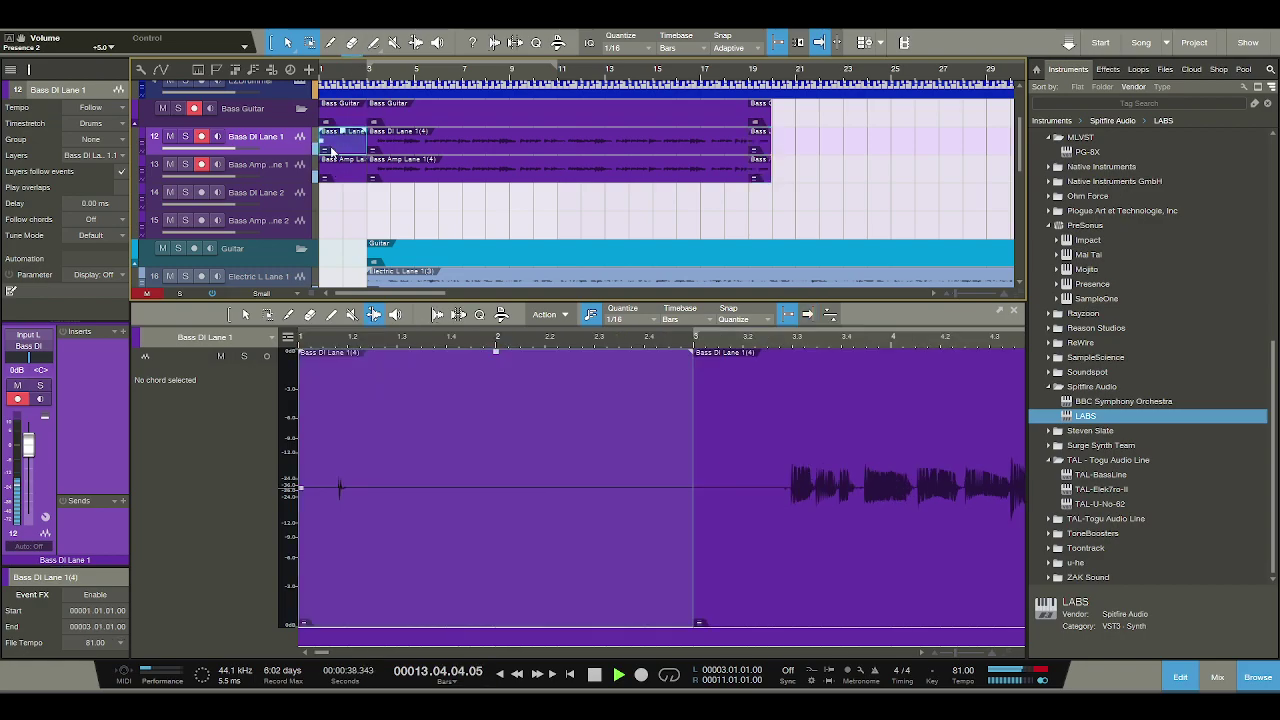
pyautogui.click(342, 172)
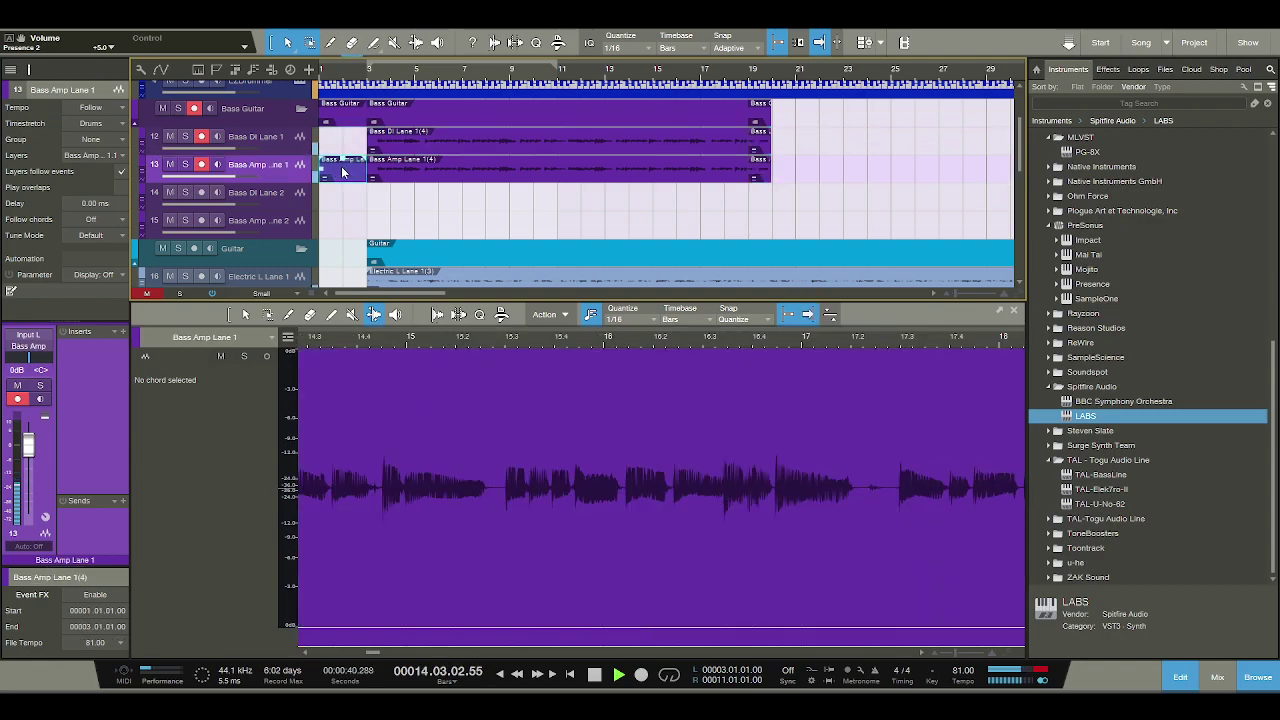
pyautogui.press('Delete')
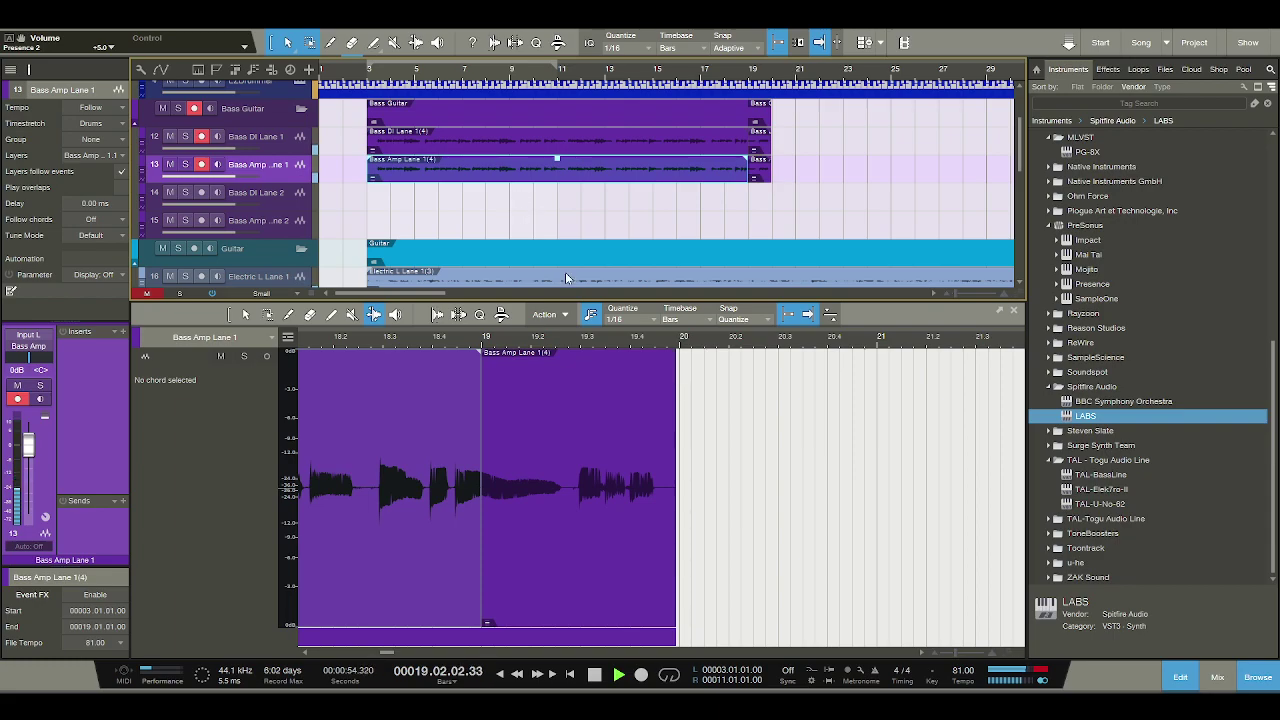
pyautogui.click(594, 673)
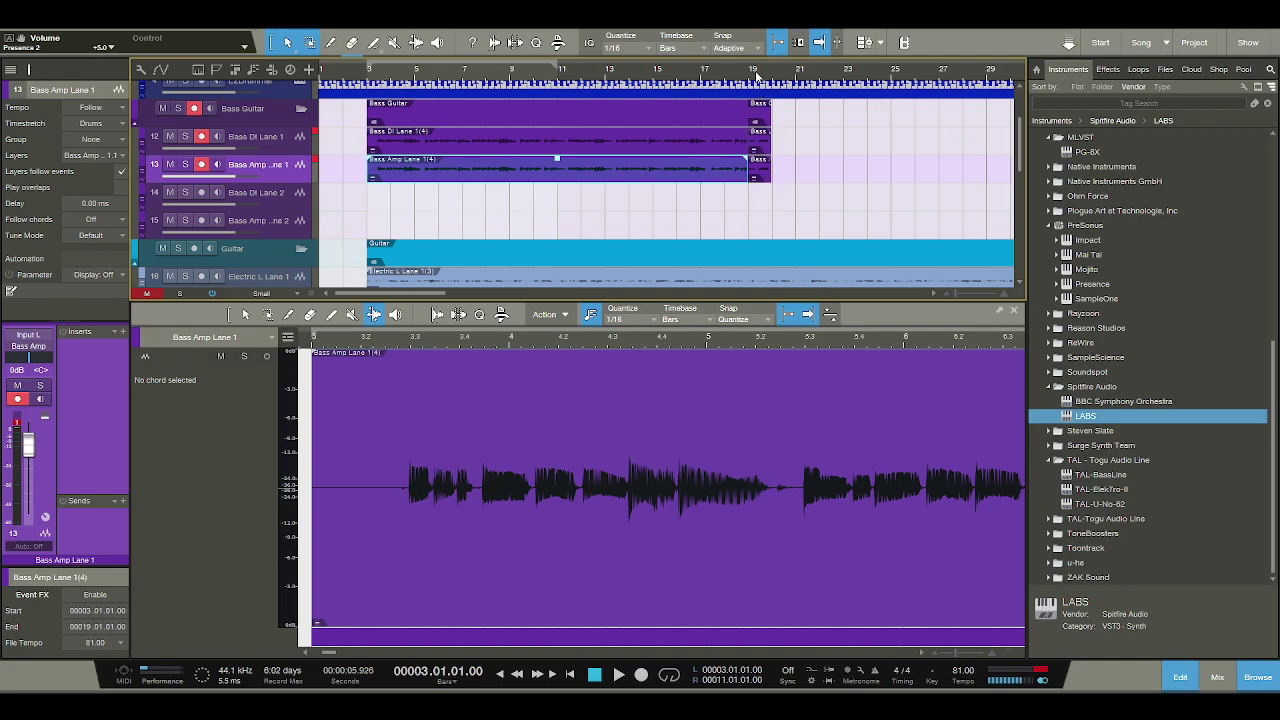
# Split the bass tail at bar 19 beat 2 and delete the extra notes after it on both bass lanes.
pyautogui.press('w')
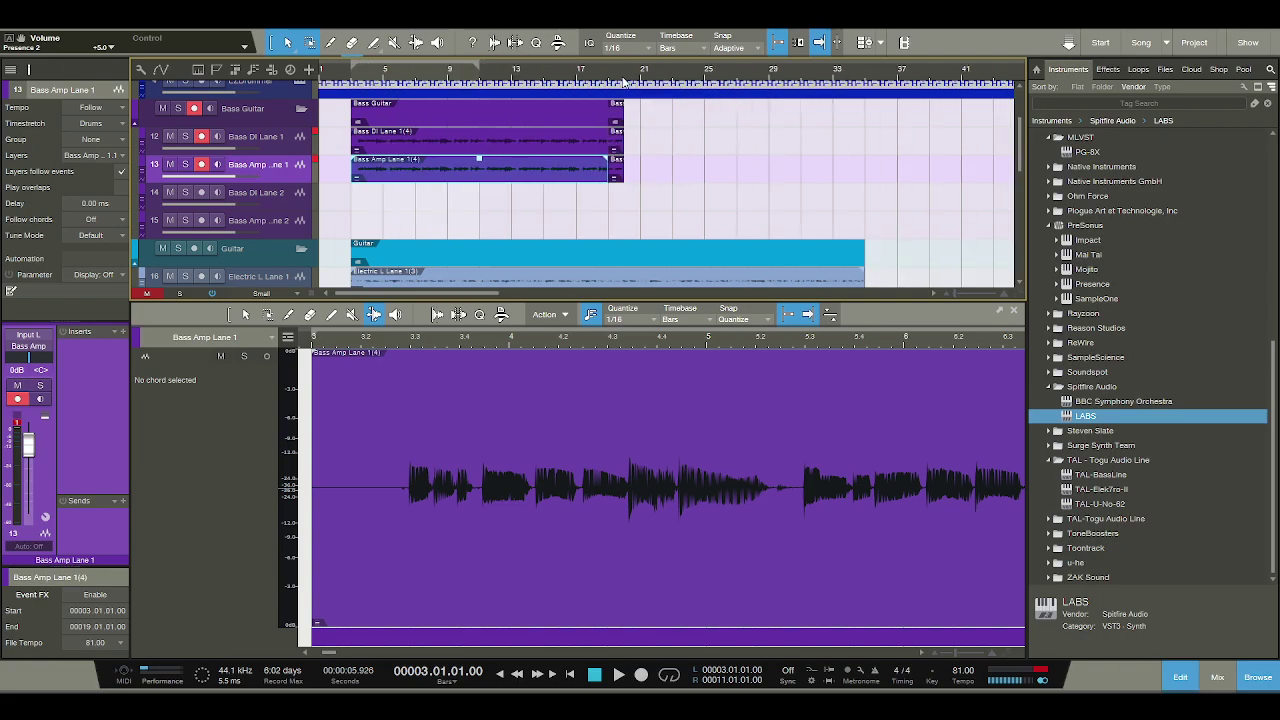
pyautogui.press('e')
pyautogui.press('3')
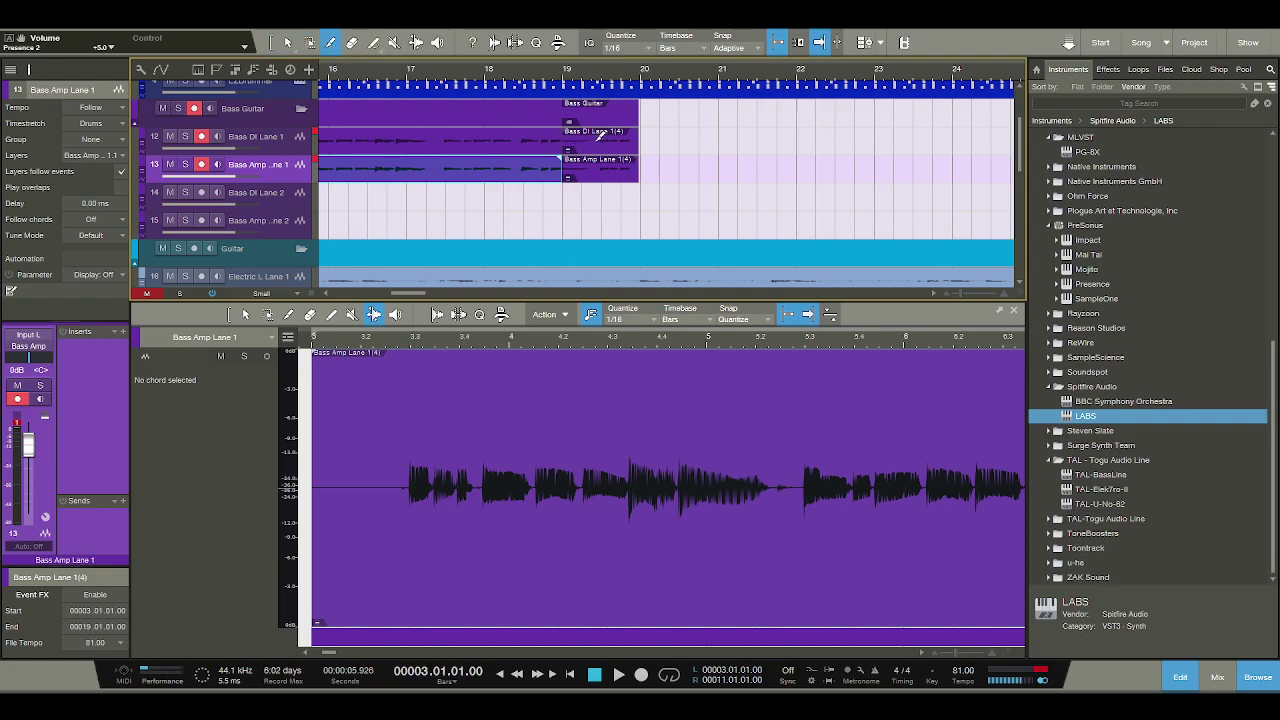
pyautogui.click(598, 134)
pyautogui.press('1')
pyautogui.press('Delete')
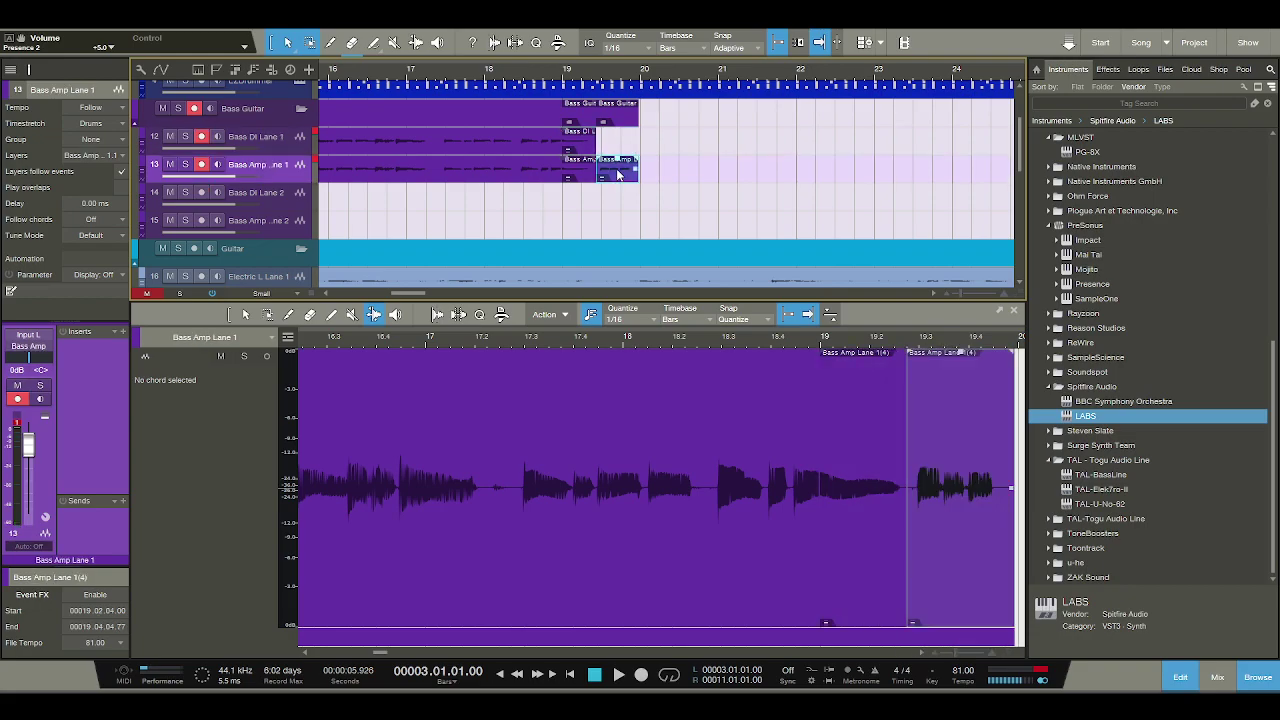
pyautogui.click(590, 162)
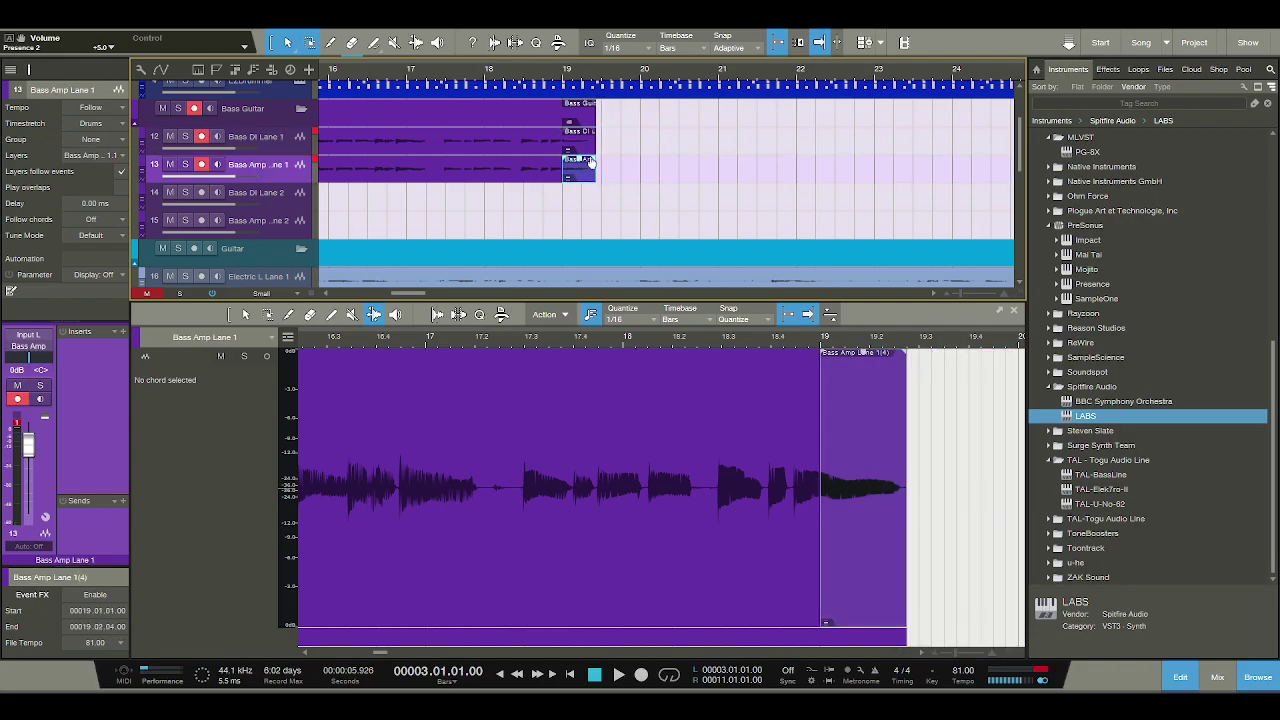
# Close the audio editor to show the synth tracks and start looped playback of bars 3 to 11.
pyautogui.click(488, 140)
pyautogui.moveTo(521, 90); pyautogui.dragTo(588, 42)
pyautogui.scroll(-10, 566, 117)
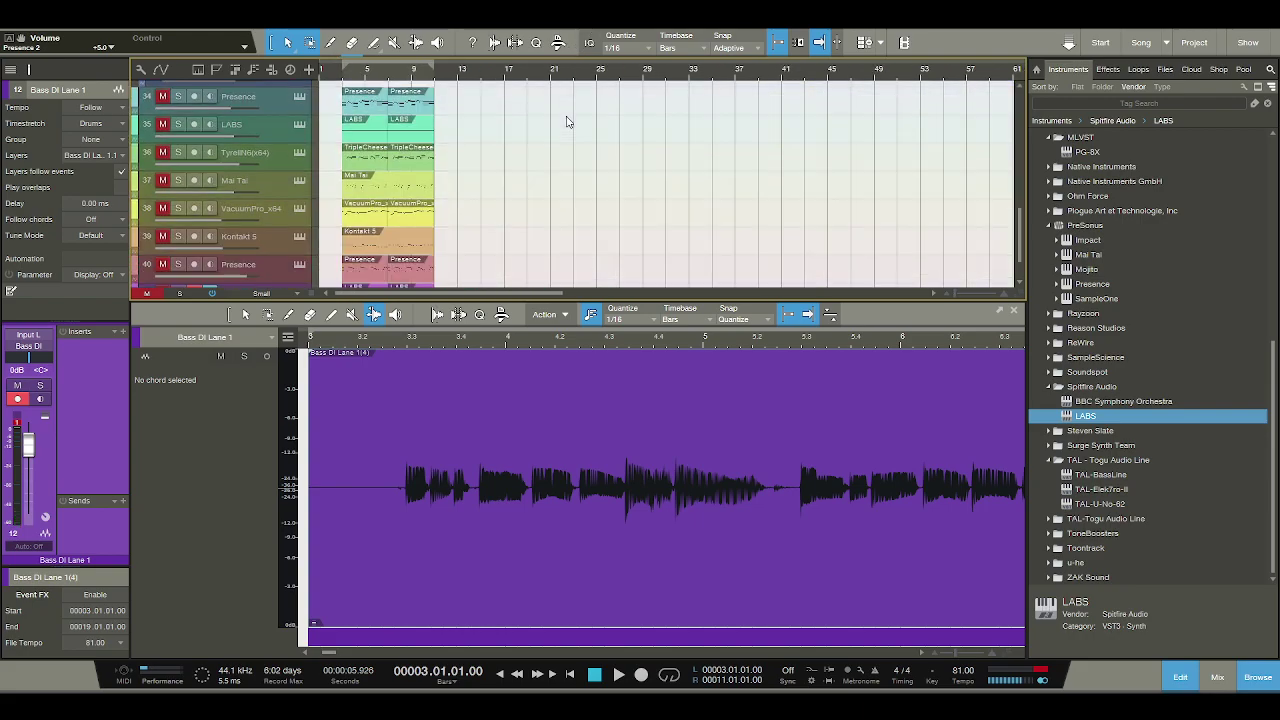
pyautogui.click(1181, 679)
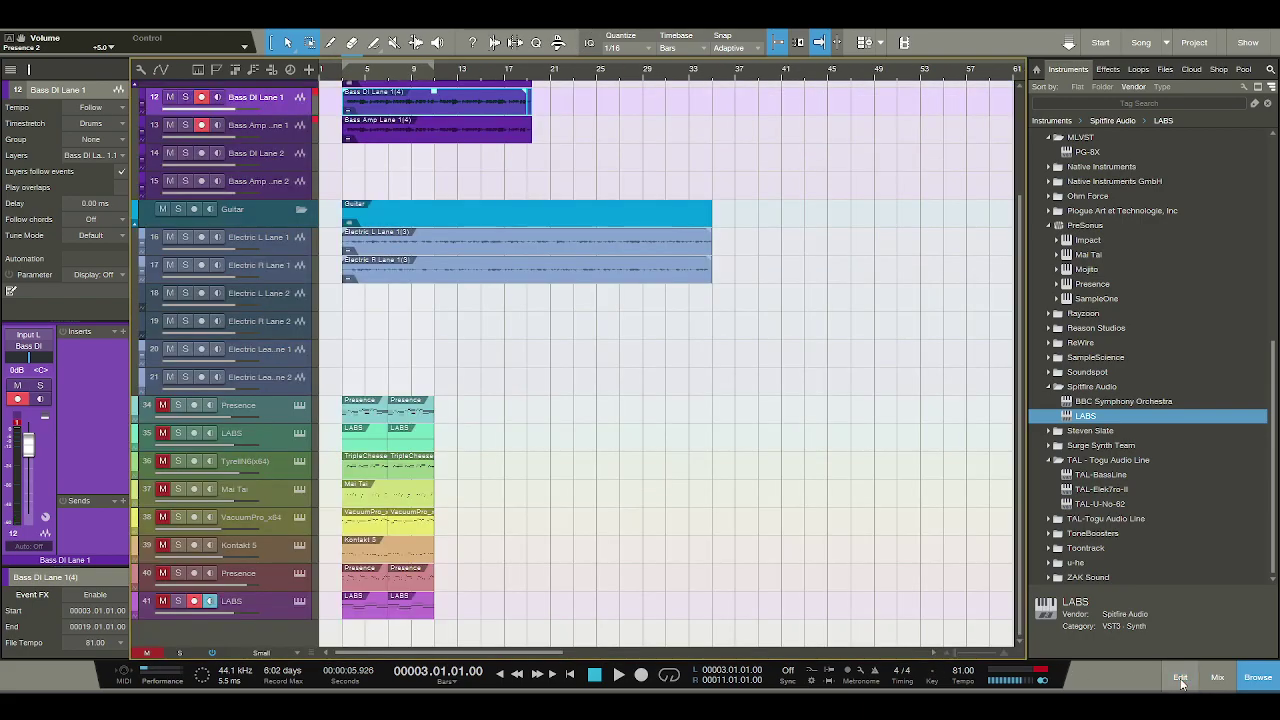
pyautogui.scroll(1, 607, 529)
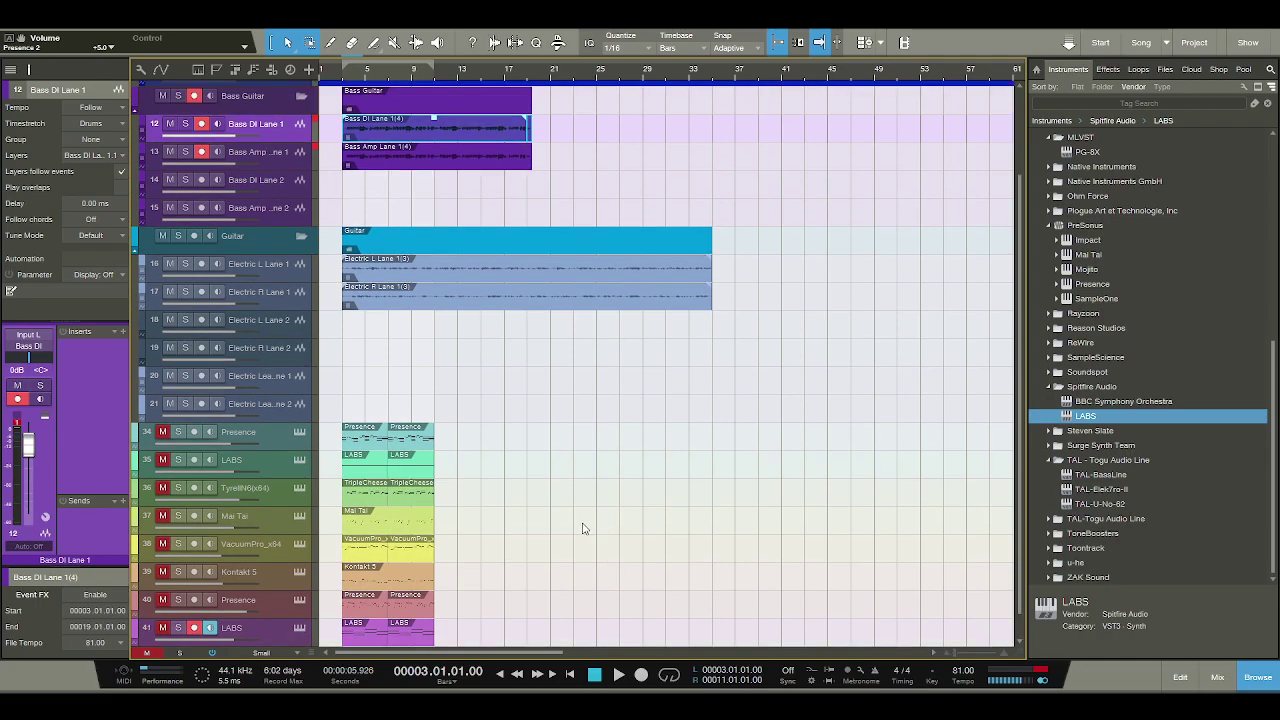
pyautogui.scroll(-1, 520, 535)
pyautogui.press('space')
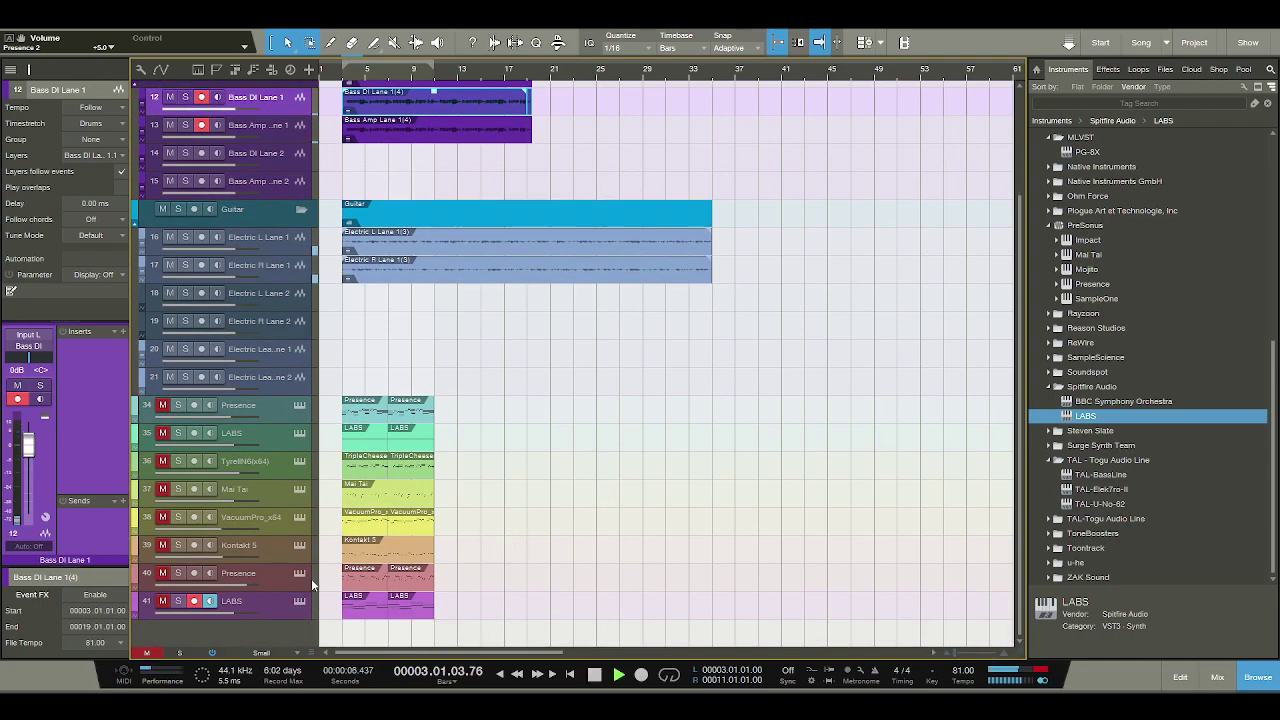
pyautogui.click(676, 676)
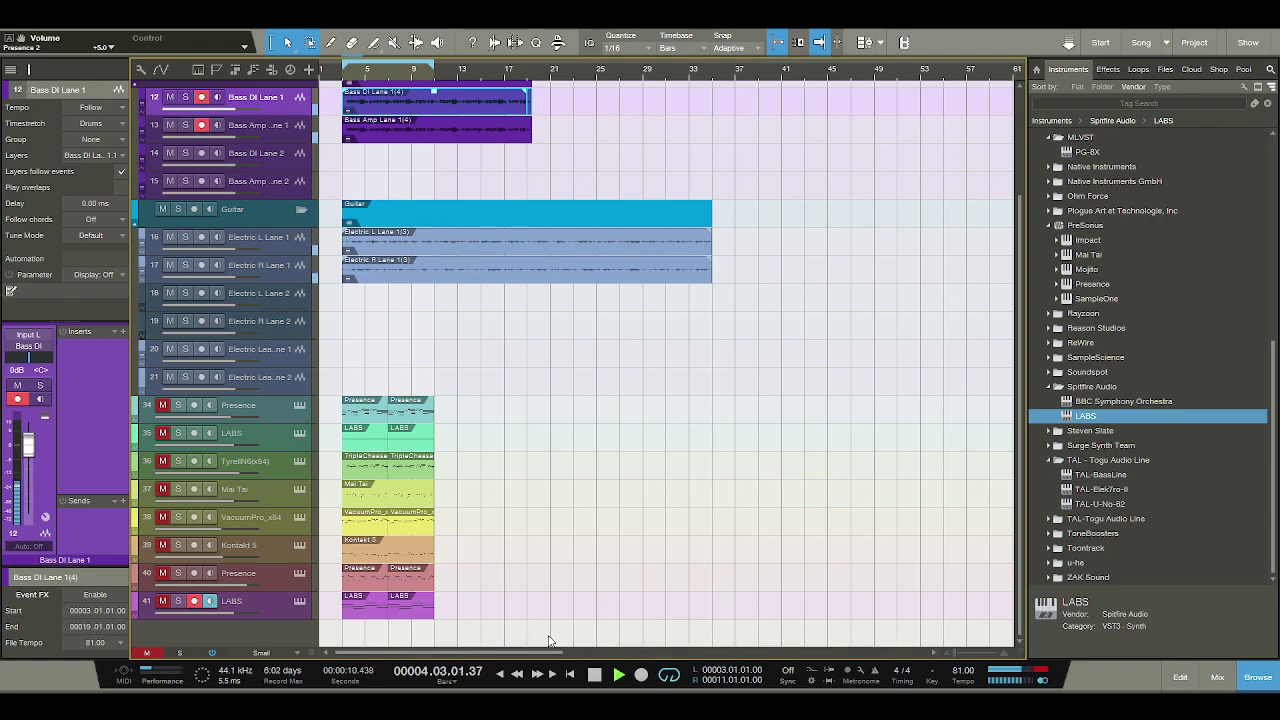
# Unmute the Kontakt 5 track and lower its volume to -6.5 dB.
pyautogui.click(163, 545)
pyautogui.click(163, 545)
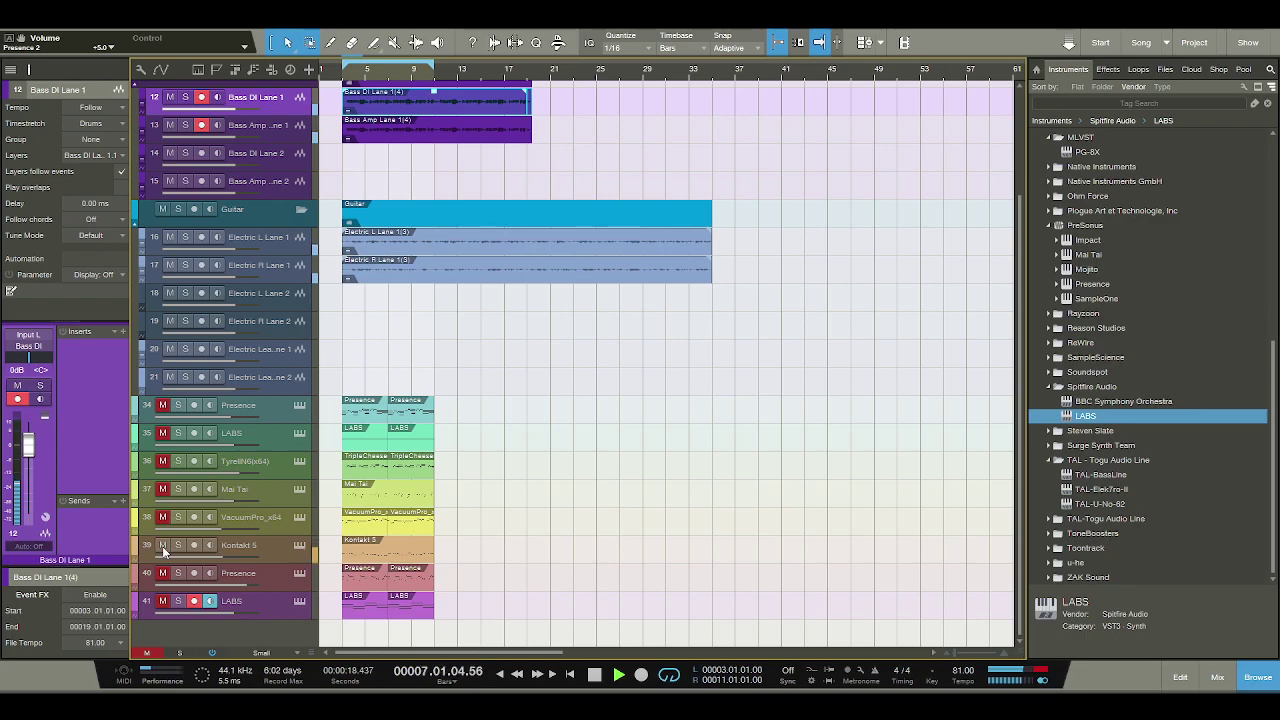
pyautogui.click(256, 552)
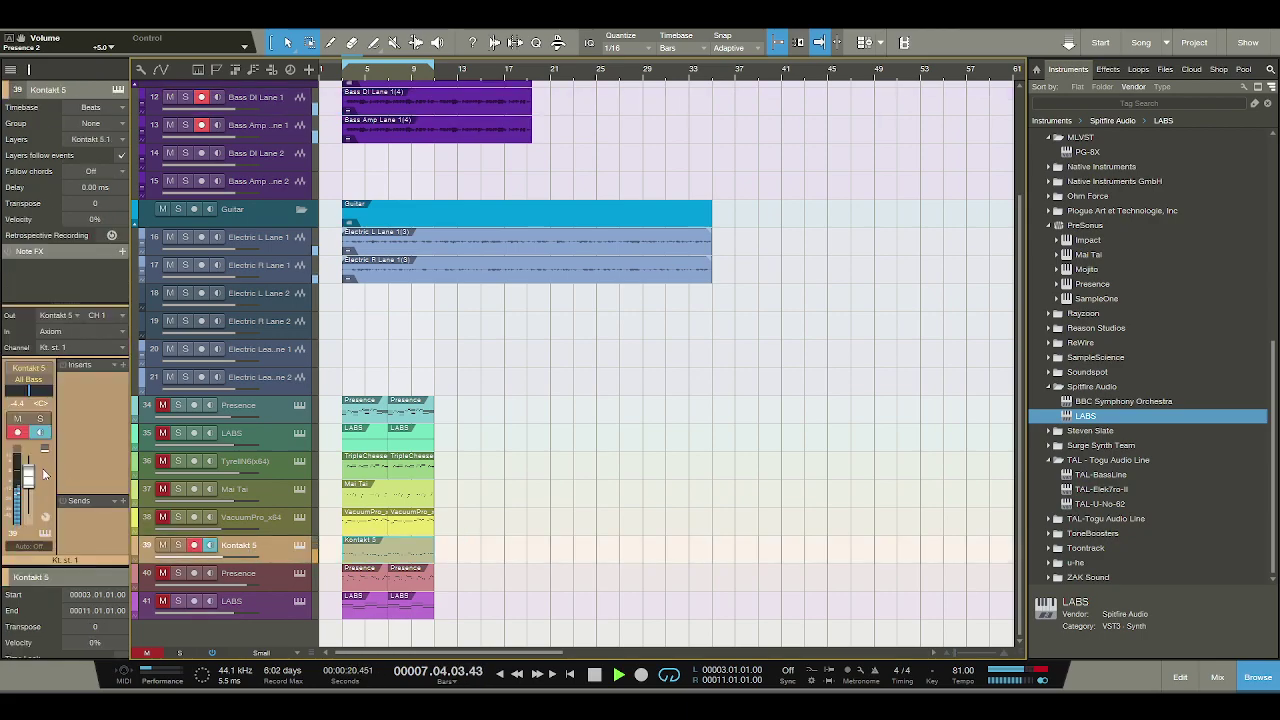
pyautogui.moveTo(33, 474); pyautogui.dragTo(33, 480)
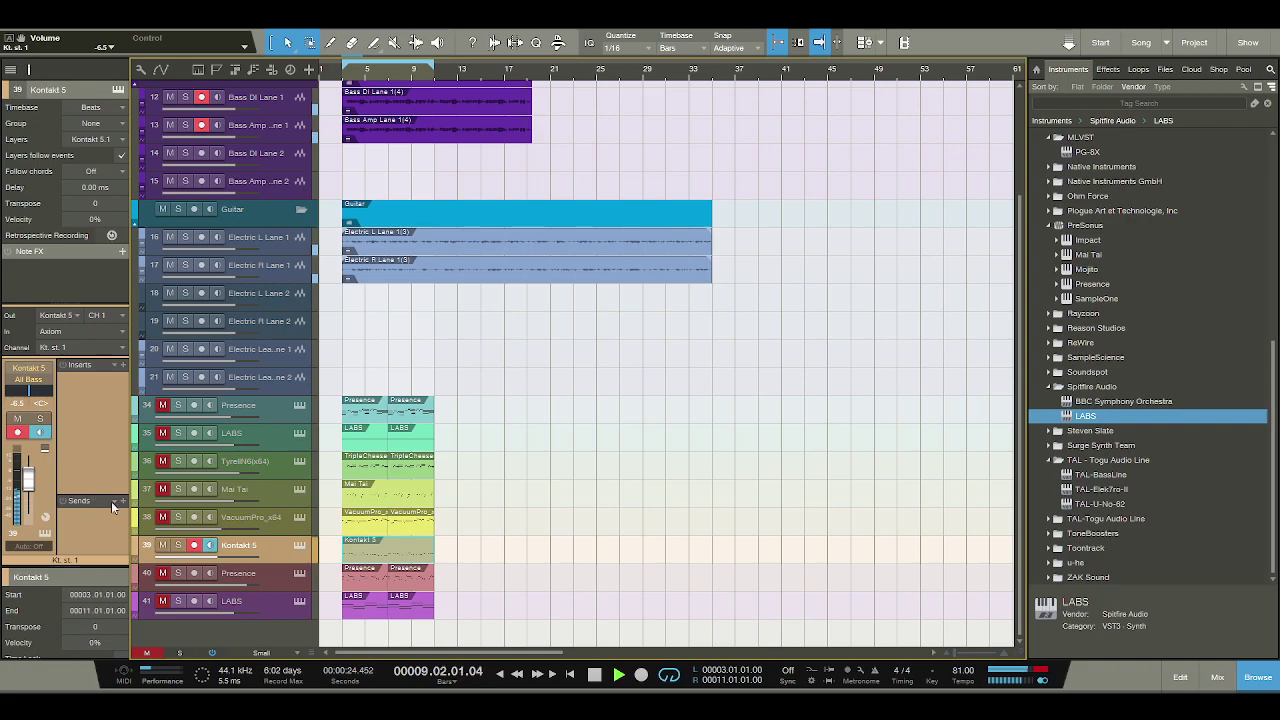
# Unmute the remaining layers one after another: both LABS and both Presence tracks, TyrellN6, Mai Tai and VacuumPro.
pyautogui.click(164, 602)
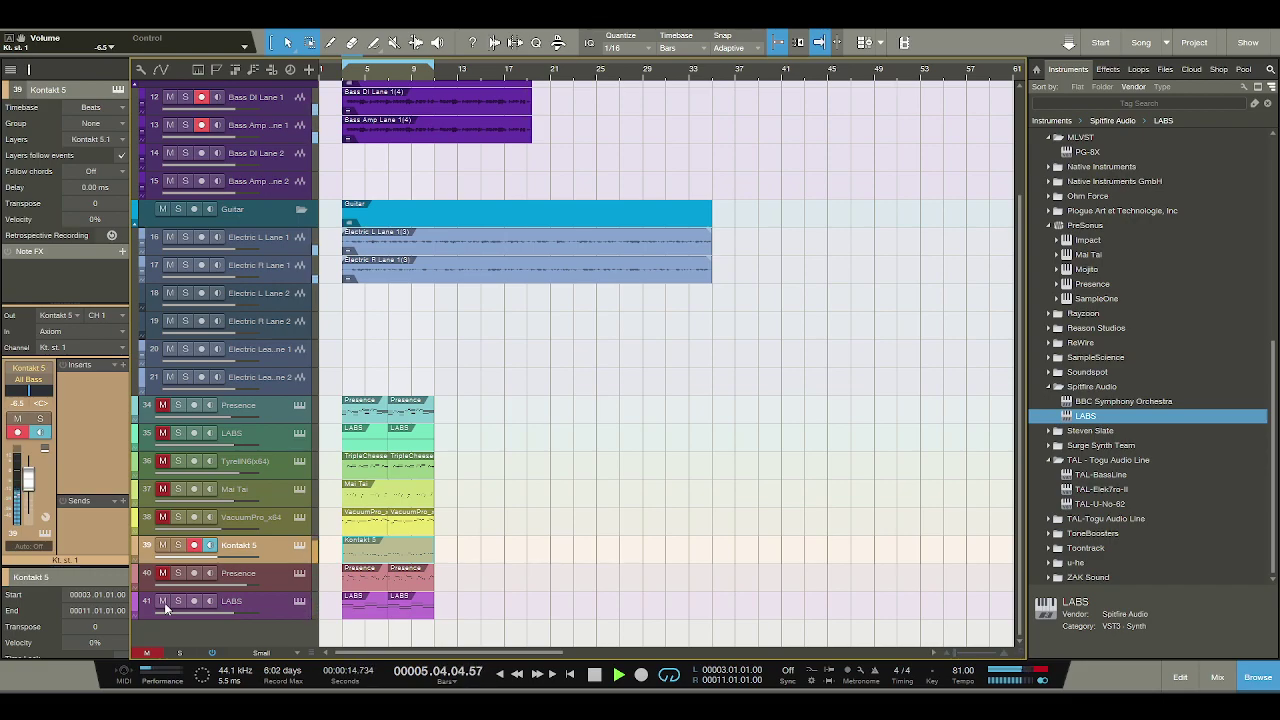
pyautogui.click(164, 435)
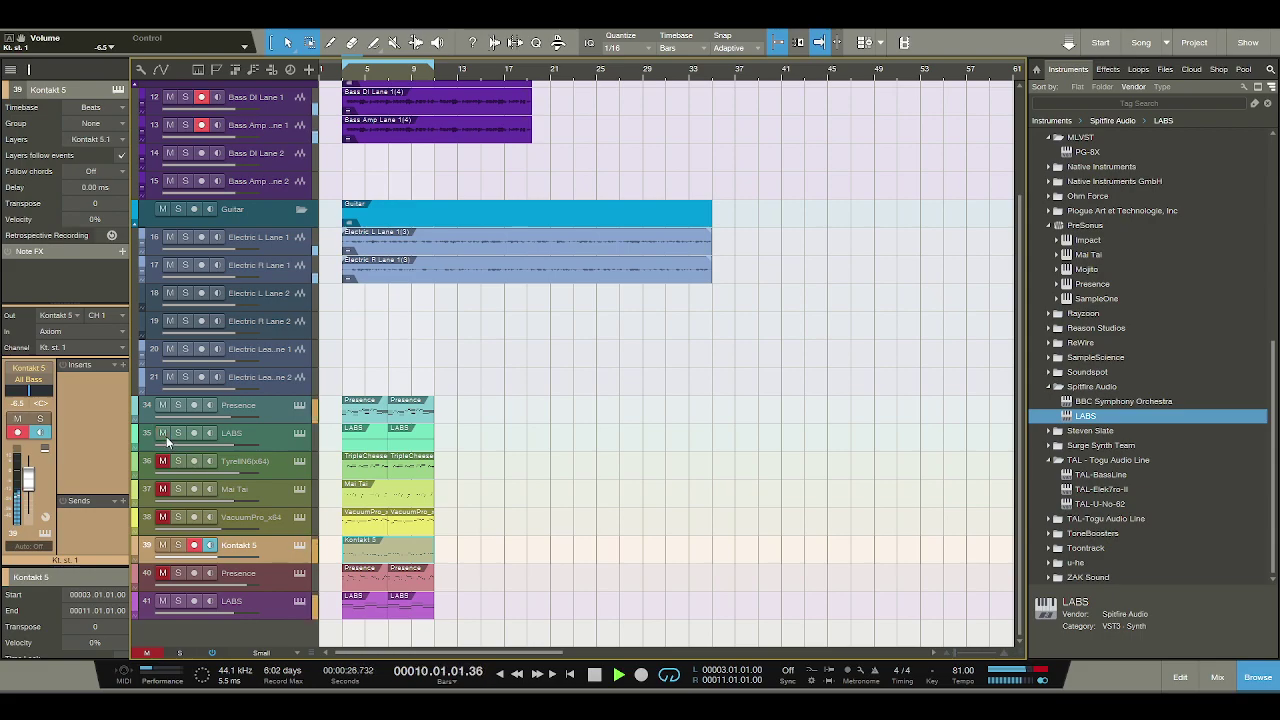
pyautogui.click(163, 461)
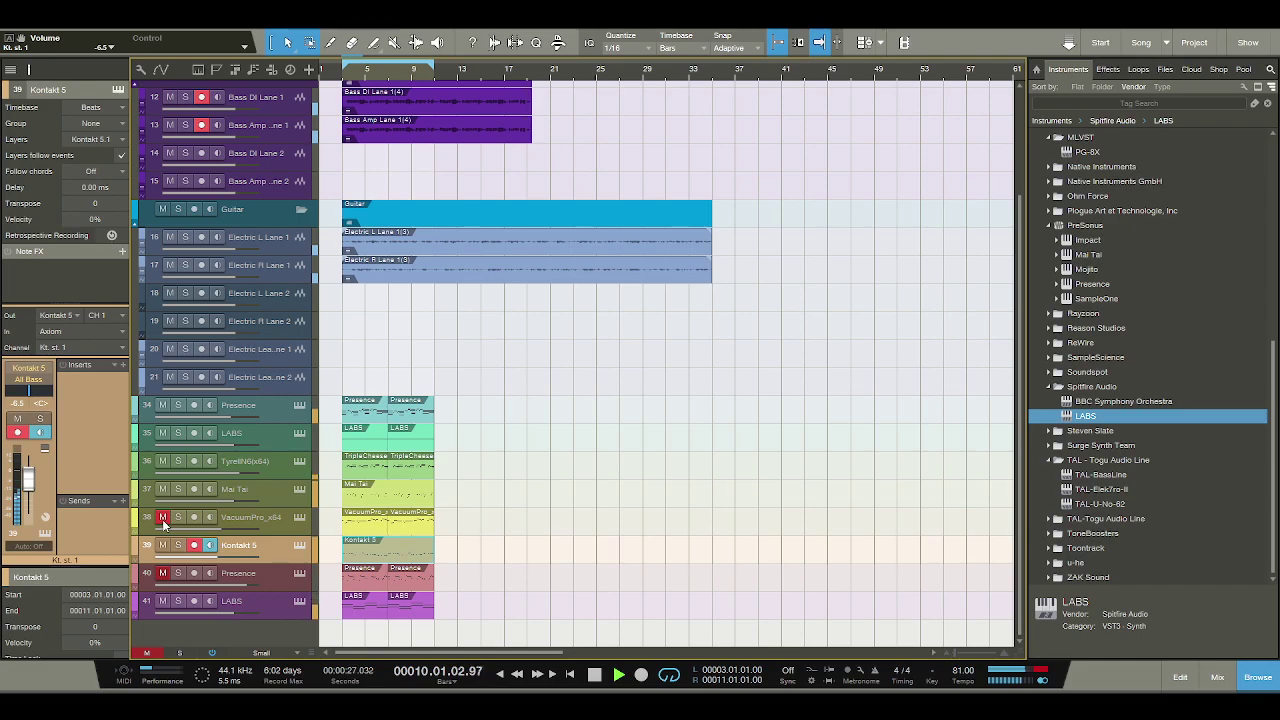
pyautogui.click(163, 518)
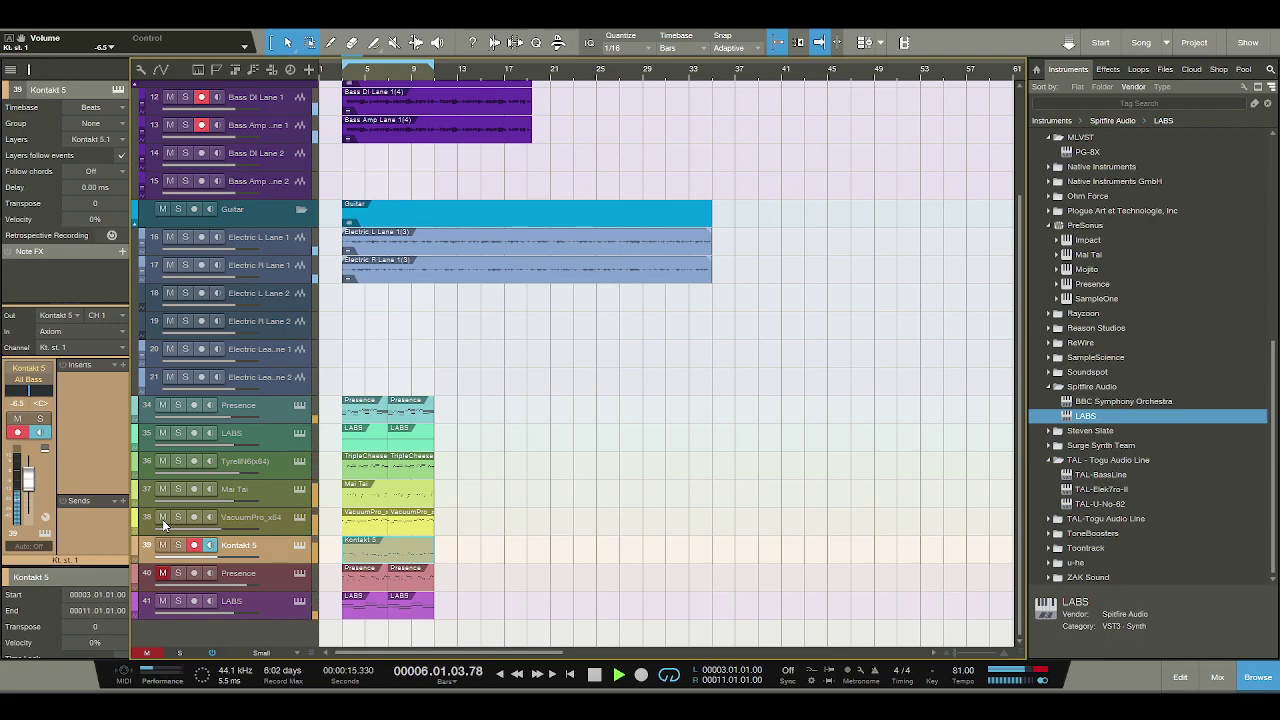
pyautogui.click(163, 573)
pyautogui.click(163, 573)
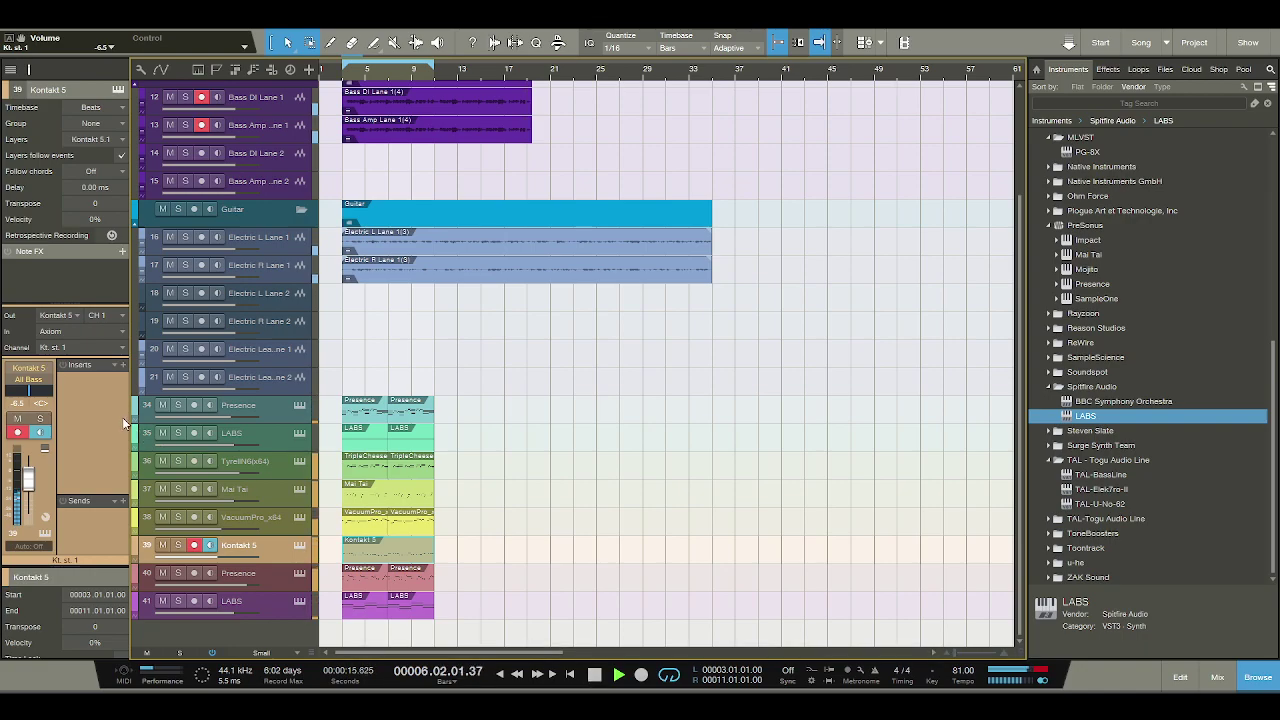
# Audition Presence track 34 in solo, release the solo and stop playback.
pyautogui.click(177, 406)
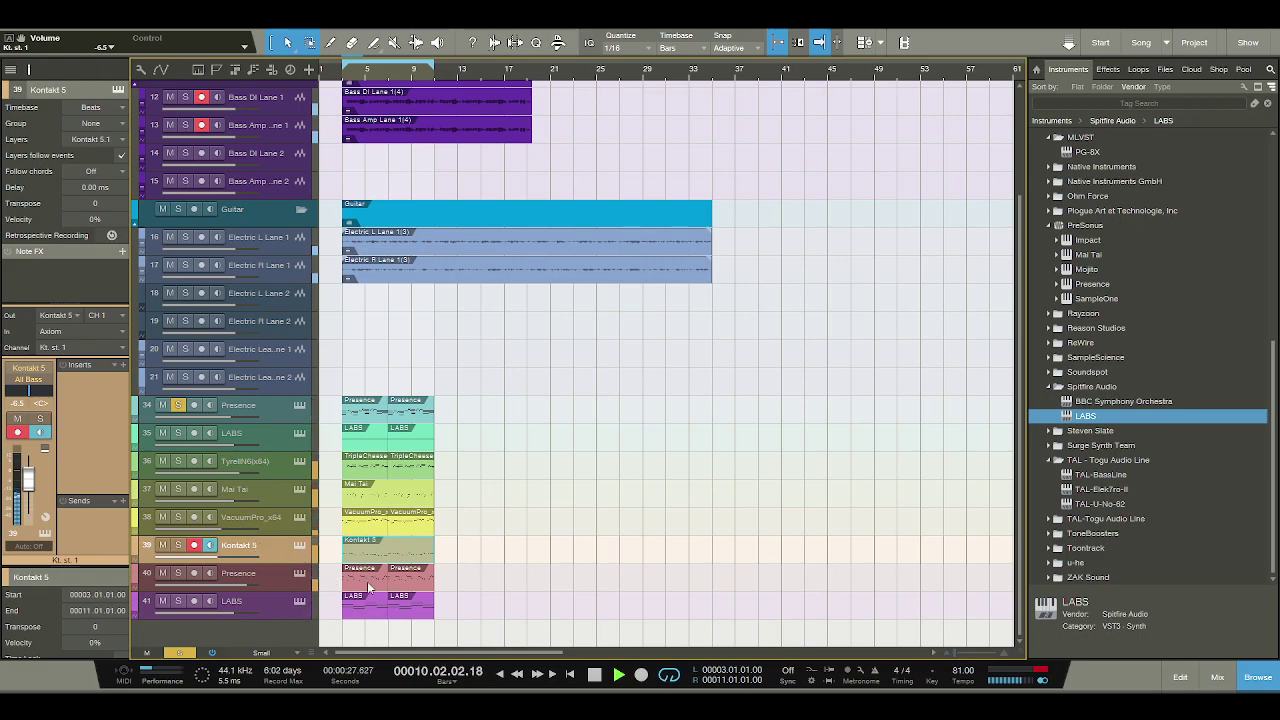
pyautogui.click(178, 405)
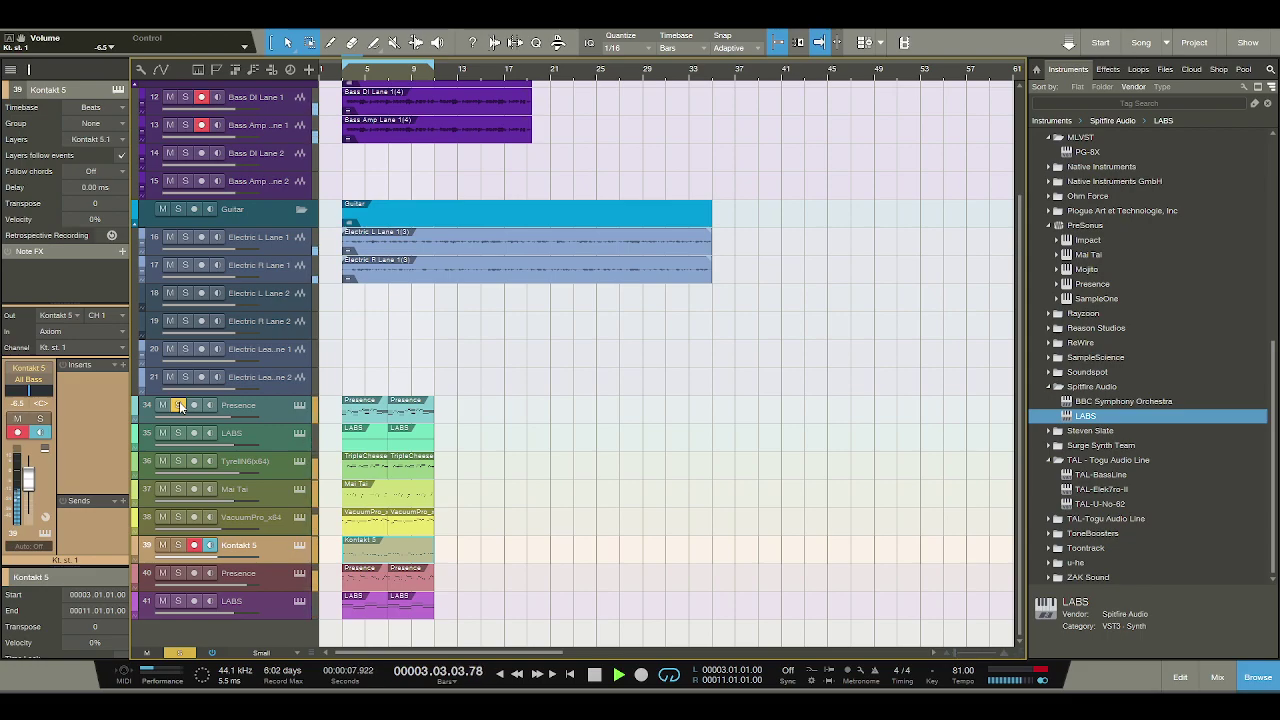
pyautogui.click(594, 674)
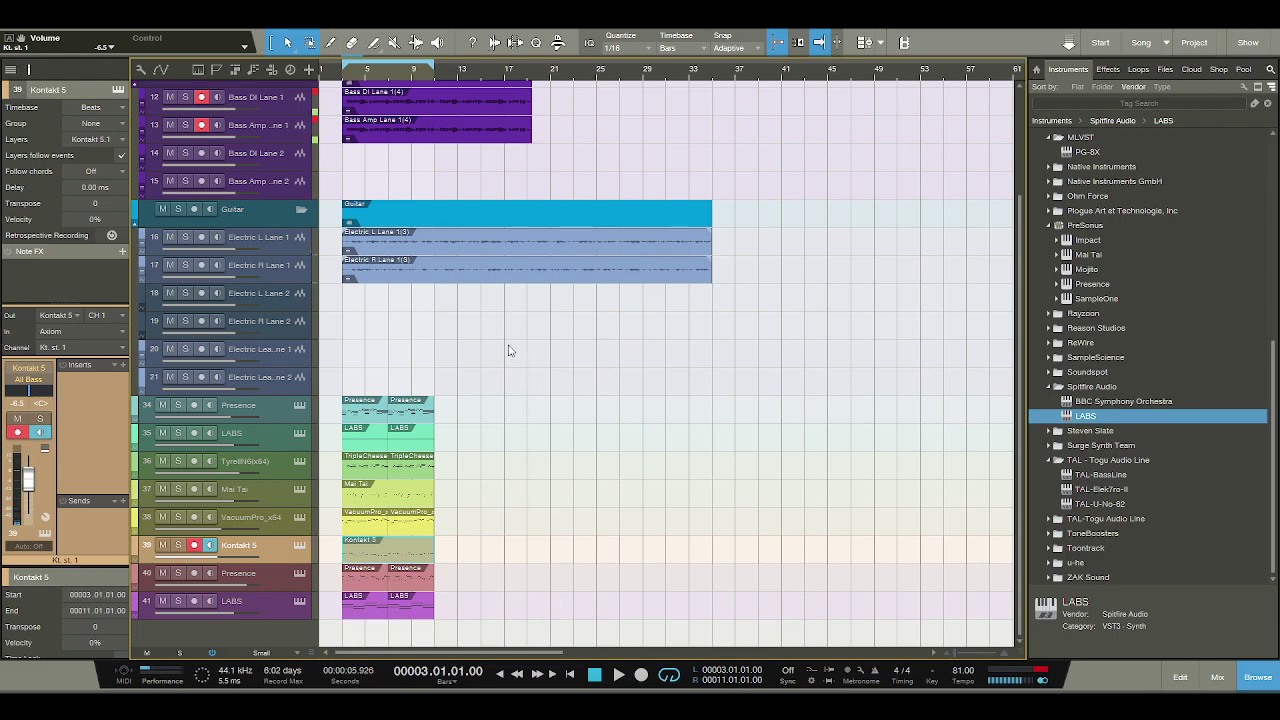
# Move the events of all synth and pad layers together so they start at bar 31.
pyautogui.scroll(3, 440, 305)
pyautogui.scroll(-3, 437, 314)
pyautogui.moveTo(367, 80); pyautogui.dragTo(372, 62)
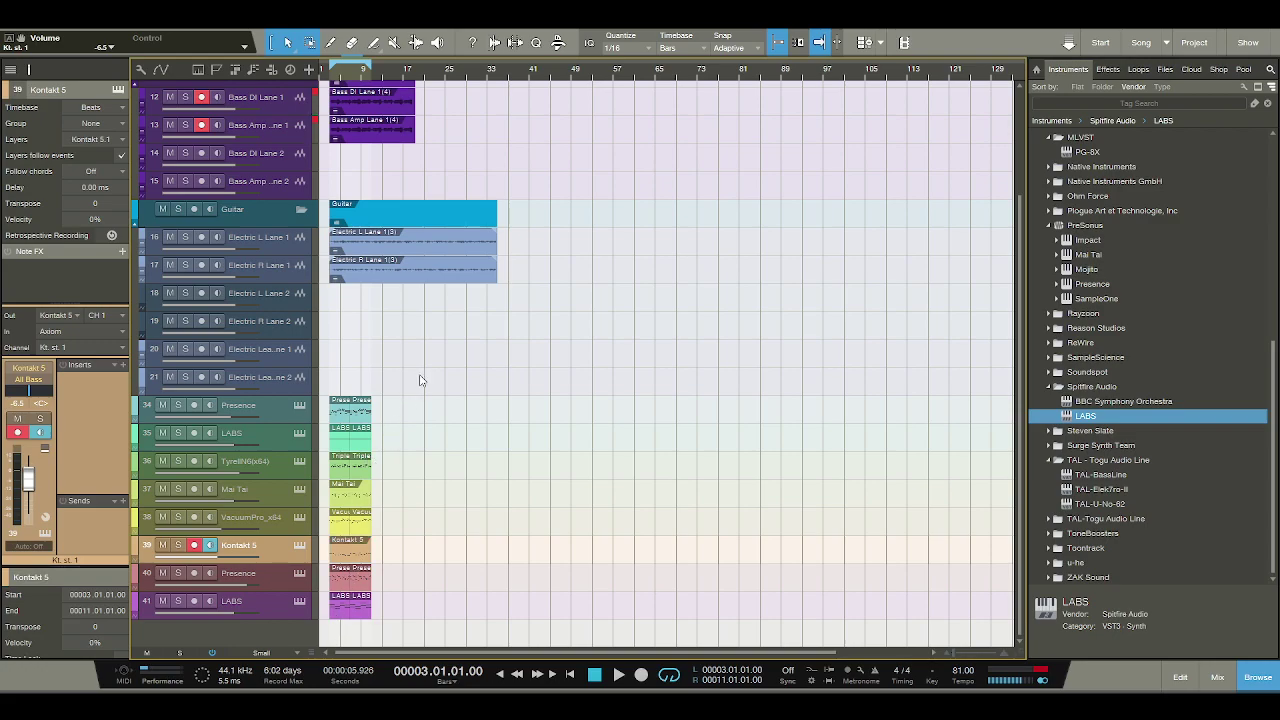
pyautogui.click(355, 418)
pyautogui.moveTo(360, 418); pyautogui.dragTo(506, 417)
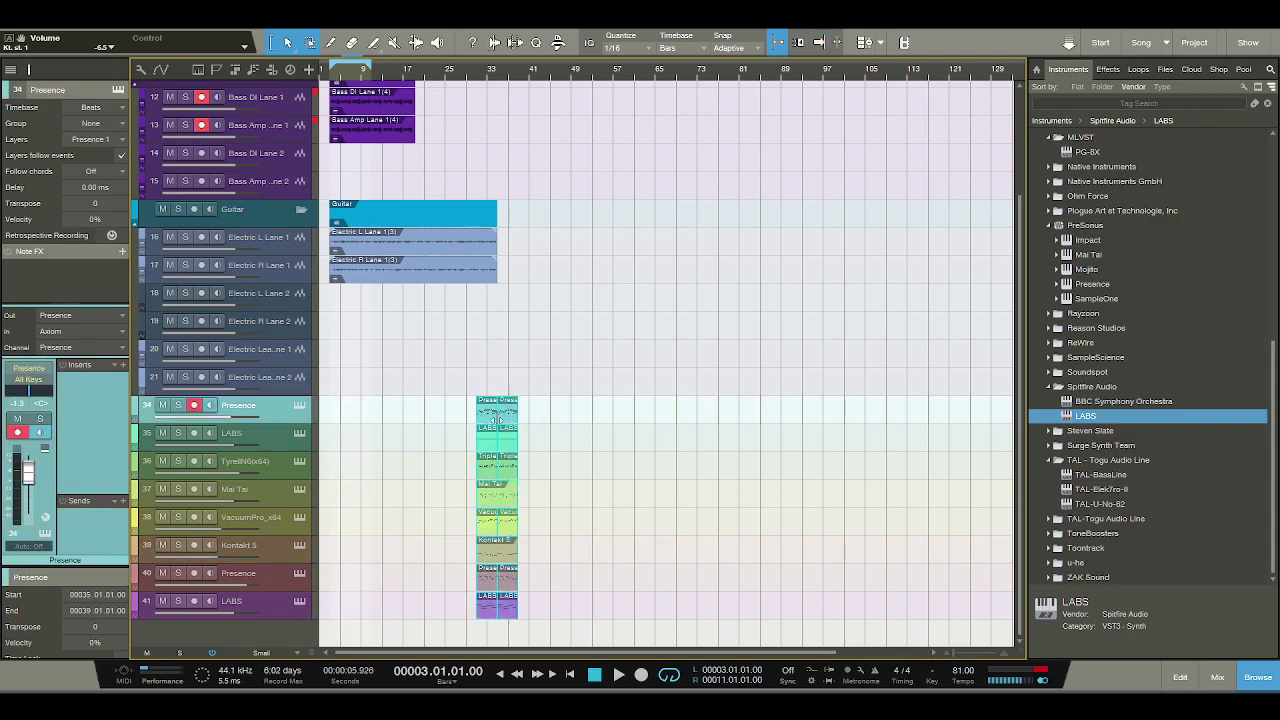
# Move the Electric guitar takes to start at bar 26 and the bass takes to start at bar 29.
pyautogui.click(349, 231)
pyautogui.moveTo(349, 231); pyautogui.dragTo(469, 231)
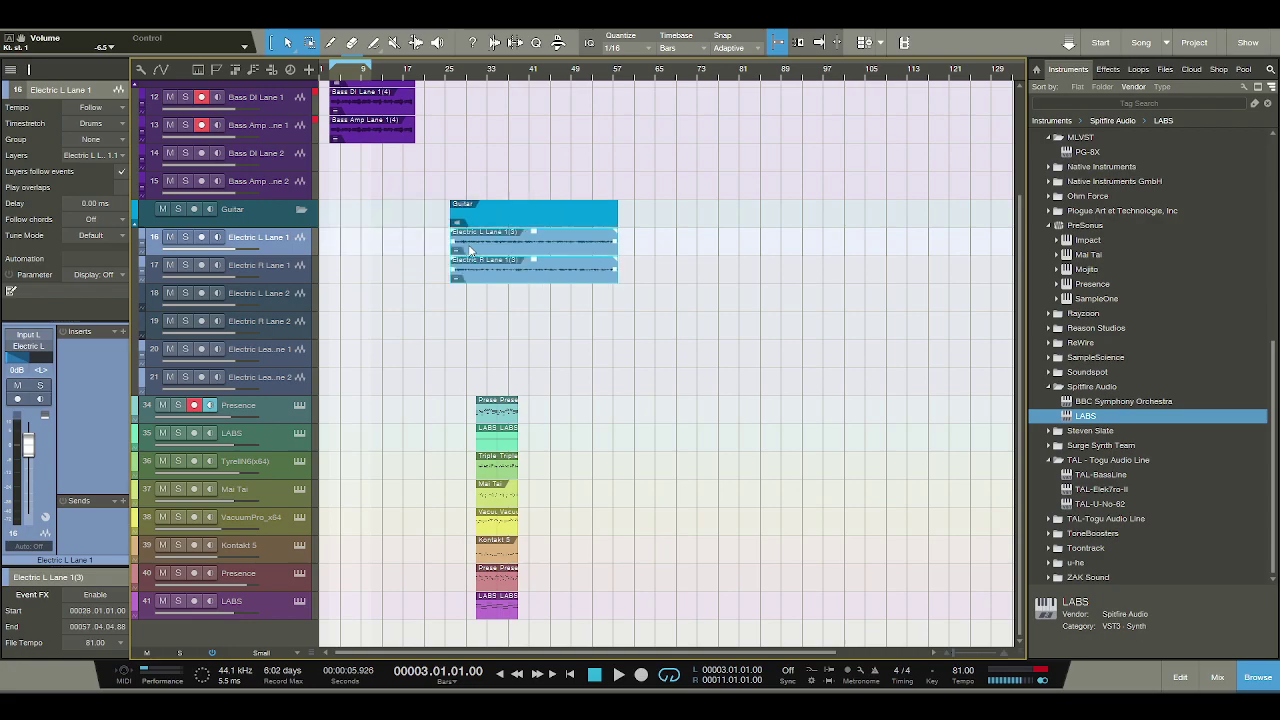
pyautogui.click(365, 98)
pyautogui.moveTo(342, 102); pyautogui.dragTo(479, 105)
pyautogui.click(496, 387)
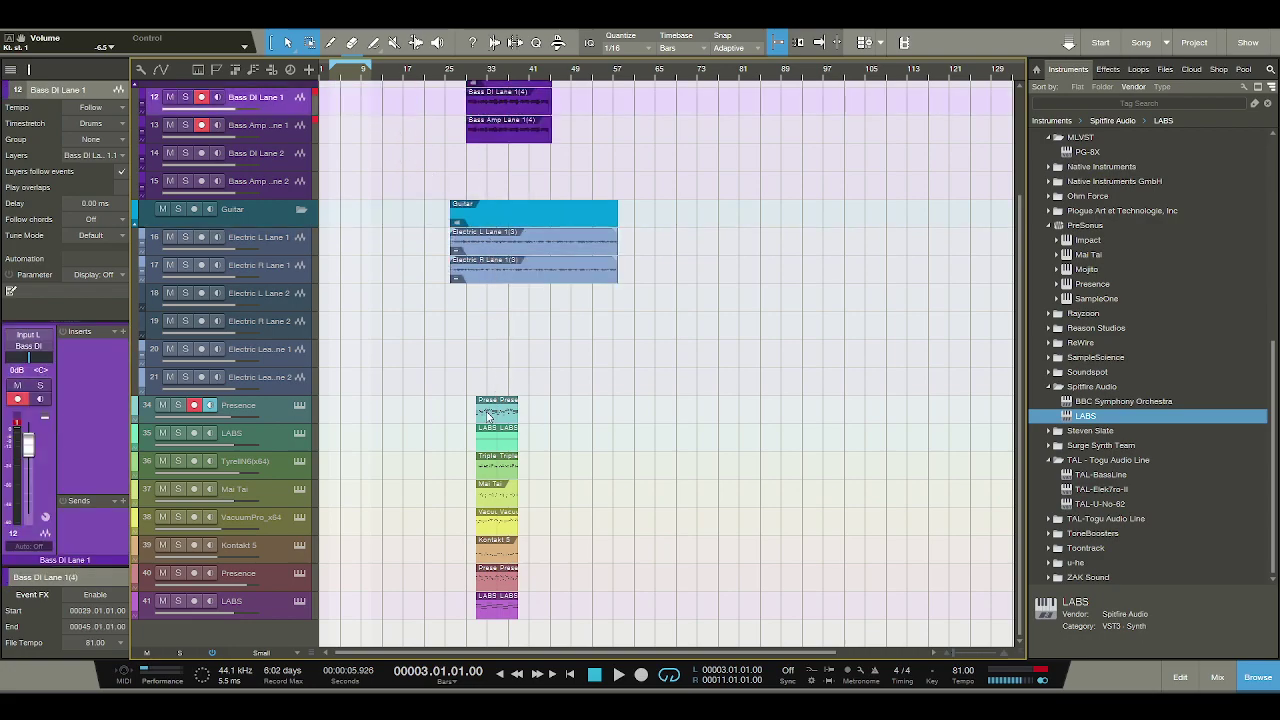
# Move both Presence events on track 34 to bar 1 and the EZDrummer pattern to start at bar 5.
pyautogui.click(490, 410)
pyautogui.moveTo(490, 410); pyautogui.dragTo(350, 418)
pyautogui.click(502, 415)
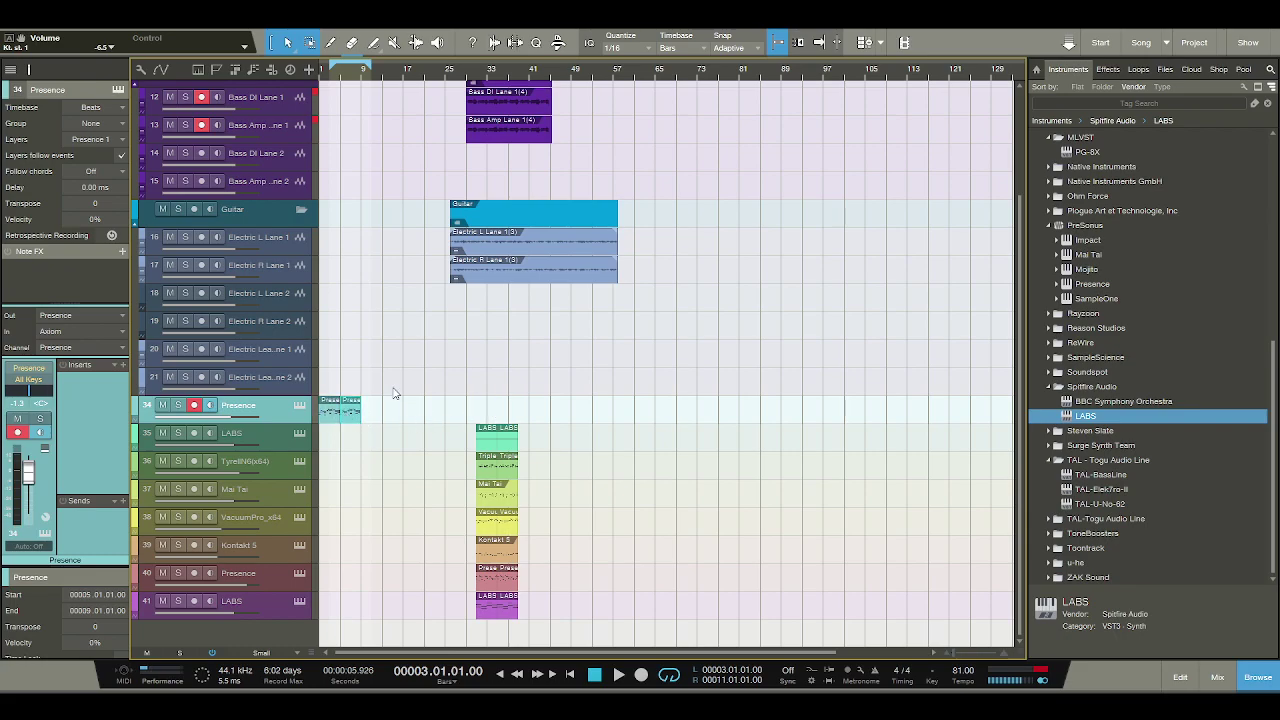
pyautogui.scroll(5, 390, 395)
pyautogui.click(316, 179)
pyautogui.moveTo(316, 179); pyautogui.dragTo(338, 181)
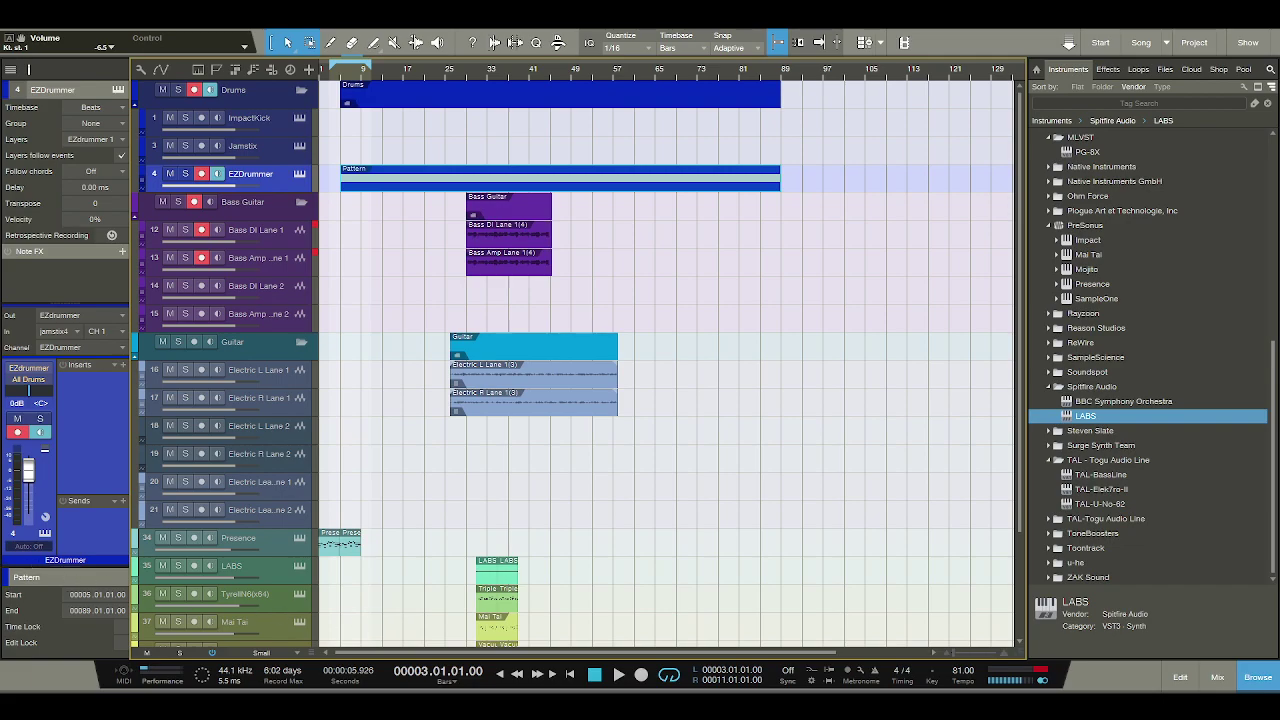
# Play the arrangement and move the Electric guitar takes on tracks 16 and 17 to start at bar 9.
pyautogui.click(596, 678)
pyautogui.click(616, 676)
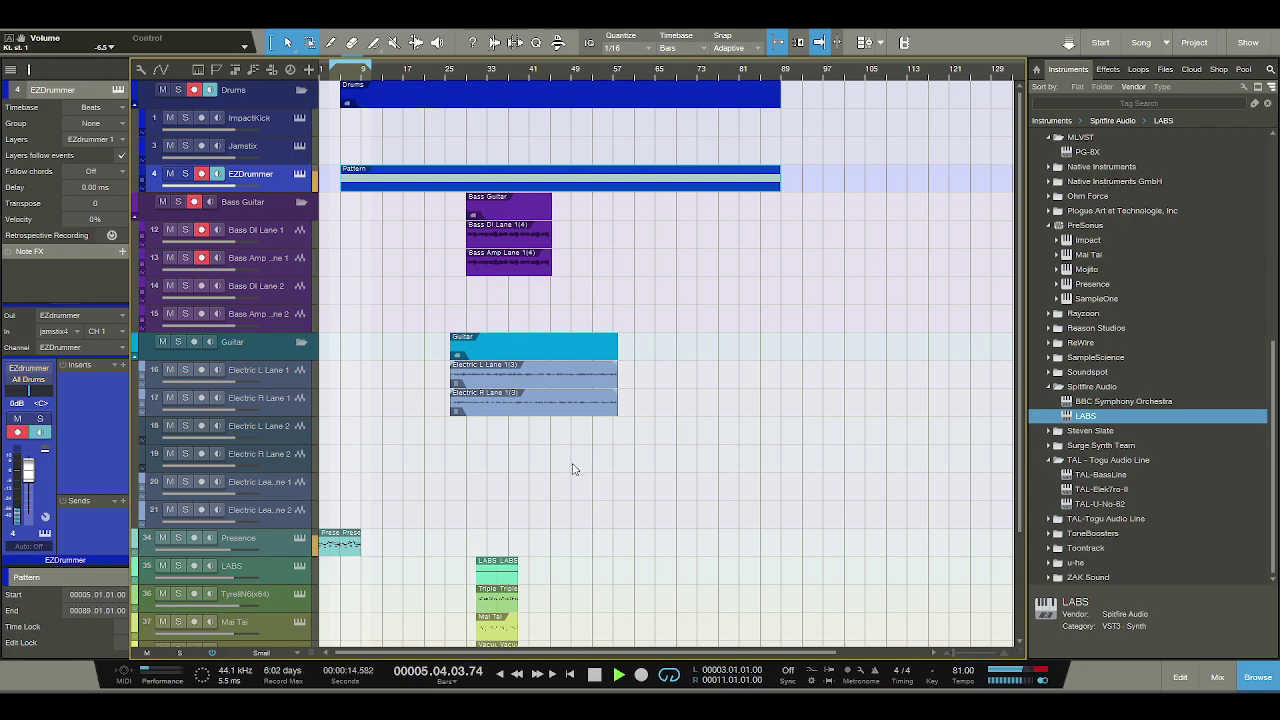
pyautogui.moveTo(645, 422); pyautogui.dragTo(440, 382)
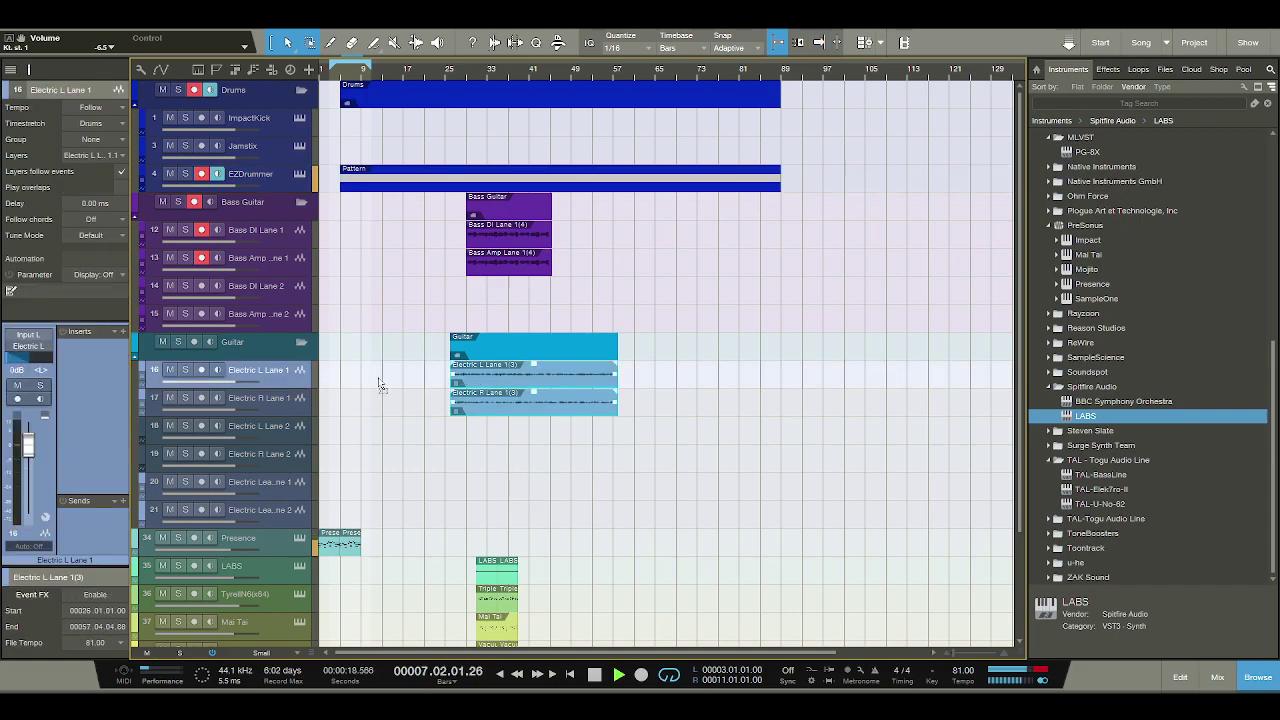
pyautogui.hotkey('ctrl', 'z')
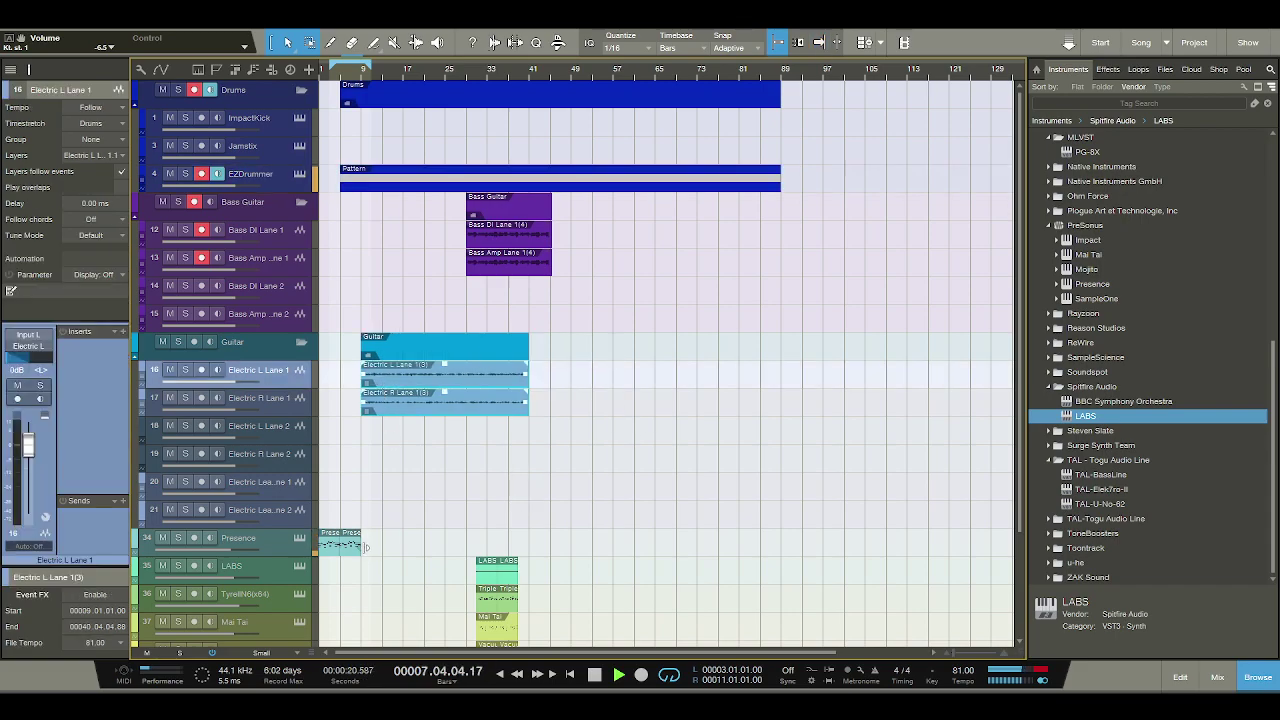
# Move both TyrellN6 events on track 36 to start at bar 9 and restart playback from the song start with looping off.
pyautogui.scroll(-2, 430, 560)
pyautogui.moveTo(490, 498); pyautogui.dragTo(375, 500)
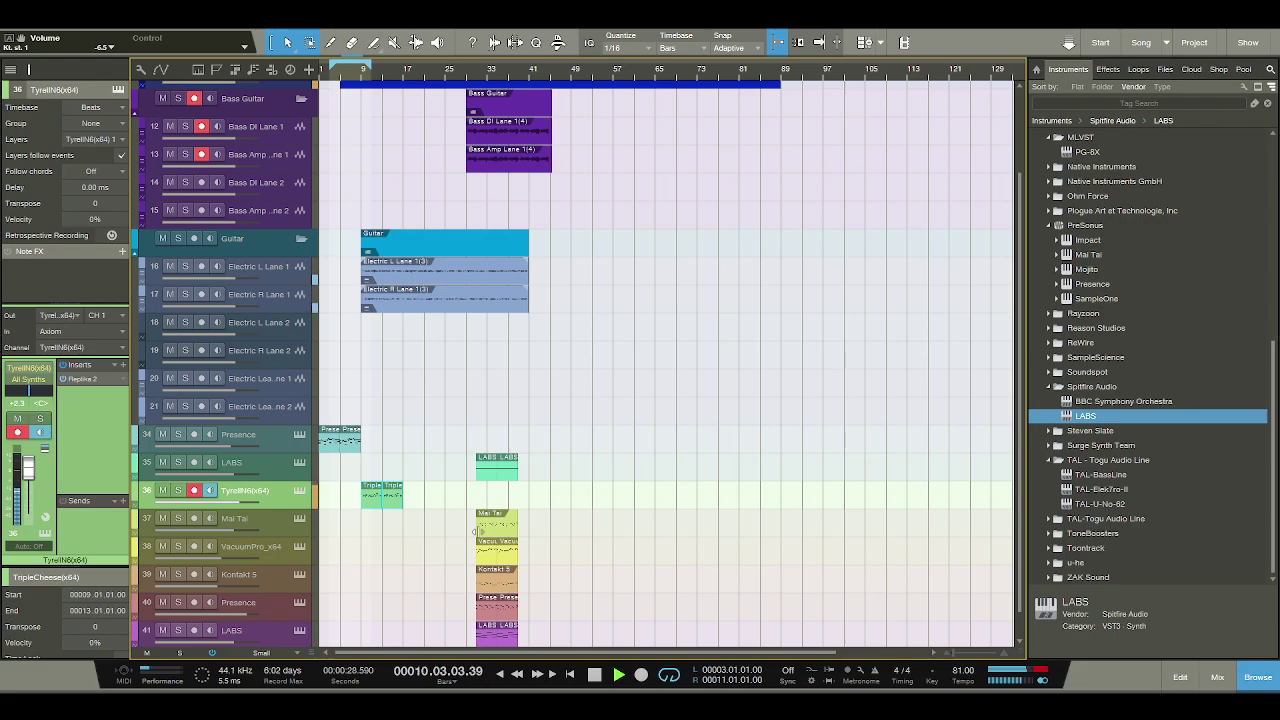
pyautogui.press('space')
pyautogui.press('f')
pyautogui.press('space')
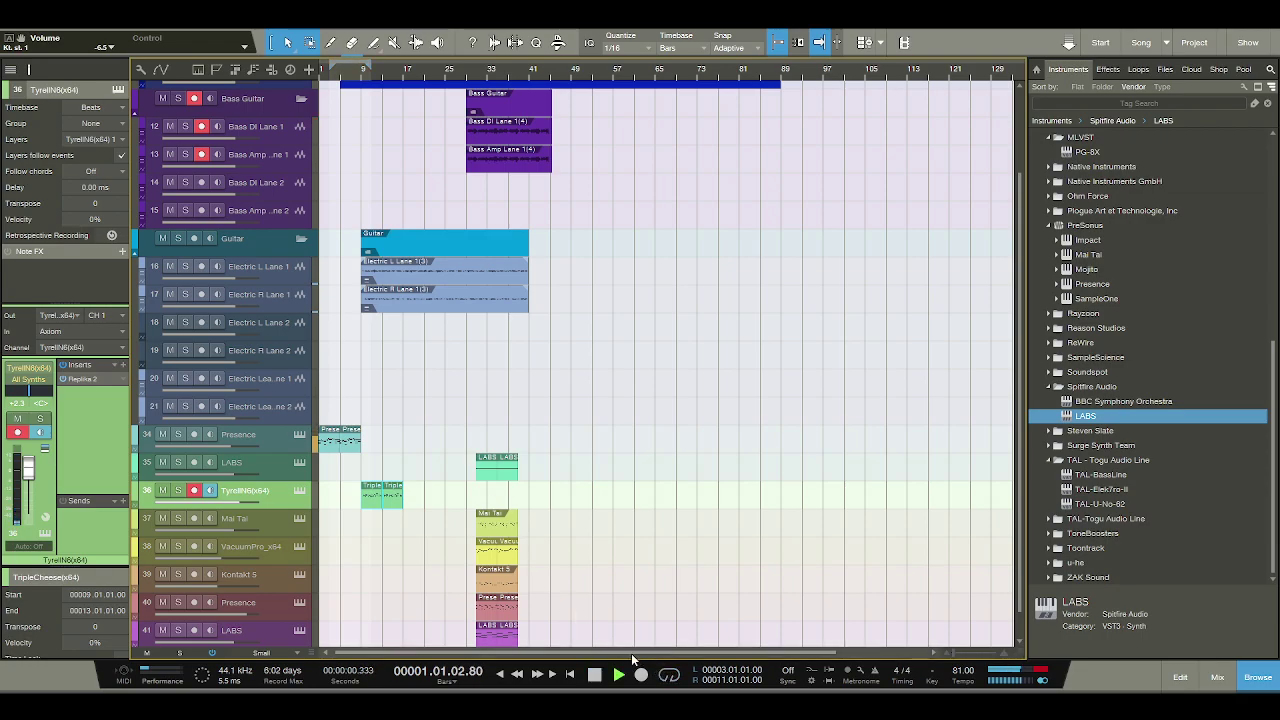
# Move both LABS events on track 35 so they start at bar 9.
pyautogui.moveTo(487, 470); pyautogui.dragTo(386, 471)
pyautogui.click(503, 469)
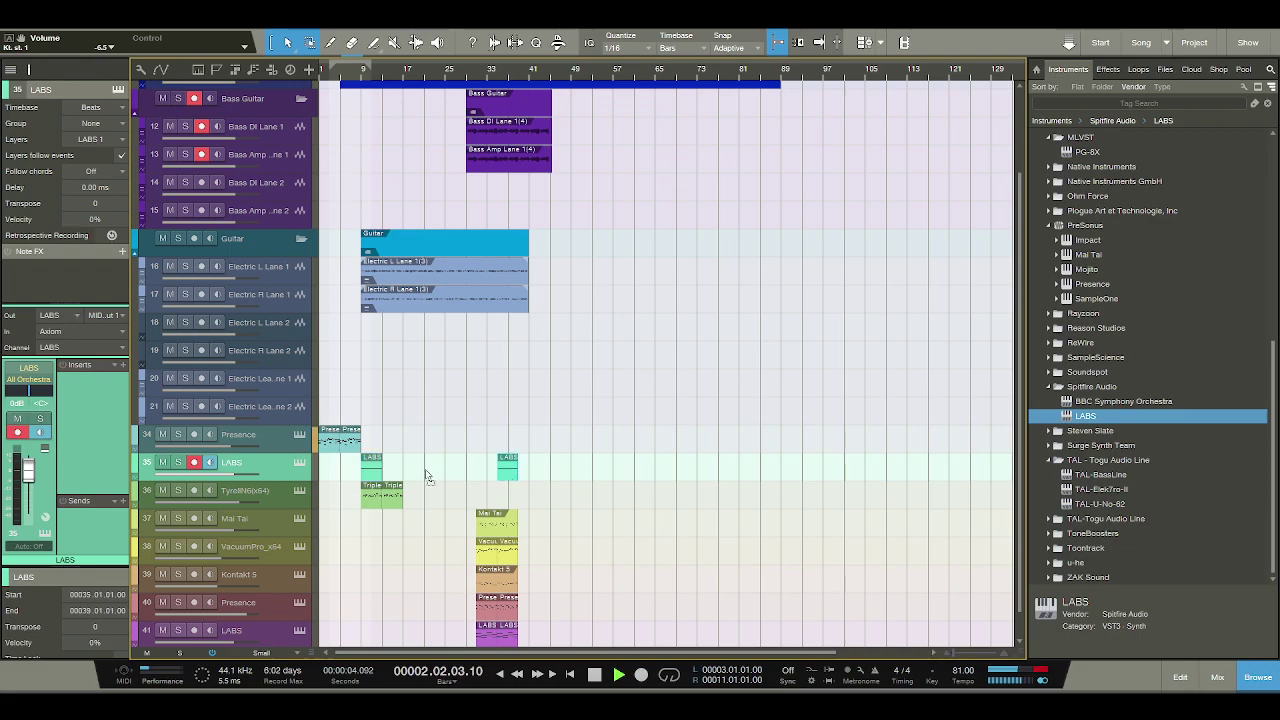
pyautogui.moveTo(394, 477); pyautogui.dragTo(394, 476)
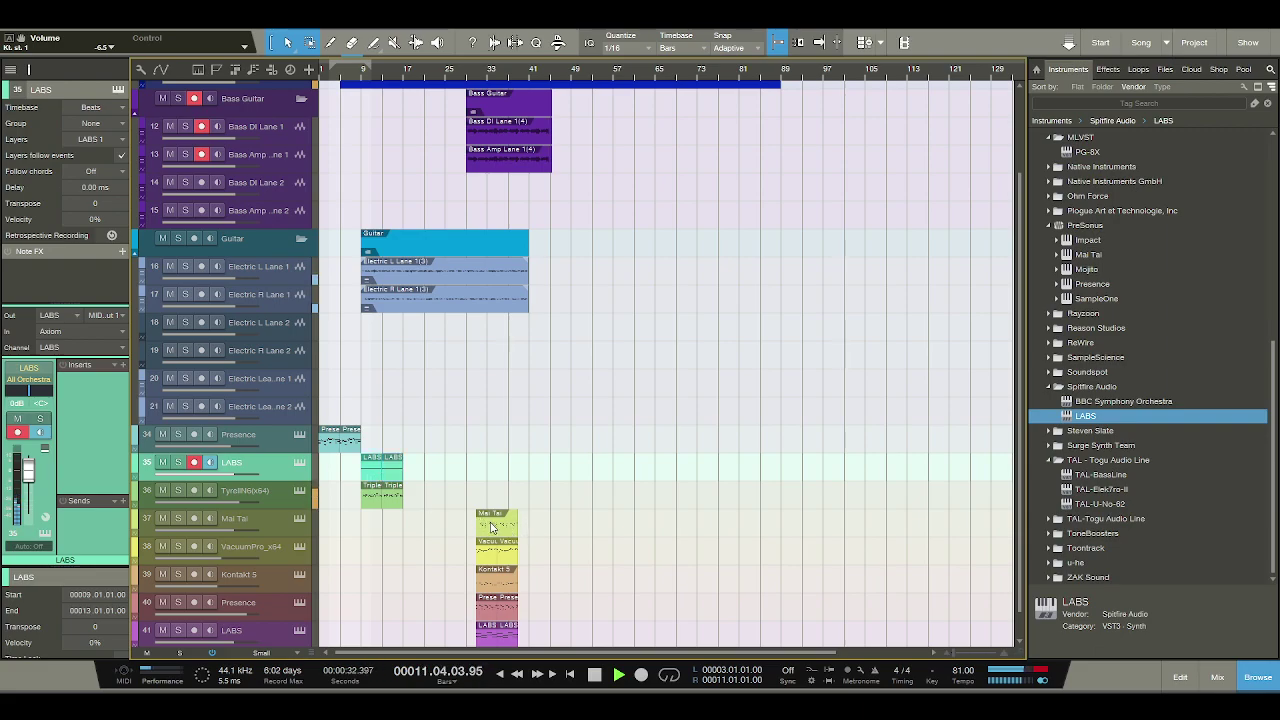
# Move the Mai Tai event on track 37 to start at bar 17.
pyautogui.click(492, 527)
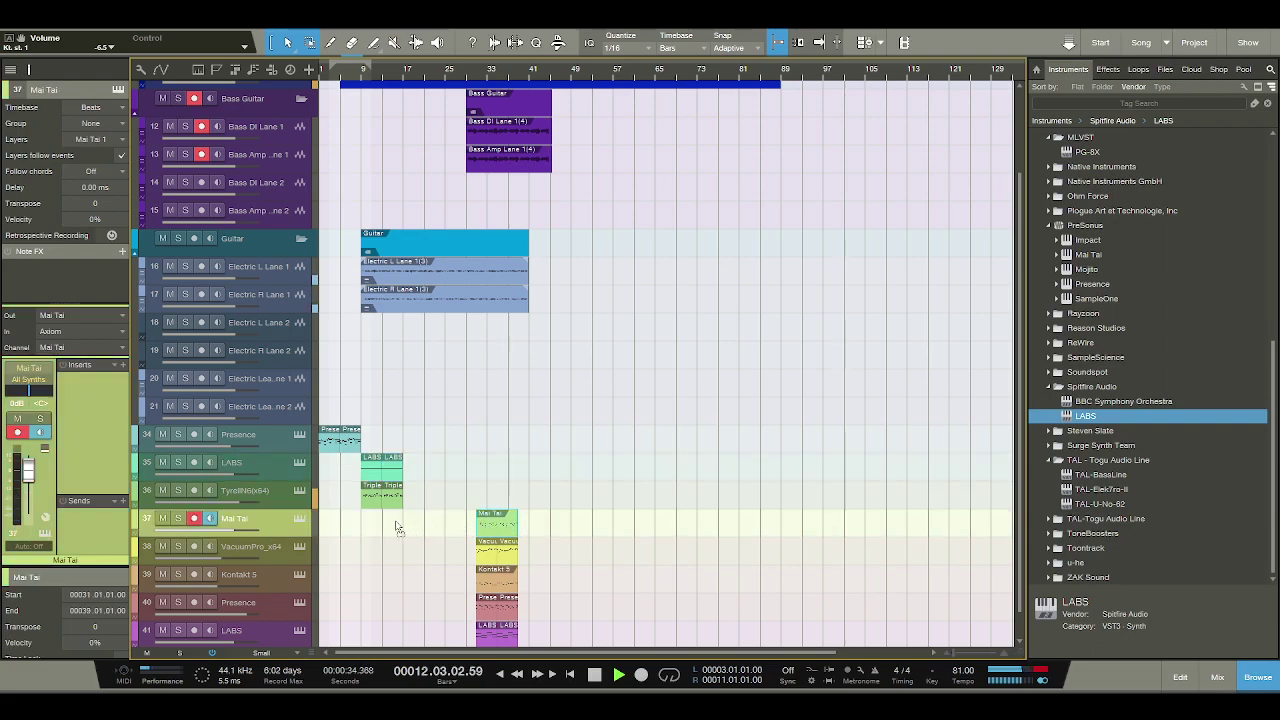
pyautogui.moveTo(396, 528); pyautogui.dragTo(404, 536)
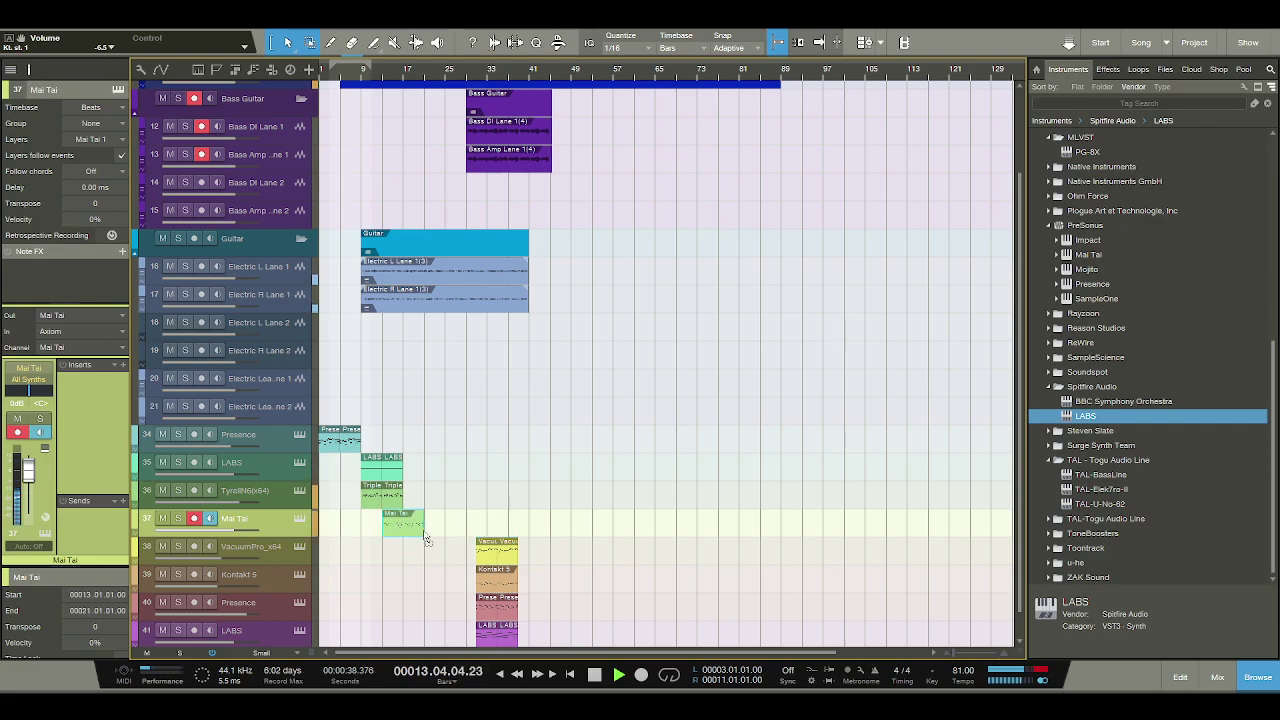
pyautogui.moveTo(428, 534); pyautogui.dragTo(449, 538)
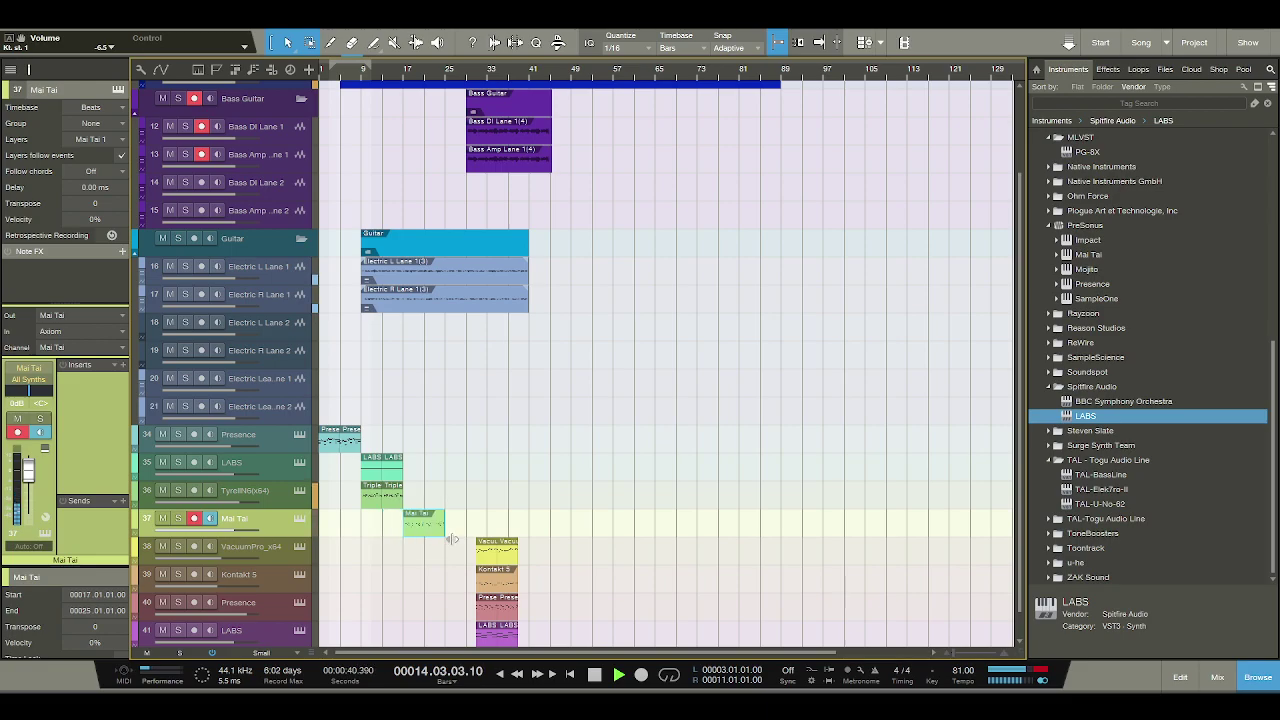
pyautogui.click(396, 505)
pyautogui.moveTo(360, 442); pyautogui.dragTo(388, 444)
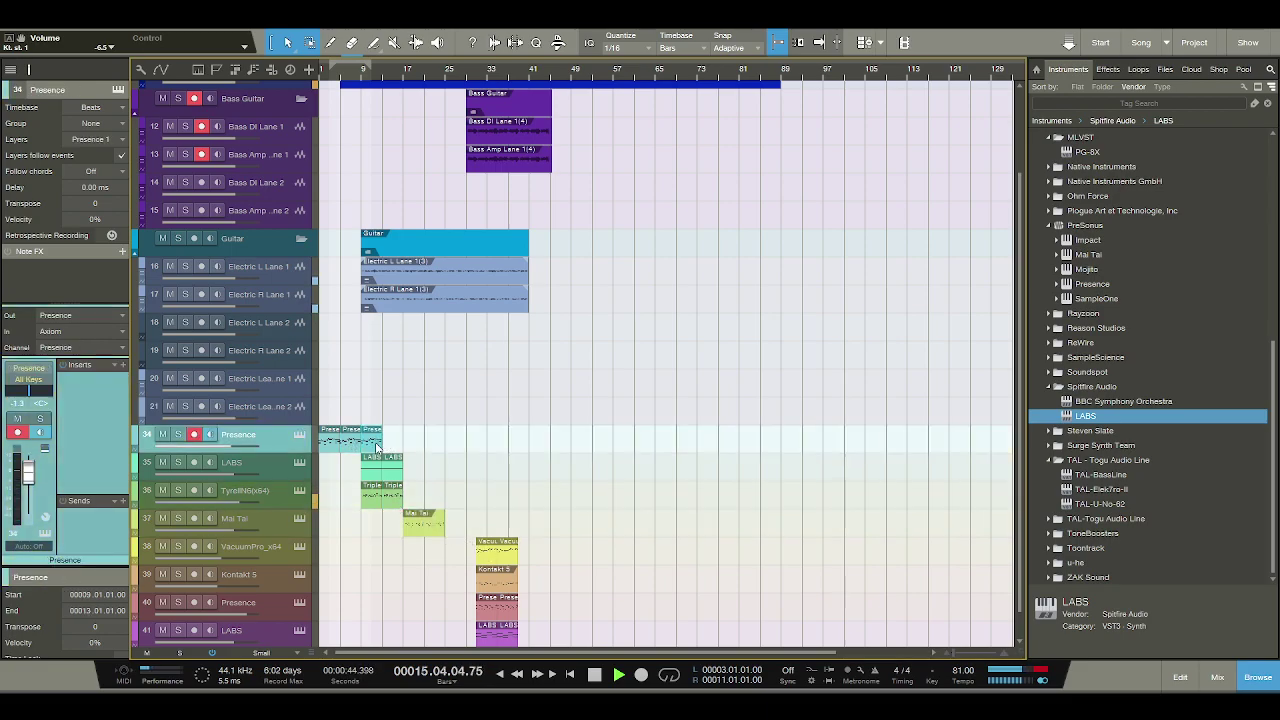
pyautogui.hotkey('ctrl', 'z')
# Move the VacuumPro events to start at bar 25 and the Kontakt 5, Presence and LABS events on tracks 39 to 41 to bar 34.
pyautogui.moveTo(487, 555)
pyautogui.mouseDown()
pyautogui.moveTo(457, 551)
pyautogui.moveTo(478, 557)
pyautogui.mouseUp()
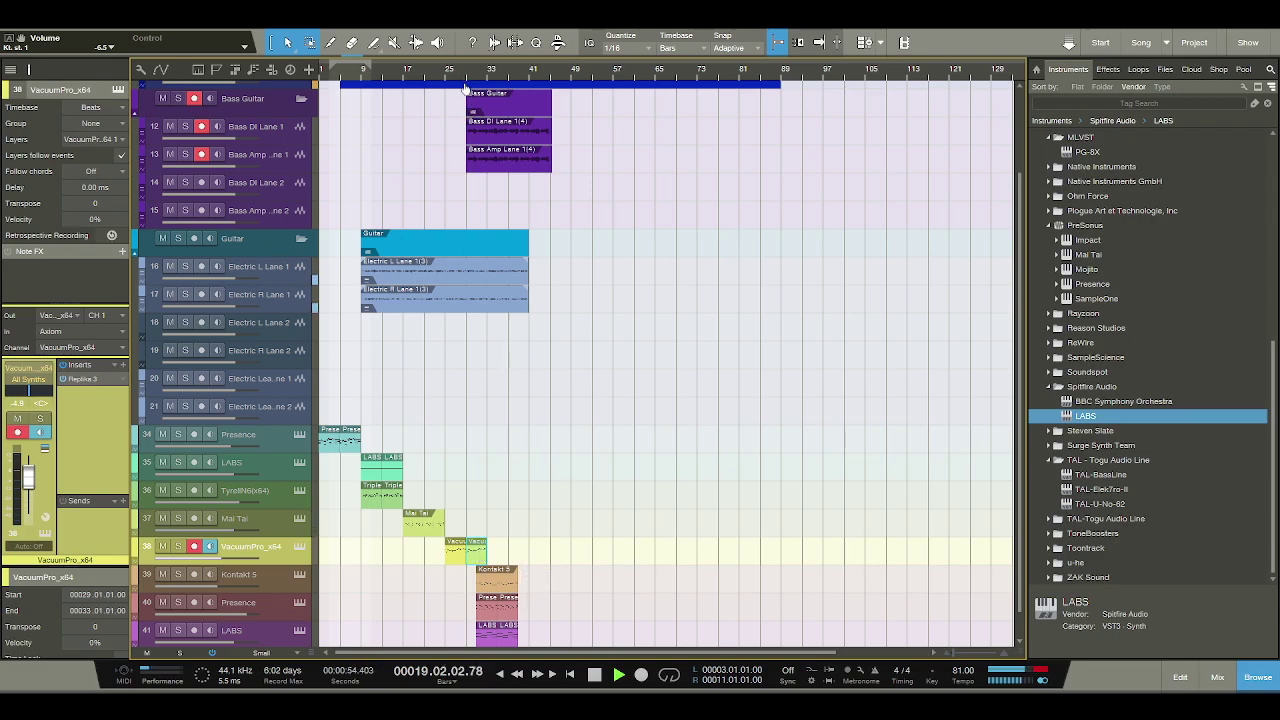
pyautogui.scroll(2, 465, 88)
pyautogui.scroll(-1, 569, 486)
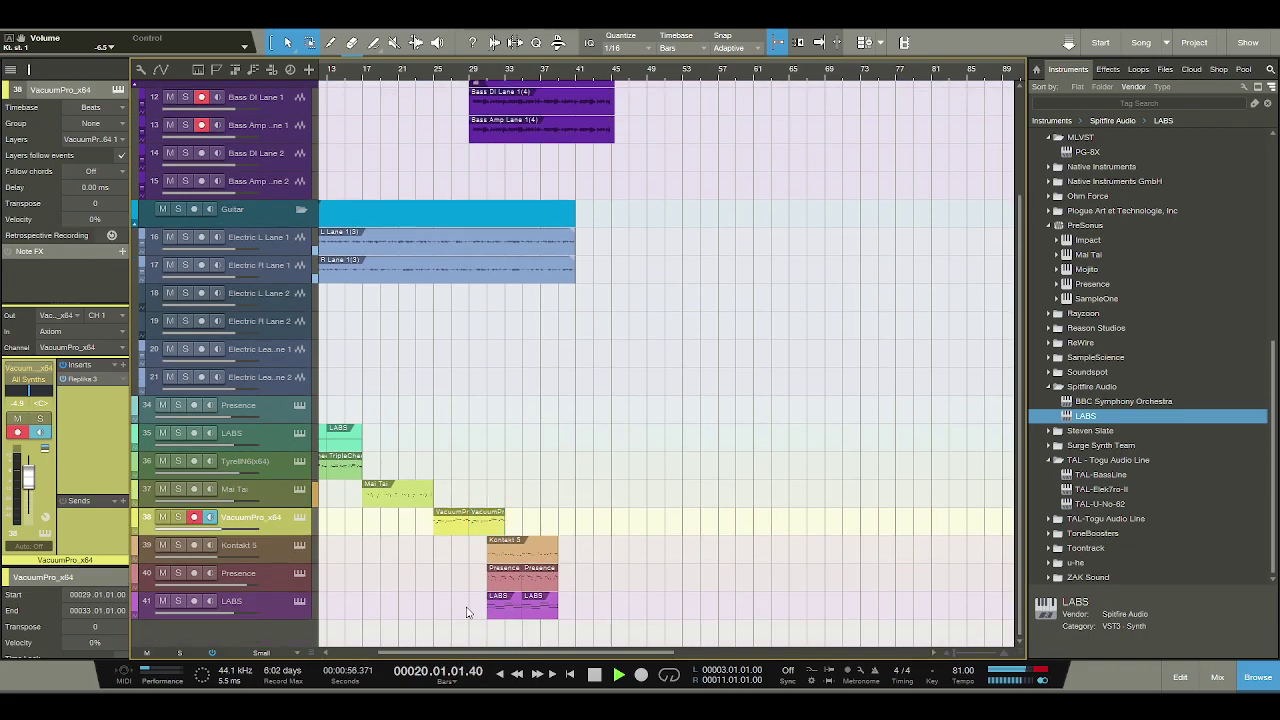
pyautogui.moveTo(514, 562); pyautogui.dragTo(542, 564)
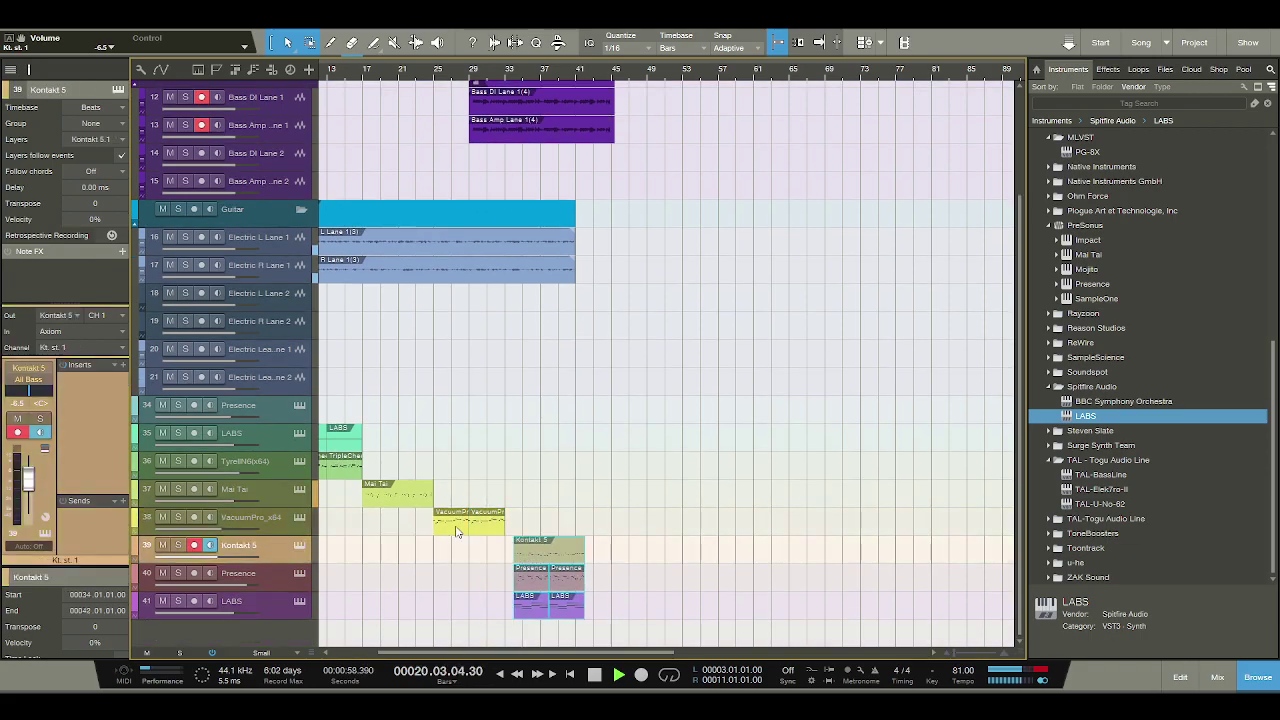
# Move the Mai Tai event to start at bar 9 and replay the song from just before that bar.
pyautogui.hscroll(-3, 390, 72)
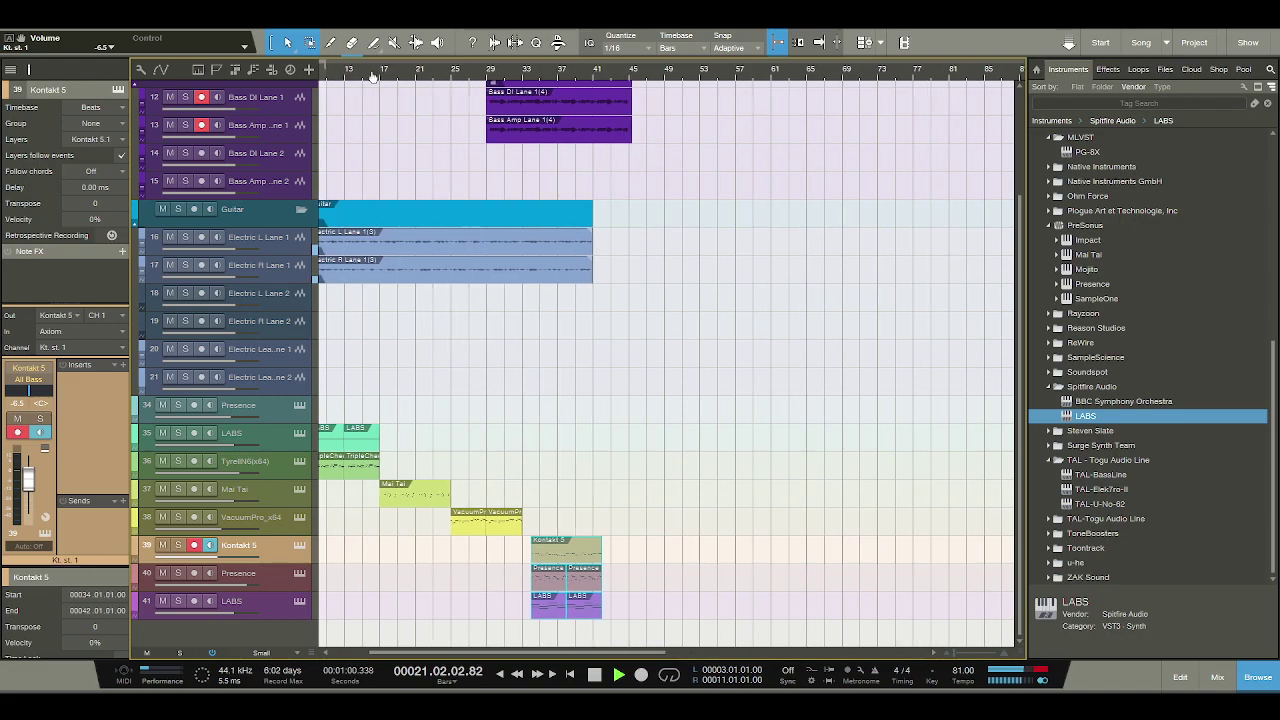
pyautogui.scroll(-3, 390, 72)
pyautogui.click(445, 495)
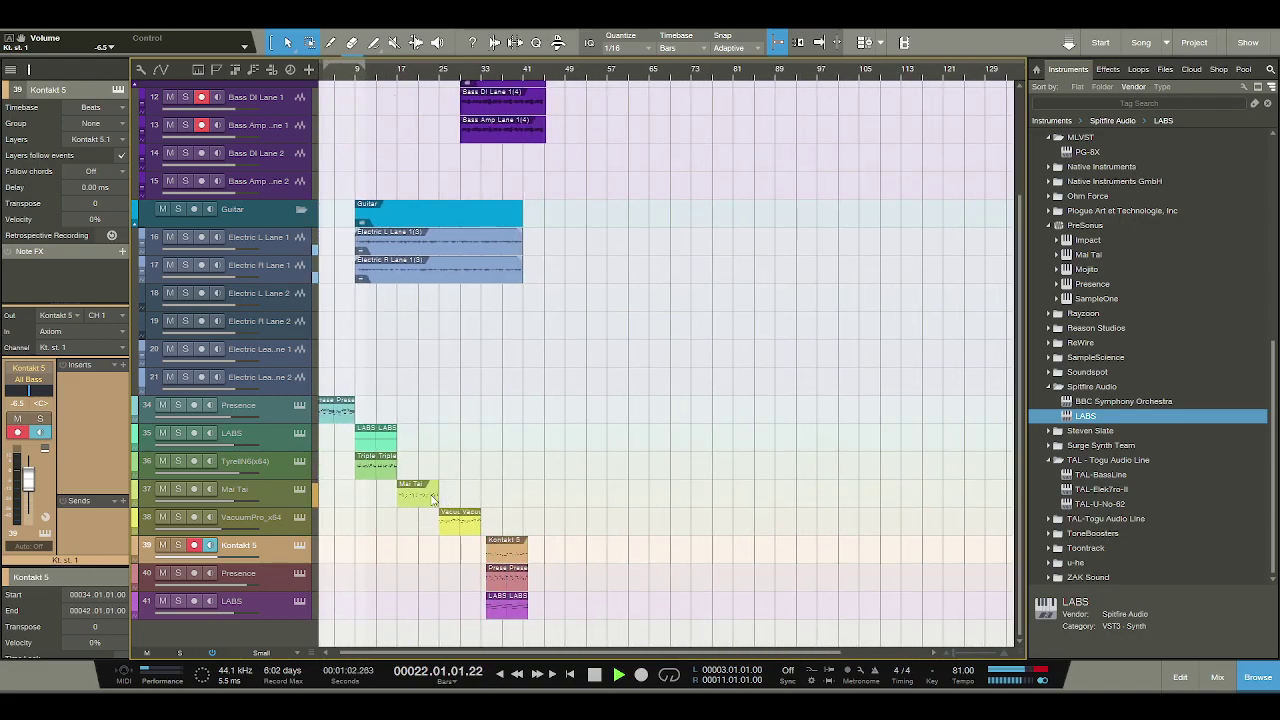
pyautogui.moveTo(412, 495); pyautogui.dragTo(369, 495)
pyautogui.click(348, 78)
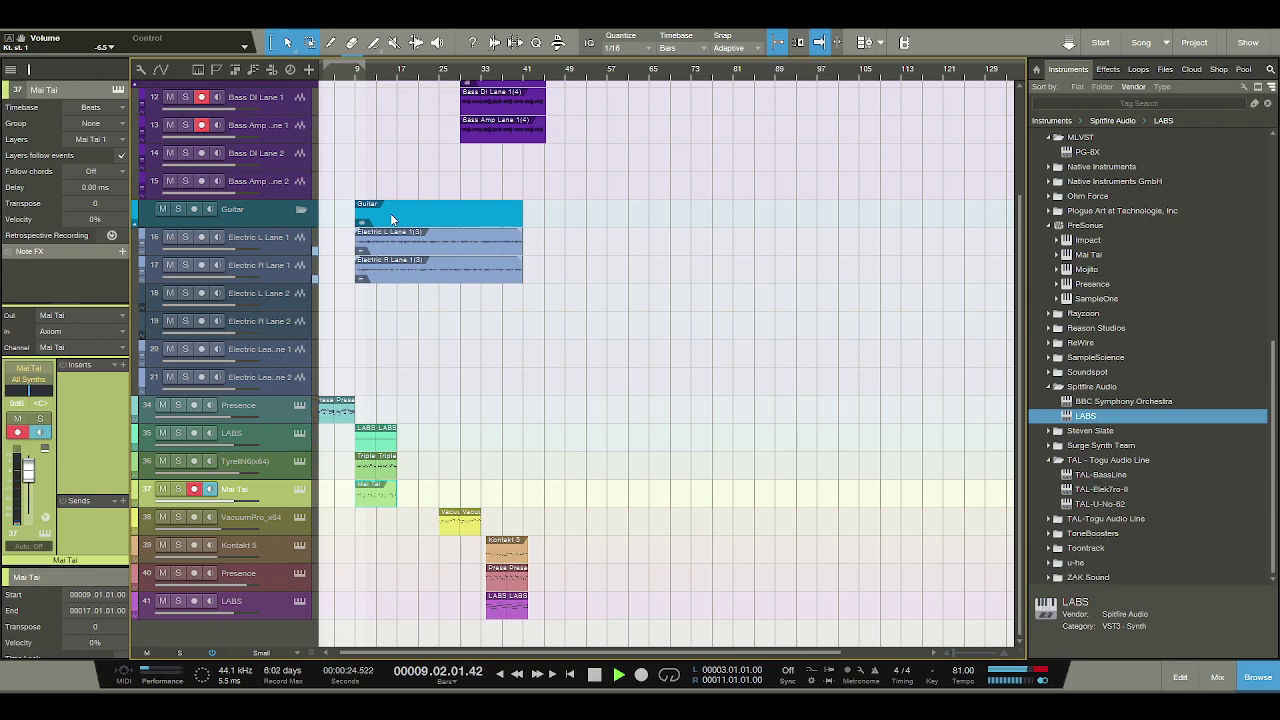
# Move the TyrellN6 events and the Mai Tai event together so they start at bar 17.
pyautogui.click(343, 458)
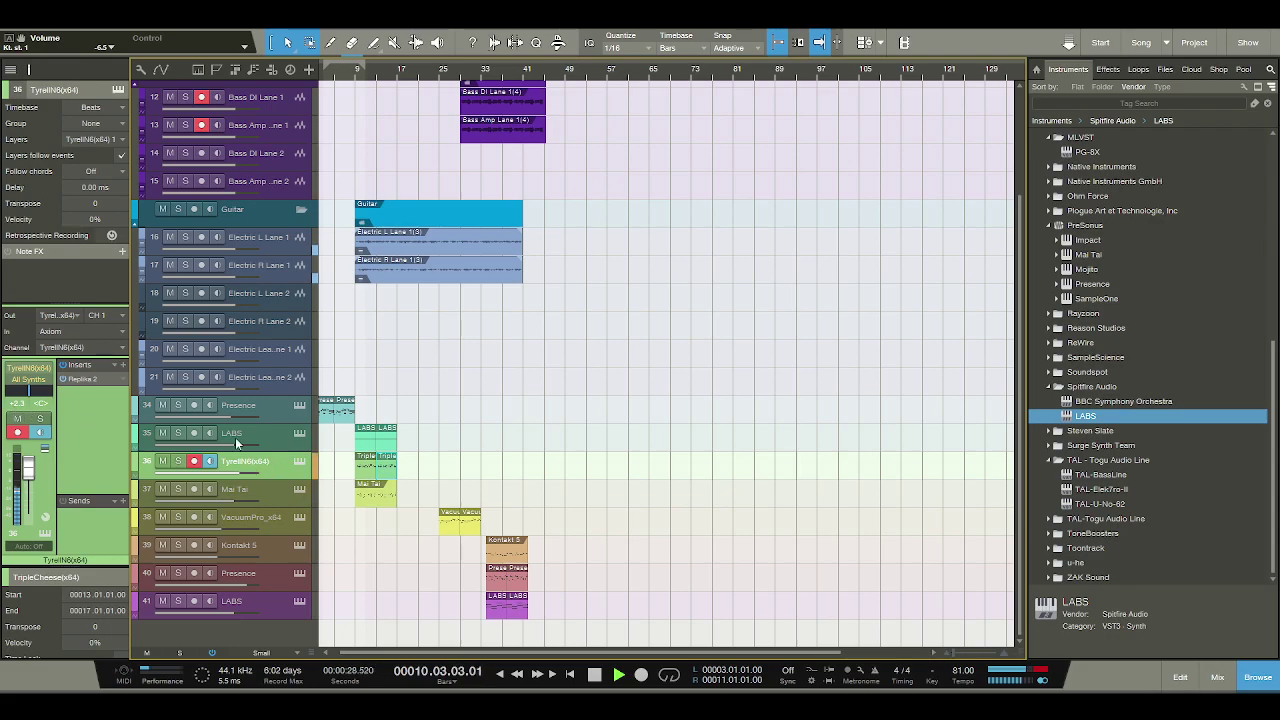
pyautogui.click(358, 468)
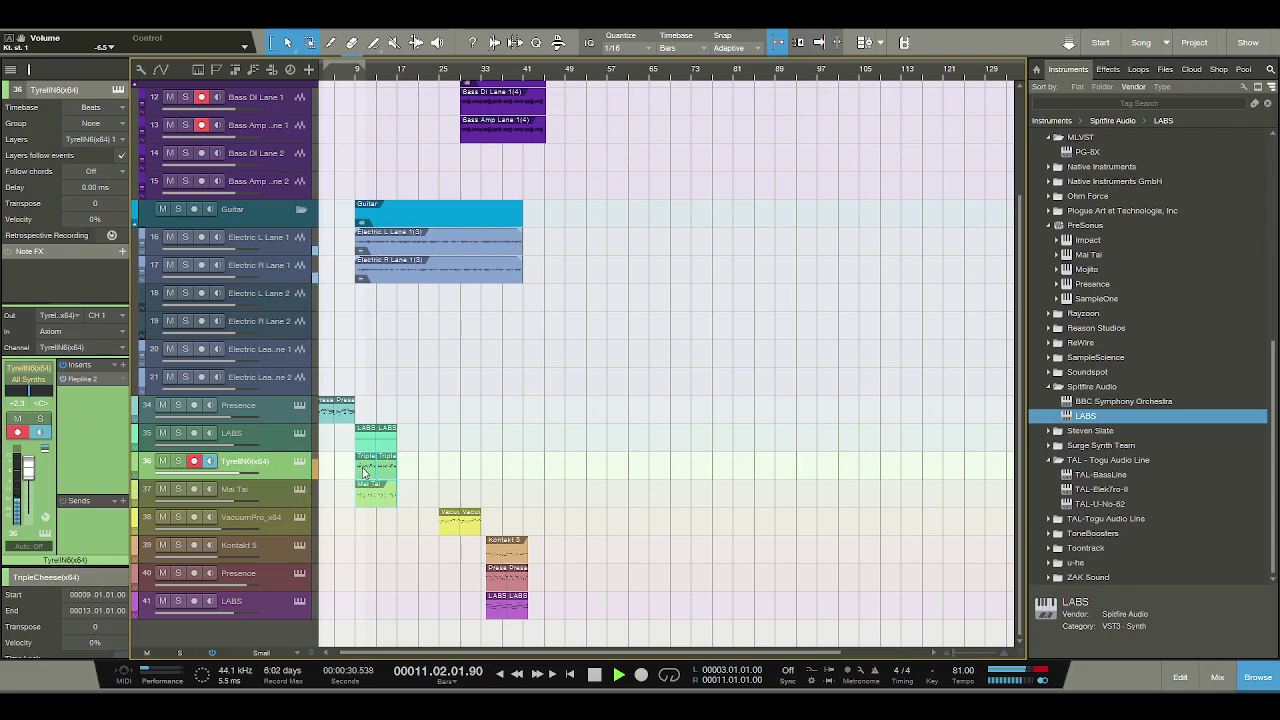
pyautogui.hotkey('alt', 'Right')
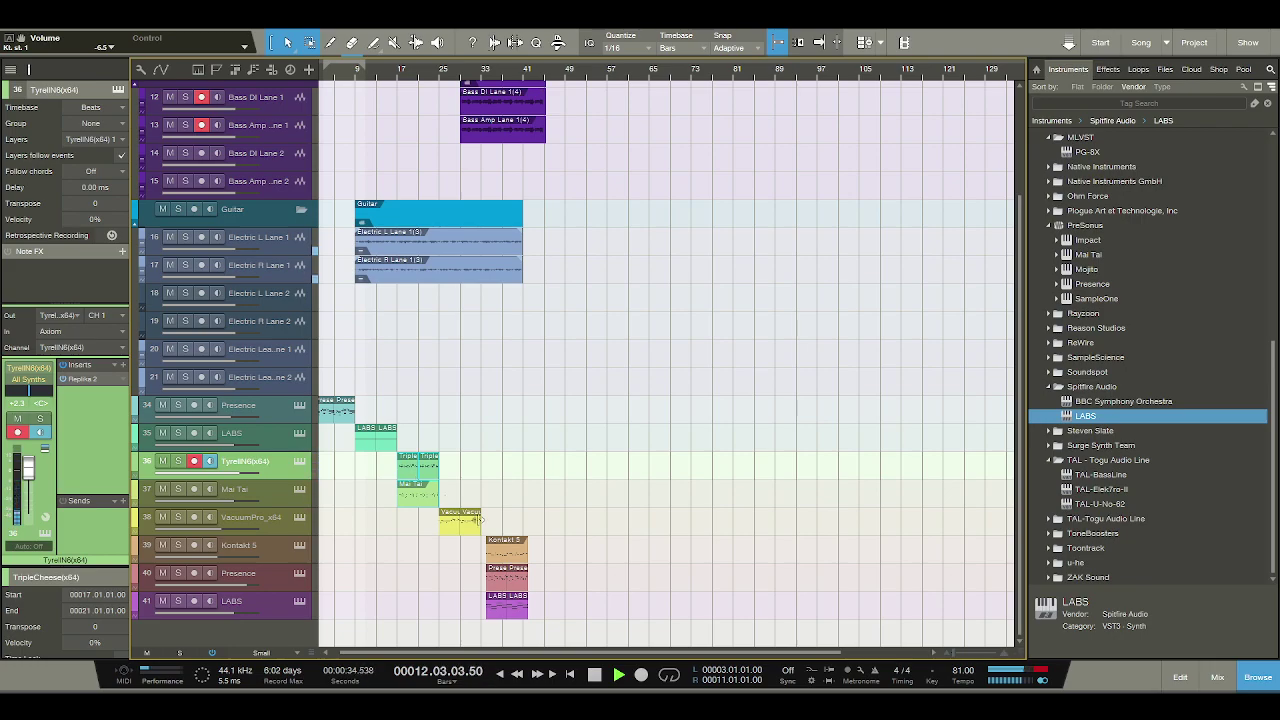
# Move the LABS events on track 41 to bar 9 and duplicate the LABS events on tracks 41 and 35 to fill up to bar 25.
pyautogui.click(501, 607)
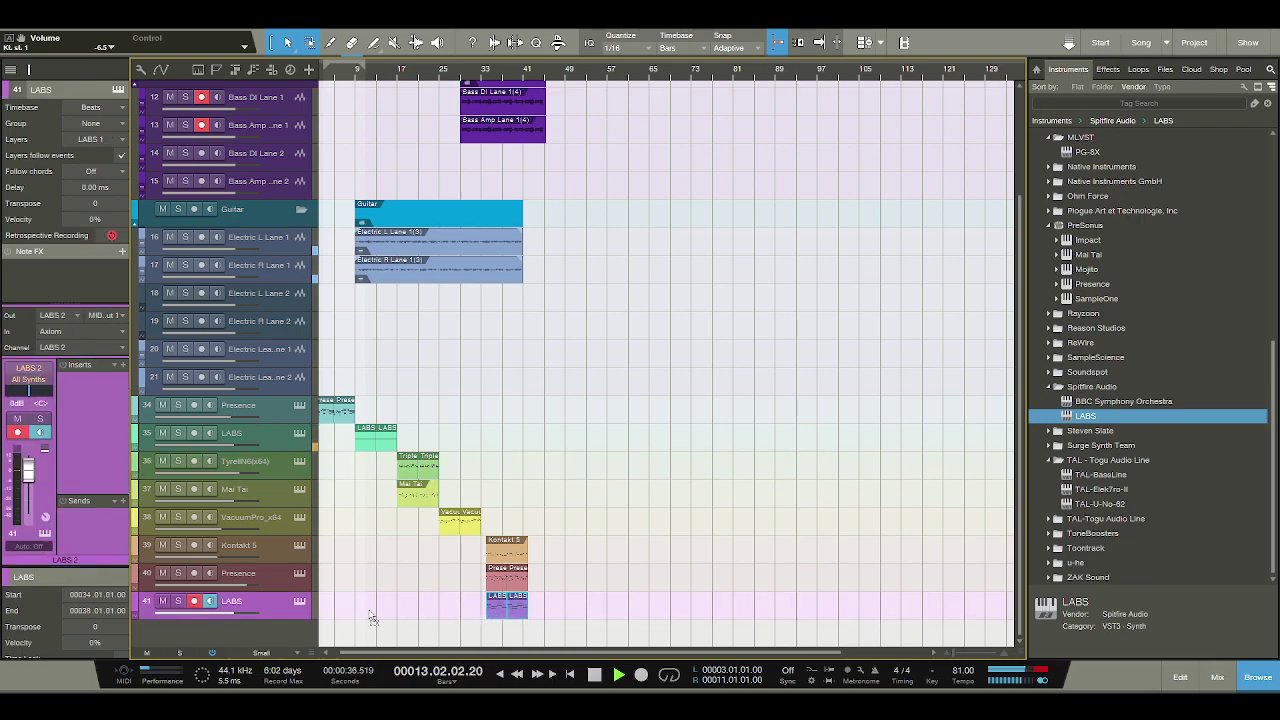
pyautogui.hotkey('alt', 'Left')
pyautogui.hotkey('alt', 'Left')
pyautogui.hotkey('alt', 'Left')
pyautogui.press('d')
pyautogui.click(422, 436)
pyautogui.hotkey('ctrl', 'v')
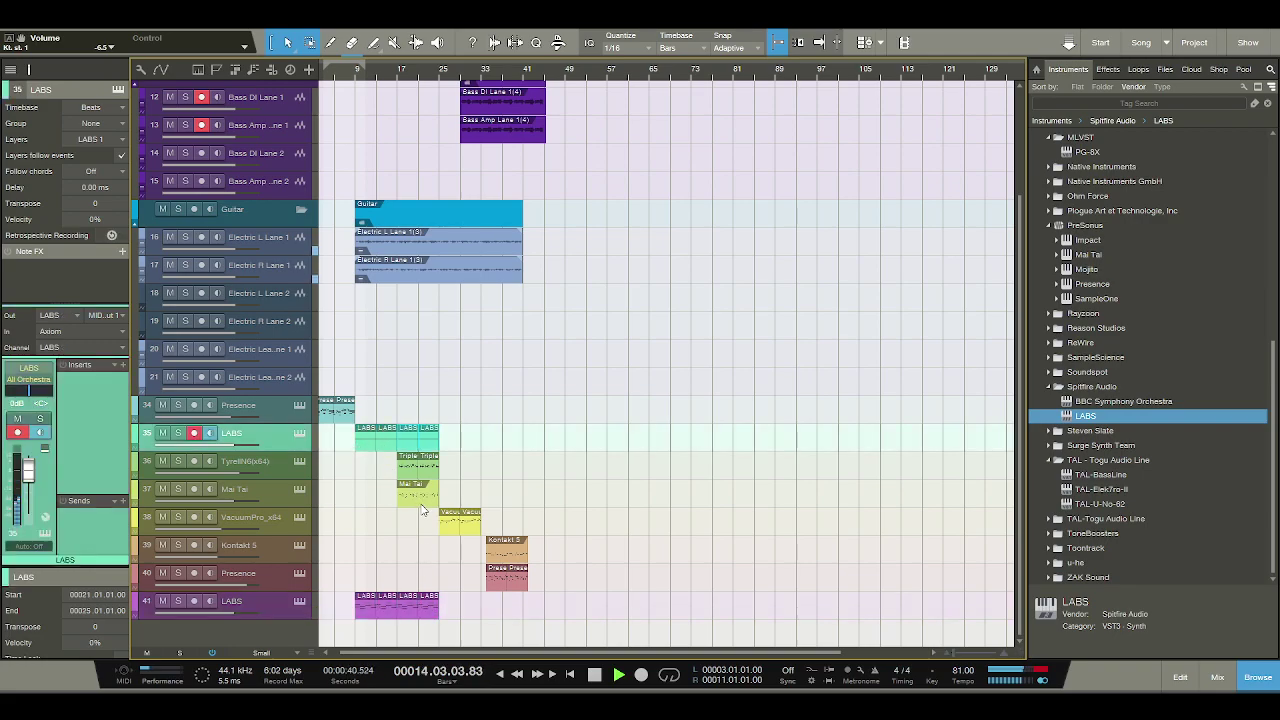
# Move the Kontakt 5 and track 40 Presence events to start at bar 33 and the bass takes to start at bar 17.
pyautogui.moveTo(545, 560); pyautogui.dragTo(497, 591)
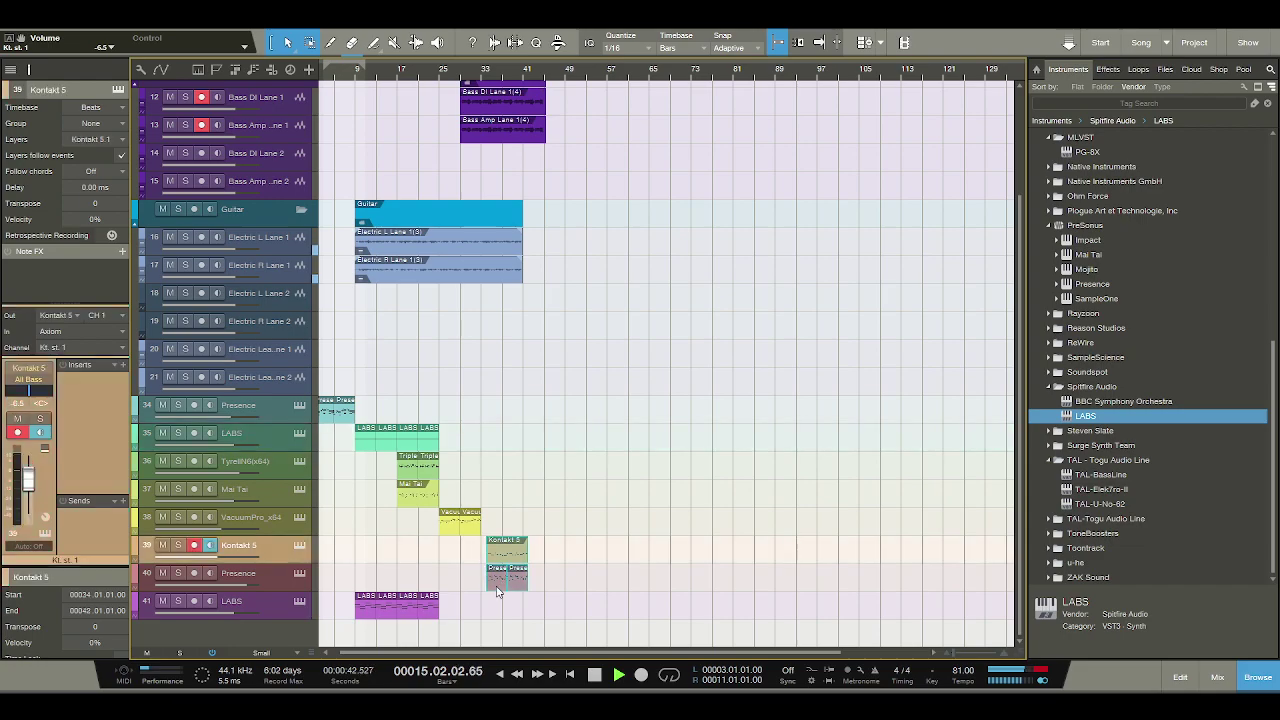
pyautogui.hotkey('alt', 'Left')
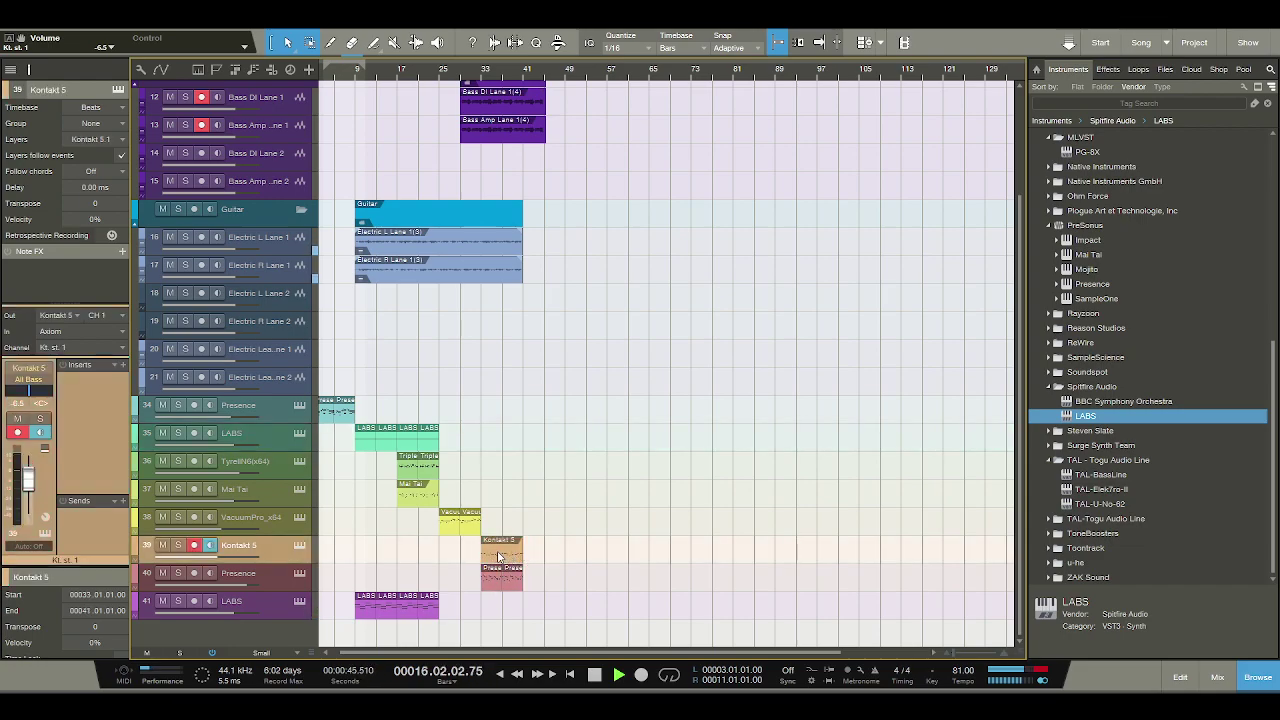
pyautogui.click(503, 120)
pyautogui.hotkey('ctrl', 'x')
pyautogui.hotkey('ctrl', 'v')
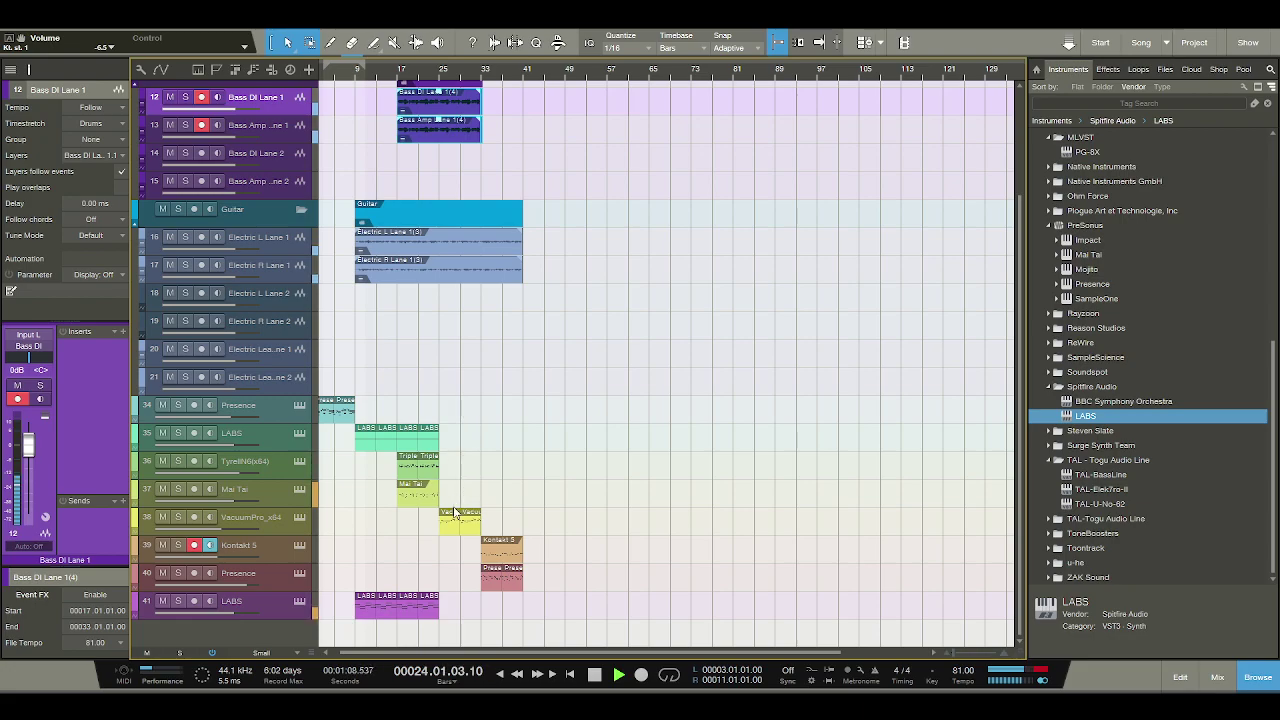
pyautogui.moveTo(356, 407); pyautogui.dragTo(370, 414)
pyautogui.moveTo(451, 416); pyautogui.dragTo(452, 418)
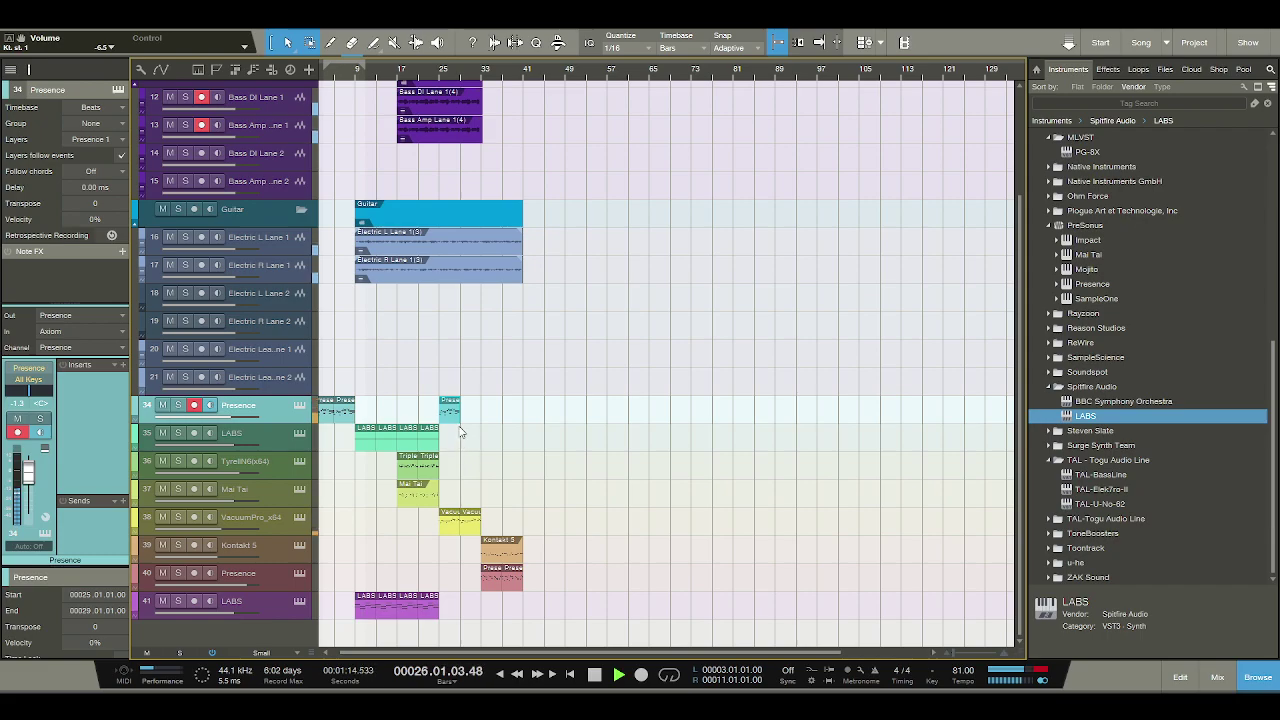
pyautogui.hotkey('ctrl', 'z')
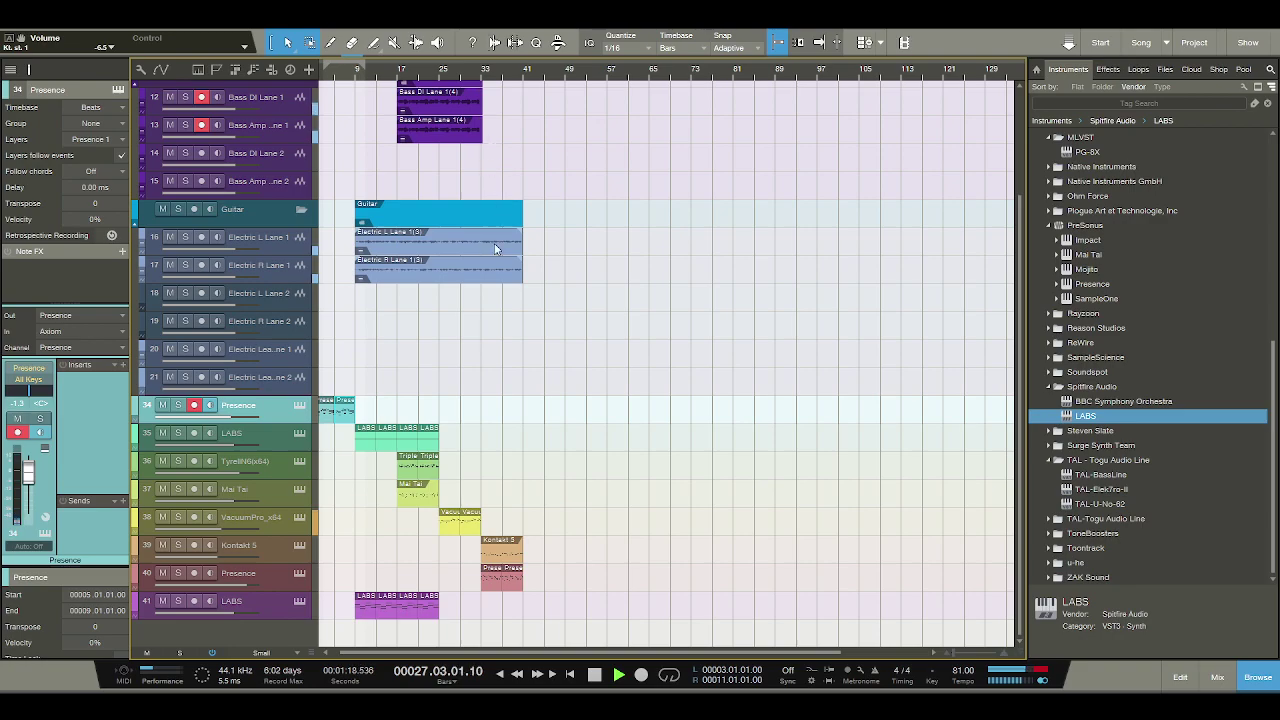
# Duplicate the Kontakt 5 event, place the copy at bar 25 and stop playback after listening.
pyautogui.click(504, 560)
pyautogui.press('d')
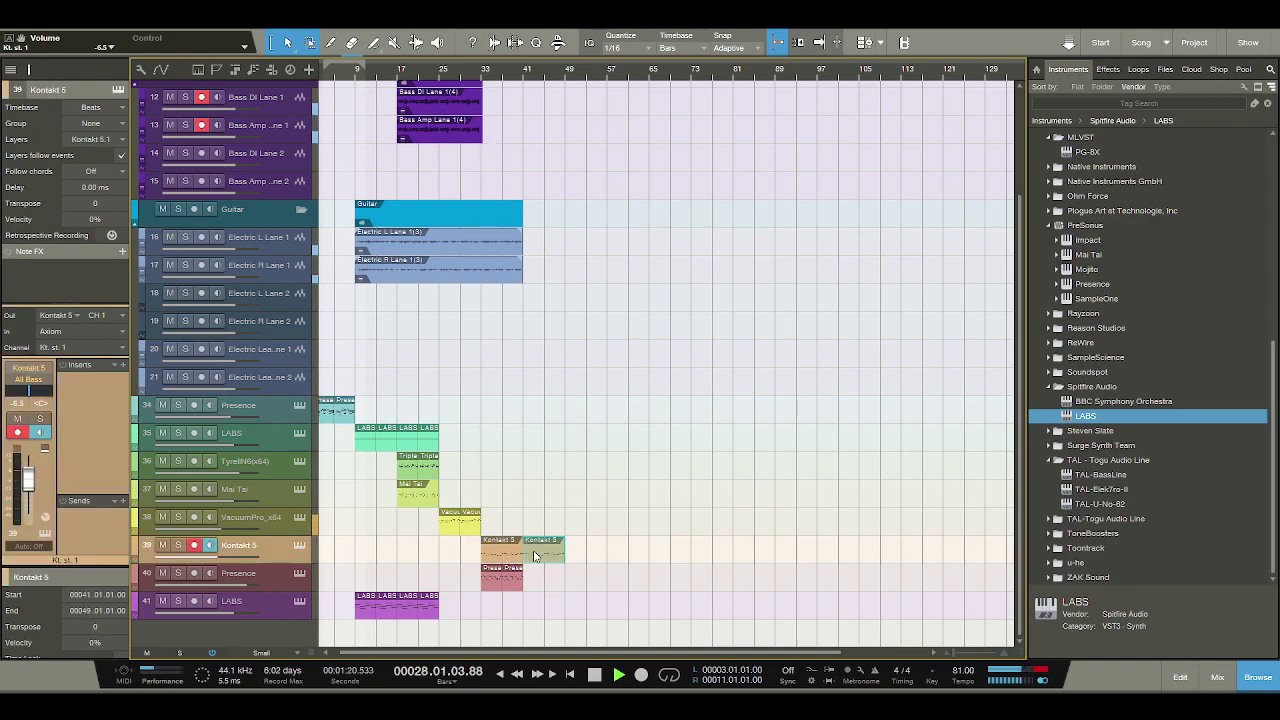
pyautogui.moveTo(540, 550); pyautogui.dragTo(453, 560)
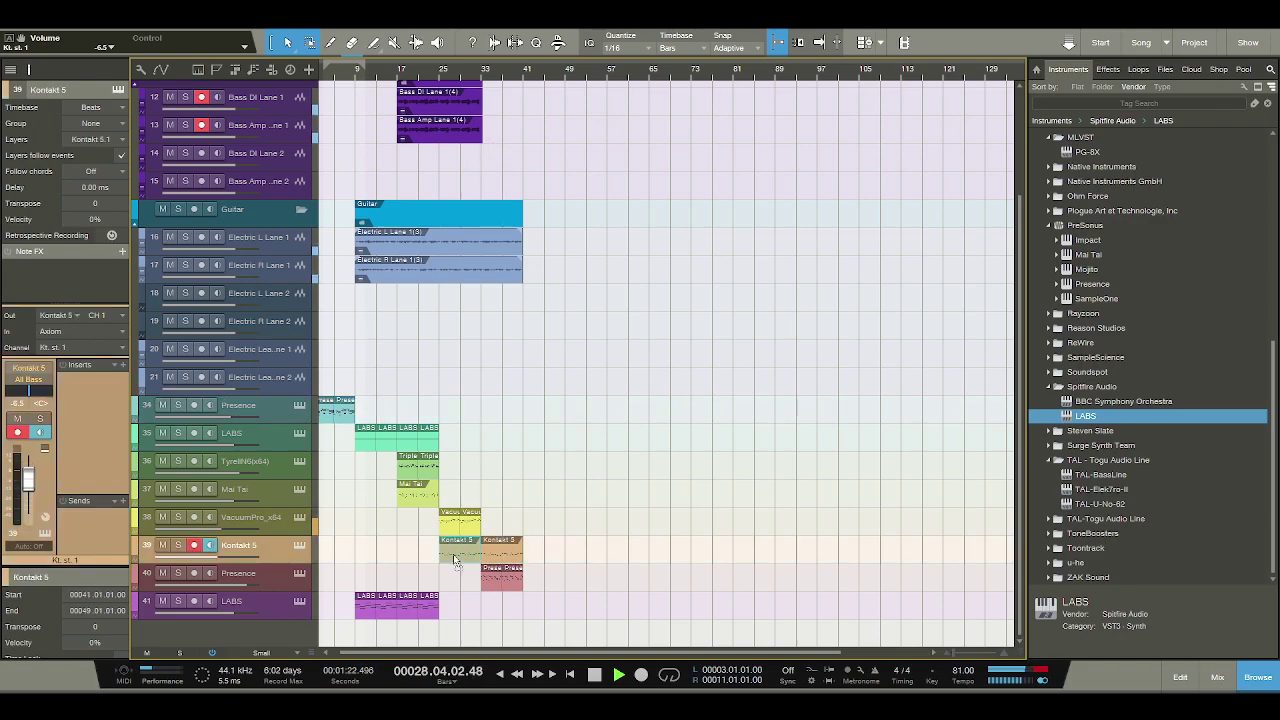
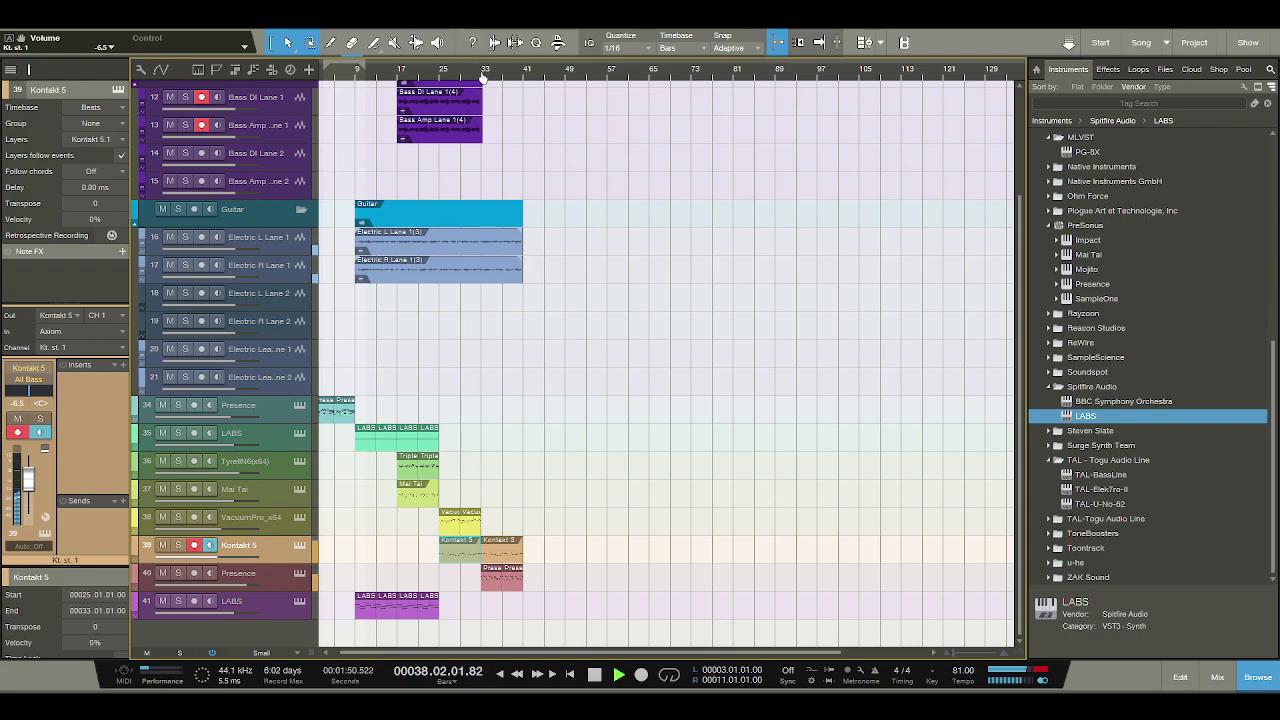
pyautogui.scroll(2, 486, 76)
pyautogui.scroll(3, 486, 76)
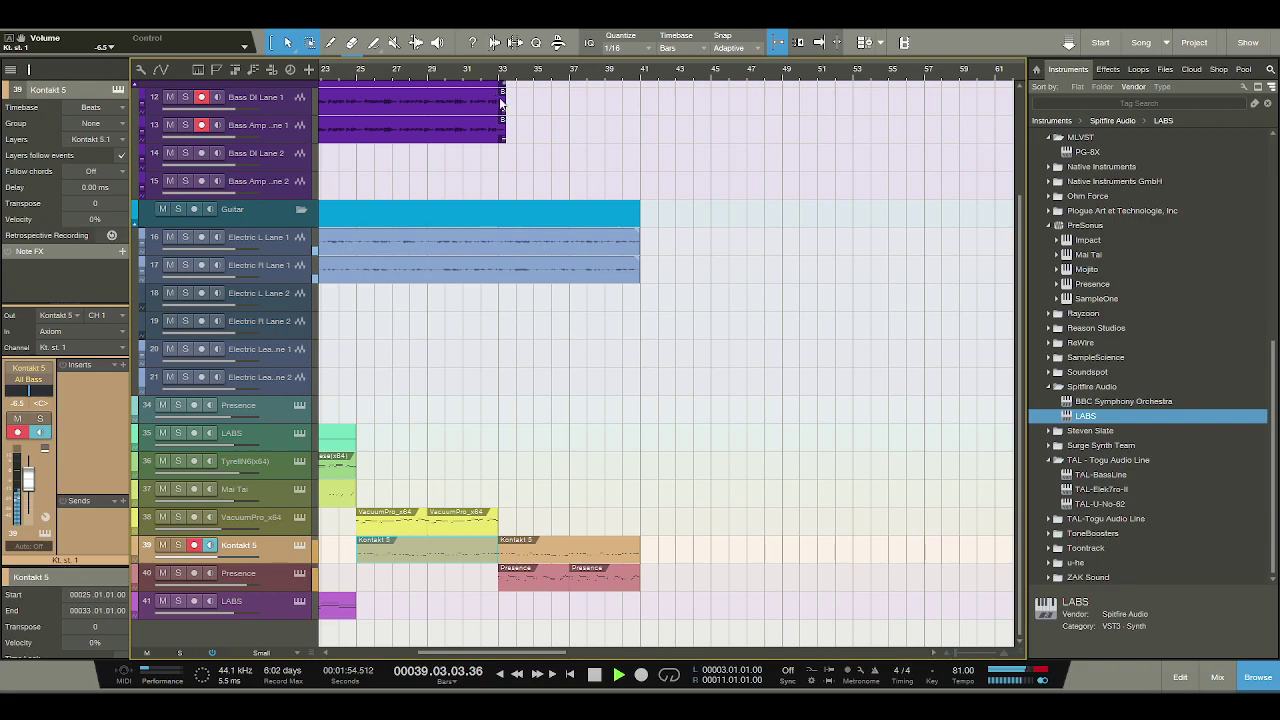
pyautogui.scroll(3, 562, 339)
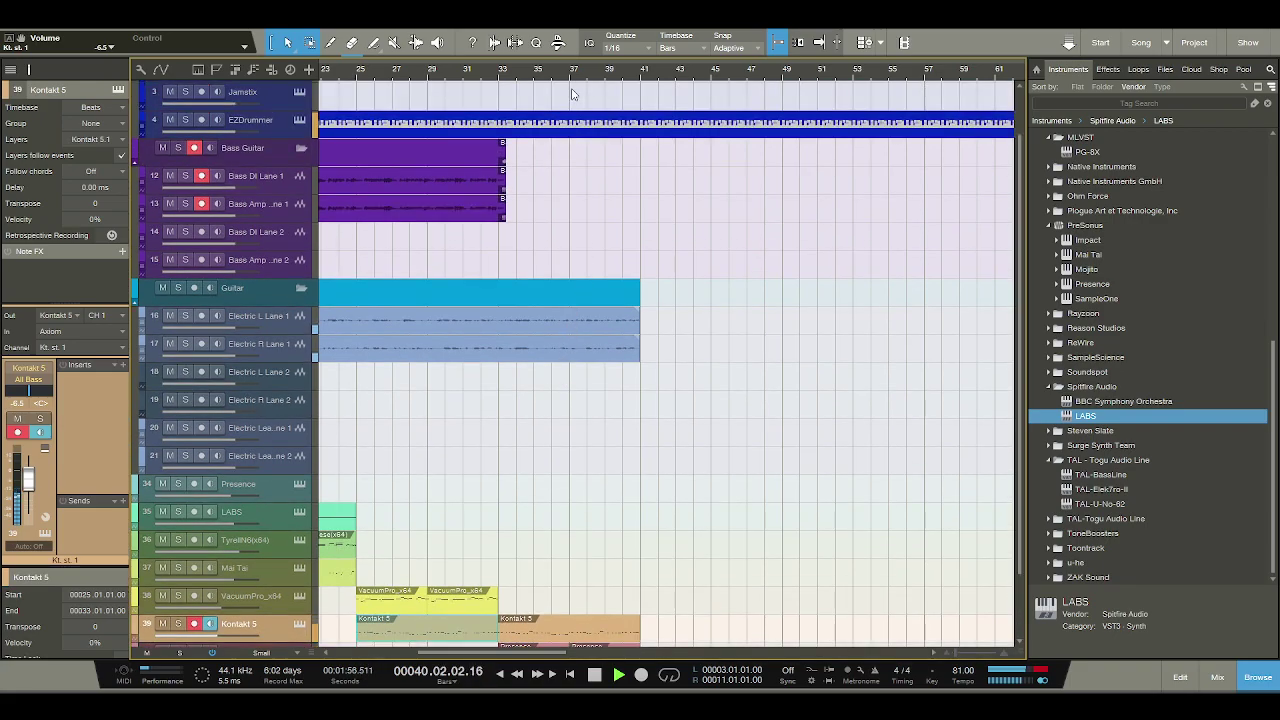
pyautogui.click(597, 676)
# Add a copy of the LABS event at bar 41 on track 41 and another at bar 25 on track 35.
pyautogui.scroll(-3, 578, 66)
pyautogui.scroll(-3, 612, 369)
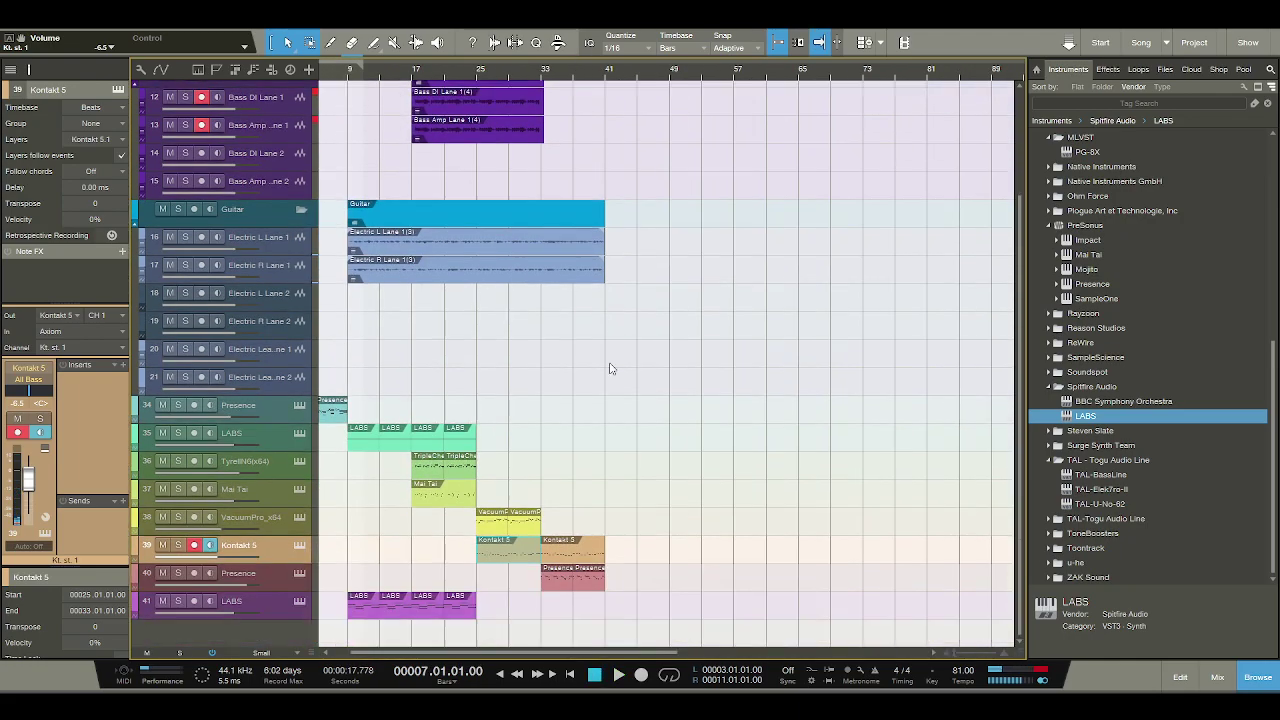
pyautogui.click(474, 614)
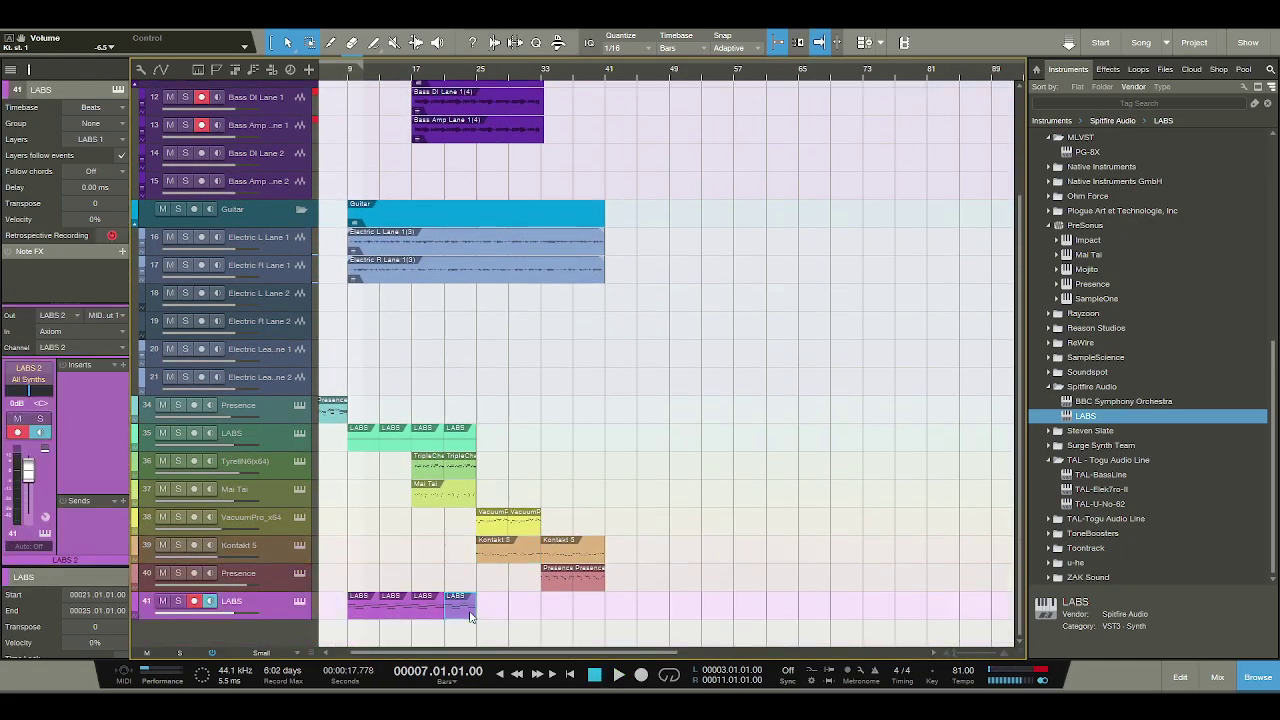
pyautogui.doubleClick(610, 608)
pyautogui.doubleClick(480, 440)
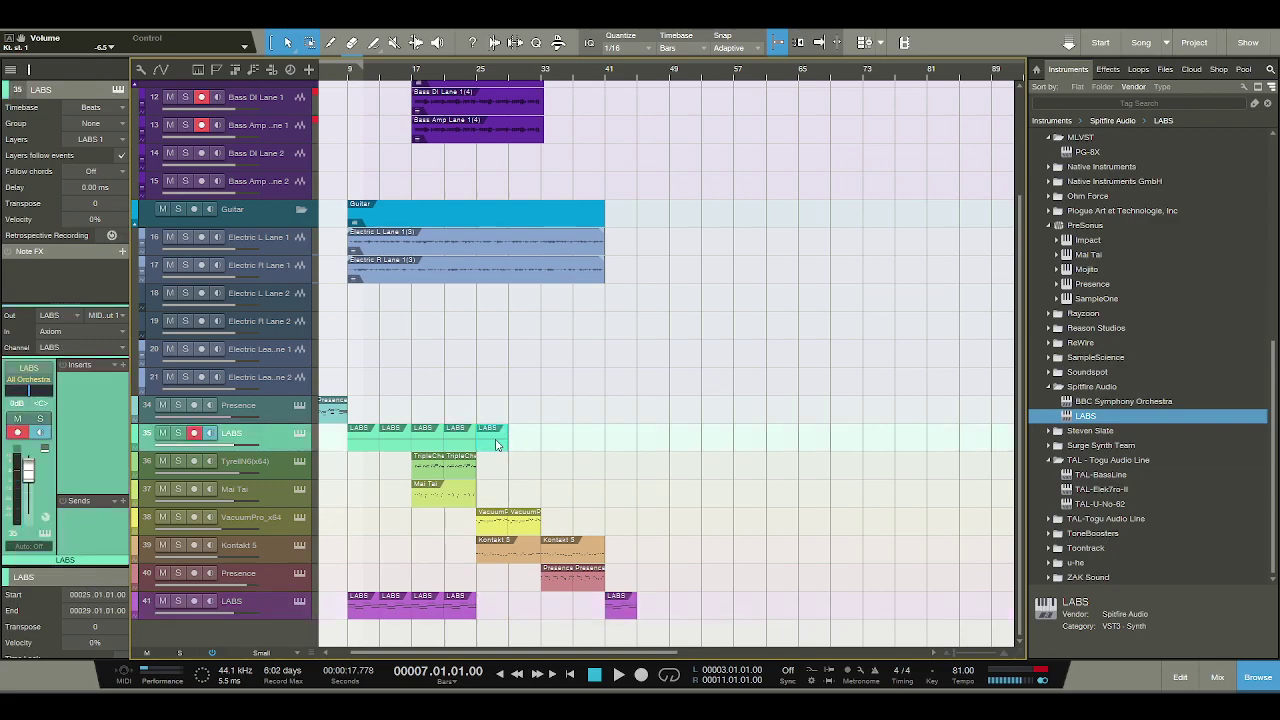
# Move the copied LABS event on track 35 to bar 41 and start playback from bar 36.
pyautogui.moveTo(616, 452); pyautogui.dragTo(620, 448)
pyautogui.click(569, 74)
pyautogui.press('space')
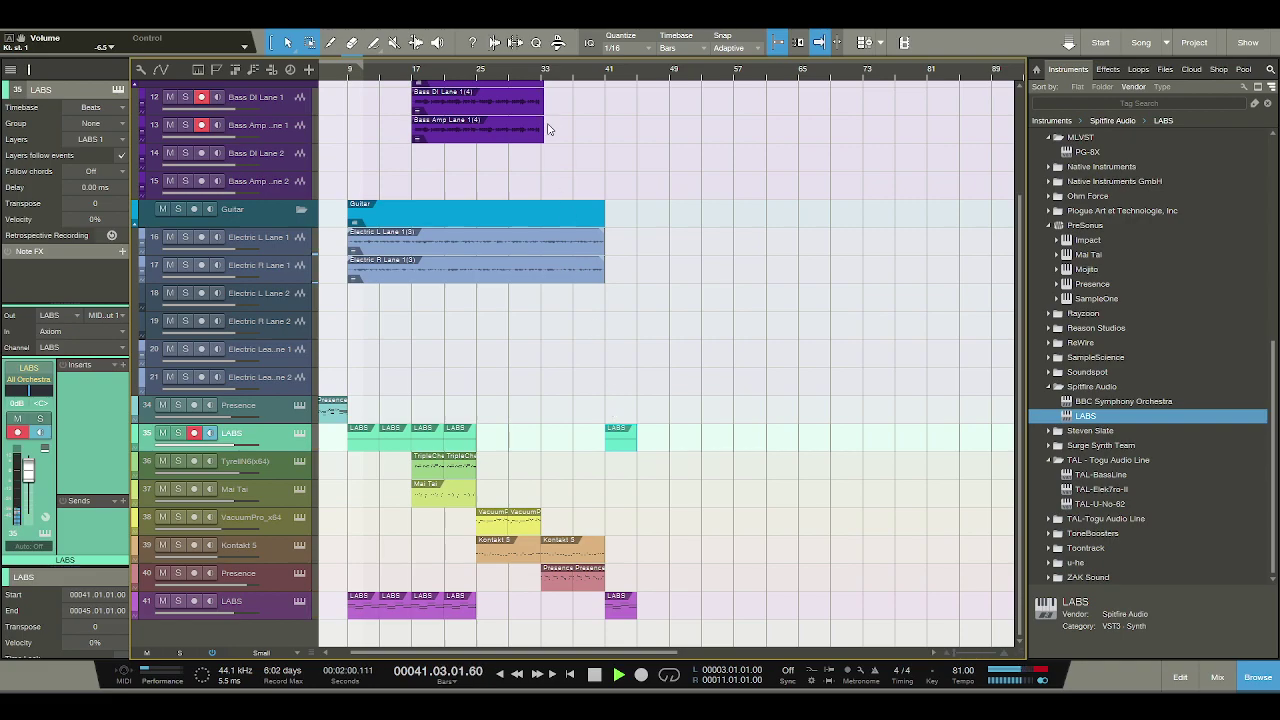
# Duplicate the bar 41 LABS events on tracks 35 and 41 to fill up to bar 49.
pyautogui.scroll(4, 590, 190)
pyautogui.scroll(-2, 580, 206)
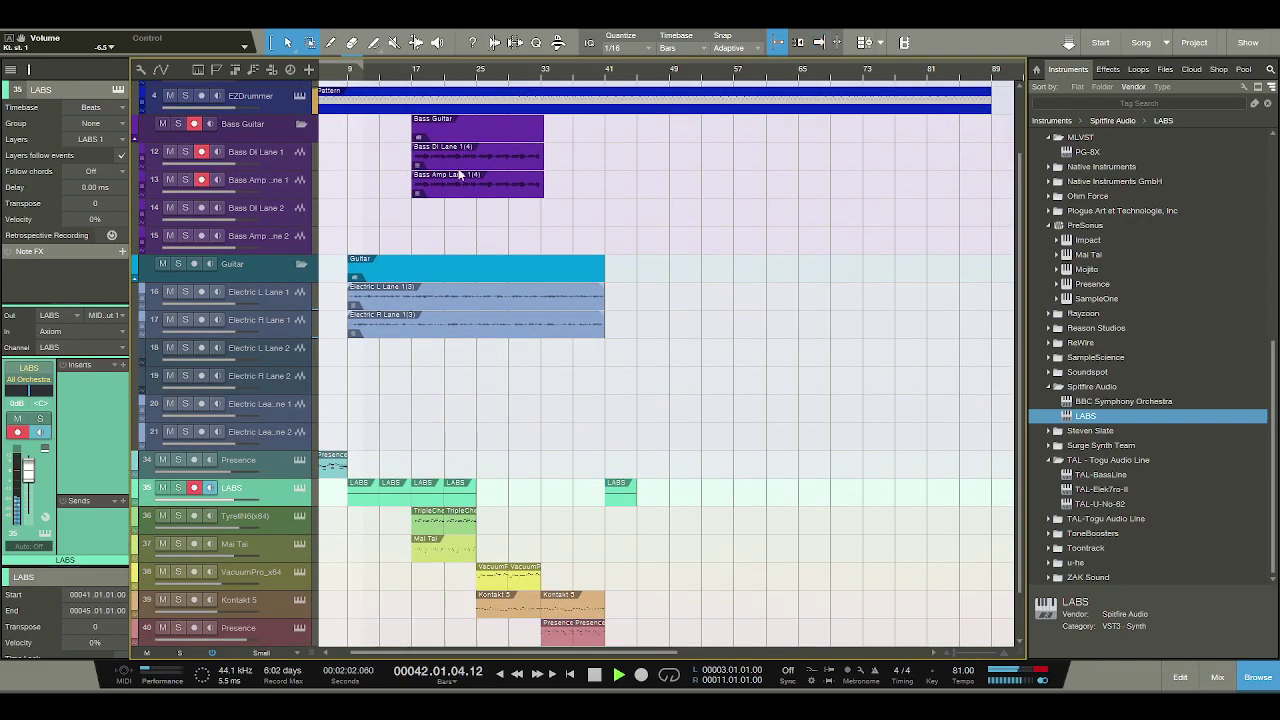
pyautogui.click(463, 175)
pyautogui.scroll(-2, 614, 357)
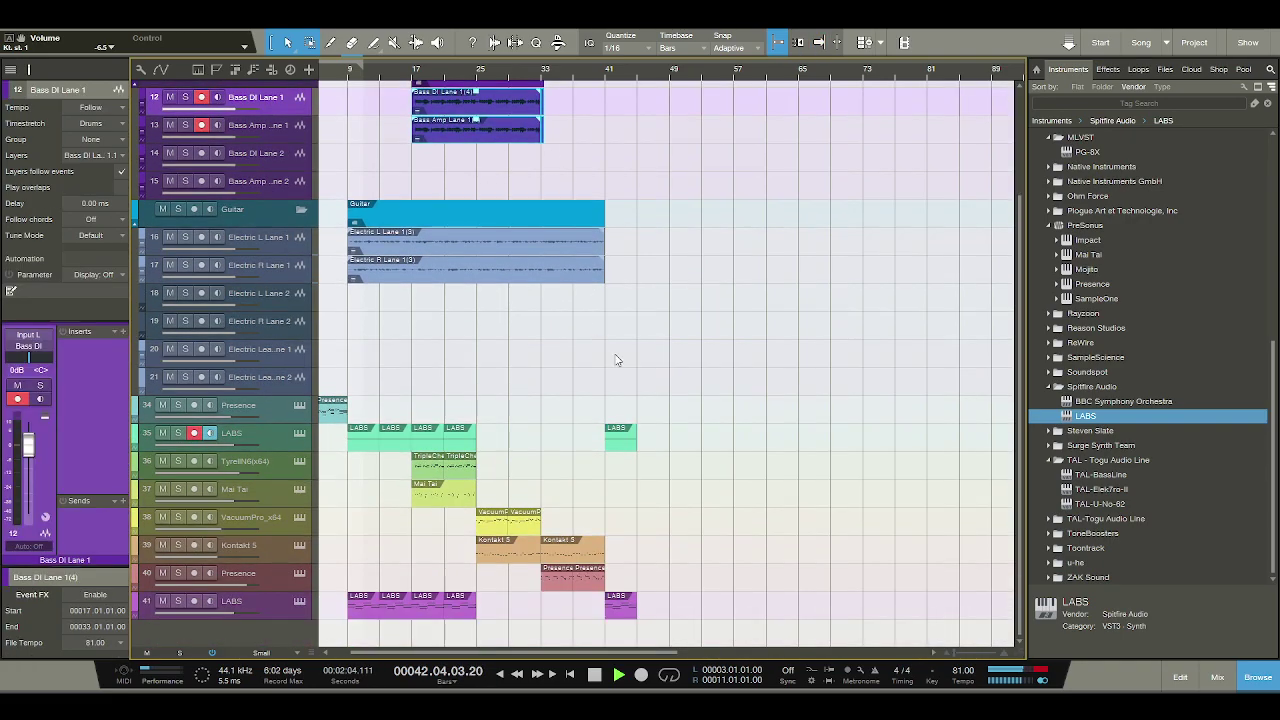
pyautogui.click(625, 437)
pyautogui.press('d')
pyautogui.click(620, 605)
pyautogui.press('d')
# Shorten the EZDrummer pattern to end at bar 45, duplicate it and place the copy at bar 49.
pyautogui.scroll(2, 730, 437)
pyautogui.scroll(3, 730, 437)
pyautogui.moveTo(990, 182); pyautogui.dragTo(630, 190)
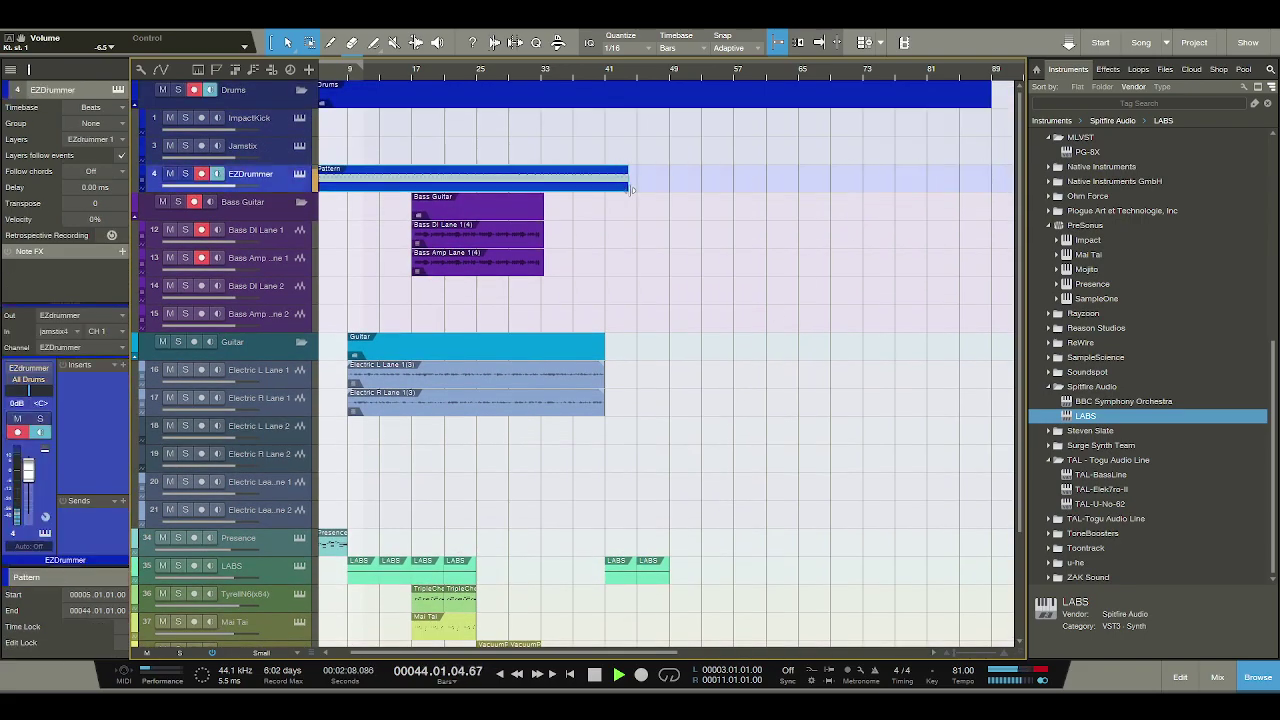
pyautogui.press('d')
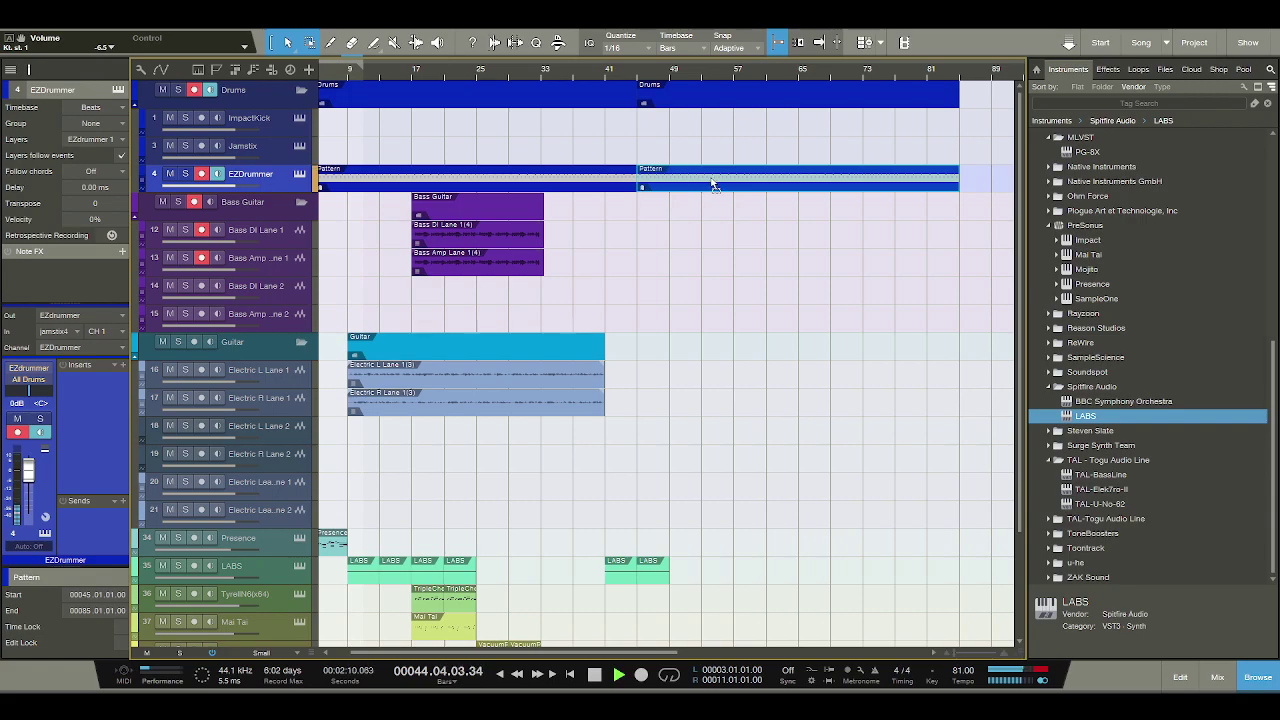
pyautogui.moveTo(713, 185); pyautogui.dragTo(748, 185)
# Duplicate the opening Presence event on track 34 and place the copy at bar 49.
pyautogui.scroll(-5, 671, 281)
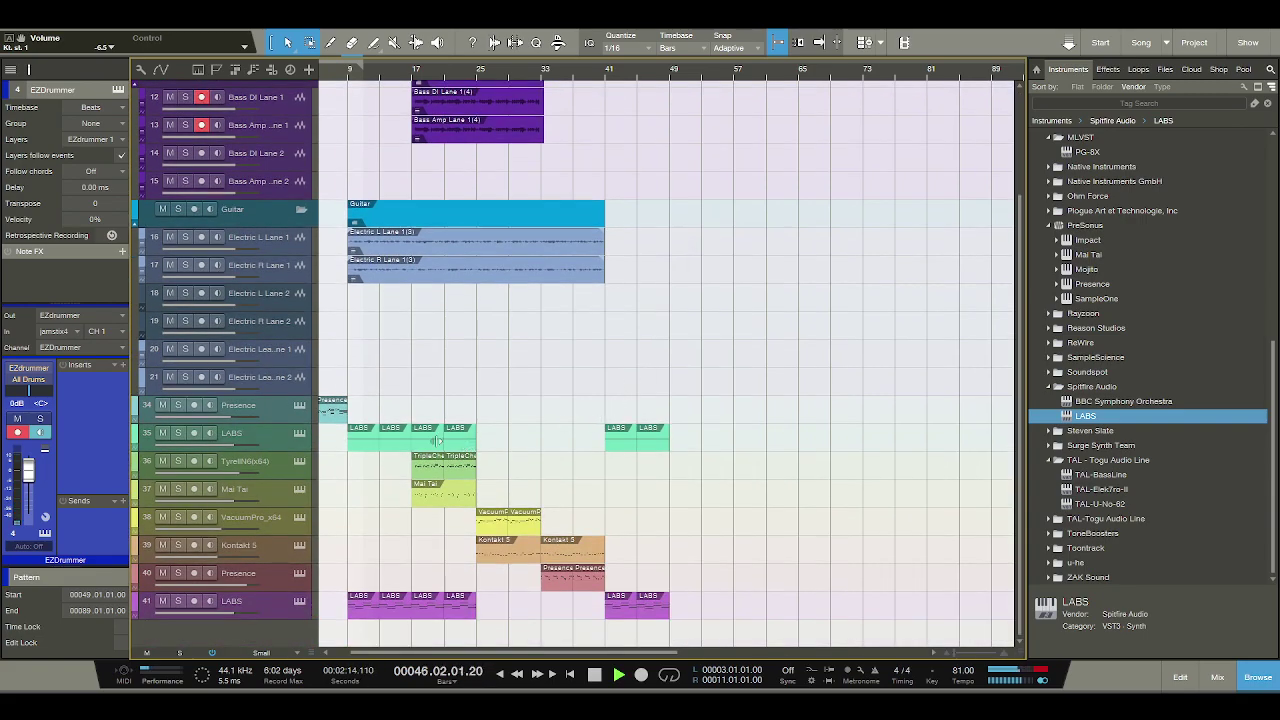
pyautogui.click(362, 415)
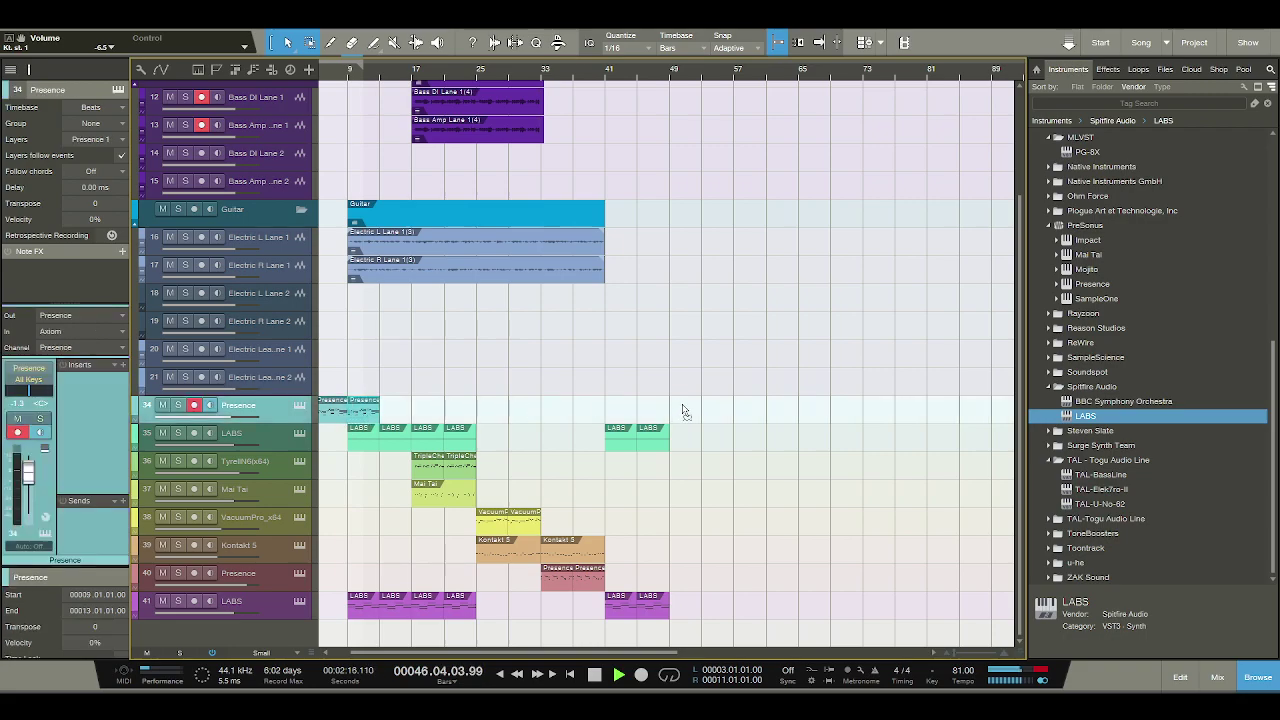
pyautogui.moveTo(683, 411); pyautogui.dragTo(686, 411)
# Duplicate the TyrellN6 and Mai Tai events and place the copies to start at bar 49.
pyautogui.click(462, 470)
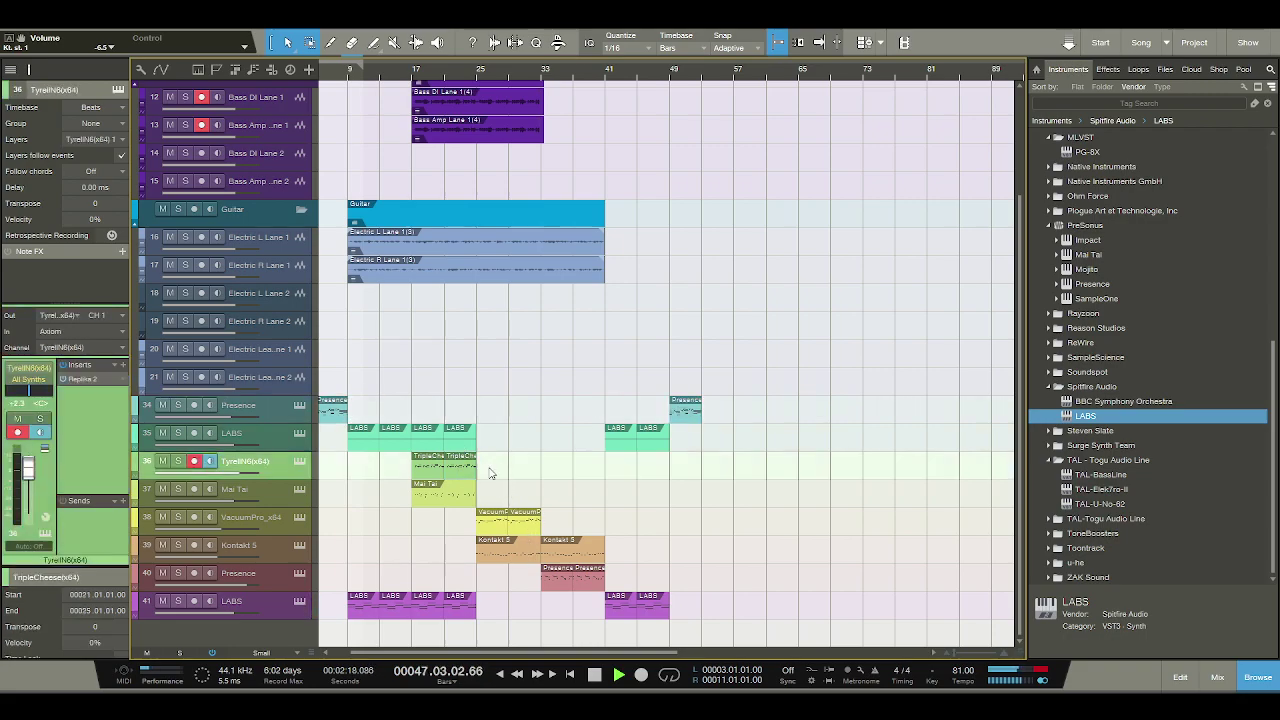
pyautogui.press('d')
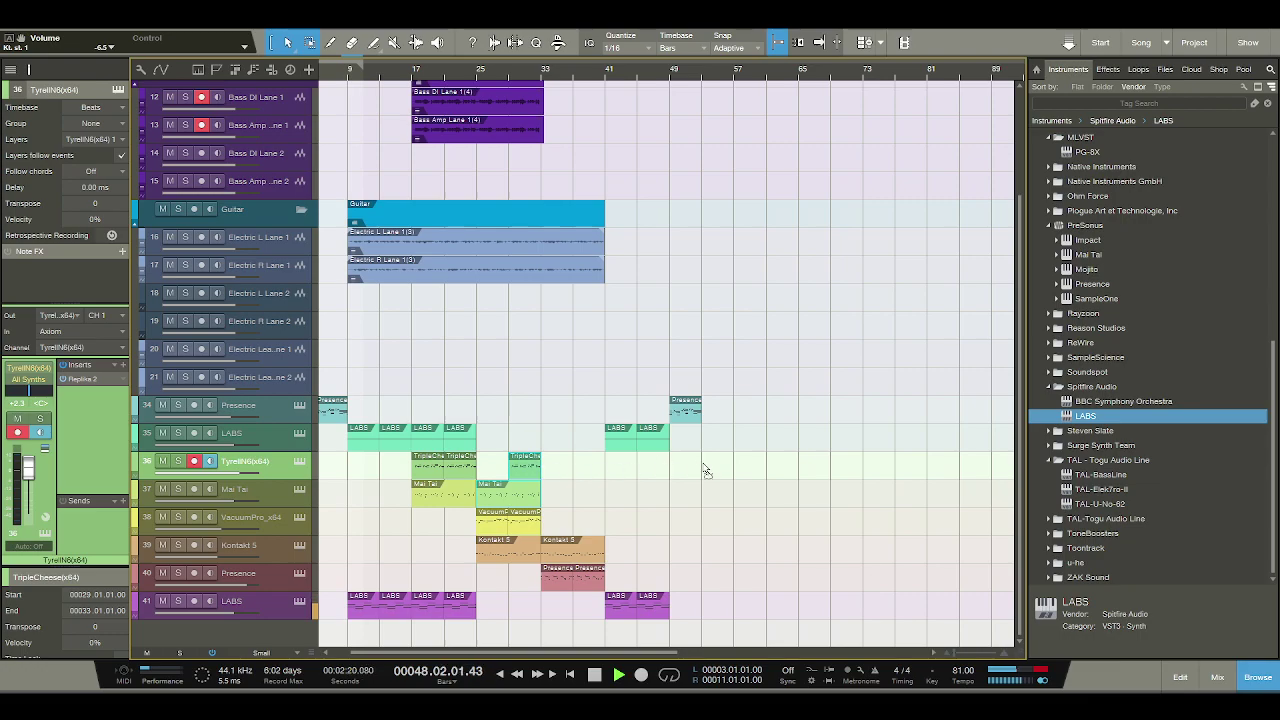
pyautogui.hotkey('ctrl', 'x')
pyautogui.hotkey('ctrl', 'v')
pyautogui.moveTo(705, 470); pyautogui.dragTo(673, 470)
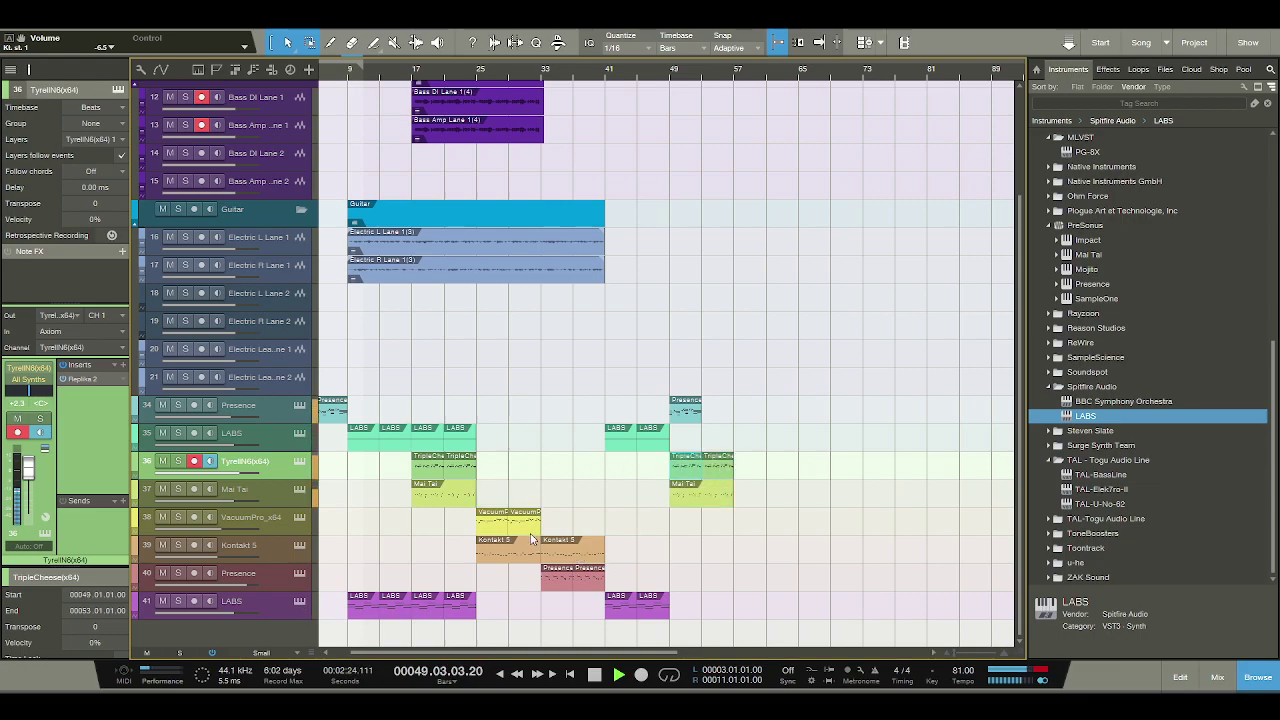
# Copy a VacuumPro event to bar 53 on track 38 and undo the Kontakt 5 duplicate at bar 41.
pyautogui.moveTo(525, 522); pyautogui.dragTo(557, 530)
pyautogui.moveTo(688, 525); pyautogui.dragTo(623, 548)
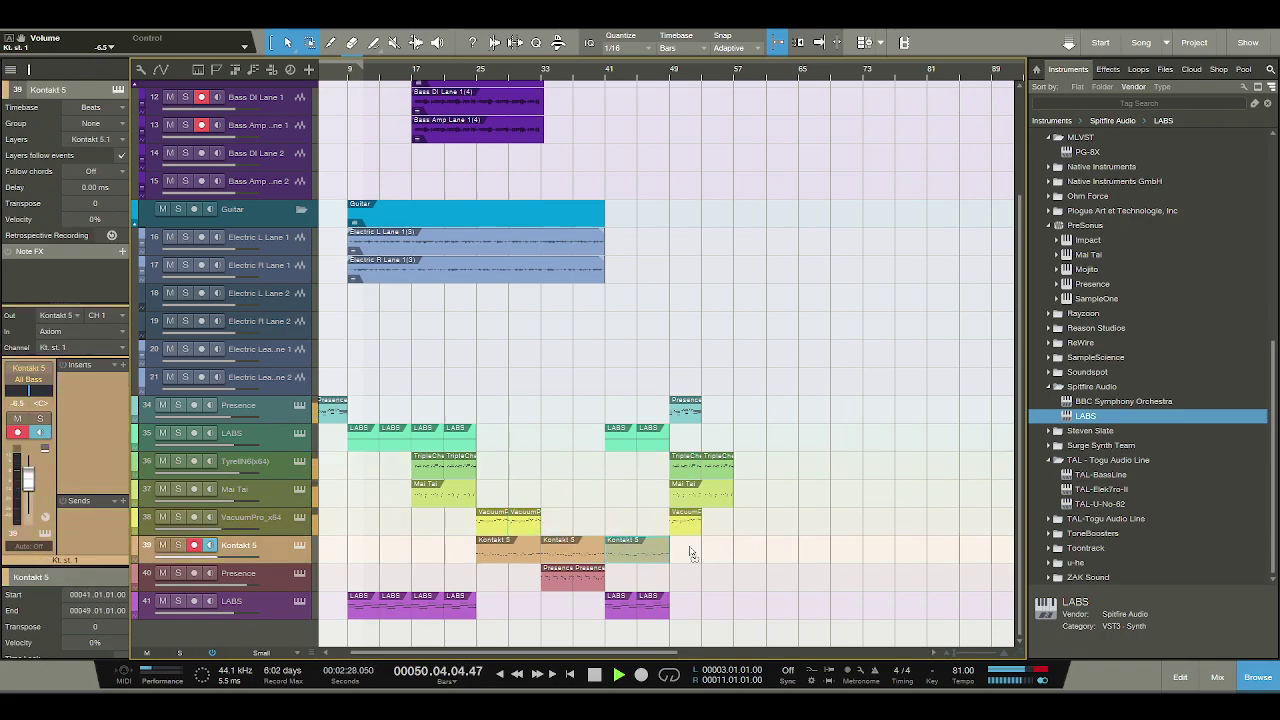
pyautogui.hotkey('ctrl', 'z')
pyautogui.moveTo(672, 527); pyautogui.dragTo(722, 527)
pyautogui.click(594, 553)
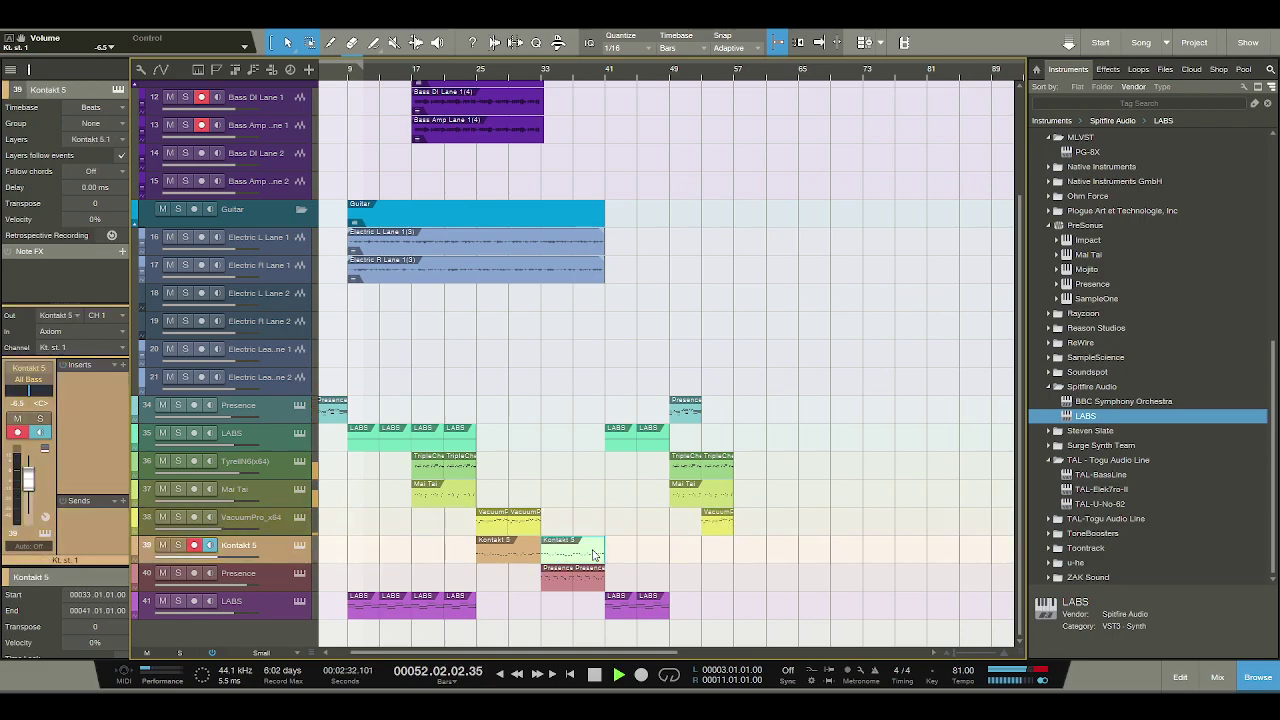
pyautogui.click(592, 568)
pyautogui.click(590, 560)
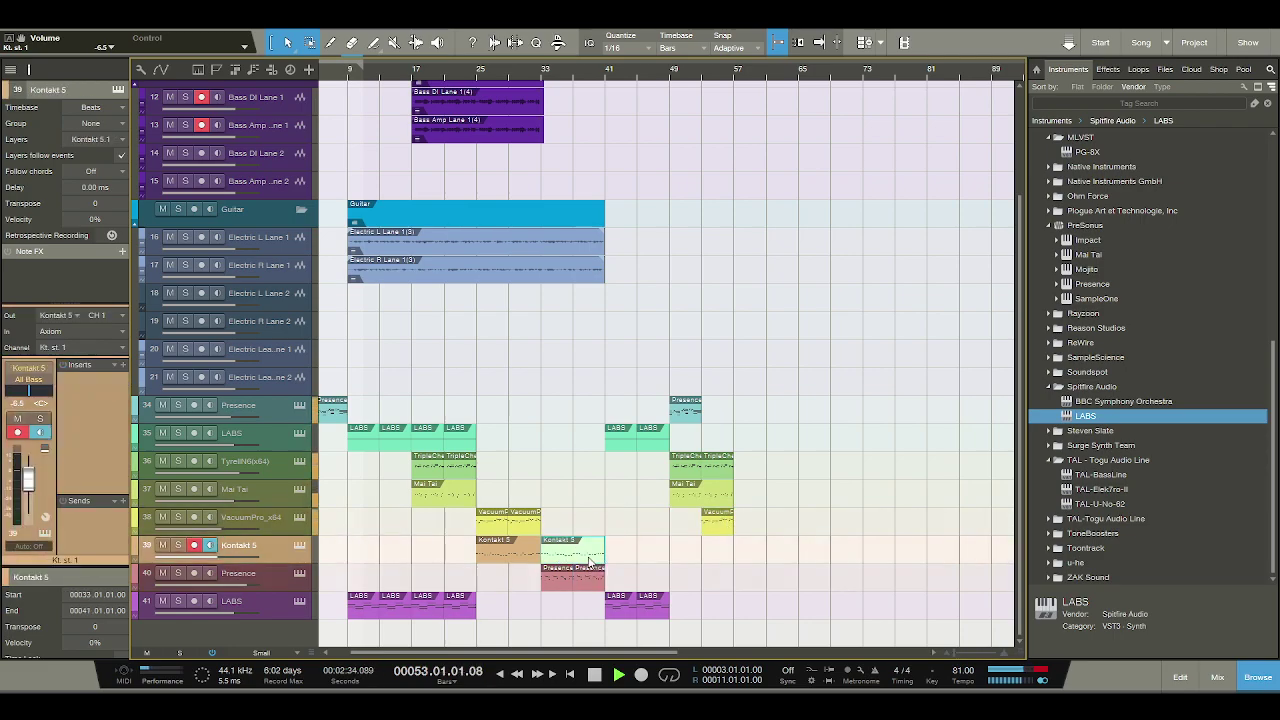
pyautogui.click(594, 562)
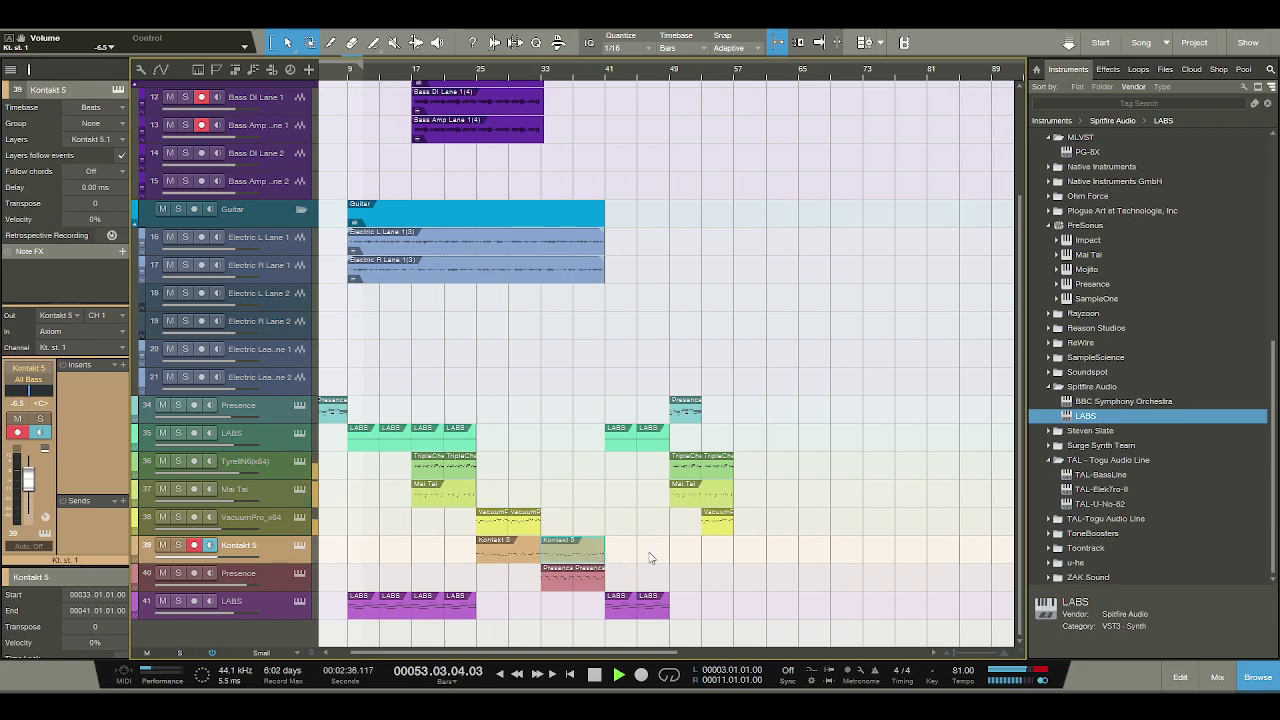
# Stop playback and duplicate the bar 49 Presence event on track 34 to fill up to bar 57.
pyautogui.press('space')
pyautogui.click(686, 410)
pyautogui.hotkey('ctrl', 'd')
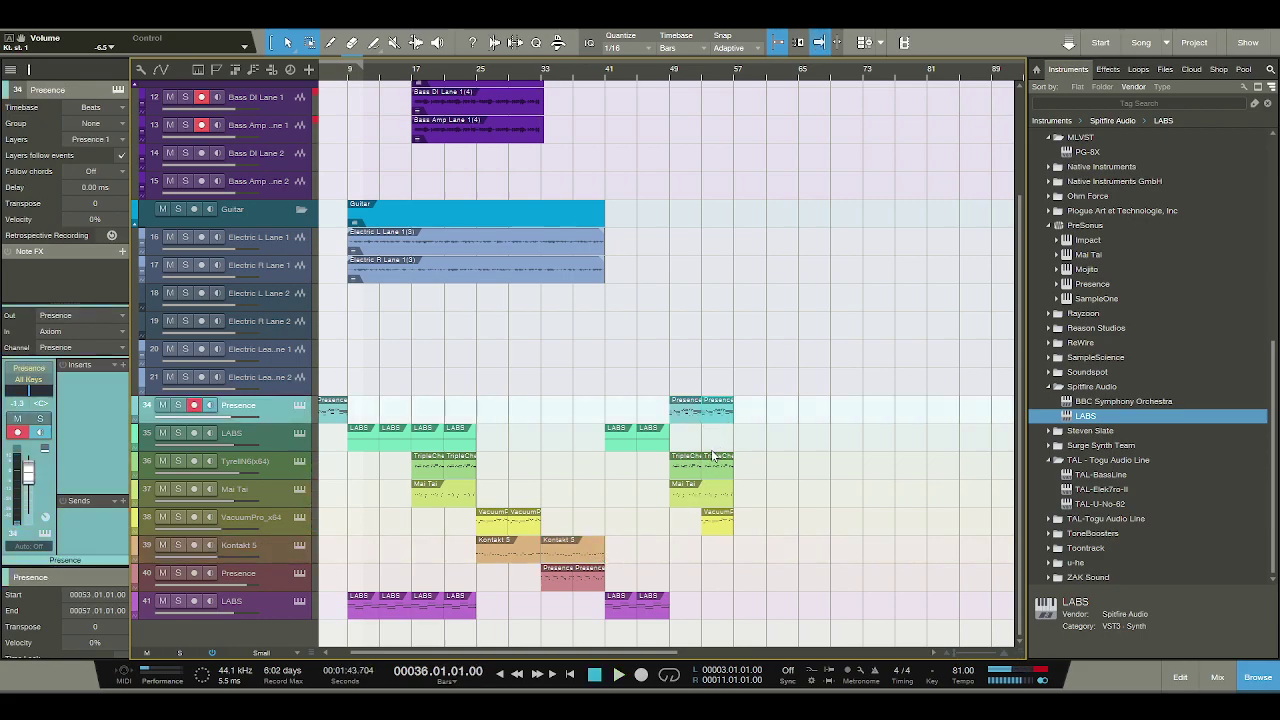
# Duplicate the left and right electric guitar takes and place the copies at bar 49.
pyautogui.scroll(3, 712, 456)
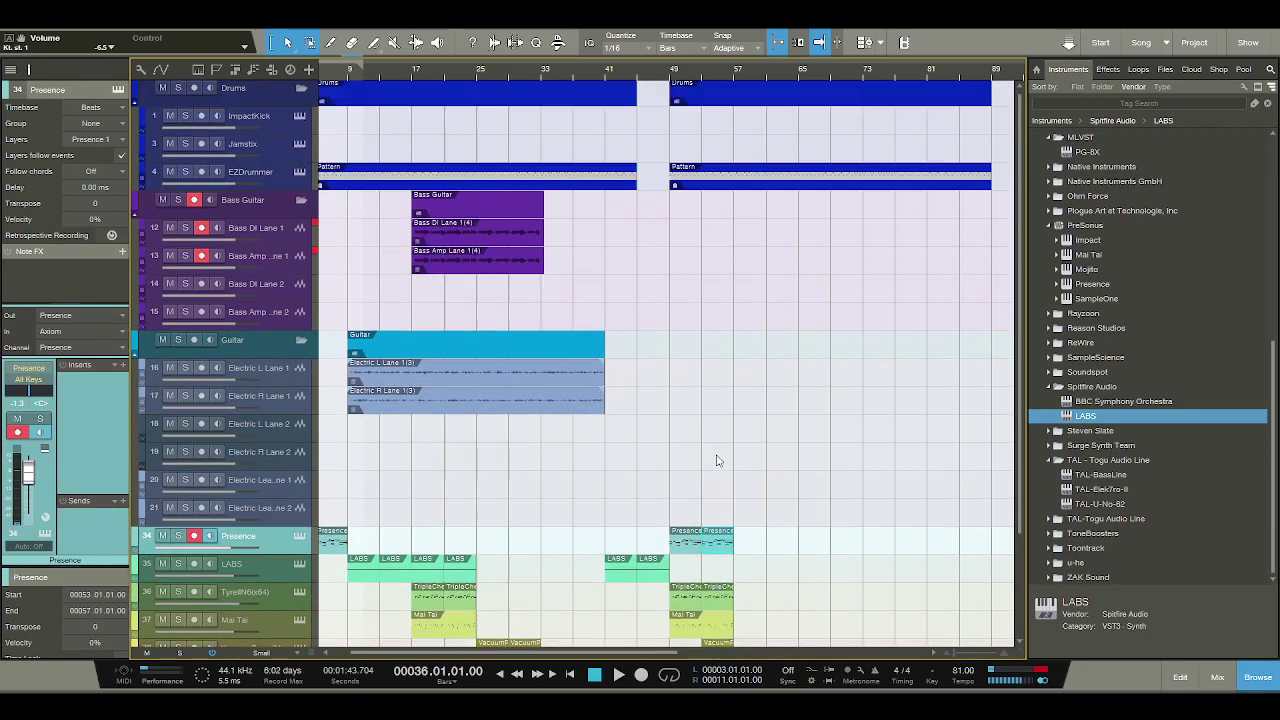
pyautogui.click(660, 372)
pyautogui.hotkey('ctrl', 'd')
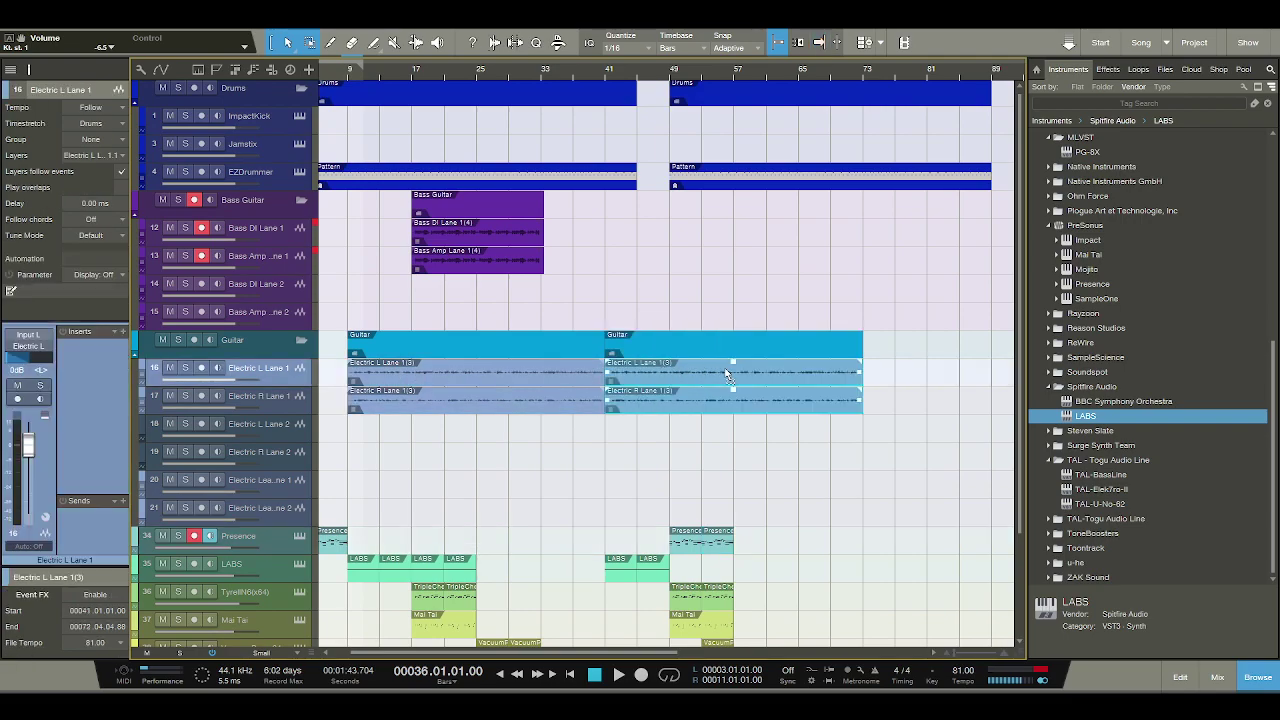
pyautogui.moveTo(707, 367); pyautogui.dragTo(722, 370)
# Duplicate the bass DI and amp takes, place the copies at bar 49 and play from shortly before them.
pyautogui.click(481, 250)
pyautogui.hotkey('ctrl', 'd')
pyautogui.moveTo(664, 240); pyautogui.dragTo(692, 243)
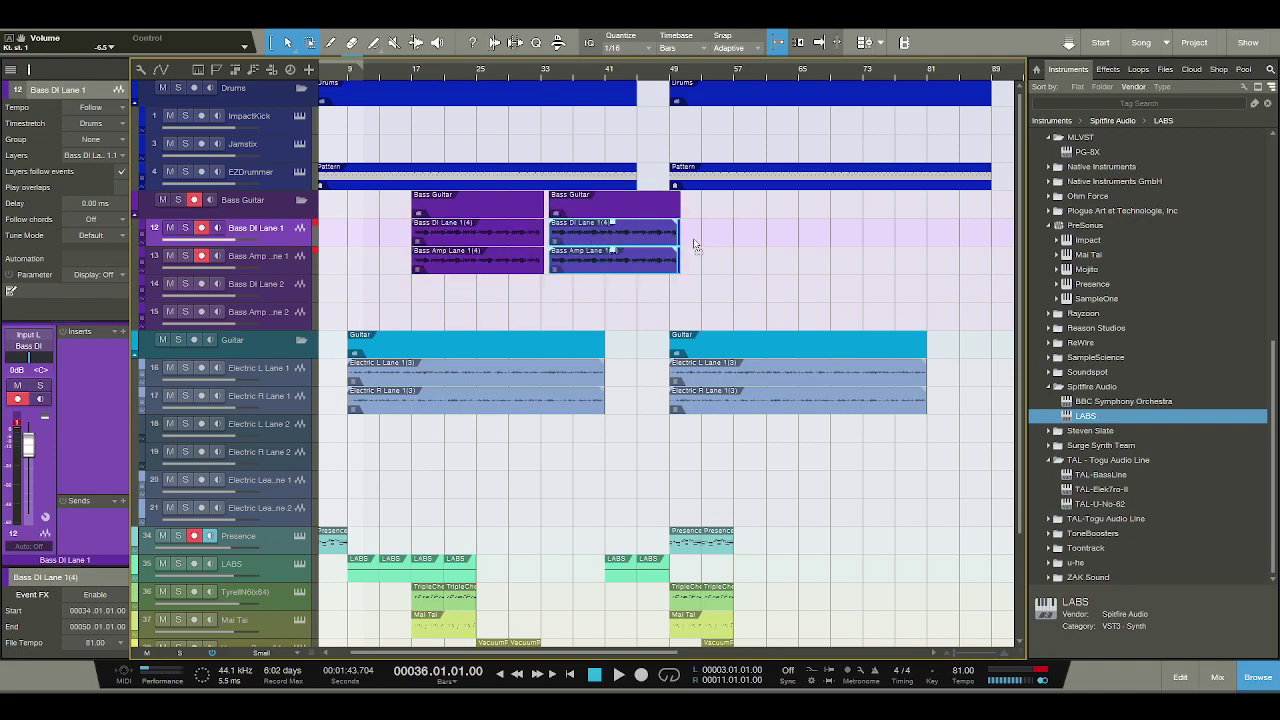
pyautogui.click(657, 75)
pyautogui.press('space')
# Duplicate the bar 33 Kontakt 5 event and place the copy at bar 49 on track 39.
pyautogui.scroll(-5, 660, 215)
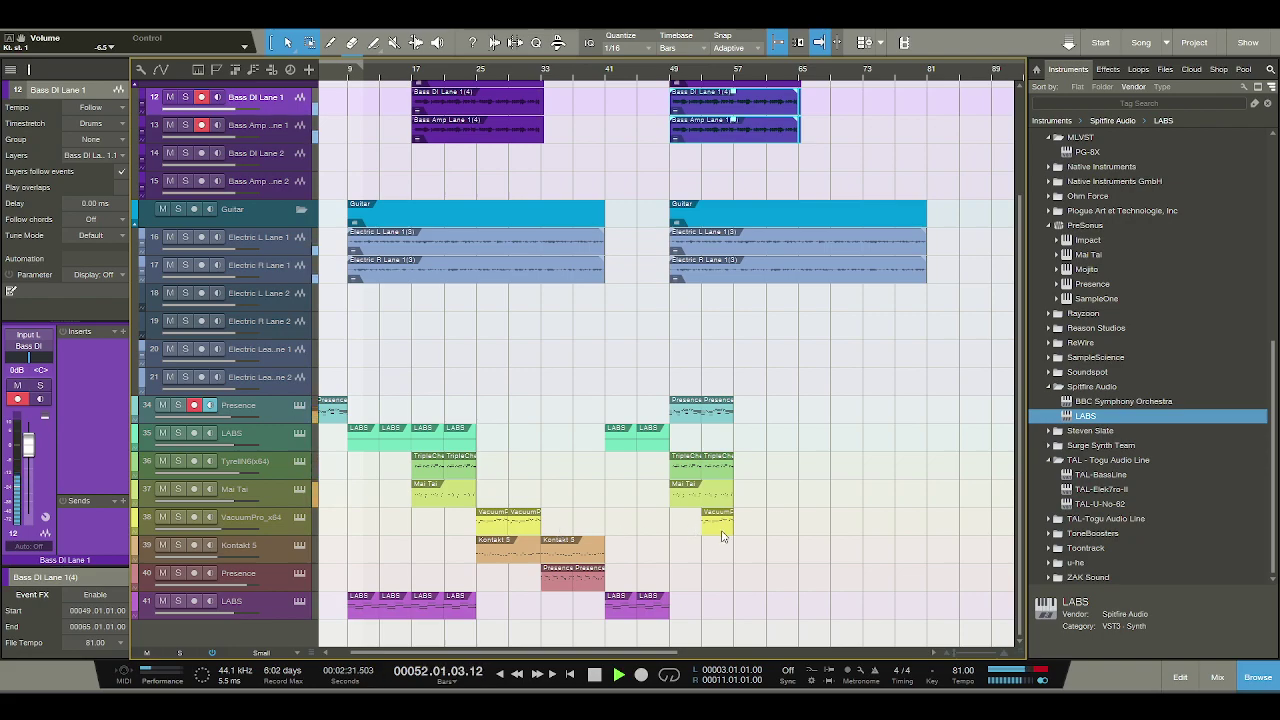
pyautogui.click(597, 552)
pyautogui.press('d')
pyautogui.press('f')
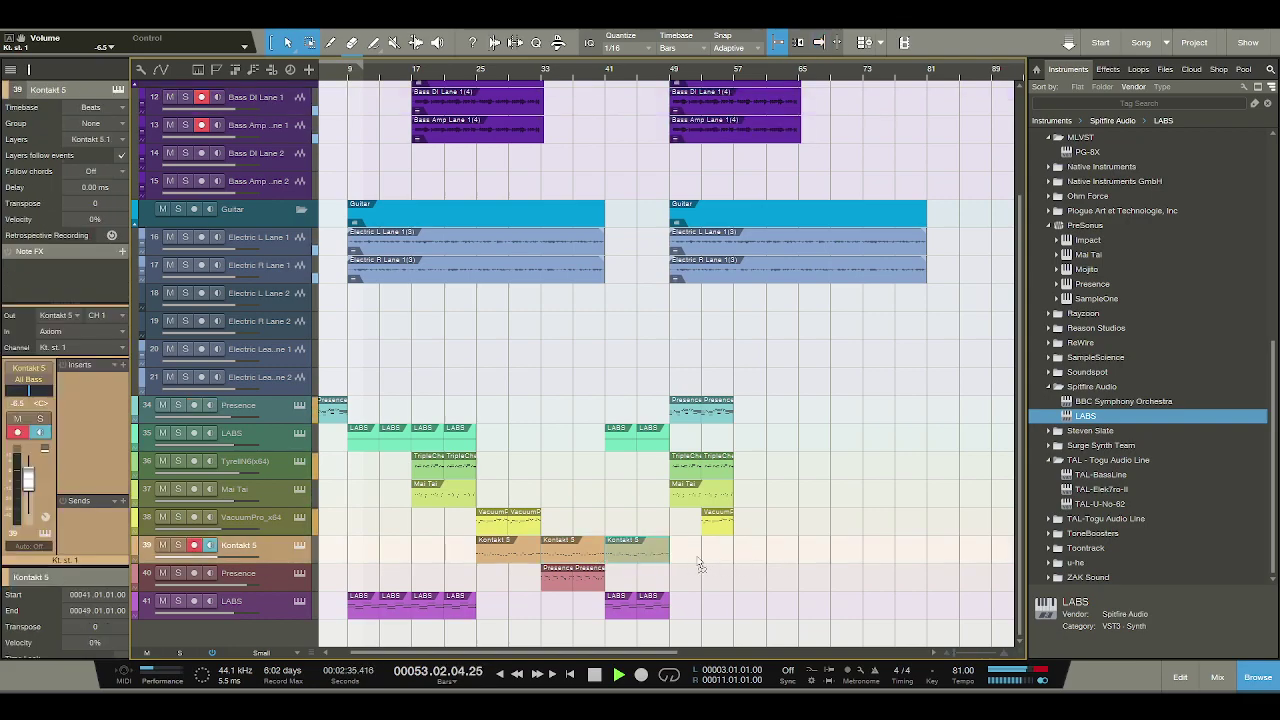
pyautogui.moveTo(624, 552); pyautogui.dragTo(688, 556)
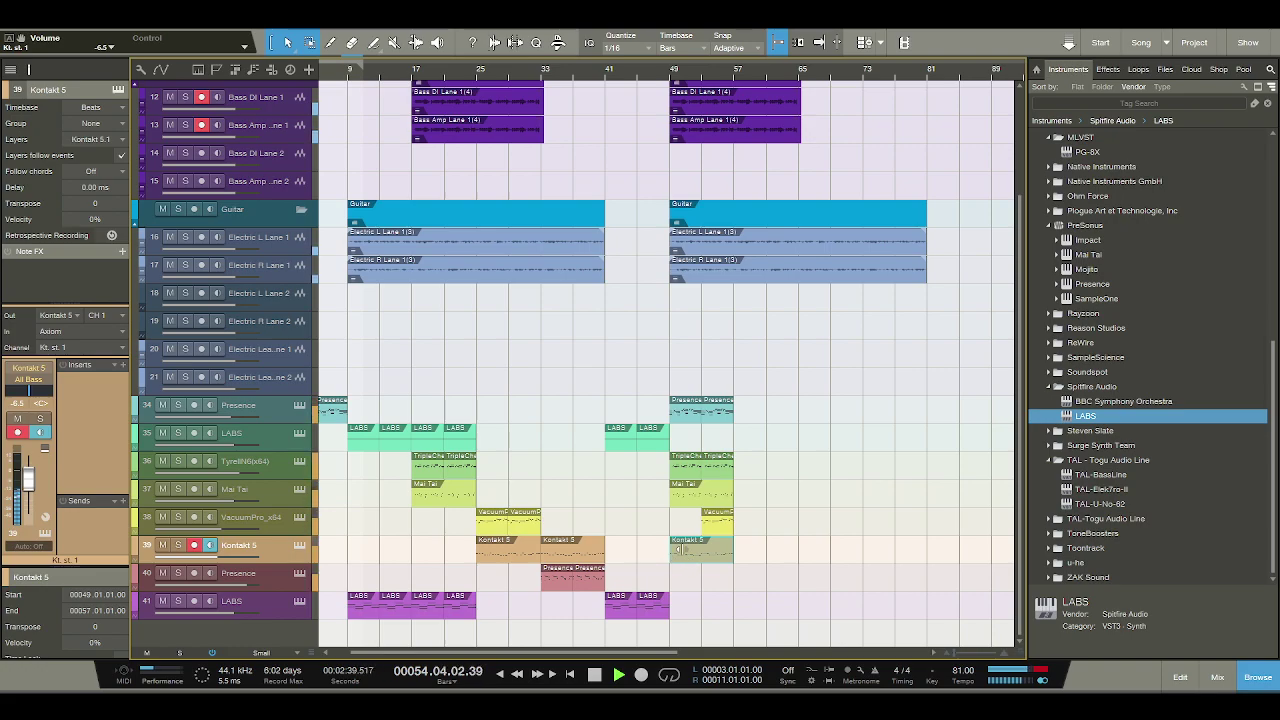
# Move the copied VacuumPro event to bar 57 and duplicate the bar 49 Kontakt 5 event to fill up to bar 65.
pyautogui.moveTo(718, 522); pyautogui.dragTo(750, 527)
pyautogui.click(718, 551)
pyautogui.press('d')
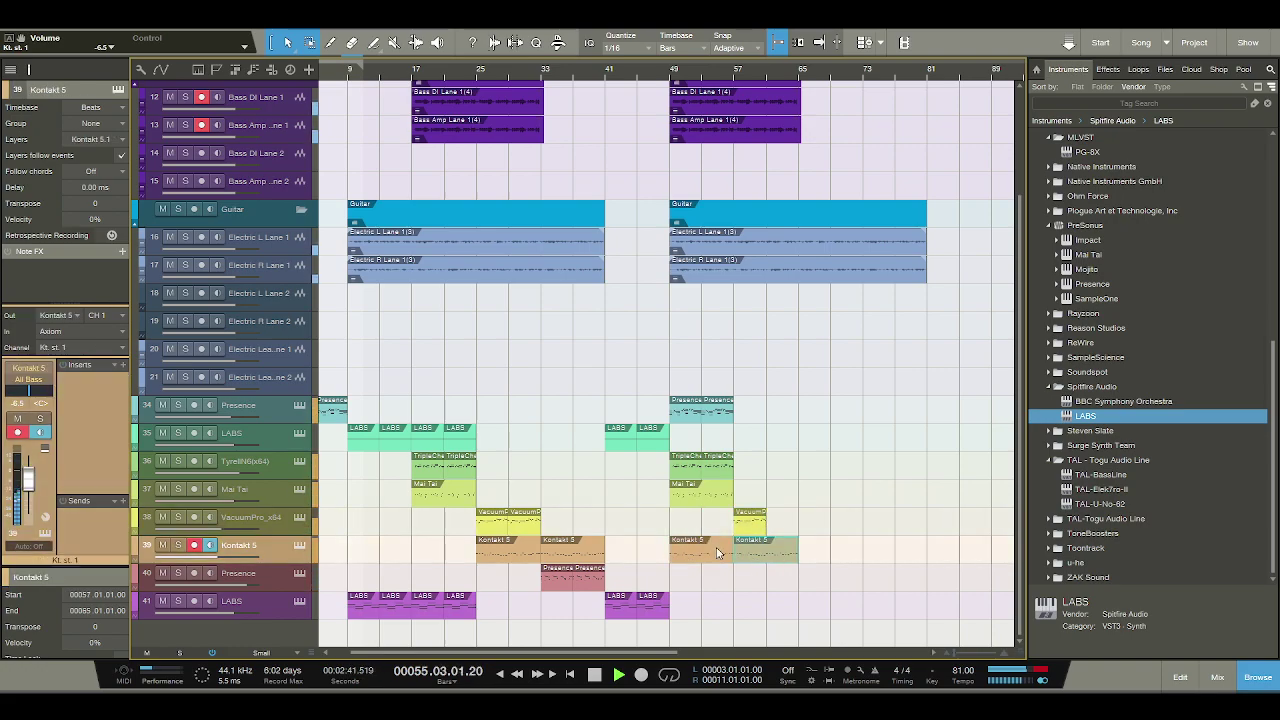
# Duplicate the Mai Tai, TyrellN6 and track 34 Presence events to fill bars 57 to 65.
pyautogui.click(715, 492)
pyautogui.press('d')
pyautogui.click(723, 465)
pyautogui.press('d')
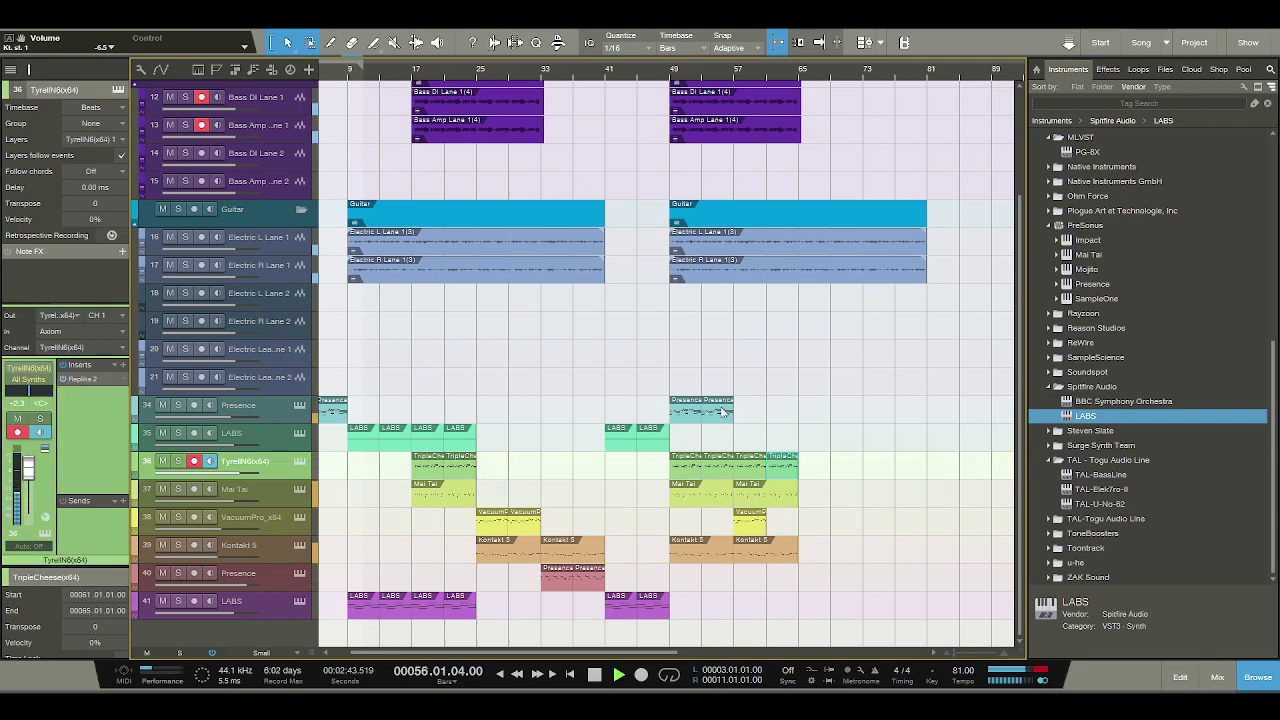
pyautogui.click(722, 412)
pyautogui.press('d')
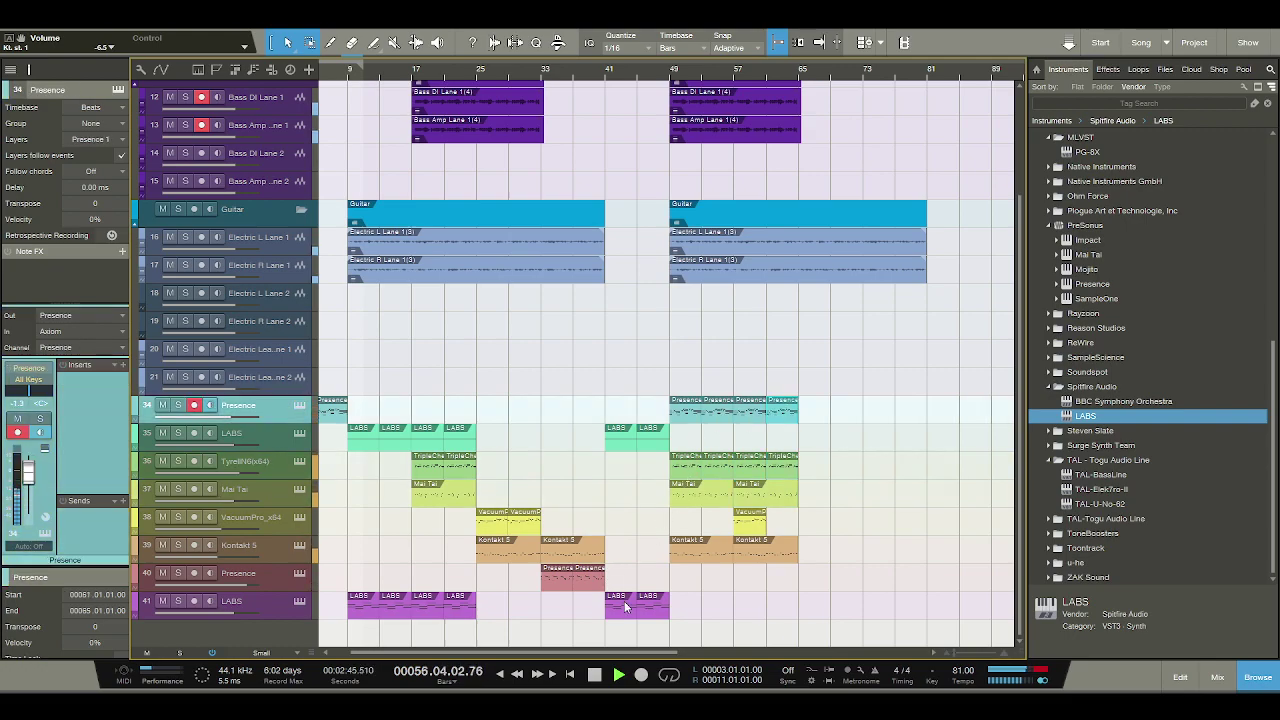
# Duplicate the second Presence event on track 40 and move both it and its copy to bar 61.
pyautogui.click(596, 586)
pyautogui.press('d')
pyautogui.moveTo(620, 583); pyautogui.dragTo(684, 584)
pyautogui.moveTo(594, 583); pyautogui.dragTo(724, 583)
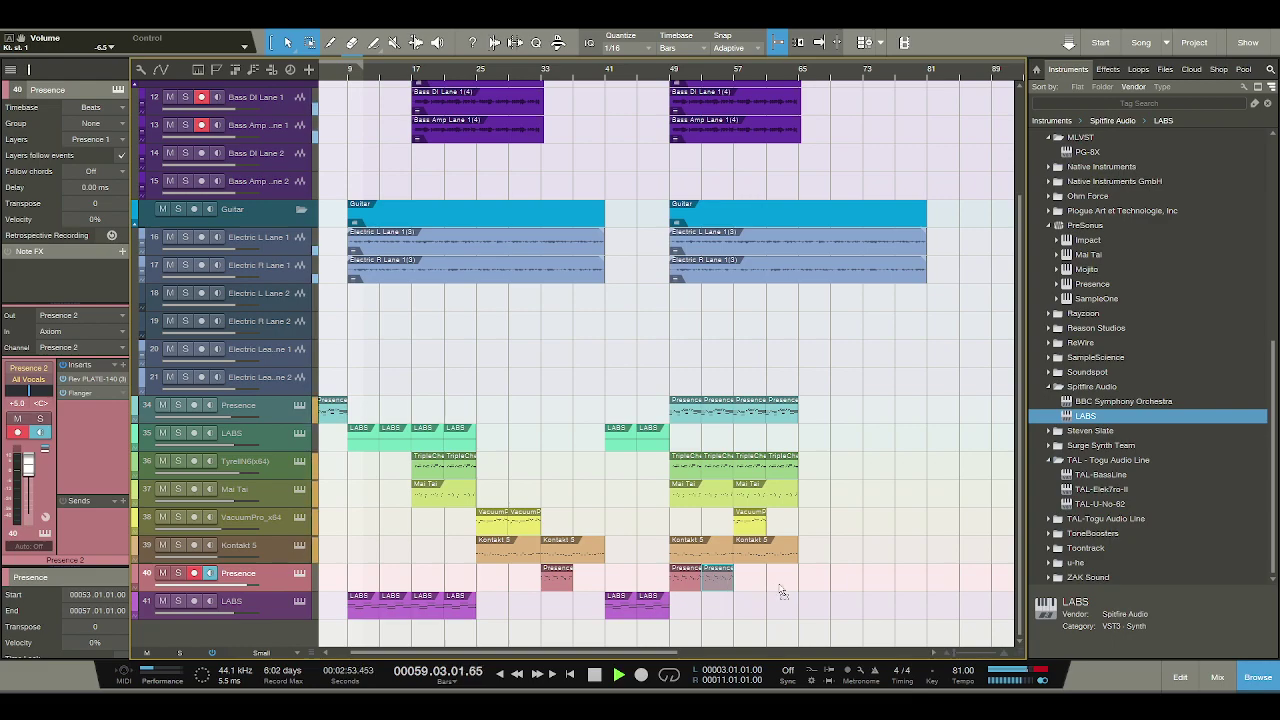
pyautogui.moveTo(720, 580); pyautogui.dragTo(785, 591)
pyautogui.click(684, 581)
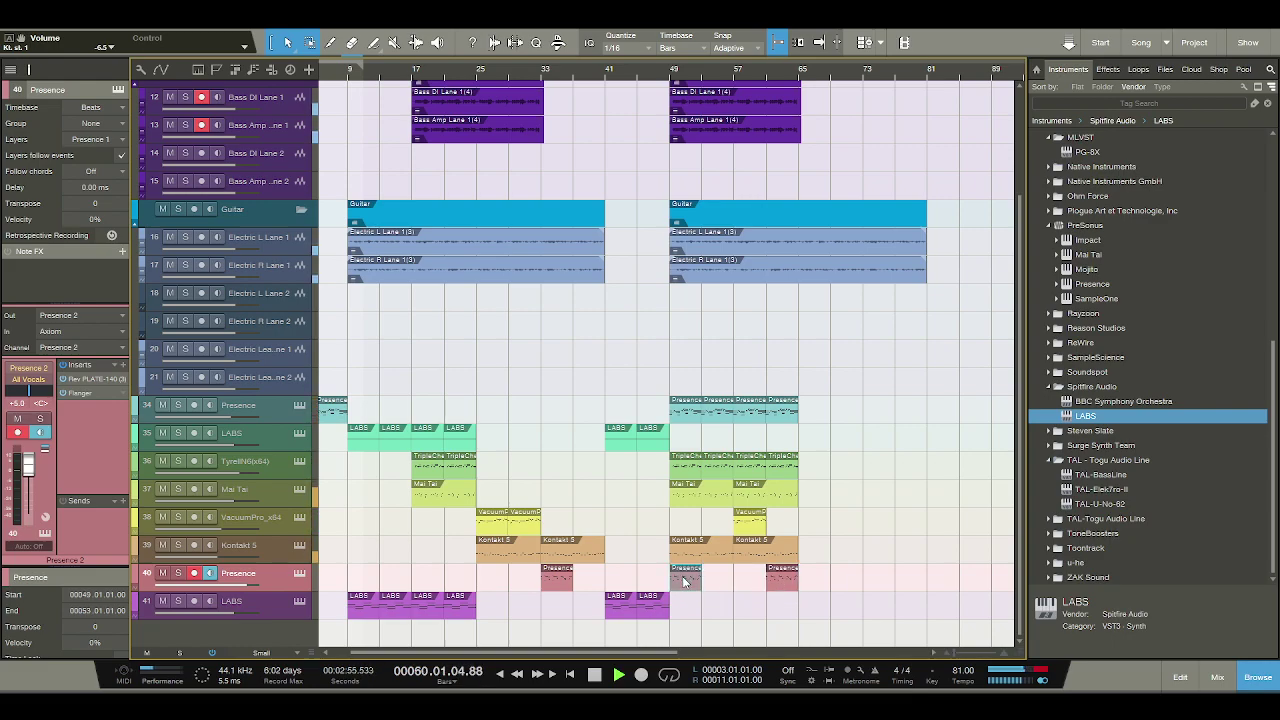
pyautogui.moveTo(684, 582); pyautogui.dragTo(780, 580)
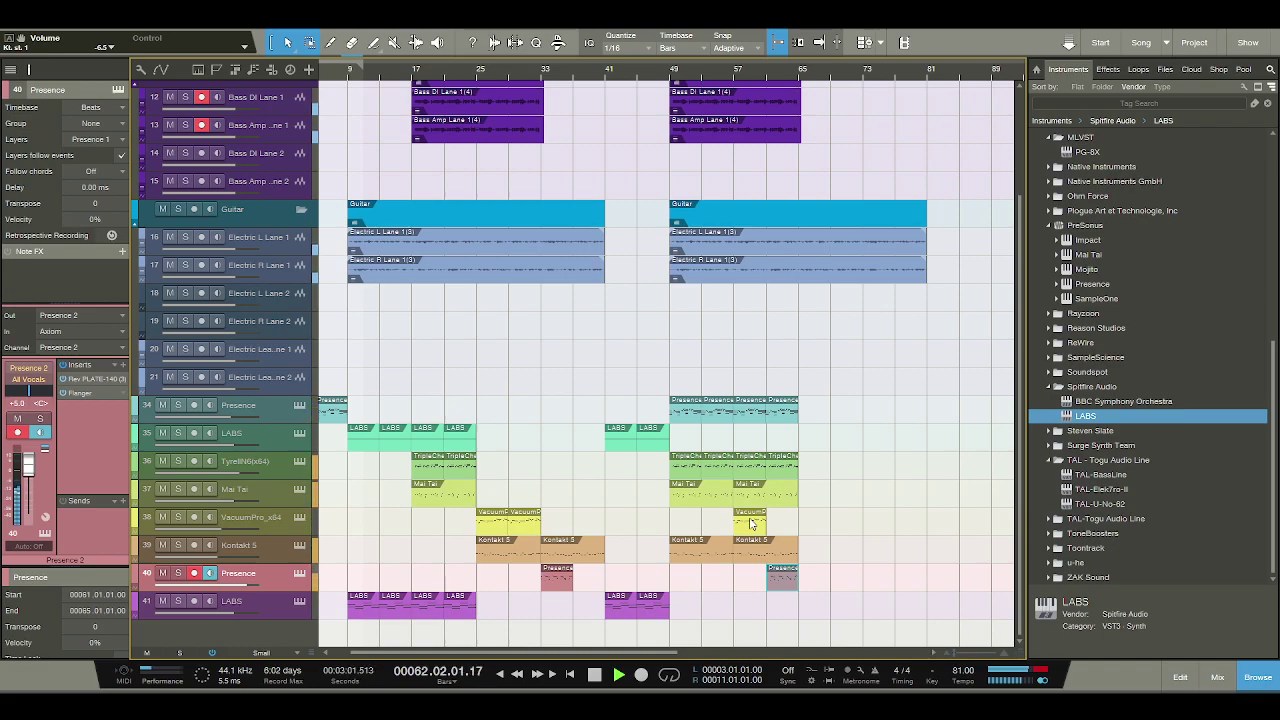
# Place copies of the VacuumPro and Kontakt 5 events at bar 65 and of the track 40 Presence event at bar 69.
pyautogui.moveTo(752, 522); pyautogui.dragTo(814, 526)
pyautogui.moveTo(786, 583); pyautogui.dragTo(850, 585)
pyautogui.click(787, 558)
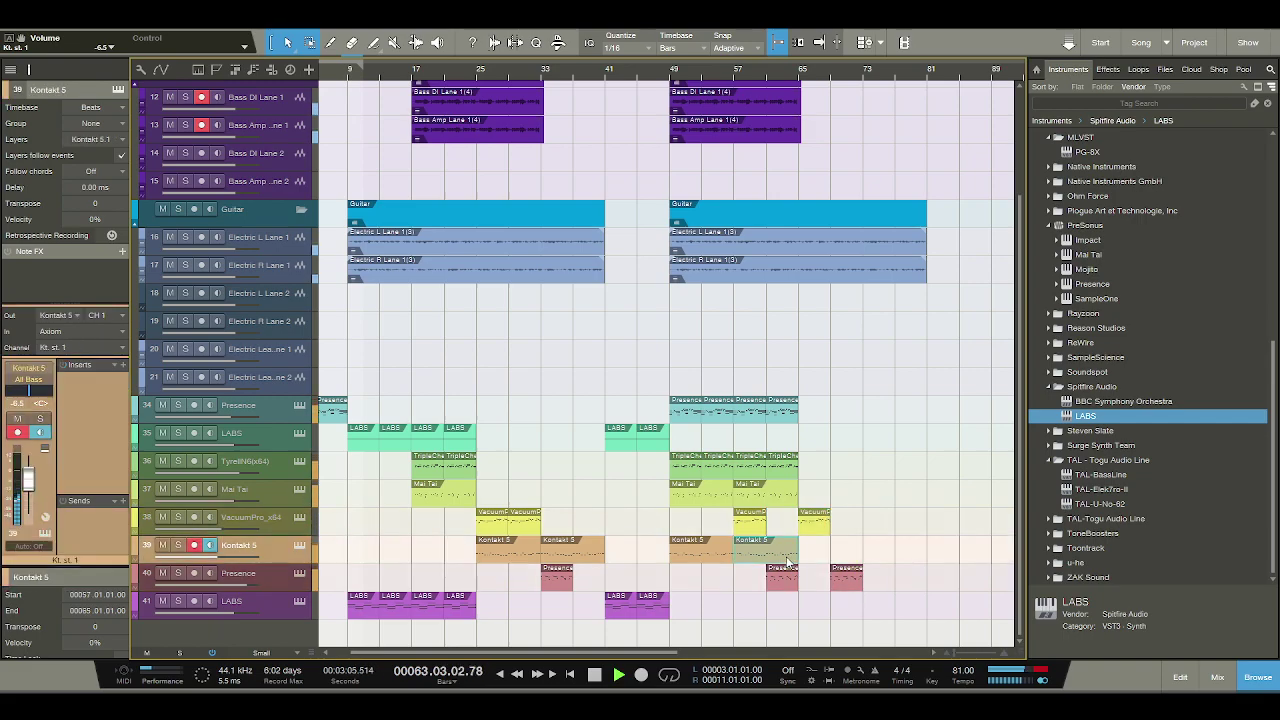
pyautogui.press('d')
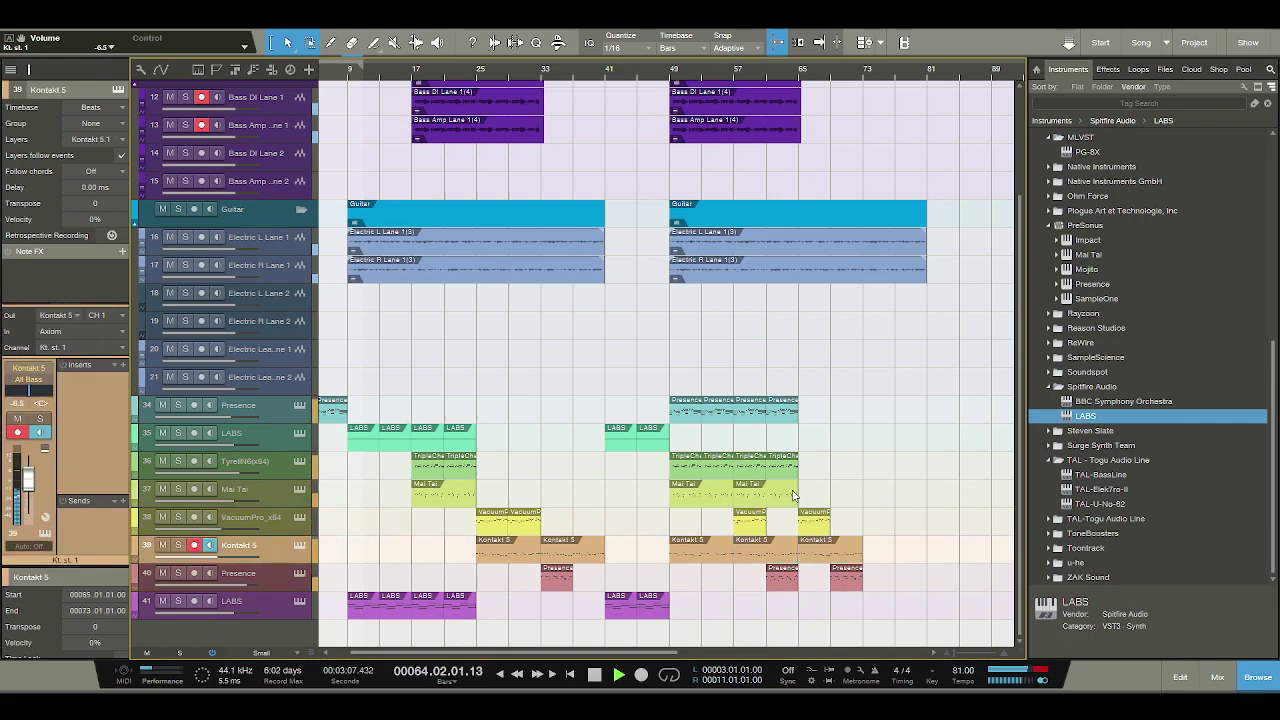
# Duplicate the TyrellN6, Mai Tai and track 34 Presence events to fill bars 65 to 73.
pyautogui.click(755, 472)
pyautogui.press('d')
pyautogui.click(789, 413)
pyautogui.press('d')
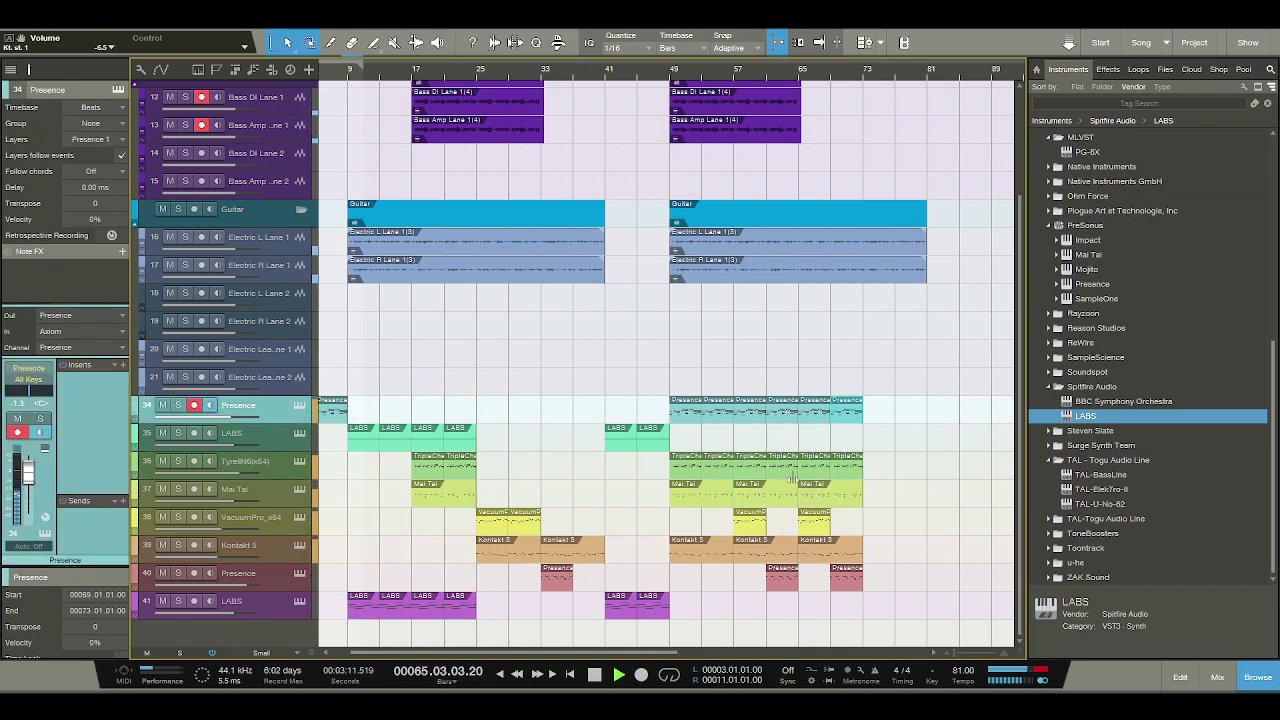
# Shorten the second pair of electric guitar takes to end at bar 73.
pyautogui.click(876, 243)
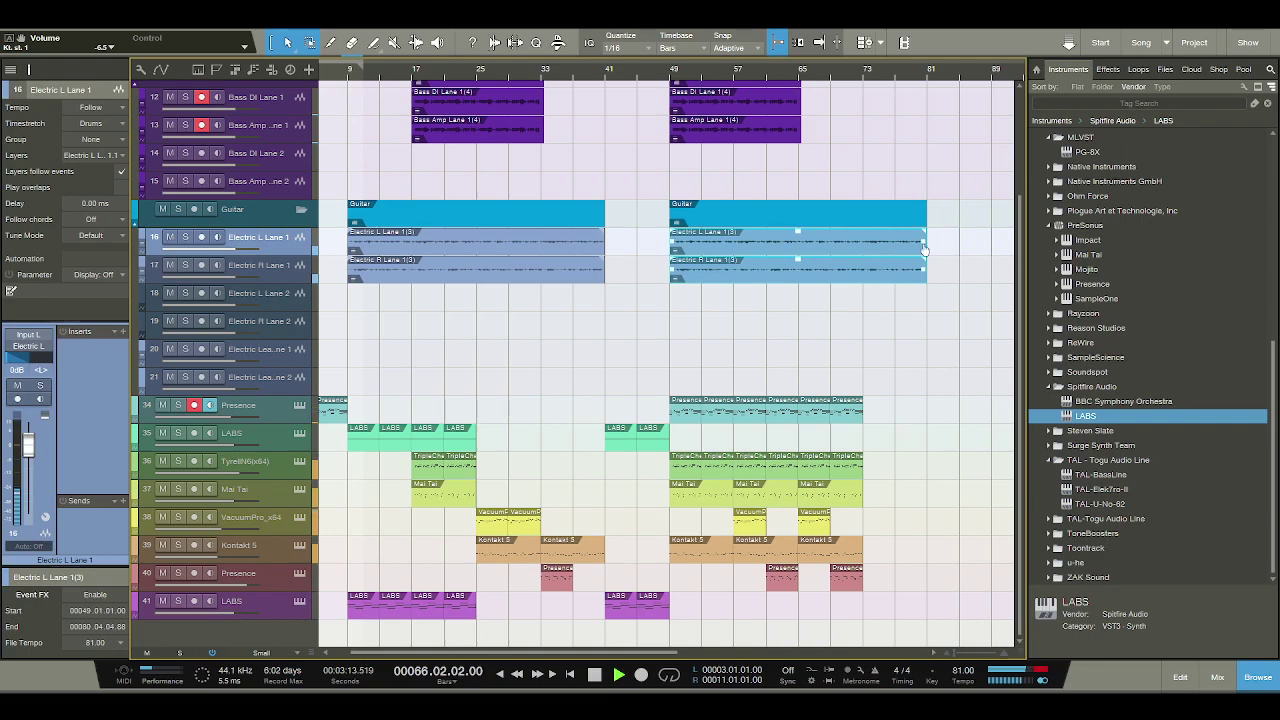
pyautogui.moveTo(929, 246); pyautogui.dragTo(862, 247)
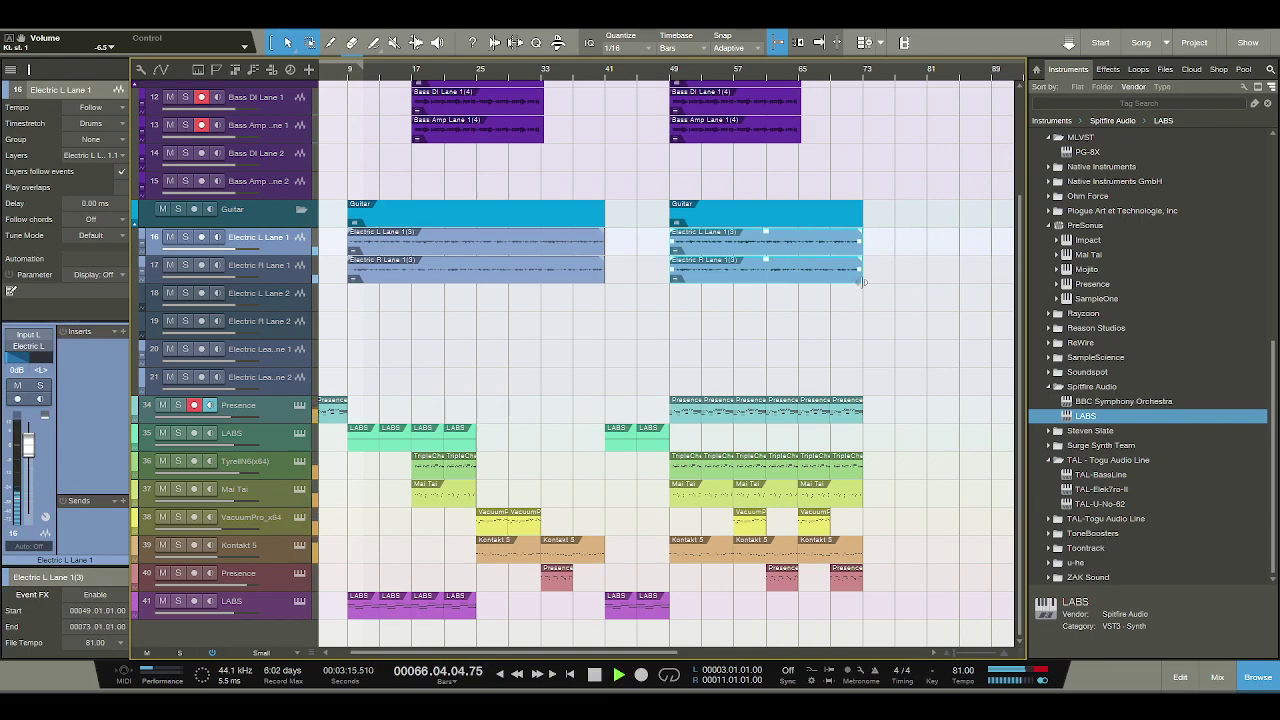
# Duplicate the bar 45 LABS events on tracks 35 and 41 to fill up to bar 53.
pyautogui.click(663, 443)
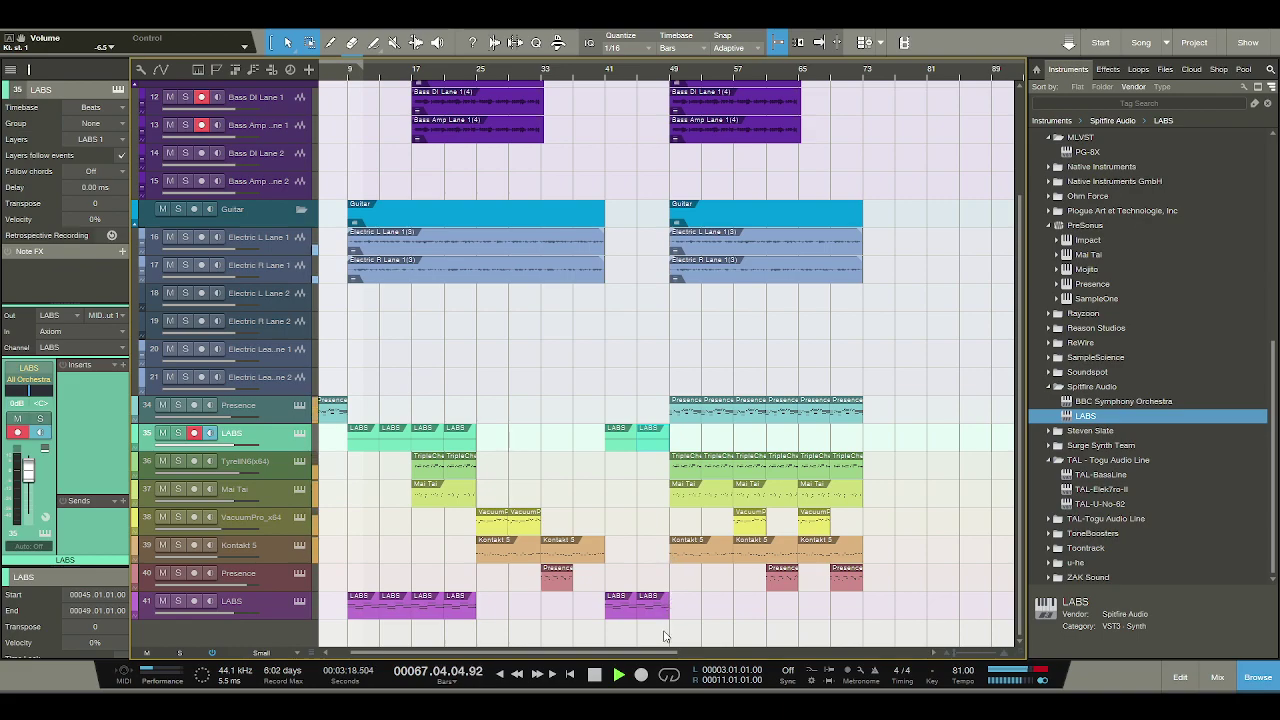
pyautogui.click(648, 436)
pyautogui.press('d')
pyautogui.click(659, 445)
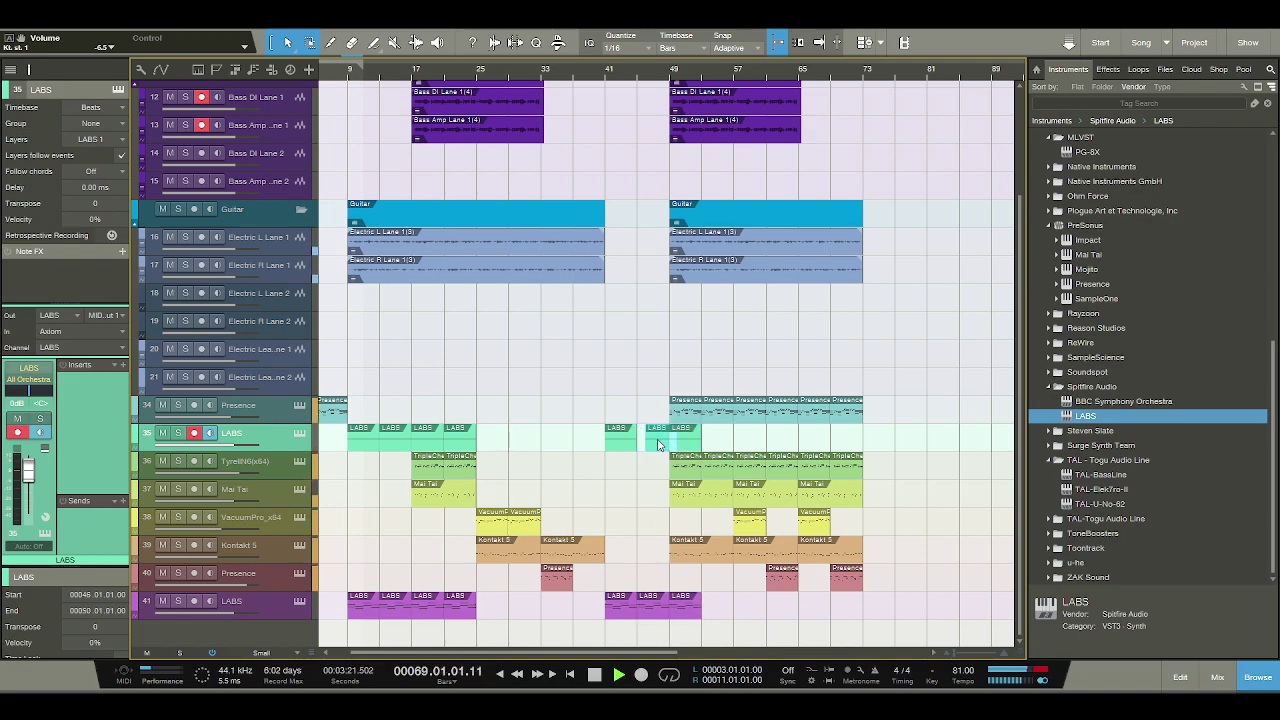
pyautogui.click(692, 610)
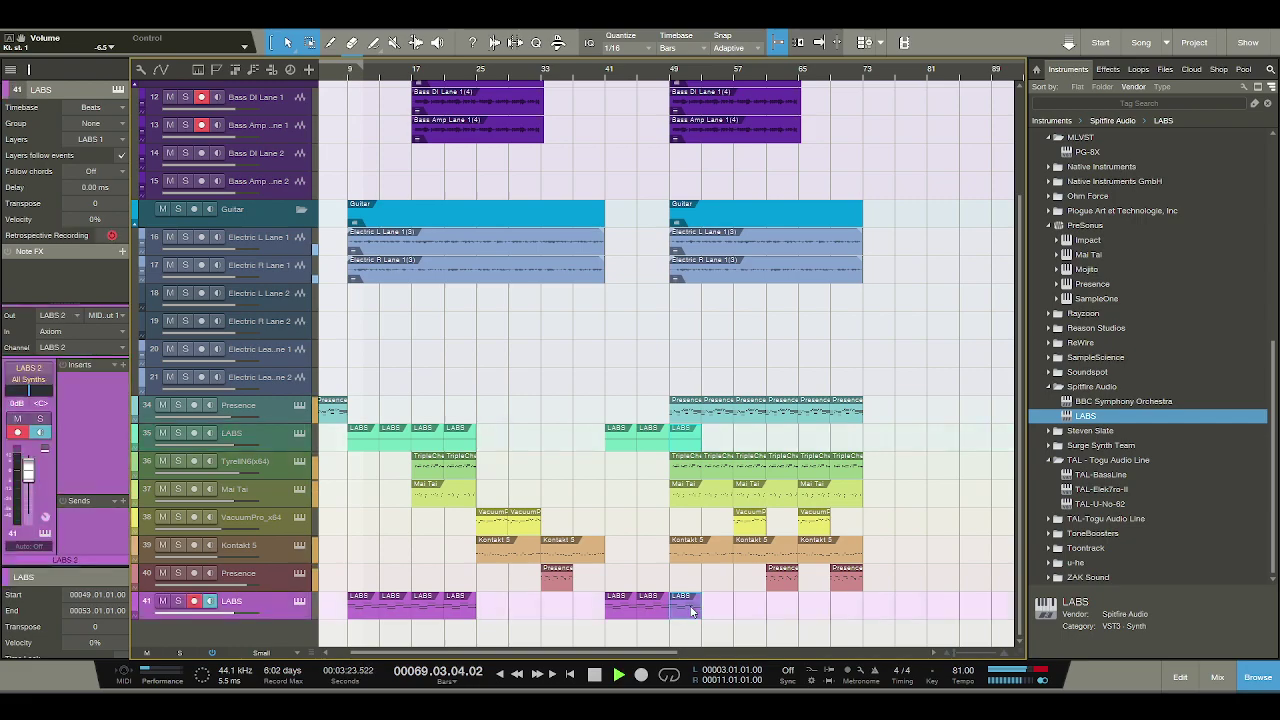
# Duplicate the bar 49 LABS events on tracks 35 and 41 to fill up to bar 73.
pyautogui.press('d')
pyautogui.press('d')
pyautogui.press('d')
pyautogui.press('d')
pyautogui.press('d')
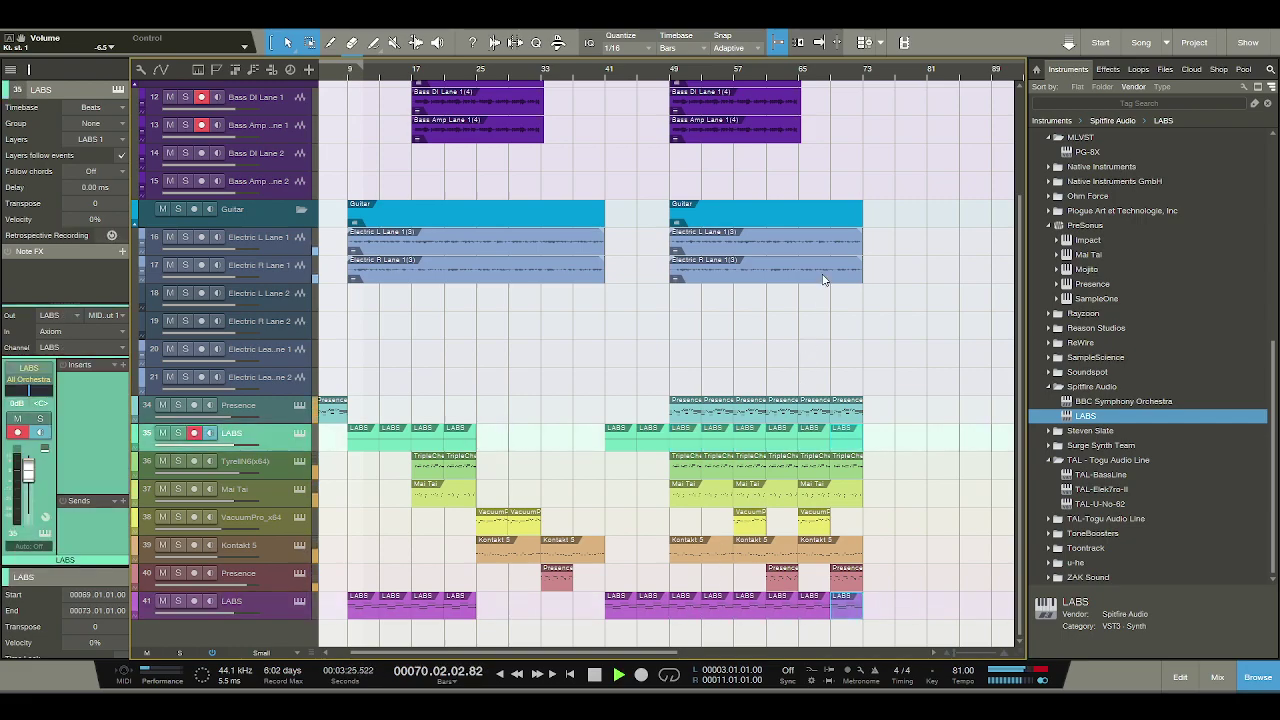
# Duplicate the bar 49 Bass DI and Bass Amp takes, start the copies at bar 65 and stop playback.
pyautogui.moveTo(820, 149); pyautogui.dragTo(692, 105)
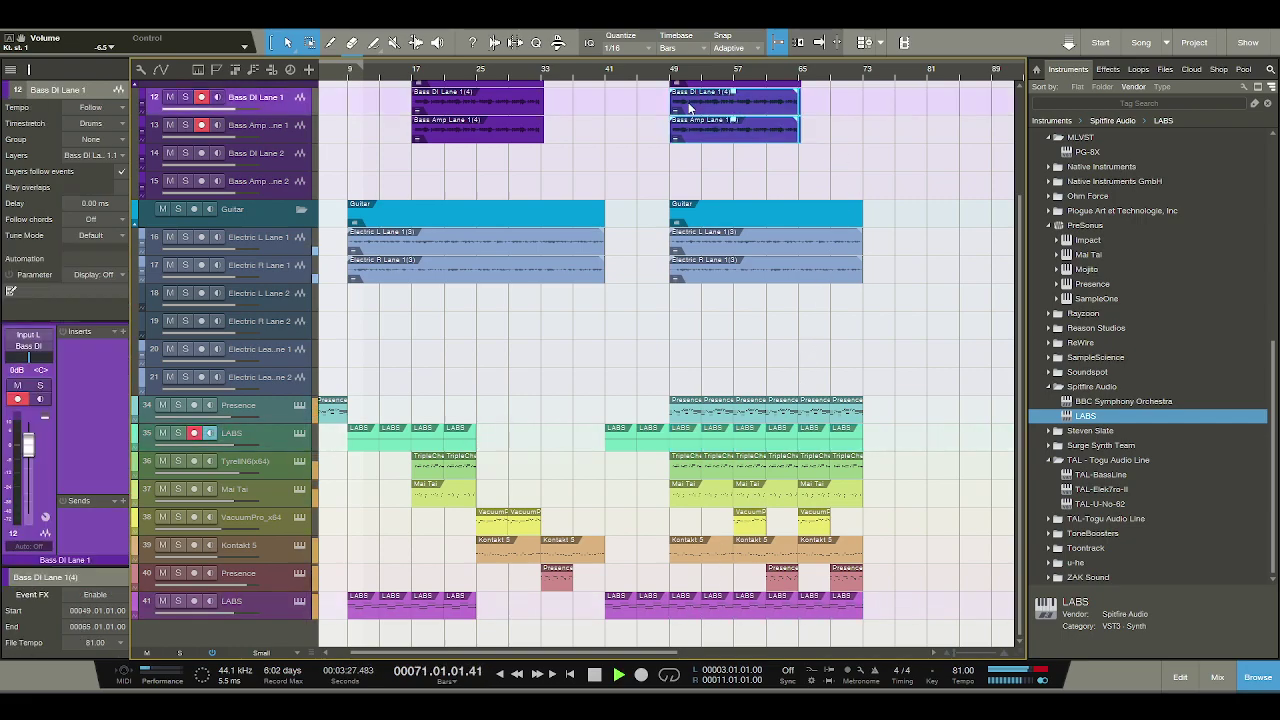
pyautogui.press('d')
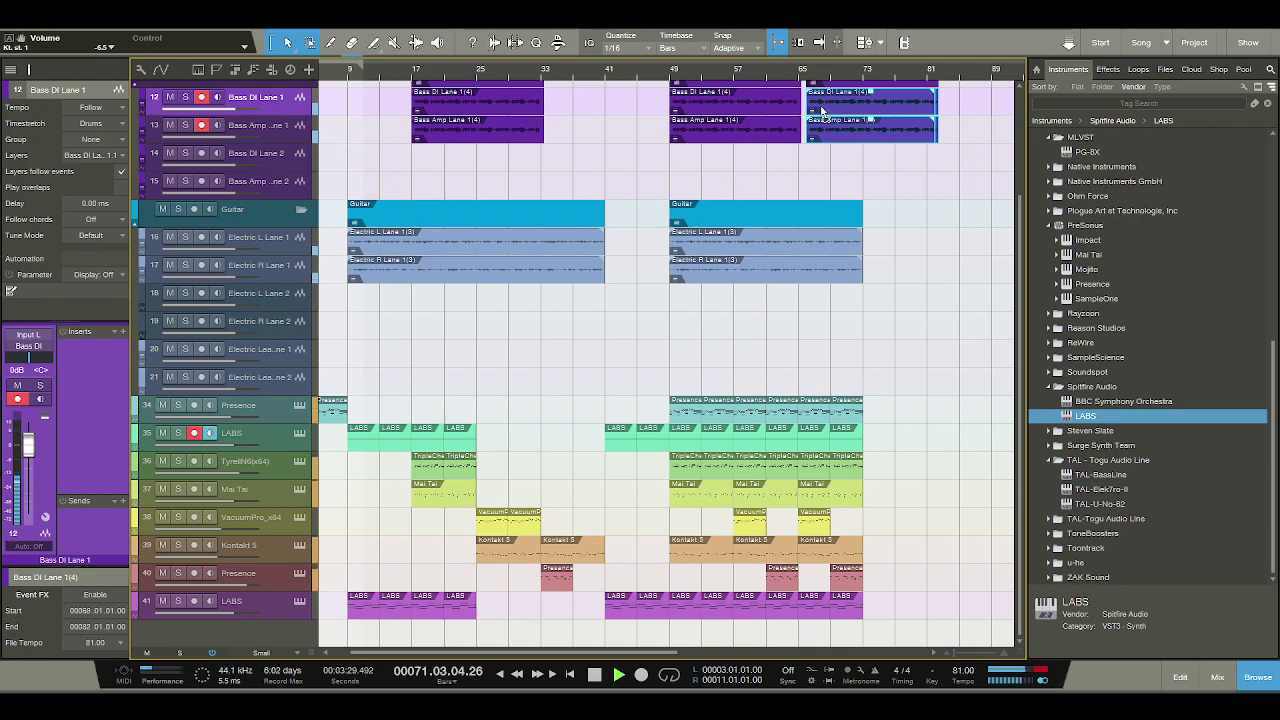
pyautogui.moveTo(820, 110); pyautogui.dragTo(812, 110)
pyautogui.scroll(2, 803, 65)
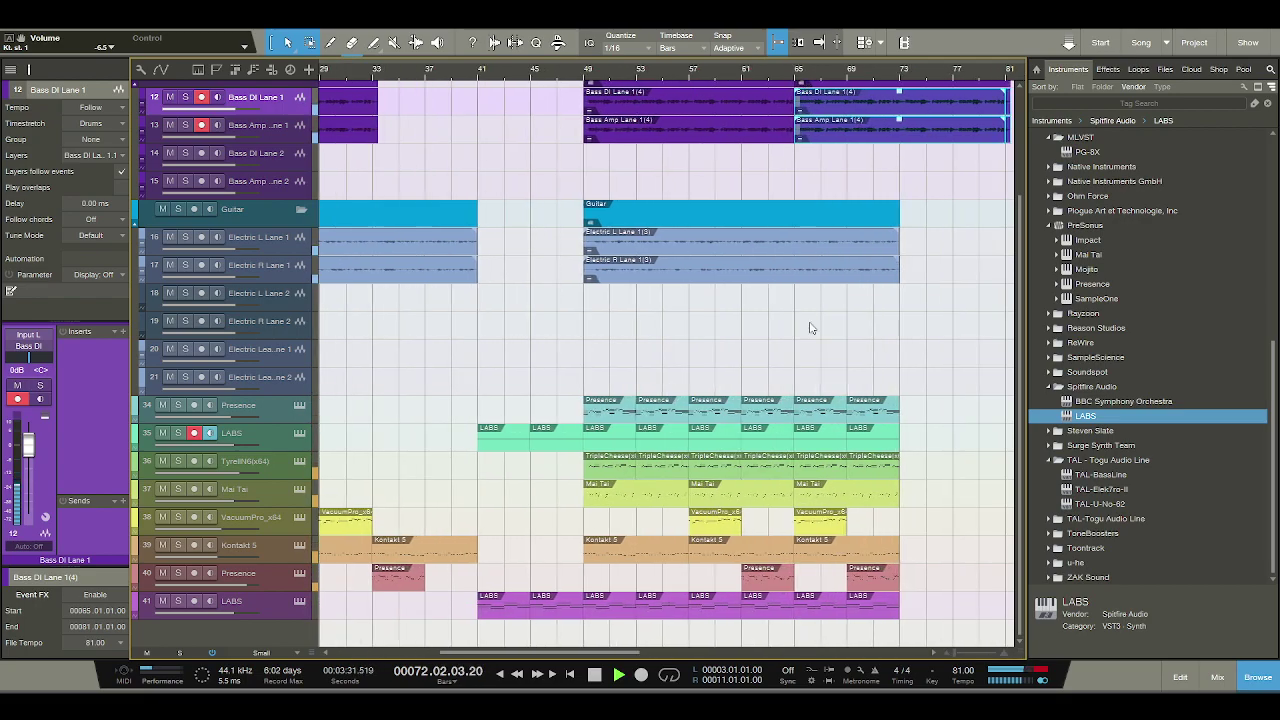
pyautogui.press('space')
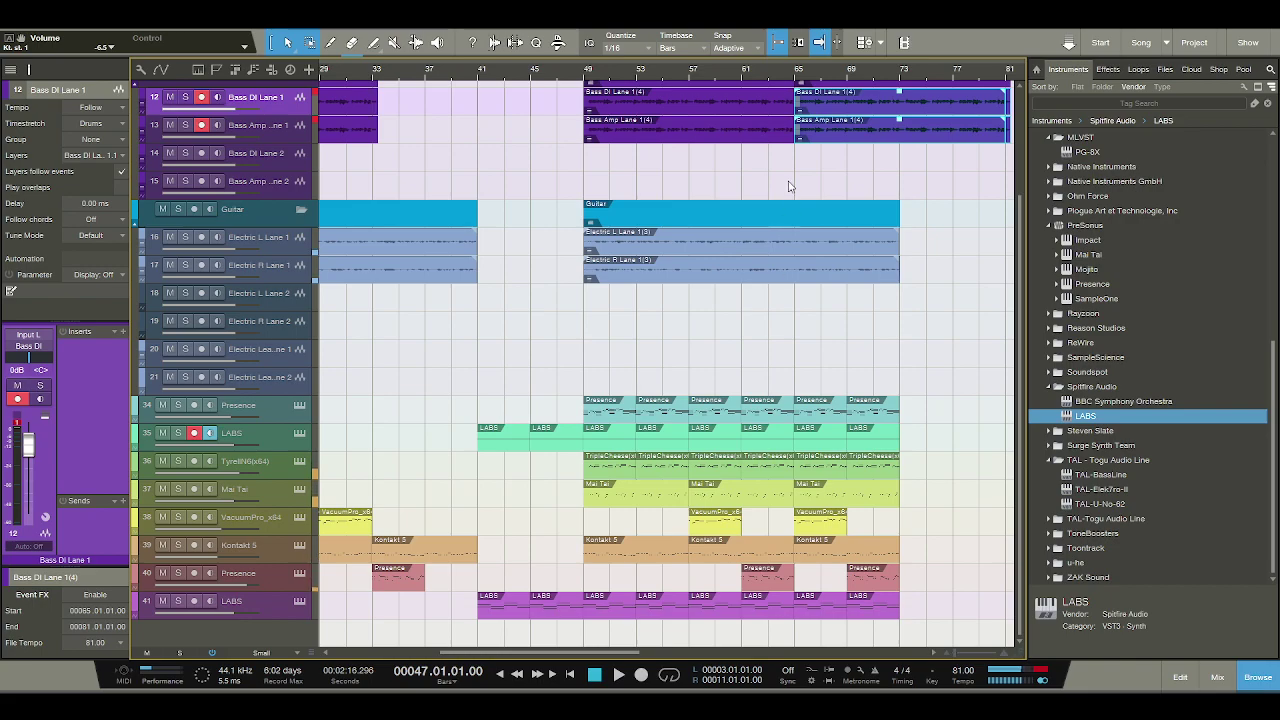
pyautogui.scroll(4, 790, 241)
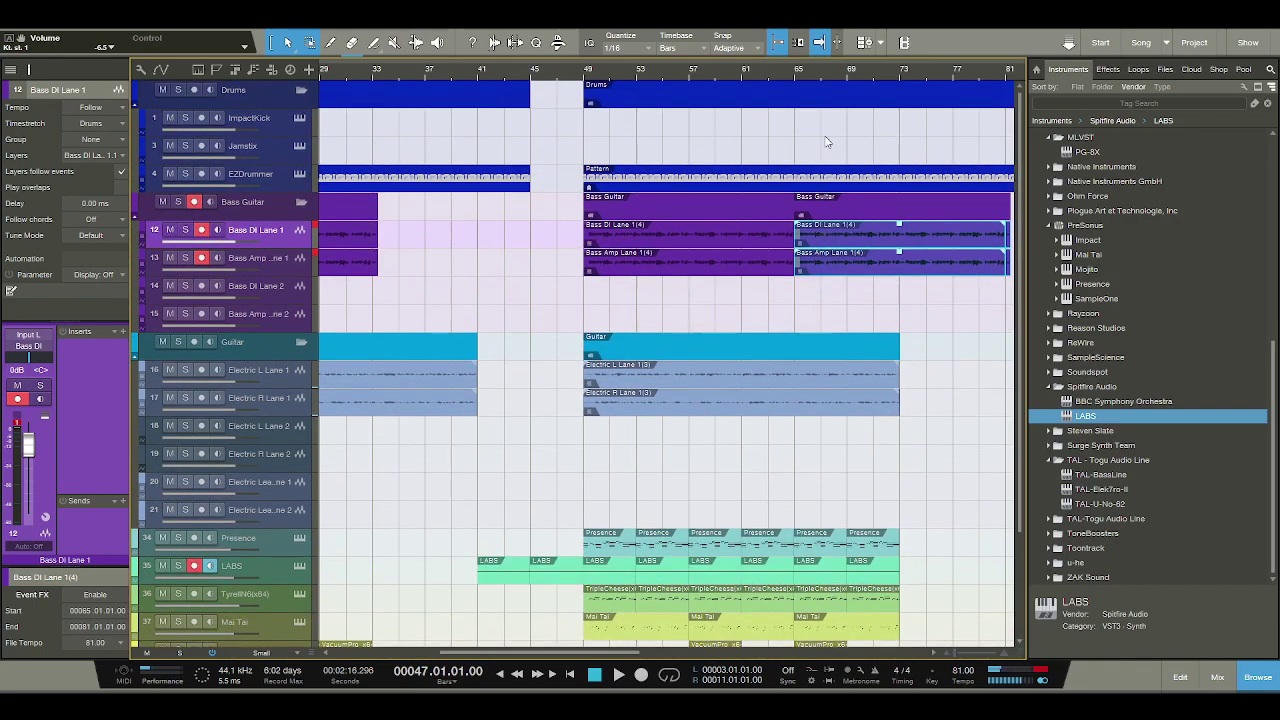
pyautogui.scroll(-2, 809, 70)
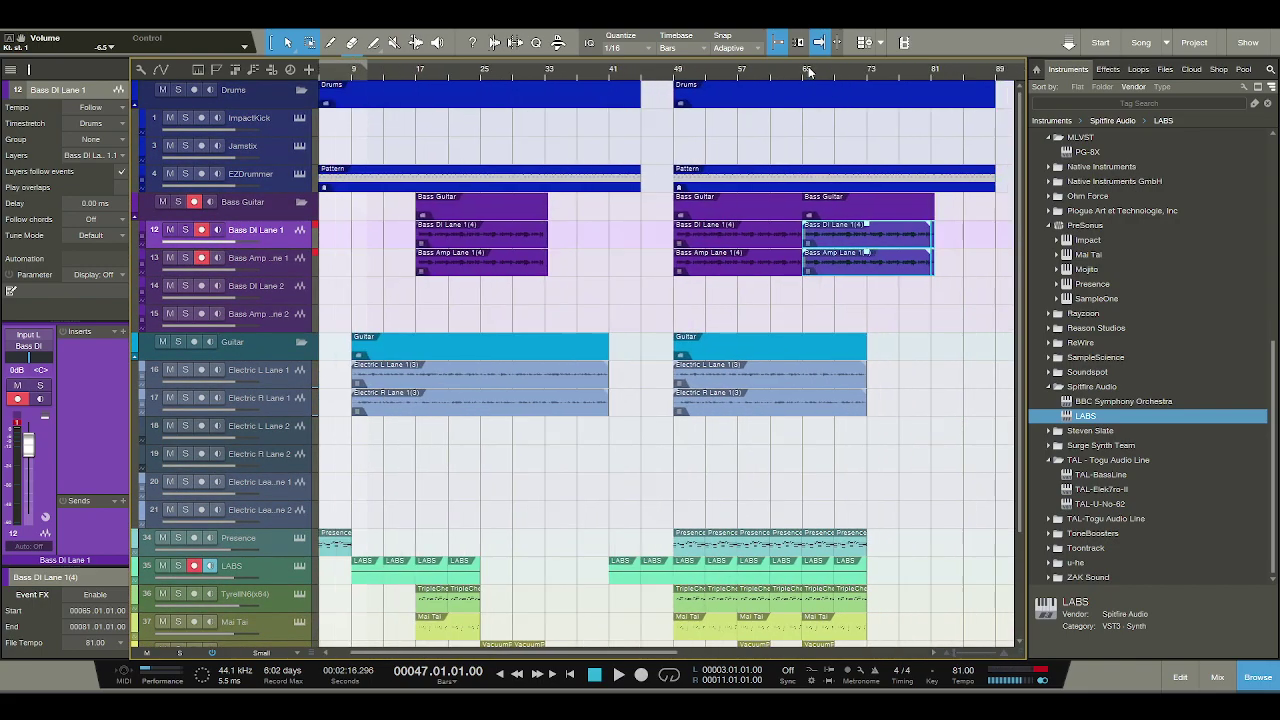
# Try moving the copied bass takes to bar 68 and undo the move.
pyautogui.click(946, 288)
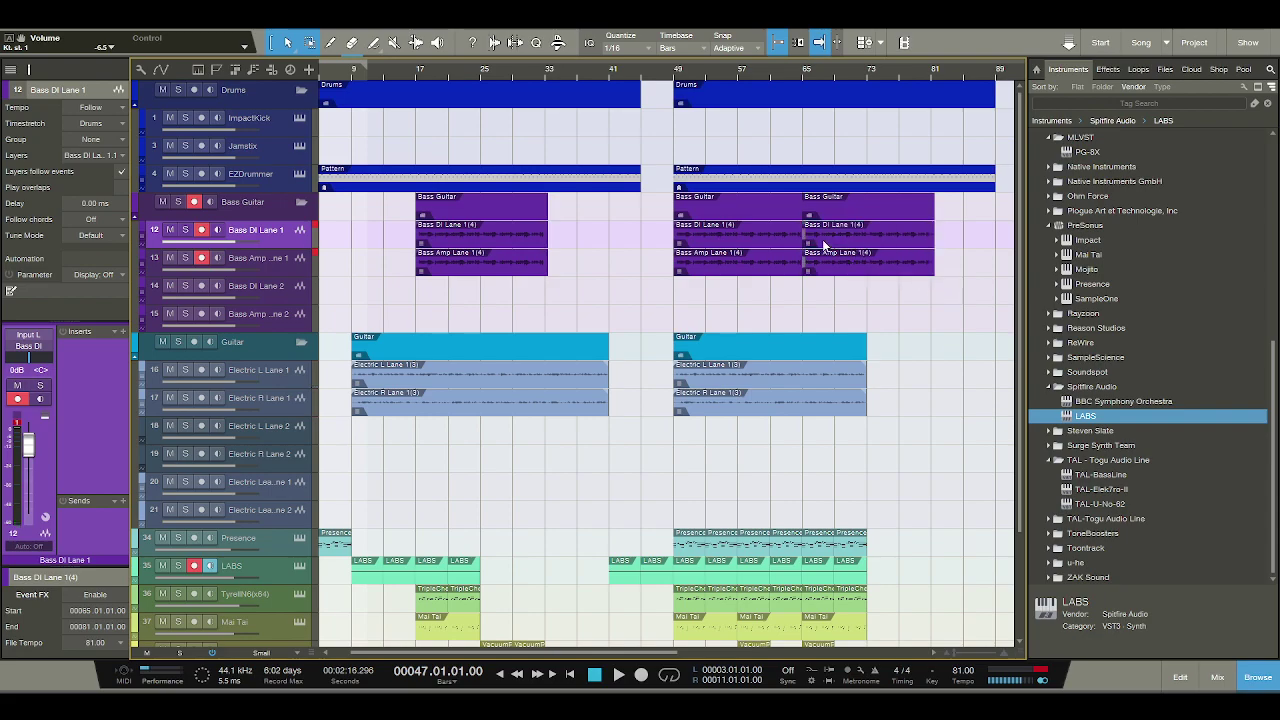
pyautogui.click(845, 245)
pyautogui.moveTo(850, 243); pyautogui.dragTo(874, 243)
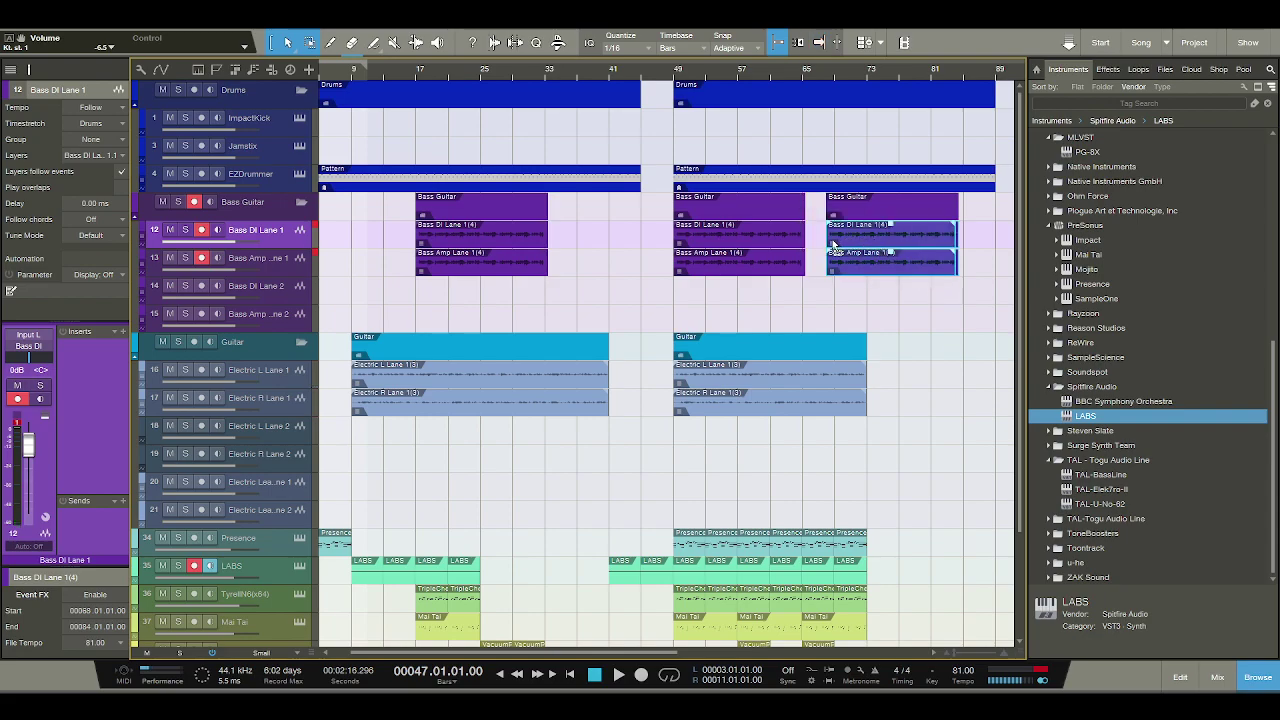
pyautogui.hotkey('ctrl', 'z')
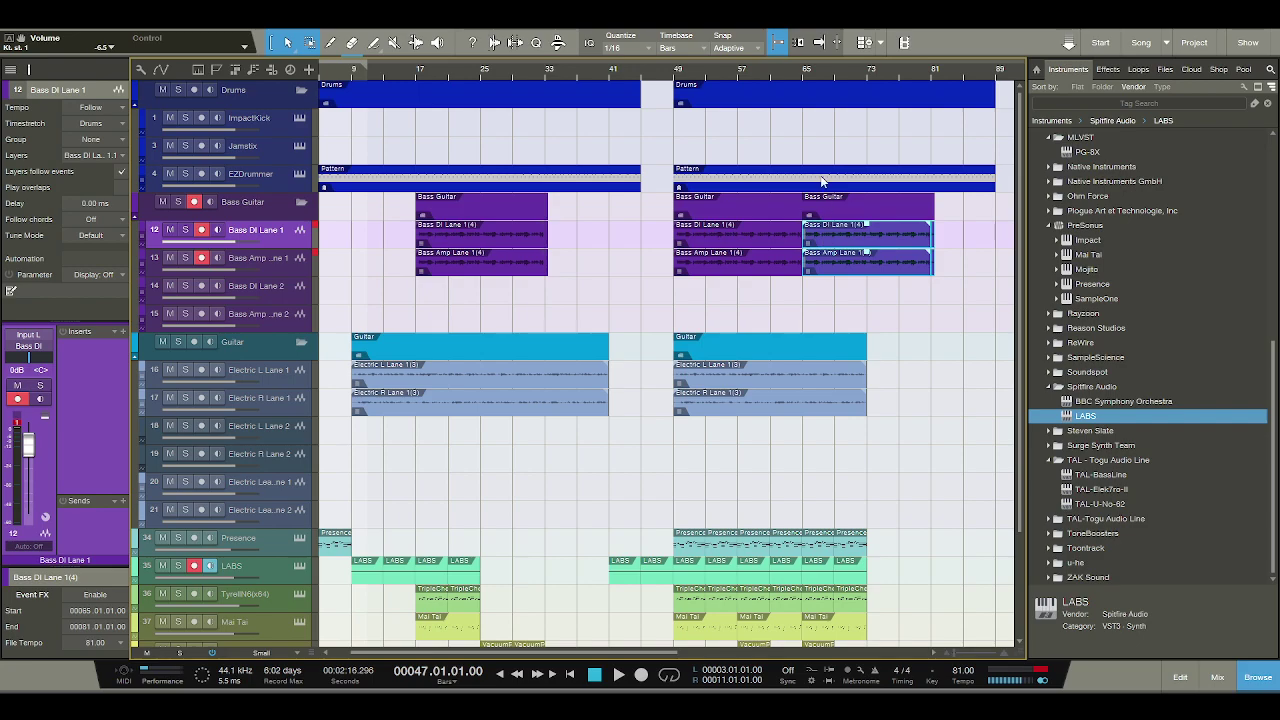
# Solo the Bass DI Lane 1 and Bass Amp Lane 1 tracks and play the bass from bar 63.
pyautogui.click(185, 229)
pyautogui.click(185, 257)
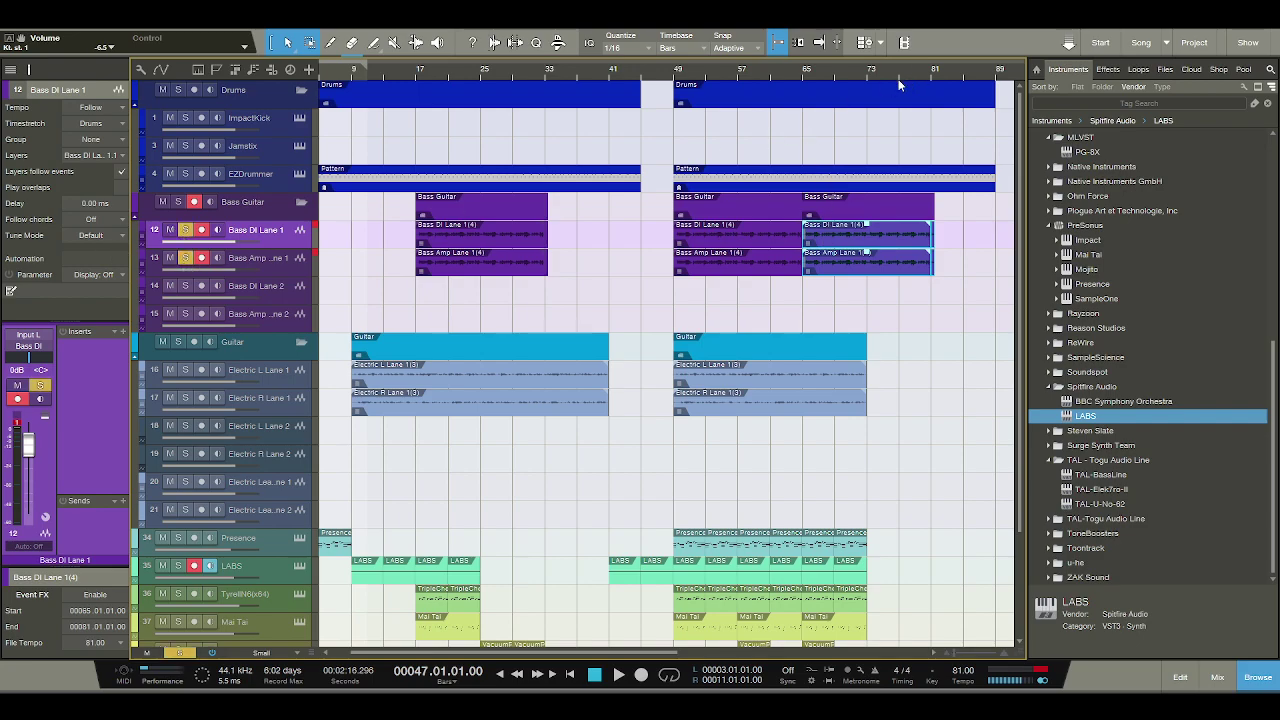
pyautogui.scroll(3, 840, 82)
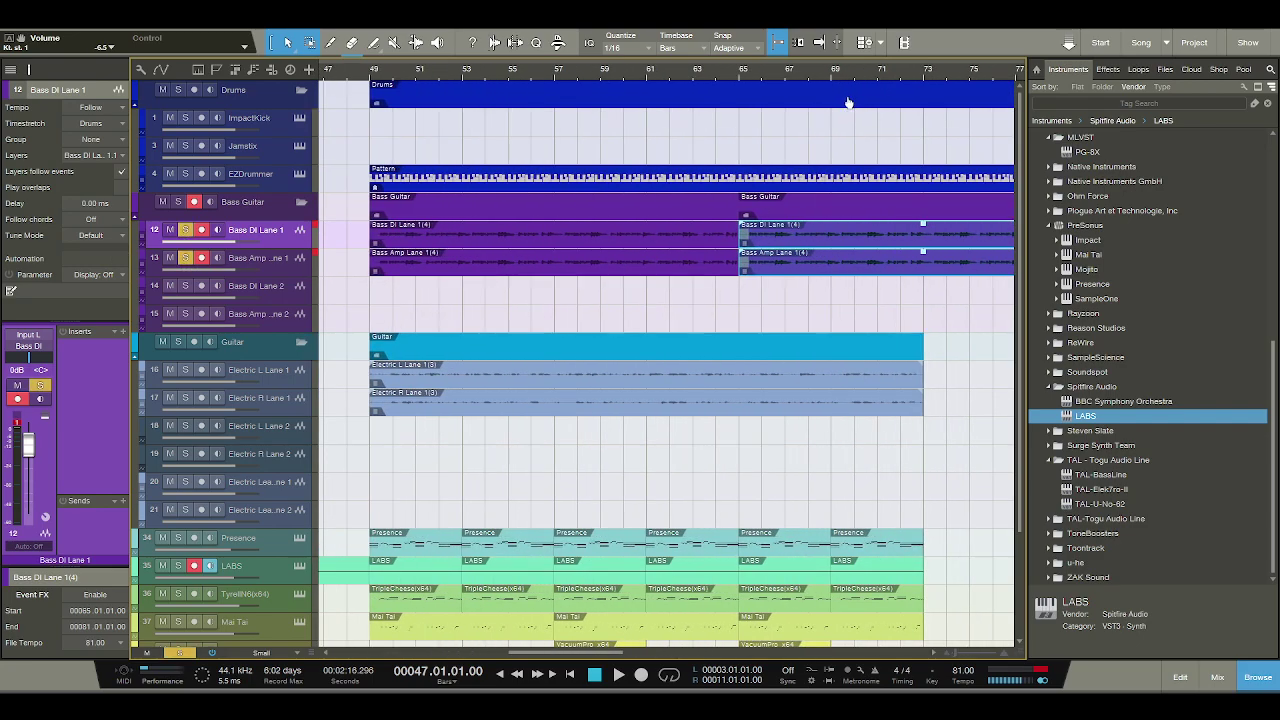
pyautogui.click(692, 85)
pyautogui.press('space')
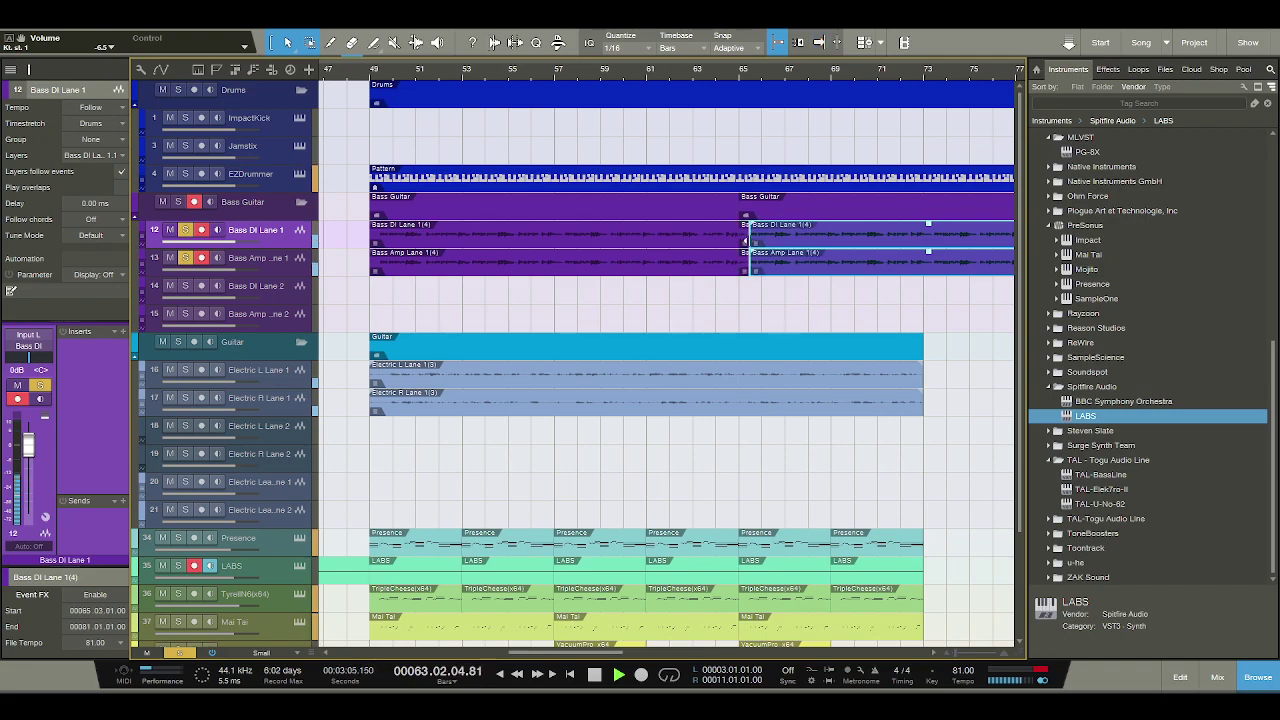
# Split the copied bass takes just after bar 65, with the second piece starting at 65.02.04.
pyautogui.moveTo(746, 241); pyautogui.dragTo(756, 252)
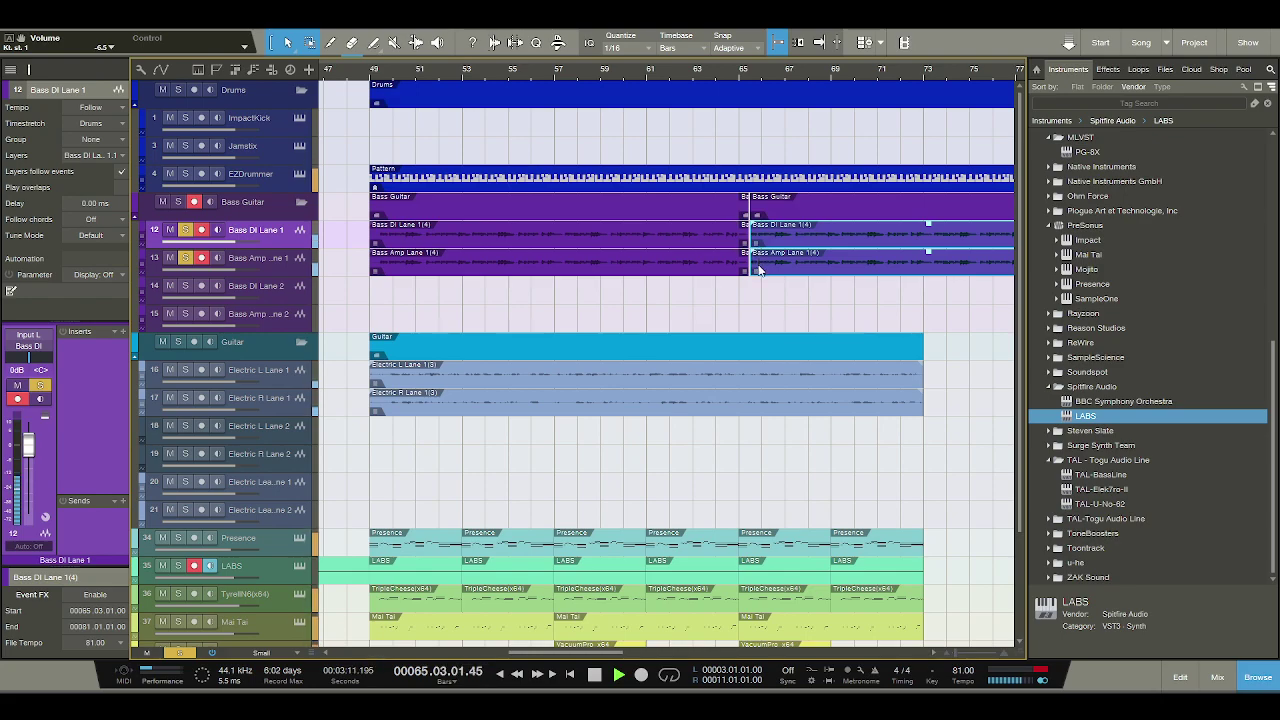
pyautogui.press('e')
pyautogui.press('e')
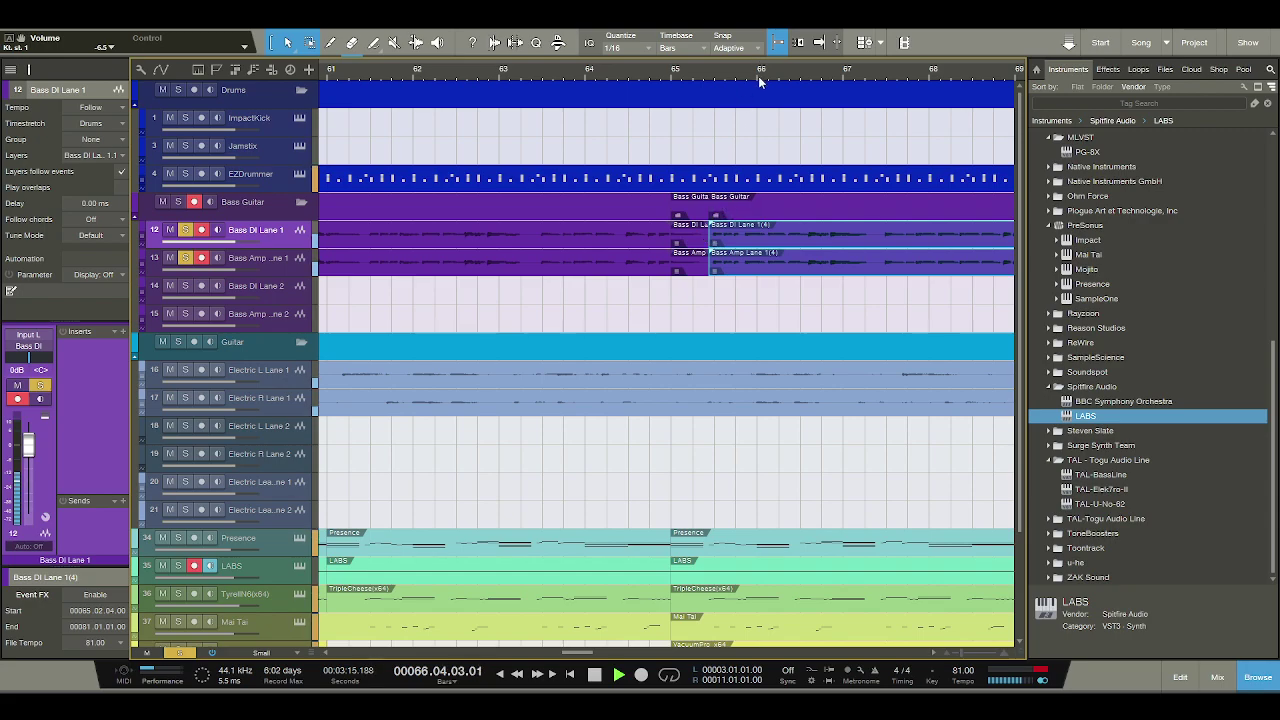
# Shorten the copied Bass DI and Bass Amp takes to end at bar 73.
pyautogui.press('w')
pyautogui.press('w')
pyautogui.press('w')
pyautogui.moveTo(946, 258); pyautogui.dragTo(846, 258)
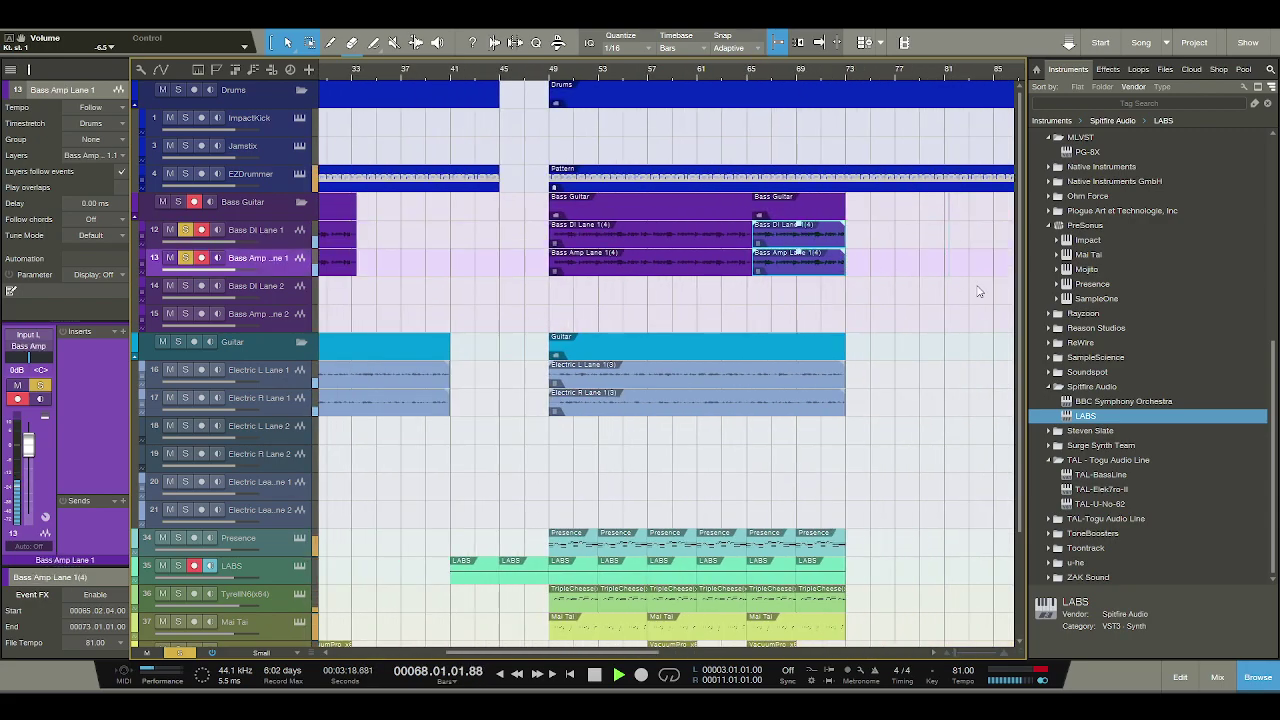
pyautogui.click(921, 230)
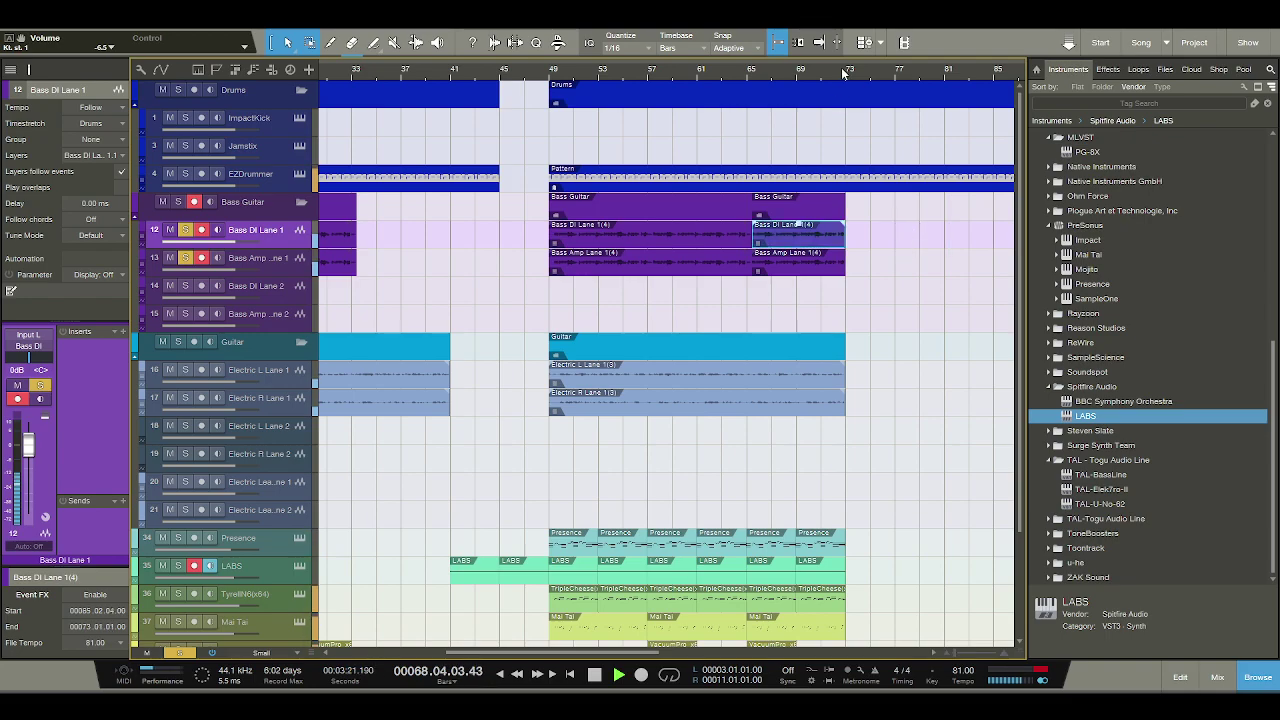
# Shorten the second EZDrummer pattern to end at bar 73 and stop playback.
pyautogui.press('w')
pyautogui.moveTo(849, 176); pyautogui.dragTo(754, 176)
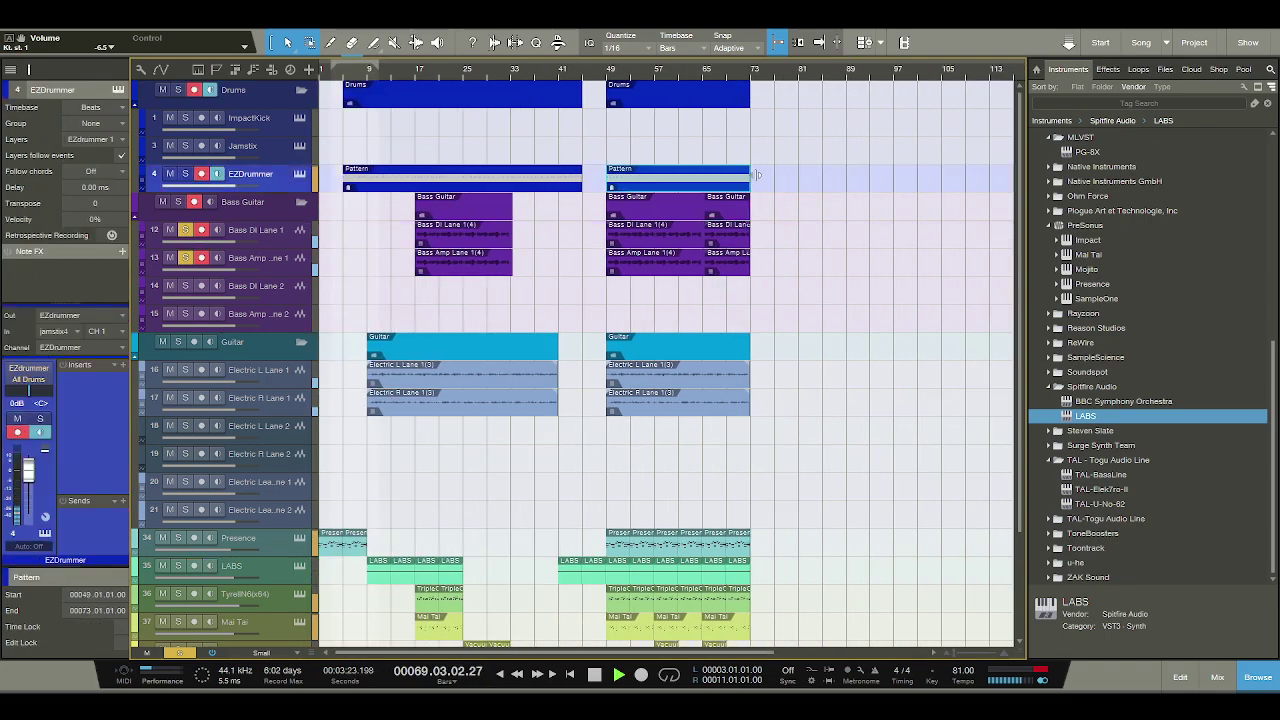
pyautogui.scroll(-3, 770, 258)
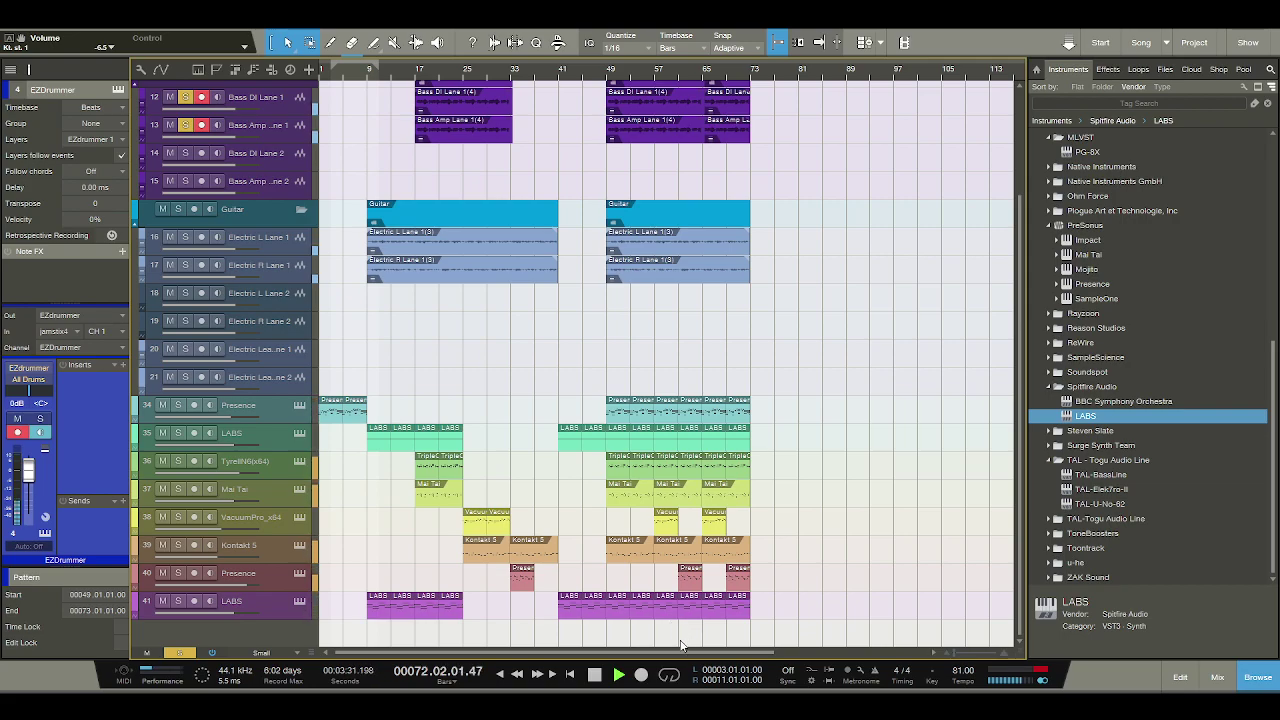
pyautogui.click(595, 676)
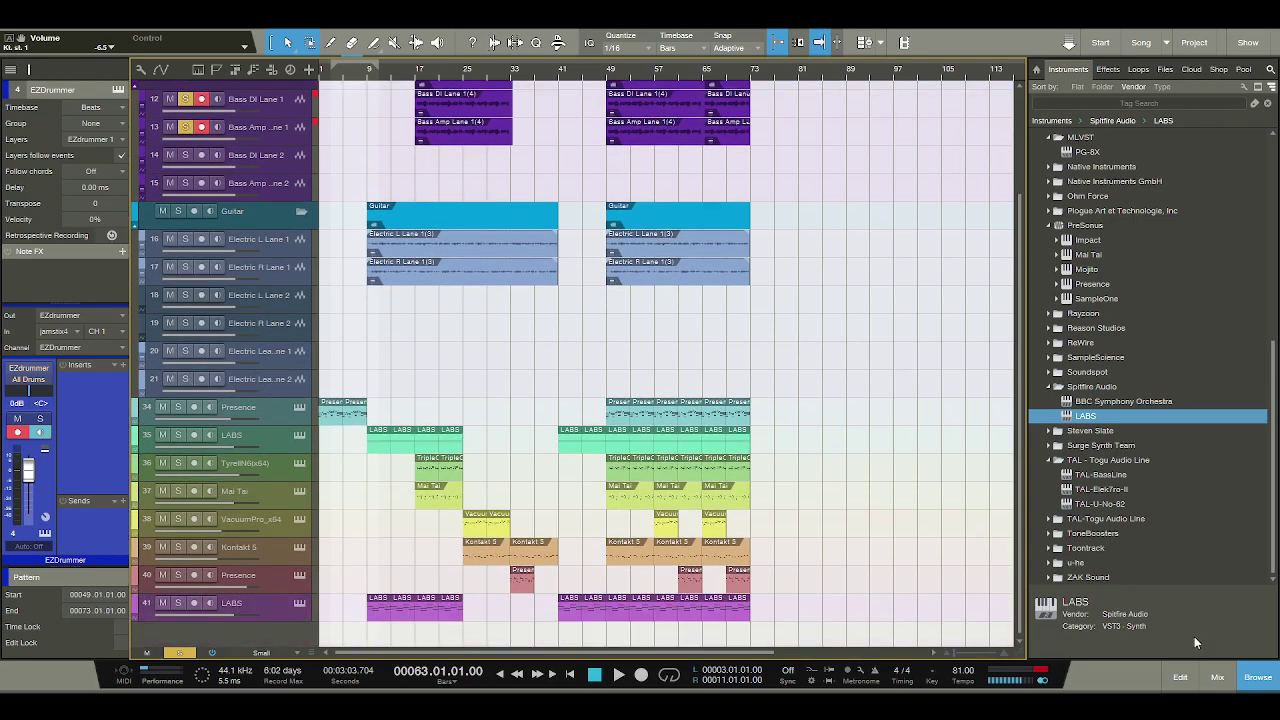
# Open the mixer, play the second section and lower the Submix channel's fader to -9.7 dB.
pyautogui.click(1219, 677)
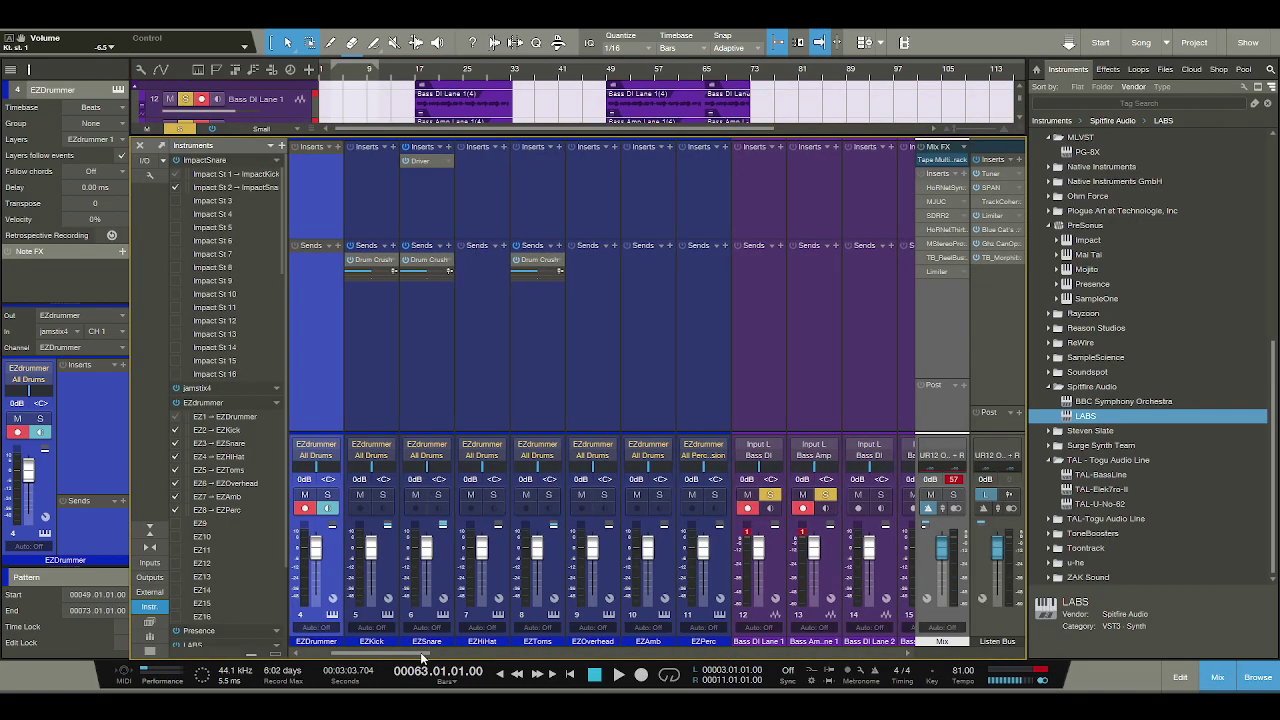
pyautogui.hscroll(8, 706, 327)
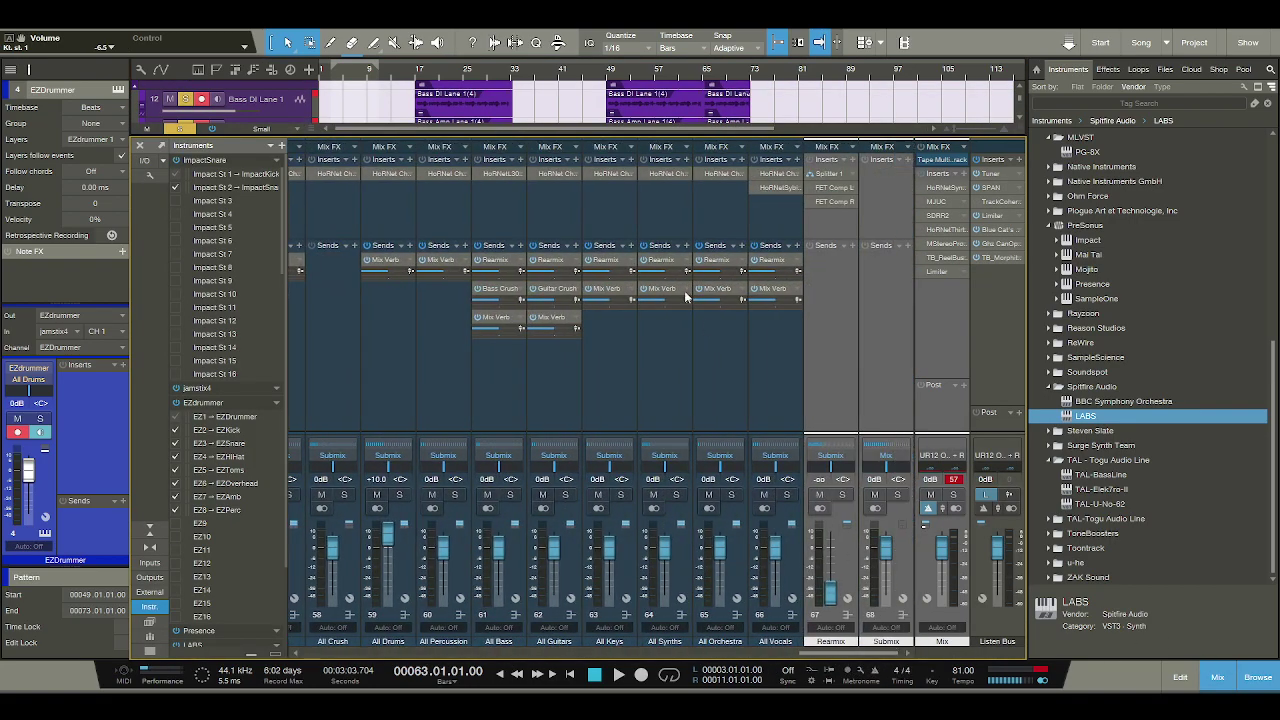
pyautogui.click(634, 80)
pyautogui.press('space')
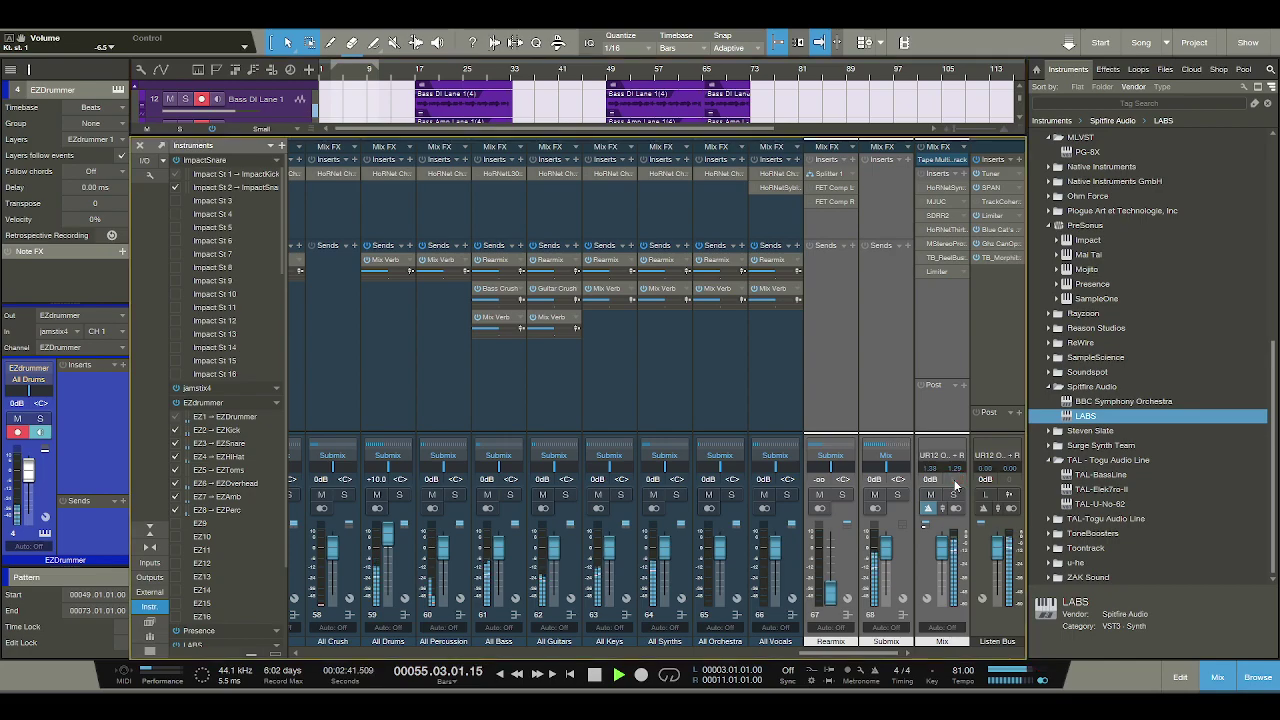
pyautogui.moveTo(886, 545); pyautogui.dragTo(893, 555)
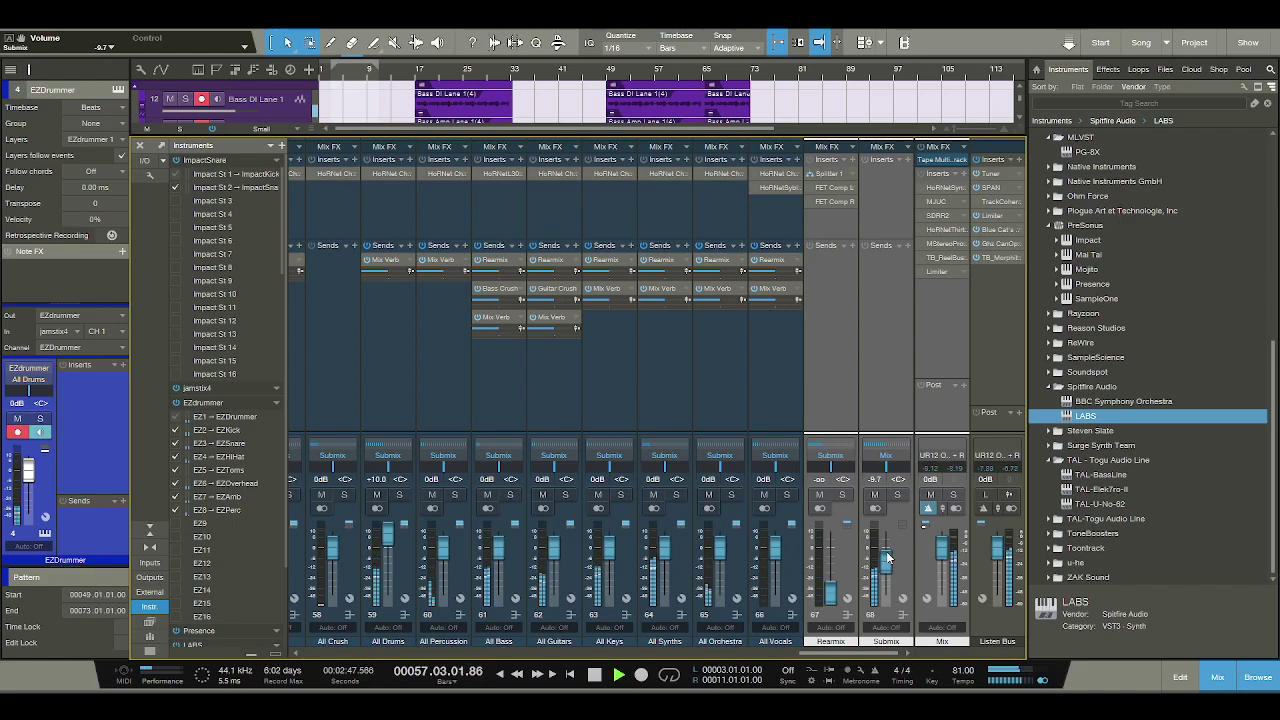
# Add a volume automation track for the Submix channel, stop playback and close the mixer.
pyautogui.click(889, 636)
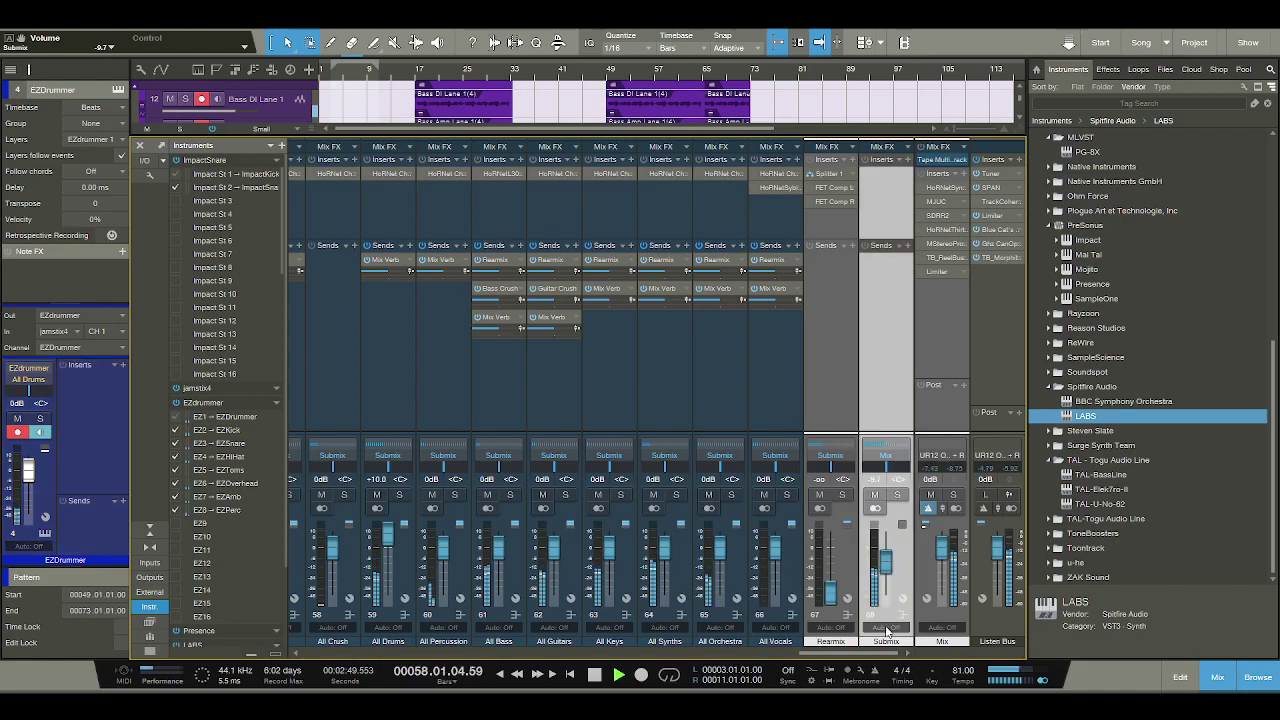
pyautogui.click(670, 328)
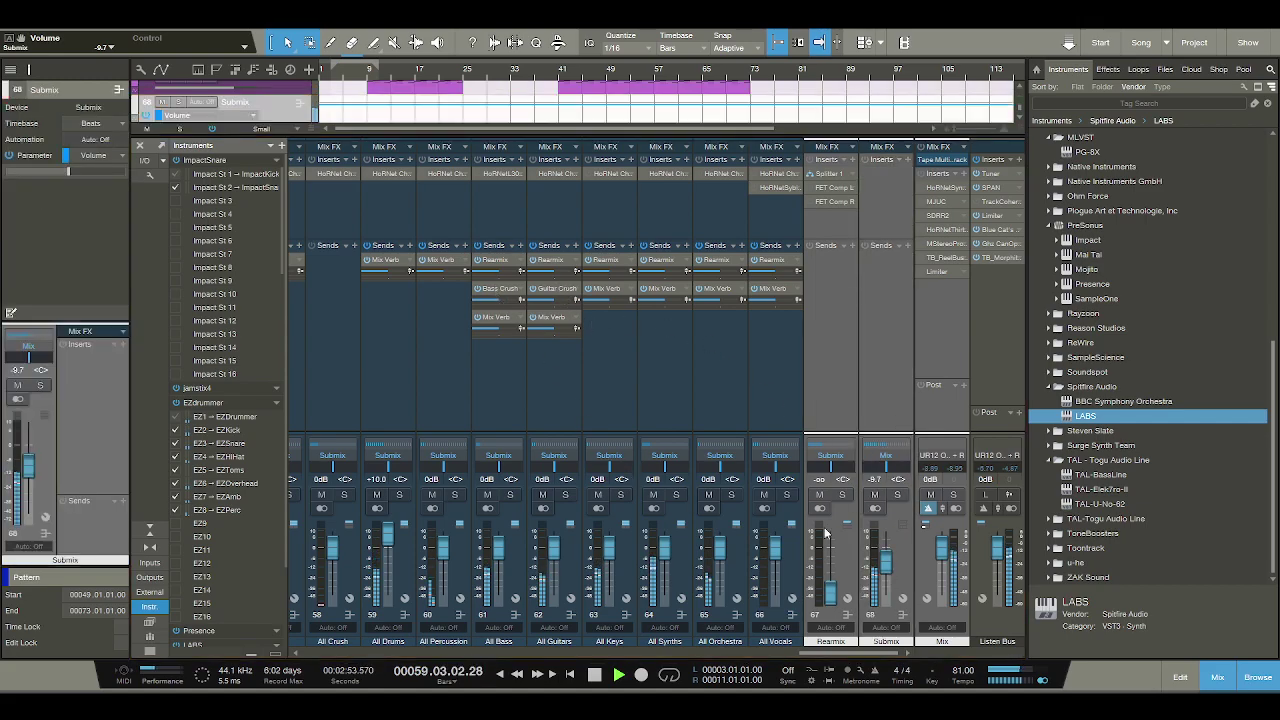
pyautogui.press('space')
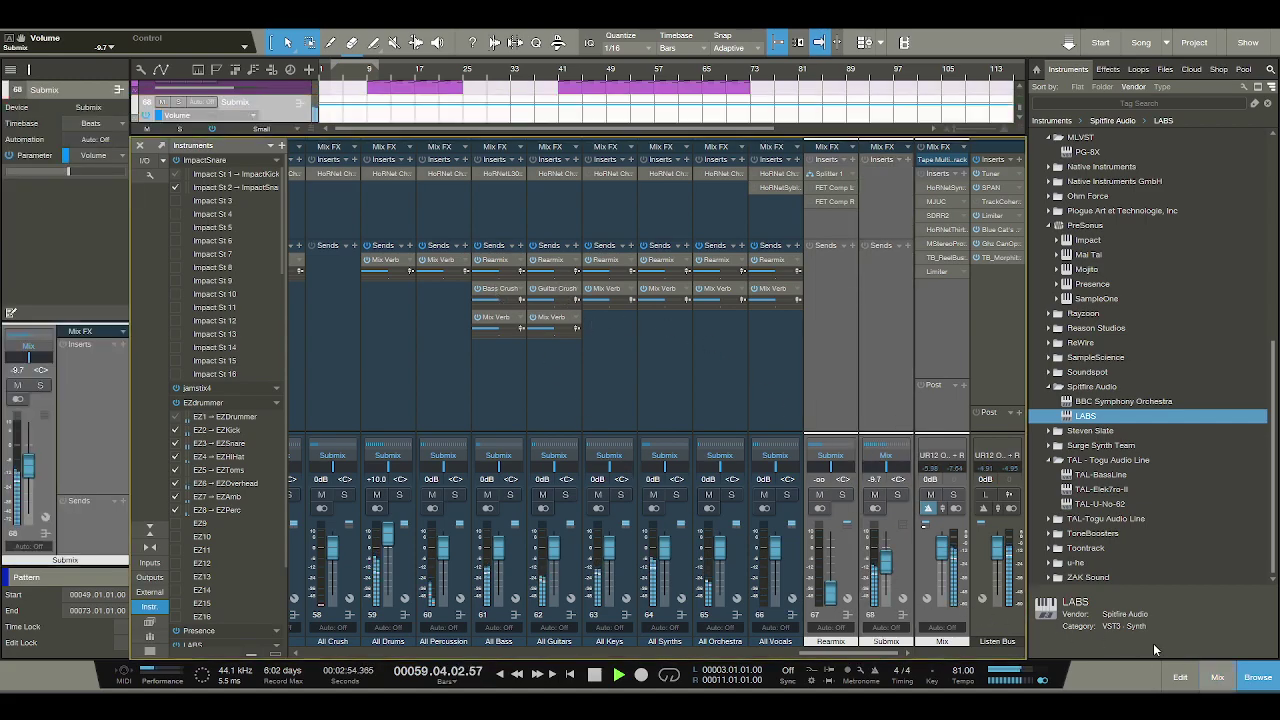
pyautogui.press('F3')
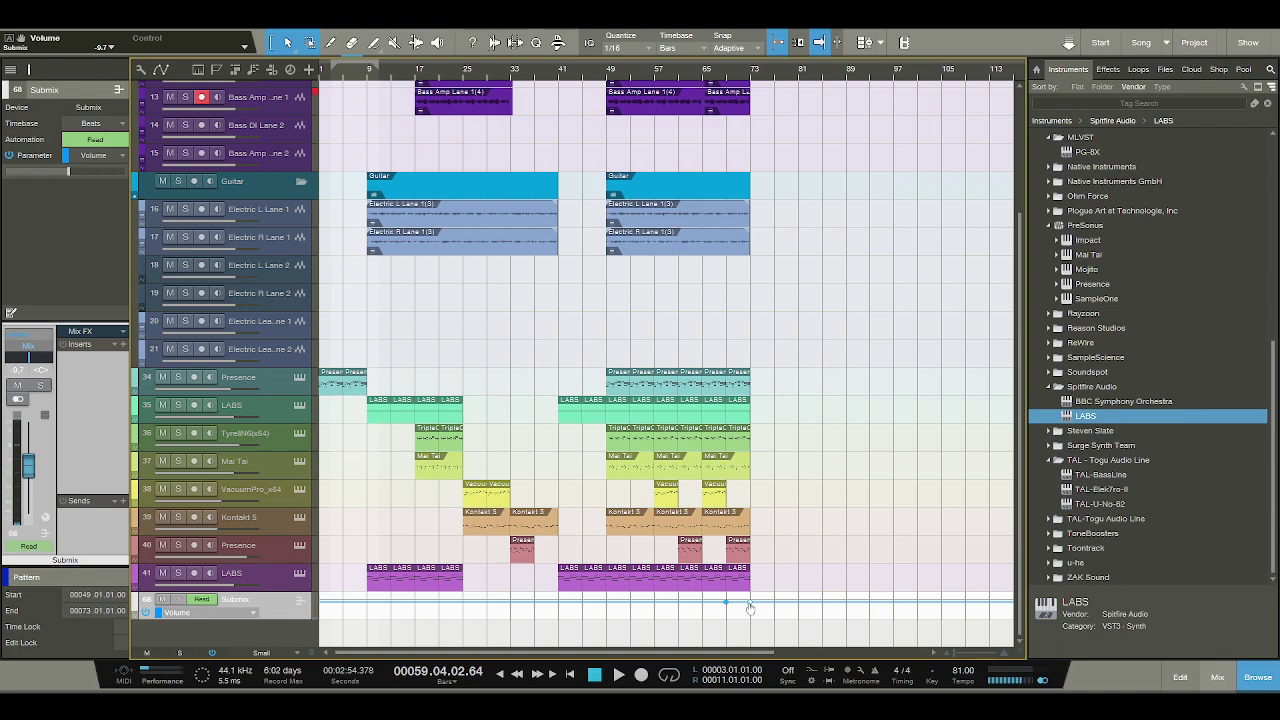
# Draw a Submix volume fade-out from bar 69 to bar 73 and play back the ending.
pyautogui.moveTo(750, 609); pyautogui.dragTo(750, 631)
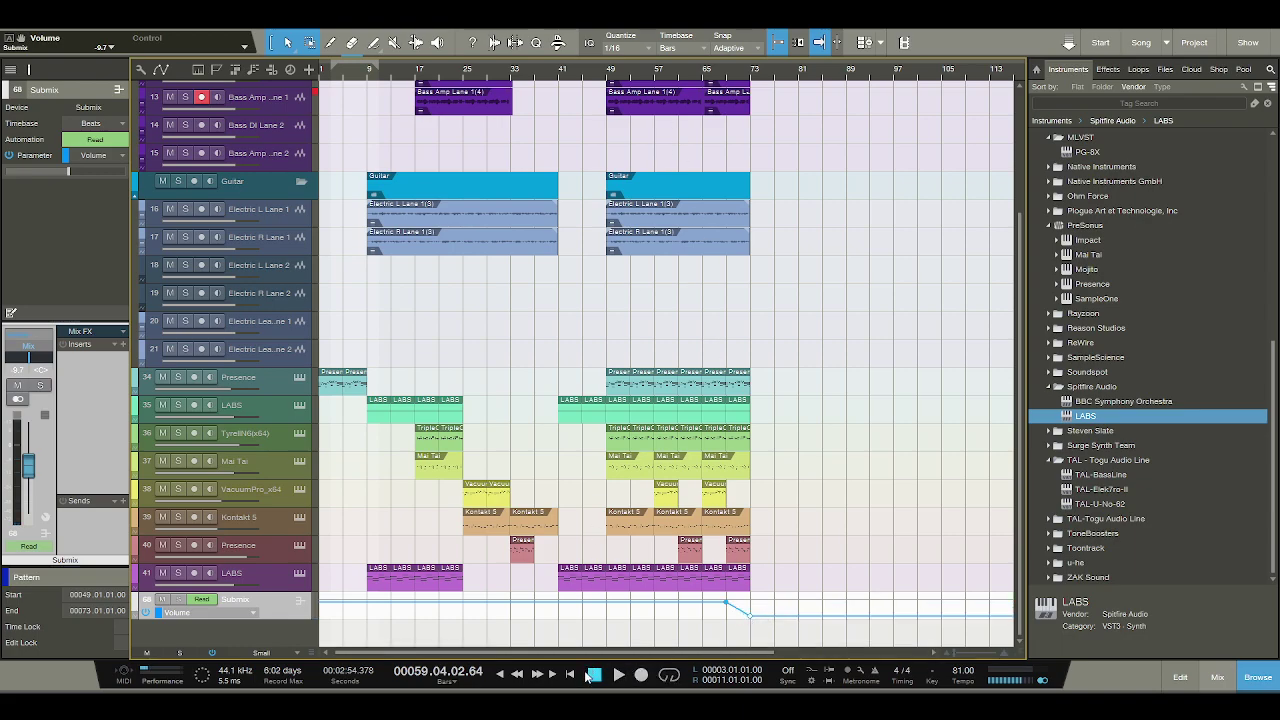
pyautogui.click(720, 78)
pyautogui.press('space')
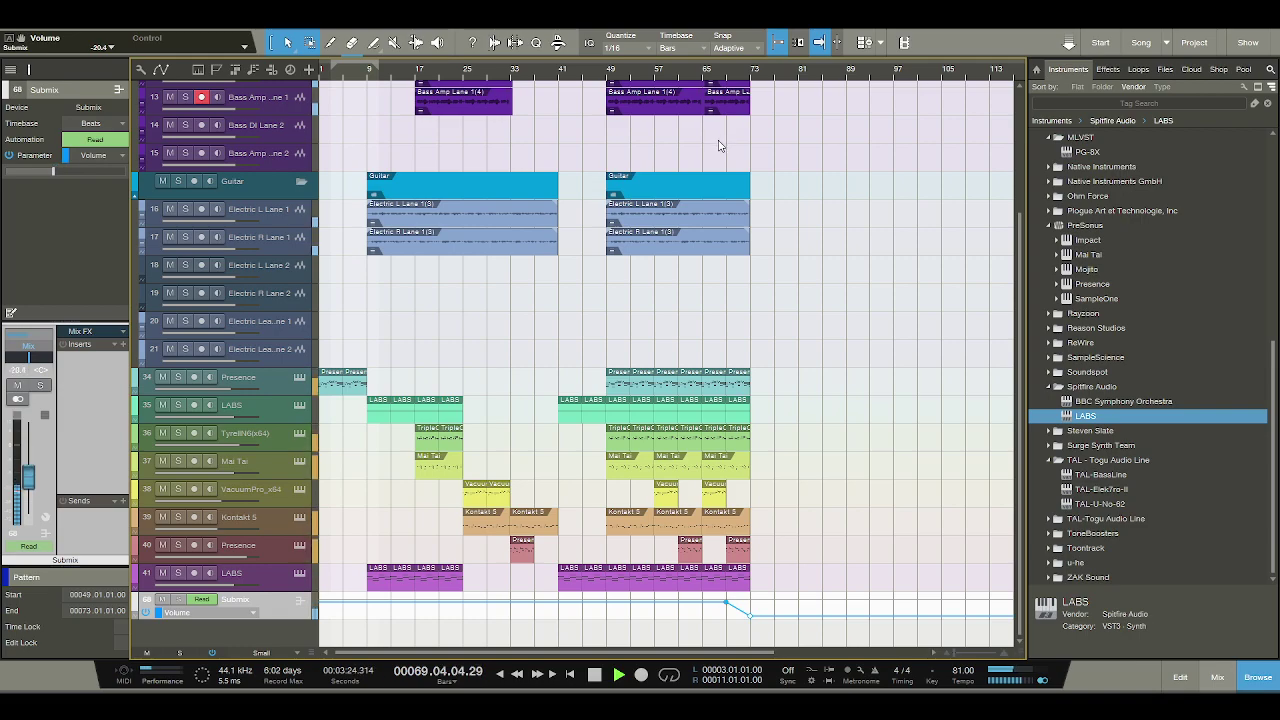
# Duplicate the bar 33 Presence event on track 40 to bar 37 and stop playback.
pyautogui.click(521, 545)
pyautogui.press('d')
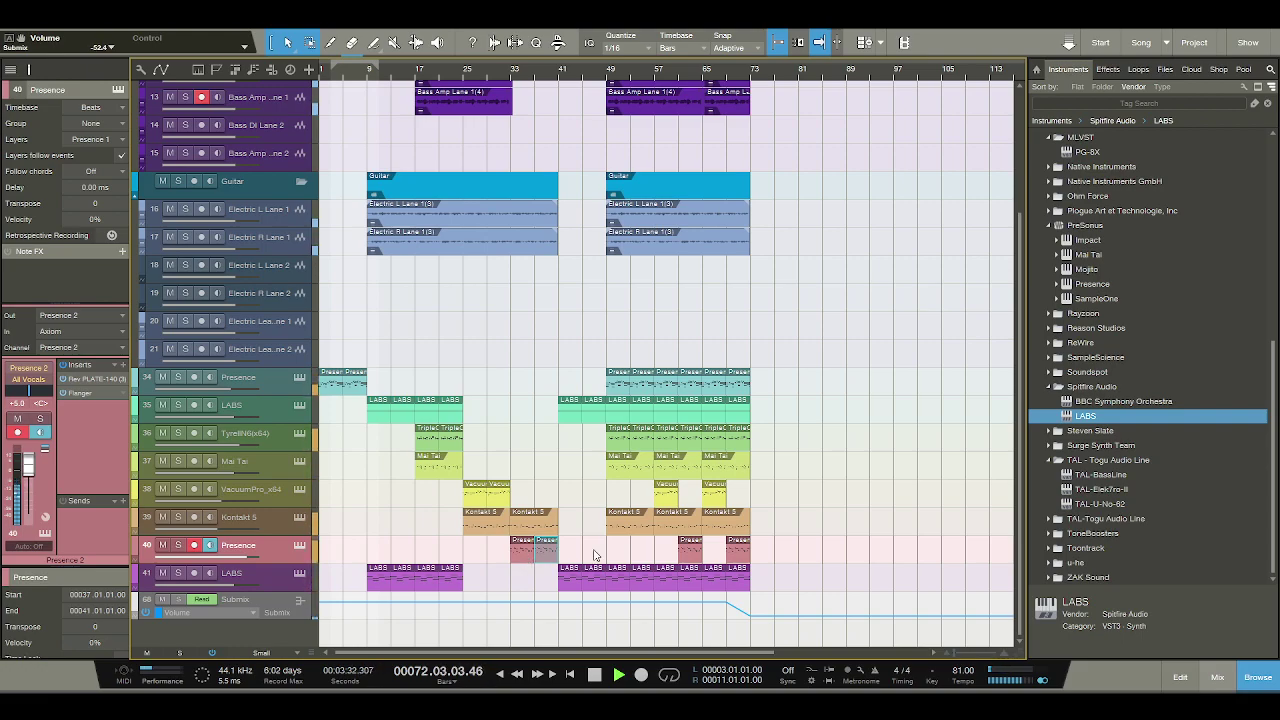
pyautogui.click(594, 675)
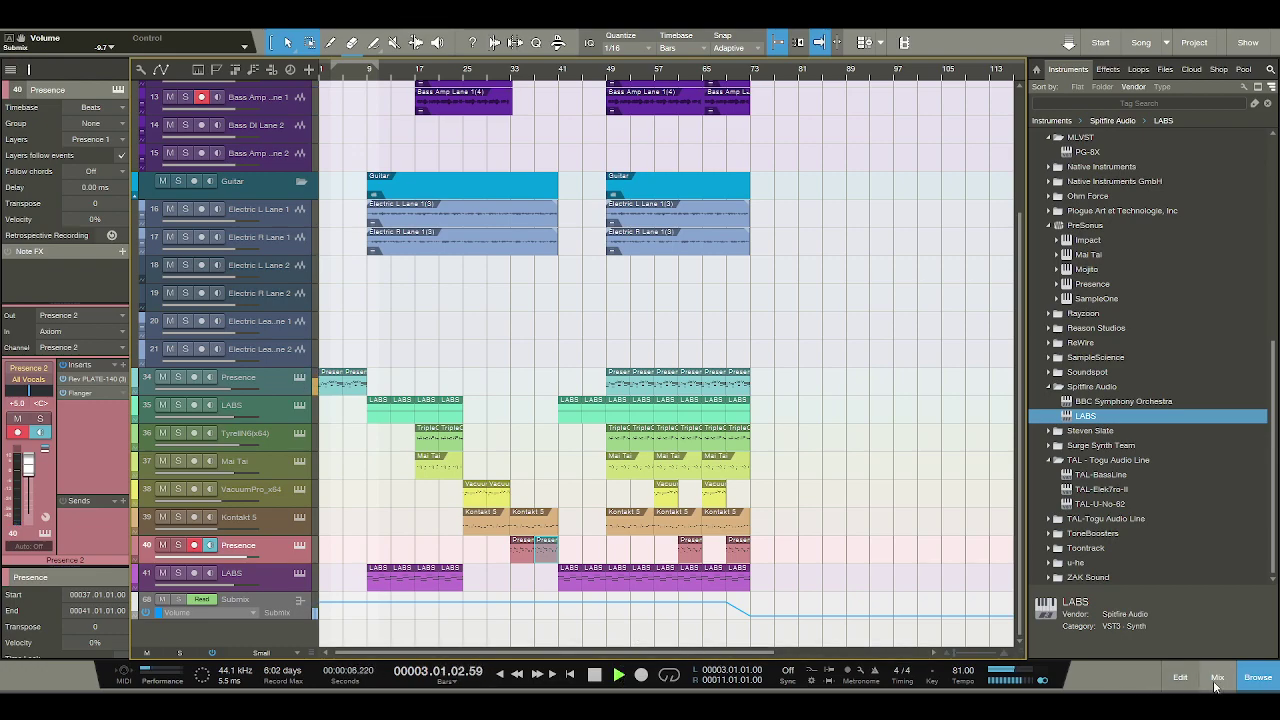
# Reopen the mixer, activate insert effects on the Mix channel and play back the second section.
pyautogui.press('F3')
pyautogui.press('space')
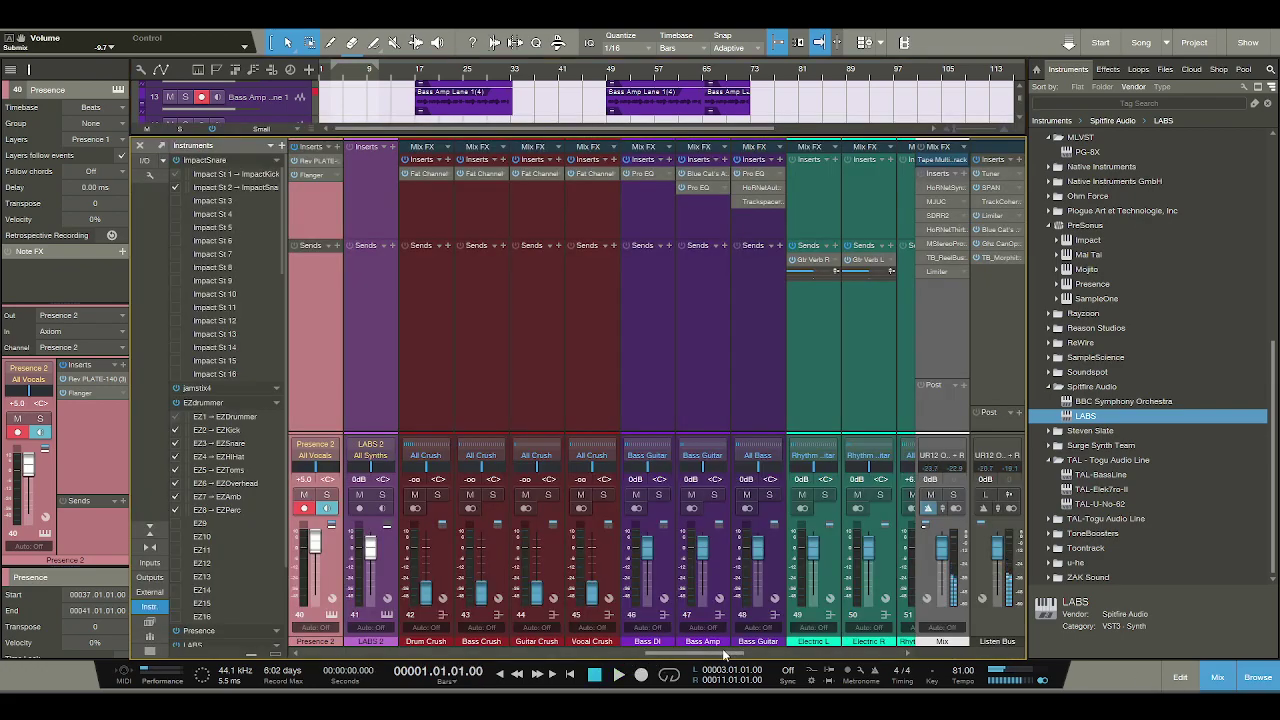
pyautogui.scroll(-5, 911, 606)
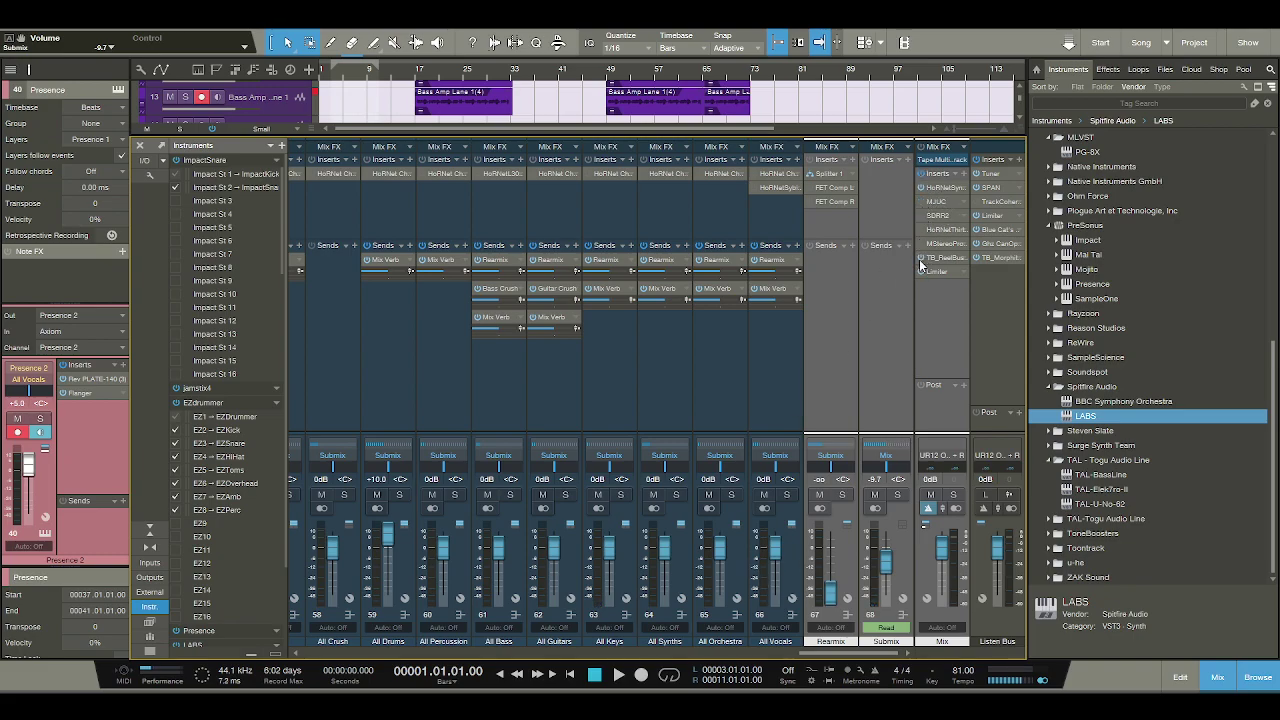
pyautogui.click(643, 78)
pyautogui.press('space')
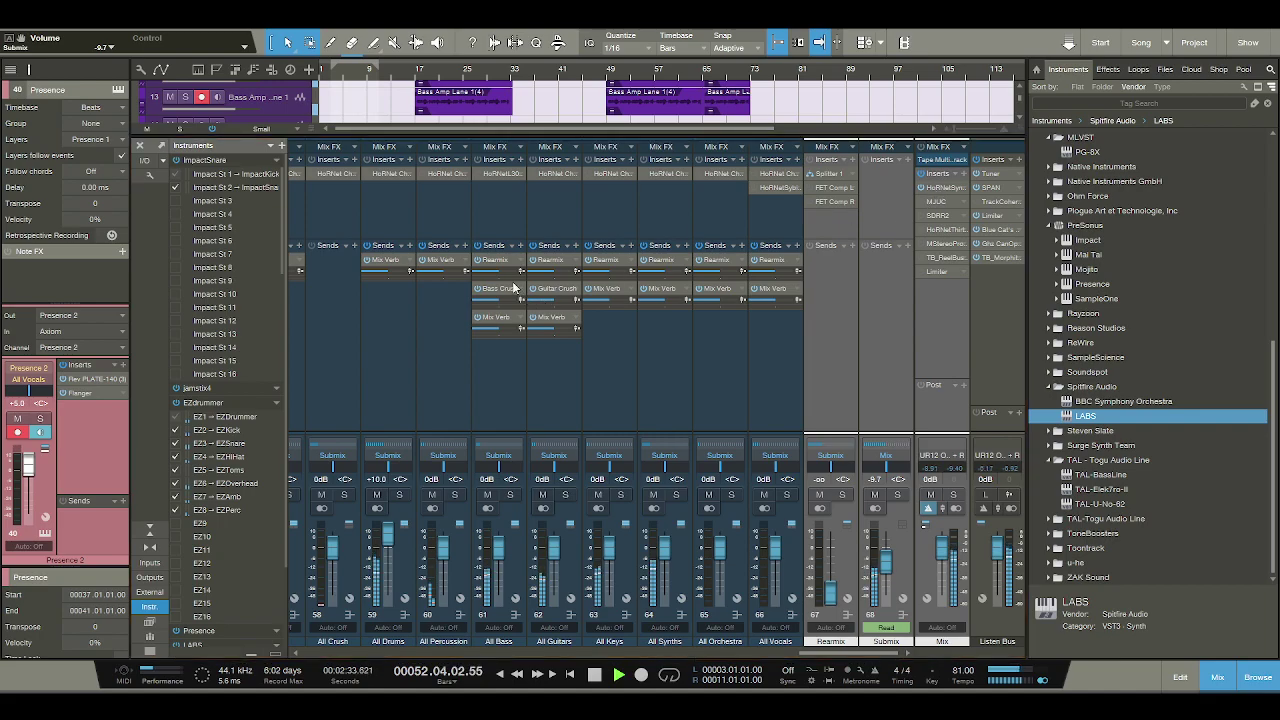
# Set the threshold of the HoRNet SyncPressor insert on the Mix channel to -23.9 dB and close its window.
pyautogui.doubleClick(938, 188)
pyautogui.moveTo(362, 186); pyautogui.dragTo(362, 234)
pyautogui.click(789, 78)
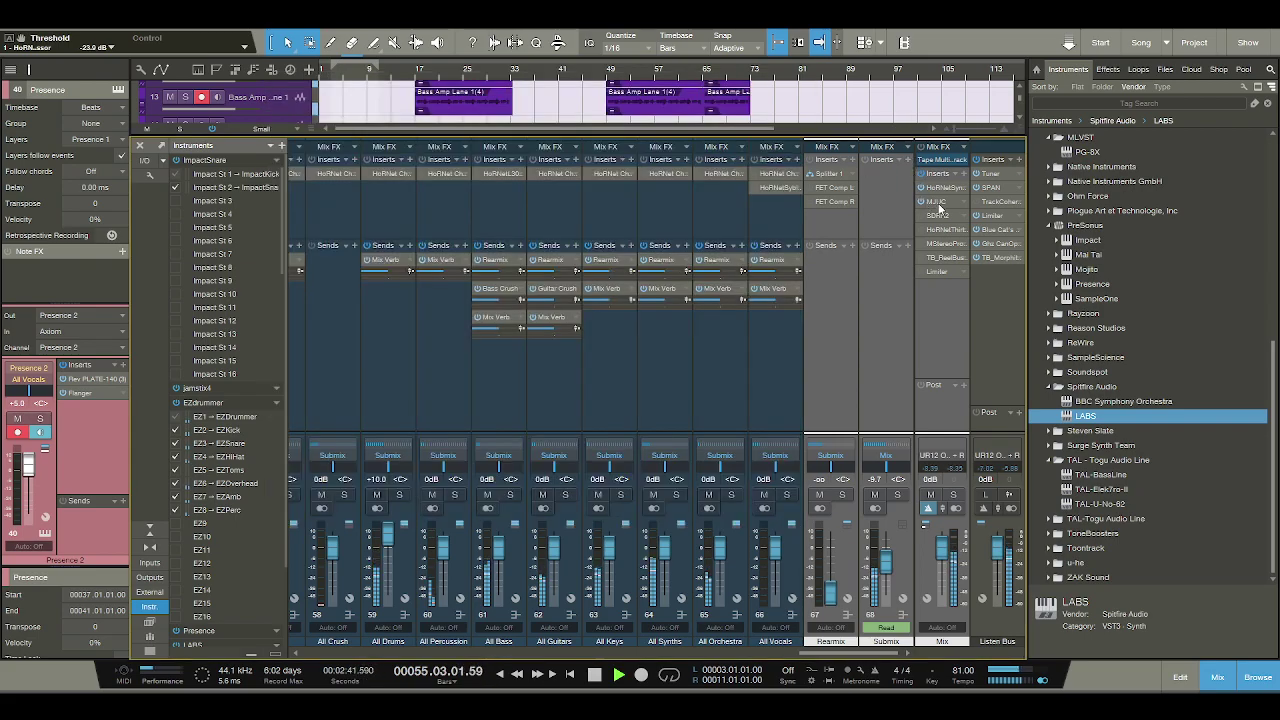
# Load the Punchy Mix Bus preset in the Mix channel's MJUC with AGC and HQ on, and set Compress to 26.2 dB.
pyautogui.click(936, 202)
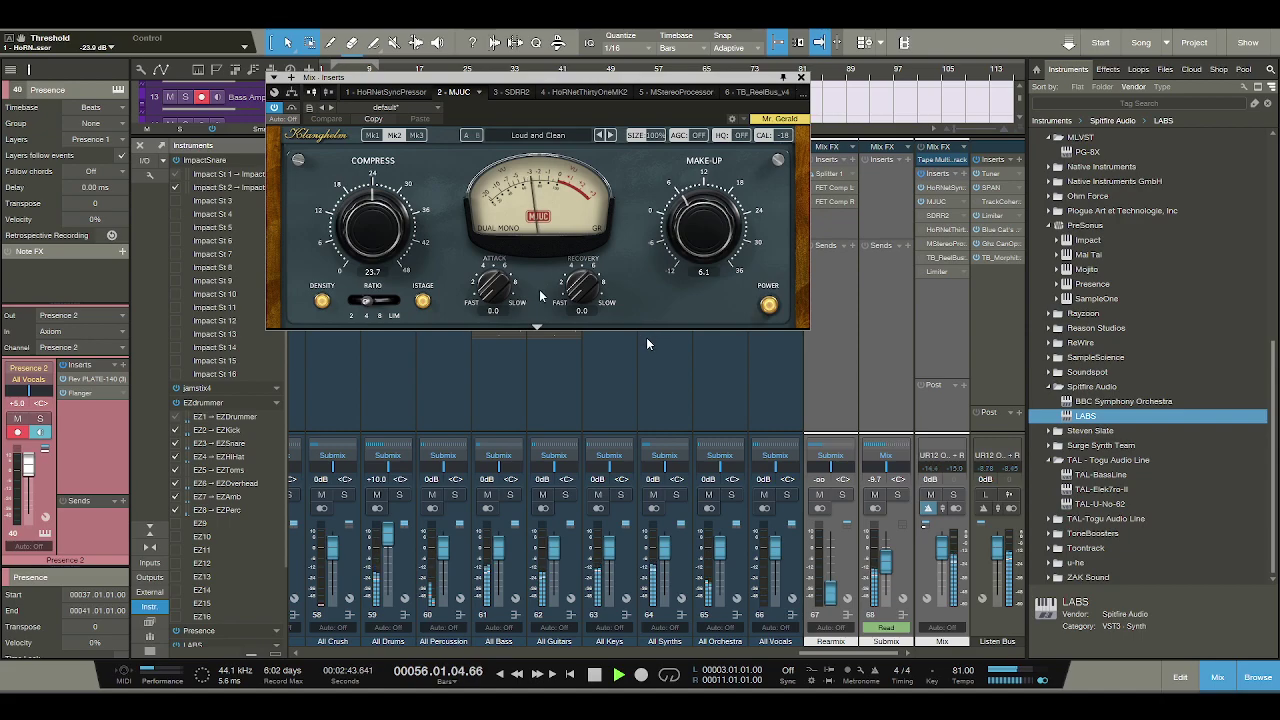
pyautogui.click(610, 134)
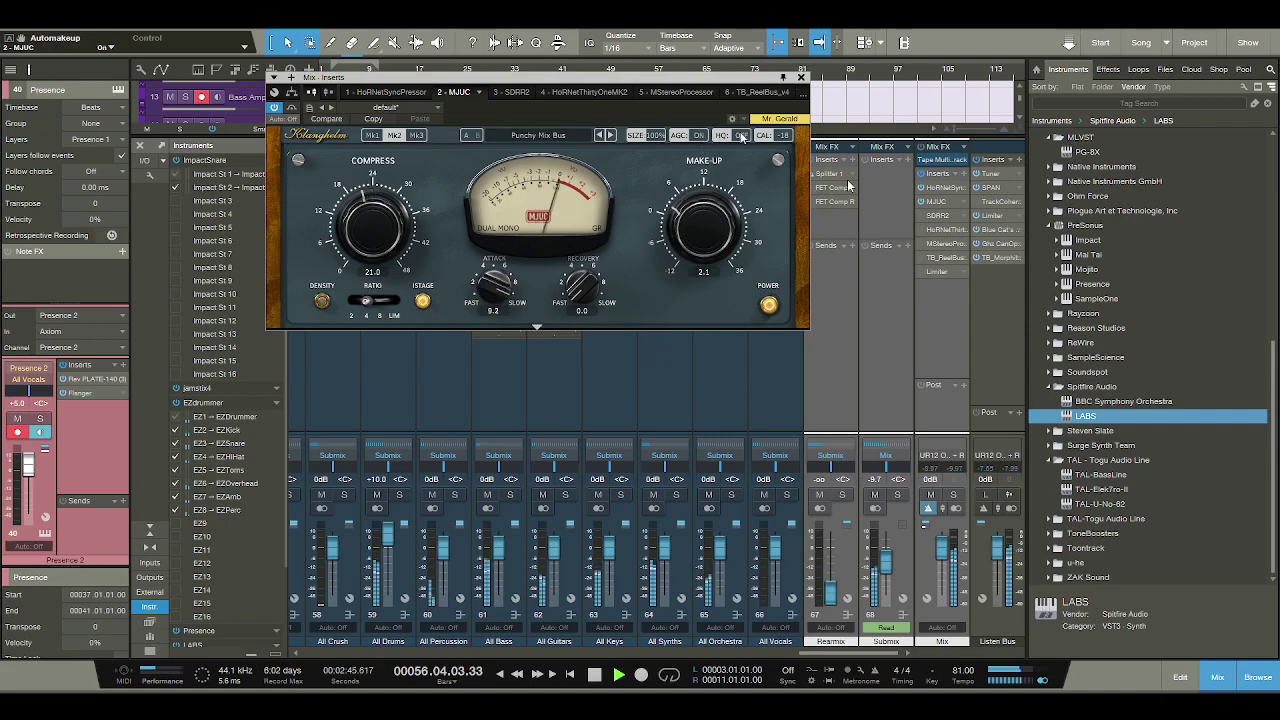
pyautogui.moveTo(402, 230); pyautogui.dragTo(378, 195)
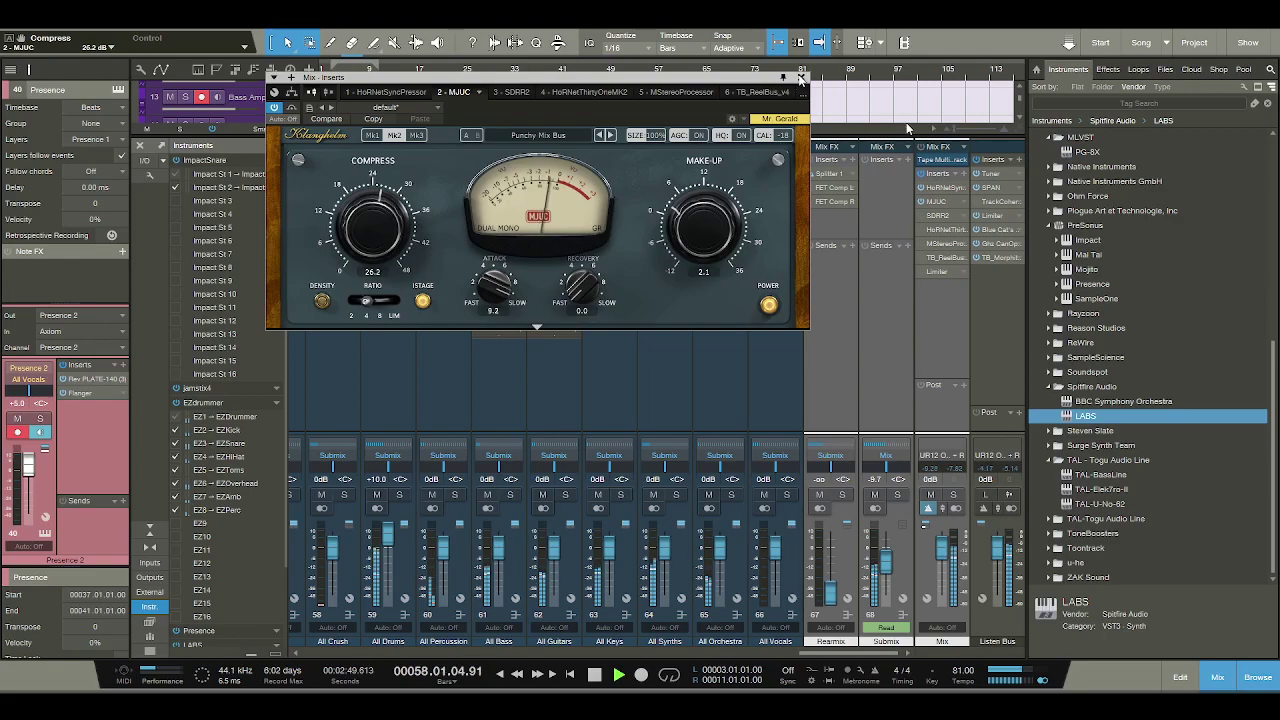
pyautogui.click(930, 201)
# Load the Master Mix Glue preset in the Mix channel's SDRR2, enable AGC, and set Trim to 0.3 dB.
pyautogui.doubleClick(936, 216)
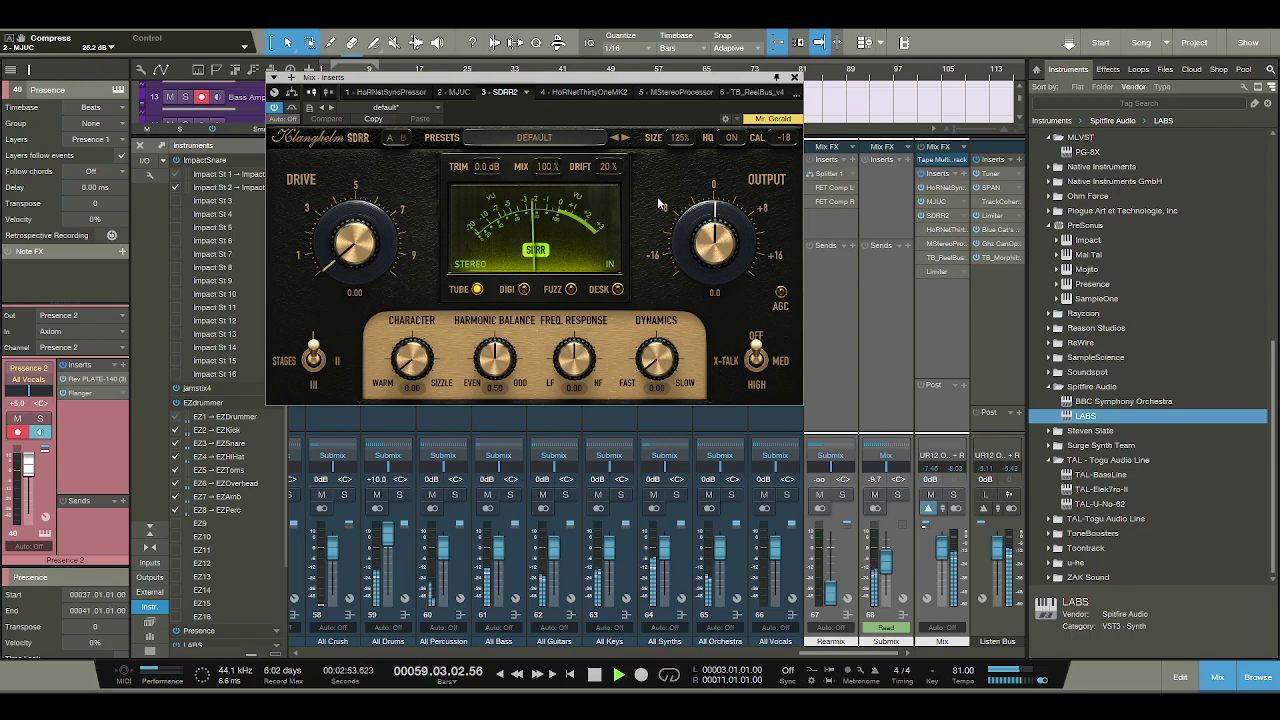
pyautogui.click(626, 137)
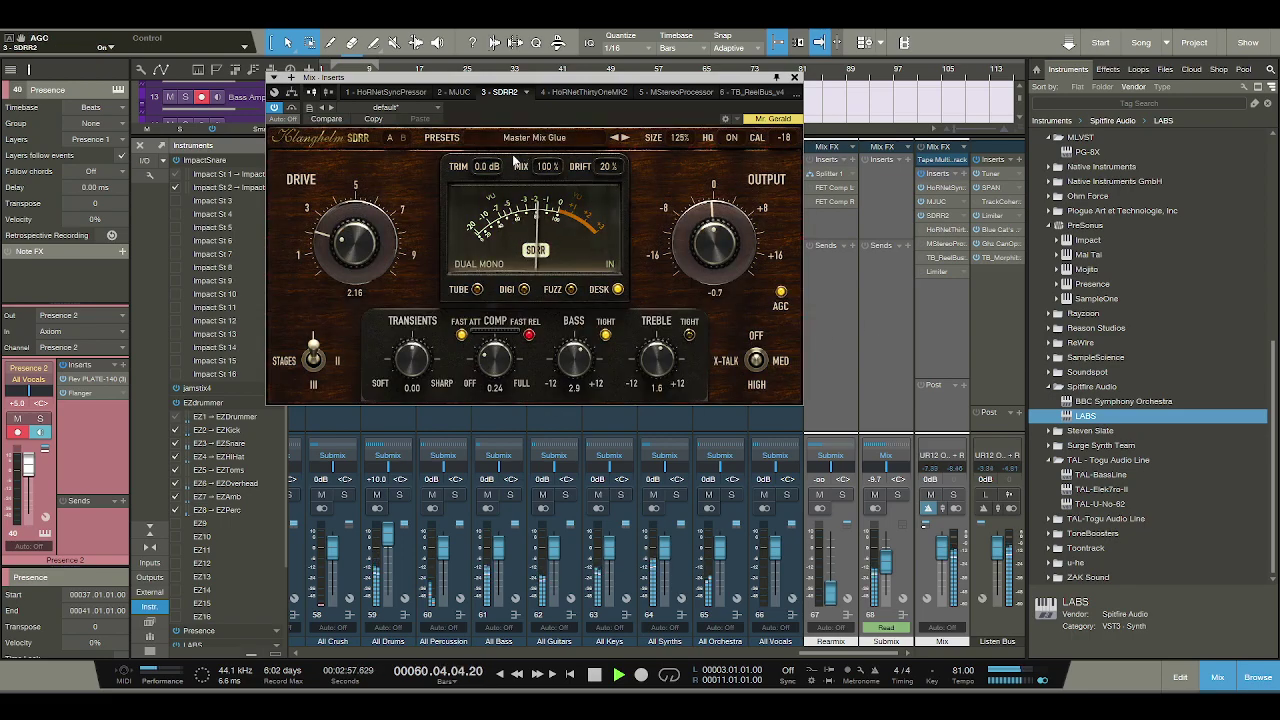
pyautogui.moveTo(488, 167); pyautogui.dragTo(488, 171)
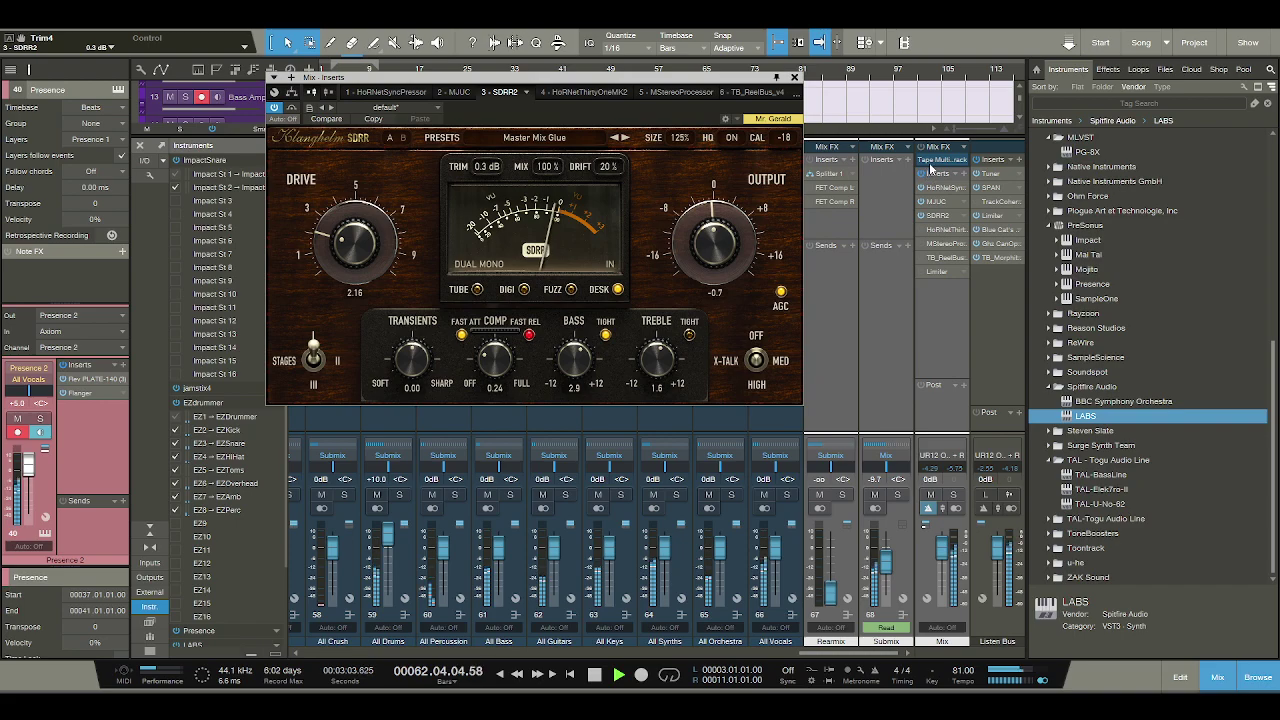
pyautogui.click(927, 220)
# Activate HoRNet ThirtyOne MK2 on the Mix channel and set its Auto EQ mode to Continuous.
pyautogui.click(935, 229)
pyautogui.click(297, 467)
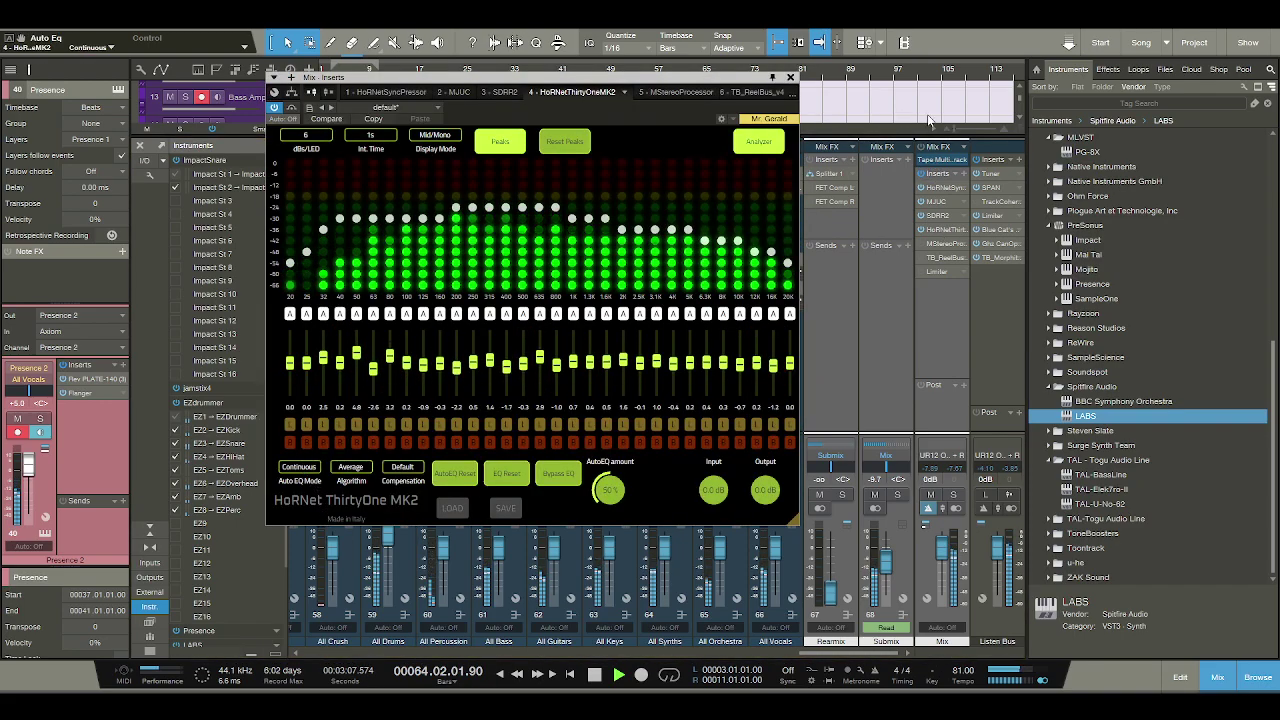
pyautogui.click(930, 229)
# Load the 30IPS professional preset in the ReelBus insert on the Mix channel and close the plug-in.
pyautogui.click(937, 258)
pyautogui.click(412, 150)
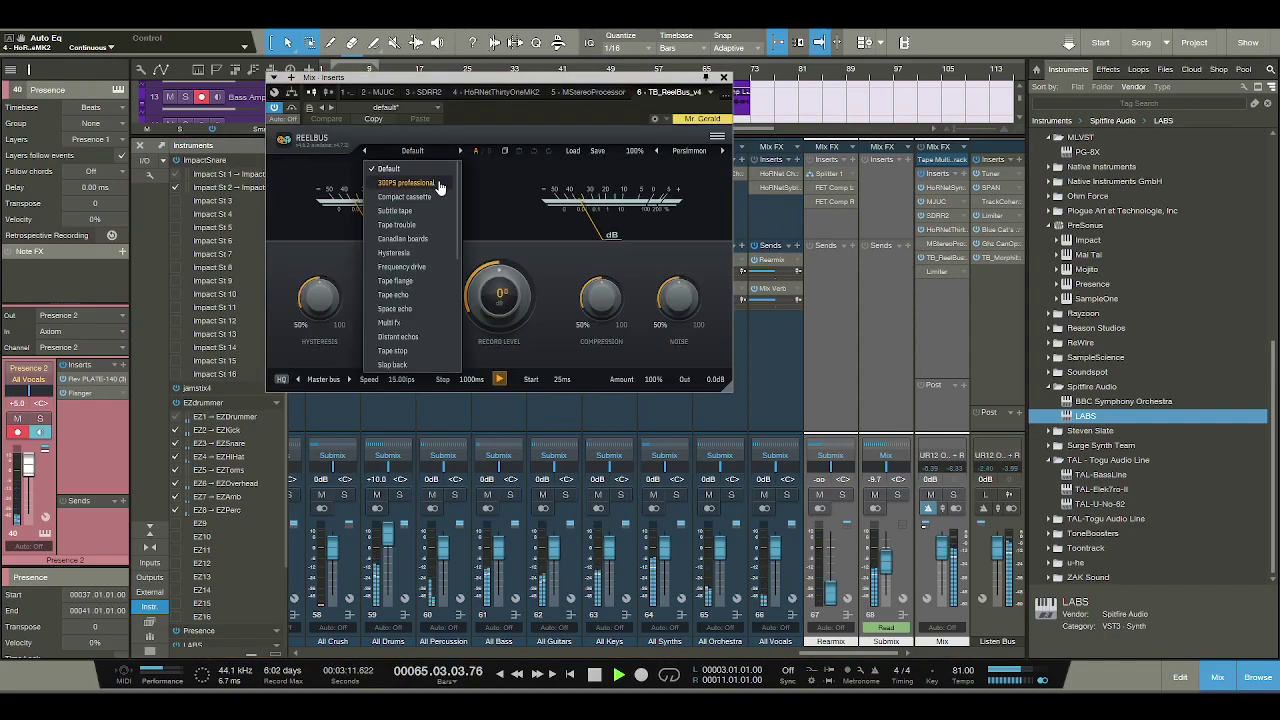
pyautogui.click(405, 183)
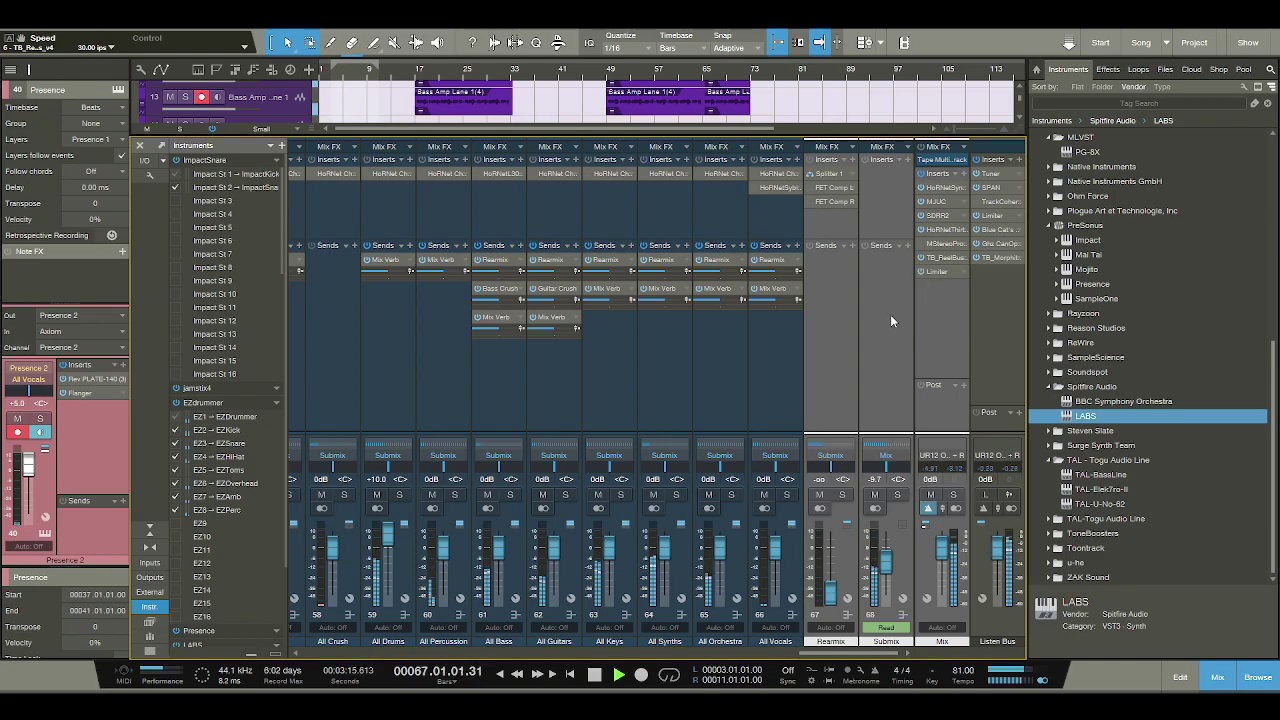
# Bring the Bass Guitar channel into view and search the effects browser for "bus".
pyautogui.click(702, 651)
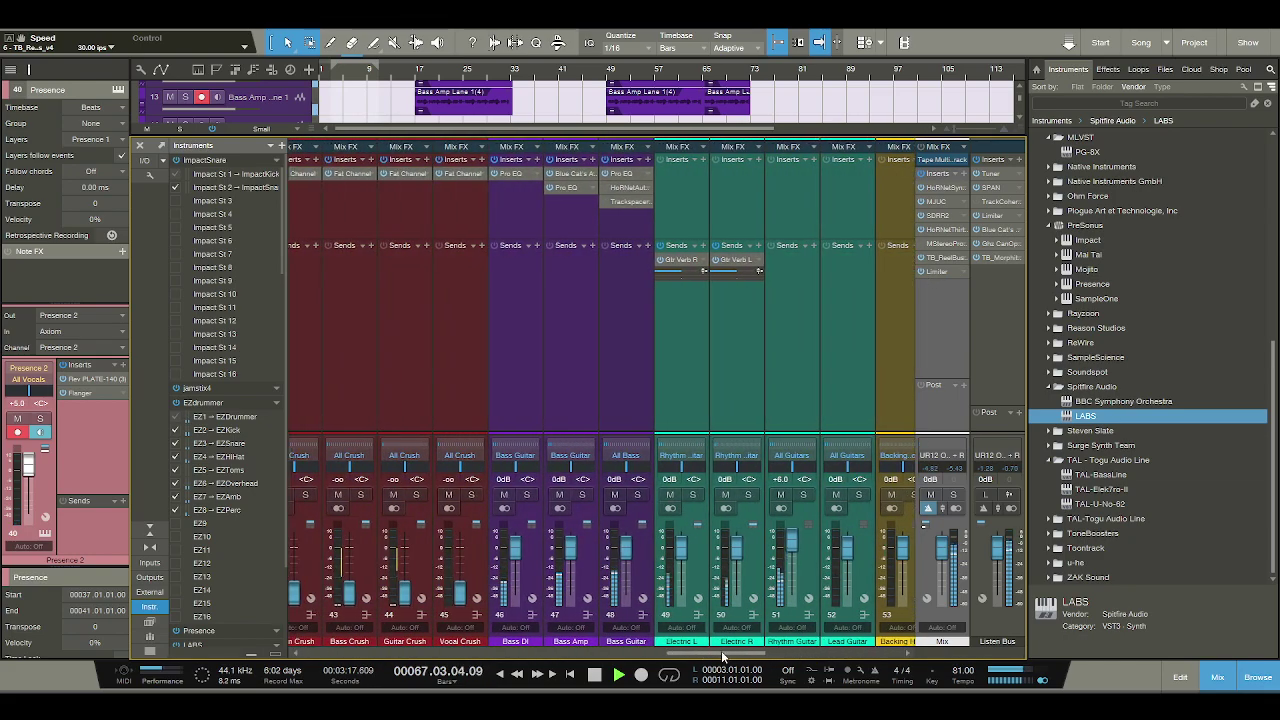
pyautogui.moveTo(724, 656); pyautogui.dragTo(716, 628)
pyautogui.click(1112, 103)
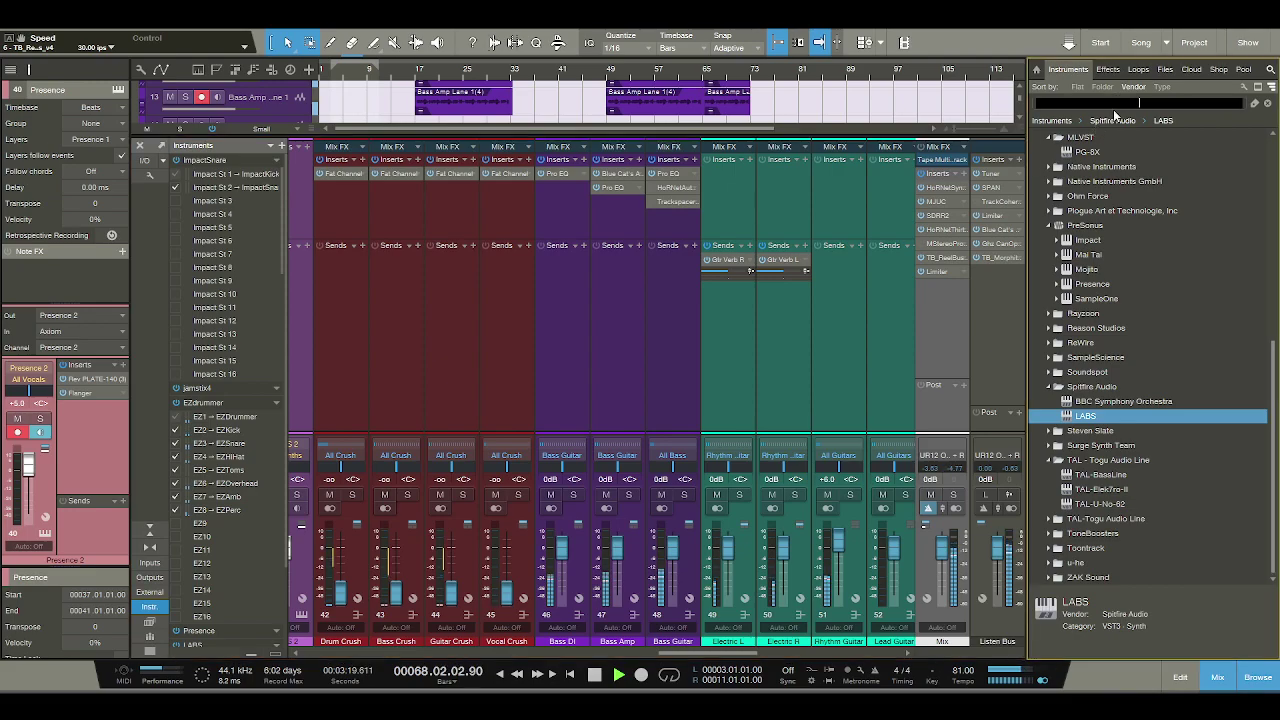
pyautogui.write('bus')
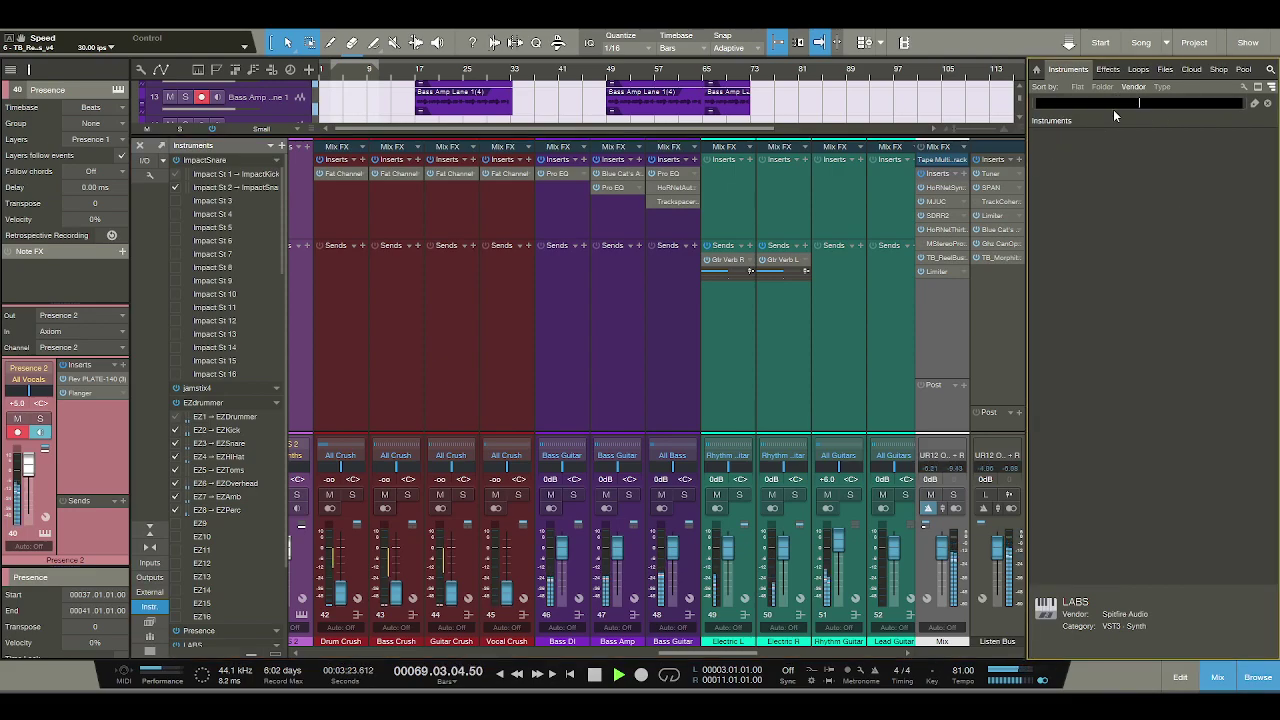
pyautogui.press('BackSpace')
pyautogui.press('BackSpace')
pyautogui.press('BackSpace')
pyautogui.click(1108, 69)
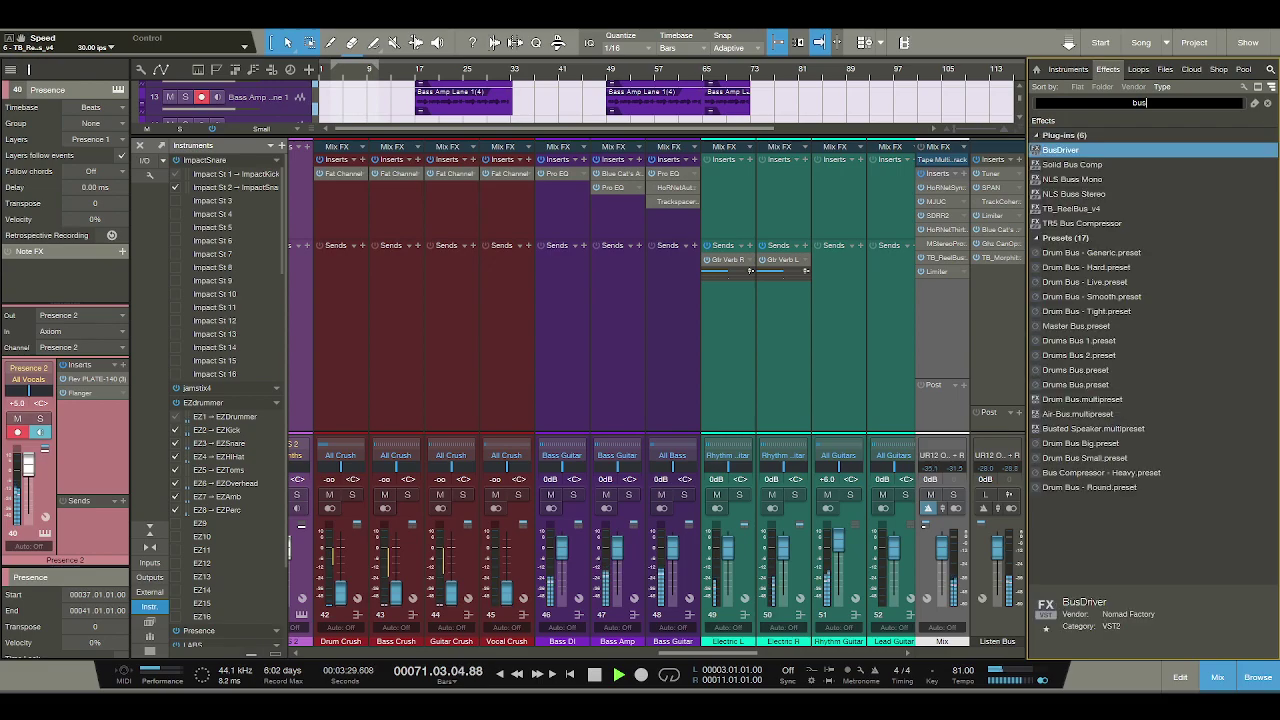
pyautogui.press('BackSpace')
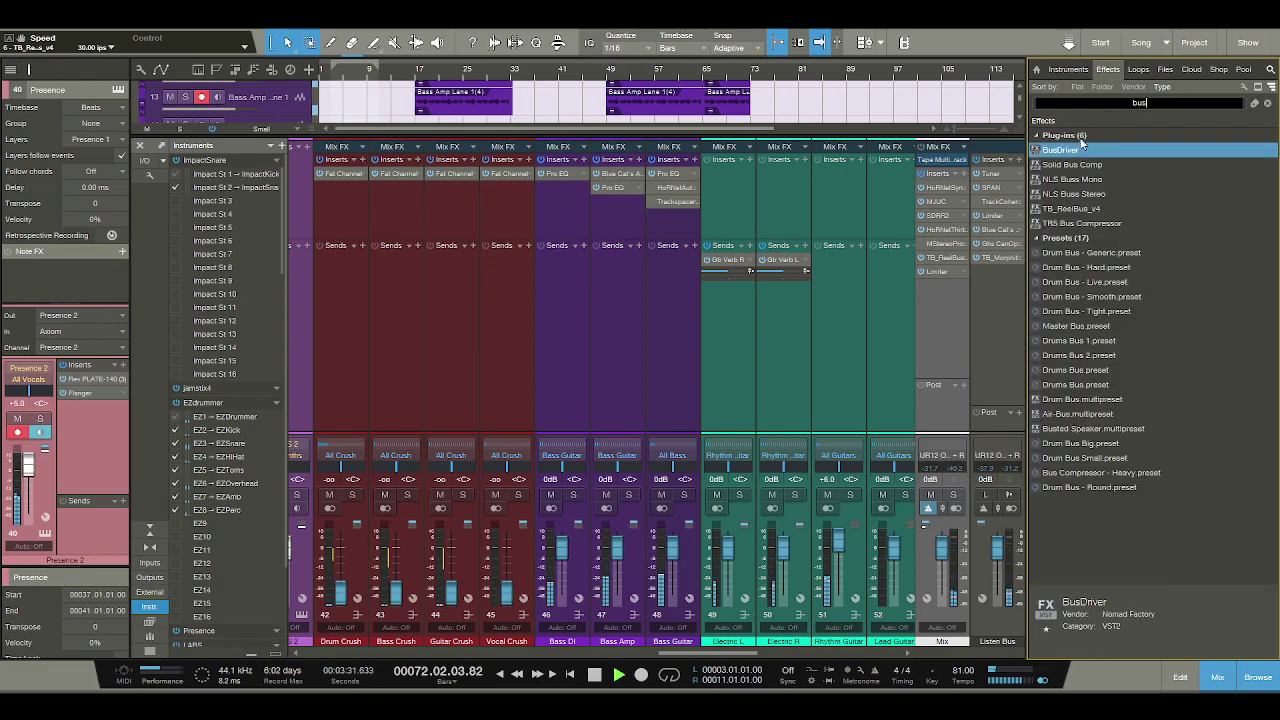
# Insert BusDriver after Pro EQ on the Bass Guitar channel, load [AS] - Bass Gtr - Up-Front, and play back from bar 20.
pyautogui.moveTo(675, 190); pyautogui.dragTo(674, 190)
pyautogui.click(597, 677)
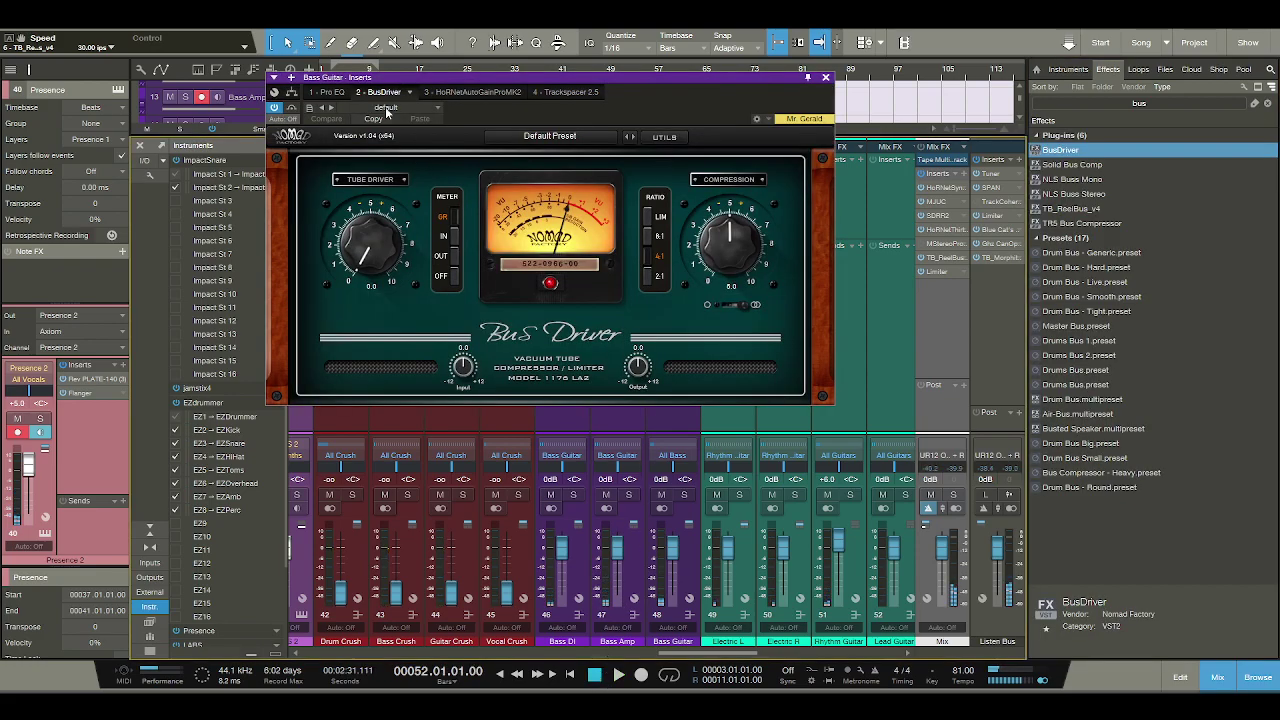
pyautogui.click(441, 60)
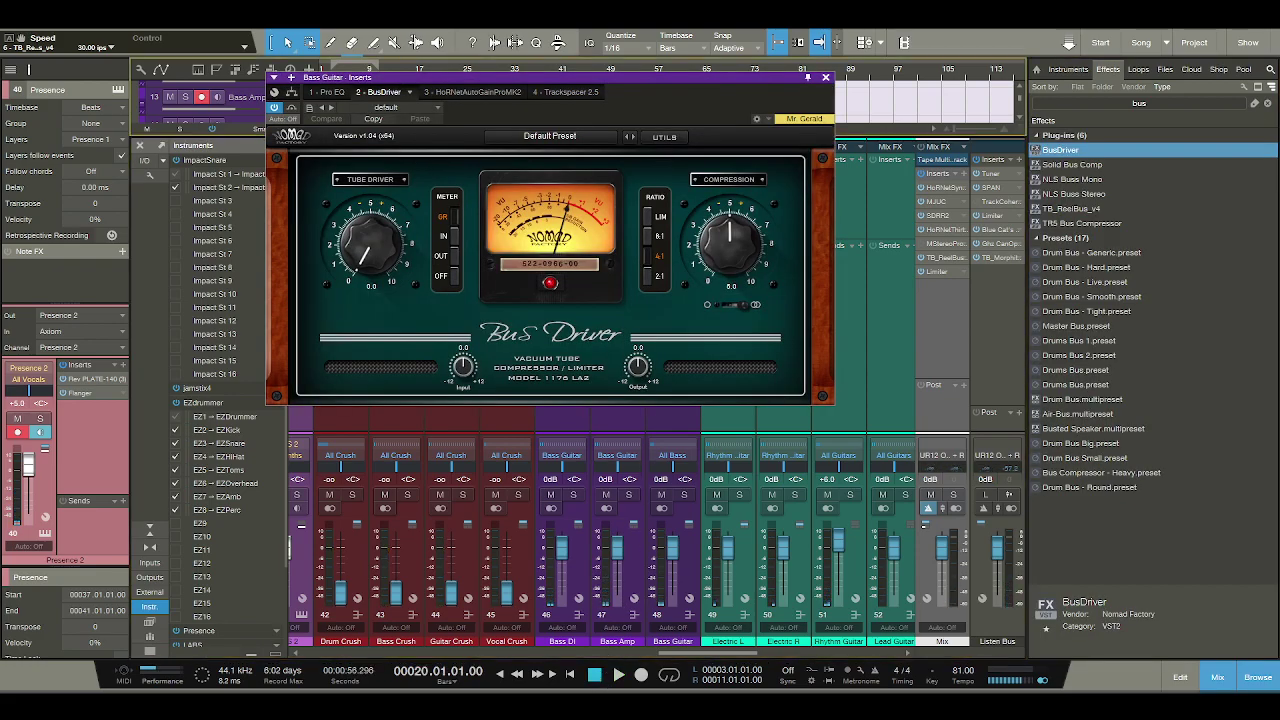
pyautogui.press('space')
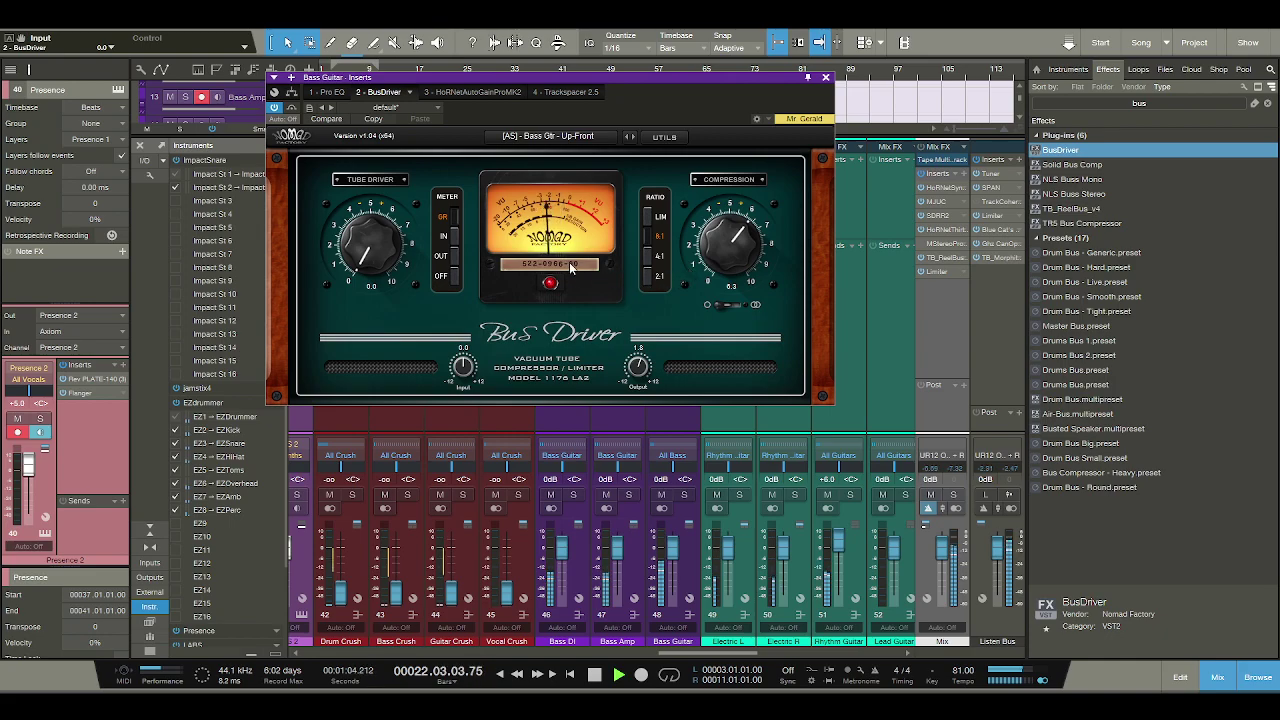
pyautogui.click(783, 192)
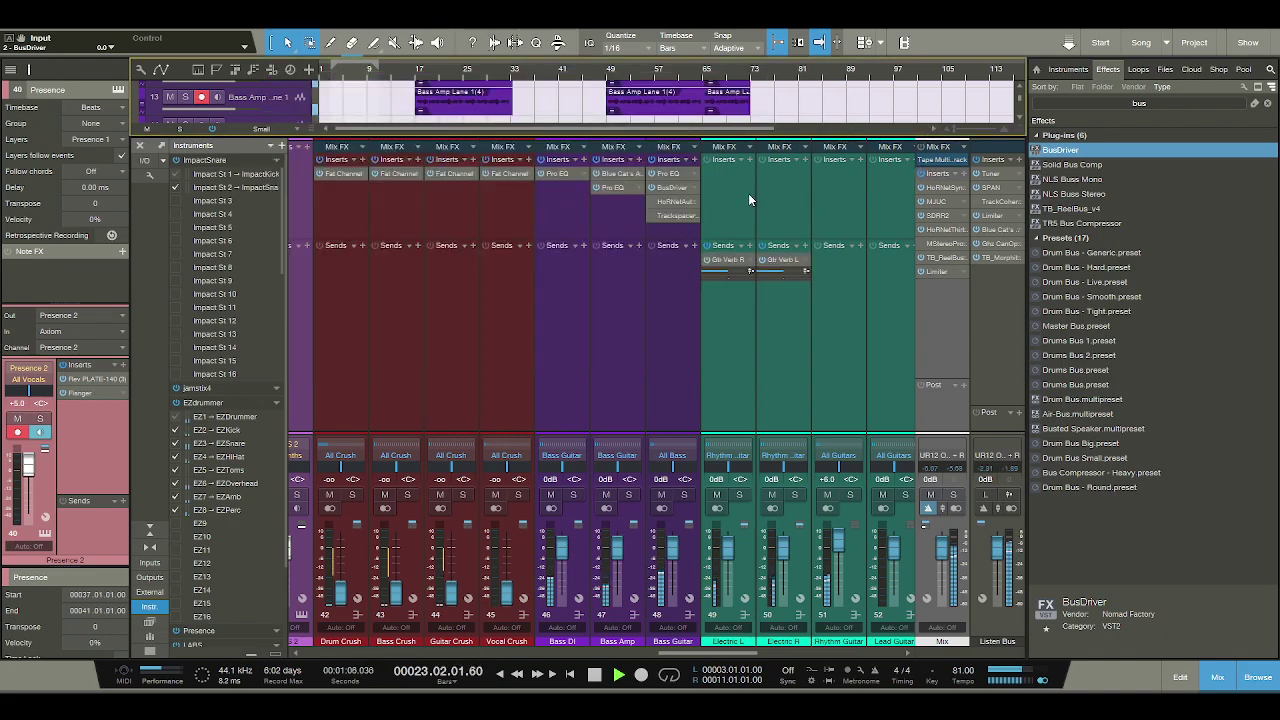
# Activate the HoRNet AutoGain Pro MK2 insert on the Bass Guitar channel and close its window.
pyautogui.click(664, 201)
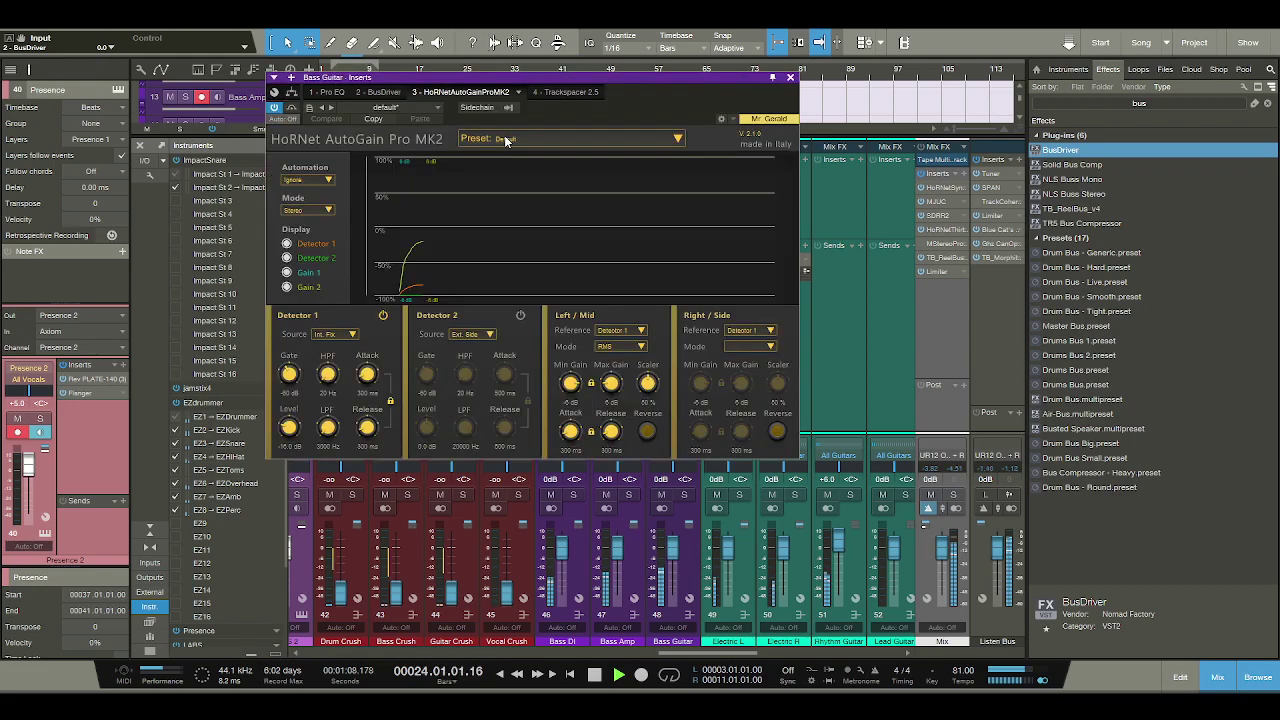
pyautogui.click(790, 77)
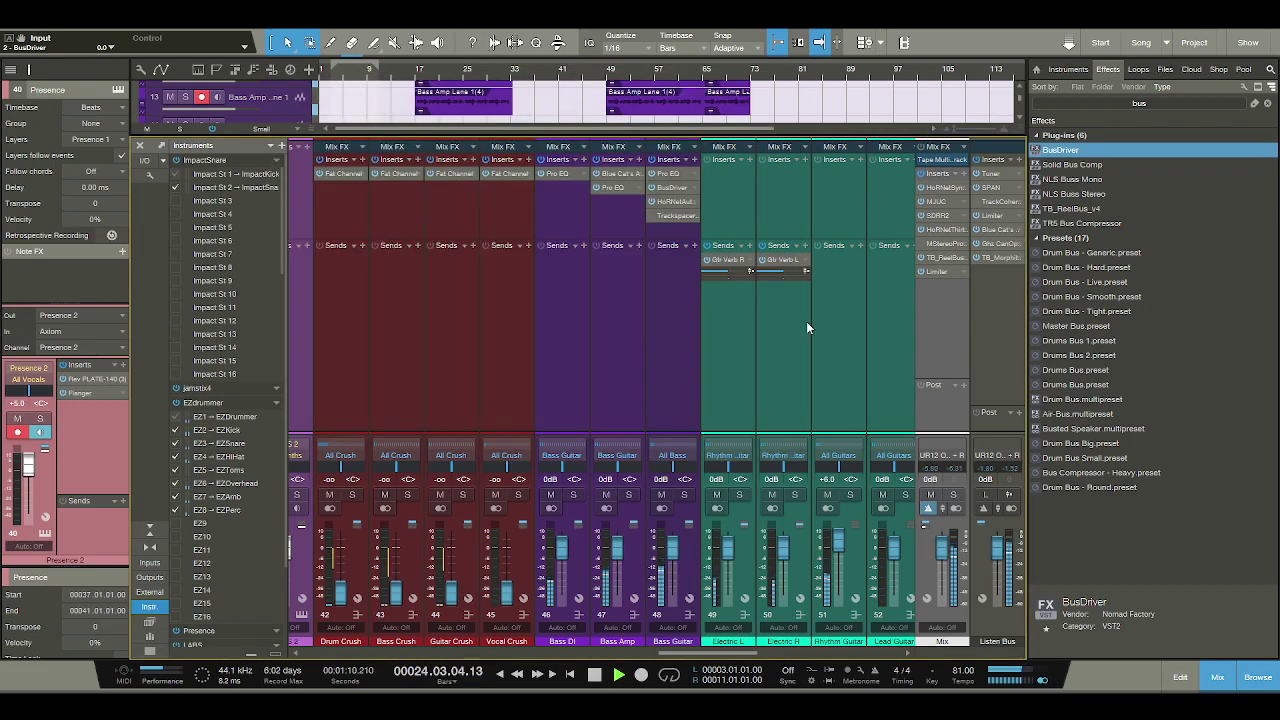
# Insert BusDriver on the Rhythm Guitar channel with the [AS] - Clean Gtr - Up-Front preset, Tube Driver at 3.1 and Compression at 7.5.
pyautogui.moveTo(672, 651); pyautogui.dragTo(718, 650)
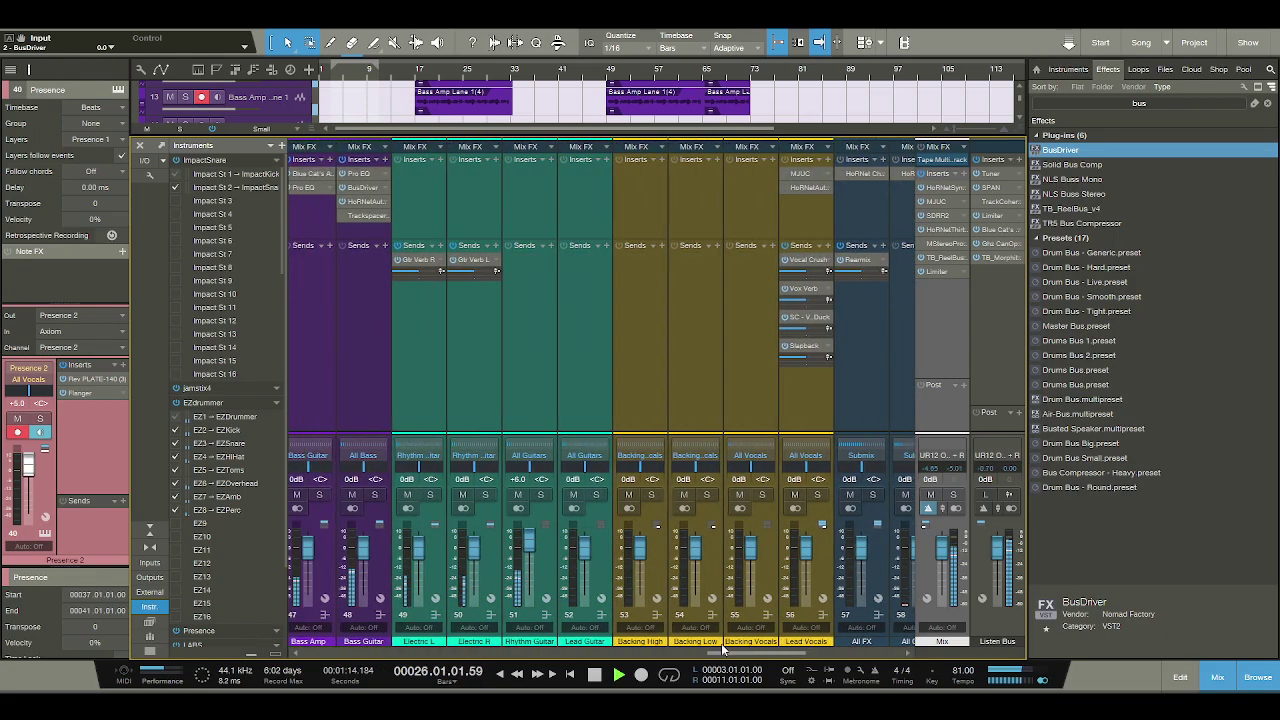
pyautogui.moveTo(1088, 153); pyautogui.dragTo(1048, 152)
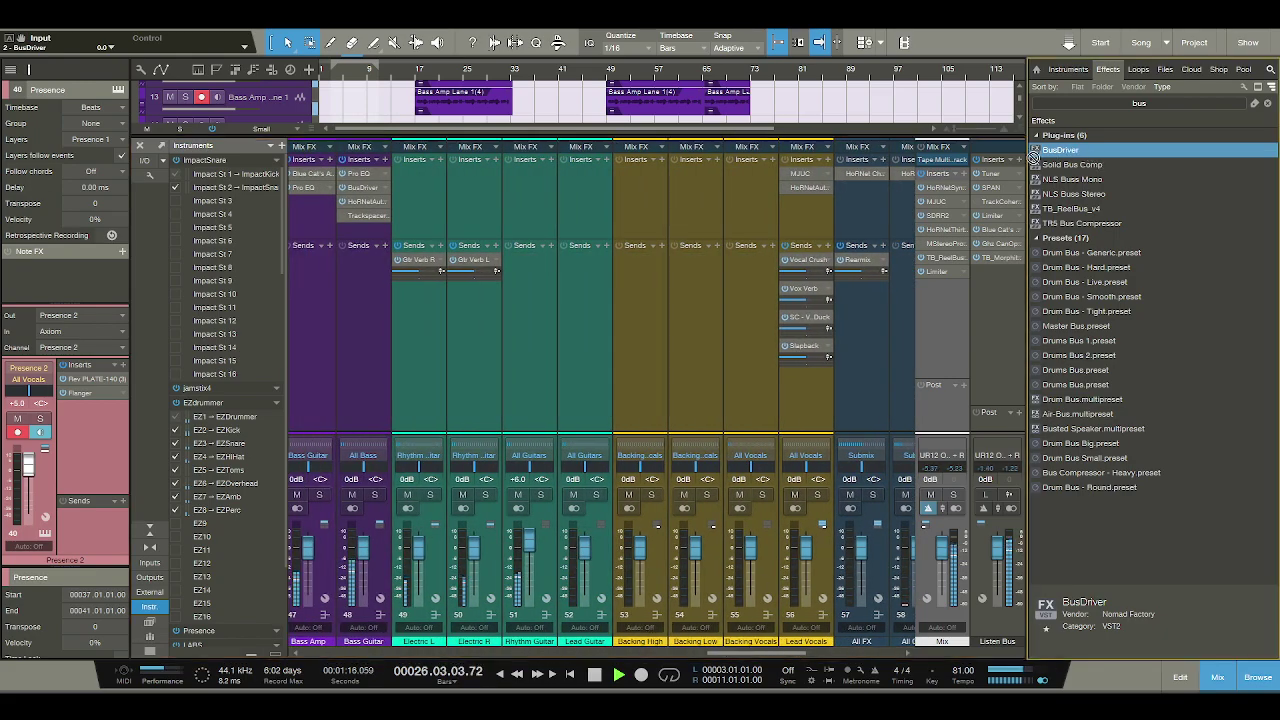
pyautogui.moveTo(578, 180); pyautogui.dragTo(540, 189)
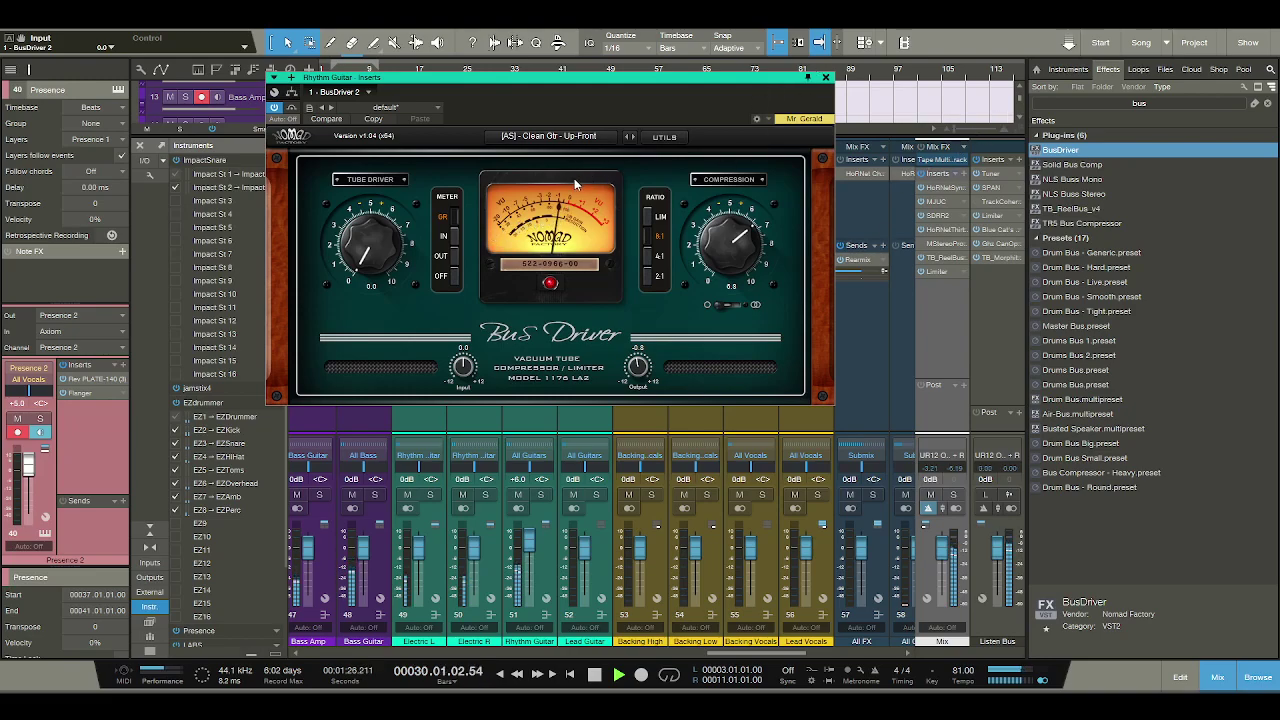
pyautogui.moveTo(364, 234); pyautogui.dragTo(357, 203)
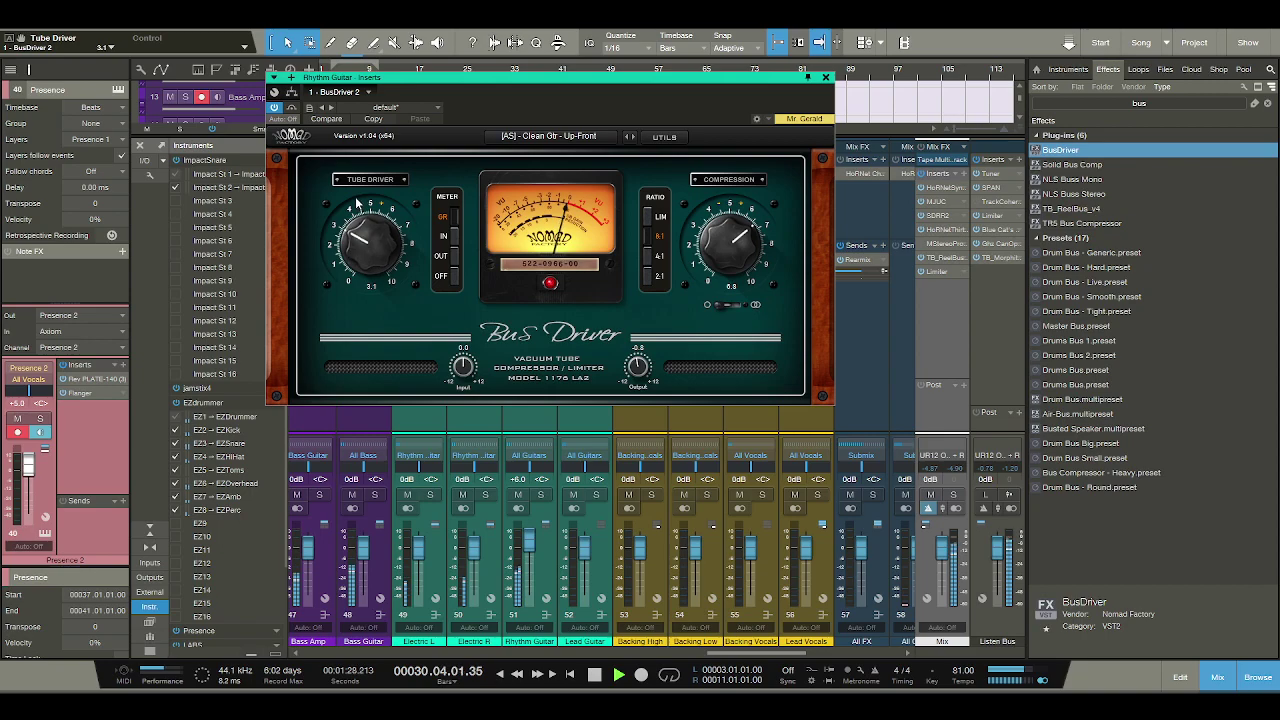
pyautogui.moveTo(735, 242); pyautogui.dragTo(733, 232)
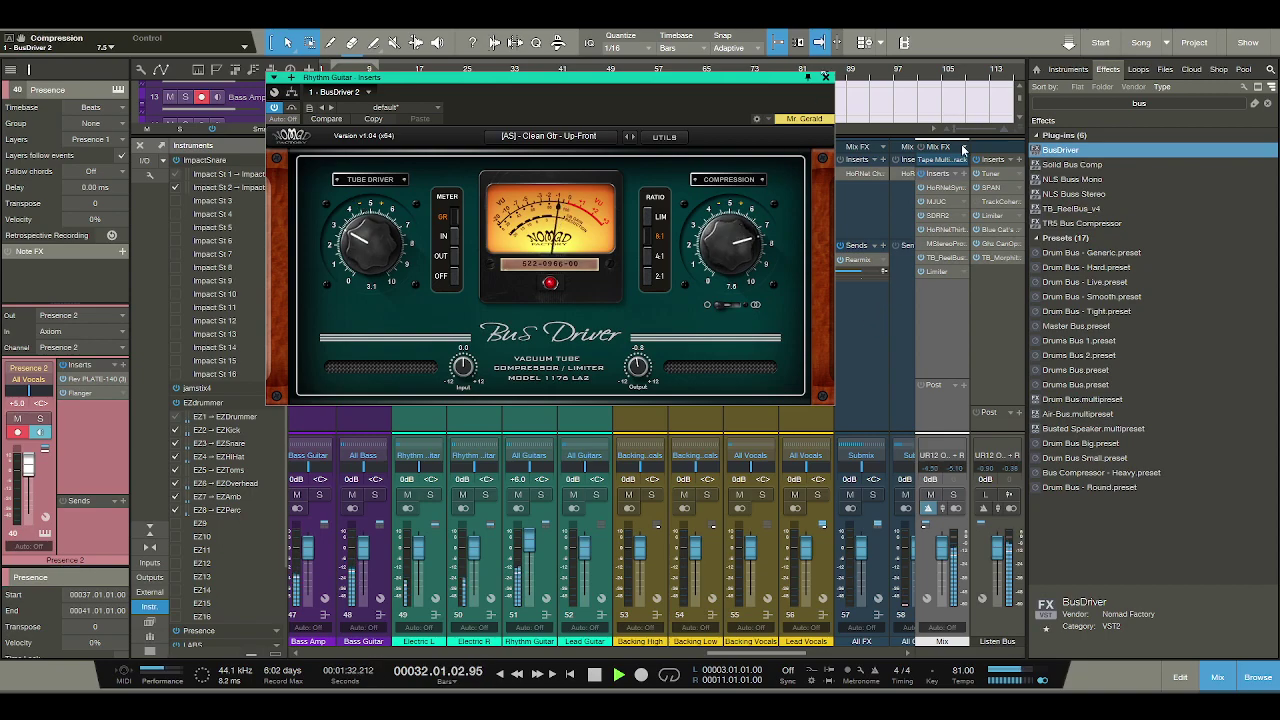
pyautogui.click(825, 77)
# Insert SDRR2 after BusDriver on Rhythm Guitar with the Solid Jangly Guitar preset, Desk and Dual Mono modes, AGC on and Trim at 5.4 dB.
pyautogui.doubleClick(1103, 104)
pyautogui.write('sdrr')
pyautogui.moveTo(1066, 155); pyautogui.dragTo(543, 211)
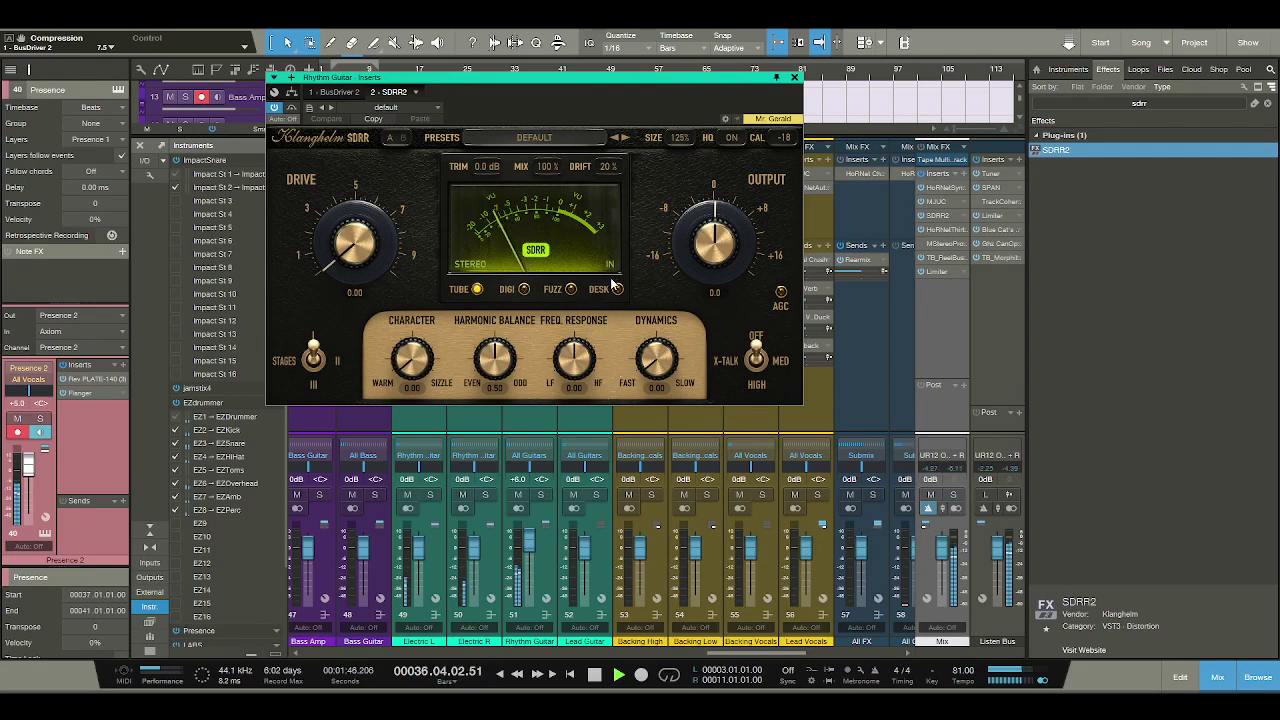
pyautogui.click(616, 289)
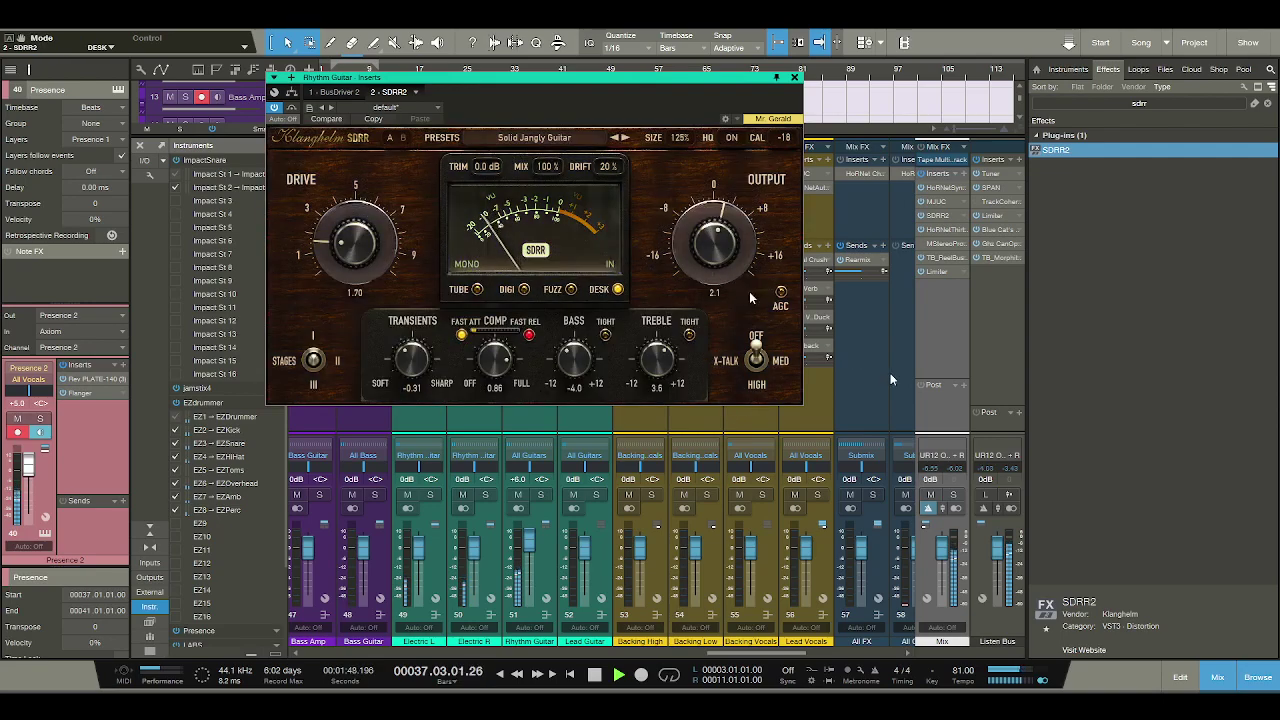
pyautogui.click(781, 291)
pyautogui.click(468, 264)
pyautogui.moveTo(488, 168); pyautogui.dragTo(488, 101)
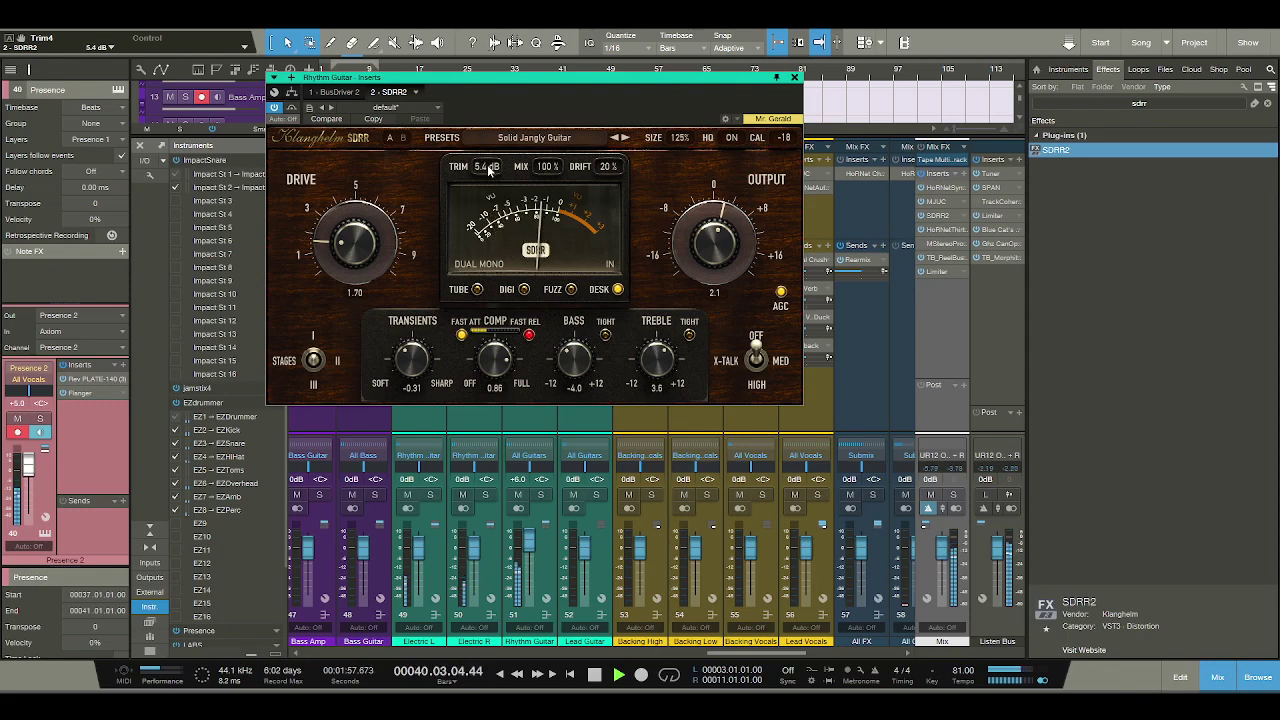
pyautogui.click(794, 77)
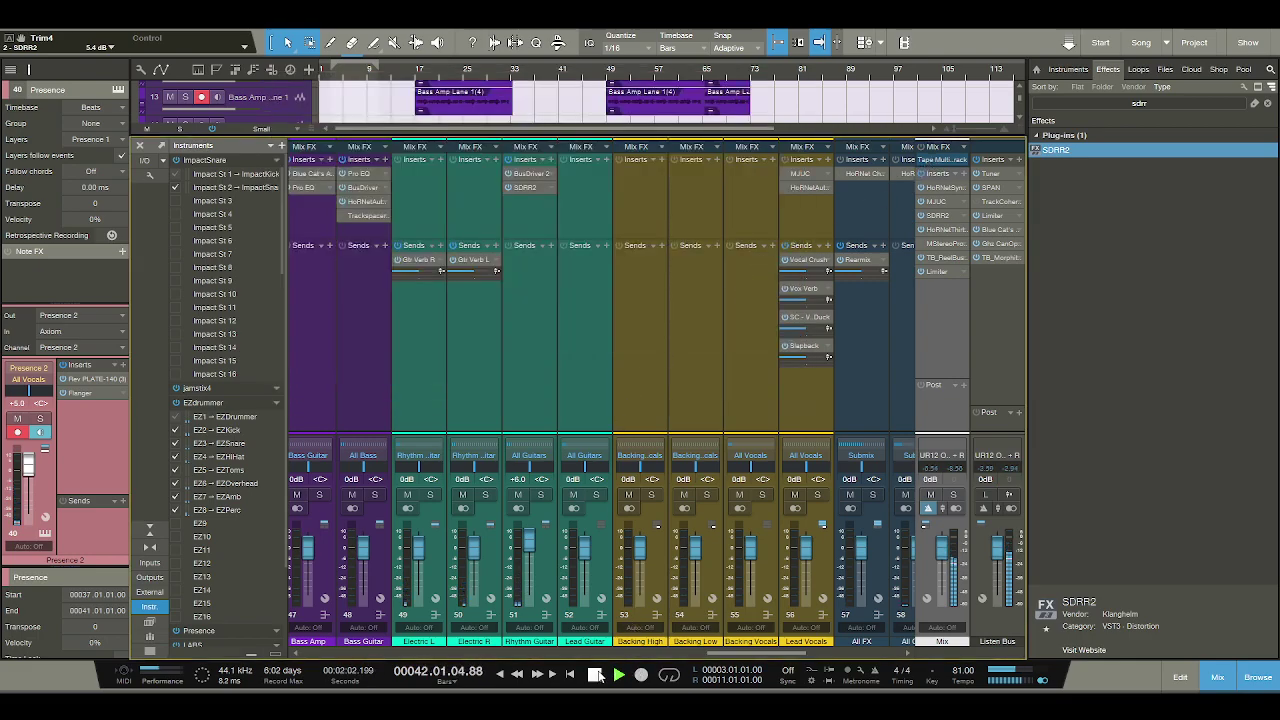
# Stop playback, close the mixer, and play the song from the beginning.
pyautogui.click(596, 675)
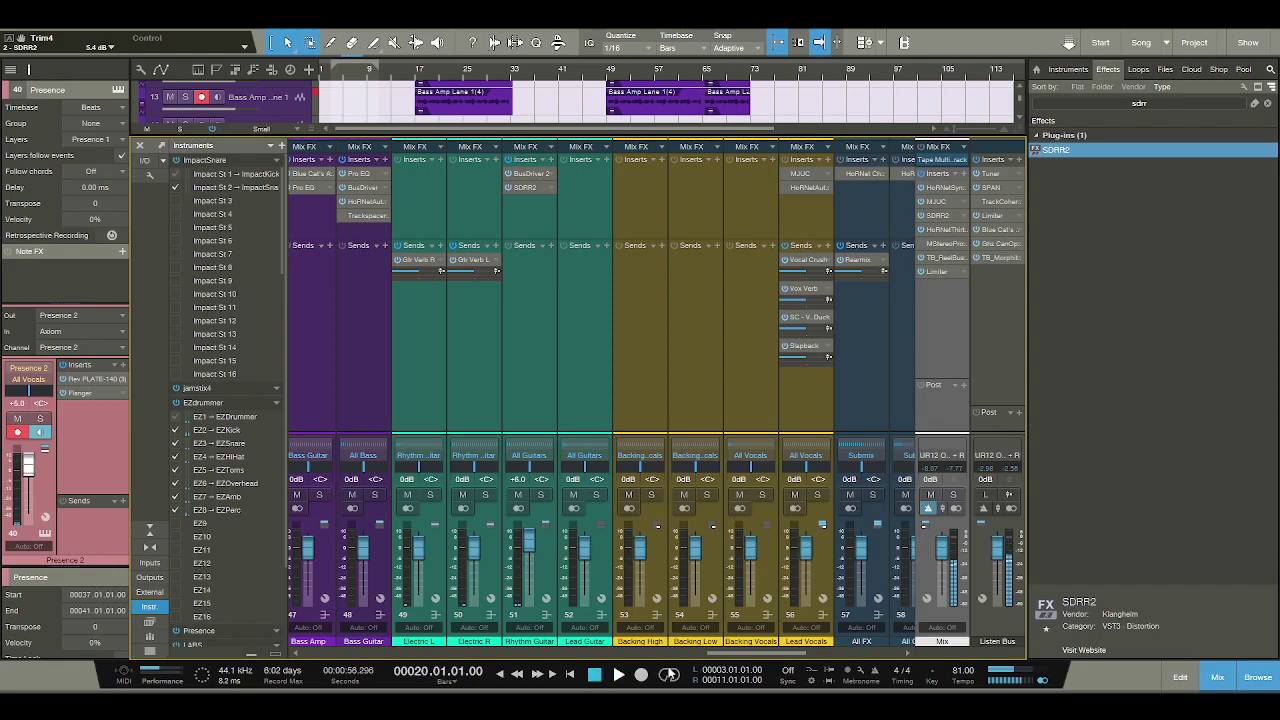
pyautogui.click(1216, 678)
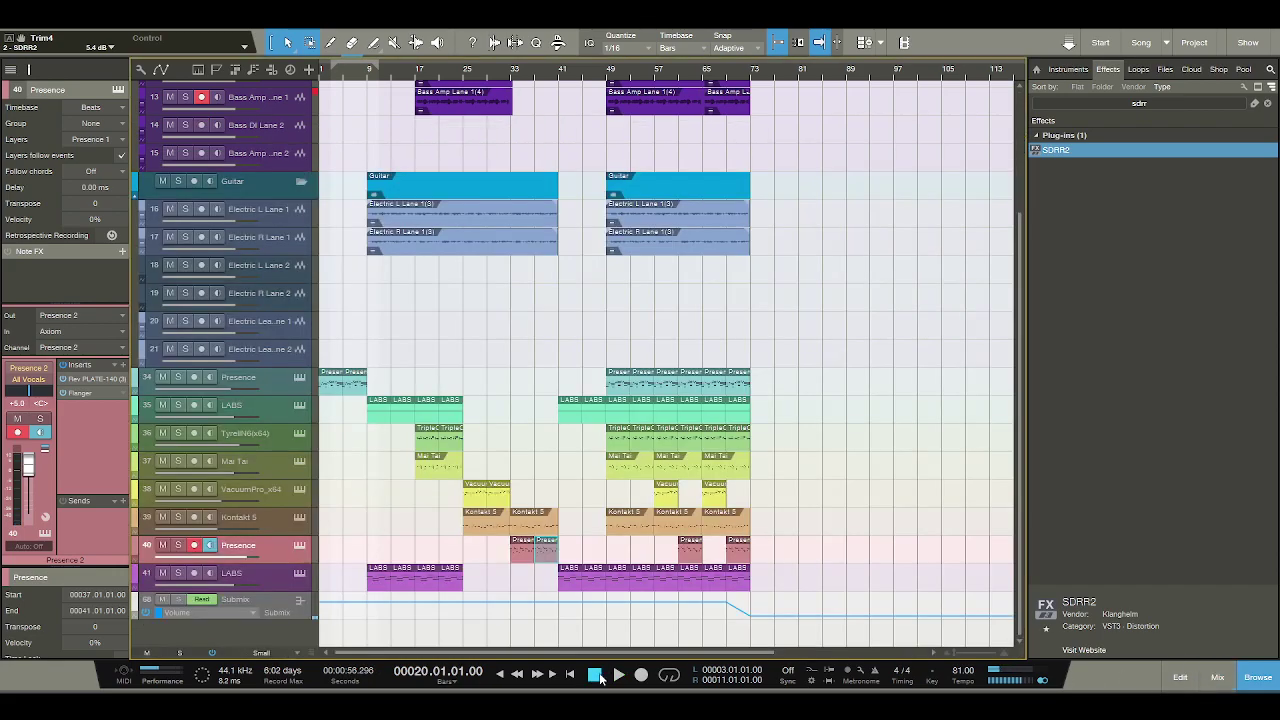
pyautogui.click(617, 675)
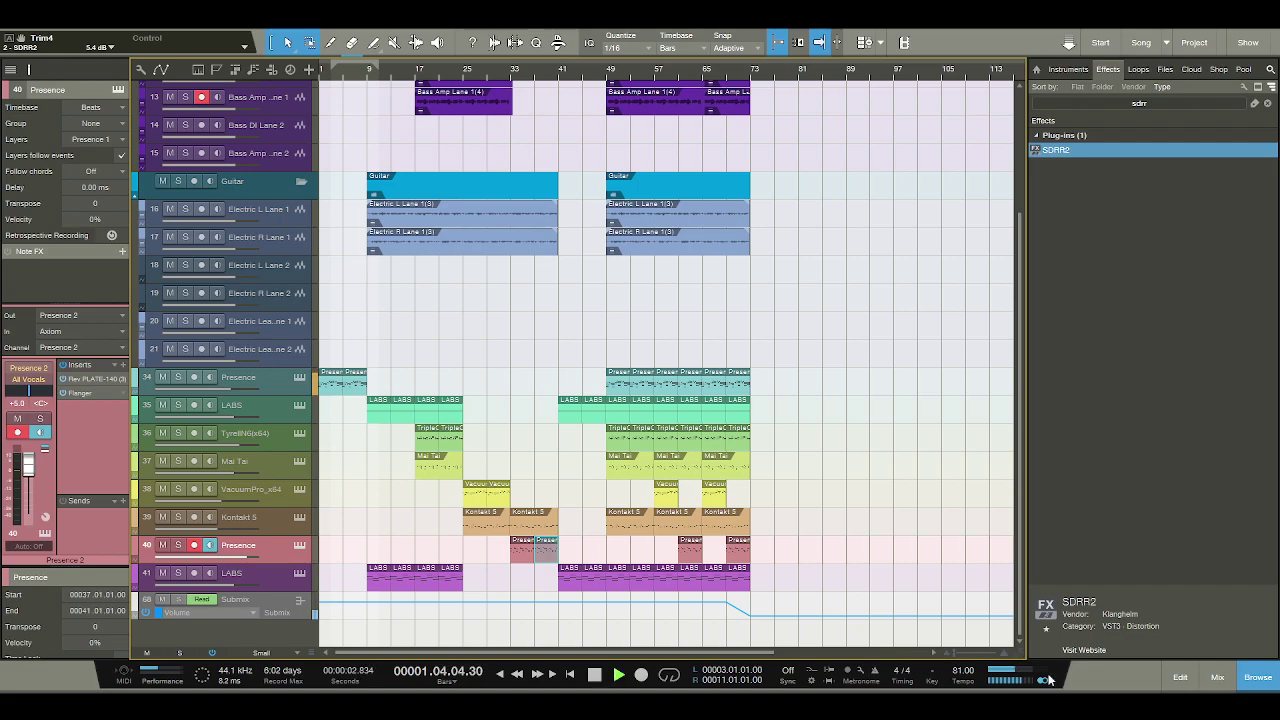
# Reopen the mixer and raise the Mix Verb channel's volume to -11.2 dB.
pyautogui.click(1216, 678)
pyautogui.hscroll(-6, 617, 660)
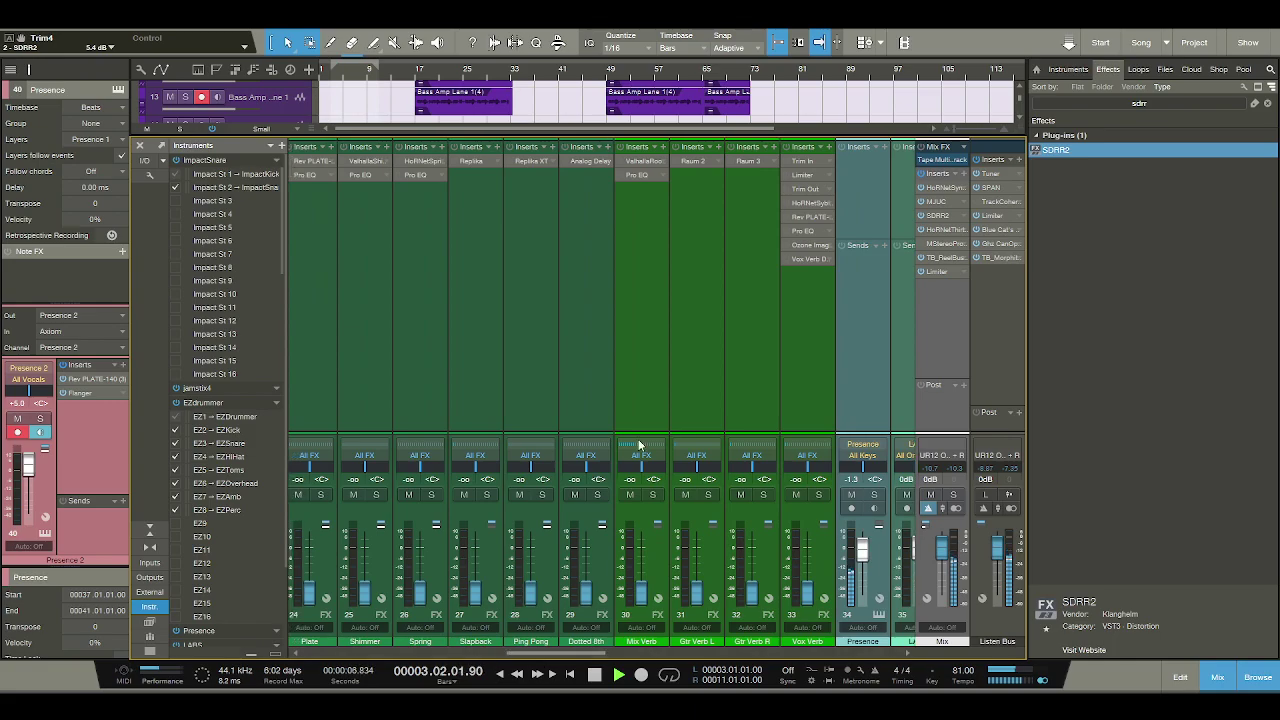
pyautogui.moveTo(640, 588); pyautogui.dragTo(643, 560)
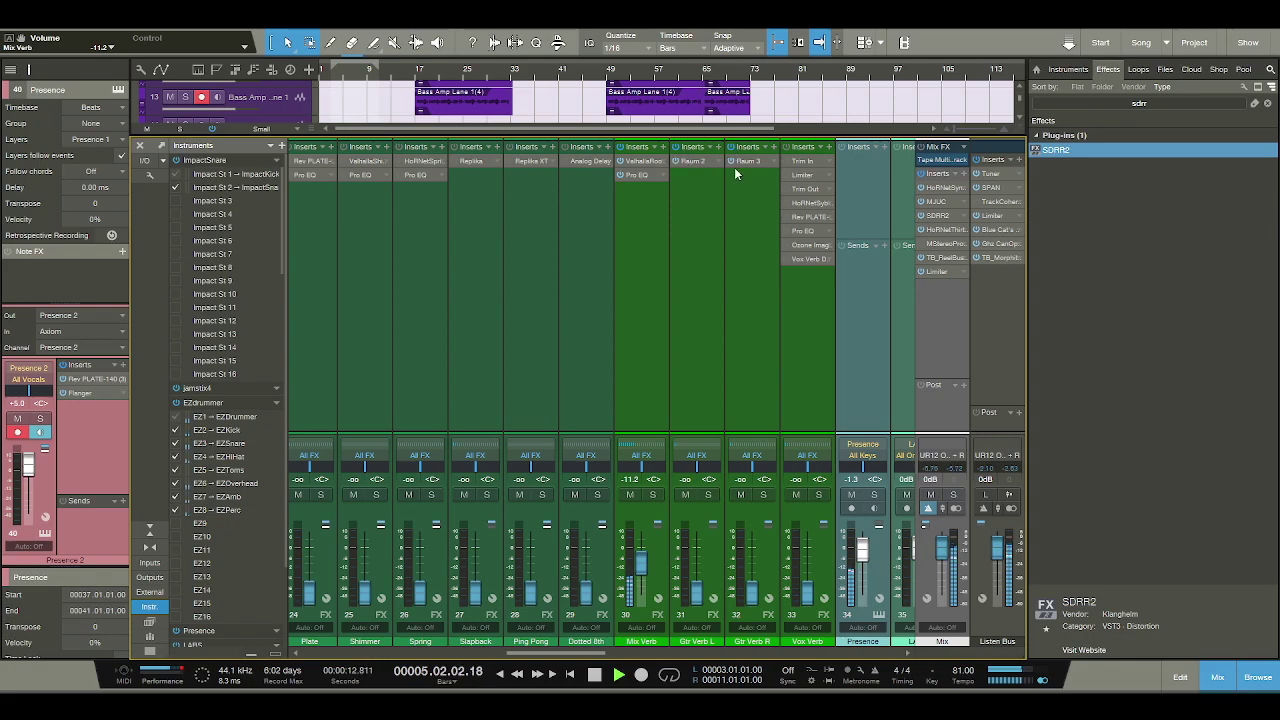
# Raise the Gtr Verb L and Gtr Verb R channel volumes together to about -15.9 dB.
pyautogui.click(754, 428)
pyautogui.keyDown('shift'); pyautogui.click(690, 420); pyautogui.keyUp('shift')
pyautogui.moveTo(697, 588); pyautogui.dragTo(700, 570)
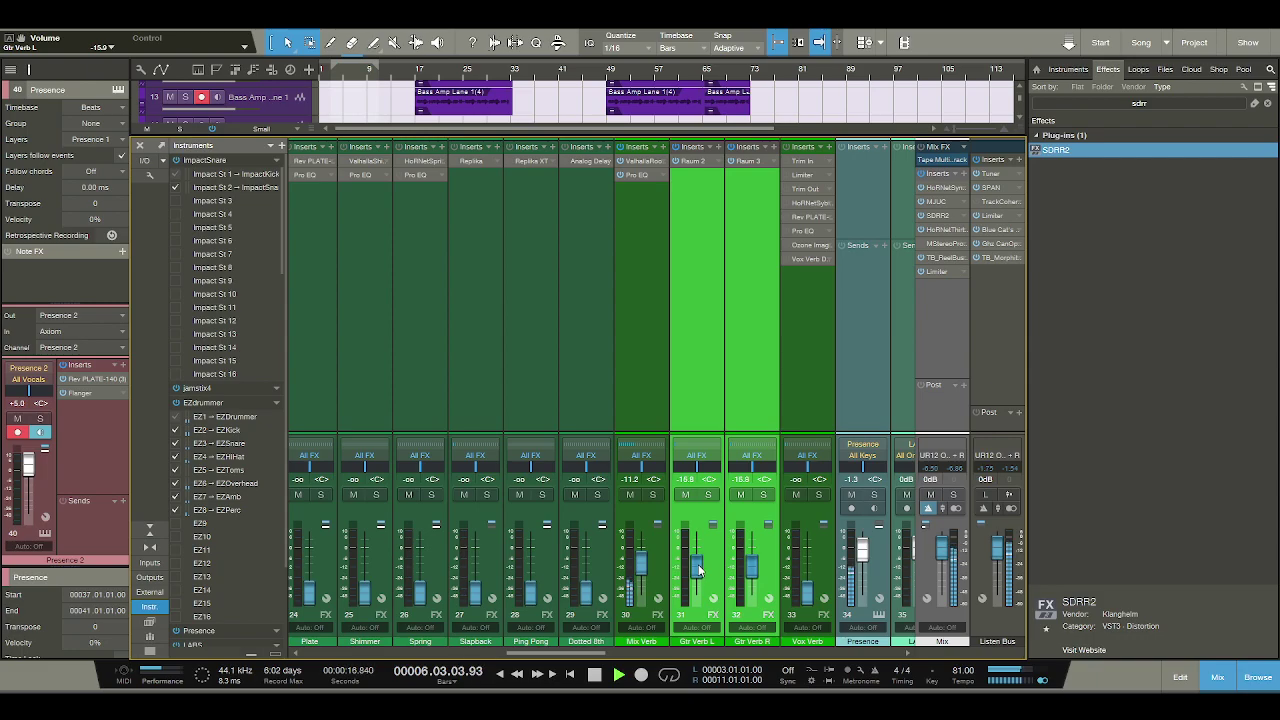
# Find the Fat Channel effect and insert it on the All Drums bus.
pyautogui.moveTo(573, 653); pyautogui.dragTo(760, 655)
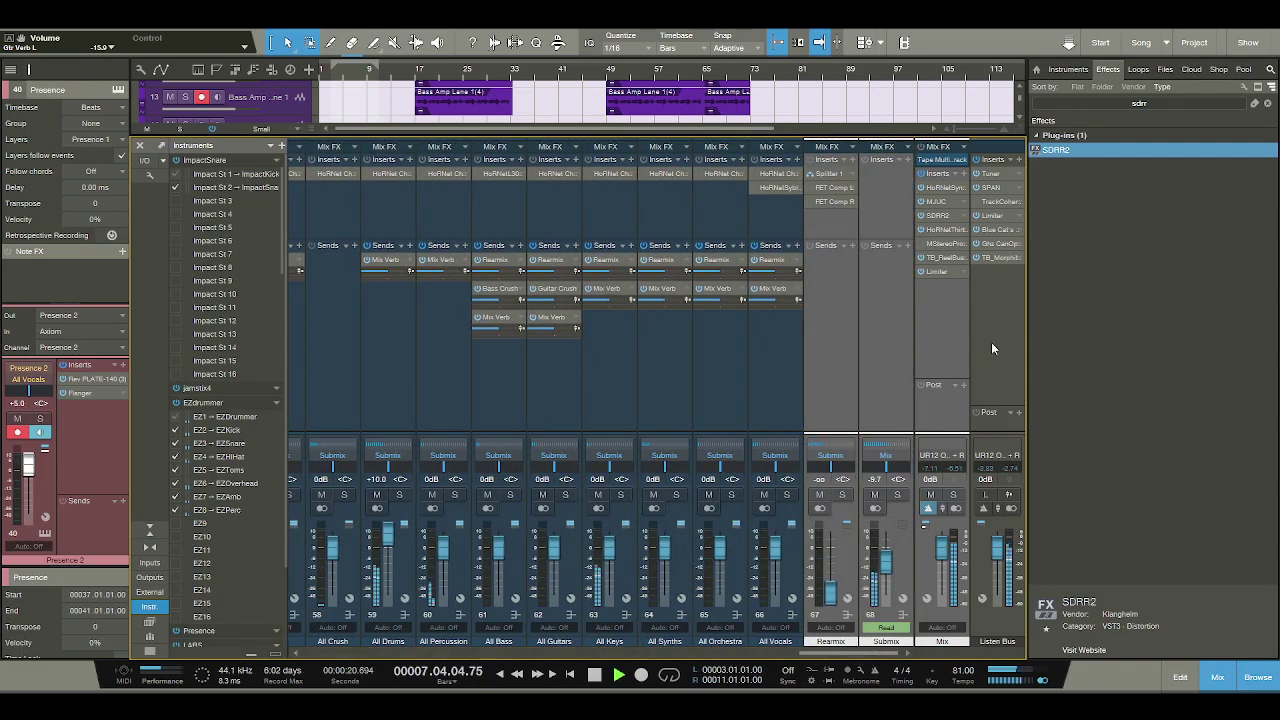
pyautogui.click(1120, 102)
pyautogui.write('fat')
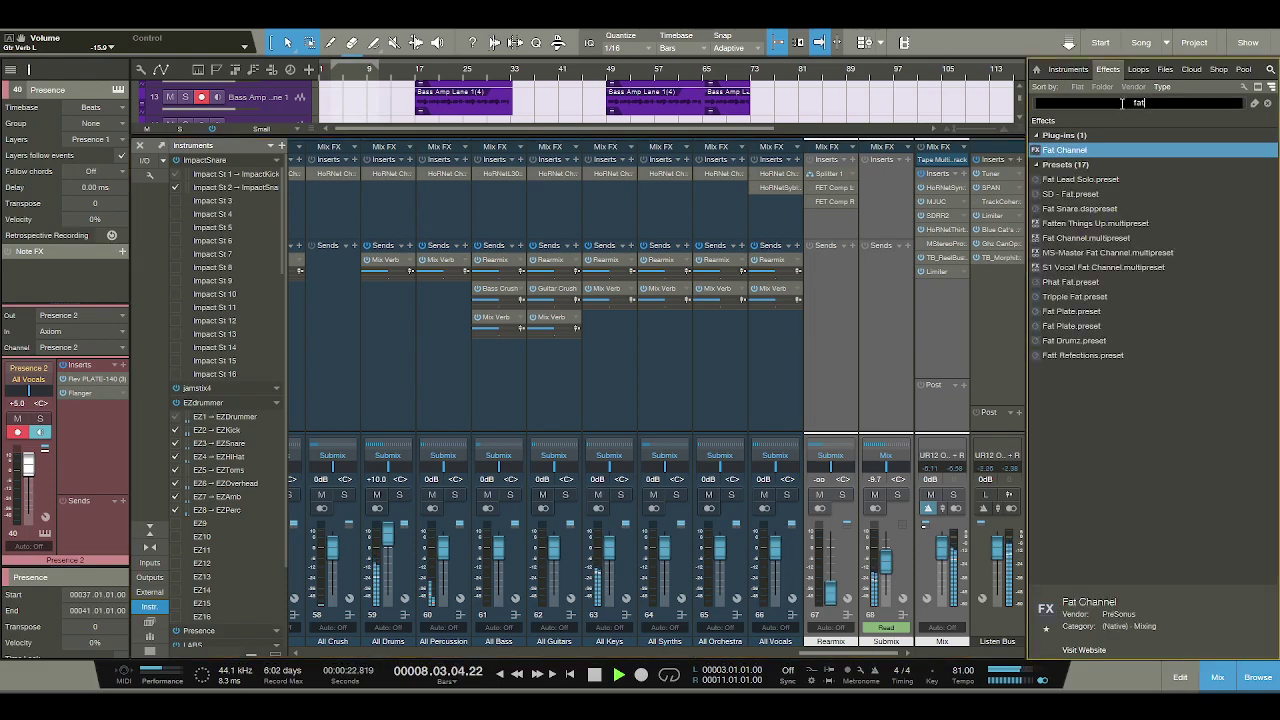
pyautogui.moveTo(1080, 150); pyautogui.dragTo(389, 212)
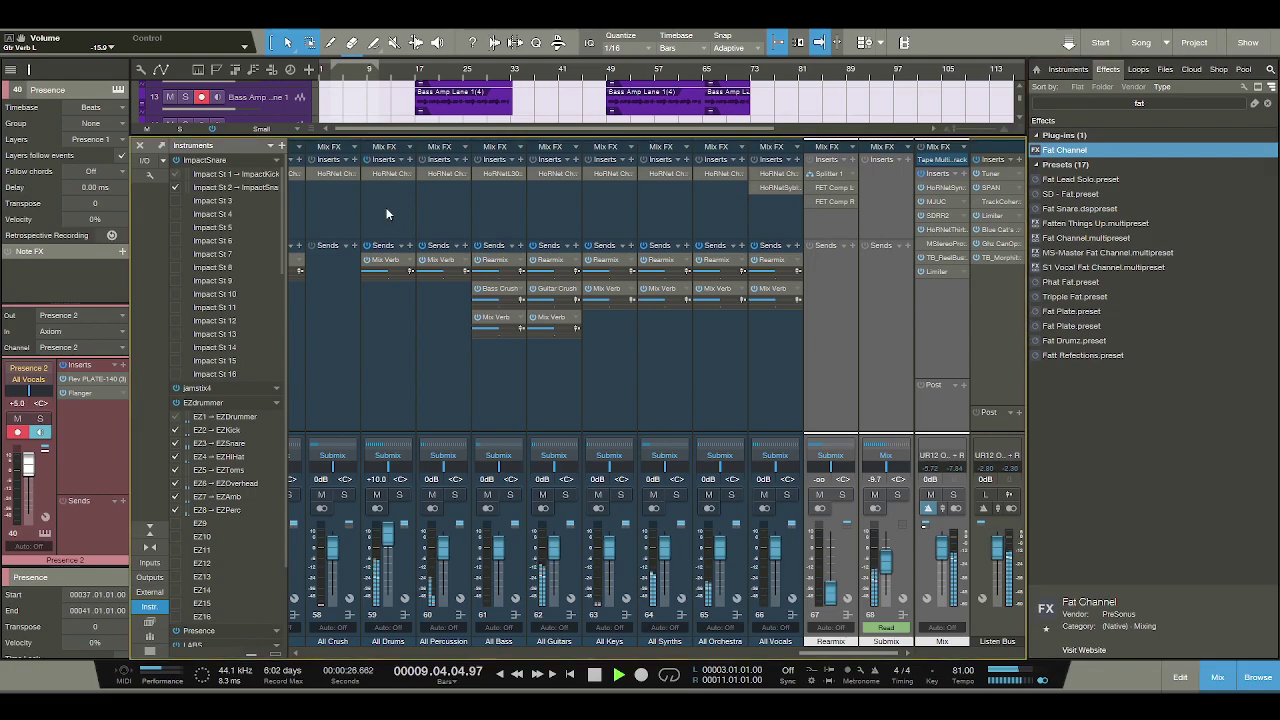
# Enable Fat Channel's compressor with the FET Comp model, Input at -38.24 dB and Output at -3.64 dB, and close the effect.
pyautogui.click(545, 137)
pyautogui.click(587, 137)
pyautogui.click(619, 178)
pyautogui.moveTo(349, 222); pyautogui.dragTo(349, 217)
pyautogui.moveTo(449, 224); pyautogui.dragTo(431, 222)
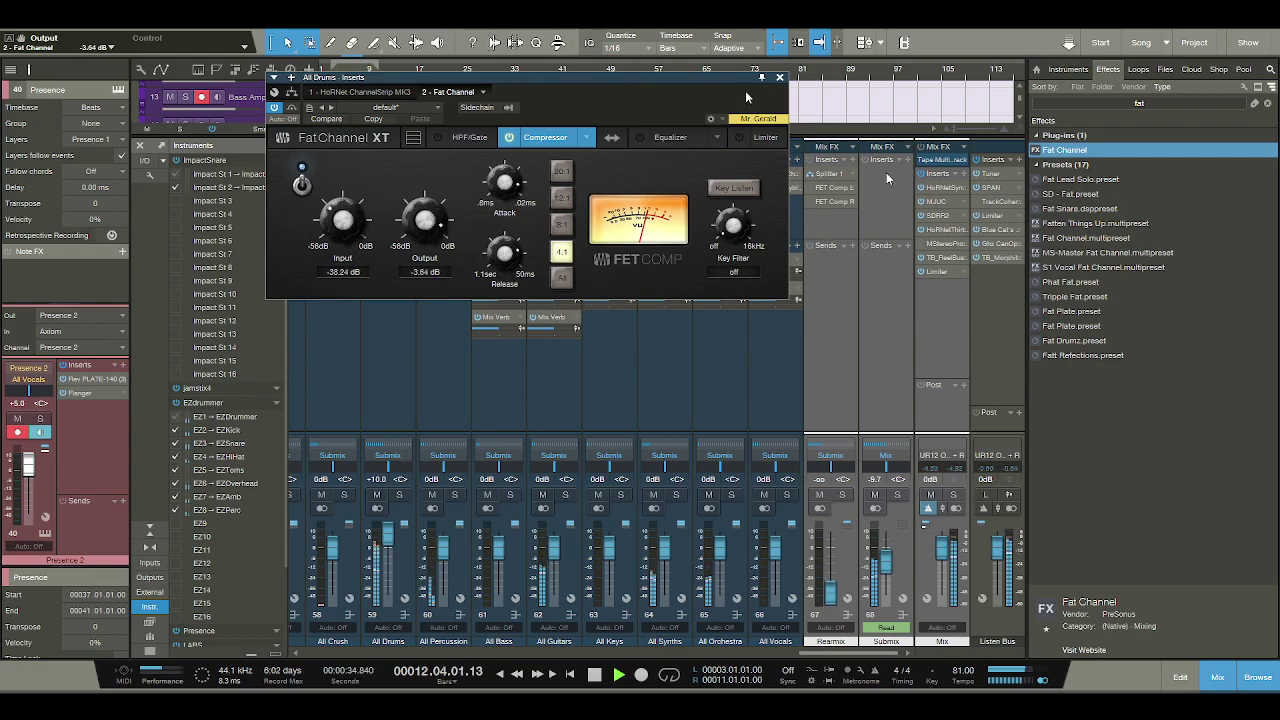
pyautogui.click(779, 78)
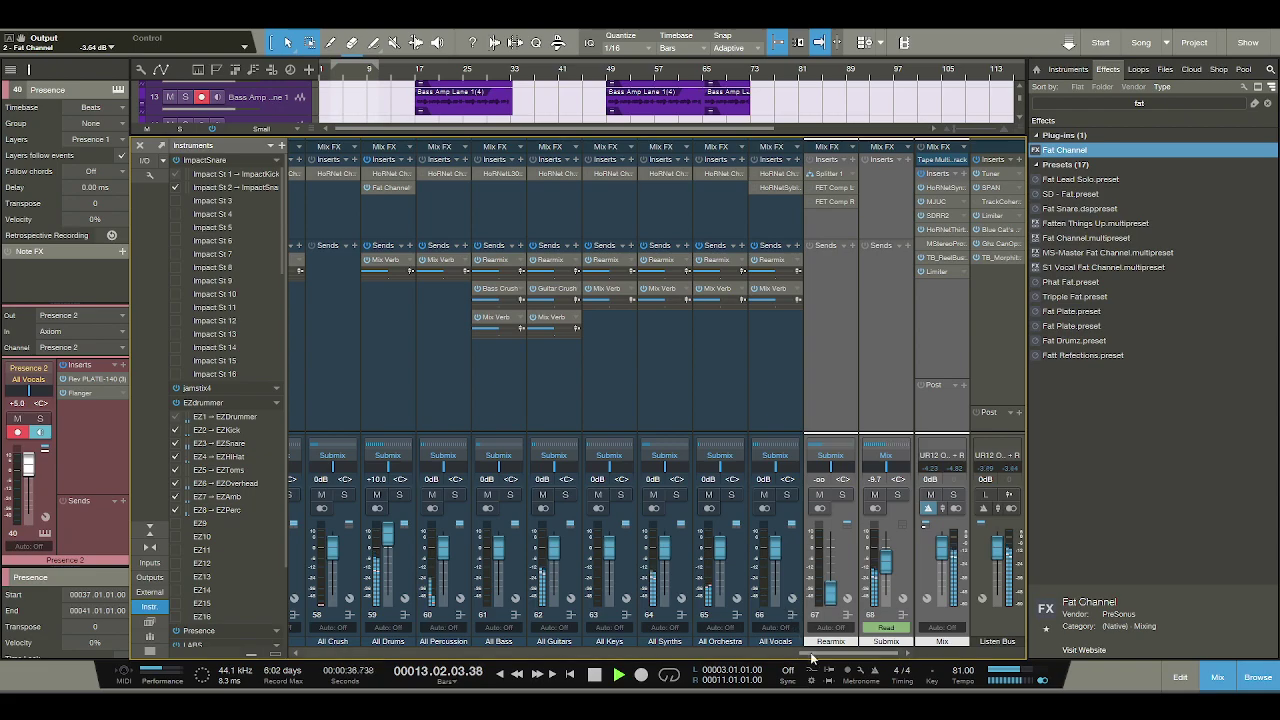
# Raise the Drum Crush channel's volume to -46.1 dB and the Bass Crush channel's volume to -57.3 dB.
pyautogui.hscroll(-10, 687, 563)
pyautogui.moveTo(617, 609); pyautogui.dragTo(666, 597)
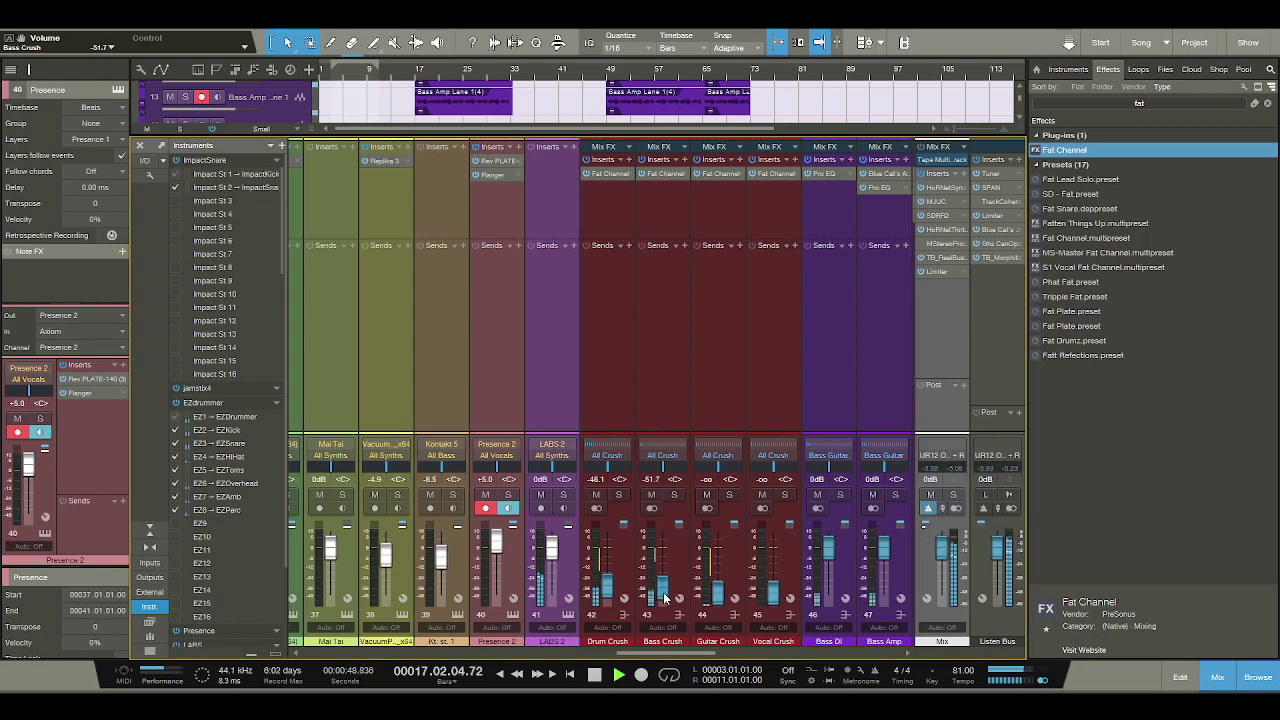
pyautogui.moveTo(665, 597); pyautogui.dragTo(662, 600)
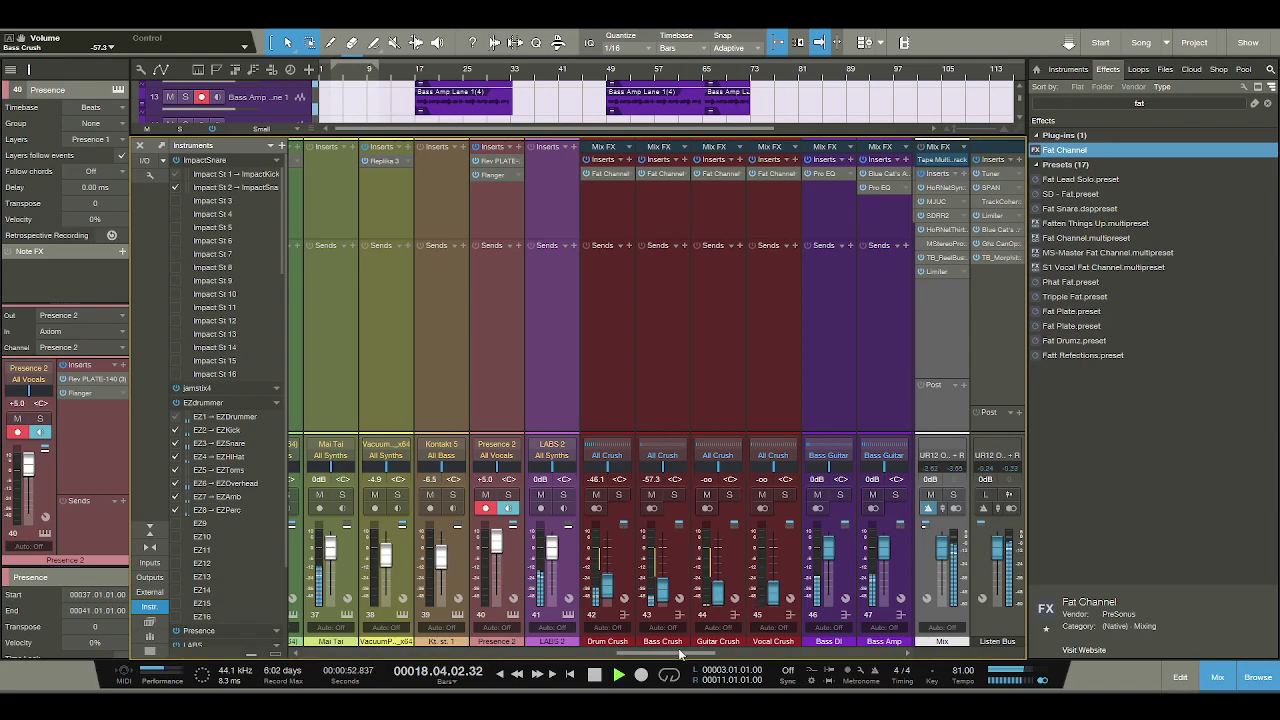
# Set the Bass Guitar bus volume to -3 dB and close the mixer.
pyautogui.moveTo(680, 654); pyautogui.dragTo(705, 653)
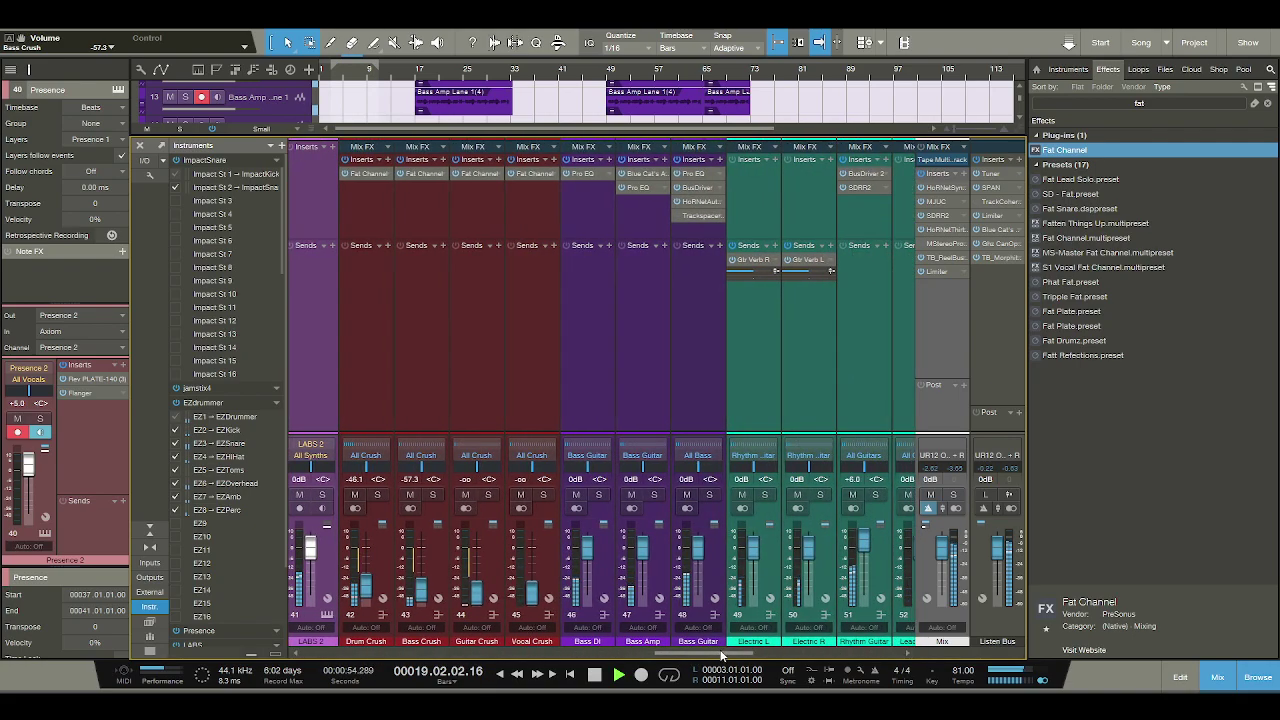
pyautogui.click(686, 479)
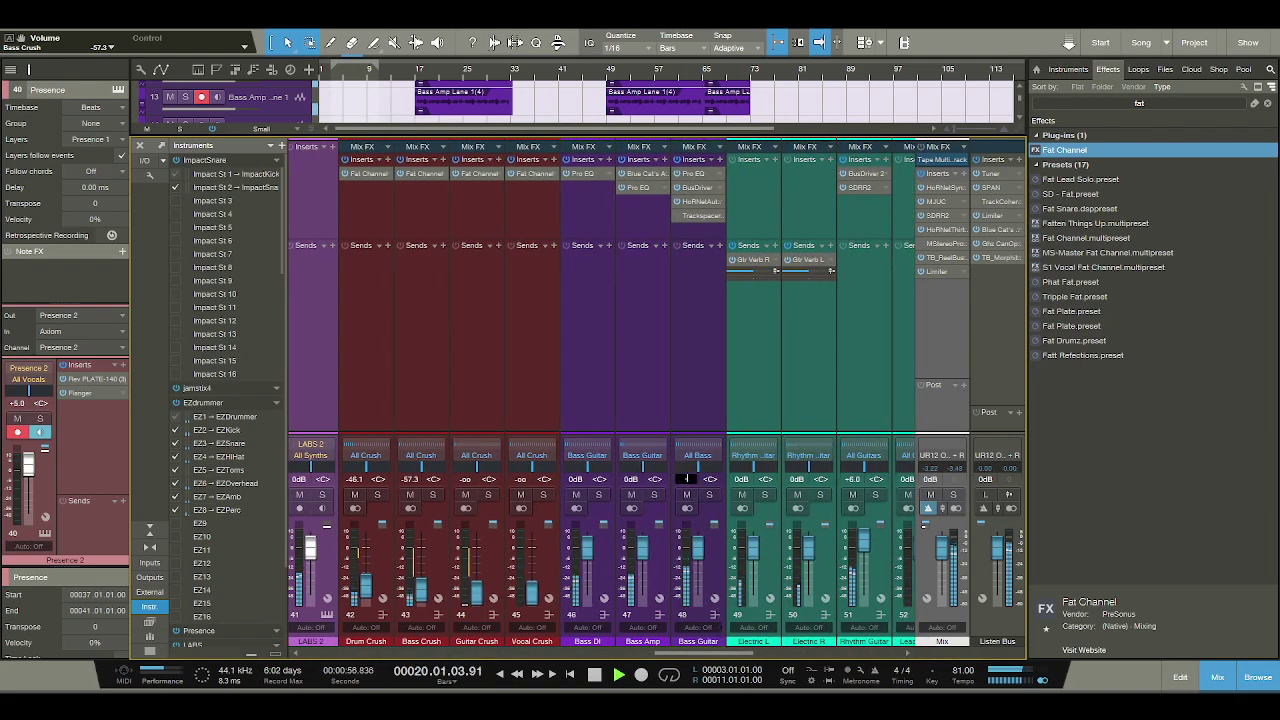
pyautogui.write('-3')
pyautogui.press('Return')
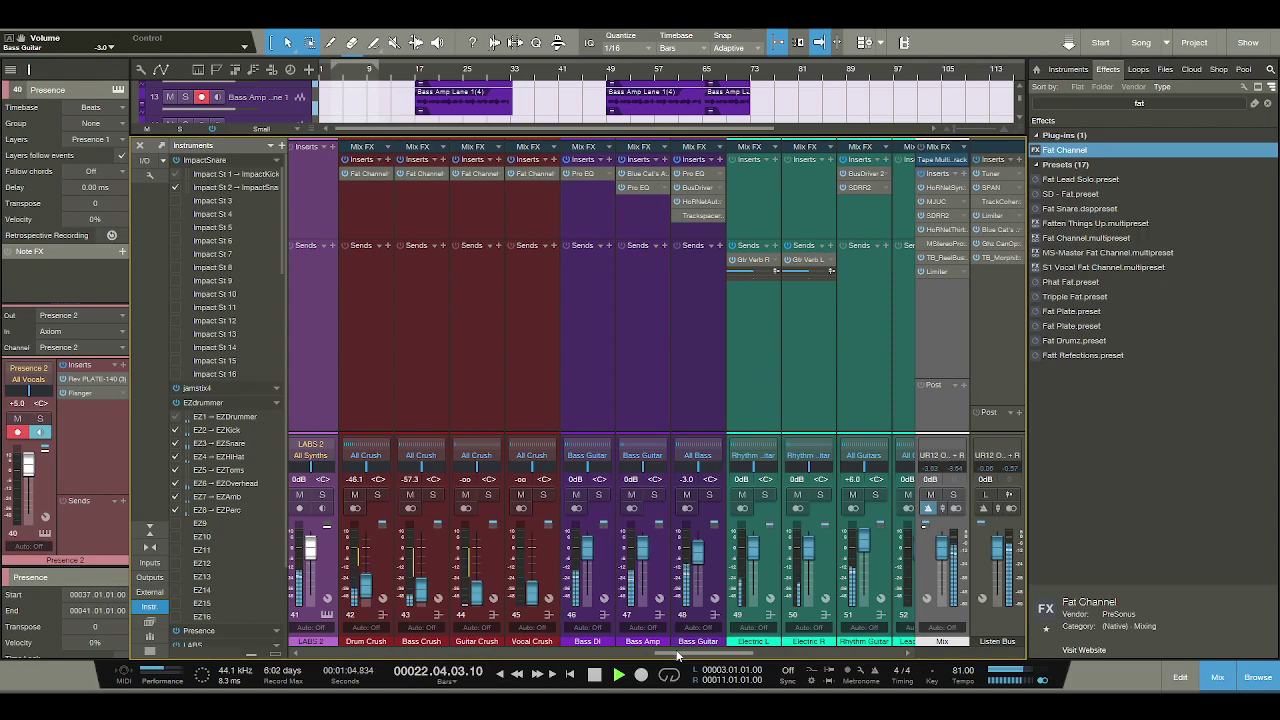
pyautogui.moveTo(678, 655); pyautogui.dragTo(807, 660)
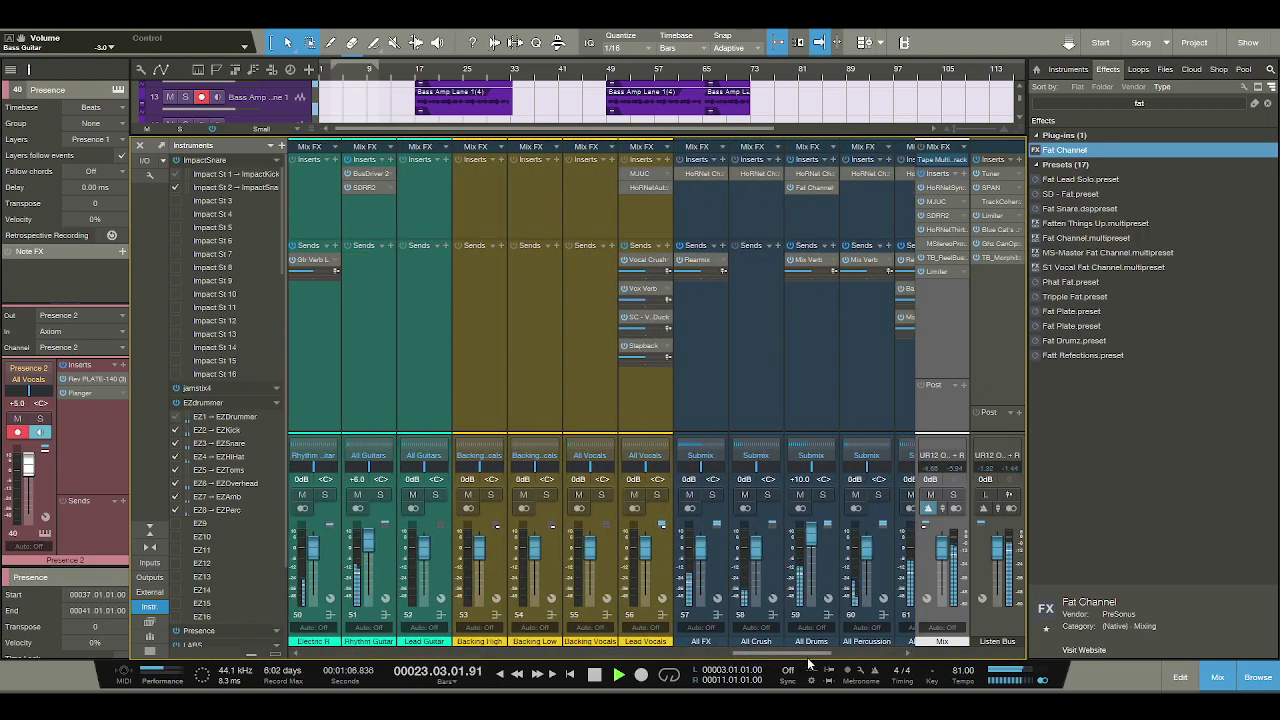
pyautogui.click(1217, 677)
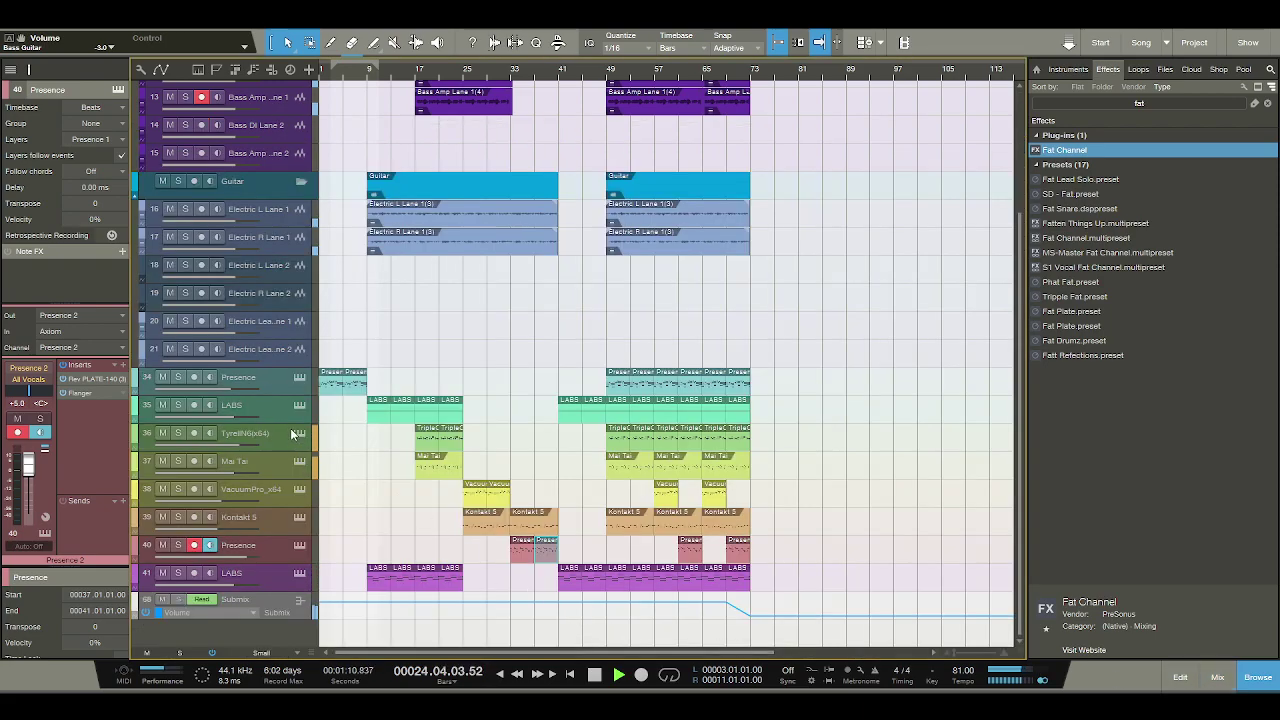
# Set the VacuumPro_x64 track's volume to -3.5 dB.
pyautogui.click(284, 497)
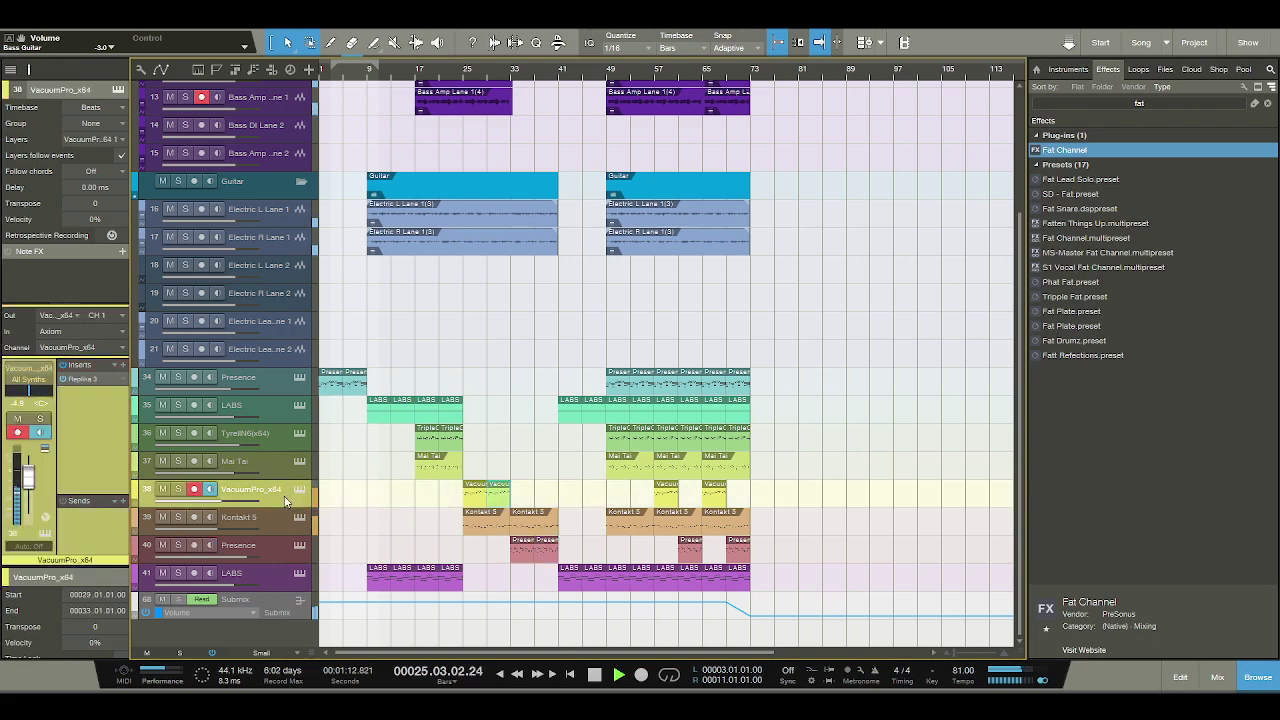
pyautogui.click(17, 402)
pyautogui.write('-3.5')
pyautogui.press('Return')
# Briefly solo the Kontakt 5 track to check it, and set its volume to -5.5 dB.
pyautogui.click(272, 520)
pyautogui.click(20, 403)
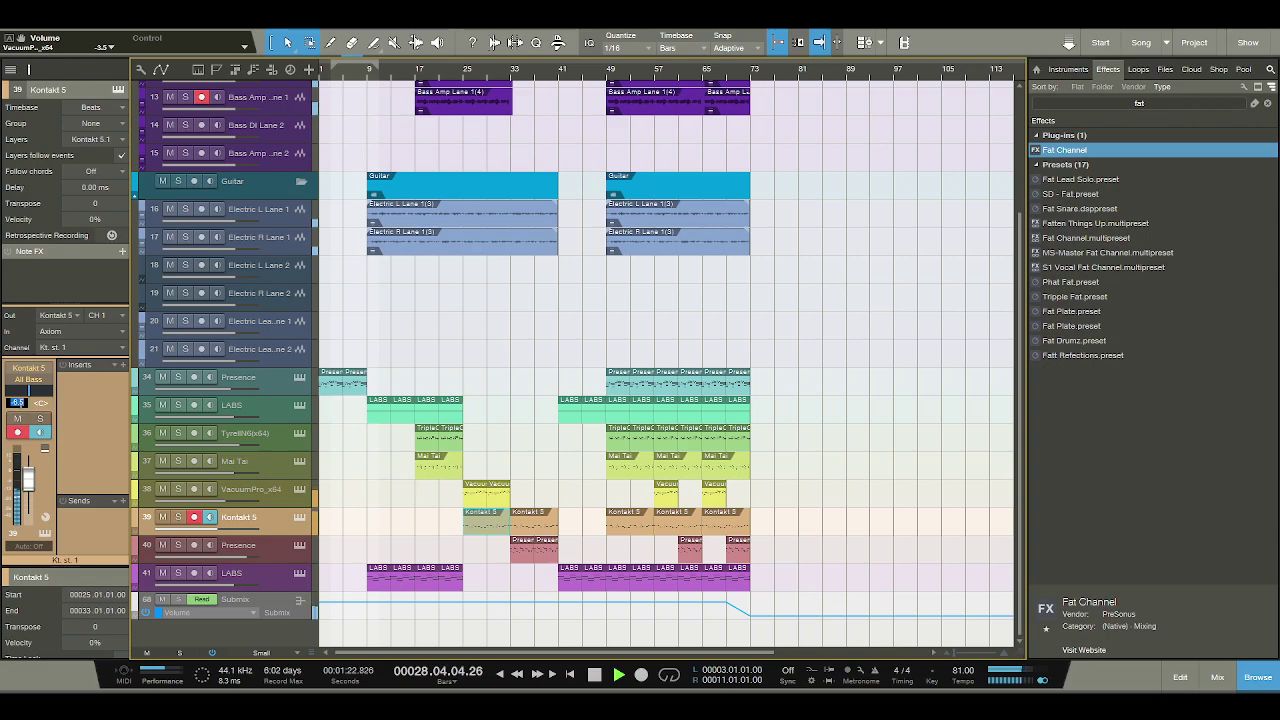
pyautogui.click(179, 517)
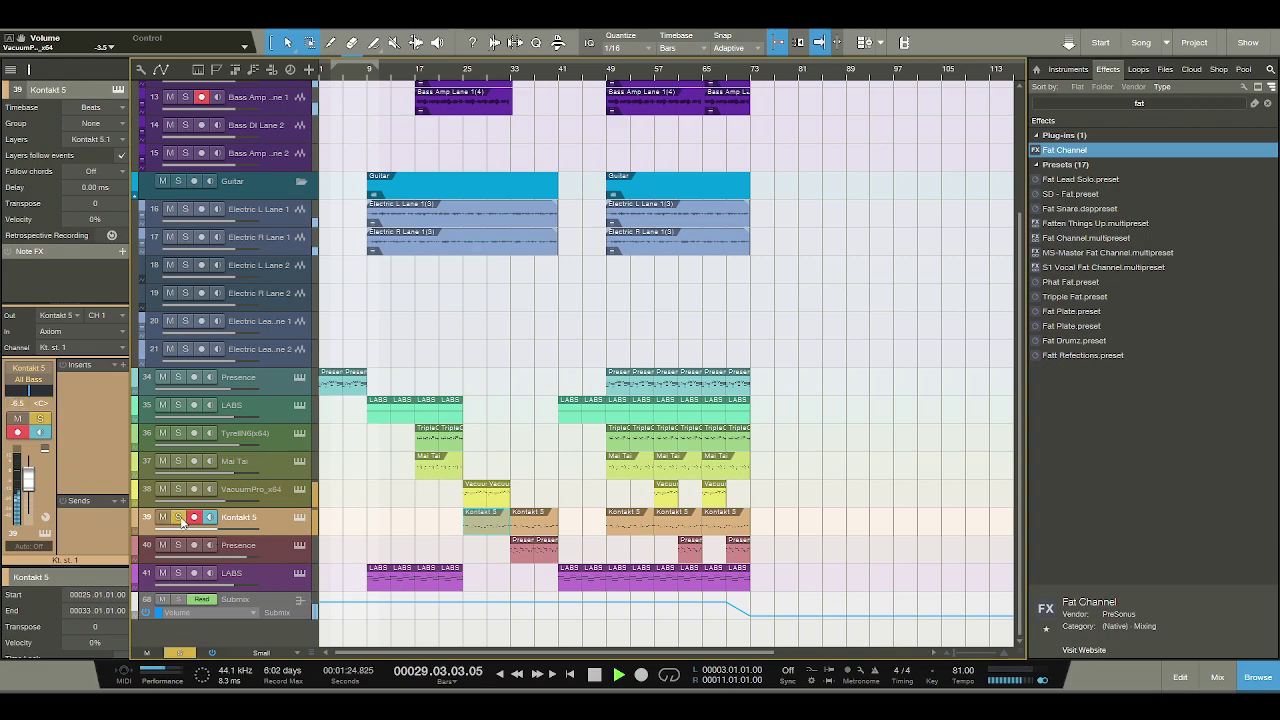
pyautogui.click(179, 517)
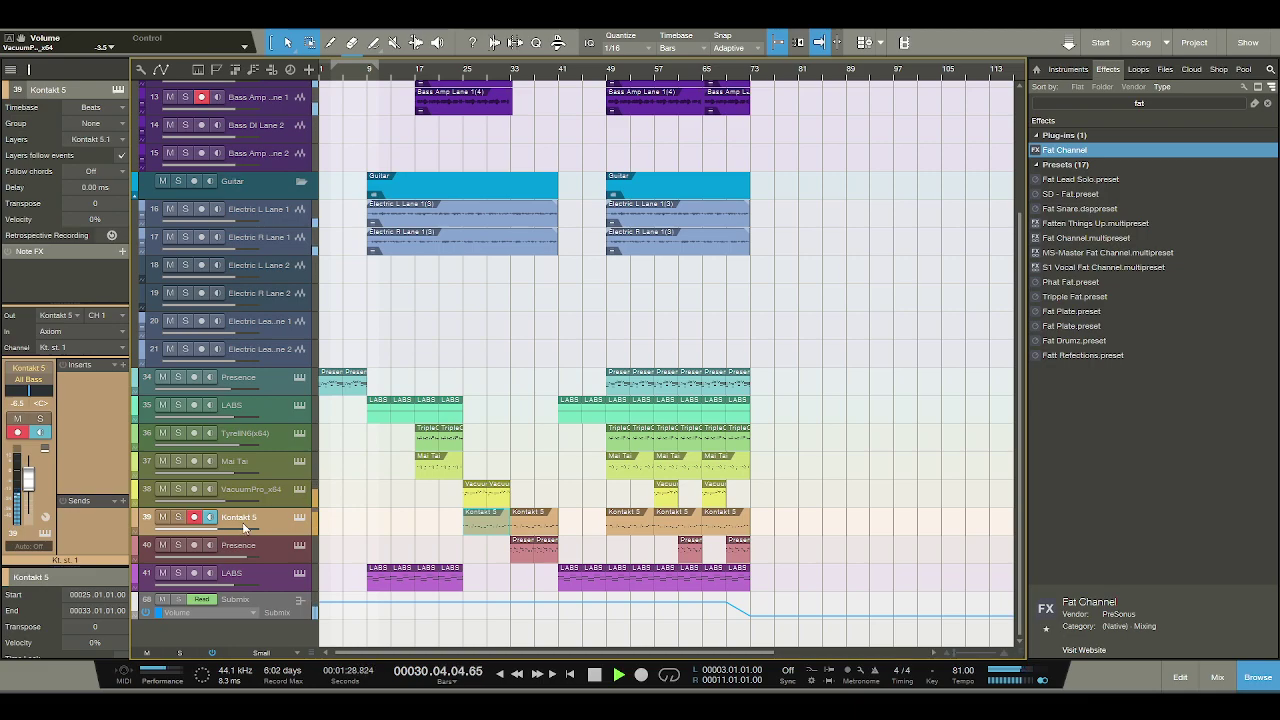
pyautogui.click(20, 403)
pyautogui.write('-')
pyautogui.press('Return')
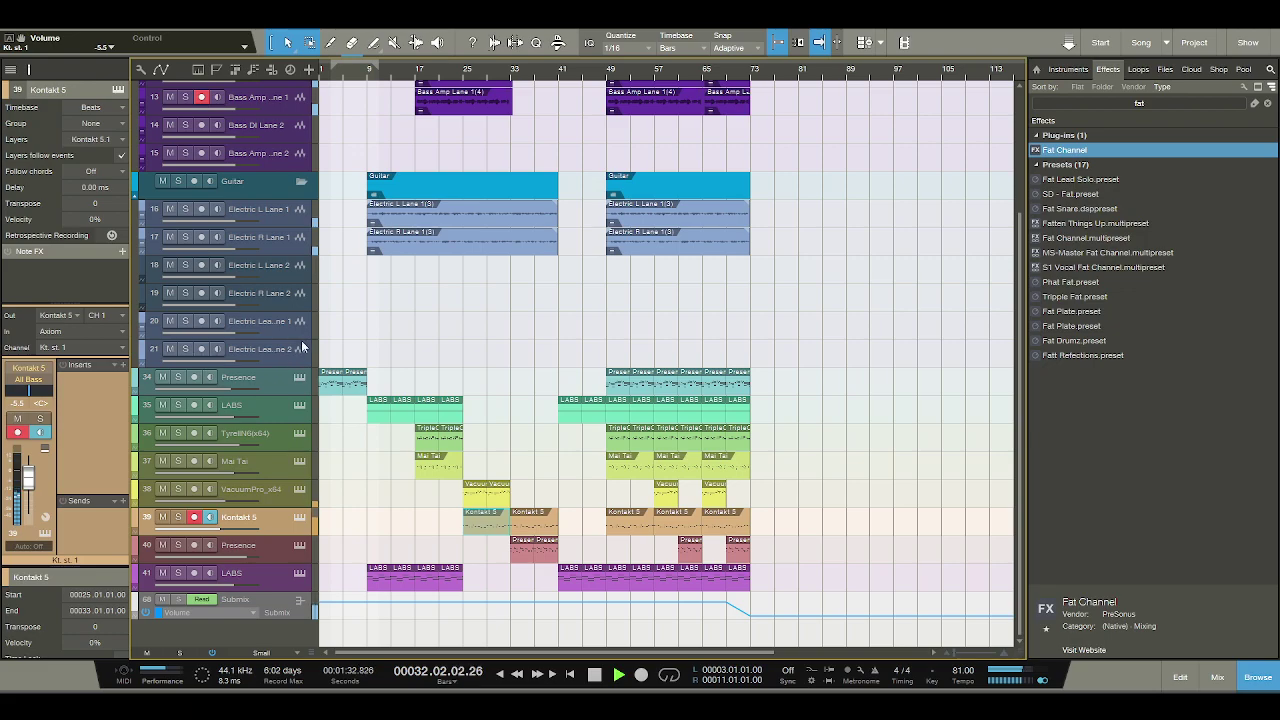
# Set the volume of the Presence track below Kontakt 5 to +6.5 dB.
pyautogui.click(522, 550)
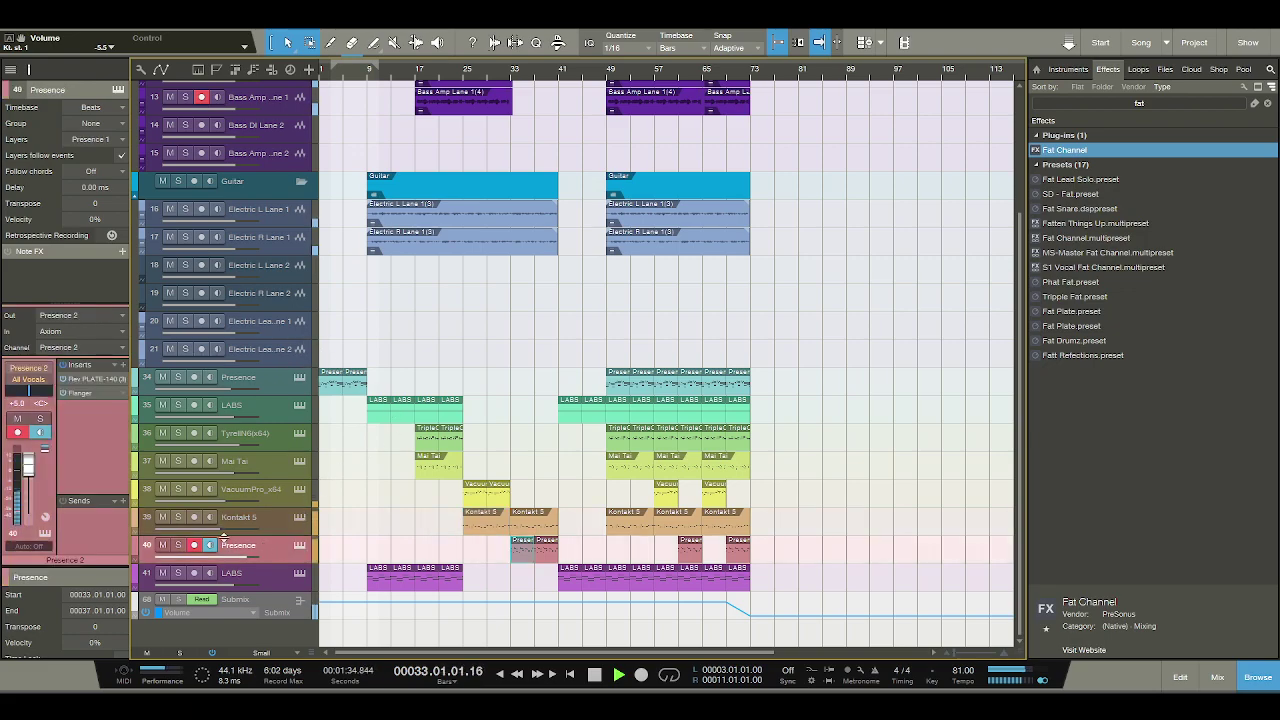
pyautogui.click(17, 403)
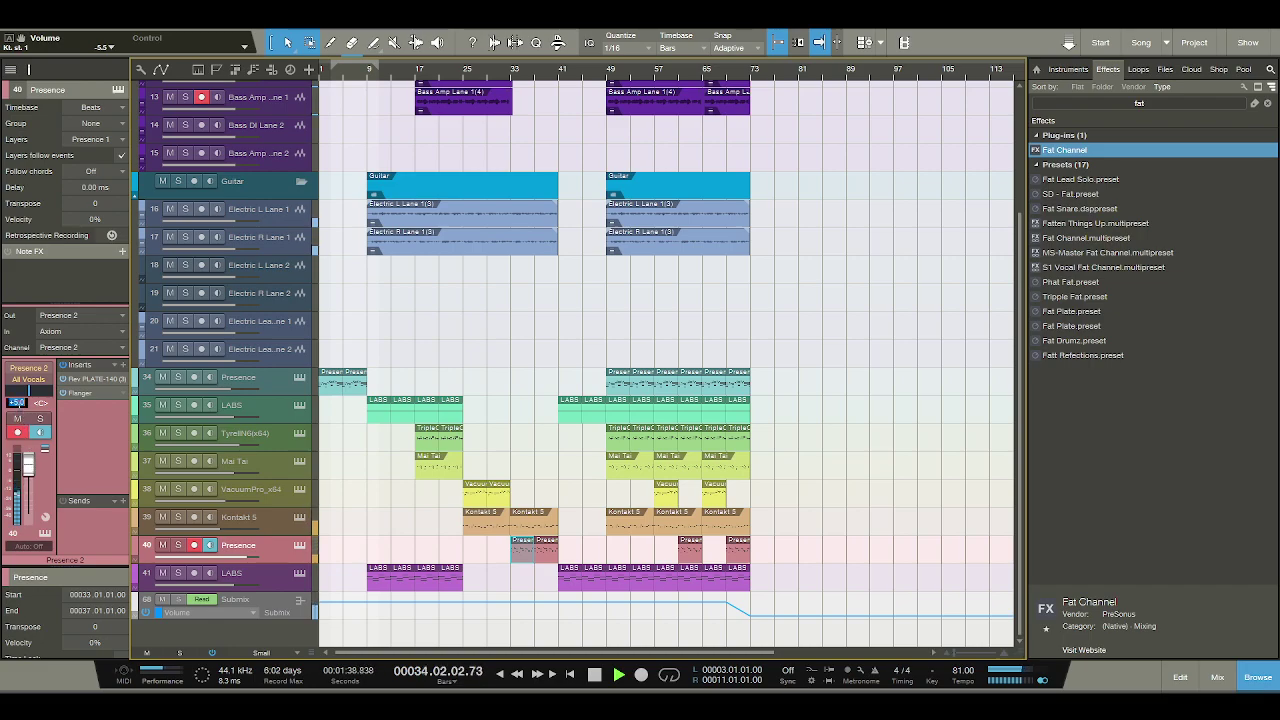
pyautogui.write('6.5')
pyautogui.press('Return')
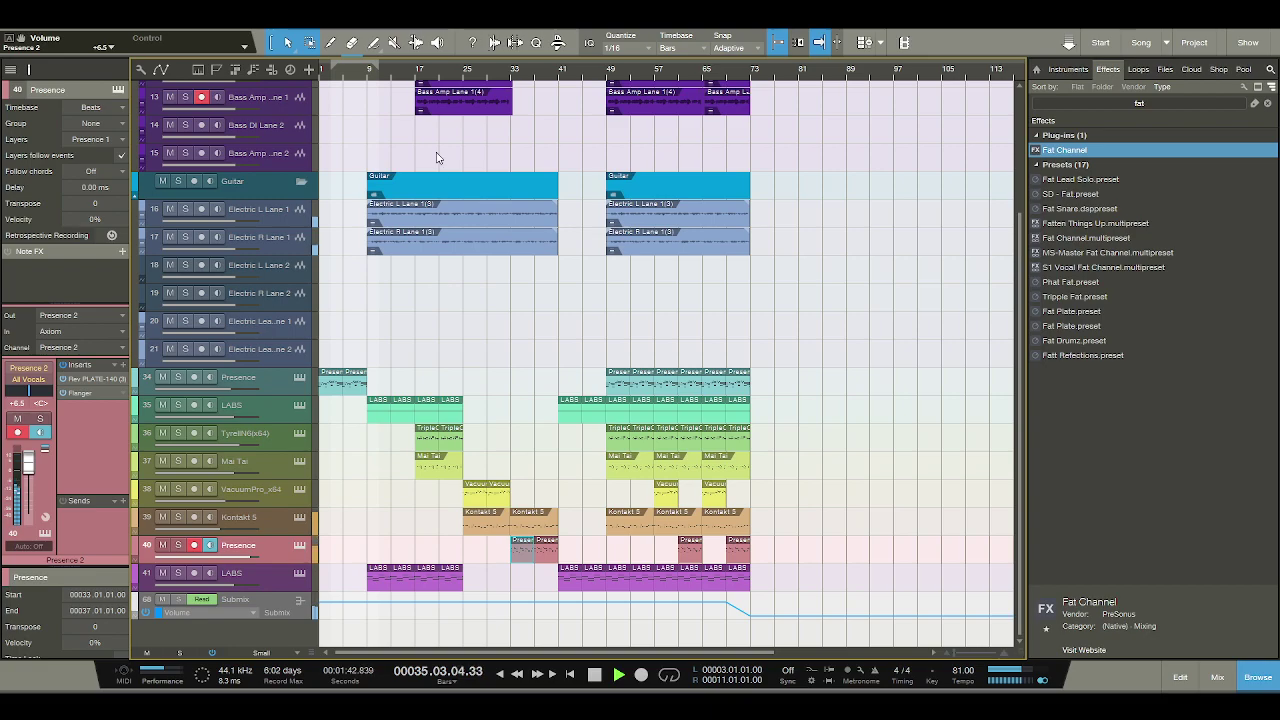
# Play from bar 16 and set the TyrellN6(x64) track's volume to +4 dB.
pyautogui.click(412, 300)
pyautogui.click(282, 443)
pyautogui.click(17, 404)
pyautogui.write('4')
pyautogui.press('Return')
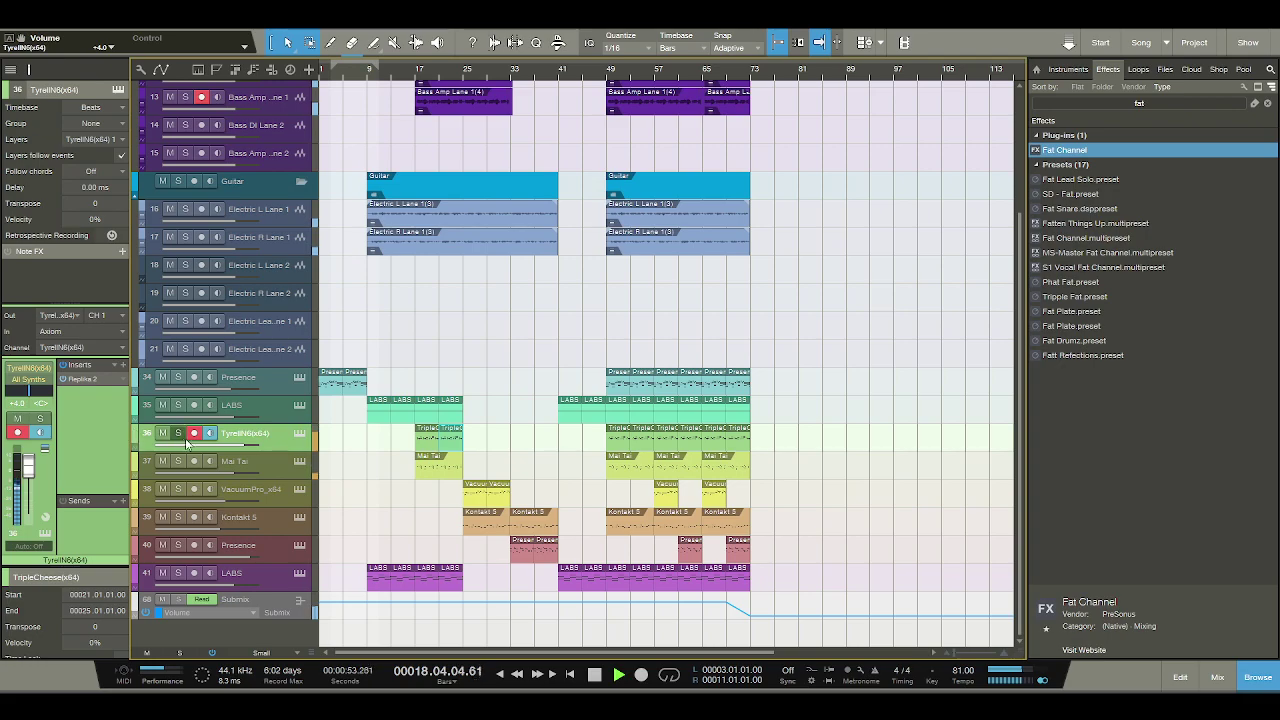
# Stop playback and pan the TyrellN6(x64) track to L50.
pyautogui.press('space')
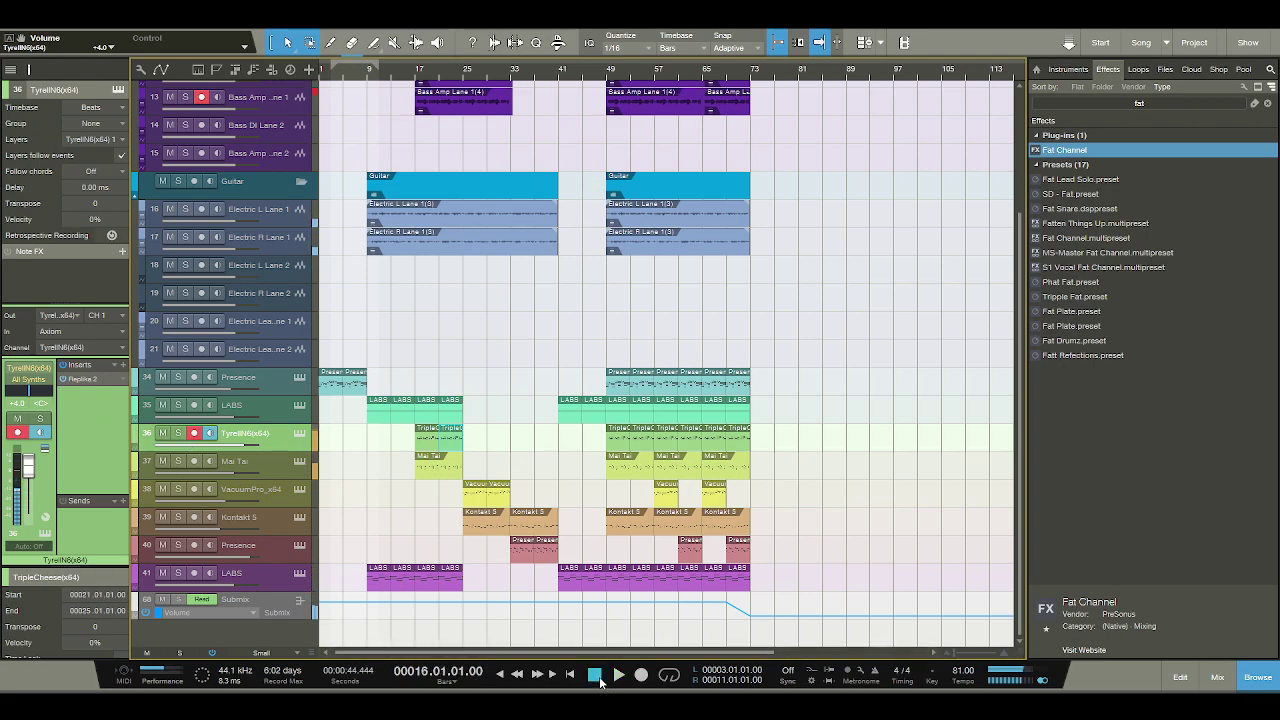
pyautogui.click(41, 404)
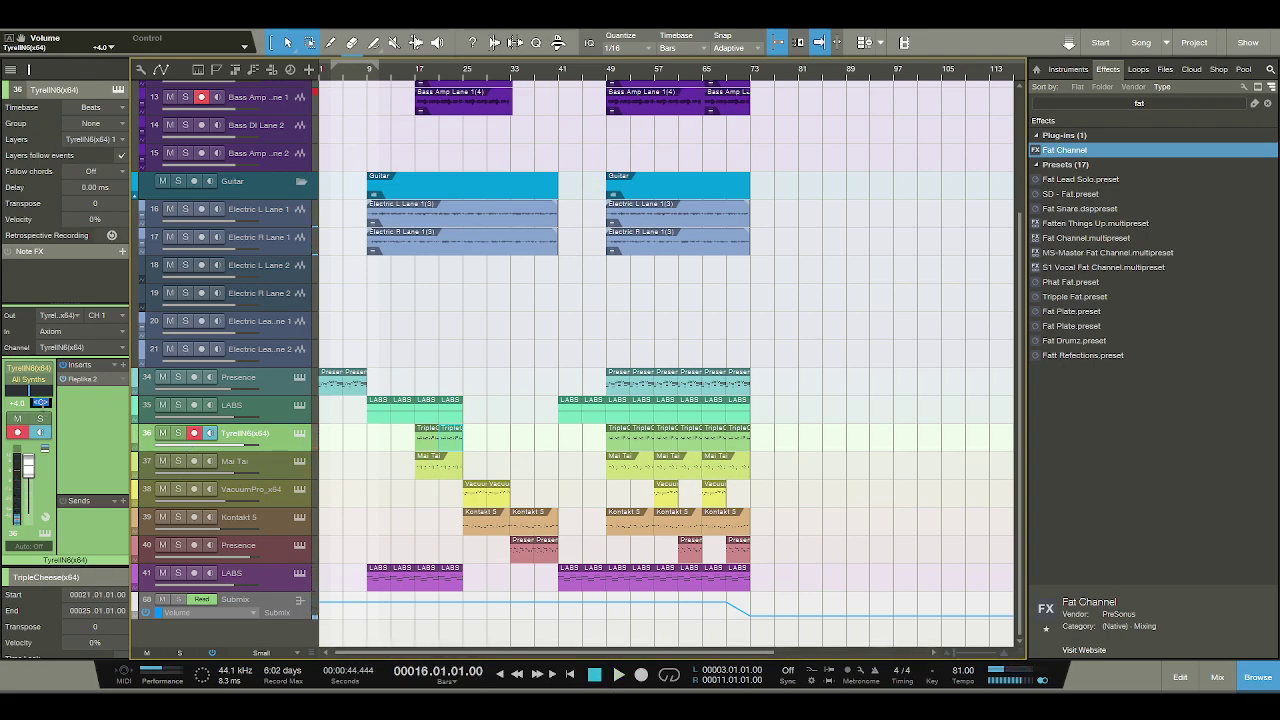
pyautogui.write('L50')
pyautogui.press('Return')
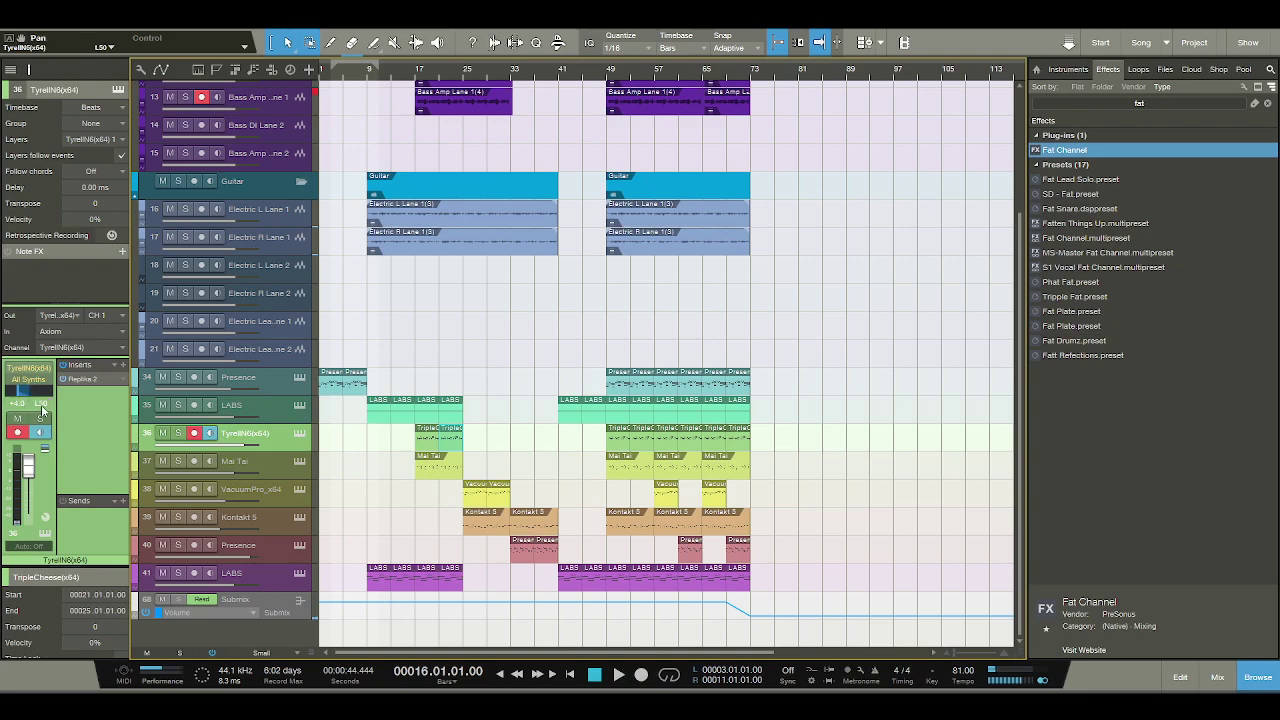
# Pan the Mai Tai track to R50 and restart playback from bar 16.
pyautogui.click(276, 474)
pyautogui.write('r50')
pyautogui.press('Return')
pyautogui.press('space')
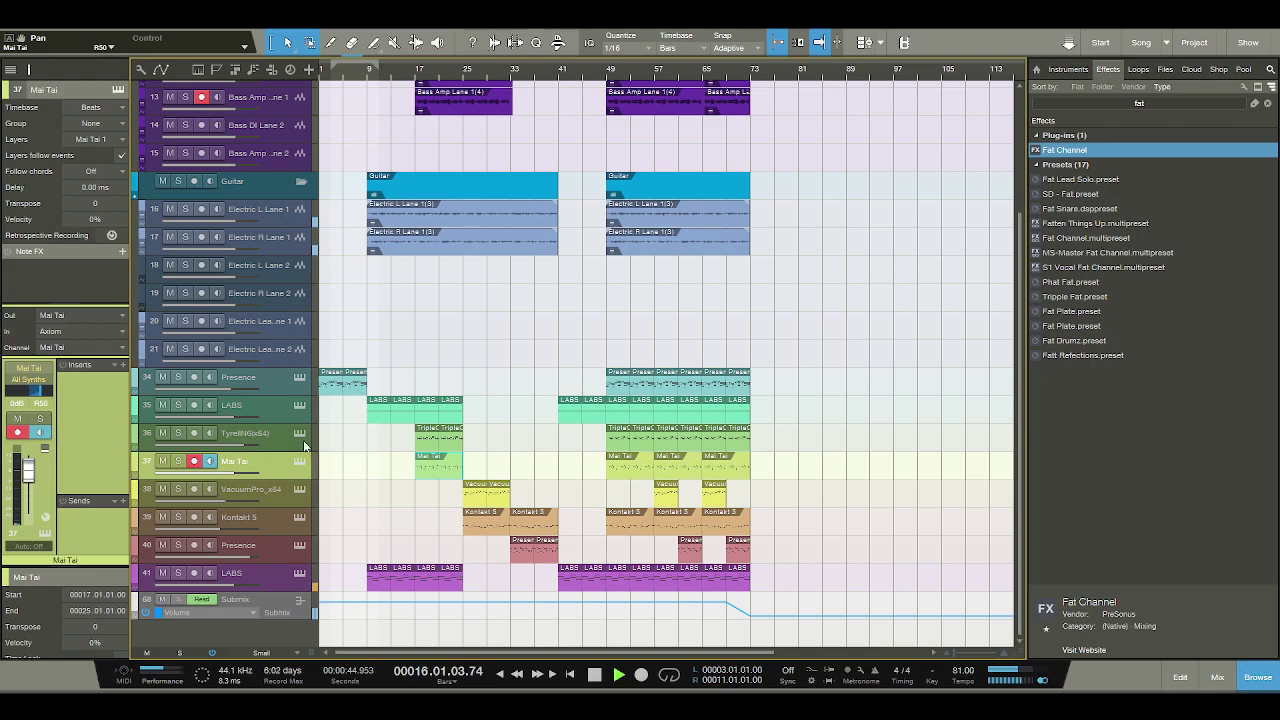
# Set the TyrellN6(x64) track's volume to +6 dB.
pyautogui.click(270, 441)
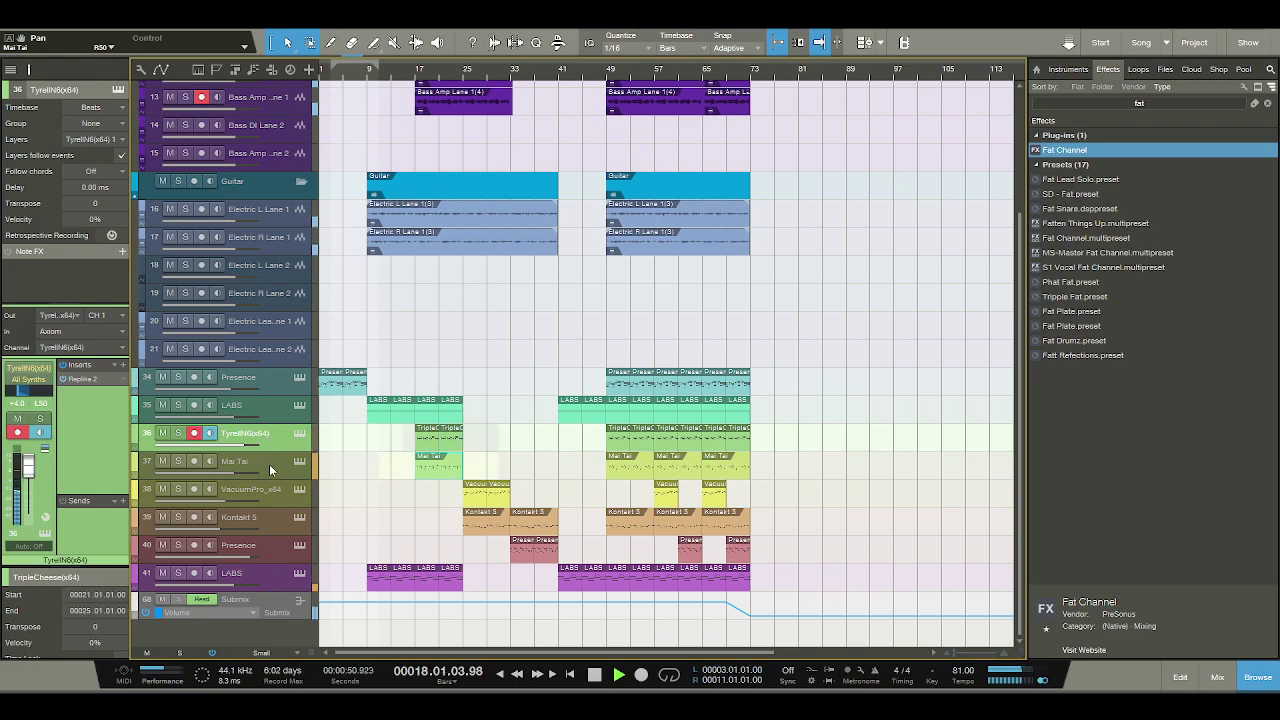
pyautogui.click(269, 464)
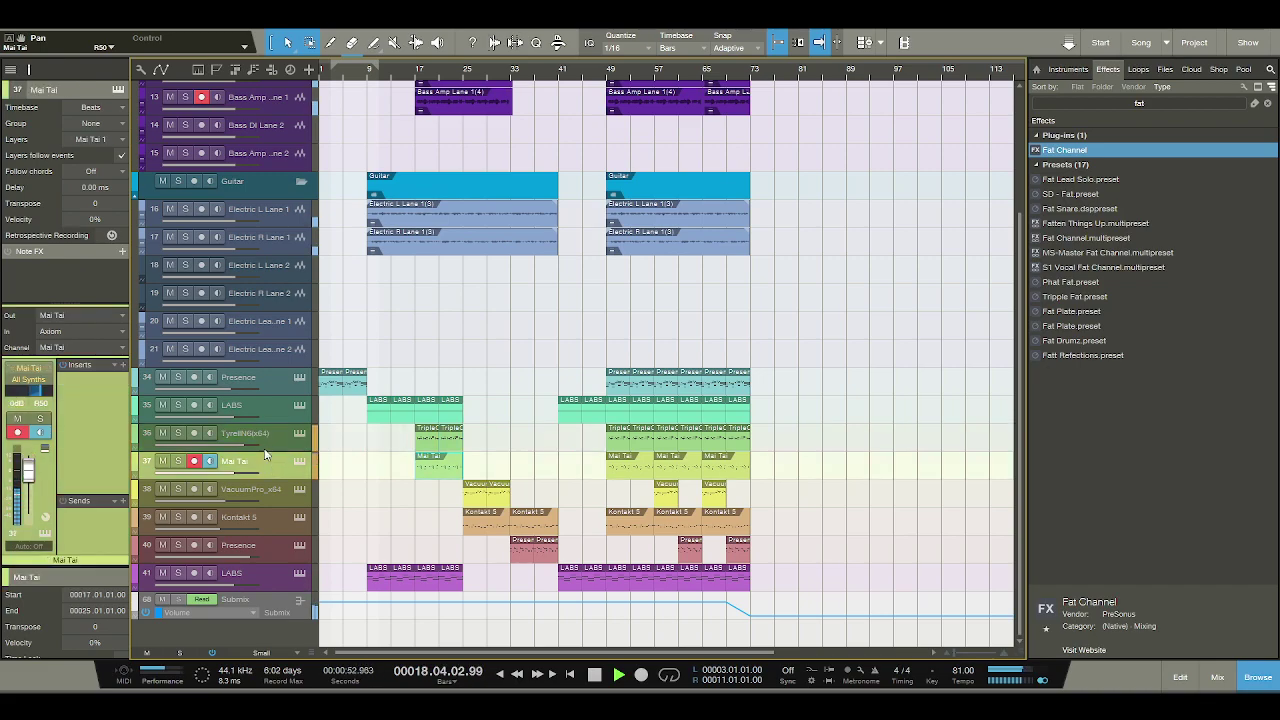
pyautogui.click(255, 442)
pyautogui.moveTo(29, 476); pyautogui.dragTo(30, 469)
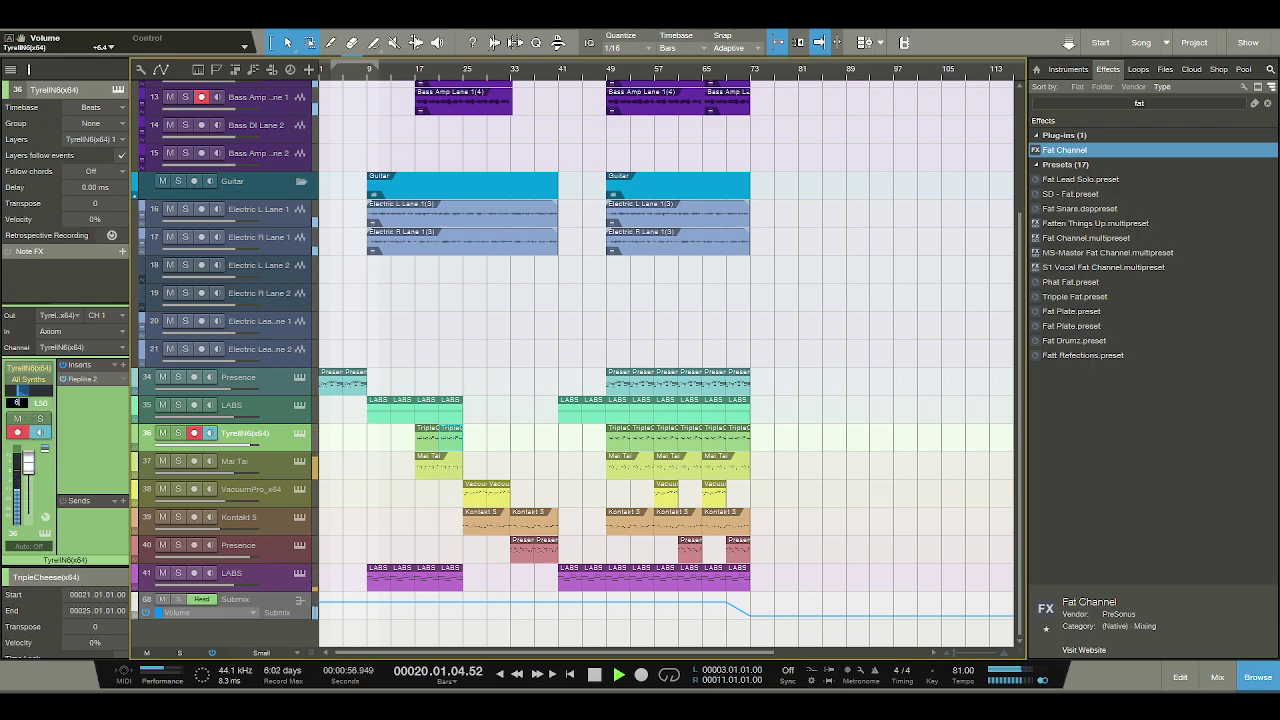
# Set the Mai Tai track's volume to +6 dB.
pyautogui.press('Down')
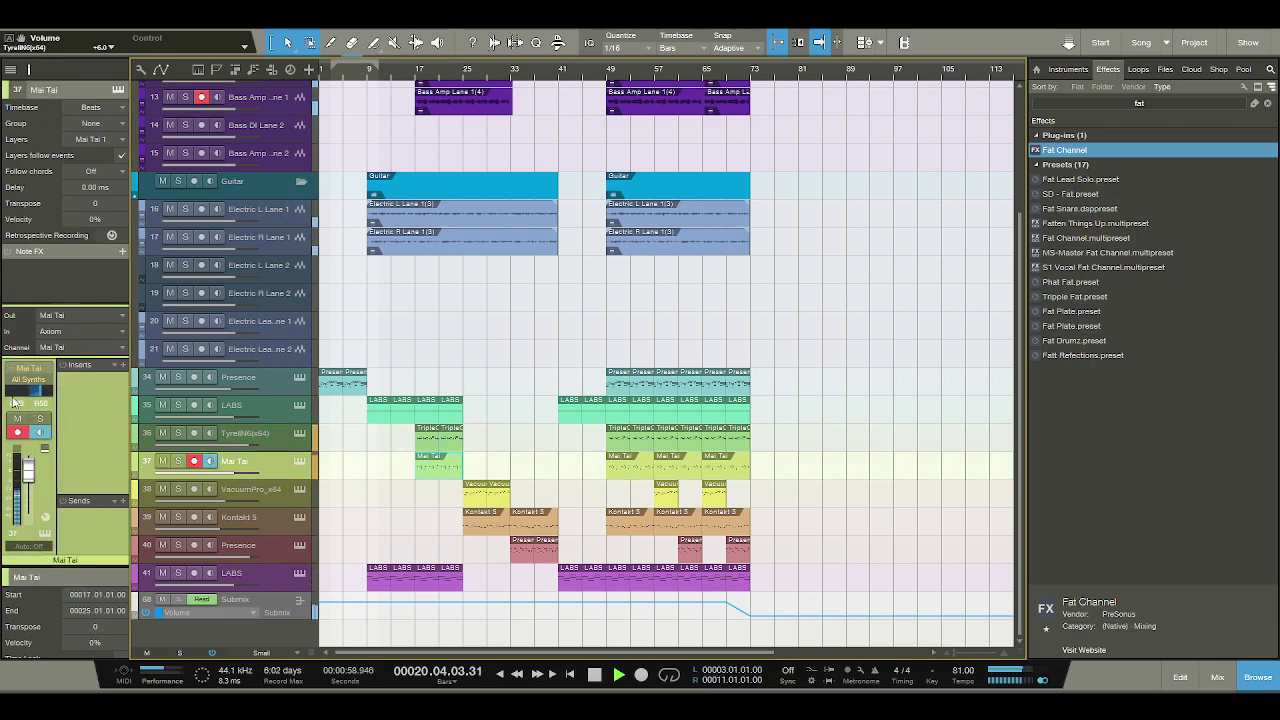
pyautogui.write('6')
pyautogui.press('Return')
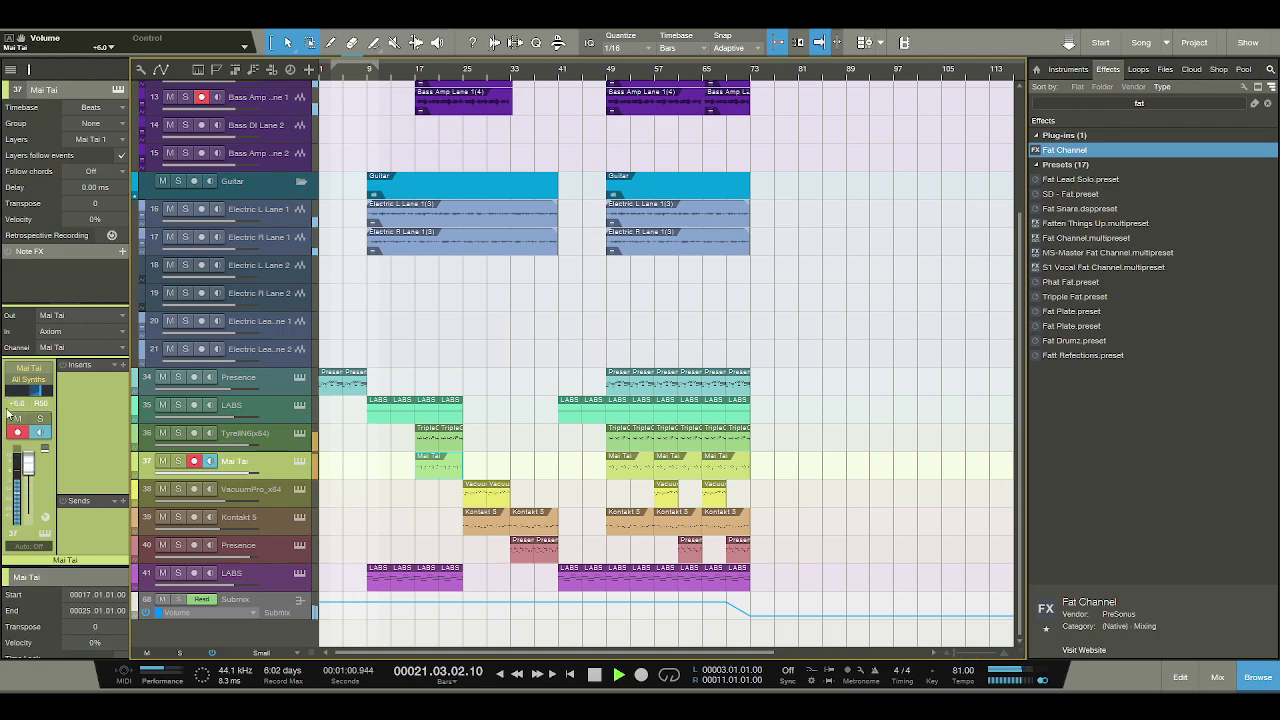
pyautogui.click(16, 403)
# Insert the MSW1 effect after Replika 3 on the VacuumPro_x64 channel and set its widening to 22%.
pyautogui.click(276, 495)
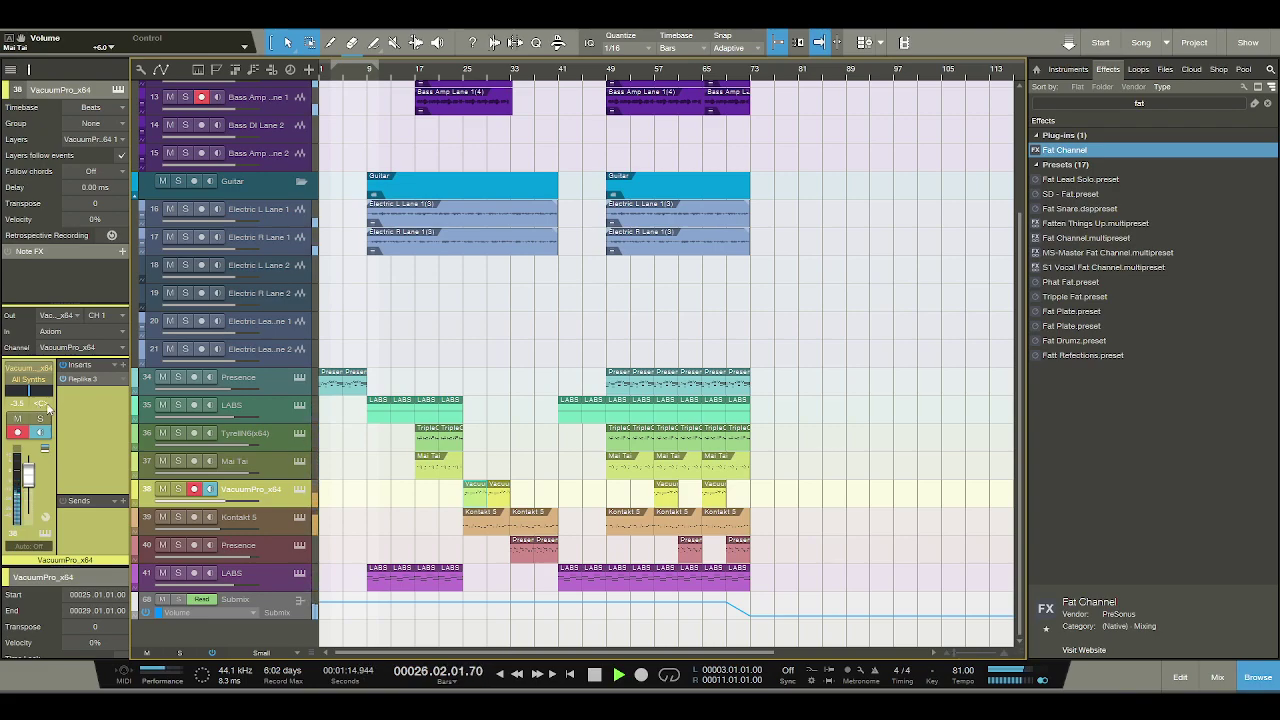
pyautogui.click(1135, 119)
pyautogui.write('mse')
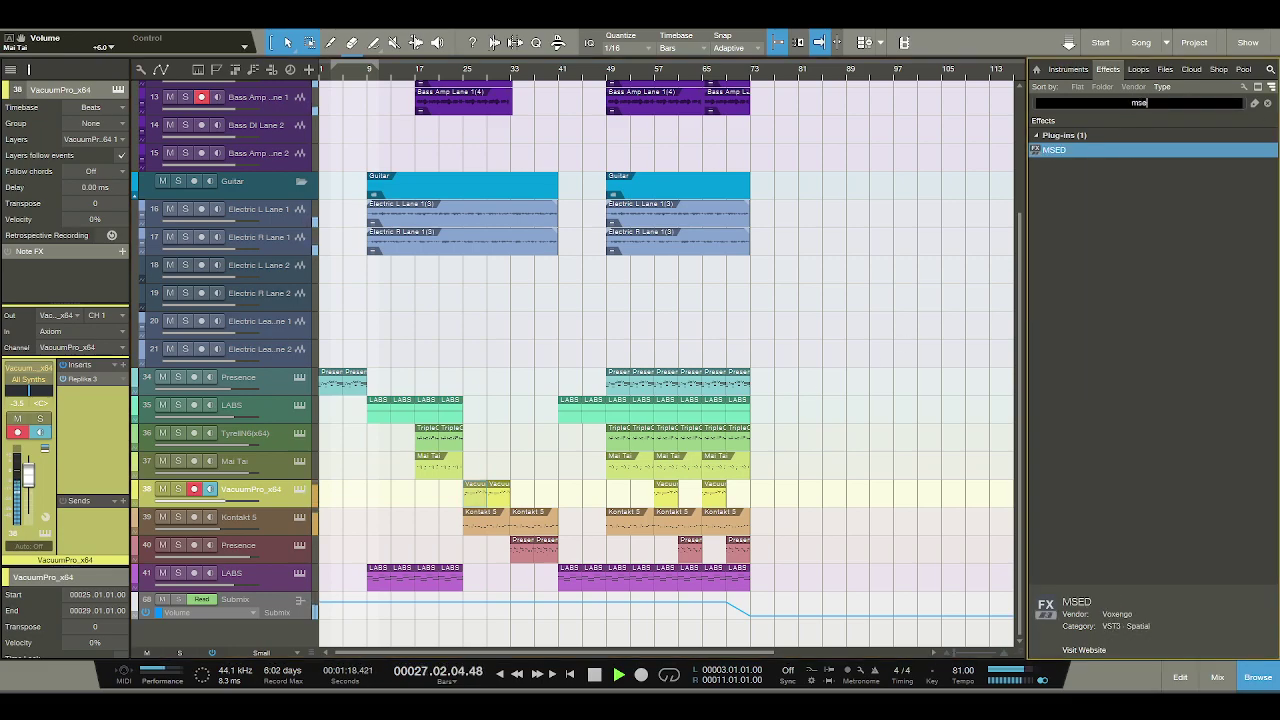
pyautogui.press('BackSpace')
pyautogui.write('w')
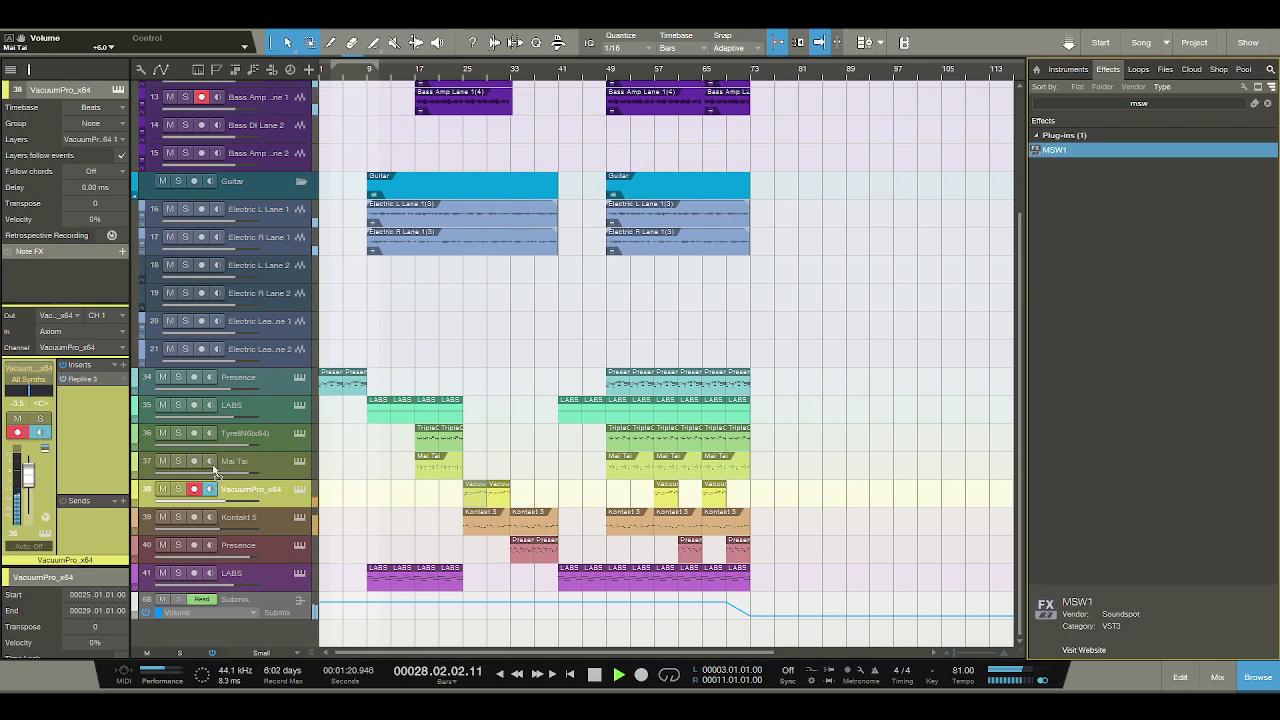
pyautogui.moveTo(134, 414); pyautogui.dragTo(85, 392)
pyautogui.moveTo(400, 285); pyautogui.dragTo(407, 282)
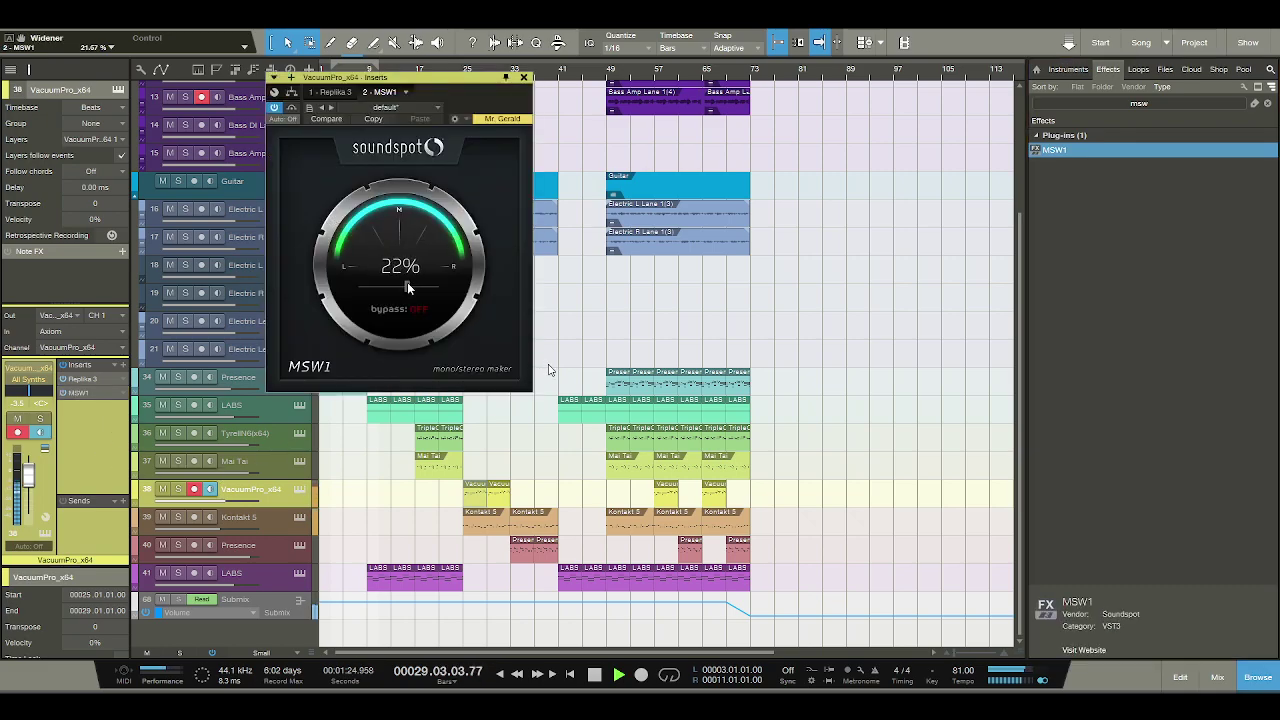
# Copy the MSW1 effect from VacuumPro_x64 to the Presence track 40 by way of Kontakt 5, and remove it from Kontakt 5.
pyautogui.click(395, 458)
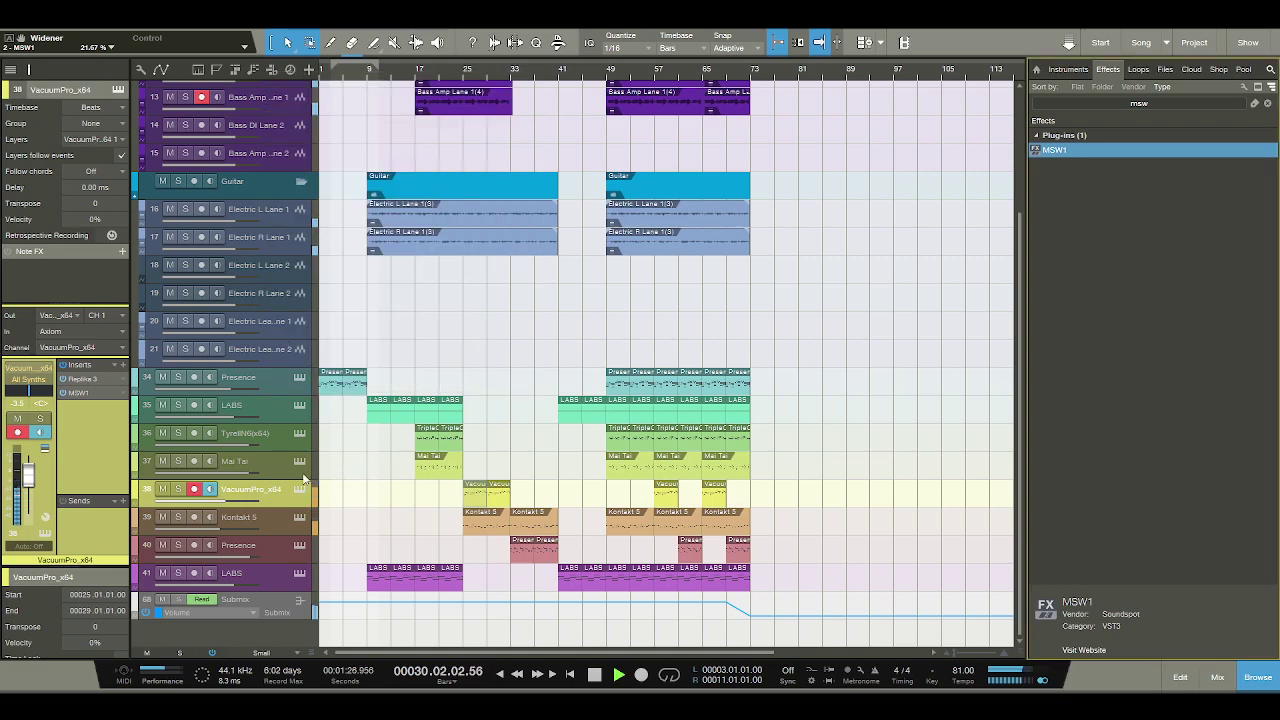
pyautogui.moveTo(85, 394); pyautogui.dragTo(272, 515)
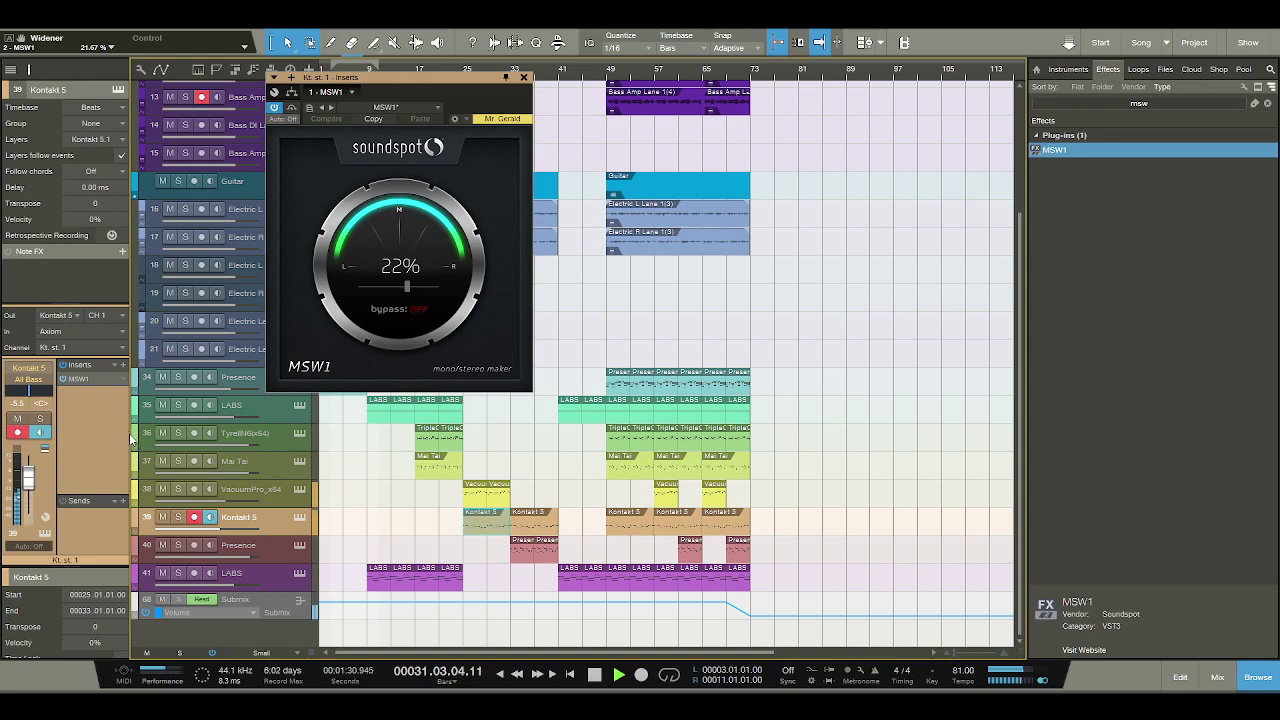
pyautogui.moveTo(108, 376); pyautogui.dragTo(272, 556)
pyautogui.click(277, 522)
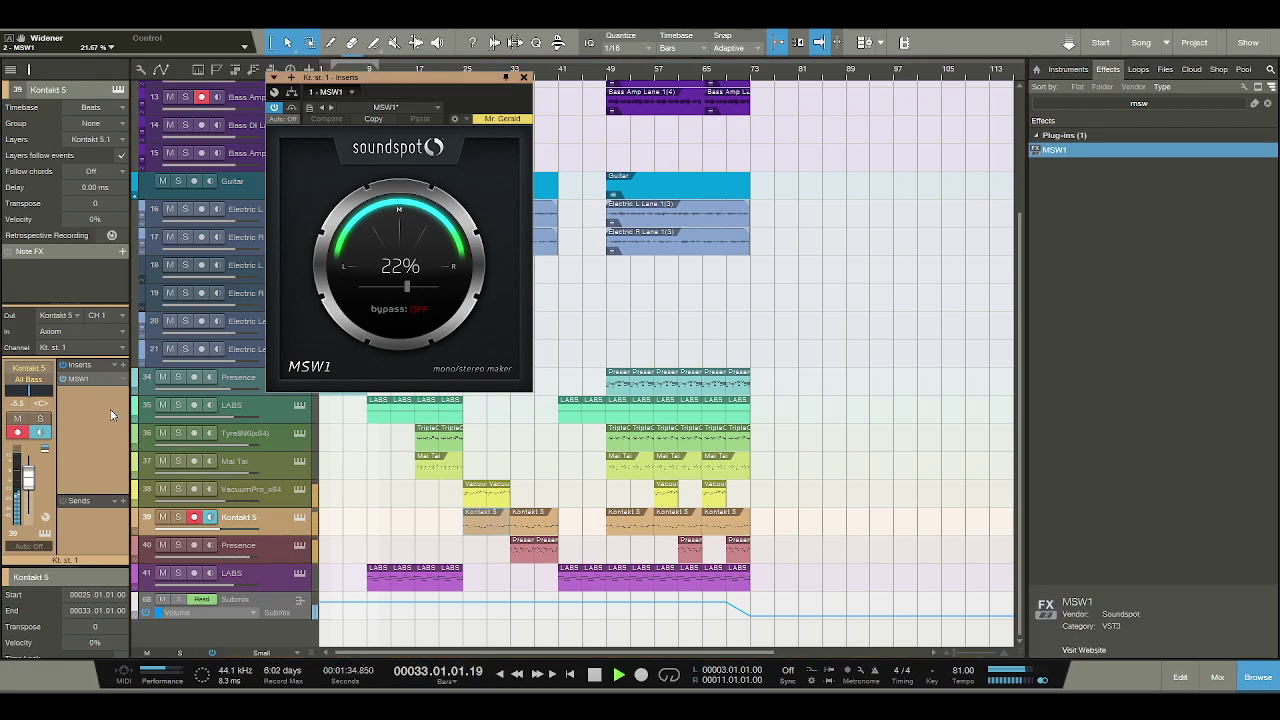
pyautogui.press('Delete')
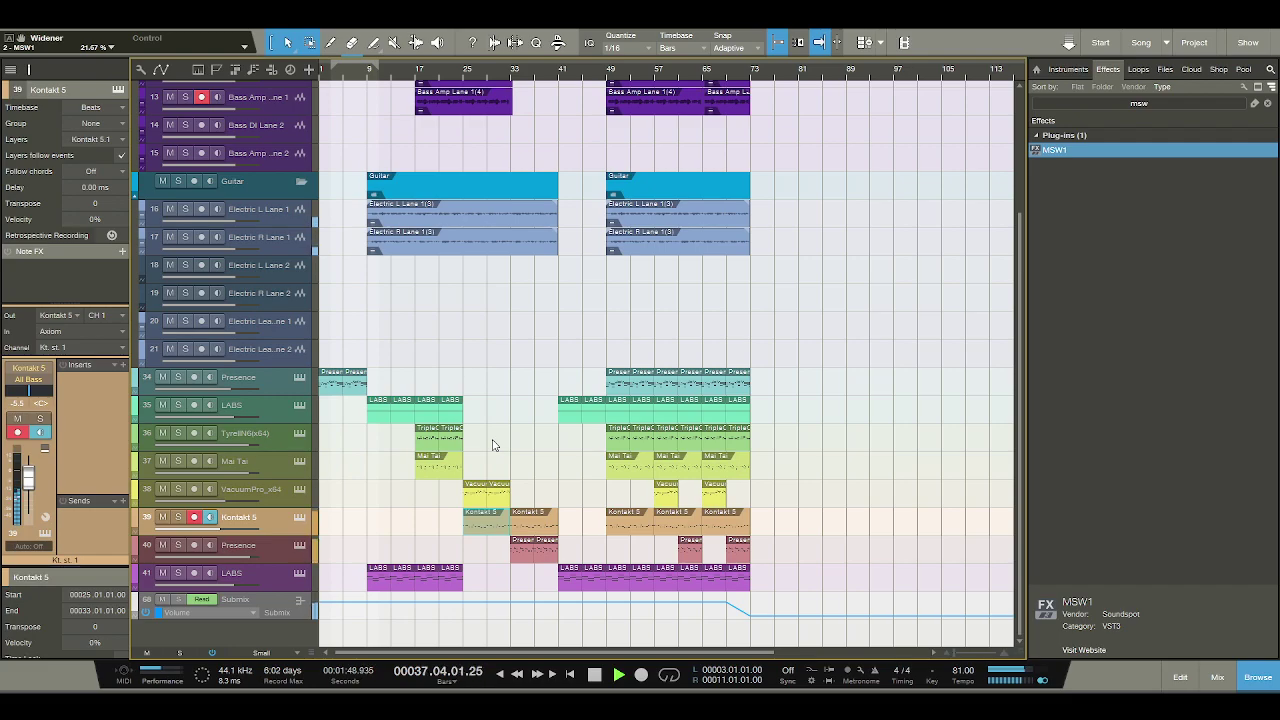
# Set the volume of the Presence track 34 to +4 dB.
pyautogui.scroll(3, 565, 460)
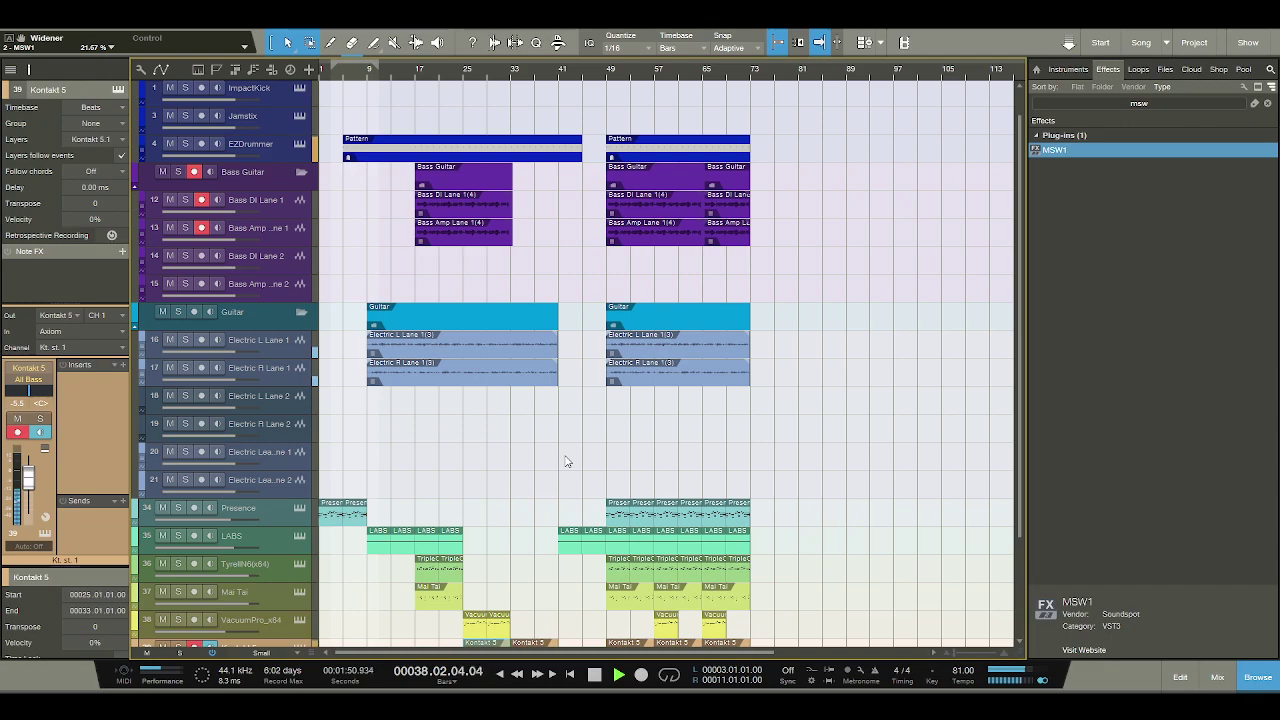
pyautogui.scroll(-2, 565, 460)
pyautogui.scroll(3, 565, 460)
pyautogui.scroll(-3, 510, 255)
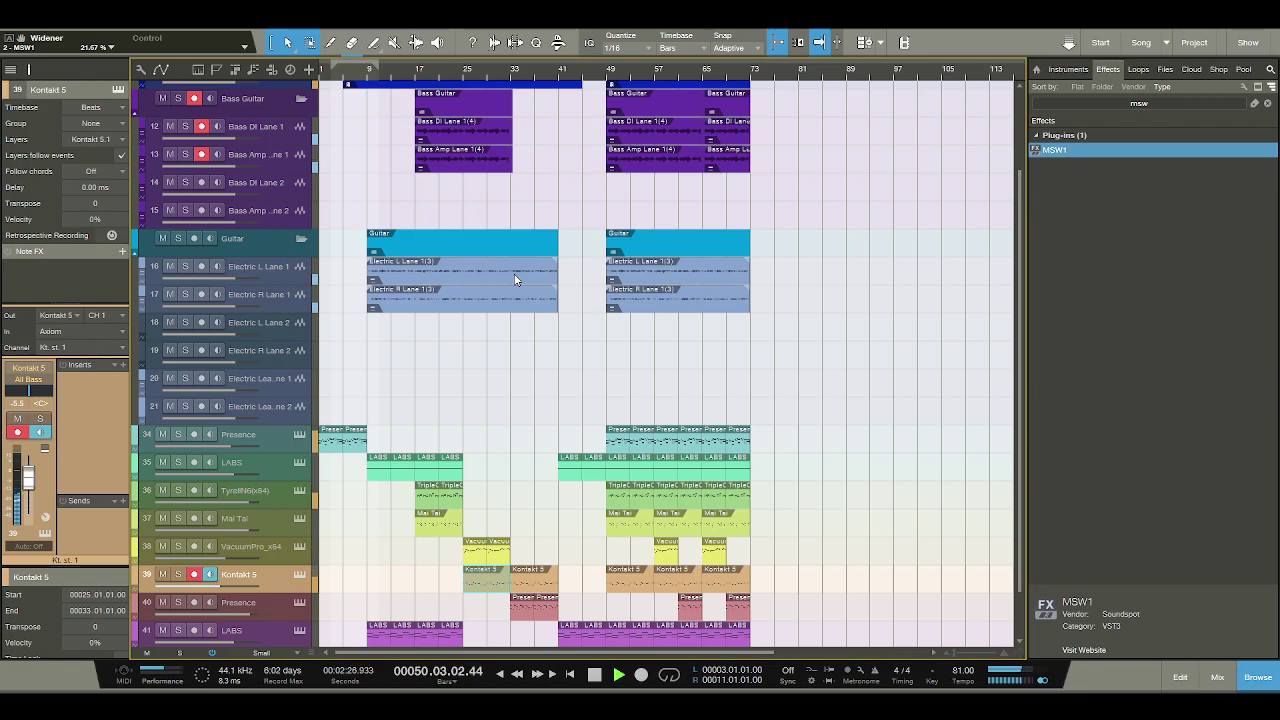
pyautogui.click(281, 440)
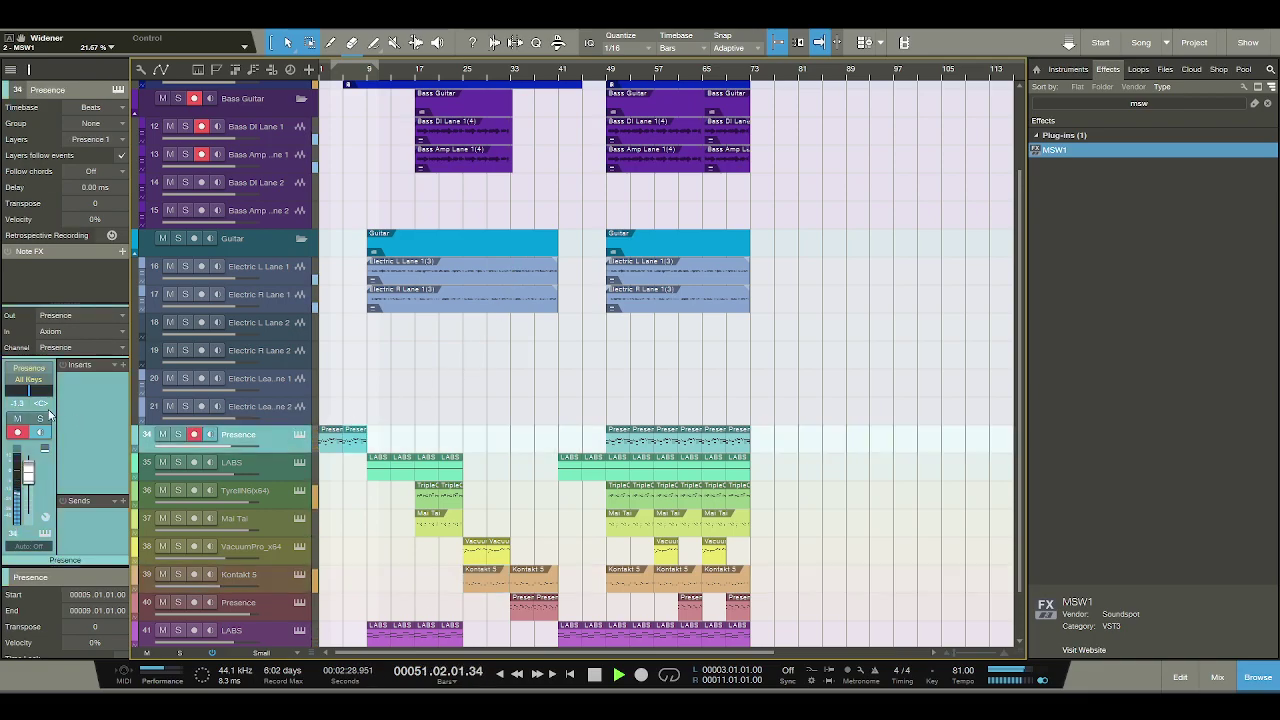
pyautogui.scroll(4, 18, 403)
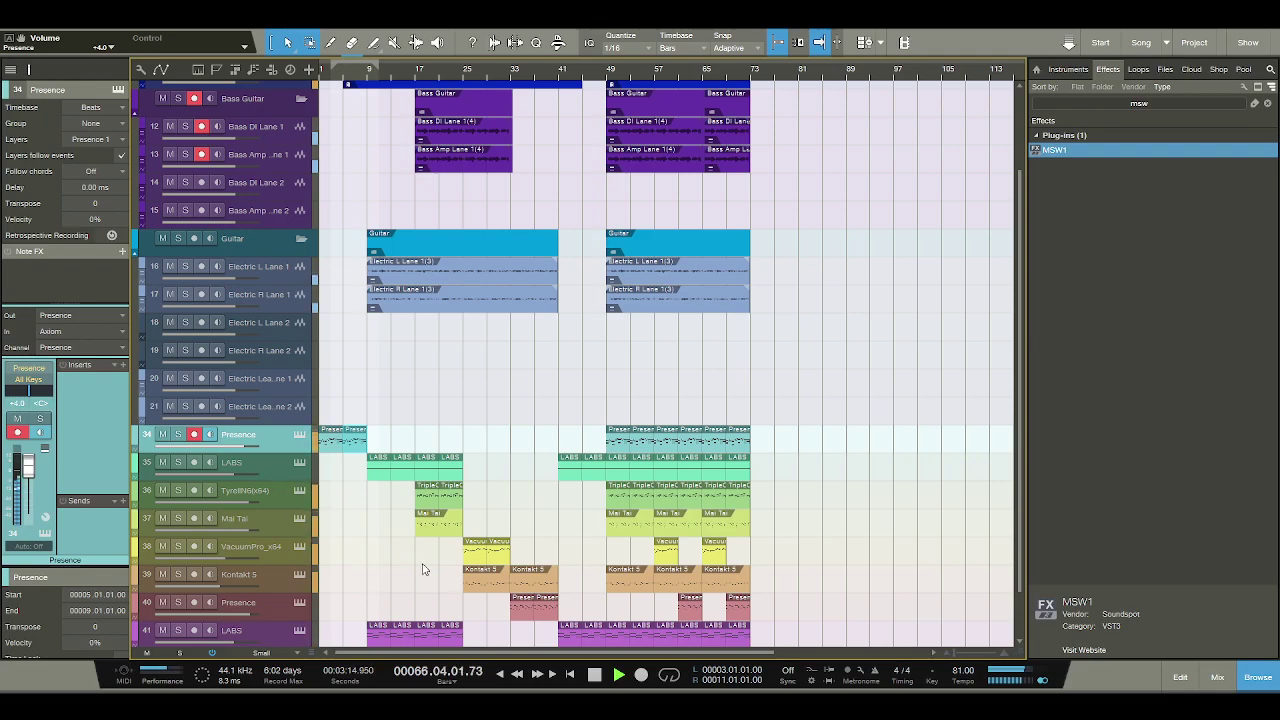
# Try filling bars 41 to 49 of the VacuumPro_x64 track with two copies of its clip, and play from bar 41.
pyautogui.click(487, 553)
pyautogui.moveTo(487, 553); pyautogui.dragTo(572, 556)
pyautogui.press('d')
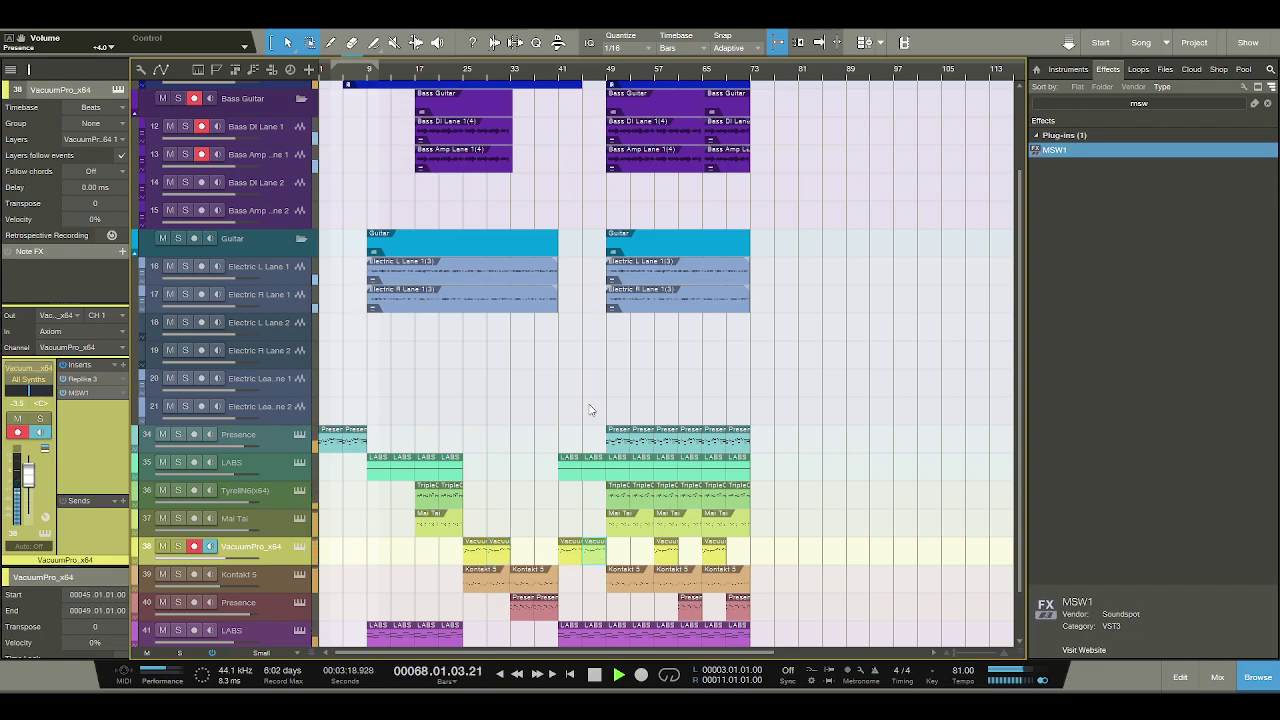
pyautogui.click(558, 74)
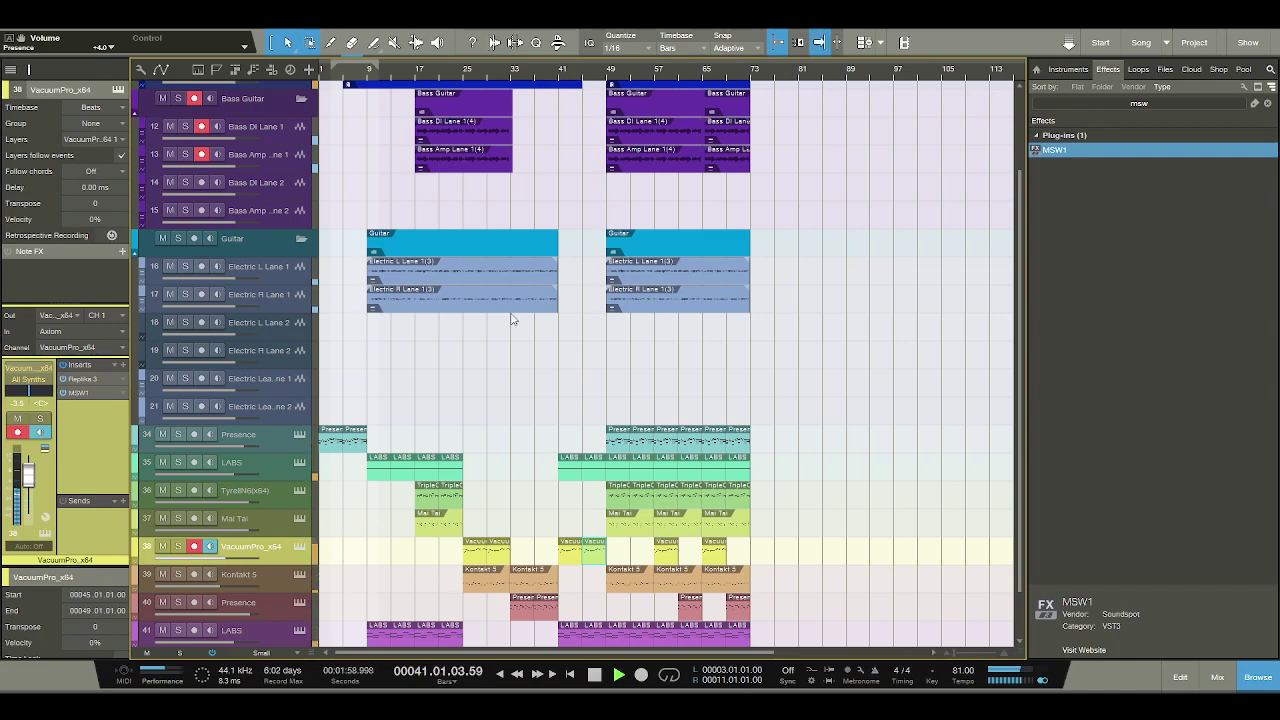
# Duplicate the Presence clip on track 40 twice into bars 41 to 49, and undo the last duplicate.
pyautogui.click(548, 610)
pyautogui.press('d')
pyautogui.press('d')
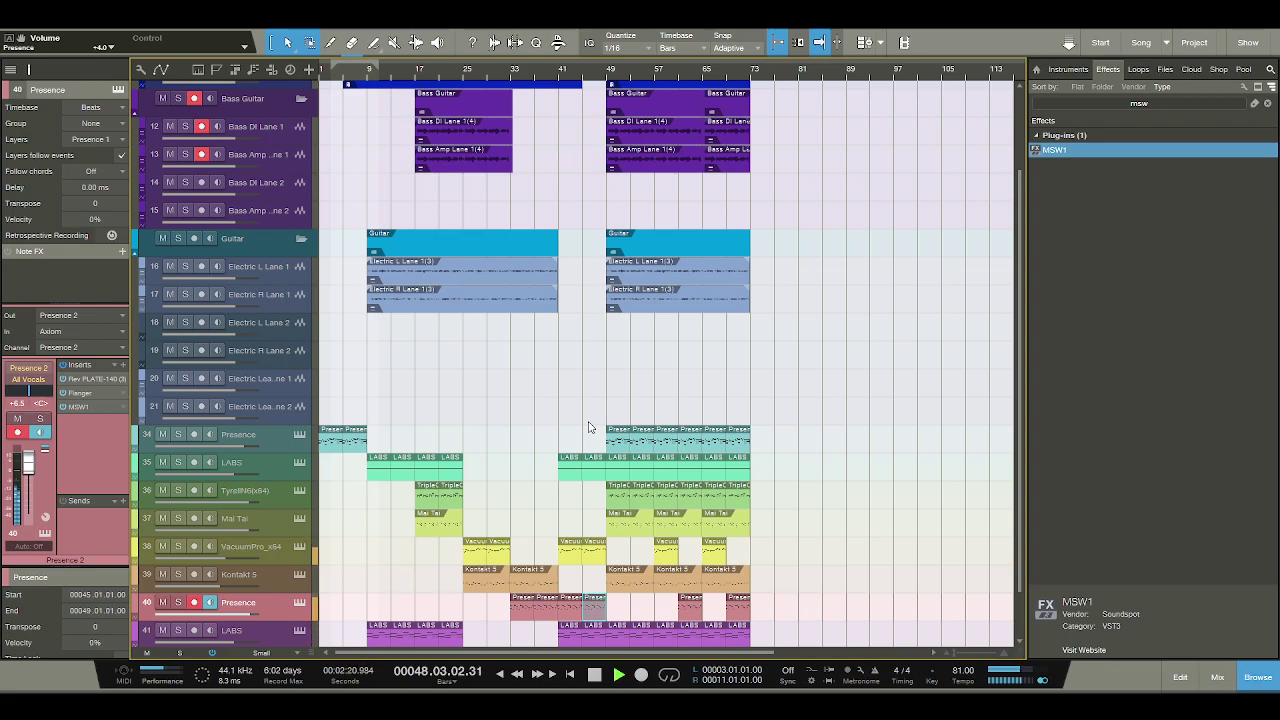
pyautogui.hotkey('ctrl', 'z')
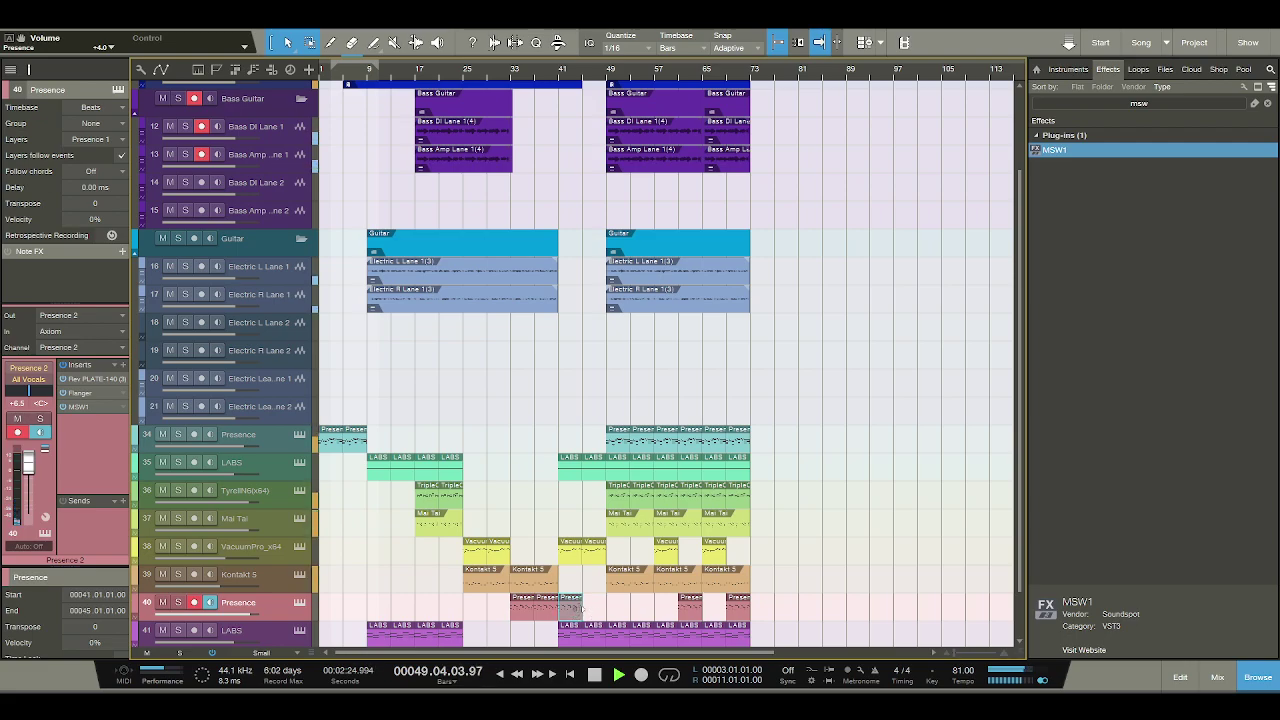
# Delete the Presence clip at bar 41 on track 40 and the VacuumPro_x64 clips in bars 41 to 49, replaying from bar 41.
pyautogui.click(554, 70)
pyautogui.press('f')
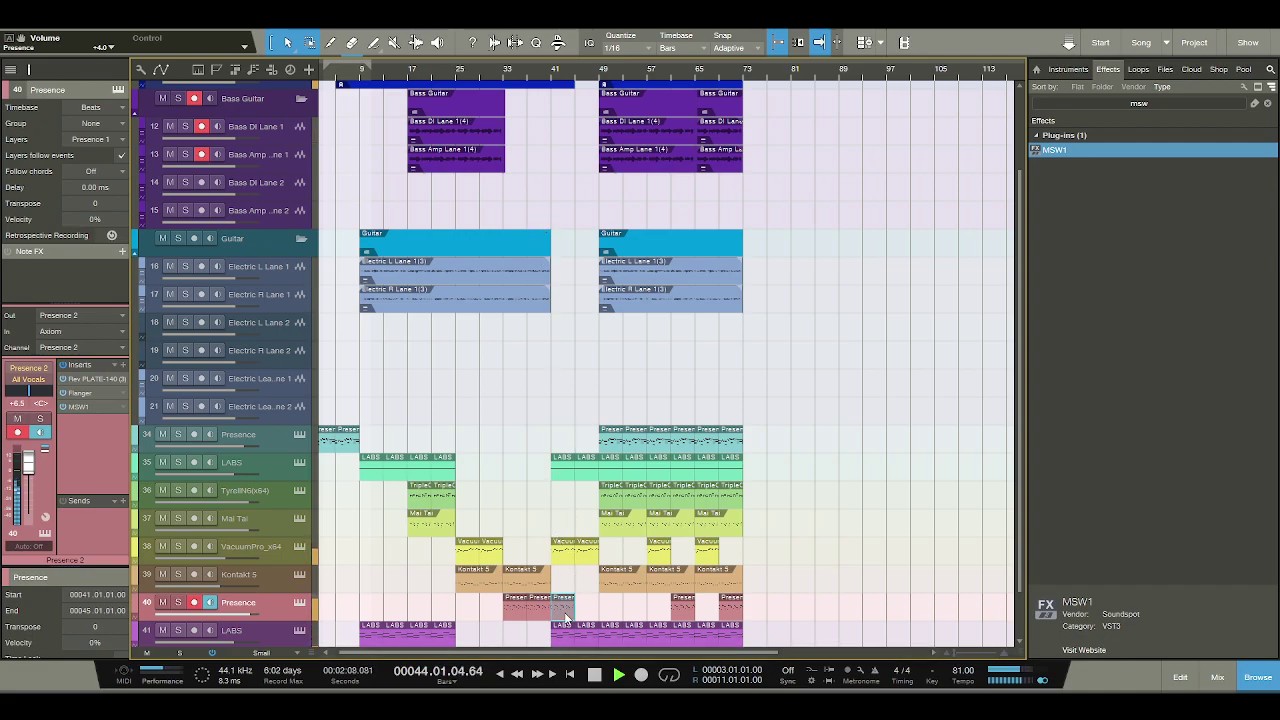
pyautogui.press('Delete')
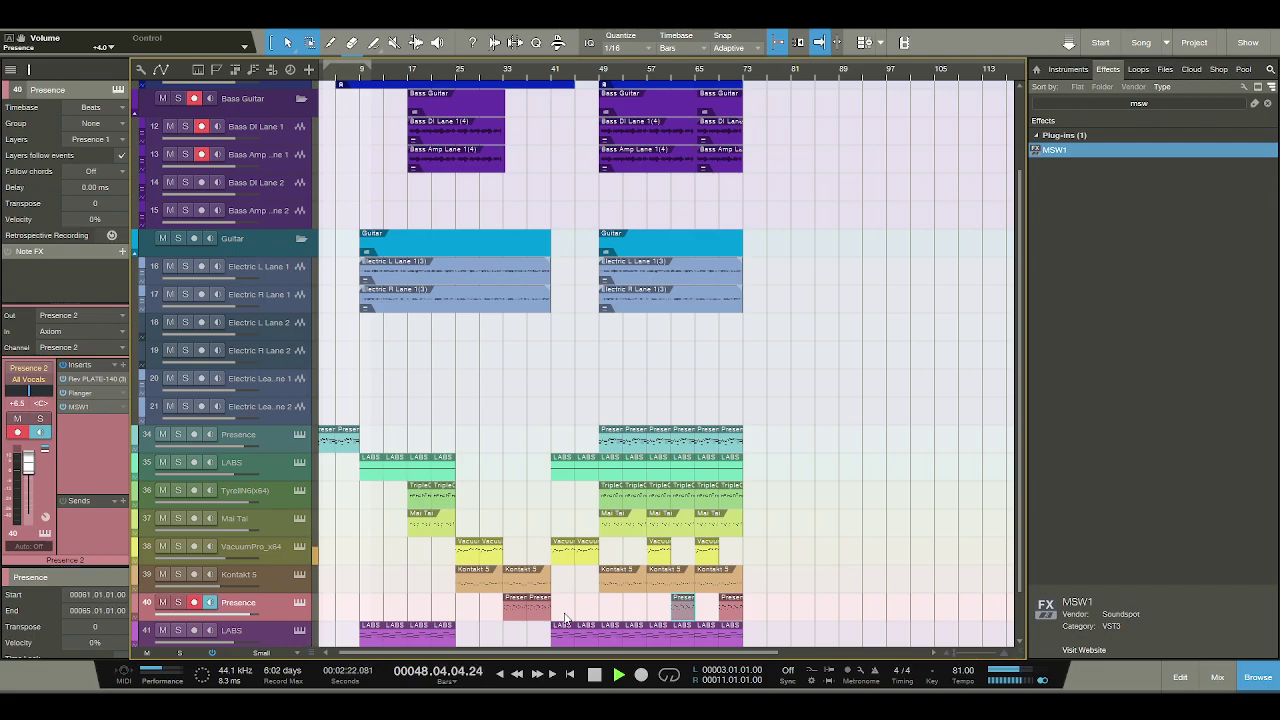
pyautogui.click(597, 679)
pyautogui.click(561, 558)
pyautogui.press('Delete')
pyautogui.press('space')
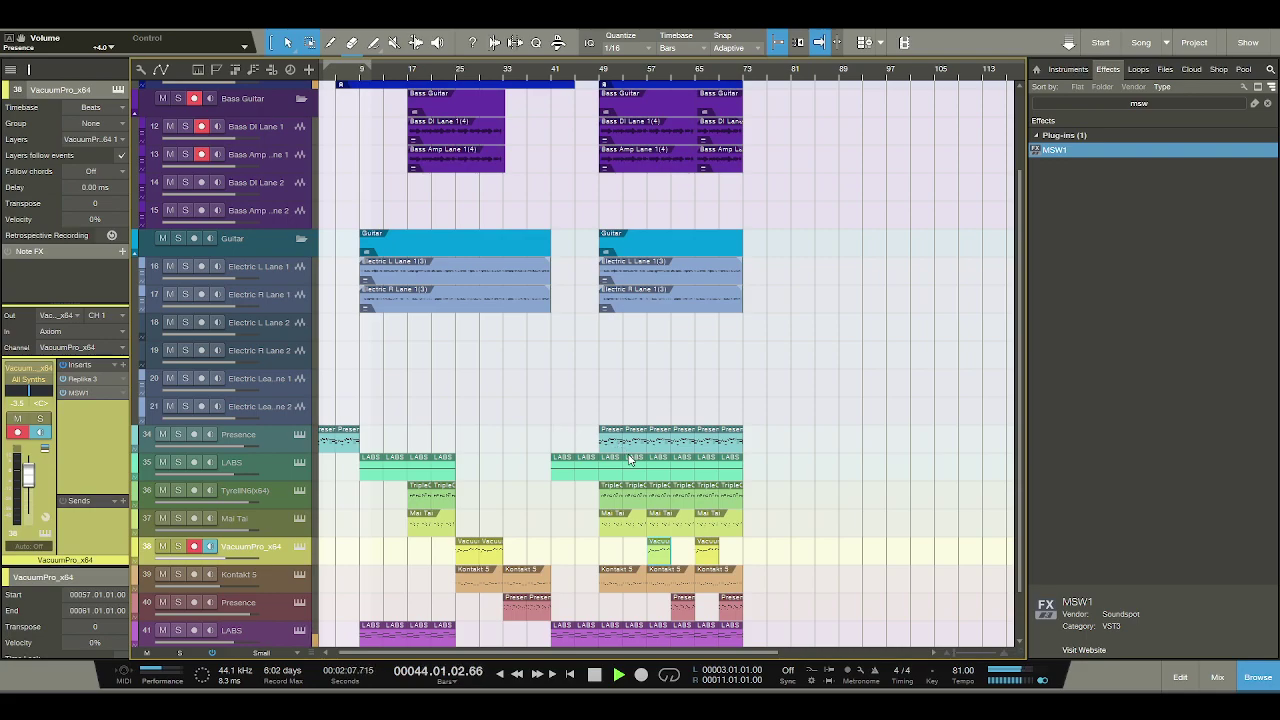
# Stop playback and place the sample Paiste 18 Full Crash Pop.Rock 5.wav on a new track at bar 49.
pyautogui.scroll(3, 632, 465)
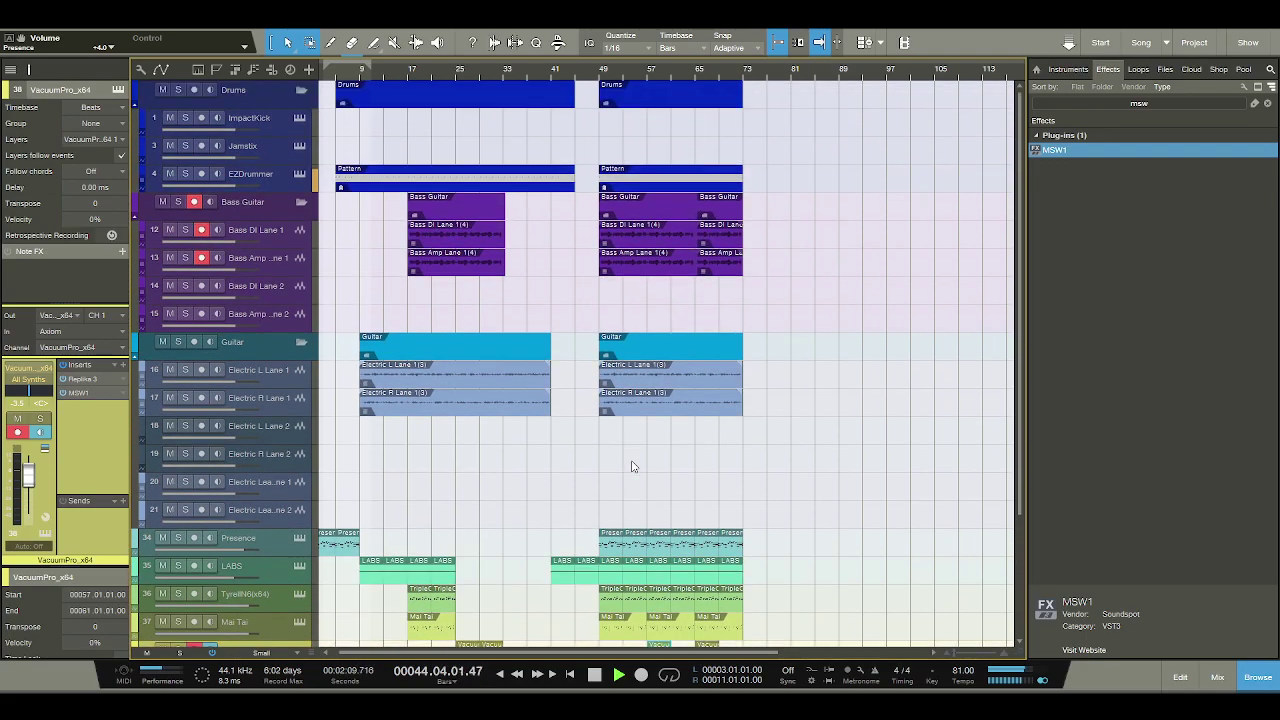
pyautogui.scroll(-2, 632, 465)
pyautogui.scroll(-3, 632, 465)
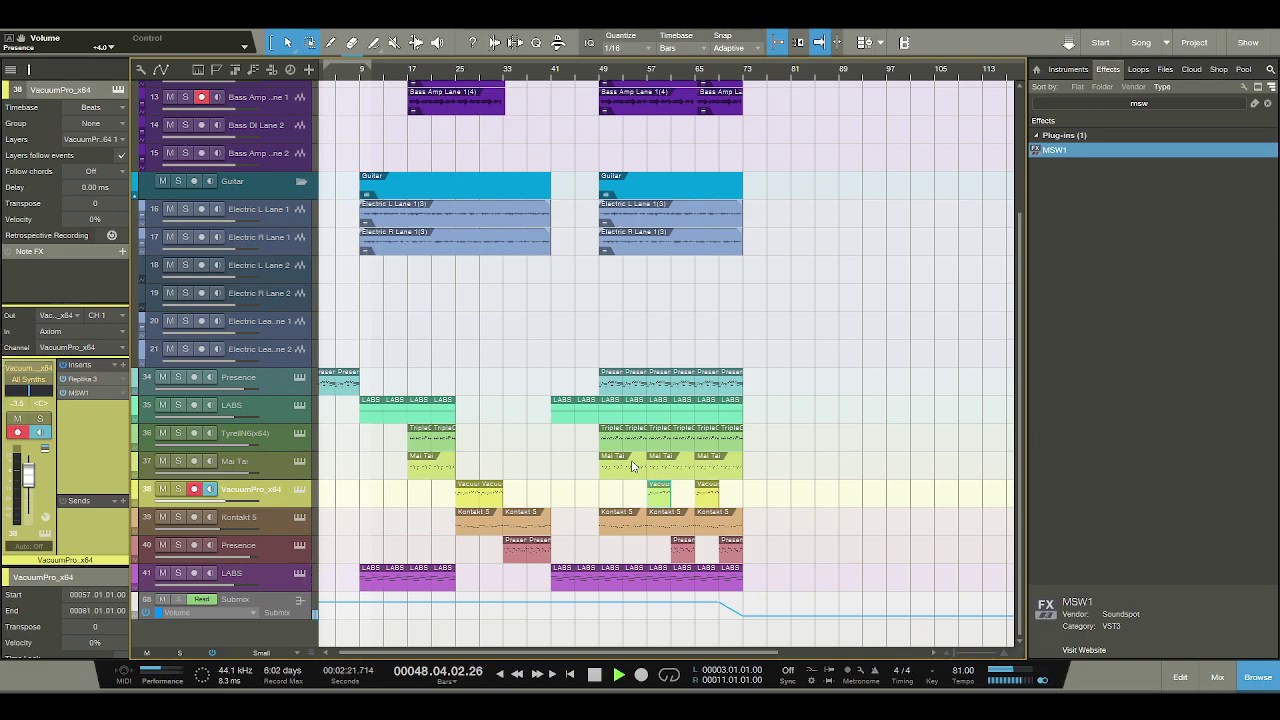
pyautogui.press('space')
pyautogui.click(1166, 70)
pyautogui.scroll(-9, 1122, 237)
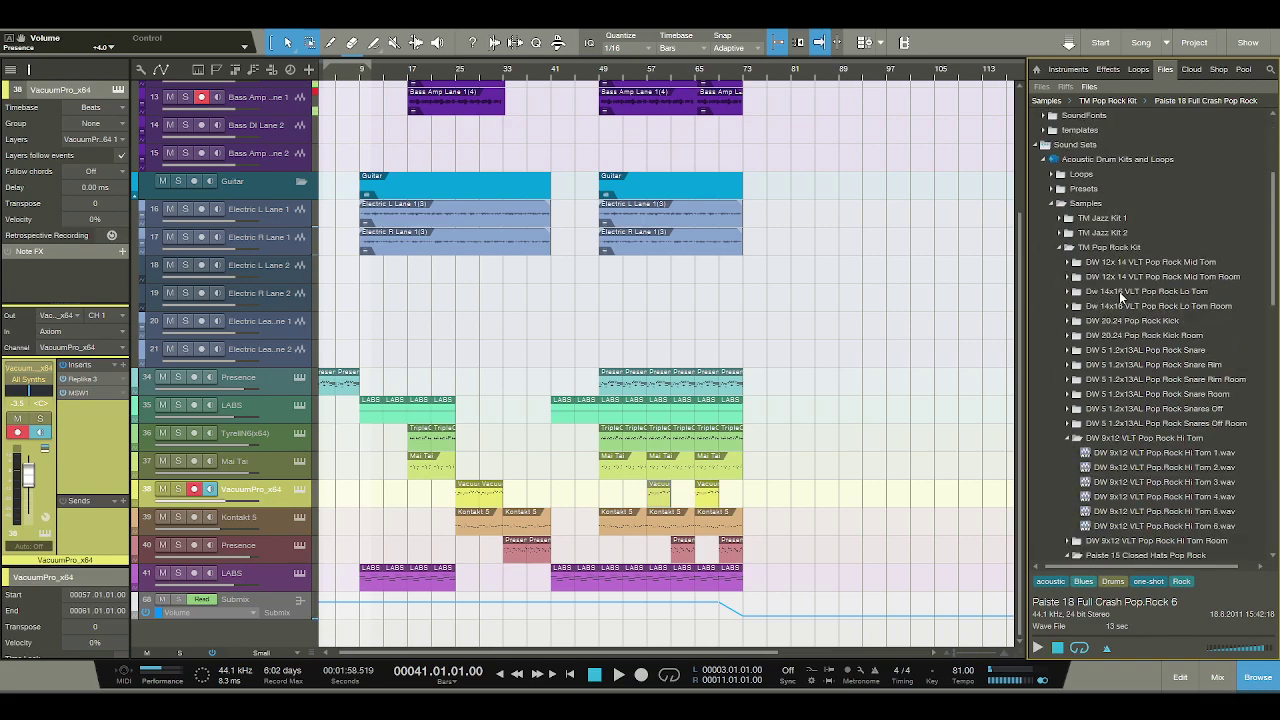
pyautogui.click(1134, 540)
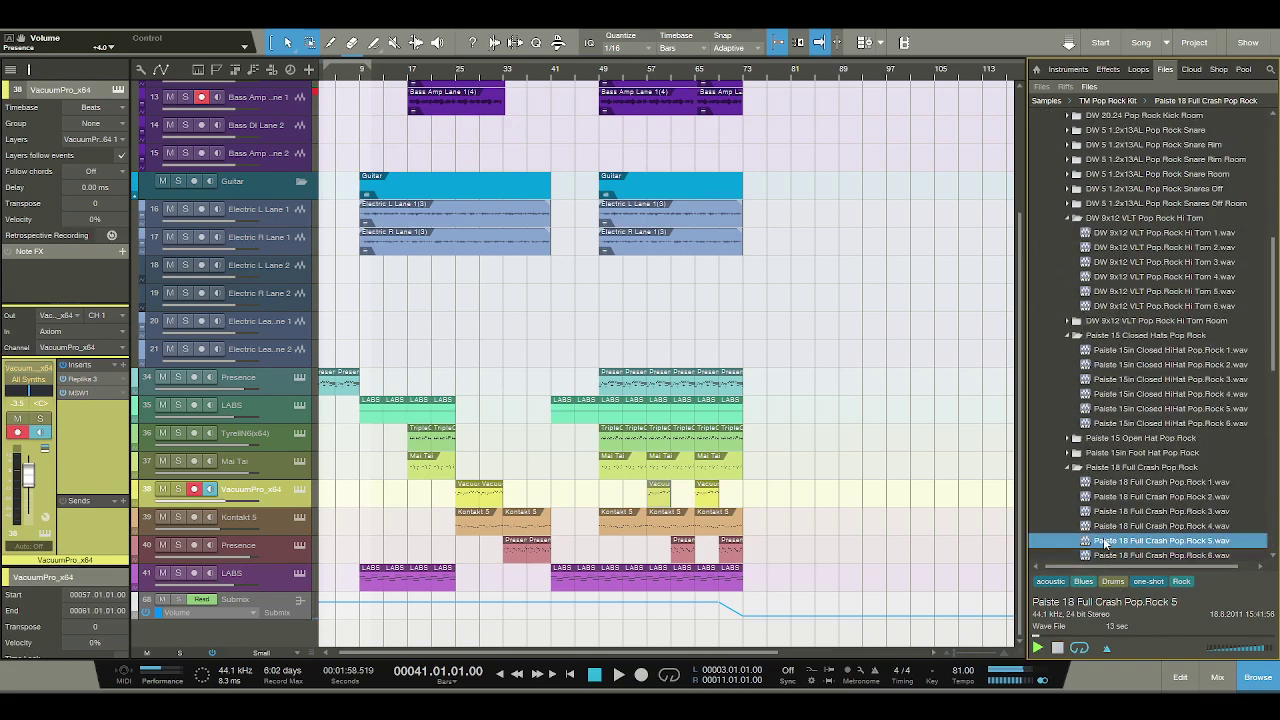
pyautogui.moveTo(1105, 543); pyautogui.dragTo(624, 640)
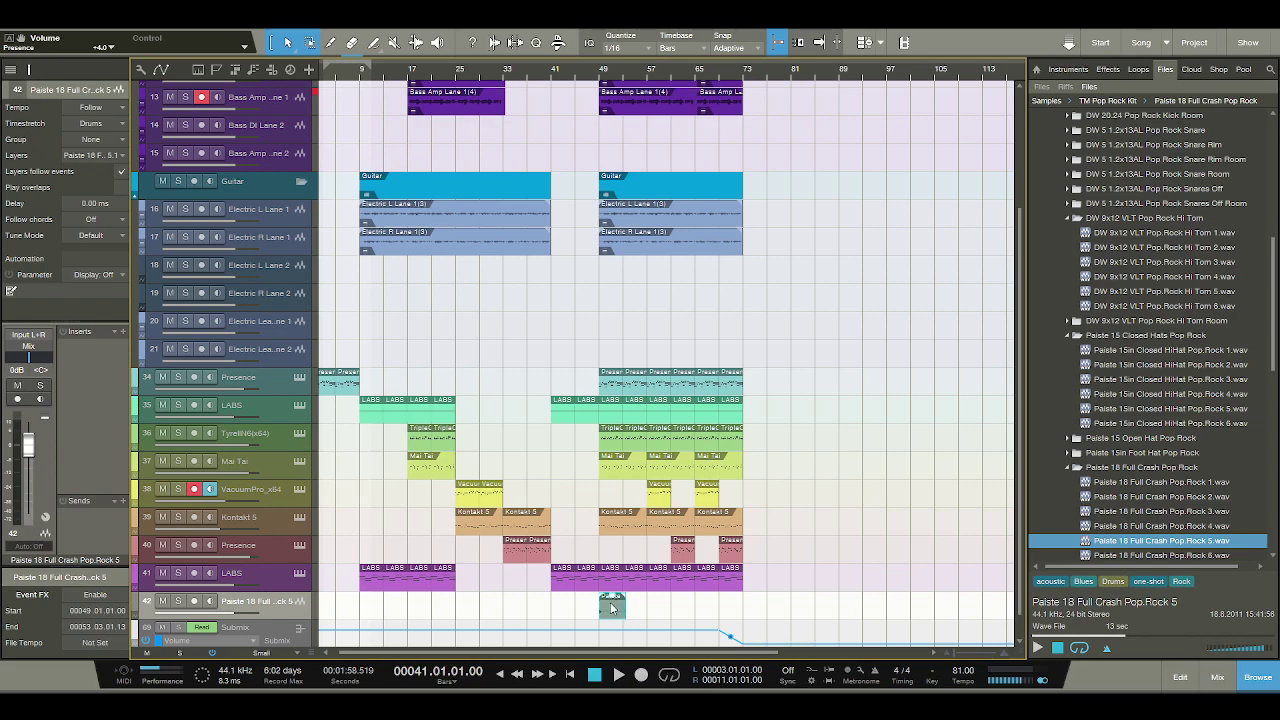
# Copy the crash clip, reverse the copy and place it so that it ends at bar 49, and play the transition.
pyautogui.moveTo(614, 607); pyautogui.dragTo(637, 610)
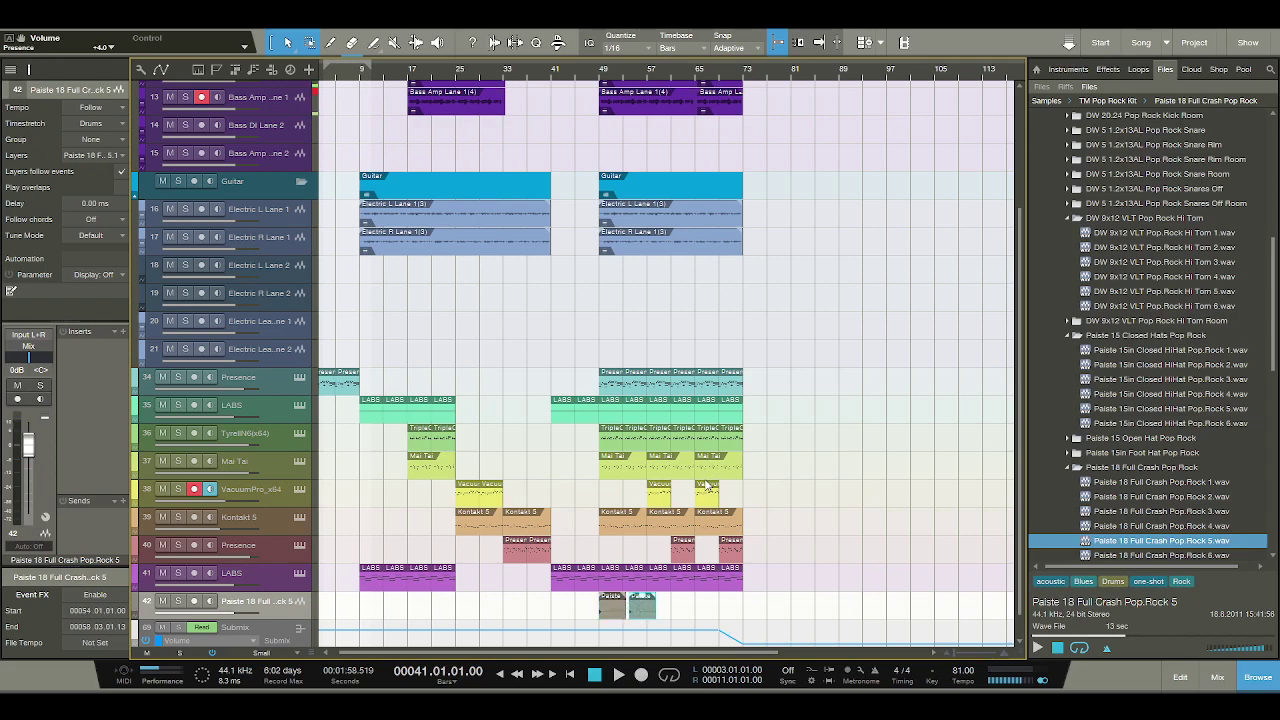
pyautogui.moveTo(648, 608); pyautogui.dragTo(588, 610)
pyautogui.moveTo(605, 75); pyautogui.dragTo(610, 115)
pyautogui.moveTo(520, 605); pyautogui.dragTo(542, 607)
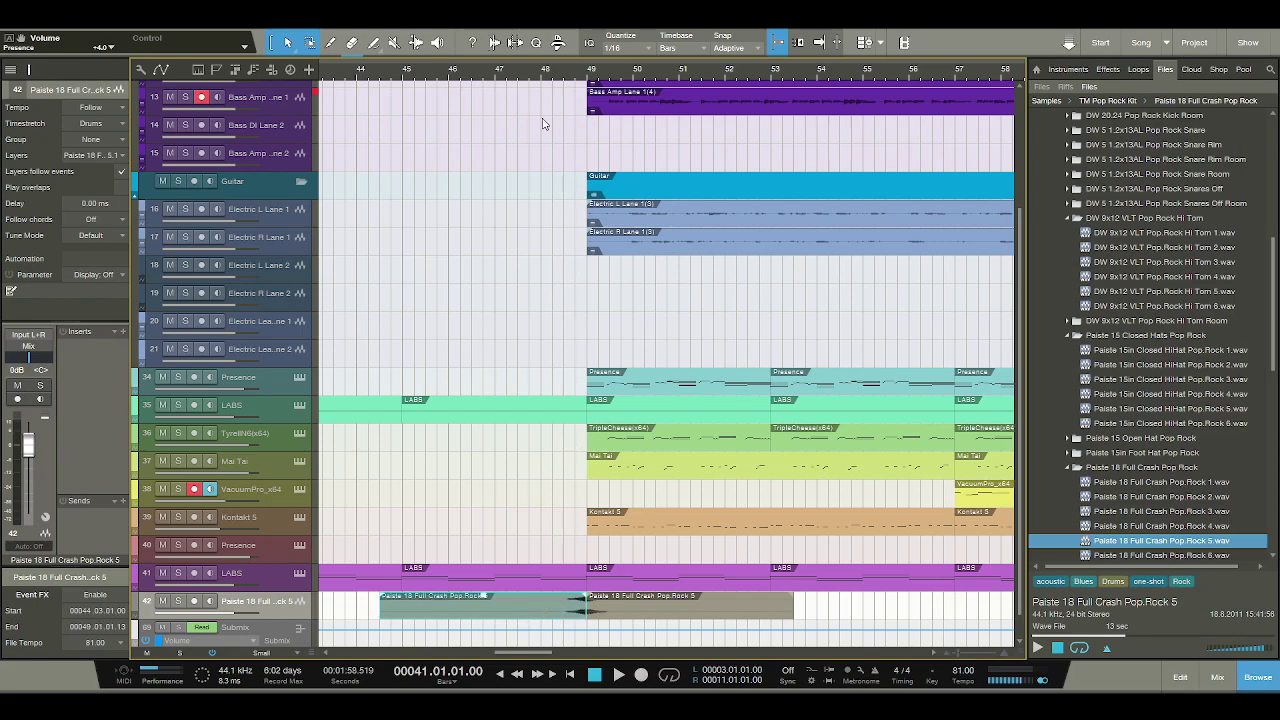
pyautogui.click(547, 72)
pyautogui.press('space')
pyautogui.press('f')
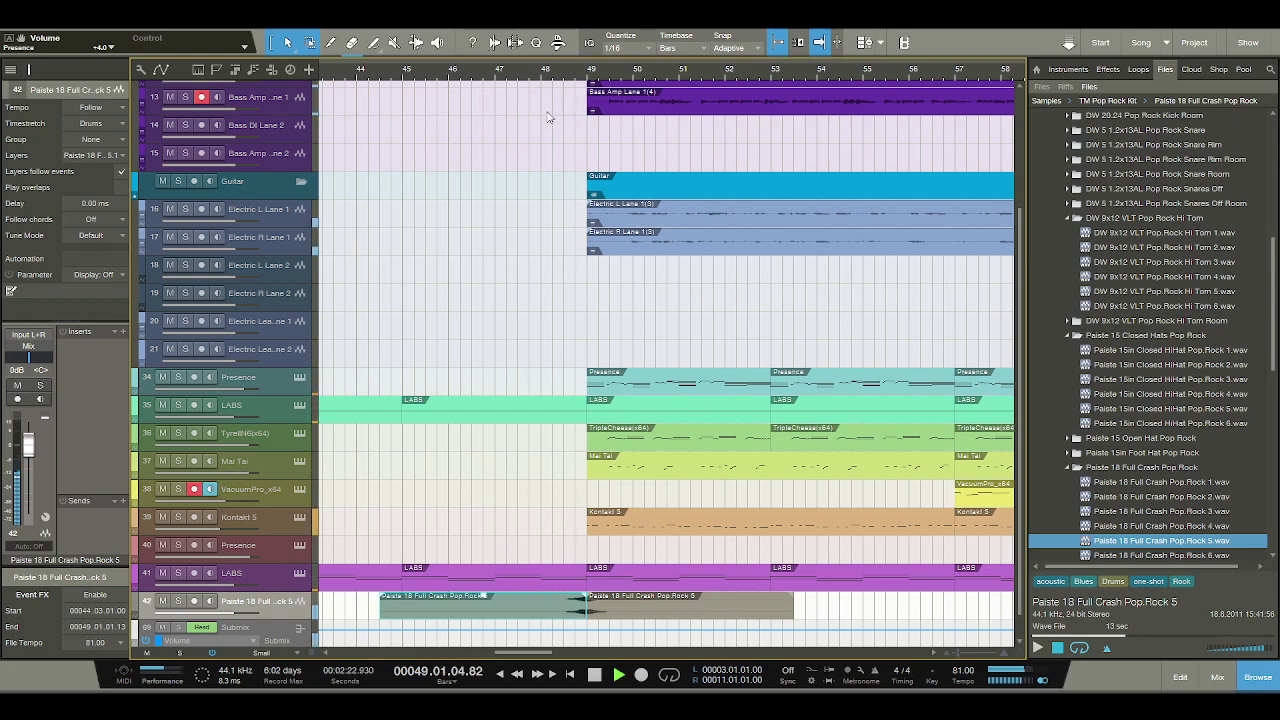
# Trim the silent start off the forward crash clip, move the clip back to bar 49 and replay from just before it.
pyautogui.press('e')
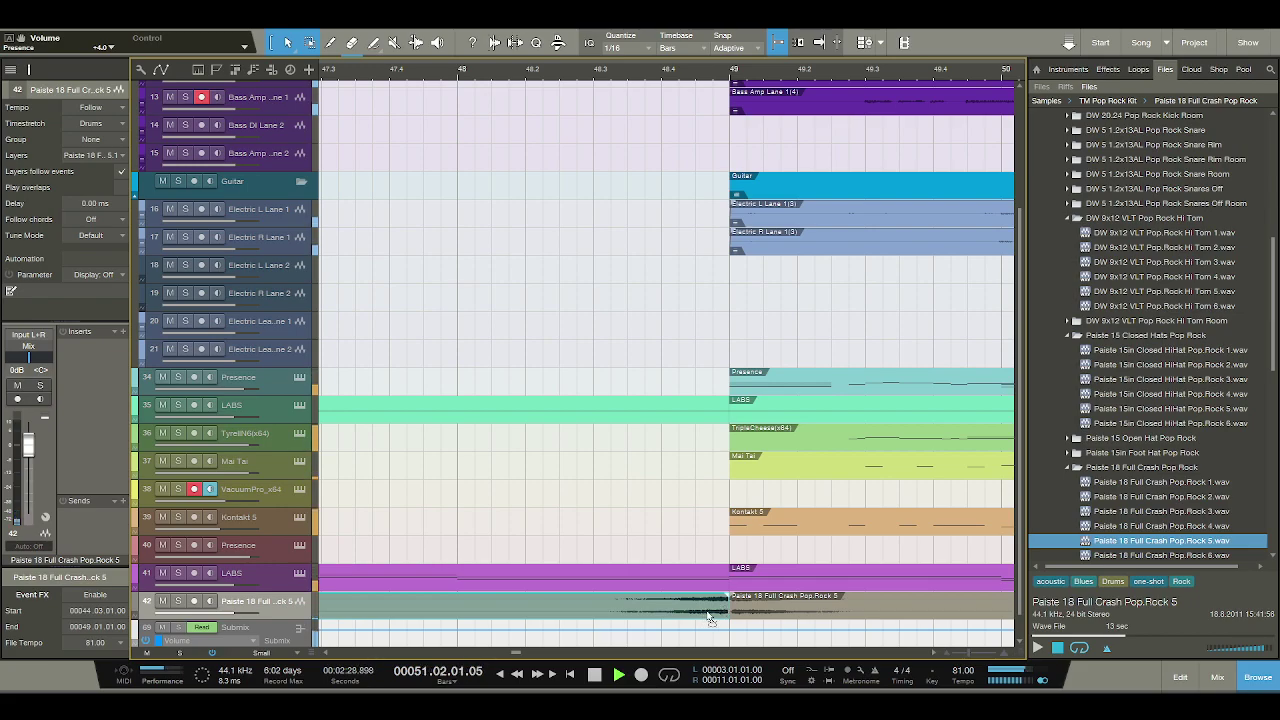
pyautogui.press('e')
pyautogui.press('e')
pyautogui.press('e')
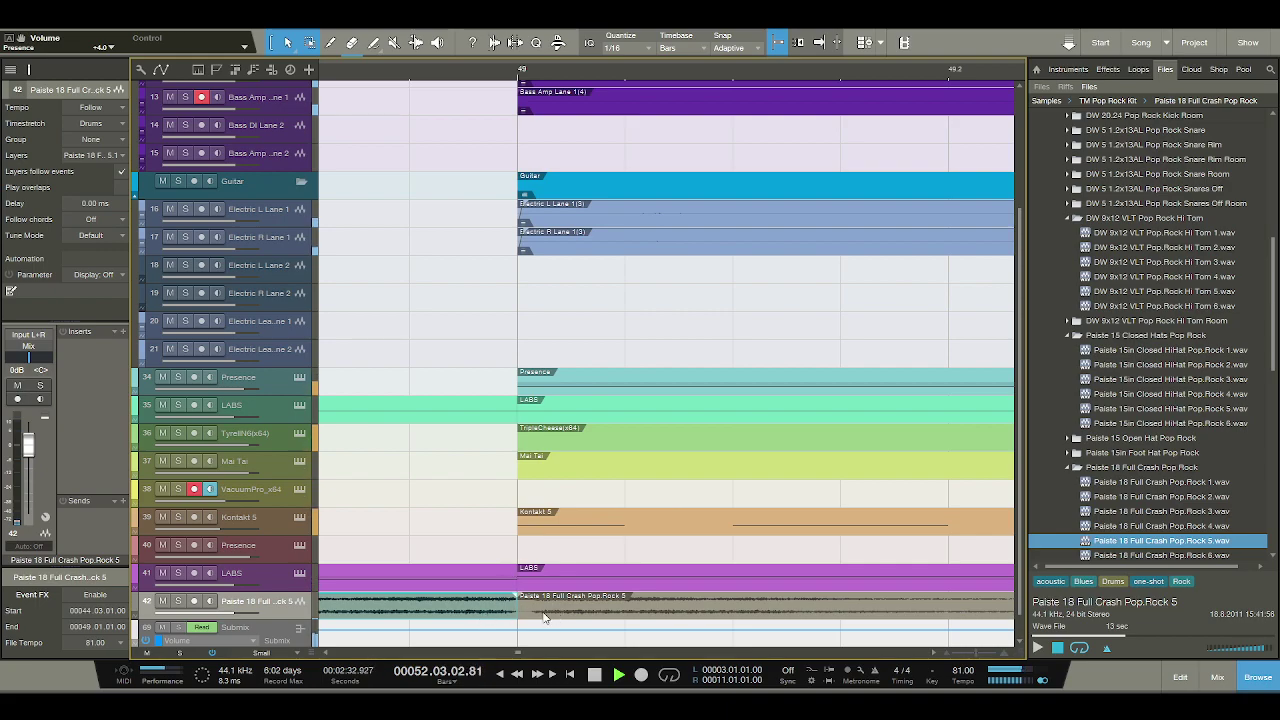
pyautogui.click(519, 609)
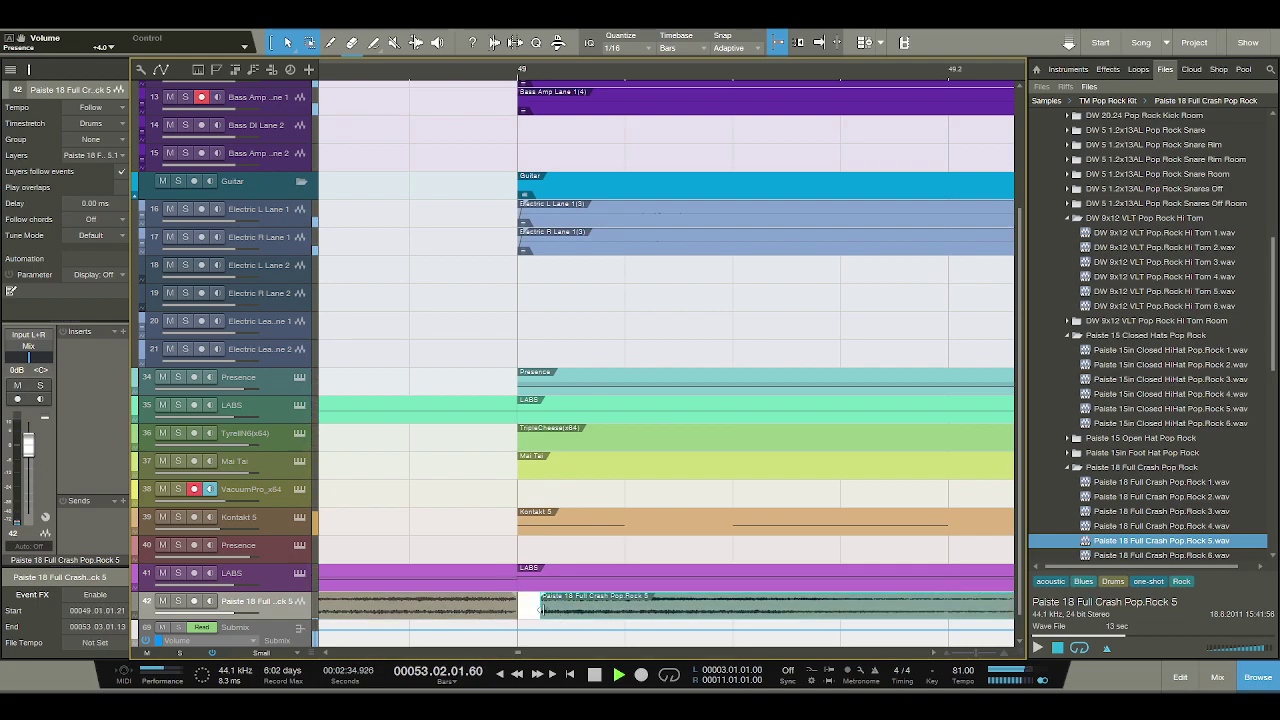
pyautogui.moveTo(533, 609); pyautogui.dragTo(531, 609)
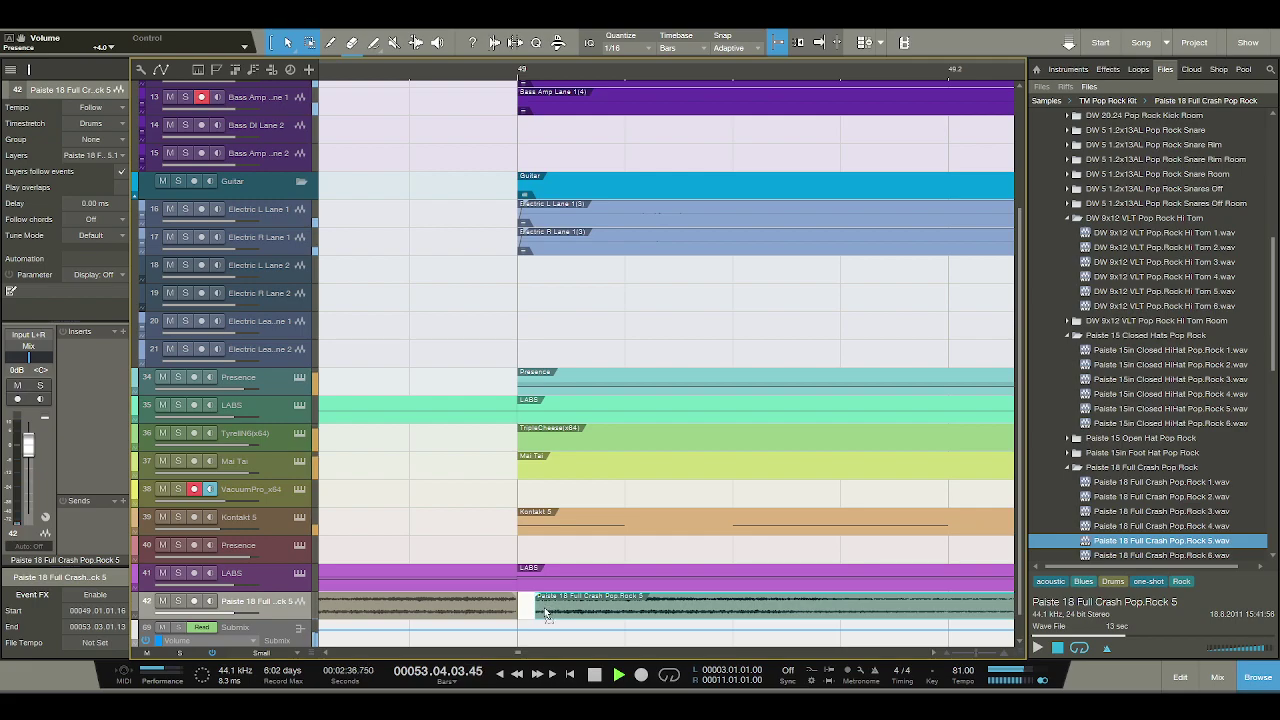
pyautogui.click(409, 69)
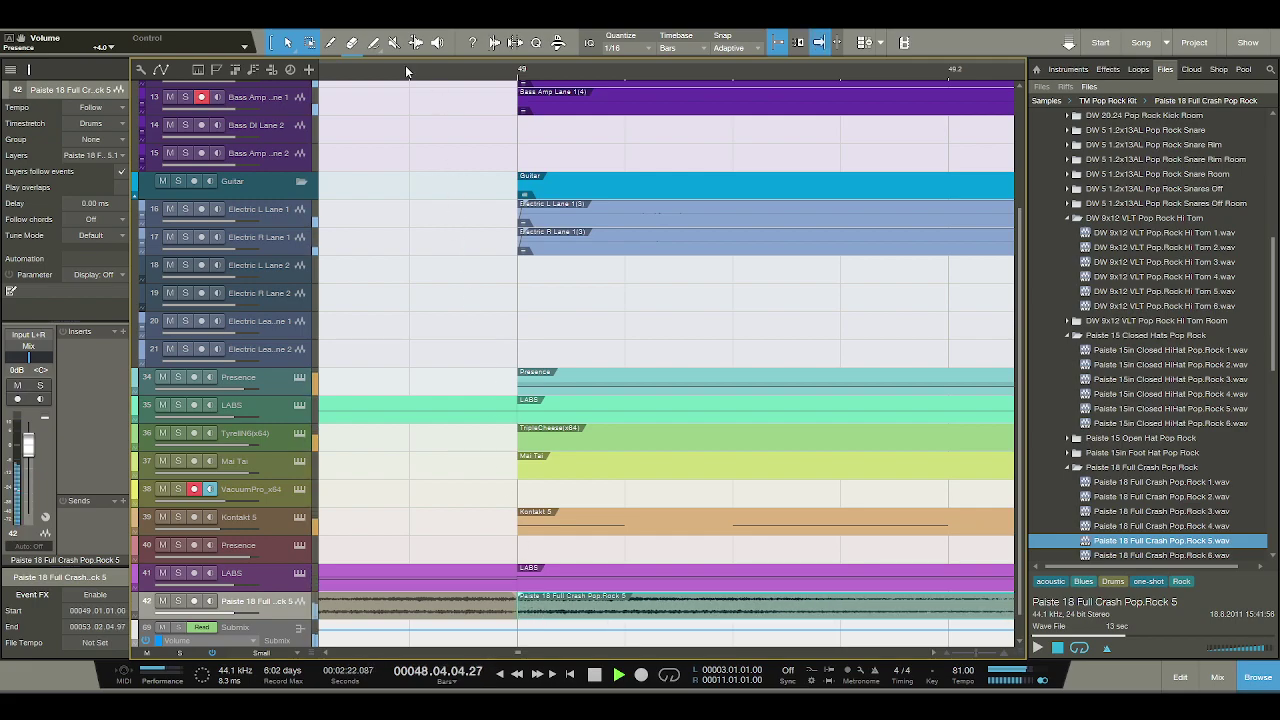
# Route the Paiste crash track to the All Drums bus and set its volume to -6 dB.
pyautogui.press('w')
pyautogui.press('w')
pyautogui.press('w')
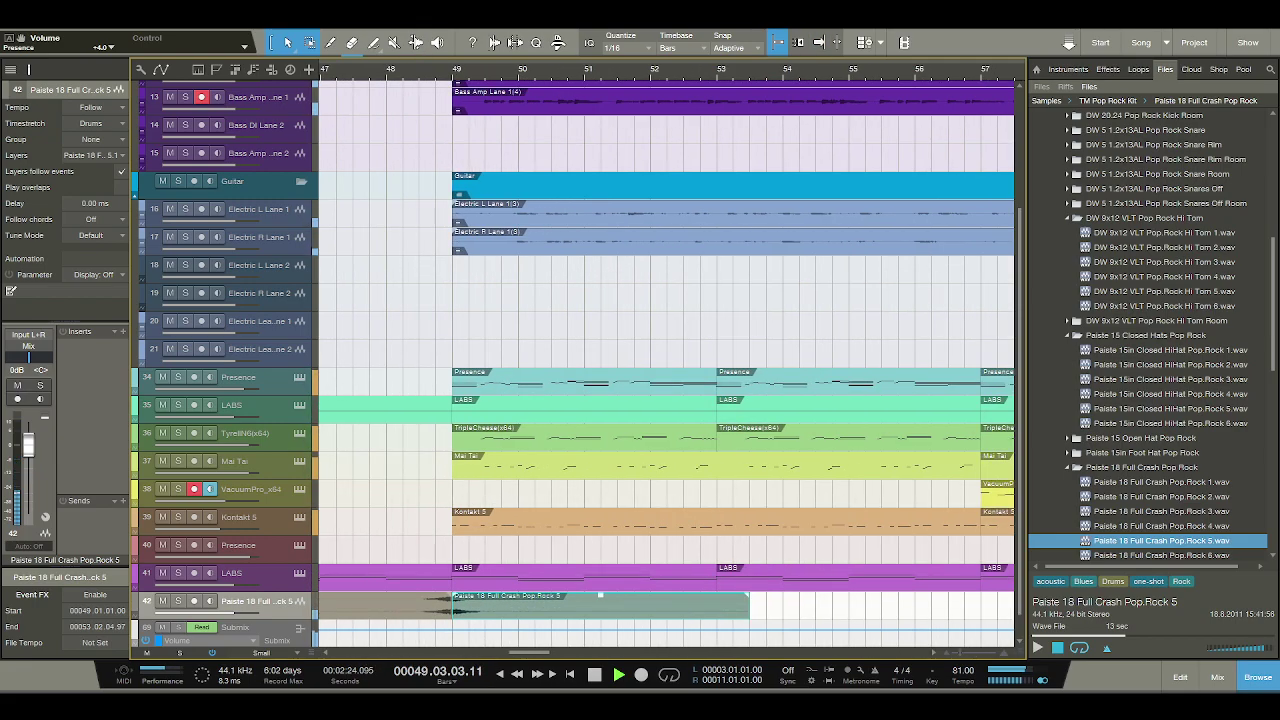
pyautogui.press('f')
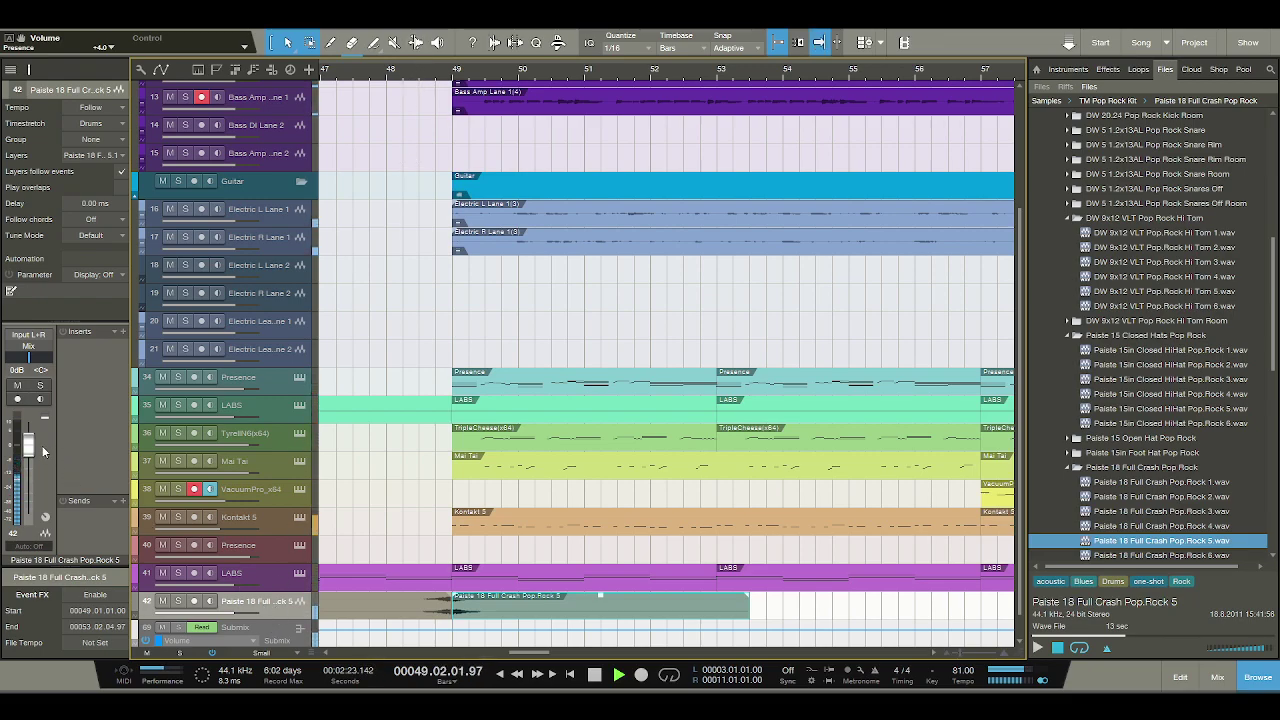
pyautogui.moveTo(31, 447); pyautogui.dragTo(31, 458)
pyautogui.click(17, 369)
pyautogui.write('-6')
pyautogui.press('Return')
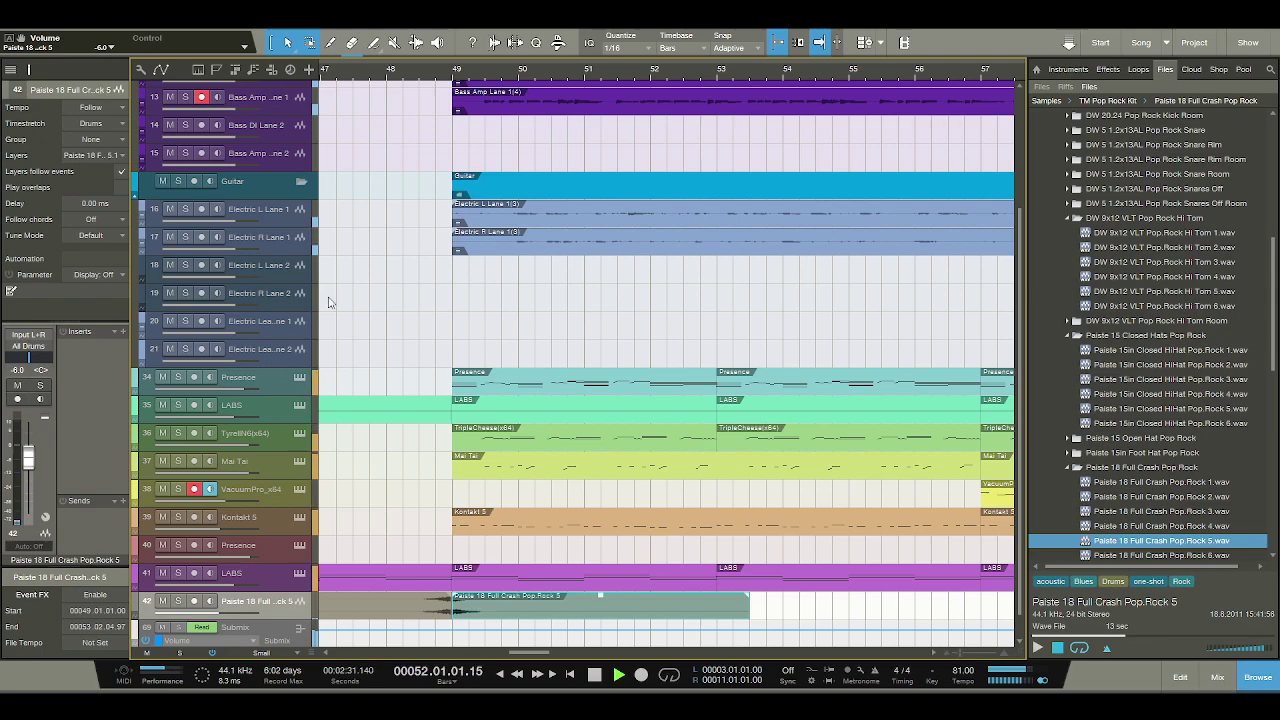
# Replay the transition into bar 49 and examine the join between the reversed and forward crash clips.
pyautogui.scroll(-2, 410, 80)
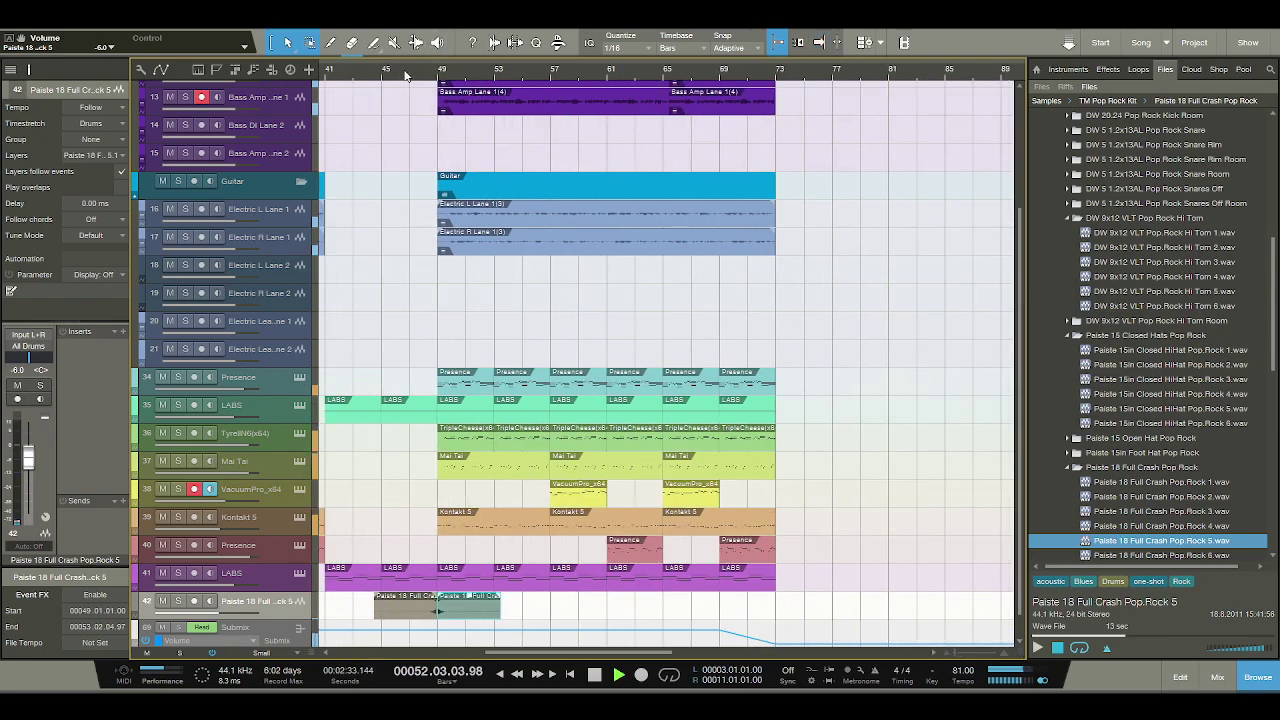
pyautogui.click(410, 76)
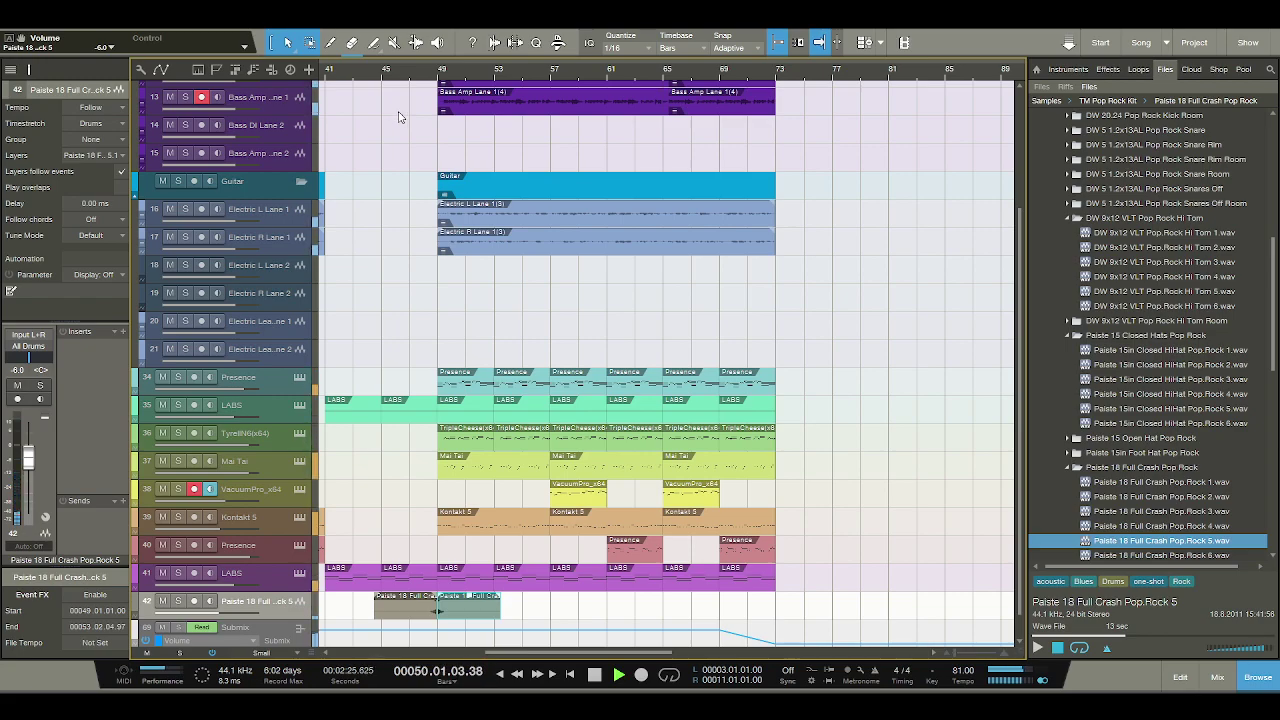
pyautogui.press('e')
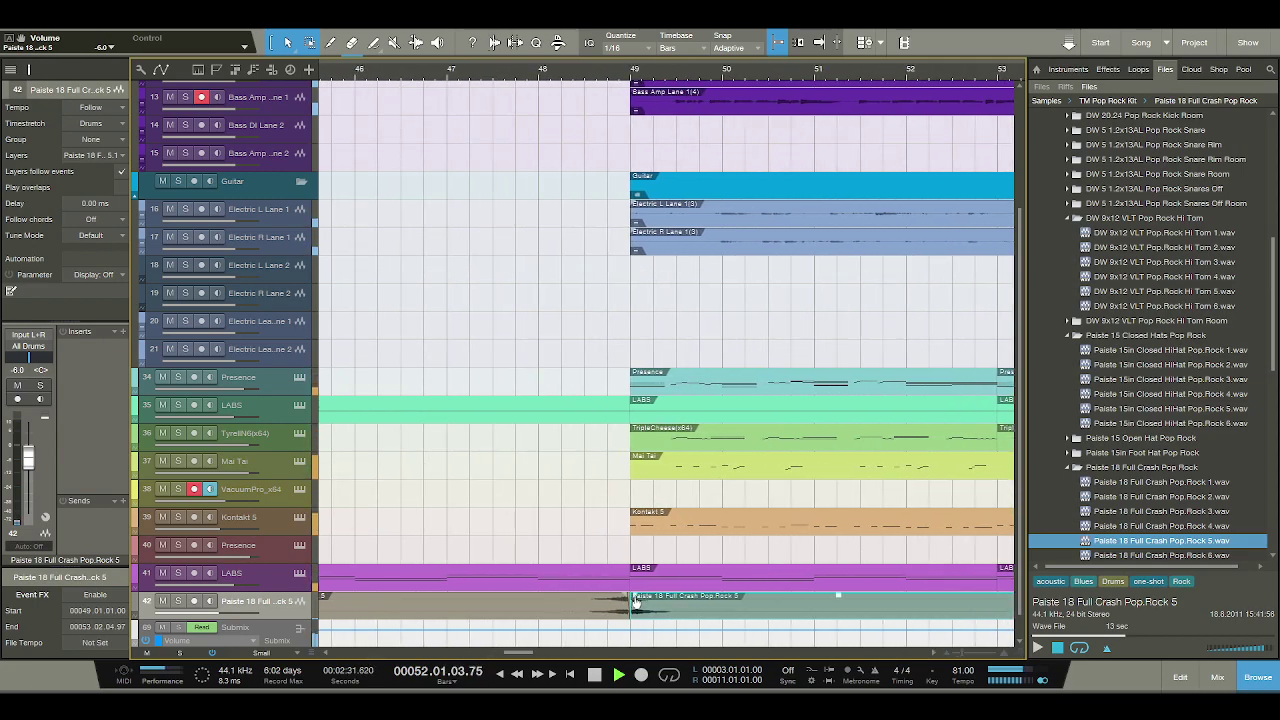
pyautogui.click(599, 78)
pyautogui.press('f')
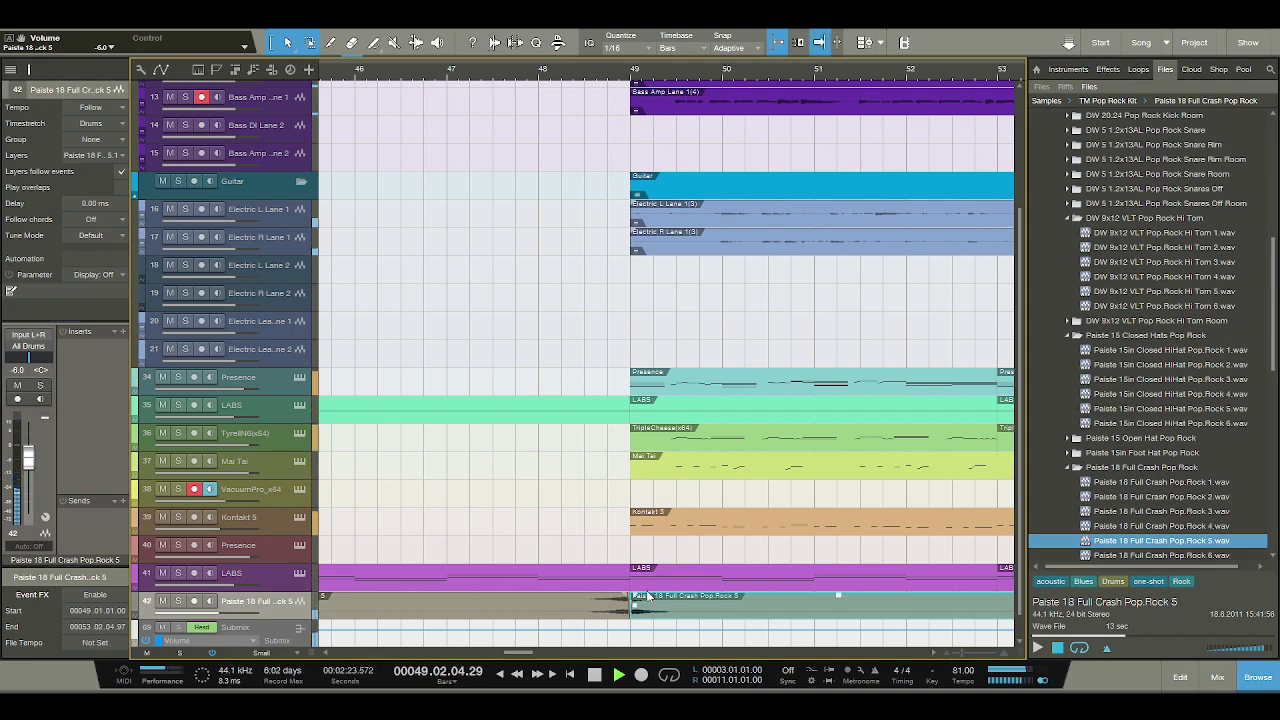
# Play the song from just before bar 49 and listen through the section that follows the crash transition.
pyautogui.press('f')
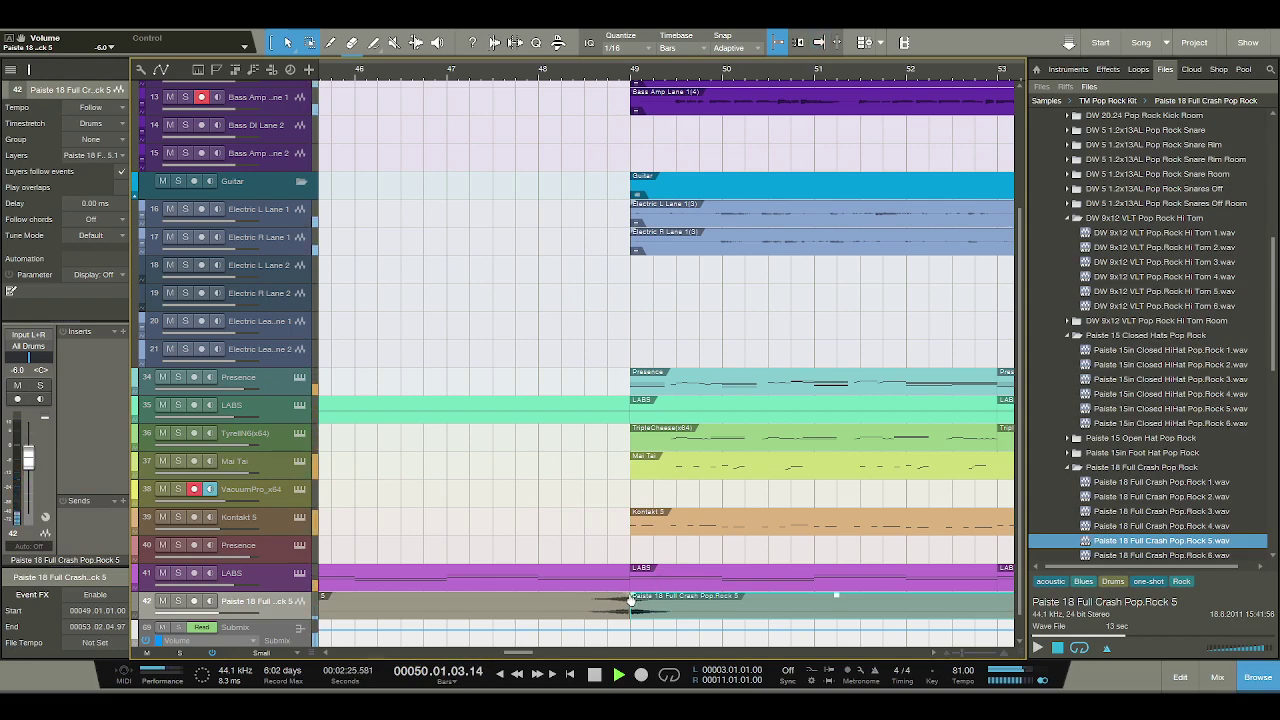
pyautogui.click(611, 70)
pyautogui.press('f')
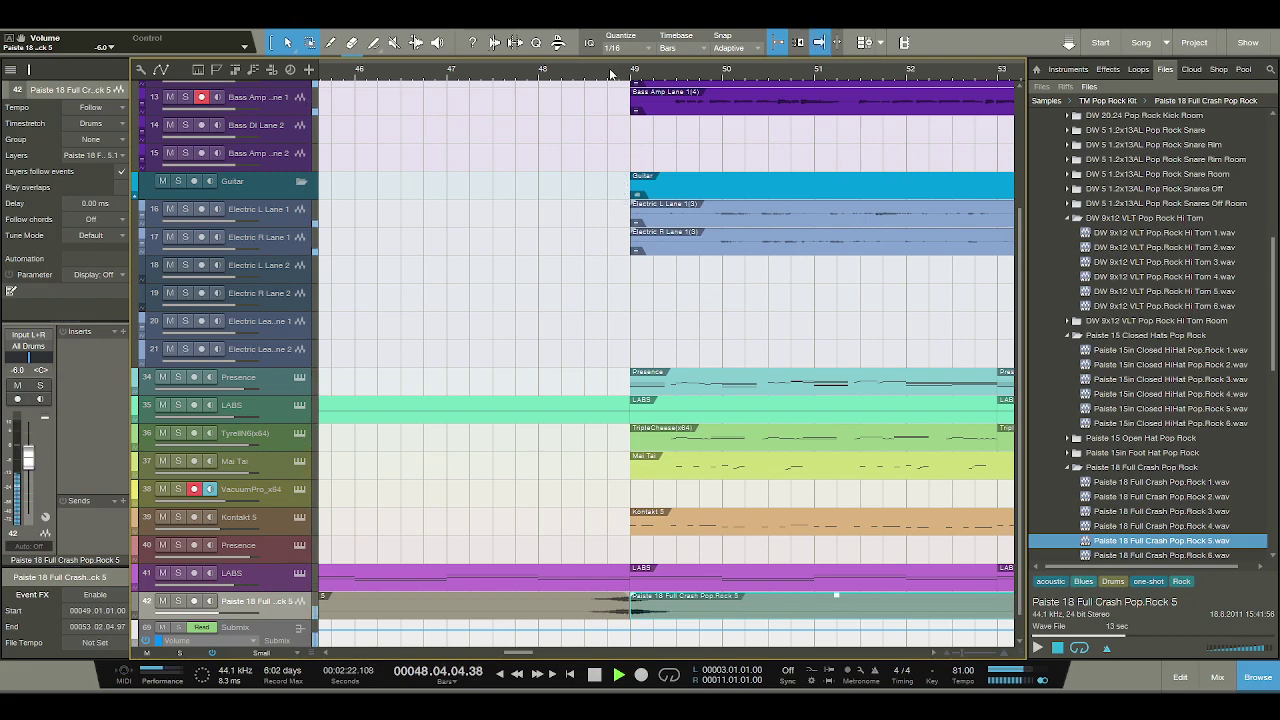
pyautogui.press('w')
pyautogui.press('w')
pyautogui.press('w')
pyautogui.press('w')
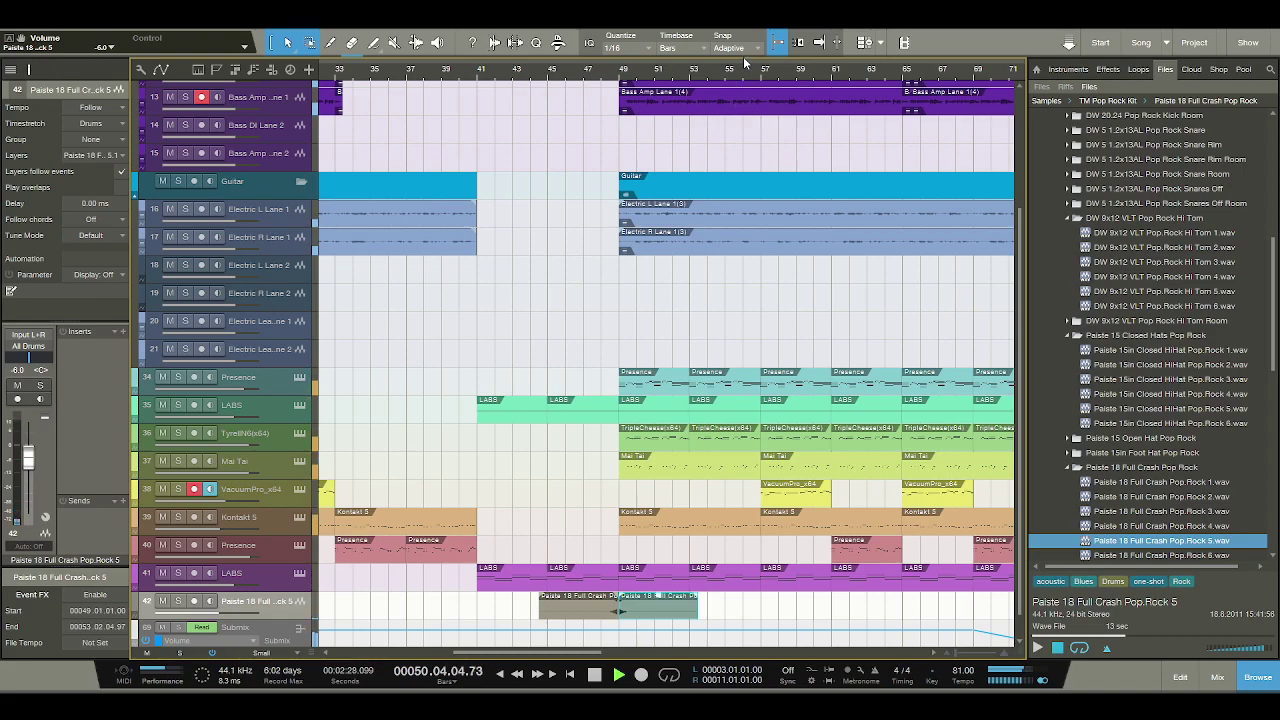
pyautogui.press('w')
pyautogui.press('w')
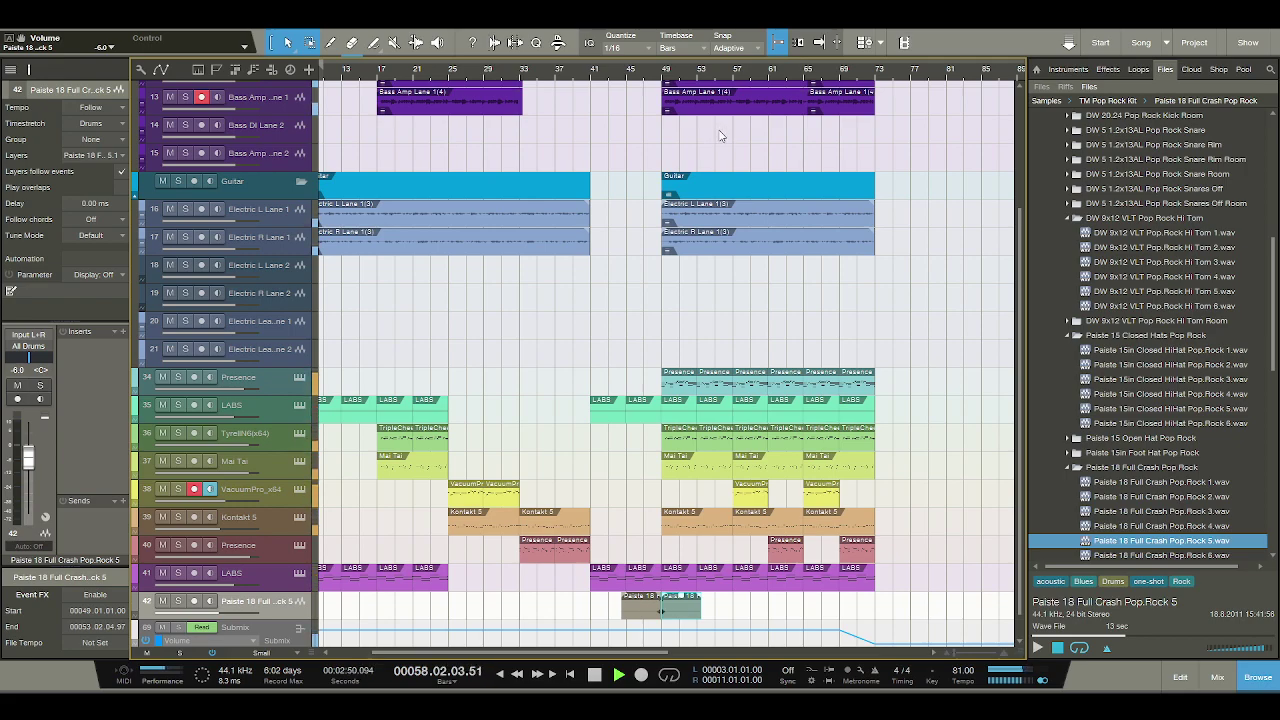
# Set the VacuumPro_x64 track's volume to +1 dB, trying other levels while the song plays.
pyautogui.click(283, 490)
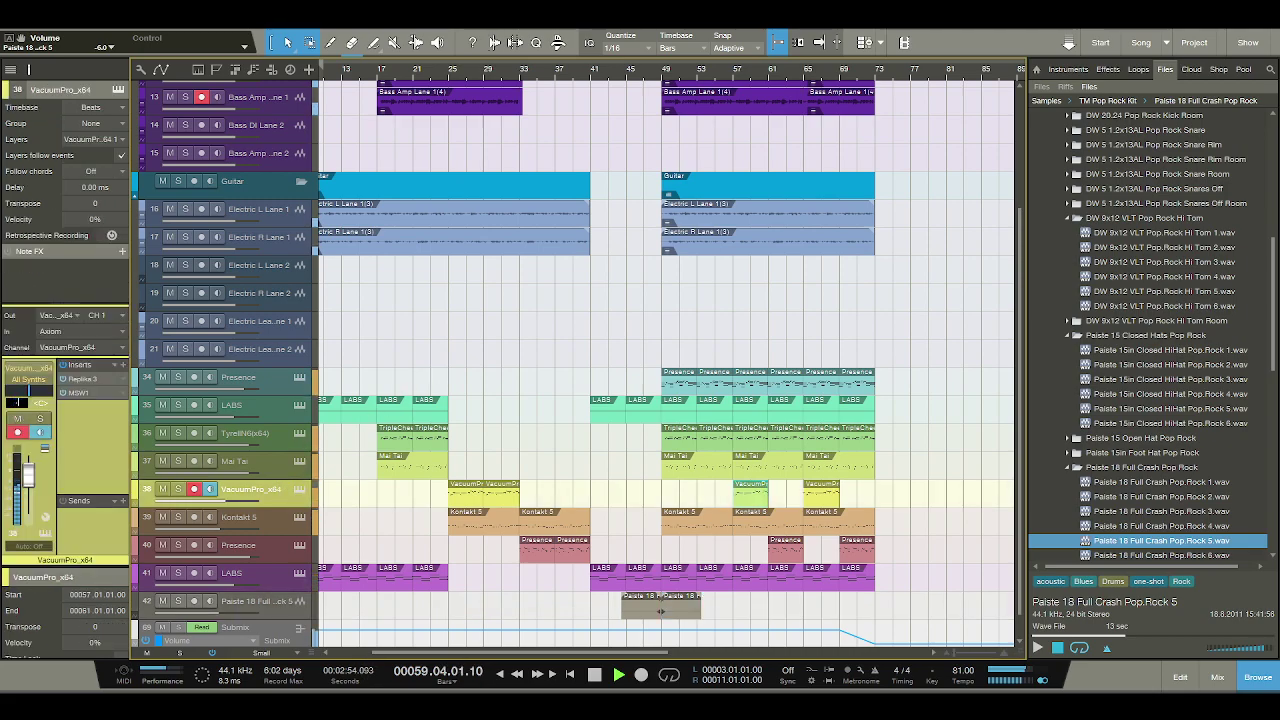
pyautogui.press('Return')
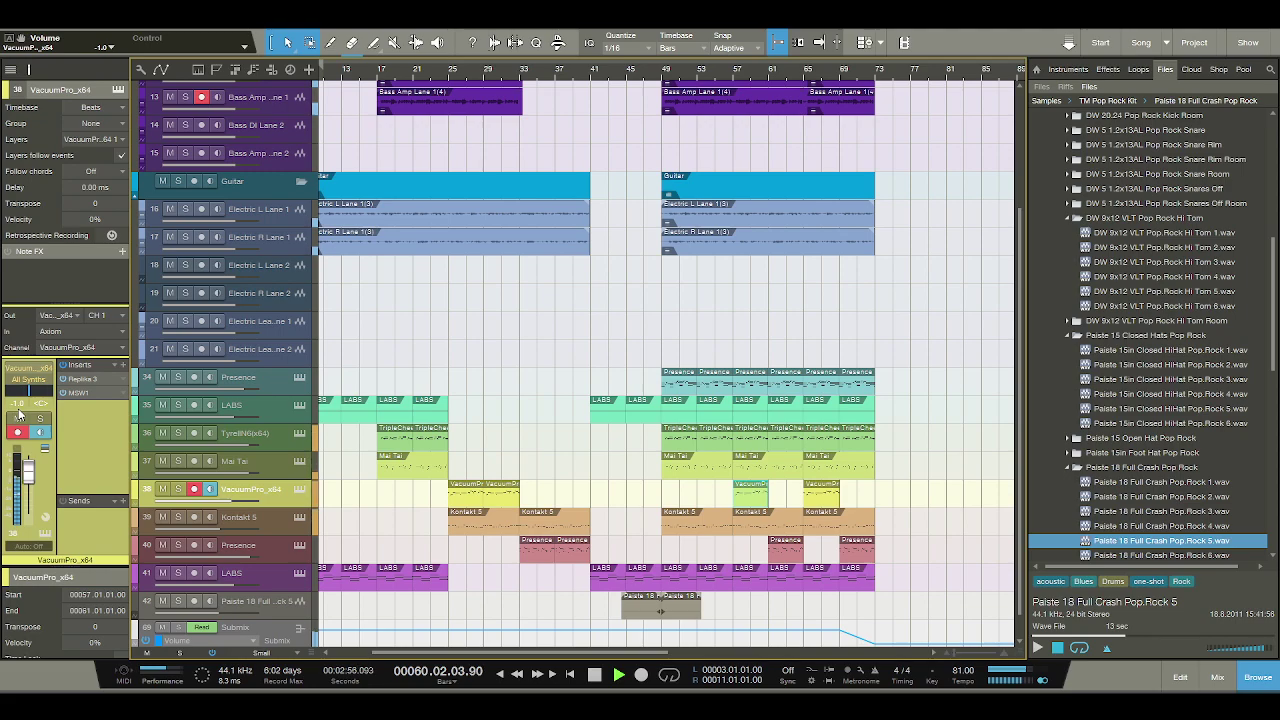
pyautogui.doubleClick(17, 403)
pyautogui.write('1')
pyautogui.press('Return')
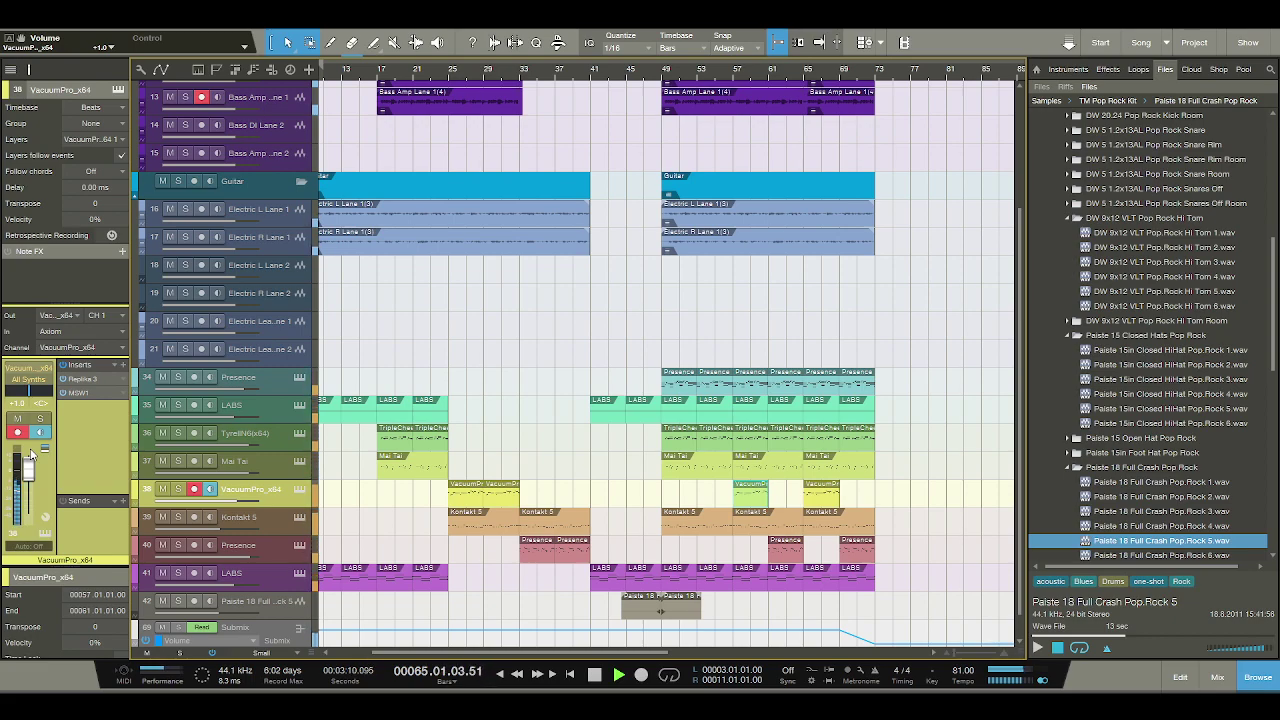
pyautogui.click(16, 402)
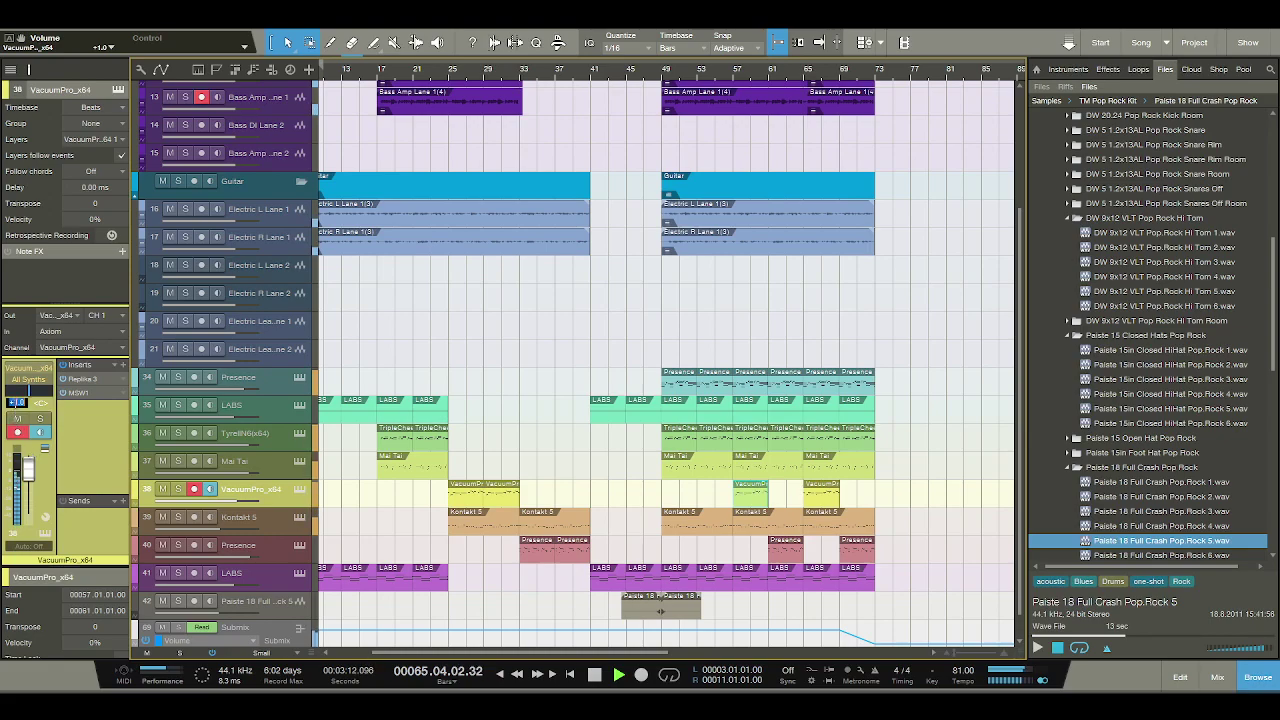
pyautogui.write('3')
pyautogui.press('Return')
pyautogui.moveTo(17, 401); pyautogui.dragTo(17, 420)
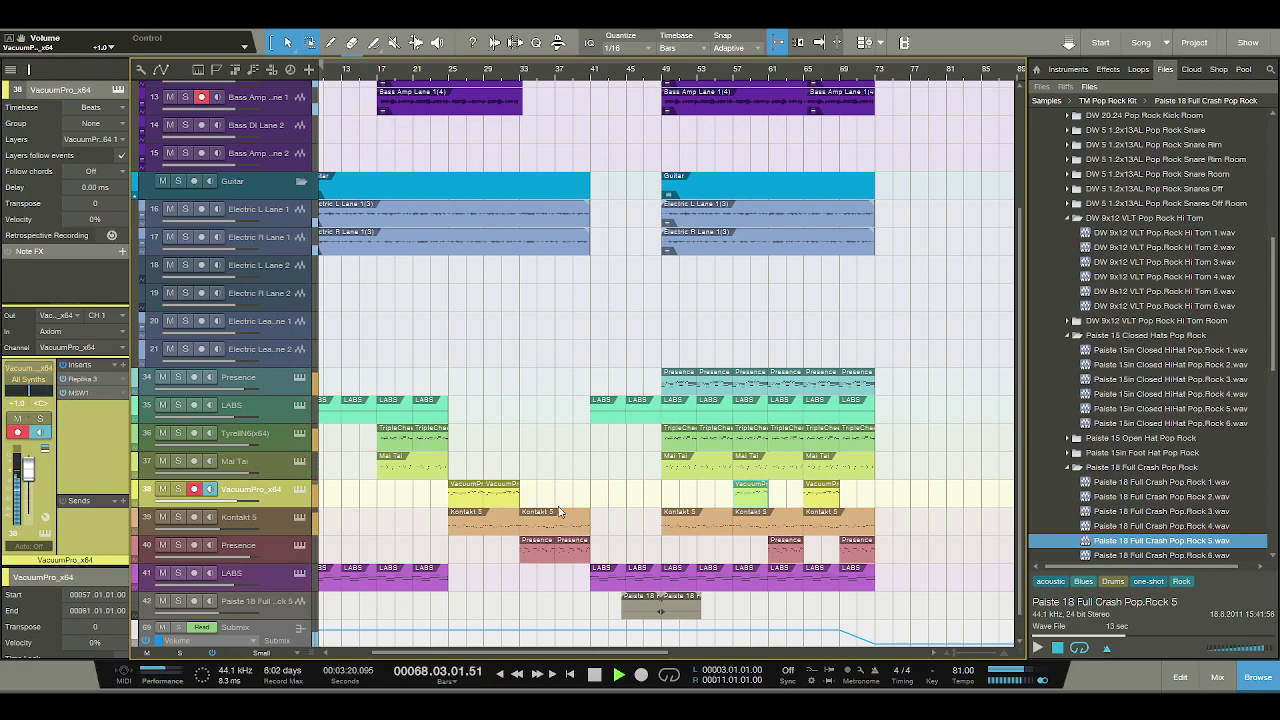
# Play from bar 50 and set the HoRNetSyncPressor threshold on the Mix bus to -22.2 dB.
pyautogui.click(594, 677)
pyautogui.click(1217, 677)
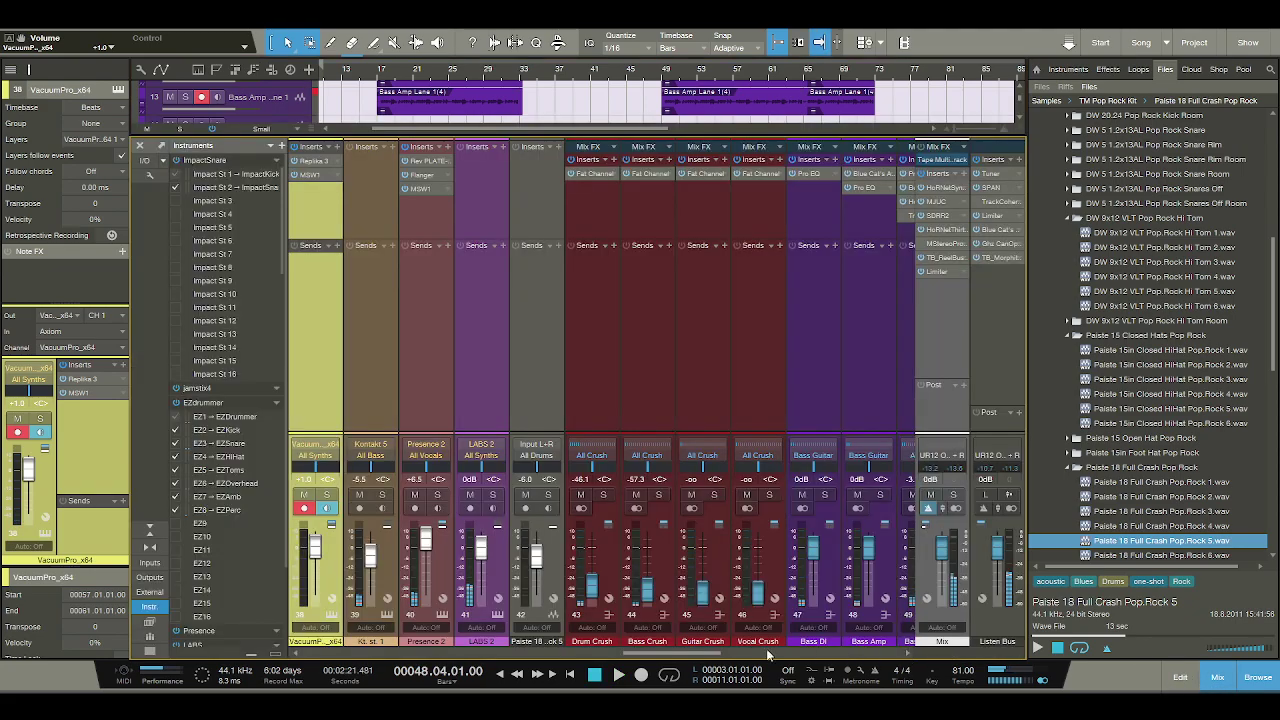
pyautogui.click(677, 73)
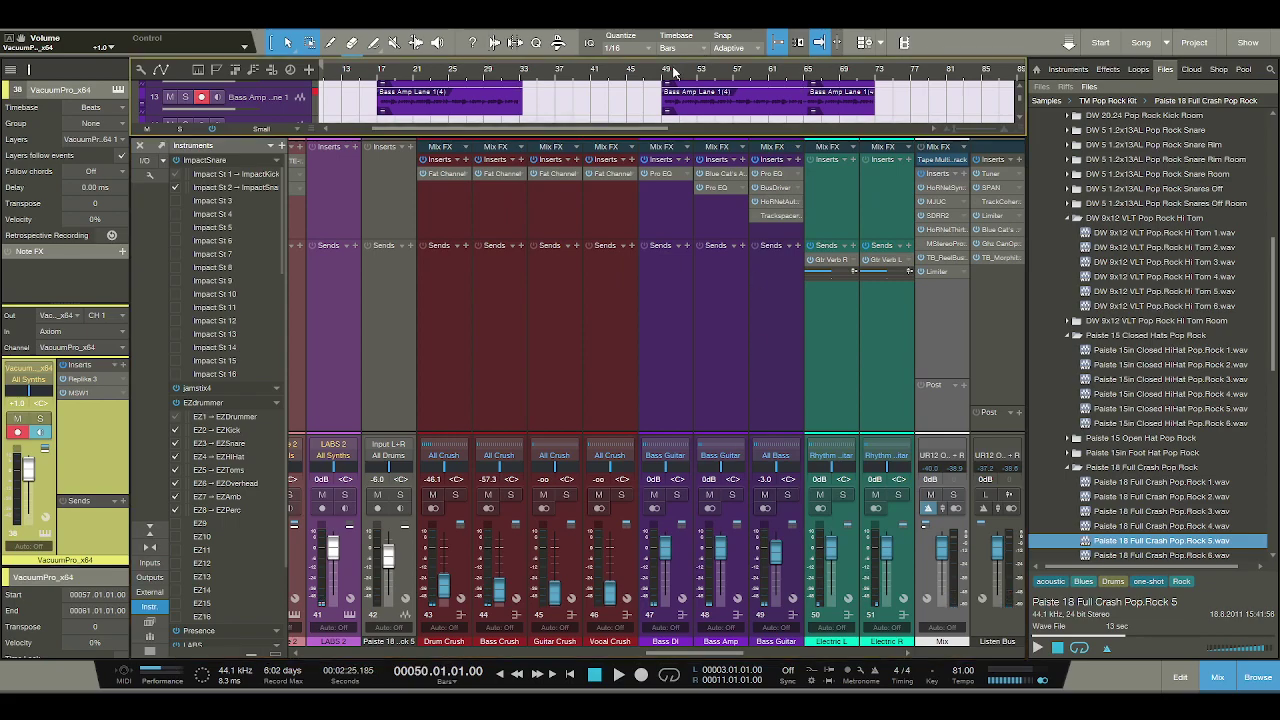
pyautogui.press('space')
pyautogui.click(938, 187)
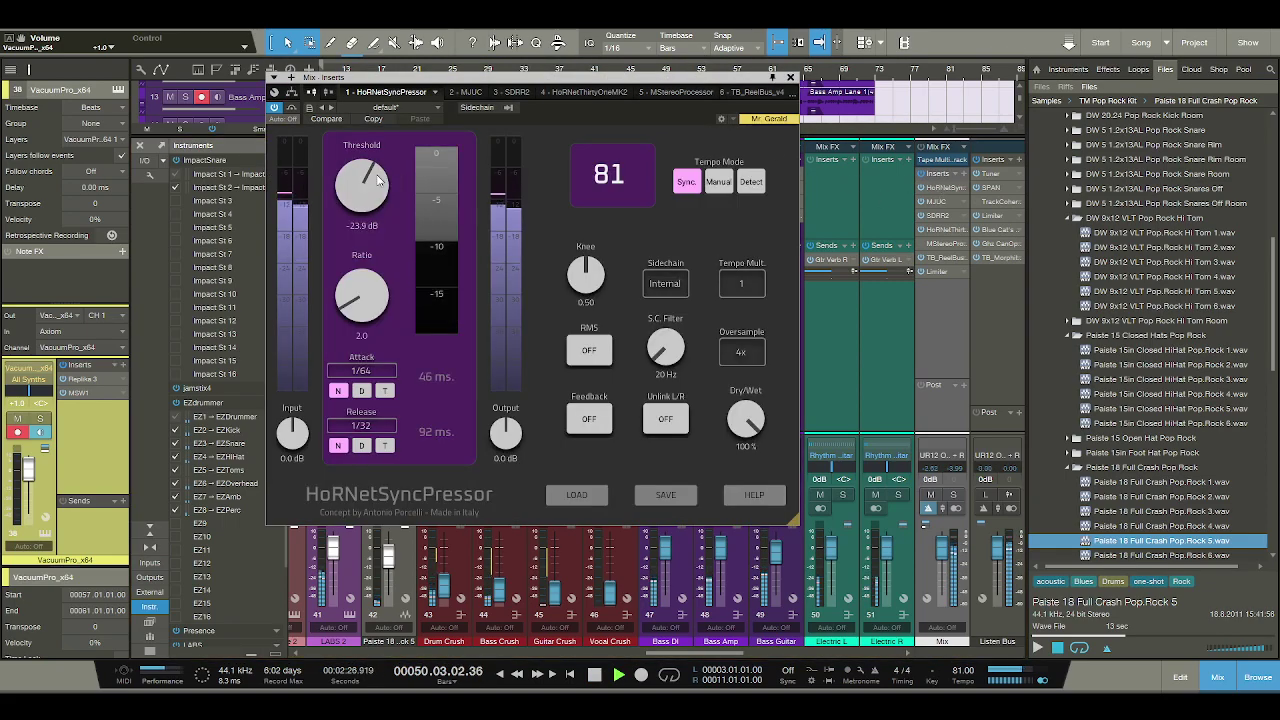
pyautogui.moveTo(362, 180)
pyautogui.mouseDown()
pyautogui.moveTo(362, 166)
pyautogui.moveTo(362, 185)
pyautogui.mouseUp()
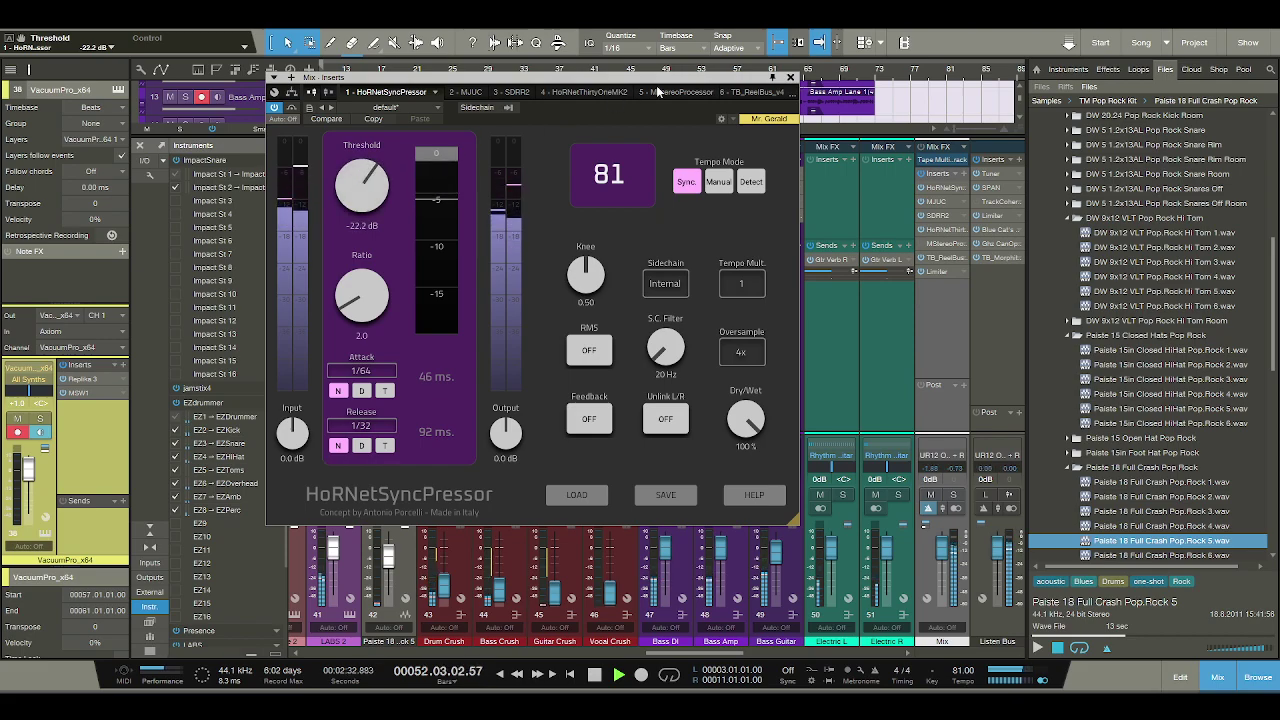
pyautogui.click(790, 78)
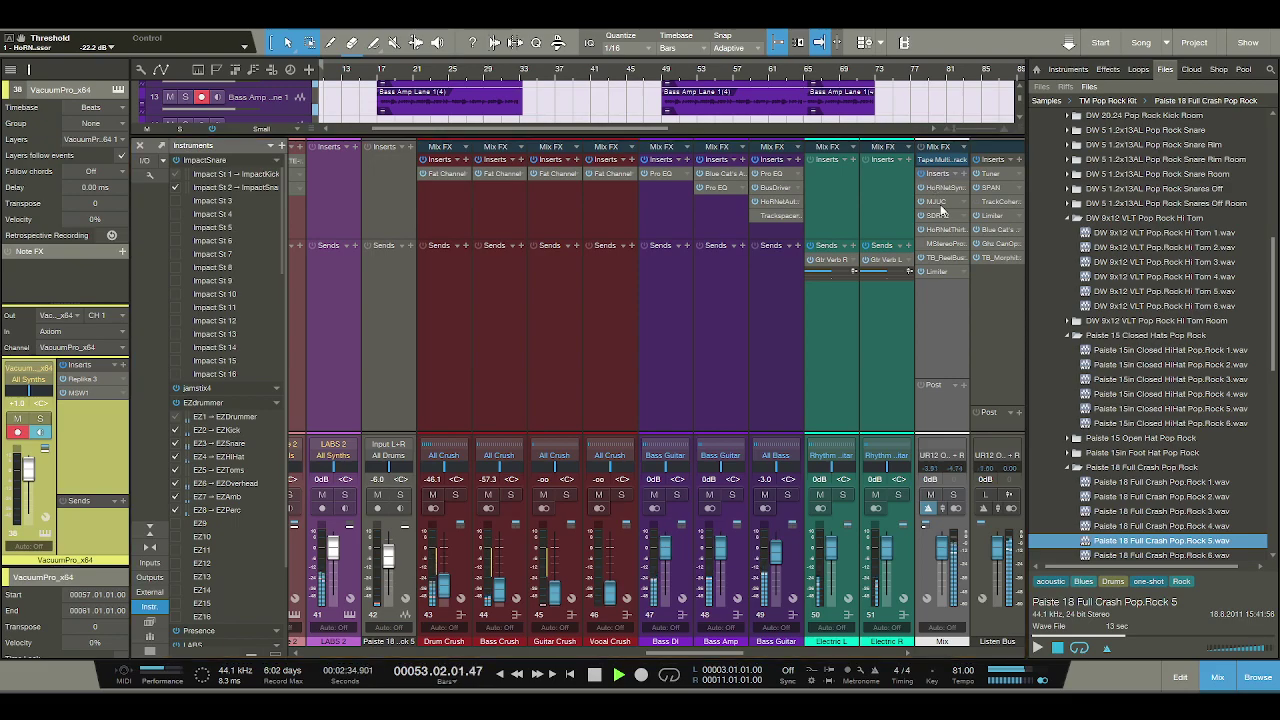
# On the Mix bus, set the MJUC compress amount to 24.3 and the SDRR2 trim to -1.3 dB.
pyautogui.doubleClick(936, 201)
pyautogui.moveTo(380, 208); pyautogui.dragTo(382, 215)
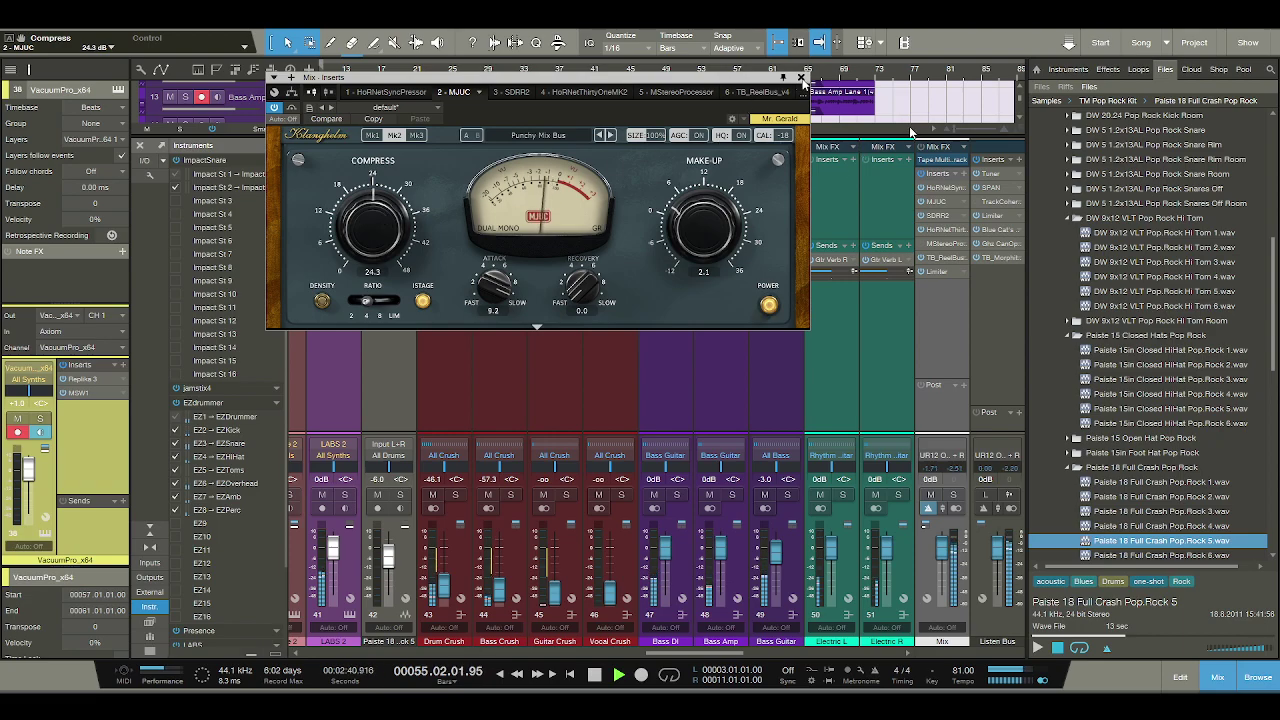
pyautogui.click(800, 77)
pyautogui.doubleClick(937, 216)
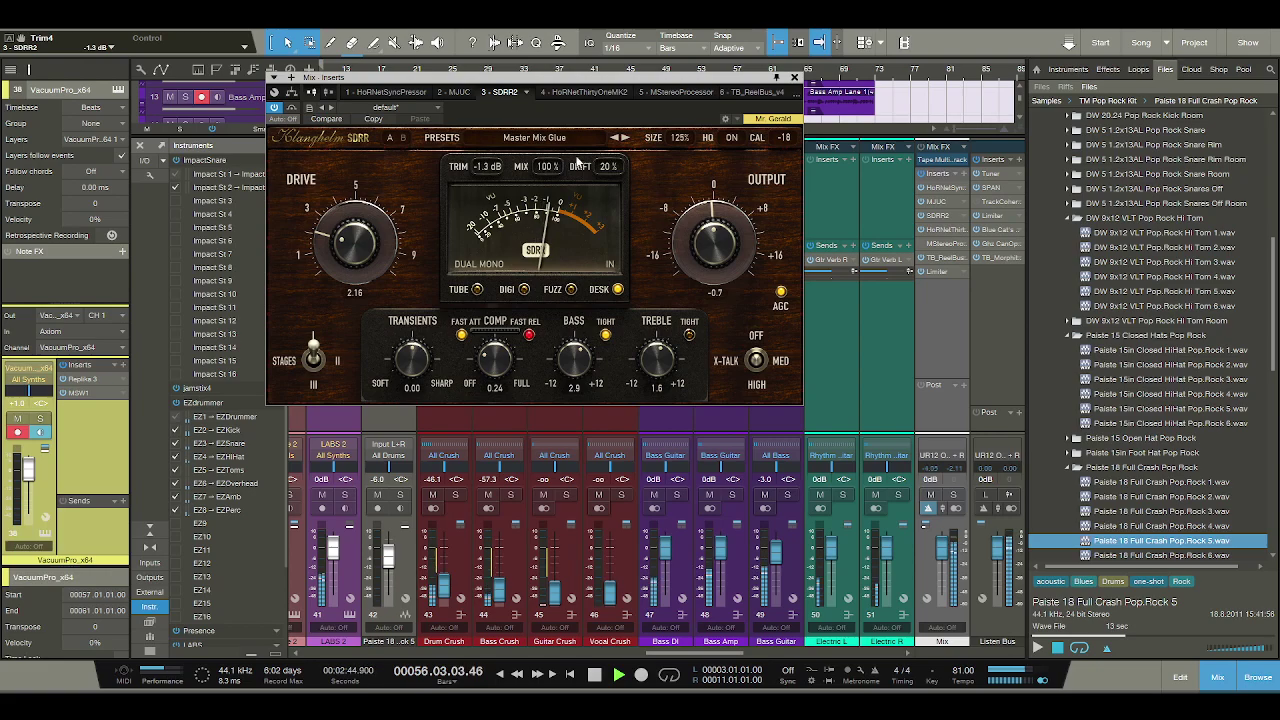
pyautogui.press('Escape')
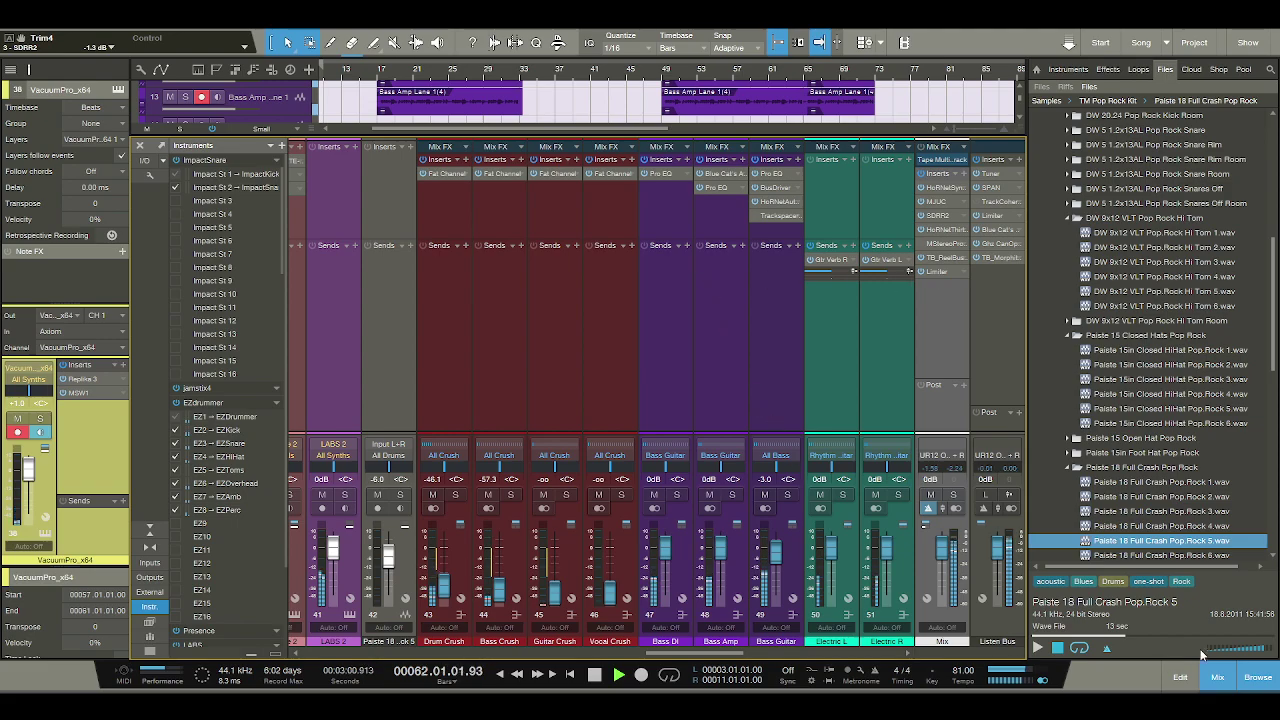
# Raise the volume of Presence track 40 to +7.4 dB and stop playback.
pyautogui.press('F3')
pyautogui.click(268, 550)
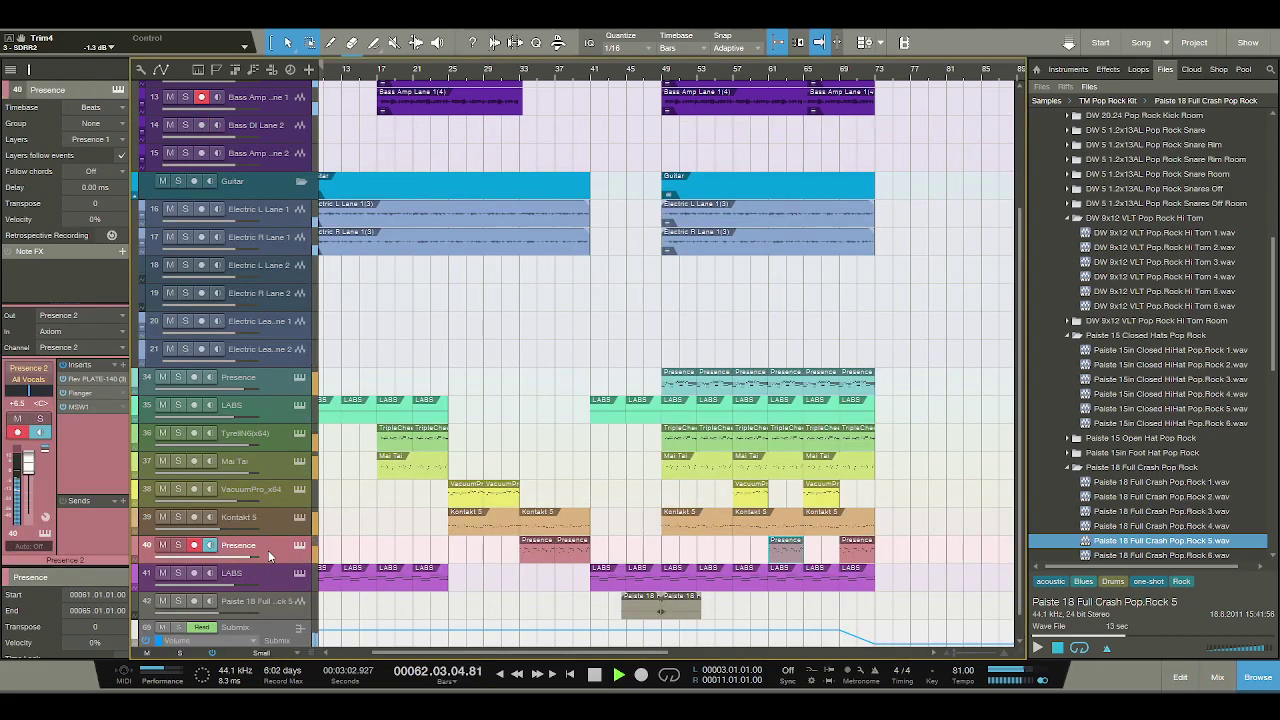
pyautogui.moveTo(27, 460); pyautogui.dragTo(28, 454)
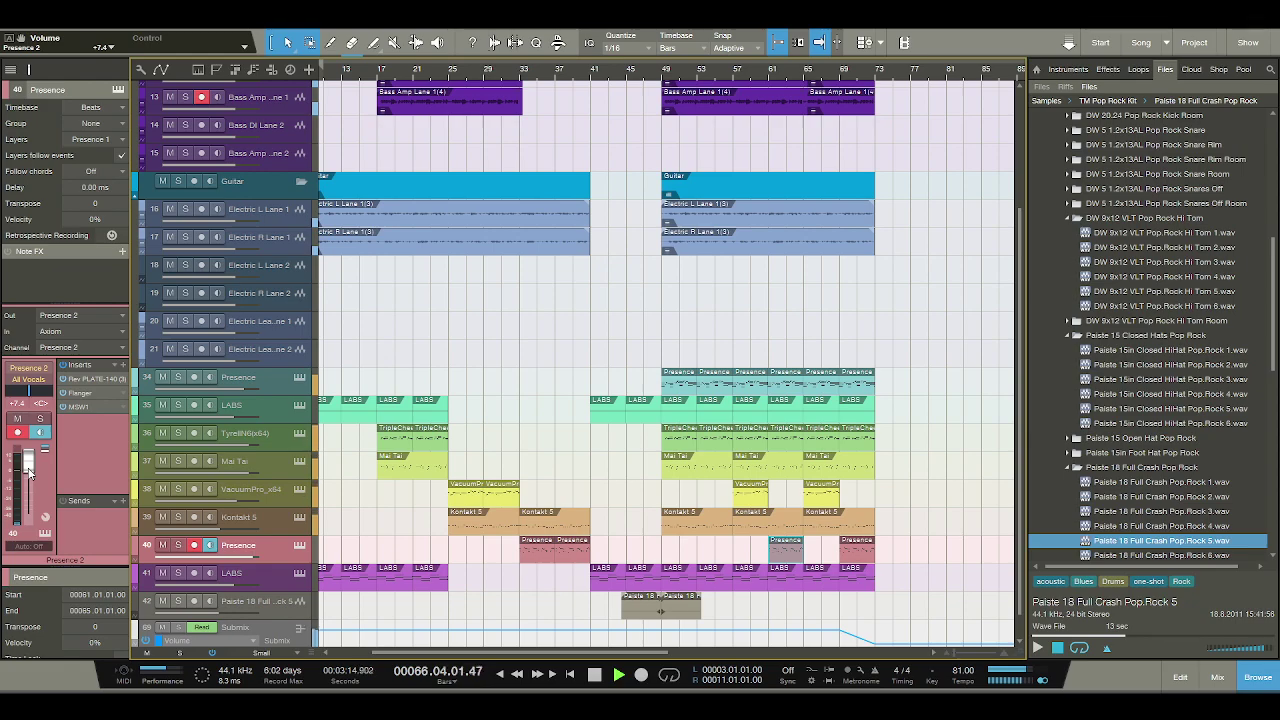
pyautogui.click(594, 680)
pyautogui.click(1214, 676)
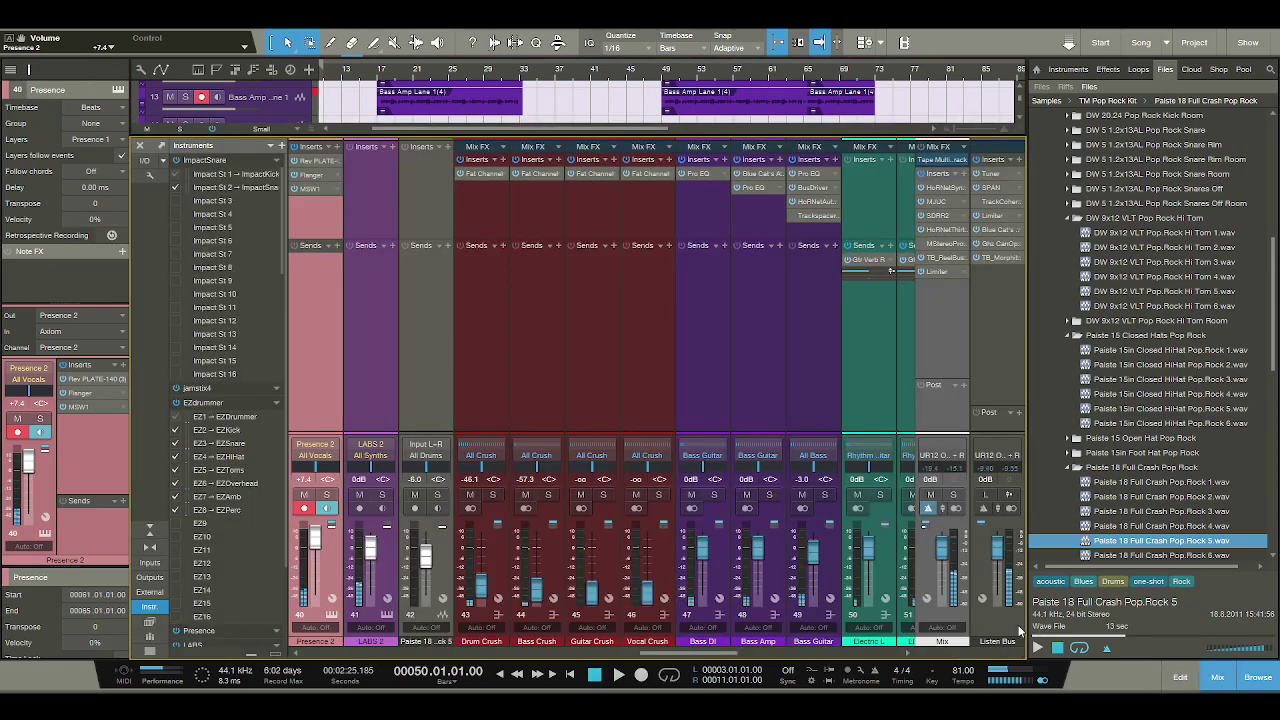
pyautogui.click(762, 657)
pyautogui.moveTo(762, 657); pyautogui.dragTo(880, 657)
pyautogui.click(1199, 677)
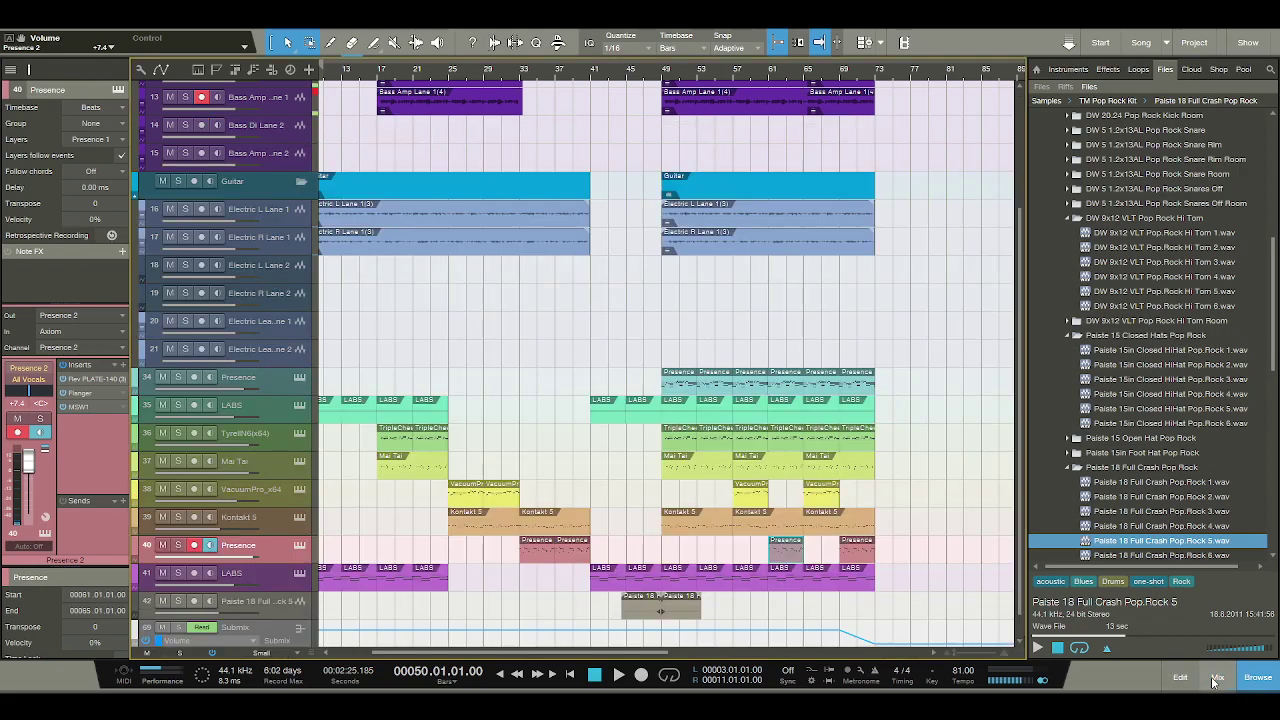
# Set the loop range to span the whole song from bar 1 to bar 73 and turn looping on.
pyautogui.press('w')
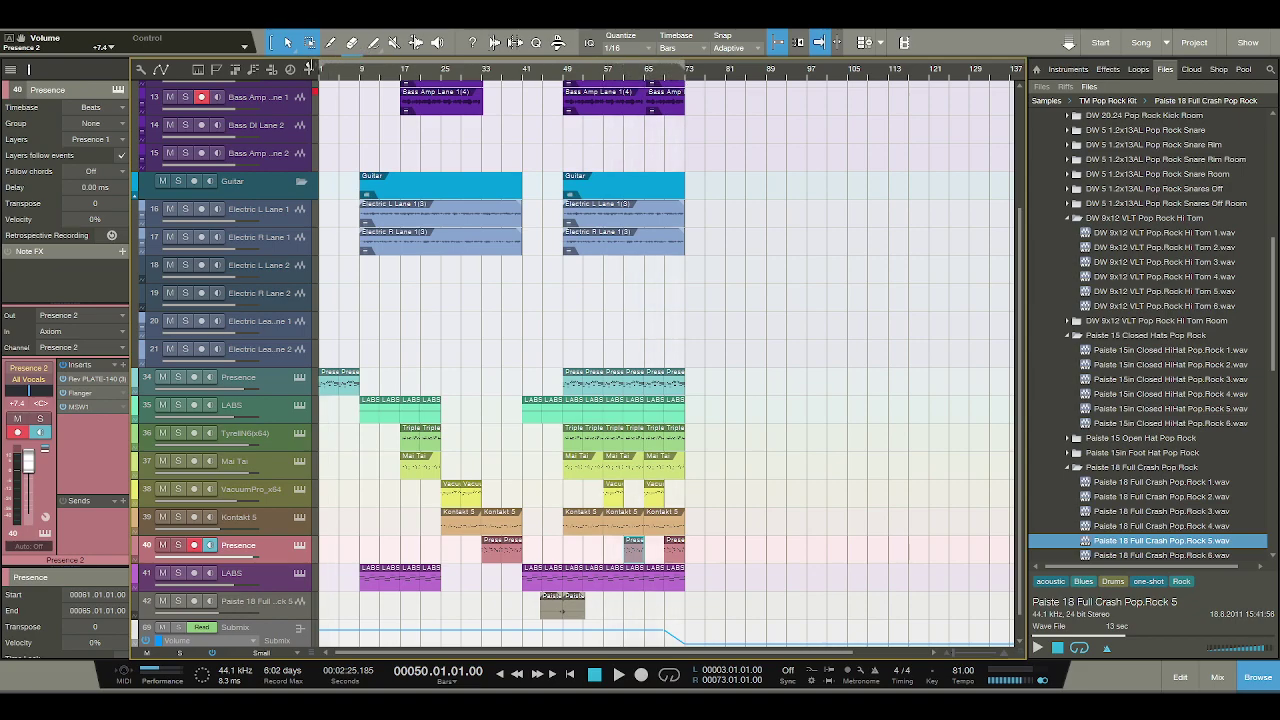
pyautogui.click(669, 675)
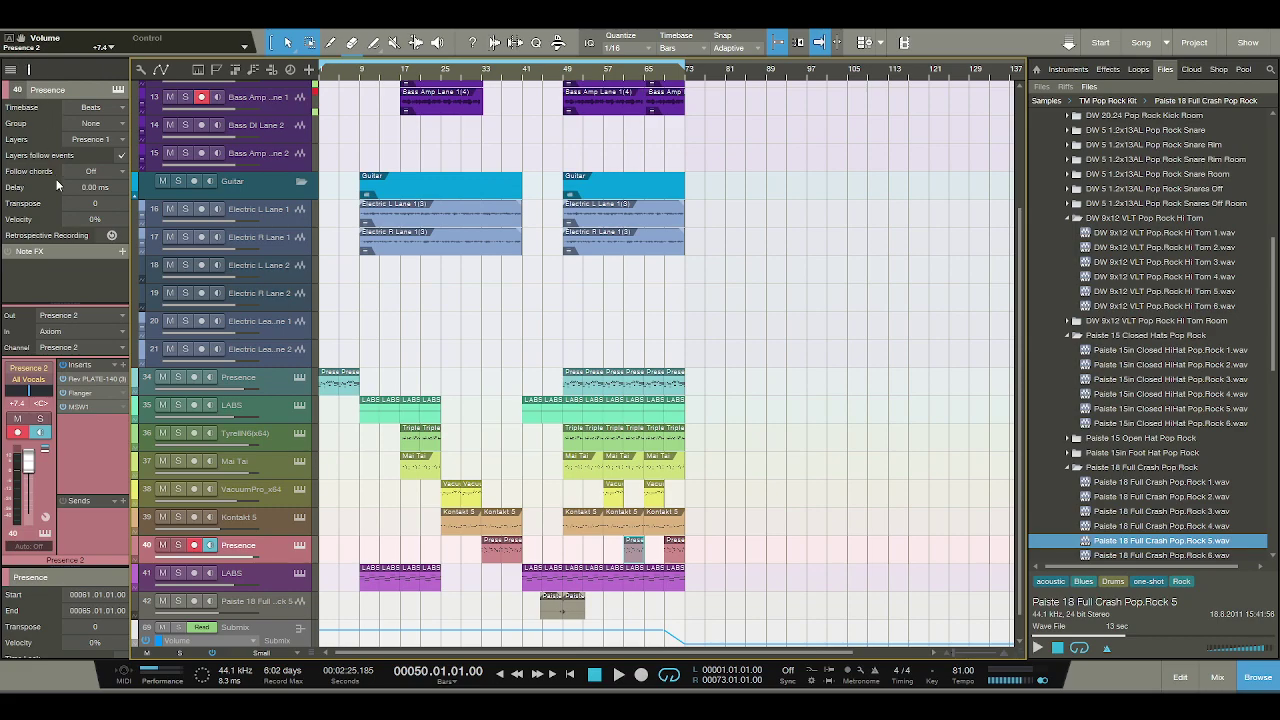
pyautogui.click(425, 323)
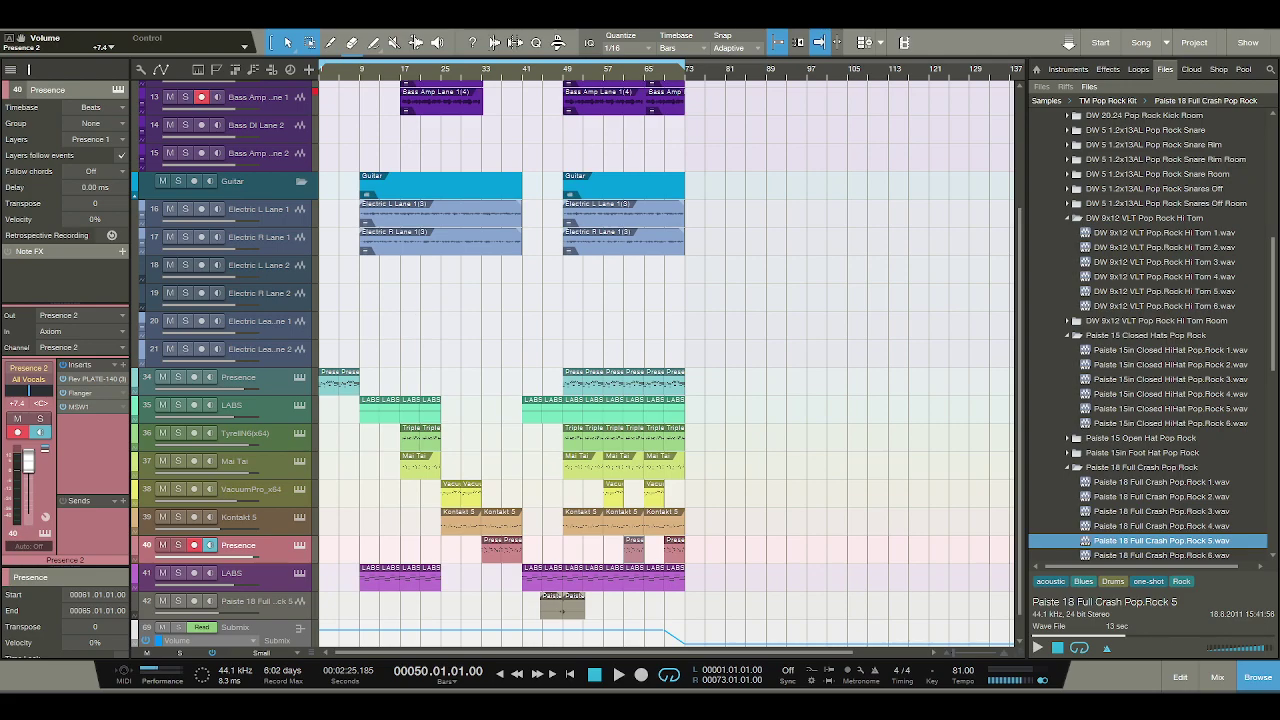
pyautogui.click(633, 548)
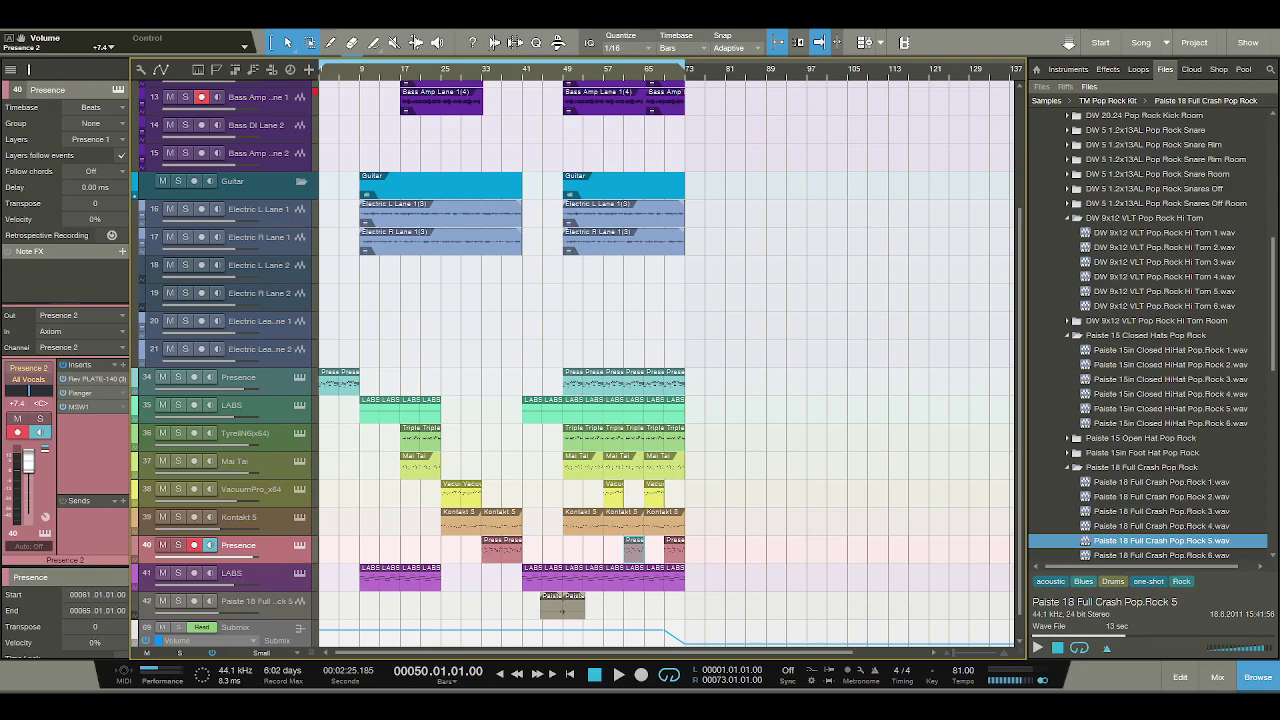
pyautogui.hotkey('shift', 'm')
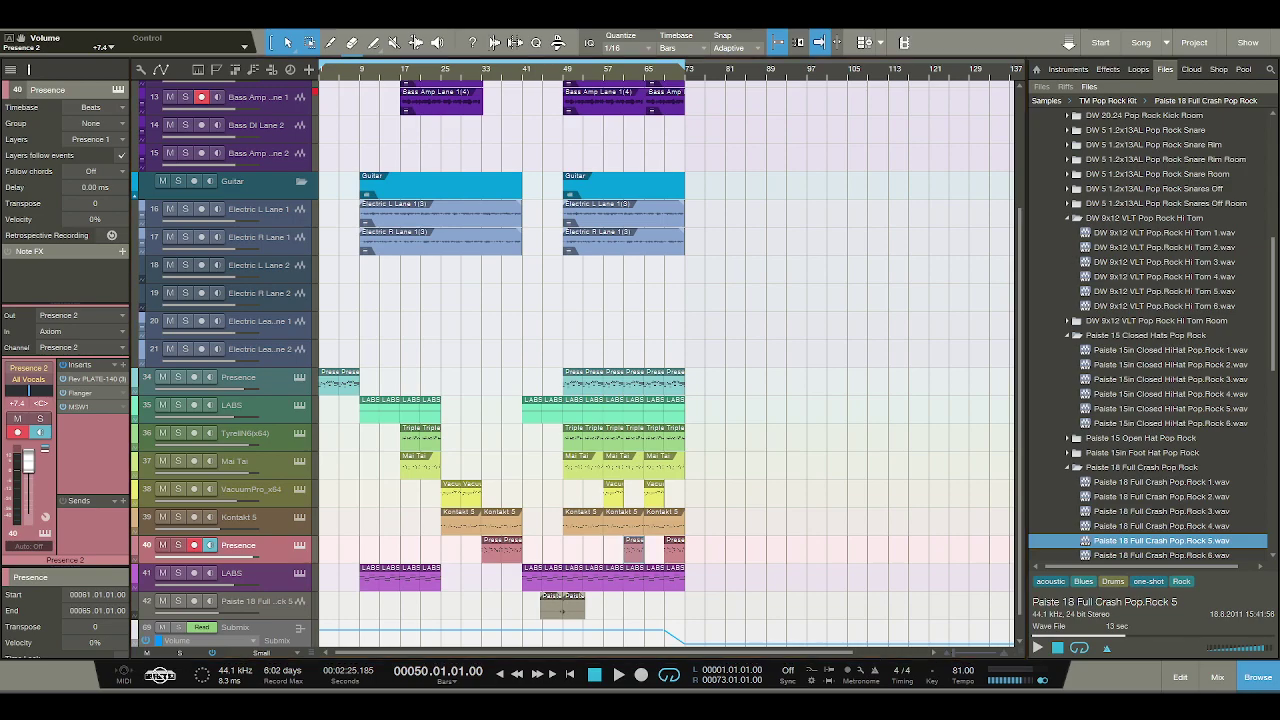